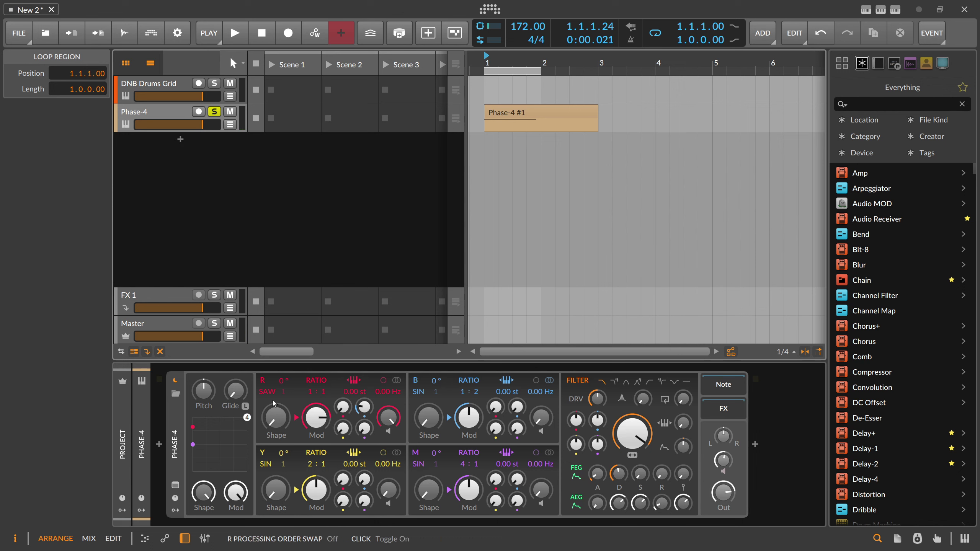
Step: Set the red oscillator's algorithm to SIN and audition the Phase-4 clip
{"action": "left_click_drag", "start_coordinate": [266, 392], "coordinate": [266, 403]}
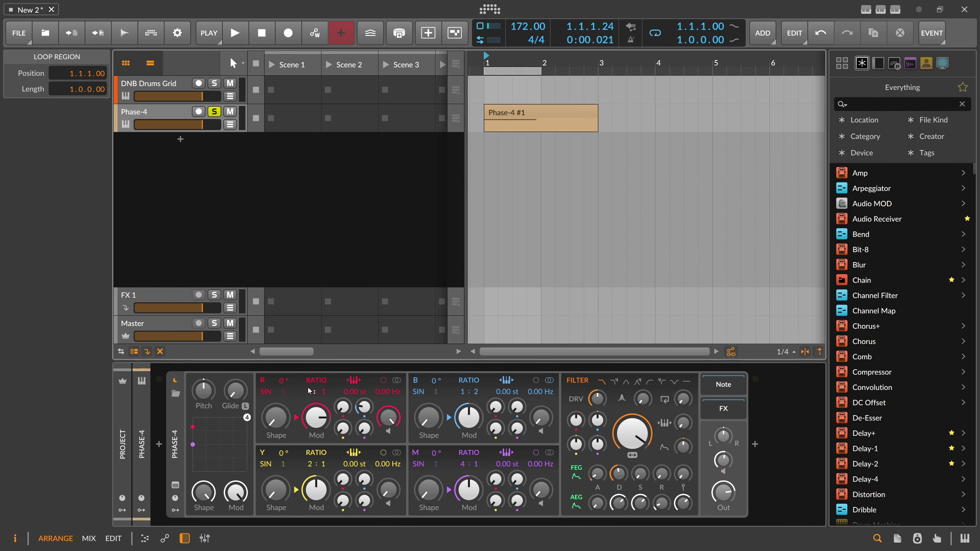
{"action": "key", "text": "space"}
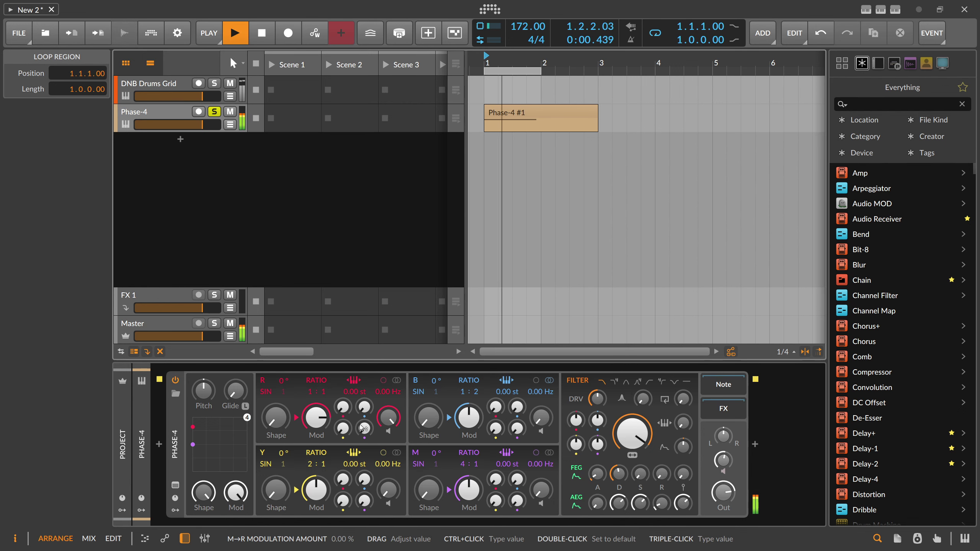
{"action": "key", "text": "space"}
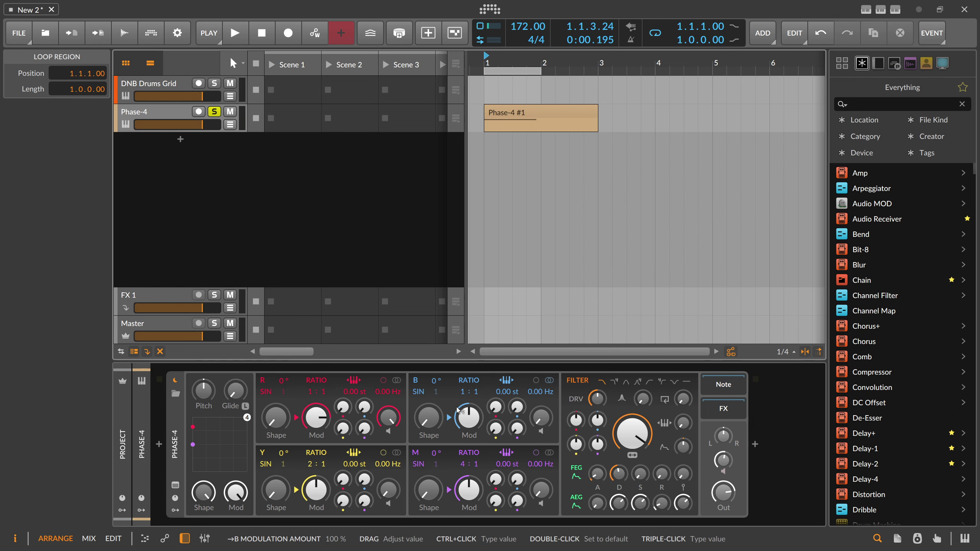
Step: Set the blue oscillator's ratio to 1:1 and its formant to 5
{"action": "left_click_drag", "start_coordinate": [433, 392], "coordinate": [432, 384]}
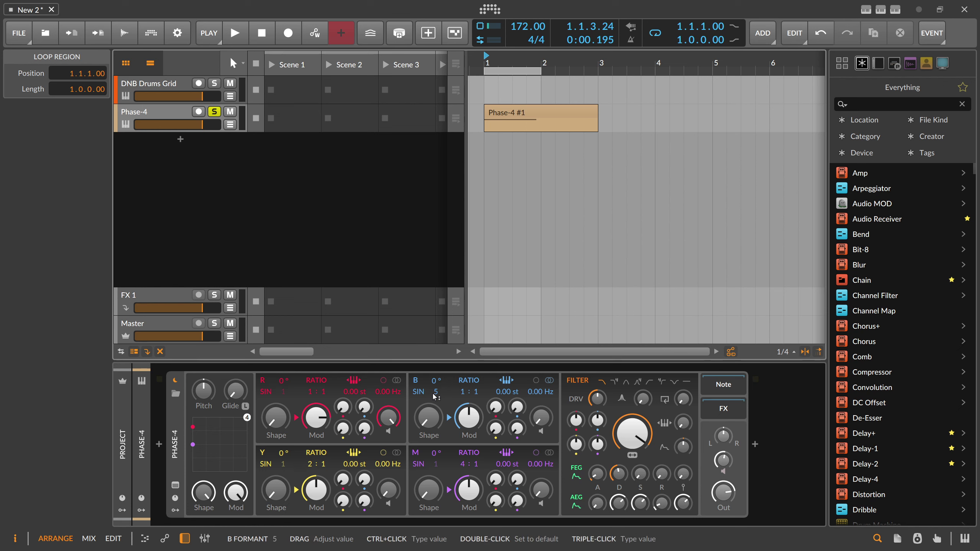
{"action": "left_click_drag", "start_coordinate": [435, 396], "coordinate": [434, 393]}
Step: Look up the red oscillator's pitch section and the formant explanation in the Phase-4 device help
{"action": "left_click", "coordinate": [180, 422]}
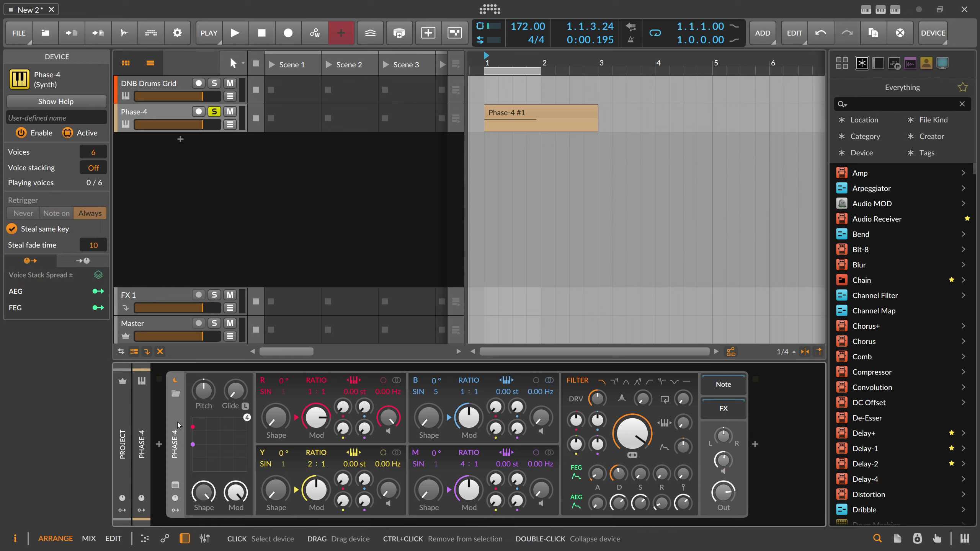
{"action": "left_click", "coordinate": [67, 104]}
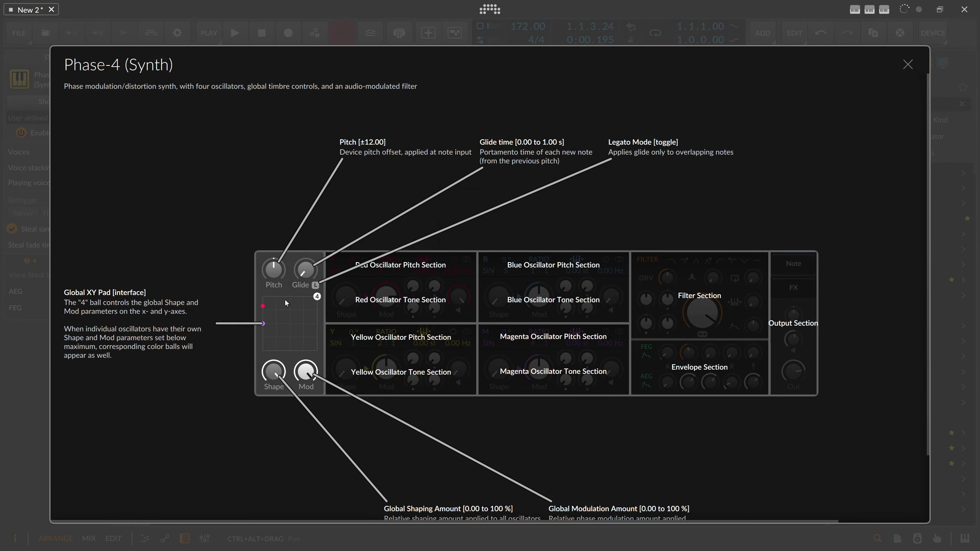
{"action": "mouse_move", "coordinate": [338, 273]}
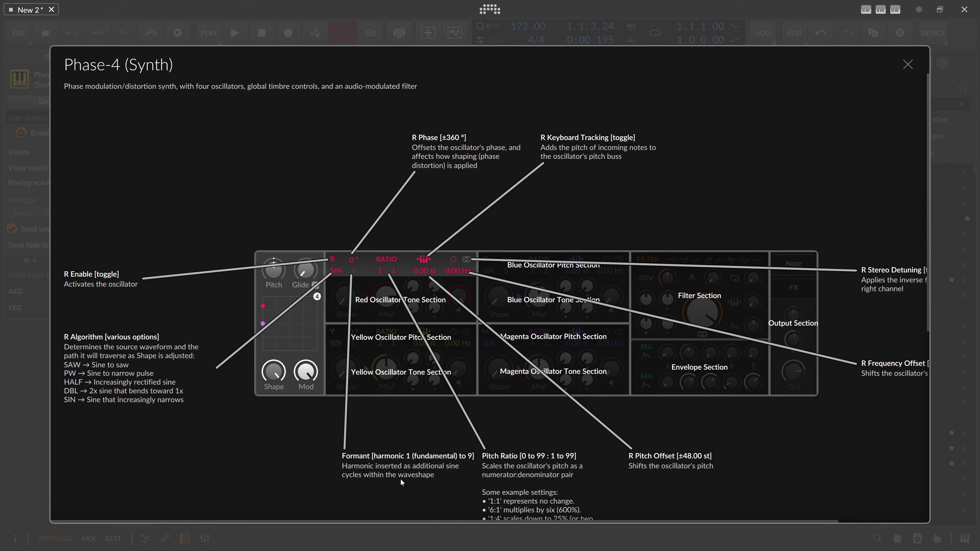
{"action": "left_click", "coordinate": [908, 65]}
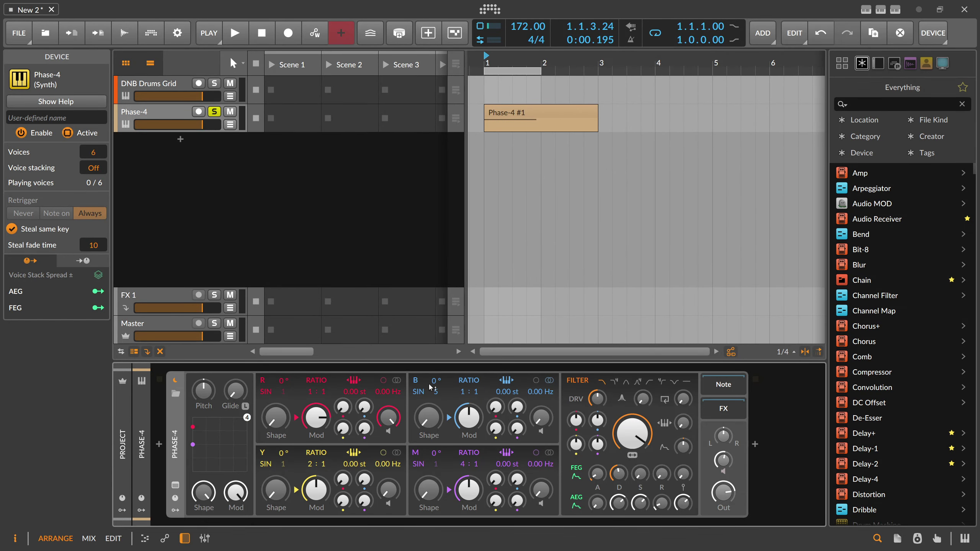
Step: Audition the blue-to-red modulation amount during playback while lowering the blue oscillator's formant to 3
{"action": "key", "text": "space"}
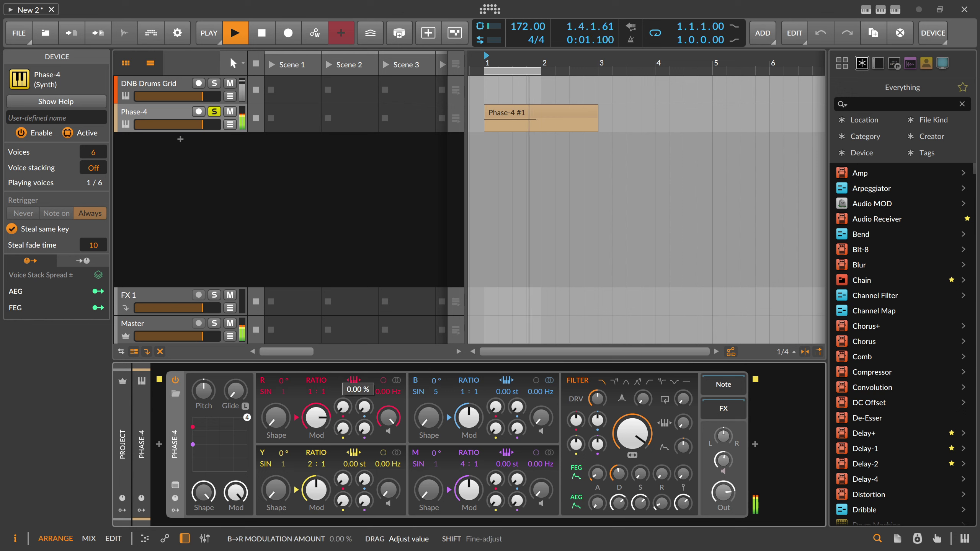
{"action": "left_click_drag", "start_coordinate": [366, 405], "coordinate": [364, 410]}
{"action": "key", "text": "space"}
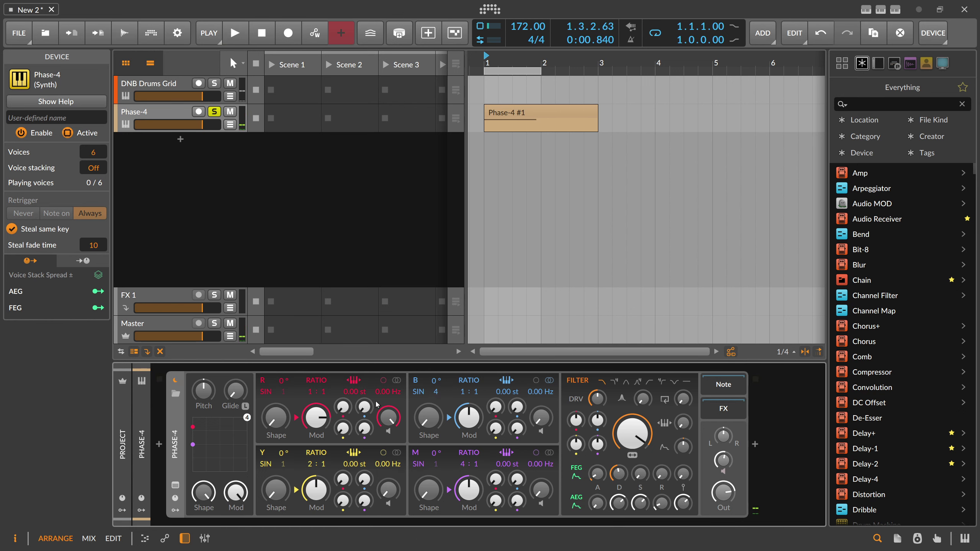
{"action": "key", "text": "space"}
{"action": "key", "text": "space"}
{"action": "key", "text": "space"}
{"action": "key", "text": "space"}
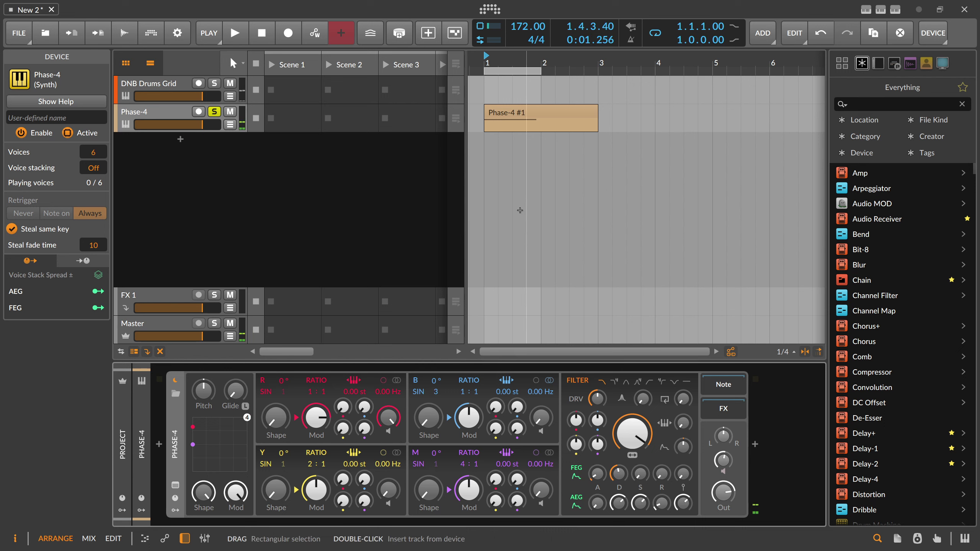
Step: Show the Phase-4 track's B→R automation and draw a rise from the start of bar 1 to 11.8 % at 1.3.4
{"action": "left_click", "coordinate": [230, 125]}
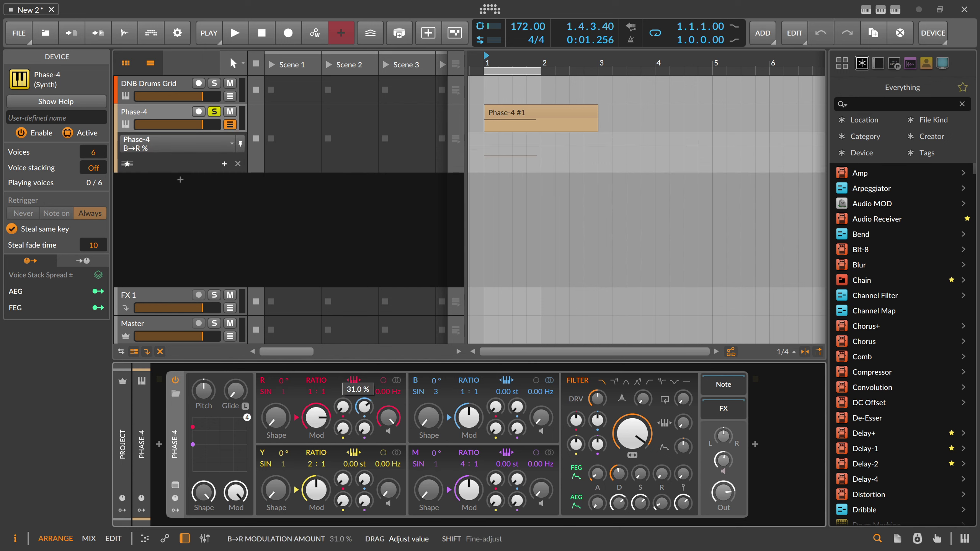
{"action": "double_click", "coordinate": [485, 169]}
{"action": "left_click_drag", "start_coordinate": [496, 60], "coordinate": [498, 87]}
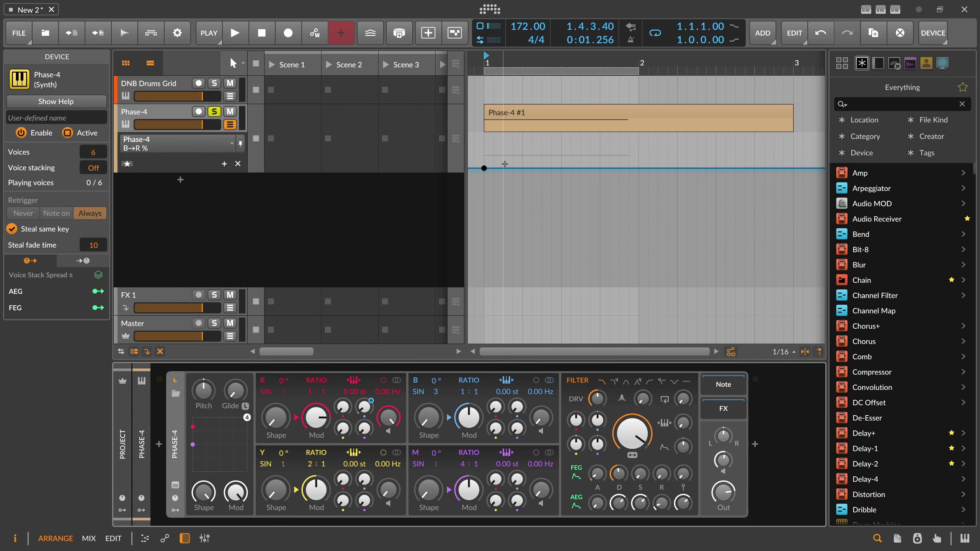
{"action": "left_click_drag", "start_coordinate": [533, 169], "coordinate": [552, 158]}
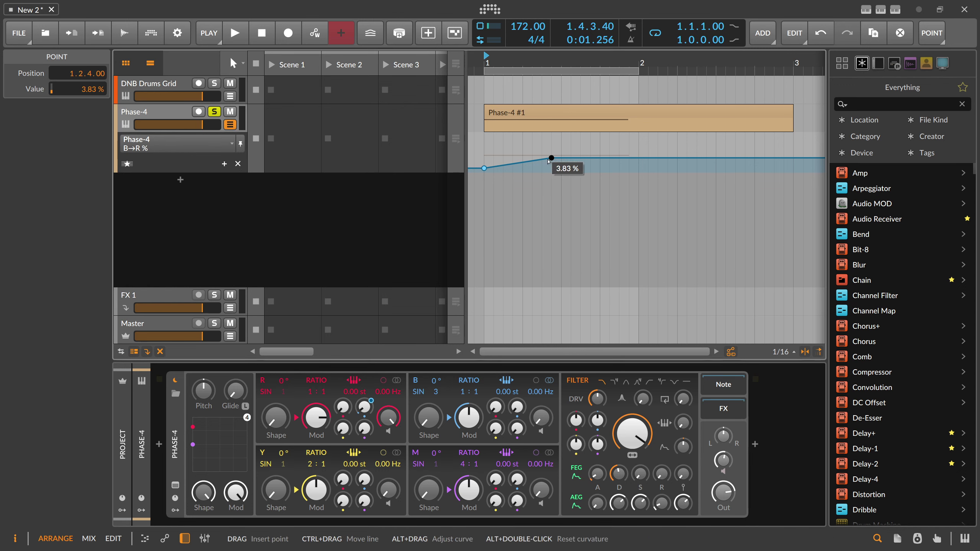
{"action": "left_click_drag", "start_coordinate": [551, 158], "coordinate": [590, 152]}
Step: Bend the B→R ramp into a curve, with its peak at 1.4.1 and a curved drop to the minimum behind it
{"action": "key", "text": "space"}
{"action": "key", "text": "space"}
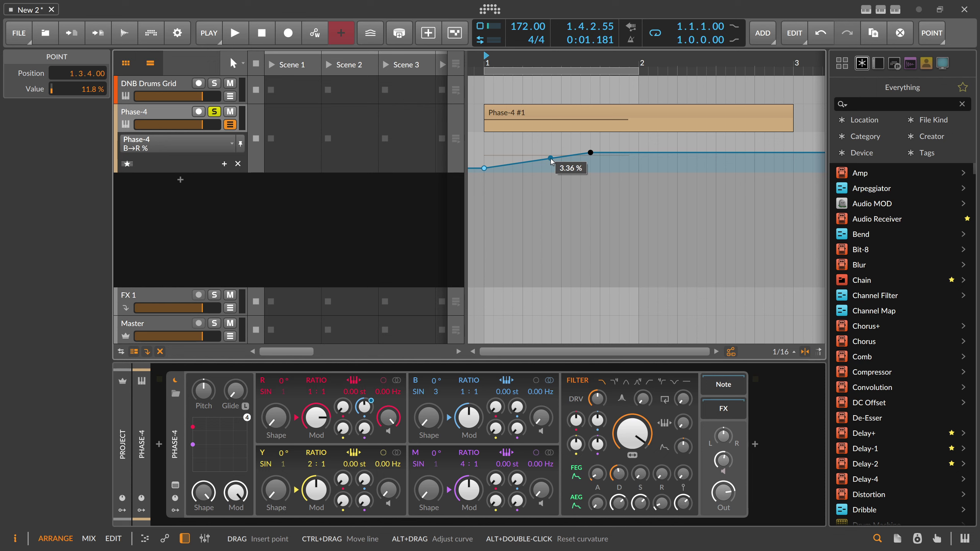
{"action": "left_click_drag", "start_coordinate": [552, 161], "coordinate": [547, 171]}
{"action": "key", "text": "space"}
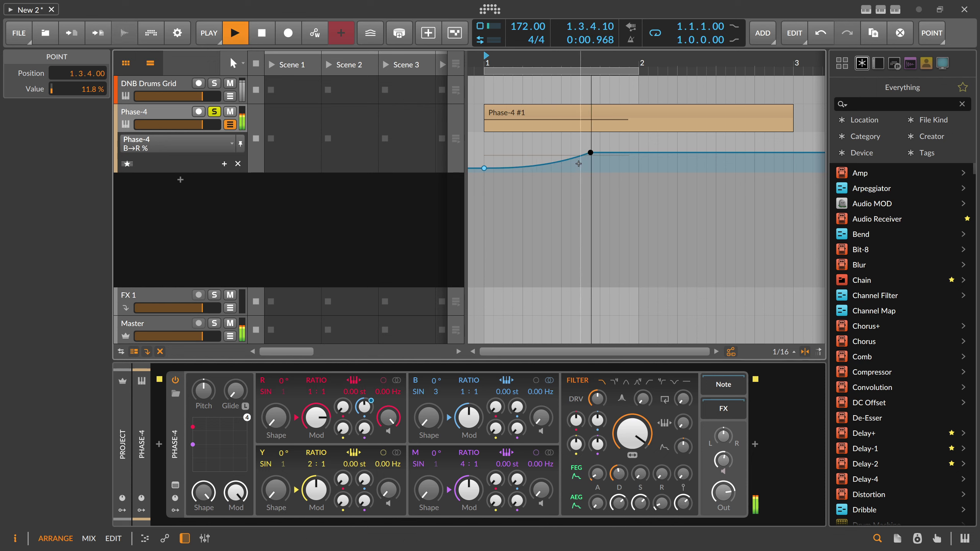
{"action": "mouse_move", "coordinate": [604, 153]}
{"action": "left_mouse_down"}
{"action": "mouse_move", "coordinate": [622, 170]}
{"action": "mouse_move", "coordinate": [600, 152]}
{"action": "left_mouse_up"}
{"action": "left_click", "coordinate": [590, 152]}
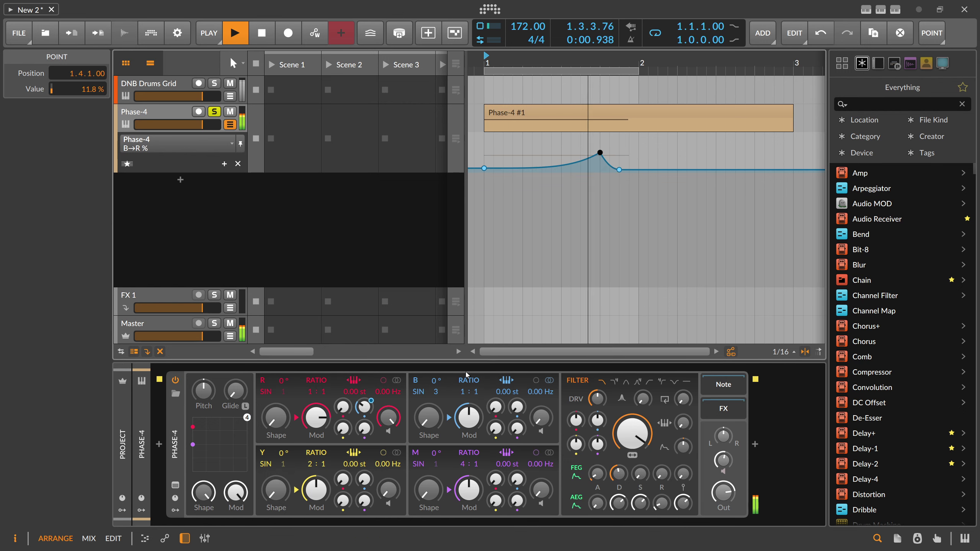
Step: Set the blue oscillator's formant to 4 during playback and stop the transport
{"action": "left_click_drag", "start_coordinate": [436, 392], "coordinate": [435, 387]}
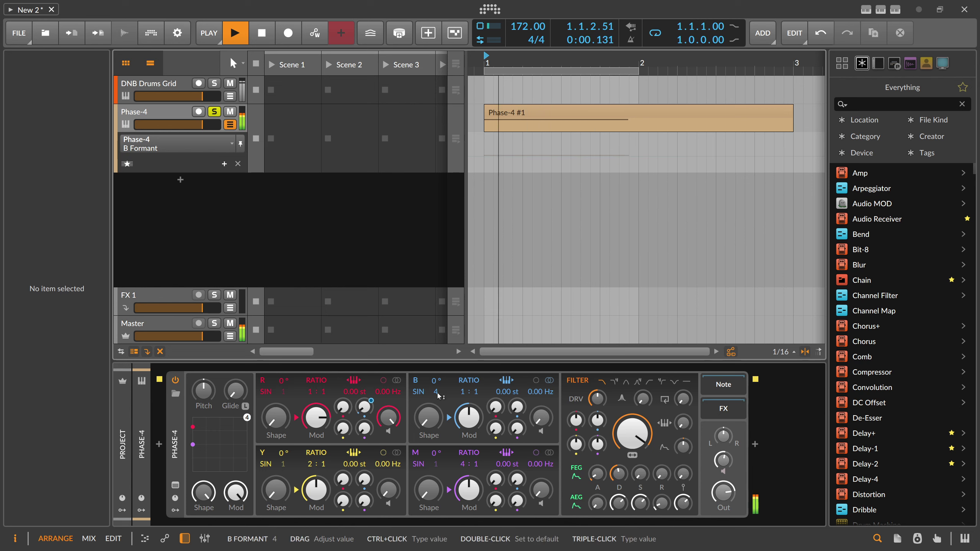
{"action": "key", "text": "space"}
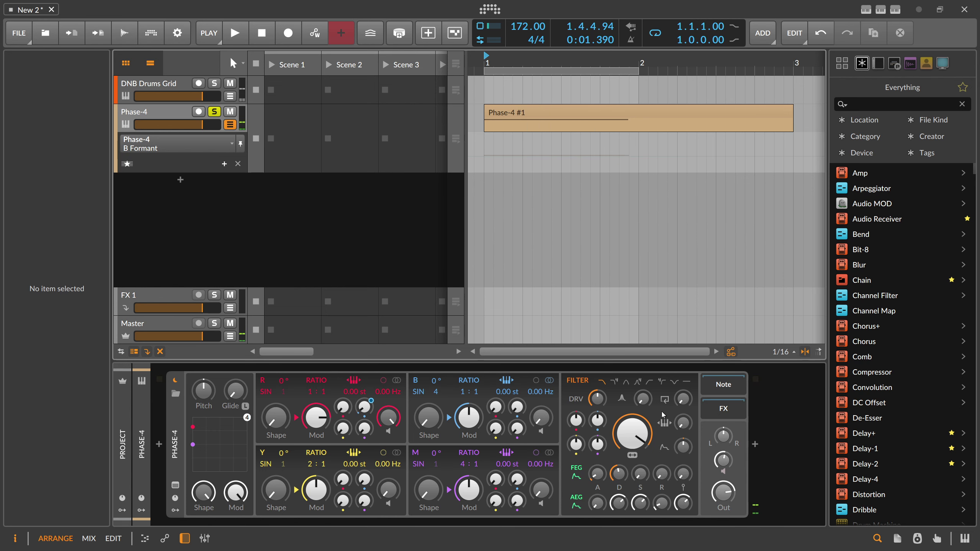
Step: Raise the amplitude envelope's sustain fully and set its release to 54.9 ms
{"action": "left_click", "coordinate": [638, 501]}
{"action": "left_click", "coordinate": [661, 503]}
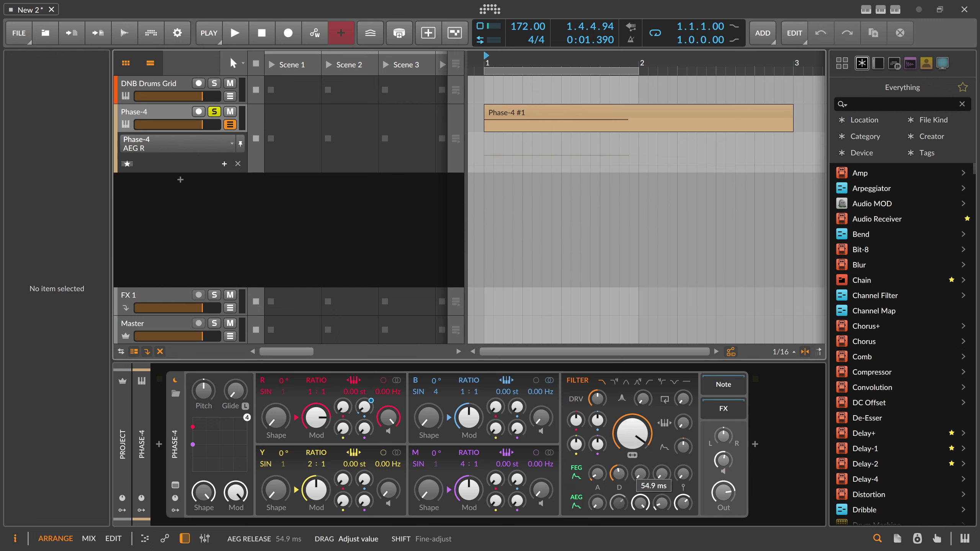
Step: Set the Phase-4 device's voices to Mono and audition the clip
{"action": "left_click", "coordinate": [175, 431]}
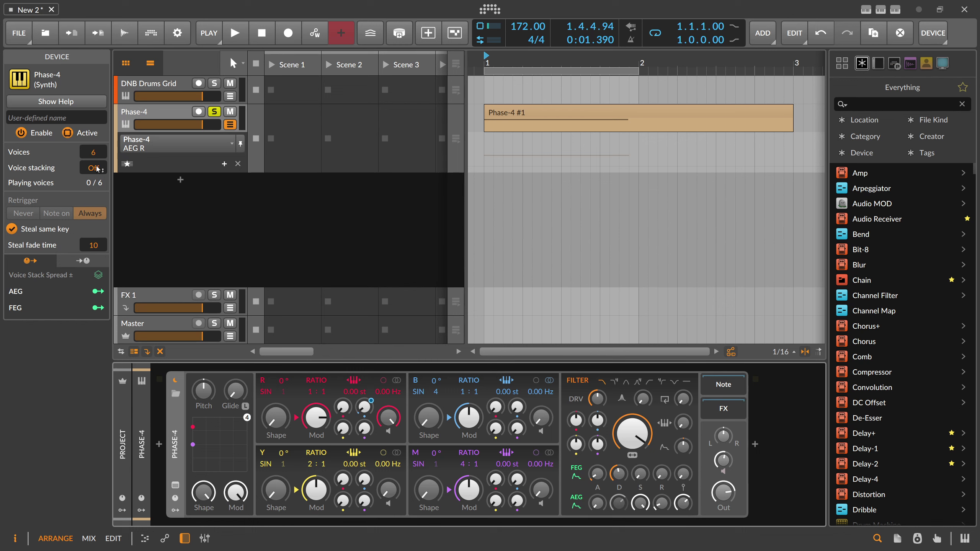
{"action": "left_click_drag", "start_coordinate": [82, 159], "coordinate": [87, 156]}
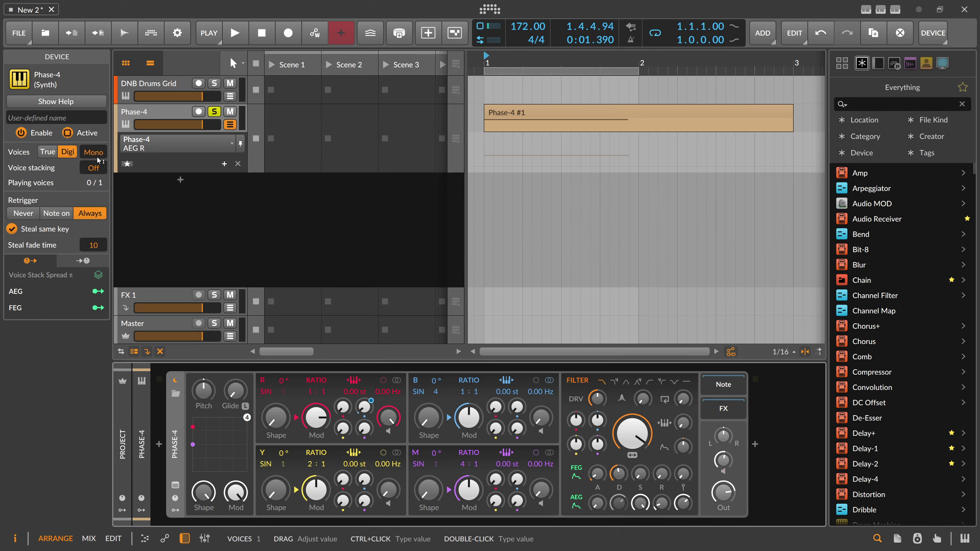
{"action": "key", "text": "space"}
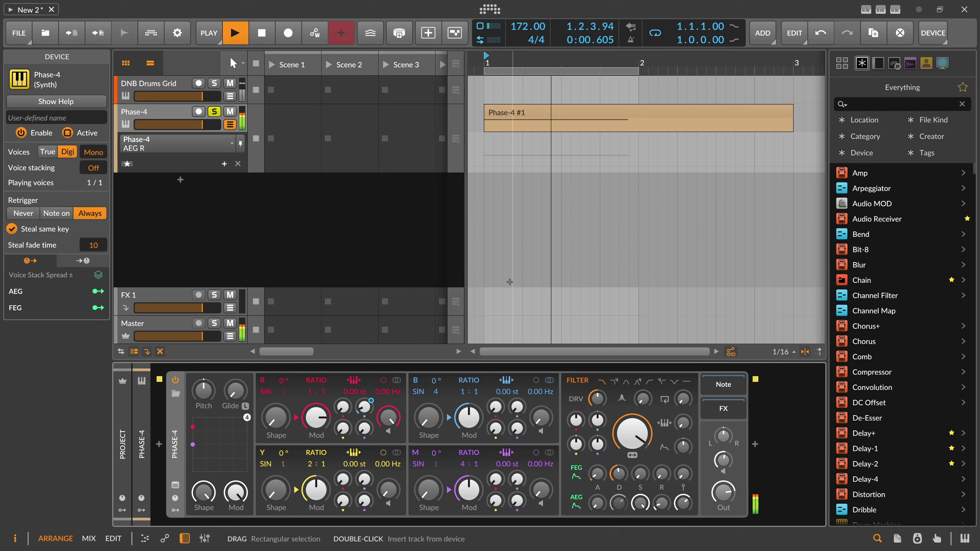
{"action": "key", "text": "space"}
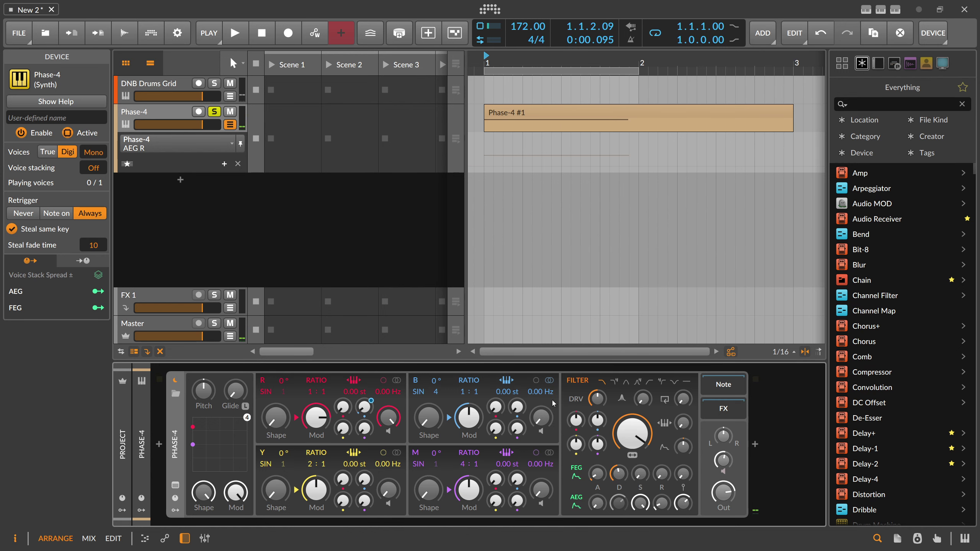
Step: Increase the Phase-4 filter's drive while the clip plays
{"action": "key", "text": "space"}
{"action": "left_click_drag", "start_coordinate": [597, 402], "coordinate": [598, 384]}
{"action": "key", "text": "space"}
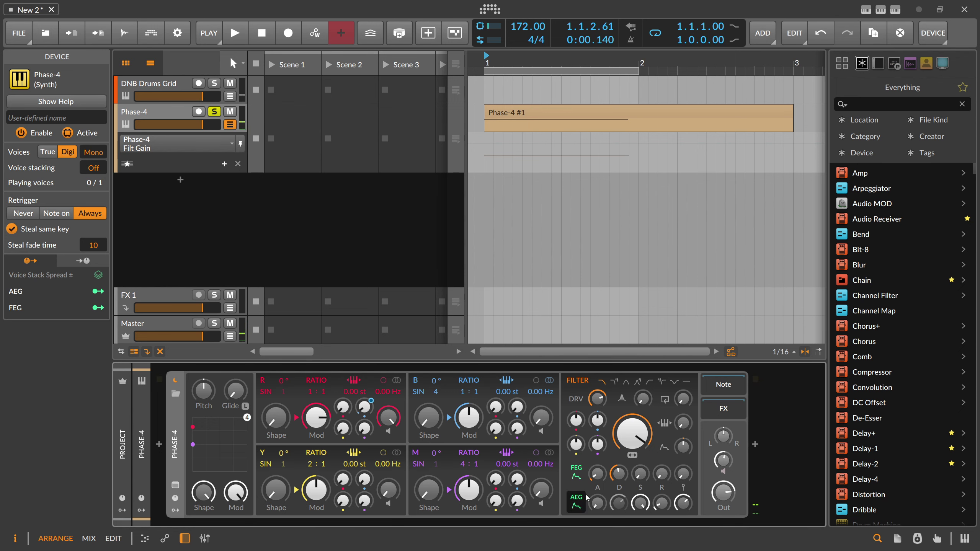
Step: Insert a Multiband FX-2 container in the Phase-4 device's nested FX chain
{"action": "left_click", "coordinate": [725, 414]}
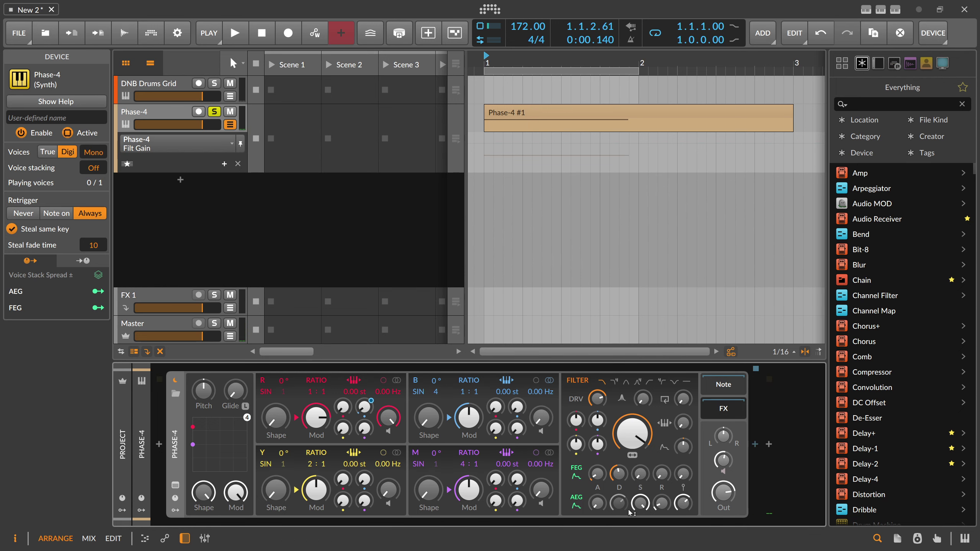
{"action": "left_click", "coordinate": [756, 444]}
{"action": "type", "text": "fx-2"}
{"action": "key", "text": "Return"}
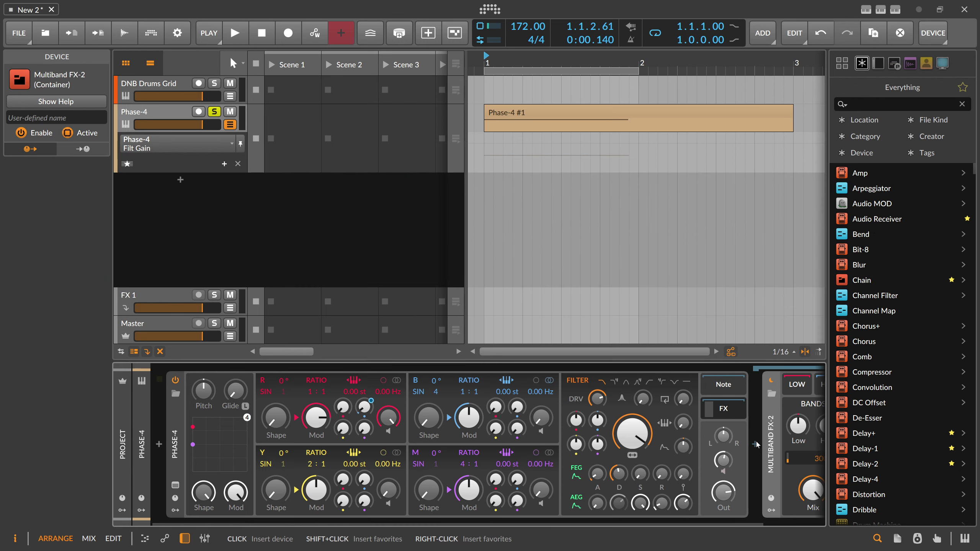
{"action": "left_click_drag", "start_coordinate": [736, 524], "coordinate": [801, 519]}
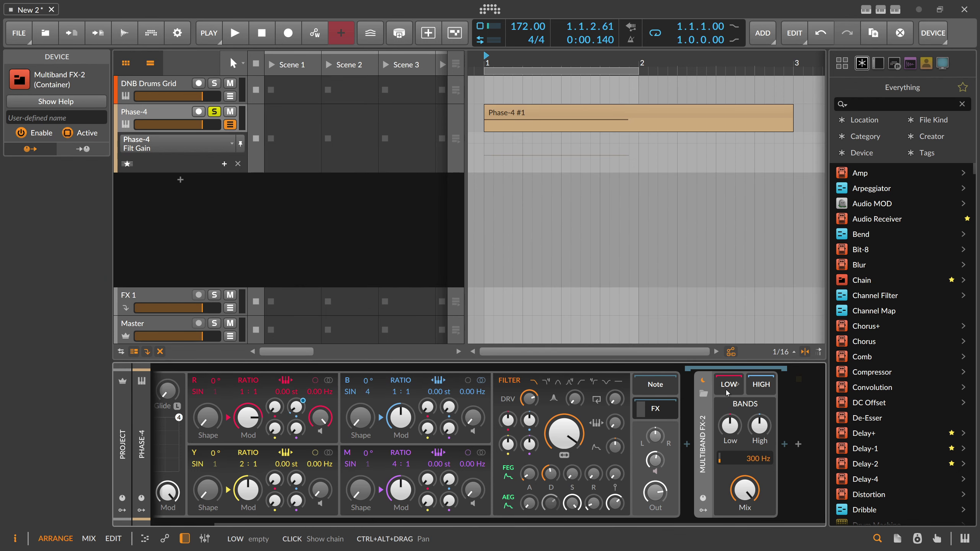
Step: Insert a Convolution reverb in the high band of Multiband FX-2
{"action": "left_click", "coordinate": [784, 445]}
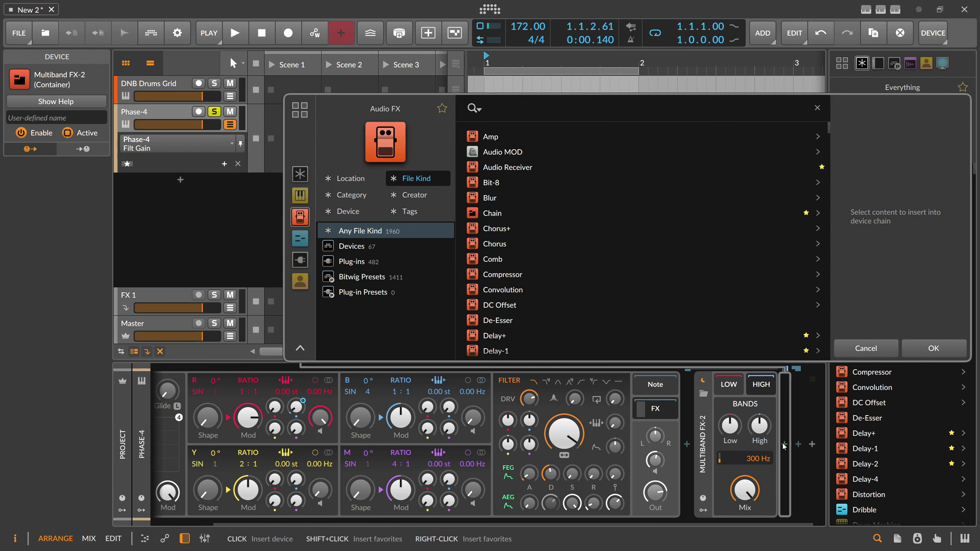
{"action": "type", "text": "rever"}
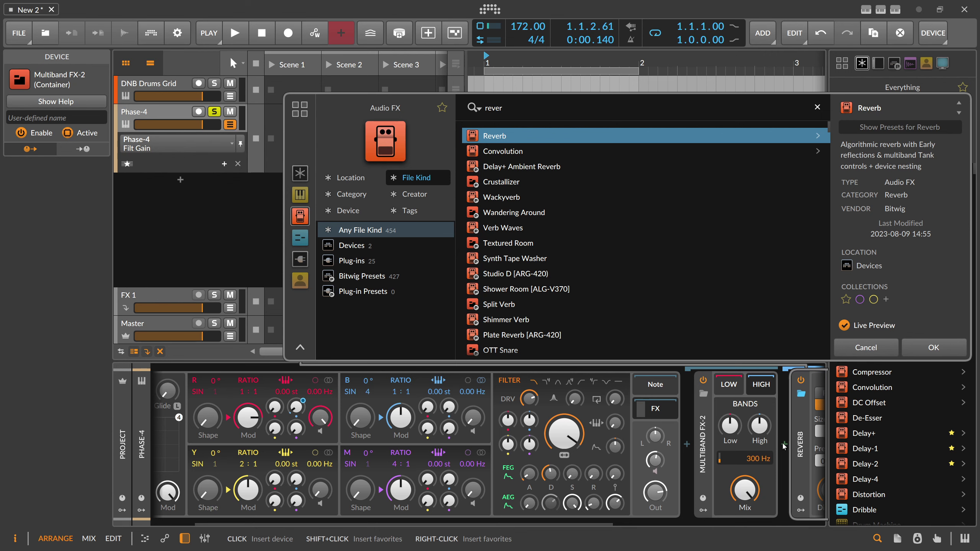
{"action": "key", "text": "Down"}
{"action": "key", "text": "Return"}
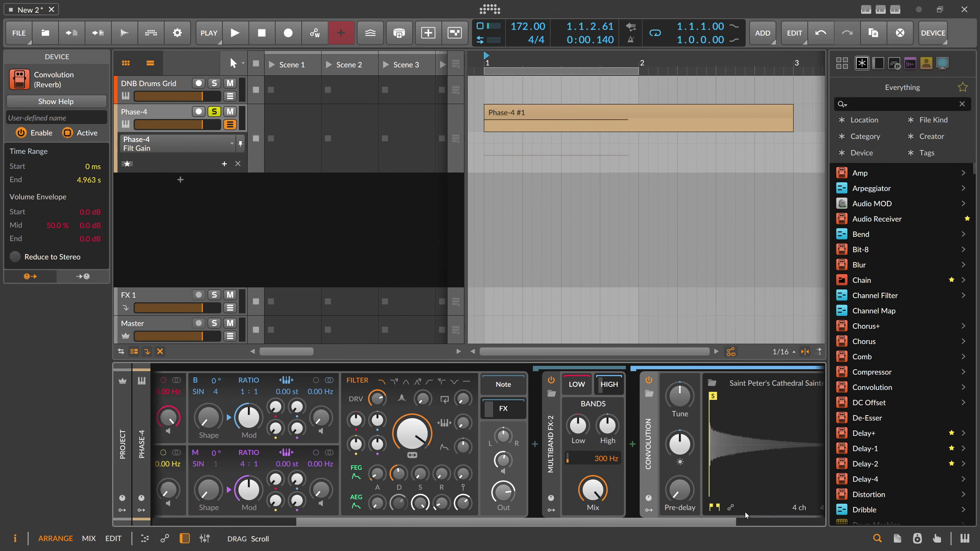
Step: Adjust the Convolution reverb's mix while auditioning the clip
{"action": "key", "text": "space"}
{"action": "left_click_drag", "start_coordinate": [789, 491], "coordinate": [788, 494]}
{"action": "key", "text": "space"}
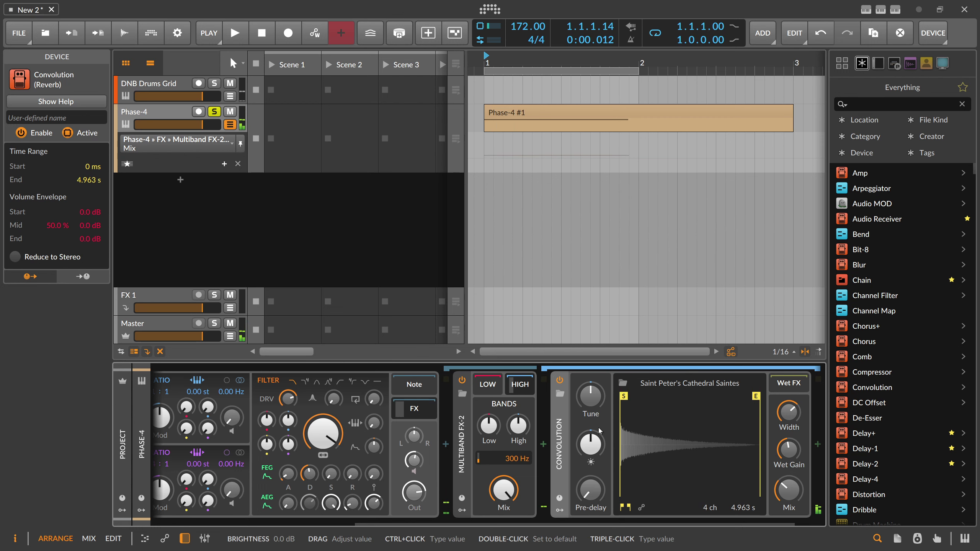
Step: Insert an EQ-2 before the Convolution reverb in the high band
{"action": "left_click", "coordinate": [545, 445]}
{"action": "type", "text": "e"}
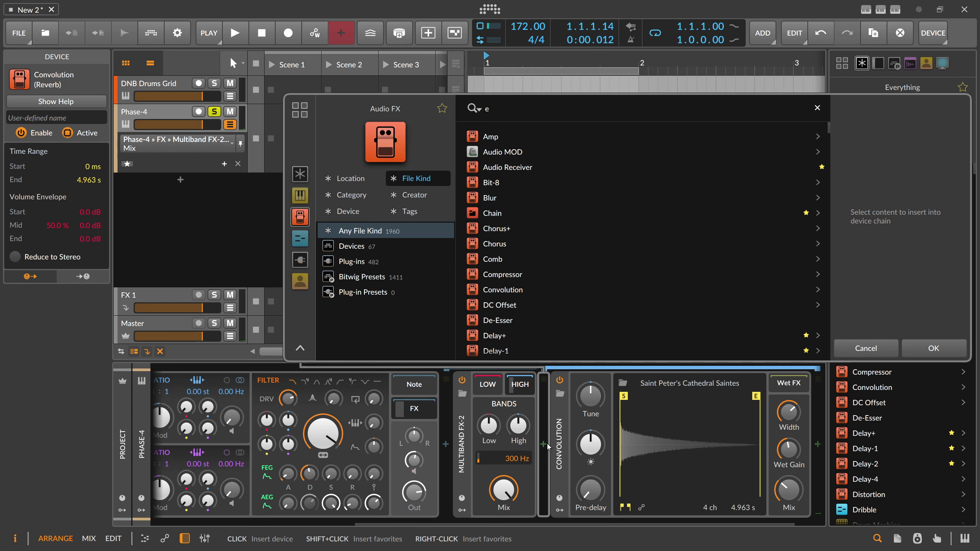
{"action": "type", "text": "q"}
{"action": "key", "text": "Down"}
{"action": "key", "text": "Return"}
Step: Turn the EQ-2's low band into a low-cut at 859 Hz and audition the clip
{"action": "left_click", "coordinate": [597, 467]}
{"action": "left_click", "coordinate": [618, 480]}
{"action": "left_click_drag", "start_coordinate": [600, 495], "coordinate": [597, 498]}
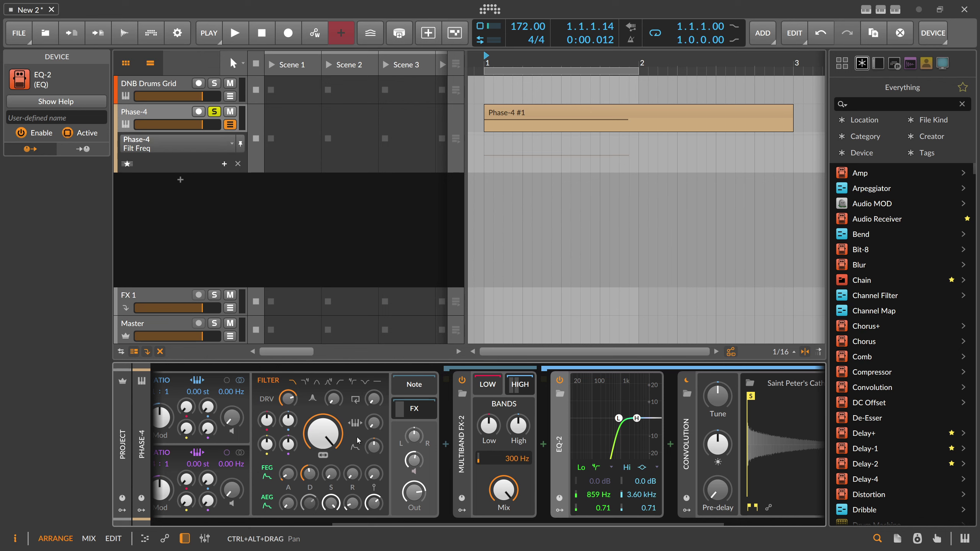
{"action": "key", "text": "space"}
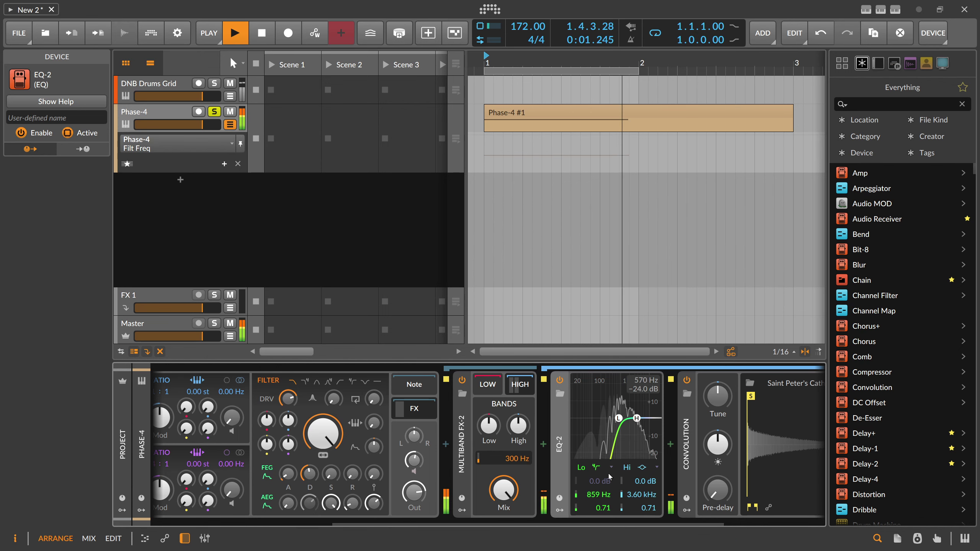
Step: Lower the EQ-2 low-cut to 711 Hz and insert a Distortion device before it in the high band
{"action": "left_click_drag", "start_coordinate": [601, 495], "coordinate": [599, 503]}
{"action": "key", "text": "space"}
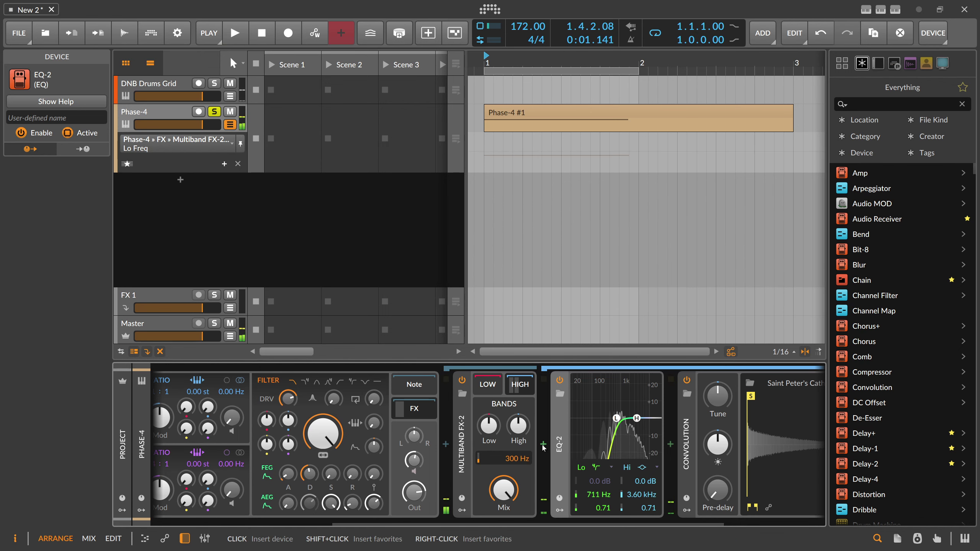
{"action": "left_click", "coordinate": [544, 446]}
{"action": "type", "text": "dist"}
{"action": "key", "text": "Down"}
{"action": "key", "text": "Down"}
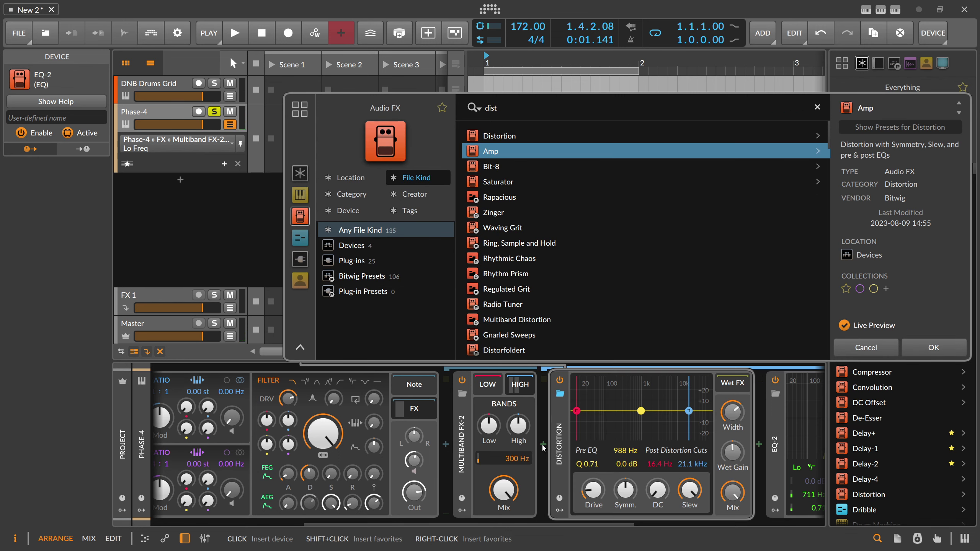
{"action": "key", "text": "Up"}
{"action": "key", "text": "Return"}
Step: Set the Distortion's drive to about +7.4 dB and its pre-EQ bell to 533 Hz at +6.0 dB while auditioning
{"action": "key", "text": "space"}
{"action": "left_click_drag", "start_coordinate": [594, 491], "coordinate": [594, 477]}
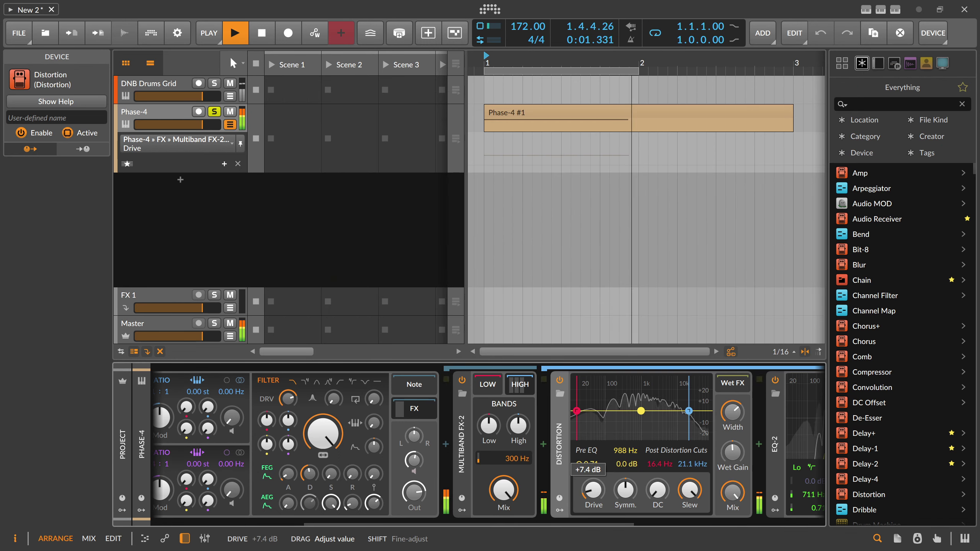
{"action": "key", "text": "space"}
{"action": "mouse_move", "coordinate": [641, 411]}
{"action": "left_mouse_down"}
{"action": "mouse_move", "coordinate": [597, 402]}
{"action": "mouse_move", "coordinate": [654, 401]}
{"action": "mouse_move", "coordinate": [632, 405]}
{"action": "left_mouse_up"}
{"action": "key", "text": "space"}
{"action": "key", "text": "space"}
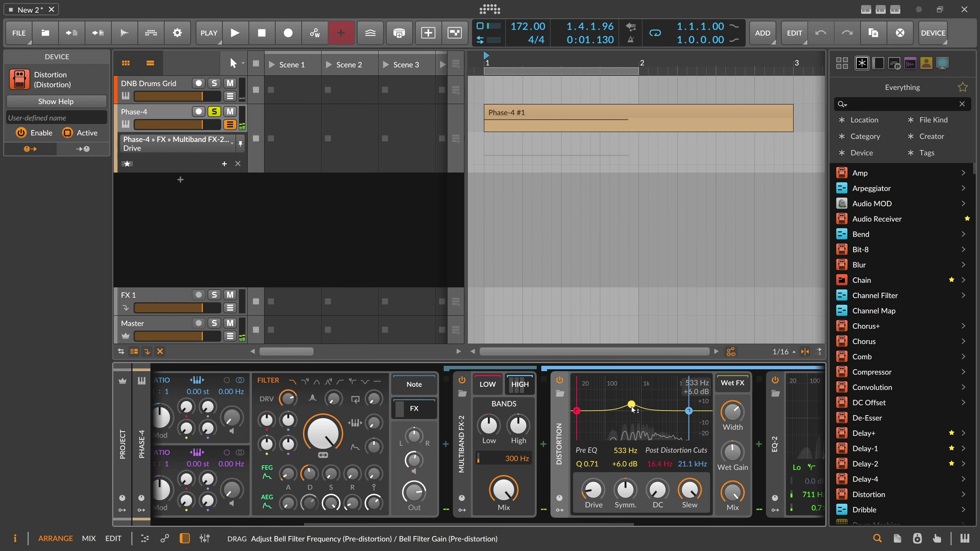
{"action": "key", "text": "space"}
{"action": "left_click_drag", "start_coordinate": [586, 525], "coordinate": [533, 523]}
{"action": "key", "text": "space"}
Step: Transpose the Phase-4 clip's note down an octave to E0, audition it, and return to the arranger
{"action": "left_click", "coordinate": [323, 515]}
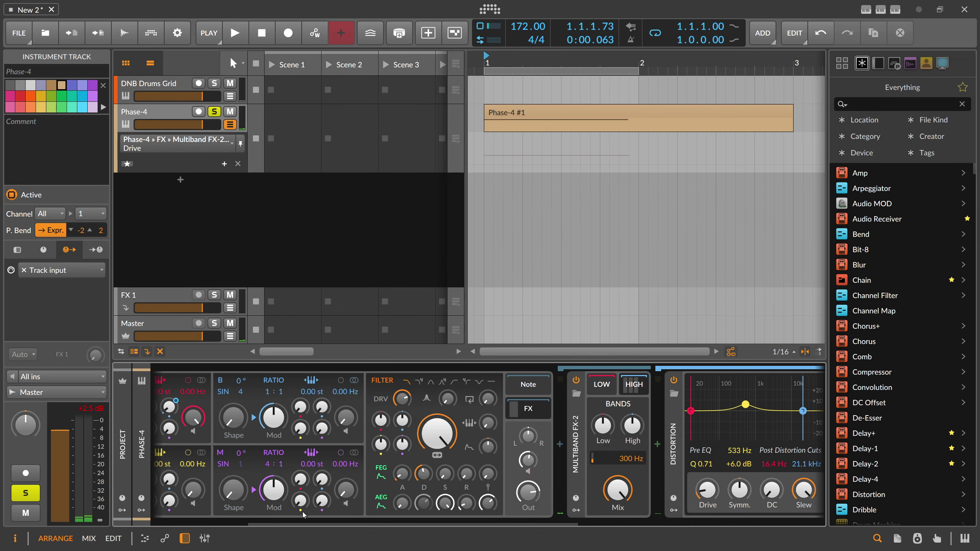
{"action": "left_click_drag", "start_coordinate": [304, 514], "coordinate": [221, 512]}
{"action": "double_click", "coordinate": [511, 123]}
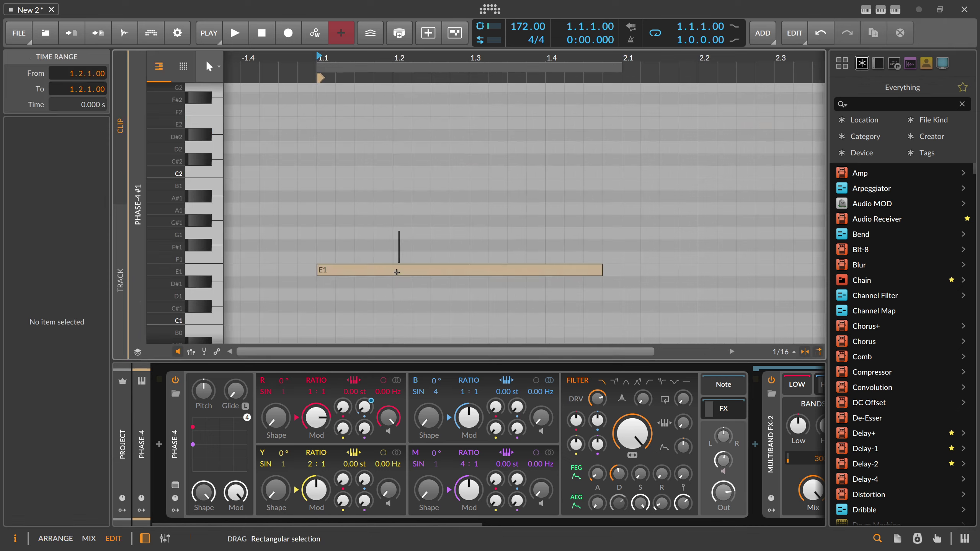
{"action": "key", "text": "shift+Down"}
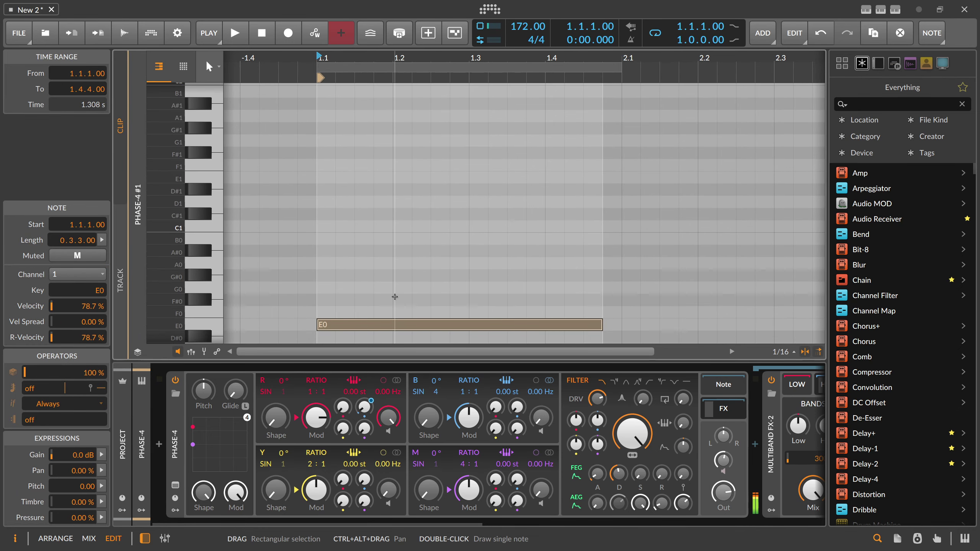
{"action": "key", "text": "space"}
{"action": "key", "text": "space"}
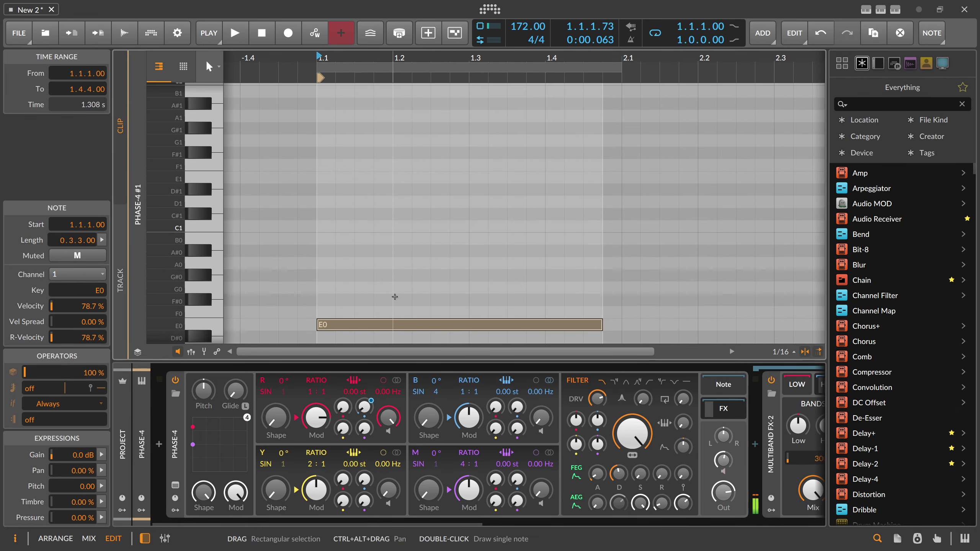
{"action": "key", "text": "space"}
{"action": "key", "text": "alt+1"}
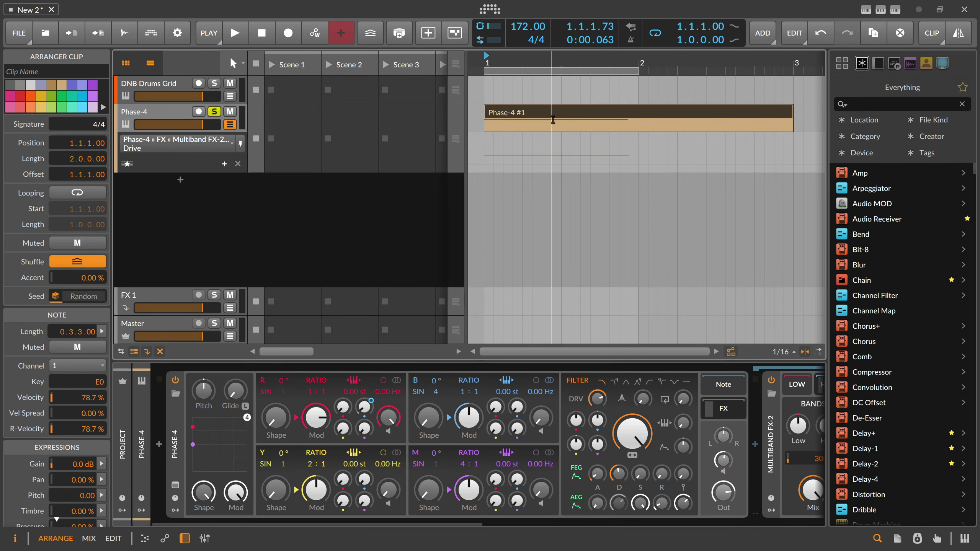
Step: Extend the arranger loop to two bars and shorten the Phase-4 clip to one bar
{"action": "left_click_drag", "start_coordinate": [635, 62], "coordinate": [611, 71]}
{"action": "key", "text": "space"}
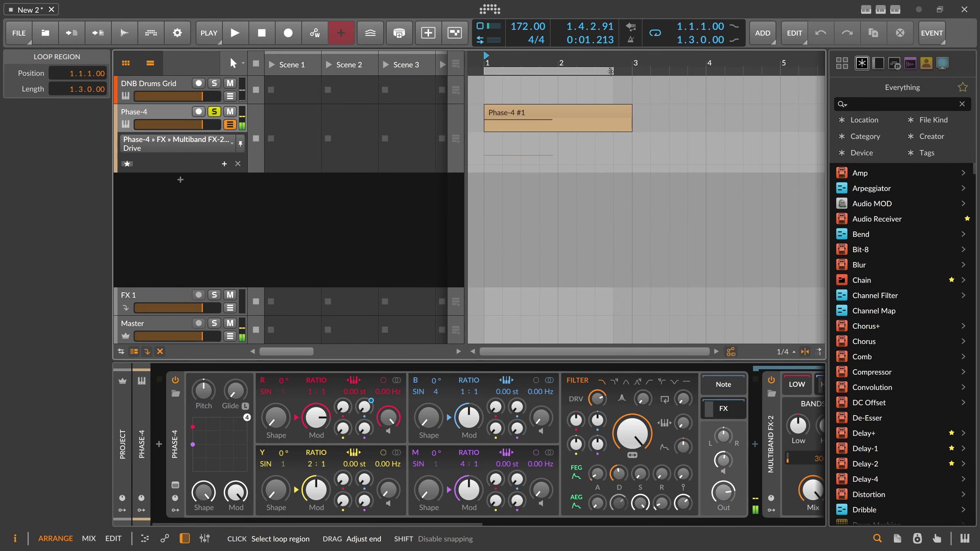
{"action": "key", "text": "space"}
{"action": "left_click", "coordinate": [610, 109]}
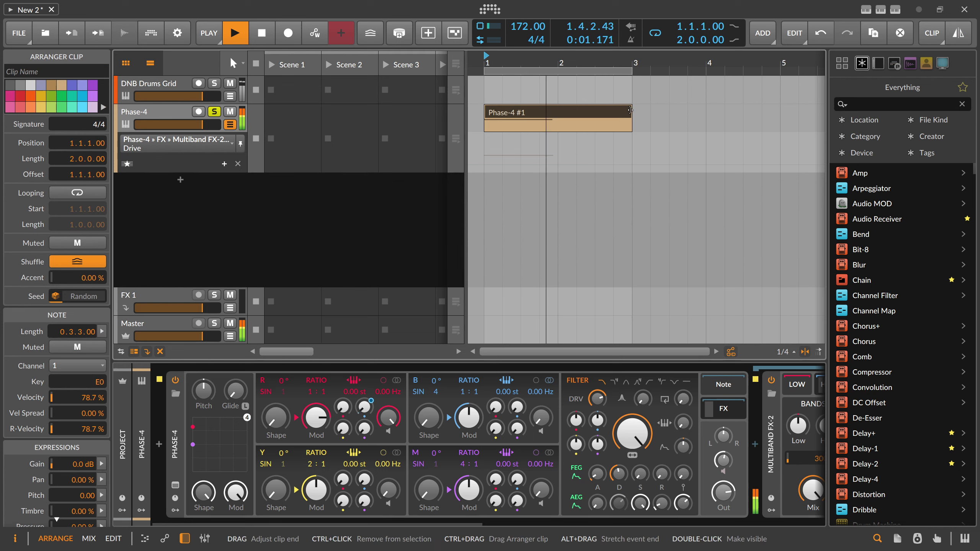
{"action": "key", "text": "space"}
{"action": "left_click_drag", "start_coordinate": [632, 111], "coordinate": [579, 111]}
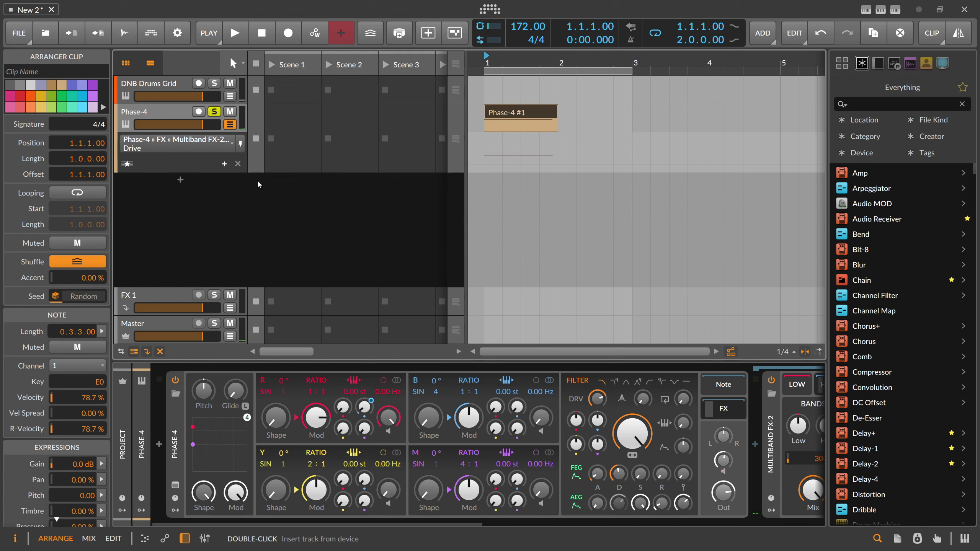
Step: Show Phase-4's B→R % automation in the track's lane and audition the clip with it
{"action": "left_click", "coordinate": [193, 147]}
{"action": "left_click", "coordinate": [188, 164]}
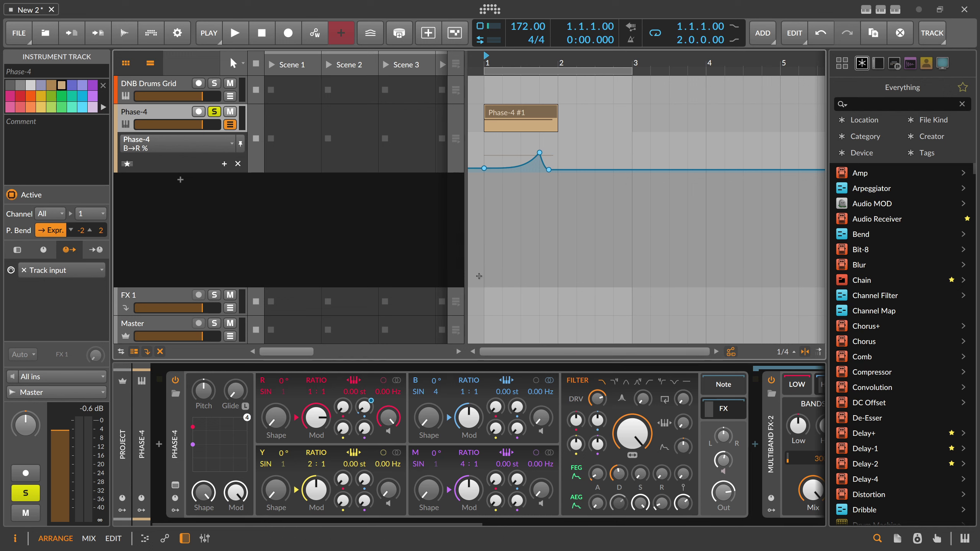
{"action": "key", "text": "space"}
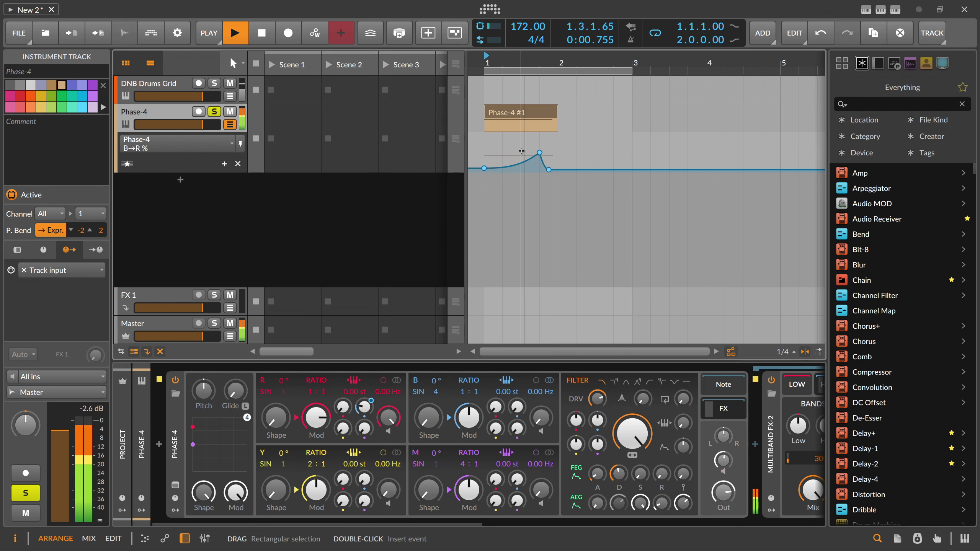
{"action": "key", "text": "space"}
Step: Bring up the R Shape automation lane by varying the R operator's Shape amount while auditioning the clip
{"action": "left_click", "coordinate": [274, 416]}
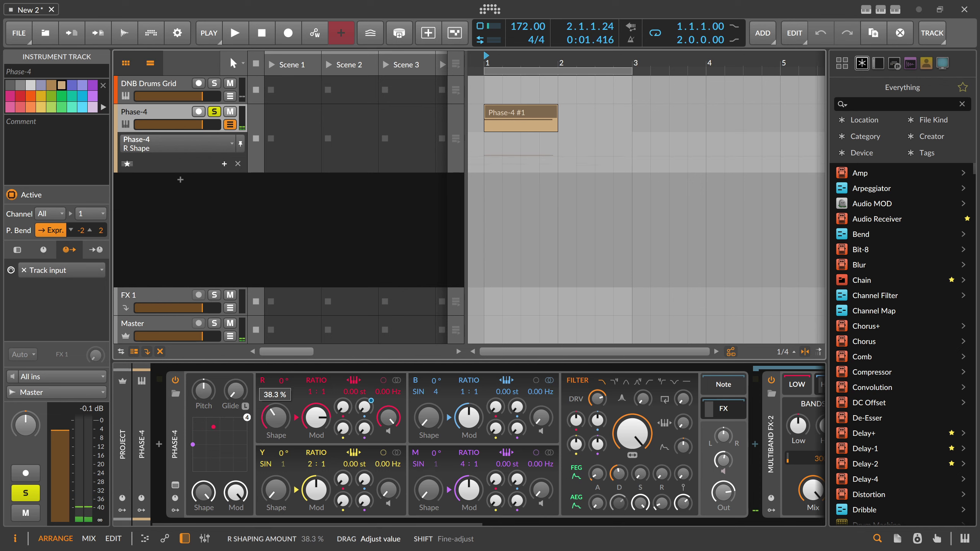
{"action": "key", "text": "space"}
{"action": "left_click_drag", "start_coordinate": [274, 419], "coordinate": [278, 461]}
{"action": "key", "text": "space"}
{"action": "key", "text": "space"}
{"action": "key", "text": "space"}
{"action": "left_click_drag", "start_coordinate": [278, 420], "coordinate": [278, 370]}
Step: Automate R Shape to fall from 60.9 % at 1.1.1.00 to 0 % at 2.1.1.00 while auditioning
{"action": "double_click", "coordinate": [486, 170]}
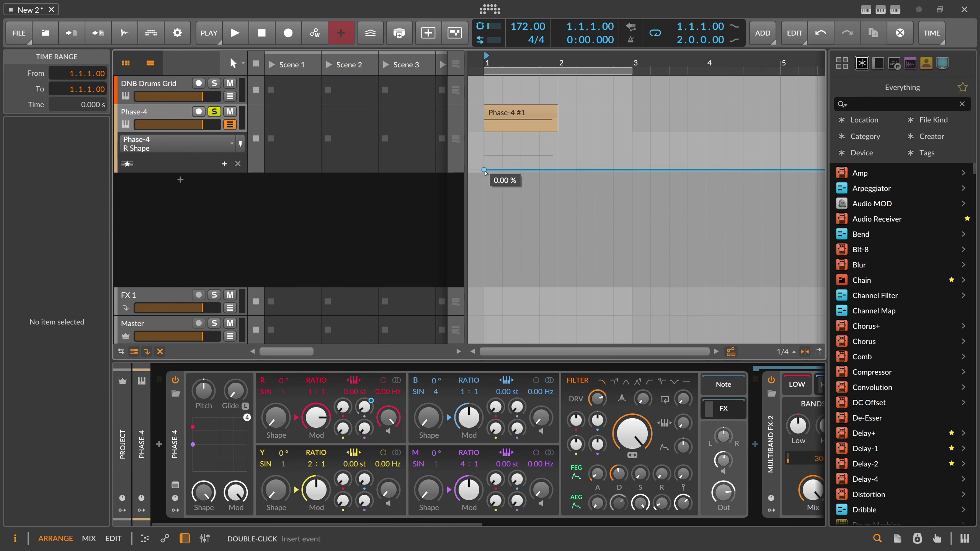
{"action": "left_click", "coordinate": [519, 170]}
{"action": "left_click_drag", "start_coordinate": [485, 170], "coordinate": [486, 133]}
{"action": "key", "text": "space"}
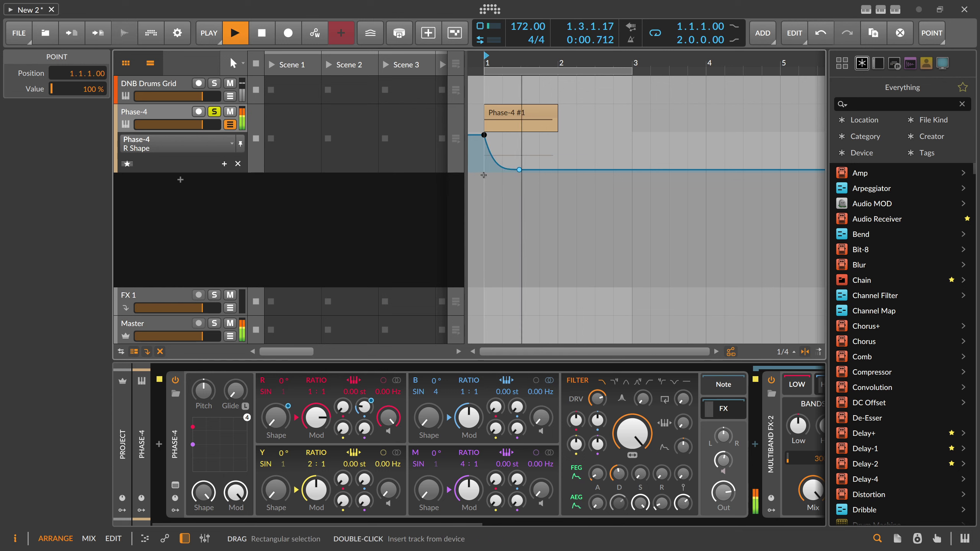
{"action": "left_click_drag", "start_coordinate": [484, 135], "coordinate": [484, 149]}
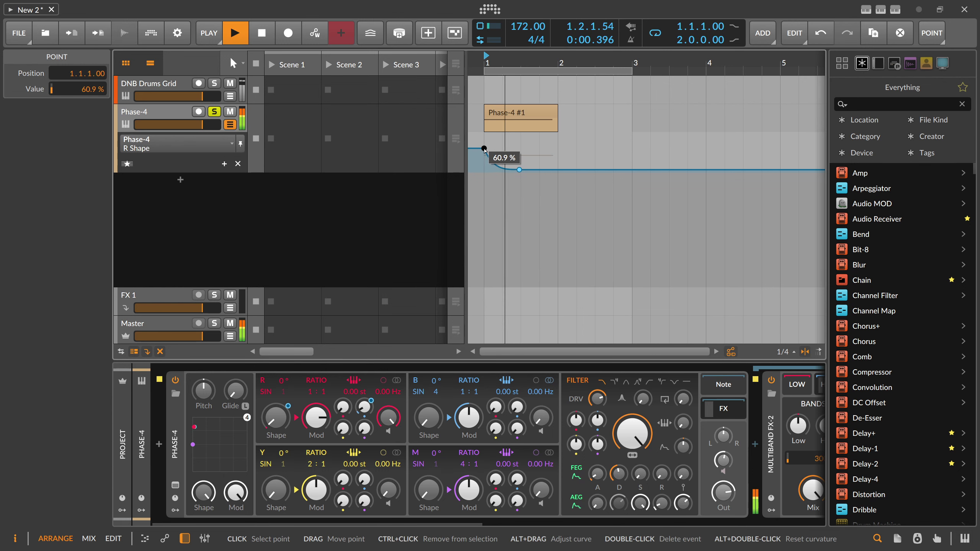
{"action": "left_click", "coordinate": [516, 125]}
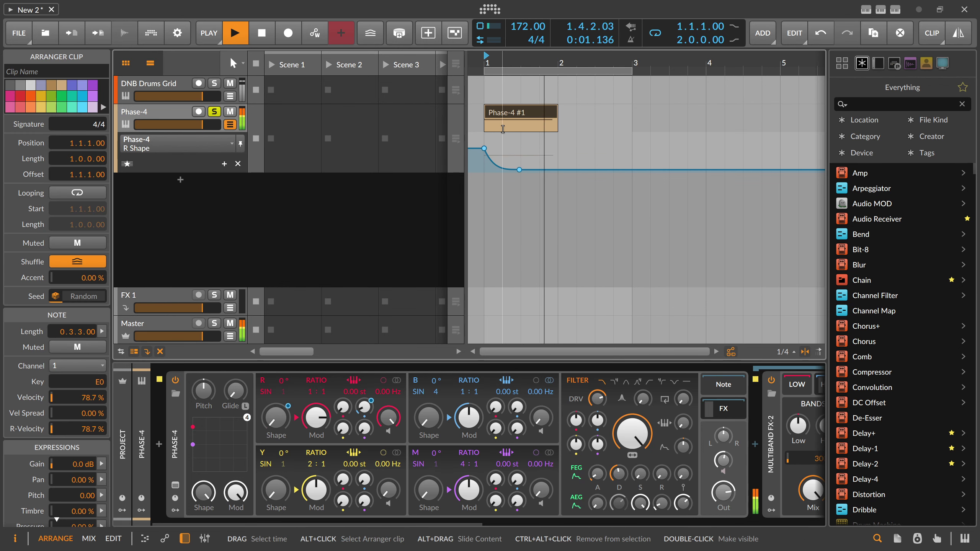
{"action": "left_click_drag", "start_coordinate": [519, 170], "coordinate": [558, 171]}
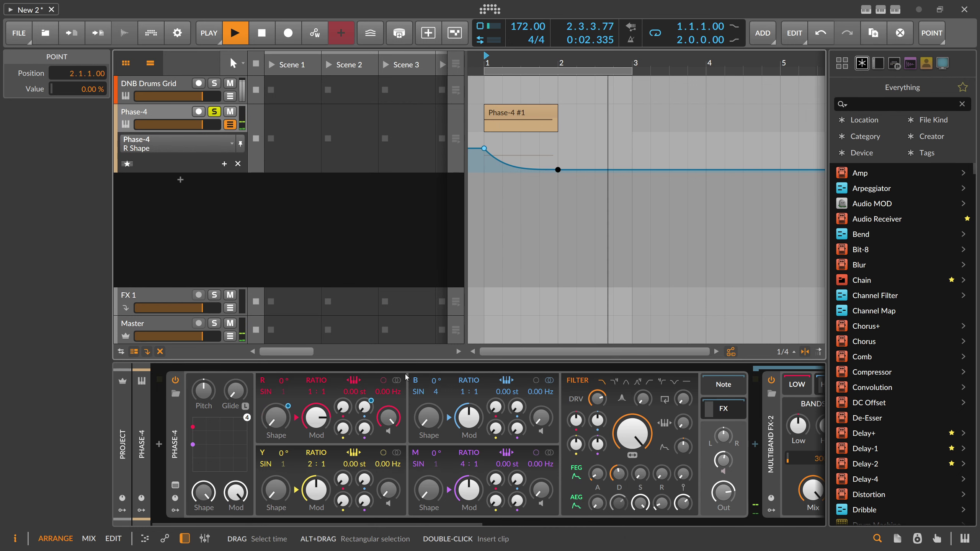
Step: Bring up the R feedback automation lane by varying its amount, and scale the Phase-4 clip by 200 % to two bars
{"action": "left_click_drag", "start_coordinate": [347, 408], "coordinate": [347, 417]}
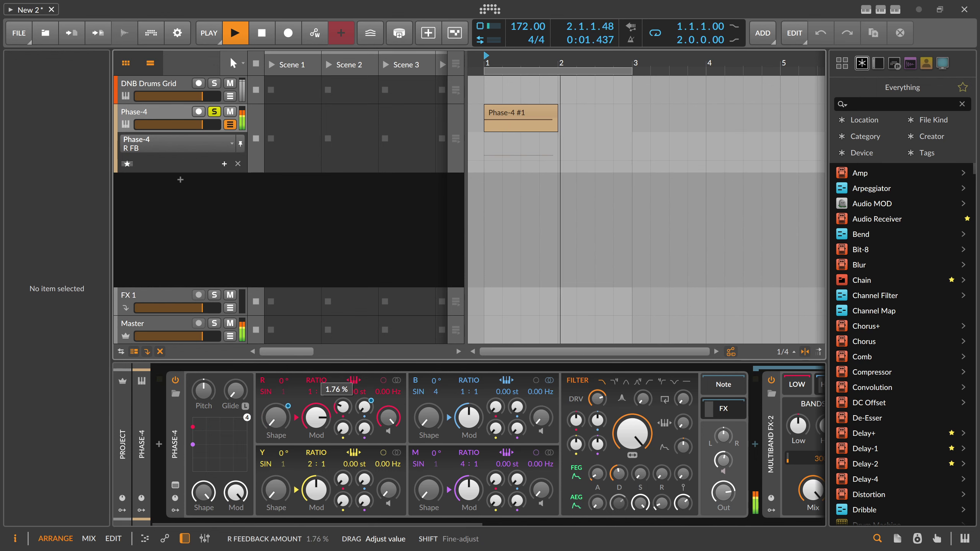
{"action": "key", "text": "space"}
{"action": "left_click", "coordinate": [521, 116]}
{"action": "right_click", "coordinate": [521, 116]}
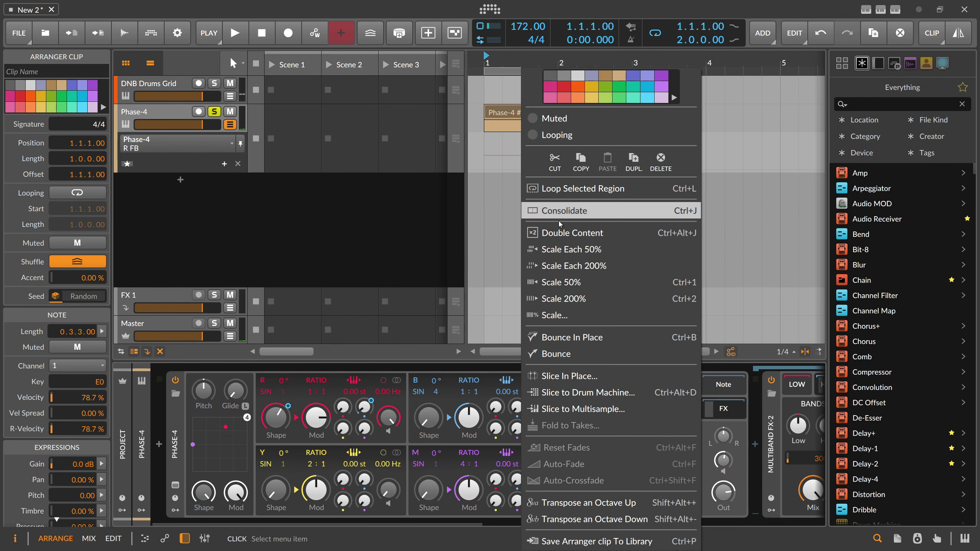
{"action": "left_click", "coordinate": [574, 291]}
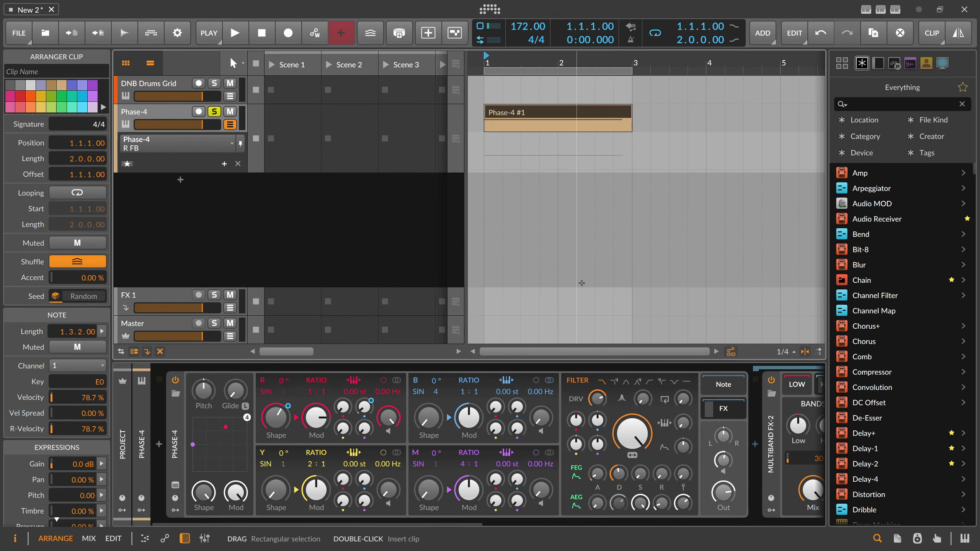
{"action": "key", "text": "space"}
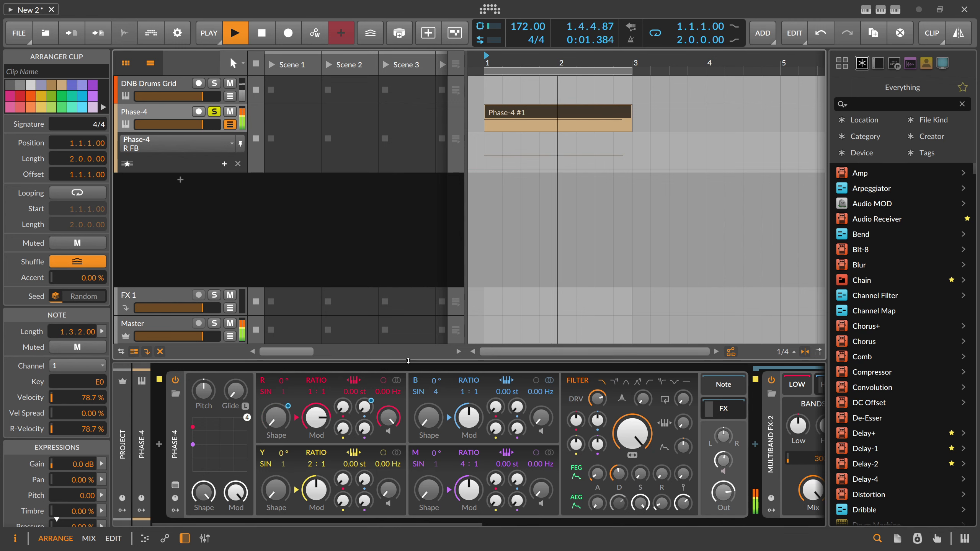
{"action": "key", "text": "space"}
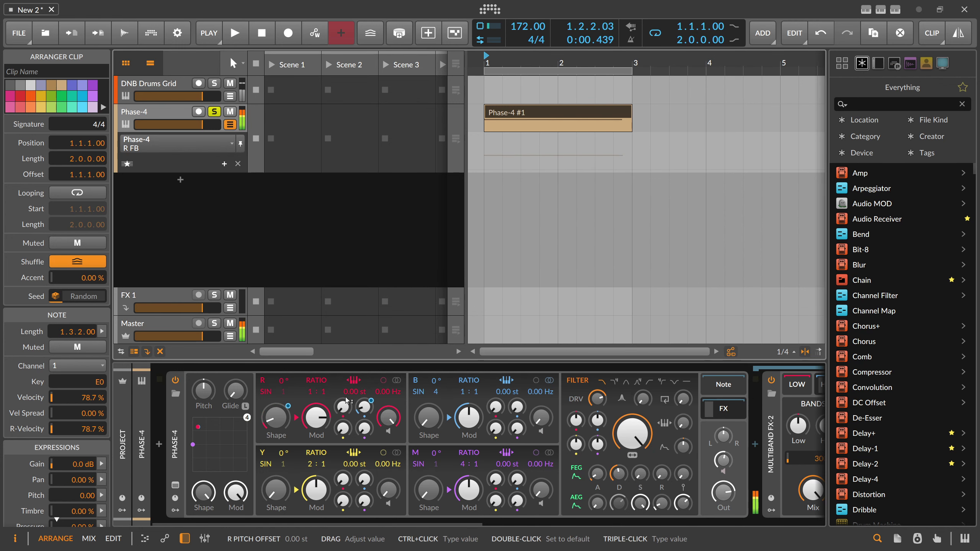
Step: Automate R feedback to rise from 0 % at 2.2.1.00 to a peak at the note's end and fall to 0 % at 3.1.1.00
{"action": "double_click", "coordinate": [576, 168]}
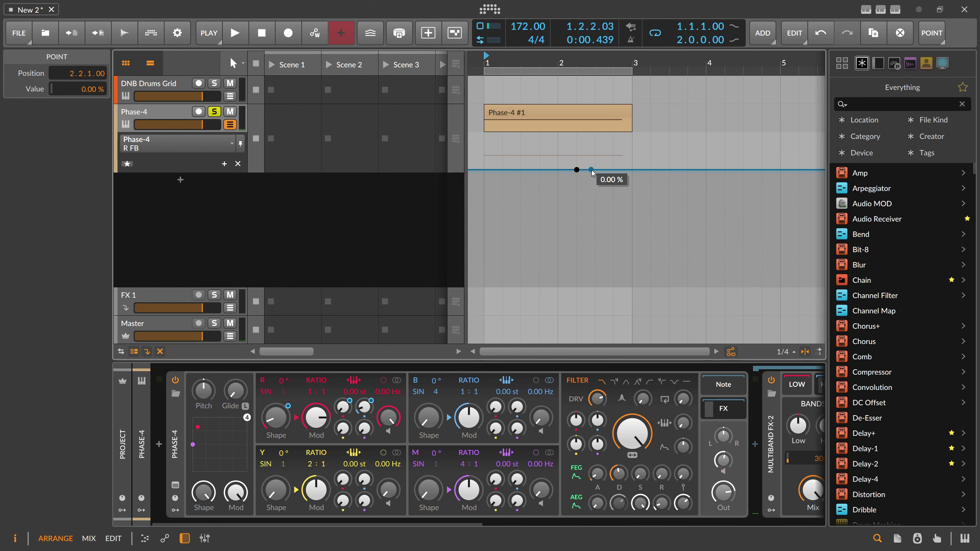
{"action": "left_click_drag", "start_coordinate": [613, 169], "coordinate": [632, 157]}
{"action": "key", "text": "space"}
{"action": "left_click", "coordinate": [614, 157]}
{"action": "key", "text": "space"}
{"action": "left_click_drag", "start_coordinate": [634, 64], "coordinate": [656, 107]}
{"action": "mouse_move", "coordinate": [650, 157]}
{"action": "left_mouse_down"}
{"action": "mouse_move", "coordinate": [613, 157]}
{"action": "mouse_move", "coordinate": [650, 176]}
{"action": "left_mouse_up"}
{"action": "key", "text": "space"}
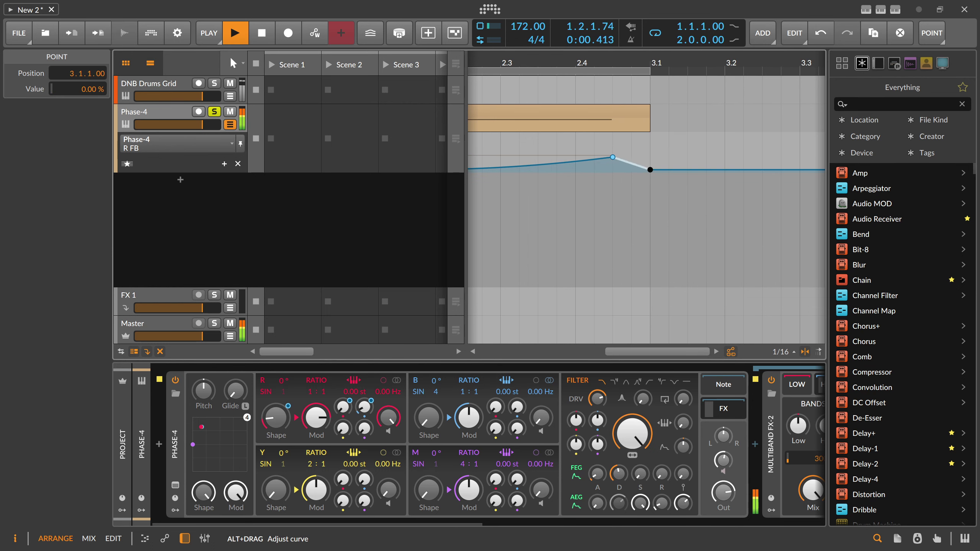
Step: Move the R feedback peak to 2.4.1.00 at 8.24 % and reshape its rising curve
{"action": "left_click_drag", "start_coordinate": [595, 64], "coordinate": [594, 39]}
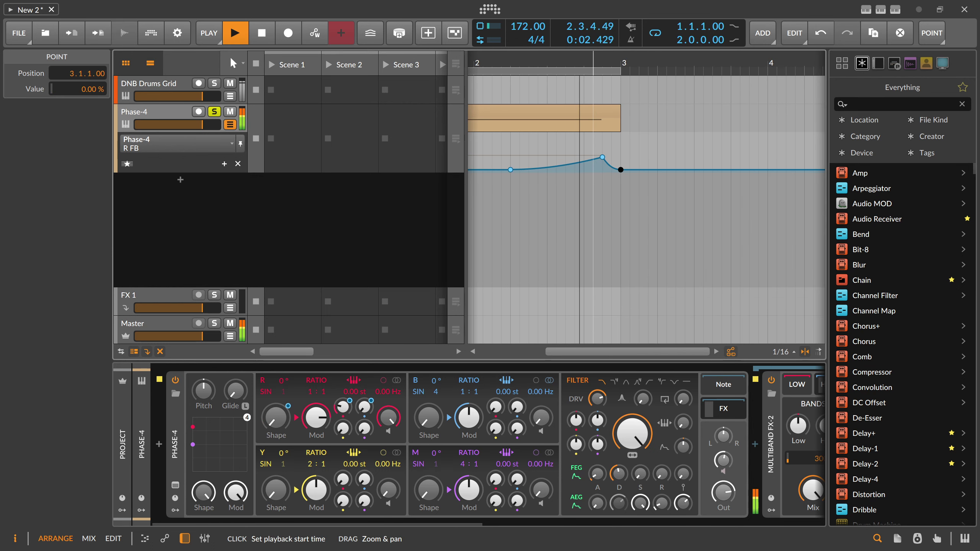
{"action": "left_click_drag", "start_coordinate": [602, 157], "coordinate": [584, 158]}
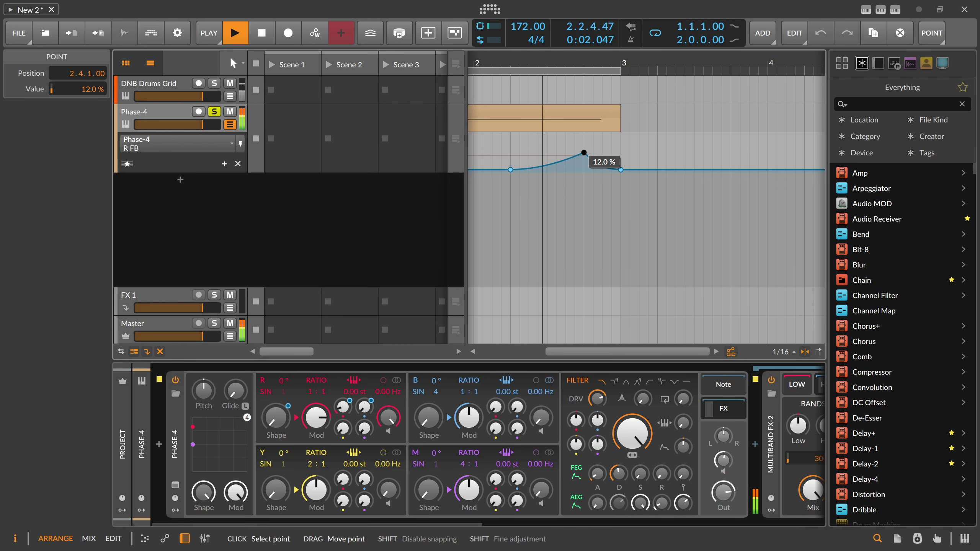
{"action": "left_click_drag", "start_coordinate": [584, 152], "coordinate": [584, 154]}
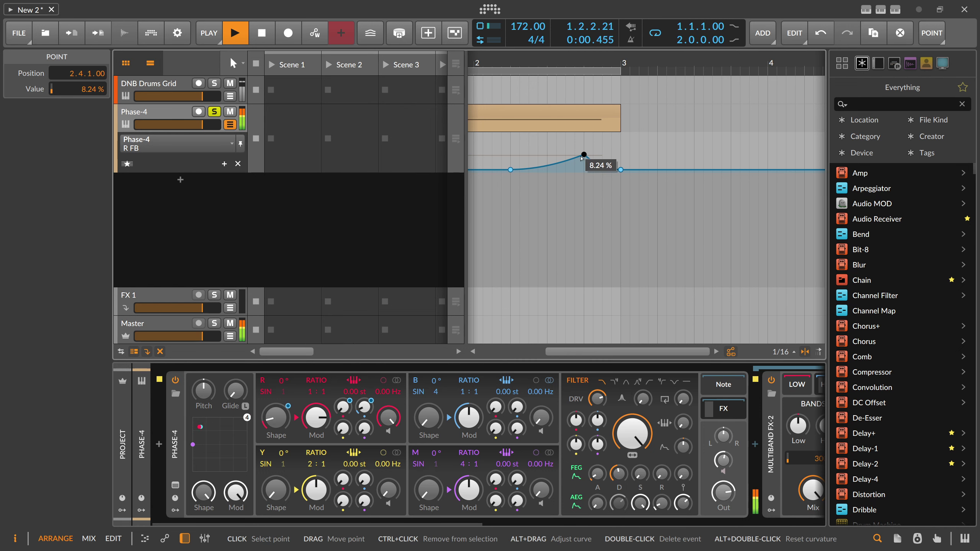
{"action": "left_click_drag", "start_coordinate": [566, 162], "coordinate": [568, 140]}
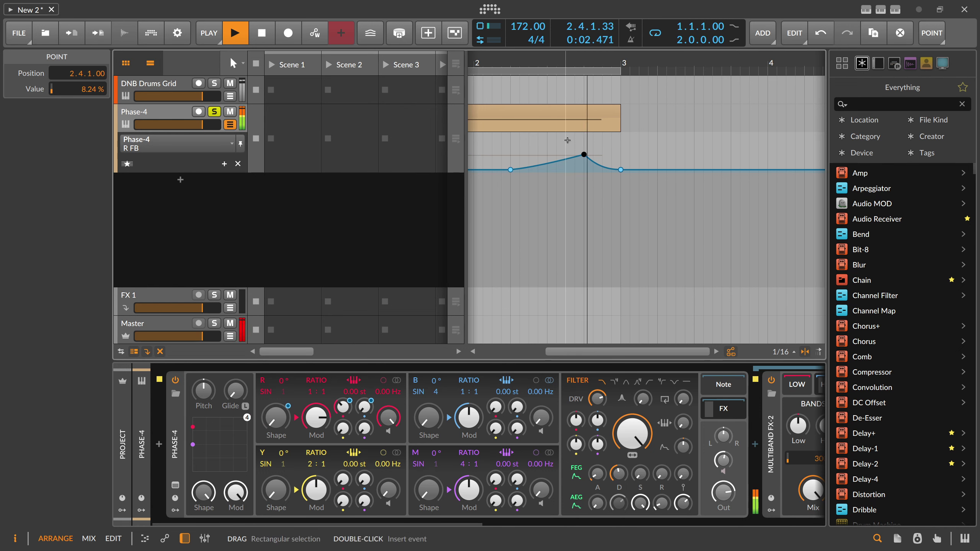
Step: Unsolo the Phase-4 track and move the start of the R feedback rise to 1.4.1.00
{"action": "left_click", "coordinate": [215, 112]}
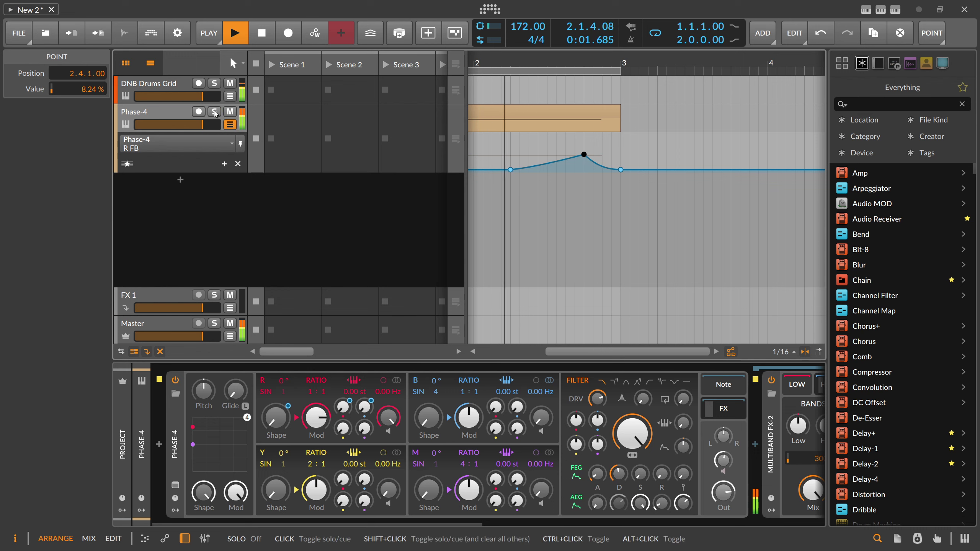
{"action": "left_click_drag", "start_coordinate": [502, 63], "coordinate": [571, 60]}
{"action": "left_click_drag", "start_coordinate": [575, 171], "coordinate": [538, 170]}
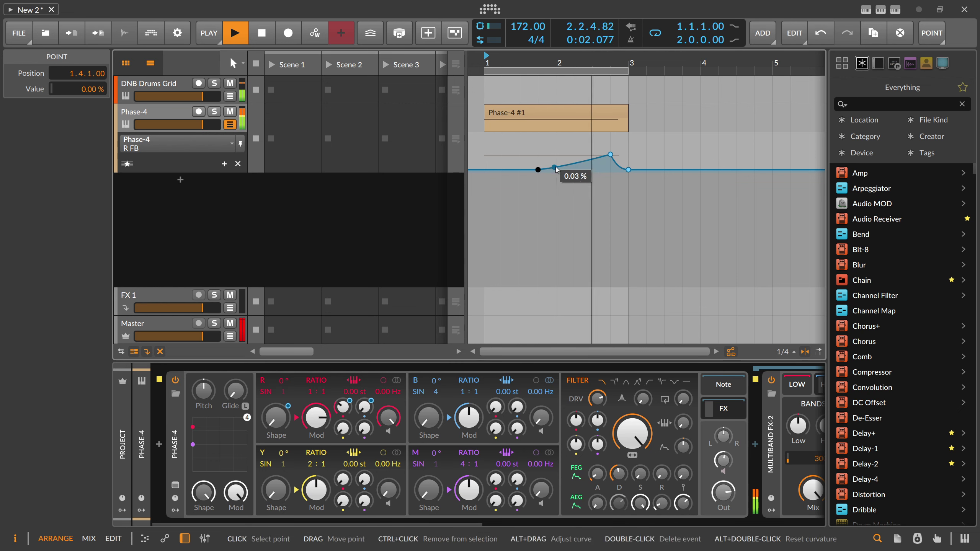
Step: Set the R feedback peak at 2.4.1.00 to 6.17 %
{"action": "left_click", "coordinate": [610, 154]}
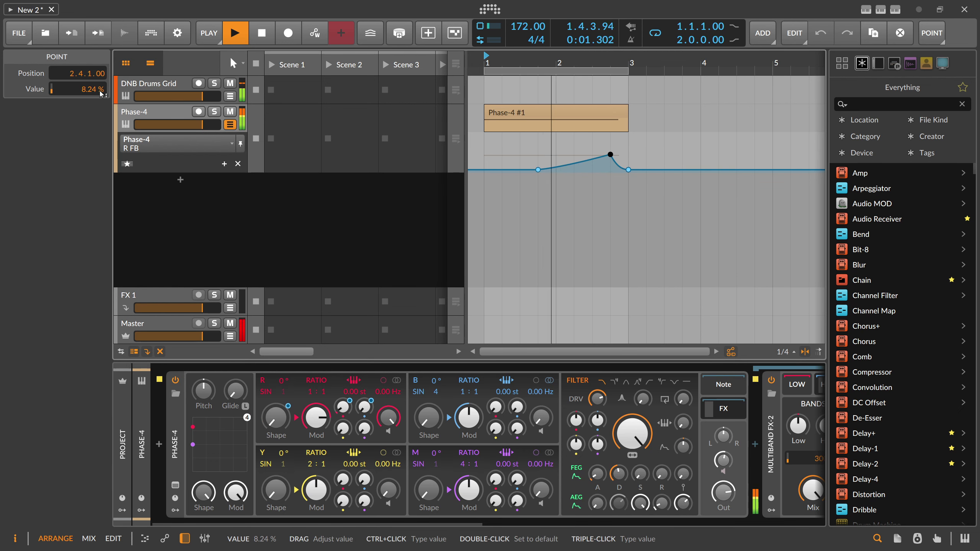
{"action": "left_click_drag", "start_coordinate": [101, 91], "coordinate": [102, 93]}
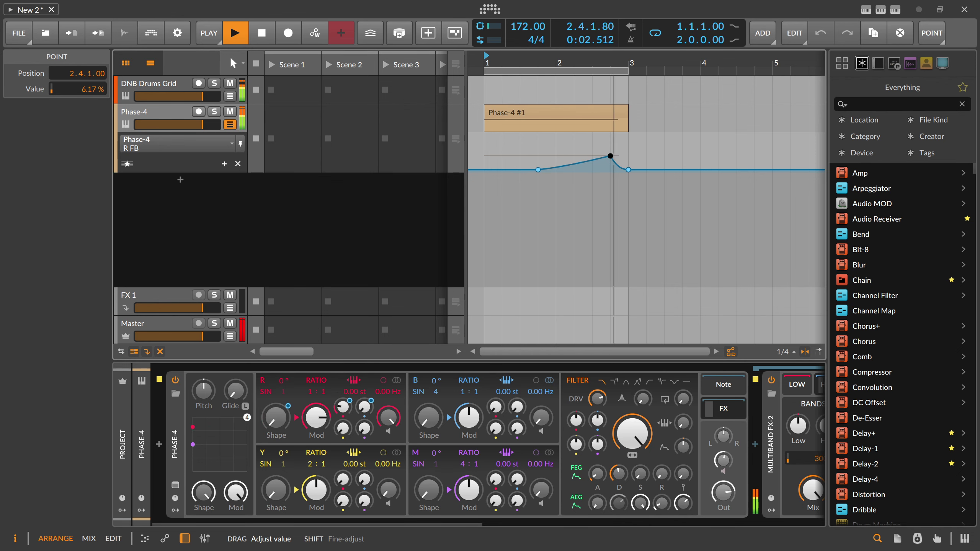
Step: Open the notes of the Phase-4 #1 clip and show the pitch expression curve on the E0 note
{"action": "key", "text": "space"}
{"action": "double_click", "coordinate": [536, 109]}
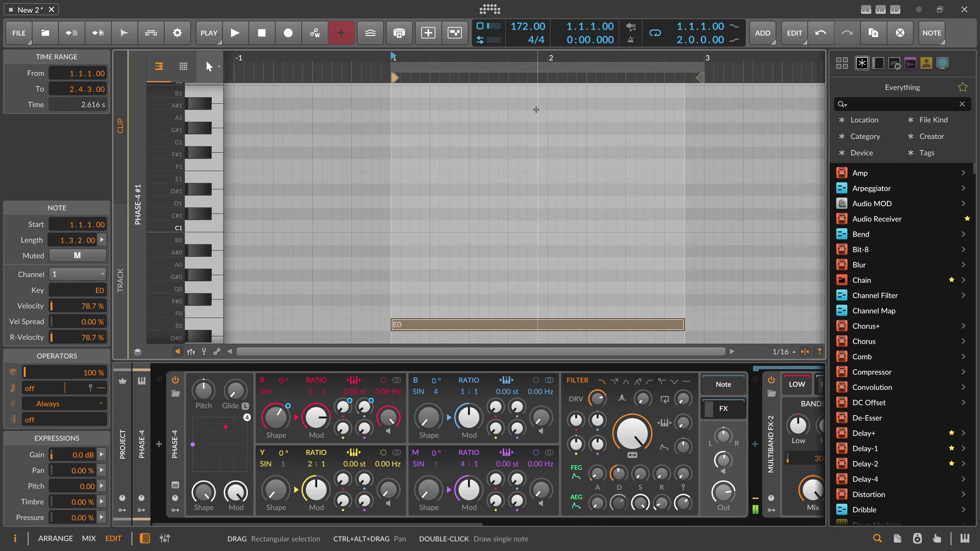
{"action": "scroll", "coordinate": [449, 261], "scroll_direction": "down", "scroll_amount": 3}
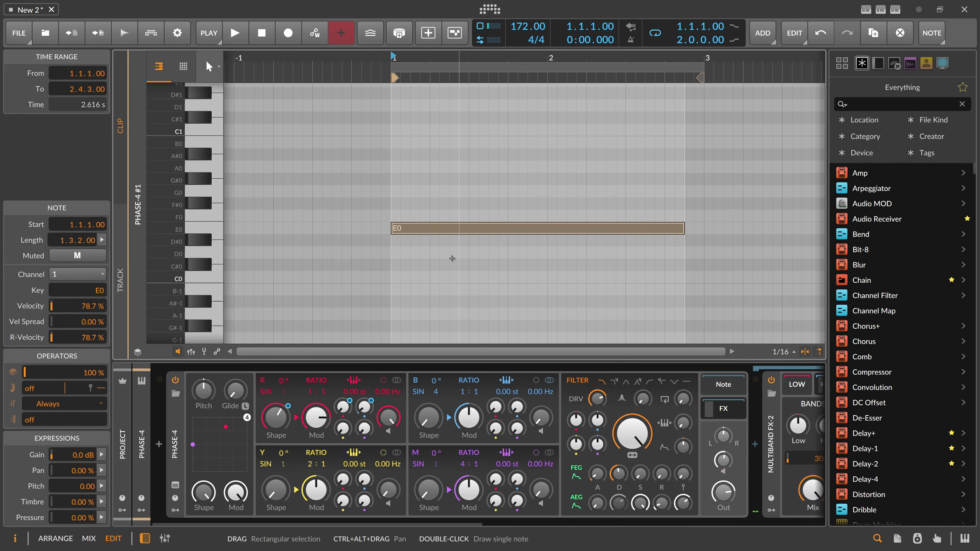
{"action": "left_click", "coordinate": [193, 352]}
{"action": "left_click", "coordinate": [204, 352]}
{"action": "left_click", "coordinate": [192, 353]}
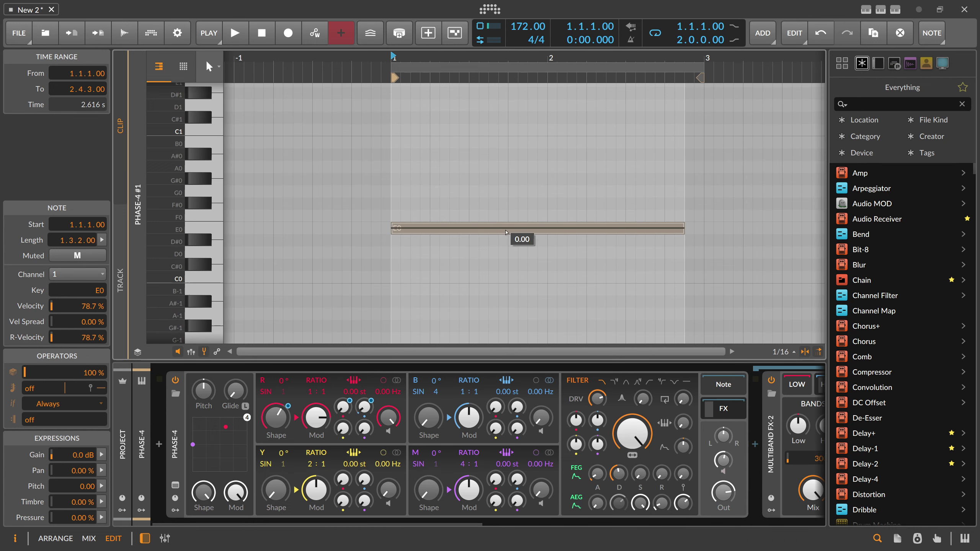
Step: Bend the E0 note's pitch in a curve from 0.00 down to -2.00 at 2.4.3.00, and return to the arrangement
{"action": "left_click", "coordinate": [606, 228]}
{"action": "left_click_drag", "start_coordinate": [606, 228], "coordinate": [652, 219]}
{"action": "key", "text": "space"}
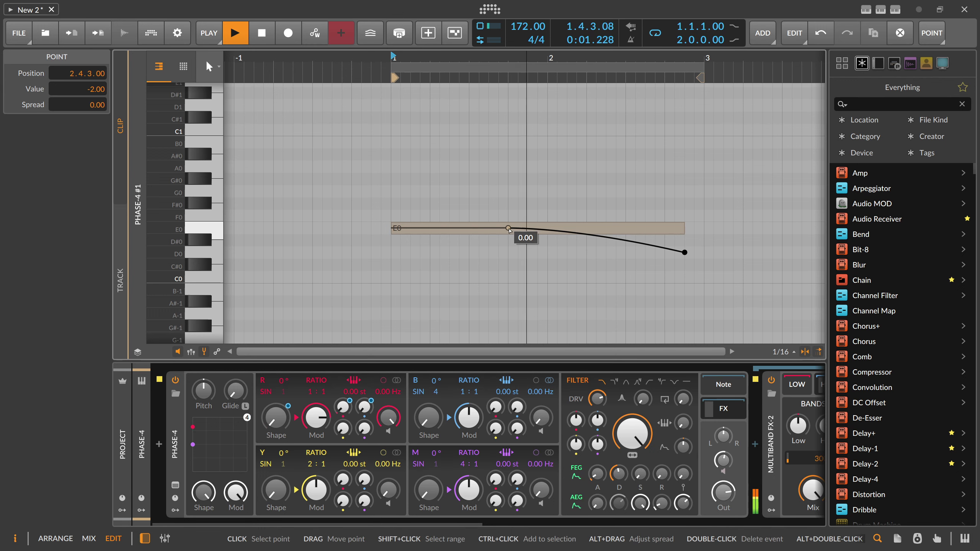
{"action": "key", "text": "alt+1"}
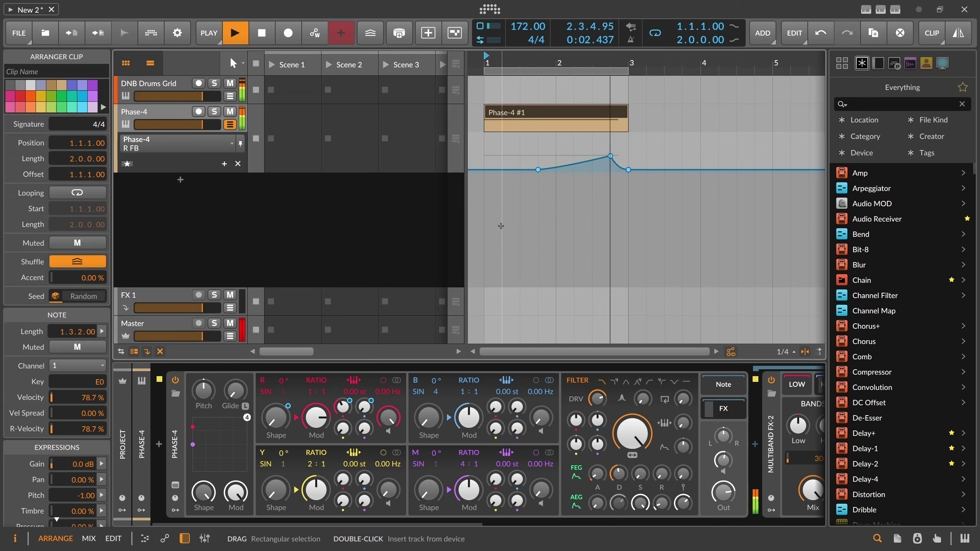
{"action": "key", "text": "space"}
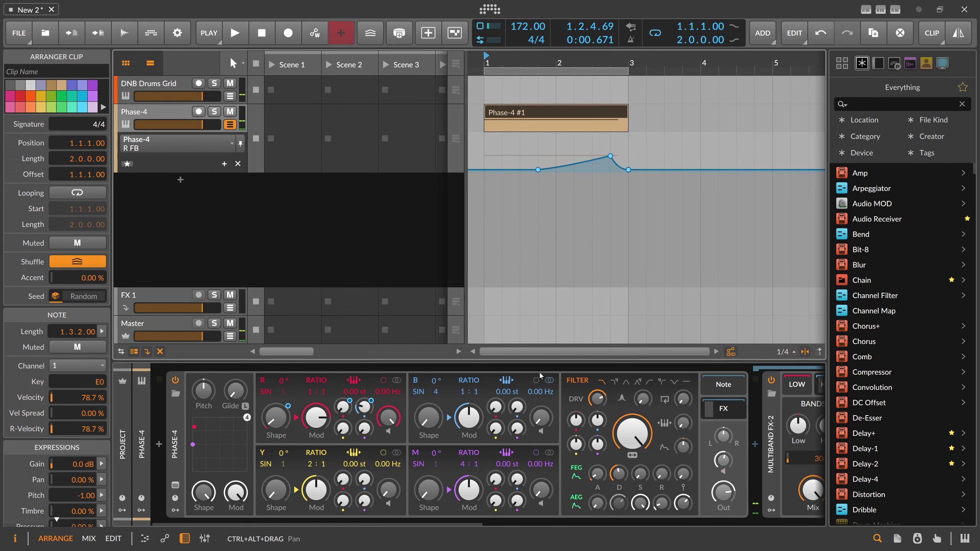
Step: Show all automation lanes of the Phase-4 track and set the R feedback peak at 2.4.1.00 to 4.70 %
{"action": "left_click", "coordinate": [127, 164]}
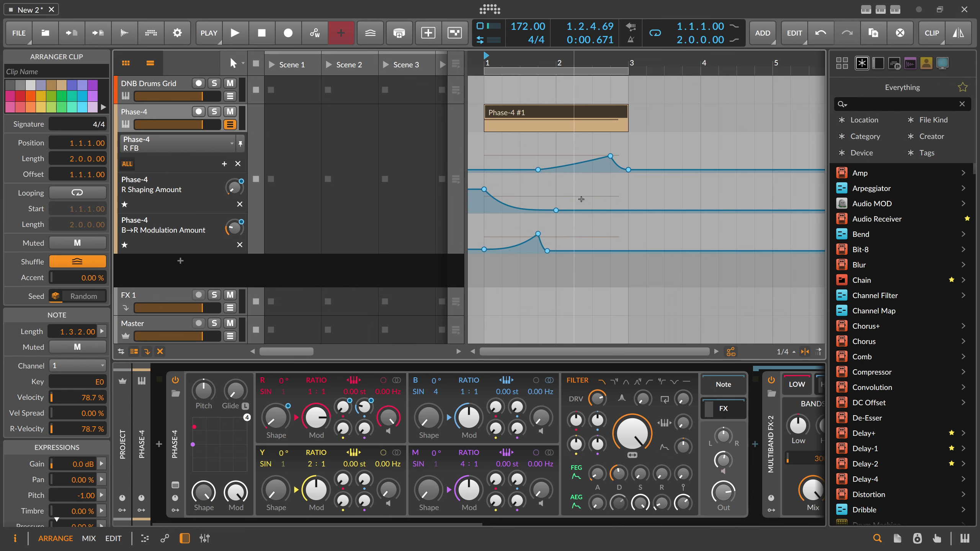
{"action": "left_click", "coordinate": [610, 155]}
{"action": "key", "text": "space"}
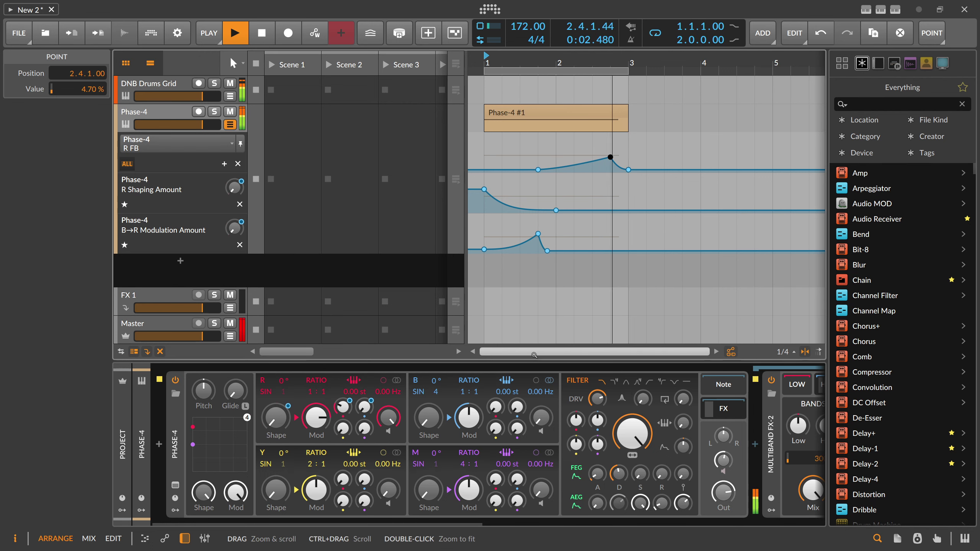
{"action": "key", "text": "space"}
Step: Duplicate the Phase-4 clip with its automation to 3.1.1.00 and extend the loop region's length to 4.0.0.00
{"action": "left_click", "coordinate": [571, 117]}
{"action": "key", "text": "ctrl+d"}
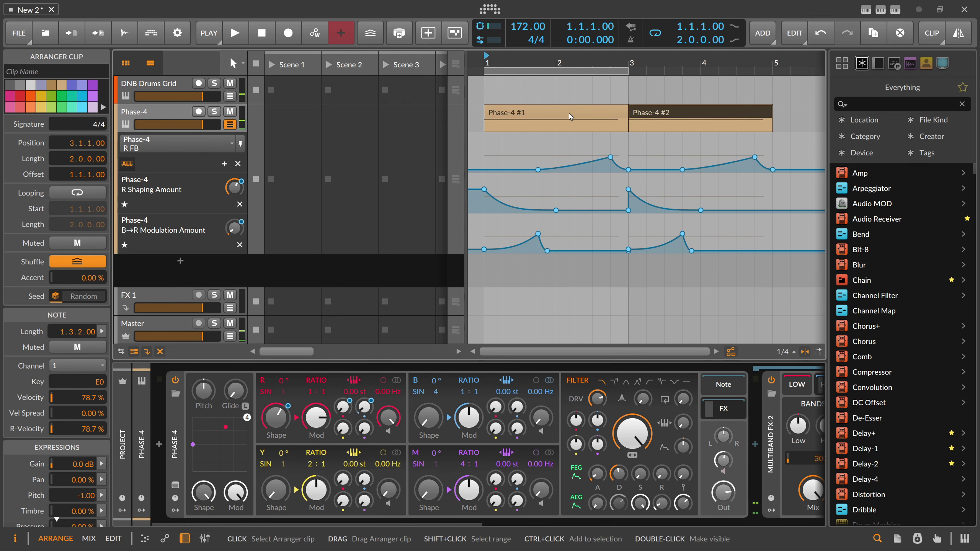
{"action": "mouse_move", "coordinate": [603, 59]}
{"action": "left_mouse_down"}
{"action": "mouse_move", "coordinate": [598, 70]}
{"action": "mouse_move", "coordinate": [615, 71]}
{"action": "left_mouse_up"}
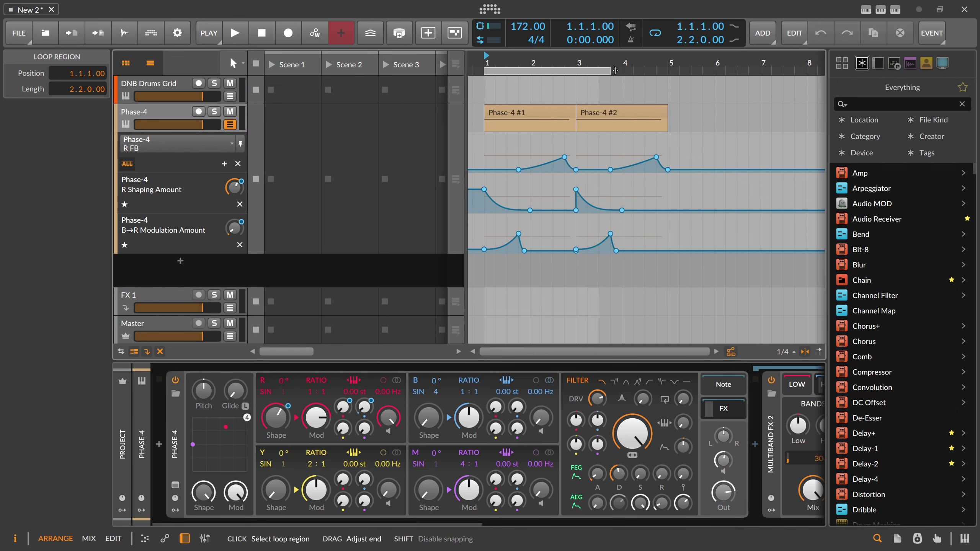
{"action": "left_click", "coordinate": [597, 117]}
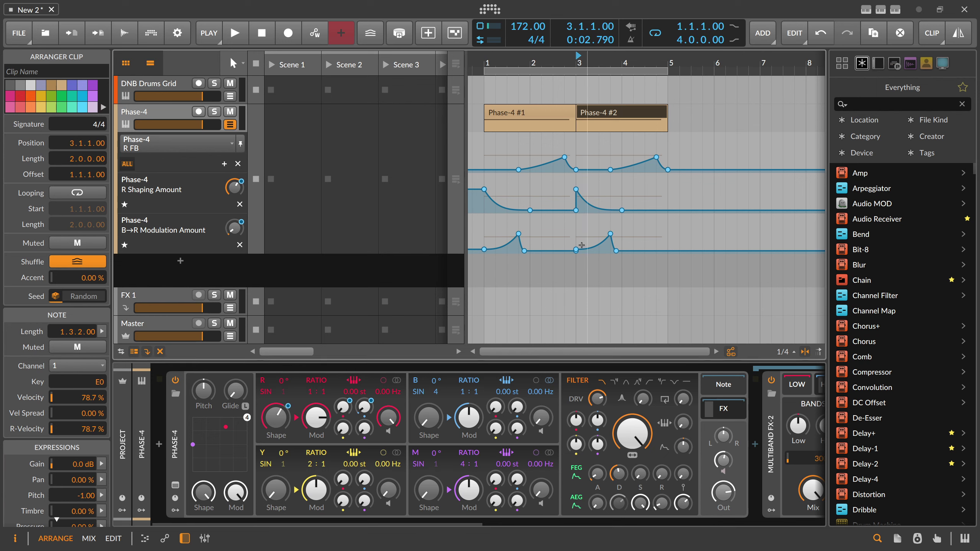
Step: Reshape the second clip's R shaping automation into a curve rising from 3.1.1.00 to 30.9 % at 4.1.1.00
{"action": "left_click", "coordinate": [576, 191]}
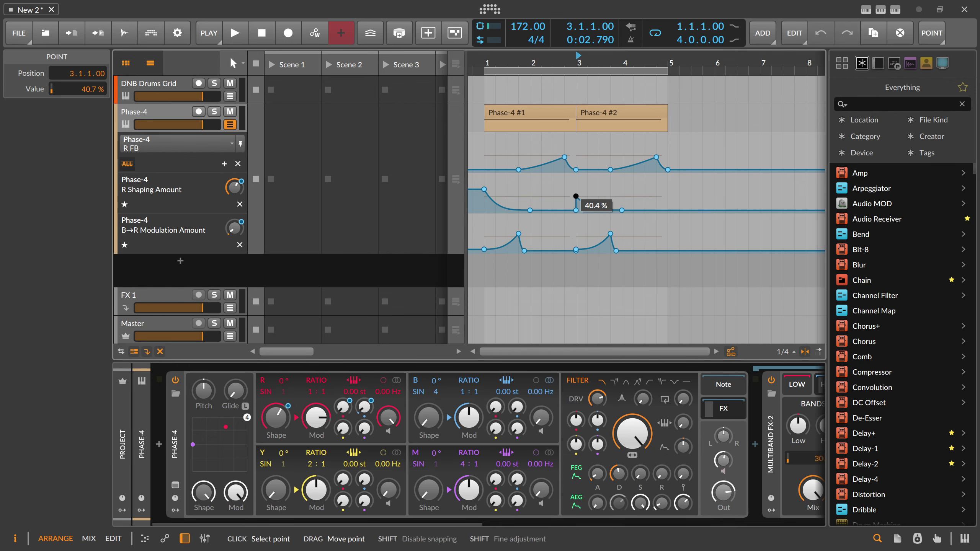
{"action": "key", "text": "space"}
{"action": "key", "text": "space"}
{"action": "key", "text": "space"}
{"action": "left_click_drag", "start_coordinate": [576, 197], "coordinate": [622, 200]}
{"action": "key", "text": "space"}
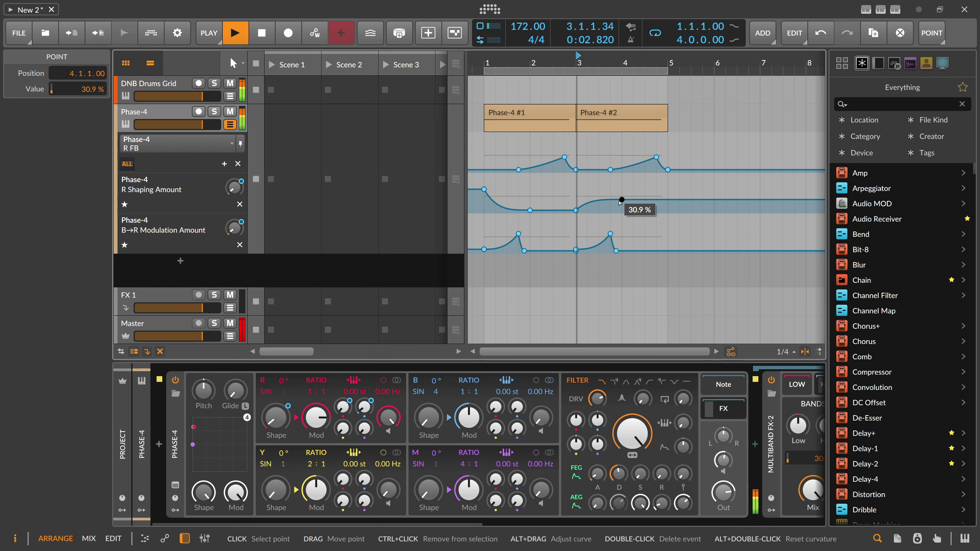
{"action": "key", "text": "space"}
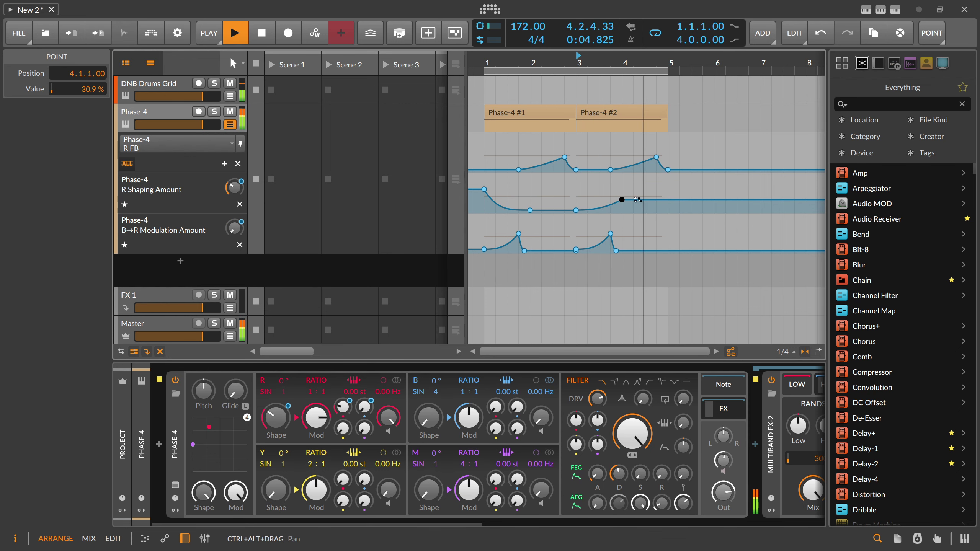
Step: Move the second clip's R shaping peak to 4.4.1.00 at 41.1 % and drop the curve to its minimum at 5.1.1.00
{"action": "key", "text": "space"}
{"action": "left_click_drag", "start_coordinate": [667, 200], "coordinate": [645, 200]}
{"action": "double_click", "coordinate": [667, 210]}
{"action": "key", "text": "space"}
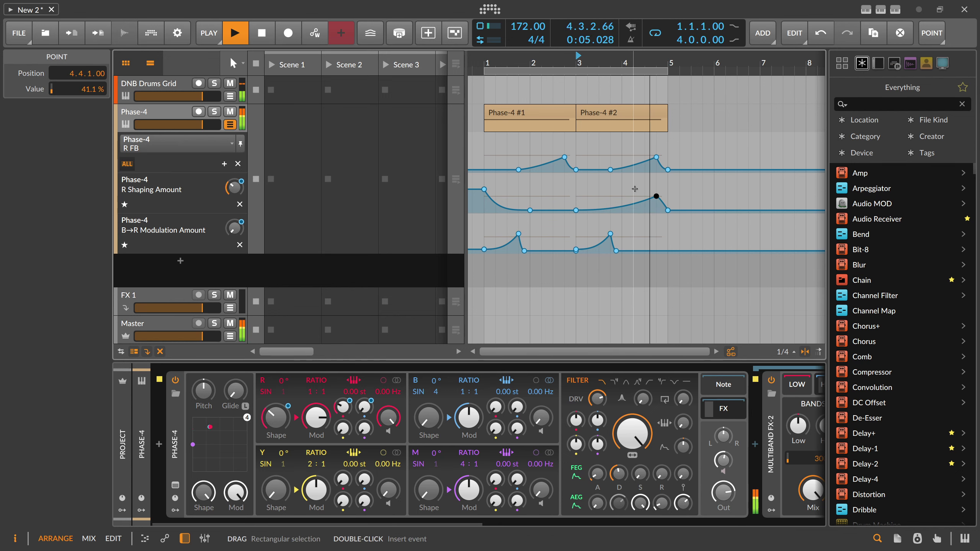
Step: Delete the second clip's B→R modulation peak and set its R feedback peak at 4.4.1.00 to 0.86 %
{"action": "double_click", "coordinate": [611, 235]}
{"action": "double_click", "coordinate": [577, 250]}
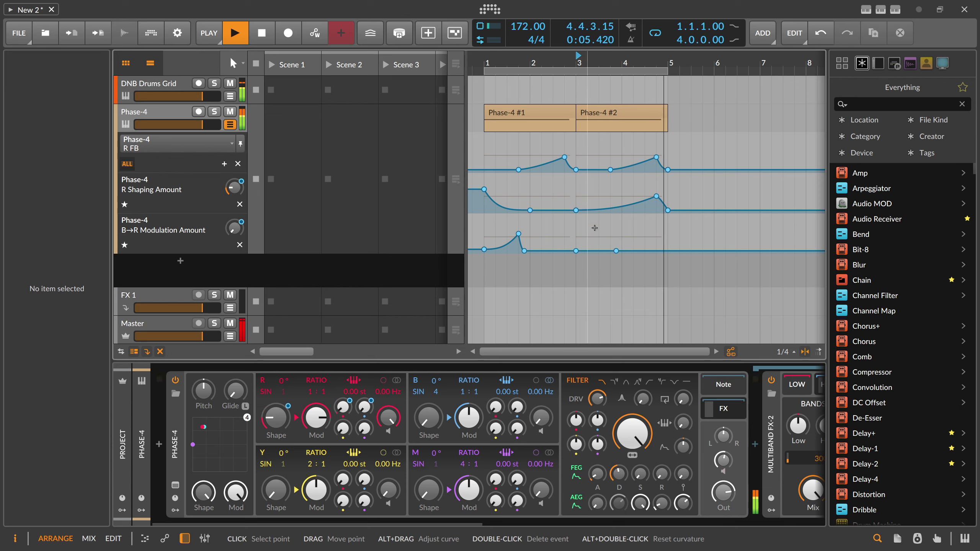
{"action": "left_click_drag", "start_coordinate": [655, 157], "coordinate": [656, 162]}
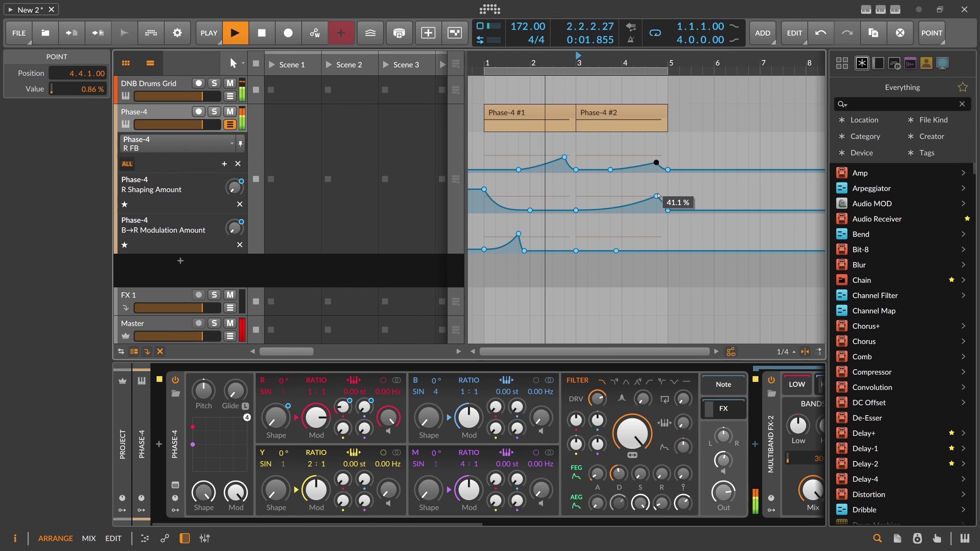
Step: Set the second clip's peaks at 4.4.1.00 to 54.0 % for R shaping and 2.76 % for R feedback
{"action": "left_click_drag", "start_coordinate": [655, 196], "coordinate": [656, 191]}
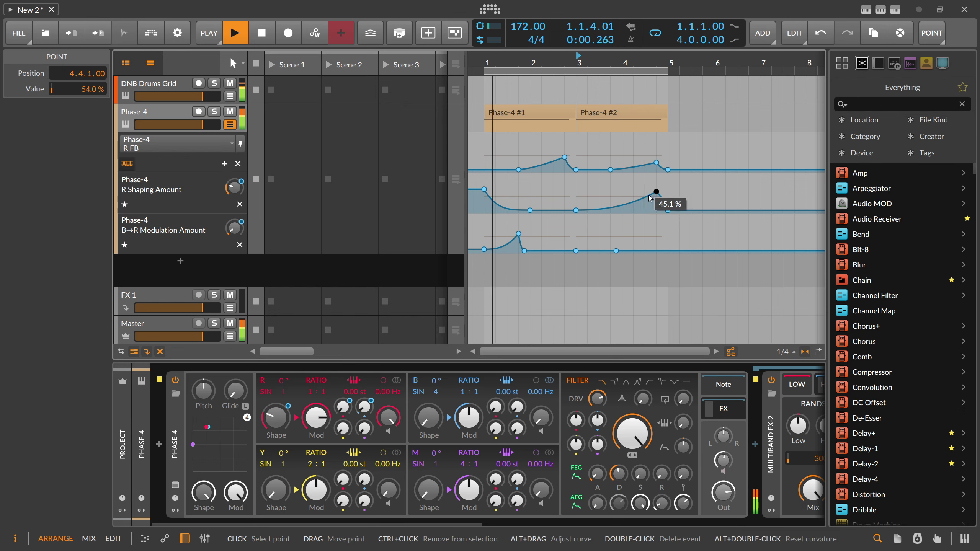
{"action": "left_click_drag", "start_coordinate": [656, 163], "coordinate": [656, 163]}
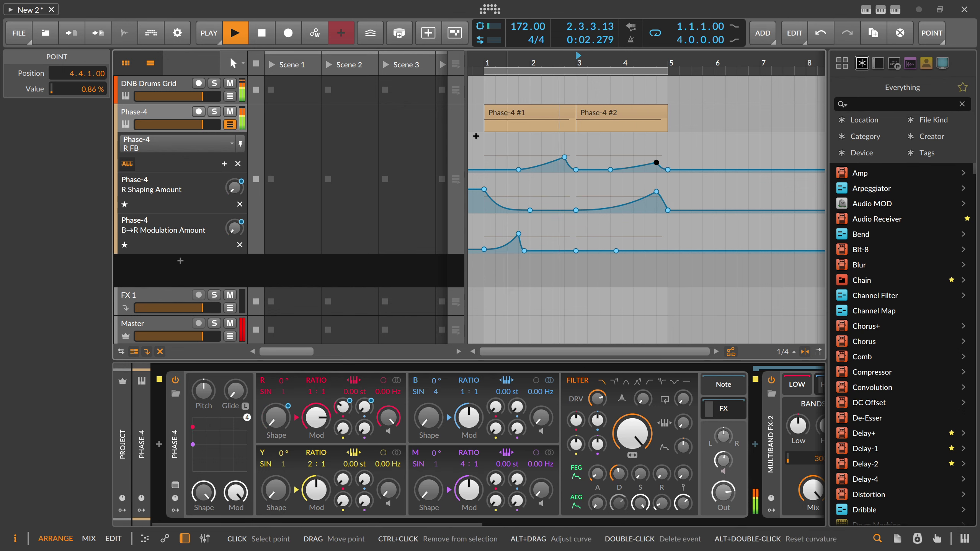
{"action": "left_click_drag", "start_coordinate": [100, 92], "coordinate": [100, 82]}
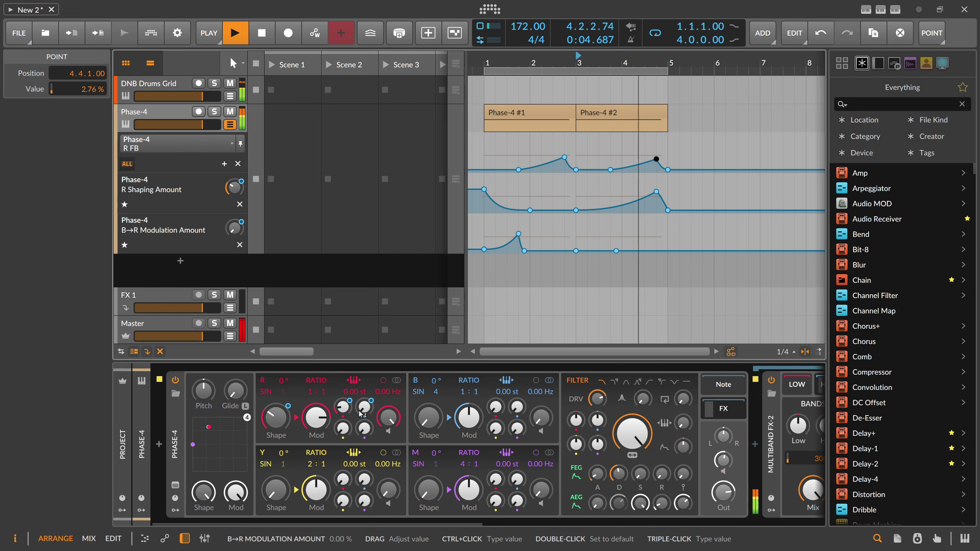
{"action": "key", "text": "space"}
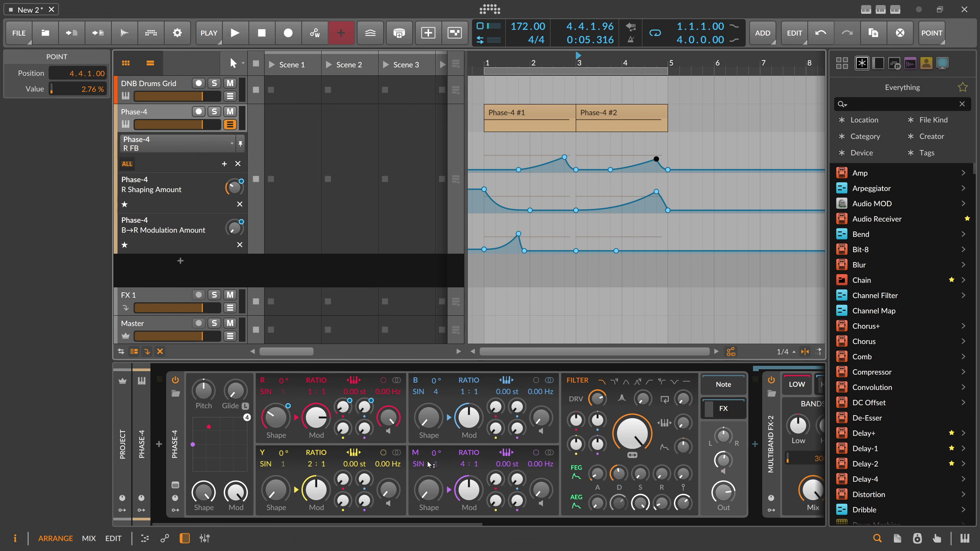
Step: Try a small M→R modulation amount of about 0.80 % during playback and set the M oscillator's ratio to 6:1
{"action": "left_click", "coordinate": [364, 428]}
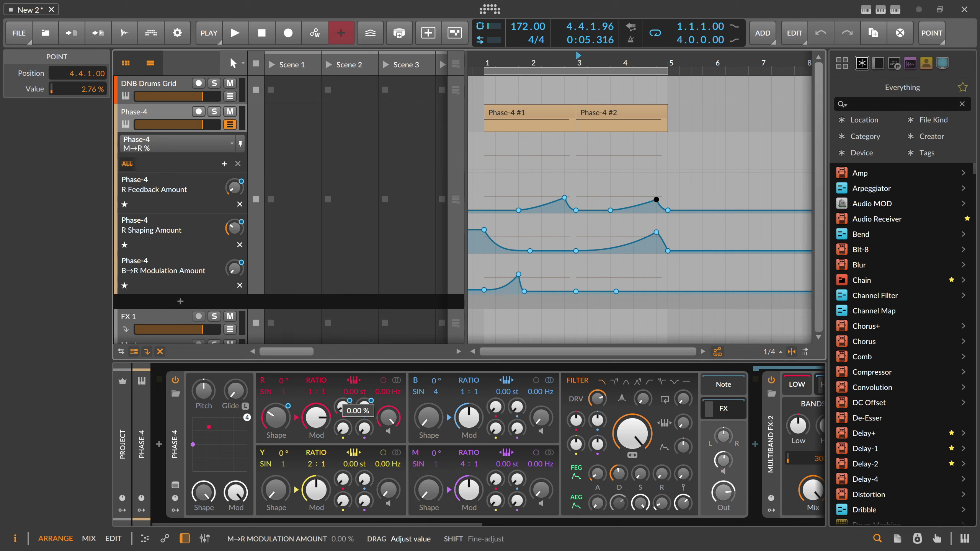
{"action": "key", "text": "space"}
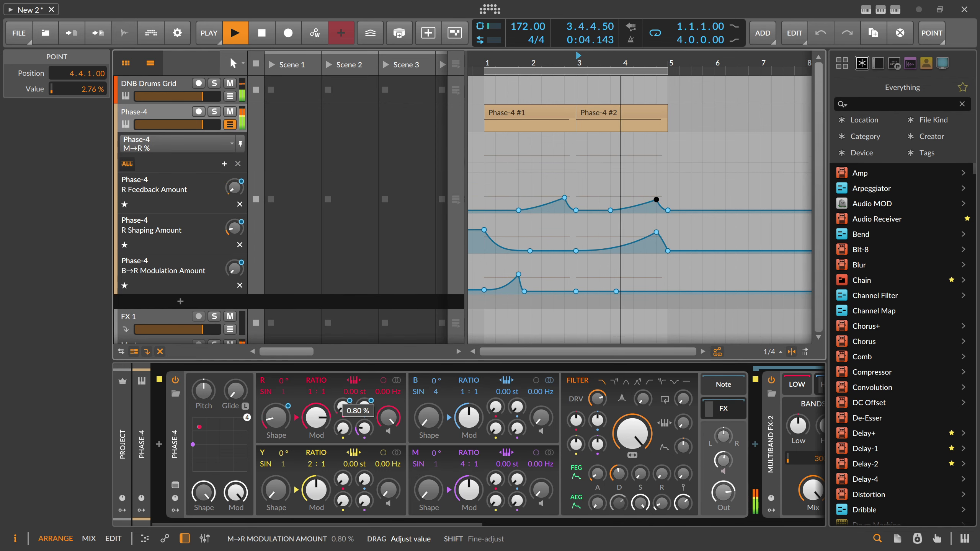
{"action": "key", "text": "space"}
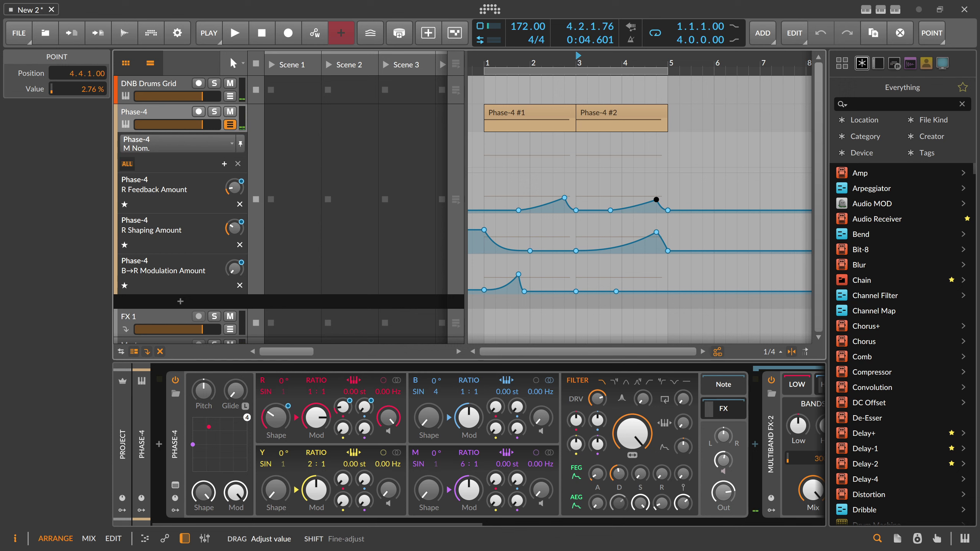
Step: Audition M→R modulation amounts with the 6:1 ratio during playback and return the amount to 0.00 %
{"action": "left_click", "coordinate": [364, 428]}
{"action": "key", "text": "space"}
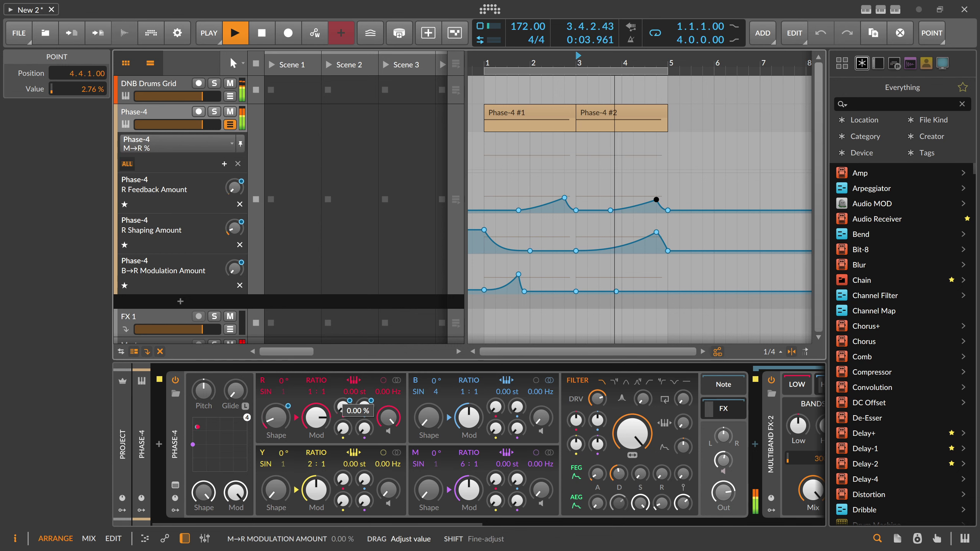
{"action": "left_click_drag", "start_coordinate": [364, 428], "coordinate": [364, 439]}
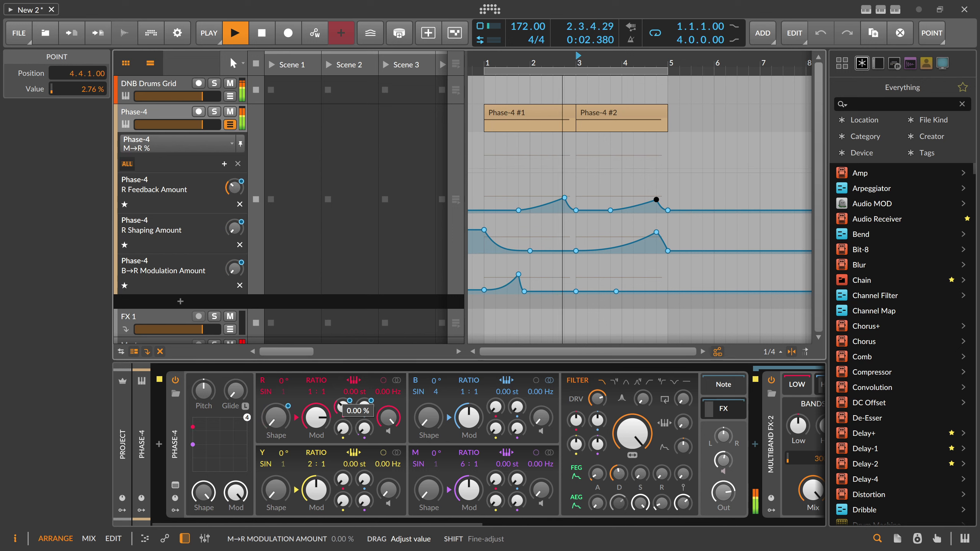
{"action": "key", "text": "space"}
{"action": "left_click", "coordinate": [362, 429]}
{"action": "key", "text": "space"}
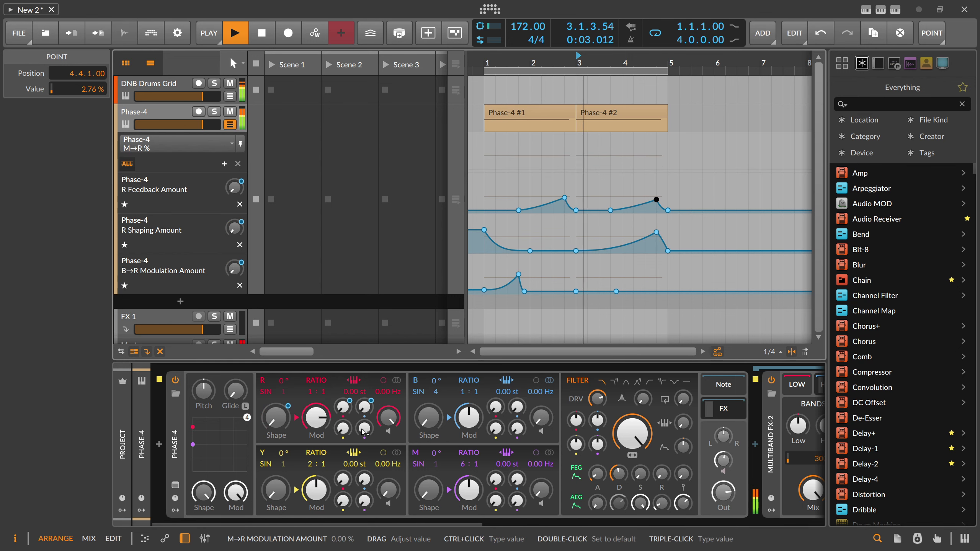
{"action": "left_click_drag", "start_coordinate": [363, 431], "coordinate": [364, 435]}
{"action": "key", "text": "space"}
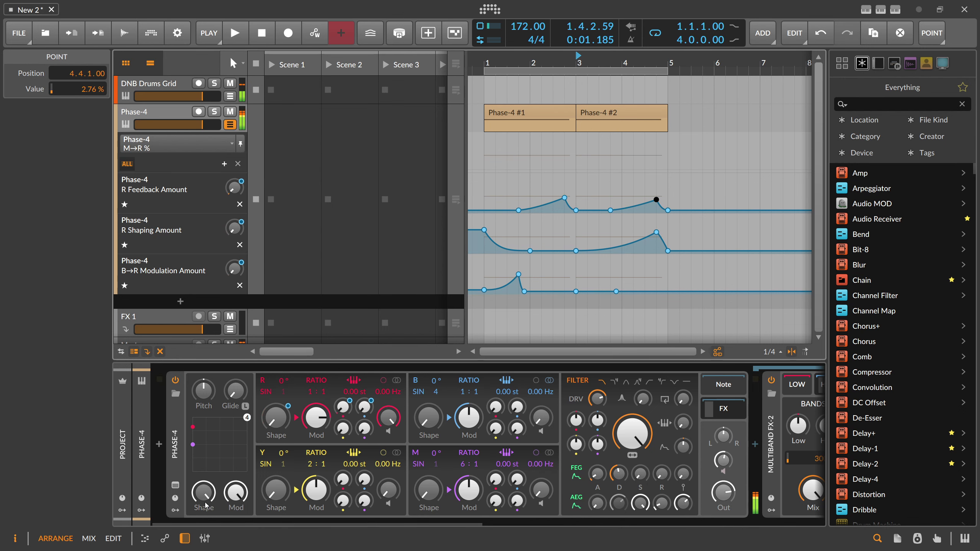
Step: Add a Classic LFO modulator to the Phase-4 device
{"action": "left_click", "coordinate": [175, 511]}
{"action": "left_click", "coordinate": [195, 396]}
{"action": "type", "text": "lfo"}
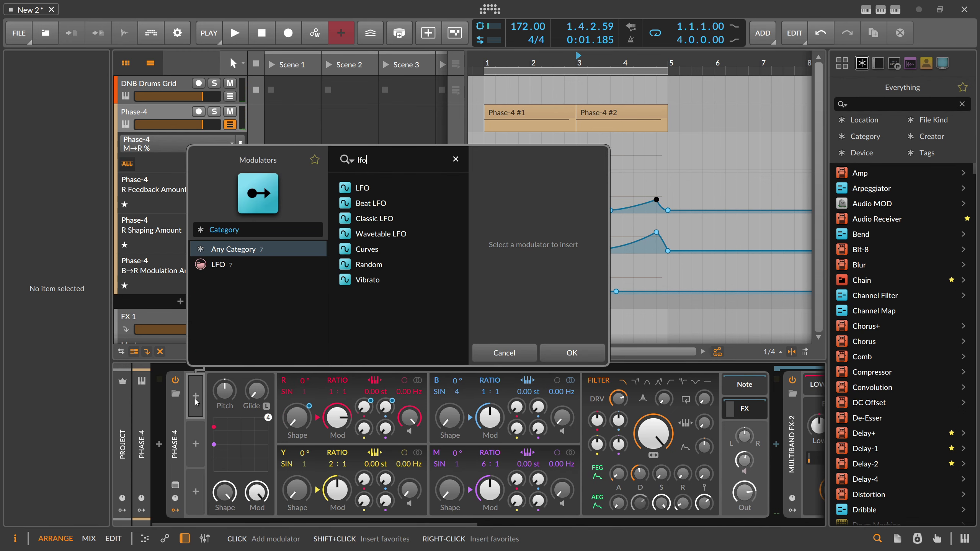
{"action": "key", "text": "Down"}
{"action": "key", "text": "Down"}
{"action": "key", "text": "Return"}
Step: Set the Classic LFO to a dotted 1/2 timebase and enable its note retrigger
{"action": "left_click", "coordinate": [227, 397]}
{"action": "left_click", "coordinate": [261, 397]}
{"action": "left_click", "coordinate": [276, 399]}
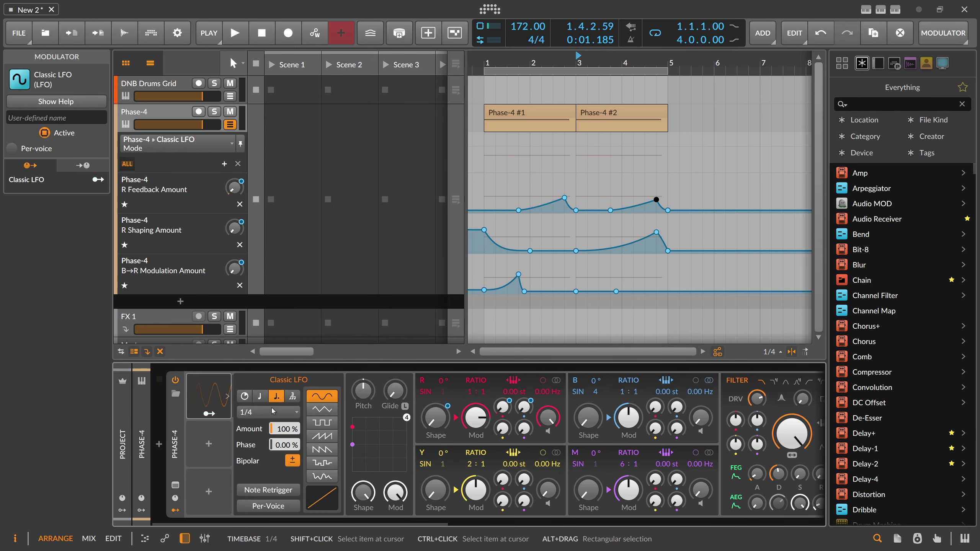
{"action": "left_click", "coordinate": [272, 415]}
{"action": "left_click", "coordinate": [263, 328]}
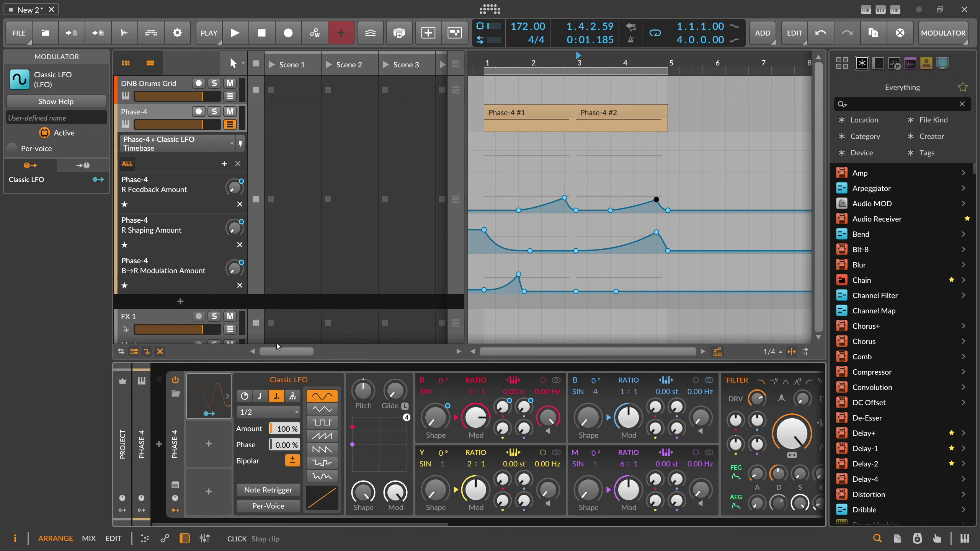
{"action": "key", "text": "space"}
{"action": "key", "text": "space"}
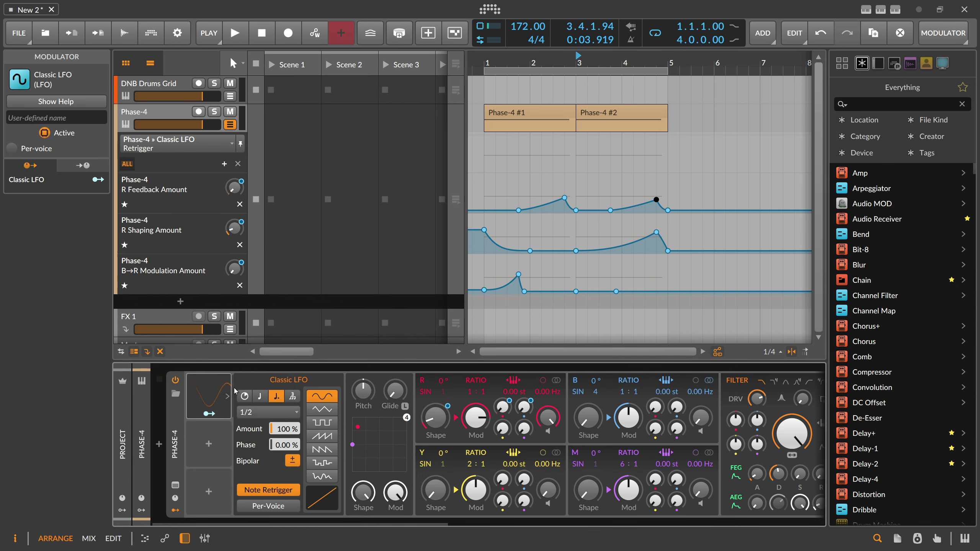
Step: Map the Classic LFO to the M→R modulation amount with a depth of 0.300
{"action": "left_click", "coordinate": [209, 414]}
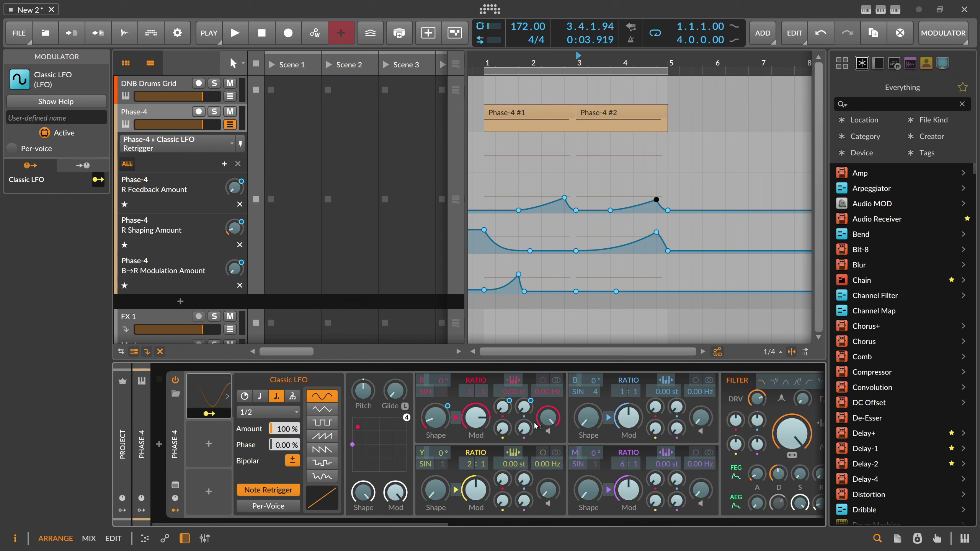
{"action": "left_click_drag", "start_coordinate": [524, 427], "coordinate": [524, 425]}
{"action": "key", "text": "space"}
Step: Set the Classic LFO to a straight 1/1 timebase with a phase of 33.0 %
{"action": "left_click", "coordinate": [263, 399]}
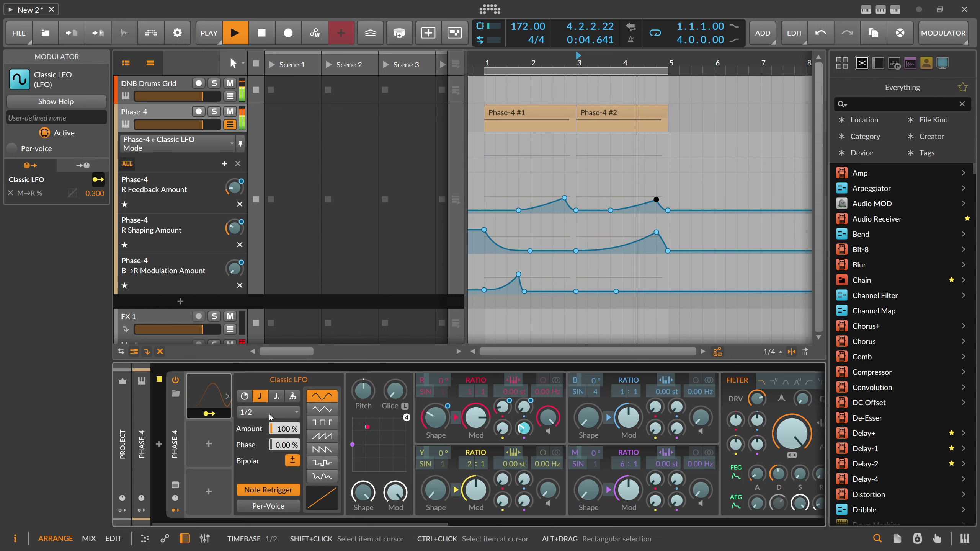
{"action": "left_click", "coordinate": [272, 412]}
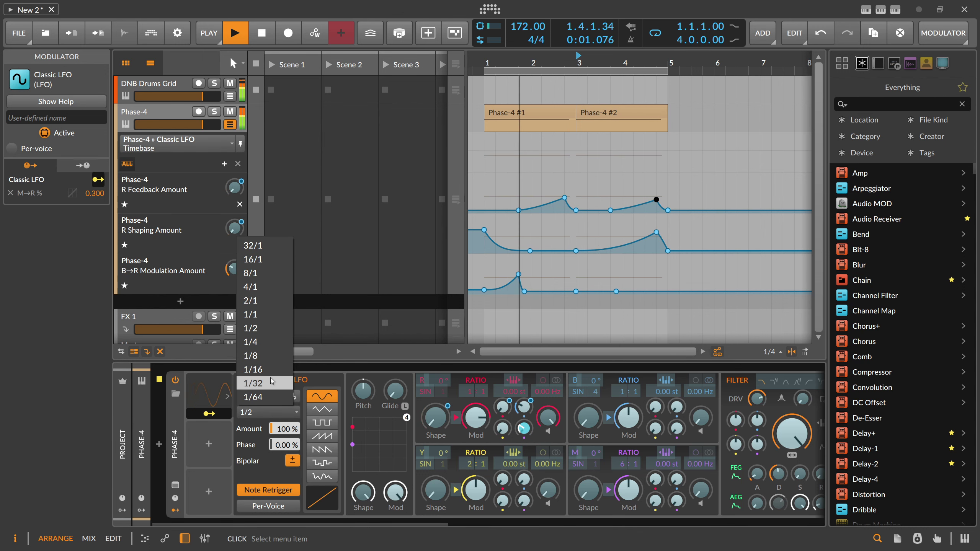
{"action": "left_click", "coordinate": [278, 323]}
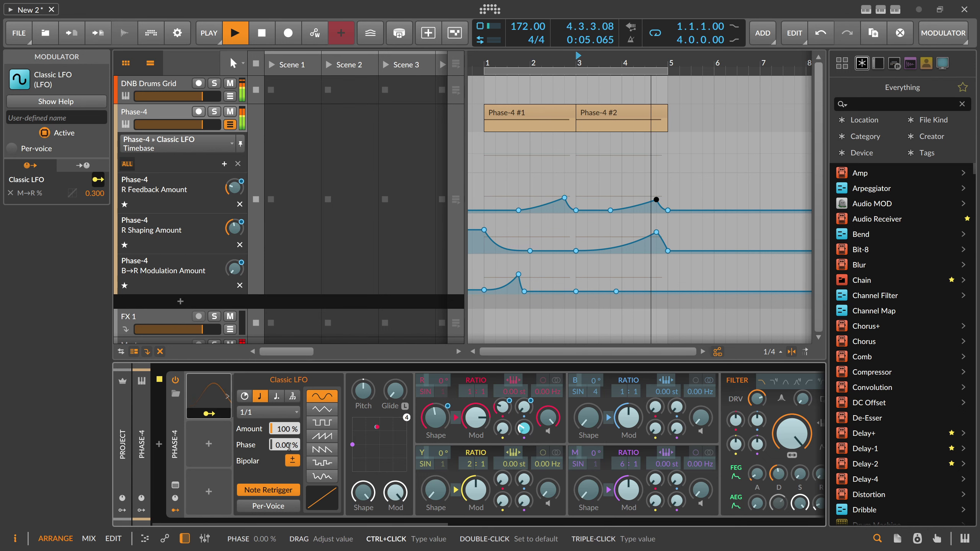
{"action": "double_click", "coordinate": [289, 445]}
{"action": "type", "text": "33"}
{"action": "key", "text": "Return"}
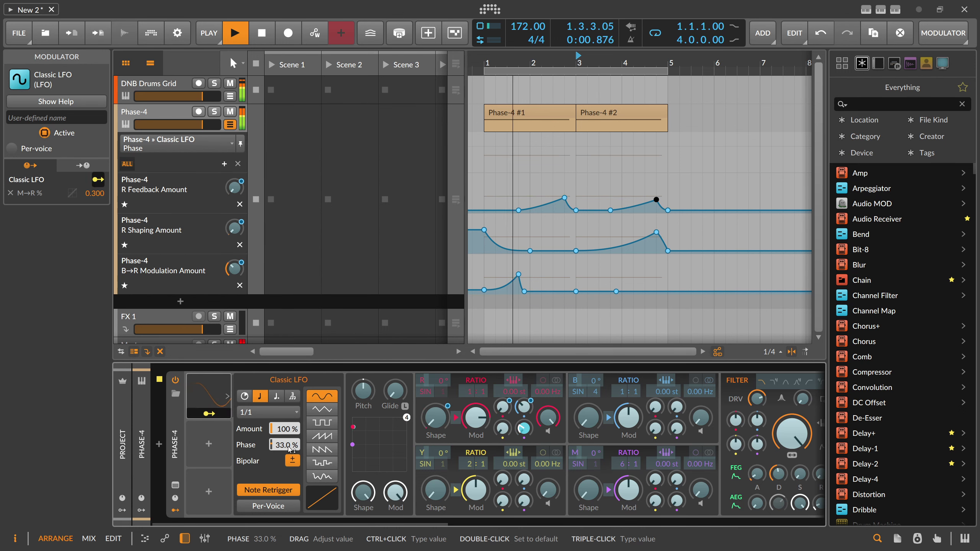
Step: Stop playback and delete the Classic LFO modulator from the Phase-4 device
{"action": "key", "text": "space"}
{"action": "left_click", "coordinate": [219, 400]}
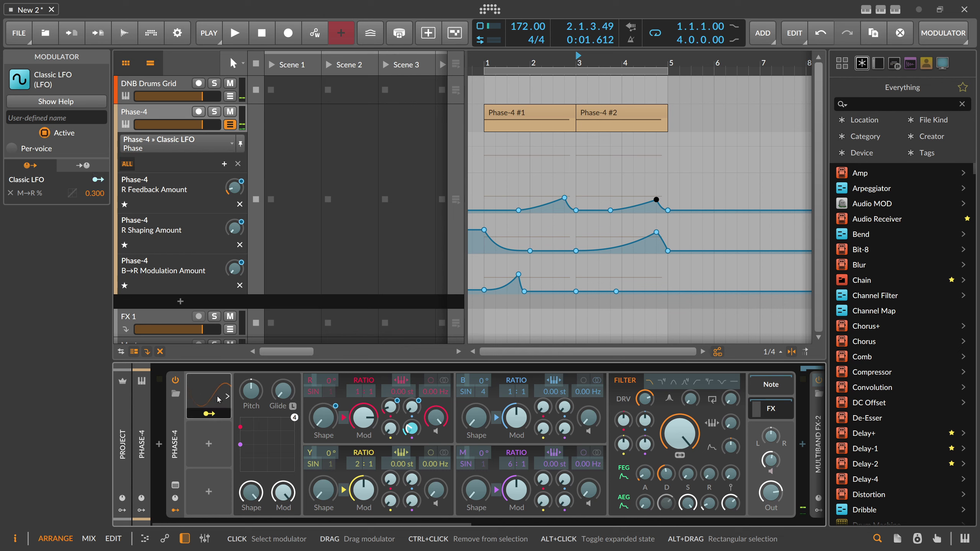
{"action": "key", "text": "Delete"}
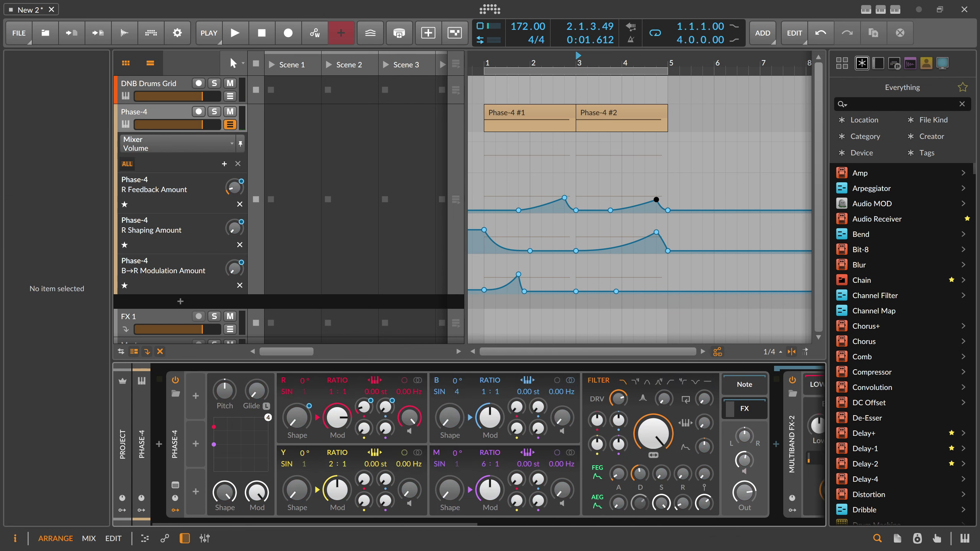
Step: Add M→R automation points rising from bar 1 to about 1.35 % at beat 1.3, and audition the result
{"action": "double_click", "coordinate": [489, 171]}
{"action": "left_click_drag", "start_coordinate": [503, 171], "coordinate": [505, 163]}
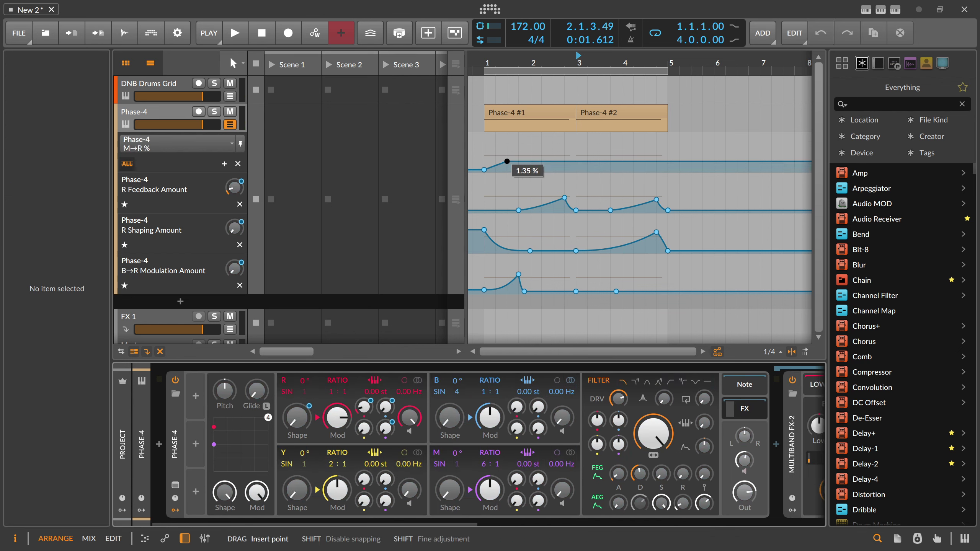
{"action": "key", "text": "space"}
{"action": "key", "text": "space"}
{"action": "left_click", "coordinate": [488, 62]}
{"action": "key", "text": "space"}
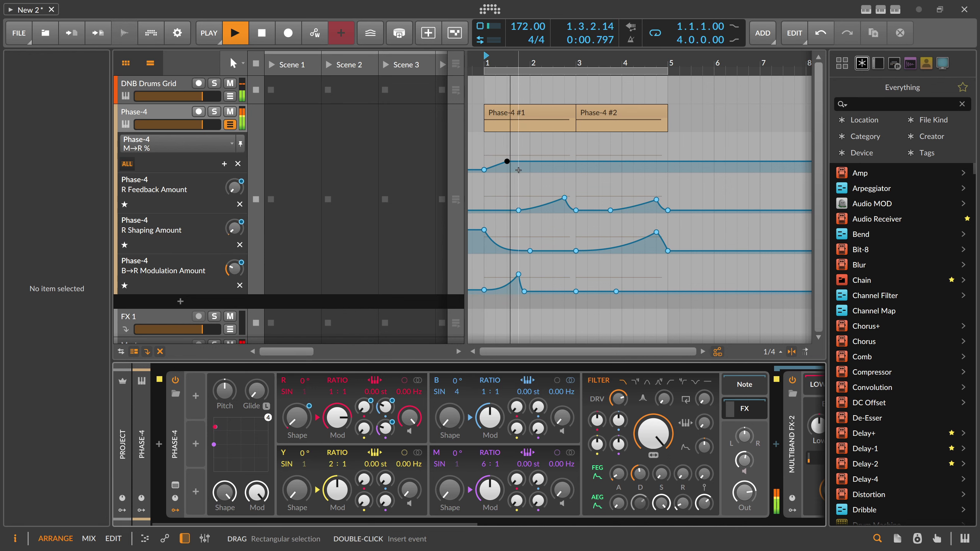
{"action": "key", "text": "space"}
Step: Shape the M→R automation into two peaks at 1.3 and 2.1, dipping between them at 1.4 and ending with 0.00 % at 2.3.1
{"action": "left_click_drag", "start_coordinate": [517, 161], "coordinate": [530, 155]}
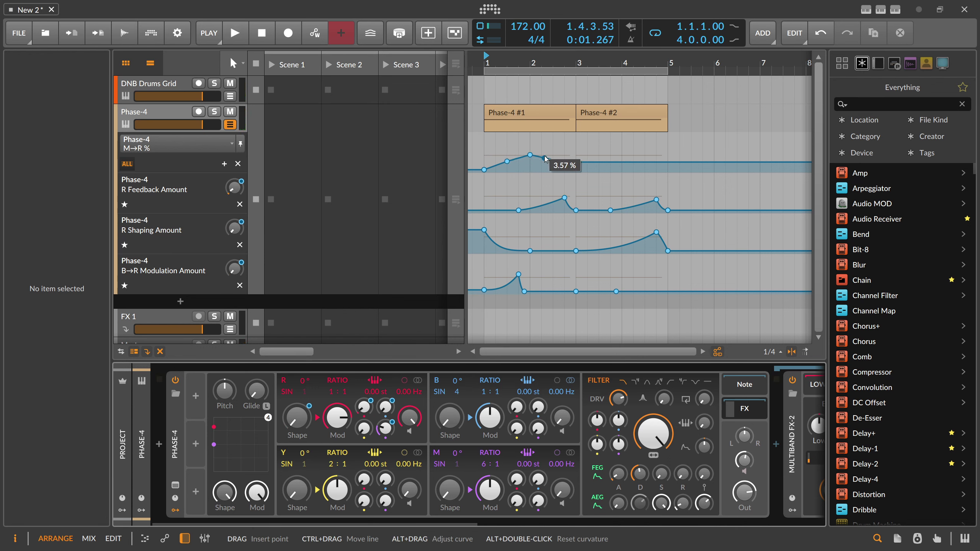
{"action": "key", "text": "space"}
{"action": "key", "text": "space"}
{"action": "left_click_drag", "start_coordinate": [548, 158], "coordinate": [518, 166]}
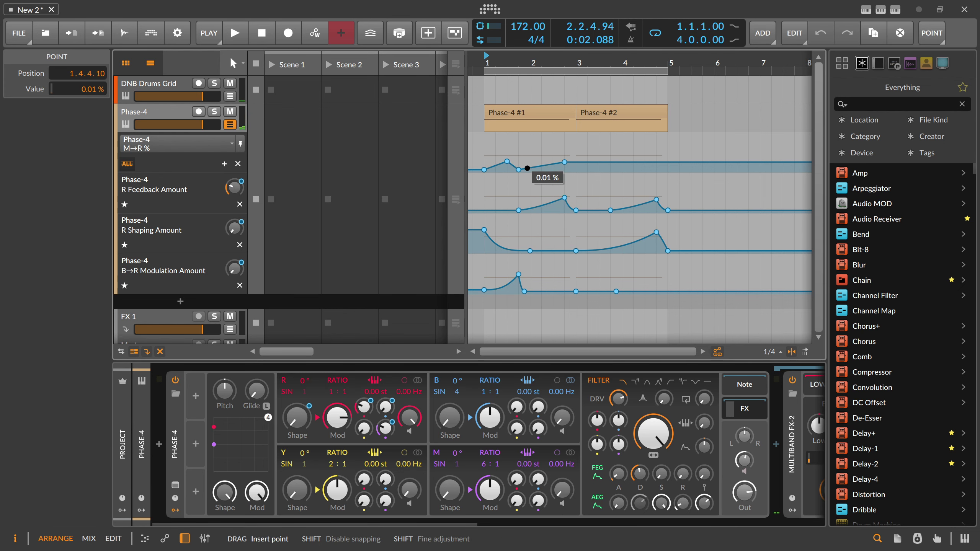
{"action": "key", "text": "space"}
{"action": "left_click_drag", "start_coordinate": [544, 58], "coordinate": [548, 69]}
{"action": "key", "text": "space"}
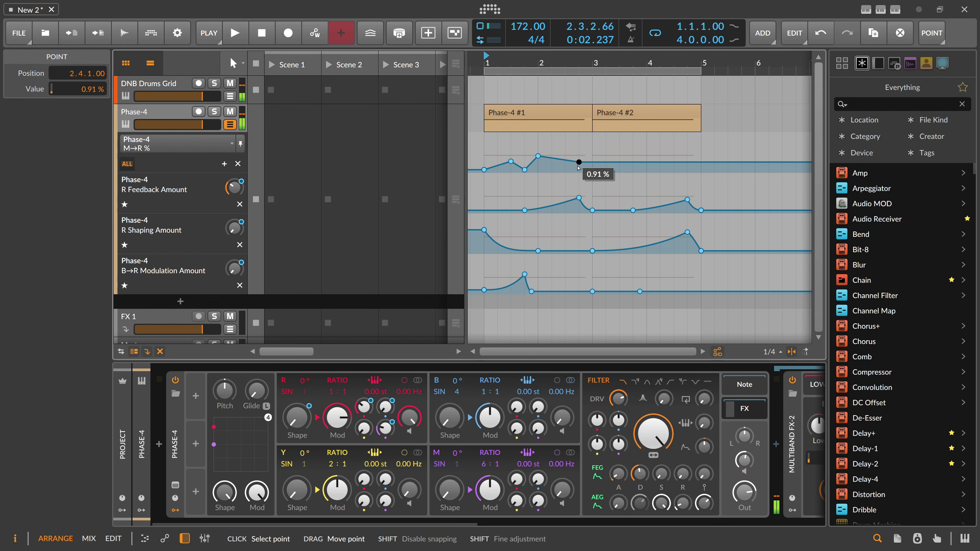
{"action": "left_click_drag", "start_coordinate": [579, 162], "coordinate": [575, 172]}
{"action": "key", "text": "space"}
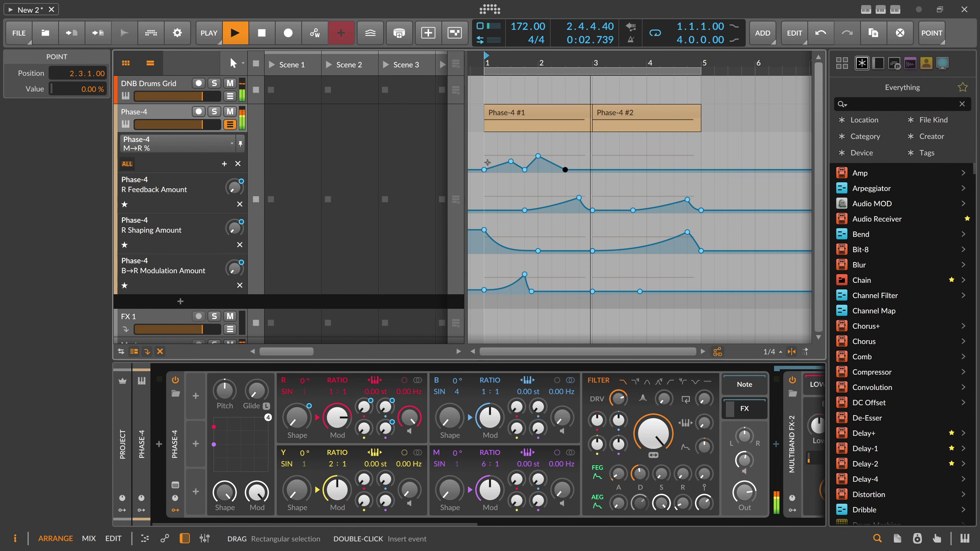
Step: Duplicate the first two bars of M→R automation into 3.1.1 to 5.1.1 under the second clip and play it back
{"action": "key", "text": "2"}
{"action": "left_click_drag", "start_coordinate": [486, 161], "coordinate": [536, 165]}
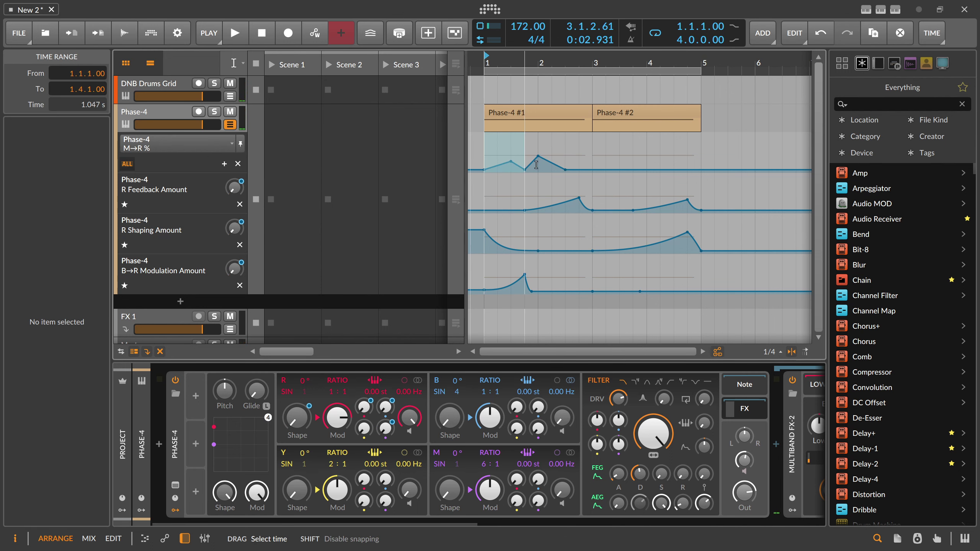
{"action": "key", "text": "ctrl+d"}
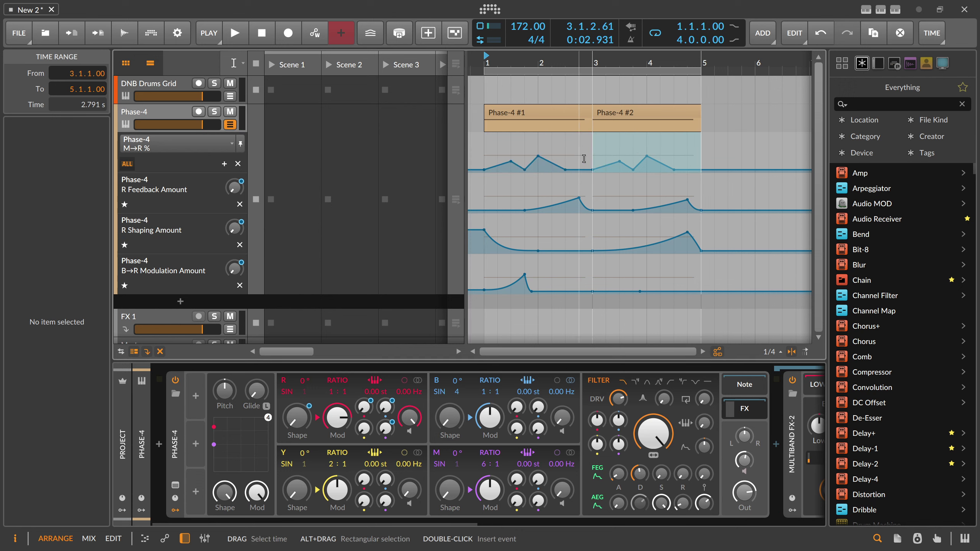
{"action": "key", "text": "space"}
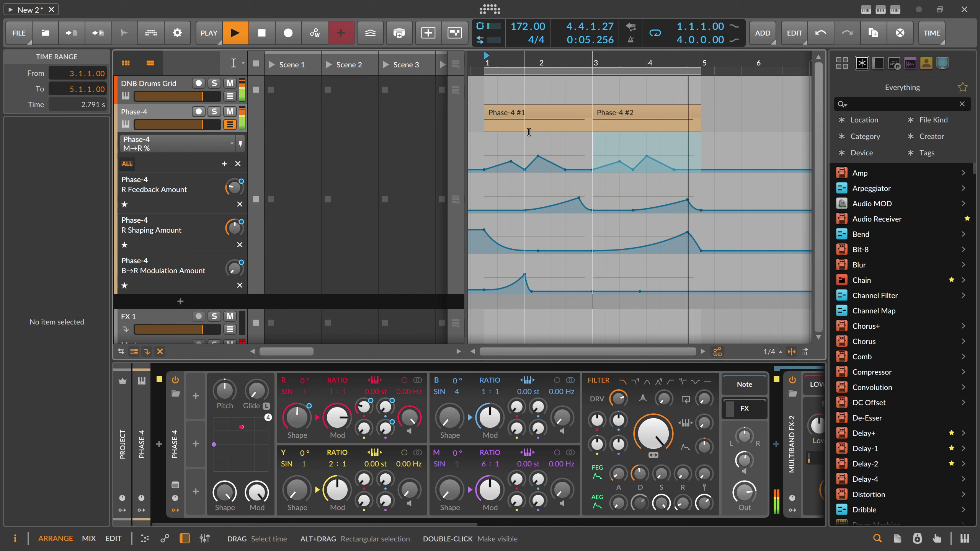
{"action": "key", "text": "1"}
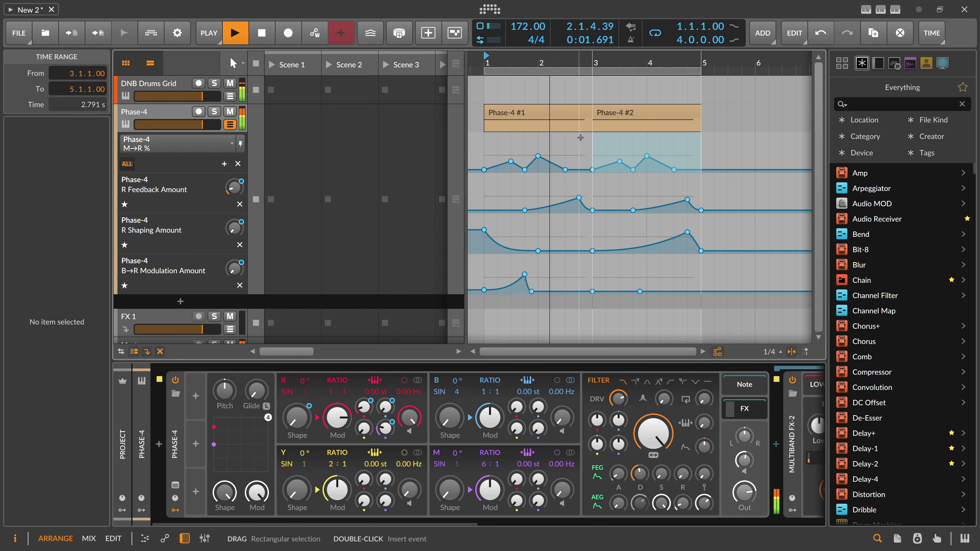
Step: Open the Phase-4 #2 clip for note editing and shorten its E0 note to end at 2.3.1
{"action": "left_click", "coordinate": [608, 114]}
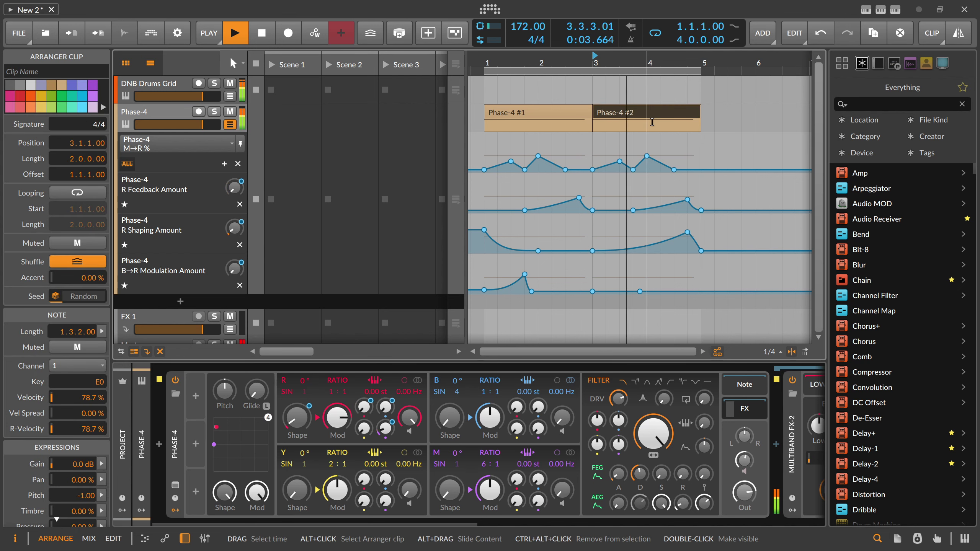
{"action": "double_click", "coordinate": [679, 116]}
{"action": "left_click_drag", "start_coordinate": [523, 72], "coordinate": [502, 118]}
{"action": "scroll", "coordinate": [550, 201], "scroll_direction": "down", "scroll_amount": 2}
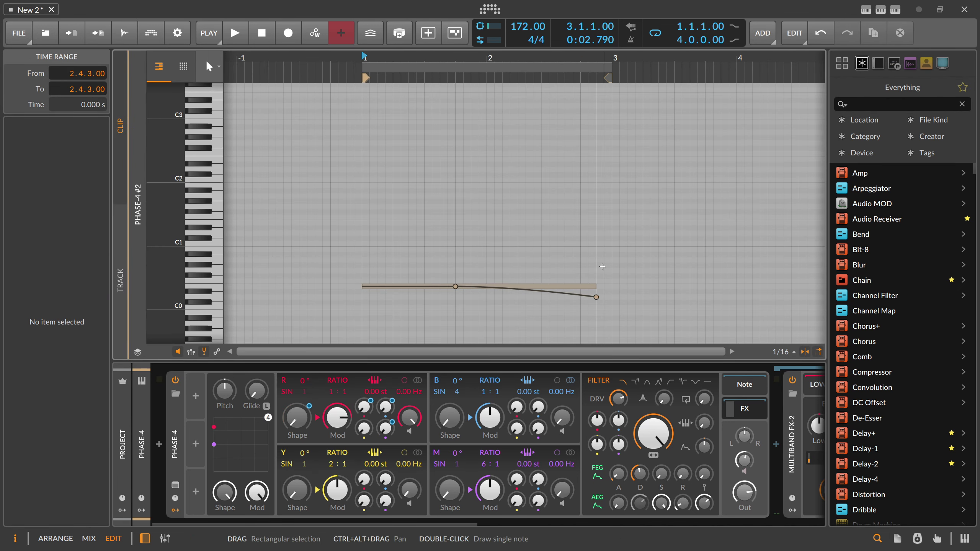
{"action": "left_click", "coordinate": [587, 286]}
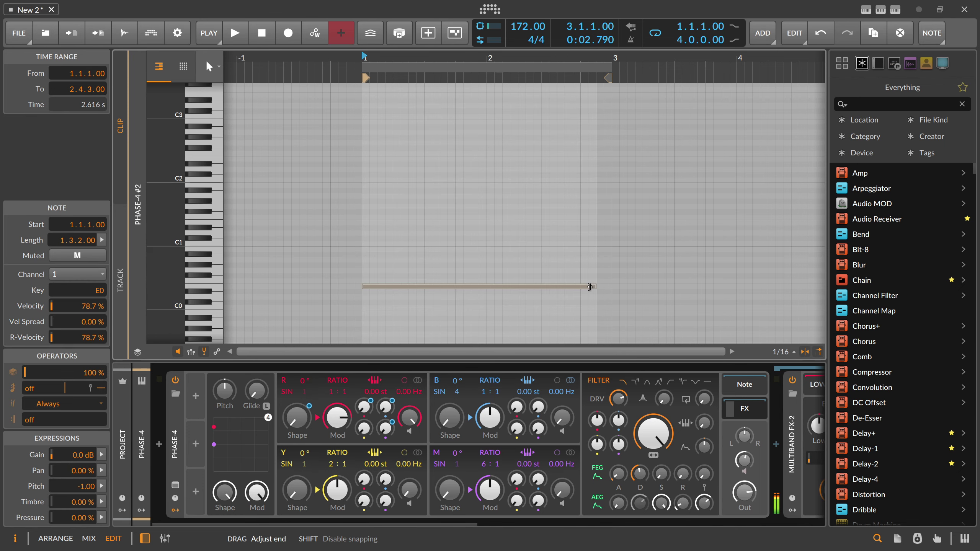
{"action": "left_click_drag", "start_coordinate": [601, 294], "coordinate": [550, 287]}
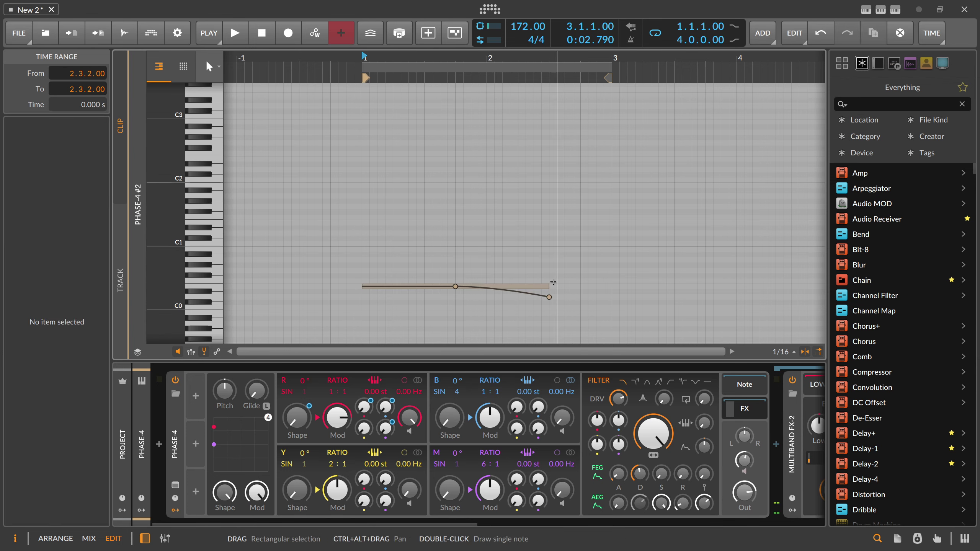
Step: Add one-beat notes E1 at 2.3.1 and F1 at 2.4.1 after the E0 note, and play the clip
{"action": "double_click", "coordinate": [560, 283]}
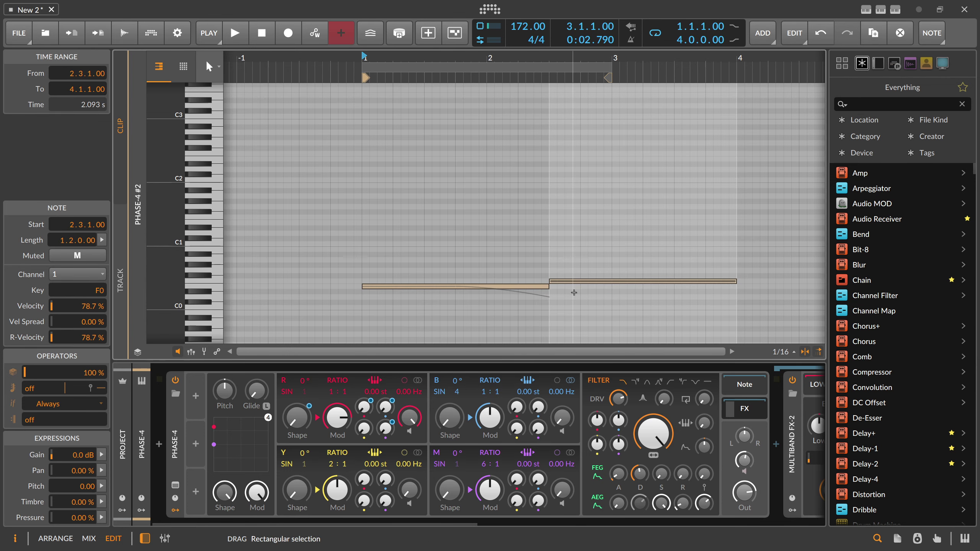
{"action": "key", "text": "Down"}
{"action": "key", "text": "shift+Up"}
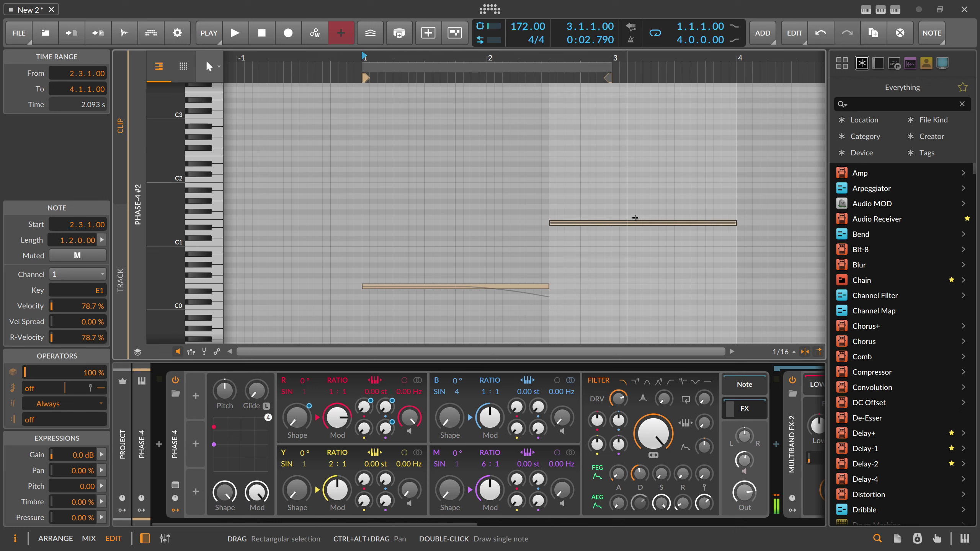
{"action": "left_click_drag", "start_coordinate": [735, 223], "coordinate": [616, 226]}
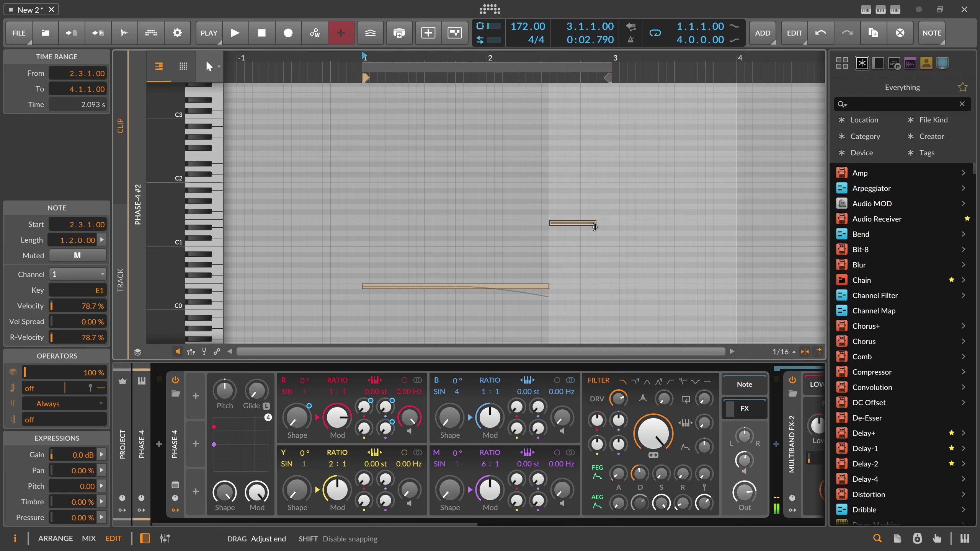
{"action": "double_click", "coordinate": [590, 219]}
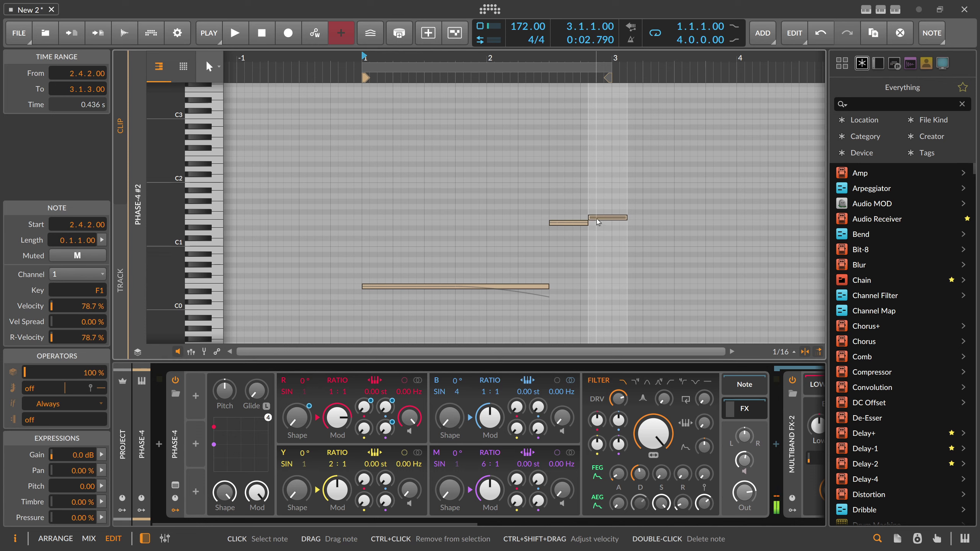
{"action": "left_click_drag", "start_coordinate": [587, 223], "coordinate": [608, 218]}
{"action": "key", "text": "space"}
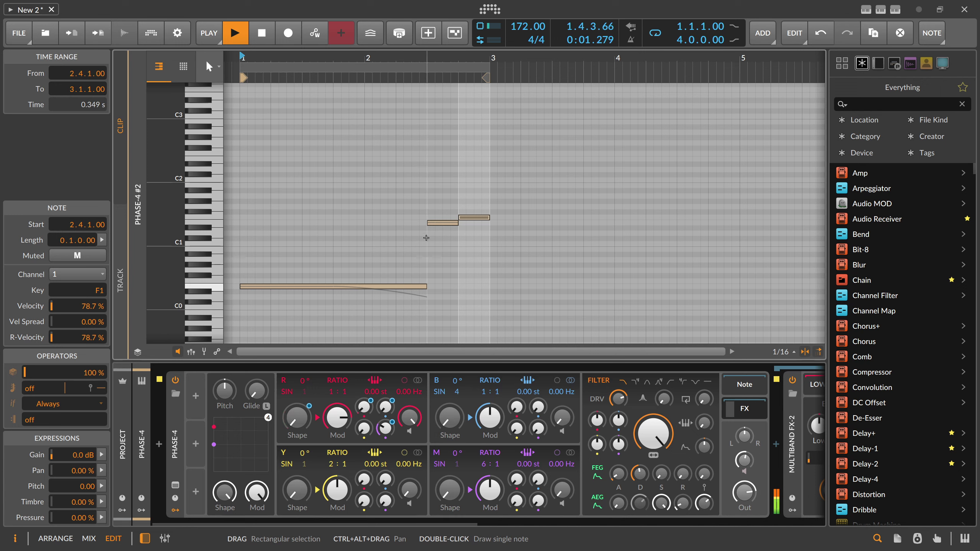
Step: Show the pitch expression curves in Phase-4 #2, place a 0.00 pitch point on the E1 note, and audition the arrangement
{"action": "left_click", "coordinate": [419, 287]}
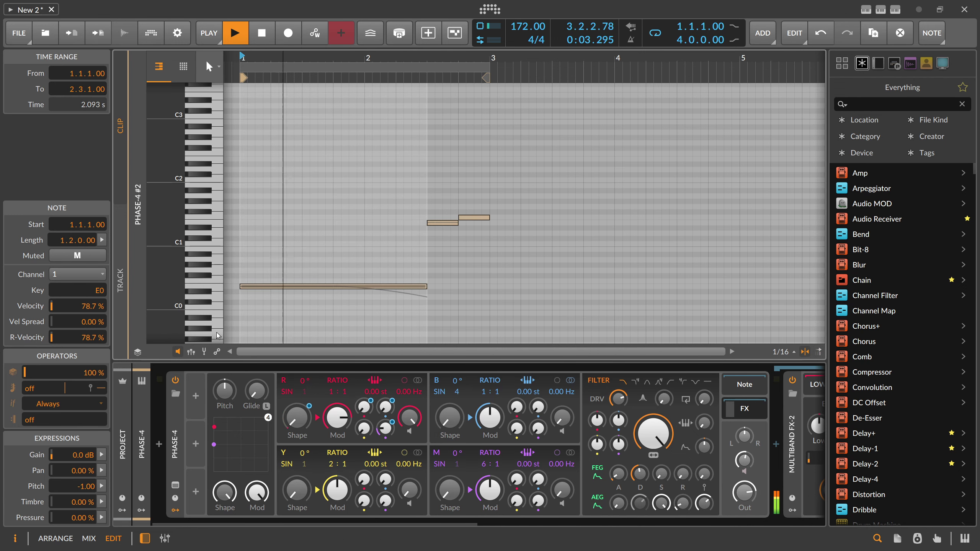
{"action": "left_click", "coordinate": [205, 352]}
{"action": "key", "text": "Tab"}
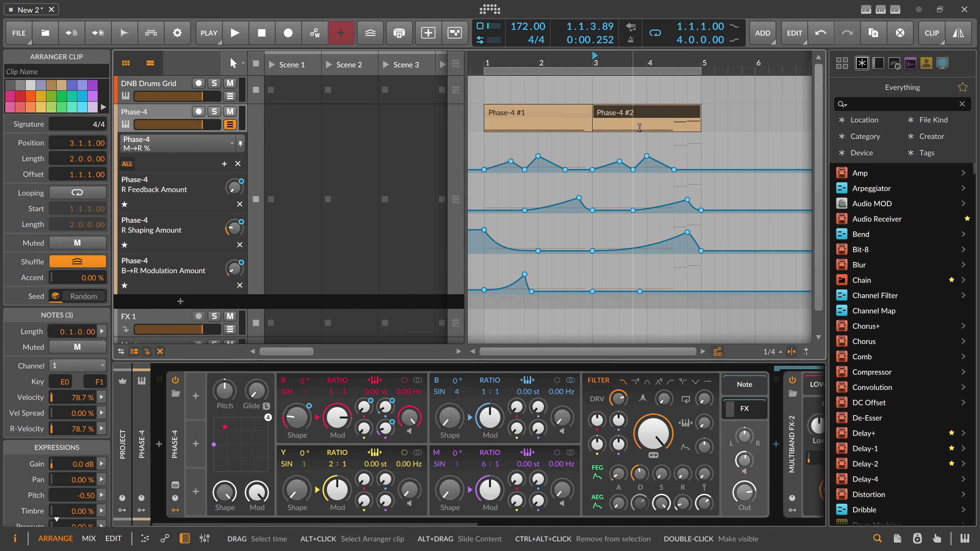
{"action": "double_click", "coordinate": [641, 116]}
{"action": "left_click", "coordinate": [435, 223]}
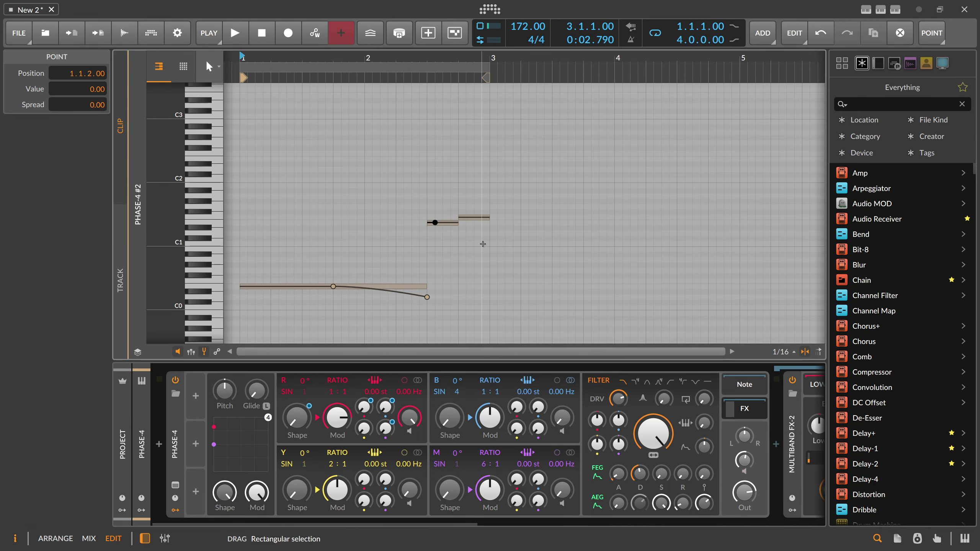
{"action": "key", "text": "Tab"}
{"action": "key", "text": "space"}
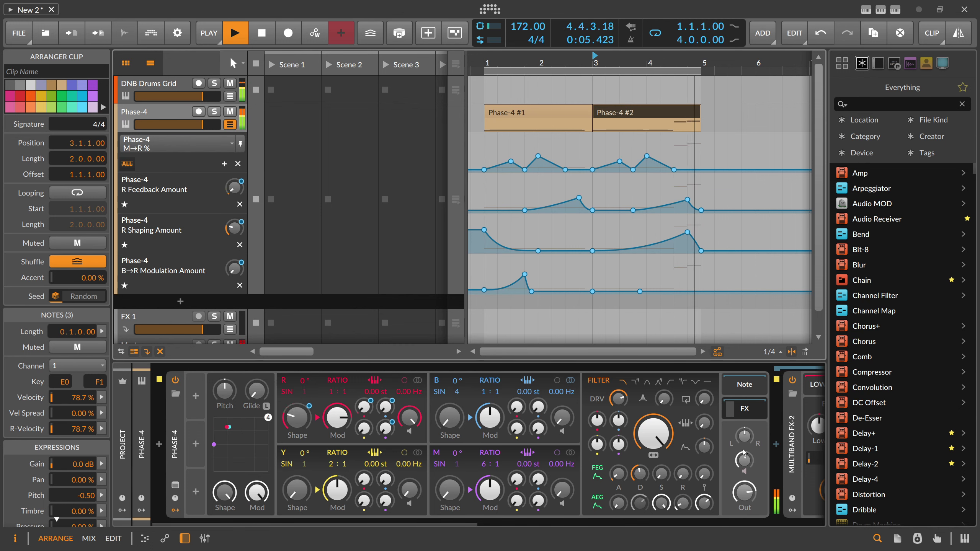
Step: Adjust the Phase-4 voice gain to about -8.3 dB during playback
{"action": "left_click", "coordinate": [744, 436]}
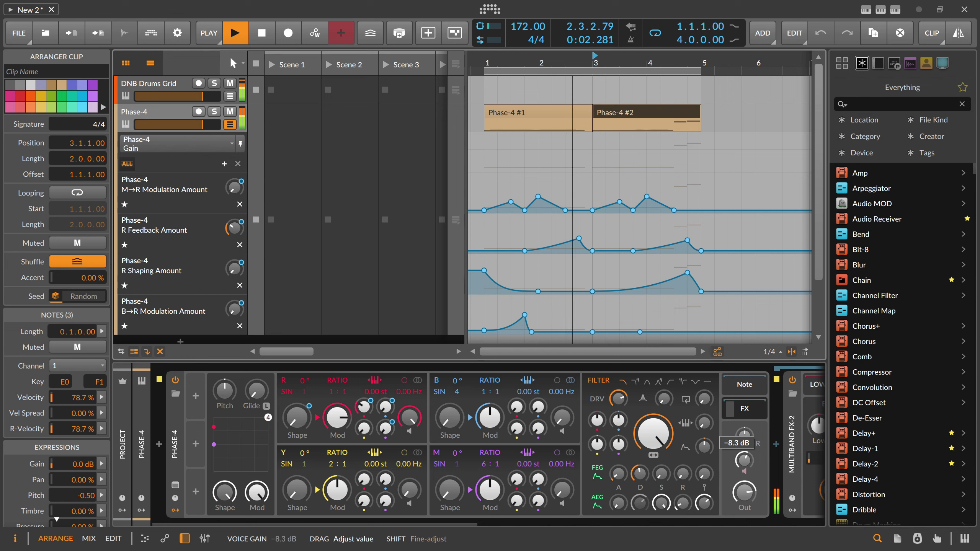
{"action": "left_click_drag", "start_coordinate": [744, 460], "coordinate": [744, 459]}
{"action": "key", "text": "space"}
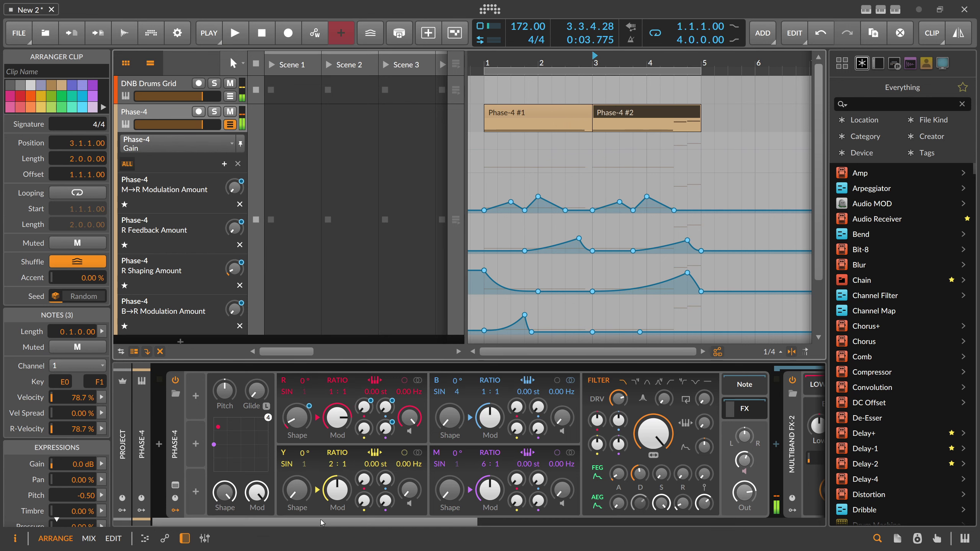
Step: Insert an EQ-5 between the Phase-4 and Multiband FX-2 devices
{"action": "scroll", "coordinate": [596, 512], "scroll_direction": "down", "scroll_amount": 10}
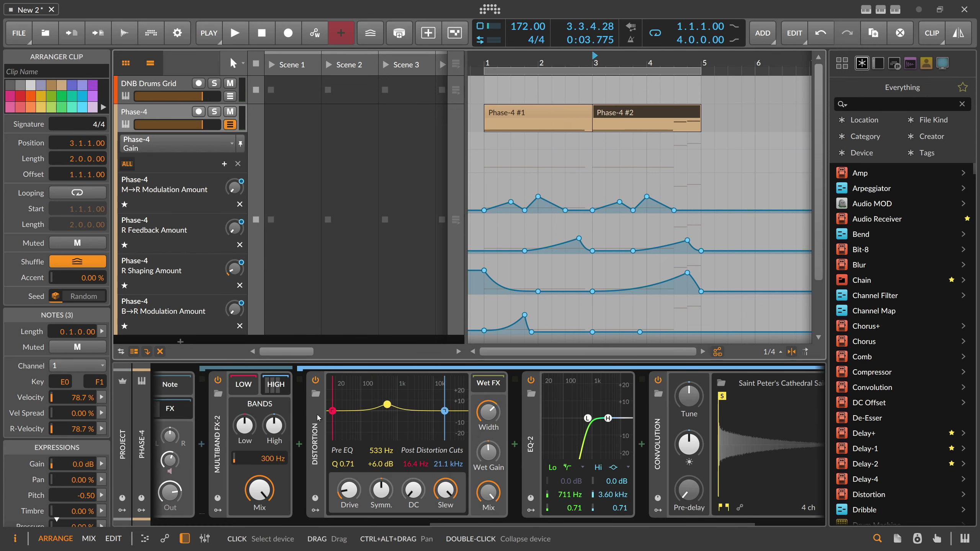
{"action": "scroll", "coordinate": [276, 397], "scroll_direction": "up", "scroll_amount": 10}
{"action": "left_click", "coordinate": [689, 446]}
{"action": "type", "text": "eq"}
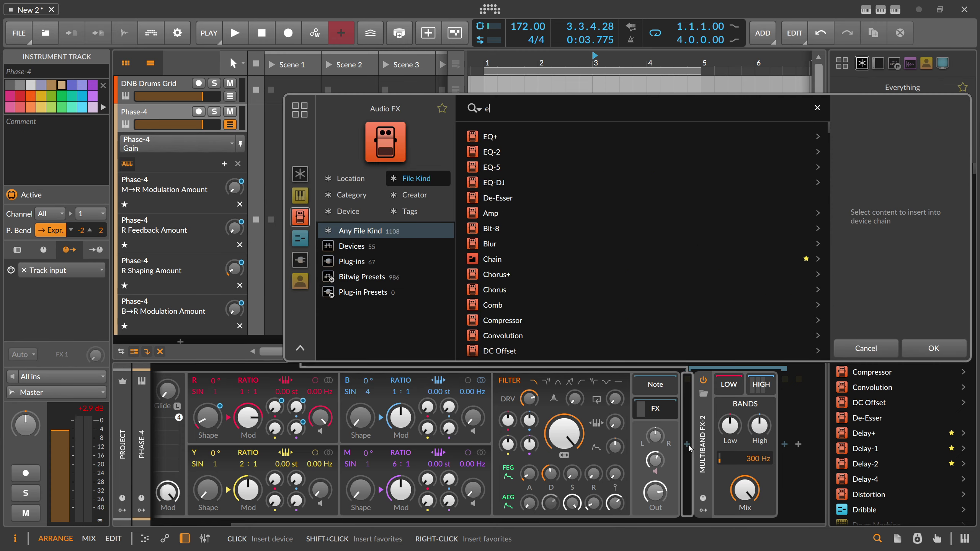
{"action": "key", "text": "Down"}
{"action": "key", "text": "Down"}
{"action": "key", "text": "Down"}
{"action": "key", "text": "Return"}
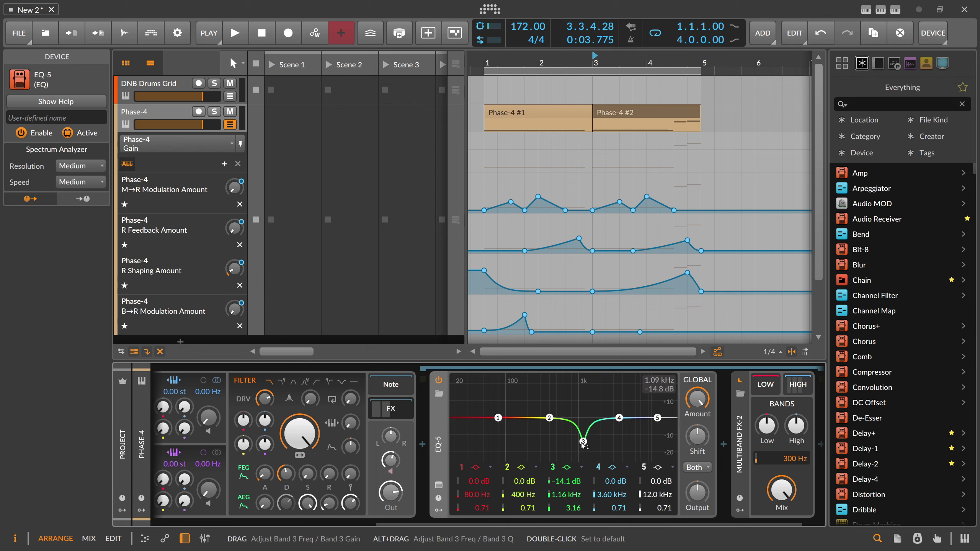
Step: Set EQ-5 band 3 to a cut of about -21.1 dB at 161 Hz with a Q of 3.16 while listening
{"action": "key", "text": "space"}
{"action": "left_click_drag", "start_coordinate": [583, 444], "coordinate": [538, 458]}
{"action": "key", "text": "space"}
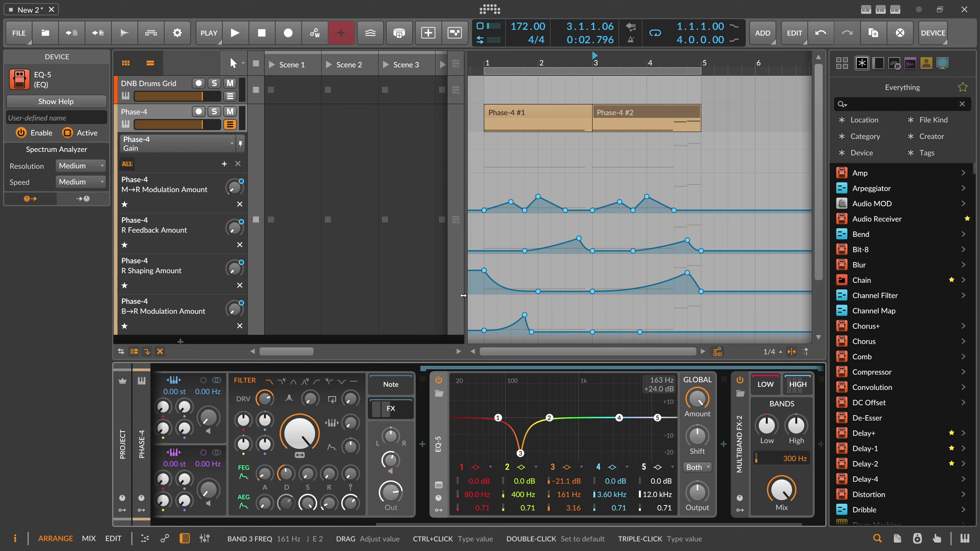
Step: Record a sweep of EQ-5 band 3's frequency as automation across bars 1 to 4 and play it back
{"action": "key", "text": "space"}
{"action": "mouse_move", "coordinate": [574, 498]}
{"action": "left_mouse_down"}
{"action": "mouse_move", "coordinate": [581, 489]}
{"action": "mouse_move", "coordinate": [580, 508]}
{"action": "mouse_move", "coordinate": [581, 490]}
{"action": "mouse_move", "coordinate": [570, 503]}
{"action": "left_mouse_up"}
{"action": "key", "text": "space"}
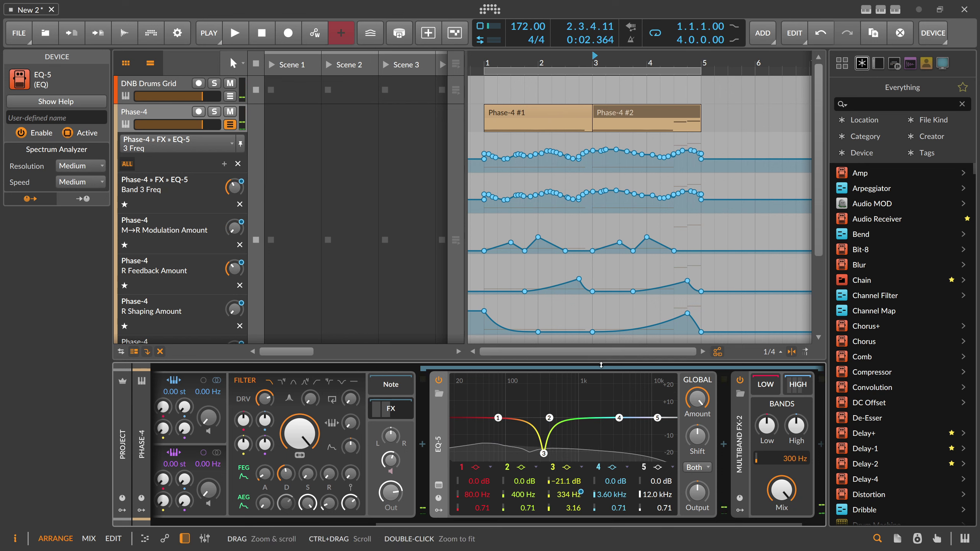
{"action": "key", "text": "space"}
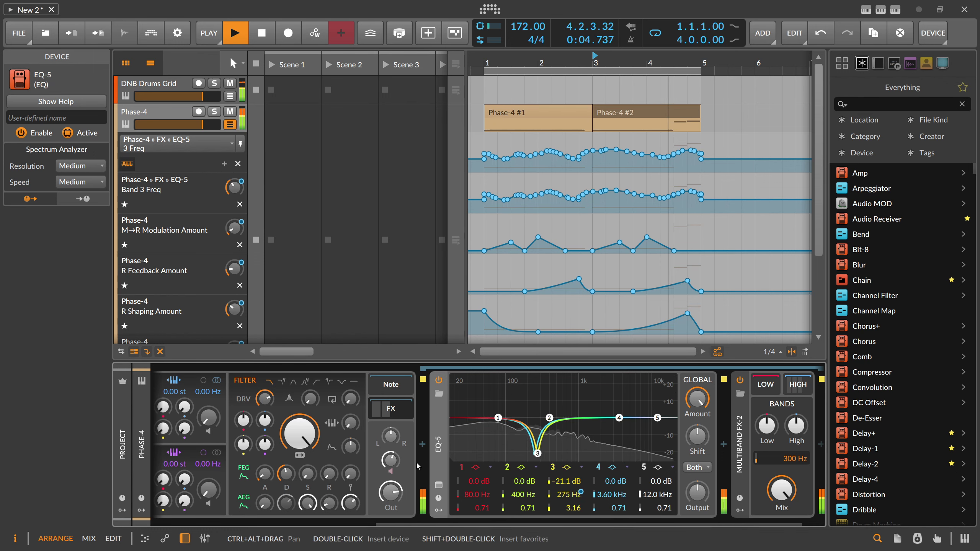
Step: Audition the 03A LR Double Bass 1 rear impulse in the high band's Convolution, lower the Convolution mix slightly, and discard the impulse
{"action": "left_click", "coordinate": [390, 435]}
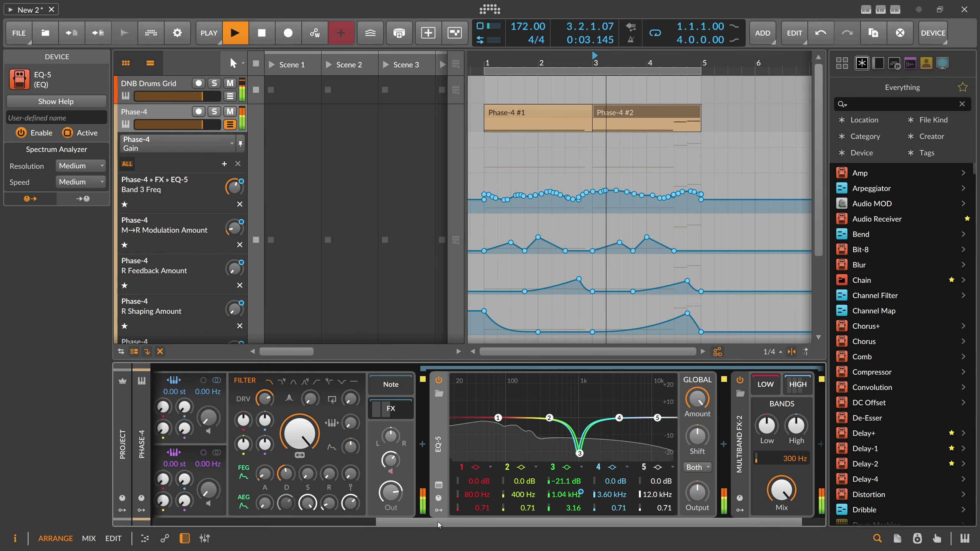
{"action": "left_click_drag", "start_coordinate": [438, 522], "coordinate": [465, 520]}
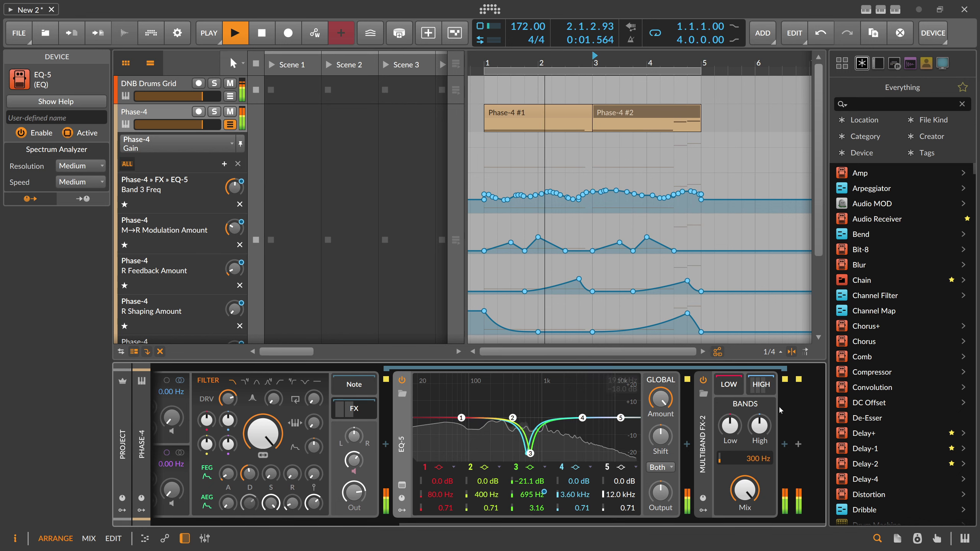
{"action": "left_click", "coordinate": [762, 385]}
{"action": "left_click_drag", "start_coordinate": [447, 522], "coordinate": [700, 521]}
{"action": "key", "text": "space"}
{"action": "left_click", "coordinate": [576, 383]}
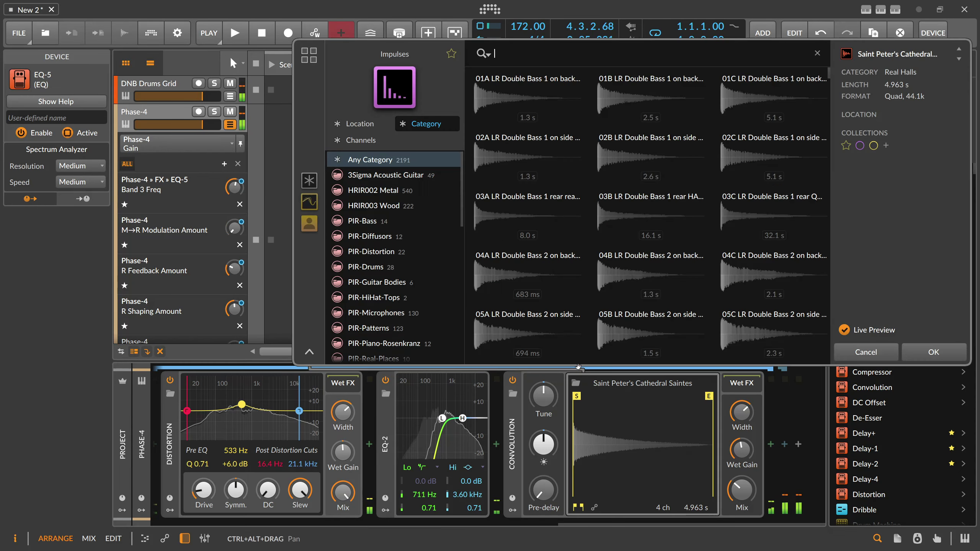
{"action": "left_click", "coordinate": [529, 215]}
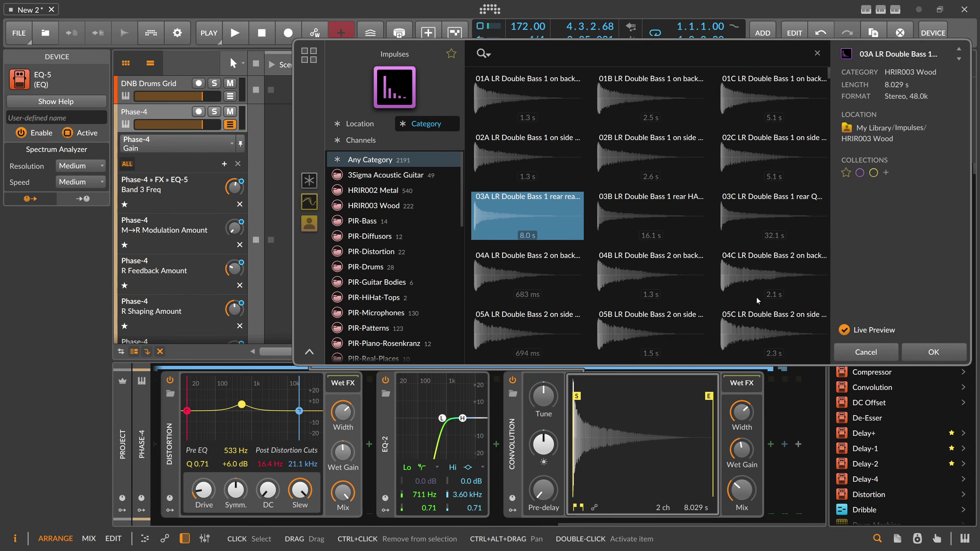
{"action": "key", "text": "space"}
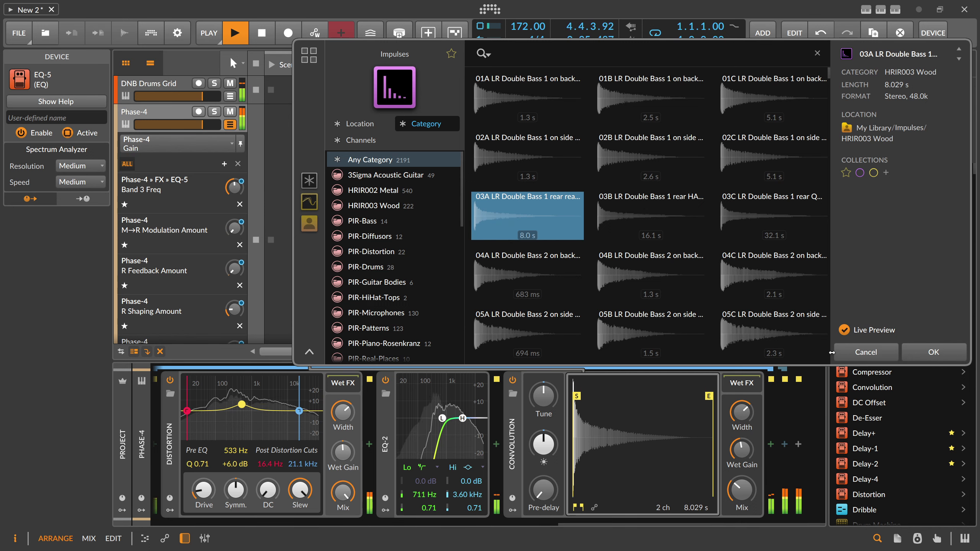
{"action": "left_click_drag", "start_coordinate": [742, 490], "coordinate": [742, 498]}
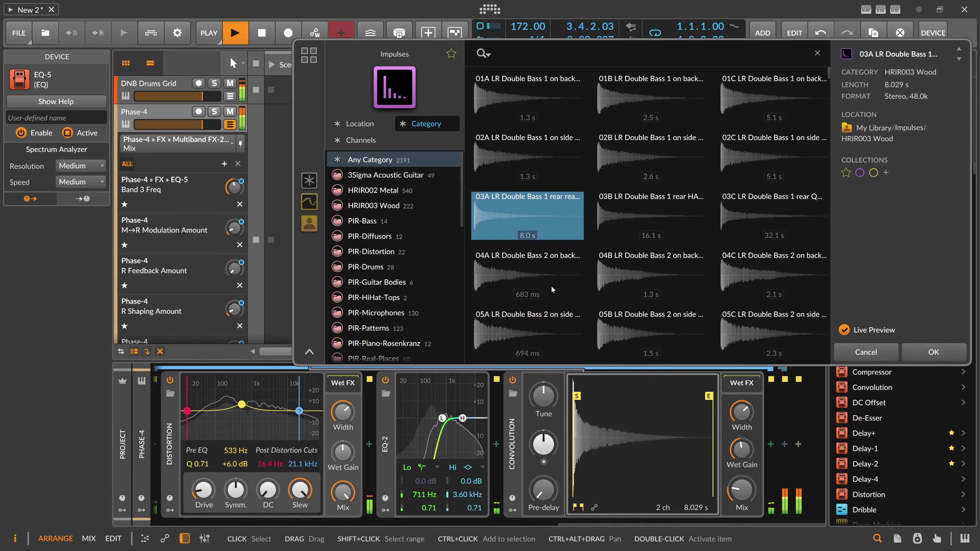
{"action": "left_click", "coordinate": [852, 352]}
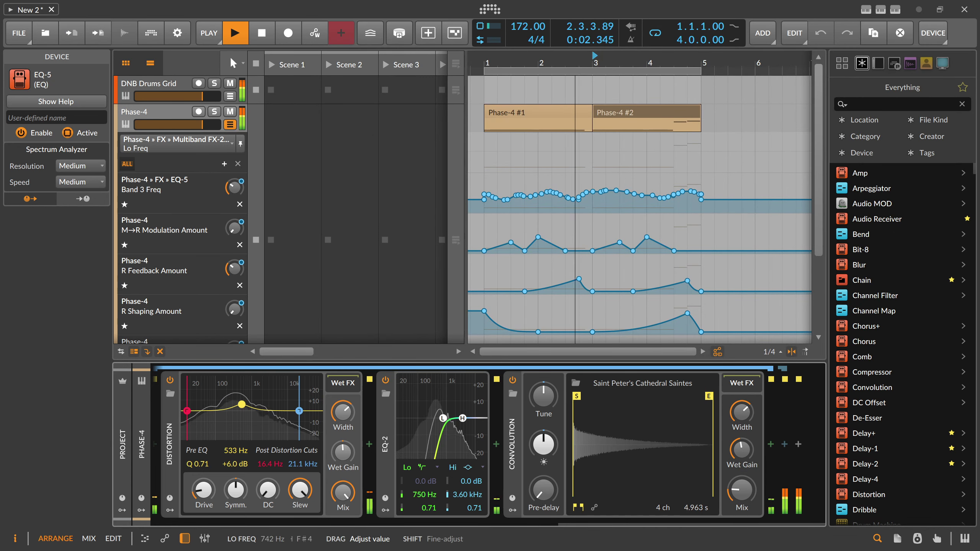
Step: Raise the low-cut frequency of the high band's EQ-2, adjust the Distortion drive, and close the high-band chain
{"action": "left_click_drag", "start_coordinate": [424, 495], "coordinate": [425, 479]}
{"action": "mouse_move", "coordinate": [204, 490]}
{"action": "left_mouse_down"}
{"action": "mouse_move", "coordinate": [235, 491]}
{"action": "mouse_move", "coordinate": [204, 492]}
{"action": "left_mouse_up"}
{"action": "left_click_drag", "start_coordinate": [542, 524], "coordinate": [453, 520]}
{"action": "left_click", "coordinate": [399, 386]}
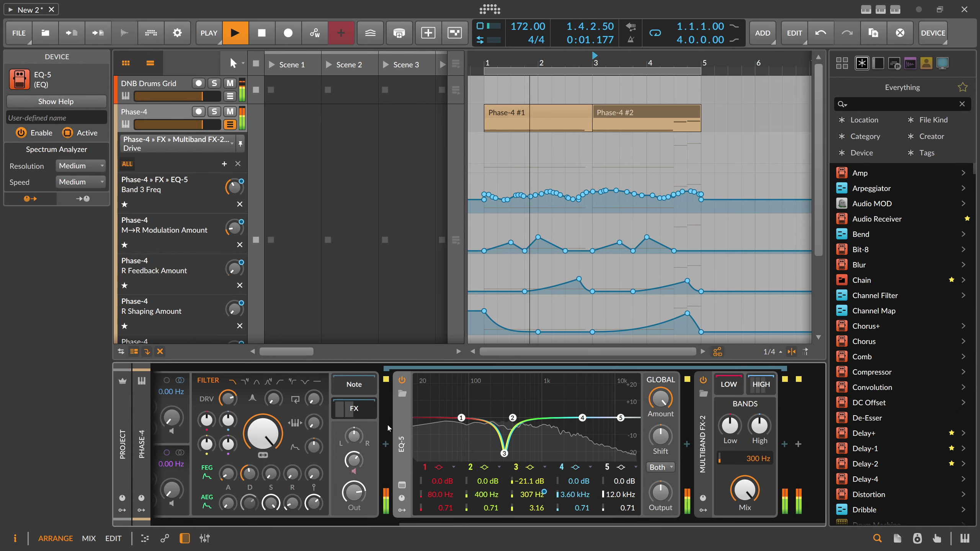
Step: Adjust the Multiband FX-2 high gain slightly and insert a Peak Limiter after the Multiband FX-2
{"action": "key", "text": "space"}
{"action": "left_click_drag", "start_coordinate": [759, 426], "coordinate": [759, 425]}
{"action": "left_click", "coordinate": [784, 444]}
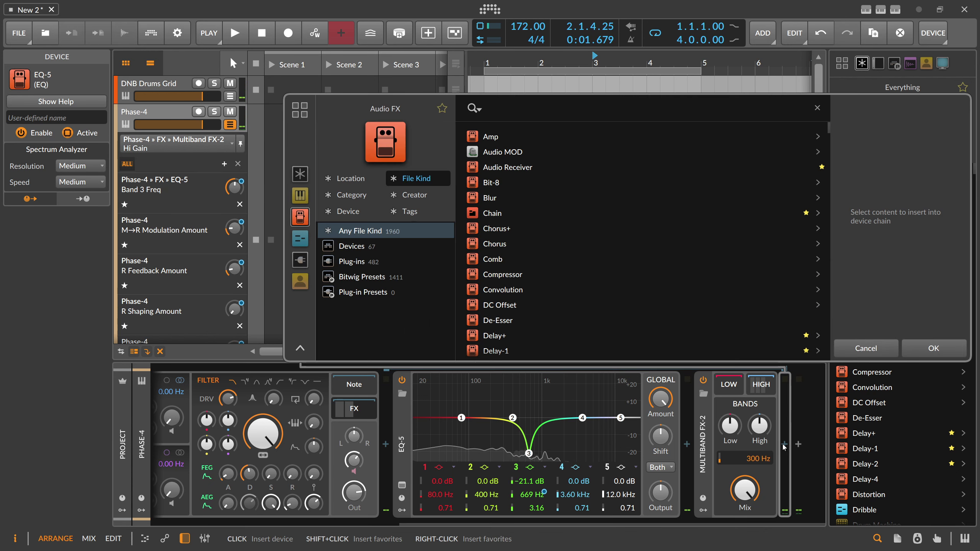
{"action": "type", "text": "peak"}
{"action": "key", "text": "Down"}
{"action": "key", "text": "Return"}
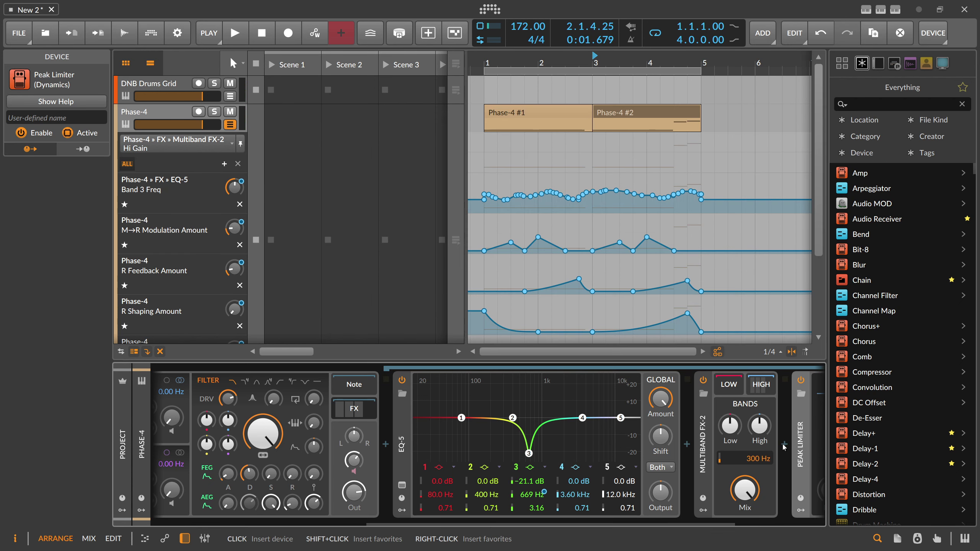
Step: Audition the bass through the Peak Limiter, adjust Phase-4's output level, and hide its FX chain
{"action": "key", "text": "space"}
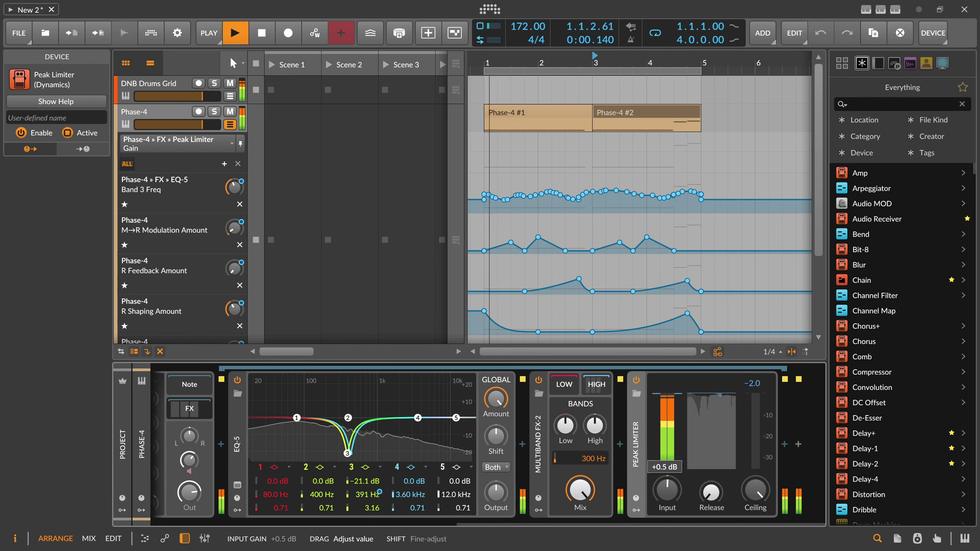
{"action": "key", "text": "space"}
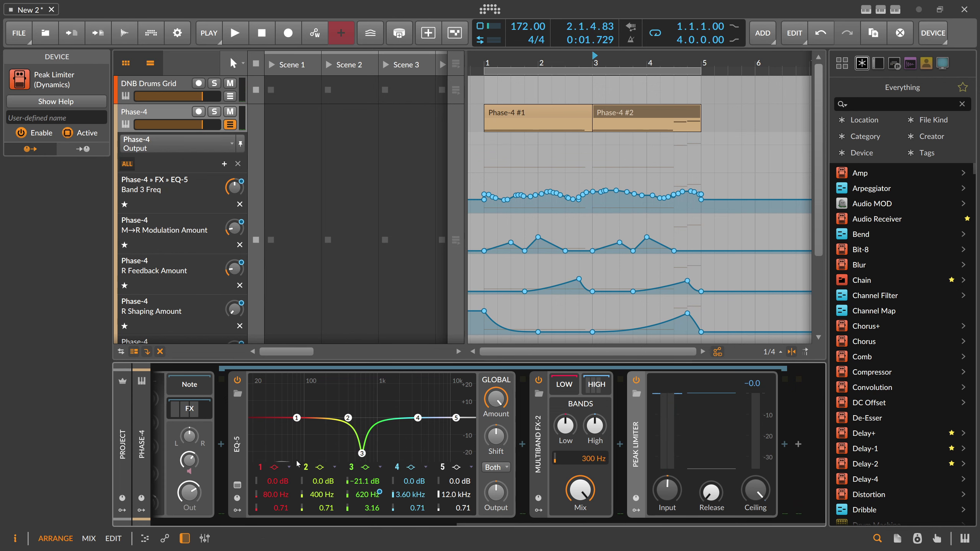
{"action": "key", "text": "space"}
{"action": "left_click", "coordinate": [197, 407]}
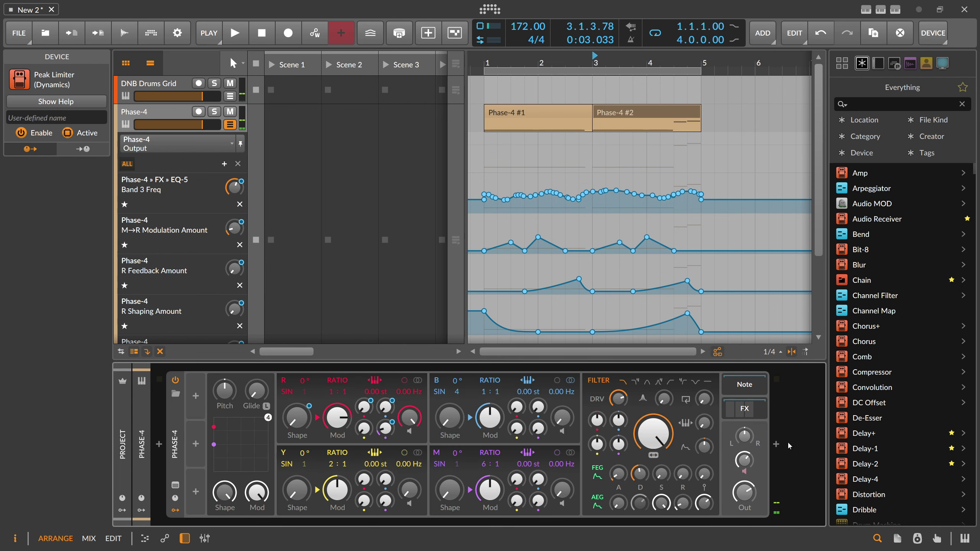
Step: Insert a Tool device after Phase-4
{"action": "left_click", "coordinate": [777, 444]}
{"action": "type", "text": "tool"}
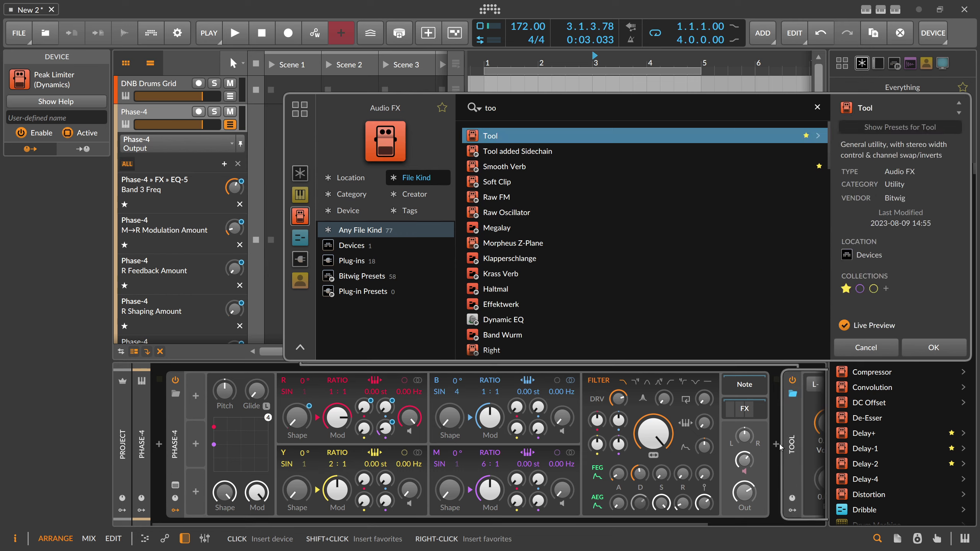
{"action": "key", "text": "Return"}
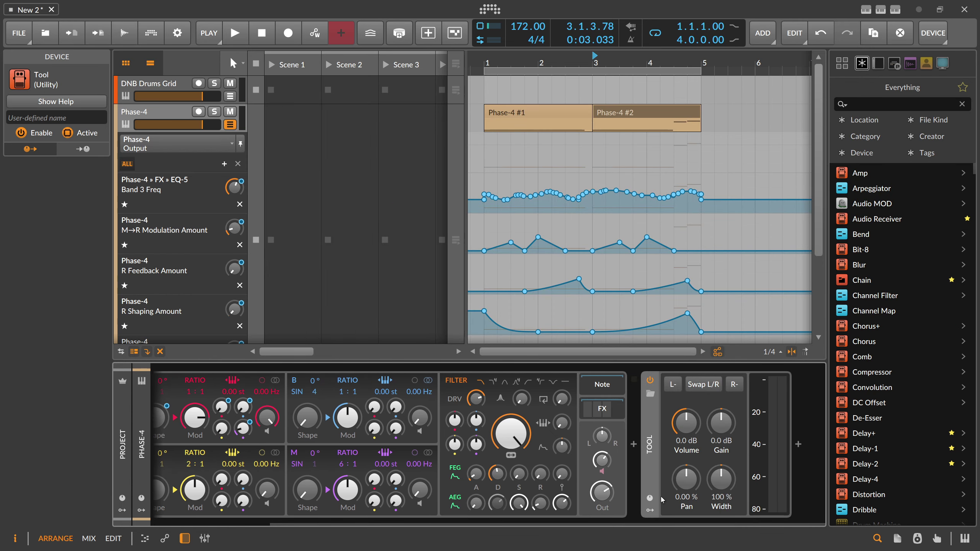
Step: Add a Note Sidechain modulator to Tool and choose the DNB Drums Grid device as its note source
{"action": "left_click", "coordinate": [672, 399]}
{"action": "type", "text": "side"}
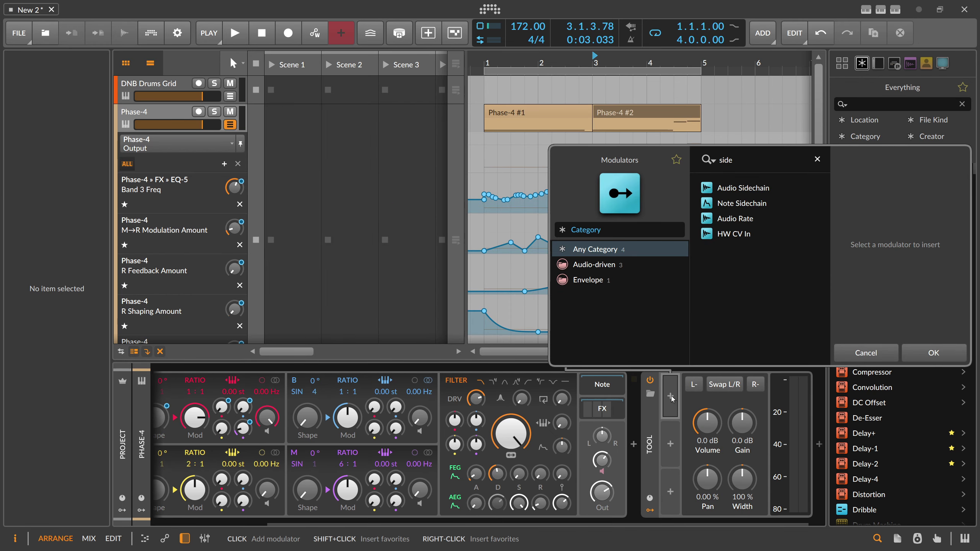
{"action": "key", "text": "Down"}
{"action": "key", "text": "Return"}
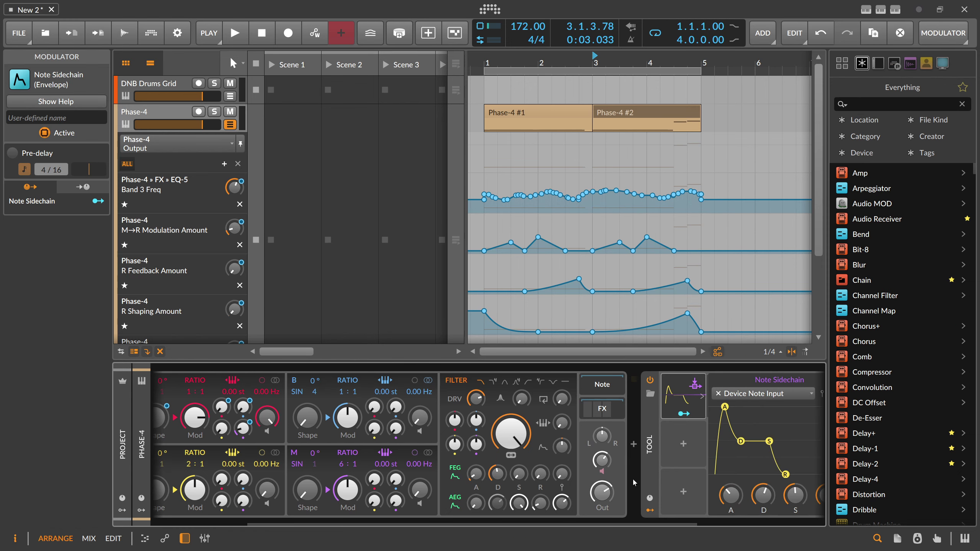
{"action": "left_click", "coordinate": [653, 399]}
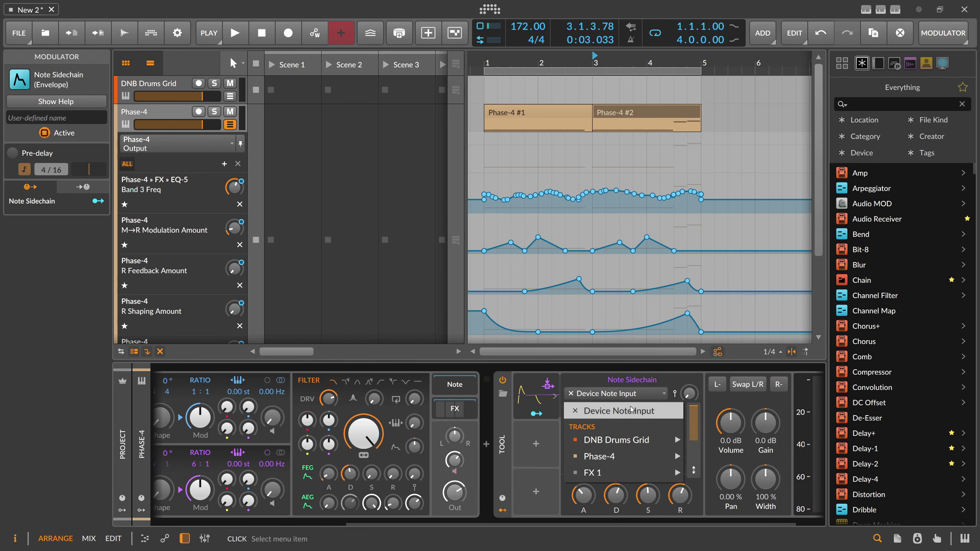
{"action": "mouse_move", "coordinate": [656, 440]}
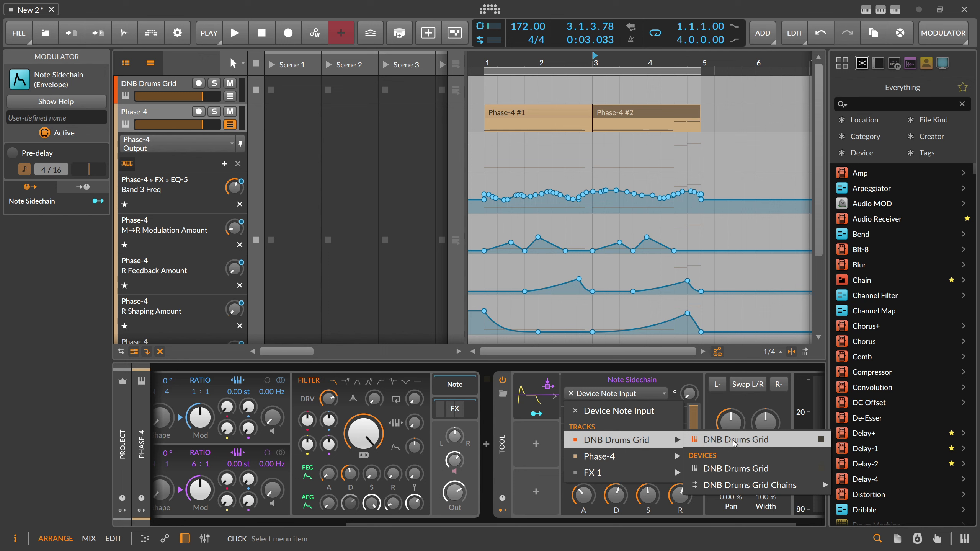
{"action": "left_click", "coordinate": [736, 469]}
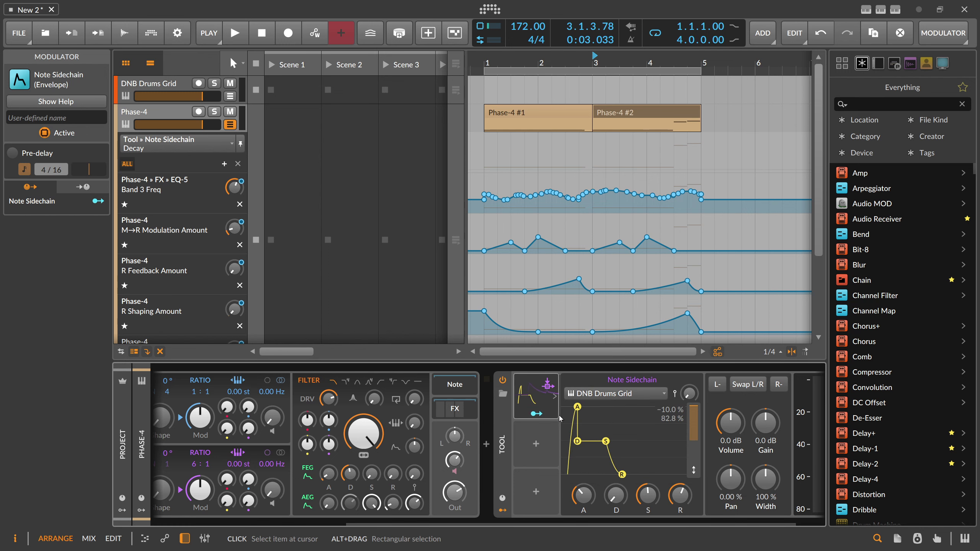
Step: Set the Note Sidechain's attack, sustain and release to their minimum and its decay to about 30%
{"action": "left_click_drag", "start_coordinate": [584, 496], "coordinate": [584, 535]}
{"action": "left_click_drag", "start_coordinate": [648, 495], "coordinate": [649, 537]}
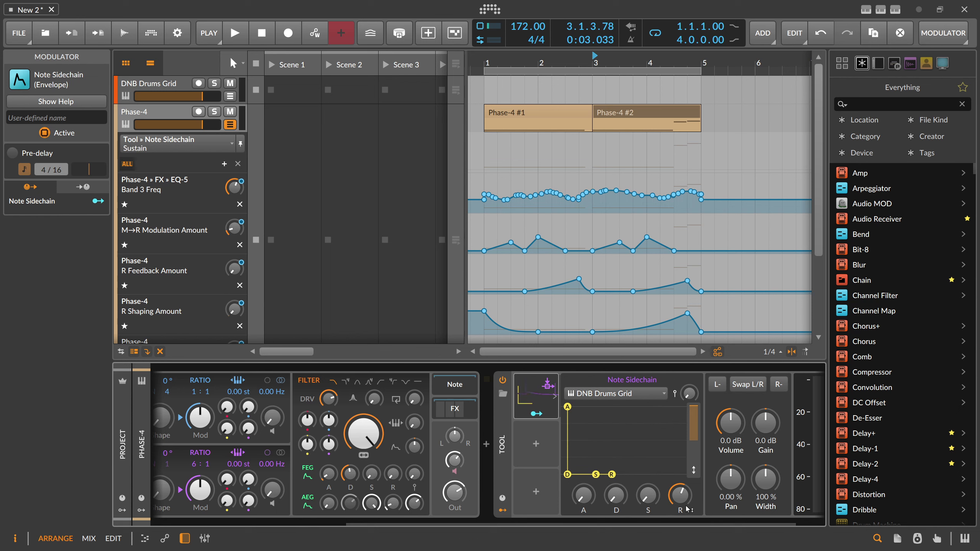
{"action": "left_click_drag", "start_coordinate": [683, 501], "coordinate": [683, 539]}
{"action": "left_click_drag", "start_coordinate": [617, 496], "coordinate": [617, 494]}
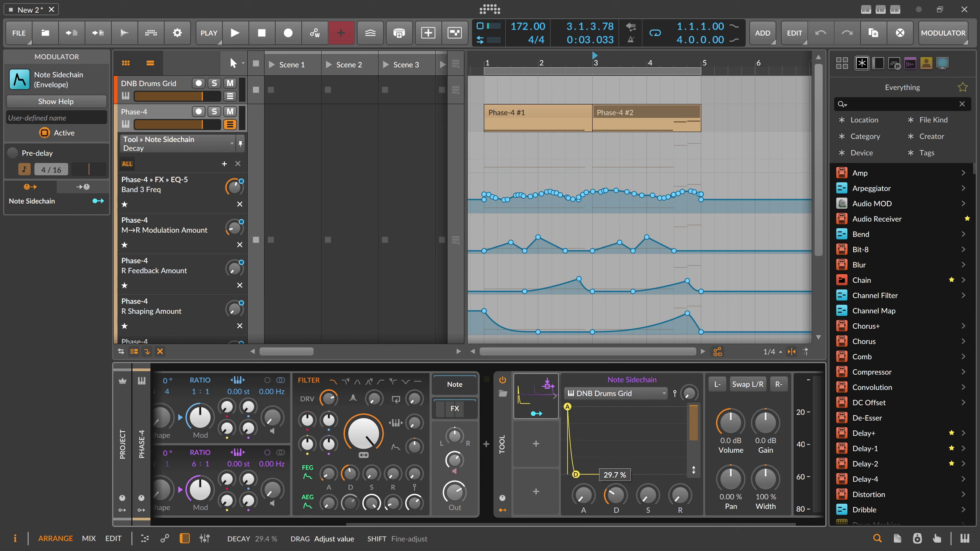
Step: Map the Note Sidechain to Tool's volume with a modulation amount of -0.99 and start playback
{"action": "left_click", "coordinate": [537, 414]}
{"action": "left_click_drag", "start_coordinate": [731, 422], "coordinate": [730, 444]}
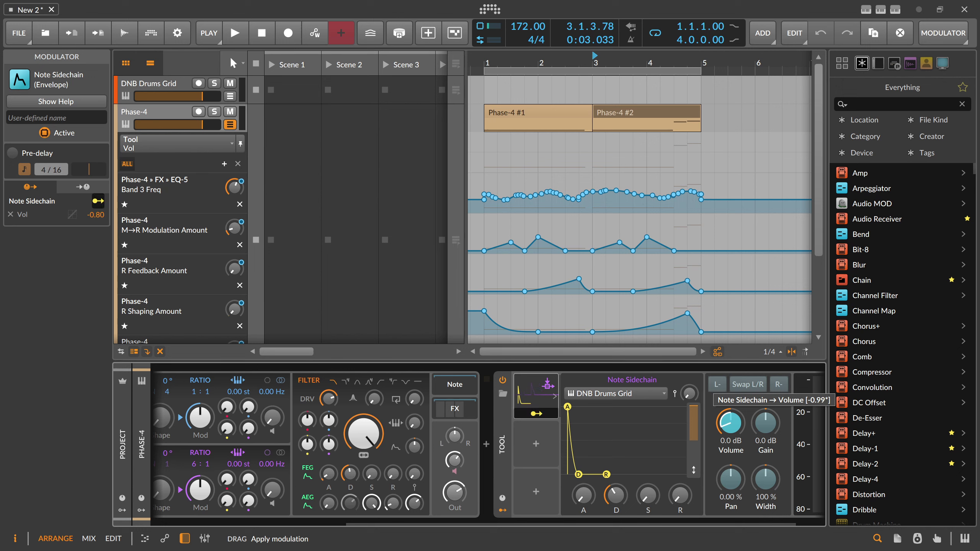
{"action": "key", "text": "space"}
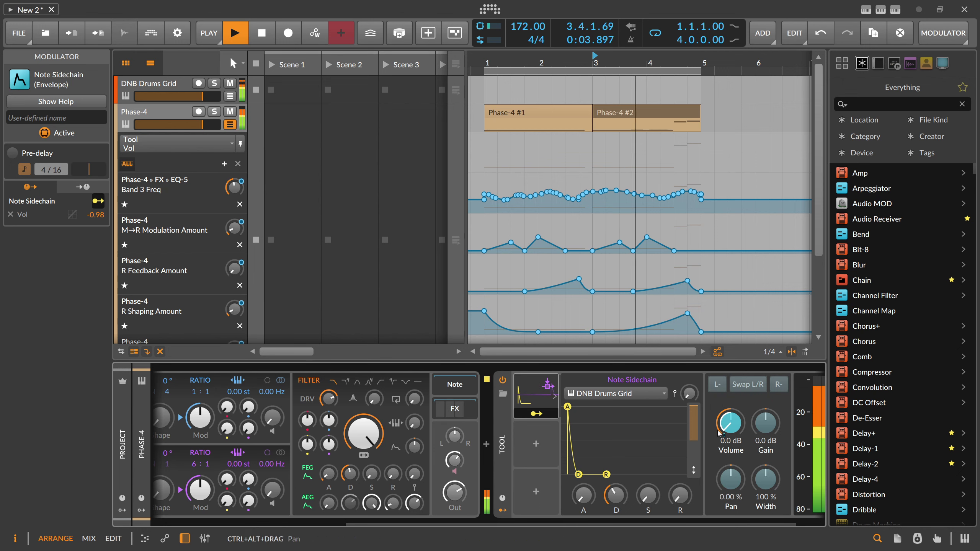
Step: Fine-tune the Note Sidechain's decay and raise its release slightly while listening
{"action": "left_click_drag", "start_coordinate": [617, 496], "coordinate": [616, 498]}
{"action": "left_click_drag", "start_coordinate": [680, 496], "coordinate": [680, 482]}
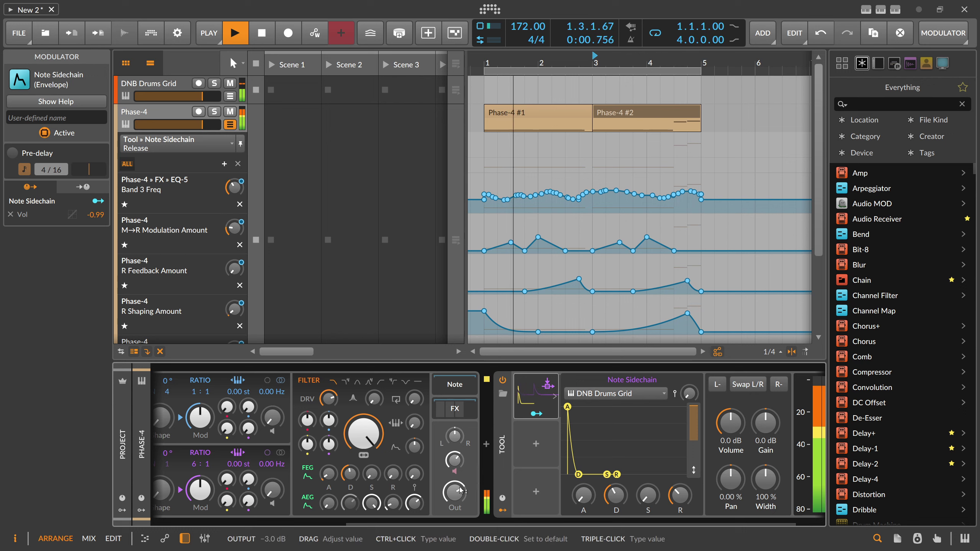
{"action": "left_click_drag", "start_coordinate": [533, 521], "coordinate": [338, 527]}
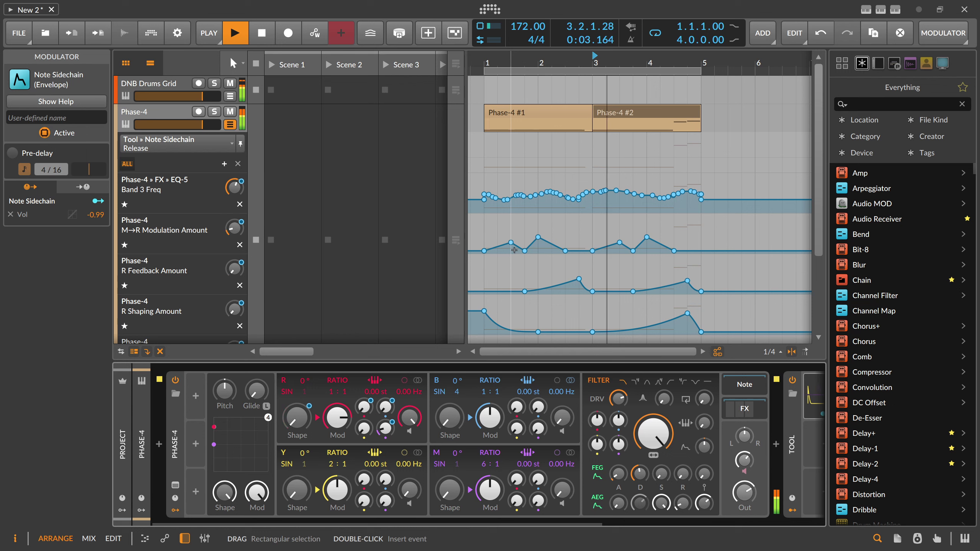
Step: Move the bar 3 peak of the M→R modulation amount automation to 3.4.1.00, curve the lane's segments, and audition them
{"action": "key", "text": "space"}
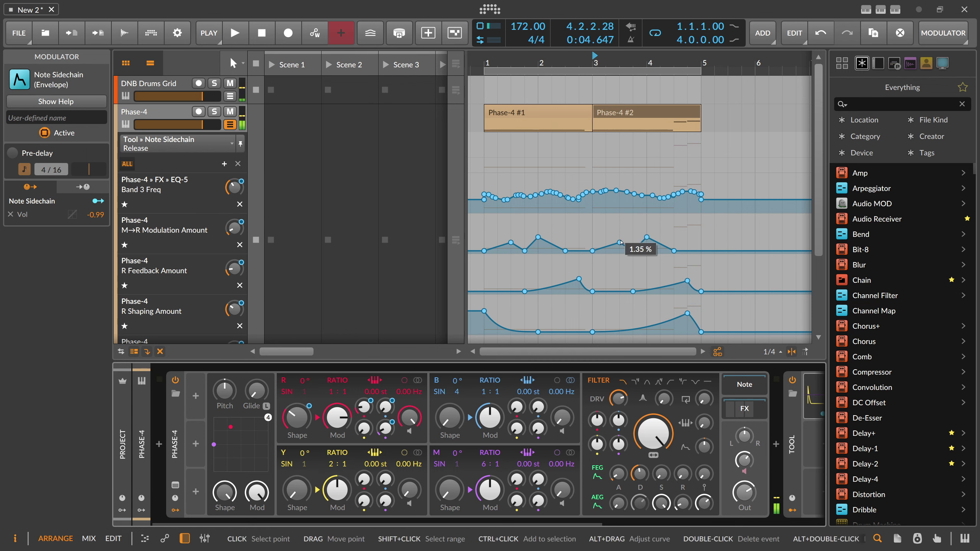
{"action": "left_click_drag", "start_coordinate": [620, 243], "coordinate": [633, 242]}
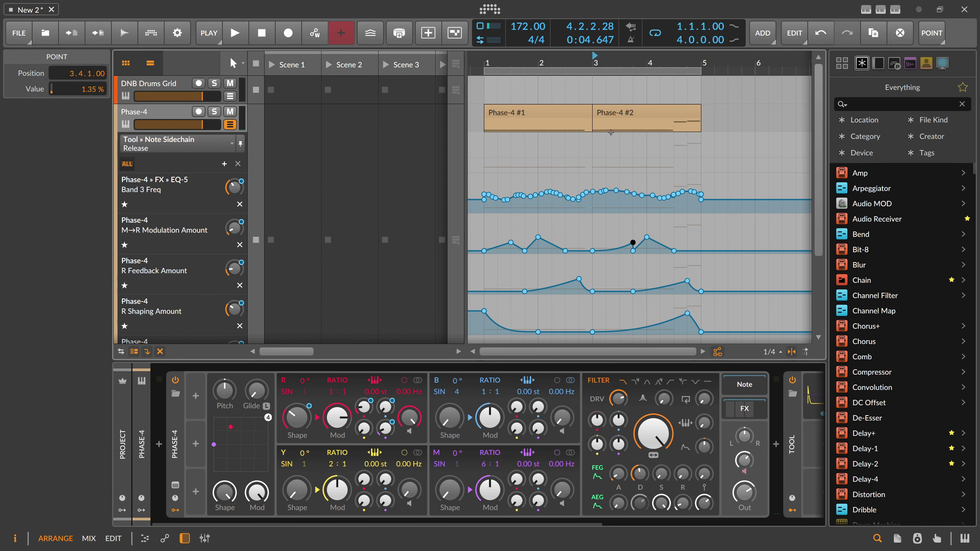
{"action": "key", "text": "space"}
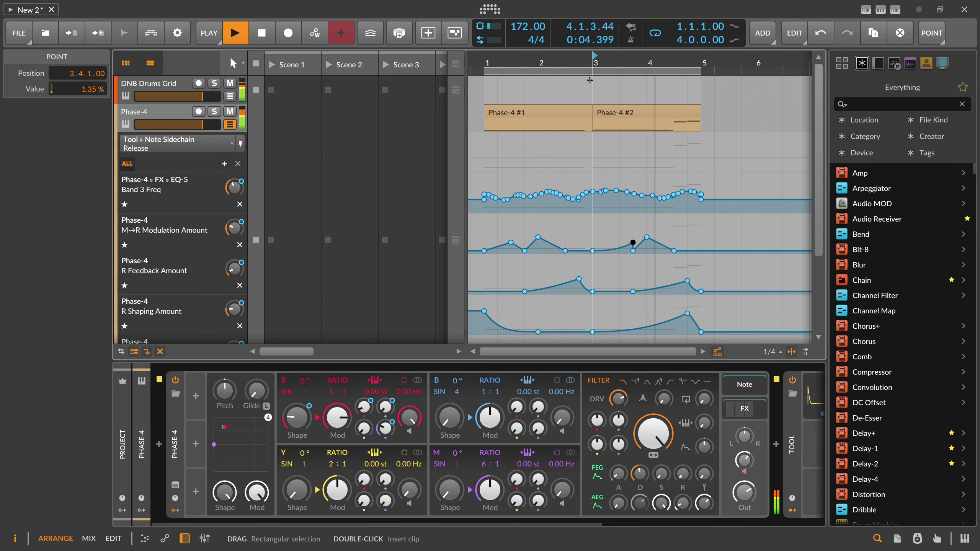
{"action": "key", "text": "space"}
{"action": "key", "text": "space"}
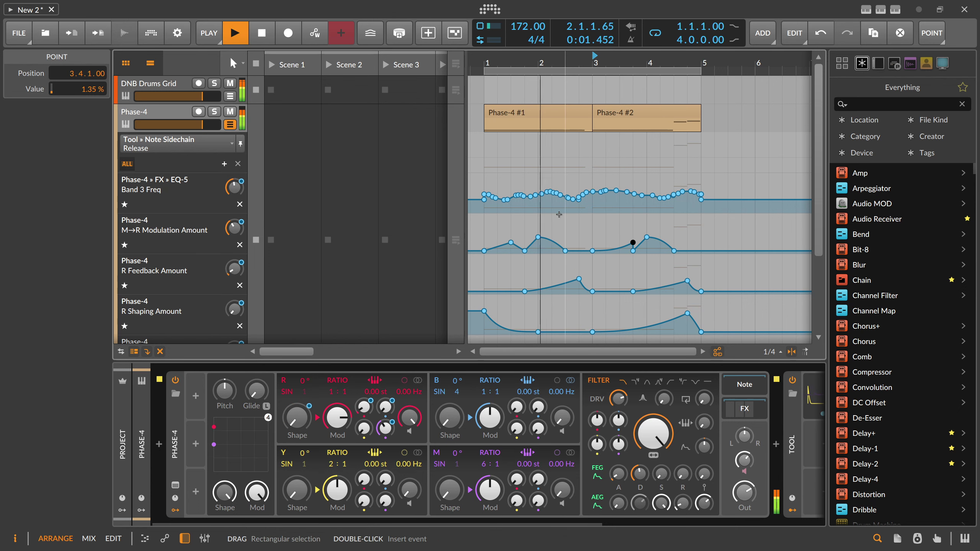
Step: Lower the M→R modulation amount point at 1.3.1.00 to 0.23% and listen to the loop
{"action": "left_click", "coordinate": [511, 242]}
{"action": "left_click_drag", "start_coordinate": [510, 242], "coordinate": [511, 246]}
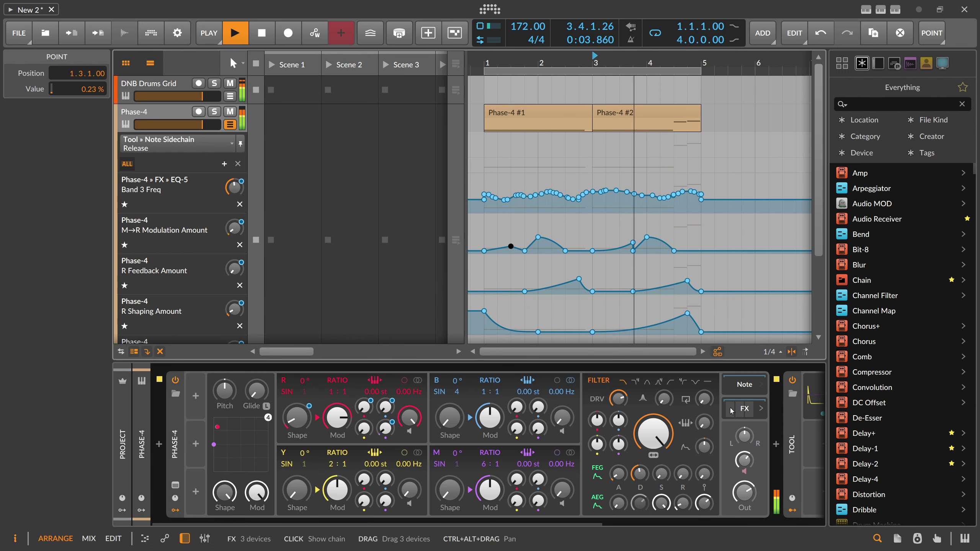
{"action": "key", "text": "space"}
Step: Insert a Delay-1 device between Phase-4 and Tool in the Phase-4 track's device chain
{"action": "left_click_drag", "start_coordinate": [573, 524], "coordinate": [771, 524]}
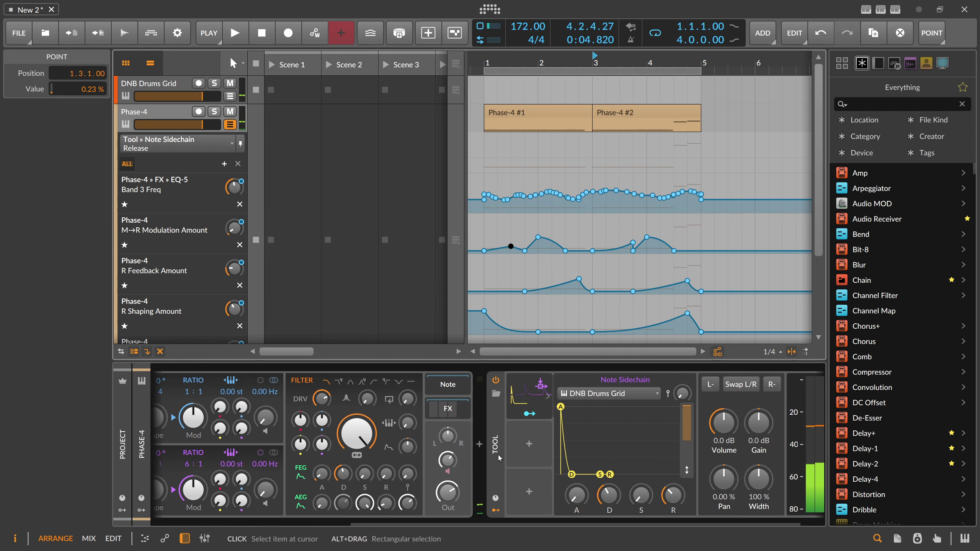
{"action": "left_click", "coordinate": [480, 445]}
{"action": "type", "text": "delay"}
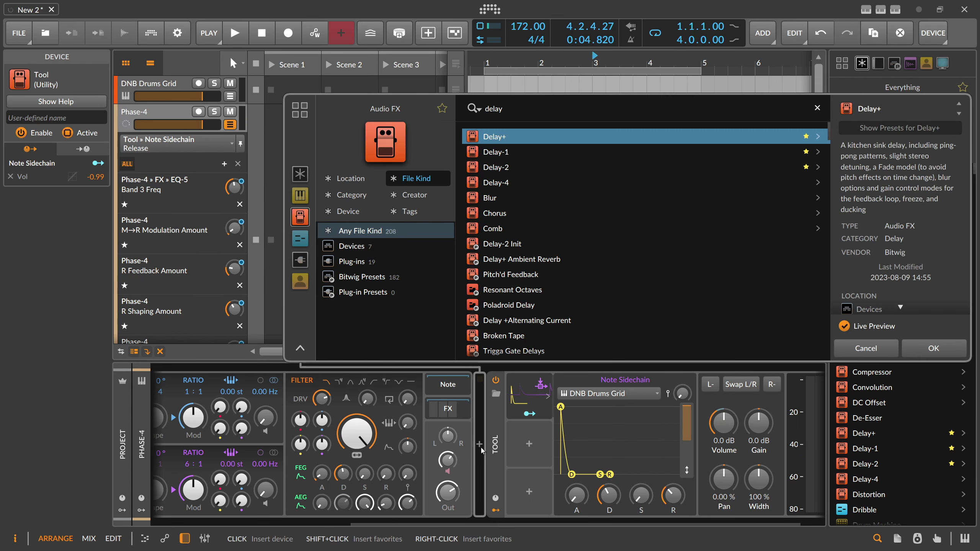
{"action": "key", "text": "Return"}
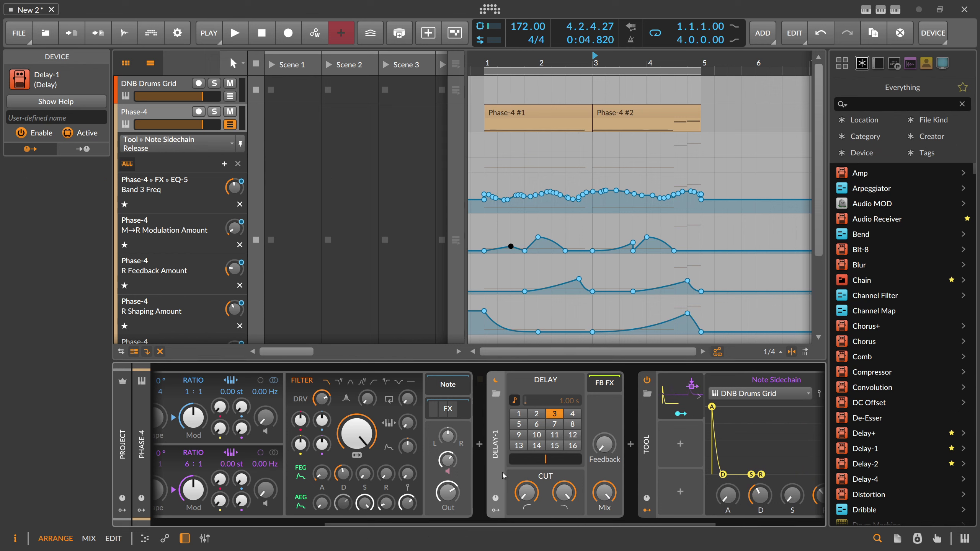
Step: Try Delay-1's low cut, high cut, feedback and mix controls, and set the delay time to 2 beats
{"action": "left_click", "coordinate": [527, 498]}
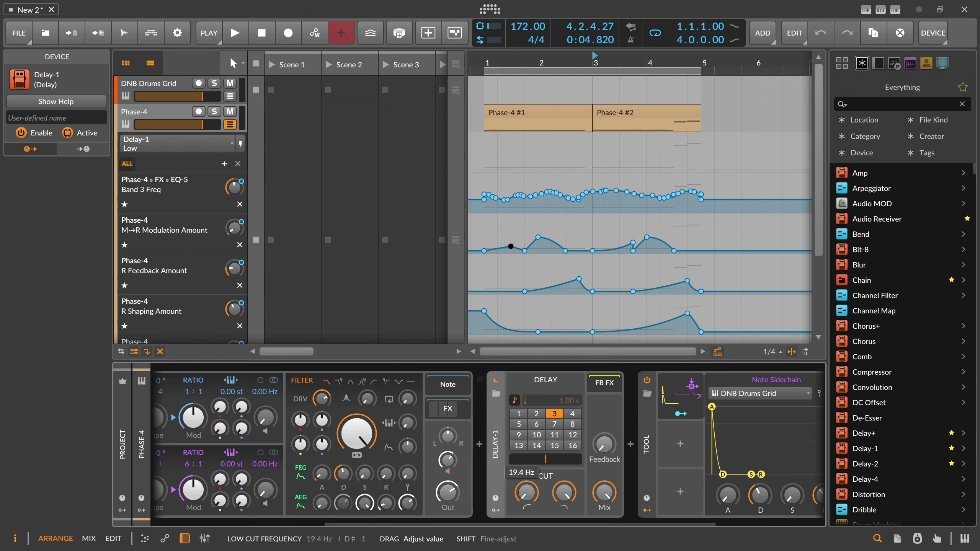
{"action": "left_click_drag", "start_coordinate": [528, 498], "coordinate": [528, 493]}
{"action": "left_click", "coordinate": [527, 497]}
{"action": "left_click", "coordinate": [528, 496]}
{"action": "left_click", "coordinate": [528, 497]}
{"action": "left_click", "coordinate": [528, 497]}
{"action": "left_click", "coordinate": [564, 493]}
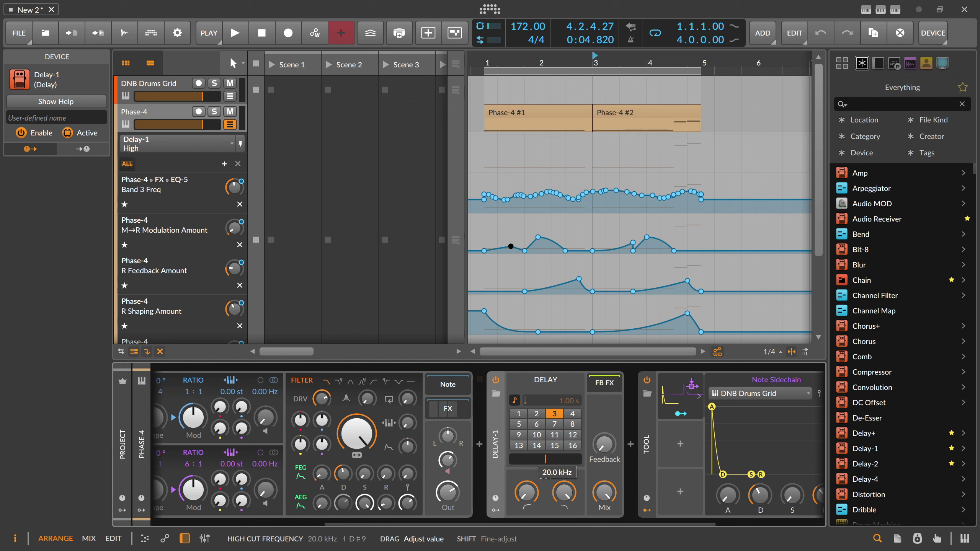
{"action": "left_click", "coordinate": [604, 445]}
{"action": "left_click", "coordinate": [604, 492]}
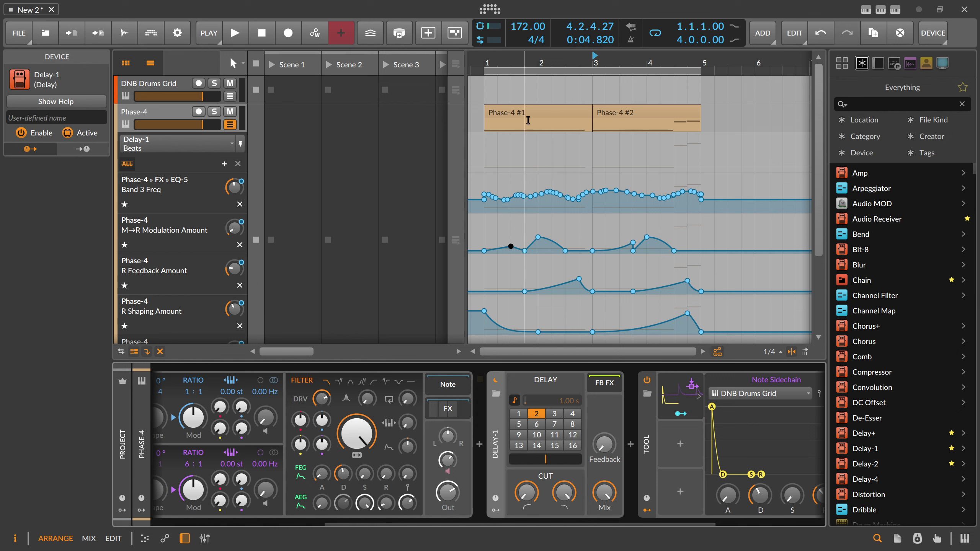
Step: Audition the delayed bass with Phase-4 soloed, and again with the drums from bar 1
{"action": "left_click", "coordinate": [214, 111]}
{"action": "key", "text": "space"}
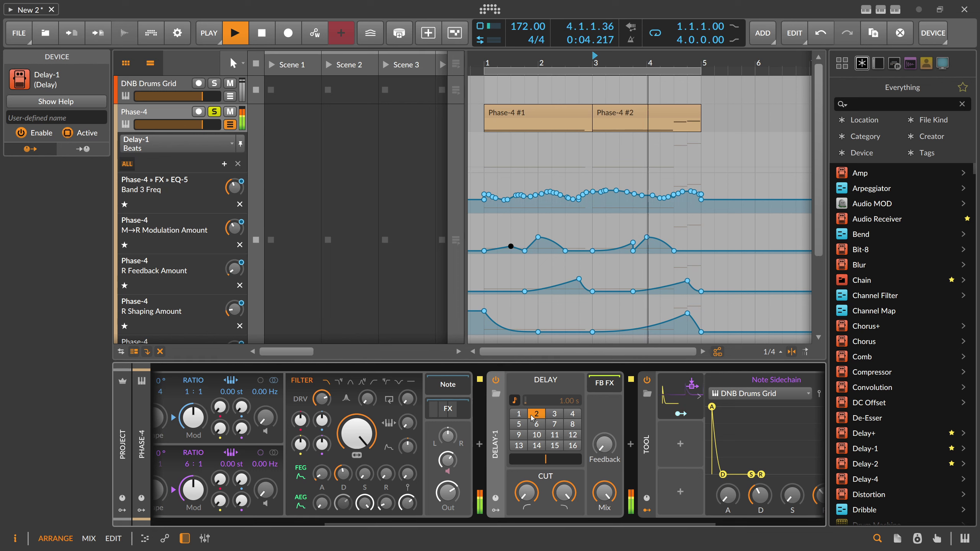
{"action": "key", "text": "space"}
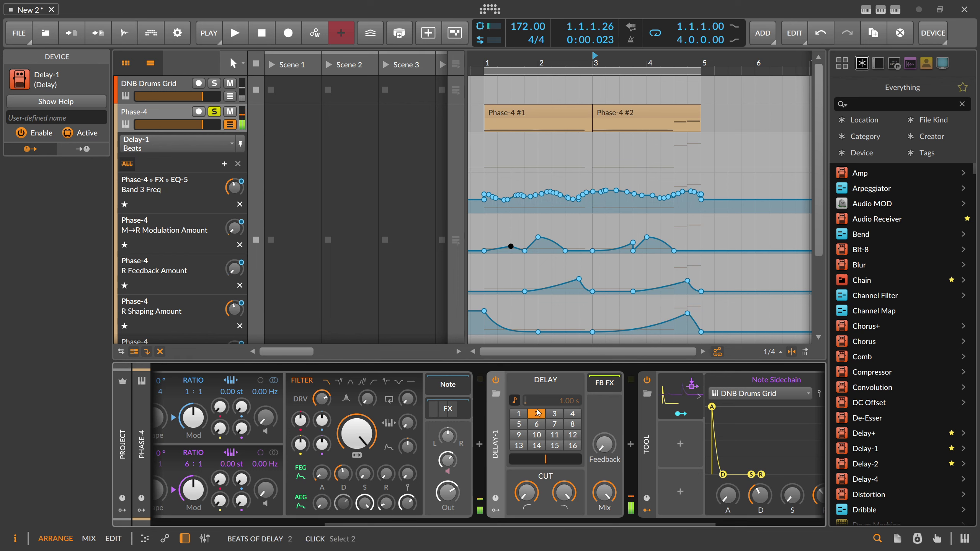
{"action": "left_click", "coordinate": [215, 112]}
{"action": "key", "text": "space"}
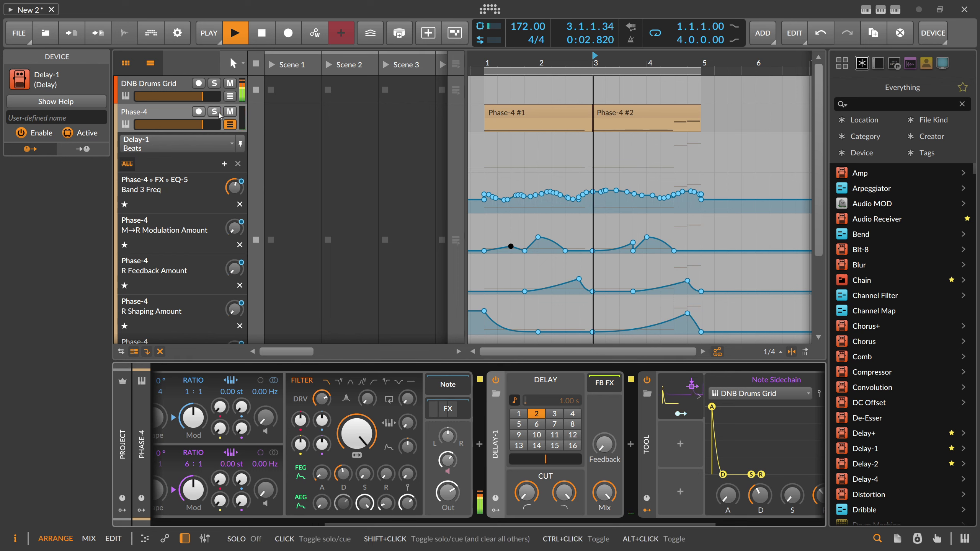
{"action": "key", "text": "space"}
{"action": "left_click", "coordinate": [484, 62]}
{"action": "key", "text": "space"}
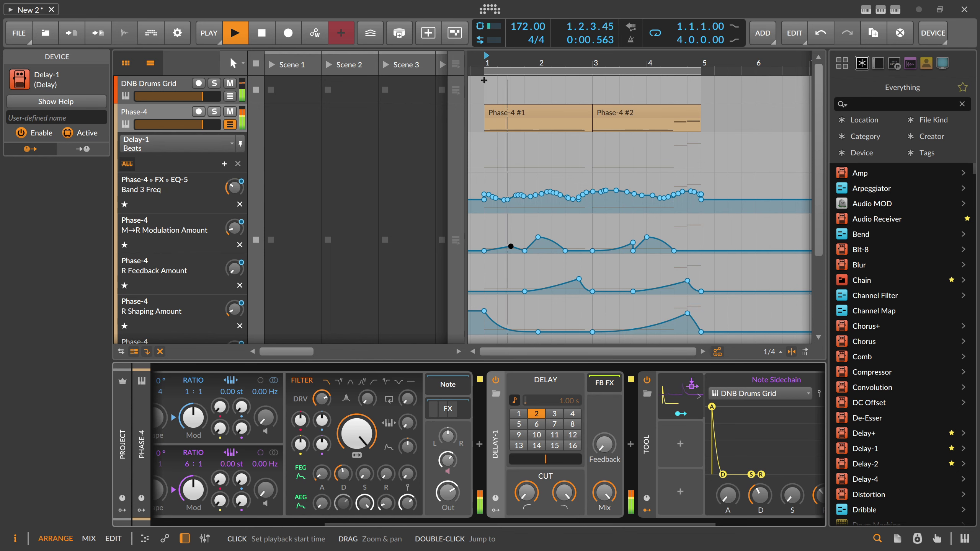
{"action": "key", "text": "space"}
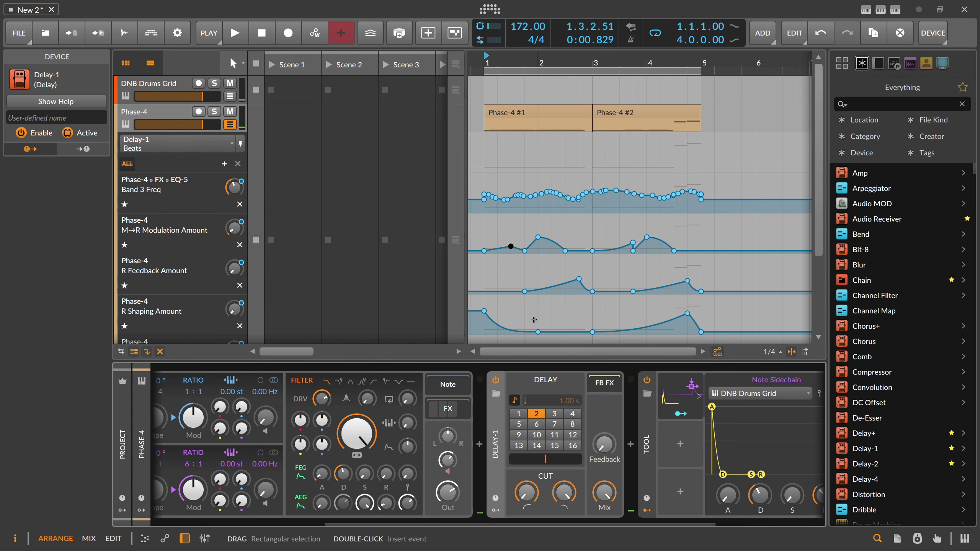
Step: Listen to the loop while inspecting the device chains of the DNB Drums Grid and Phase-4 tracks
{"action": "left_click", "coordinate": [169, 92]}
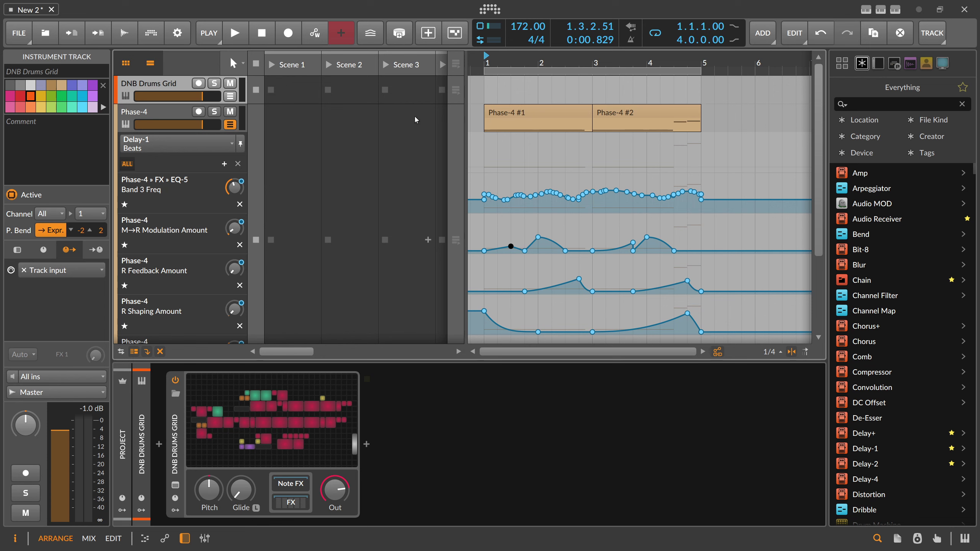
{"action": "key", "text": "space"}
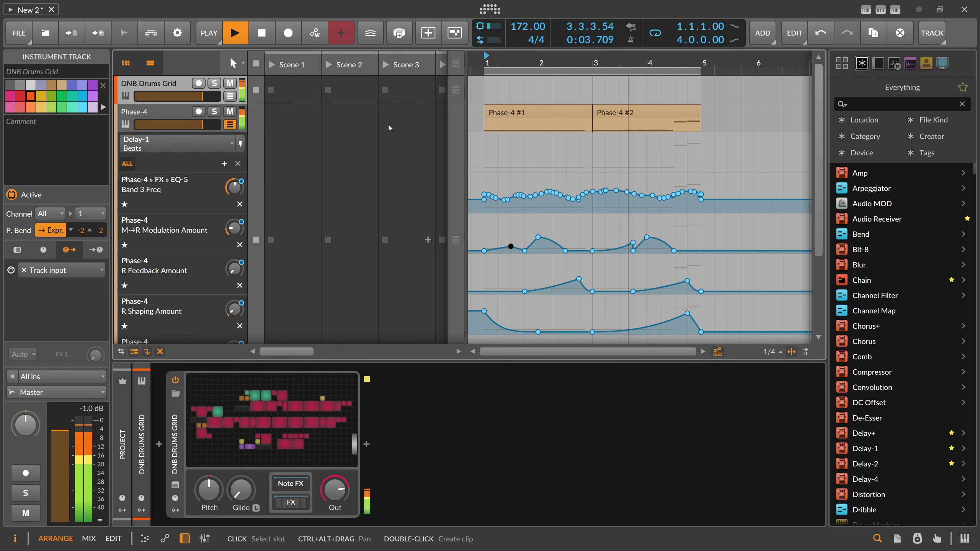
{"action": "left_click", "coordinate": [176, 116]}
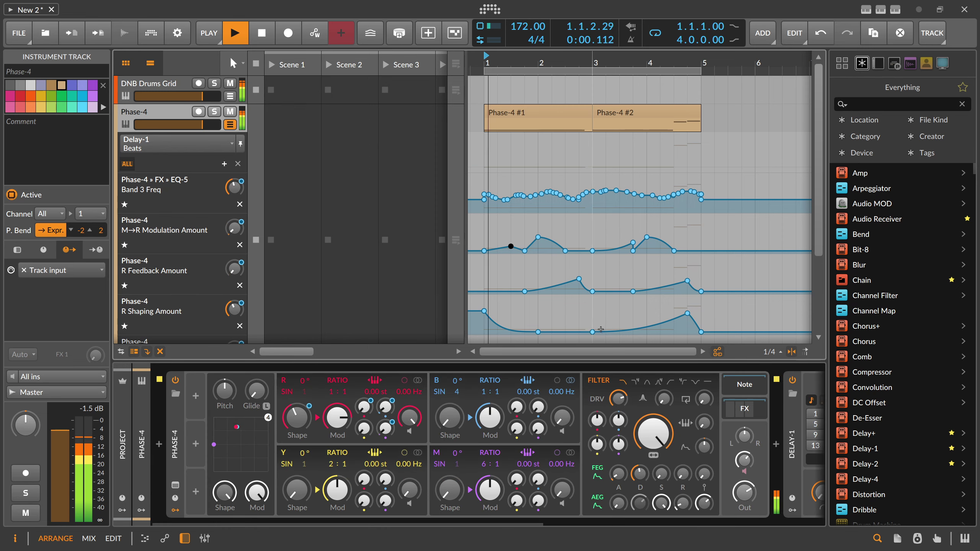
{"action": "left_click_drag", "start_coordinate": [497, 518], "coordinate": [625, 518]}
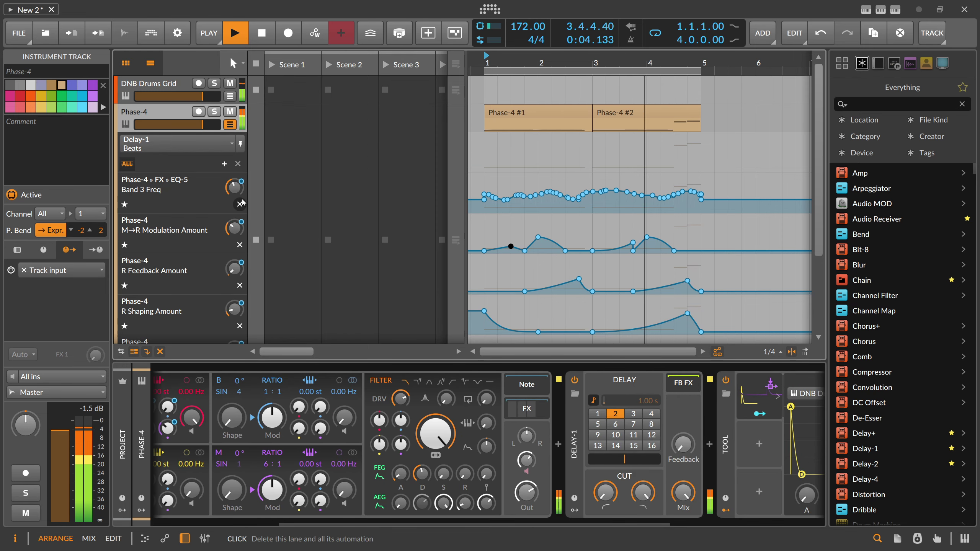
{"action": "left_click_drag", "start_coordinate": [417, 522], "coordinate": [345, 522]}
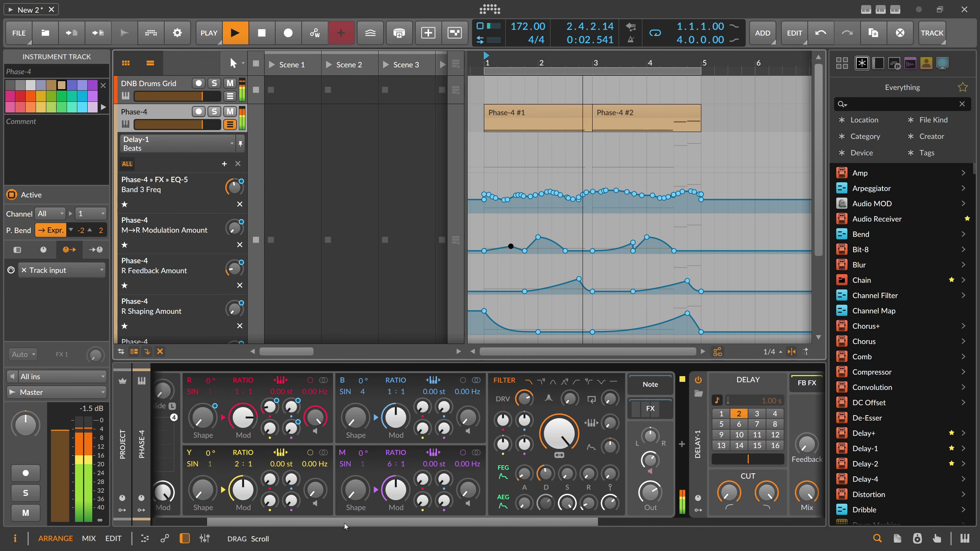
{"action": "key", "text": "space"}
Step: Raise the M→R Modulation Amount point at 1.3.1.00 to 2.37% and audition the first bar
{"action": "left_click_drag", "start_coordinate": [668, 230], "coordinate": [474, 254]}
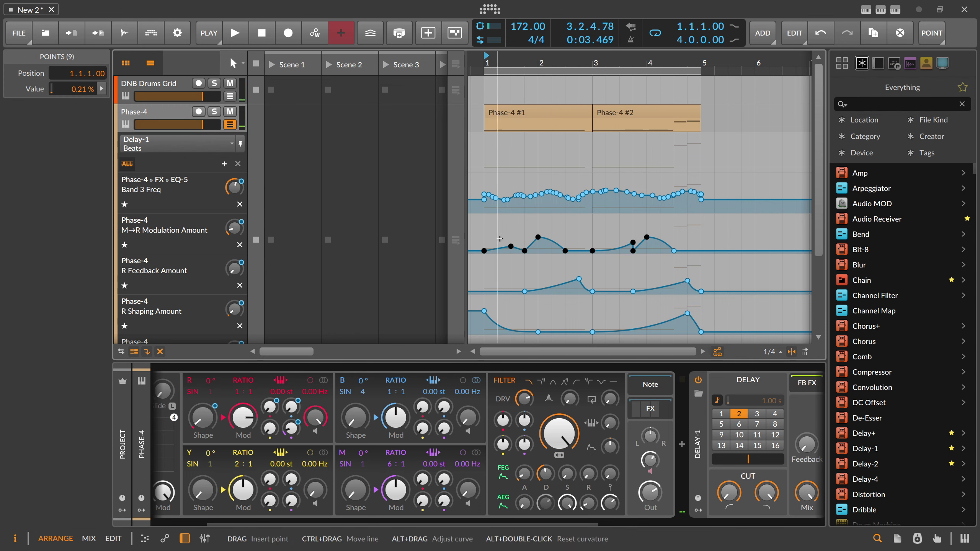
{"action": "left_click", "coordinate": [523, 237]}
{"action": "left_click", "coordinate": [511, 246]}
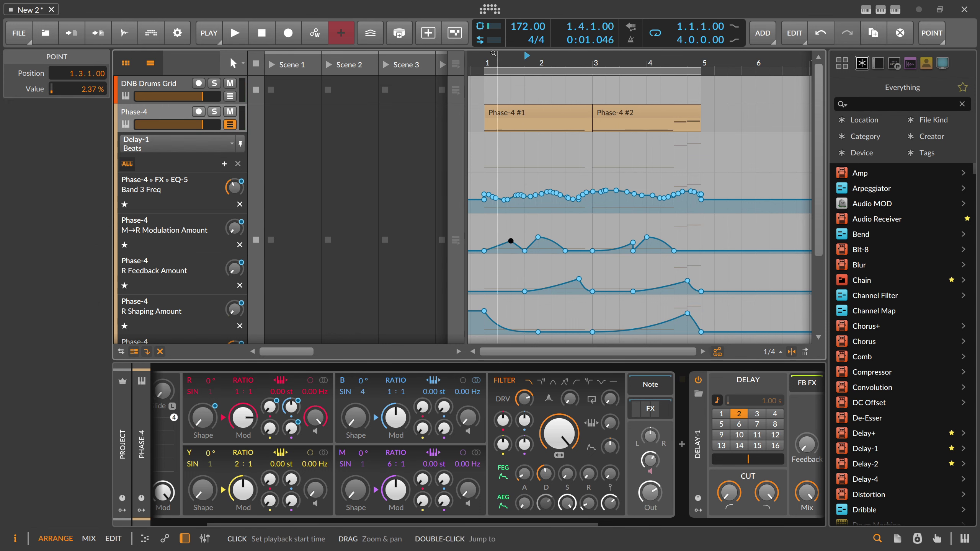
{"action": "left_click_drag", "start_coordinate": [497, 61], "coordinate": [517, 92]}
{"action": "left_click", "coordinate": [538, 58]}
{"action": "key", "text": "space"}
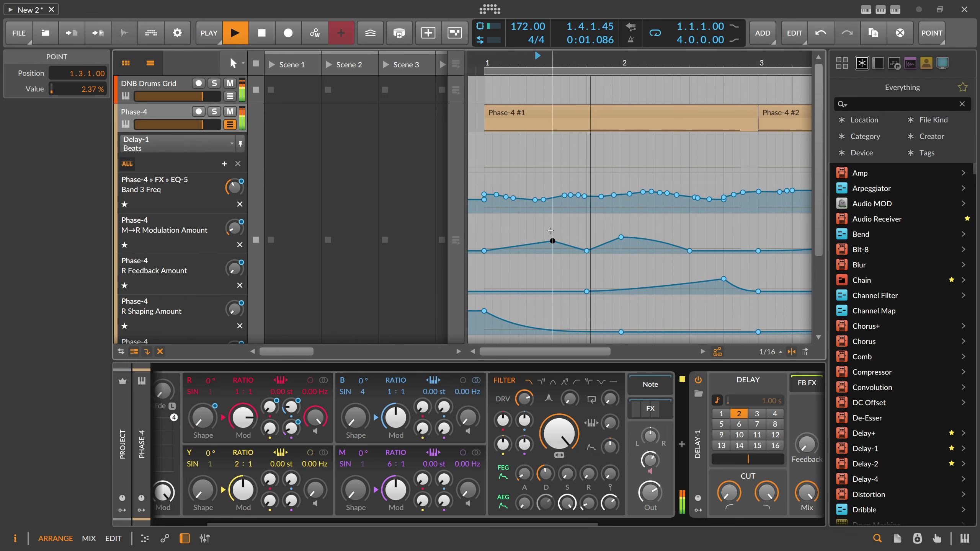
Step: Move the first M→R Modulation Amount peak to 1.2.4.00 at 7.09% and audition it from bar 1
{"action": "key", "text": "space"}
{"action": "left_click_drag", "start_coordinate": [553, 241], "coordinate": [544, 238]}
{"action": "key", "text": "space"}
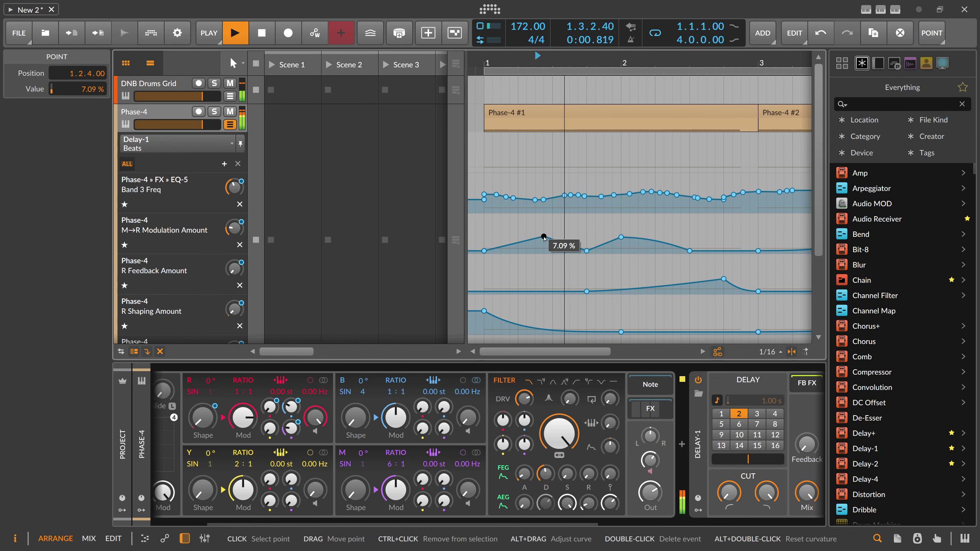
{"action": "key", "text": "space"}
{"action": "left_click", "coordinate": [486, 59]}
{"action": "key", "text": "space"}
{"action": "key", "text": "space"}
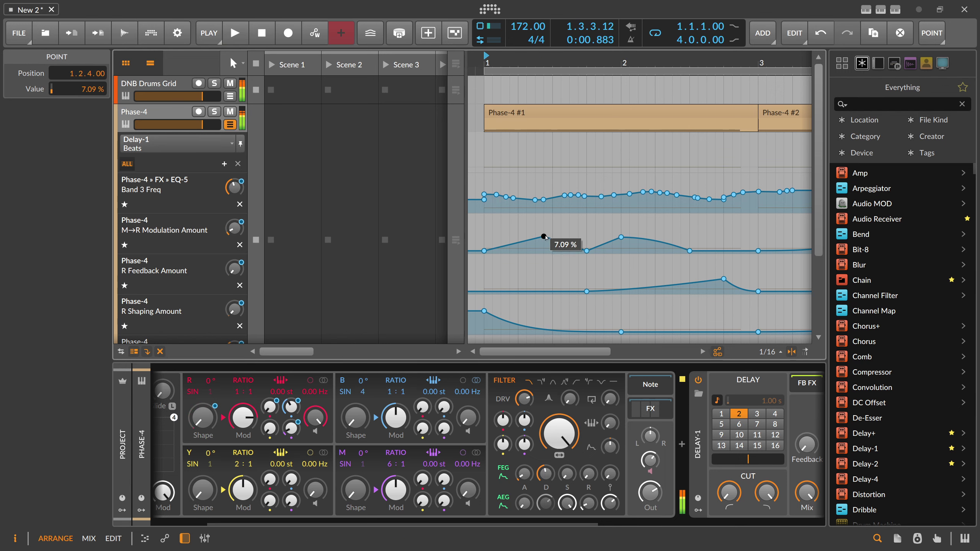
Step: Move the M→R Modulation Amount point after the first peak to 1.3.2.00 and lower the 2.1.1.00 point to 0.00%
{"action": "left_click_drag", "start_coordinate": [587, 250], "coordinate": [561, 253]}
{"action": "key", "text": "space"}
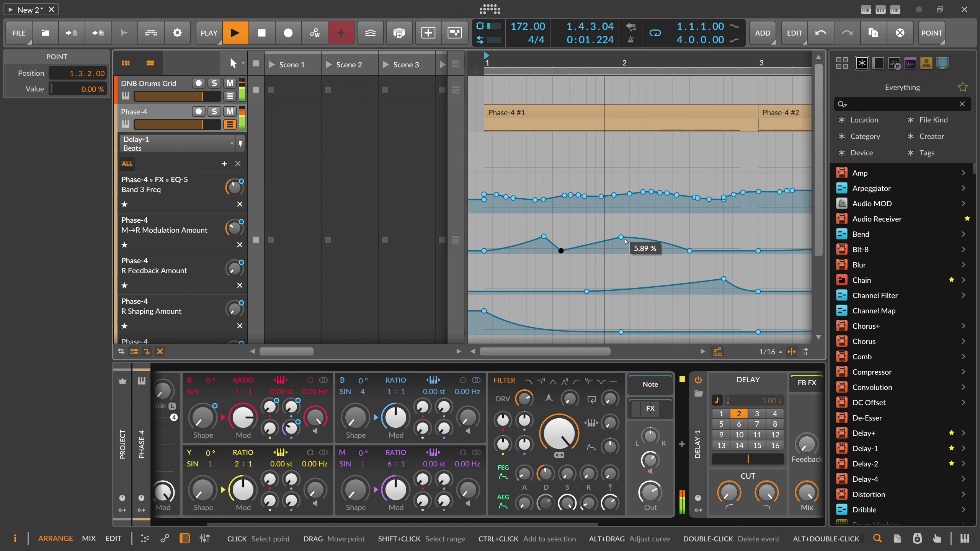
{"action": "left_click_drag", "start_coordinate": [623, 239], "coordinate": [621, 253]}
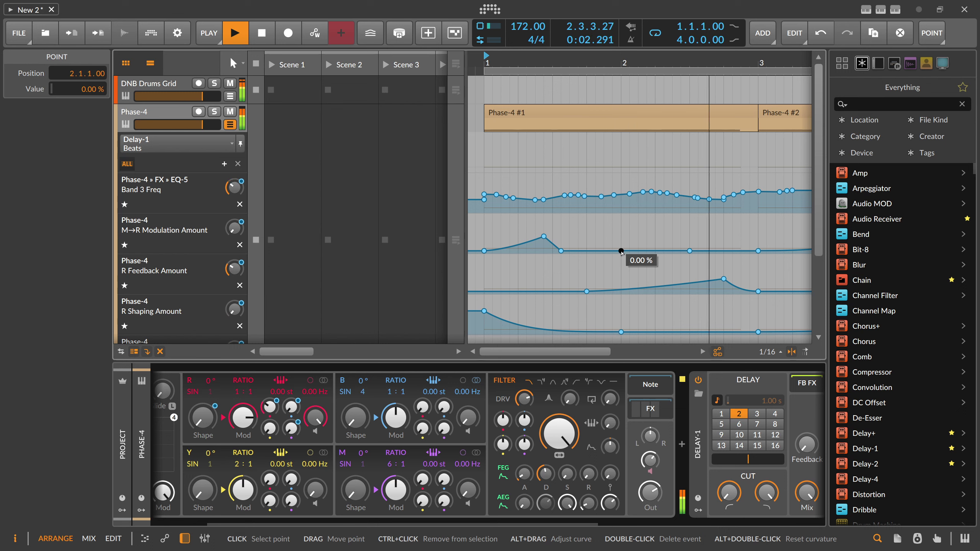
{"action": "key", "text": "space"}
Step: Duplicate the first two bars of the M→R Modulation Amount automation onto 3.1.1.00 to 5.1.1.00 and play the loop
{"action": "left_click_drag", "start_coordinate": [562, 61], "coordinate": [555, 143]}
{"action": "key", "text": "2"}
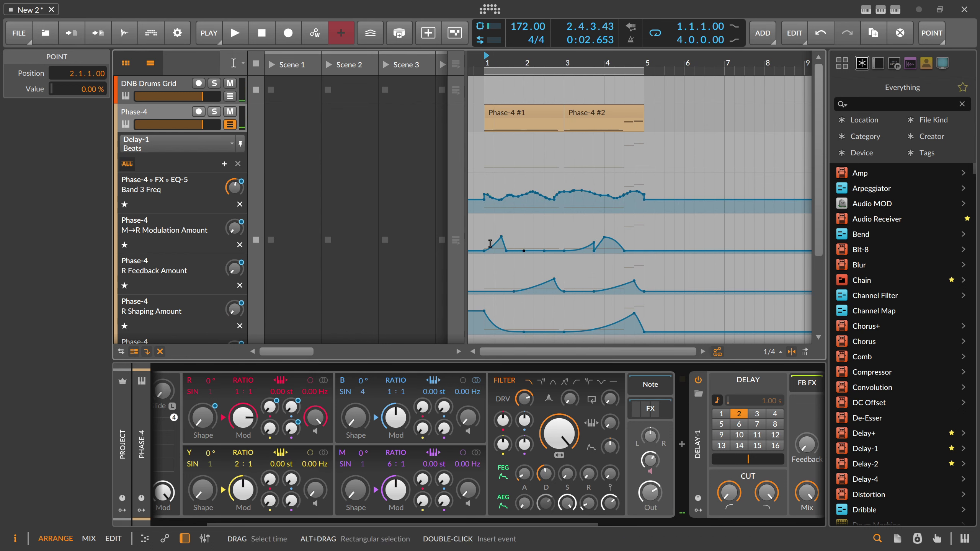
{"action": "left_click_drag", "start_coordinate": [487, 243], "coordinate": [530, 248]}
{"action": "key", "text": "ctrl+d"}
{"action": "key", "text": "space"}
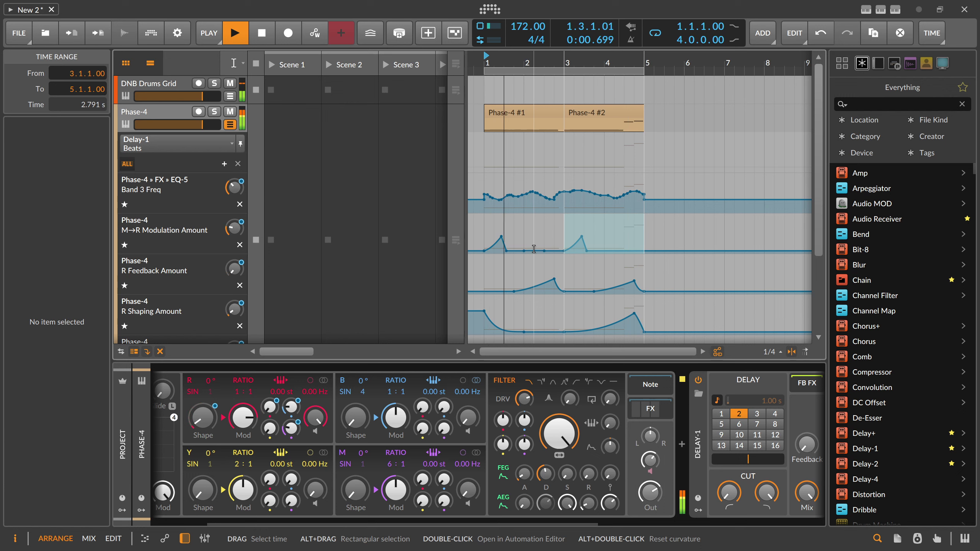
Step: Raise the R Feedback Amount peak at 4.4.1.00 to 7.17% while the loop plays
{"action": "key", "text": "1"}
{"action": "left_click", "coordinate": [634, 281]}
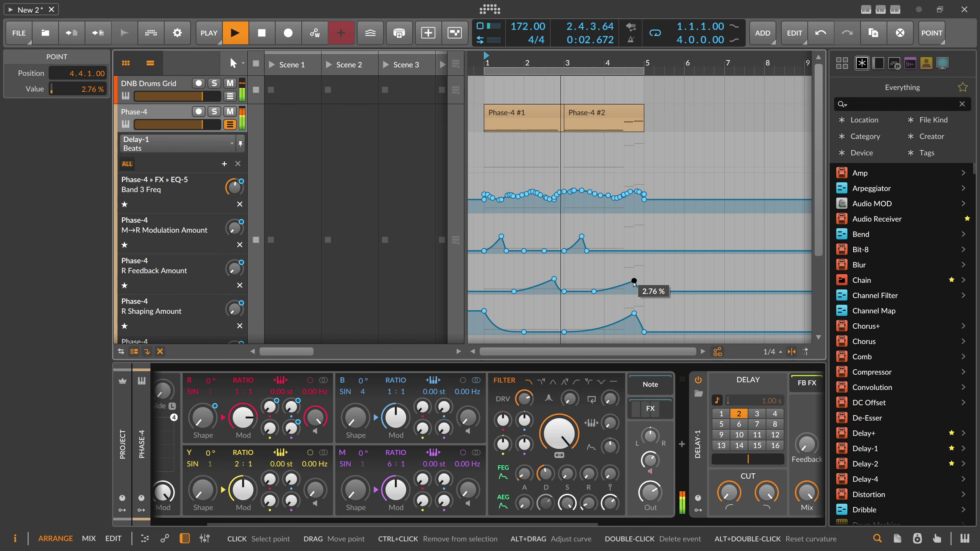
{"action": "left_click_drag", "start_coordinate": [634, 281], "coordinate": [634, 275]}
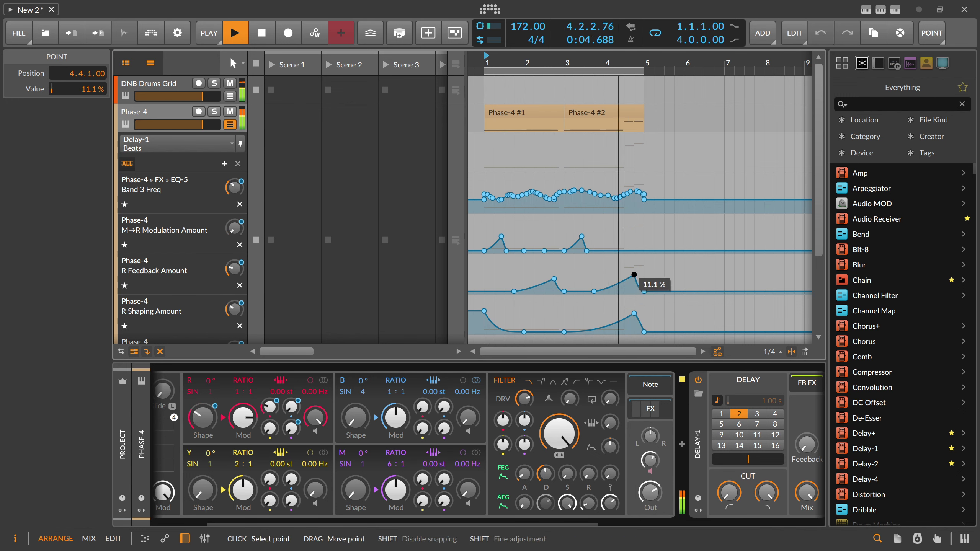
{"action": "left_click_drag", "start_coordinate": [634, 276], "coordinate": [634, 277]}
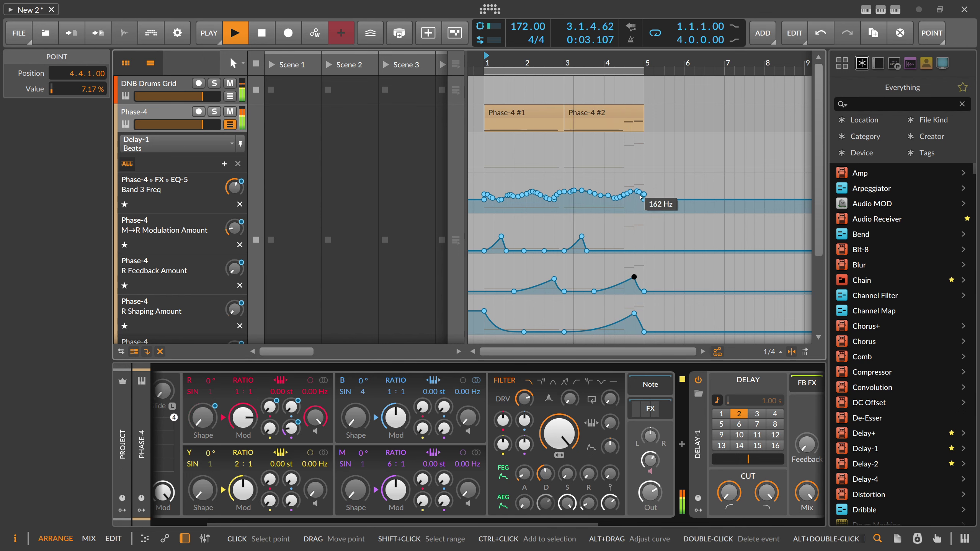
Step: Set the loop region to start at 4.3.1.00 with a length of 0.2.0.00, and audition it
{"action": "left_click_drag", "start_coordinate": [642, 63], "coordinate": [598, 56]}
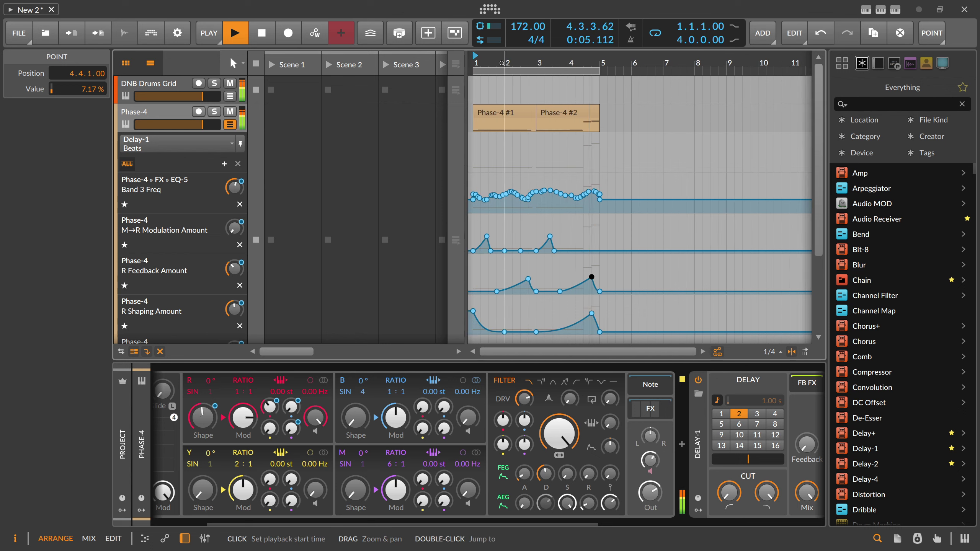
{"action": "left_click_drag", "start_coordinate": [477, 70], "coordinate": [556, 72]}
{"action": "key", "text": "space"}
{"action": "left_click", "coordinate": [554, 62]}
{"action": "key", "text": "space"}
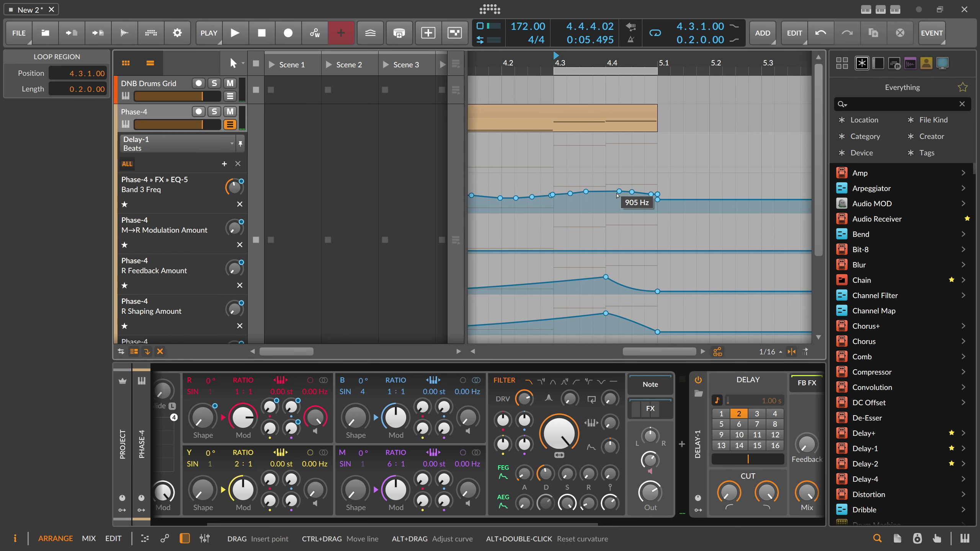
Step: Delete the Band 3 Freq points in the final beat and move the preceding point to 4.4.1.00 at 66.2 Hz
{"action": "left_click", "coordinate": [636, 192]}
{"action": "left_click_drag", "start_coordinate": [602, 180], "coordinate": [650, 200]}
{"action": "key", "text": "Delete"}
{"action": "left_click", "coordinate": [586, 191]}
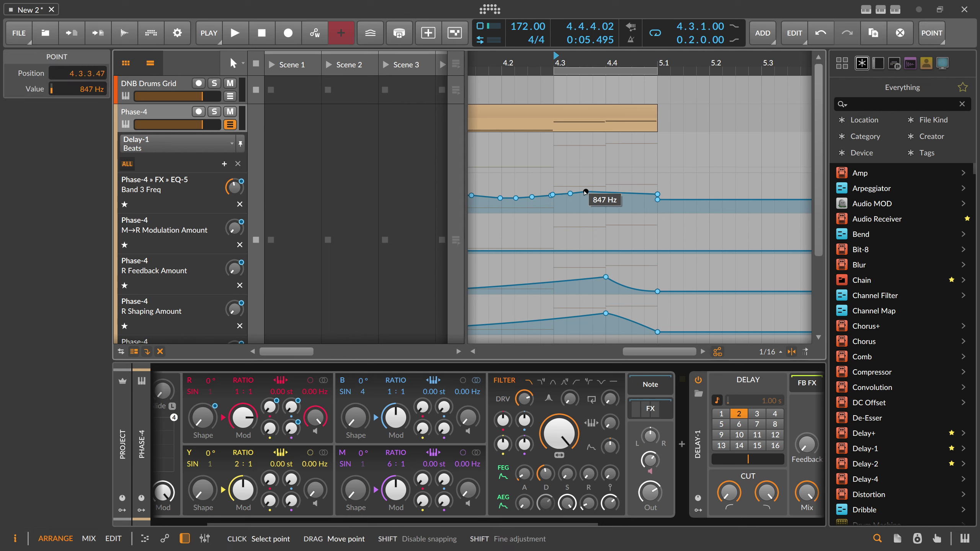
{"action": "mouse_move", "coordinate": [585, 191]}
{"action": "left_mouse_down"}
{"action": "mouse_move", "coordinate": [572, 192]}
{"action": "mouse_move", "coordinate": [592, 193]}
{"action": "left_mouse_up"}
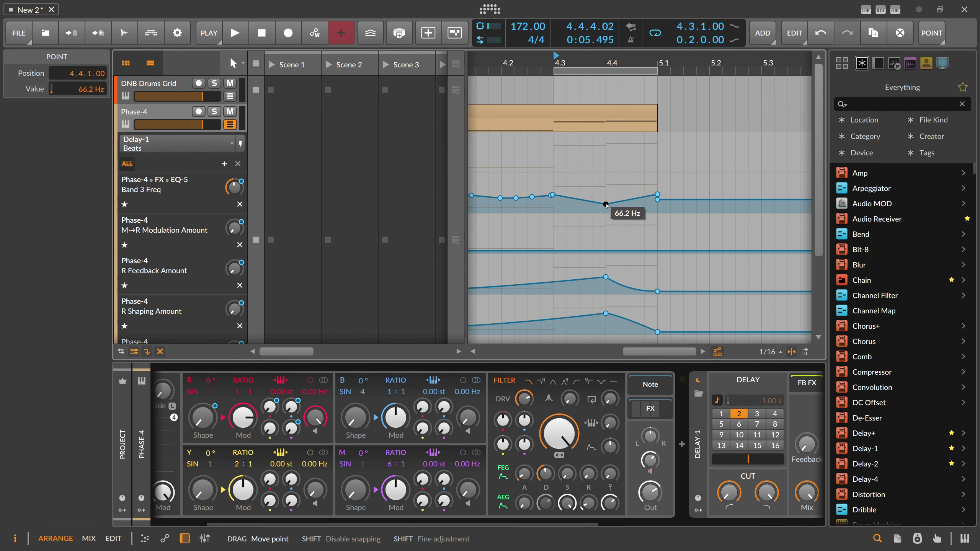
Step: Add a high Band 3 Freq peak at 4.4.1.00 and audition the end of the phrase
{"action": "key", "text": "space"}
{"action": "key", "text": "space"}
{"action": "key", "text": "space"}
{"action": "left_click_drag", "start_coordinate": [598, 202], "coordinate": [606, 181]}
{"action": "key", "text": "space"}
{"action": "key", "text": "space"}
{"action": "key", "text": "space"}
Step: Reshape the end of the Band 3 Freq sweep with a 22.4 Hz point and the 6.83 kHz peak both at 5.1.1.00
{"action": "key", "text": "2"}
{"action": "key", "text": "ctrl+d"}
{"action": "key", "text": "space"}
{"action": "key", "text": "1"}
{"action": "key", "text": "space"}
{"action": "left_click_drag", "start_coordinate": [657, 203], "coordinate": [637, 198]}
{"action": "key", "text": "space"}
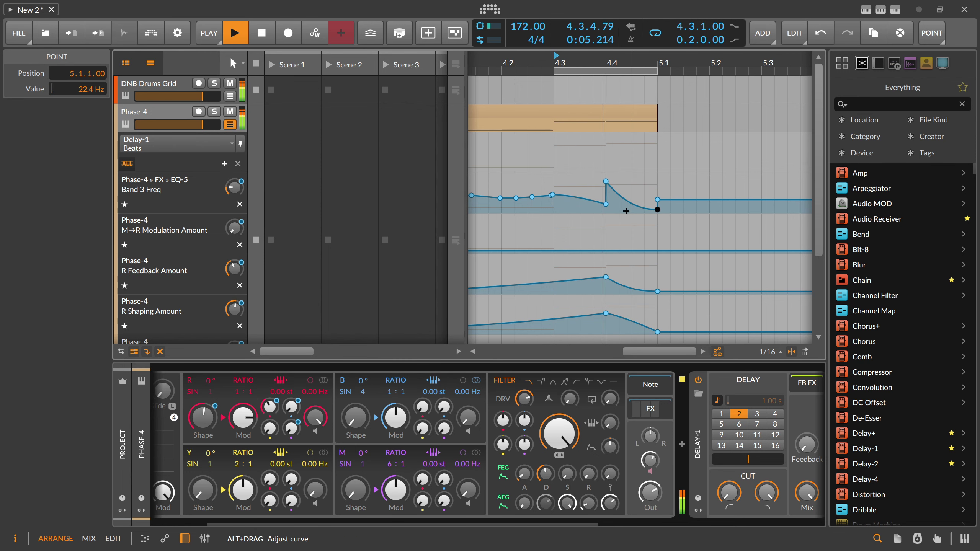
{"action": "left_click_drag", "start_coordinate": [606, 181], "coordinate": [657, 181]}
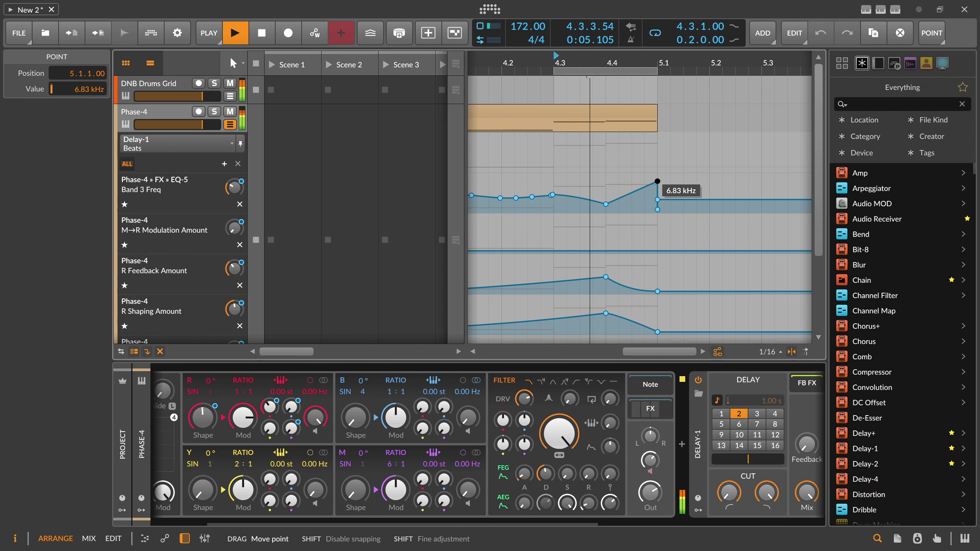
{"action": "key", "text": "space"}
Step: Set the loop region to start at 1.1.1.00 with a length of 4.0.0.00, and play from bar 1
{"action": "mouse_move", "coordinate": [612, 63]}
{"action": "left_mouse_down"}
{"action": "mouse_move", "coordinate": [613, 31]}
{"action": "mouse_move", "coordinate": [613, 58]}
{"action": "mouse_move", "coordinate": [610, 49]}
{"action": "left_mouse_up"}
{"action": "left_click_drag", "start_coordinate": [515, 62], "coordinate": [550, 61]}
{"action": "left_click", "coordinate": [485, 63]}
{"action": "key", "text": "space"}
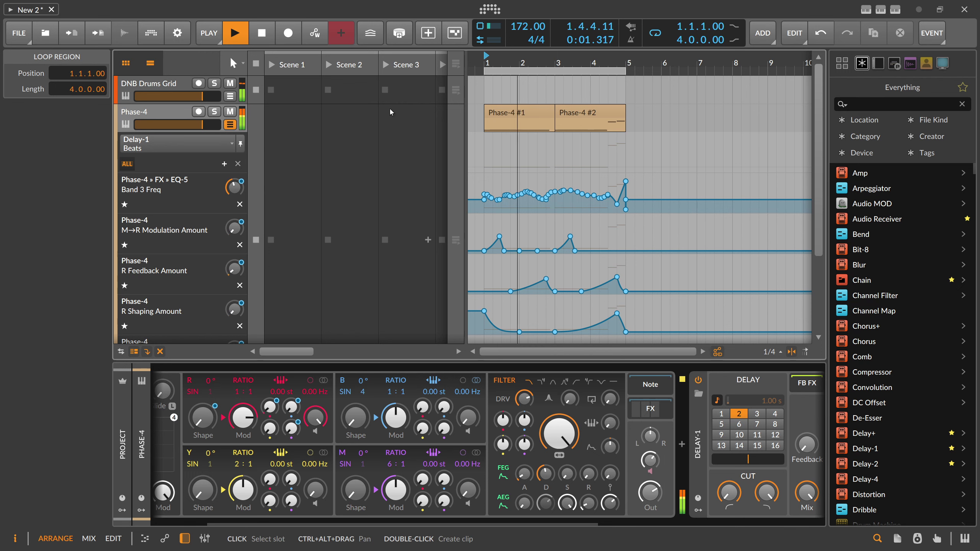
Step: Stop playback, collapse the Phase-4 automation lanes and add a new Polysynth instrument track below it
{"action": "key", "text": "space"}
{"action": "left_click", "coordinate": [230, 124]}
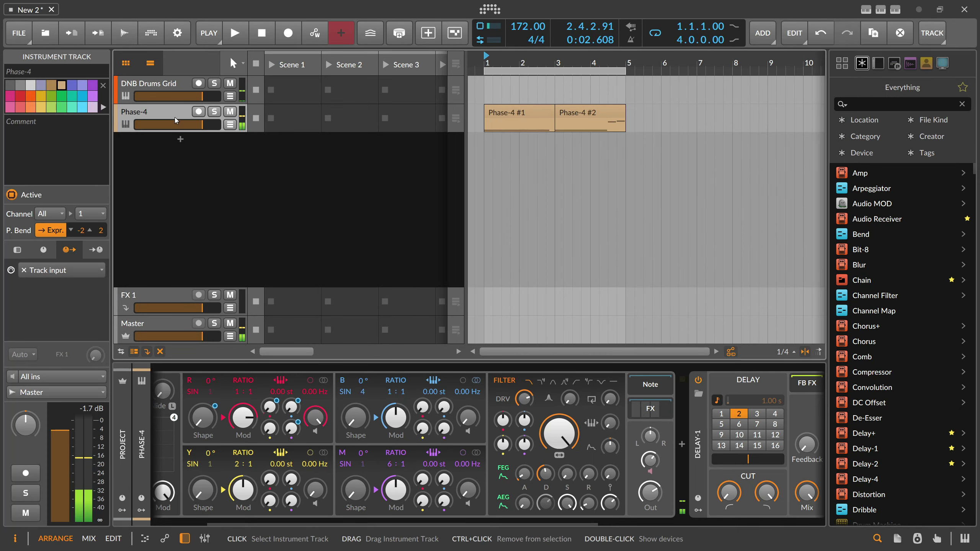
{"action": "left_click", "coordinate": [181, 141]}
{"action": "type", "text": "pol"}
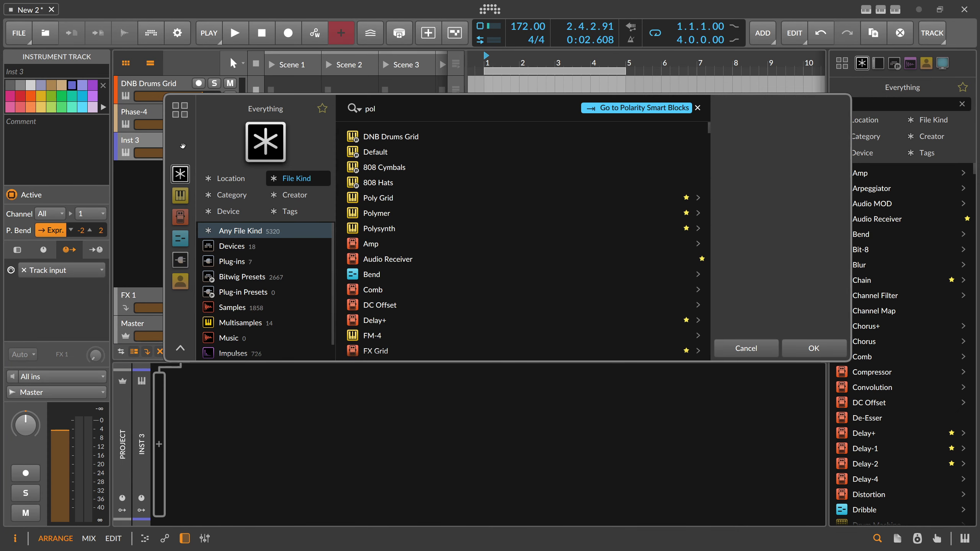
{"action": "type", "text": "ys"}
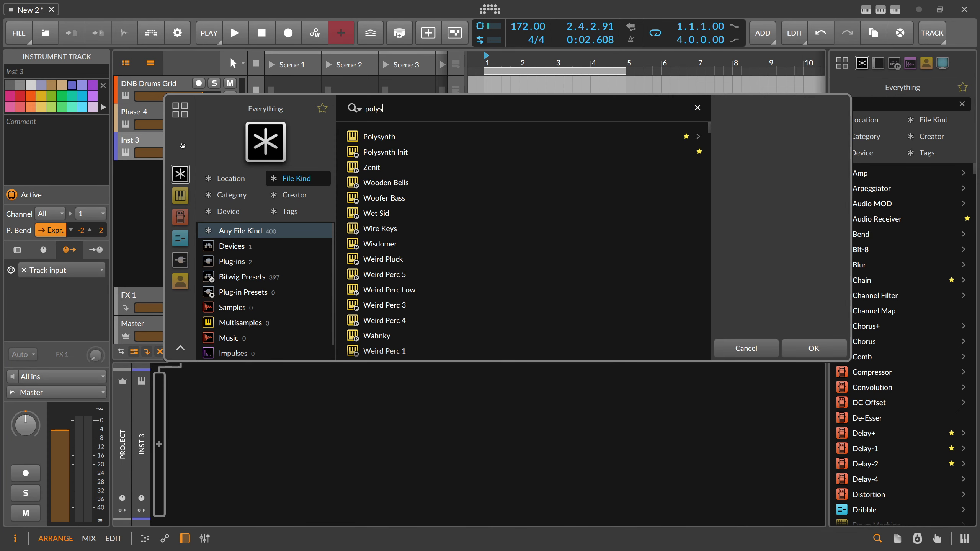
{"action": "key", "text": "Return"}
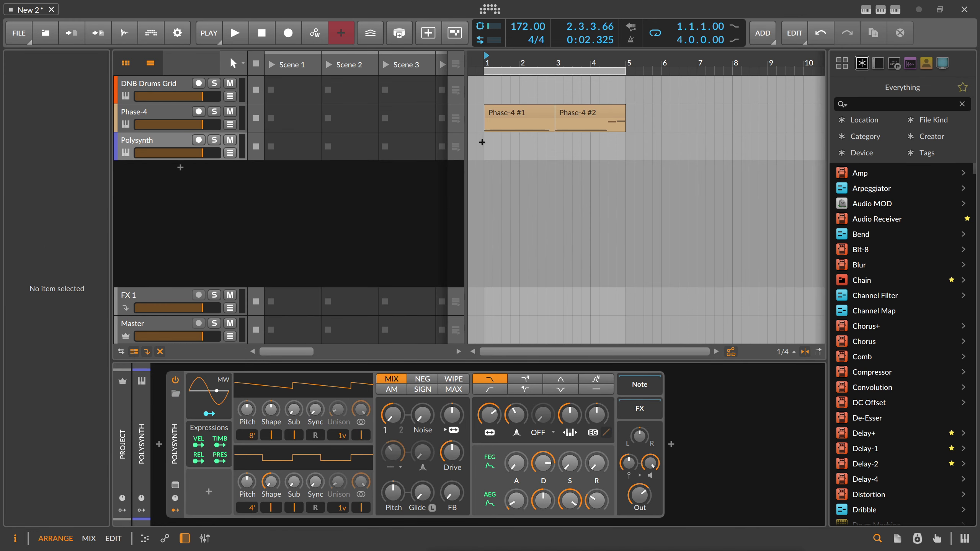
Step: Create a two-bar clip on the Polysynth track at bar 1 and draw a two-beat E4 note at 1.1.1.00
{"action": "double_click", "coordinate": [501, 147]}
{"action": "left_click_drag", "start_coordinate": [517, 139], "coordinate": [540, 141]}
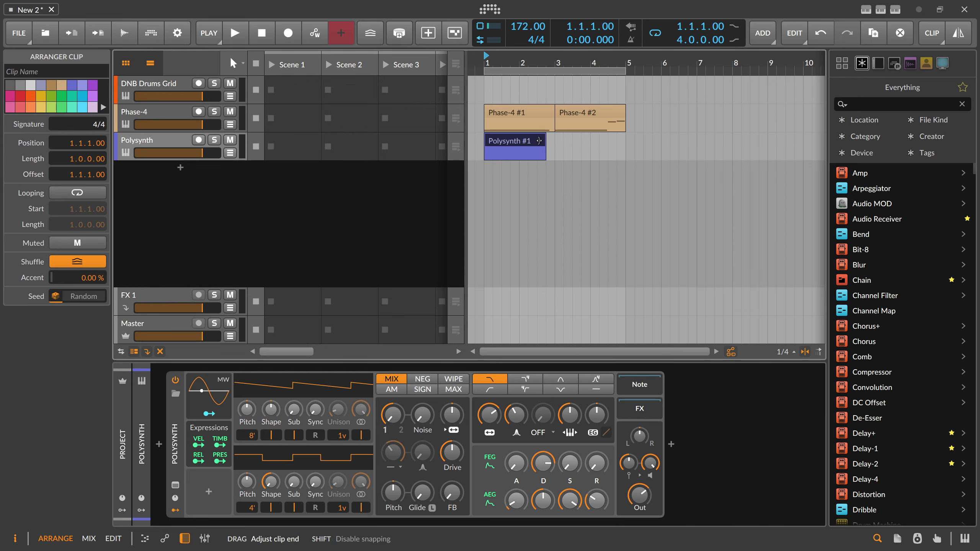
{"action": "double_click", "coordinate": [513, 145]}
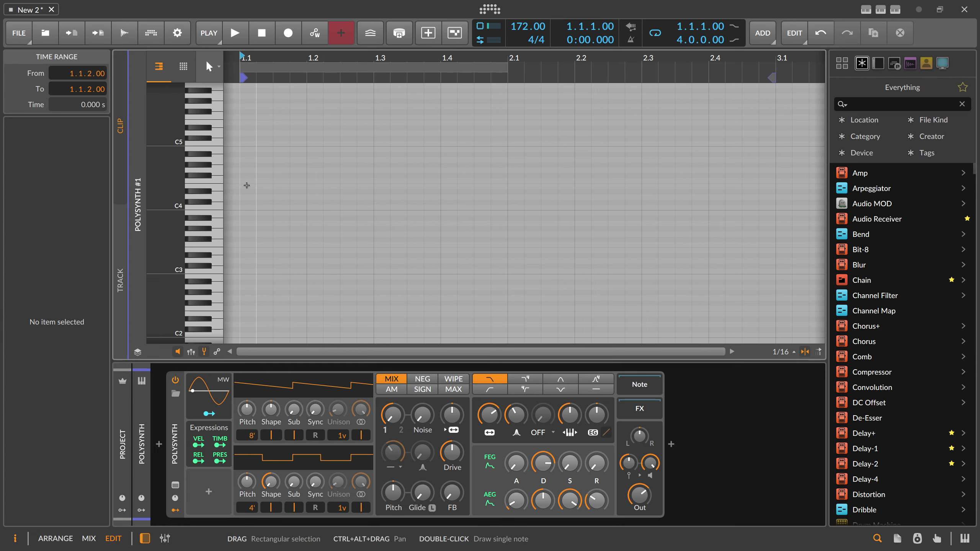
{"action": "double_click", "coordinate": [247, 187]}
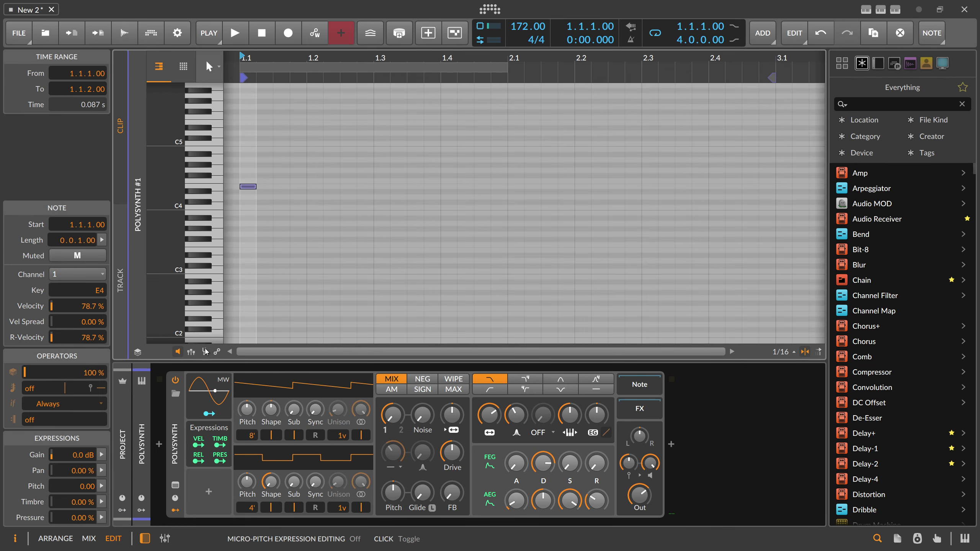
{"action": "left_click_drag", "start_coordinate": [260, 184], "coordinate": [374, 185]}
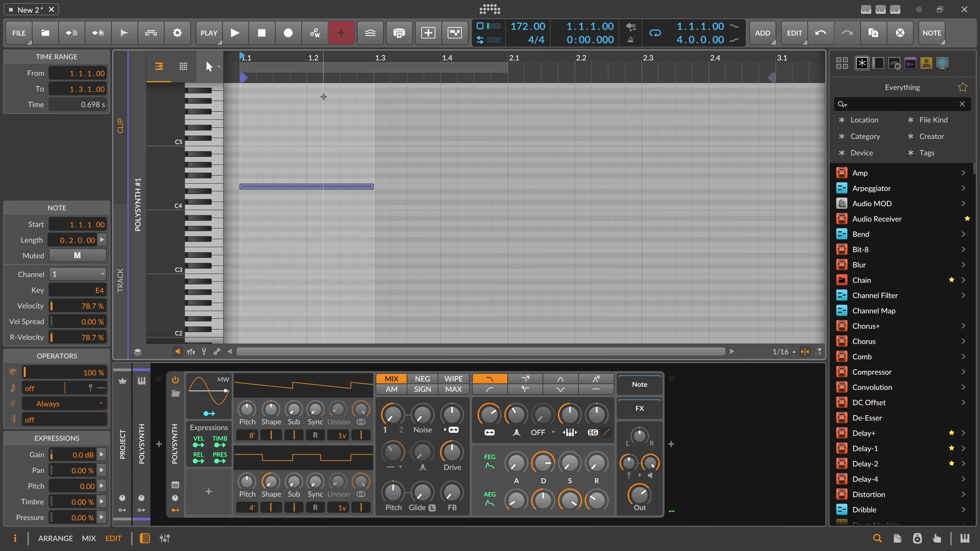
Step: Audition the Polysynth note, transpose it down to E3 and lengthen it to 1.0.0.00
{"action": "left_click_drag", "start_coordinate": [303, 59], "coordinate": [304, 85]}
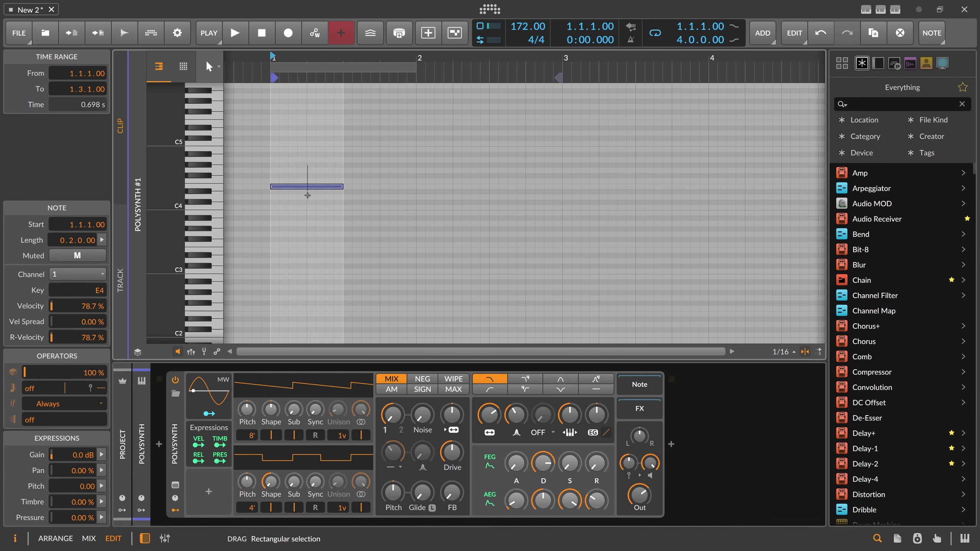
{"action": "key", "text": "space"}
{"action": "key", "text": "shift+Down"}
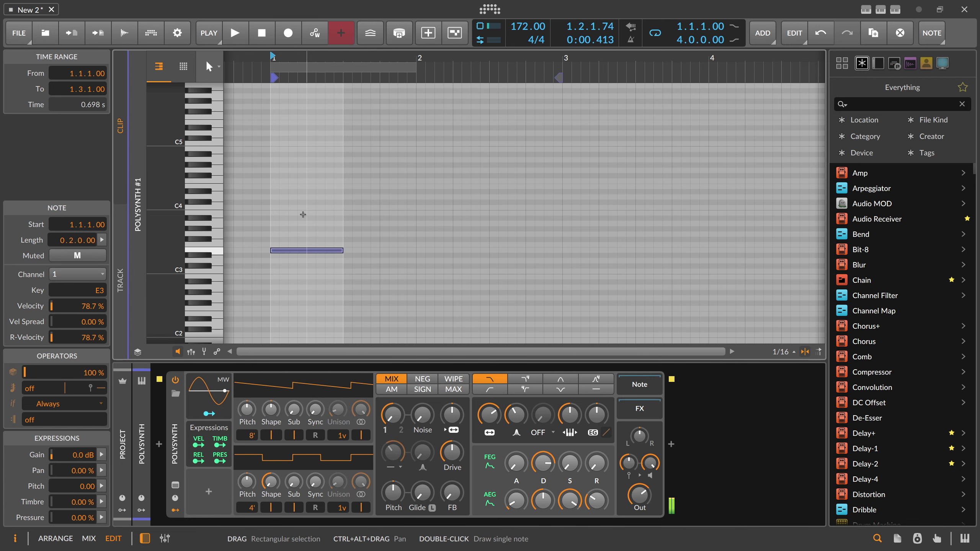
{"action": "key", "text": "shift+Down"}
{"action": "key", "text": "shift+Up"}
{"action": "key", "text": "shift+Down"}
{"action": "scroll", "coordinate": [332, 206], "scroll_direction": "down", "scroll_amount": 1}
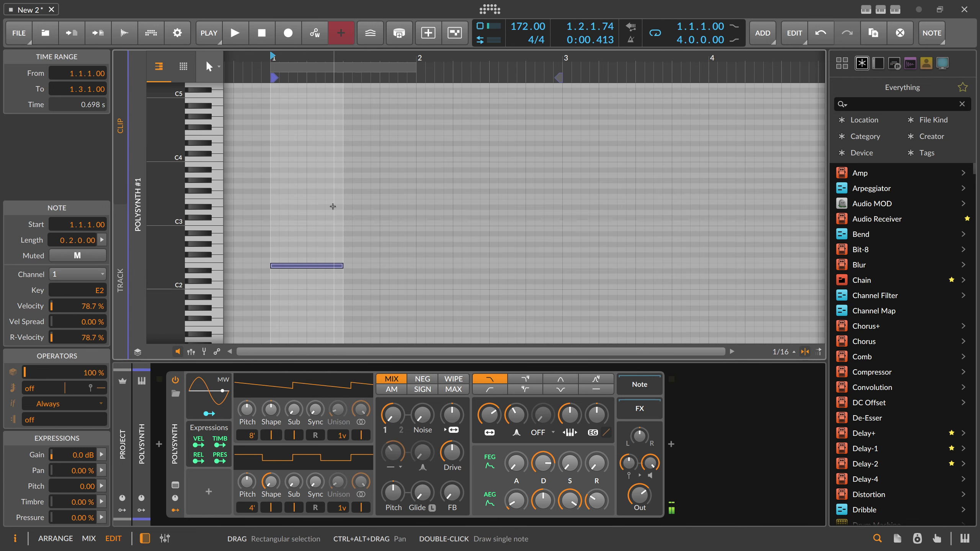
{"action": "key", "text": "shift+Up"}
{"action": "left_click_drag", "start_coordinate": [343, 202], "coordinate": [412, 204]}
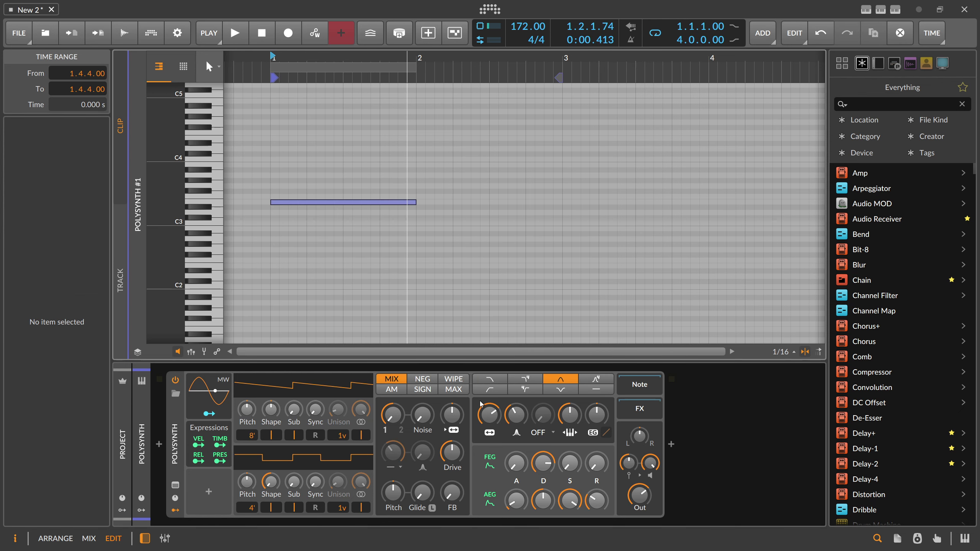
Step: Set the first oscillator to 16 unison voices with about 22 cents of spread, auditioning the sound
{"action": "key", "text": "space"}
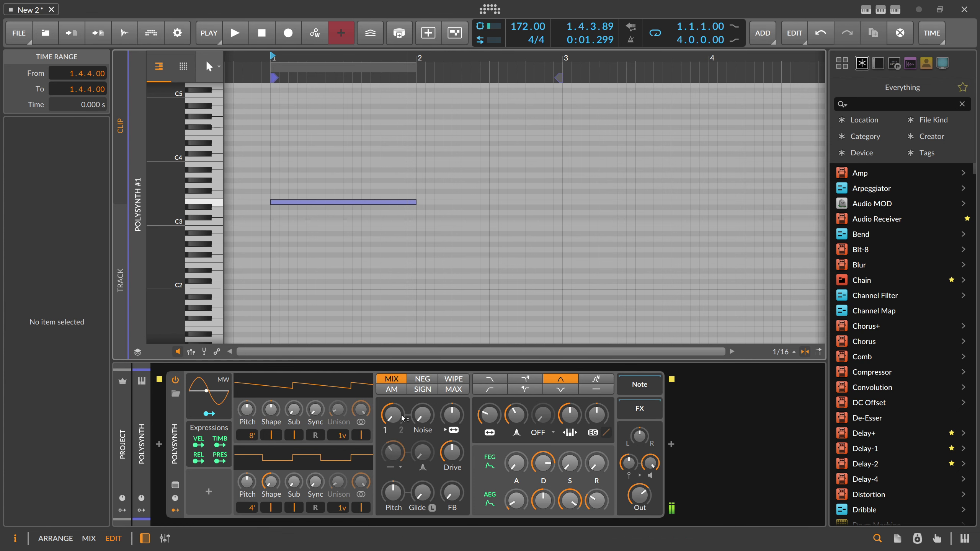
{"action": "left_click_drag", "start_coordinate": [339, 436], "coordinate": [339, 430]}
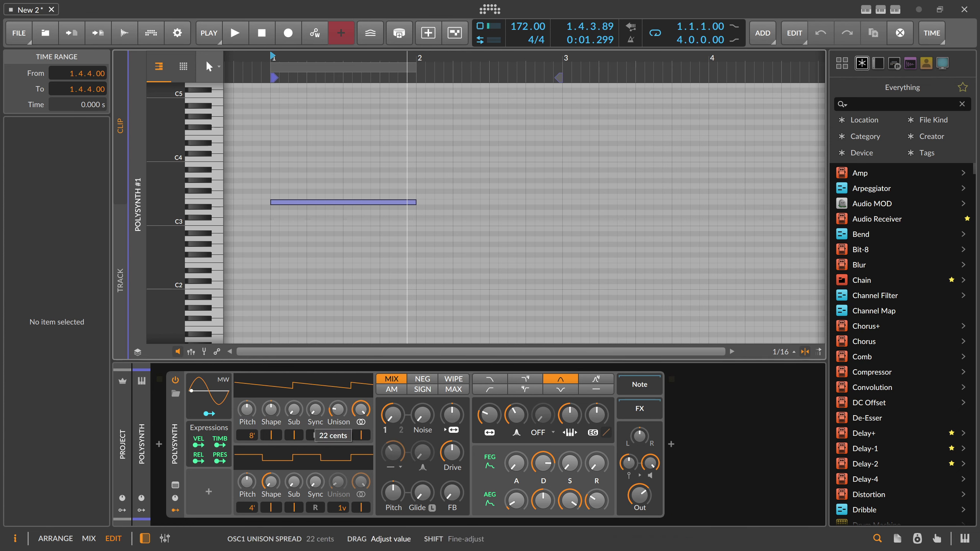
{"action": "key", "text": "space"}
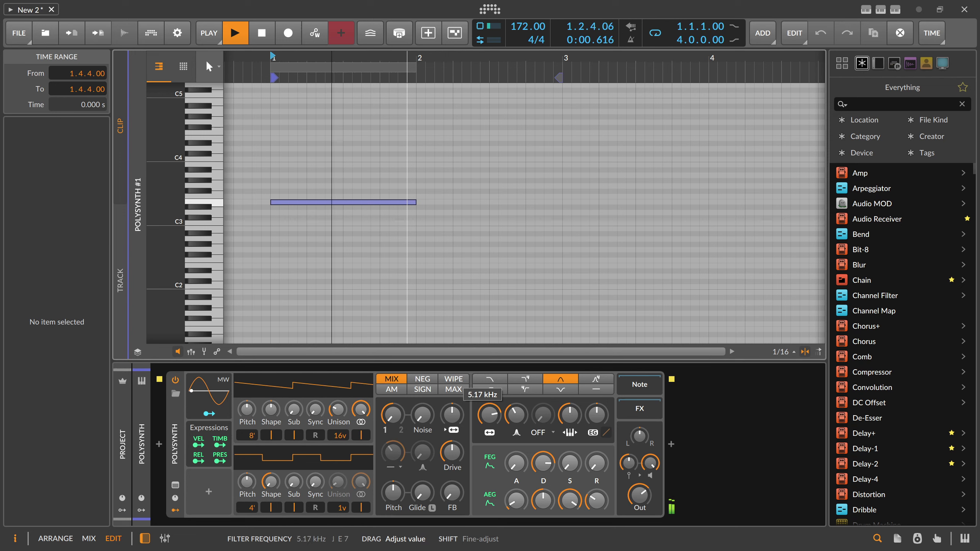
{"action": "key", "text": "space"}
{"action": "left_click_drag", "start_coordinate": [339, 410], "coordinate": [340, 407]}
Step: Sweep the band-pass filter frequency during playback and leave it low
{"action": "key", "text": "space"}
{"action": "left_click_drag", "start_coordinate": [490, 416], "coordinate": [489, 412]}
{"action": "key", "text": "space"}
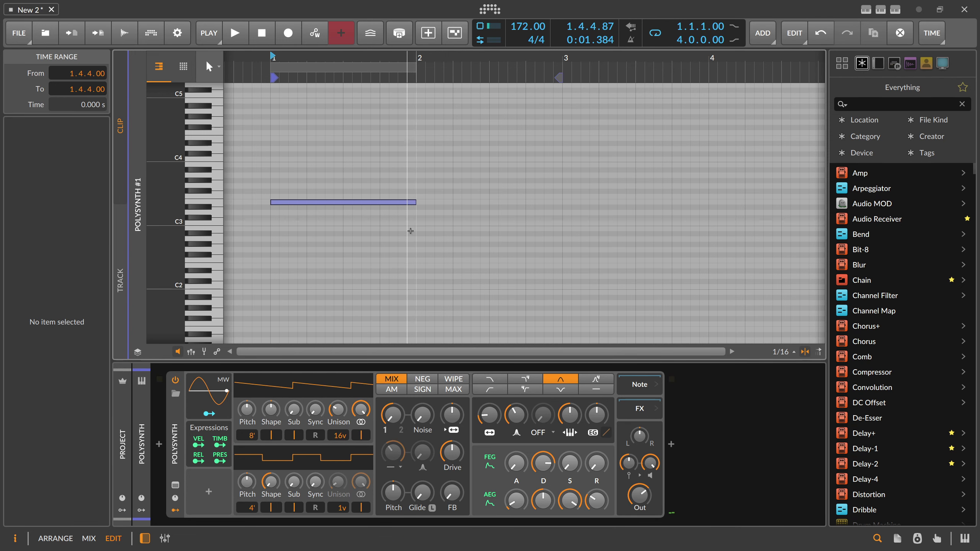
Step: Show the Polysynth Filt Freq automation in the arranger and draw a rise from 1.1.1.00 to 488 Hz at 2.1.1.00
{"action": "key", "text": "alt+1"}
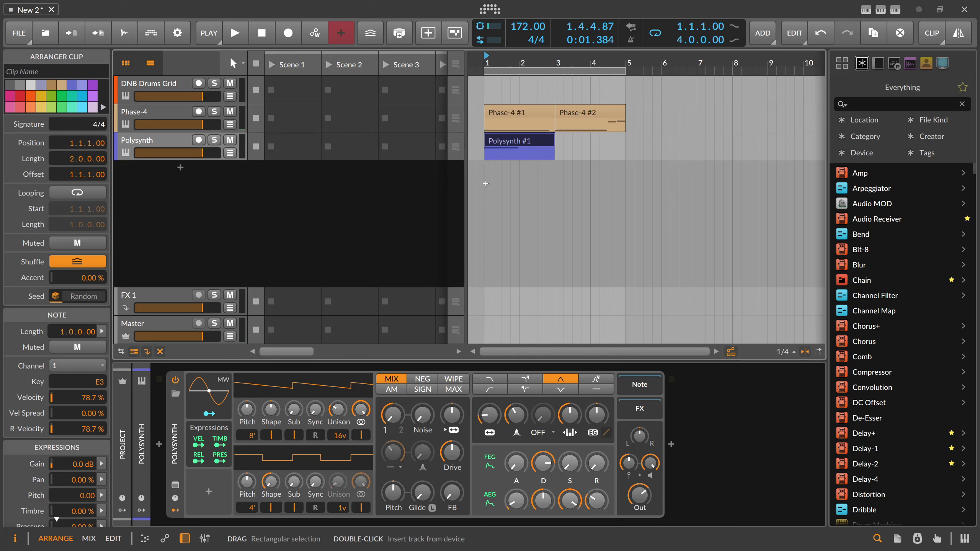
{"action": "left_click", "coordinate": [230, 153]}
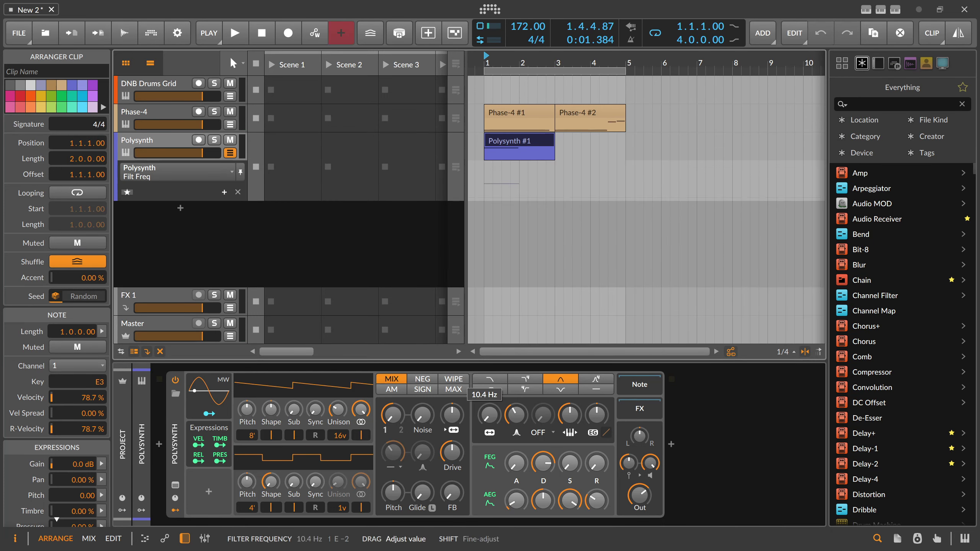
{"action": "left_click", "coordinate": [484, 197]}
{"action": "left_click_drag", "start_coordinate": [493, 198], "coordinate": [528, 181]}
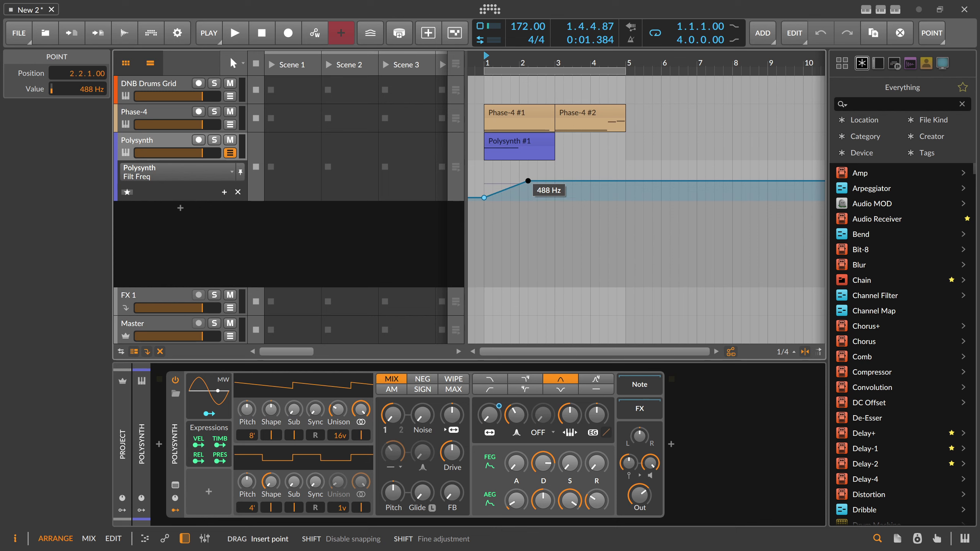
{"action": "key", "text": "space"}
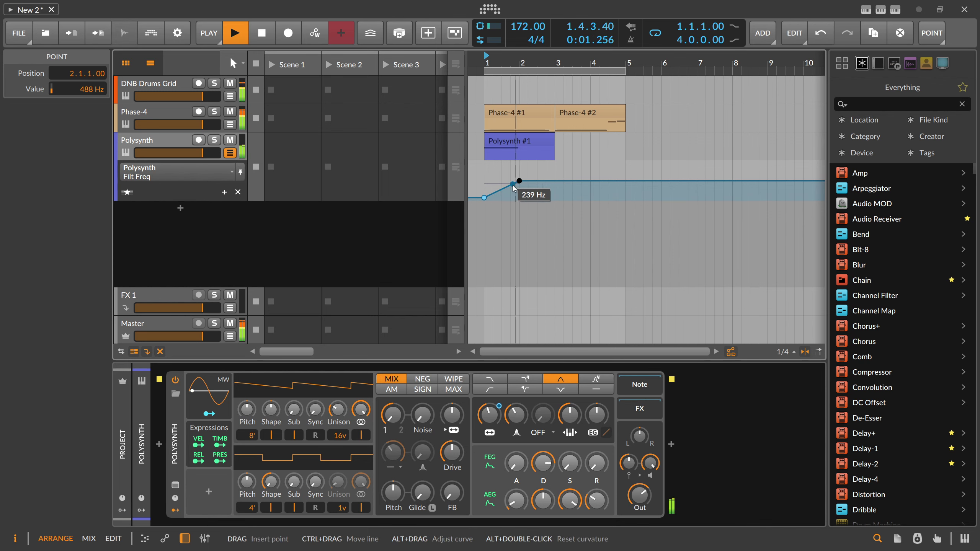
Step: Reshape the Filt Freq automation into a peak at 1.3.1.00 with a curved fall to 10.3 Hz at 2.1.1.00, and audition it
{"action": "key", "text": "space"}
{"action": "mouse_move", "coordinate": [520, 181]}
{"action": "left_mouse_down"}
{"action": "mouse_move", "coordinate": [511, 167]}
{"action": "mouse_move", "coordinate": [508, 198]}
{"action": "mouse_move", "coordinate": [520, 198]}
{"action": "mouse_move", "coordinate": [512, 194]}
{"action": "left_mouse_up"}
{"action": "key", "text": "space"}
{"action": "key", "text": "space"}
{"action": "key", "text": "space"}
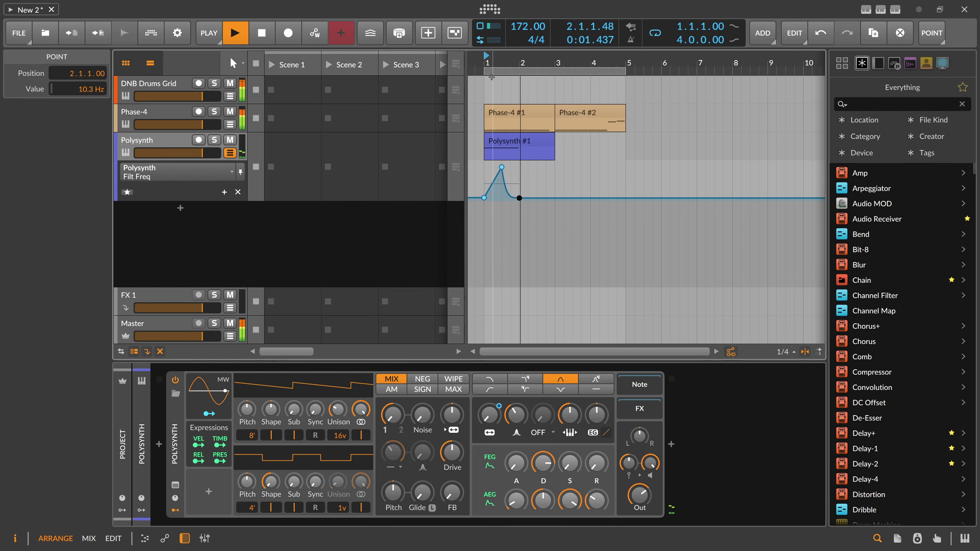
{"action": "key", "text": "space"}
Step: Solo the Polysynth track and raise the Filt Freq peak at 1.3.1.00 to 29.3 kHz while listening
{"action": "left_click_drag", "start_coordinate": [507, 61], "coordinate": [507, 93]}
{"action": "key", "text": "space"}
{"action": "left_click", "coordinate": [214, 141]}
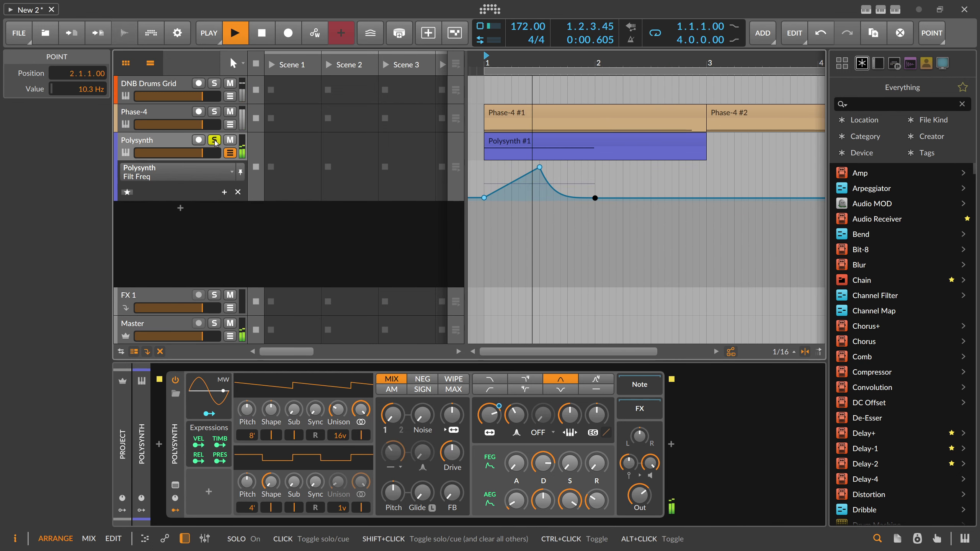
{"action": "left_click_drag", "start_coordinate": [540, 167], "coordinate": [540, 163]}
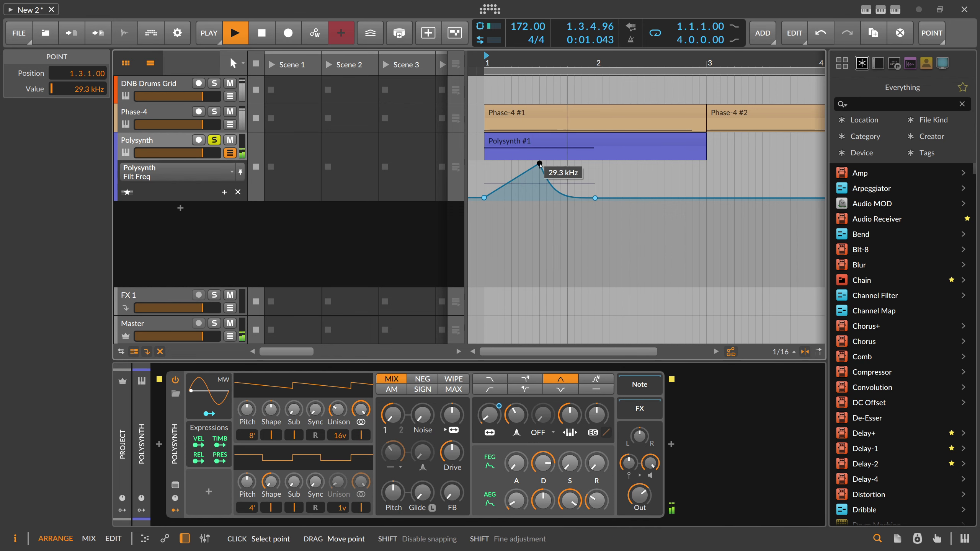
{"action": "key", "text": "space"}
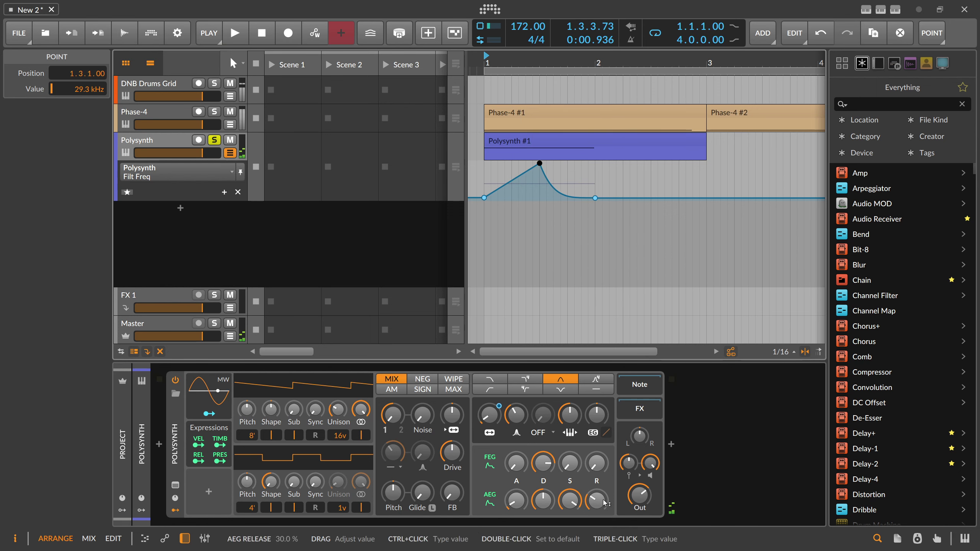
Step: Search the audio effects for "super" and insert the SuperMassive Custom Triangulum preset after the Polysynth
{"action": "left_click", "coordinate": [639, 498]}
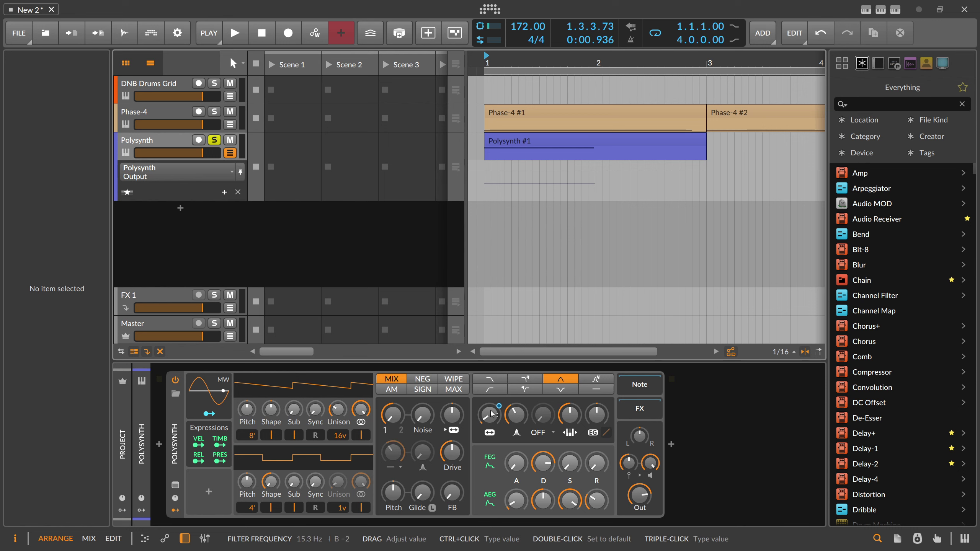
{"action": "left_click", "coordinate": [672, 445]}
{"action": "type", "text": "super"}
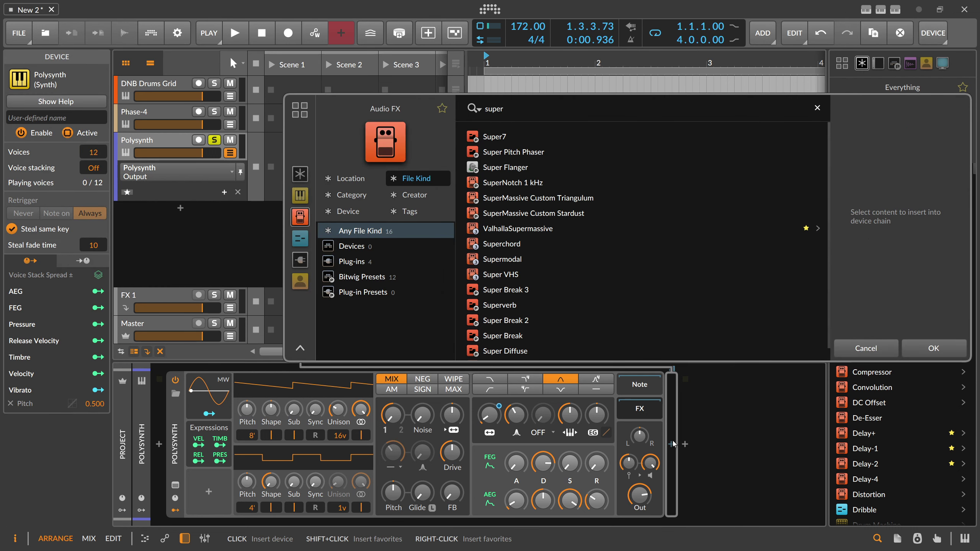
{"action": "key", "text": "Down"}
{"action": "key", "text": "Down"}
{"action": "key", "text": "Down"}
{"action": "key", "text": "Down"}
{"action": "key", "text": "Down"}
{"action": "key", "text": "Return"}
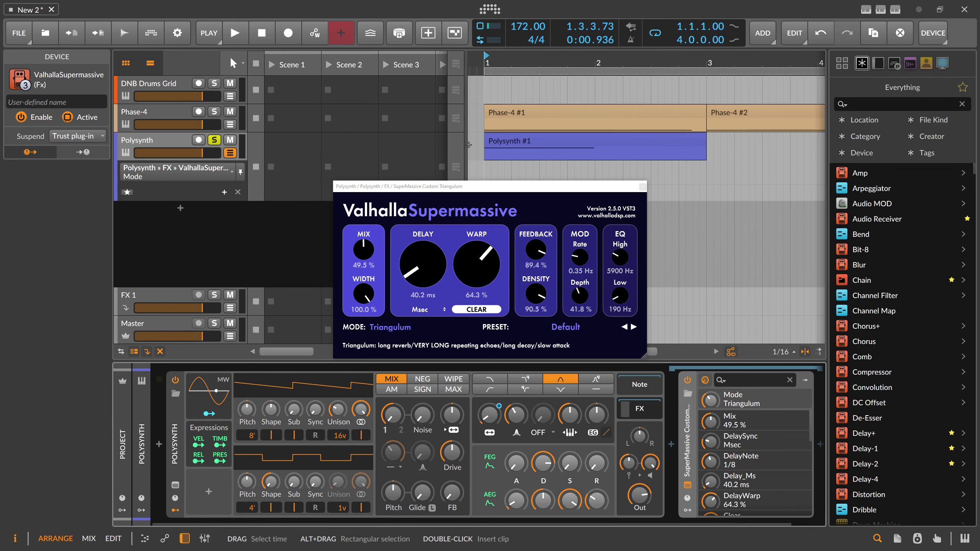
Step: Position the ValhallaSupermassive window over the arranger and set its Delay to 0.0 ms during playback
{"action": "scroll", "coordinate": [621, 511], "scroll_direction": "right", "scroll_amount": 2}
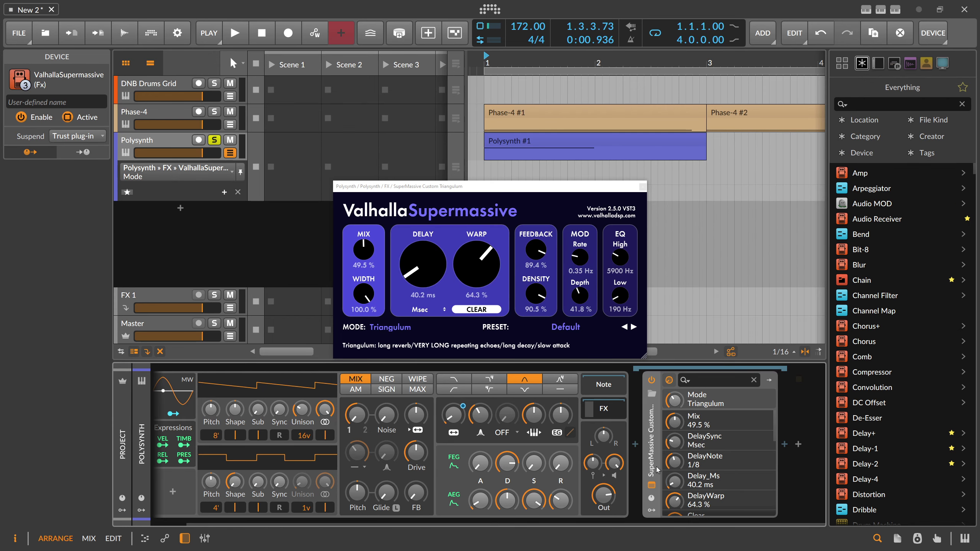
{"action": "left_click_drag", "start_coordinate": [396, 195], "coordinate": [381, 170]}
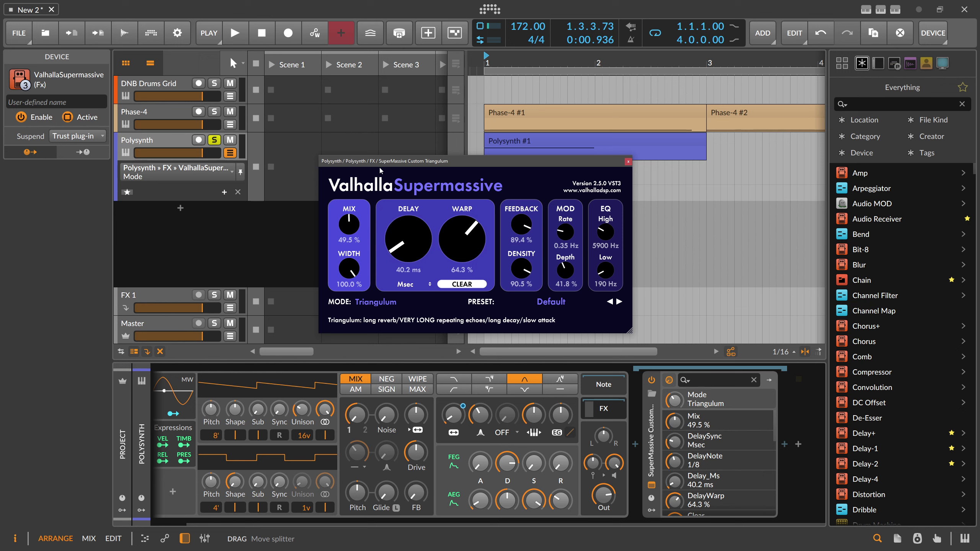
{"action": "left_click_drag", "start_coordinate": [507, 58], "coordinate": [509, 116]}
{"action": "left_click_drag", "start_coordinate": [503, 162], "coordinate": [510, 160]}
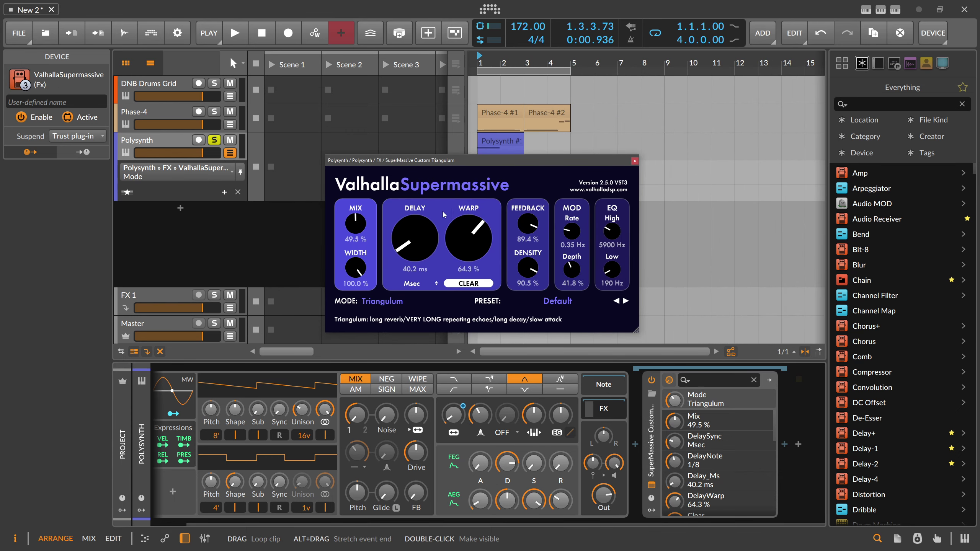
{"action": "key", "text": "space"}
{"action": "left_click_drag", "start_coordinate": [401, 237], "coordinate": [432, 263]}
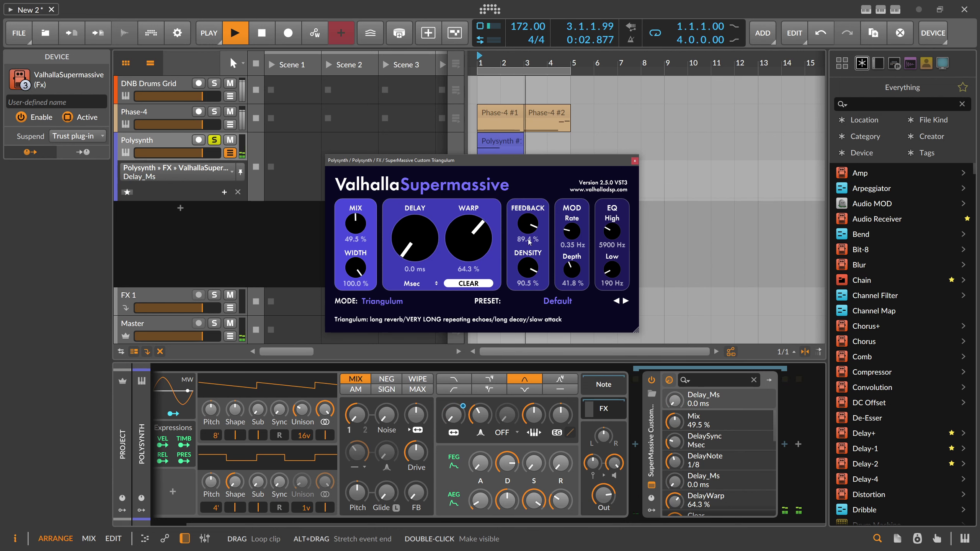
{"action": "key", "text": "space"}
Step: Set the ValhallaSupermassive Warp to 85.5 % and Feedback to 94.2 %, auditioning the result
{"action": "left_click_drag", "start_coordinate": [478, 243], "coordinate": [481, 227]}
{"action": "left_click_drag", "start_coordinate": [528, 227], "coordinate": [540, 198]}
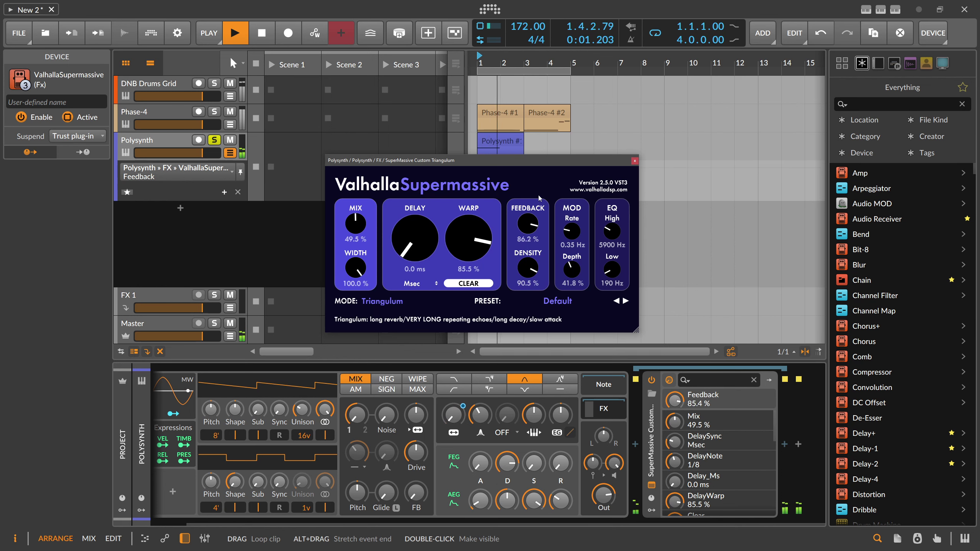
{"action": "key", "text": "space"}
{"action": "key", "text": "space"}
Step: Try a ValhallaSupermassive Delay of 9.6 ms during playback
{"action": "left_click_drag", "start_coordinate": [430, 240], "coordinate": [429, 238]}
{"action": "key", "text": "space"}
{"action": "key", "text": "space"}
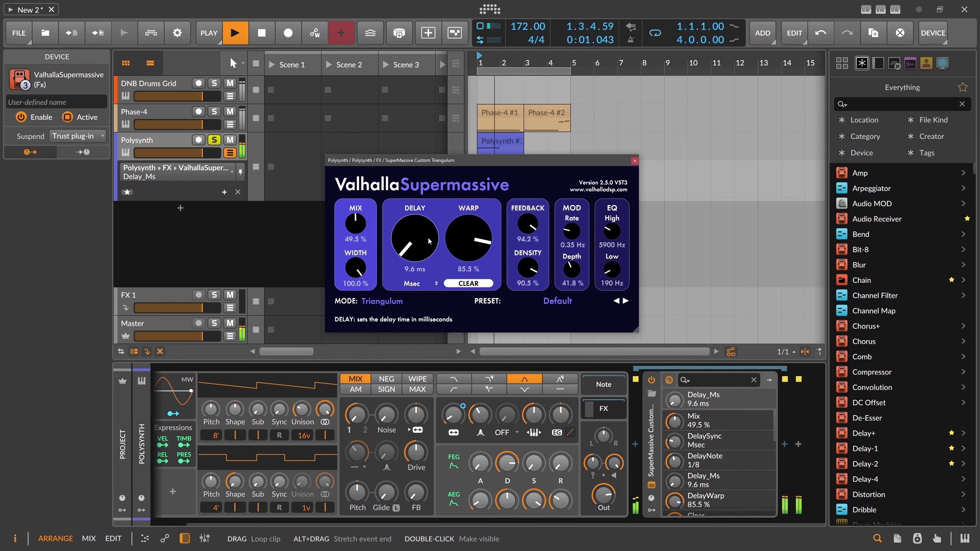
Step: Audition the reverb tail and set the ValhallaSupermassive Delay back to 0.0 ms
{"action": "left_click", "coordinate": [362, 228]}
{"action": "key", "text": "space"}
{"action": "key", "text": "space"}
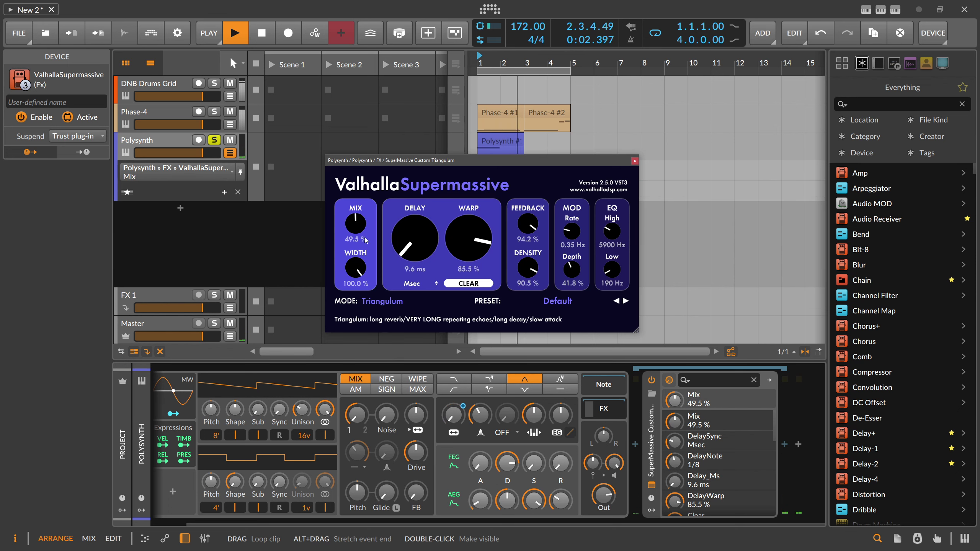
{"action": "left_click_drag", "start_coordinate": [424, 239], "coordinate": [424, 247]}
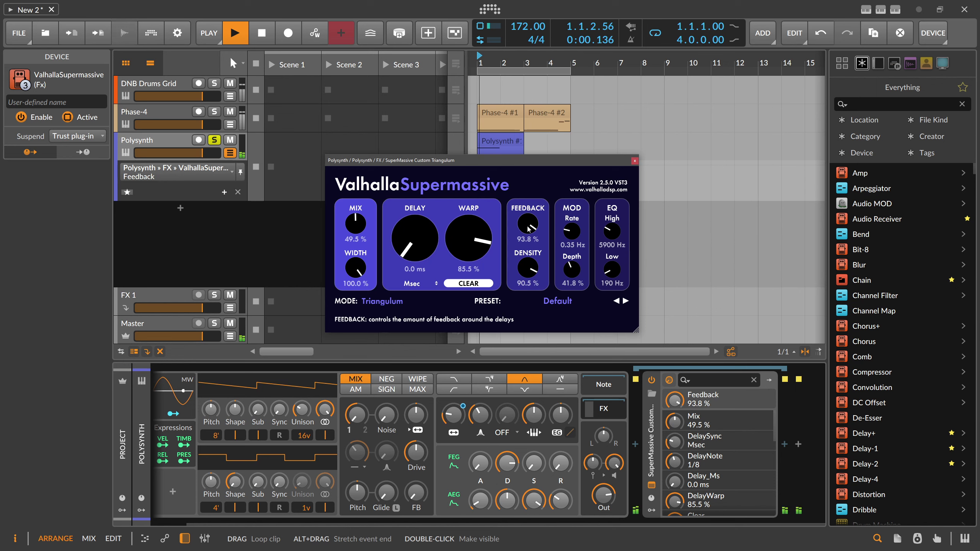
Step: Set the ValhallaSupermassive Mix to 0.0 % and audition the Polysynth with it
{"action": "left_click_drag", "start_coordinate": [359, 229], "coordinate": [360, 276]}
{"action": "key", "text": "space"}
{"action": "key", "text": "space"}
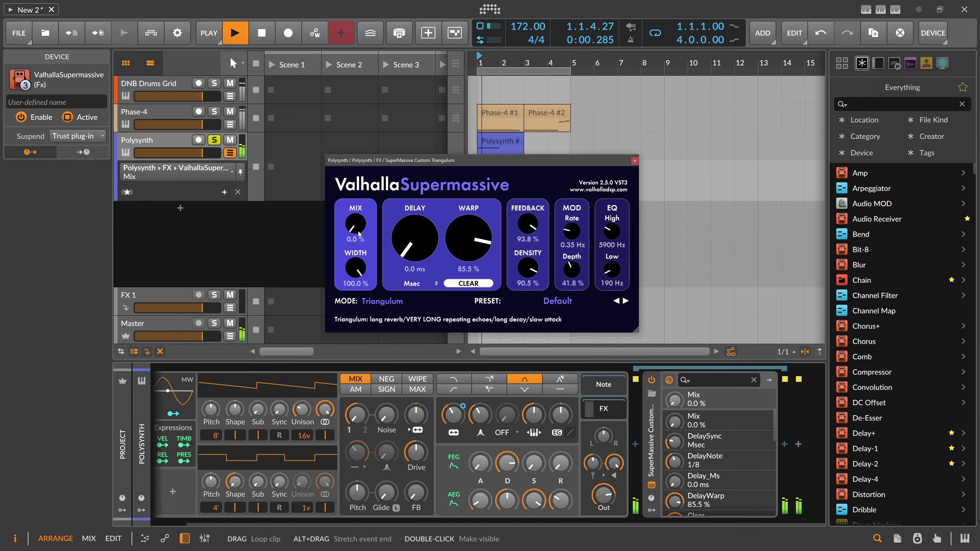
{"action": "key", "text": "space"}
Step: Automate the ValhallaSupermassive Mix to rise from 0 % at bar 1 to 93.6 % at bar 2, and audition it
{"action": "left_click_drag", "start_coordinate": [430, 162], "coordinate": [440, 218]}
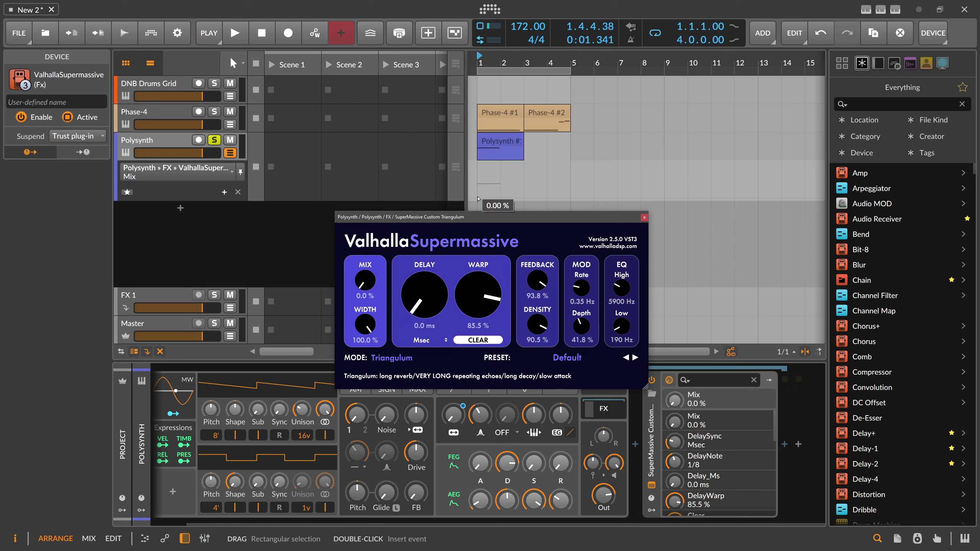
{"action": "left_click_drag", "start_coordinate": [500, 197], "coordinate": [501, 166]}
{"action": "key", "text": "space"}
{"action": "key", "text": "space"}
{"action": "key", "text": "space"}
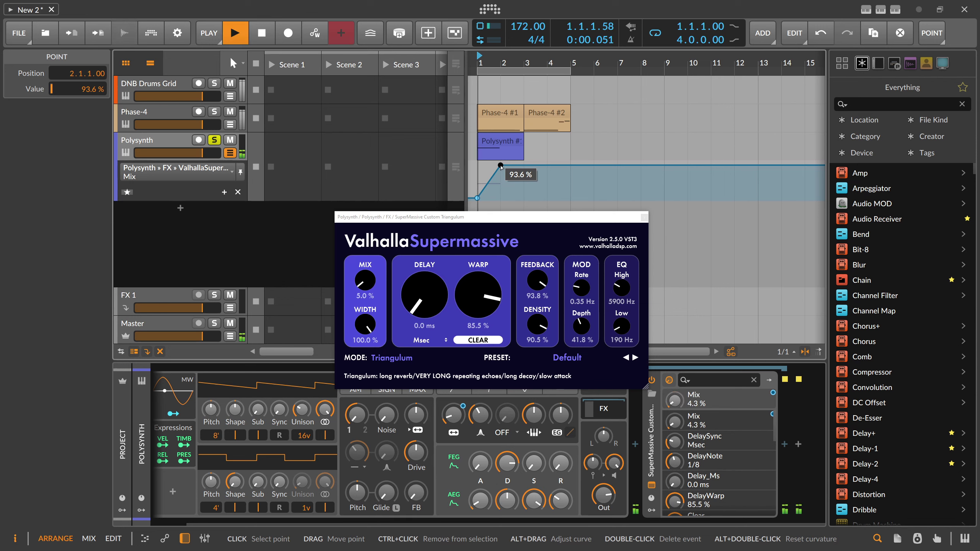
{"action": "key", "text": "space"}
Step: Automate the ValhallaSupermassive delay time to curve up from bar 2 to 72.7 % at bar 3, and audition it
{"action": "left_click", "coordinate": [425, 295]}
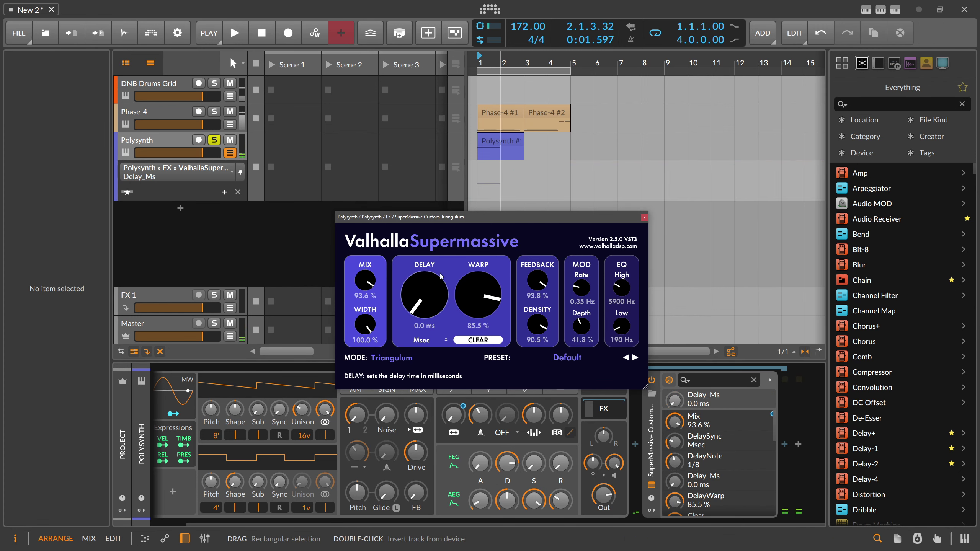
{"action": "double_click", "coordinate": [502, 199]}
{"action": "left_click_drag", "start_coordinate": [506, 198], "coordinate": [524, 174]}
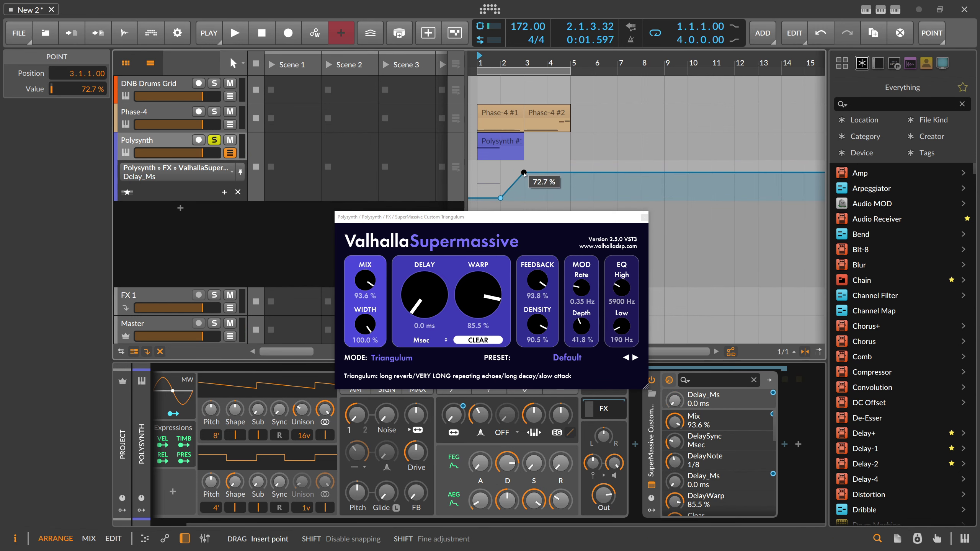
{"action": "key", "text": "space"}
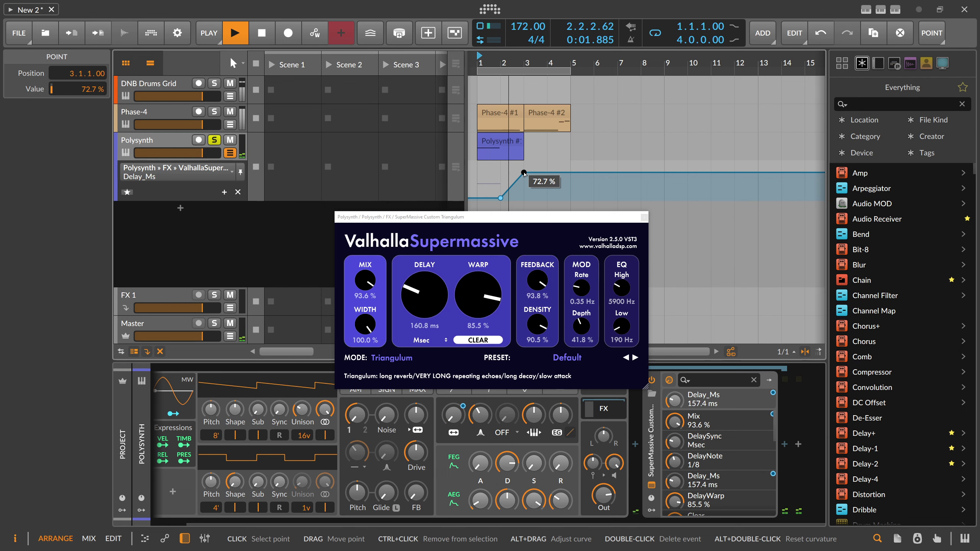
{"action": "key", "text": "space"}
{"action": "key", "text": "space"}
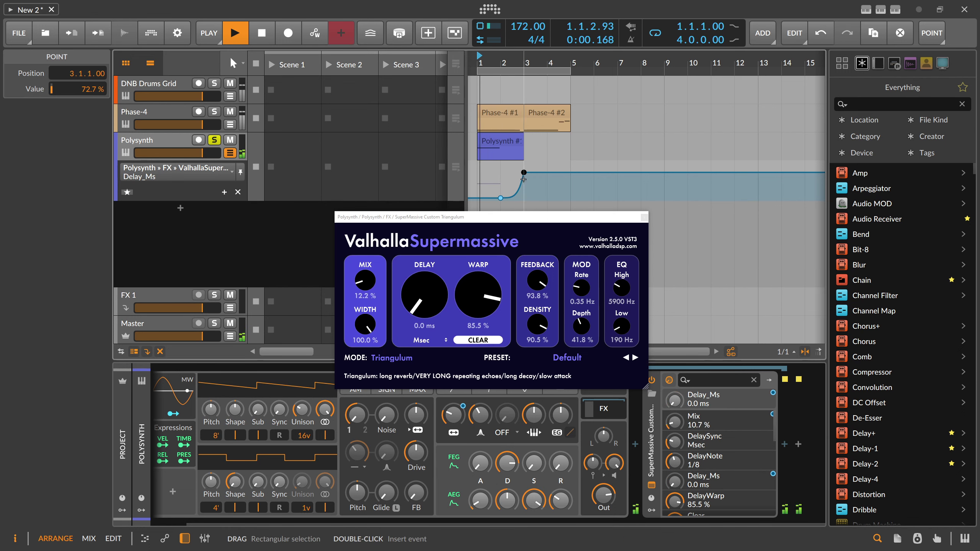
{"action": "key", "text": "space"}
Step: Clear the ValhallaSupermassive delay buffers and replay the Polysynth from bar 1 to check the automated reverb
{"action": "left_click", "coordinate": [479, 341]}
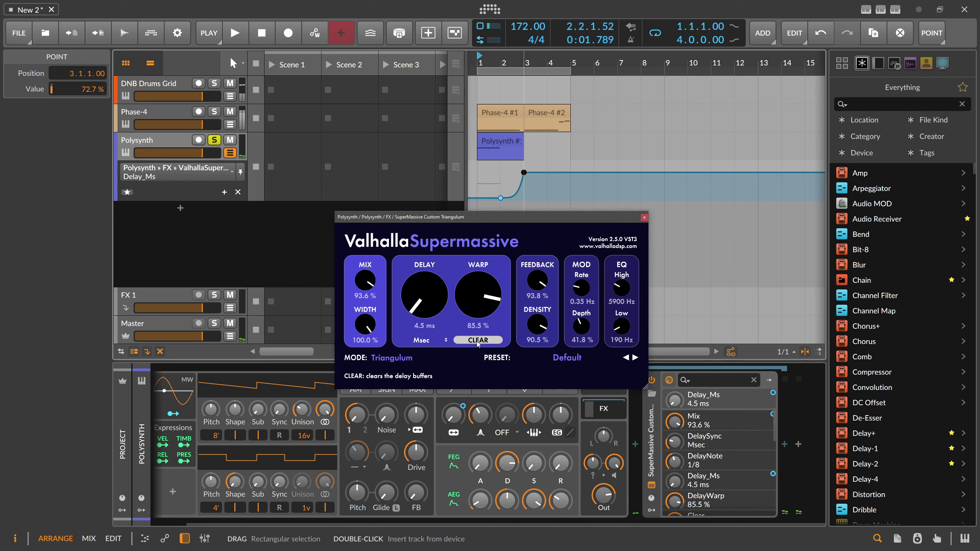
{"action": "key", "text": "space"}
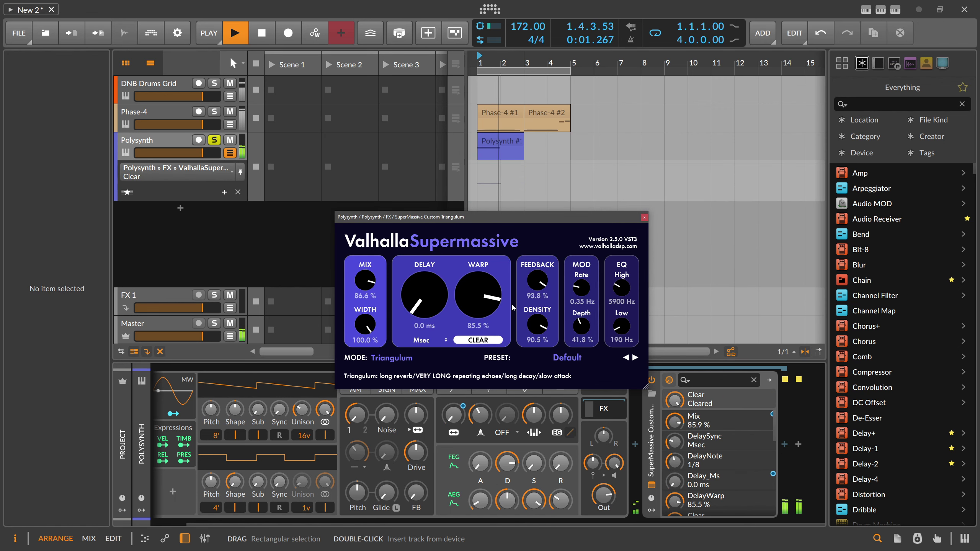
{"action": "key", "text": "space"}
{"action": "key", "text": "space"}
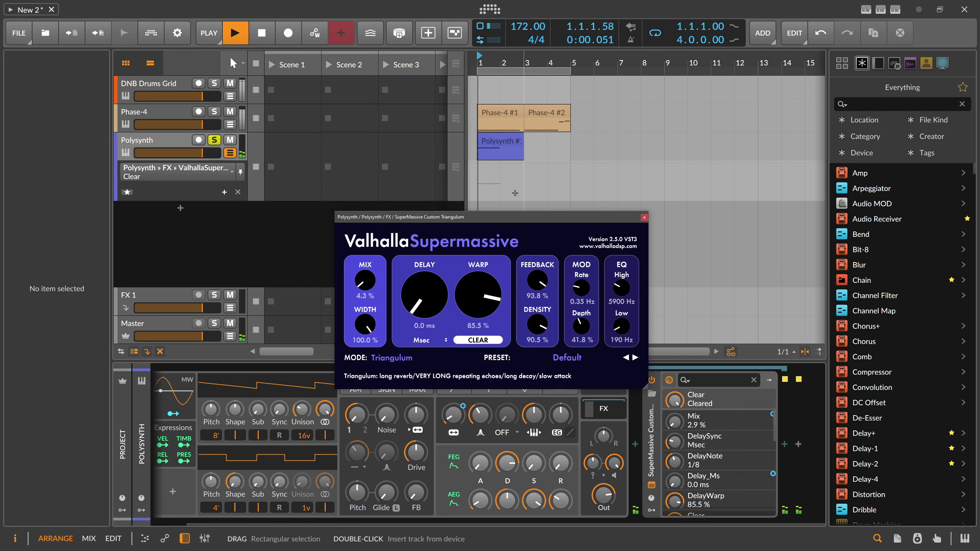
{"action": "key", "text": "space"}
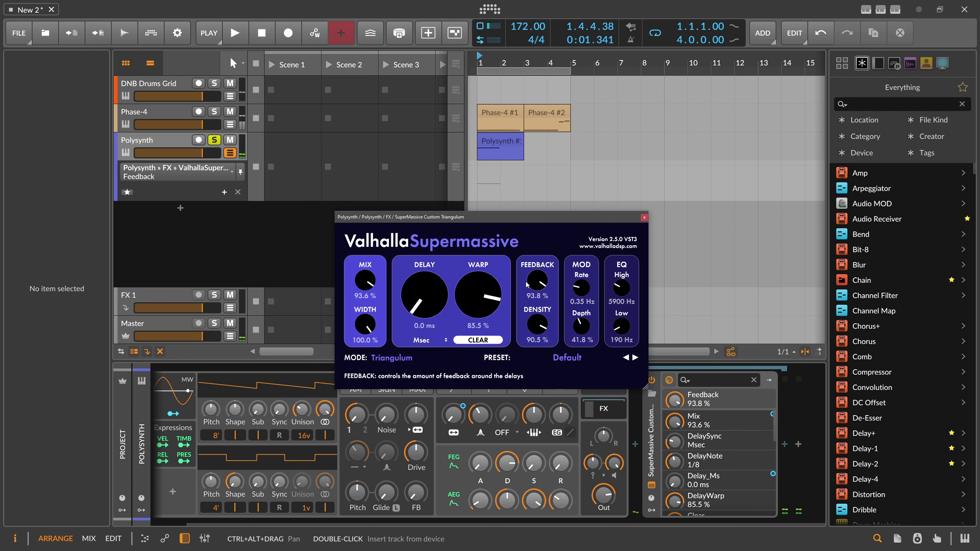
Step: Lower the delay time automation point at bar 3 to 25.5 %, audition the sweep and clear the delay buffers
{"action": "left_click", "coordinate": [433, 293]}
{"action": "left_click_drag", "start_coordinate": [524, 173], "coordinate": [524, 189]}
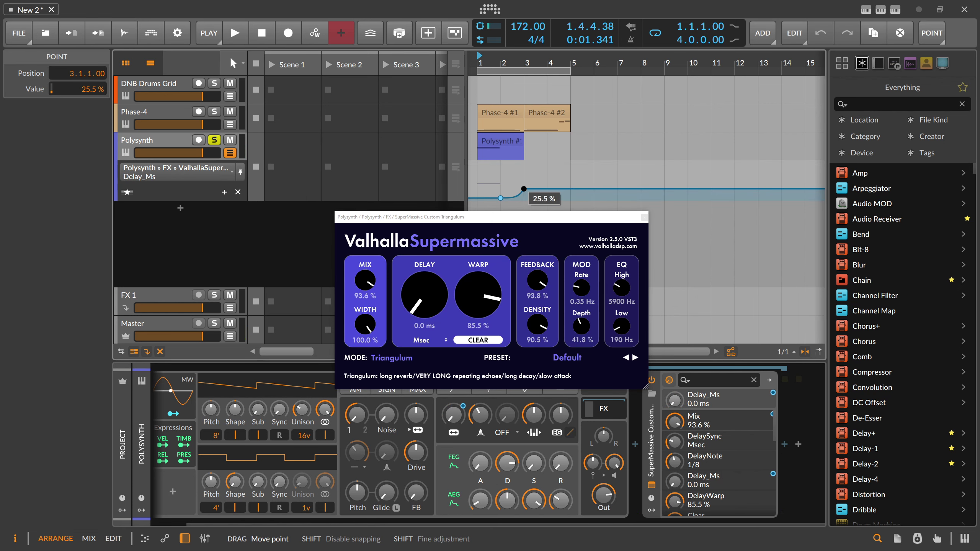
{"action": "key", "text": "space"}
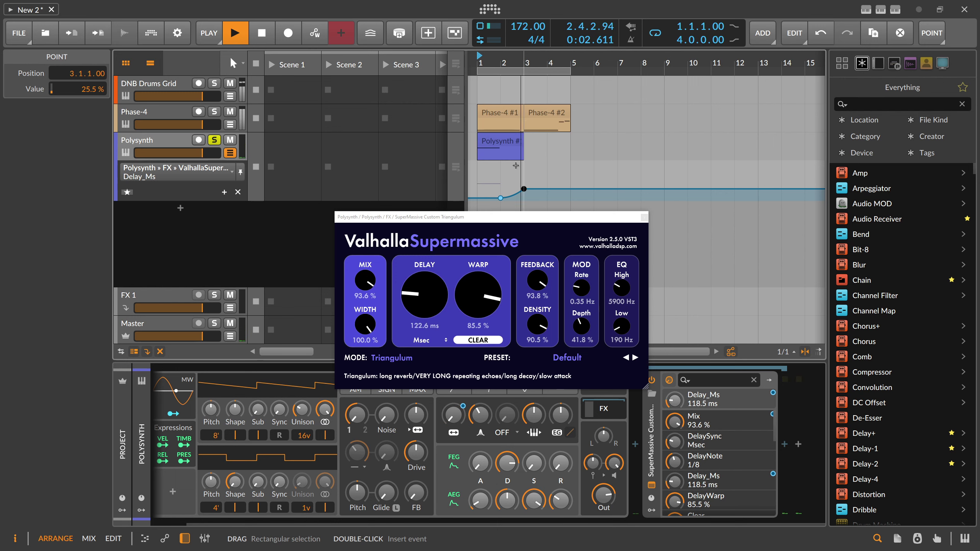
{"action": "key", "text": "space"}
{"action": "key", "text": "space"}
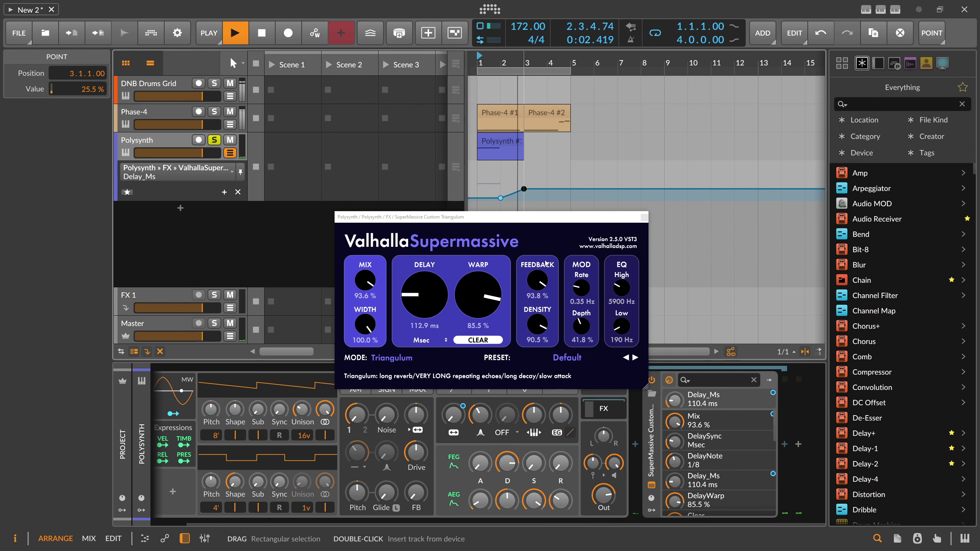
{"action": "key", "text": "space"}
{"action": "left_click", "coordinate": [478, 340]}
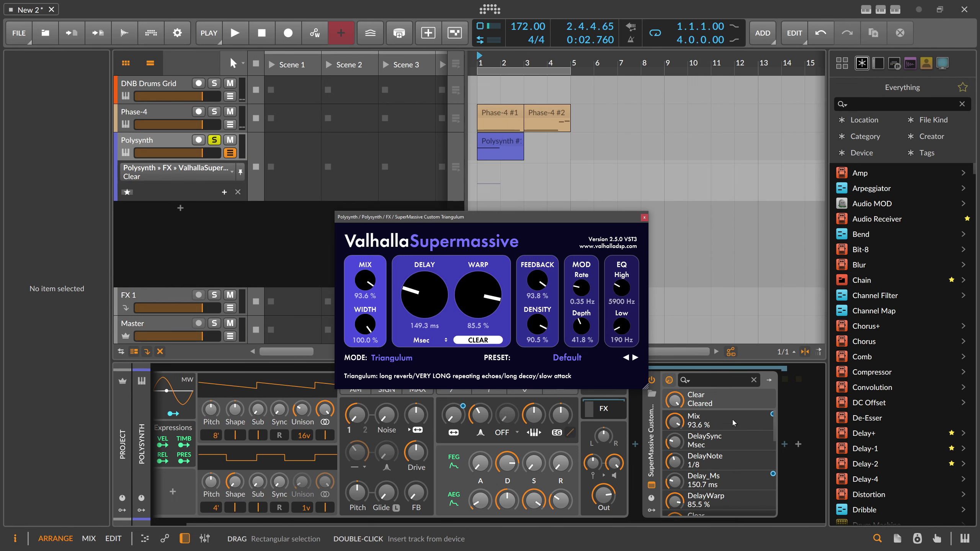
Step: Add a Peak Limiter after ValhallaSupermassive and raise its input gain, auditioning the result
{"action": "left_click", "coordinate": [784, 445]}
{"action": "type", "text": "peak"}
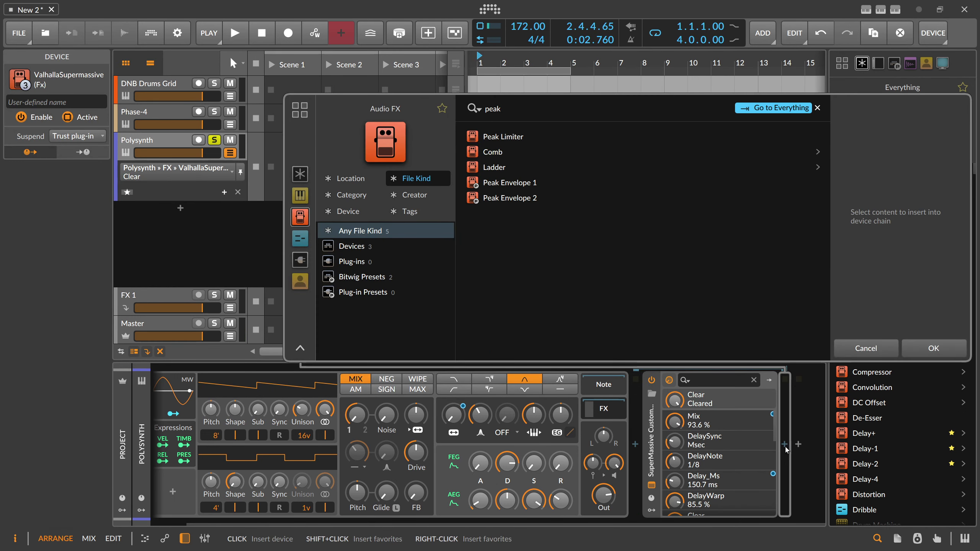
{"action": "key", "text": "Return"}
{"action": "key", "text": "space"}
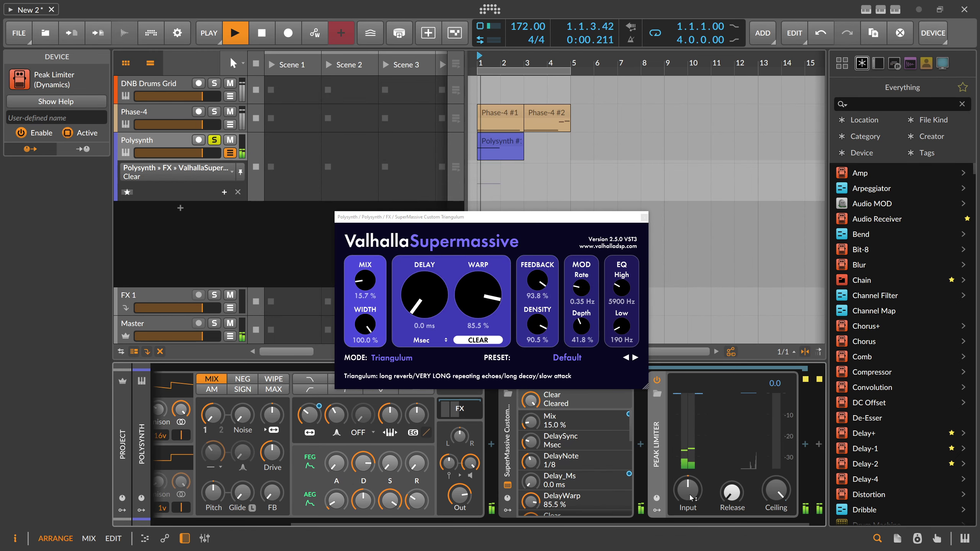
{"action": "left_click", "coordinate": [689, 488]}
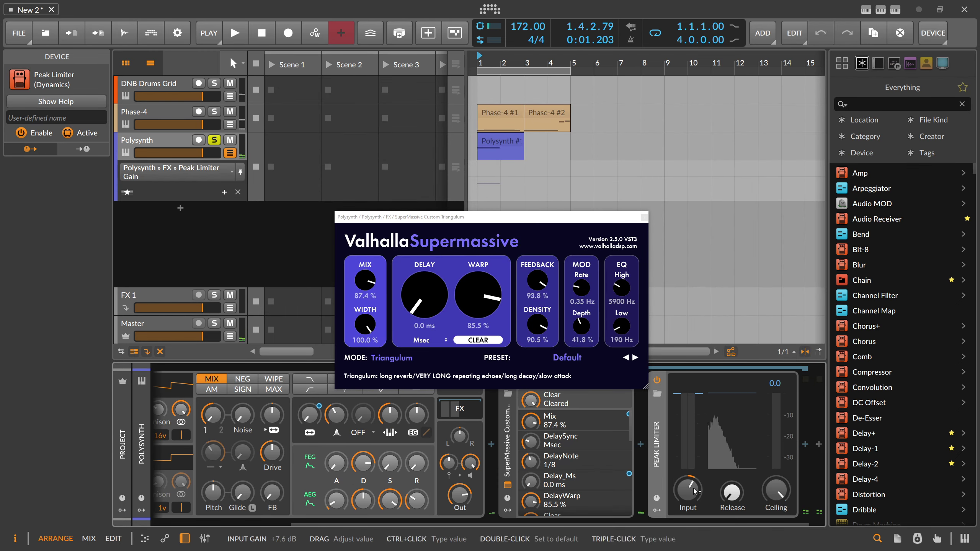
{"action": "left_click_drag", "start_coordinate": [688, 489], "coordinate": [692, 486]}
{"action": "key", "text": "space"}
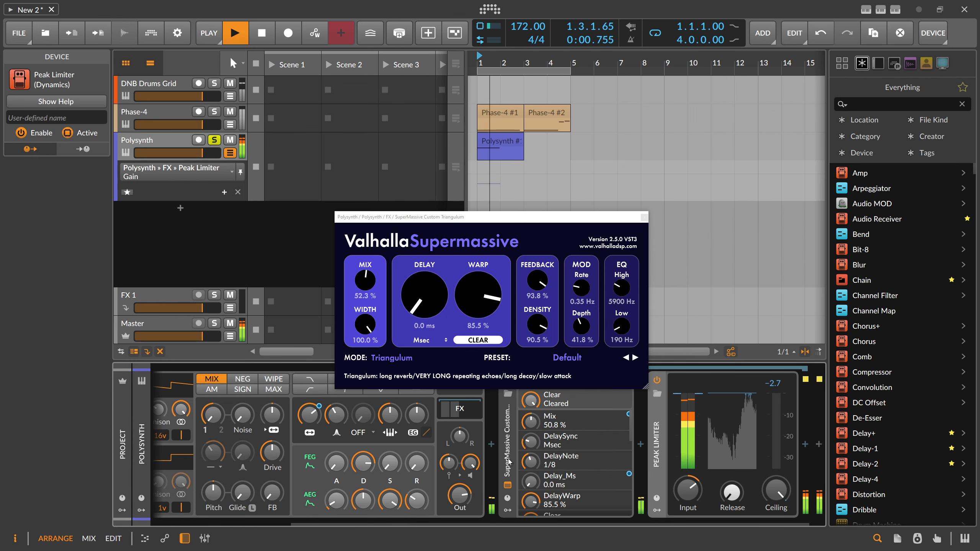
{"action": "key", "text": "space"}
Step: Insert an EQ-2 in front of ValhallaSupermassive in the Polysynth's FX chain
{"action": "left_click", "coordinate": [491, 444]}
{"action": "type", "text": "eq"}
{"action": "key", "text": "Down"}
{"action": "key", "text": "Down"}
{"action": "key", "text": "Down"}
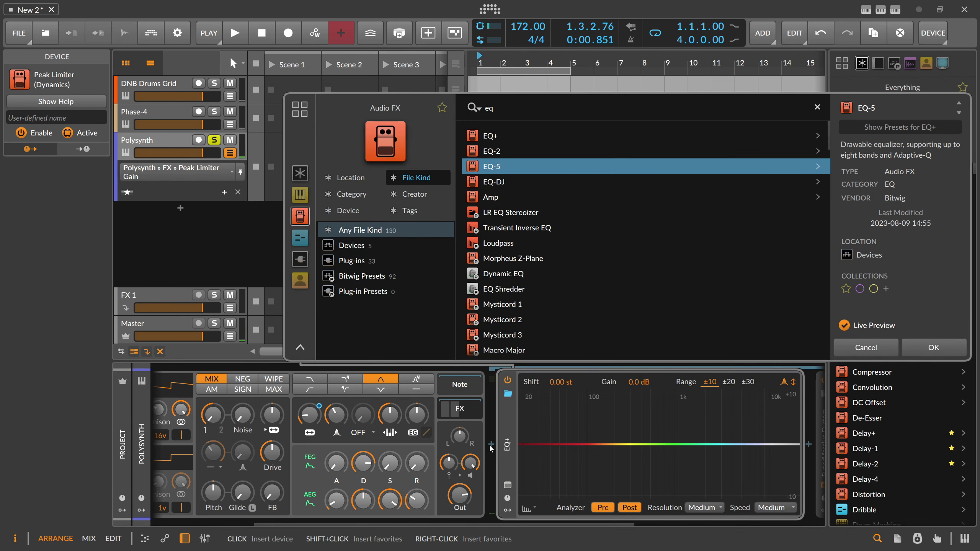
{"action": "key", "text": "Return"}
Step: Set the EQ-2 low band to a 4-pole high-pass at 288 Hz while auditioning
{"action": "left_click", "coordinate": [541, 470]}
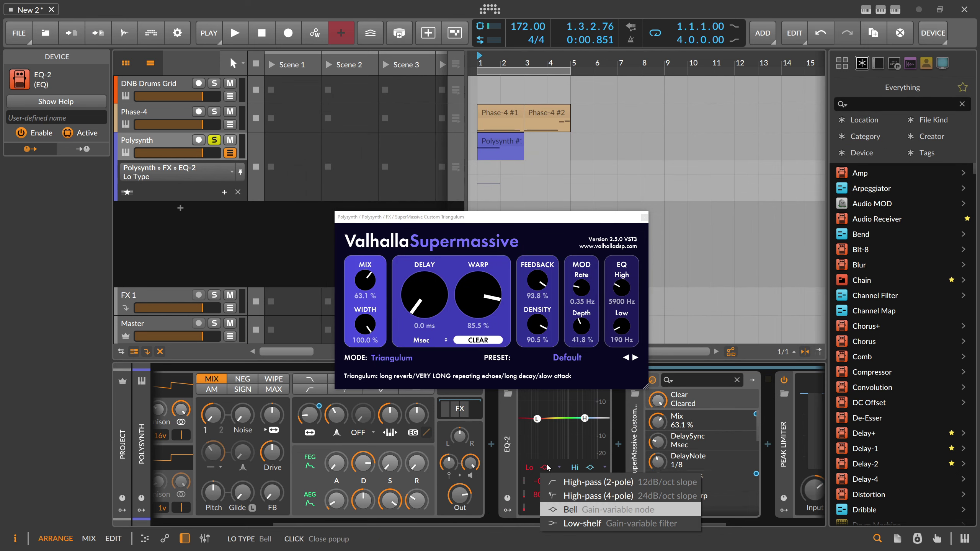
{"action": "left_click", "coordinate": [548, 495]}
{"action": "key", "text": "space"}
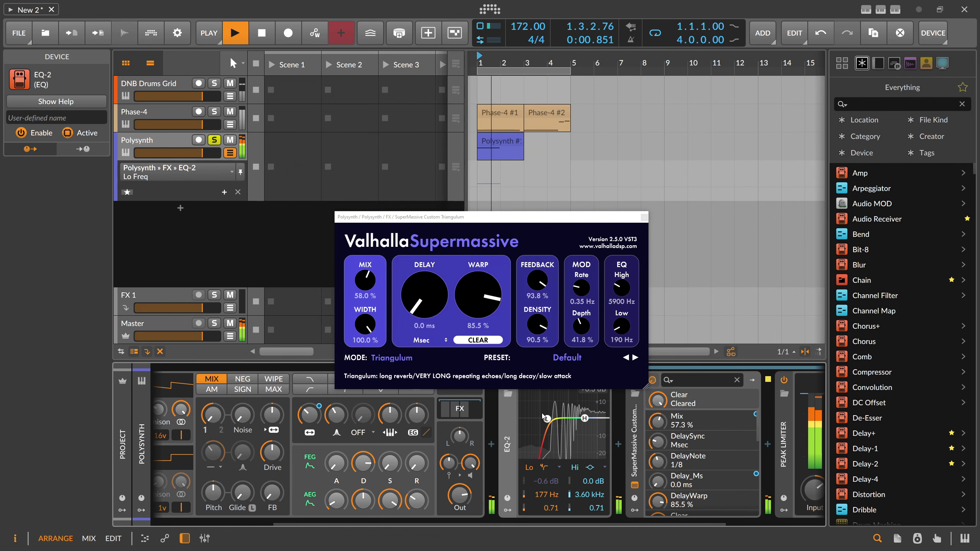
{"action": "key", "text": "space"}
{"action": "left_click_drag", "start_coordinate": [546, 494], "coordinate": [546, 474]}
{"action": "key", "text": "space"}
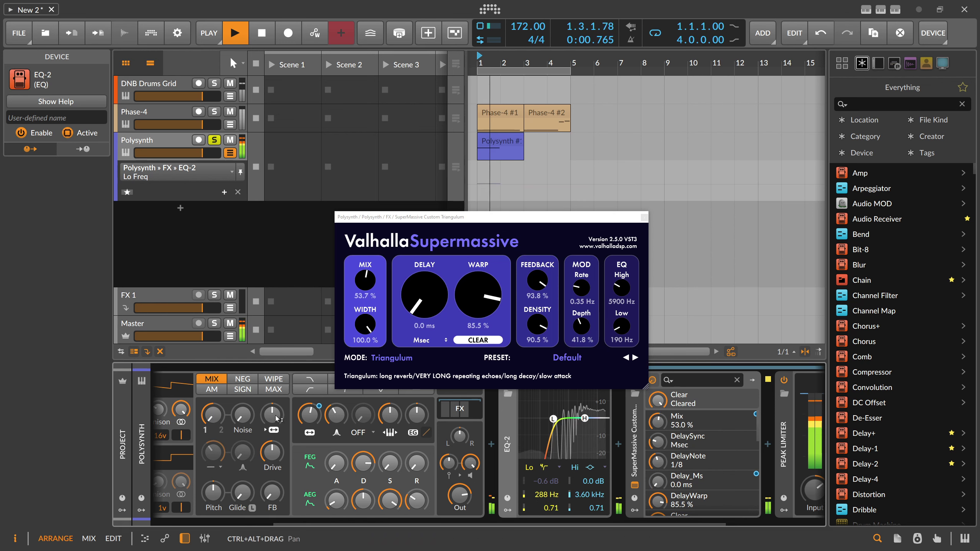
Step: Raise the Polysynth's filter FM amount slightly, audition it and close the ValhallaSupermassive window
{"action": "left_click_drag", "start_coordinate": [276, 419], "coordinate": [276, 410]}
{"action": "key", "text": "space"}
{"action": "key", "text": "space"}
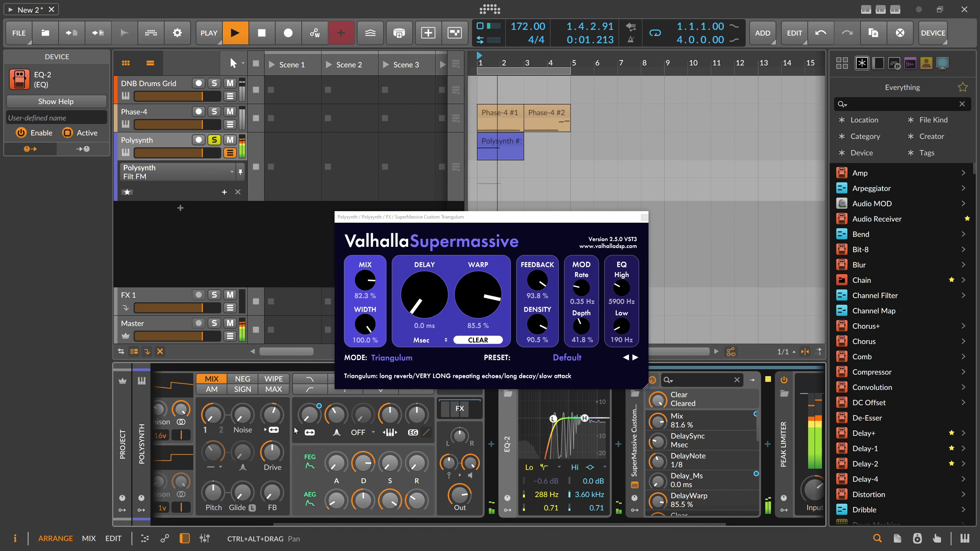
{"action": "left_click", "coordinate": [646, 220]}
{"action": "key", "text": "space"}
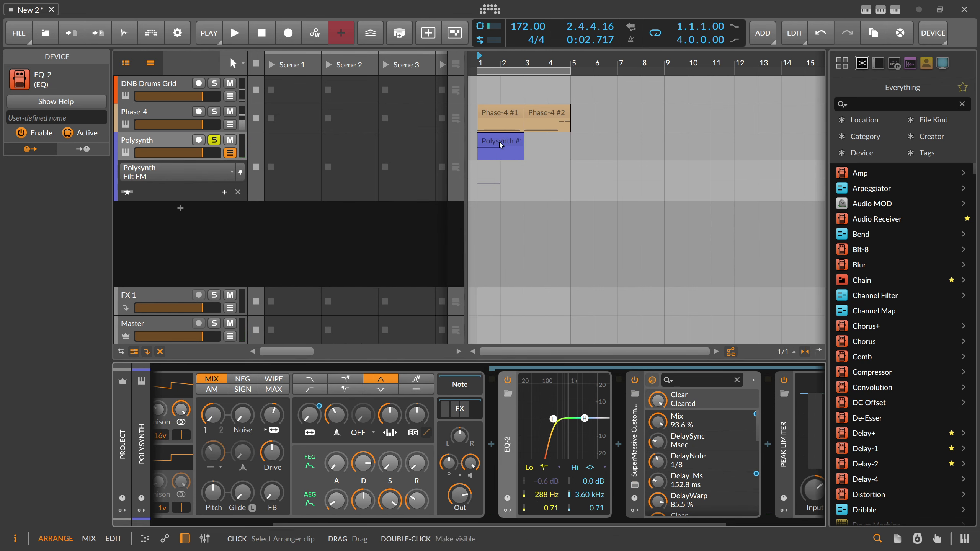
Step: Bounce the Polysynth clip post-fader to 32-bit floating-point audio without dither, and switch its track from soloed to muted
{"action": "right_click", "coordinate": [499, 142]}
{"action": "left_click", "coordinate": [564, 354]}
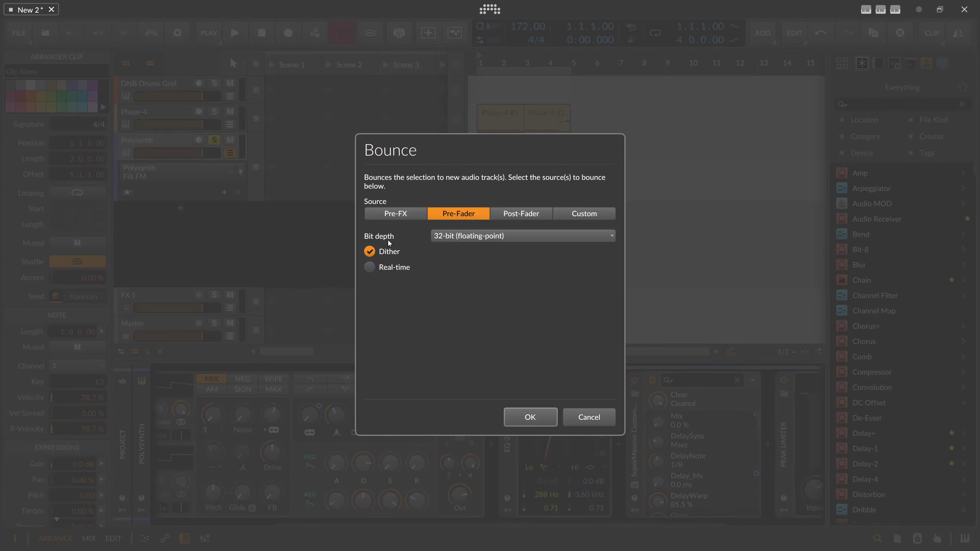
{"action": "left_click", "coordinate": [508, 214]}
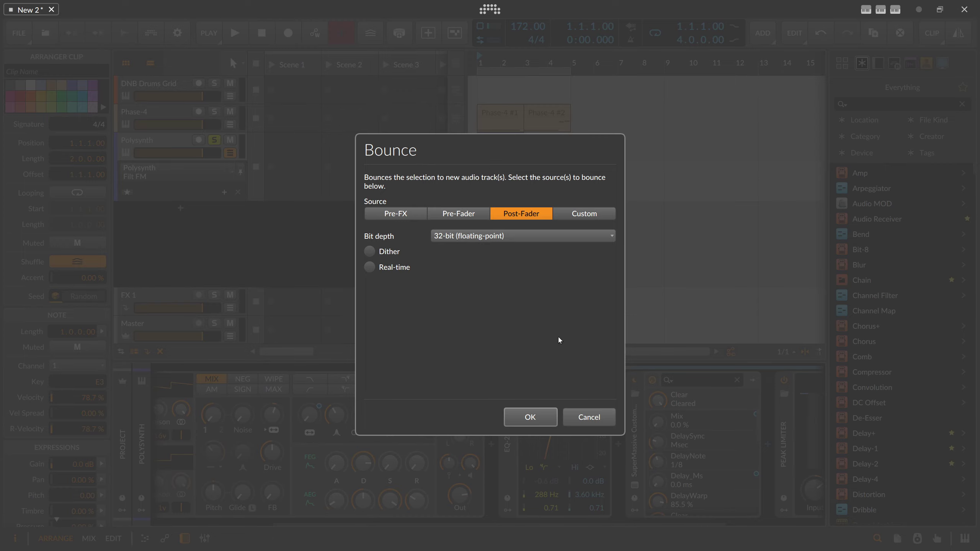
{"action": "left_click", "coordinate": [550, 421]}
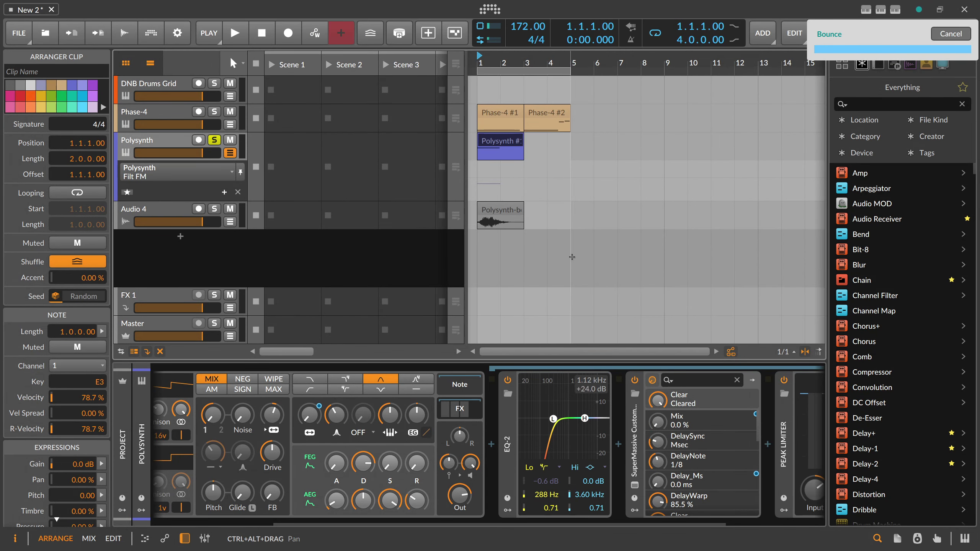
{"action": "left_click", "coordinate": [214, 140]}
{"action": "left_click", "coordinate": [230, 140]}
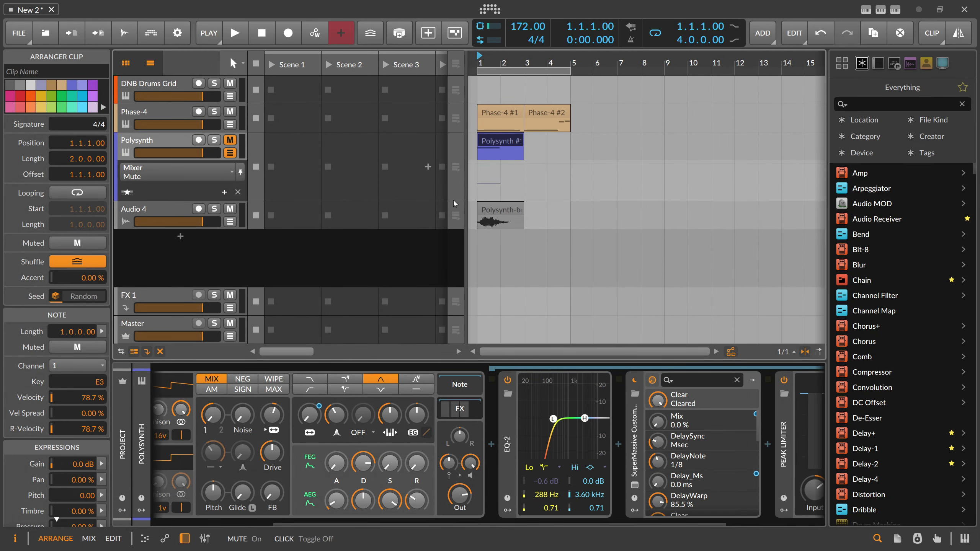
Step: Reverse the bounced Polysynth audio clip and move it to bar 3, auditioning it with the full loop
{"action": "left_click", "coordinate": [495, 211]}
{"action": "left_click_drag", "start_coordinate": [502, 213], "coordinate": [552, 211]}
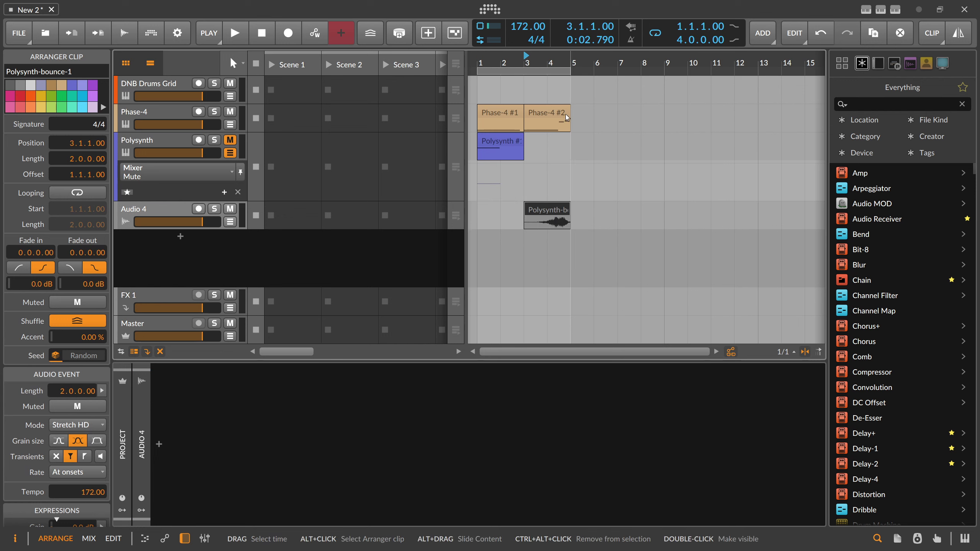
{"action": "left_click", "coordinate": [549, 65]}
{"action": "key", "text": "space"}
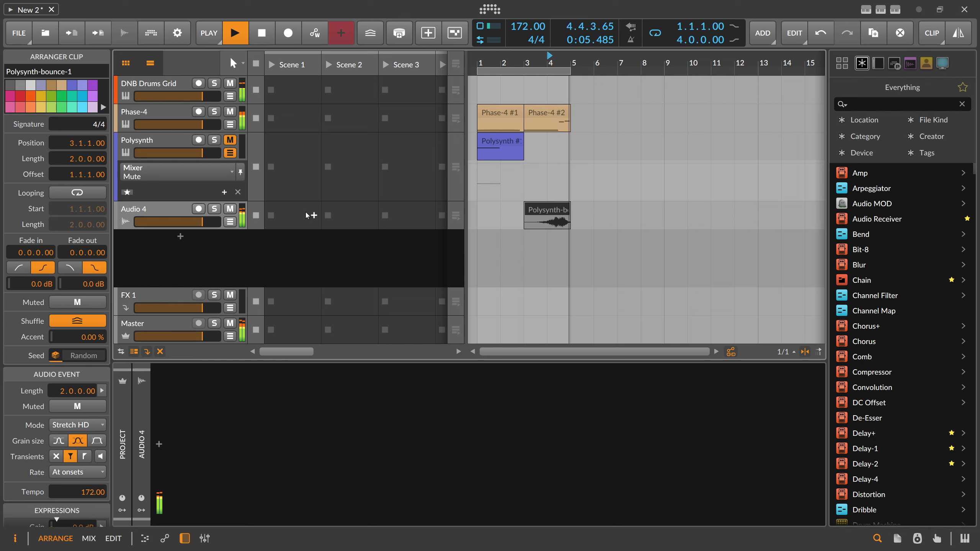
{"action": "key", "text": "space"}
Step: Set the reversed Polysynth clip's gain to -9.0 dB while listening to the loop
{"action": "scroll", "coordinate": [96, 468], "scroll_direction": "down", "scroll_amount": 3}
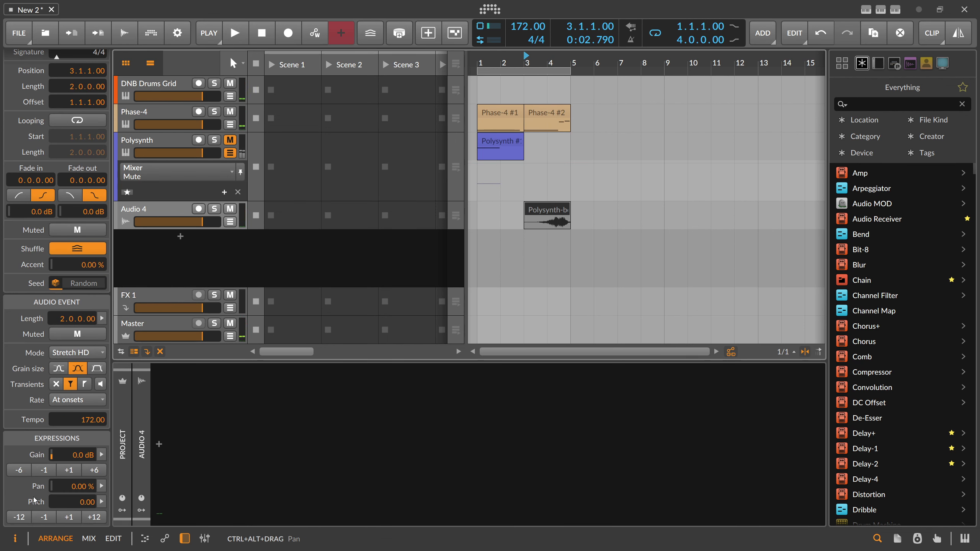
{"action": "left_click", "coordinate": [23, 471]}
{"action": "key", "text": "space"}
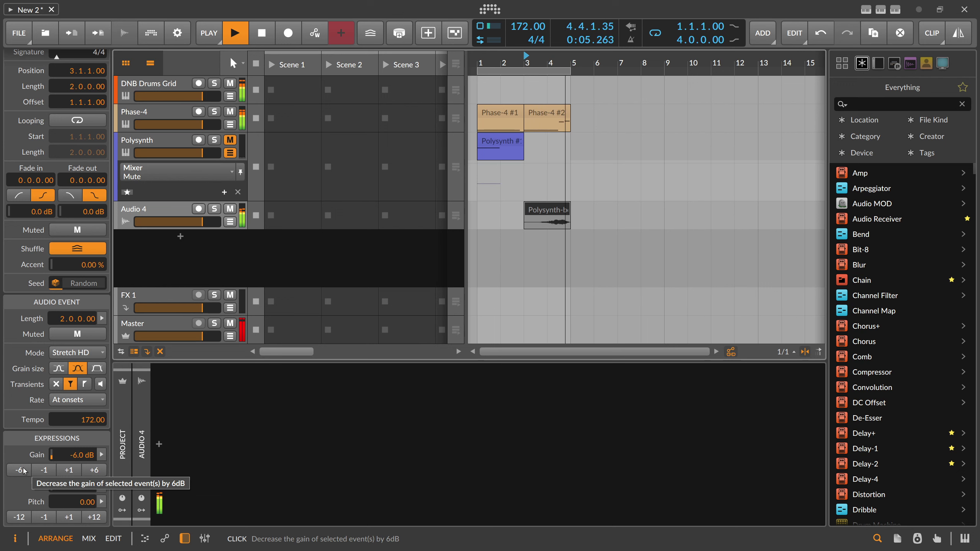
{"action": "left_click", "coordinate": [23, 470]}
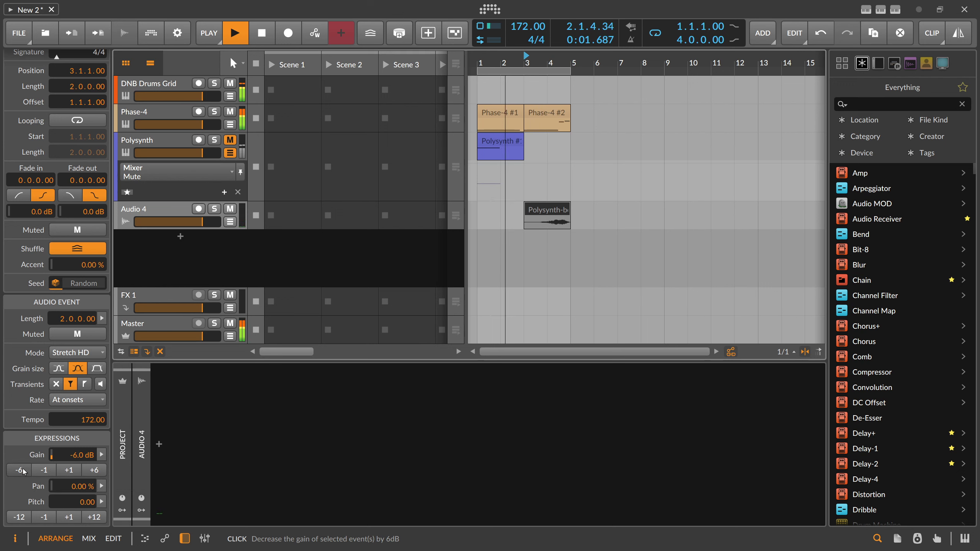
{"action": "left_click", "coordinate": [64, 473]}
{"action": "left_click", "coordinate": [67, 473]}
{"action": "left_click", "coordinate": [70, 474]}
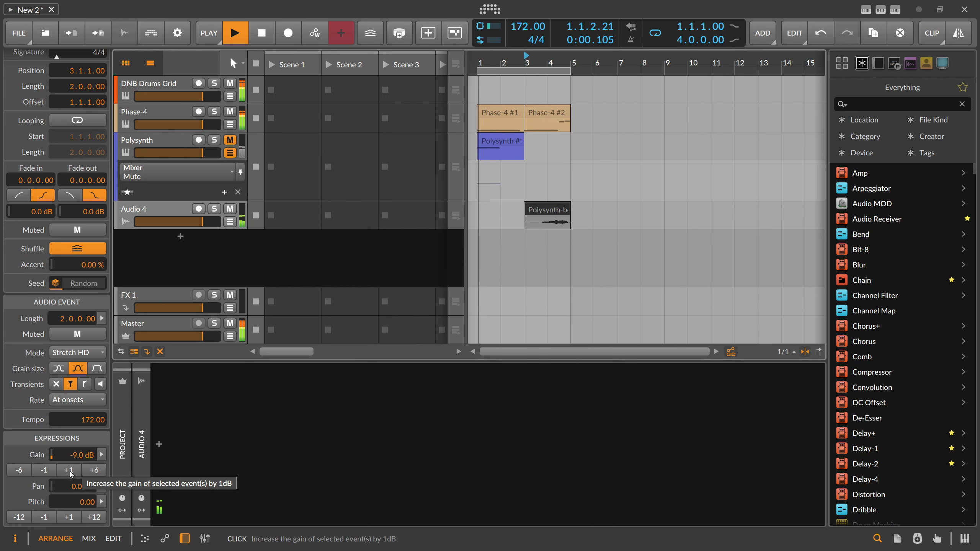
Step: Switch the Polysynth track from muted to soloed and audition its clip on its own
{"action": "key", "text": "space"}
{"action": "left_click", "coordinate": [230, 140]}
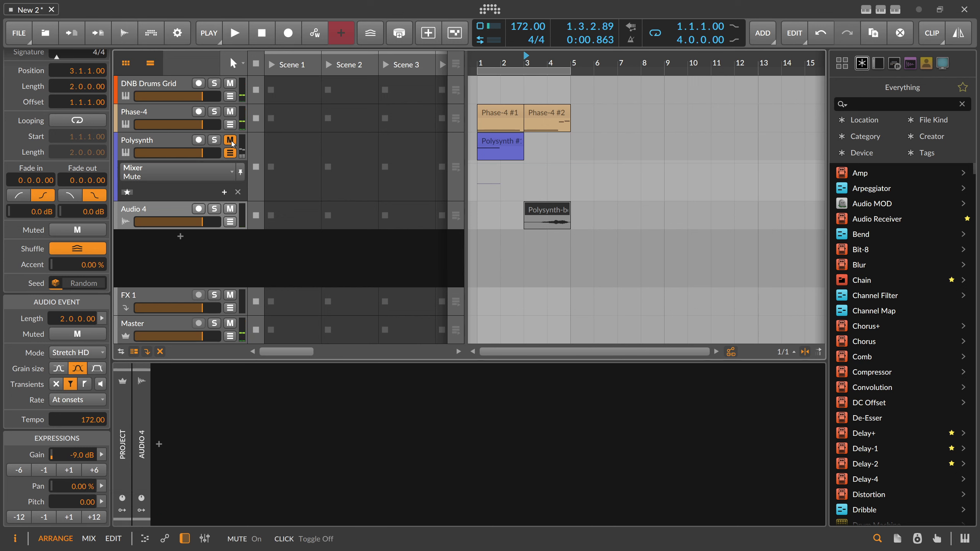
{"action": "left_click", "coordinate": [174, 145]}
{"action": "left_click", "coordinate": [214, 140]}
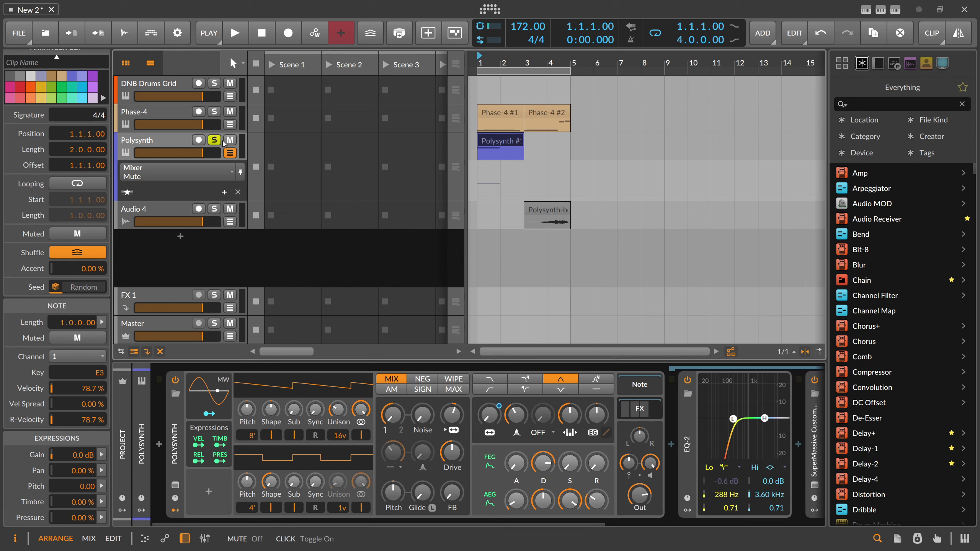
{"action": "key", "text": "space"}
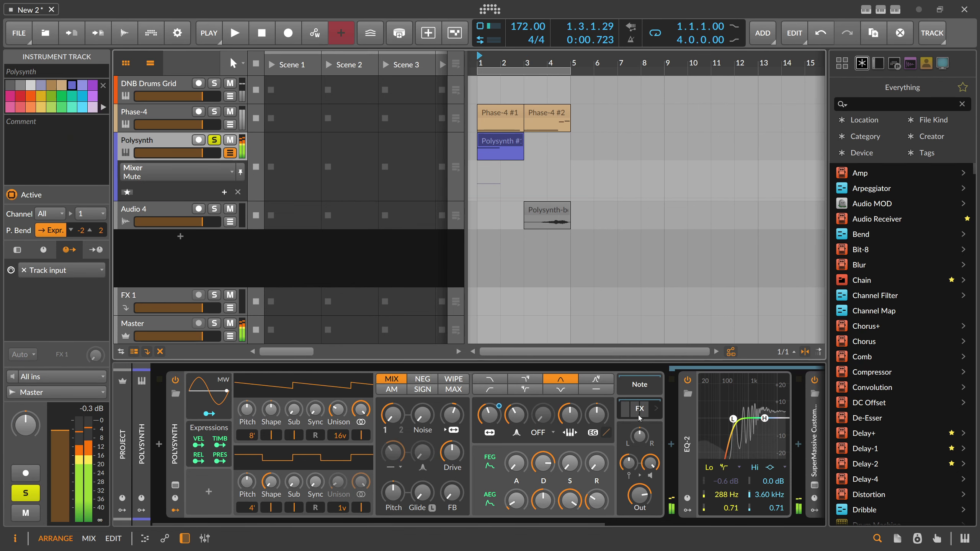
Step: Open the Polysynth's ValhallaSupermassive, set its feedback to 65.8 % and its mode to Large Magellanic Cloud, and audition the sound
{"action": "left_click", "coordinate": [192, 176]}
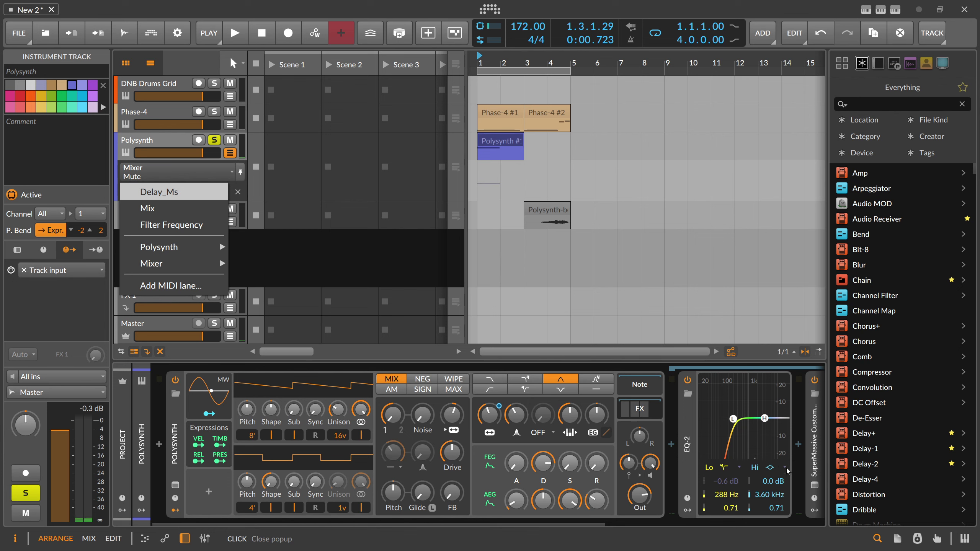
{"action": "left_click", "coordinate": [812, 489]}
{"action": "left_click", "coordinate": [814, 485]}
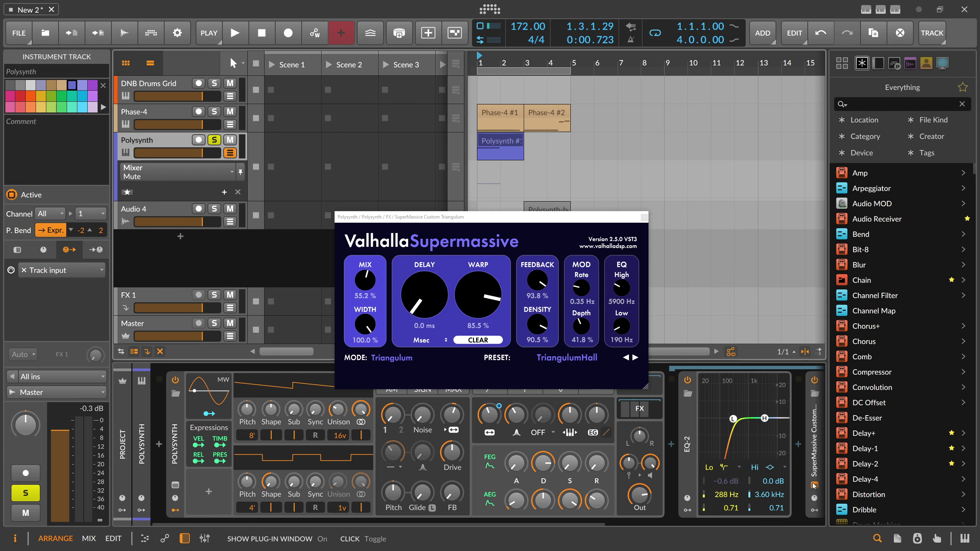
{"action": "left_click_drag", "start_coordinate": [538, 284], "coordinate": [536, 295]}
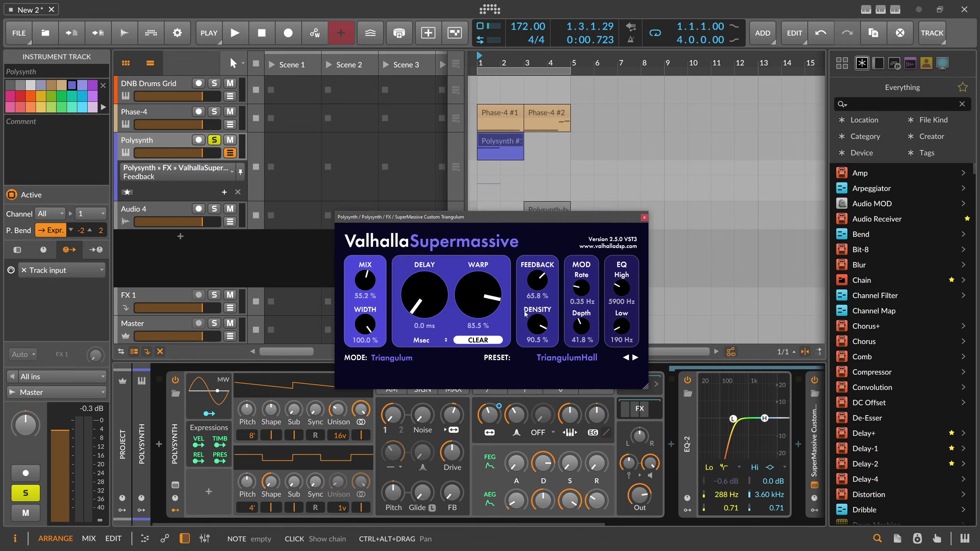
{"action": "left_click", "coordinate": [421, 362]}
{"action": "left_click", "coordinate": [422, 419]}
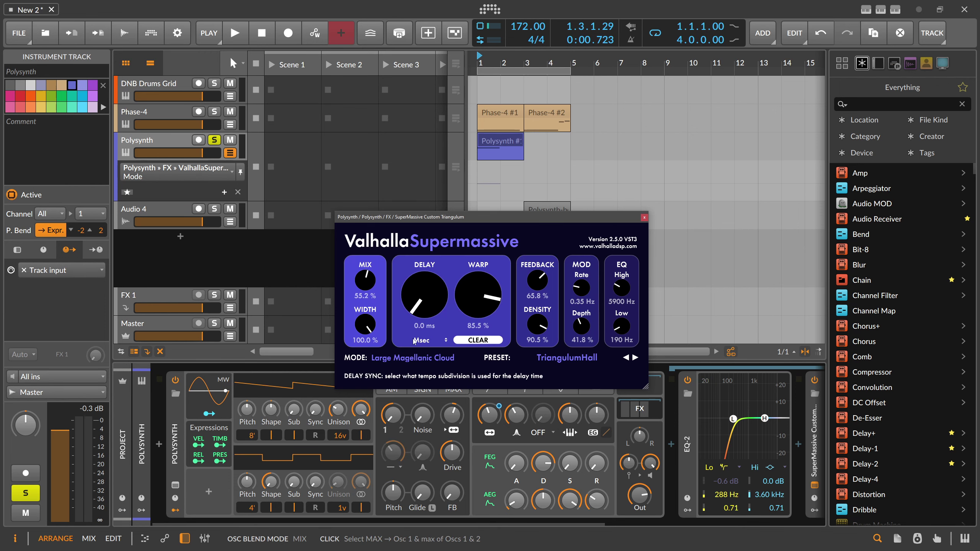
{"action": "key", "text": "space"}
Step: Lower the bar 2 point of ValhallaSupermassive's Mix automation to 62.7 %
{"action": "left_click", "coordinate": [372, 288]}
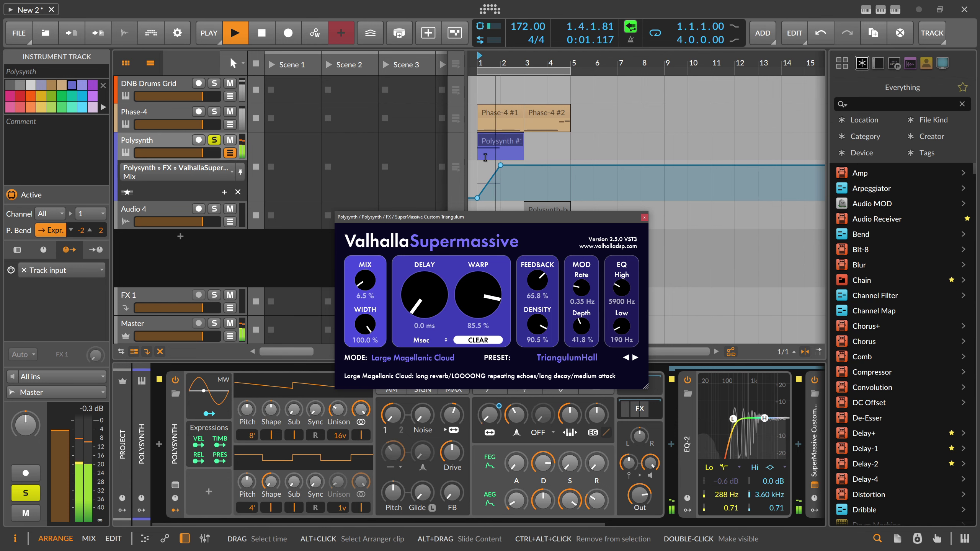
{"action": "key", "text": "space"}
{"action": "left_click_drag", "start_coordinate": [501, 166], "coordinate": [501, 176]}
Step: Delete the Delay_Ms automation point just before bar 3 and audition the Polysynth
{"action": "left_click", "coordinate": [179, 174]}
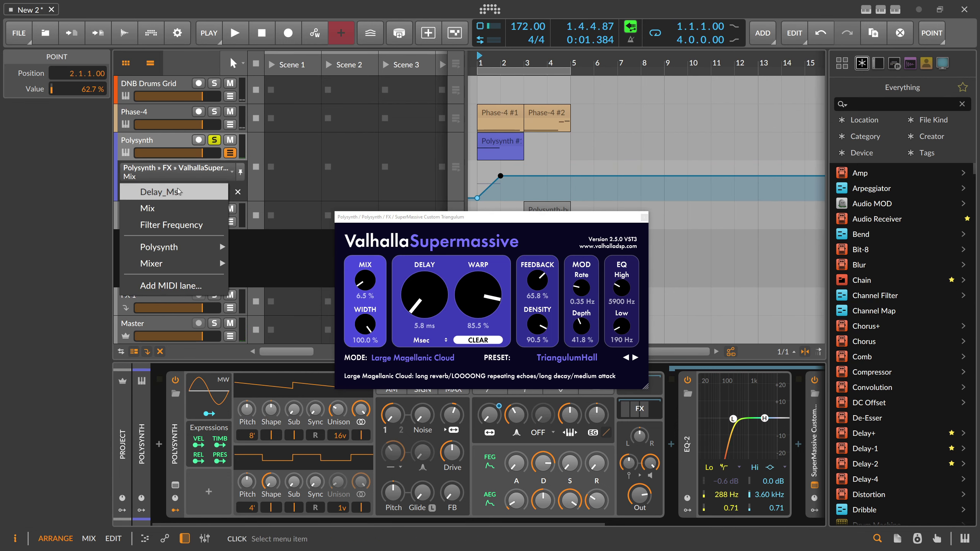
{"action": "left_click", "coordinate": [179, 189]}
{"action": "left_click", "coordinate": [520, 191]}
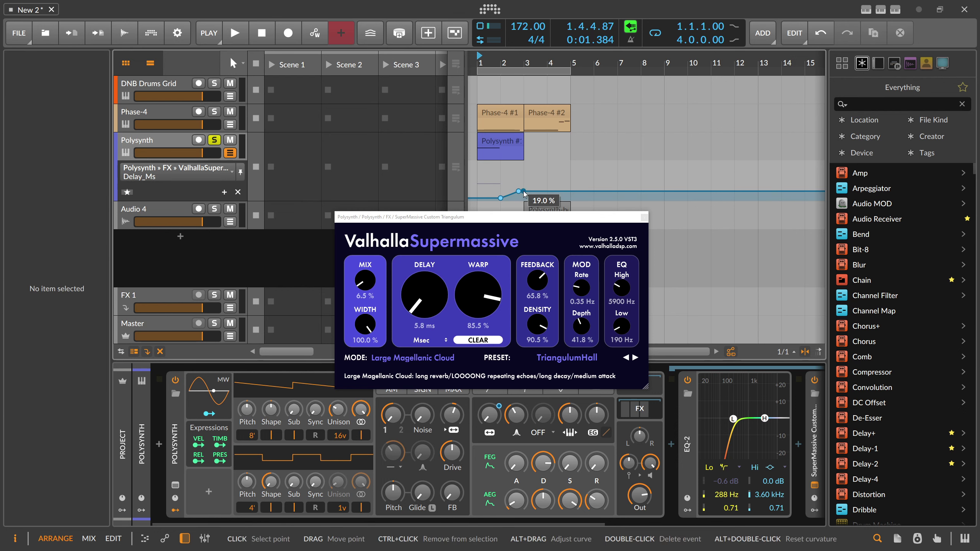
{"action": "double_click", "coordinate": [519, 191]}
{"action": "key", "text": "space"}
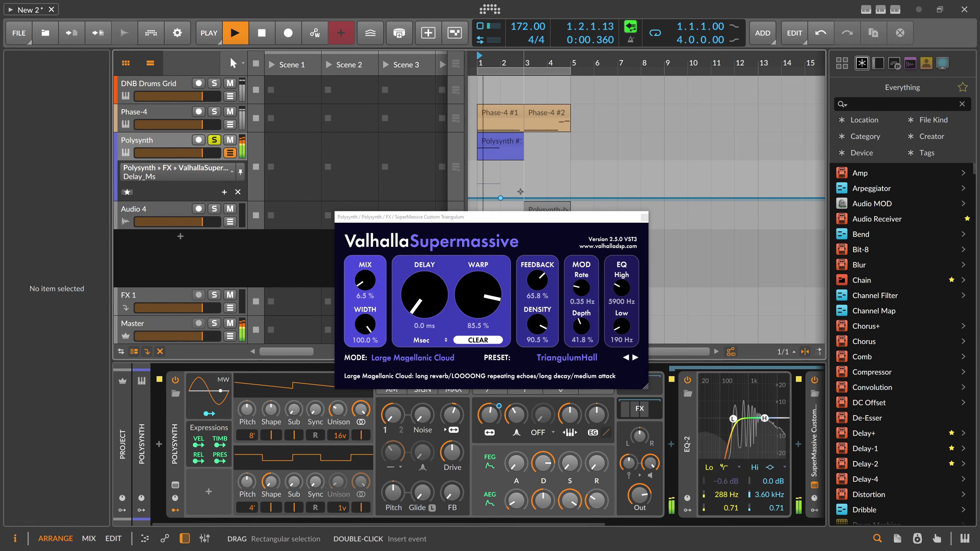
Step: Raise the bar 1 point of ValhallaSupermassive's Mix automation to 27.7 % while auditioning the reverb
{"action": "left_click", "coordinate": [366, 280]}
{"action": "key", "text": "space"}
{"action": "key", "text": "space"}
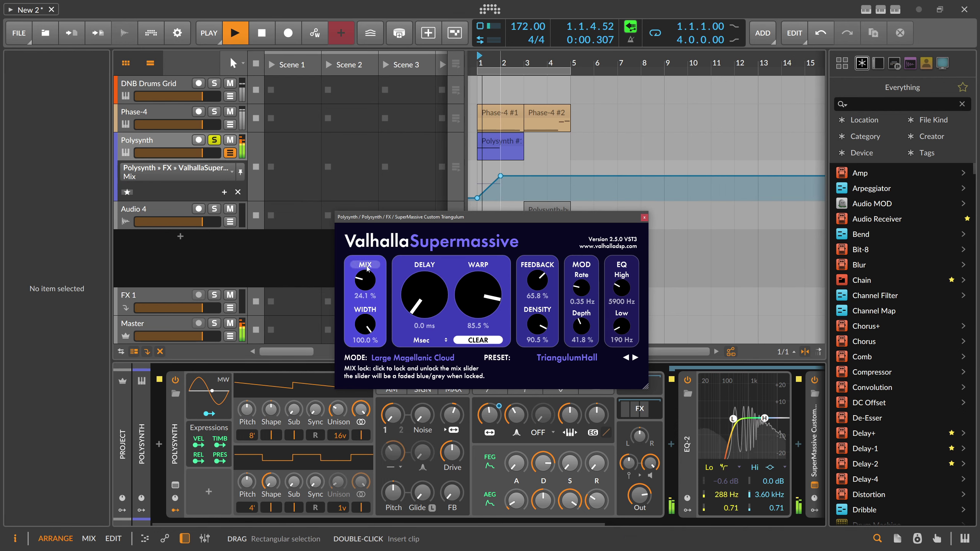
{"action": "key", "text": "space"}
{"action": "left_click", "coordinate": [373, 265]}
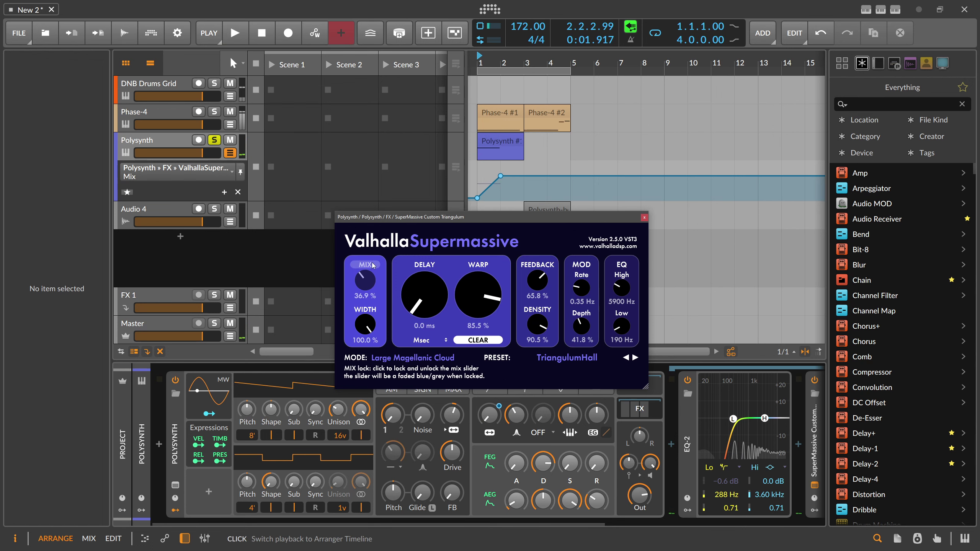
{"action": "key", "text": "space"}
{"action": "left_click_drag", "start_coordinate": [478, 198], "coordinate": [478, 188]}
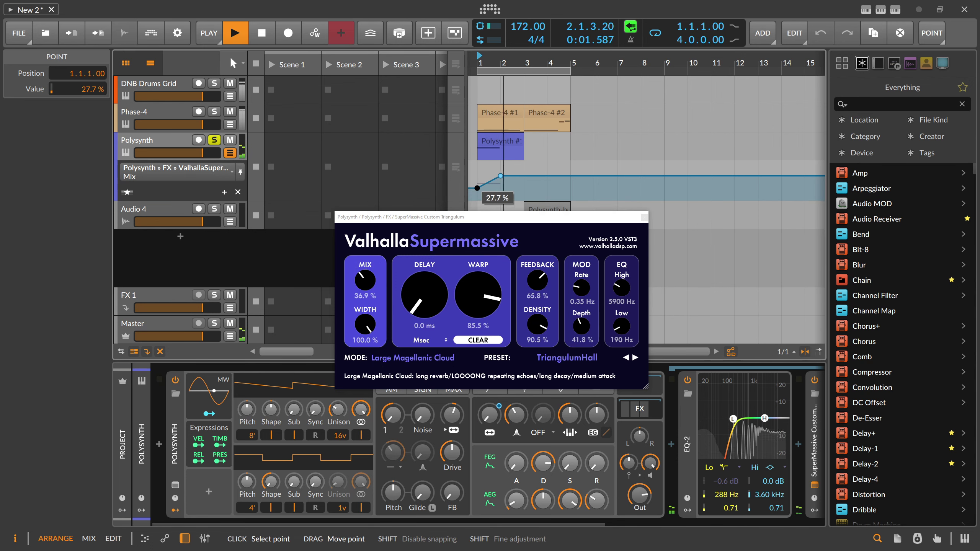
Step: Restore automation control, raise the bar 1 point of the Mix automation to 65.5 % and audition it
{"action": "key", "text": "space"}
{"action": "left_click", "coordinate": [631, 27]}
{"action": "key", "text": "space"}
{"action": "key", "text": "space"}
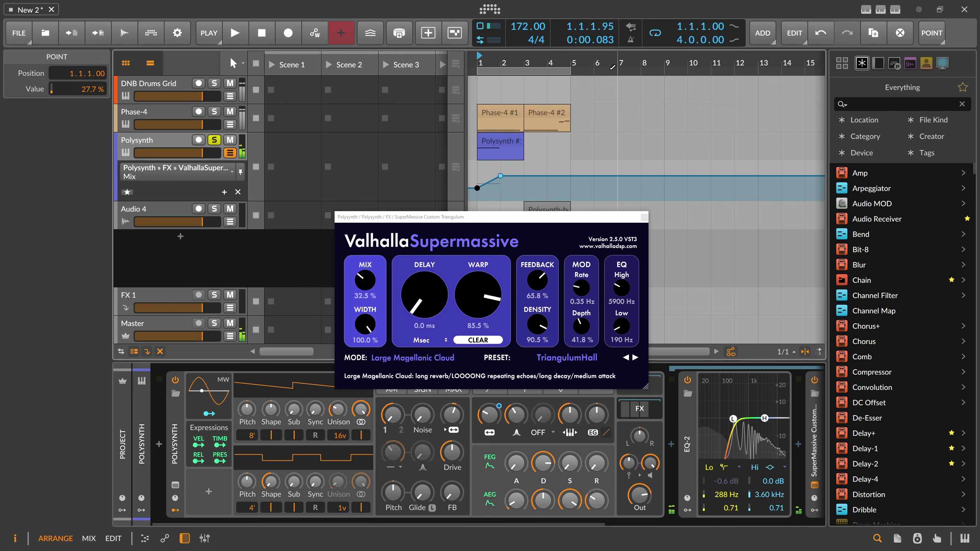
{"action": "left_click_drag", "start_coordinate": [486, 192], "coordinate": [486, 179]}
{"action": "key", "text": "space"}
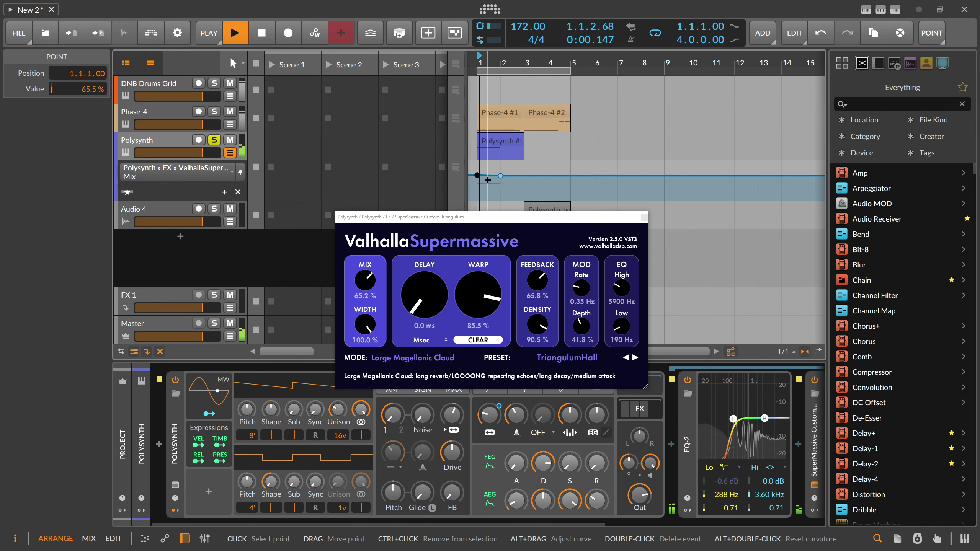
Step: Raise ValhallaSupermassive's warp to 93.5 %, listen to it and close the plug-in window
{"action": "left_click_drag", "start_coordinate": [485, 293], "coordinate": [485, 285]}
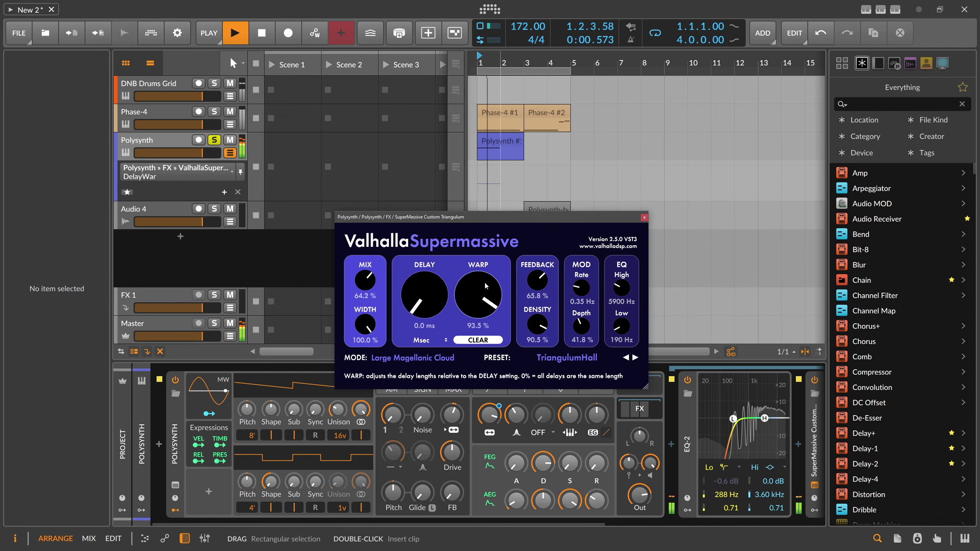
{"action": "key", "text": "space"}
{"action": "left_click", "coordinate": [644, 217]}
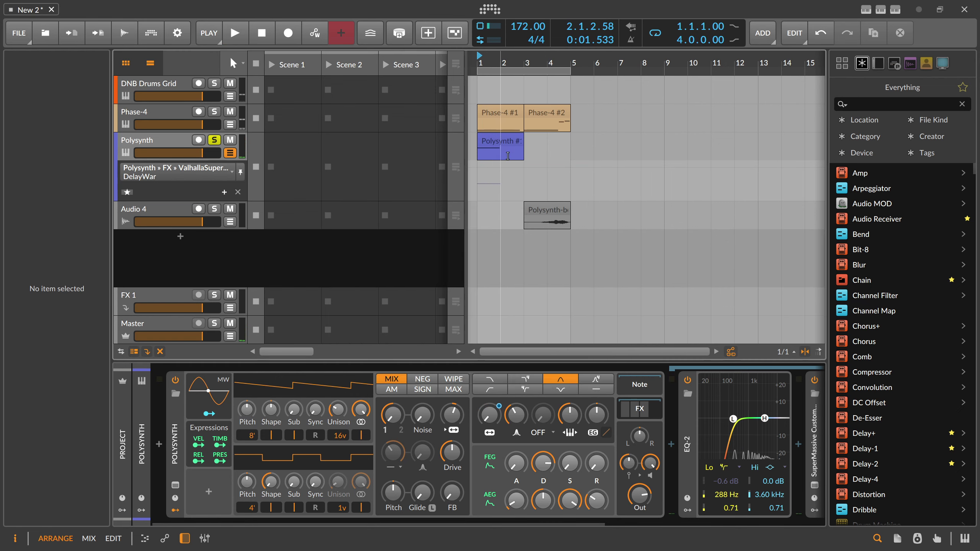
Step: Bounce the Polysynth clip to a new audio clip, switch its track from soloed to muted and play the full loop
{"action": "left_click", "coordinate": [491, 142]}
{"action": "right_click", "coordinate": [491, 142]}
{"action": "left_click", "coordinate": [541, 355]}
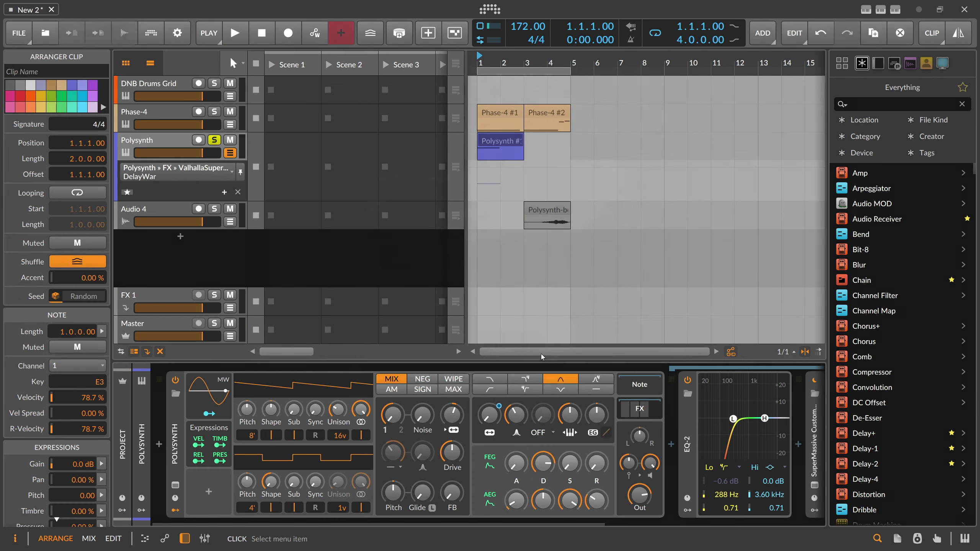
{"action": "left_click", "coordinate": [536, 416]}
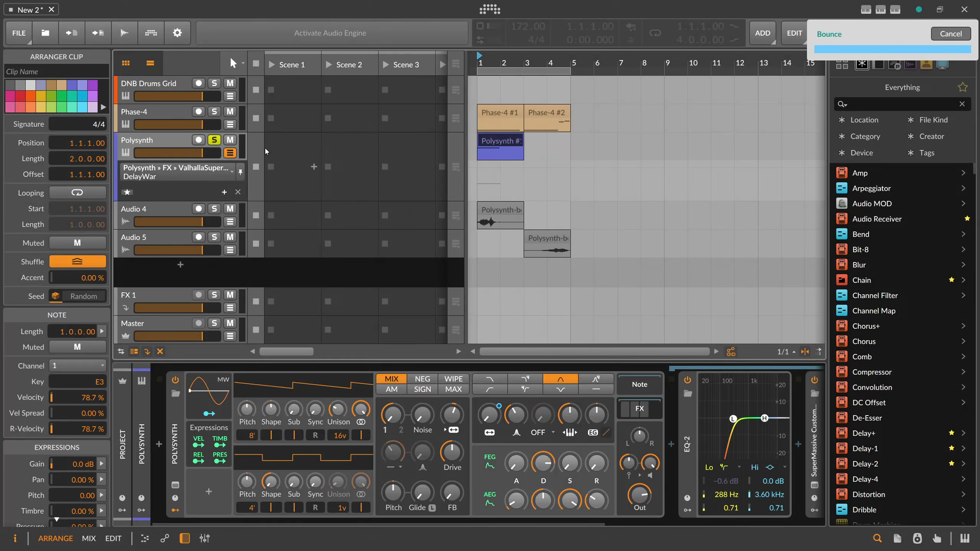
{"action": "left_click", "coordinate": [214, 140]}
{"action": "left_click", "coordinate": [231, 141]}
{"action": "key", "text": "space"}
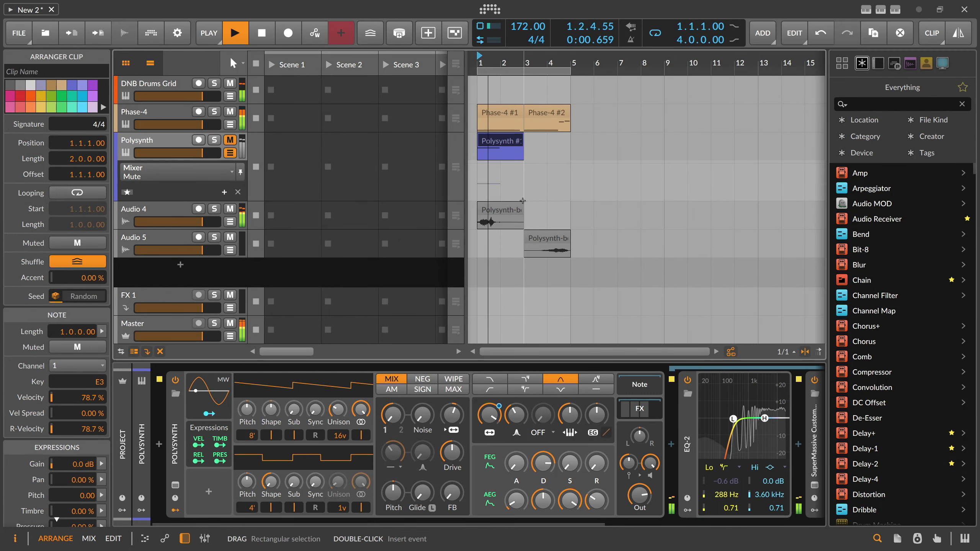
Step: Slide the audio inside Polysynth-bounce-2 earlier so its loudest hit lands on bar 1, and audition the loop
{"action": "key", "text": "space"}
{"action": "left_click_drag", "start_coordinate": [497, 63], "coordinate": [506, 44]}
{"action": "left_click_drag", "start_coordinate": [512, 222], "coordinate": [490, 224], "text": "alt"}
{"action": "key", "text": "space"}
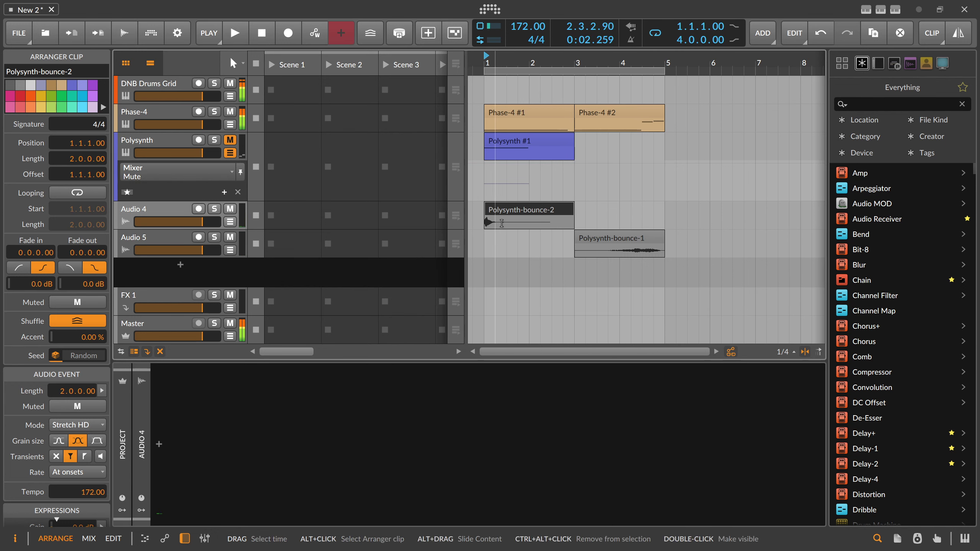
{"action": "key", "text": "space"}
Step: Try a bounced copy of Polysynth-bounce-2 at bar 3 and audition it in the loop
{"action": "left_click_drag", "start_coordinate": [501, 217], "coordinate": [586, 214]}
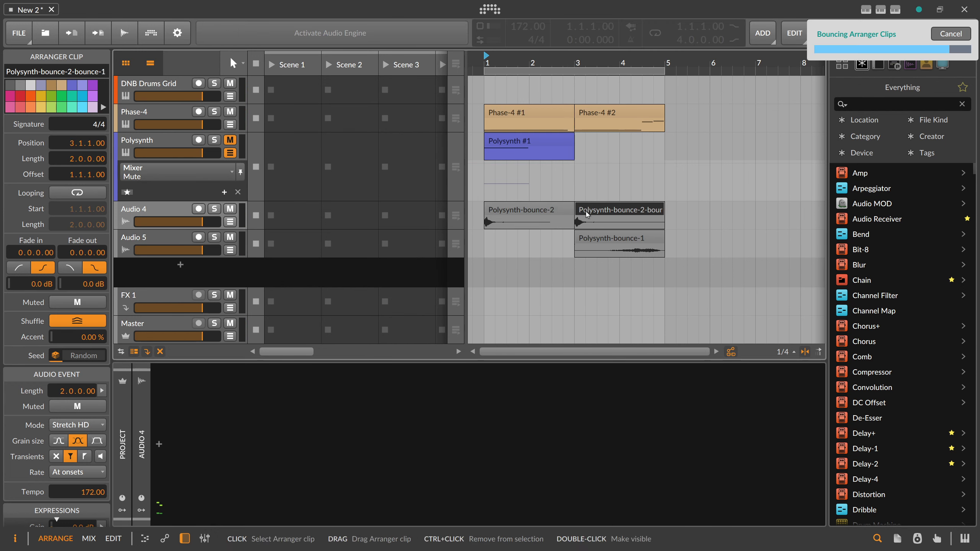
{"action": "key", "text": "space"}
{"action": "left_click", "coordinate": [525, 212]}
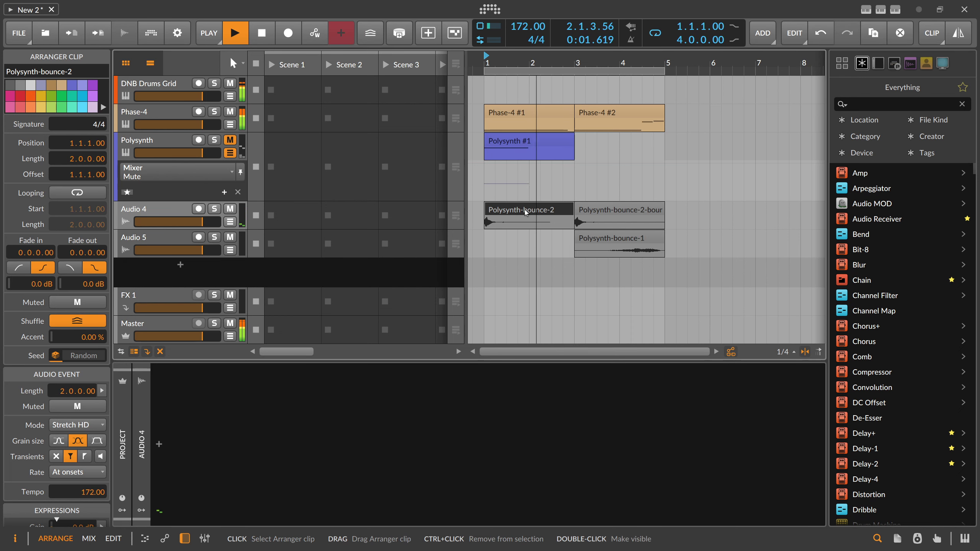
{"action": "key", "text": "space"}
{"action": "left_click", "coordinate": [600, 214]}
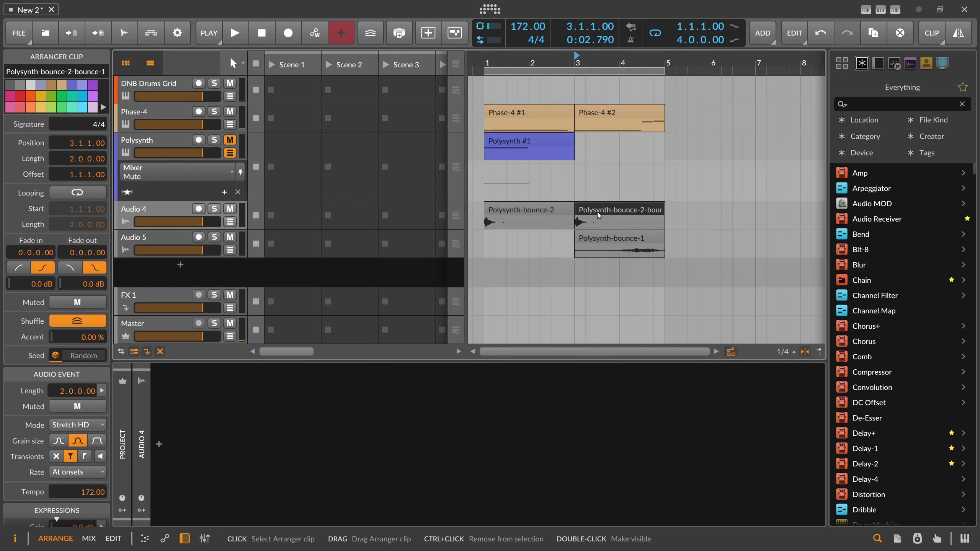
{"action": "mouse_move", "coordinate": [600, 214]}
{"action": "left_mouse_down"}
{"action": "mouse_move", "coordinate": [700, 214]}
{"action": "mouse_move", "coordinate": [598, 216]}
{"action": "left_mouse_up"}
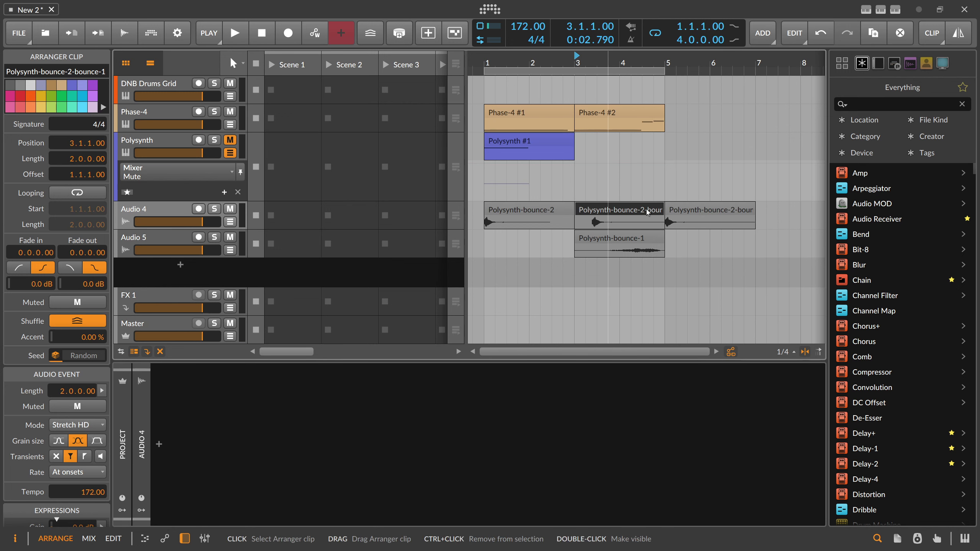
Step: Delete the two bounced copies at bars 3 and 5 on the Audio 4 track
{"action": "key", "text": "Delete"}
{"action": "left_click", "coordinate": [687, 210]}
{"action": "key", "text": "Delete"}
Step: Copy Polysynth-bounce-2 to bar 3 and shorten the original clip at bar 1 to one bar
{"action": "left_click", "coordinate": [538, 210]}
{"action": "left_click_drag", "start_coordinate": [539, 210], "coordinate": [603, 222]}
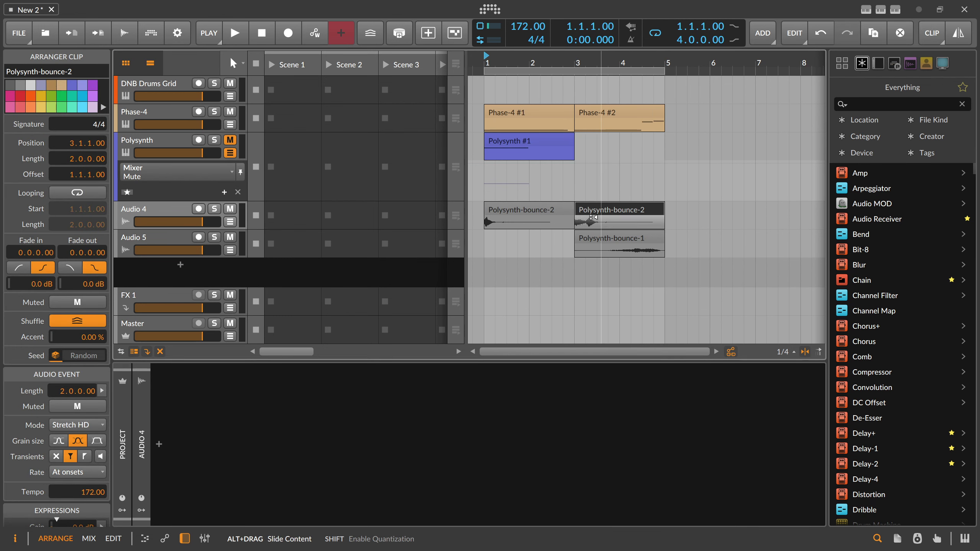
{"action": "left_click", "coordinate": [567, 215]}
{"action": "left_click_drag", "start_coordinate": [567, 214], "coordinate": [536, 211]}
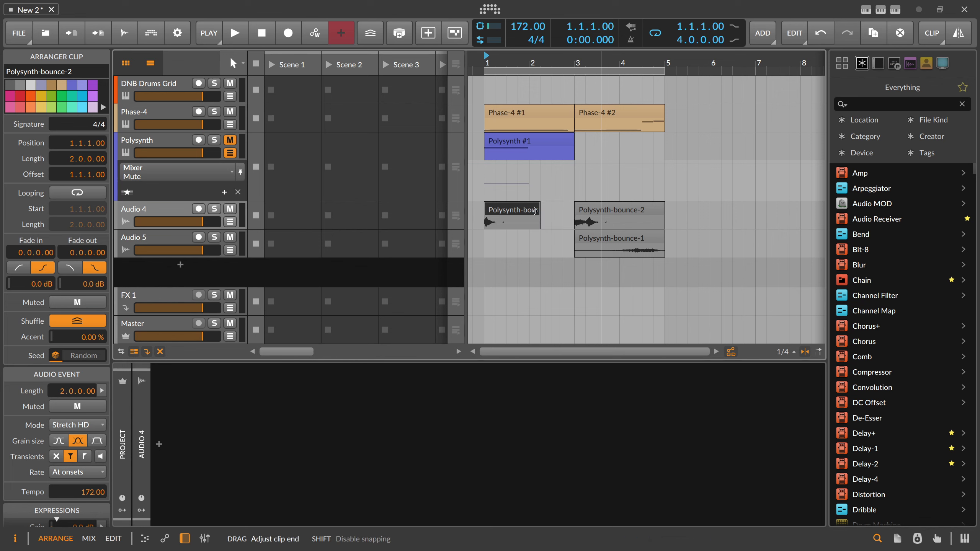
Step: Extend the start of the bar 3 Polysynth-bounce-2 copy back to 2.3.1.00 and split the clip at bar 3
{"action": "left_click", "coordinate": [585, 211]}
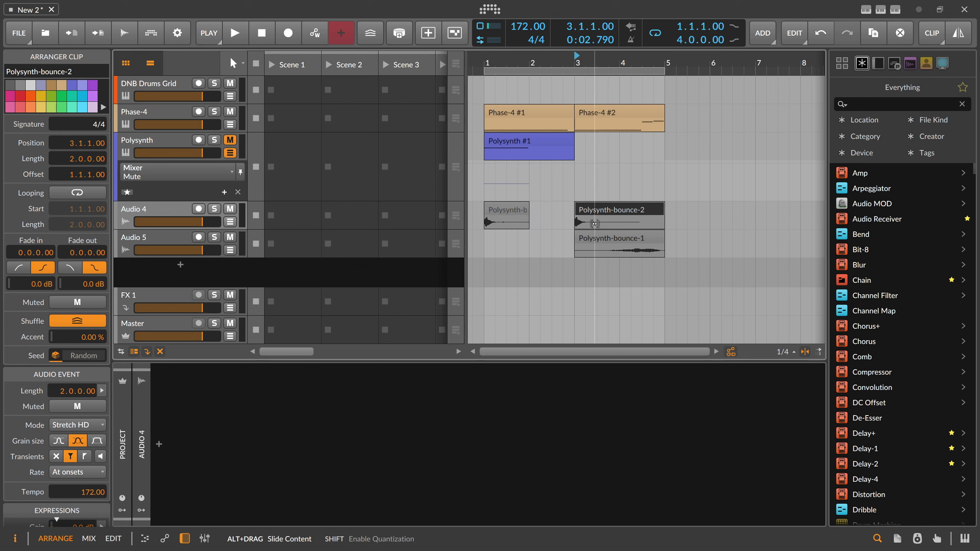
{"action": "left_click_drag", "start_coordinate": [585, 212], "coordinate": [563, 216]}
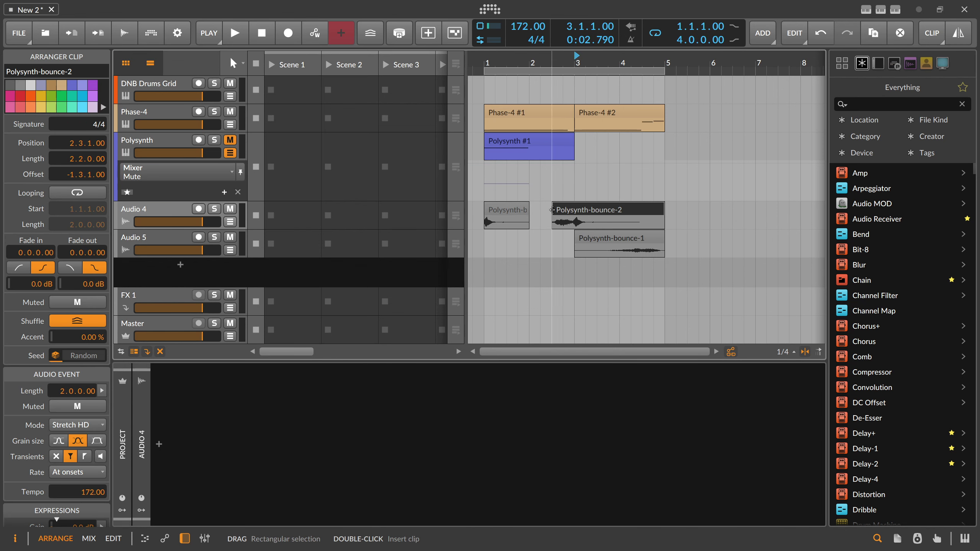
{"action": "key", "text": "4"}
{"action": "key", "text": "3"}
{"action": "key", "text": "4"}
{"action": "key", "text": "5"}
{"action": "left_click", "coordinate": [574, 223]}
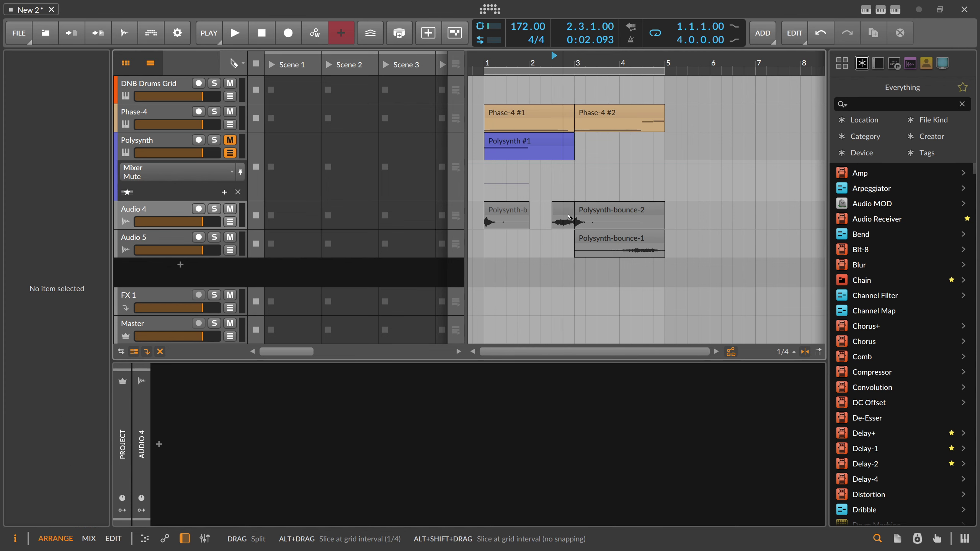
{"action": "key", "text": "1"}
Step: Give the short slice before bar 3 a 0.1.1.41 fade-in, set its pitch to -12.00 and audition the loop
{"action": "left_click", "coordinate": [566, 211]}
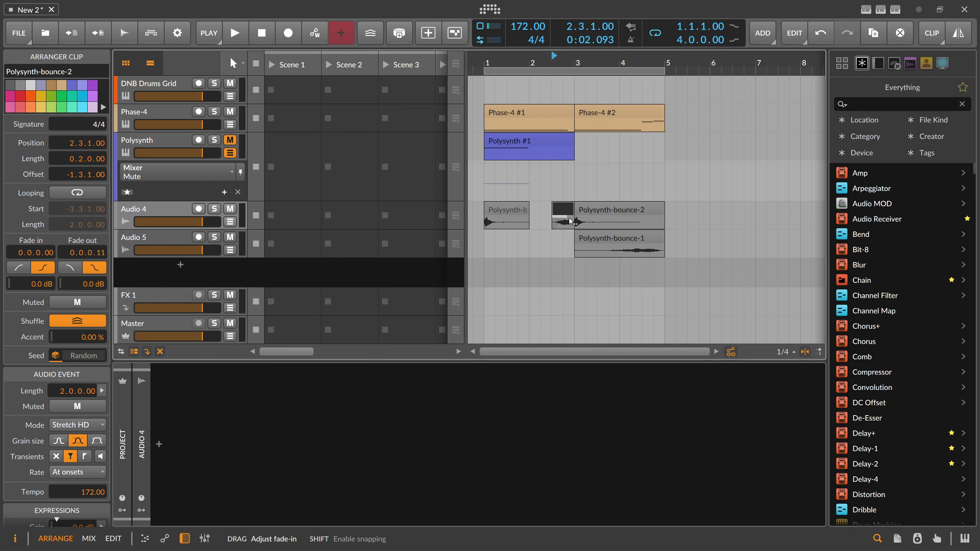
{"action": "left_click_drag", "start_coordinate": [569, 219], "coordinate": [569, 219]}
{"action": "scroll", "coordinate": [39, 467], "scroll_direction": "down", "scroll_amount": 3}
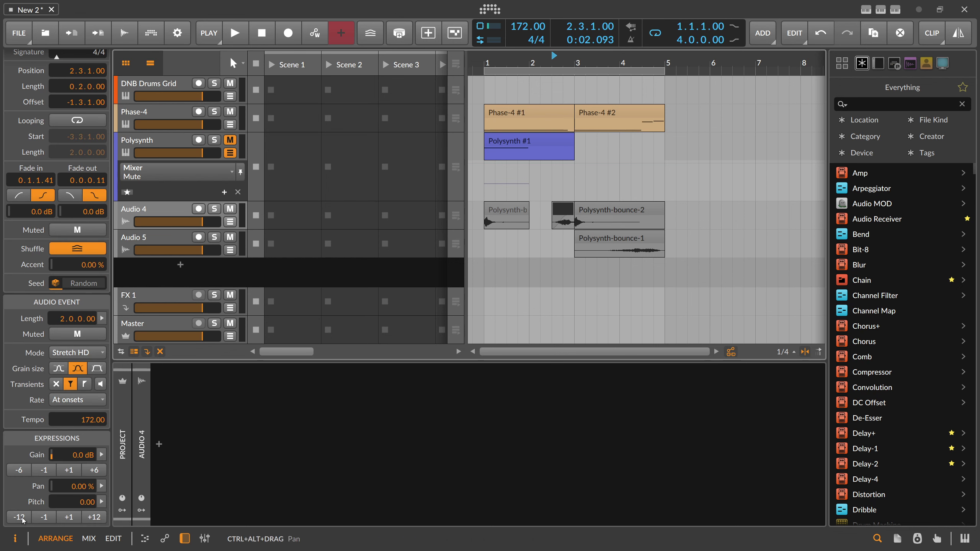
{"action": "key", "text": "space"}
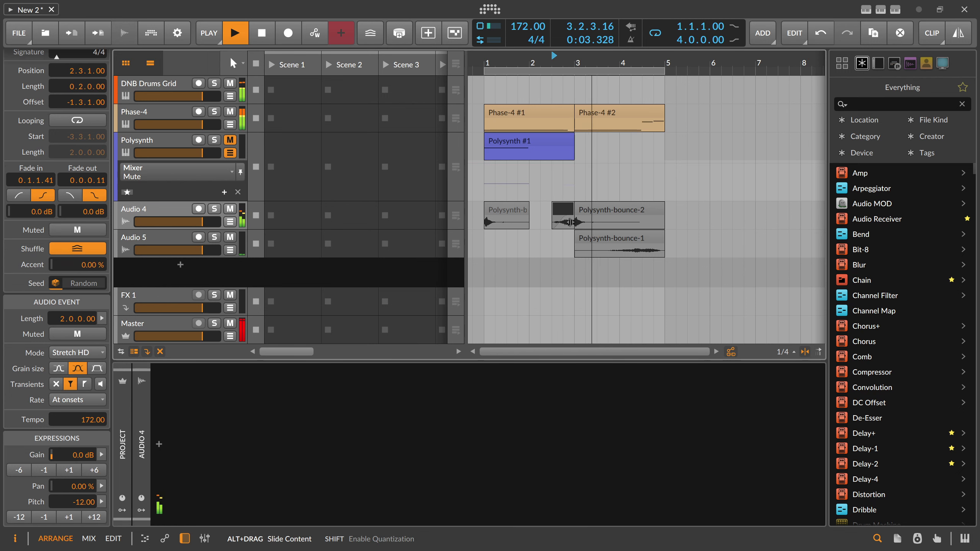
{"action": "left_click", "coordinate": [585, 212]}
{"action": "key", "text": "space"}
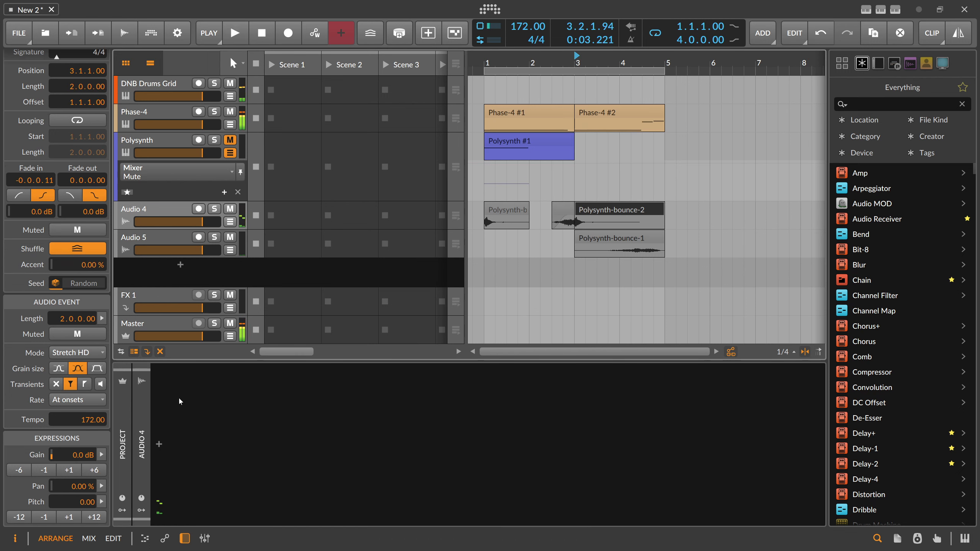
Step: Set the pitch of the bar 3 Polysynth-bounce-2 clip to -12.00 and audition the transition from before bar 3
{"action": "left_click", "coordinate": [19, 517]}
{"action": "key", "text": "space"}
{"action": "key", "text": "space"}
{"action": "left_click", "coordinate": [554, 65]}
{"action": "key", "text": "space"}
{"action": "key", "text": "space"}
{"action": "key", "text": "space"}
{"action": "key", "text": "space"}
{"action": "left_click_drag", "start_coordinate": [580, 65], "coordinate": [597, 89]}
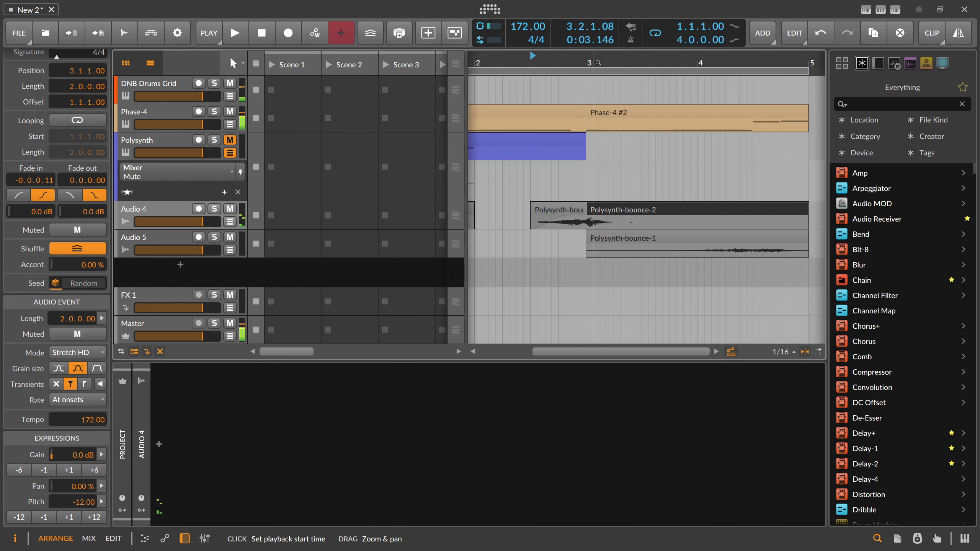
Step: Try moving the bar 3 Polysynth-bounce-2 clip to 3.1.3.00 and audition it from before bar 3
{"action": "left_click", "coordinate": [590, 64]}
{"action": "left_click_drag", "start_coordinate": [605, 215], "coordinate": [619, 216]}
{"action": "key", "text": "space"}
{"action": "key", "text": "space"}
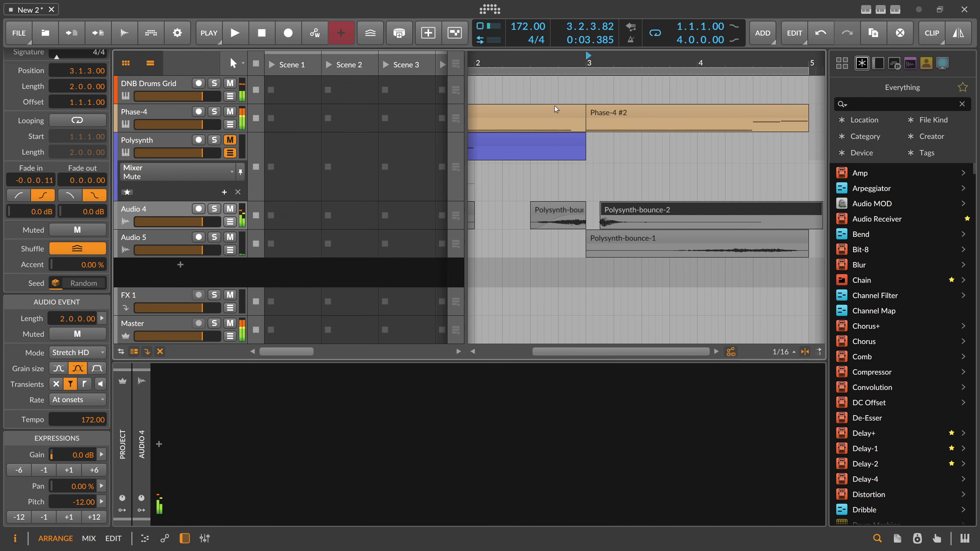
{"action": "left_click", "coordinate": [537, 63]}
{"action": "key", "text": "space"}
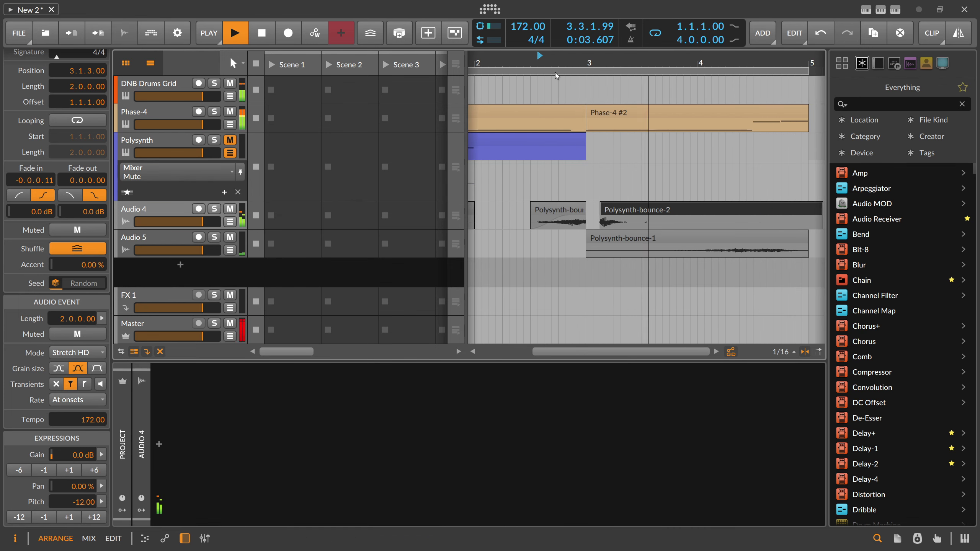
Step: Delete the one-bar Polysynth-bounce-2 clip at bar 1 on the Audio 4 track
{"action": "left_click_drag", "start_coordinate": [565, 65], "coordinate": [572, 46]}
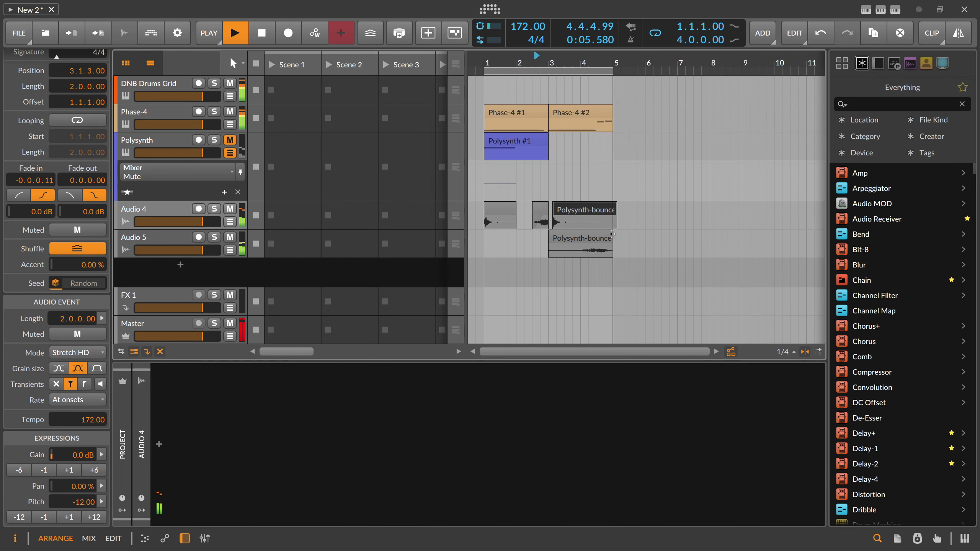
{"action": "left_click", "coordinate": [497, 210]}
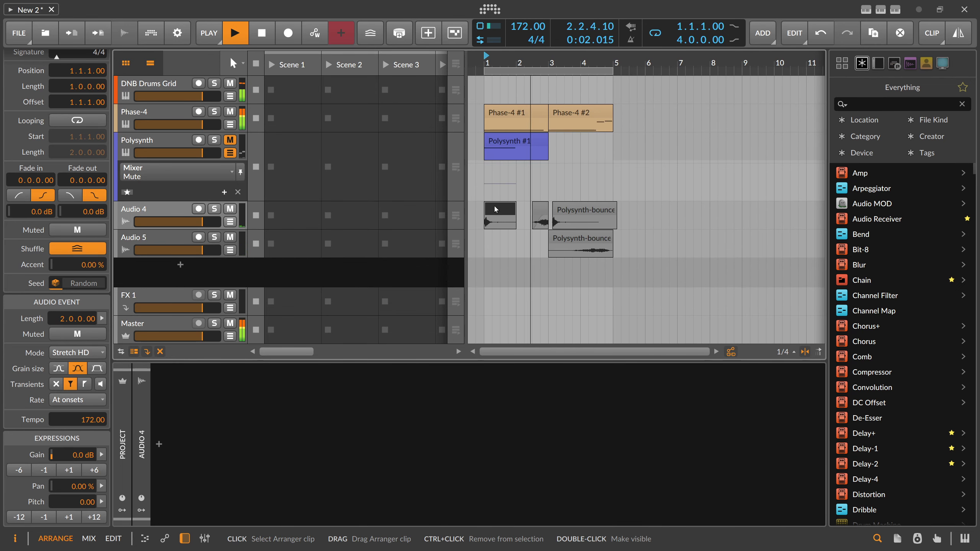
{"action": "key", "text": "Delete"}
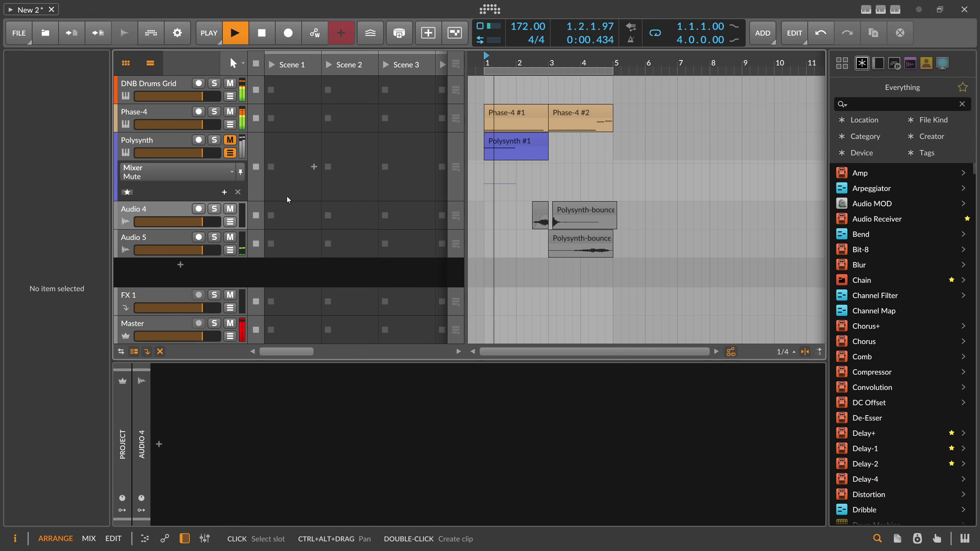
Step: Give the Polysynth-bounce-1 clip on Audio 5 a 2.0.0.00 fade-in and set its pitch to -12.00
{"action": "left_click", "coordinate": [554, 248]}
{"action": "left_click_drag", "start_coordinate": [551, 247], "coordinate": [619, 250]}
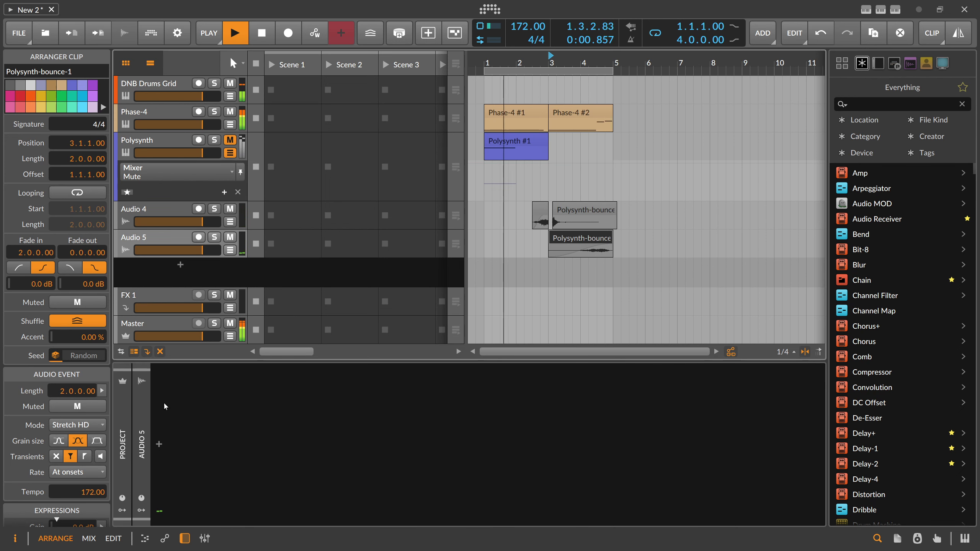
{"action": "scroll", "coordinate": [56, 491], "scroll_direction": "down", "scroll_amount": 4}
{"action": "left_click", "coordinate": [21, 518]}
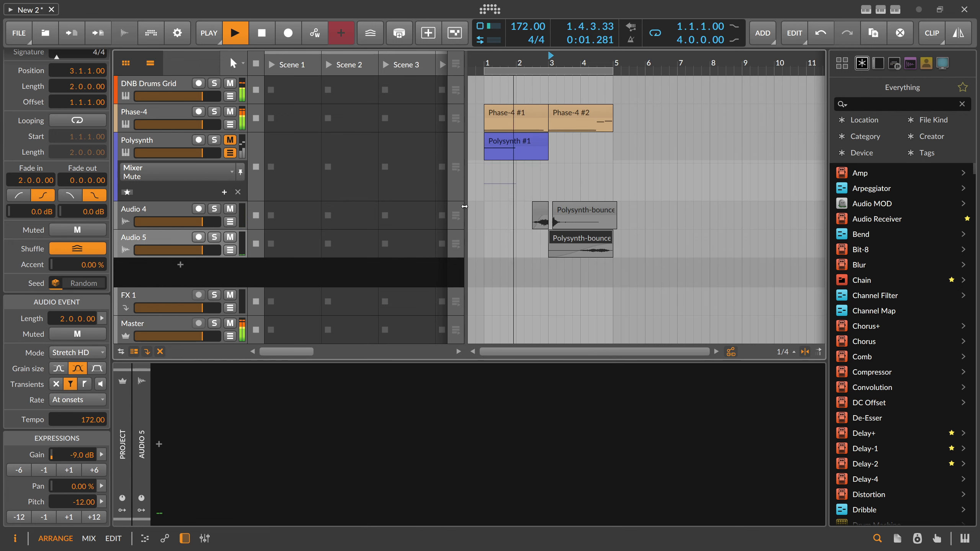
Step: Move the long Polysynth-bounce-2 clip on Audio 4 back to bar 3 and shorten it to half a bar
{"action": "left_click_drag", "start_coordinate": [485, 61], "coordinate": [486, 69]}
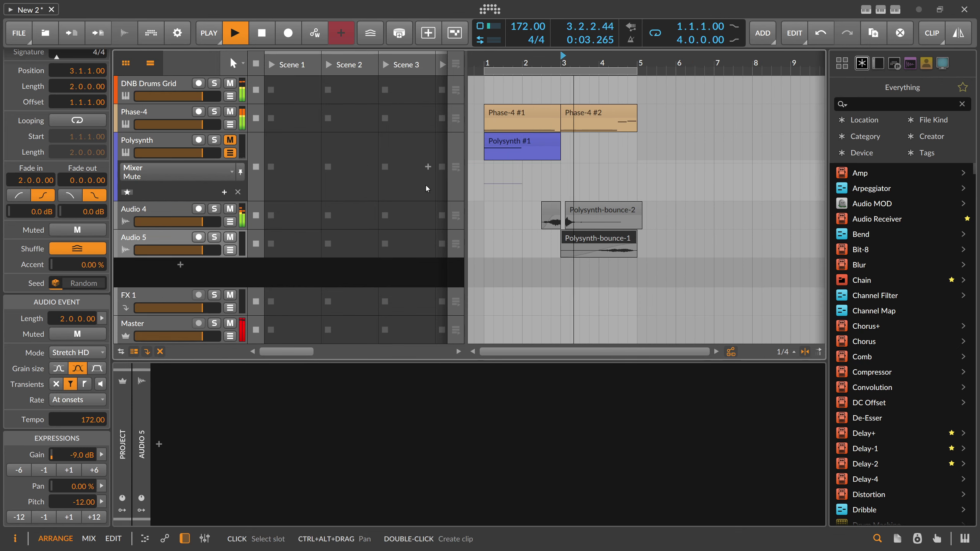
{"action": "left_click_drag", "start_coordinate": [576, 215], "coordinate": [571, 216]}
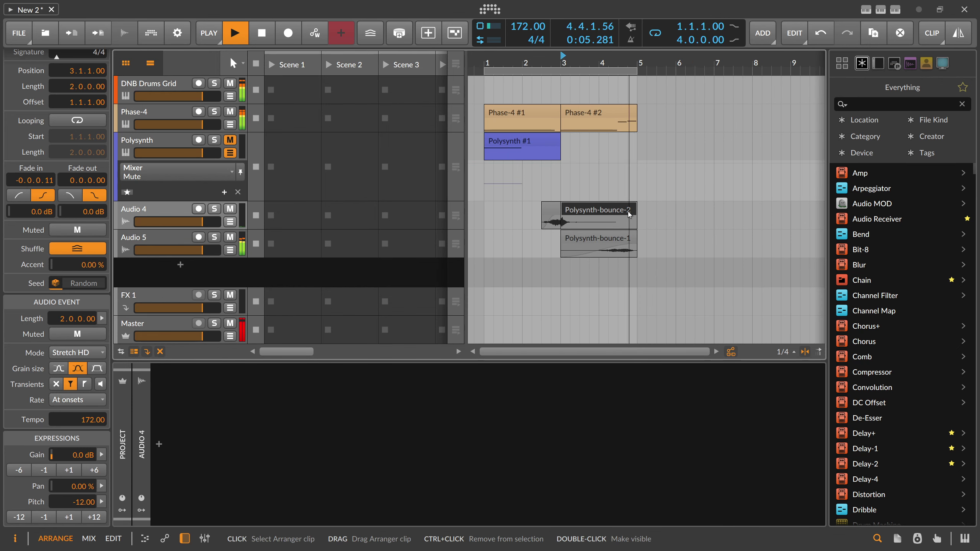
{"action": "left_click_drag", "start_coordinate": [636, 216], "coordinate": [512, 210]}
Step: Consolidate the two Audio 4 slices around bar 3 into one clip and give it a 0.0.2.87 fade-in
{"action": "key", "text": "ctrl+j"}
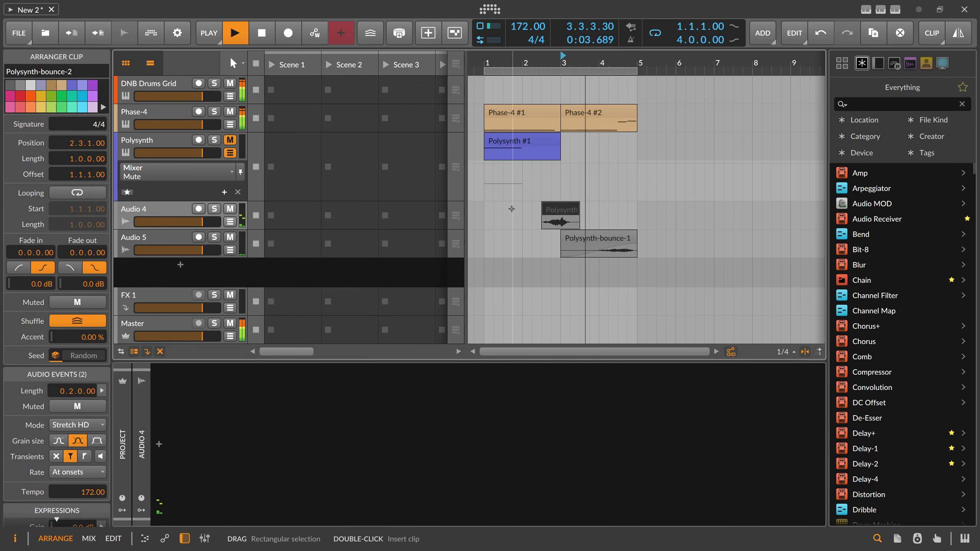
{"action": "left_click_drag", "start_coordinate": [548, 219], "coordinate": [555, 219]}
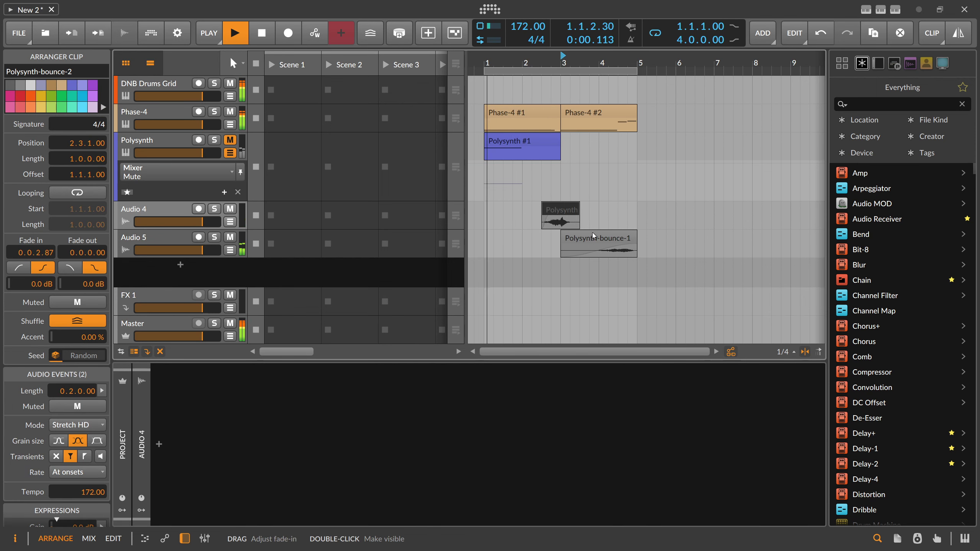
{"action": "mouse_move", "coordinate": [563, 63]}
{"action": "left_mouse_down"}
{"action": "mouse_move", "coordinate": [564, 82]}
{"action": "mouse_move", "coordinate": [564, 50]}
{"action": "left_mouse_up"}
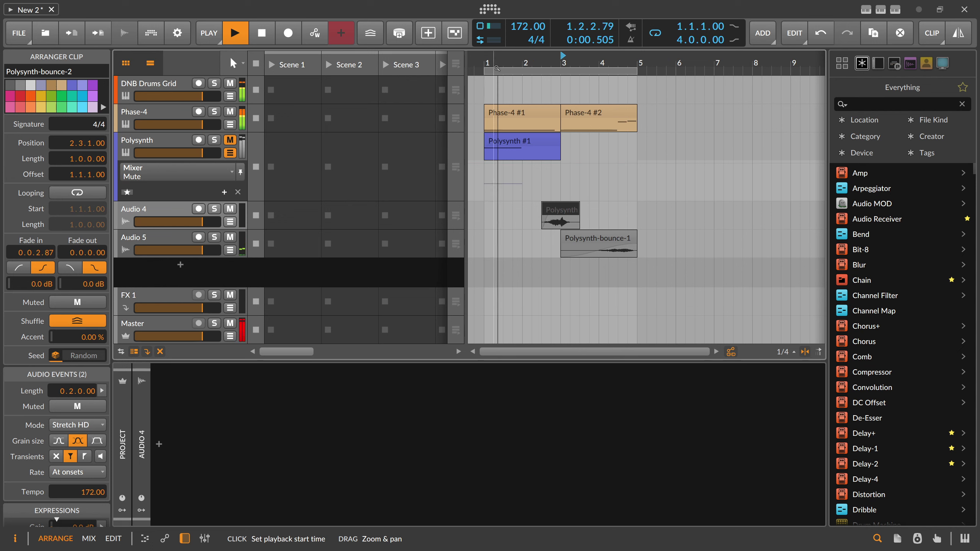
Step: Stop playback, add a new Polysynth instrument track below Audio 5 and create an empty one-bar clip at bar 1
{"action": "key", "text": "space"}
{"action": "left_click", "coordinate": [181, 264]}
{"action": "type", "text": "p"}
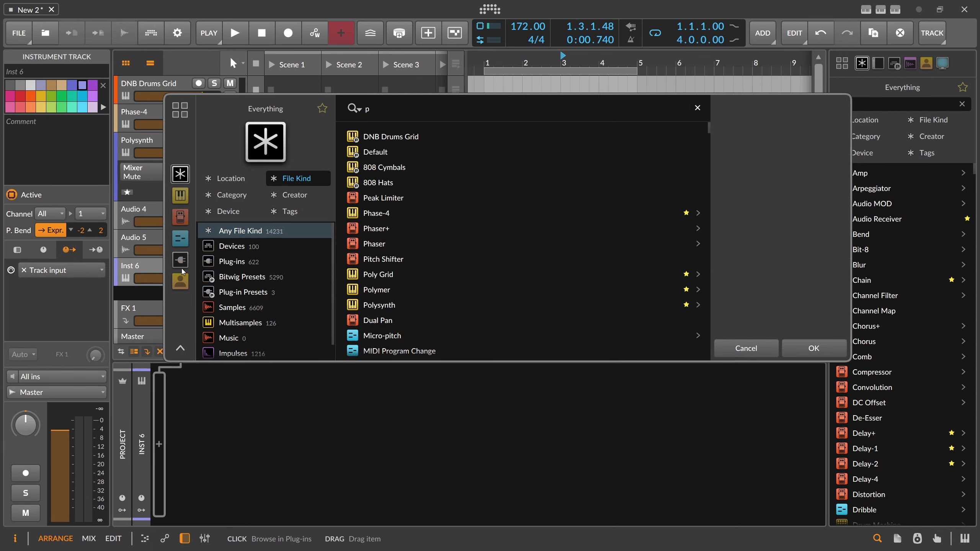
{"action": "type", "text": "olysynt"}
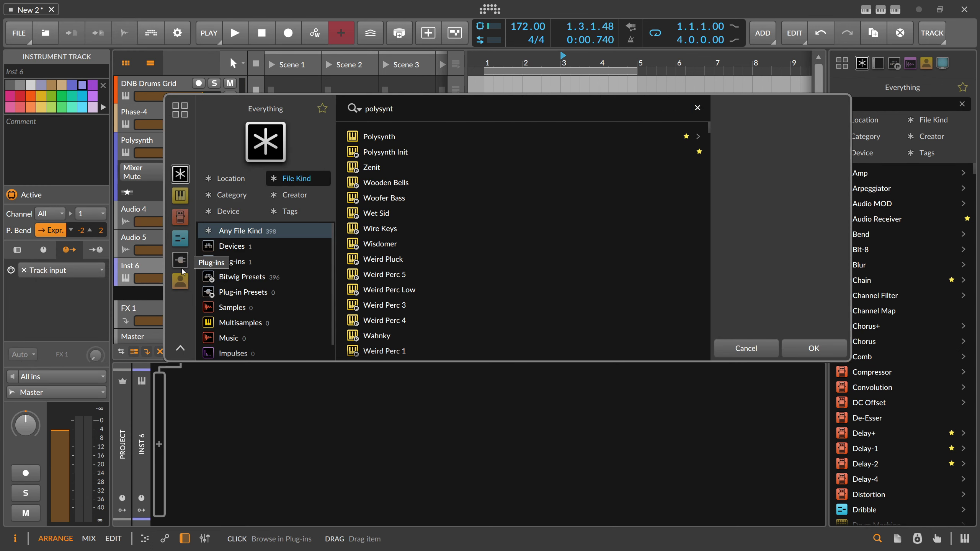
{"action": "key", "text": "Return"}
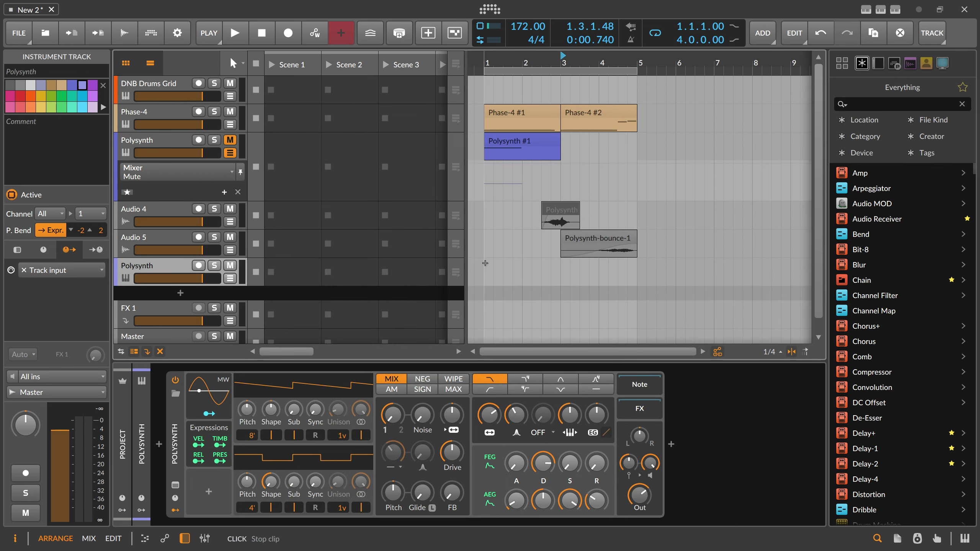
{"action": "double_click", "coordinate": [496, 266]}
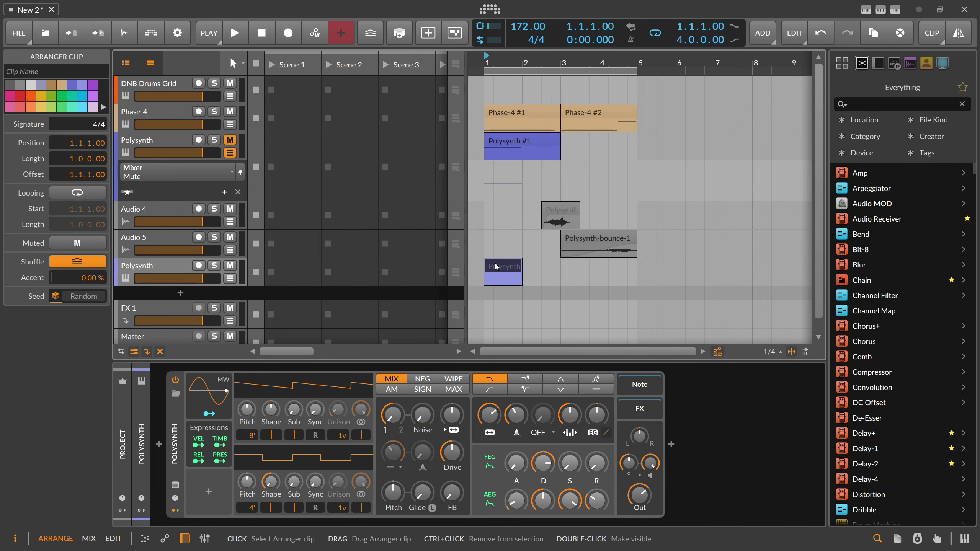
Step: Open the empty Polysynth clip and draw short stacked notes from E3 up to C4 at its start, auditioning them
{"action": "double_click", "coordinate": [495, 266]}
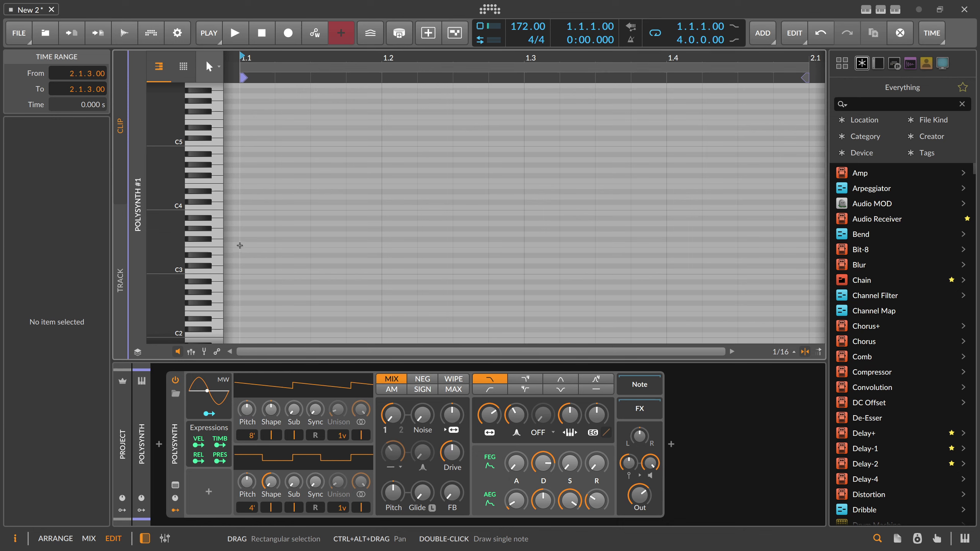
{"action": "double_click", "coordinate": [240, 245]}
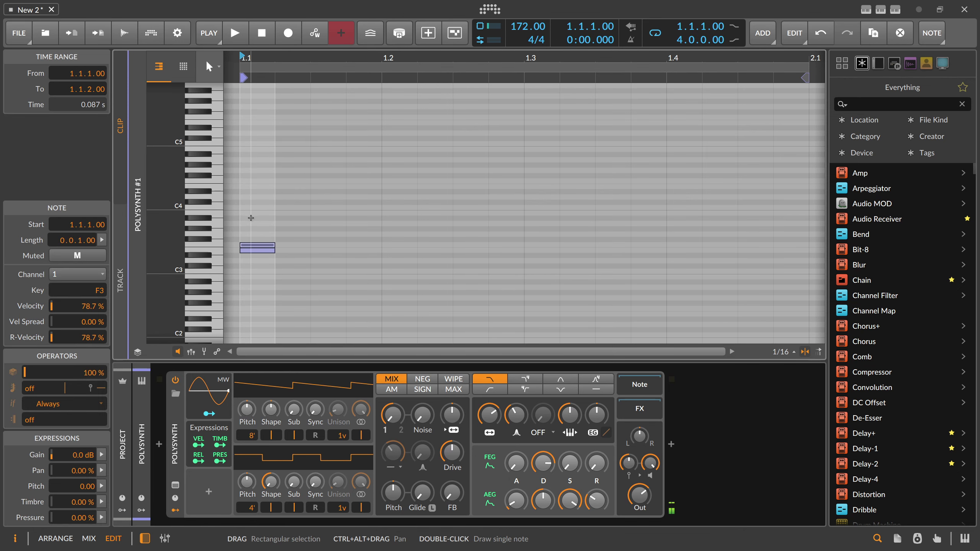
{"action": "double_click", "coordinate": [247, 211]}
{"action": "key", "text": "space"}
{"action": "key", "text": "space"}
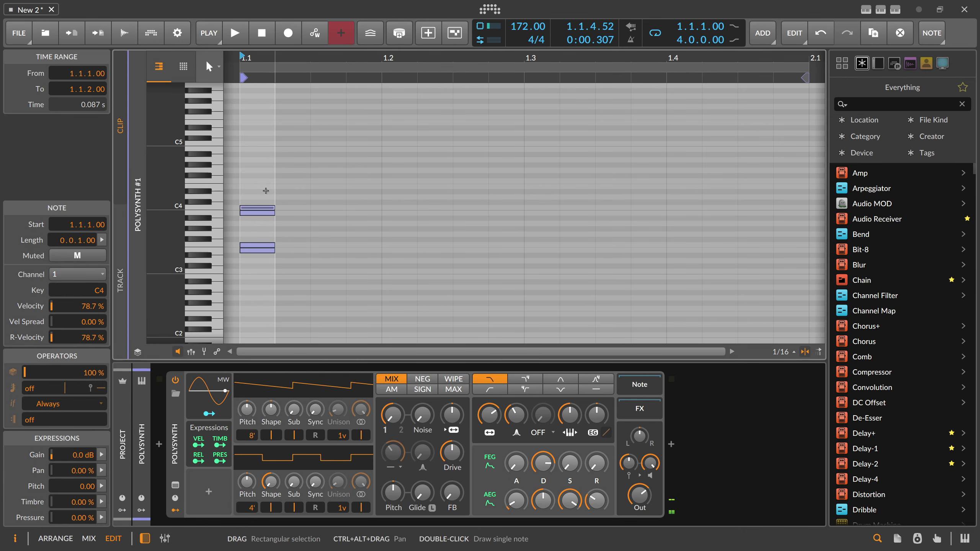
Step: Lengthen all the drawn notes to 0.2.0.00 and play them back
{"action": "left_click_drag", "start_coordinate": [266, 190], "coordinate": [525, 251]}
{"action": "key", "text": "space"}
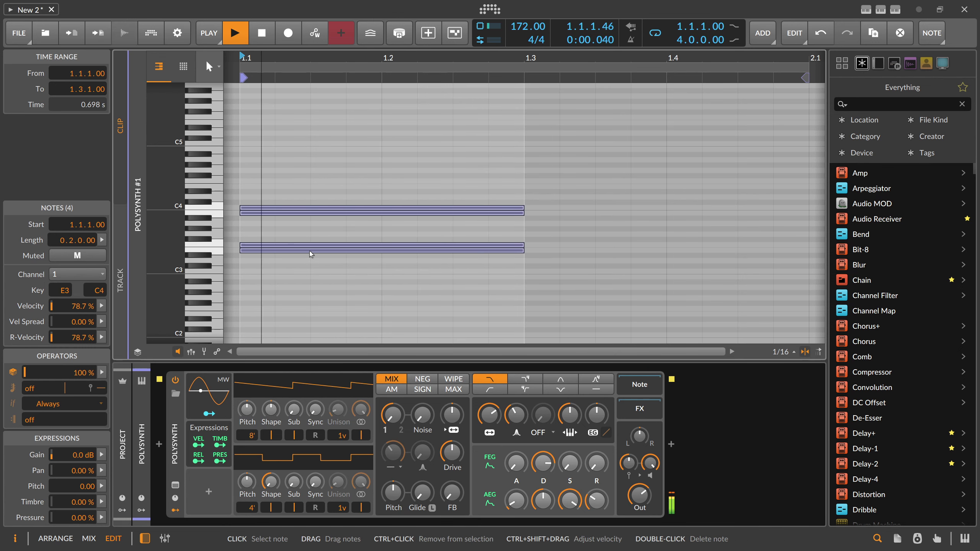
{"action": "key", "text": "space"}
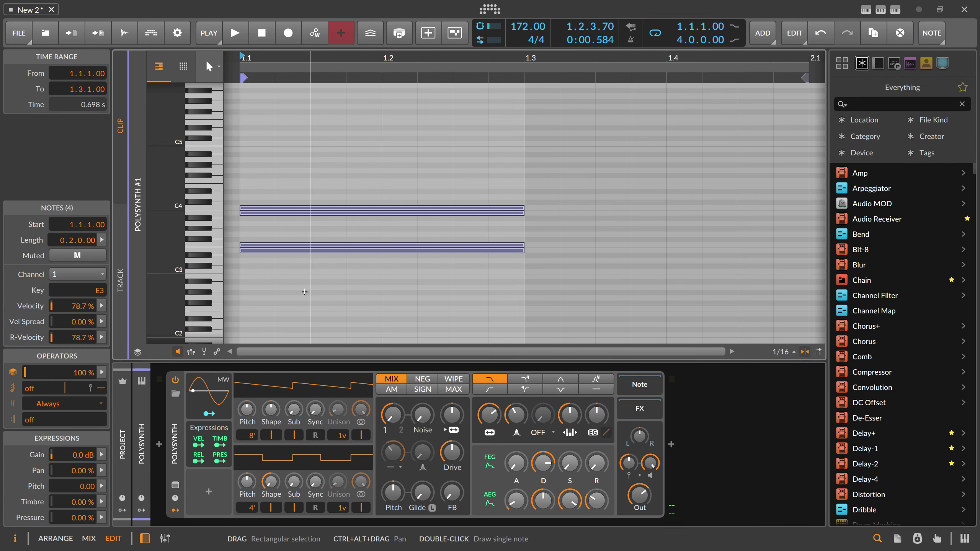
Step: Transpose the four notes down one octave, spanning E2 to C3, and audition them
{"action": "key", "text": "shift+Down"}
{"action": "key", "text": "space"}
{"action": "key", "text": "space"}
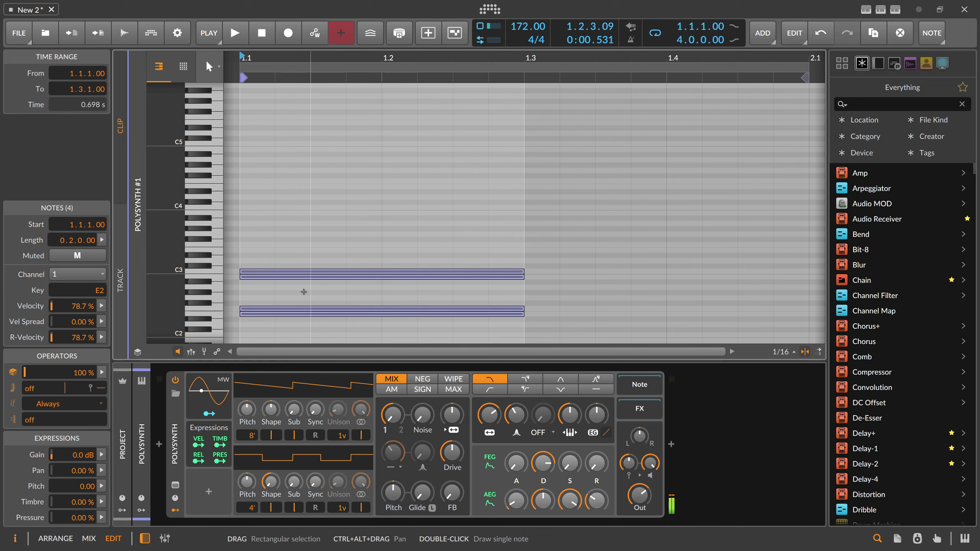
{"action": "left_click_drag", "start_coordinate": [302, 234], "coordinate": [324, 326]}
Step: Lower the Polysynth filter frequency and audition the darker sound
{"action": "left_click_drag", "start_coordinate": [489, 415], "coordinate": [490, 449]}
{"action": "key", "text": "space"}
{"action": "key", "text": "space"}
Step: Raise Polysynth's filter envelope depth to about +48.27 st and shorten the FEG decay to about 44.5 %, auditioning the sound
{"action": "left_click_drag", "start_coordinate": [597, 416], "coordinate": [596, 415]}
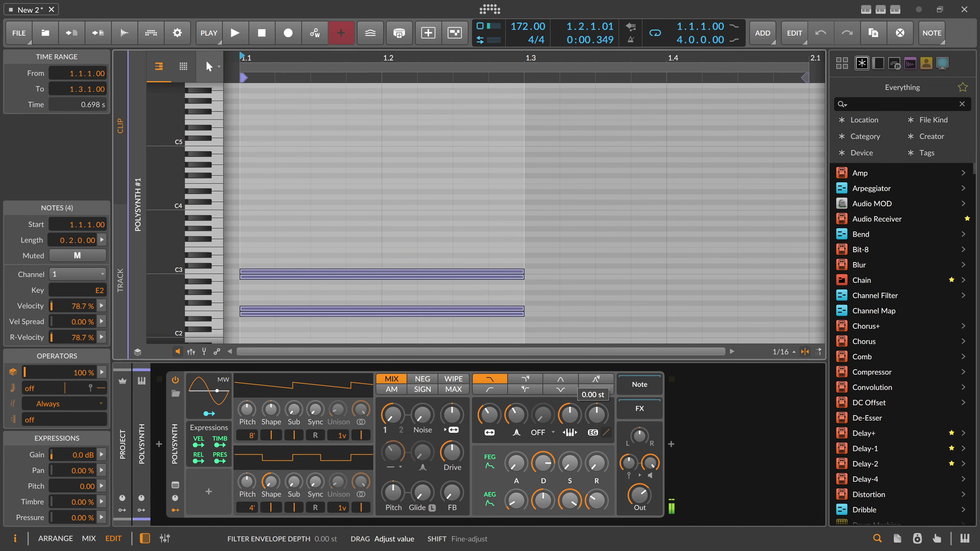
{"action": "key", "text": "space"}
{"action": "left_click_drag", "start_coordinate": [544, 463], "coordinate": [543, 463]}
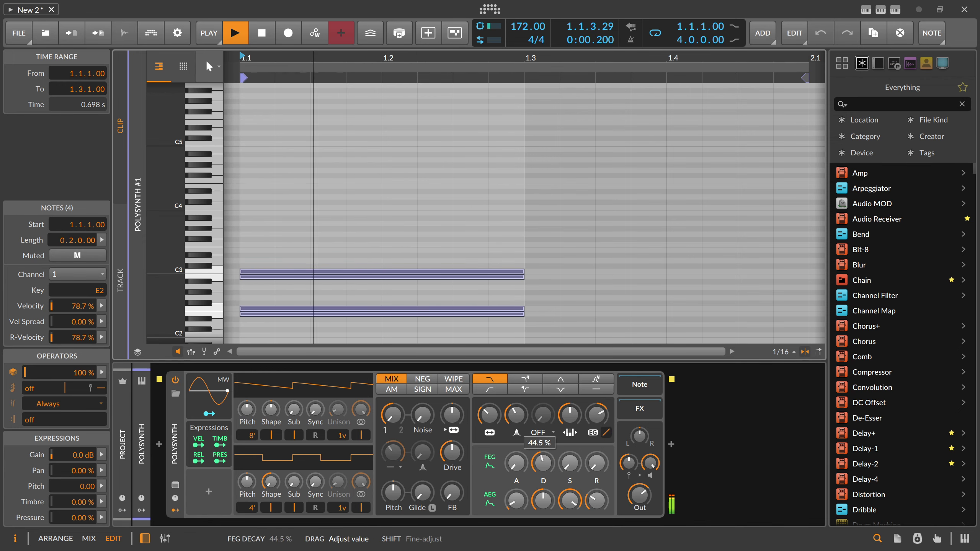
{"action": "key", "text": "space"}
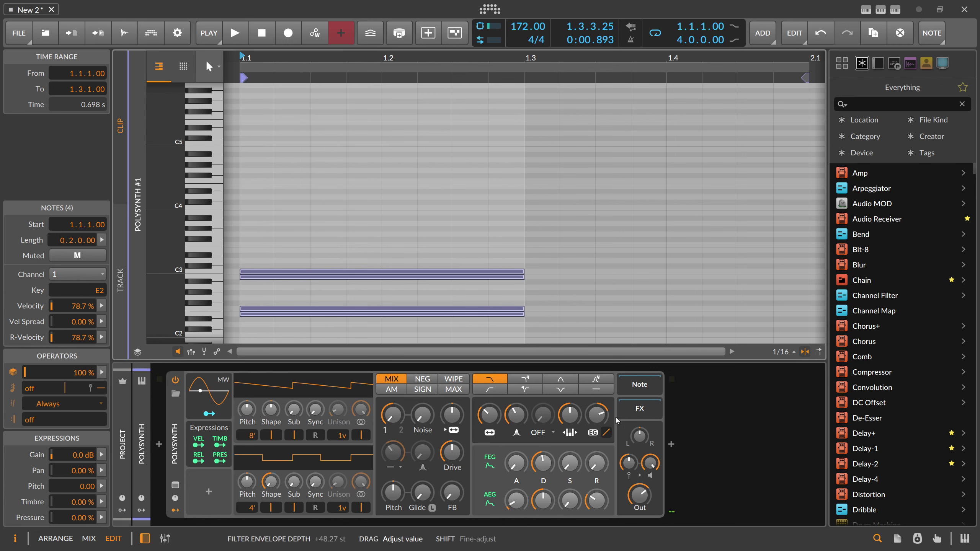
Step: Search the audio effects for "delay", insert the Delay+ Ambient Reverb preset after Polysynth, and audition it
{"action": "left_click", "coordinate": [671, 444]}
{"action": "type", "text": "delay"}
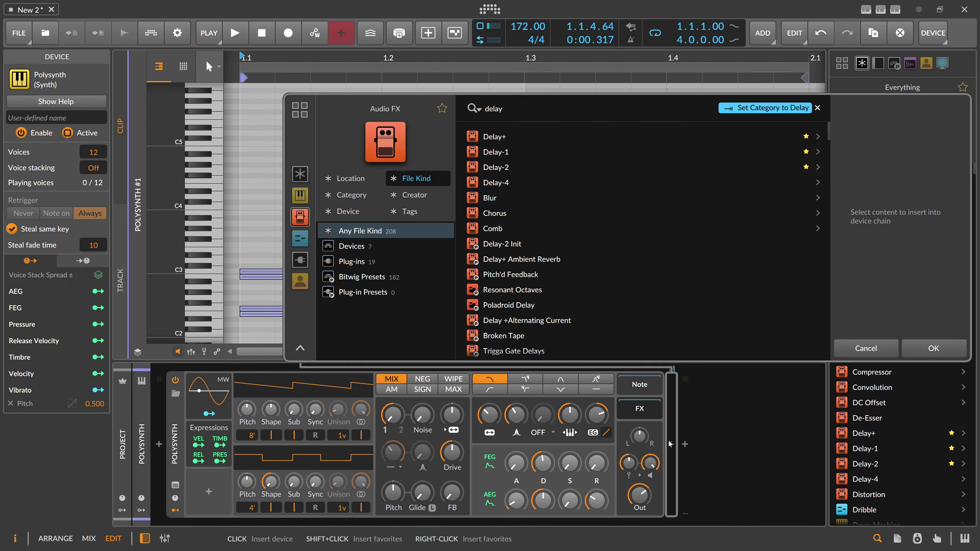
{"action": "key", "text": "Down"}
{"action": "key", "text": "Down"}
{"action": "key", "text": "Down"}
{"action": "key", "text": "Down"}
{"action": "key", "text": "Down"}
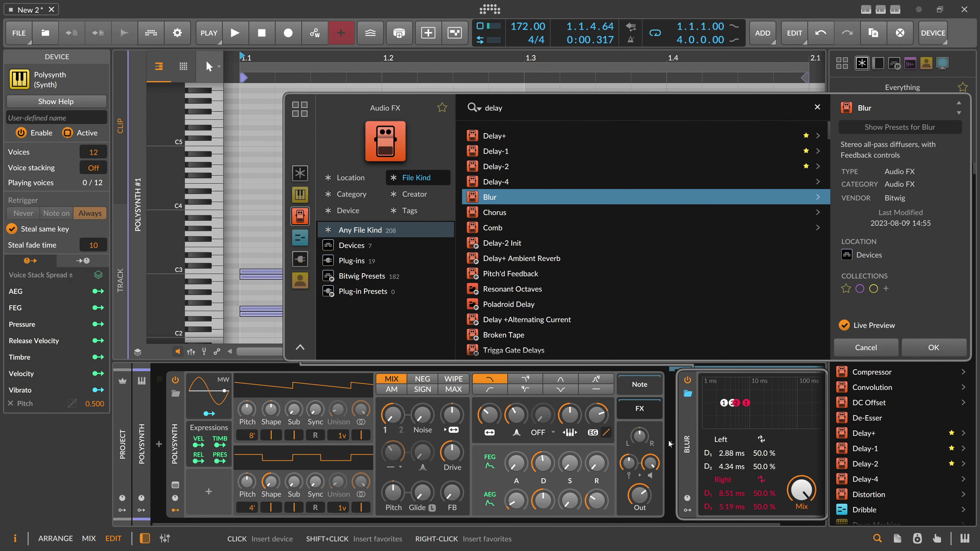
{"action": "key", "text": "Down"}
{"action": "key", "text": "Down"}
{"action": "key", "text": "Down"}
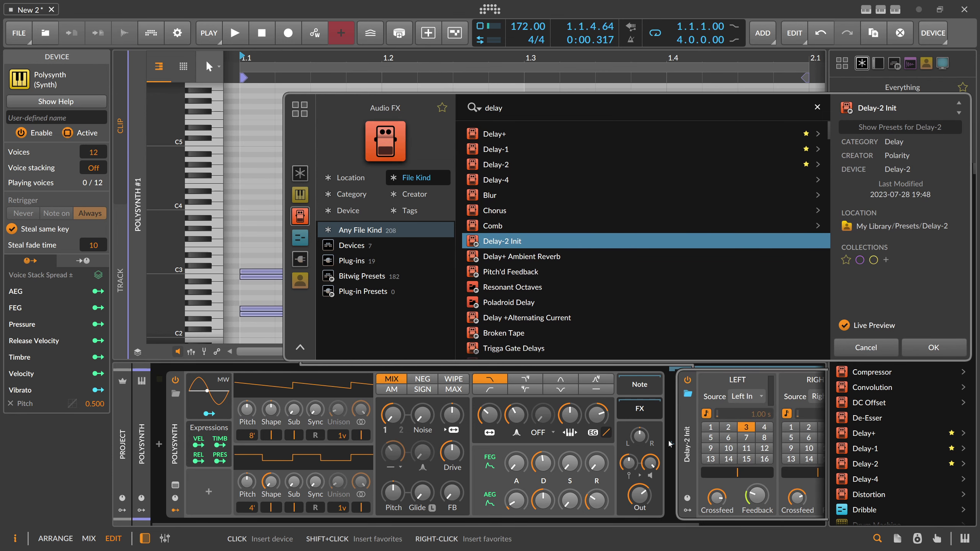
{"action": "key", "text": "Down"}
{"action": "key", "text": "Return"}
{"action": "key", "text": "space"}
{"action": "key", "text": "space"}
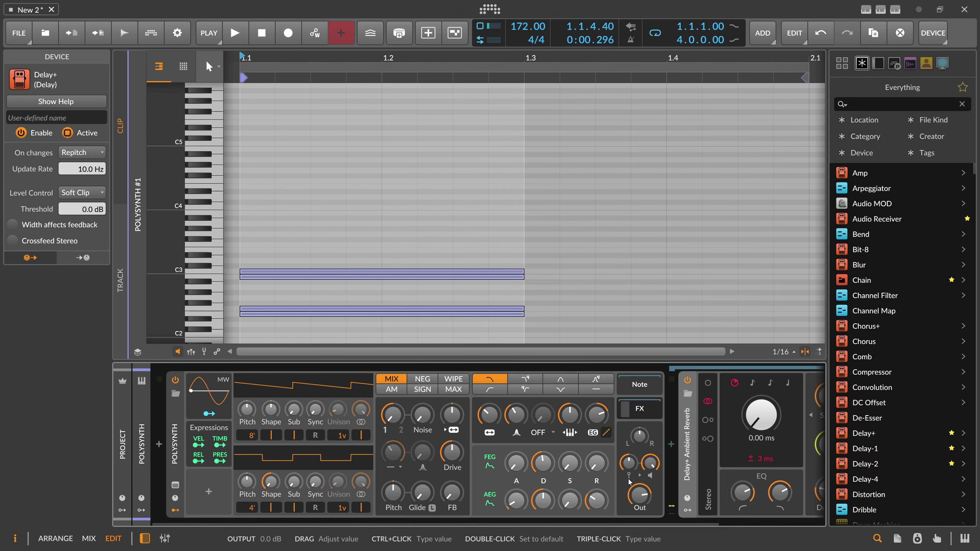
Step: Lengthen Polysynth's filter envelope decay while auditioning the clip
{"action": "key", "text": "space"}
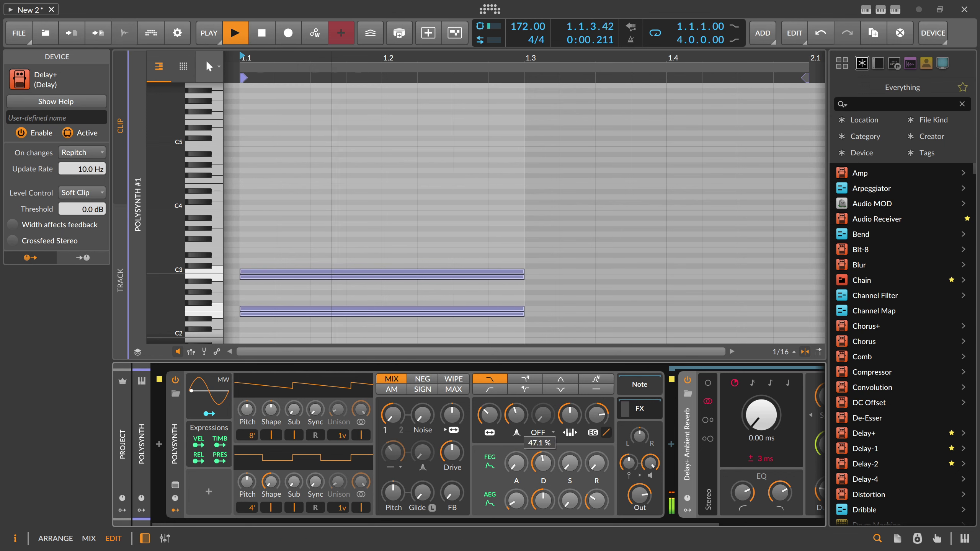
{"action": "left_click_drag", "start_coordinate": [543, 463], "coordinate": [543, 455]}
{"action": "key", "text": "space"}
{"action": "key", "text": "space"}
{"action": "key", "text": "space"}
Step: Raise the filter resonance, lower its frequency, switch to the second low-pass filter type, and set the filter envelope depth to about +71.86 st
{"action": "left_click_drag", "start_coordinate": [516, 415], "coordinate": [489, 420]}
{"action": "key", "text": "space"}
{"action": "key", "text": "space"}
{"action": "left_click", "coordinate": [526, 379]}
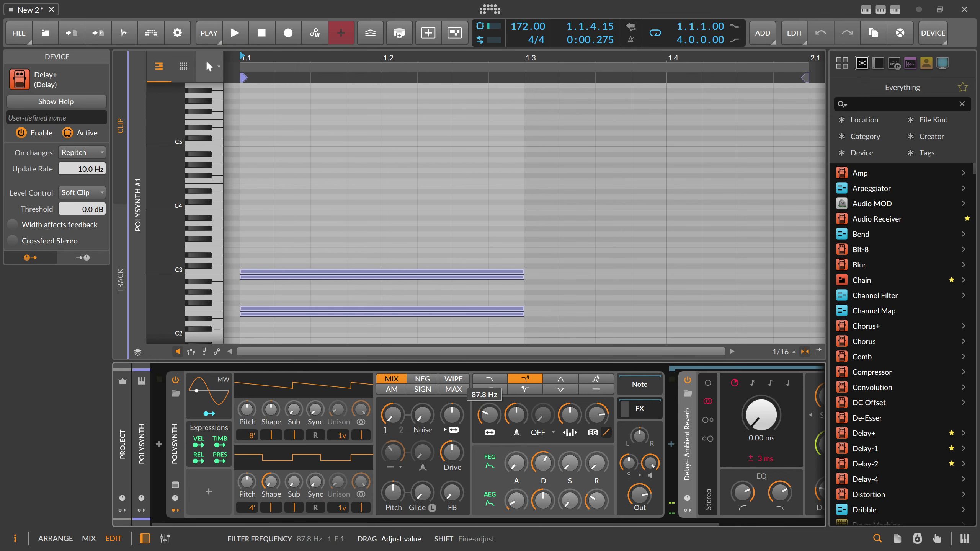
{"action": "key", "text": "space"}
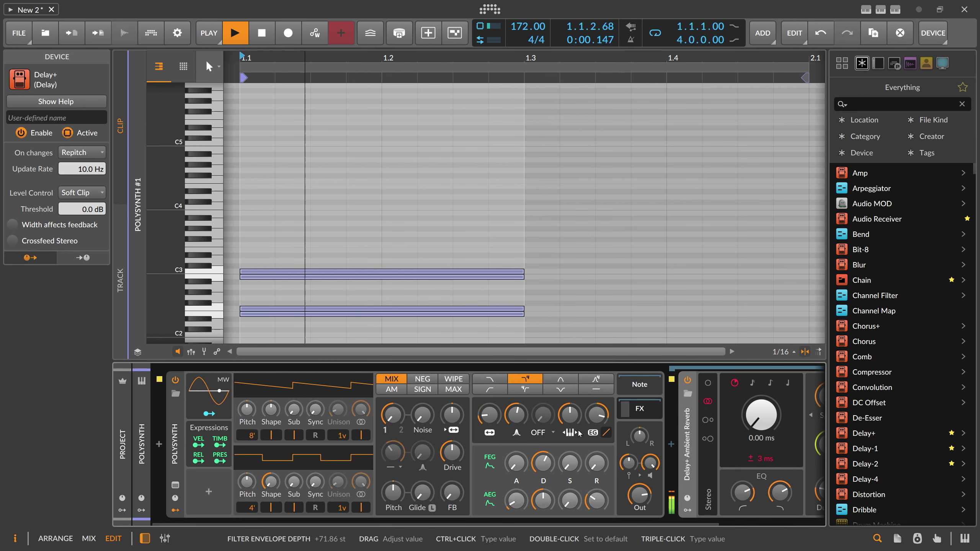
{"action": "key", "text": "space"}
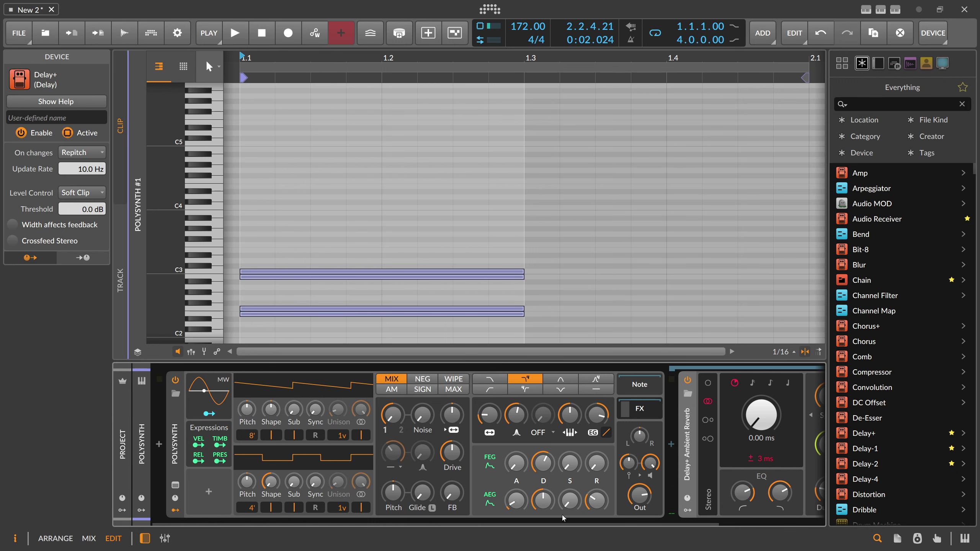
Step: Add a Peak Limiter after the delay and raise its input gain to about +4.7 dB during playback
{"action": "scroll", "coordinate": [563, 518], "scroll_direction": "right", "scroll_amount": 5}
{"action": "left_click", "coordinate": [784, 446]}
{"action": "type", "text": "p"}
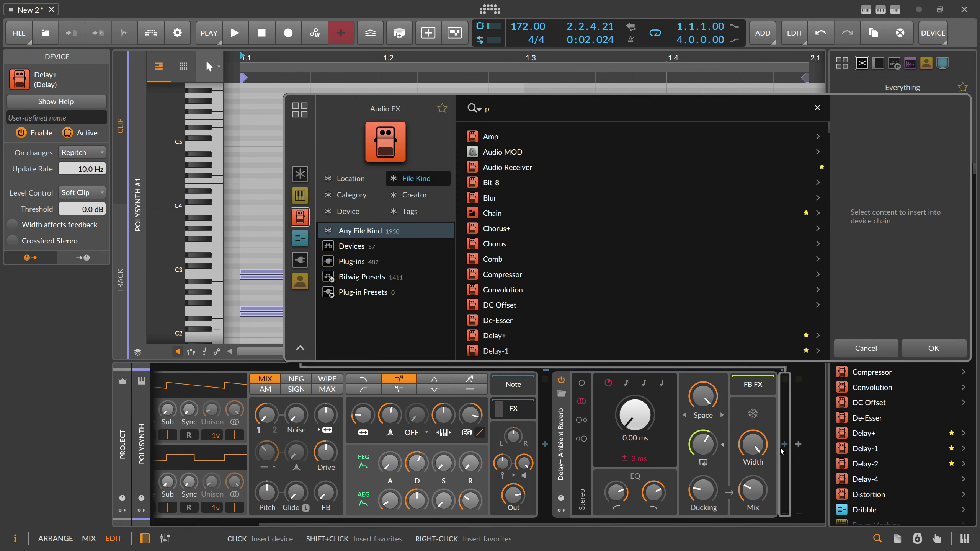
{"action": "type", "text": "eakl"}
{"action": "key", "text": "BackSpace"}
{"action": "key", "text": "BackSpace"}
{"action": "key", "text": "BackSpace"}
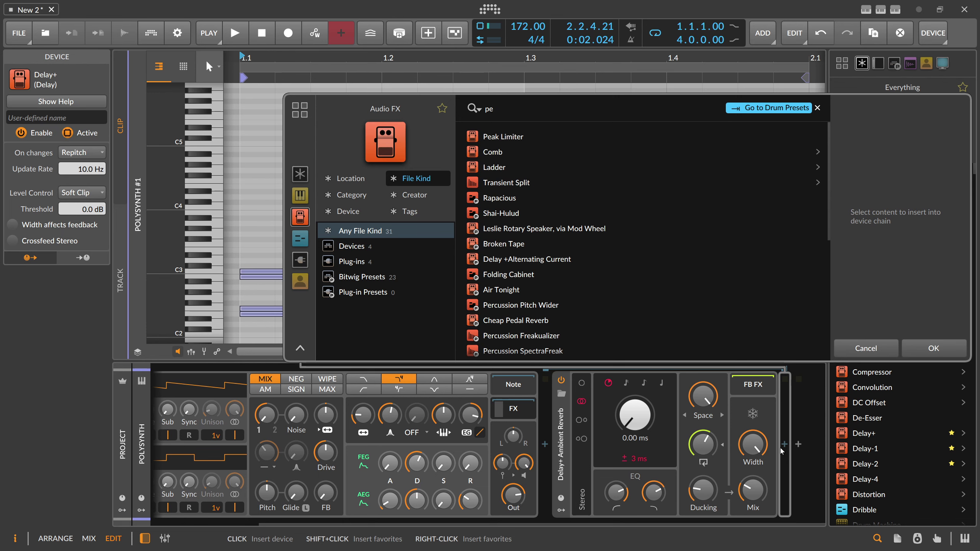
{"action": "type", "text": "ak"}
{"action": "key", "text": "Return"}
{"action": "key", "text": "space"}
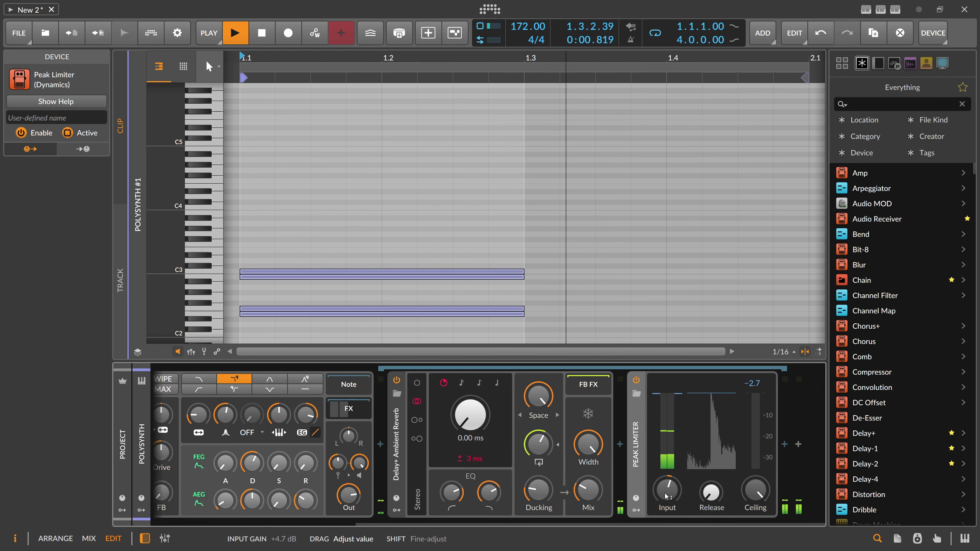
Step: Return to the arrangement and set the Delay+ blur character to Wide
{"action": "key", "text": "alt+1"}
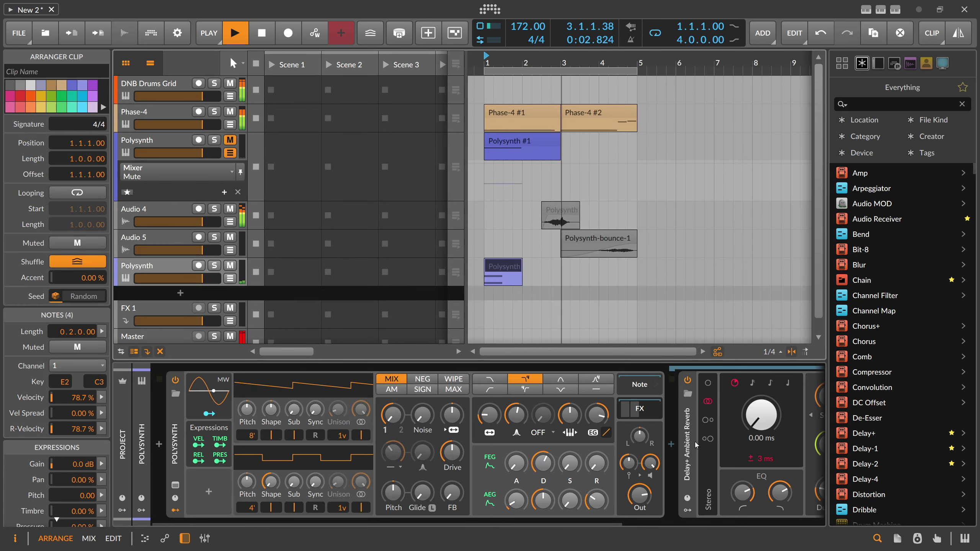
{"action": "scroll", "coordinate": [698, 519], "scroll_direction": "right", "scroll_amount": 3}
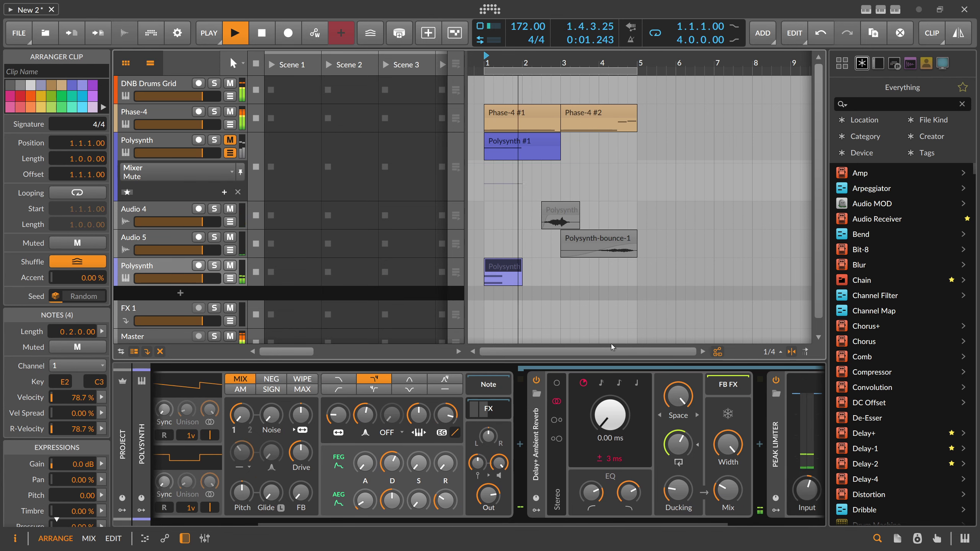
{"action": "key", "text": "space"}
{"action": "left_click", "coordinate": [698, 415]}
{"action": "left_click", "coordinate": [678, 416]}
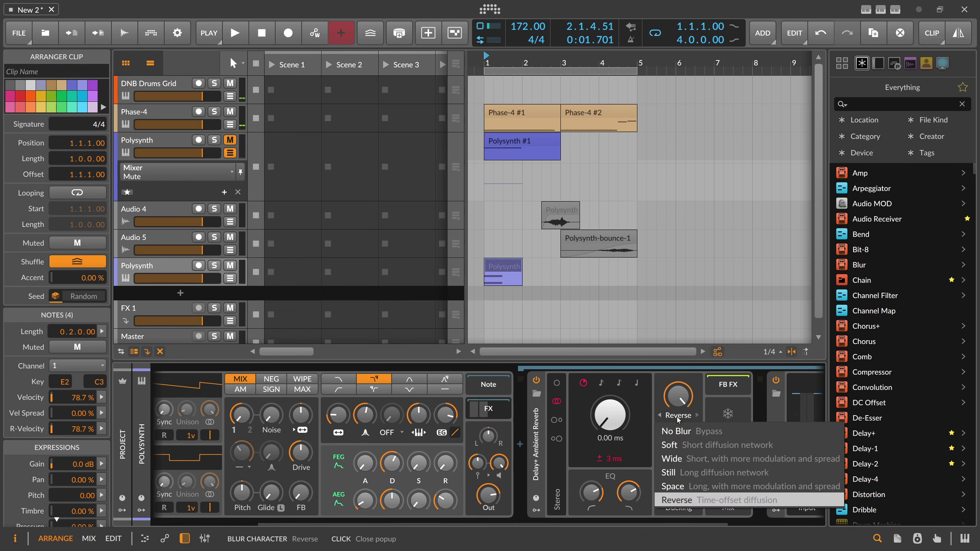
{"action": "left_click", "coordinate": [683, 457]}
{"action": "key", "text": "space"}
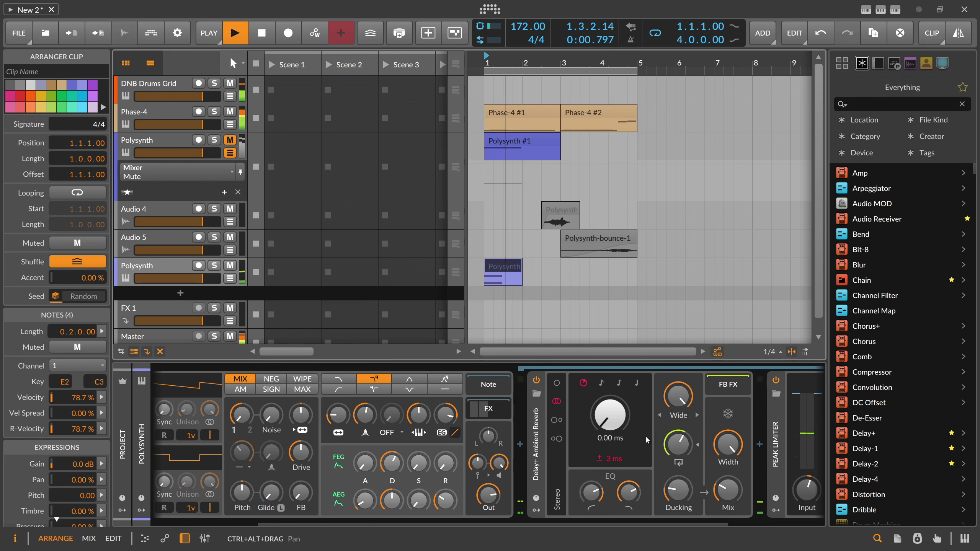
Step: Set Polysynth's filter resonance to about 52.6 % while playing the arrangement
{"action": "key", "text": "space"}
{"action": "key", "text": "space"}
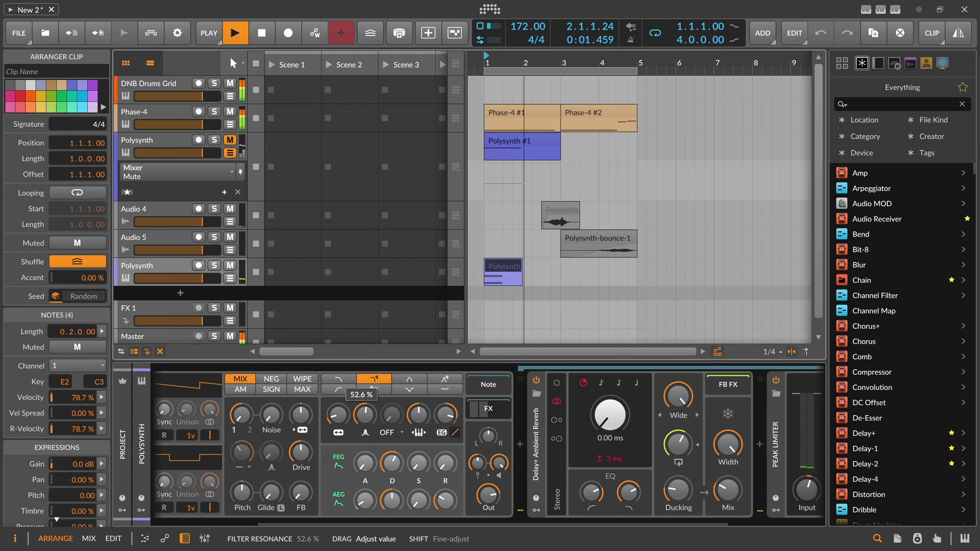
{"action": "key", "text": "space"}
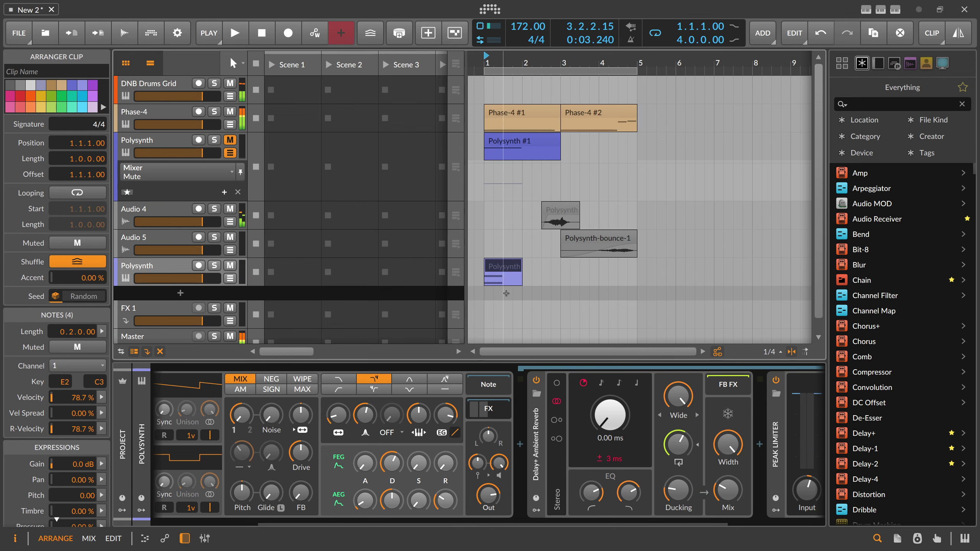
Step: Bounce the new Polysynth clip to an audio track, using the Post-Fader source and 32-bit floating-point depth
{"action": "right_click", "coordinate": [496, 272]}
{"action": "left_click", "coordinate": [510, 383]}
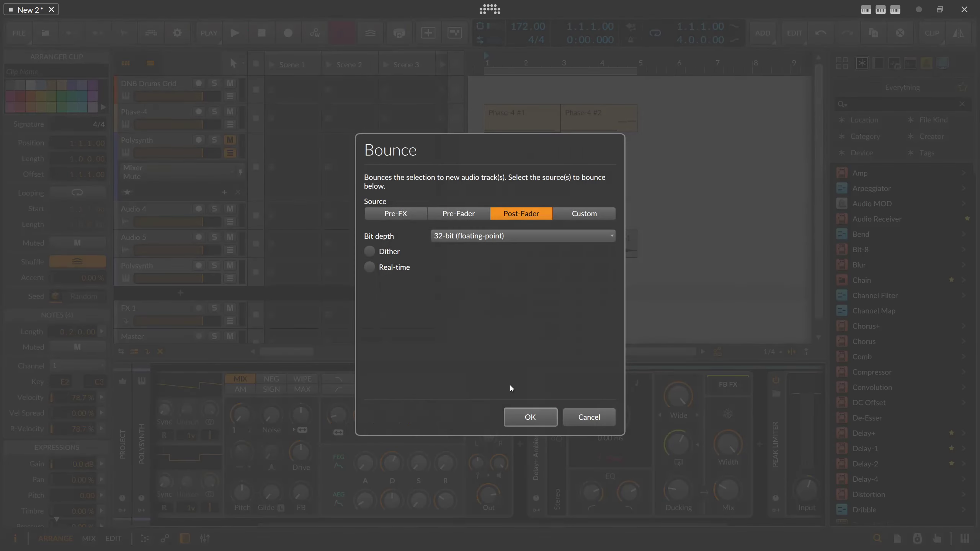
{"action": "left_click", "coordinate": [530, 417]}
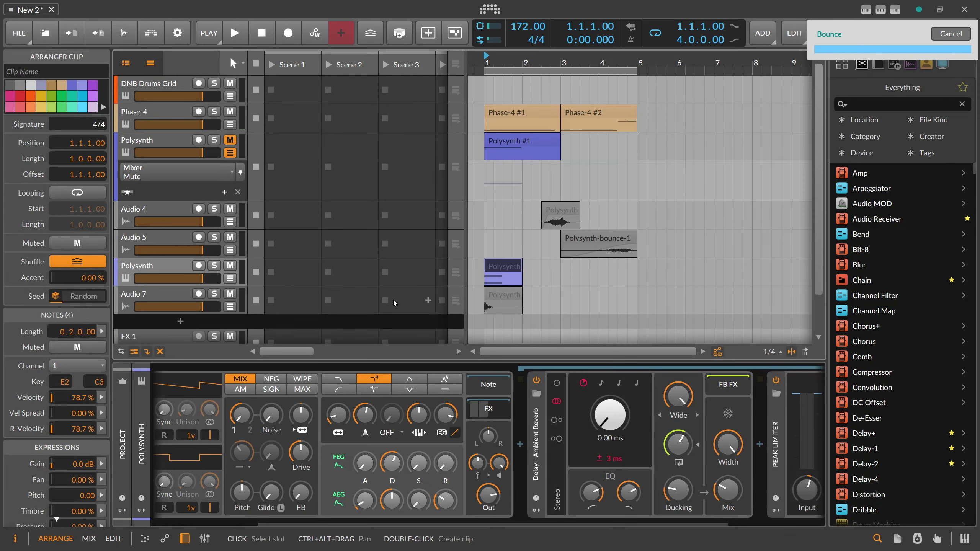
Step: Move the second Polysynth track and its newly bounced audio track above the two older audio tracks
{"action": "left_click_drag", "start_coordinate": [179, 243], "coordinate": [179, 213]}
{"action": "left_click_drag", "start_coordinate": [173, 294], "coordinate": [181, 204]}
{"action": "left_click", "coordinate": [491, 241]}
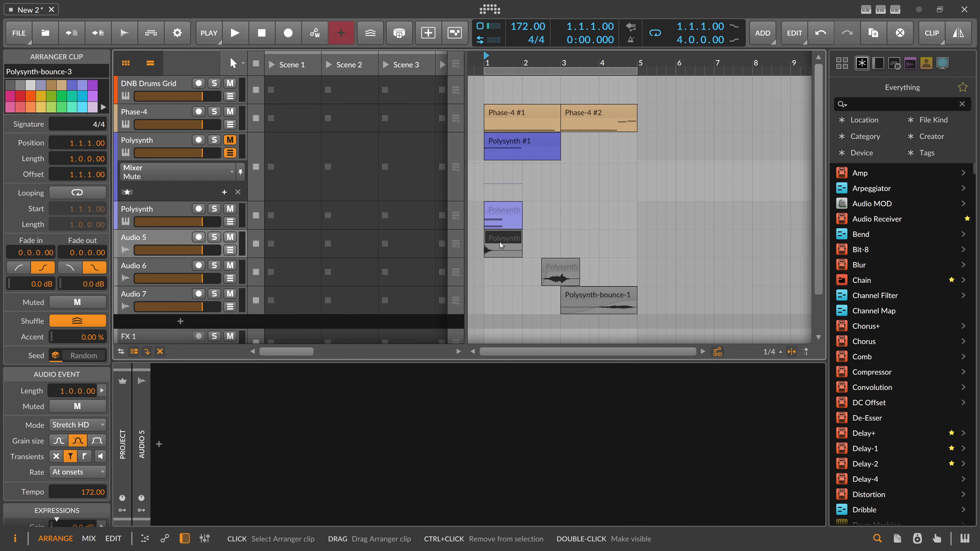
Step: Select the second Polysynth track, solo it, and audition it on its own
{"action": "left_click", "coordinate": [492, 211]}
{"action": "left_click", "coordinate": [184, 211]}
{"action": "key", "text": "space"}
{"action": "key", "text": "space"}
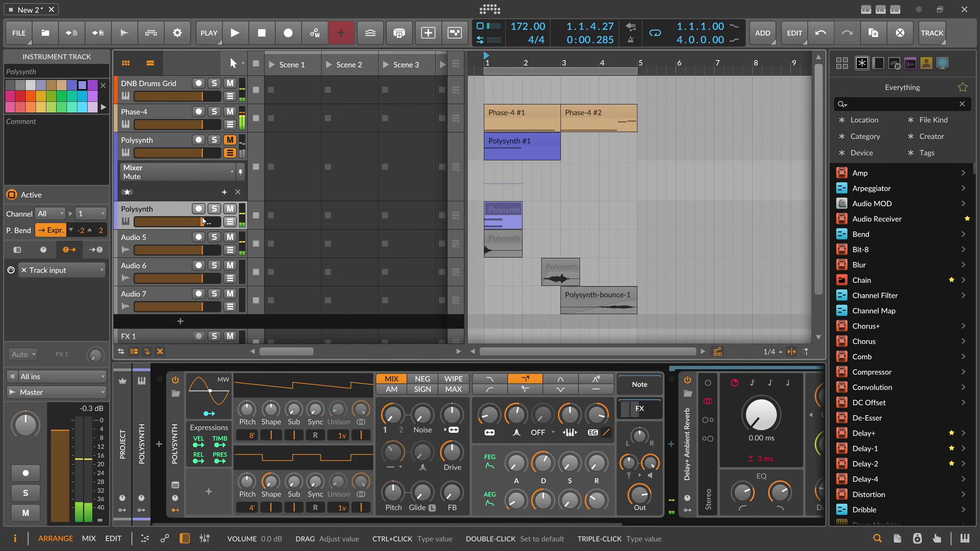
{"action": "left_click", "coordinate": [214, 209]}
{"action": "key", "text": "space"}
{"action": "key", "text": "space"}
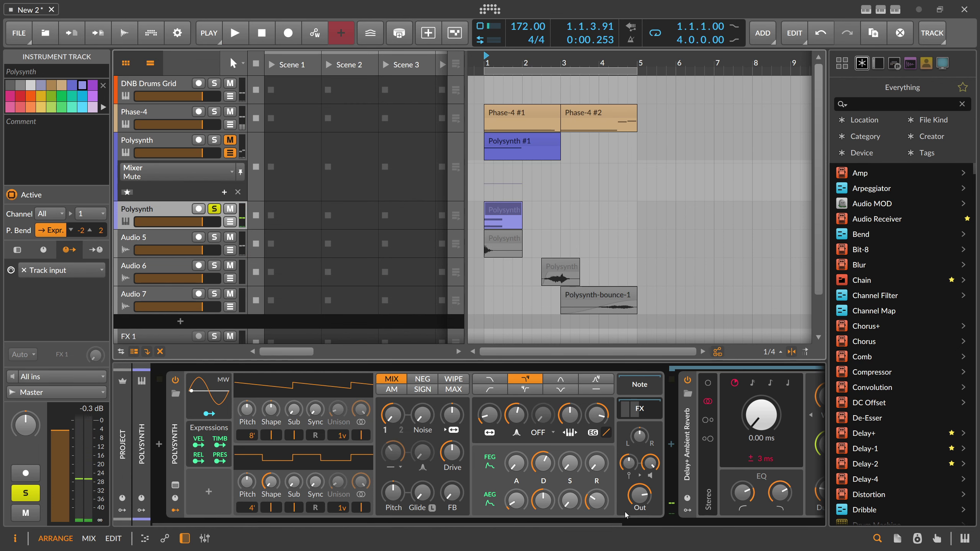
Step: Set the Delay+ blur character to Space and turn its ducking down to minimum, auditioning the result
{"action": "scroll", "coordinate": [625, 512], "scroll_direction": "right", "scroll_amount": 5}
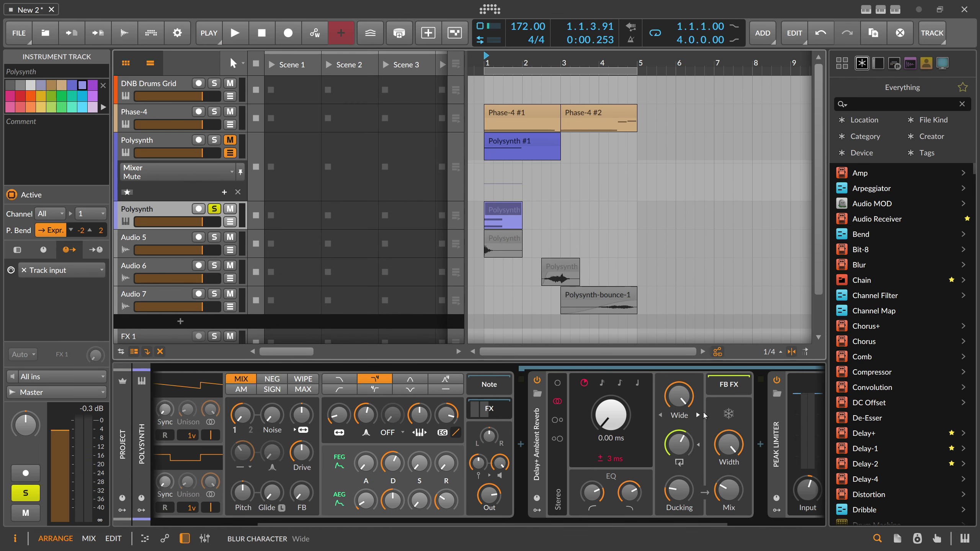
{"action": "key", "text": "space"}
{"action": "key", "text": "space"}
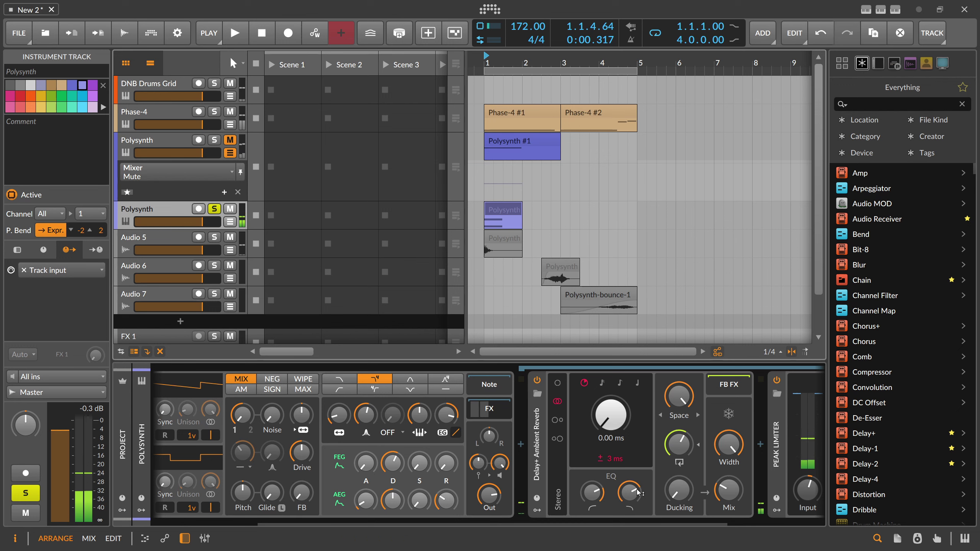
Step: Adjust the second Polysynth's filter frequency and envelope decay while auditioning the soloed chord
{"action": "key", "text": "space"}
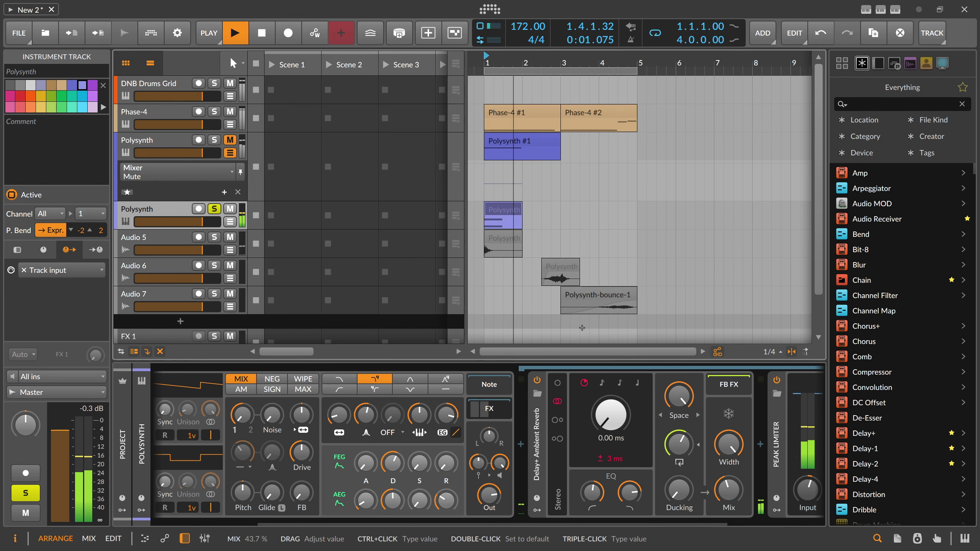
{"action": "key", "text": "space"}
{"action": "key", "text": "space"}
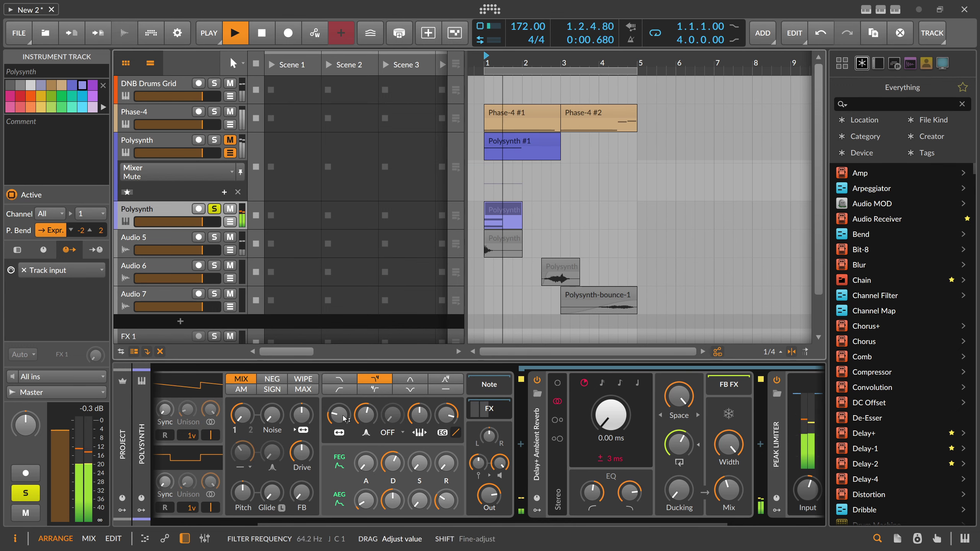
{"action": "key", "text": "space"}
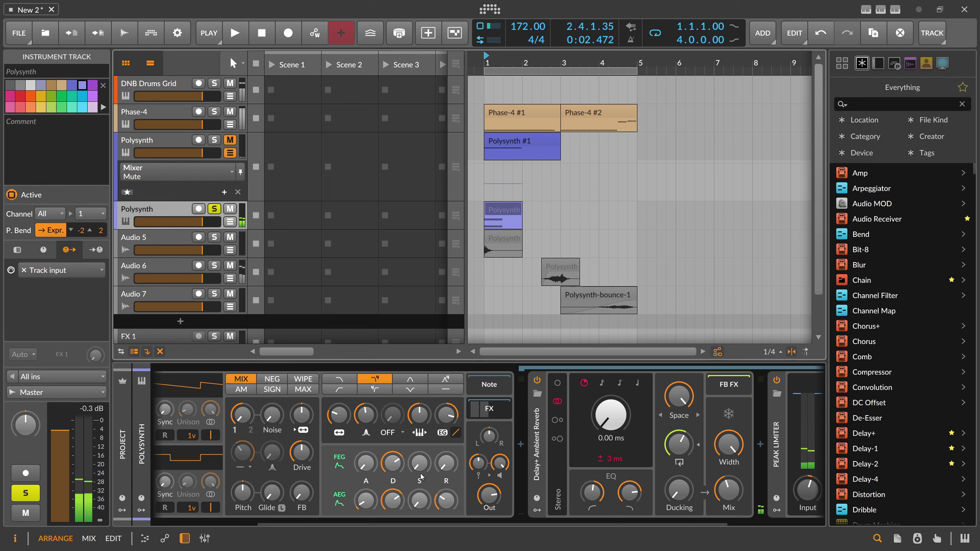
{"action": "key", "text": "space"}
{"action": "key", "text": "space"}
Step: Bounce the range from bar 1 to bar 3 of the second Polysynth track to a new audio track
{"action": "left_click", "coordinate": [486, 223]}
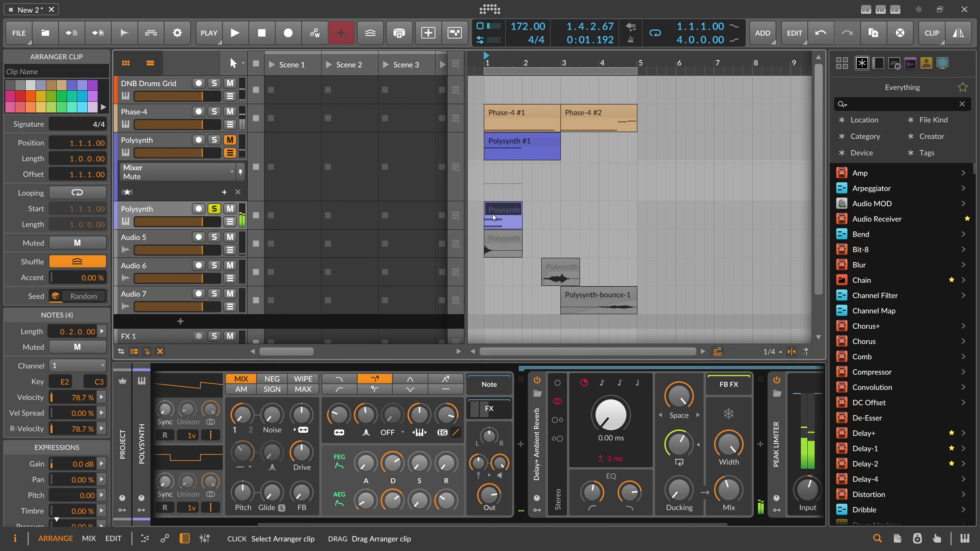
{"action": "left_click_drag", "start_coordinate": [486, 224], "coordinate": [563, 223]}
{"action": "right_click", "coordinate": [569, 221]}
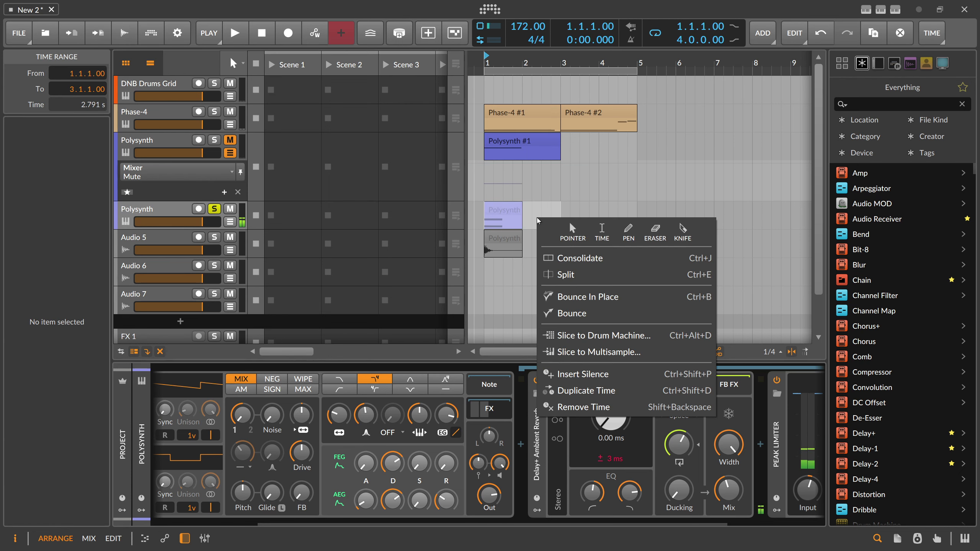
{"action": "left_click", "coordinate": [578, 313]}
{"action": "left_click", "coordinate": [540, 414]}
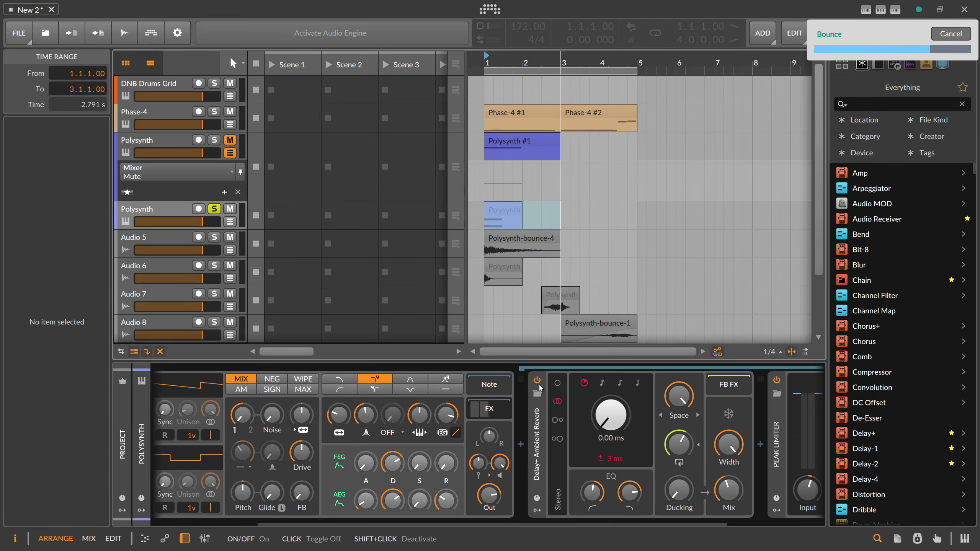
Step: Reverse the two-bar bounced clip Polysynth-bounce-4 and give it a fade-in of 1.2.0.90
{"action": "left_click", "coordinate": [527, 237]}
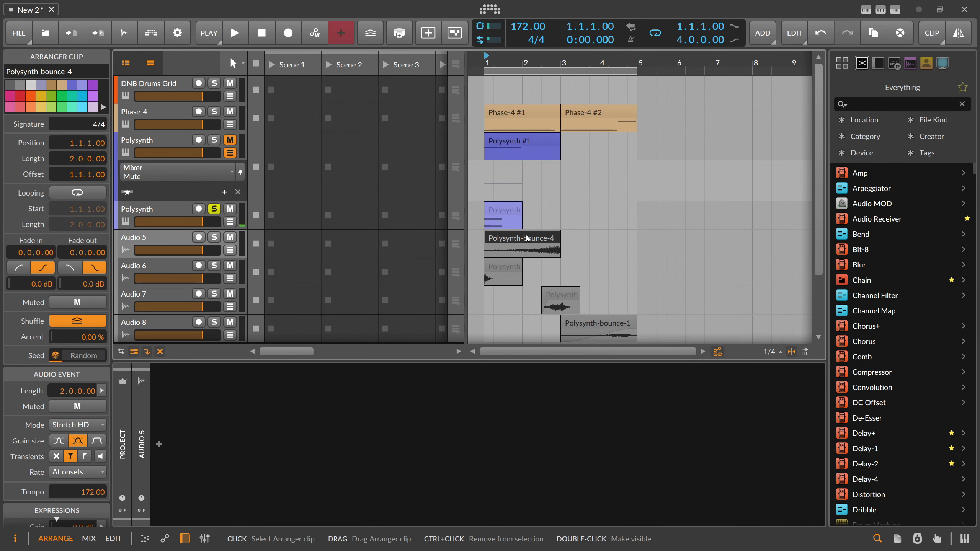
{"action": "left_click_drag", "start_coordinate": [519, 250], "coordinate": [566, 271]}
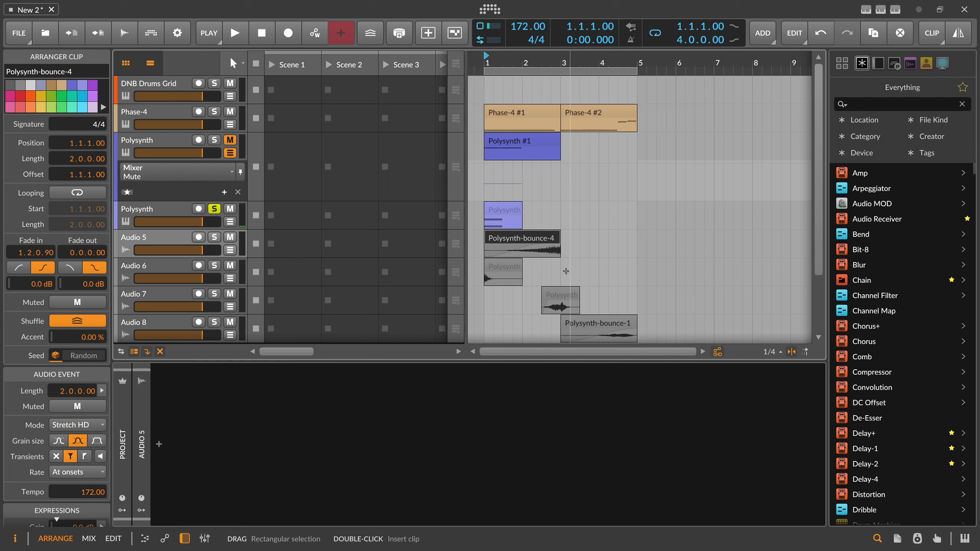
{"action": "left_click", "coordinate": [506, 265]}
Step: Unsolo and mute the second Polysynth track, and play the full arrangement
{"action": "left_click", "coordinate": [214, 209]}
{"action": "left_click", "coordinate": [231, 209]}
{"action": "key", "text": "space"}
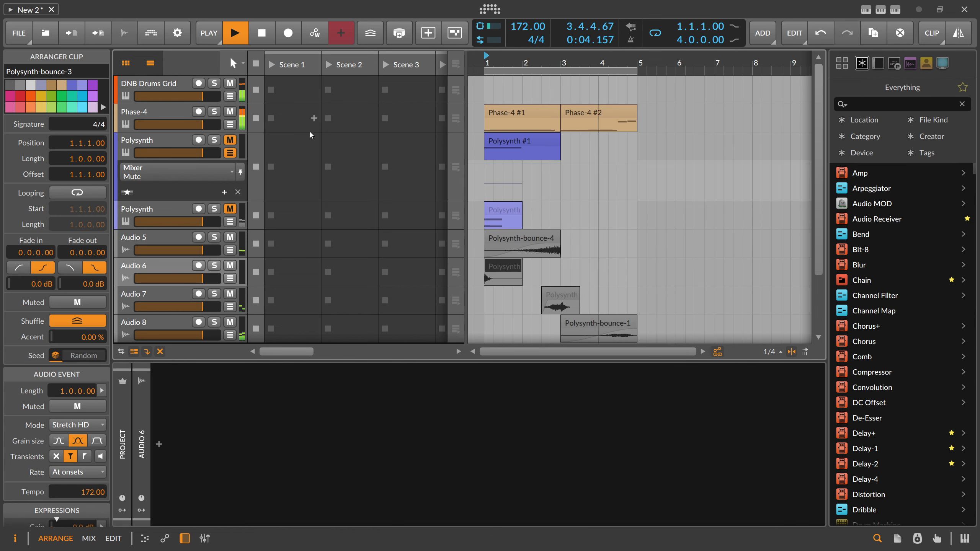
Step: Lower the gain of the reversed Polysynth-bounce-4 clip to -5.0 dB while the arrangement plays
{"action": "scroll", "coordinate": [454, 185], "scroll_direction": "down", "scroll_amount": 3}
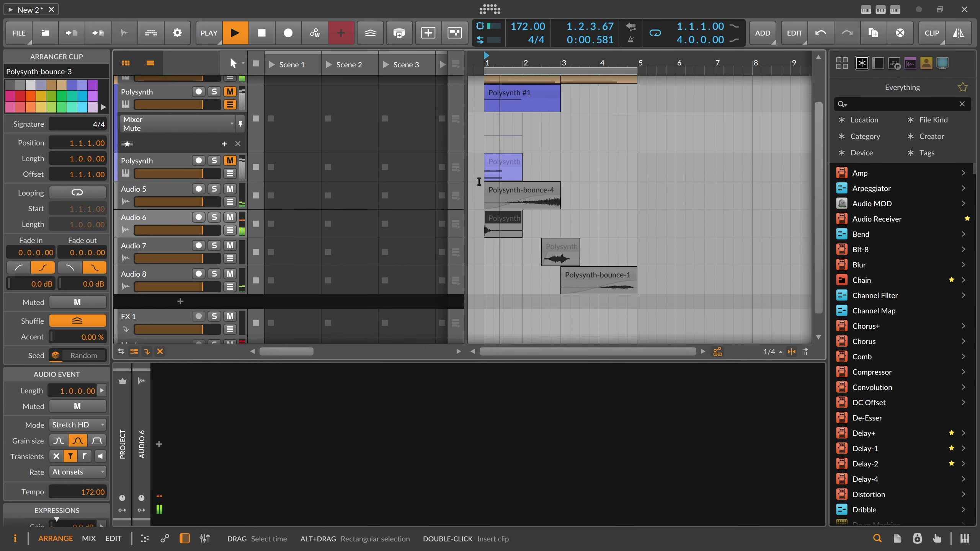
{"action": "scroll", "coordinate": [78, 428], "scroll_direction": "down", "scroll_amount": 2}
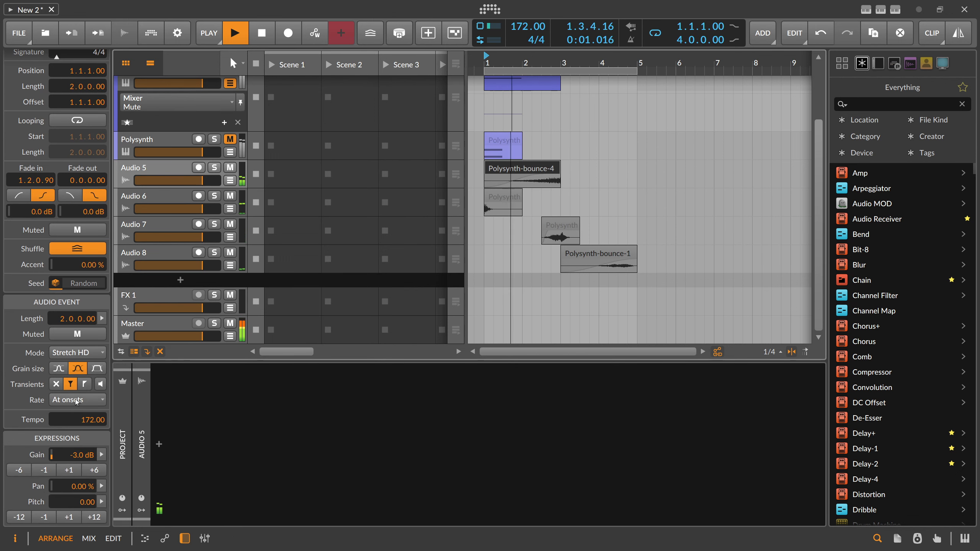
{"action": "left_click", "coordinate": [44, 471]}
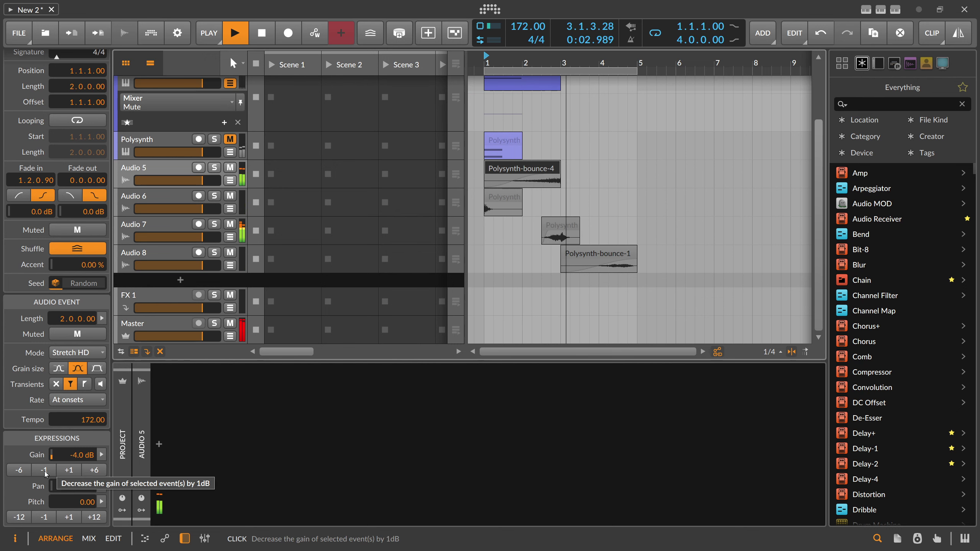
{"action": "left_click", "coordinate": [45, 472]}
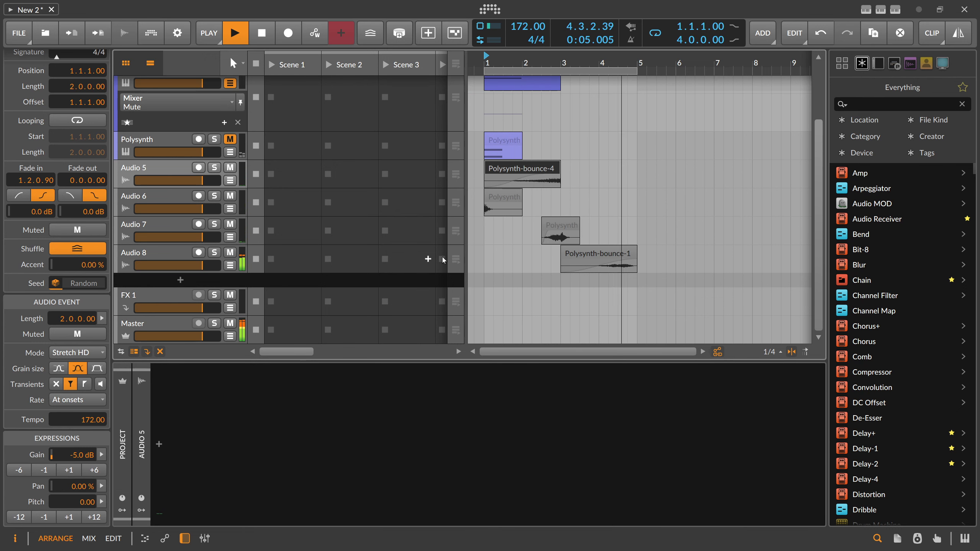
{"action": "scroll", "coordinate": [444, 259], "scroll_direction": "up", "scroll_amount": 3}
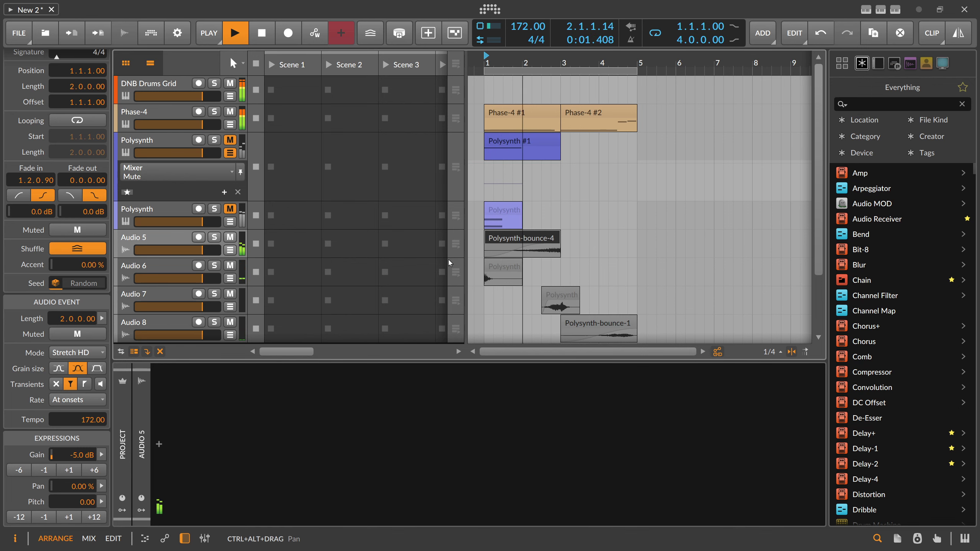
{"action": "key", "text": "space"}
Step: Delete both Polysynth instrument tracks, keeping only their bounced audio tracks
{"action": "left_click", "coordinate": [172, 215]}
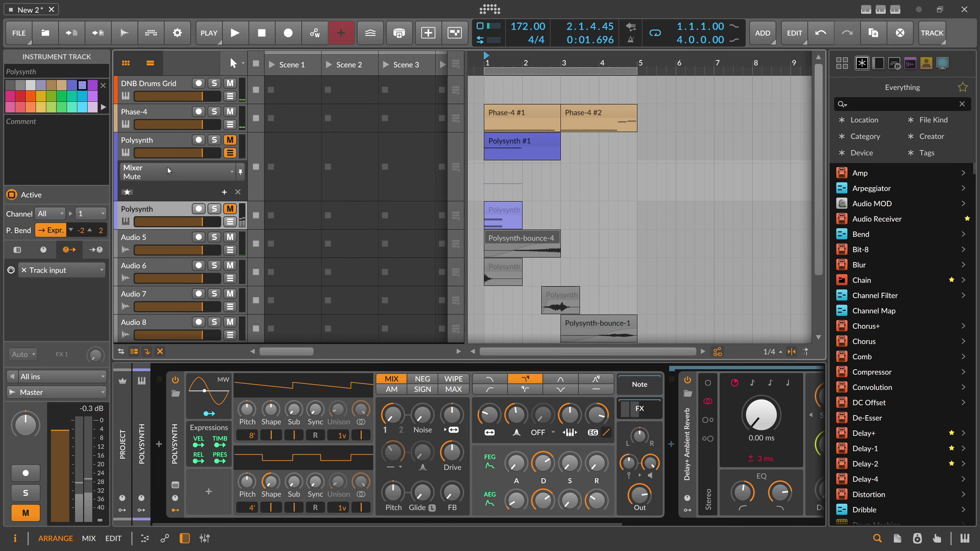
{"action": "key", "text": "Delete"}
{"action": "key", "text": "Delete"}
{"action": "left_click_drag", "start_coordinate": [501, 62], "coordinate": [507, 71]}
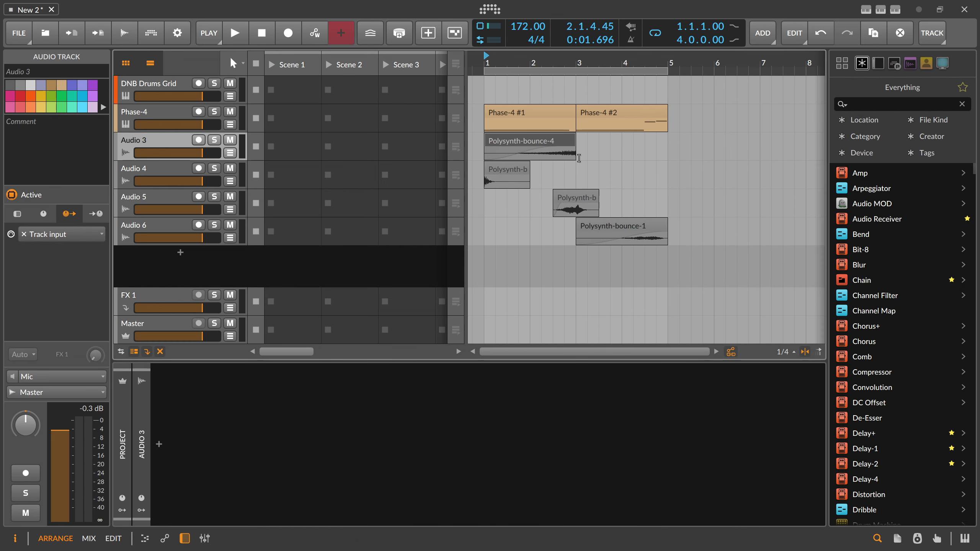
Step: Copy the reversed clip to bar 3, set the copy's pitch to -12, and audition it from bar 4
{"action": "left_click", "coordinate": [537, 144]}
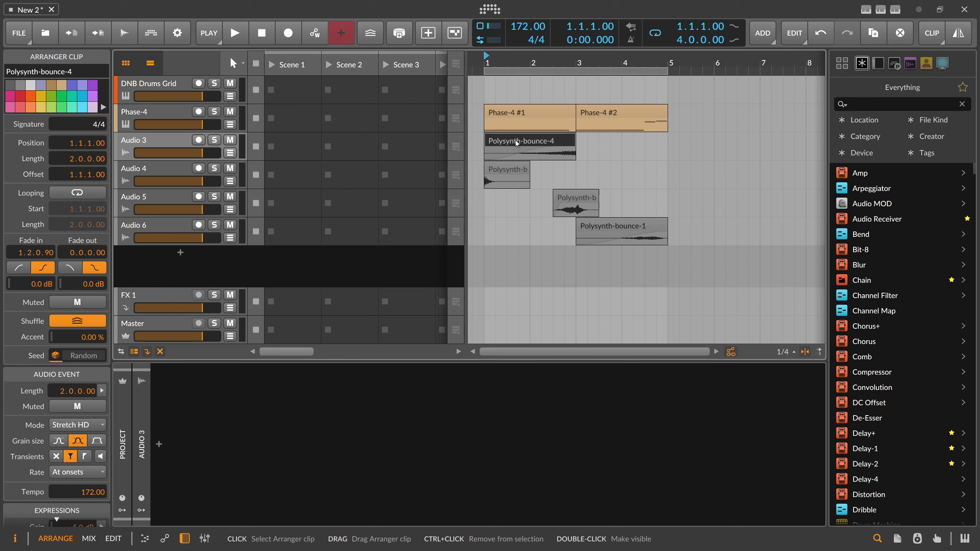
{"action": "left_click_drag", "start_coordinate": [514, 142], "coordinate": [622, 142]}
{"action": "scroll", "coordinate": [32, 502], "scroll_direction": "down", "scroll_amount": 3}
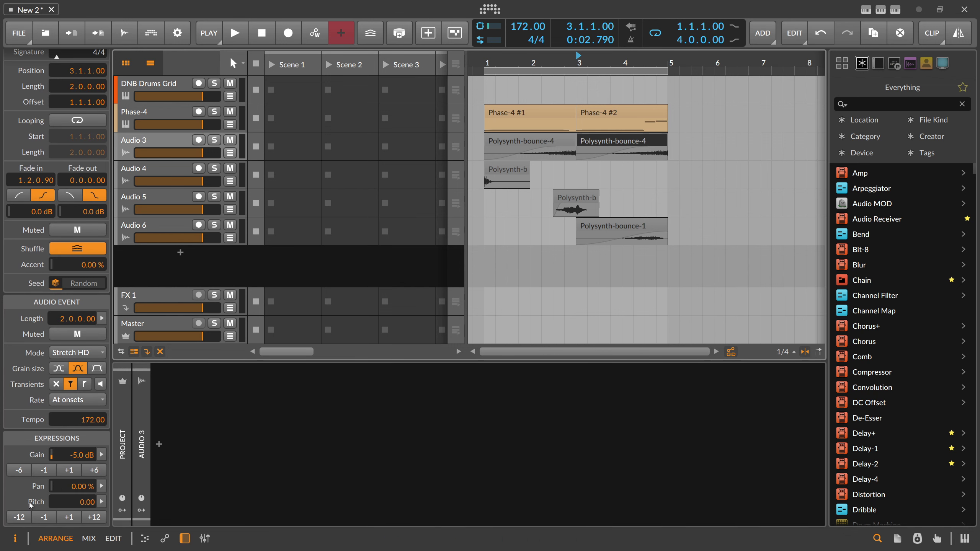
{"action": "left_click", "coordinate": [626, 63]}
{"action": "key", "text": "space"}
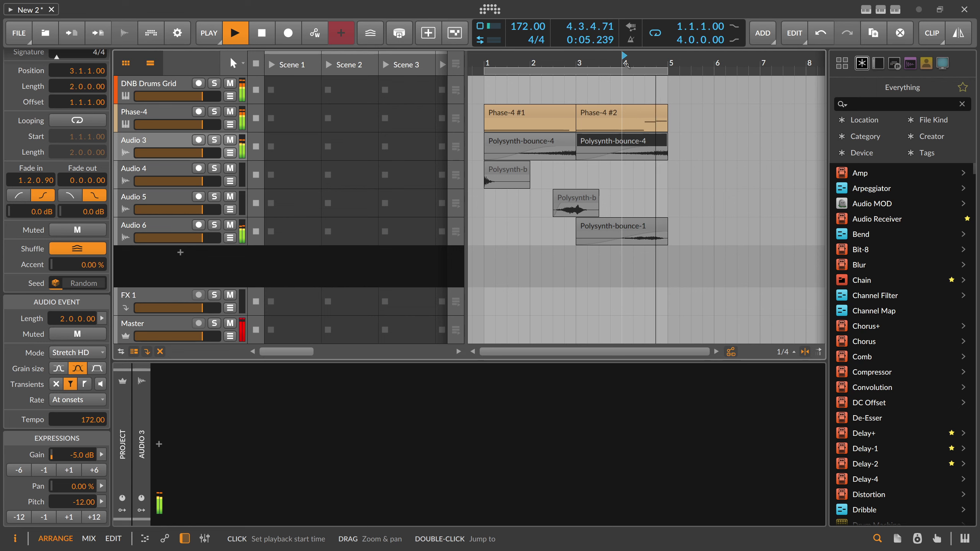
{"action": "key", "text": "space"}
Step: Add an EQ-2 device to the Audio 3 track holding the reversed clips
{"action": "left_click", "coordinate": [193, 416]}
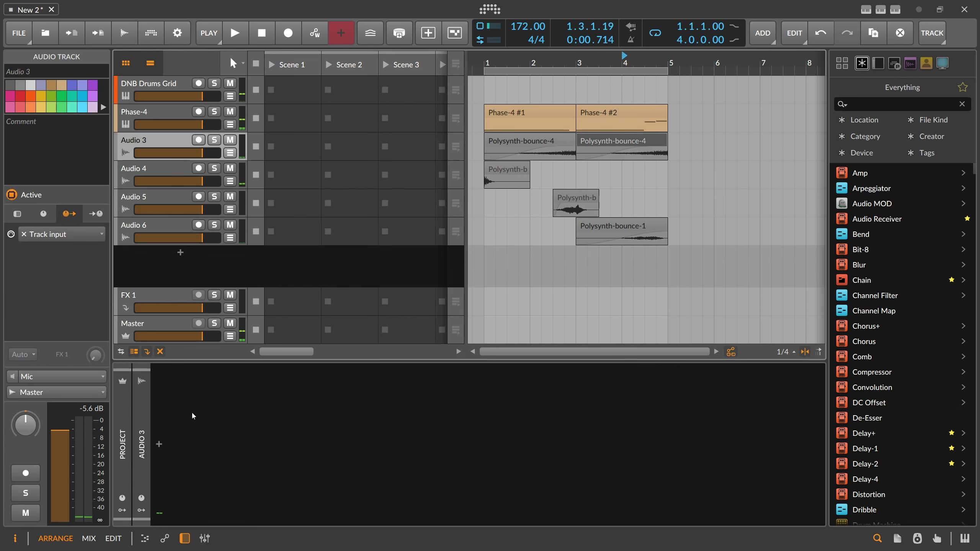
{"action": "left_click", "coordinate": [158, 445]}
{"action": "type", "text": "eq"}
{"action": "double_click", "coordinate": [383, 152]}
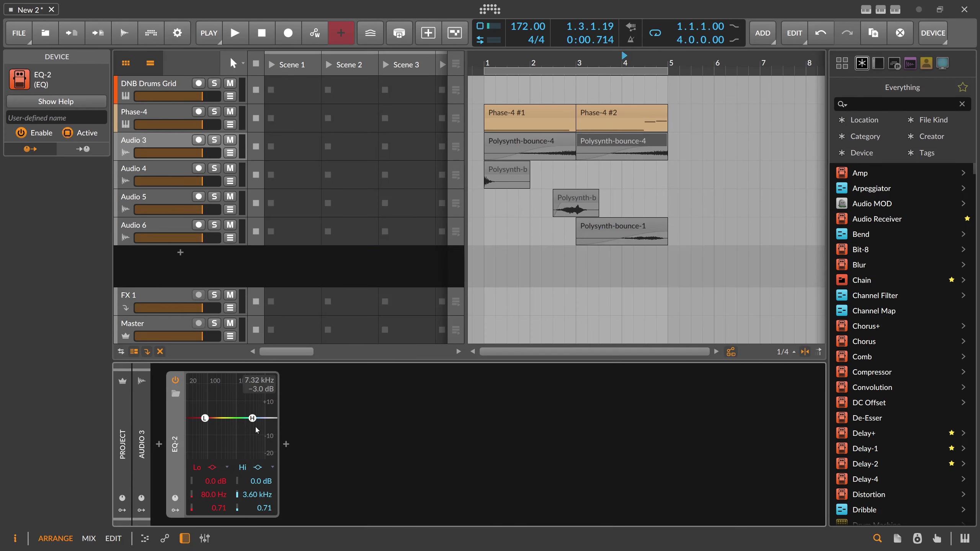
Step: Turn EQ-2's low band into a low cut at 271 Hz with a Q of 0.35, auditioning the arrangement
{"action": "left_click", "coordinate": [216, 467]}
{"action": "left_click", "coordinate": [222, 495]}
{"action": "key", "text": "space"}
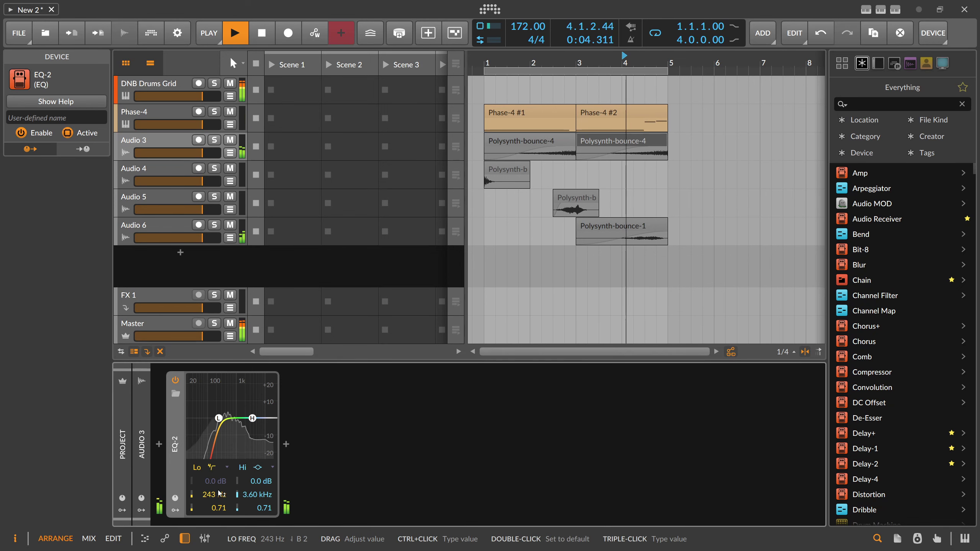
{"action": "left_click_drag", "start_coordinate": [219, 494], "coordinate": [219, 521]}
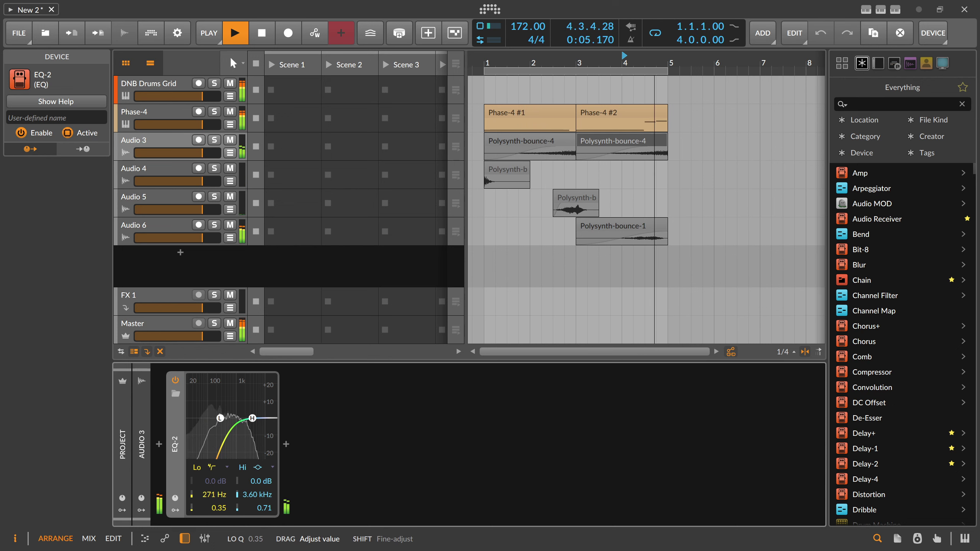
{"action": "key", "text": "space"}
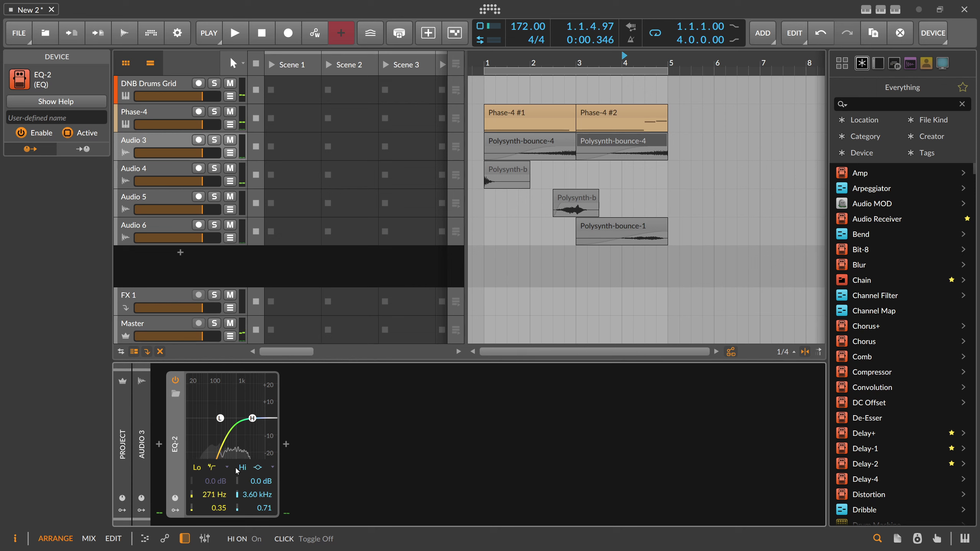
{"action": "left_click", "coordinate": [484, 64]}
{"action": "key", "text": "space"}
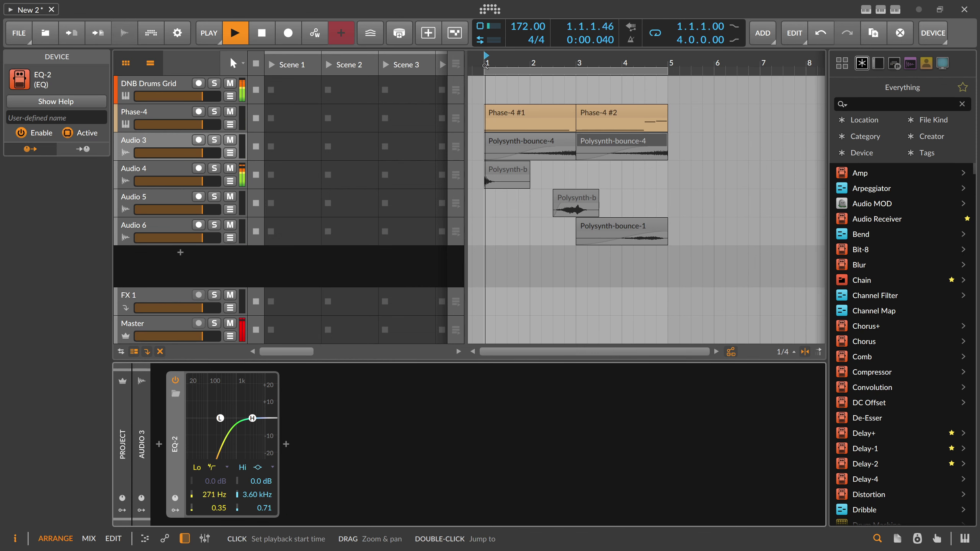
Step: Add a new instrument track below Audio 6 with the XO Percs Only Init preset
{"action": "double_click", "coordinate": [191, 257]}
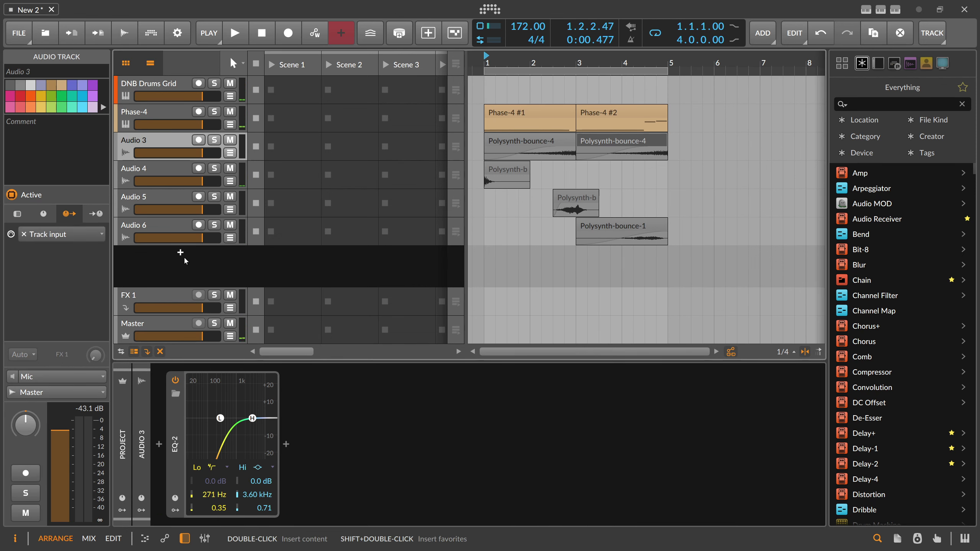
{"action": "type", "text": "xo"}
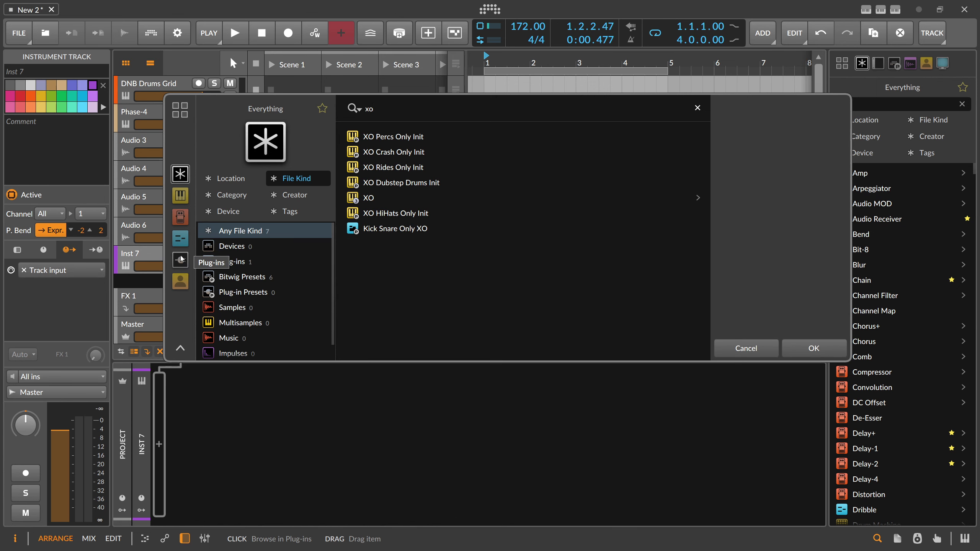
{"action": "key", "text": "Down"}
{"action": "key", "text": "Return"}
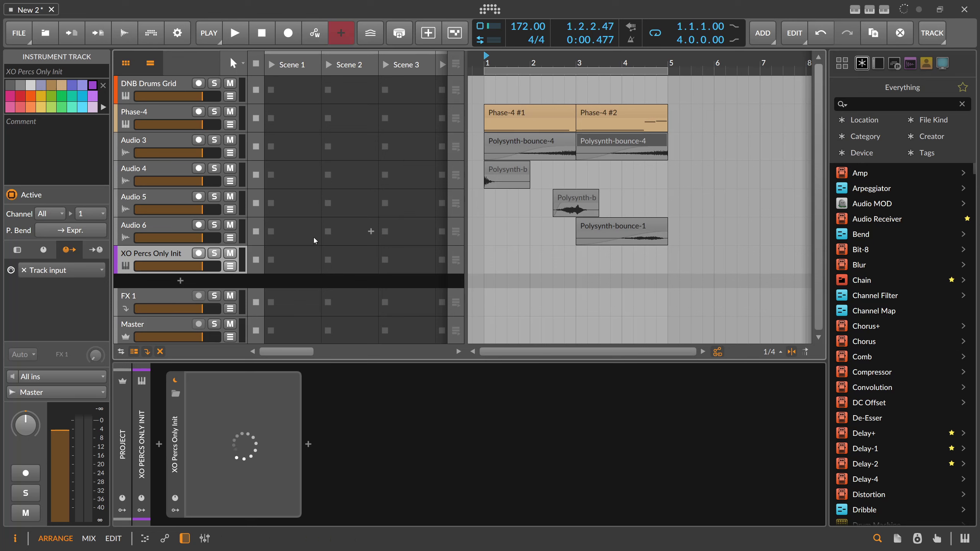
Step: Solo the XO Percs Only Init track, audition its default pattern, and reposition the XO plug-in window
{"action": "left_click", "coordinate": [215, 254]}
{"action": "key", "text": "space"}
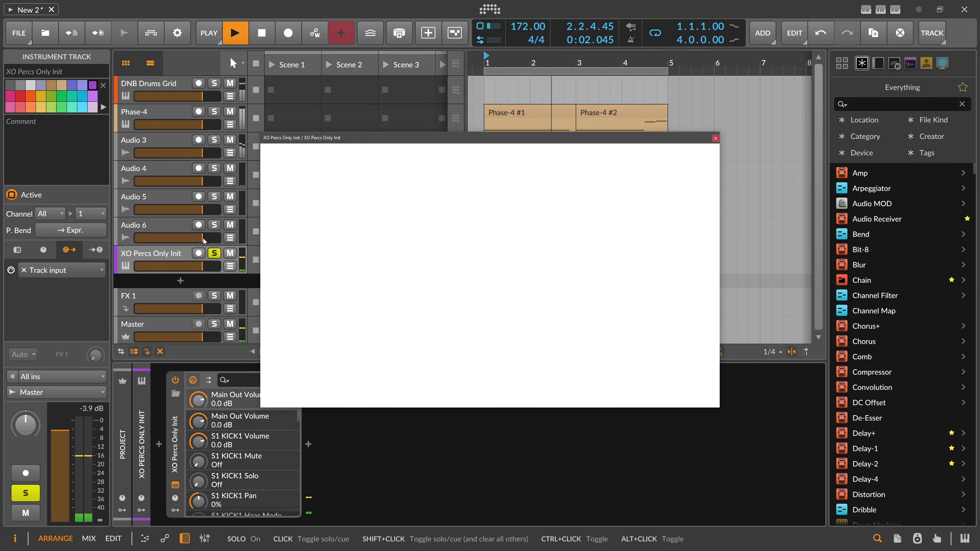
{"action": "left_click", "coordinate": [307, 139]}
{"action": "key", "text": "space"}
{"action": "left_click_drag", "start_coordinate": [308, 138], "coordinate": [352, 137]}
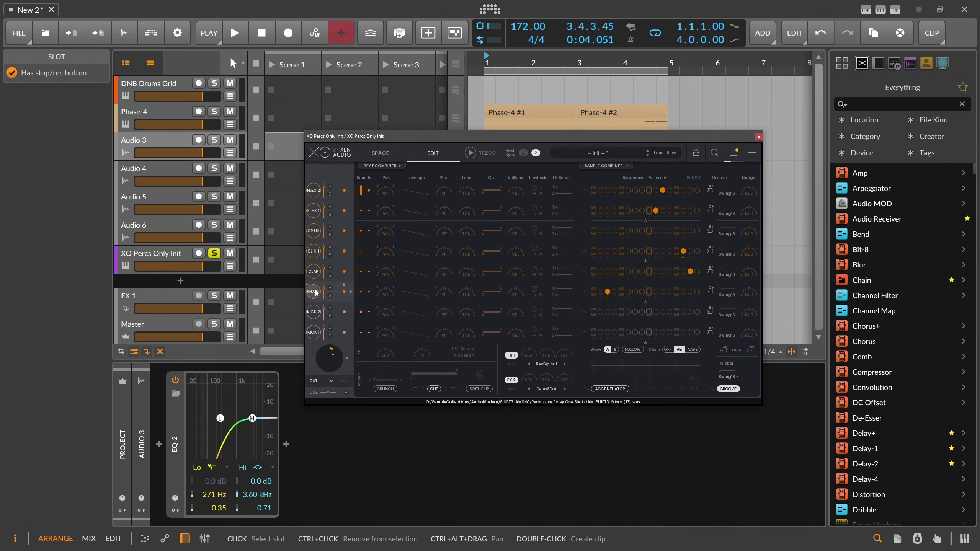
Step: Clear all active steps from XO's sequencer pattern
{"action": "left_click", "coordinate": [316, 190]}
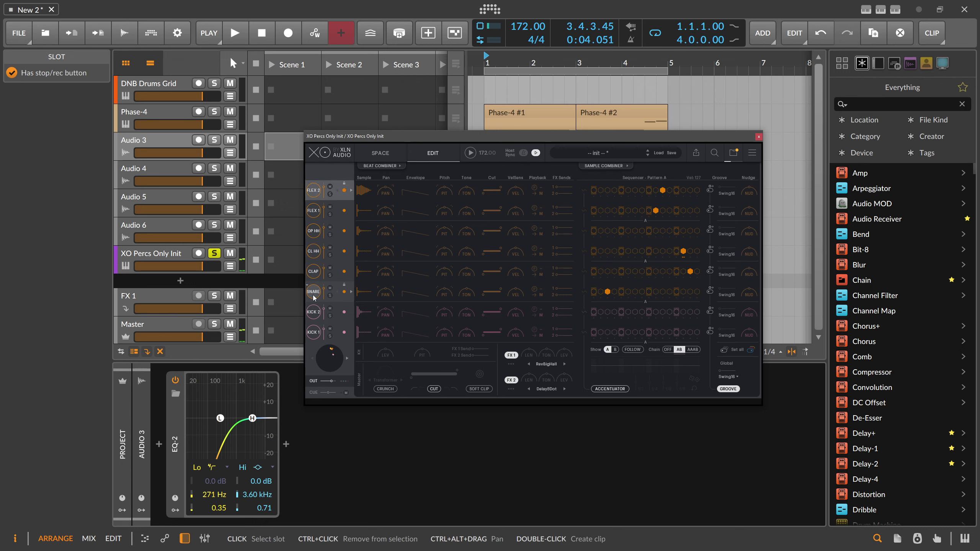
{"action": "left_click", "coordinate": [313, 332]}
{"action": "left_click", "coordinate": [607, 291]}
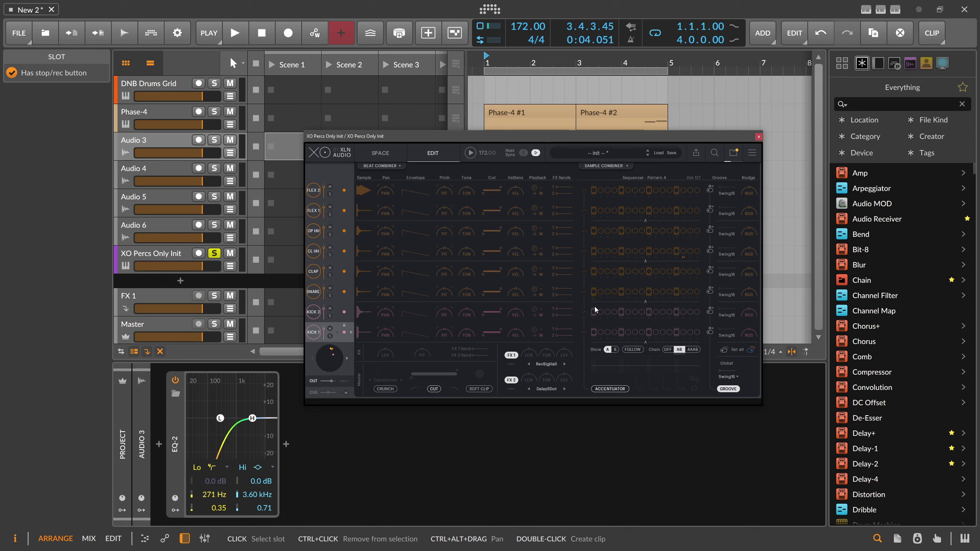
Step: Program XO's snare on steps 1 and 3 and its open hi-hat on step 4, auditioning the pattern
{"action": "left_click", "coordinate": [593, 332]}
{"action": "key", "text": "space"}
{"action": "left_click", "coordinate": [601, 272]}
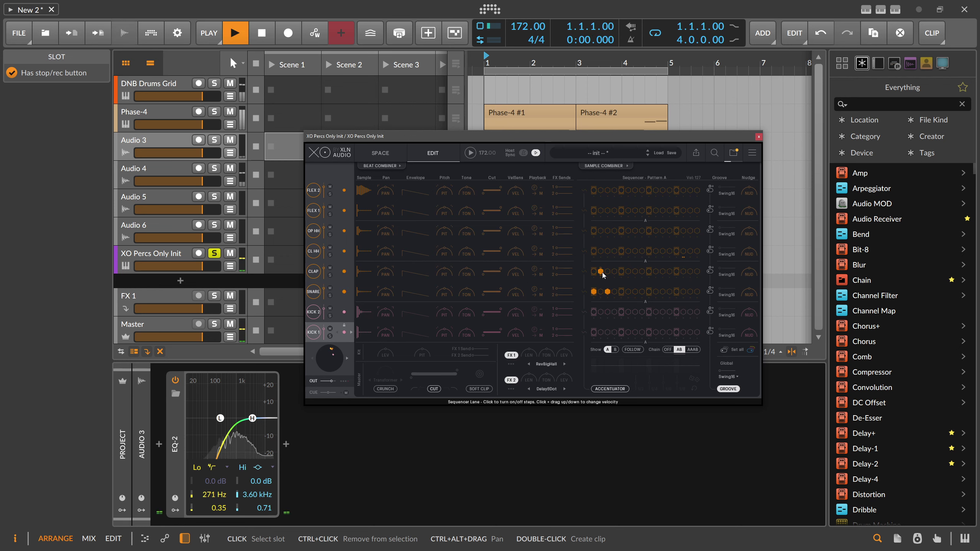
{"action": "left_click", "coordinate": [615, 251]}
{"action": "left_click", "coordinate": [615, 251]}
{"action": "left_click", "coordinate": [615, 231]}
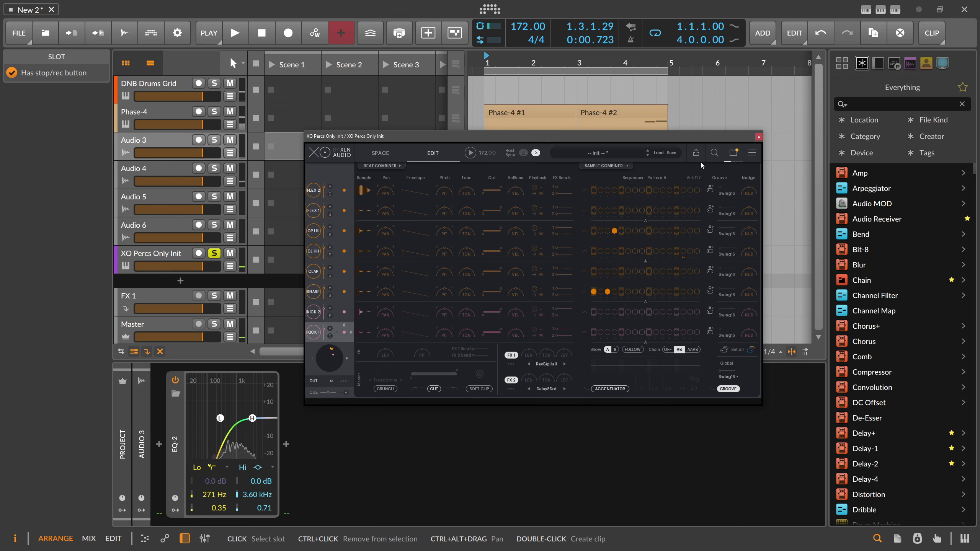
Step: Randomize XO's samples in the Sample Combiner and accept the new combination, listening with the XO Percs Only Init track unsoloed
{"action": "left_click", "coordinate": [632, 166]}
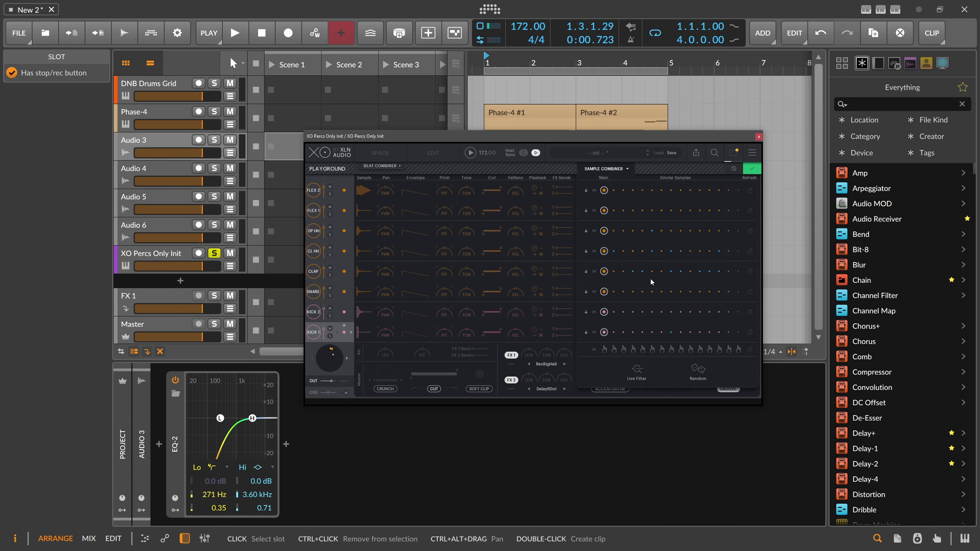
{"action": "left_click", "coordinate": [699, 369]}
{"action": "left_click", "coordinate": [698, 368]}
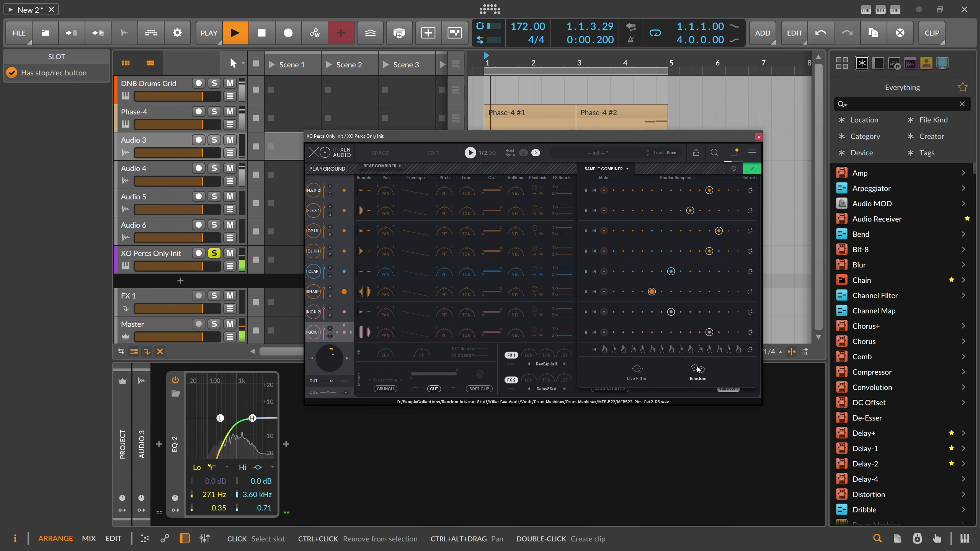
{"action": "left_click", "coordinate": [698, 369]}
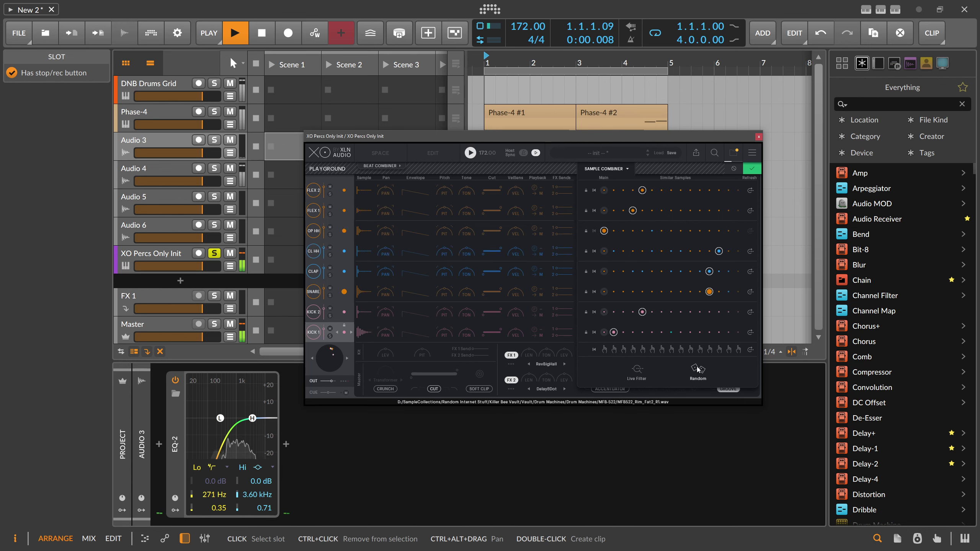
{"action": "left_click", "coordinate": [214, 253]}
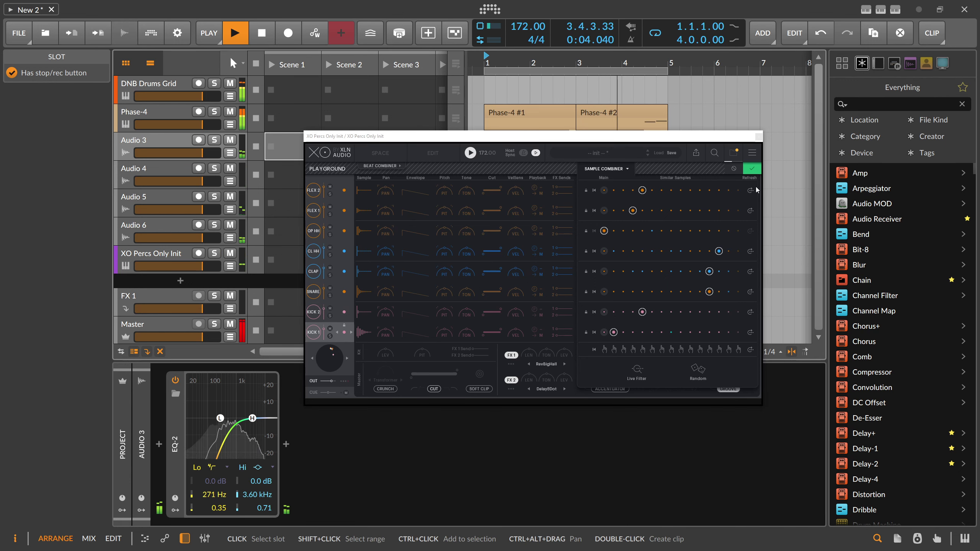
{"action": "left_click", "coordinate": [755, 170]}
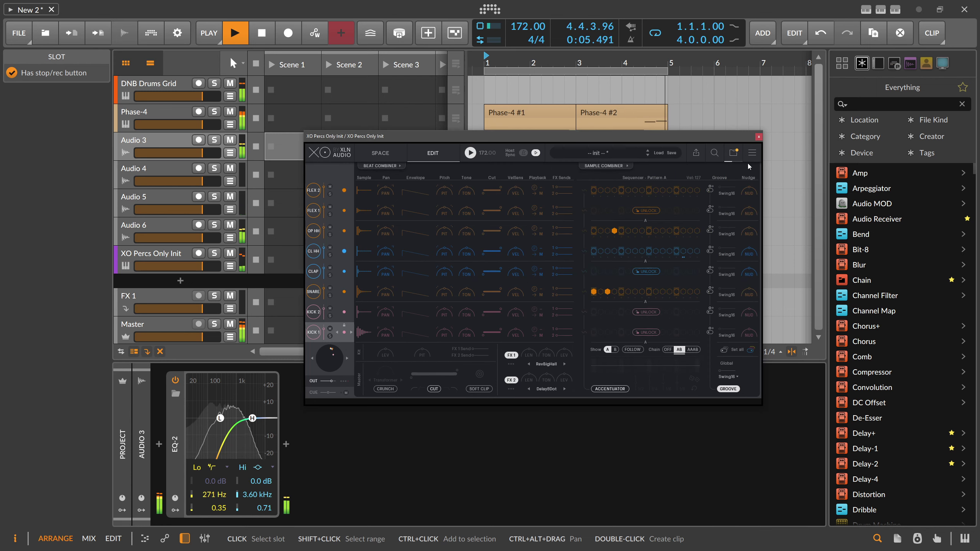
{"action": "left_click", "coordinate": [758, 138]}
{"action": "left_click", "coordinate": [286, 444]}
{"action": "type", "text": "peak"}
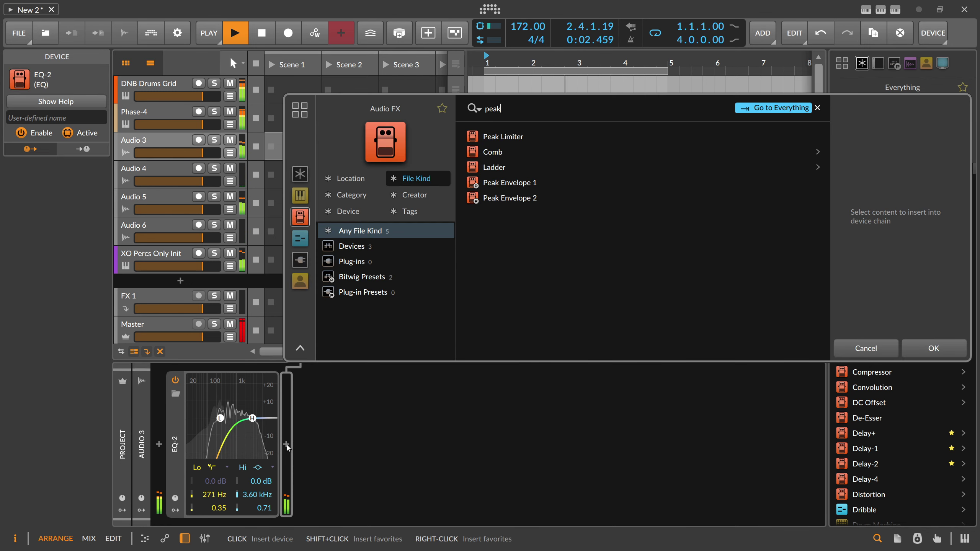
{"action": "key", "text": "Down"}
{"action": "key", "text": "Return"}
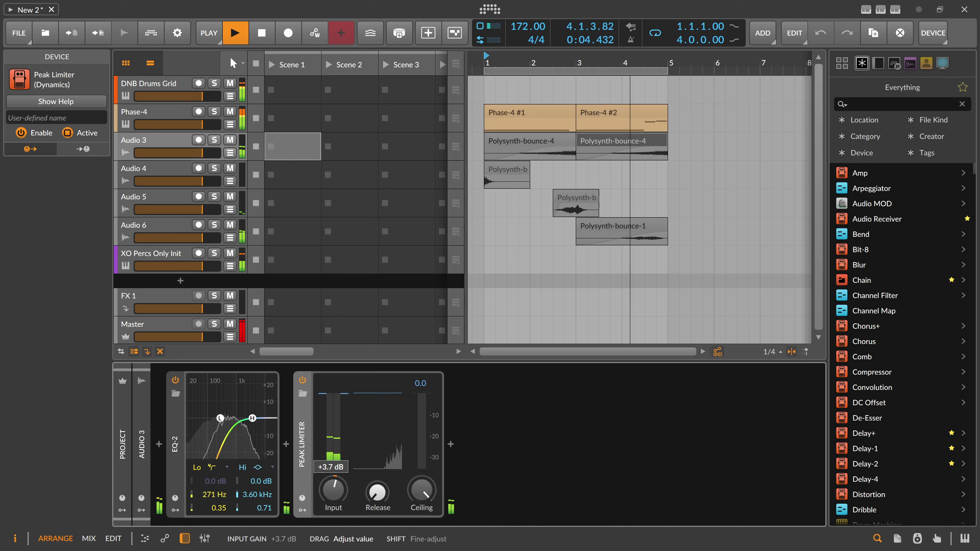
{"action": "left_click_drag", "start_coordinate": [333, 489], "coordinate": [333, 474]}
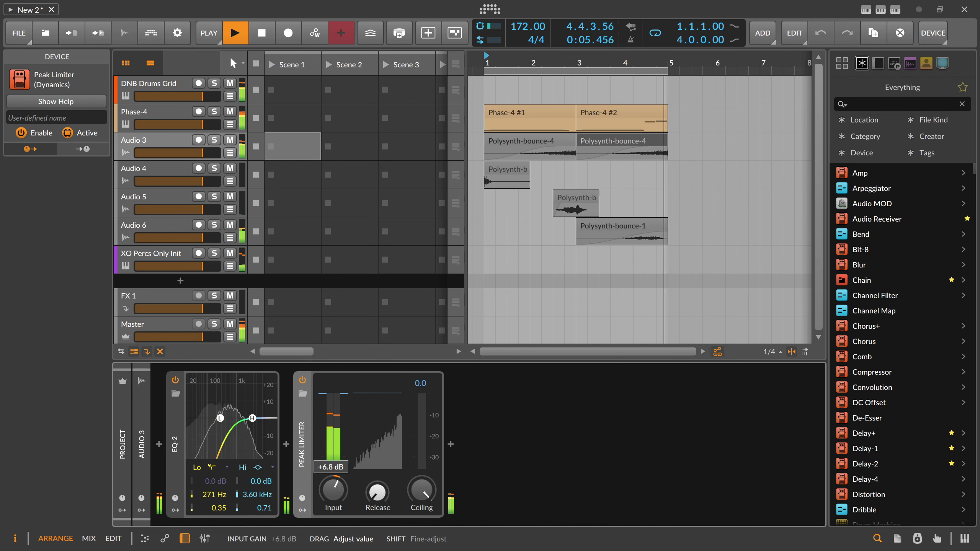
{"action": "double_click", "coordinate": [333, 489]}
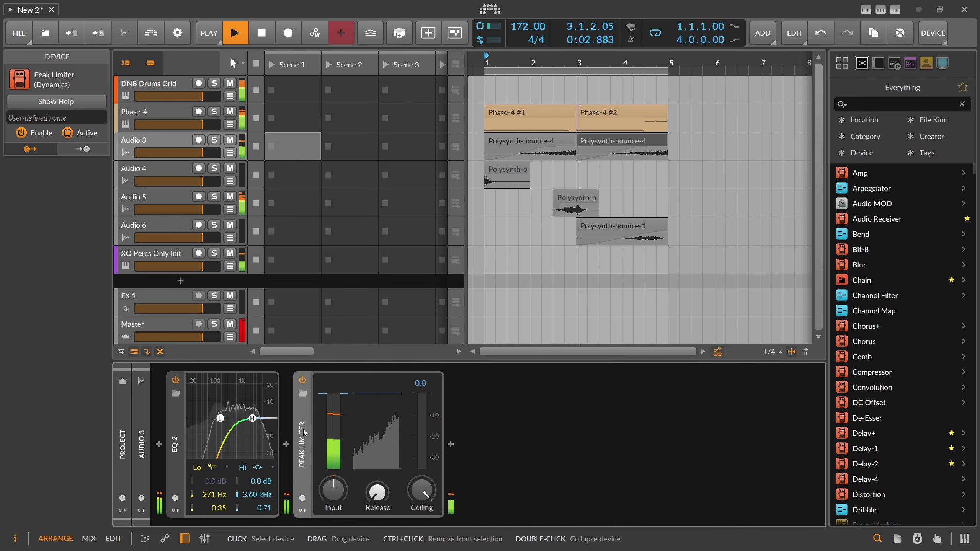
{"action": "key", "text": "Delete"}
Step: Add a Peak Limiter after XO on the XO Percs Only Init track and raise its input gain to about +5.1 dB
{"action": "left_click", "coordinate": [166, 256]}
{"action": "left_click", "coordinate": [310, 445]}
{"action": "type", "text": "peak"}
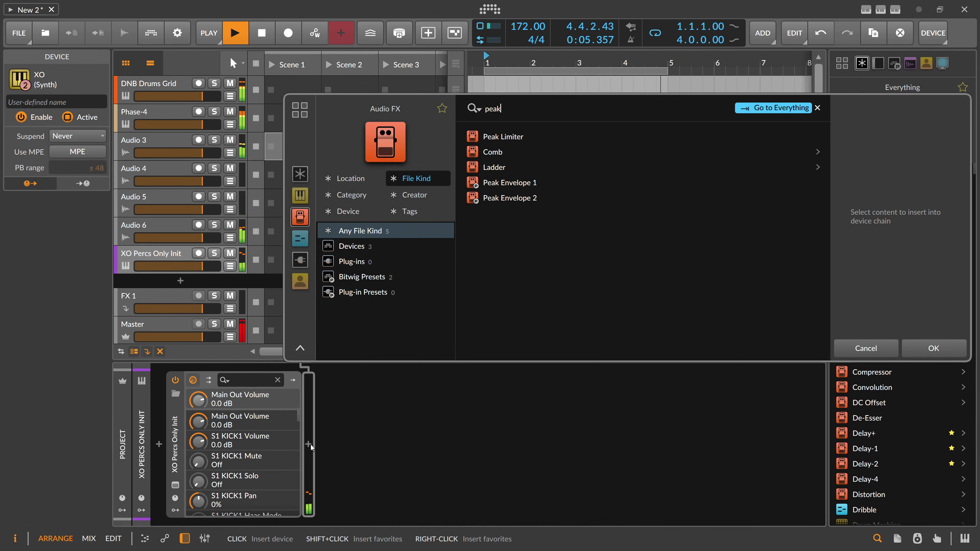
{"action": "key", "text": "Return"}
{"action": "mouse_move", "coordinate": [356, 487]}
{"action": "left_mouse_down"}
{"action": "mouse_move", "coordinate": [357, 472]}
{"action": "mouse_move", "coordinate": [357, 484]}
{"action": "left_mouse_up"}
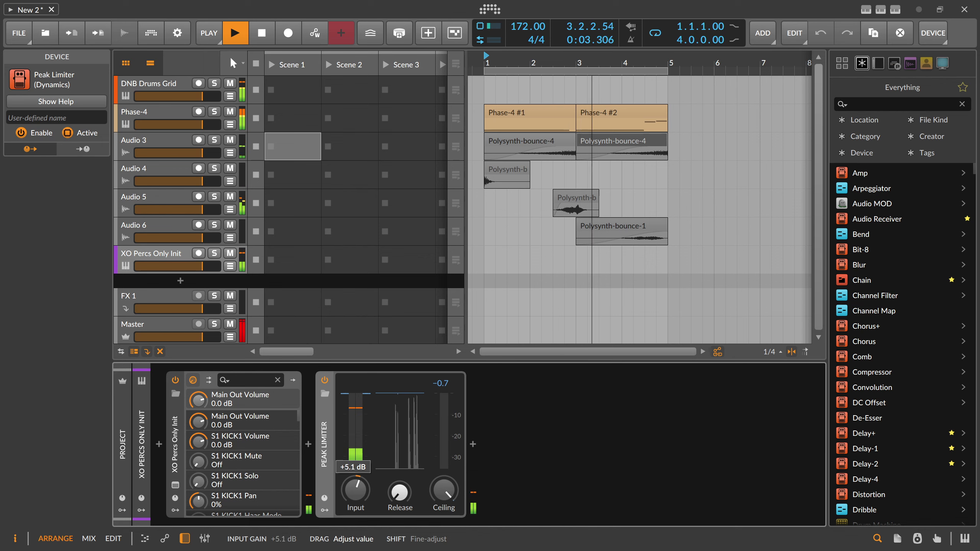
Step: Insert an EQ-2 between XO and the Peak Limiter and set its low-cut frequency to 217 Hz
{"action": "left_click", "coordinate": [309, 445]}
{"action": "type", "text": "eq"}
{"action": "key", "text": "Down"}
{"action": "key", "text": "Down"}
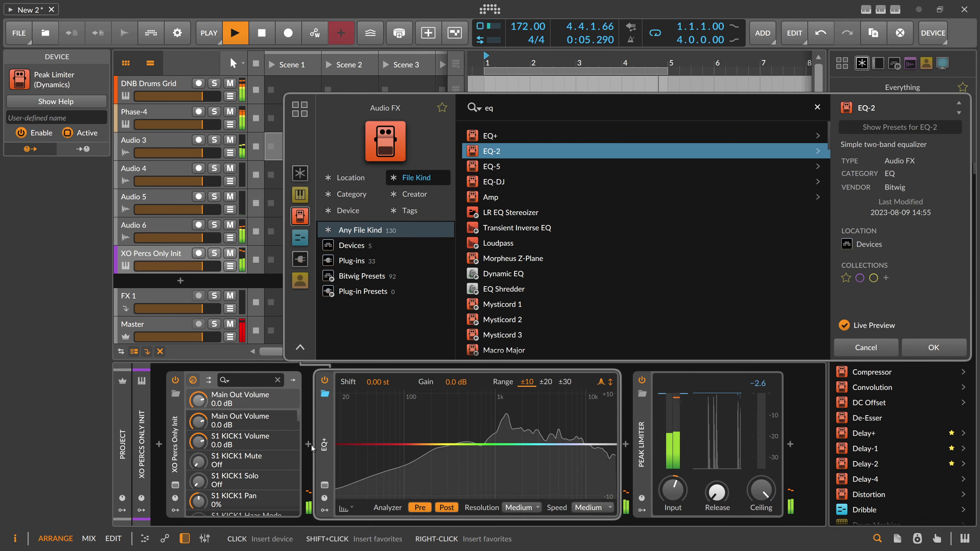
{"action": "key", "text": "Return"}
{"action": "left_click", "coordinate": [374, 494]}
{"action": "left_click_drag", "start_coordinate": [374, 494], "coordinate": [373, 476]}
Step: Solo the XO Percs Only Init track and audition it through the EQ-2 and Peak Limiter
{"action": "left_click", "coordinate": [216, 255]}
{"action": "key", "text": "space"}
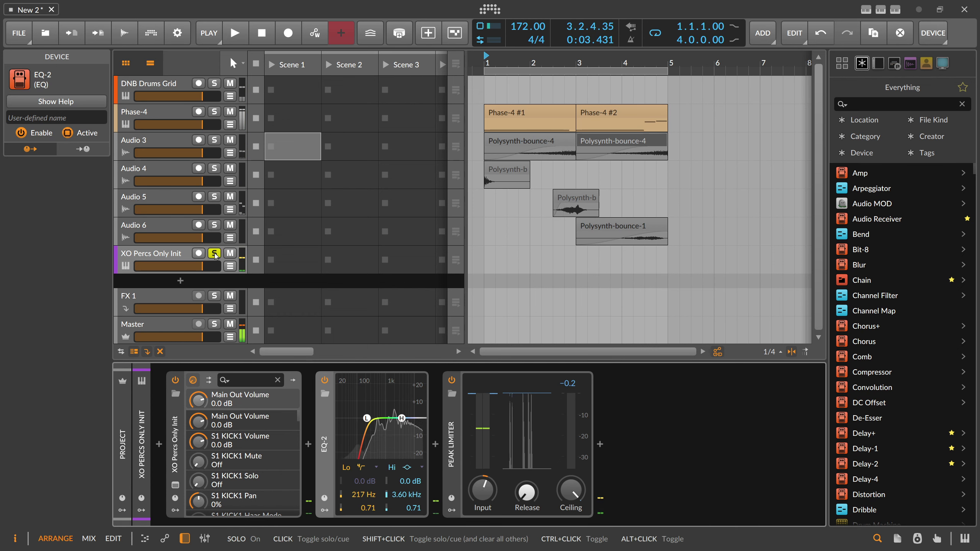
{"action": "key", "text": "space"}
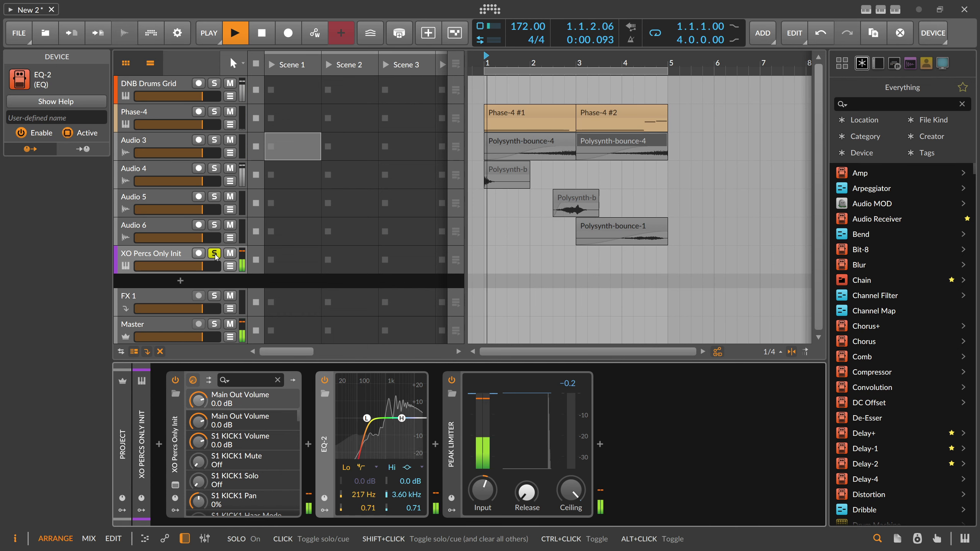
{"action": "key", "text": "space"}
Step: In XO, set the snare's Haas mode to R, the open hi-hat's Haas mode to L, and FLEX2's spread mode to L
{"action": "left_click", "coordinate": [175, 485]}
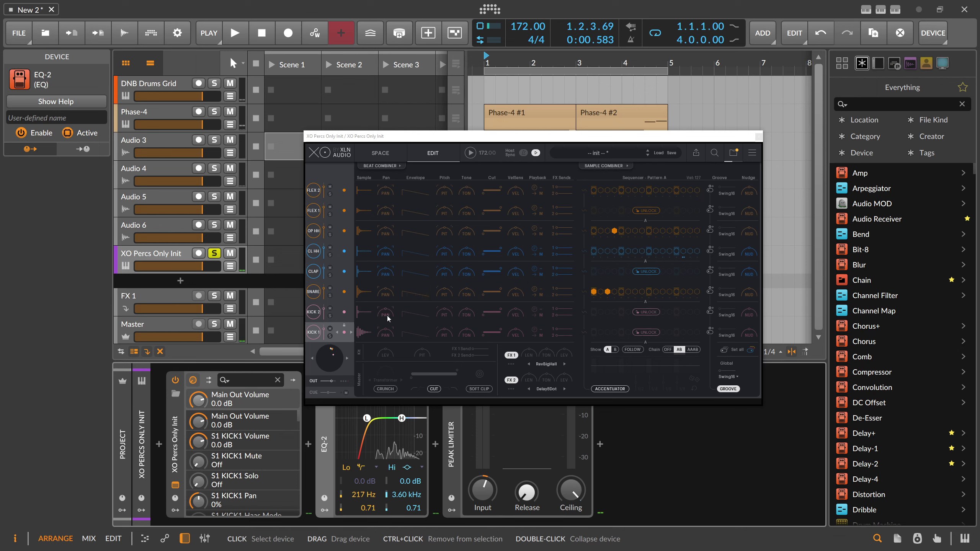
{"action": "key", "text": "space"}
{"action": "key", "text": "space"}
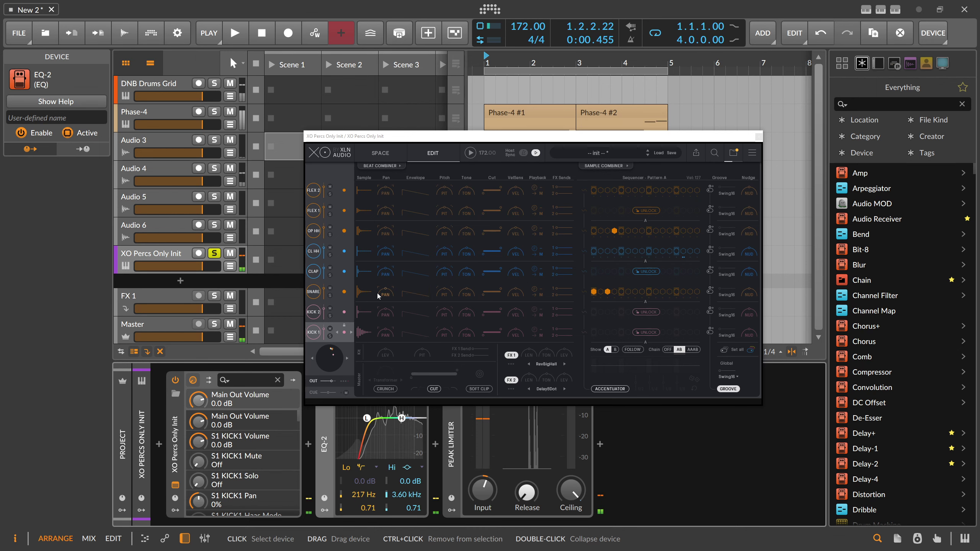
{"action": "left_click", "coordinate": [392, 288]}
{"action": "key", "text": "space"}
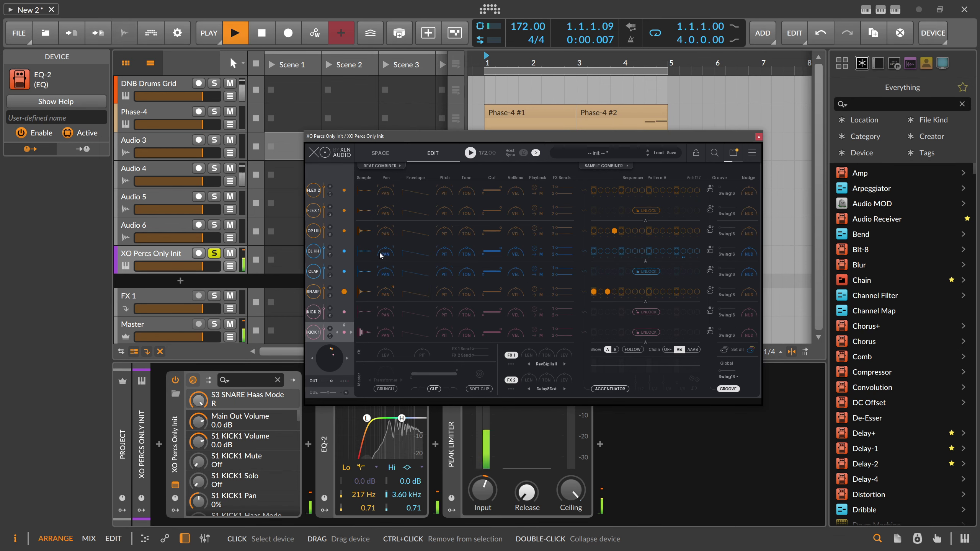
{"action": "key", "text": "space"}
{"action": "left_click", "coordinate": [377, 228]}
{"action": "key", "text": "space"}
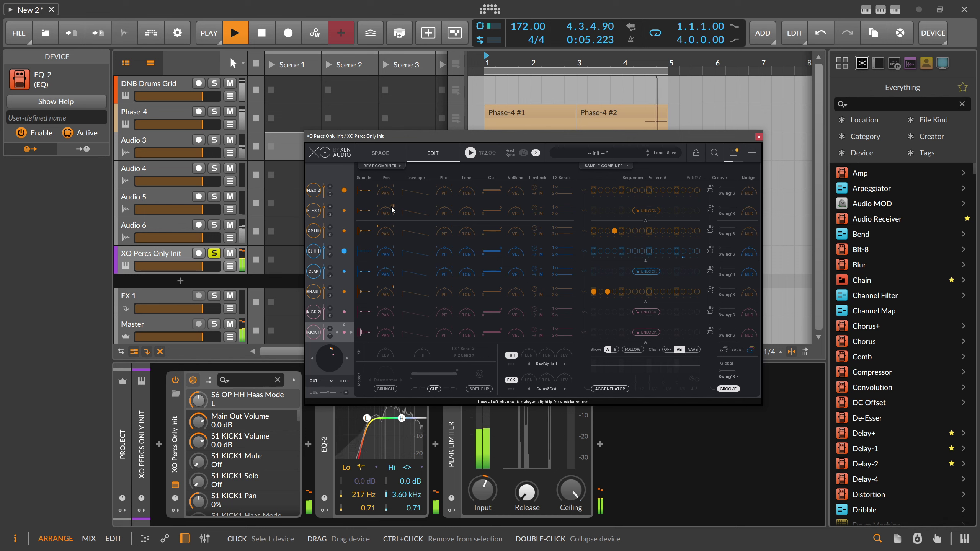
{"action": "left_click", "coordinate": [394, 186]}
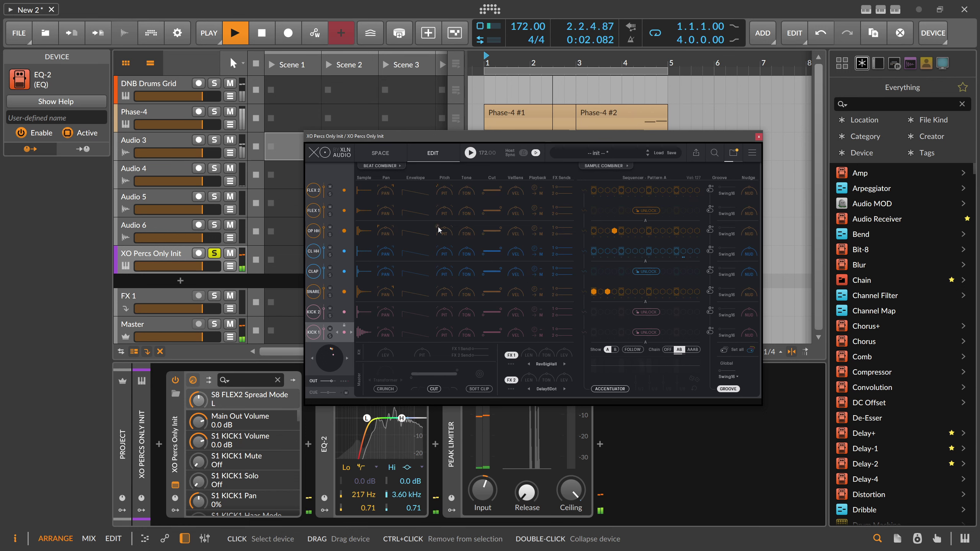
{"action": "key", "text": "space"}
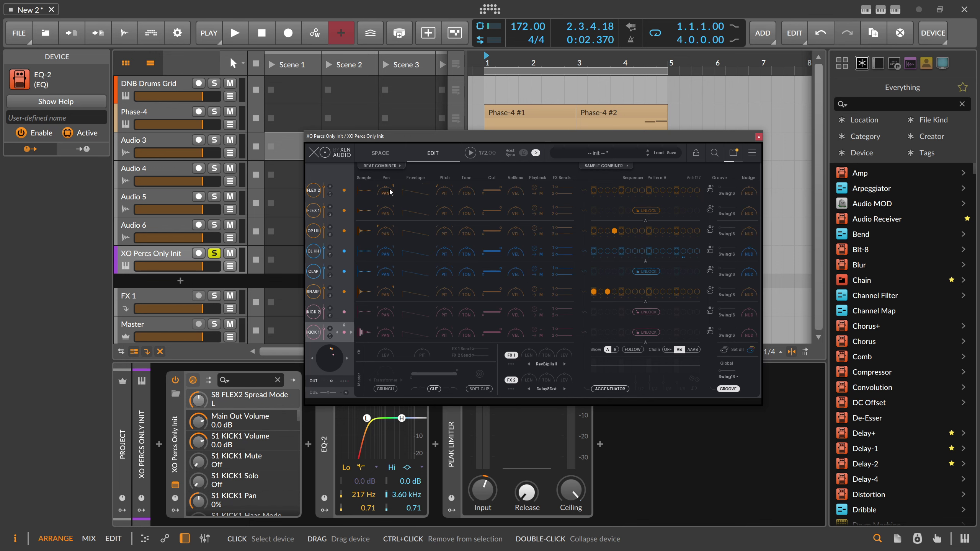
{"action": "left_click", "coordinate": [758, 136]}
Step: Raise the Peak Limiter's input gain to +8.8 dB and boost EQ-2's high band by +9.2 dB at 984 Hz
{"action": "key", "text": "space"}
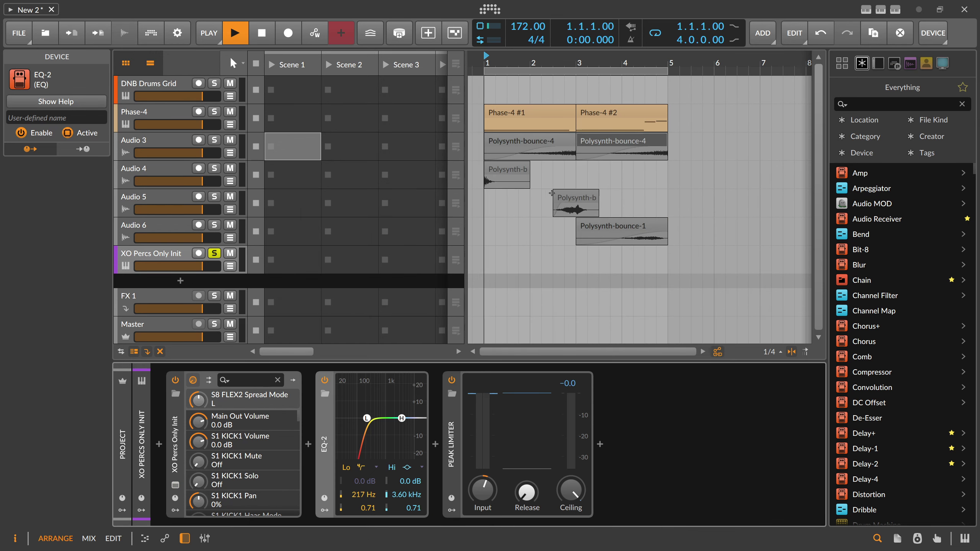
{"action": "left_click_drag", "start_coordinate": [483, 489], "coordinate": [483, 463]}
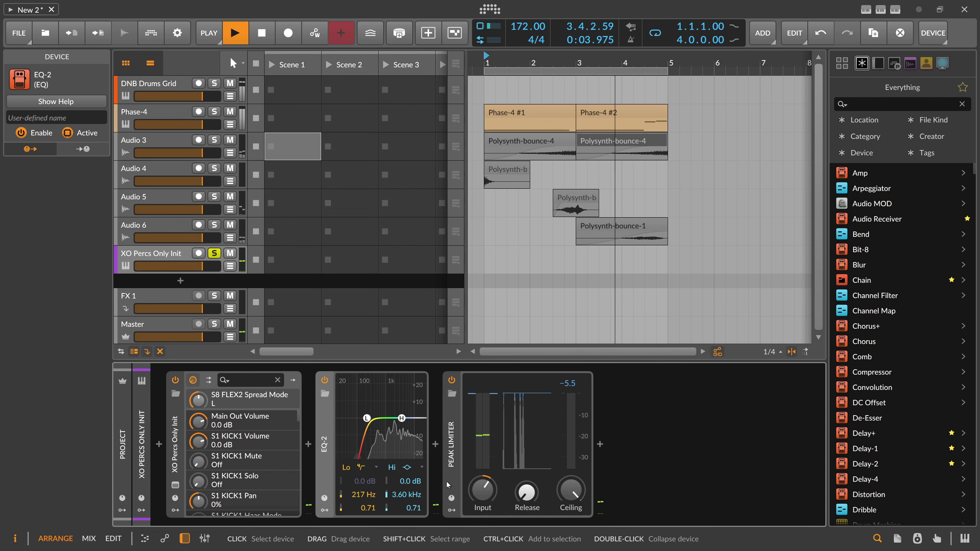
{"action": "left_click_drag", "start_coordinate": [402, 419], "coordinate": [386, 404]}
{"action": "key", "text": "space"}
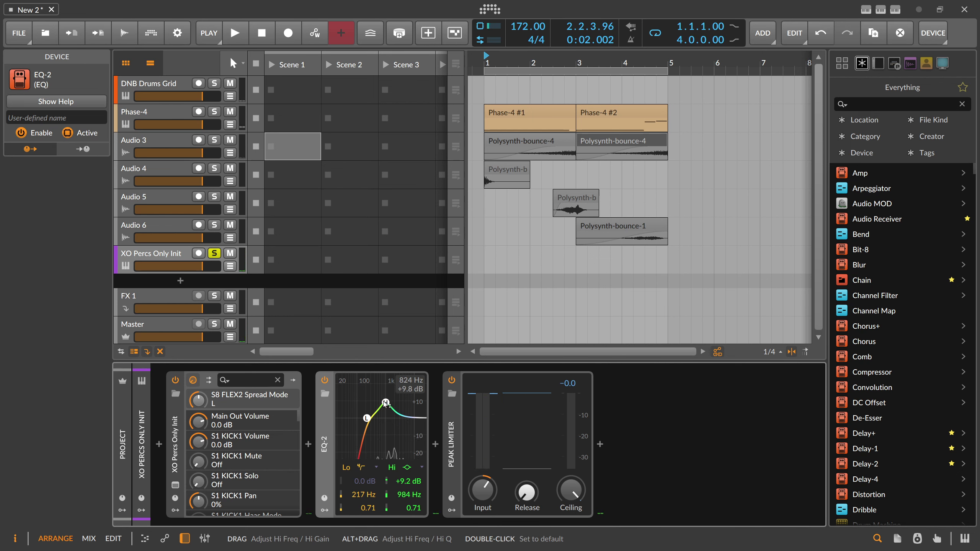
{"action": "triple_click", "coordinate": [413, 494]}
{"action": "key", "text": "Escape"}
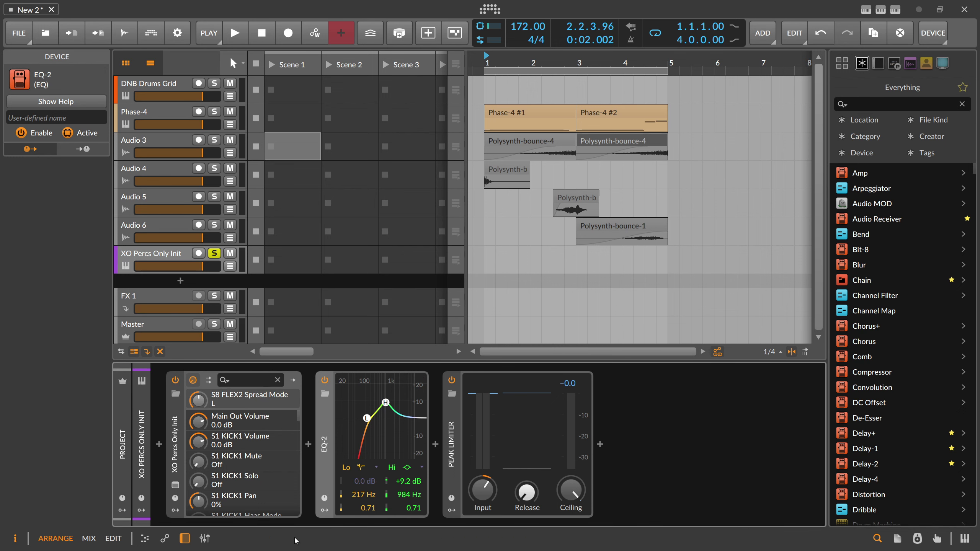
Step: Set EQ-2's high band frequency to E4 with +20.8 dB gain and a Q of 2.06, auditioning the resonance
{"action": "triple_click", "coordinate": [408, 499]}
{"action": "type", "text": "E4"}
{"action": "key", "text": "Return"}
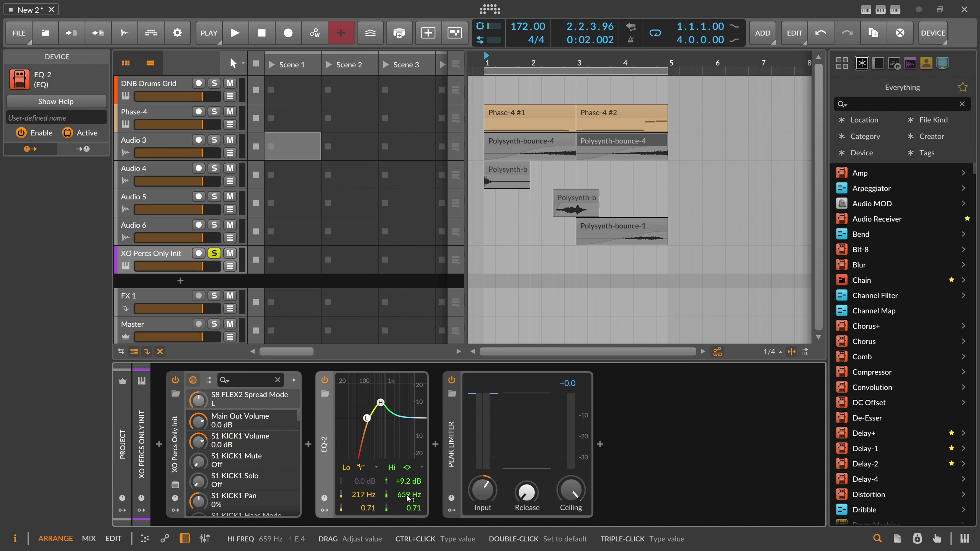
{"action": "key", "text": "space"}
{"action": "key", "text": "space"}
{"action": "left_click_drag", "start_coordinate": [410, 483], "coordinate": [410, 449]}
{"action": "key", "text": "space"}
{"action": "key", "text": "space"}
{"action": "key", "text": "space"}
{"action": "key", "text": "space"}
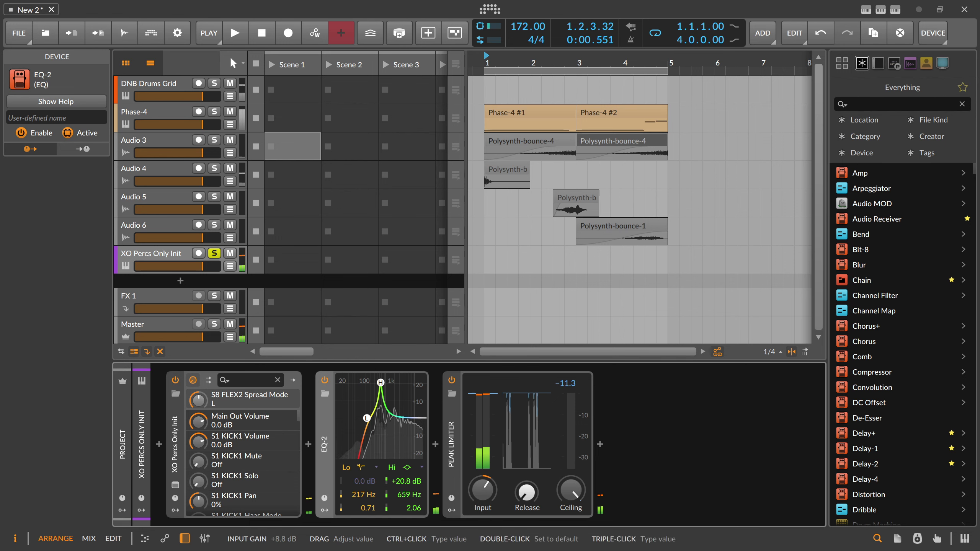
Step: Lower the Peak Limiter's input gain to about +2.6 dB while auditioning the percussion
{"action": "key", "text": "space"}
{"action": "left_click_drag", "start_coordinate": [482, 488], "coordinate": [482, 498]}
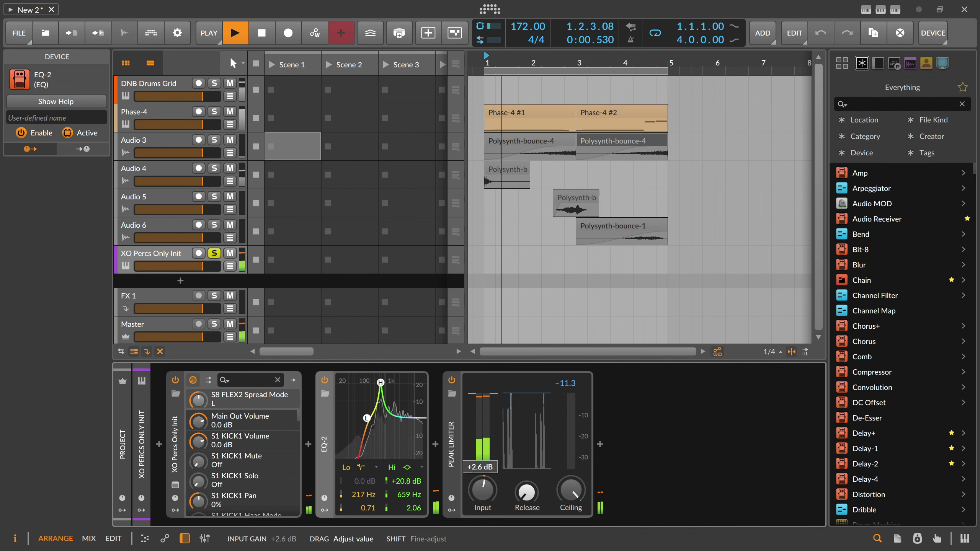
{"action": "key", "text": "space"}
{"action": "key", "text": "space"}
{"action": "key", "text": "space"}
Step: Set EQ-2's high band frequency to E5 and its low-cut frequency to 510 Hz while playing the pattern
{"action": "double_click", "coordinate": [405, 495]}
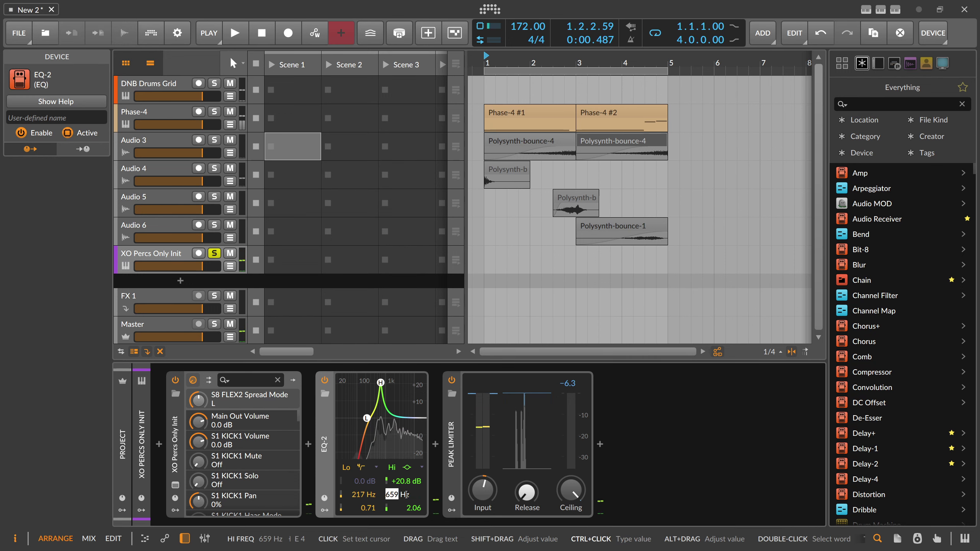
{"action": "type", "text": "e5"}
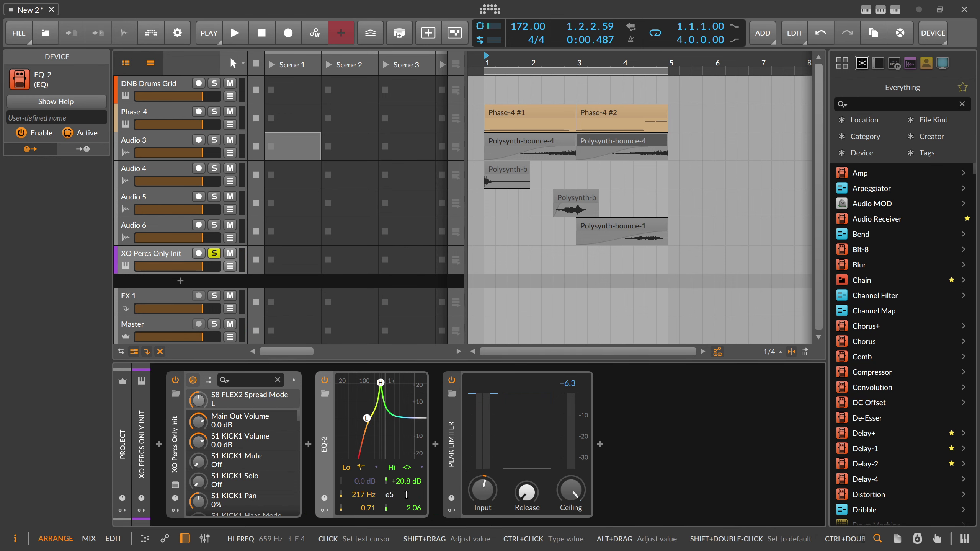
{"action": "key", "text": "Return"}
{"action": "key", "text": "space"}
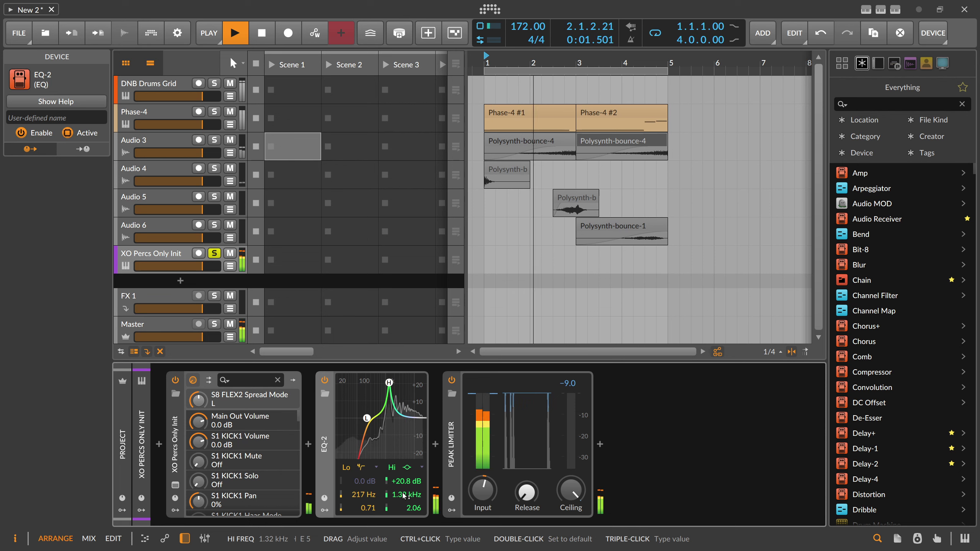
{"action": "key", "text": "space"}
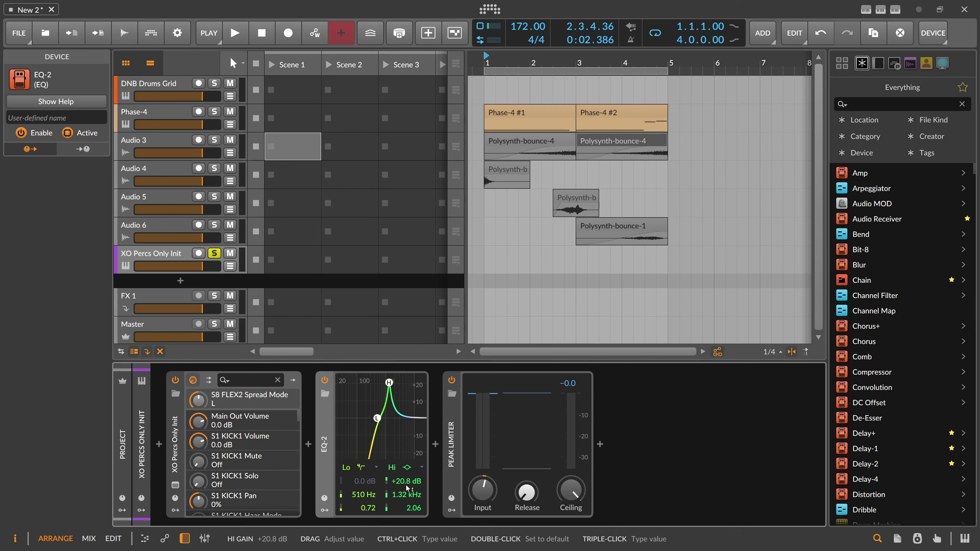
Step: Reduce EQ-2's high band gain to +12.8 dB and unsolo the percussion track to hear it in the mix
{"action": "key", "text": "space"}
{"action": "left_click_drag", "start_coordinate": [407, 486], "coordinate": [408, 501]}
{"action": "left_click", "coordinate": [214, 254]}
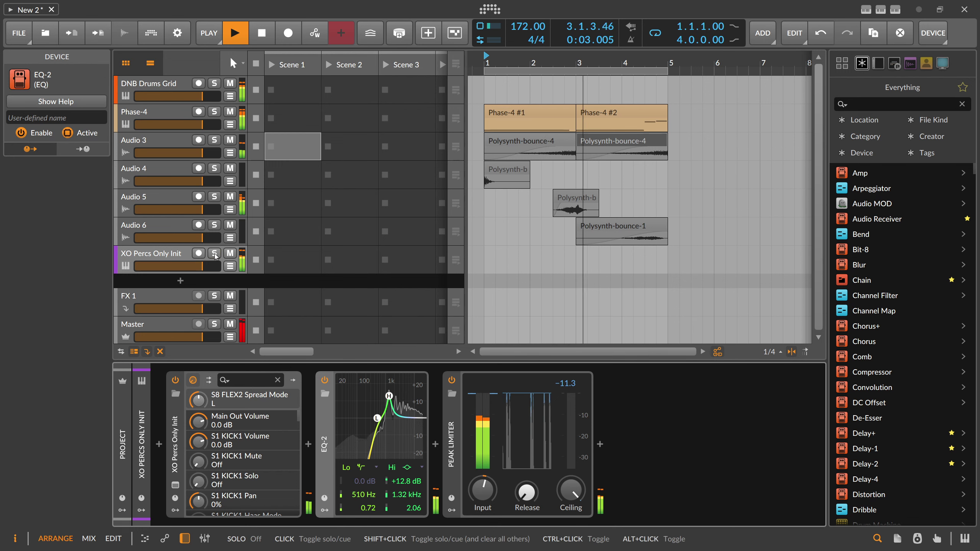
{"action": "key", "text": "space"}
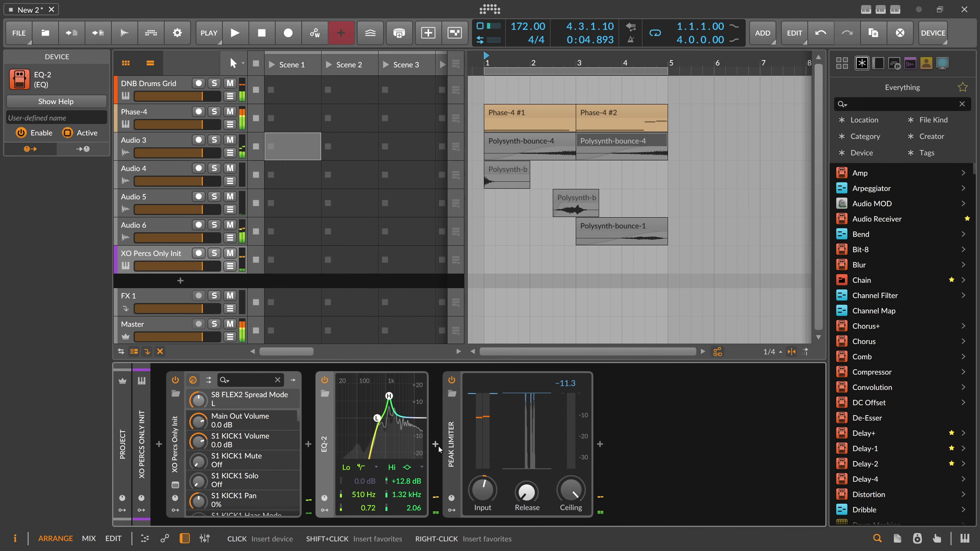
Step: Insert the Hard-Clip preset between EQ-2 and the Peak Limiter on the XO percussion track
{"action": "left_click", "coordinate": [436, 444]}
{"action": "type", "text": "hard"}
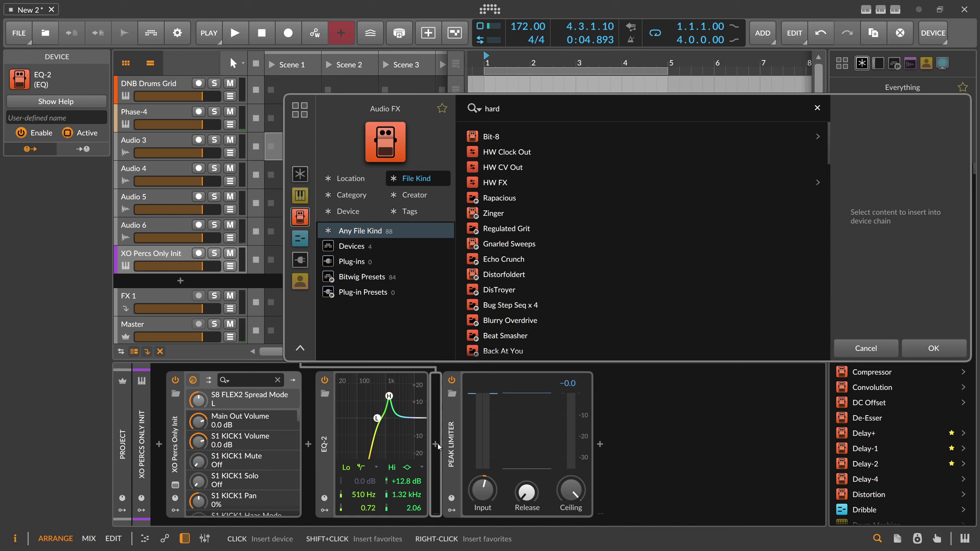
{"action": "type", "text": "-clip"}
{"action": "key", "text": "Down"}
{"action": "key", "text": "Return"}
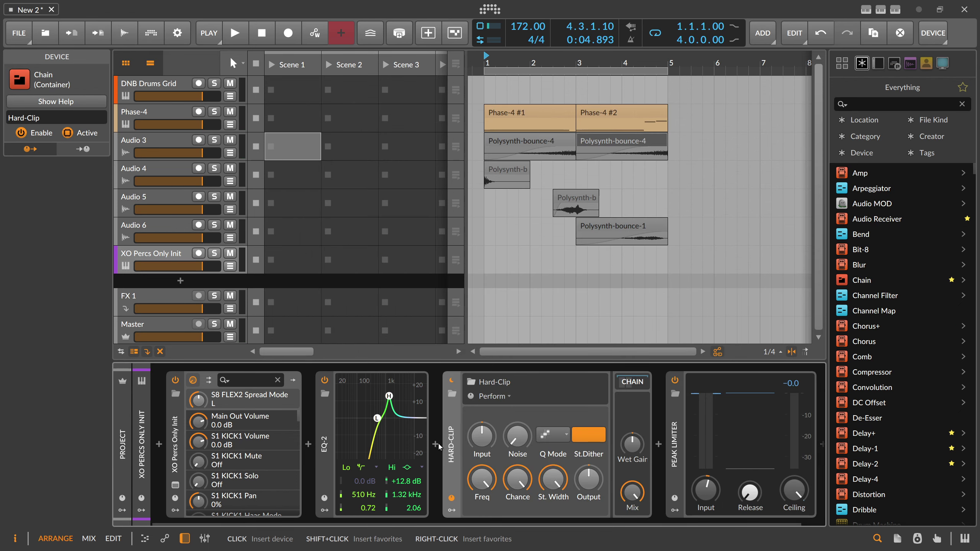
Step: Reset the Peak Limiter's input gain to its default and raise the Hard-Clip input gain while auditioning the pattern
{"action": "double_click", "coordinate": [703, 494]}
{"action": "key", "text": "space"}
{"action": "left_click_drag", "start_coordinate": [482, 438], "coordinate": [482, 408]}
{"action": "key", "text": "space"}
Step: Insert the SuperMassive Custom Triangulum preset between the XO instrument and EQ-2
{"action": "left_click", "coordinate": [310, 446]}
{"action": "type", "text": "super"}
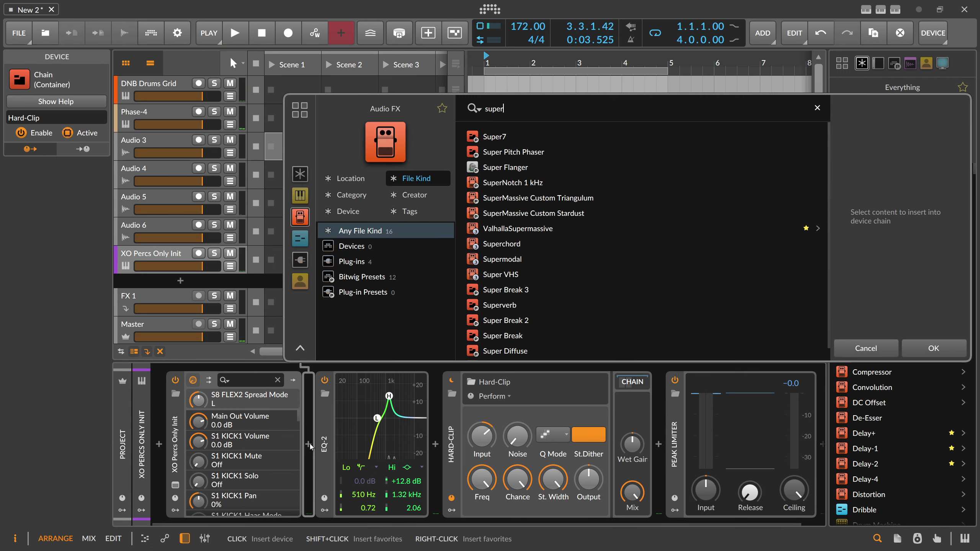
{"action": "key", "text": "Down"}
{"action": "key", "text": "Down"}
{"action": "key", "text": "Down"}
{"action": "key", "text": "Down"}
{"action": "key", "text": "Down"}
{"action": "key", "text": "Return"}
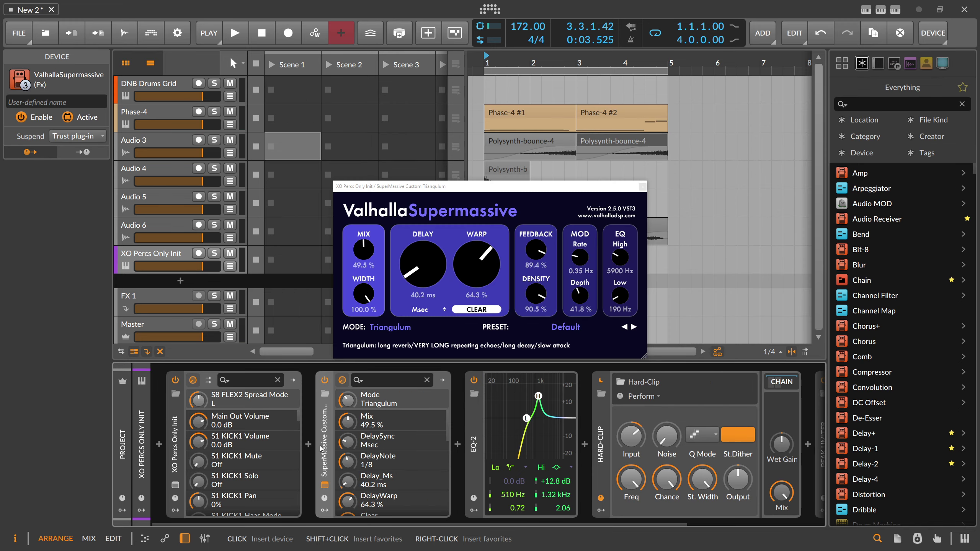
Step: Solo the percussion track and set Supermassive's feedback to 69.6% and its delay to 0 ms
{"action": "key", "text": "space"}
{"action": "key", "text": "space"}
{"action": "left_click", "coordinate": [214, 253]}
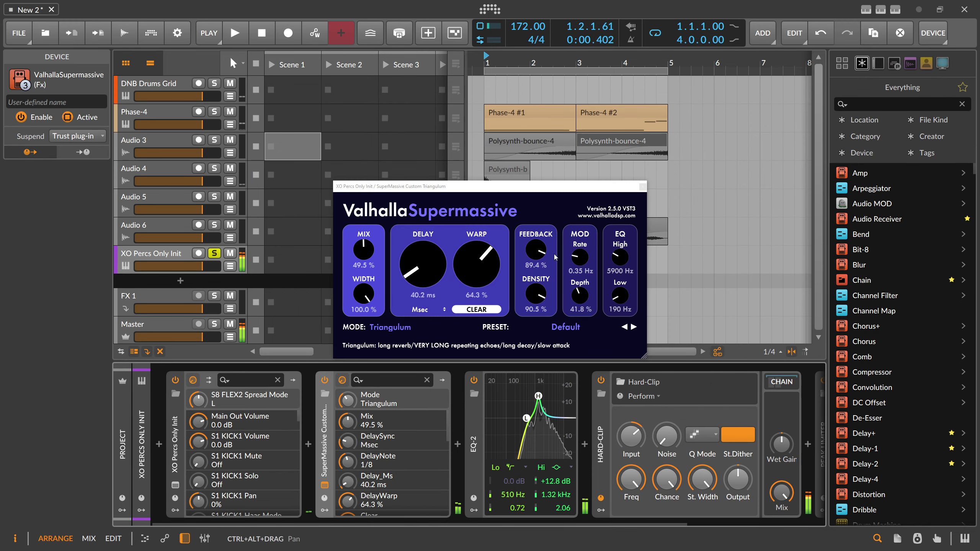
{"action": "left_click_drag", "start_coordinate": [537, 251], "coordinate": [535, 359]}
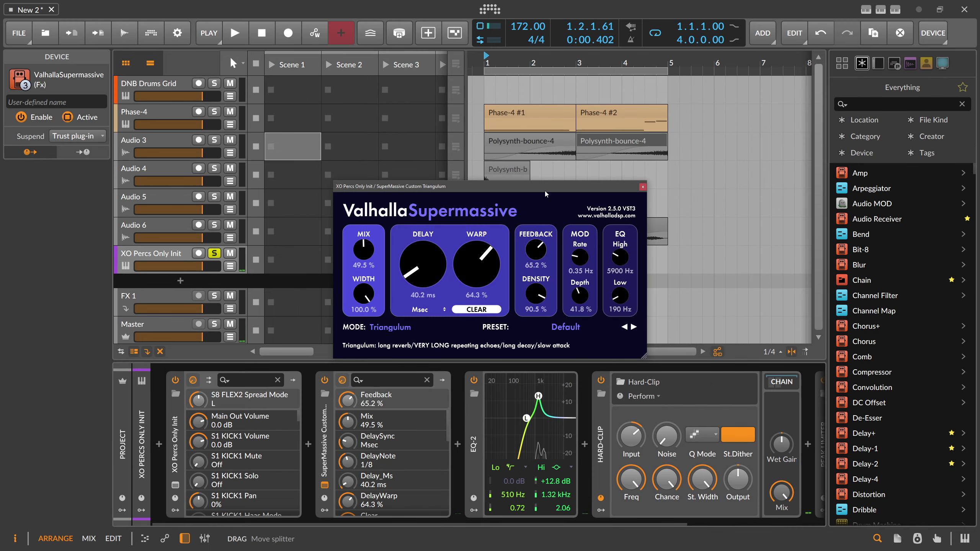
{"action": "left_click_drag", "start_coordinate": [545, 190], "coordinate": [546, 187]}
{"action": "key", "text": "space"}
{"action": "key", "text": "space"}
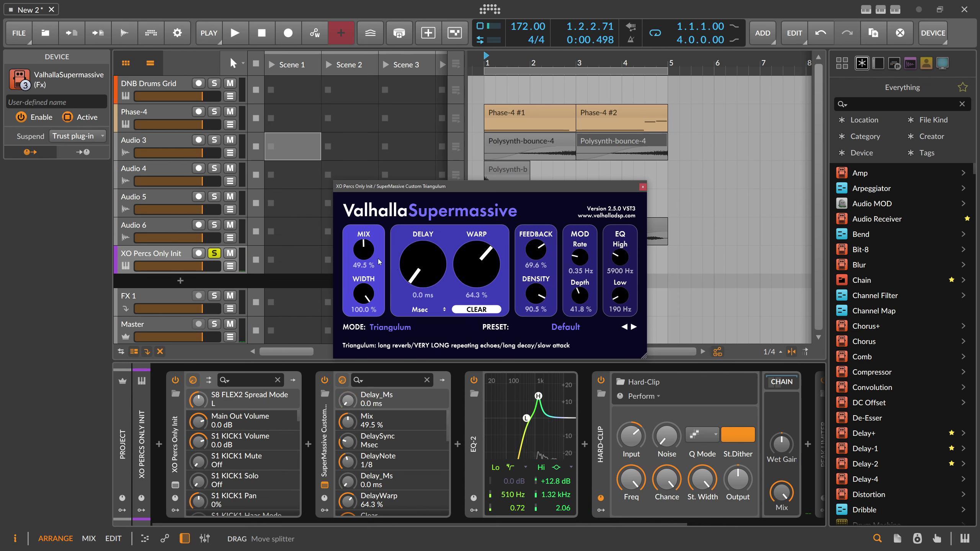
Step: Lower Supermassive's mix to 44.7% while auditioning the soloed percussion
{"action": "key", "text": "space"}
{"action": "key", "text": "space"}
{"action": "key", "text": "space"}
{"action": "left_click_drag", "start_coordinate": [367, 250], "coordinate": [367, 258]}
{"action": "key", "text": "space"}
{"action": "key", "text": "space"}
Step: Reduce Supermassive's modulation depth to 0% and its rate to 0.01 Hz
{"action": "left_click_drag", "start_coordinate": [579, 295], "coordinate": [580, 366]}
{"action": "key", "text": "space"}
{"action": "left_click_drag", "start_coordinate": [579, 261], "coordinate": [580, 308]}
{"action": "key", "text": "space"}
{"action": "key", "text": "space"}
Step: Raise Supermassive's feedback to 86% and its delay to 12 ms, replaying the percussion to check the sound
{"action": "left_click_drag", "start_coordinate": [539, 252], "coordinate": [539, 227]}
{"action": "key", "text": "space"}
{"action": "left_click_drag", "start_coordinate": [446, 270], "coordinate": [435, 263]}
{"action": "key", "text": "space"}
{"action": "key", "text": "space"}
{"action": "key", "text": "space"}
{"action": "key", "text": "space"}
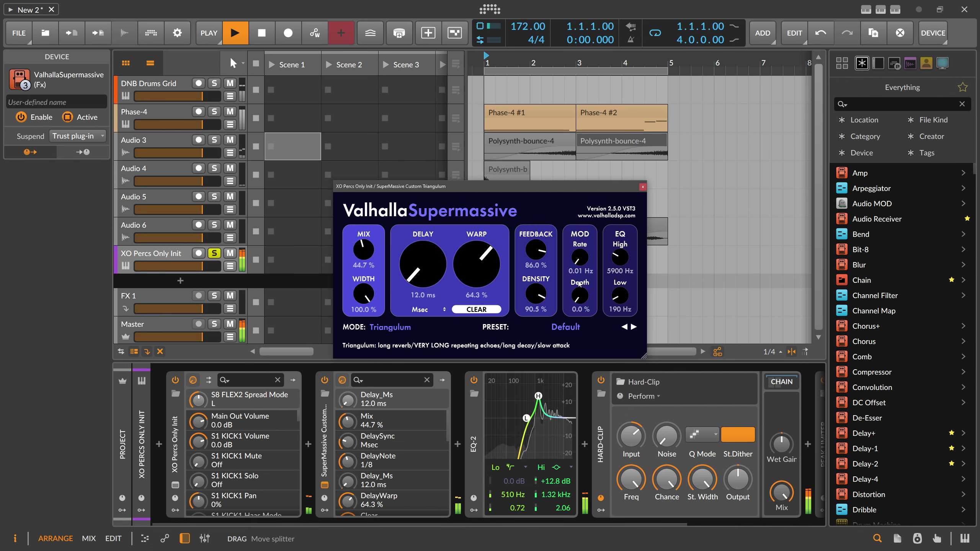
Step: Lower Supermassive's high EQ cutoff to 4160 Hz and audition the percussion
{"action": "left_click_drag", "start_coordinate": [619, 258], "coordinate": [618, 264]}
{"action": "key", "text": "space"}
{"action": "key", "text": "space"}
{"action": "key", "text": "space"}
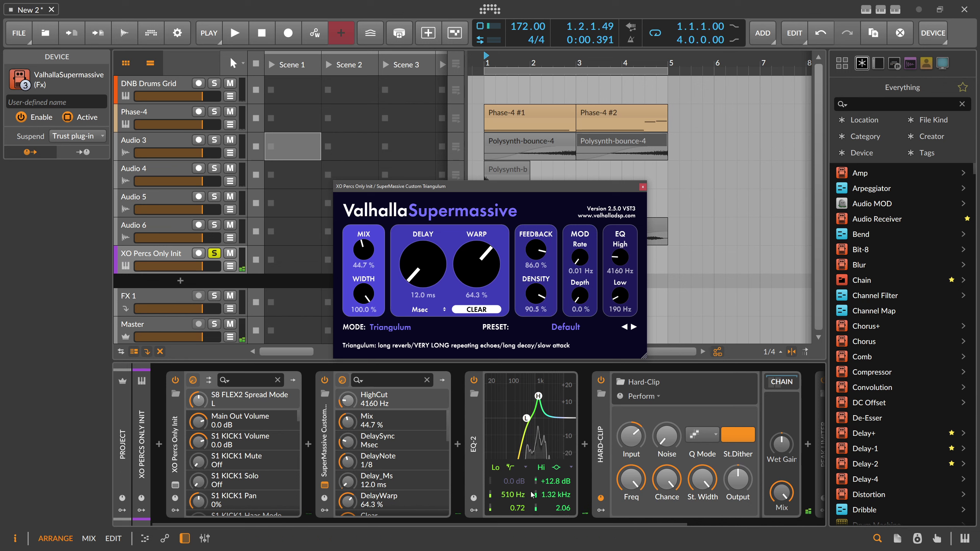
Step: Reduce EQ-2's high band gain to +3.9 dB and replay the pattern
{"action": "left_click_drag", "start_coordinate": [555, 483], "coordinate": [556, 498]}
{"action": "key", "text": "space"}
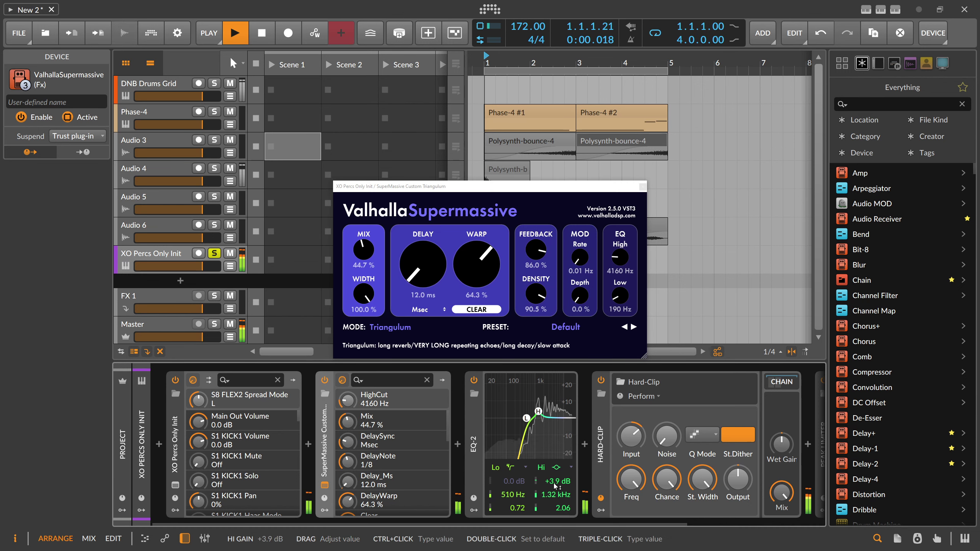
{"action": "key", "text": "space"}
{"action": "key", "text": "space"}
Step: Set Supermassive's delay to 24 ms, try the Cirrus Minor and Sagittarius modes, and settle on Great Annihilator
{"action": "left_click_drag", "start_coordinate": [422, 279], "coordinate": [421, 275]}
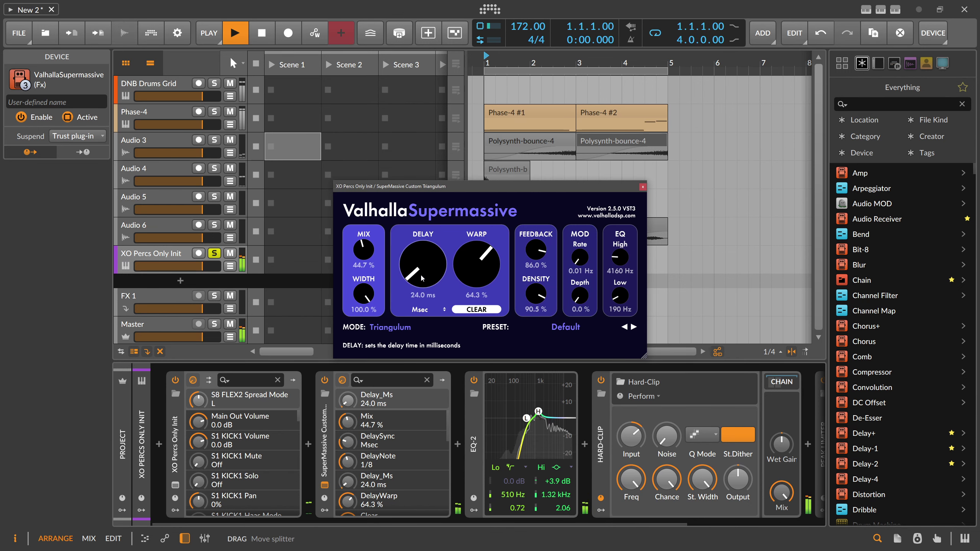
{"action": "left_click", "coordinate": [407, 327]}
{"action": "left_click", "coordinate": [408, 439]}
{"action": "left_click", "coordinate": [397, 327]}
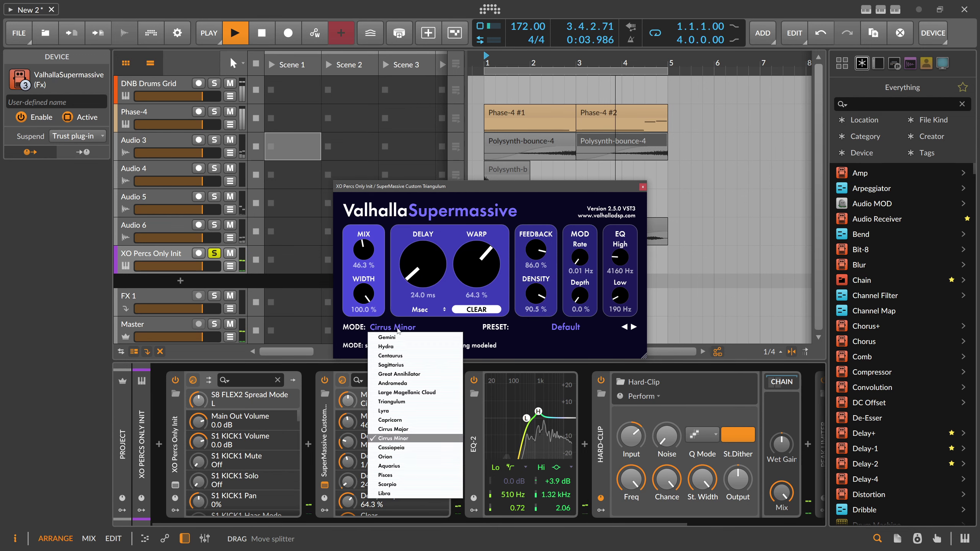
{"action": "left_click", "coordinate": [391, 365]}
{"action": "left_click", "coordinate": [394, 328]}
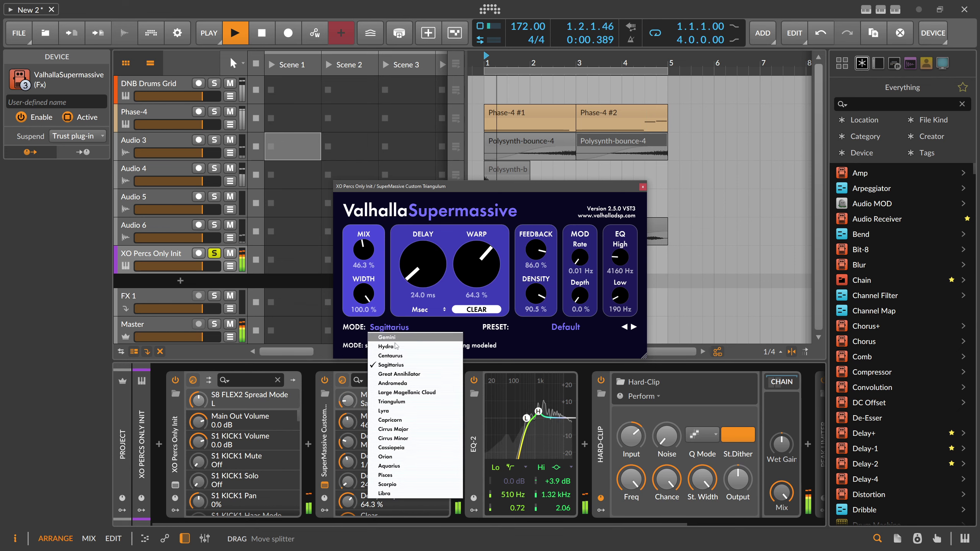
{"action": "left_click", "coordinate": [399, 374]}
Step: Set Supermassive to 0 ms delay, 100% warp, 83.2% feedback, 10 Hz modulation rate, 34.4% depth and 41.5% mix
{"action": "left_click_drag", "start_coordinate": [428, 271], "coordinate": [430, 283]}
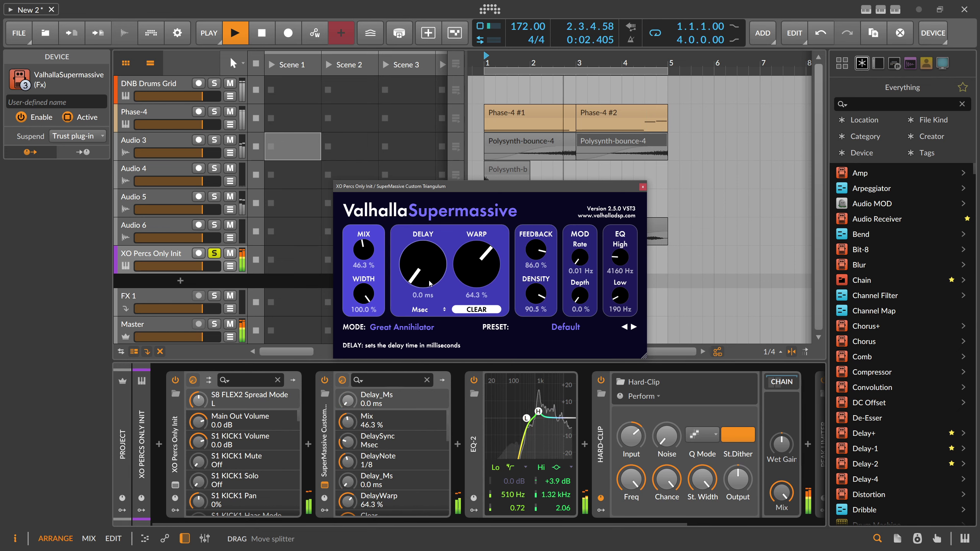
{"action": "left_click_drag", "start_coordinate": [364, 253], "coordinate": [364, 251]}
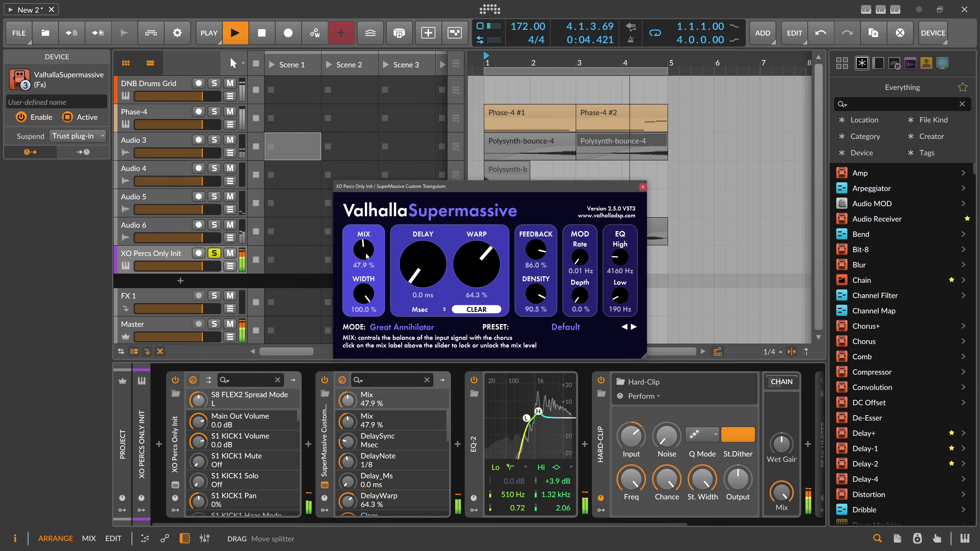
{"action": "left_click_drag", "start_coordinate": [534, 254], "coordinate": [534, 256]}
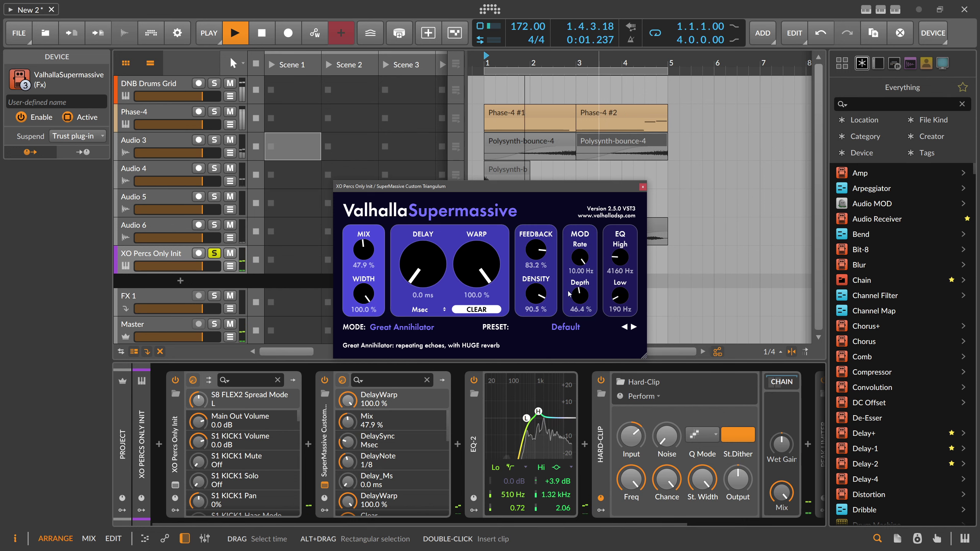
{"action": "left_click_drag", "start_coordinate": [362, 252], "coordinate": [360, 259]}
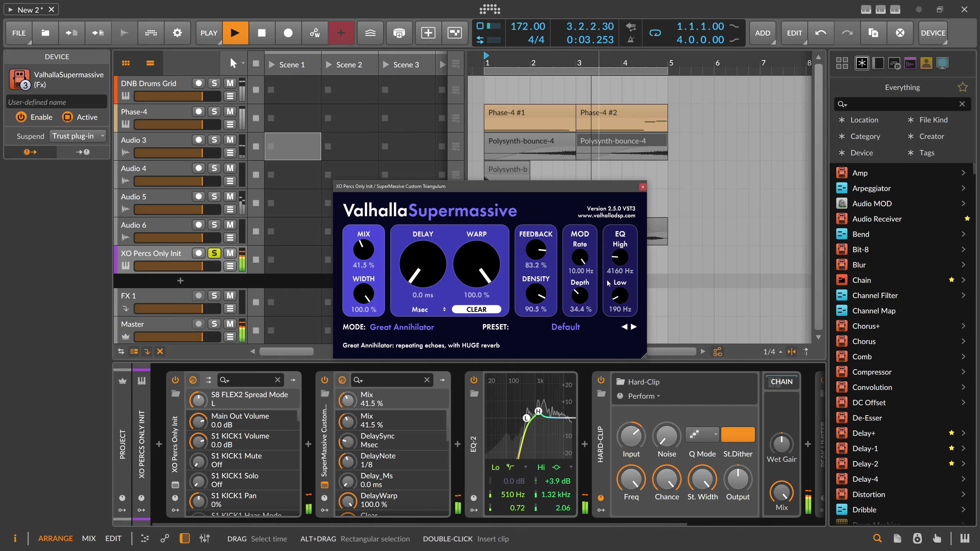
Step: Set Supermassive's EQ to 3290 Hz high and 490 Hz low, and reduce its mix to 17.1% with the percussion unsoloed
{"action": "left_click", "coordinate": [215, 253]}
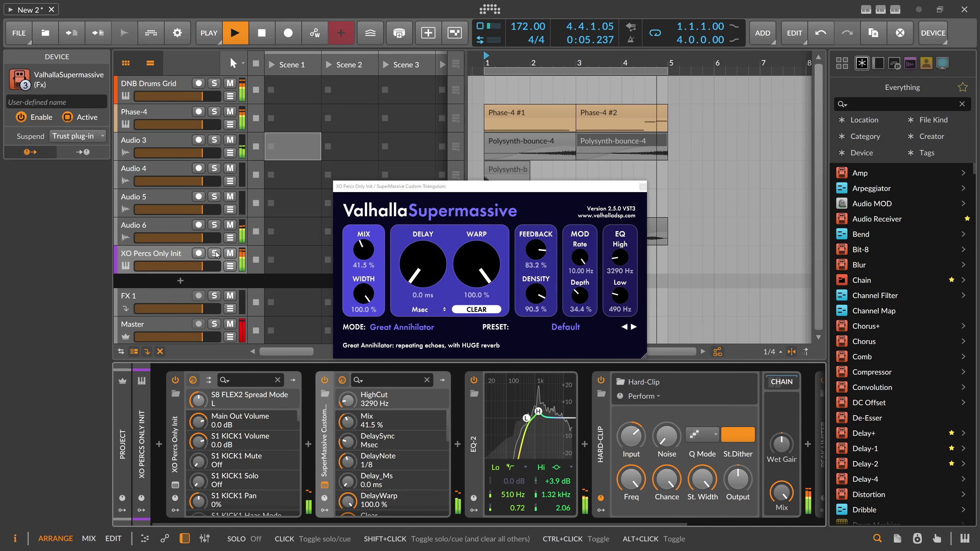
{"action": "left_click_drag", "start_coordinate": [362, 251], "coordinate": [372, 272]}
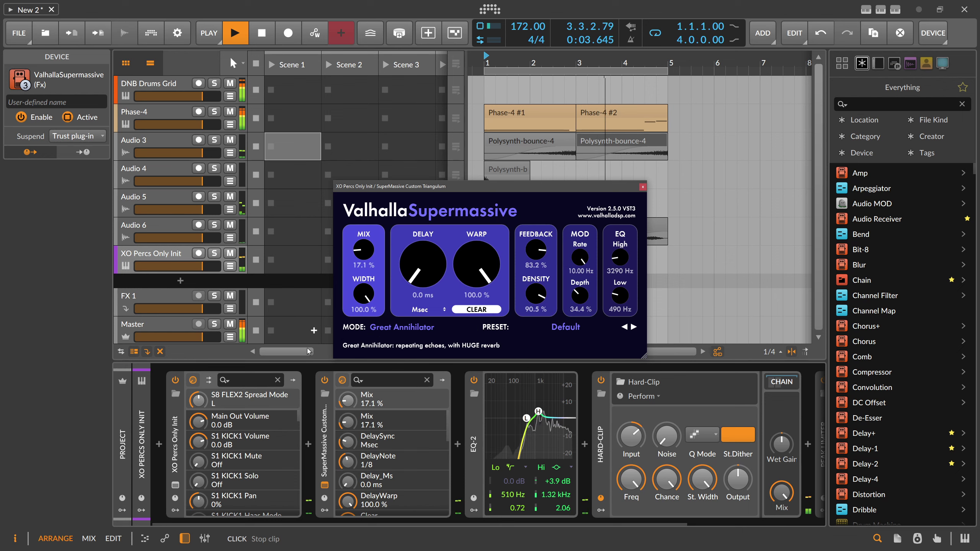
Step: Randomize the samples in XO's Sample Combiner, audition the result, and close both plug-in windows
{"action": "left_click", "coordinate": [176, 485]}
{"action": "key", "text": "space"}
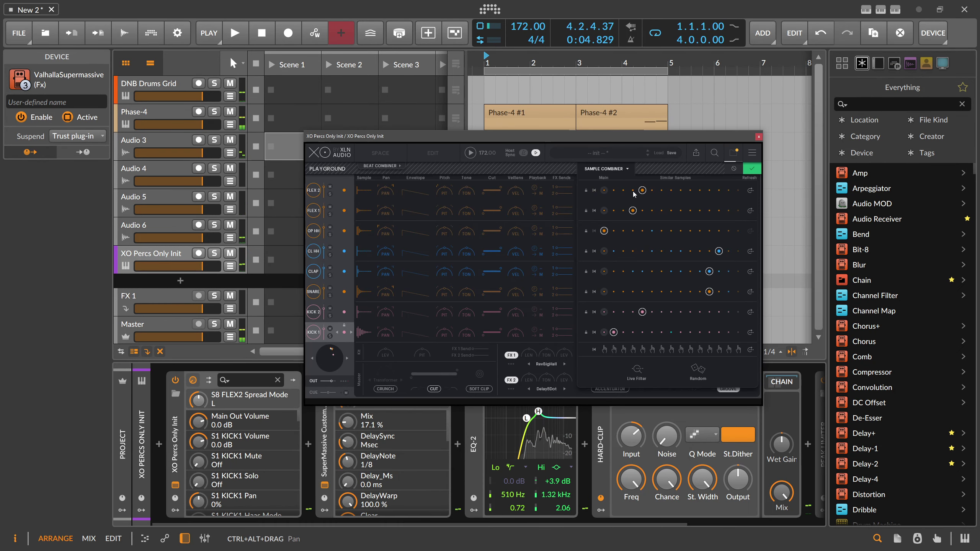
{"action": "left_click", "coordinate": [699, 368]}
{"action": "key", "text": "space"}
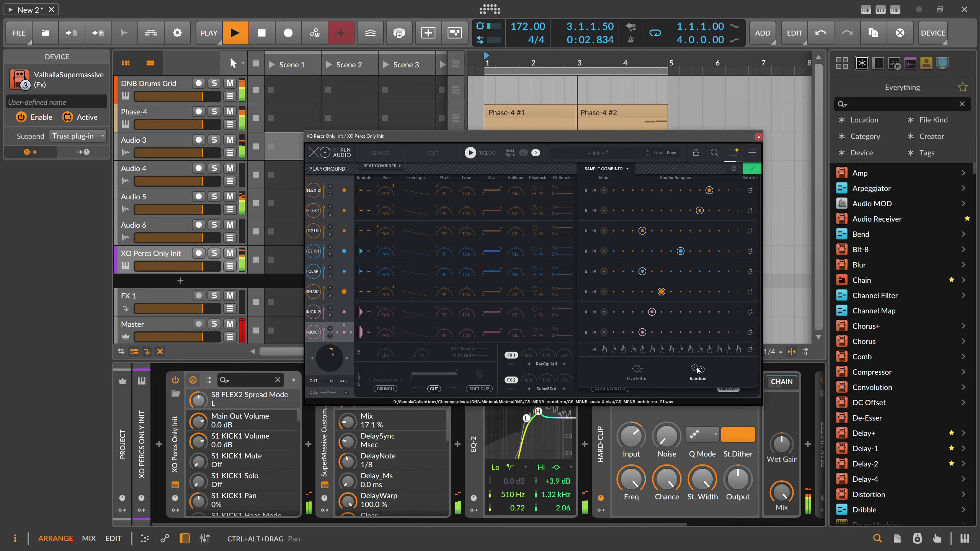
{"action": "left_click", "coordinate": [759, 137]}
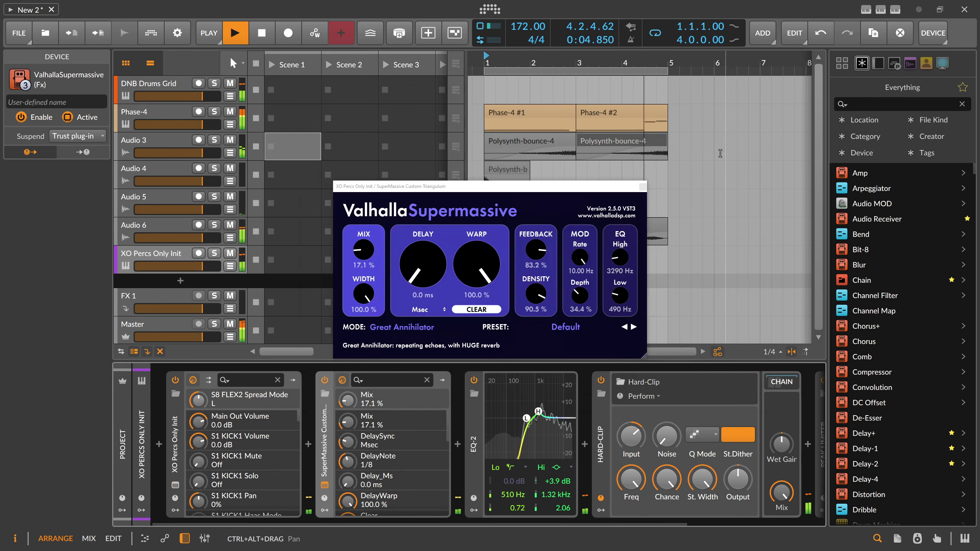
{"action": "left_click", "coordinate": [643, 188]}
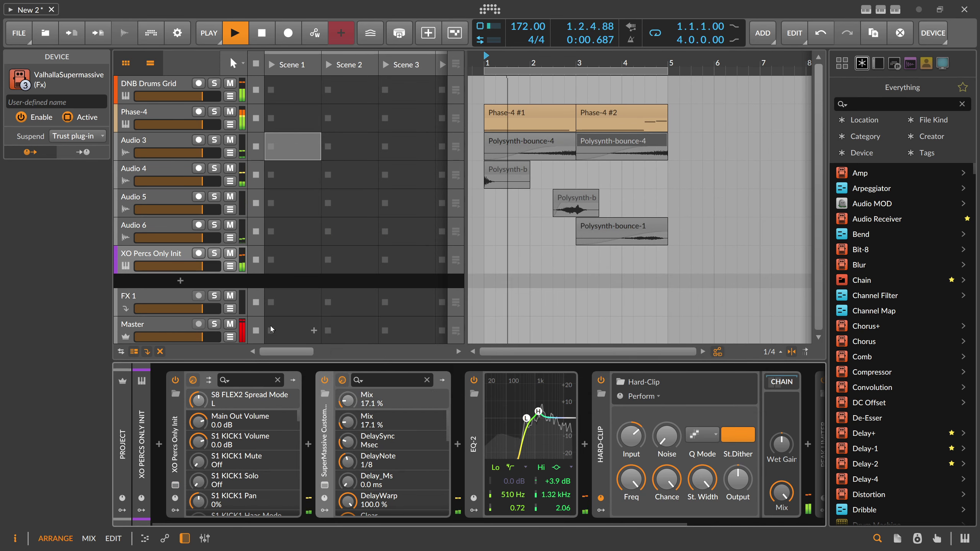
Step: Adjust the Hard-Clip input gain to about +12.3 dB and lower its output gain to about -8.6 dB
{"action": "left_click", "coordinate": [176, 261]}
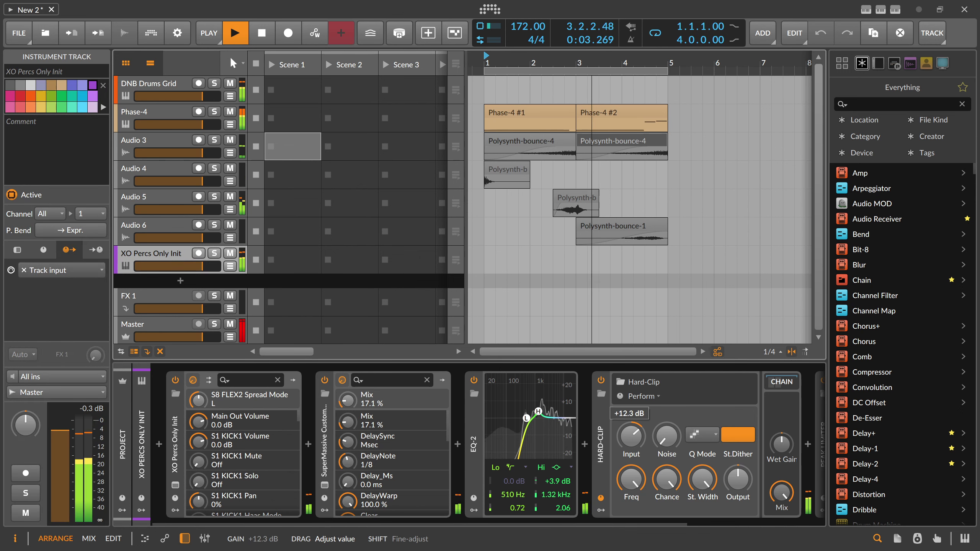
{"action": "scroll", "coordinate": [536, 485], "scroll_direction": "down", "scroll_amount": 5}
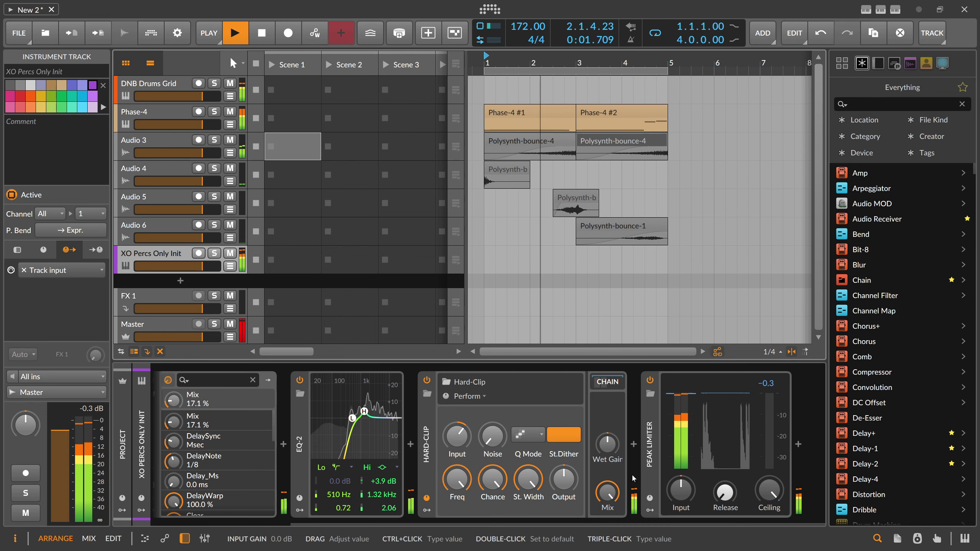
{"action": "left_click_drag", "start_coordinate": [564, 480], "coordinate": [564, 498]}
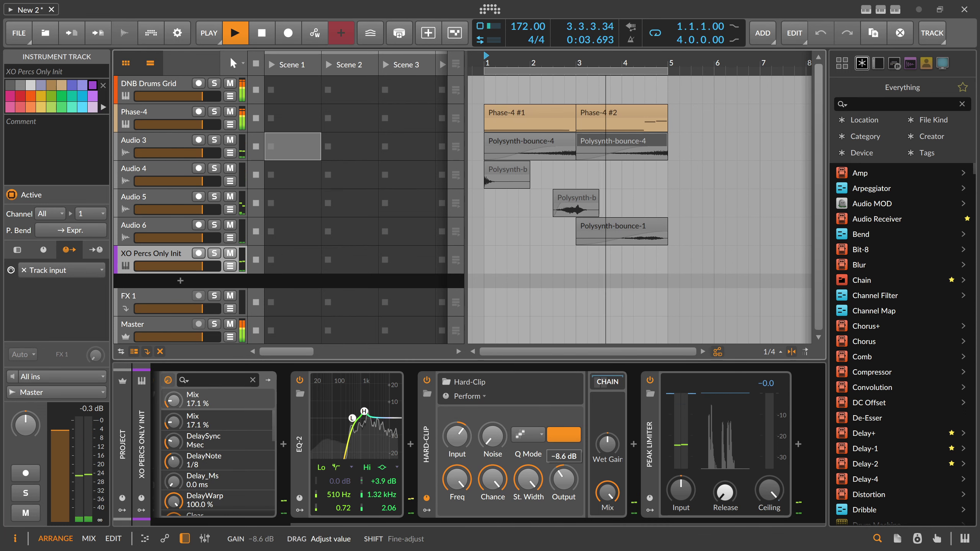
{"action": "triple_click", "coordinate": [564, 479]}
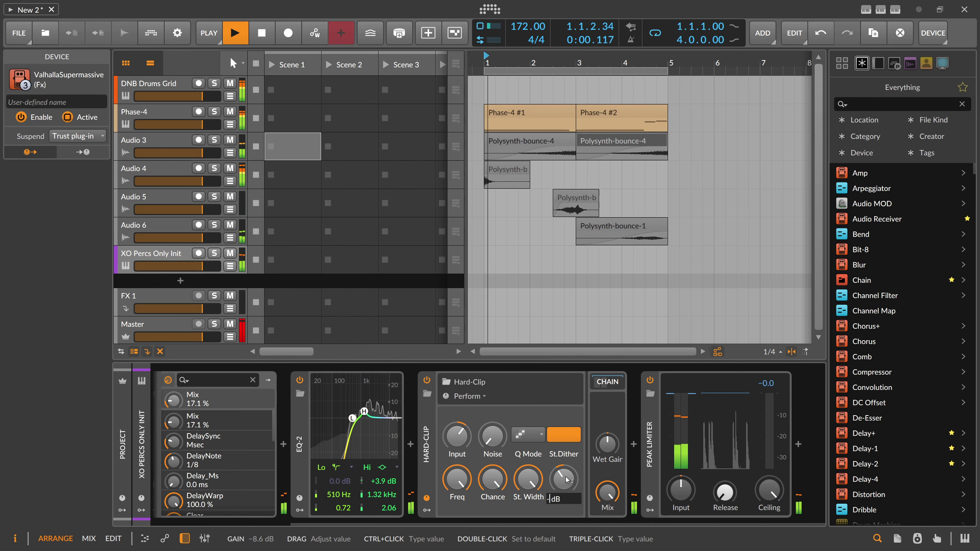
{"action": "key", "text": "Escape"}
Step: Delete the Peak Limiter from the XO percussion chain and audition the full mix
{"action": "left_click", "coordinate": [650, 451]}
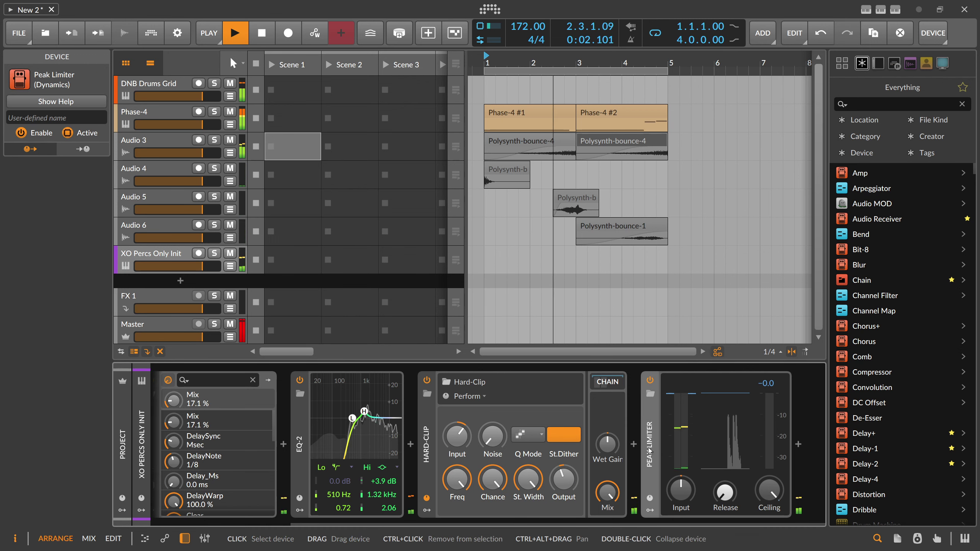
{"action": "key", "text": "Delete"}
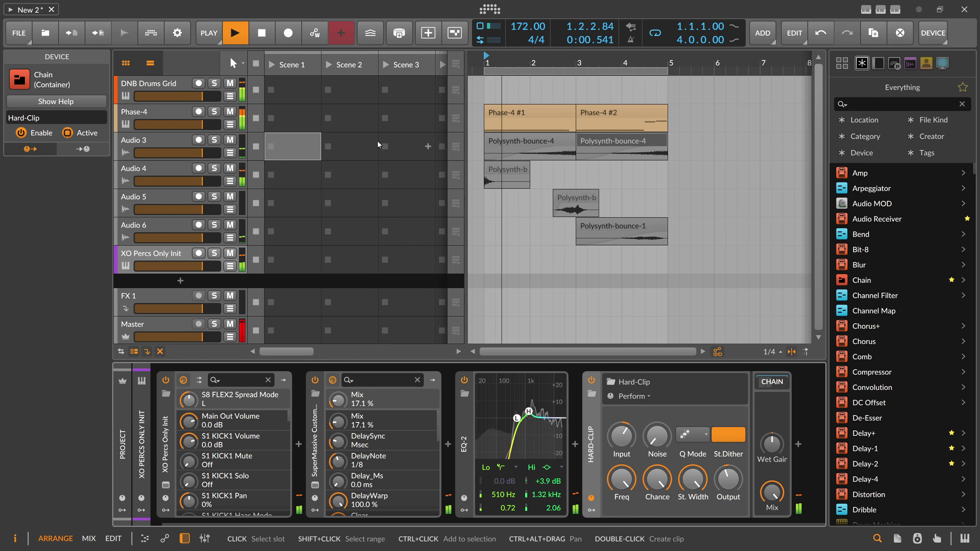
{"action": "left_click", "coordinate": [175, 139]}
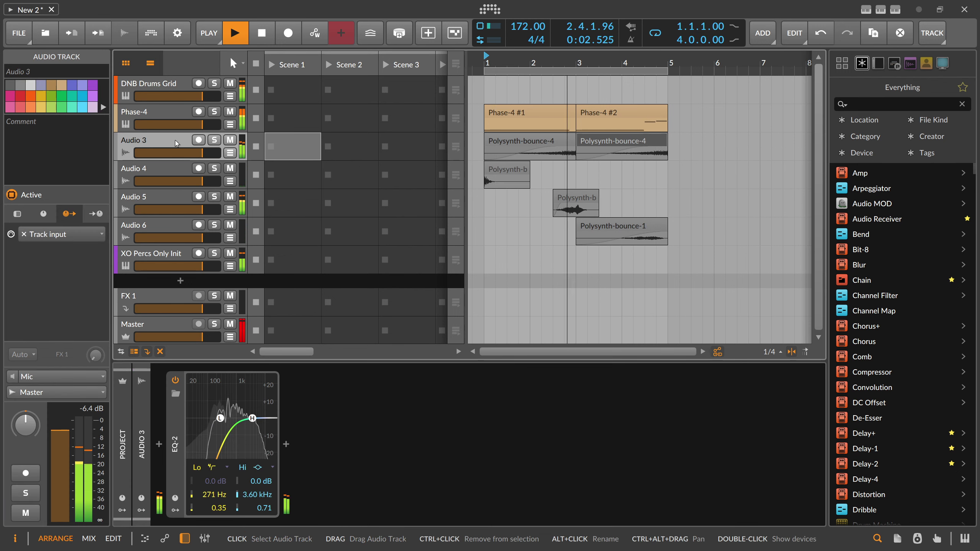
{"action": "left_click", "coordinate": [175, 252]}
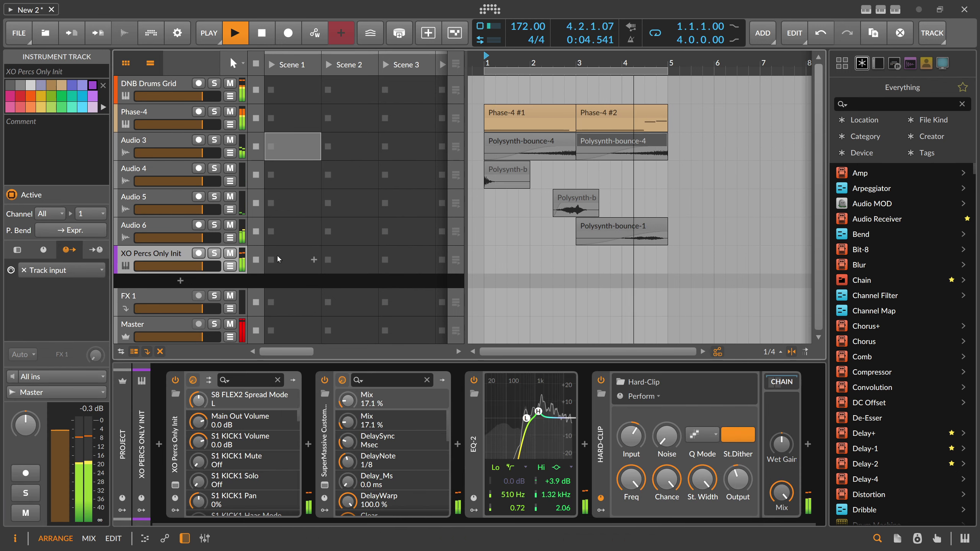
{"action": "key", "text": "space"}
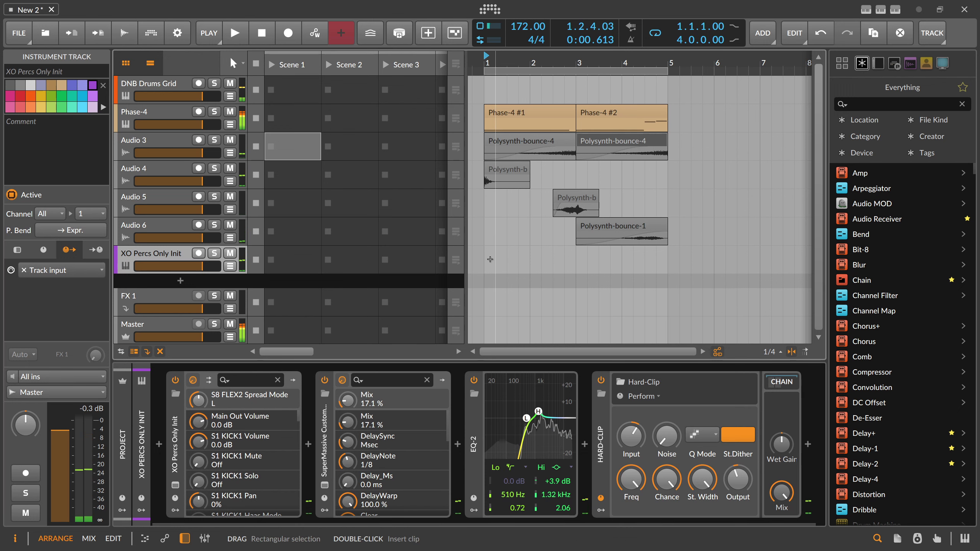
Step: Bounce bar 1 of the XO percussion track to a new audio track
{"action": "left_click", "coordinate": [485, 264]}
{"action": "right_click", "coordinate": [521, 265]}
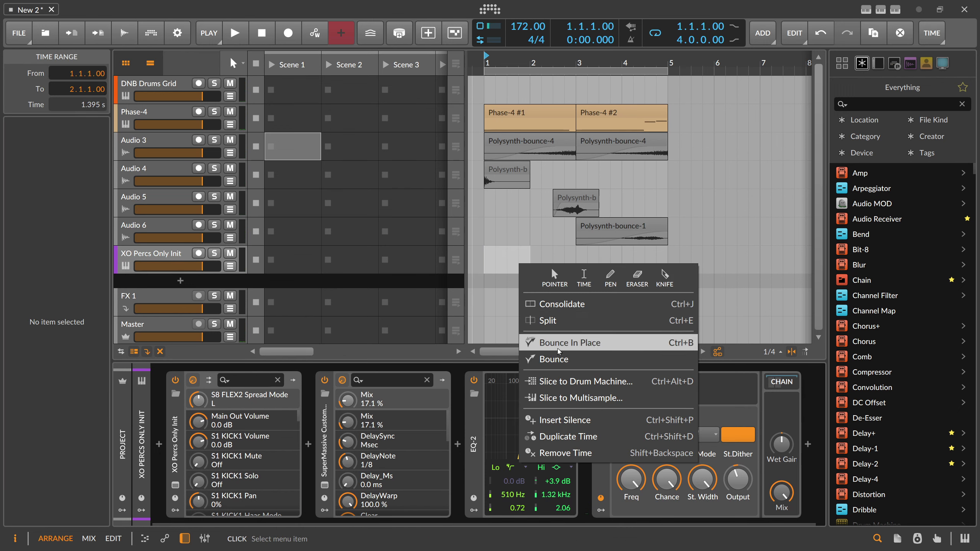
{"action": "left_click", "coordinate": [540, 358]}
{"action": "left_click", "coordinate": [530, 417]}
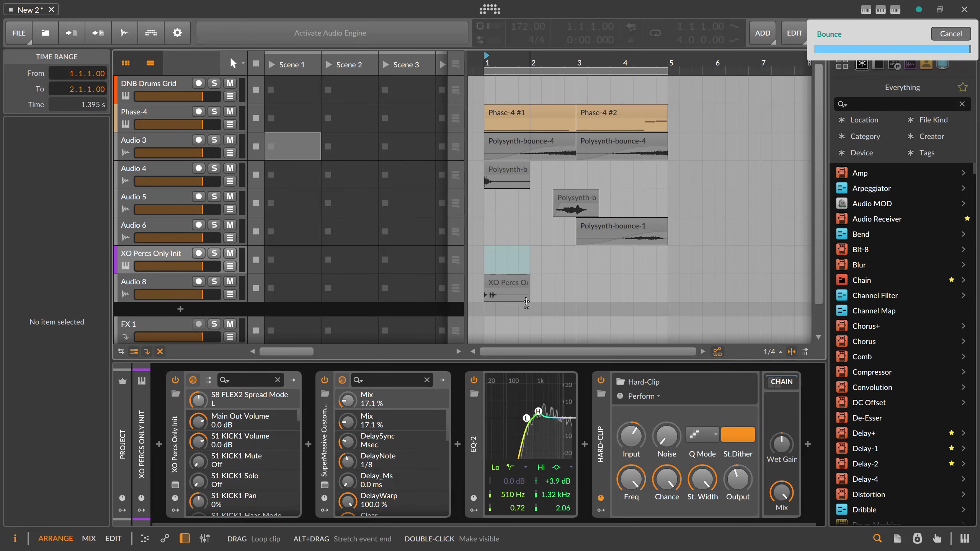
Step: Duplicate the bounced percussion clip on Audio 8 until it fills bars 1 to 8
{"action": "key", "text": "ctrl+d"}
{"action": "key", "text": "ctrl+d"}
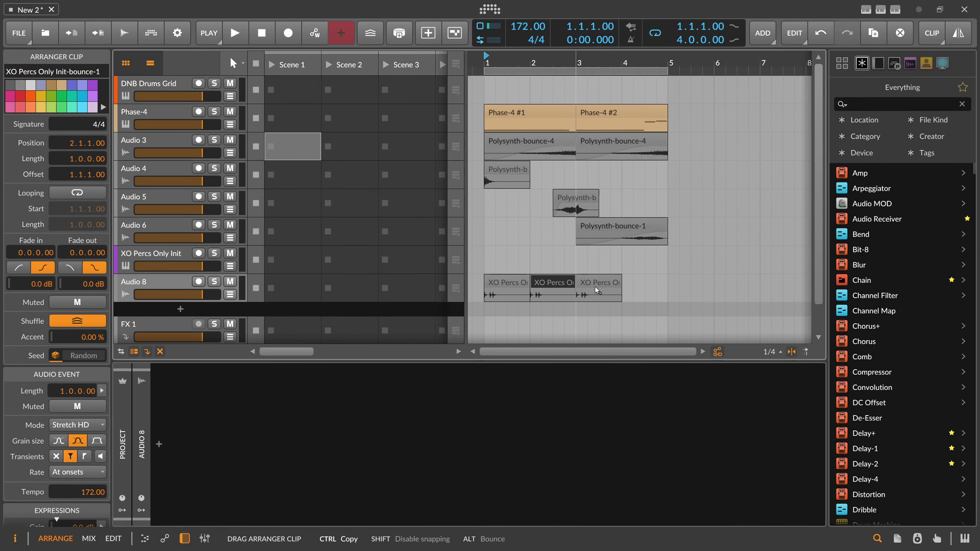
{"action": "left_click_drag", "start_coordinate": [599, 63], "coordinate": [599, 80]}
{"action": "left_click_drag", "start_coordinate": [623, 281], "coordinate": [501, 290]}
{"action": "key", "text": "ctrl+d"}
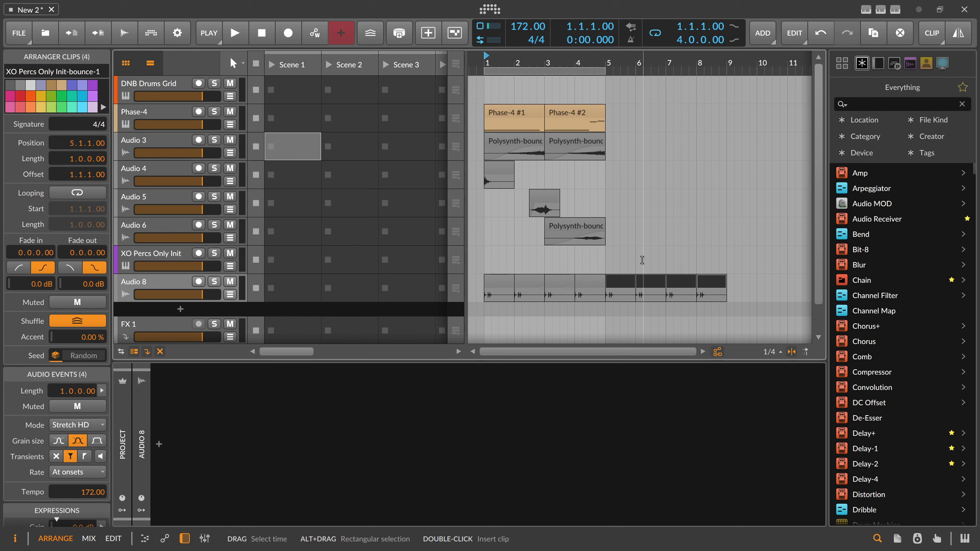
Step: Duplicate all Phase-4 and Polysynth bounce clips from bars 1–4 into bars 5–8
{"action": "left_click_drag", "start_coordinate": [604, 258], "coordinate": [497, 108]}
{"action": "key", "text": "ctrl+d"}
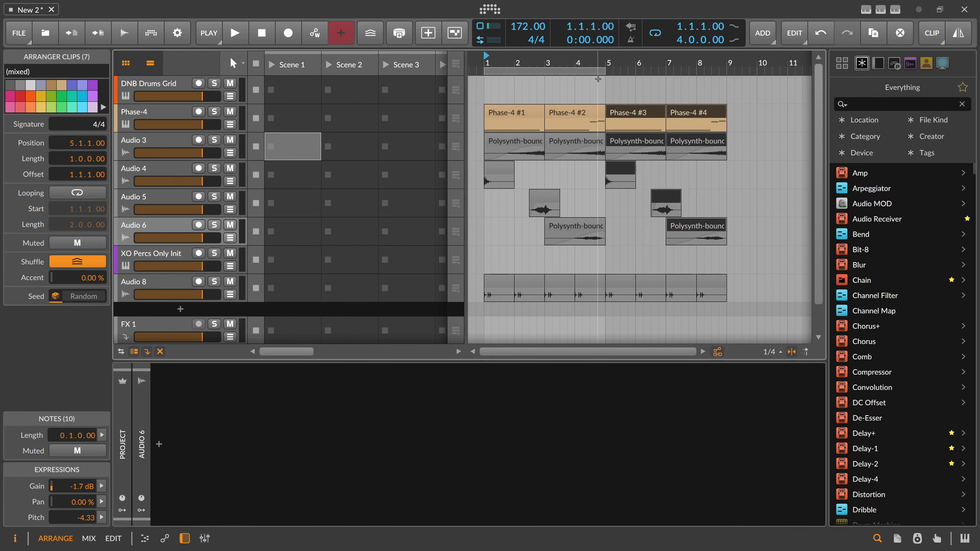
Step: Extend the loop region to eight bars and duplicate all arranger clips from bars 1–8 into bars 9–16
{"action": "left_click_drag", "start_coordinate": [606, 70], "coordinate": [585, 120]}
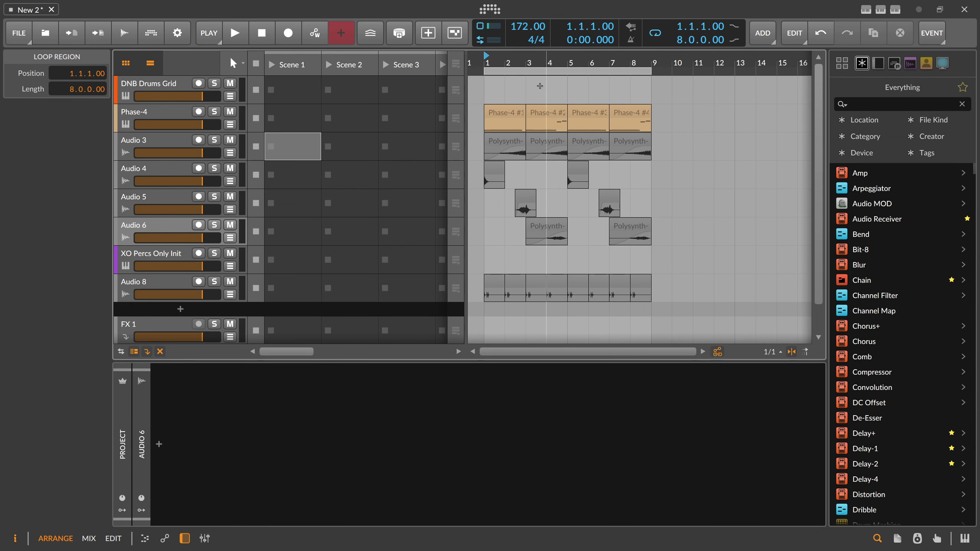
{"action": "left_click_drag", "start_coordinate": [508, 61], "coordinate": [541, 100]}
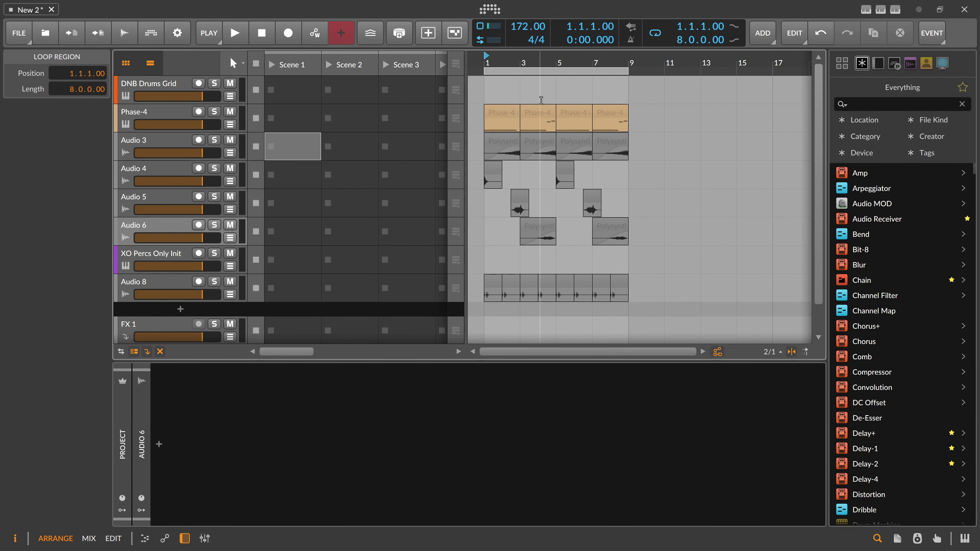
{"action": "key", "text": "ctrl+a"}
{"action": "key", "text": "ctrl+d"}
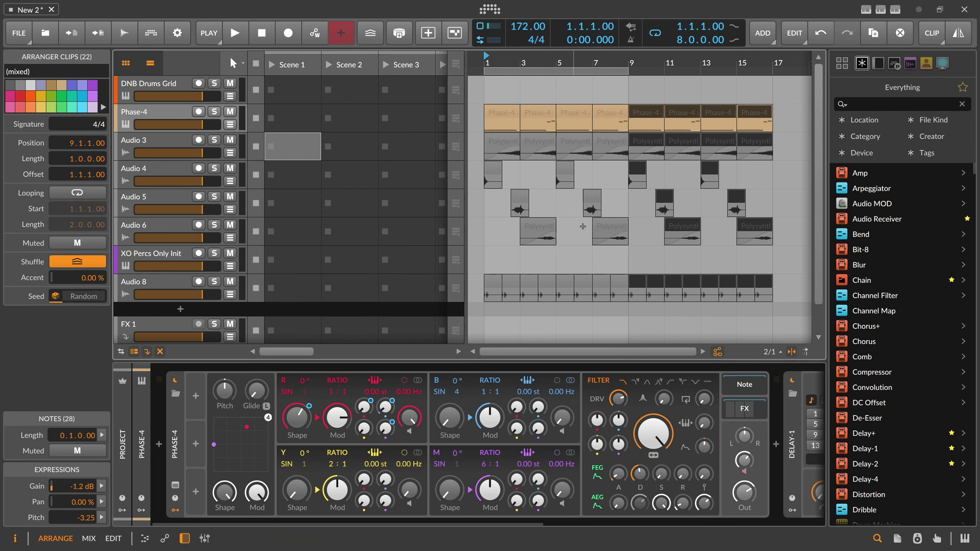
Step: Delete the duplicated percussion clips on Audio 8 in bars 9 to 16
{"action": "left_click", "coordinate": [636, 244]}
{"action": "left_click_drag", "start_coordinate": [777, 281], "coordinate": [633, 285]}
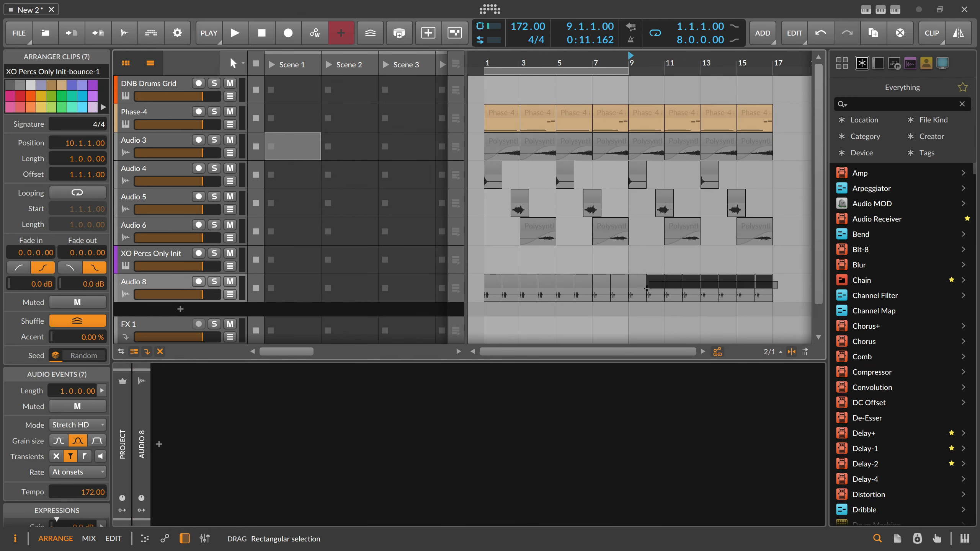
{"action": "key", "text": "Delete"}
Step: Move the eight-bar loop region to start at bar 9 and open the XO plugin window from the XO Percs Only Init track
{"action": "left_click", "coordinate": [211, 263]}
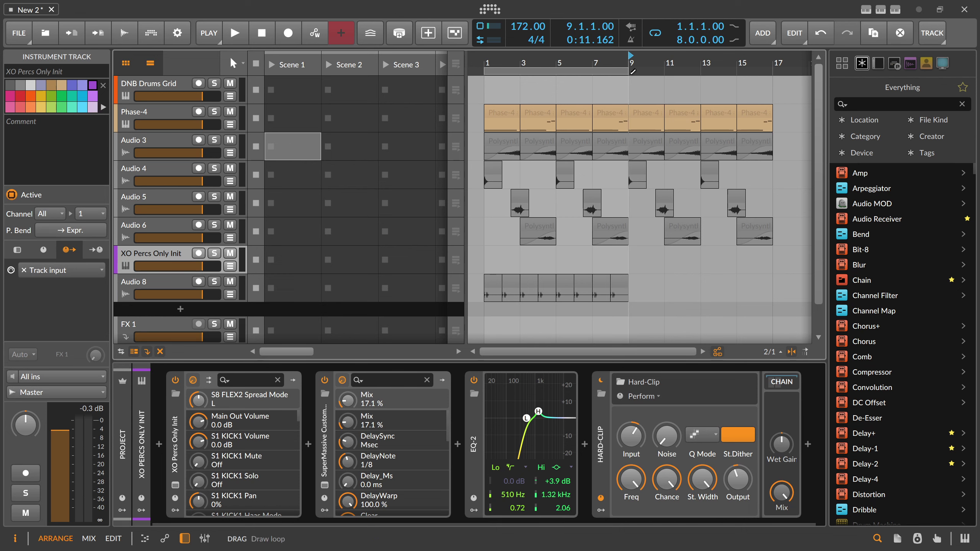
{"action": "left_click_drag", "start_coordinate": [633, 71], "coordinate": [679, 75]}
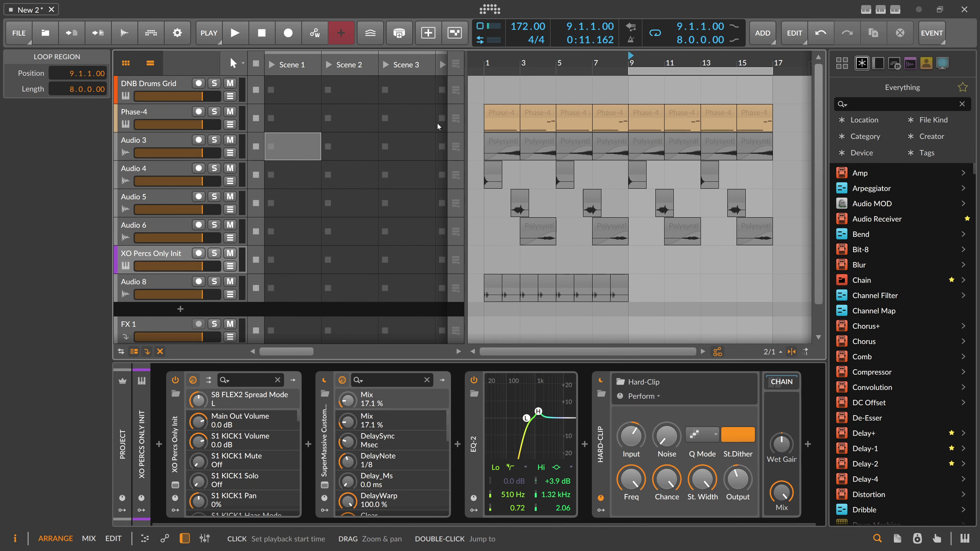
{"action": "left_click", "coordinate": [197, 260]}
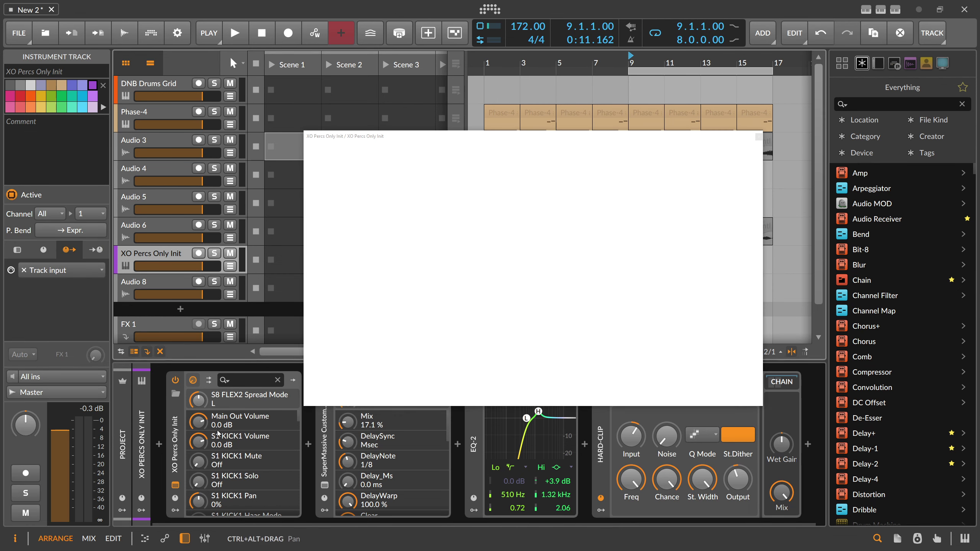
{"action": "left_click", "coordinate": [175, 485]}
{"action": "key", "text": "space"}
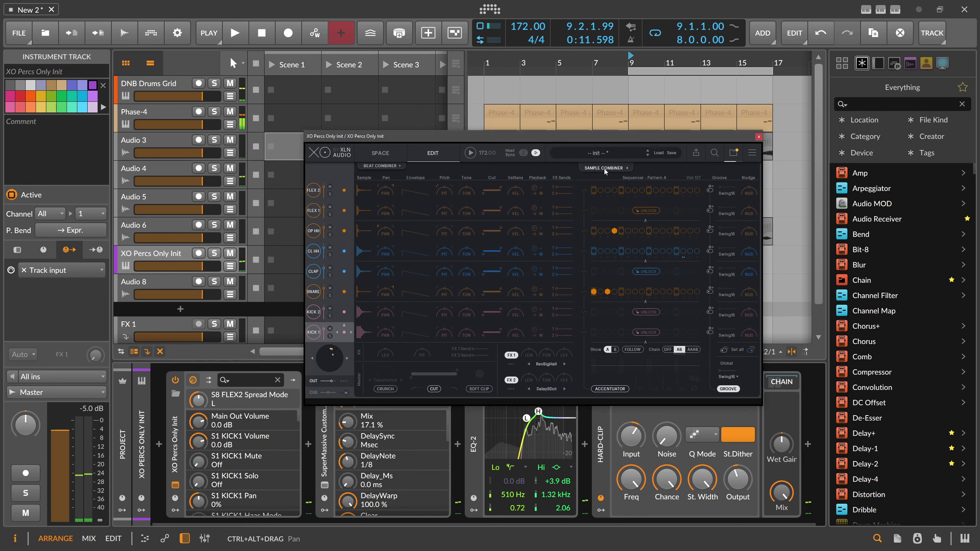
Step: Randomize the XO kit's samples in the Sample Combiner, audition the variations with the mix and accept the new set
{"action": "left_click", "coordinate": [604, 167]}
{"action": "left_click", "coordinate": [750, 350]}
{"action": "left_click", "coordinate": [702, 375]}
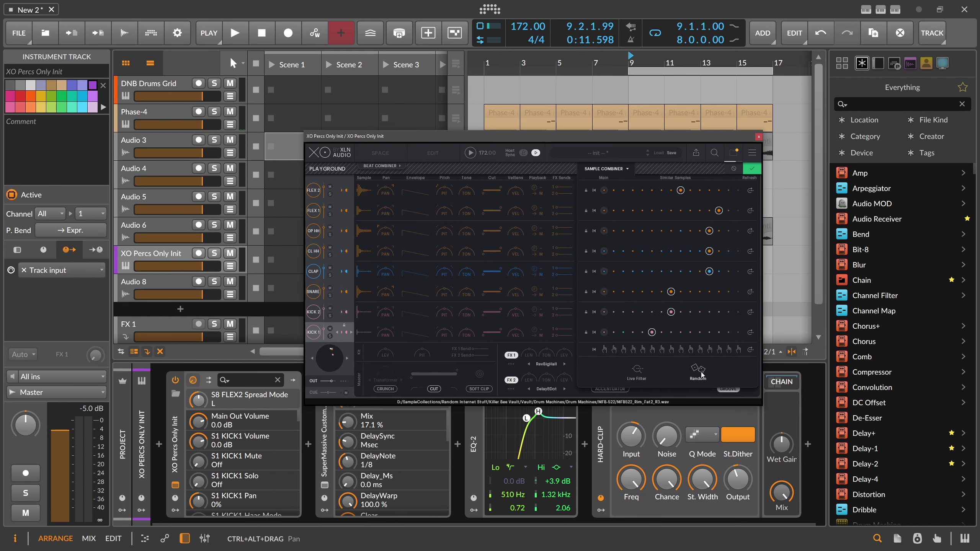
{"action": "key", "text": "space"}
{"action": "key", "text": "space"}
{"action": "left_click", "coordinate": [702, 374]}
{"action": "key", "text": "space"}
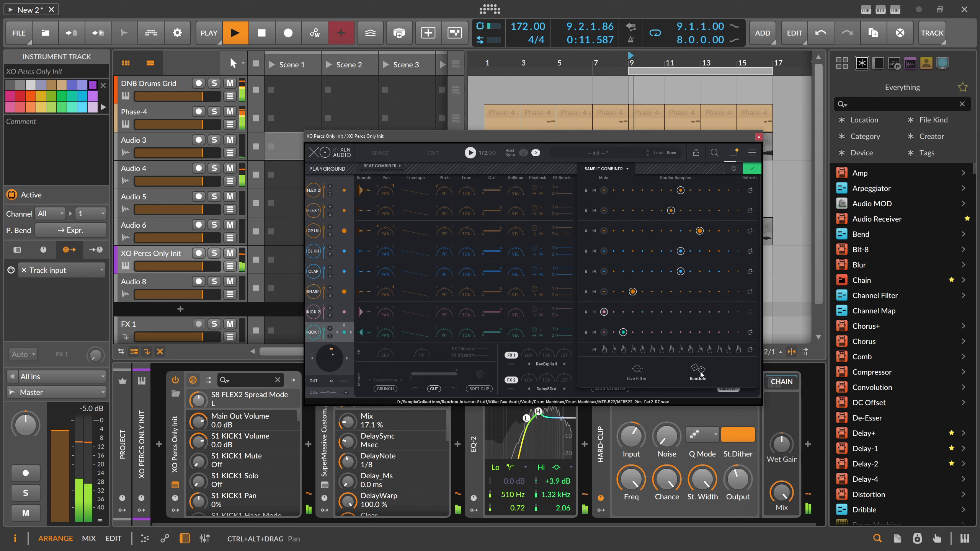
{"action": "left_click", "coordinate": [752, 169]}
{"action": "key", "text": "space"}
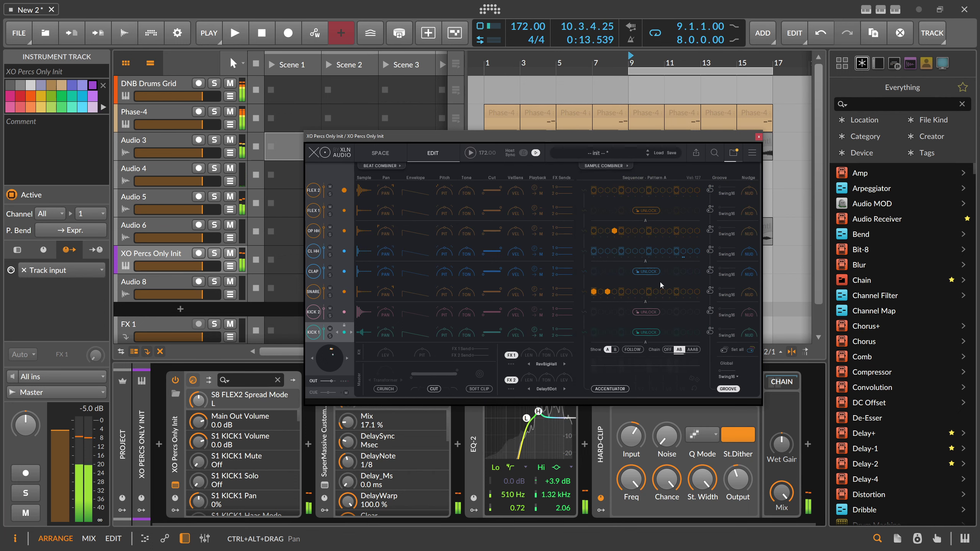
Step: Reprogram the XO sequence with SNARE on step 1, OP HH on steps 3 and 7, and CL HH on step 4, auditioning the changes
{"action": "left_click", "coordinate": [615, 292]}
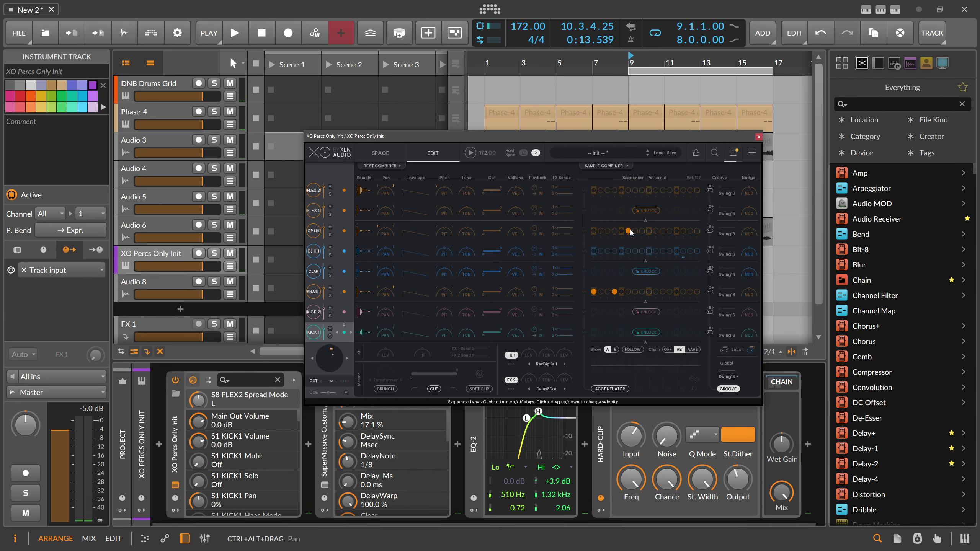
{"action": "key", "text": "space"}
{"action": "key", "text": "space"}
{"action": "left_click", "coordinate": [635, 231]}
{"action": "key", "text": "space"}
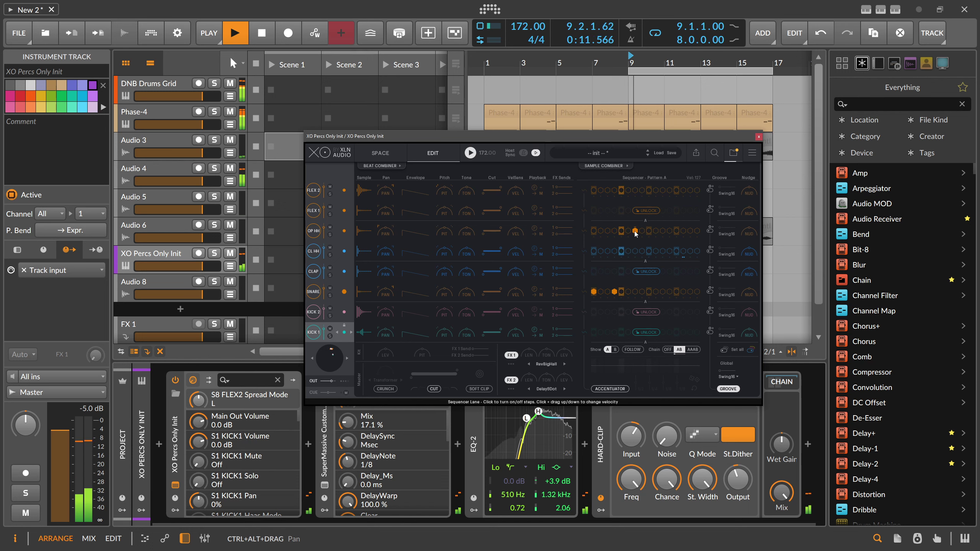
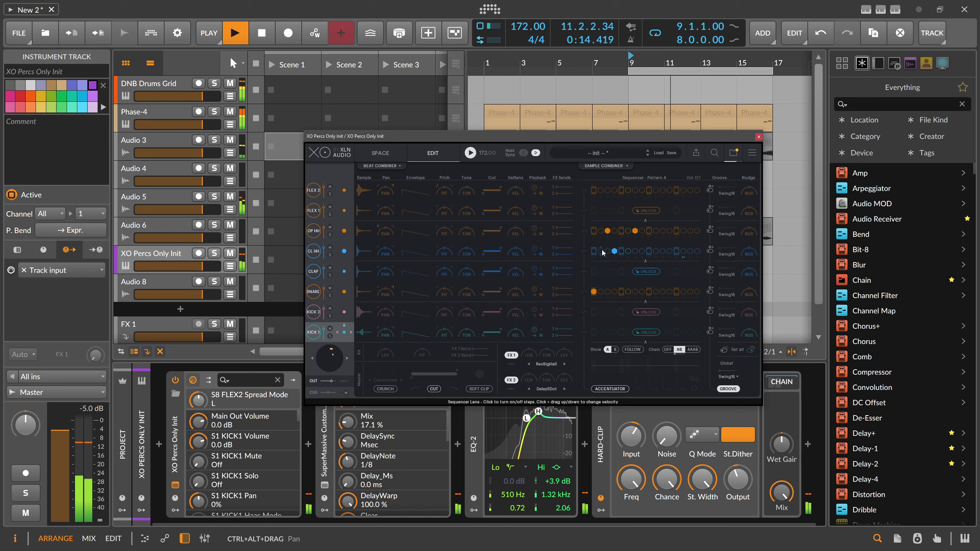
{"action": "key", "text": "space"}
Step: Randomize the XO samples again in the Sample Combiner during playback, accept the result and close the plugin window
{"action": "left_click", "coordinate": [627, 166]}
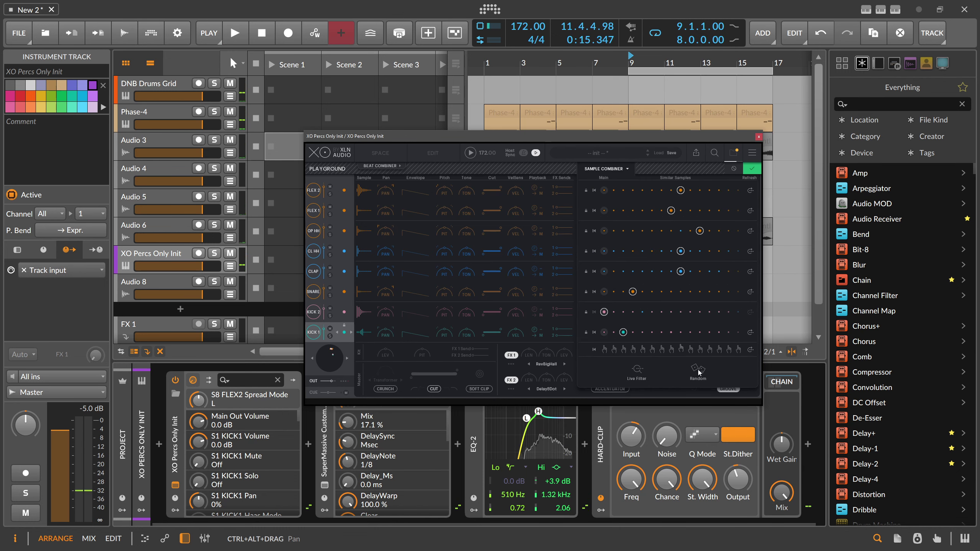
{"action": "key", "text": "space"}
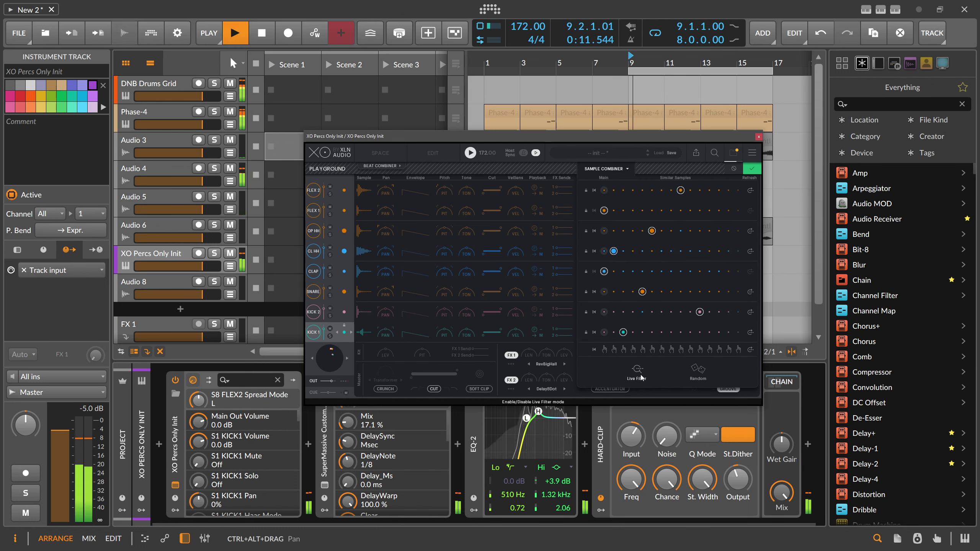
{"action": "left_click", "coordinate": [753, 172]}
{"action": "left_click", "coordinate": [759, 137]}
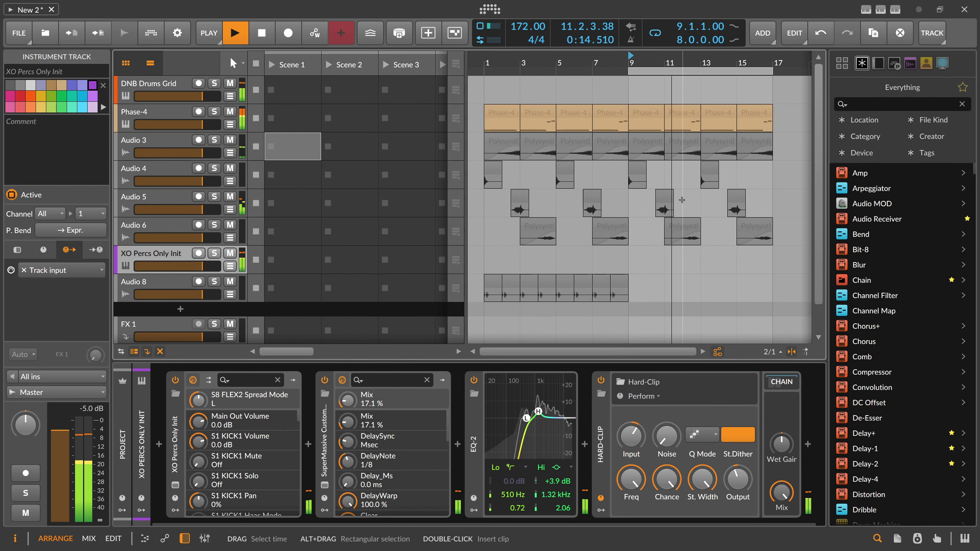
Step: Bounce bar 9 of the XO Percs Only Init track to audio with the Post-Fader source
{"action": "key", "text": "space"}
{"action": "left_click_drag", "start_coordinate": [632, 291], "coordinate": [654, 292]}
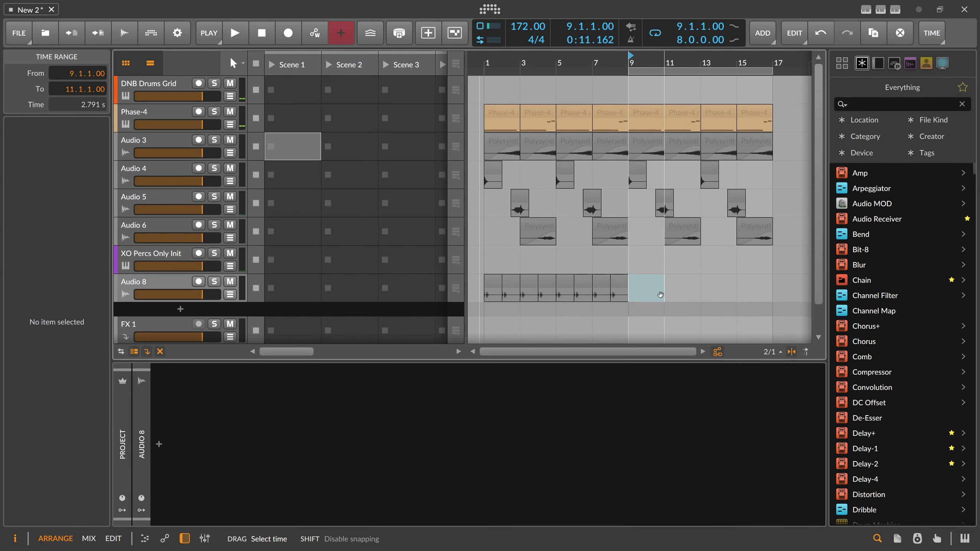
{"action": "left_click", "coordinate": [640, 231]}
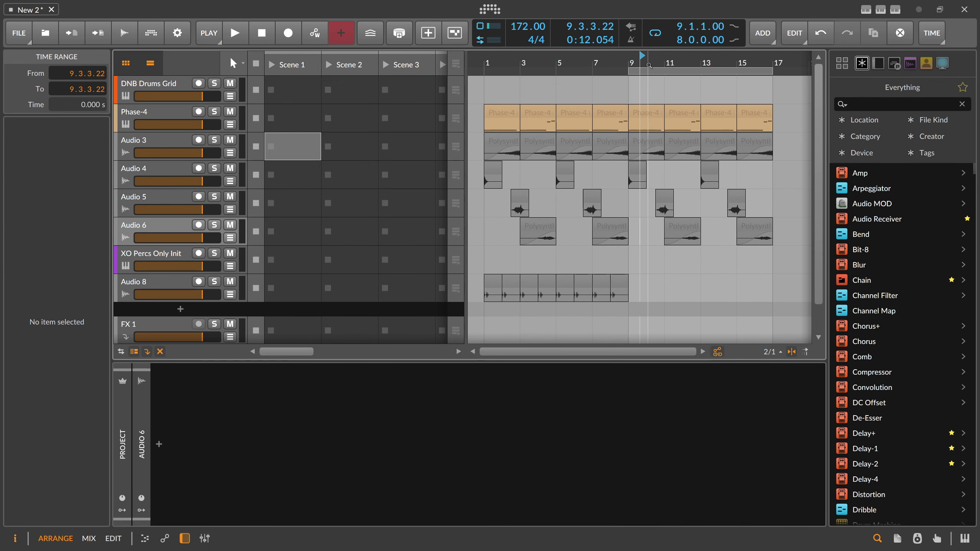
{"action": "left_click_drag", "start_coordinate": [650, 57], "coordinate": [676, 62]}
{"action": "left_click", "coordinate": [619, 266]}
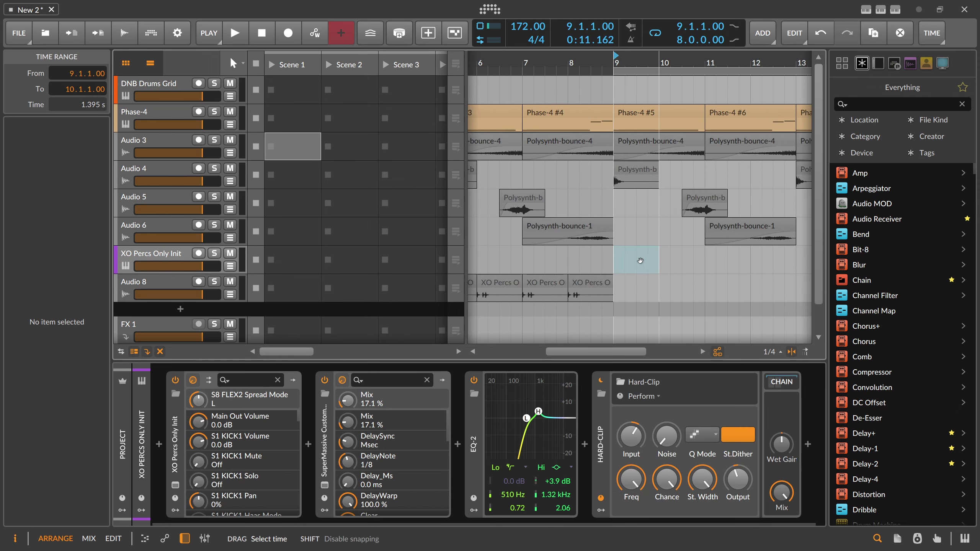
{"action": "right_click", "coordinate": [641, 261]}
{"action": "left_click", "coordinate": [660, 355]}
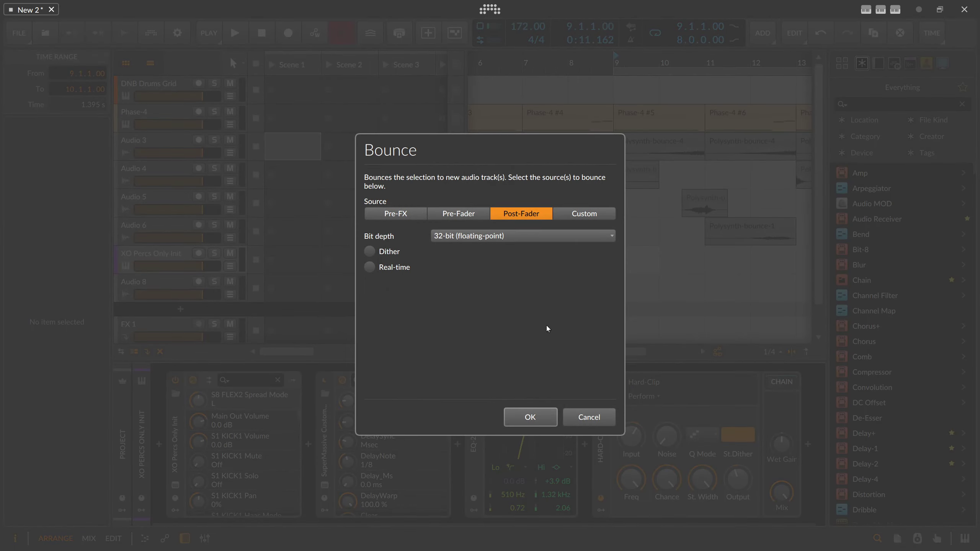
{"action": "left_click", "coordinate": [547, 419]}
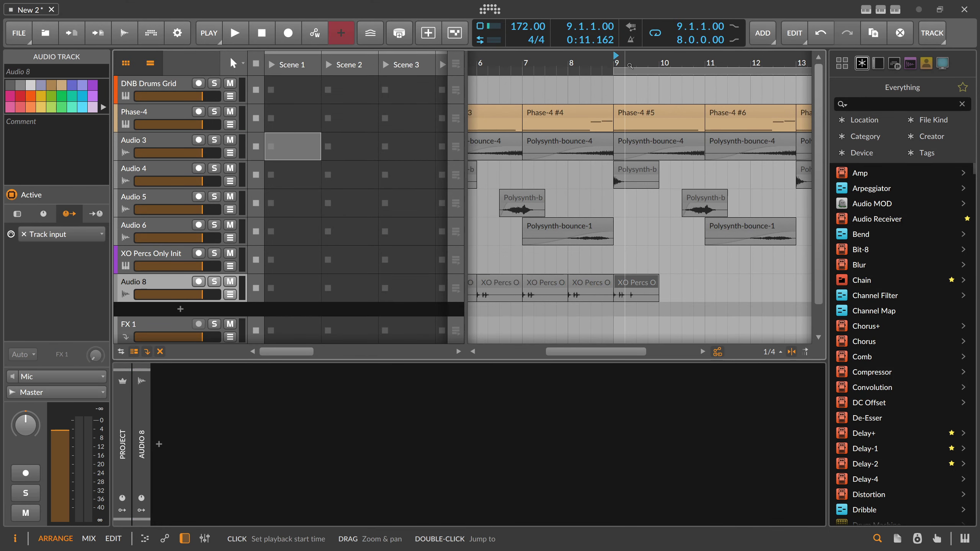
Step: Duplicate the new bounced percussion clip on Audio 8 until it fills bars 9 to 16
{"action": "left_click_drag", "start_coordinate": [630, 65], "coordinate": [597, 128]}
{"action": "left_click", "coordinate": [598, 284]}
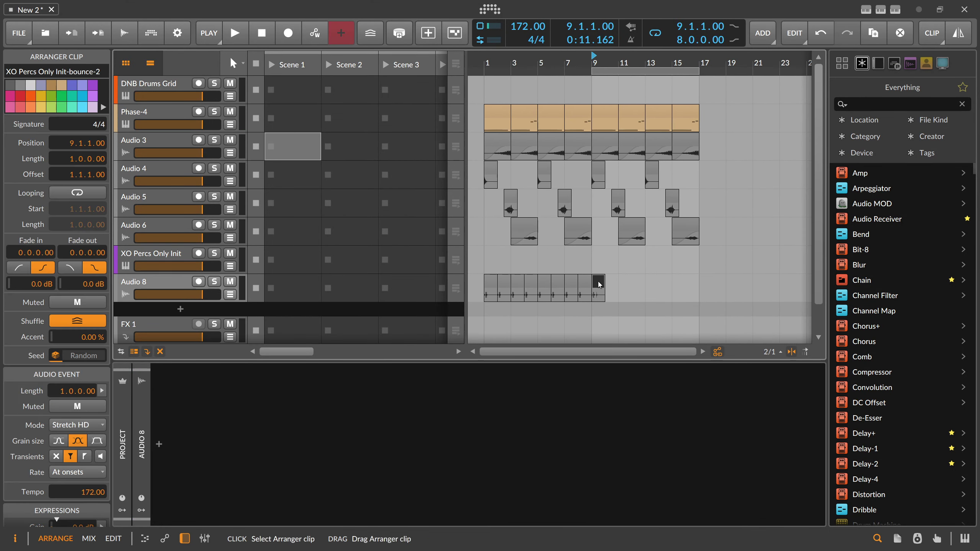
{"action": "key", "text": "ctrl+d"}
{"action": "key", "text": "ctrl+d"}
{"action": "key", "text": "ctrl+d"}
{"action": "key", "text": "ctrl+d"}
{"action": "key", "text": "ctrl+d"}
{"action": "key", "text": "ctrl+d"}
{"action": "key", "text": "ctrl+d"}
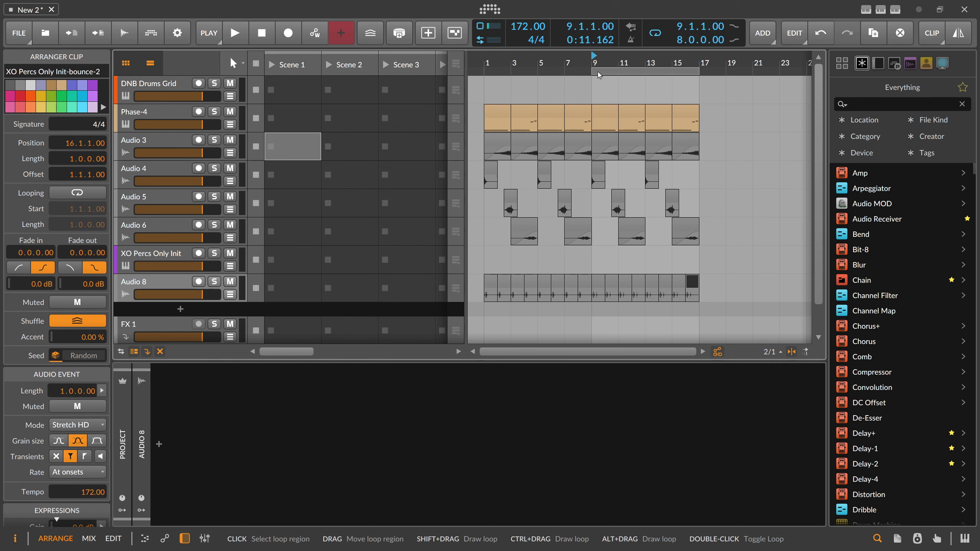
Step: Extend the loop region over bars 1 to 16, mute the XO Percs Only Init track and audition the arrangement
{"action": "left_click_drag", "start_coordinate": [593, 73], "coordinate": [486, 74]}
{"action": "left_click", "coordinate": [176, 255]}
{"action": "left_click", "coordinate": [231, 254]}
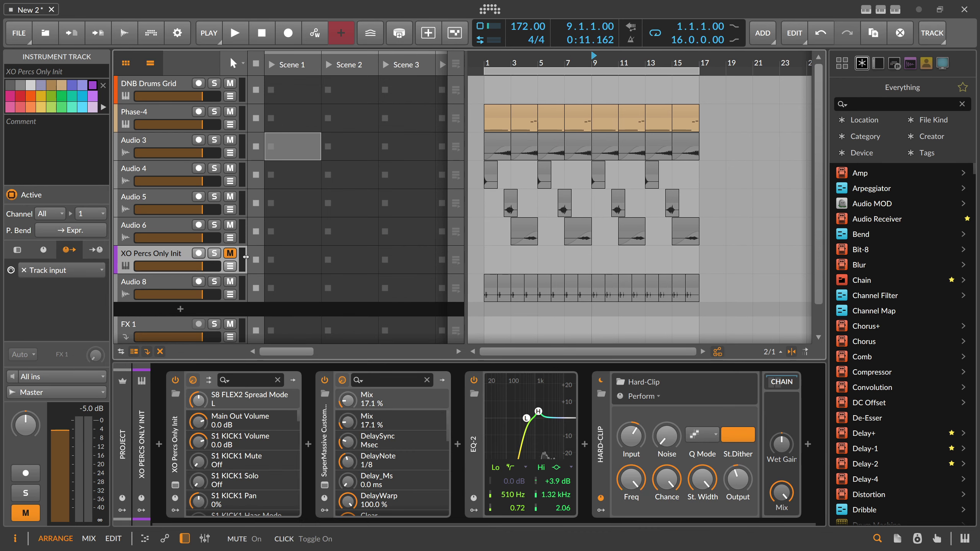
{"action": "key", "text": "space"}
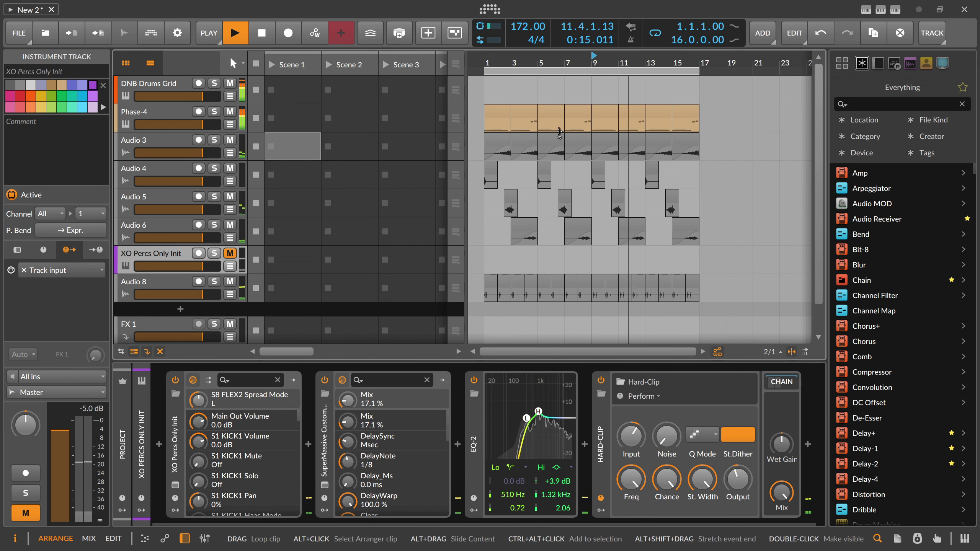
{"action": "key", "text": "space"}
Step: Color the percussion clips in bars 9 to 16 green and delete the XO Percs Only Init track
{"action": "left_click_drag", "start_coordinate": [589, 270], "coordinate": [700, 293]}
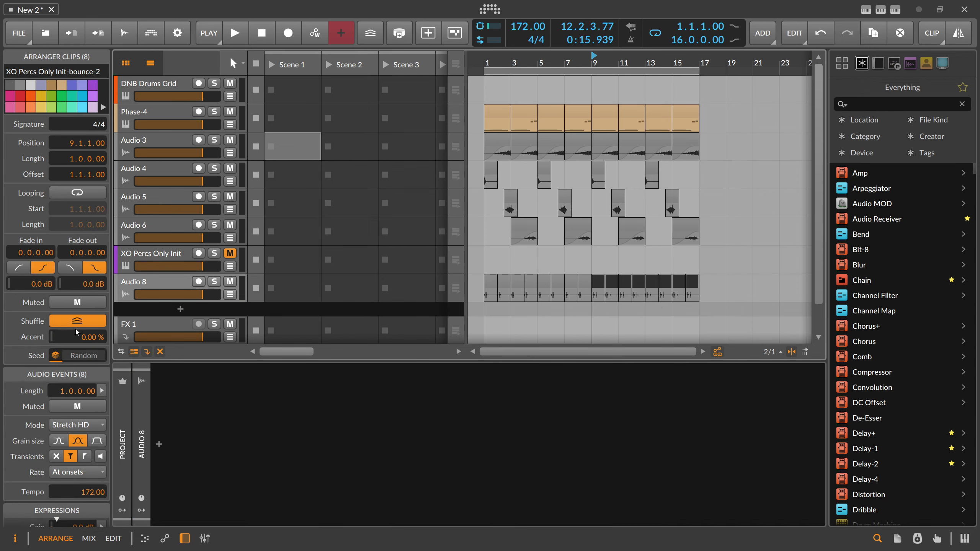
{"action": "left_click", "coordinate": [65, 105]}
{"action": "left_click", "coordinate": [588, 270]}
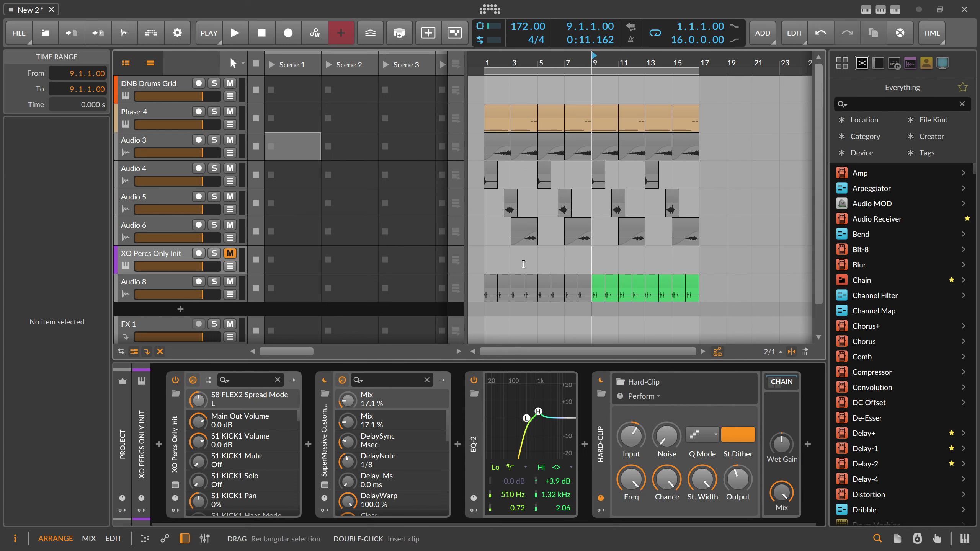
{"action": "left_click", "coordinate": [178, 259]}
{"action": "key", "text": "Delete"}
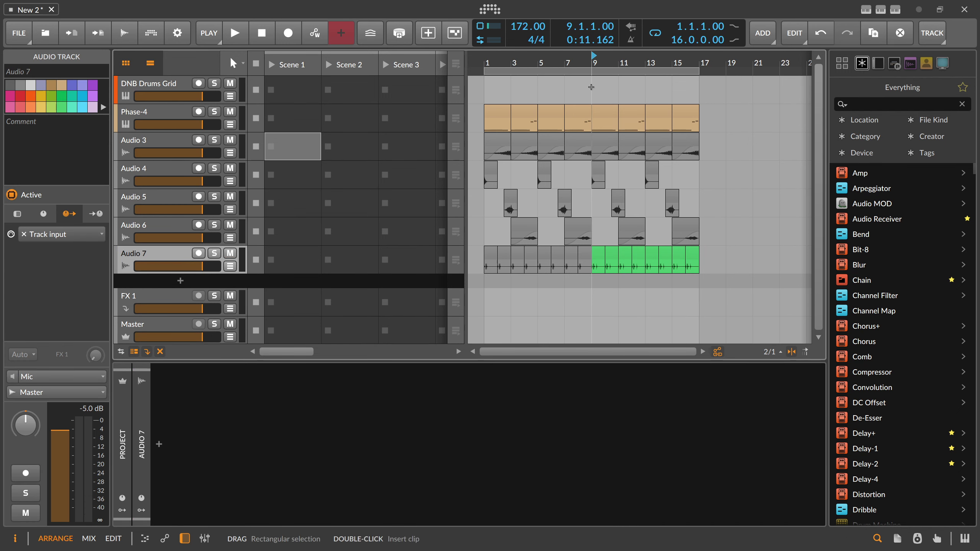
Step: Add a new instrument track below Audio 7 loaded with the XO Rides Only Init preset
{"action": "left_click_drag", "start_coordinate": [592, 62], "coordinate": [601, 97]}
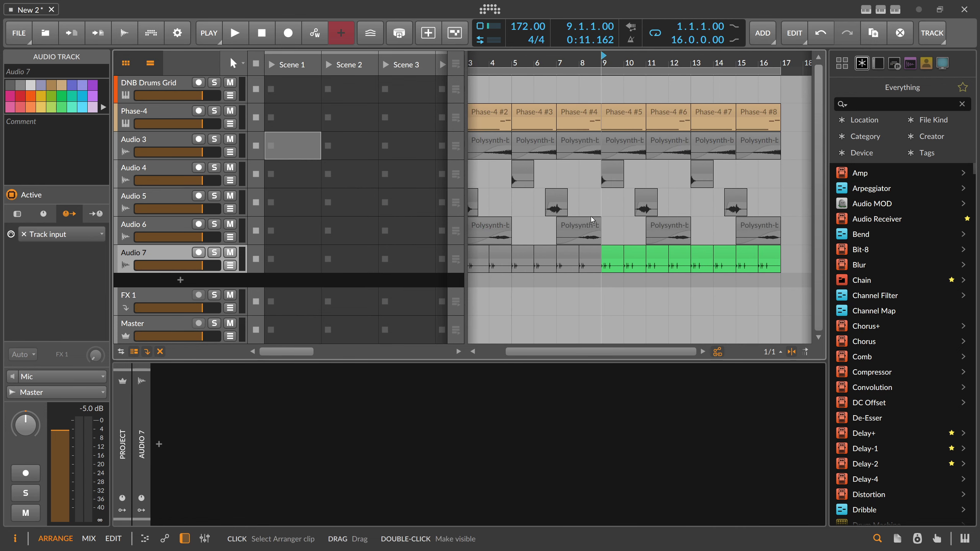
{"action": "left_click", "coordinate": [181, 281]}
{"action": "type", "text": "xo"}
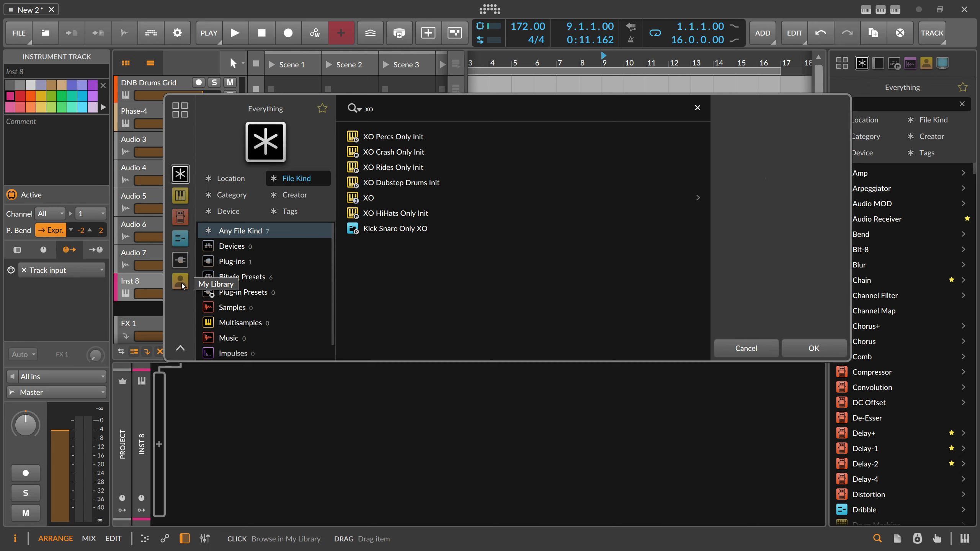
{"action": "key", "text": "Down"}
{"action": "key", "text": "Down"}
{"action": "key", "text": "Down"}
{"action": "key", "text": "Return"}
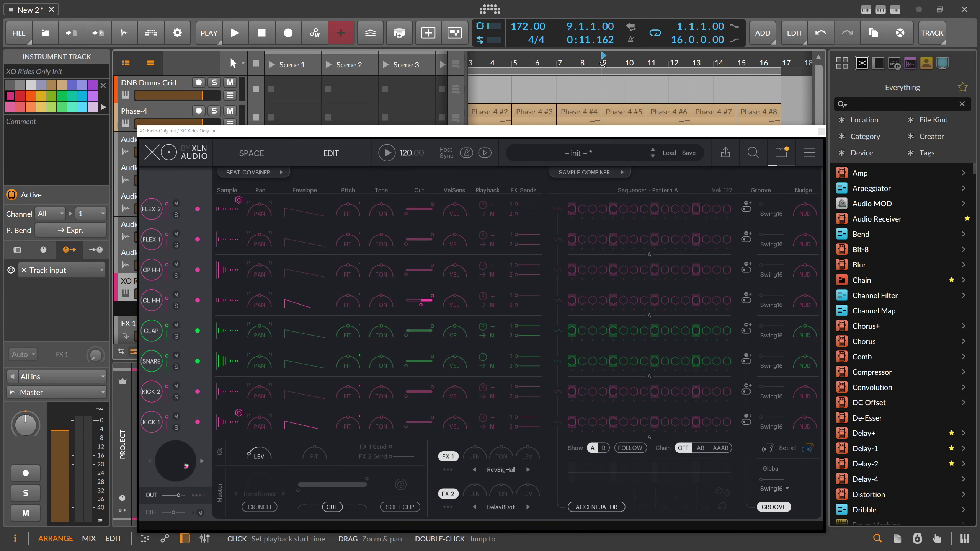
Step: Move the XO window clear of the track list, check playback and solo the XO Rides Only Init track
{"action": "key", "text": "space"}
{"action": "key", "text": "space"}
{"action": "left_click_drag", "start_coordinate": [322, 132], "coordinate": [473, 65]}
{"action": "key", "text": "space"}
{"action": "key", "text": "space"}
{"action": "left_click", "coordinate": [214, 281]}
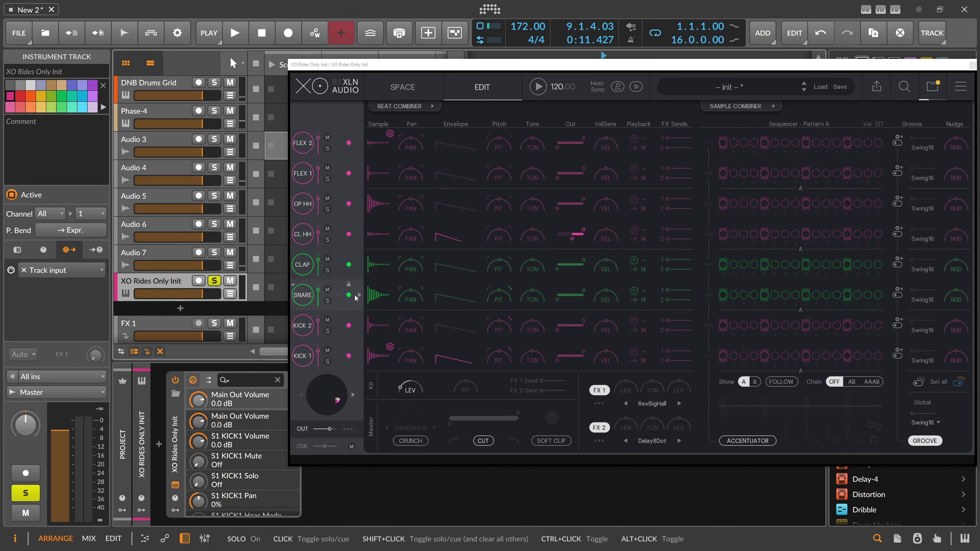
Step: Try a four-on-the-floor pattern on XO's KICK 1 sequencer lane with steps 1, 5, 9 and 13, and play it back
{"action": "left_click", "coordinate": [723, 355]}
{"action": "left_click", "coordinate": [765, 356]}
{"action": "key", "text": "space"}
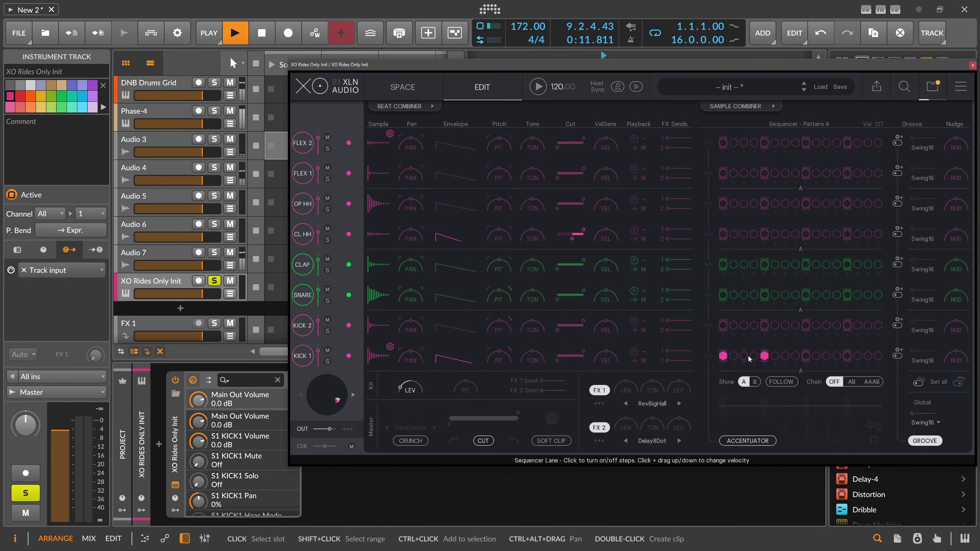
{"action": "key", "text": "space"}
{"action": "key", "text": "space"}
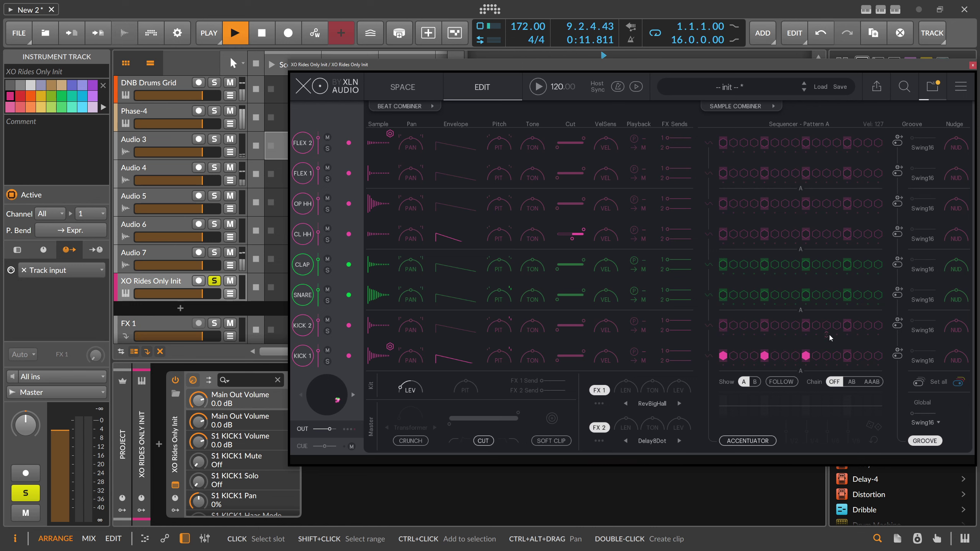
{"action": "left_click", "coordinate": [847, 356]}
{"action": "key", "text": "space"}
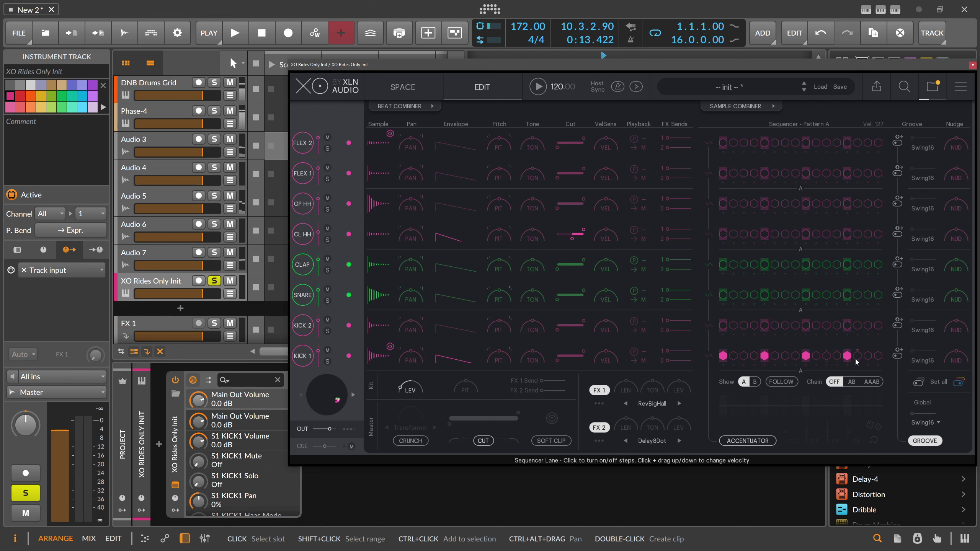
Step: Draw a C1 note two sixteenths long at the start of the one-bar XO Rides Only Init clip at bar 9
{"action": "left_click", "coordinate": [973, 65]}
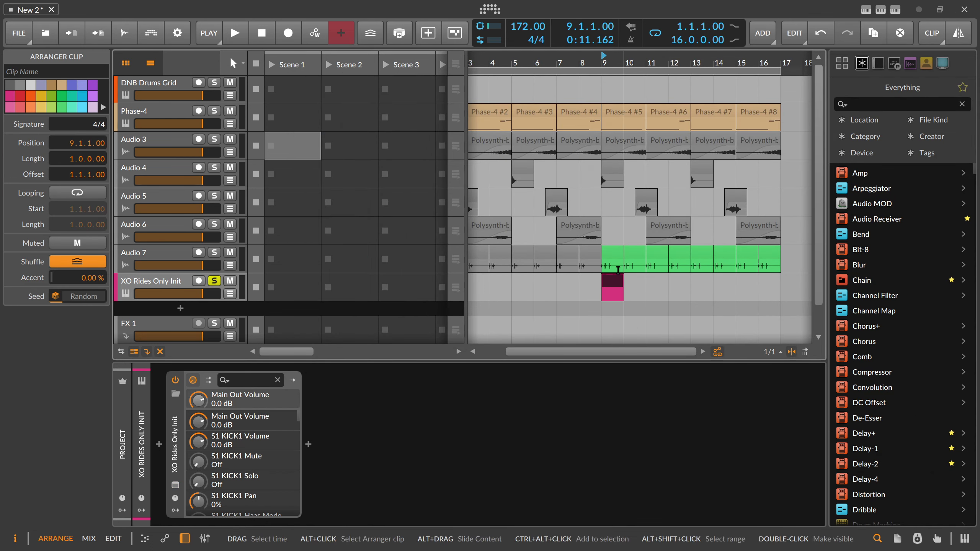
{"action": "double_click", "coordinate": [613, 285]}
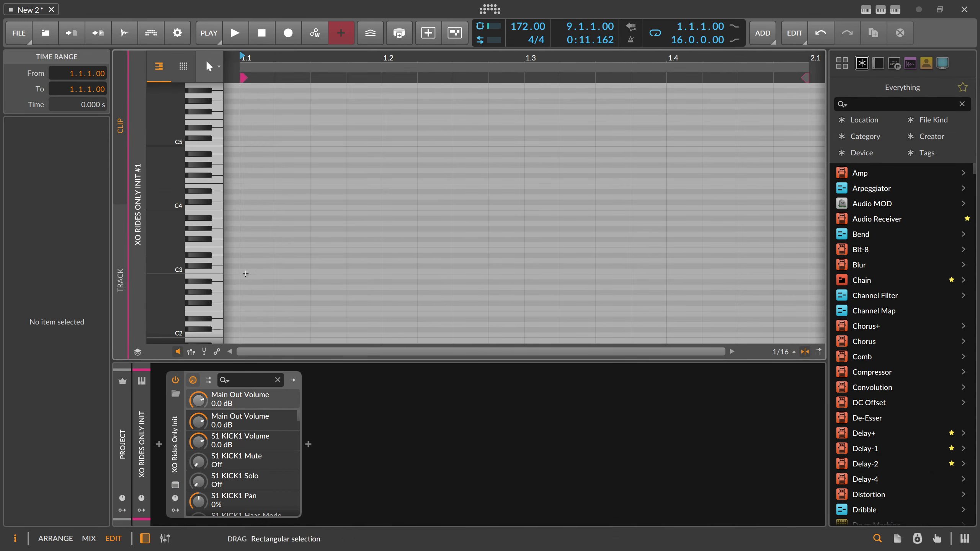
{"action": "double_click", "coordinate": [243, 271]}
{"action": "key", "text": "shift+Down"}
{"action": "key", "text": "shift+Down"}
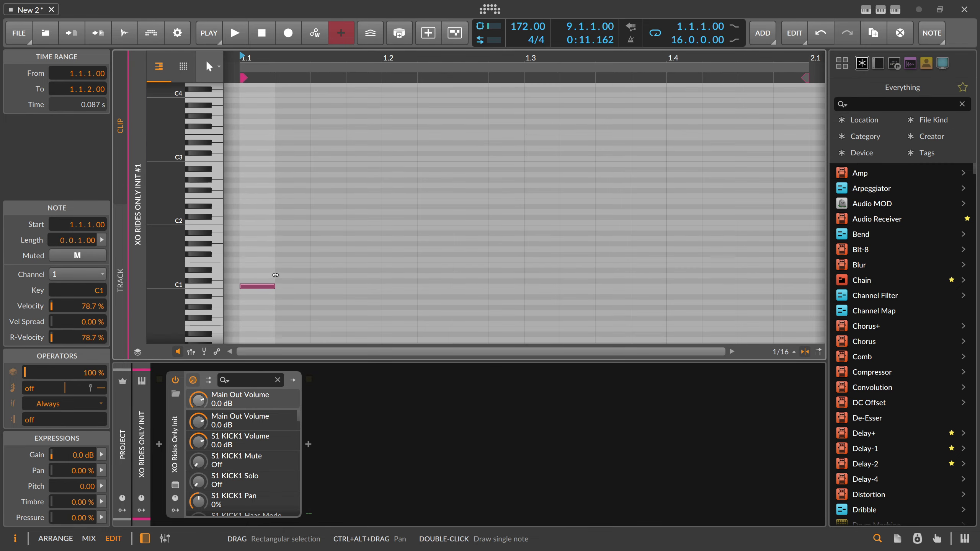
{"action": "left_click_drag", "start_coordinate": [274, 286], "coordinate": [310, 286]}
Step: Duplicate the C1 note until consecutive eighth notes fill the whole bar, and play the clip back
{"action": "key", "text": "ctrl+d"}
{"action": "key", "text": "ctrl+d"}
{"action": "key", "text": "ctrl+d"}
{"action": "key", "text": "ctrl+d"}
{"action": "key", "text": "ctrl+d"}
{"action": "key", "text": "ctrl+d"}
{"action": "key", "text": "ctrl+d"}
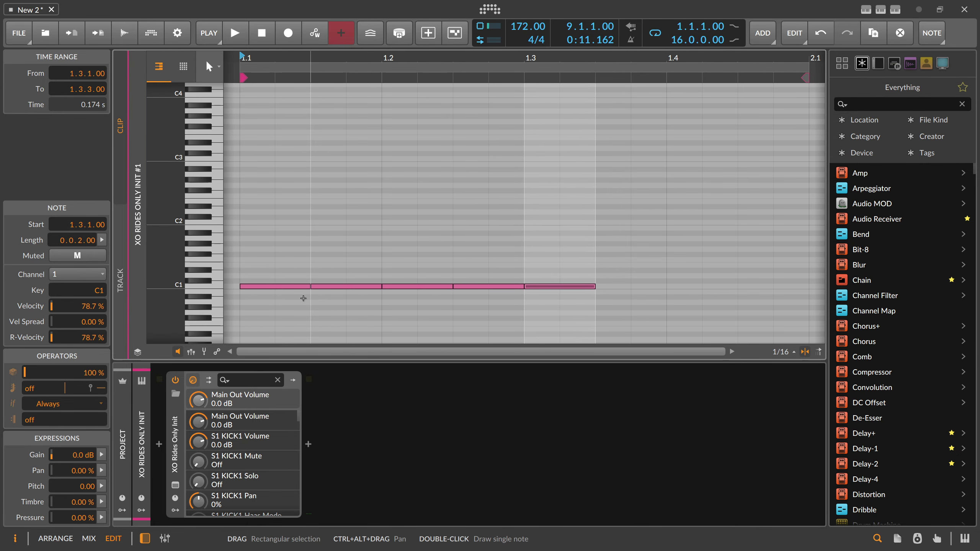
{"action": "key", "text": "space"}
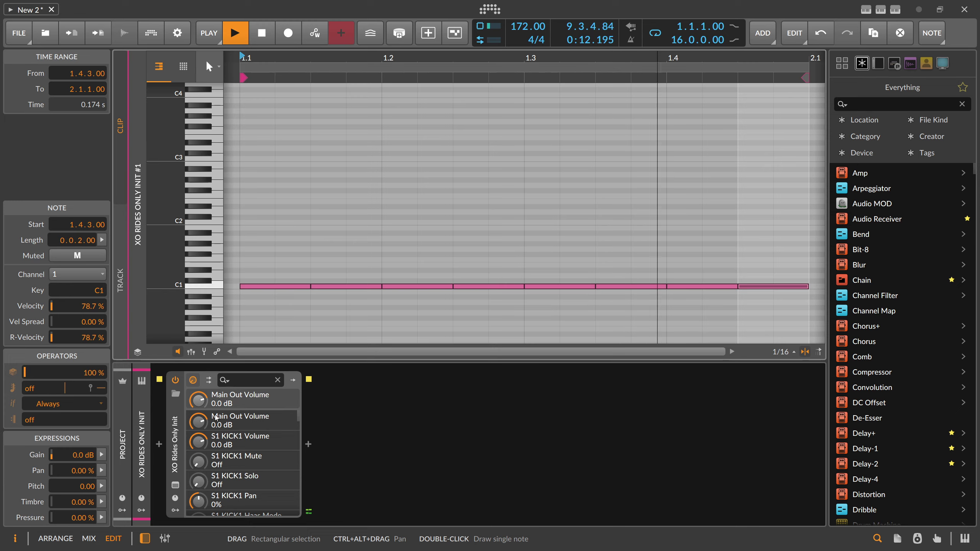
Step: Step through neighbouring samples for KICK 1 in XO while auditioning the ride pattern, choosing Crash TriColour.wav
{"action": "left_click", "coordinate": [175, 486]}
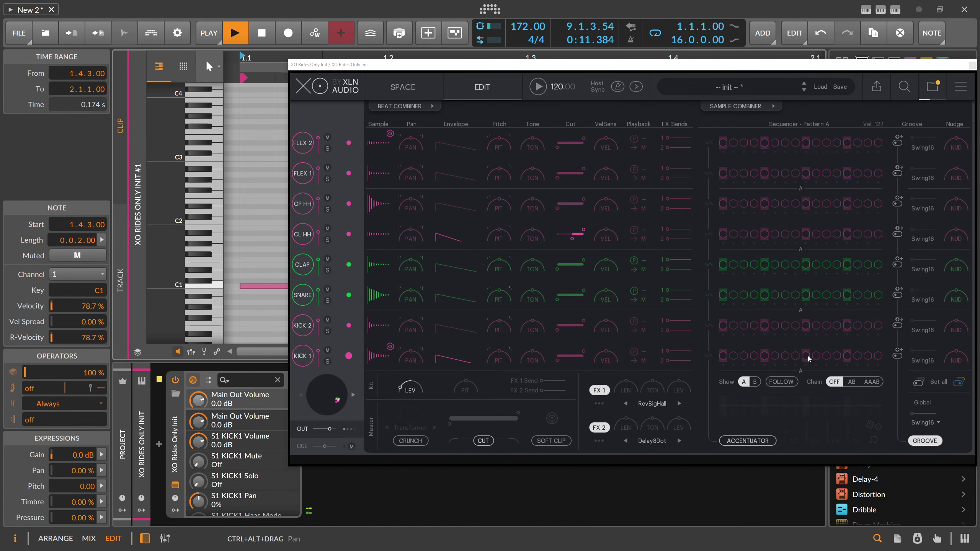
{"action": "key", "text": "space"}
{"action": "key", "text": "space"}
{"action": "key", "text": "space"}
{"action": "left_click", "coordinate": [360, 356]}
{"action": "key", "text": "space"}
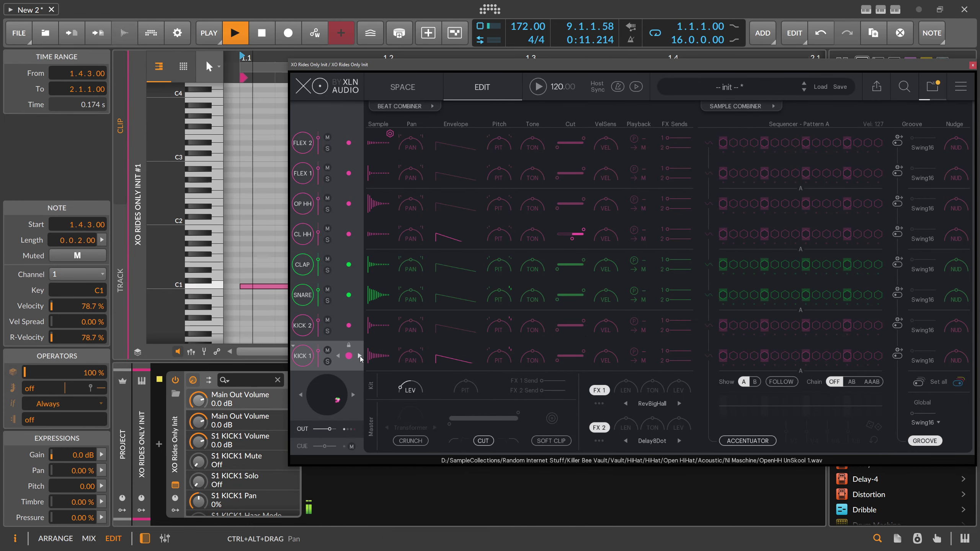
{"action": "key", "text": "space"}
{"action": "left_click", "coordinate": [360, 356]}
{"action": "key", "text": "space"}
{"action": "key", "text": "space"}
{"action": "left_click", "coordinate": [359, 356]}
{"action": "left_click", "coordinate": [341, 357]}
{"action": "key", "text": "space"}
{"action": "key", "text": "space"}
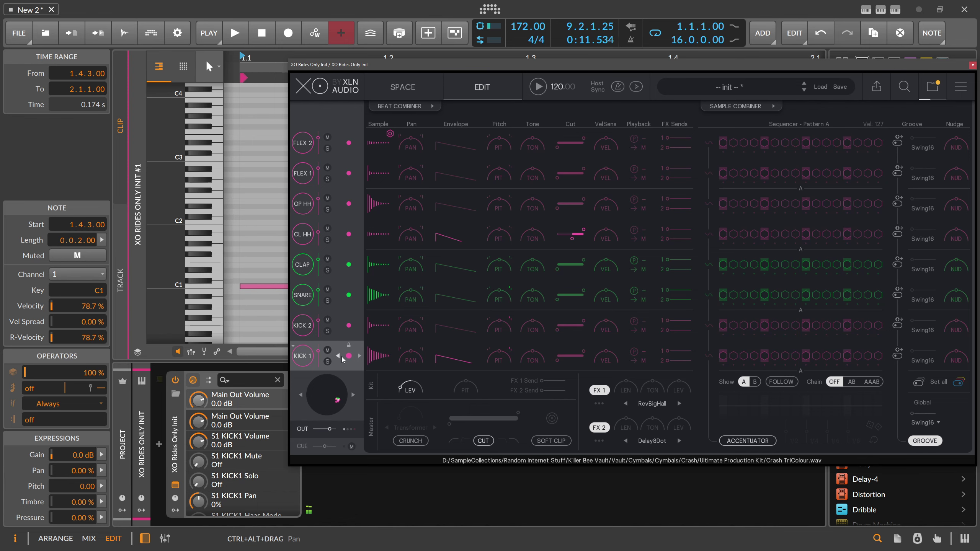
{"action": "key", "text": "space"}
{"action": "key", "text": "space"}
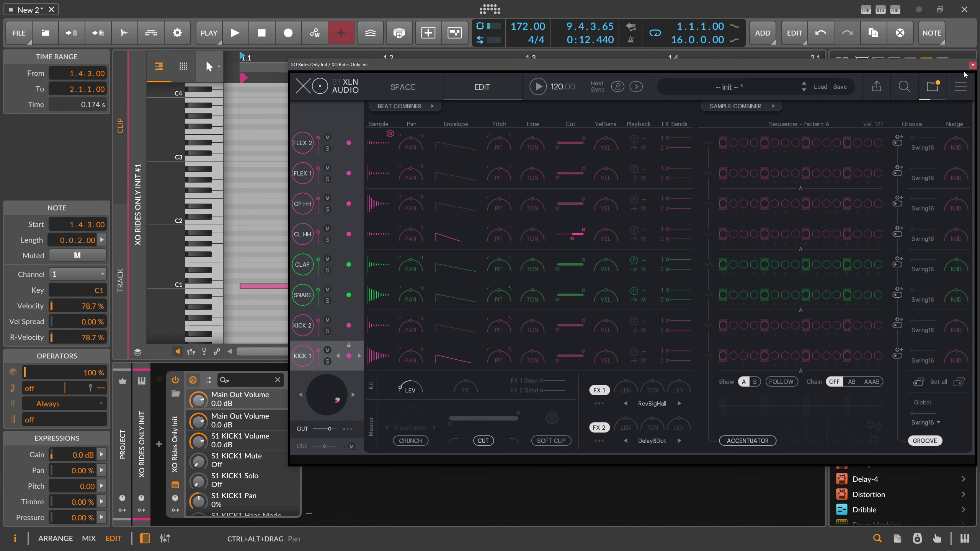
Step: Close XO, return to the arrangement, show the plug-in's Post-FX chain and audition the soloed ride clip
{"action": "left_click", "coordinate": [973, 65]}
{"action": "left_click", "coordinate": [651, 163]}
{"action": "key", "text": "Tab"}
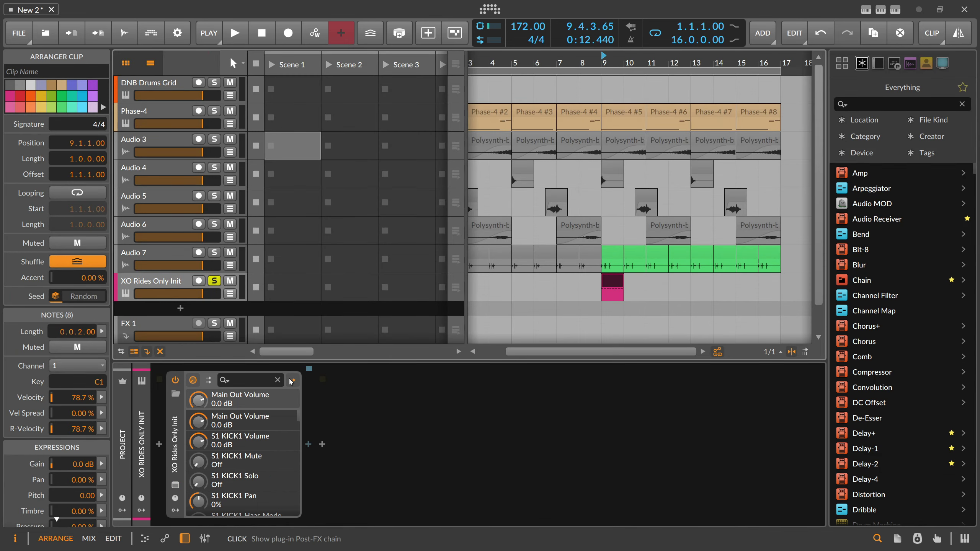
{"action": "key", "text": "Tab"}
{"action": "key", "text": "Tab"}
{"action": "key", "text": "space"}
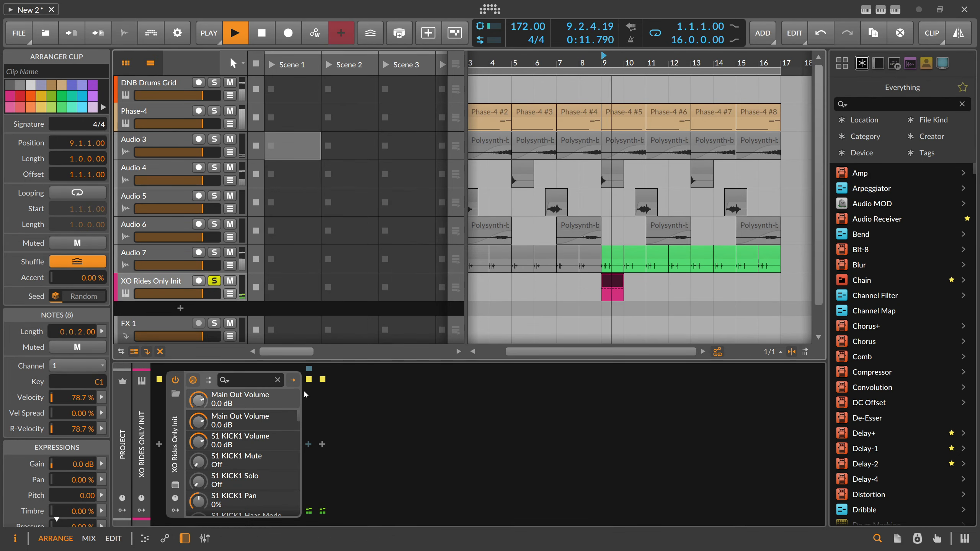
{"action": "key", "text": "space"}
Step: Check XO's output section and insert a Peak Limiter in the plug-in's Post-FX chain
{"action": "left_click", "coordinate": [176, 485]}
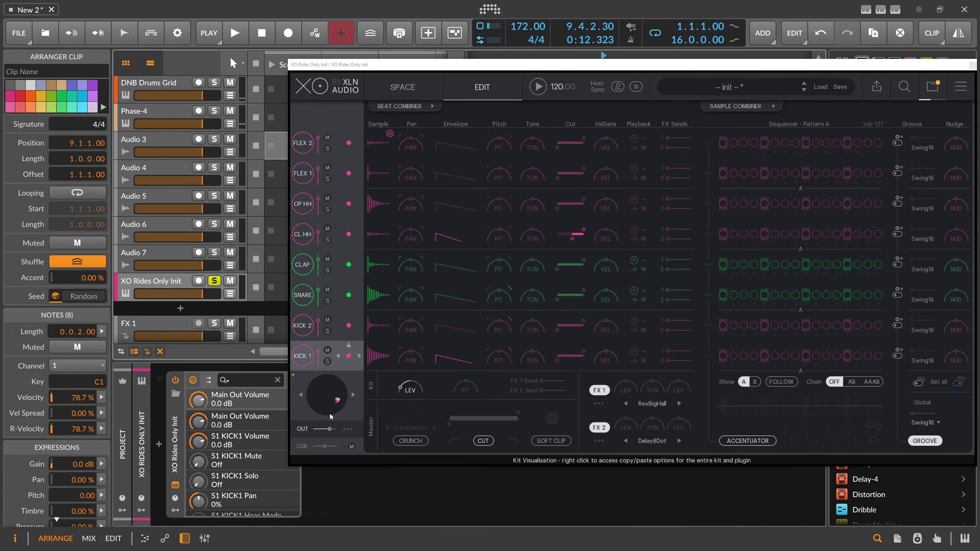
{"action": "left_click", "coordinate": [331, 429]}
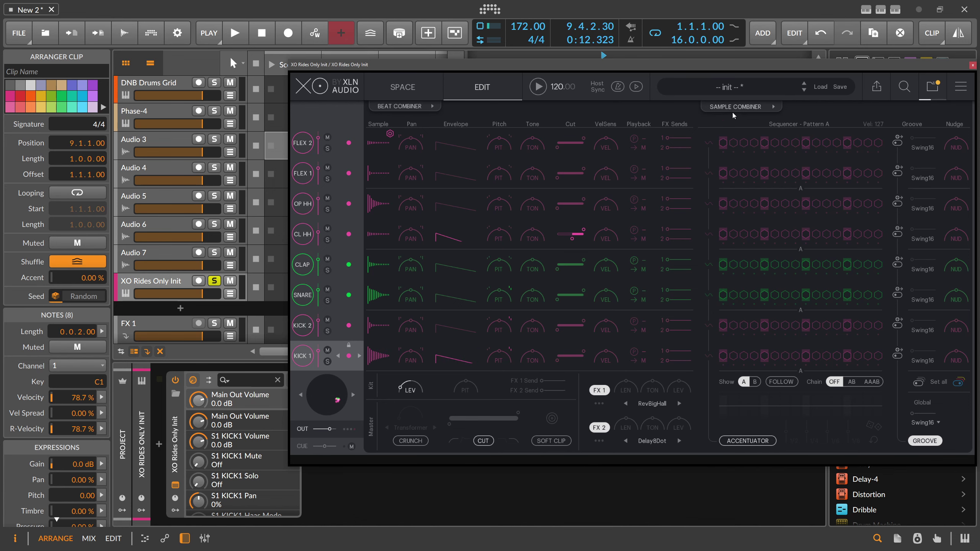
{"action": "left_click", "coordinate": [972, 65]}
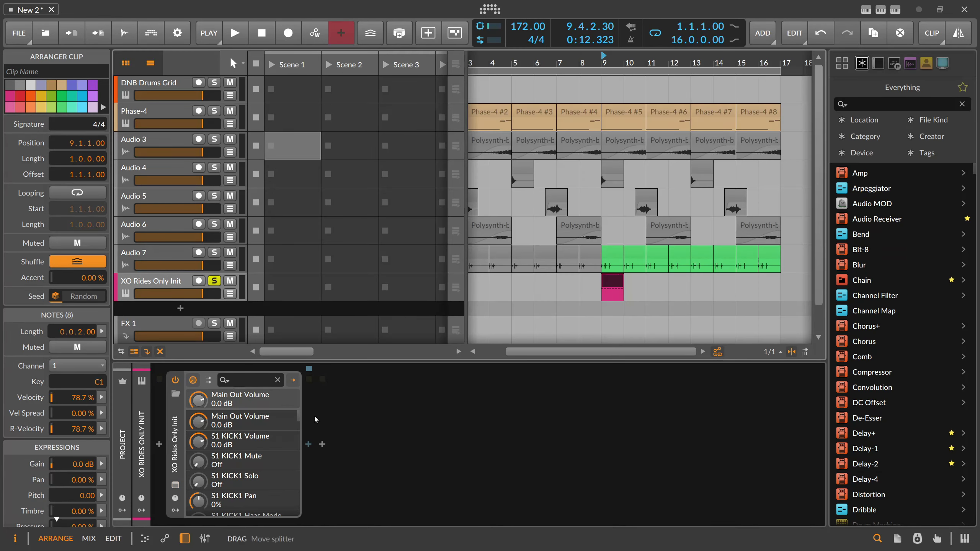
{"action": "left_click", "coordinate": [308, 444]}
{"action": "type", "text": "peak"}
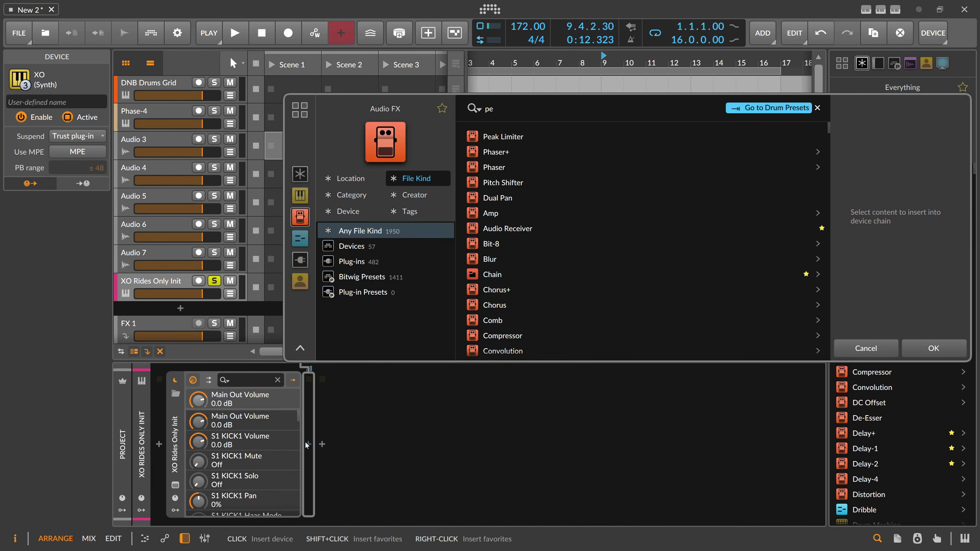
{"action": "key", "text": "Return"}
Step: Raise the Peak Limiter's input gain strongly, back it off slightly and audition the soloed ride
{"action": "left_click_drag", "start_coordinate": [352, 489], "coordinate": [352, 433]}
{"action": "key", "text": "space"}
{"action": "key", "text": "space"}
{"action": "key", "text": "space"}
{"action": "key", "text": "space"}
{"action": "left_click_drag", "start_coordinate": [362, 493], "coordinate": [362, 498]}
{"action": "key", "text": "space"}
{"action": "key", "text": "space"}
{"action": "key", "text": "space"}
Step: Unsolo the XO Rides Only Init track and lower the Peak Limiter's input slightly while auditioning the full mix
{"action": "left_click", "coordinate": [214, 281]}
{"action": "key", "text": "space"}
{"action": "key", "text": "space"}
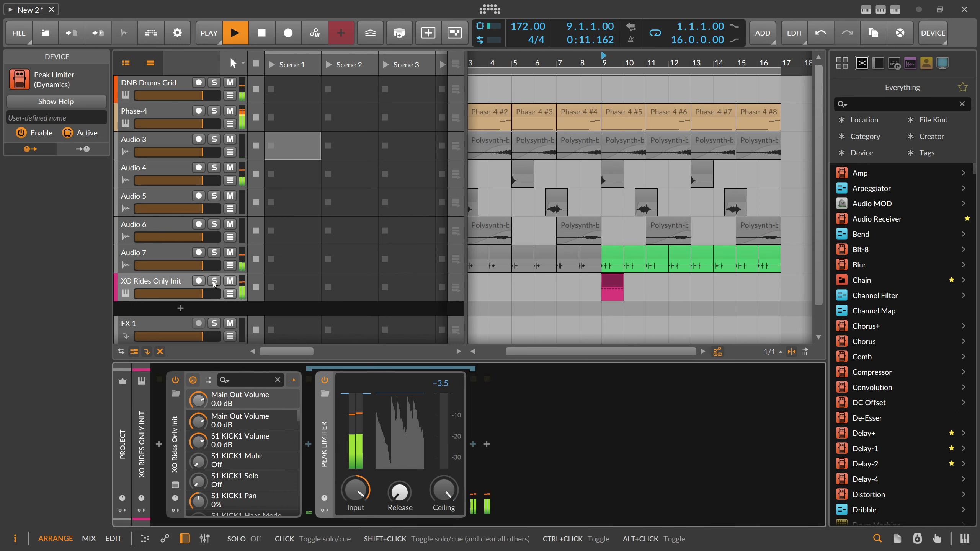
{"action": "left_click_drag", "start_coordinate": [355, 489], "coordinate": [355, 497]}
{"action": "key", "text": "space"}
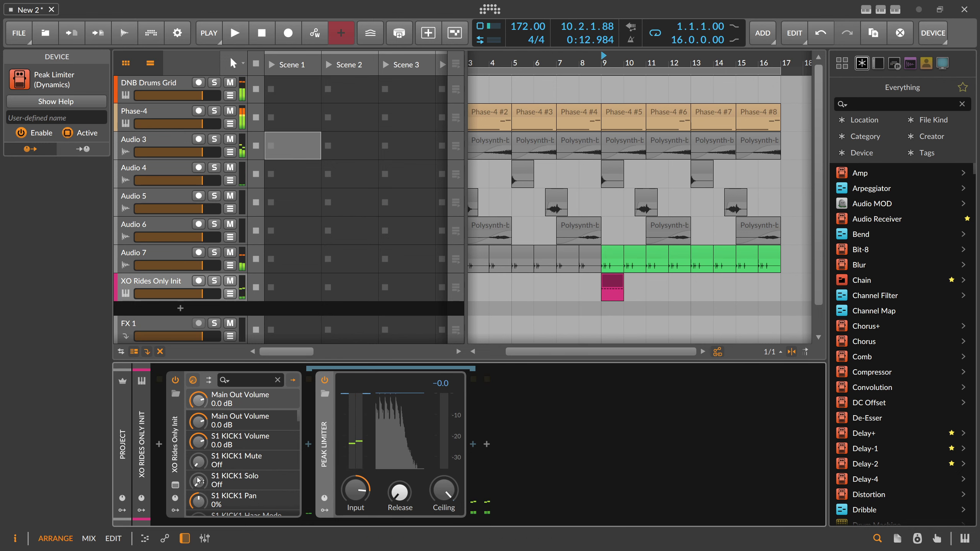
Step: Set KICK 1's low cut in XO to about 4924 Hz and audition the ride in the mix
{"action": "key", "text": "space"}
{"action": "left_click", "coordinate": [176, 486]}
{"action": "left_click_drag", "start_coordinate": [572, 361], "coordinate": [573, 363]}
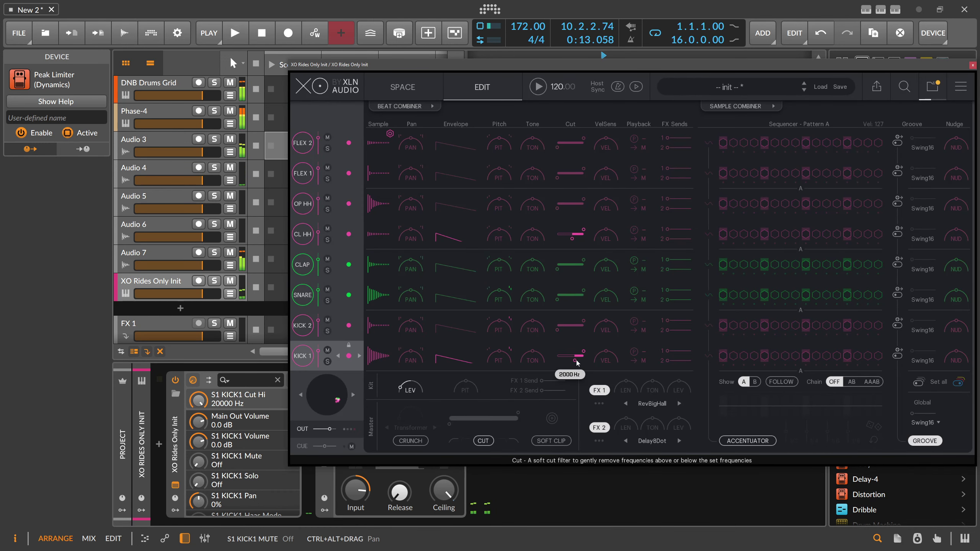
{"action": "key", "text": "space"}
{"action": "key", "text": "space"}
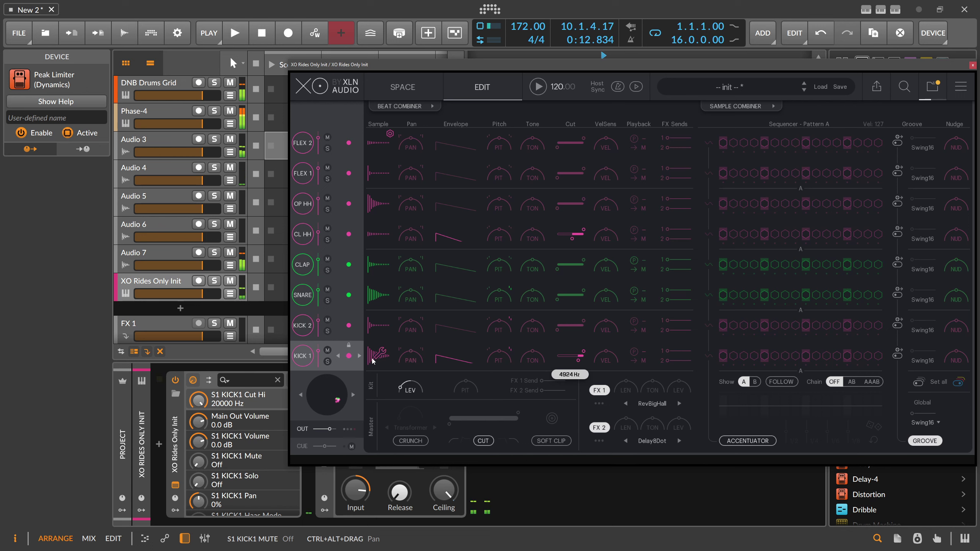
Step: Advance KICK 1 through three further samples during playback and fine-tune its low cut
{"action": "left_click", "coordinate": [359, 355]}
{"action": "key", "text": "space"}
{"action": "key", "text": "space"}
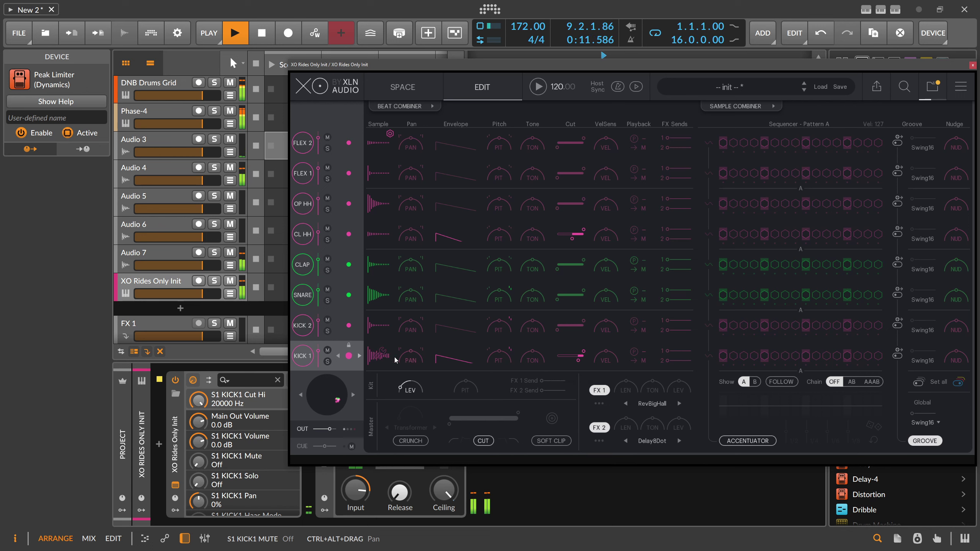
{"action": "left_click", "coordinate": [360, 356]}
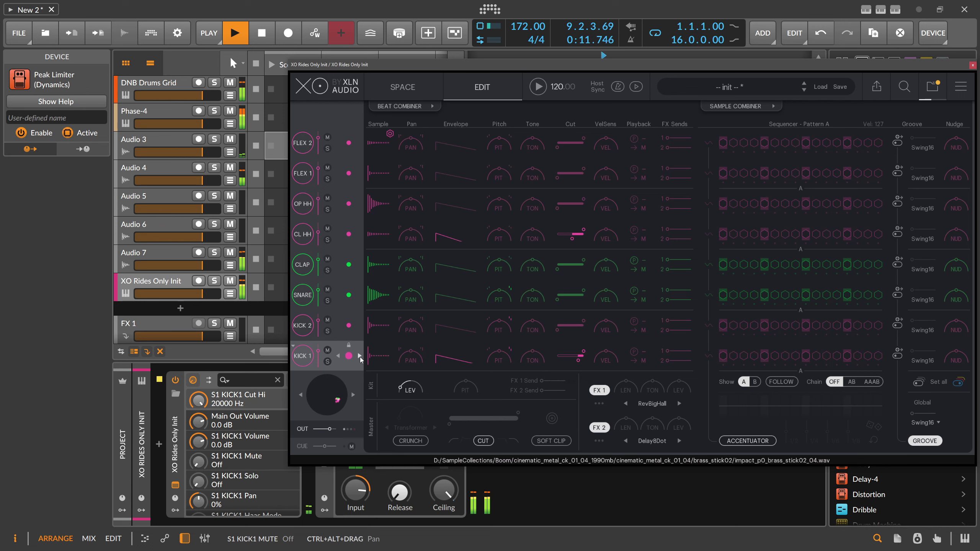
{"action": "left_click", "coordinate": [360, 357]}
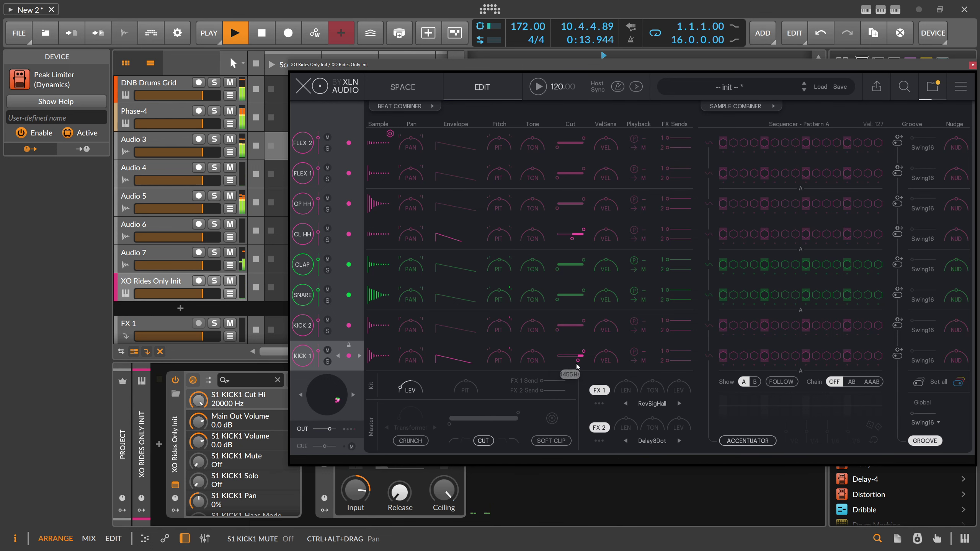
Step: Close the XO window, extend the ride clip from bar 9 through the end of bar 16 and play it
{"action": "left_click_drag", "start_coordinate": [868, 66], "coordinate": [783, 83]}
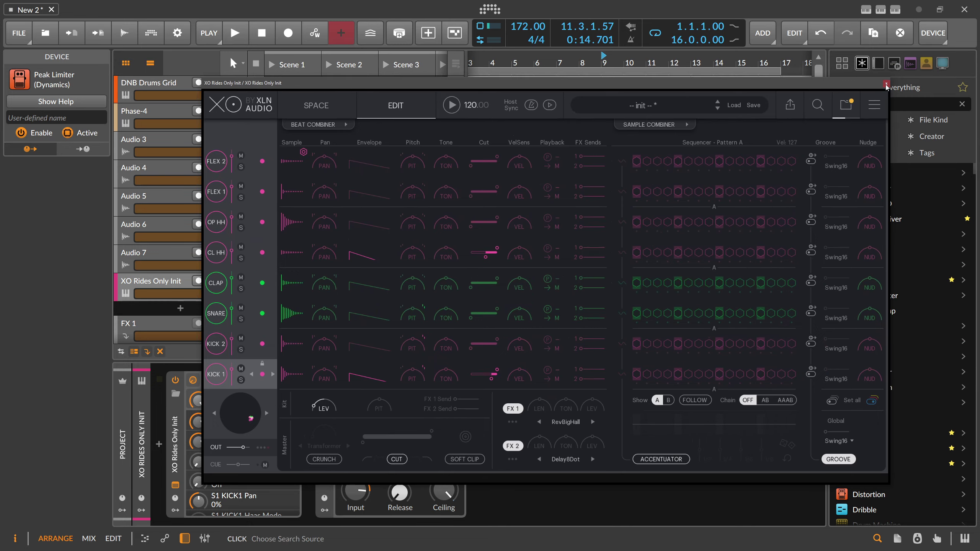
{"action": "left_click", "coordinate": [888, 82]}
{"action": "left_click_drag", "start_coordinate": [623, 296], "coordinate": [780, 295]}
{"action": "key", "text": "space"}
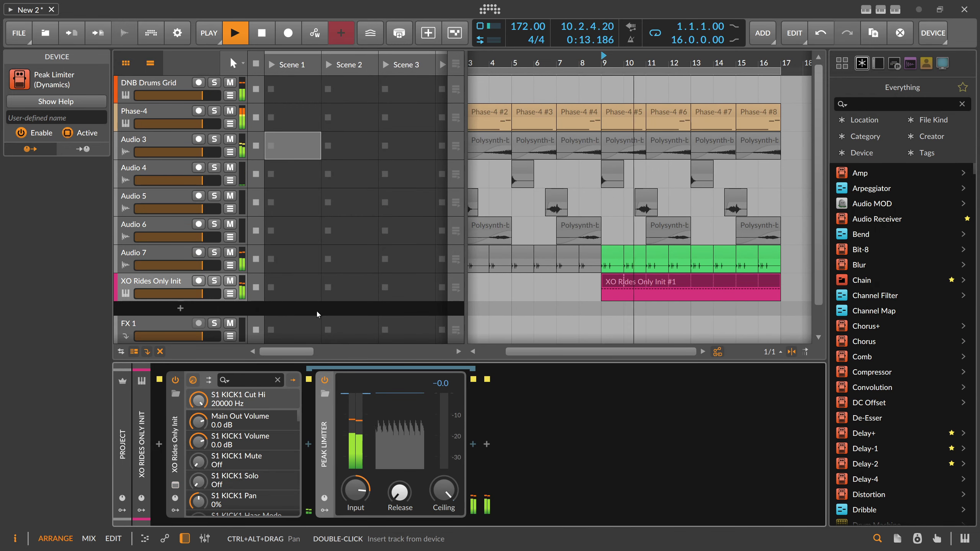
Step: Fine-tune the Peak Limiter's input and pitch KICK 1 in XO to -2.3 semitones during playback
{"action": "mouse_move", "coordinate": [356, 490]}
{"action": "mouse_move", "coordinate": [356, 490]}
{"action": "left_mouse_down"}
{"action": "mouse_move", "coordinate": [356, 502]}
{"action": "mouse_move", "coordinate": [355, 492]}
{"action": "left_mouse_up"}
{"action": "left_click", "coordinate": [175, 485]}
{"action": "left_click_drag", "start_coordinate": [418, 381], "coordinate": [424, 369]}
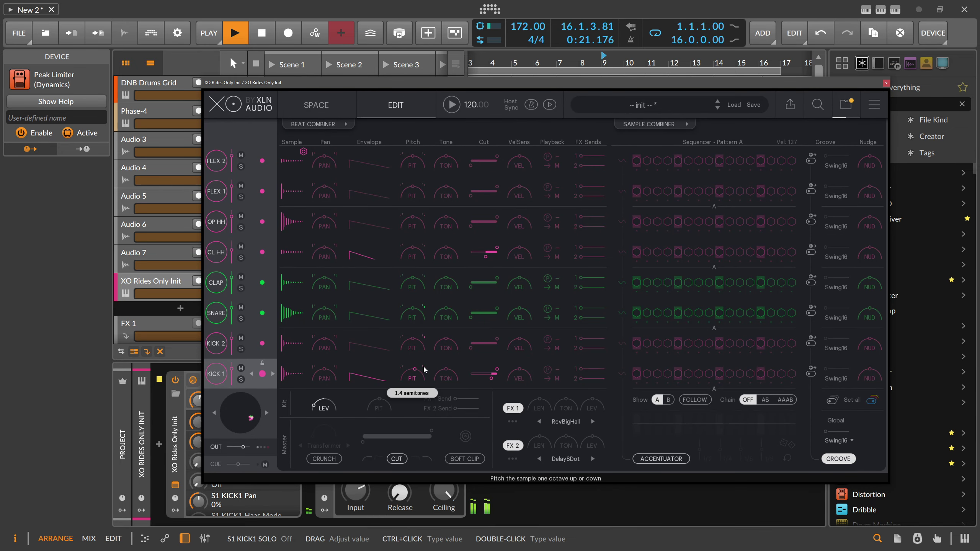
{"action": "left_click_drag", "start_coordinate": [415, 406], "coordinate": [416, 401]}
{"action": "left_click", "coordinate": [886, 84]}
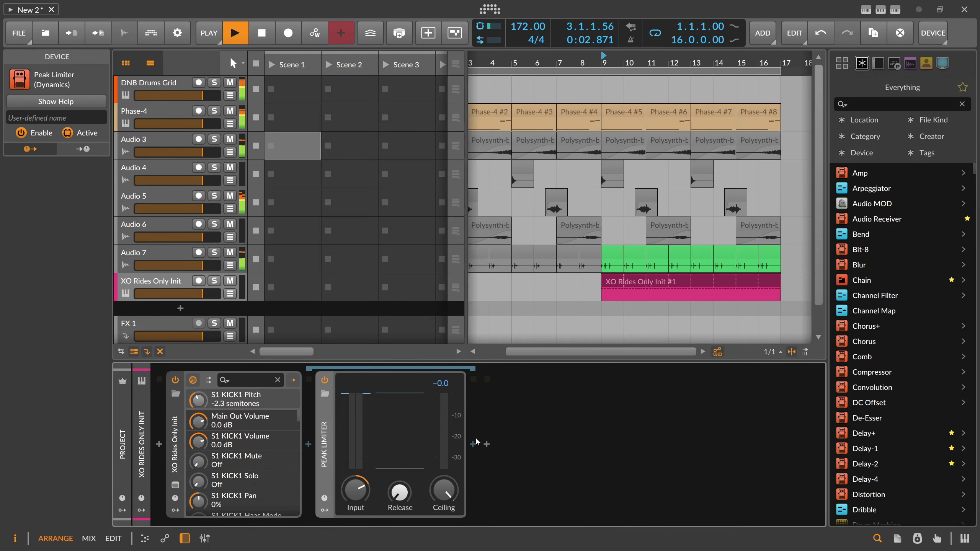
Step: Loop bars 9 to 16 and pitch the two Audio 4 clips at bars 9 and 13 up 12 semitones
{"action": "mouse_move", "coordinate": [503, 62]}
{"action": "left_mouse_down"}
{"action": "mouse_move", "coordinate": [504, 42]}
{"action": "mouse_move", "coordinate": [505, 50]}
{"action": "left_mouse_up"}
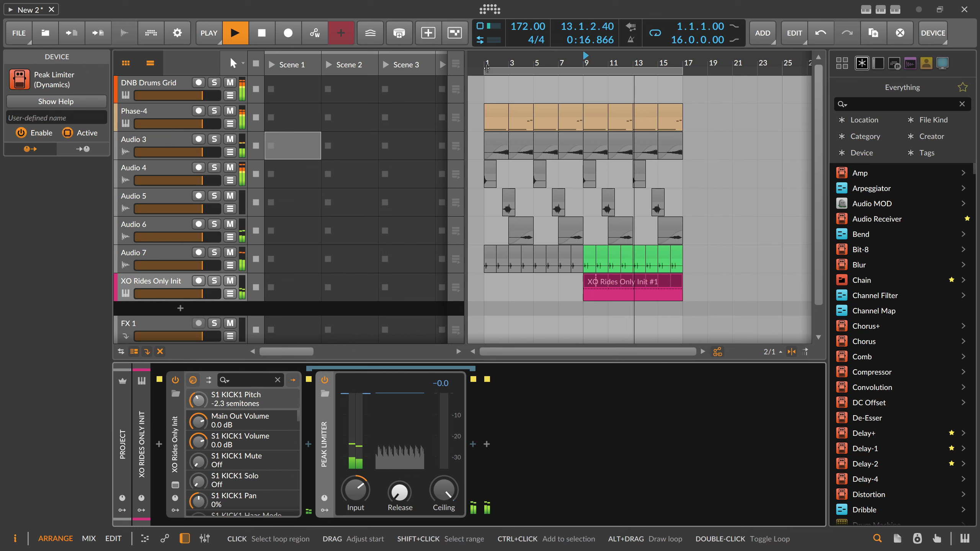
{"action": "left_click_drag", "start_coordinate": [486, 68], "coordinate": [568, 64]}
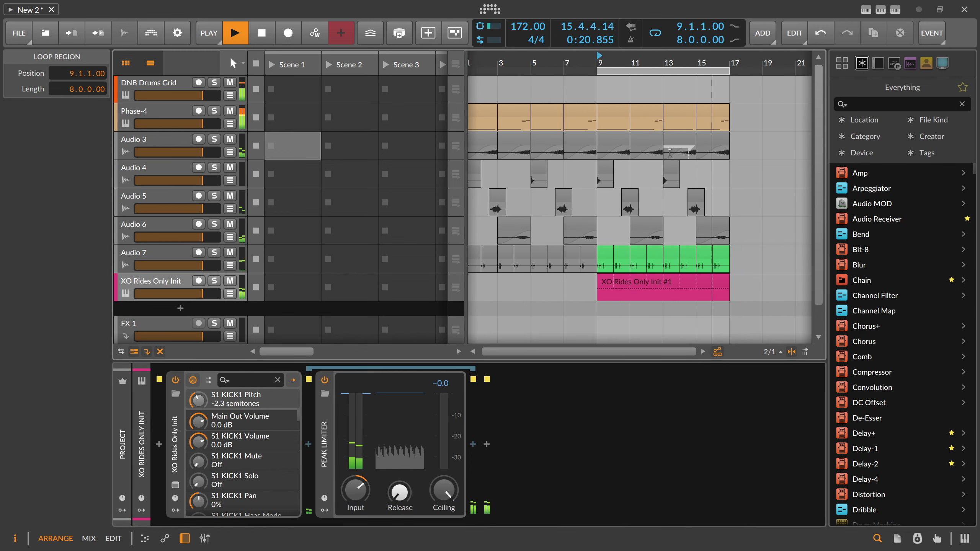
{"action": "left_click_drag", "start_coordinate": [684, 172], "coordinate": [604, 177]}
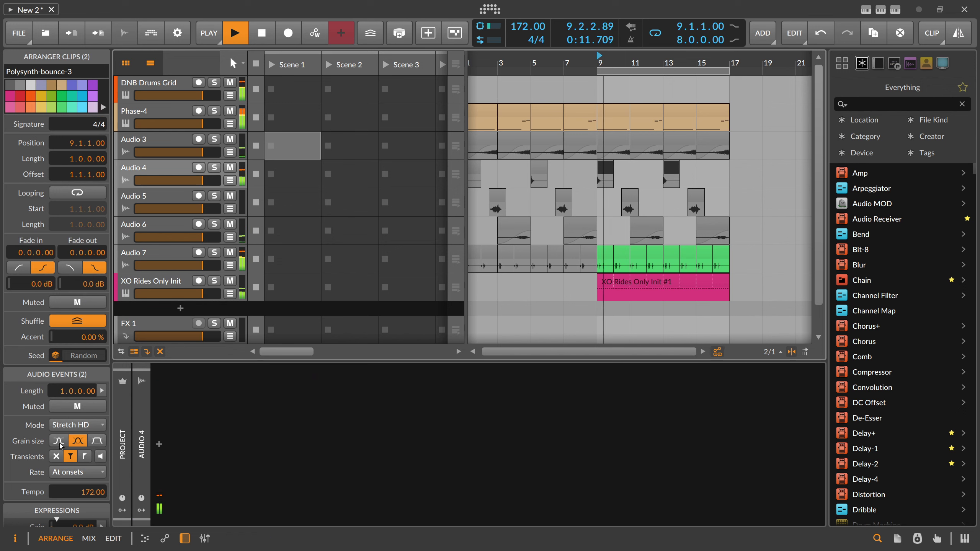
{"action": "scroll", "coordinate": [108, 517], "scroll_direction": "down", "scroll_amount": 2}
{"action": "left_click", "coordinate": [94, 517]}
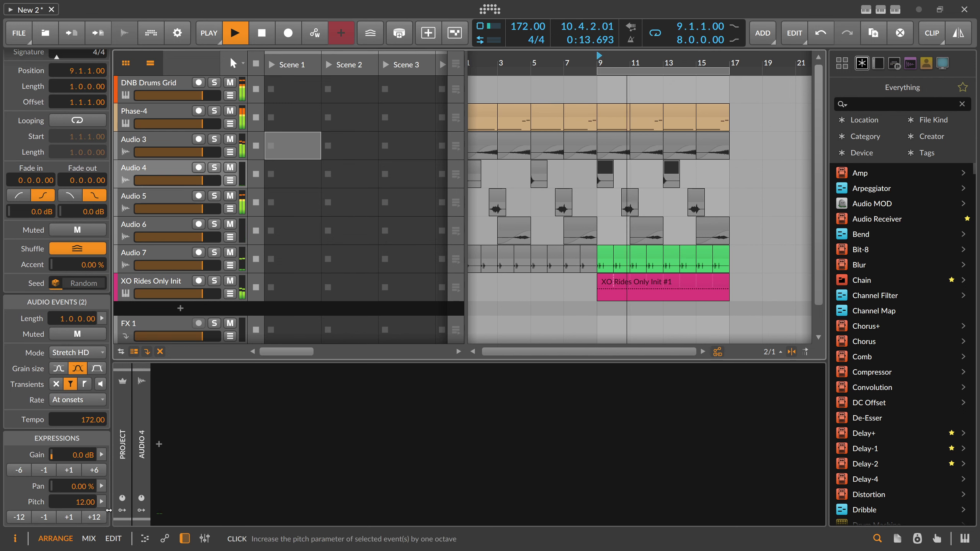
{"action": "key", "text": "space"}
{"action": "key", "text": "space"}
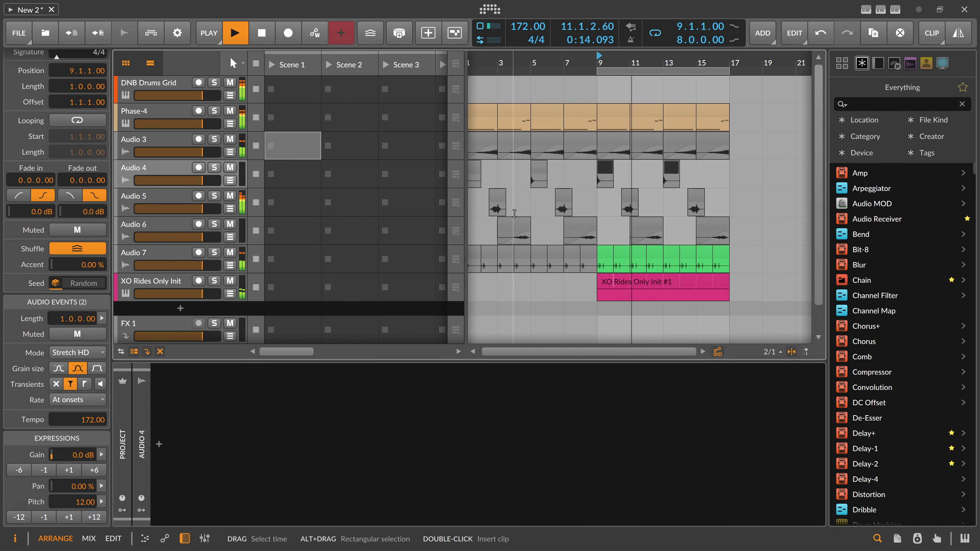
{"action": "left_click", "coordinate": [673, 199]}
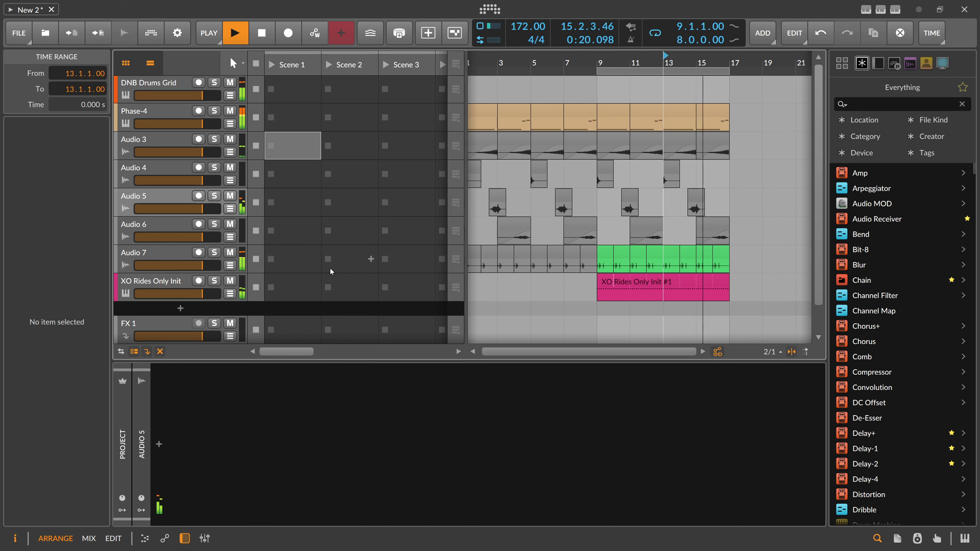
Step: Raise the Peak Limiter's input on the XO ride track during playback
{"action": "left_click", "coordinate": [164, 286]}
{"action": "left_click_drag", "start_coordinate": [360, 488], "coordinate": [359, 461]}
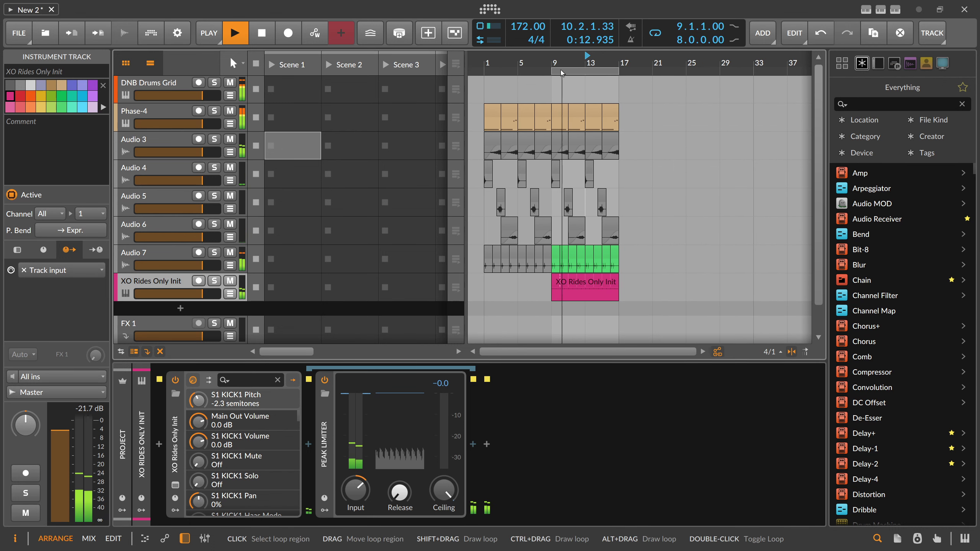
Step: Stop playback and move the loop to bars 1 to 8 with the play start at bar 1
{"action": "key", "text": "space"}
{"action": "left_click_drag", "start_coordinate": [559, 74], "coordinate": [497, 73]}
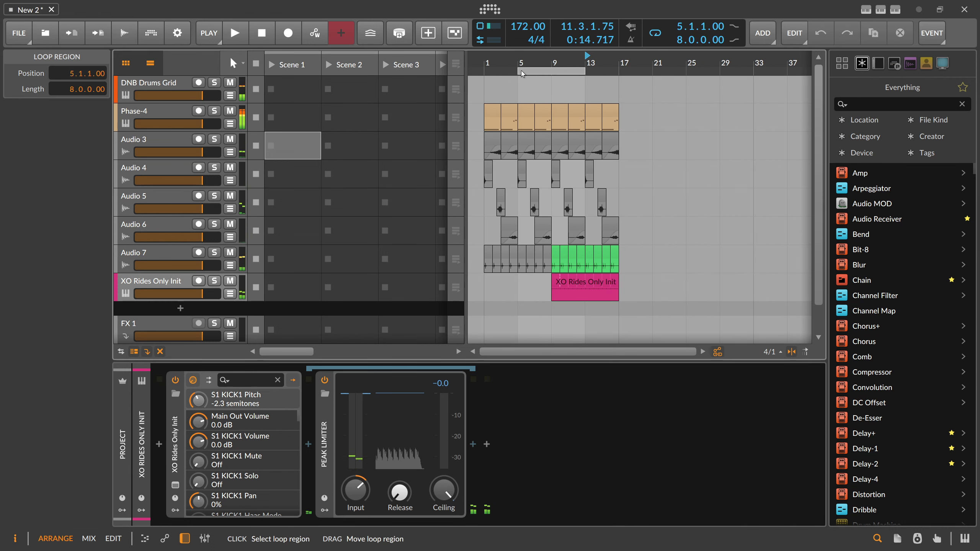
{"action": "left_click", "coordinate": [487, 64]}
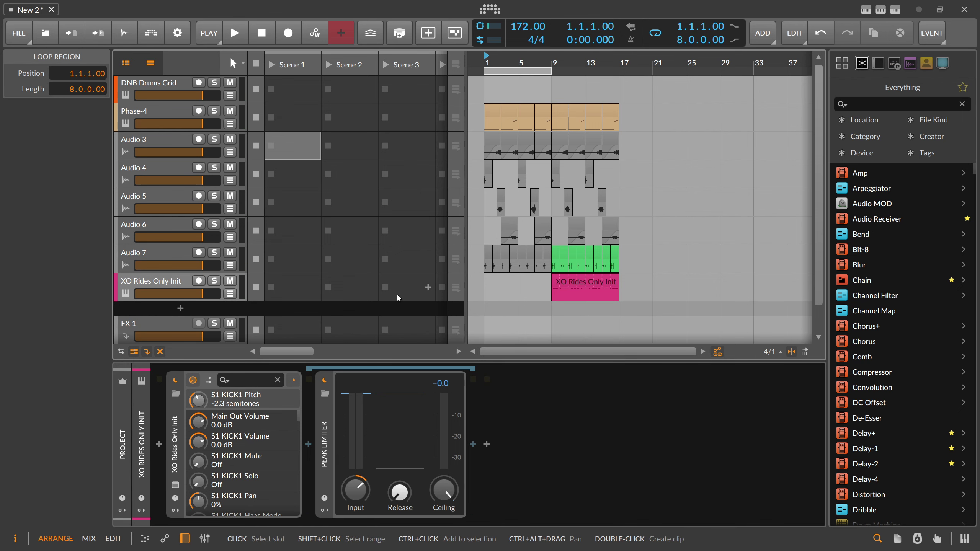
{"action": "left_click", "coordinate": [193, 314]}
{"action": "double_click", "coordinate": [193, 314]}
{"action": "type", "text": "shaker"}
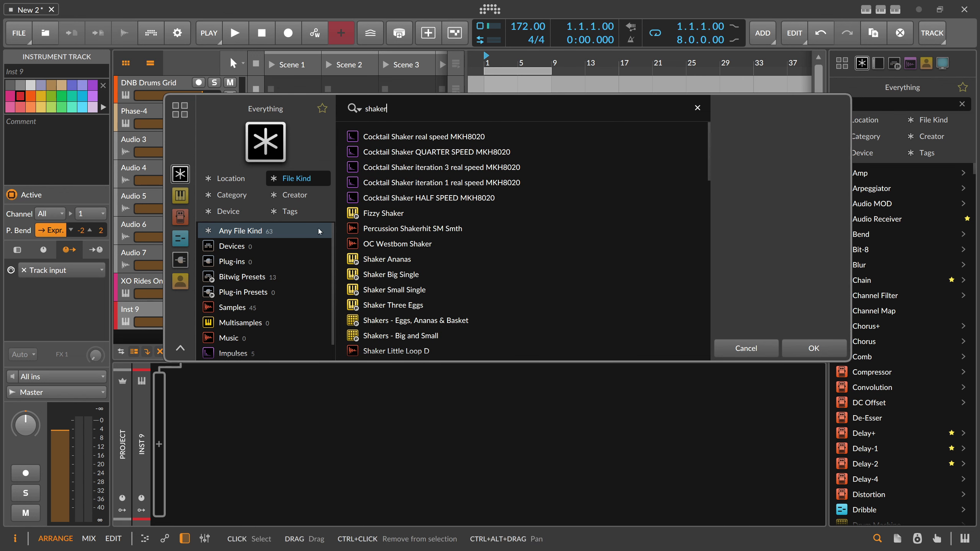
{"action": "key", "text": "ctrl+a"}
{"action": "key", "text": "BackSpace"}
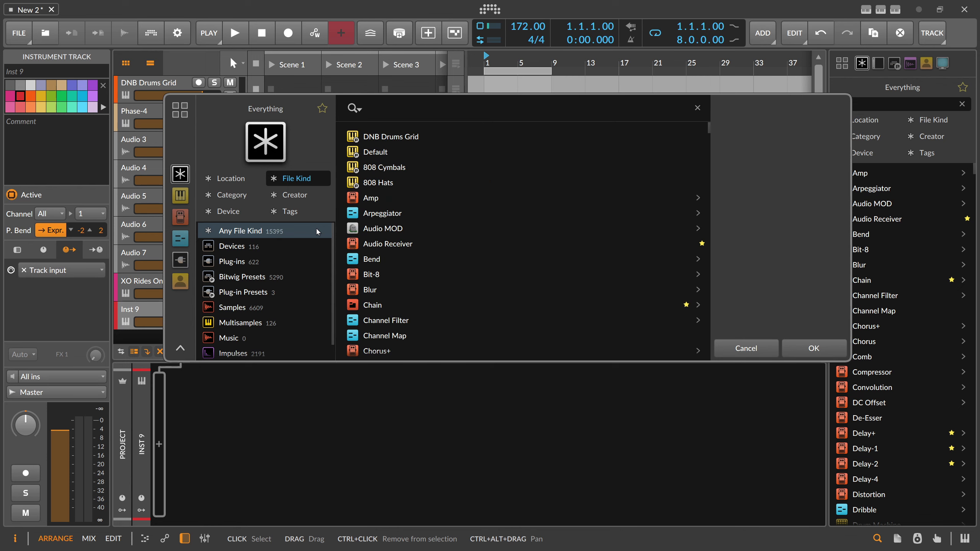
{"action": "key", "text": "Escape"}
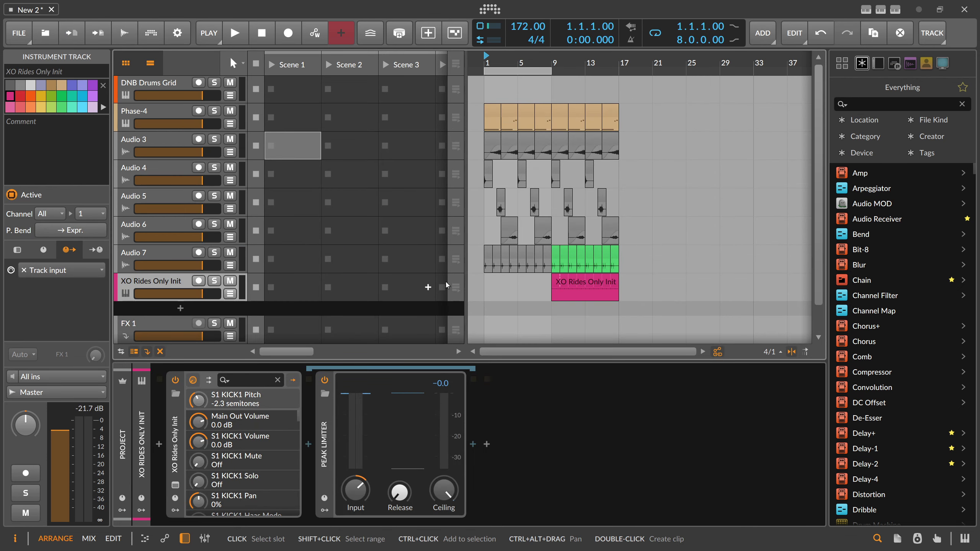
Step: Duplicate the XO ride track, move the copied clip to bar 1, and solo and audition the new track
{"action": "key", "text": "ctrl+d"}
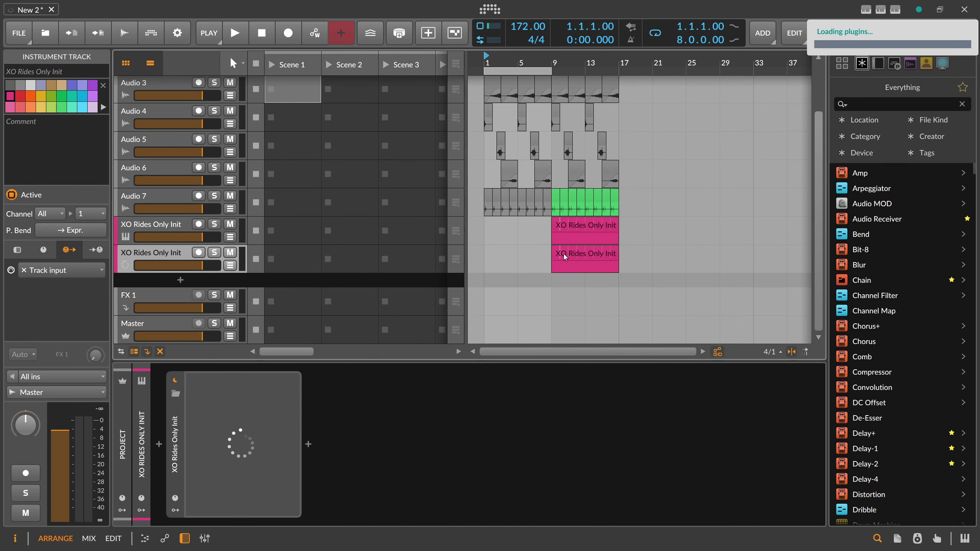
{"action": "left_click_drag", "start_coordinate": [565, 257], "coordinate": [501, 259]}
{"action": "left_click", "coordinate": [214, 253]}
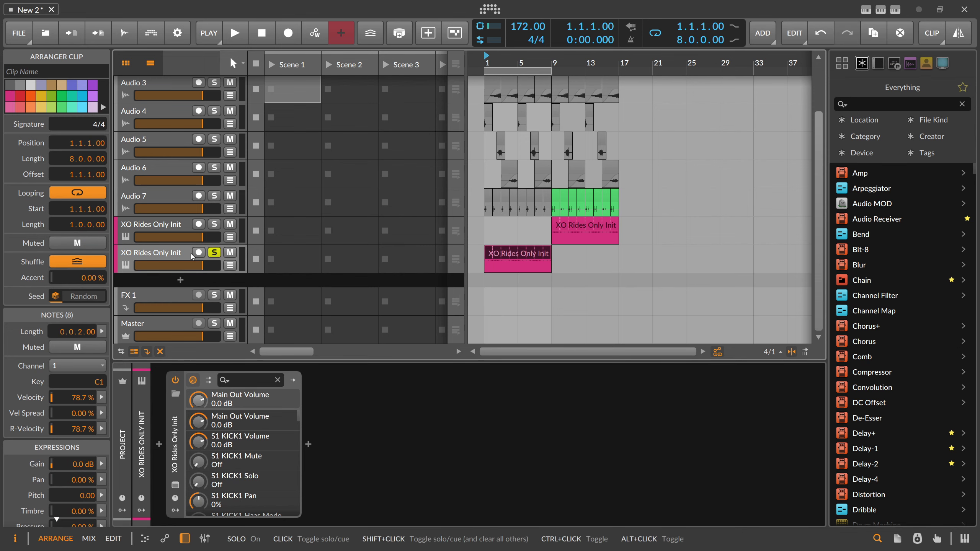
{"action": "left_click", "coordinate": [183, 256]}
{"action": "key", "text": "space"}
{"action": "key", "text": "space"}
Step: Swap KICK 1 in the copied track's XO for the Shaker DC sample, searching the sample map for "shaker"
{"action": "left_click", "coordinate": [175, 485]}
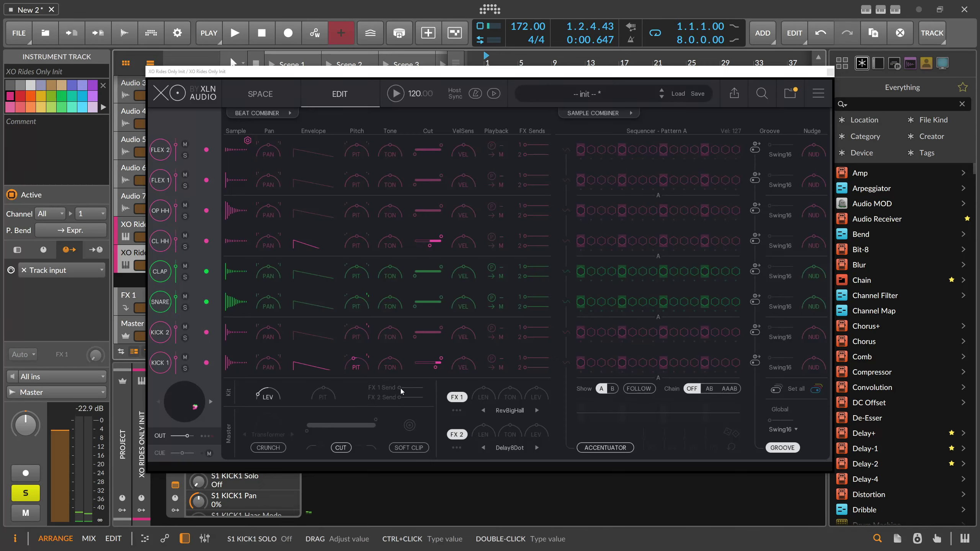
{"action": "left_click", "coordinate": [206, 363]}
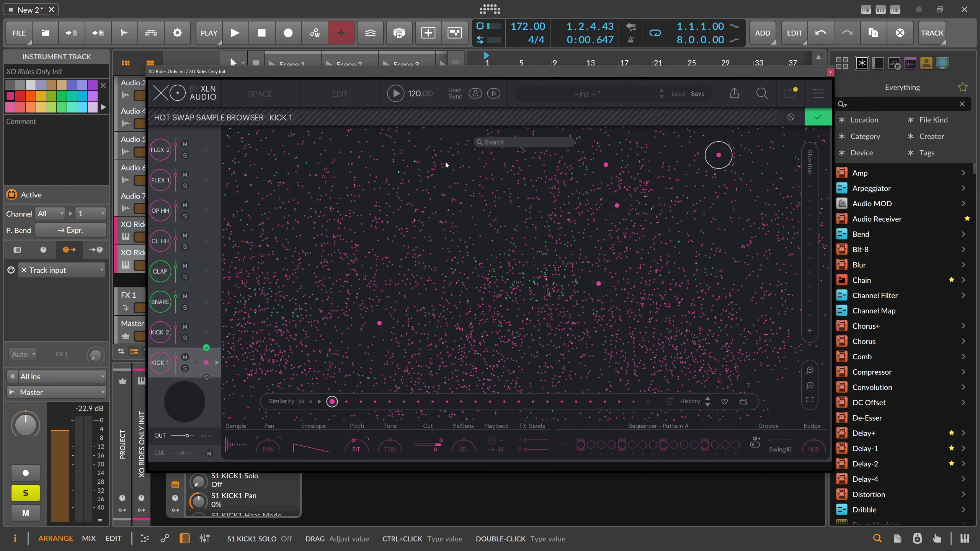
{"action": "left_click", "coordinate": [512, 142]}
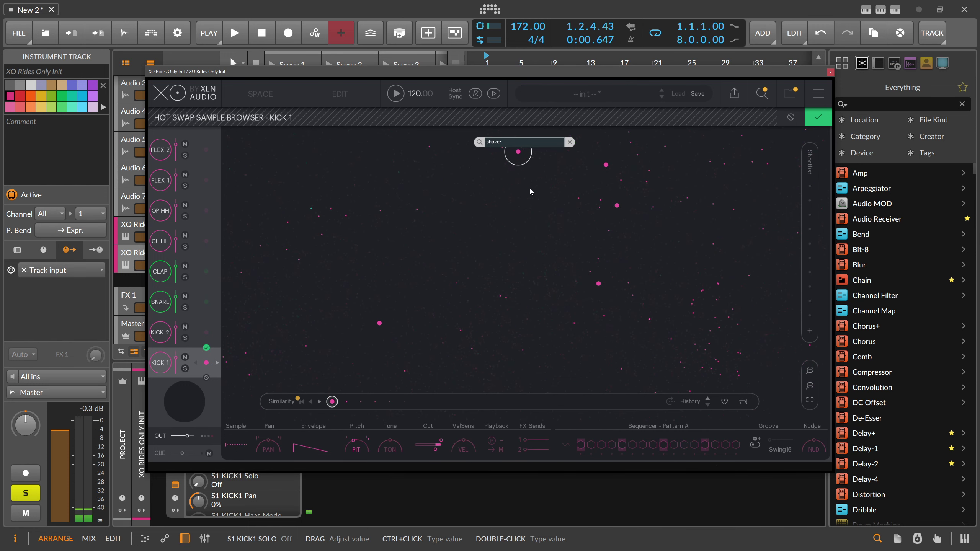
{"action": "scroll", "coordinate": [583, 212], "scroll_direction": "down", "scroll_amount": 5}
{"action": "left_click_drag", "start_coordinate": [599, 230], "coordinate": [643, 135]}
{"action": "scroll", "coordinate": [643, 143], "scroll_direction": "up", "scroll_amount": 3}
{"action": "left_click_drag", "start_coordinate": [590, 169], "coordinate": [590, 291]}
{"action": "left_click_drag", "start_coordinate": [578, 211], "coordinate": [680, 147]}
{"action": "scroll", "coordinate": [625, 170], "scroll_direction": "up", "scroll_amount": 3}
{"action": "scroll", "coordinate": [605, 168], "scroll_direction": "down", "scroll_amount": 5}
{"action": "left_click_drag", "start_coordinate": [605, 167], "coordinate": [593, 214]}
{"action": "left_click_drag", "start_coordinate": [590, 211], "coordinate": [602, 190]}
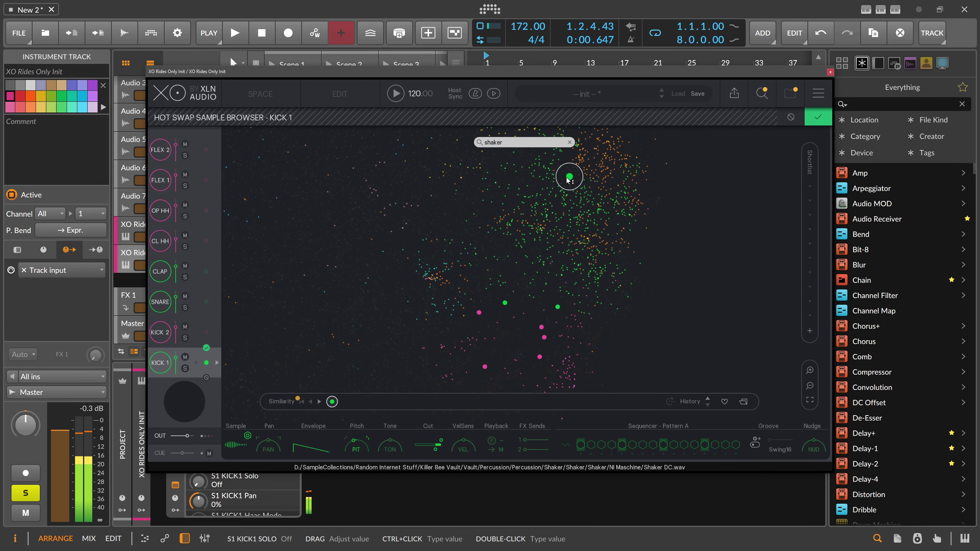
{"action": "left_click", "coordinate": [206, 349]}
Step: Swap KICK 2 for another shaker sample from the filtered map, Kooman Cookie Percussion (100)
{"action": "left_click", "coordinate": [206, 340]}
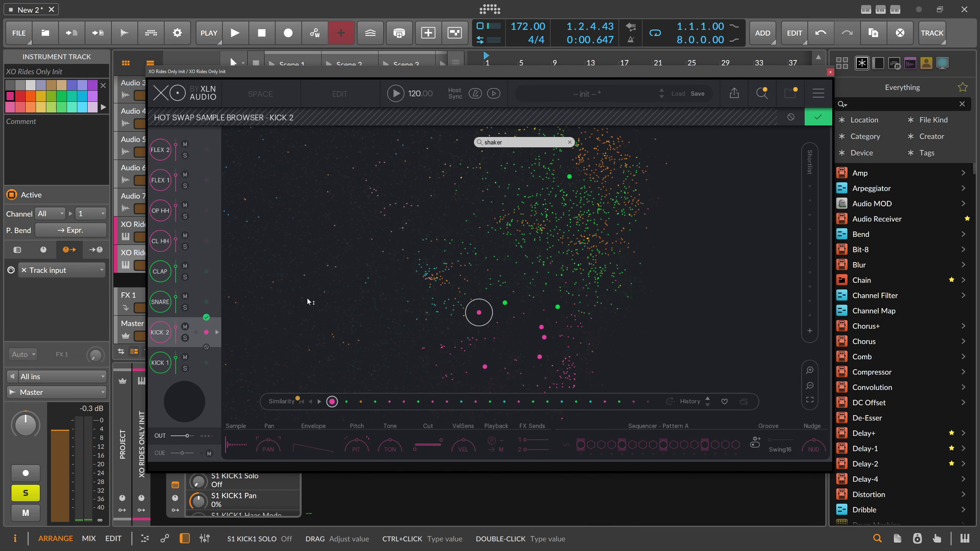
{"action": "left_click_drag", "start_coordinate": [479, 312], "coordinate": [587, 193]}
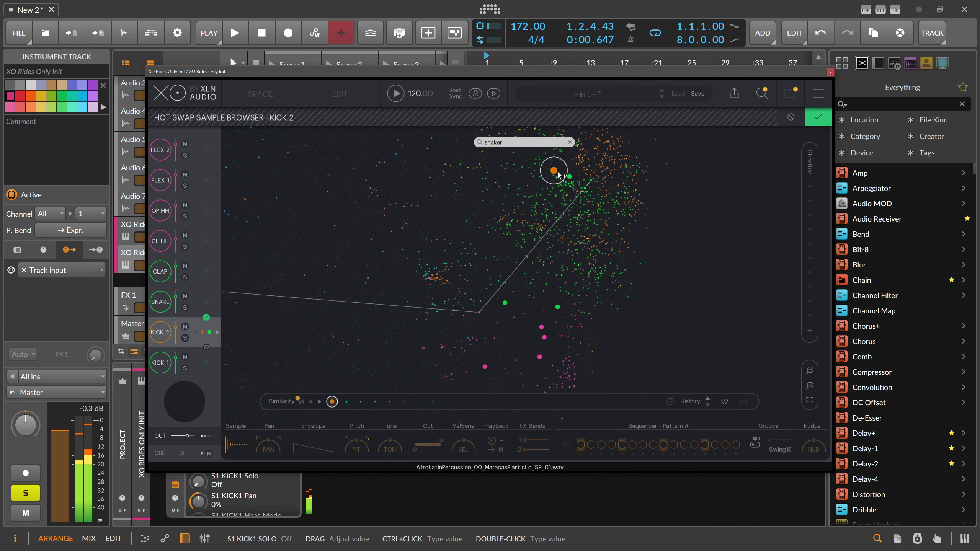
{"action": "mouse_move", "coordinate": [559, 168]}
{"action": "left_mouse_down"}
{"action": "mouse_move", "coordinate": [629, 193]}
{"action": "mouse_move", "coordinate": [595, 226]}
{"action": "mouse_move", "coordinate": [630, 203]}
{"action": "mouse_move", "coordinate": [600, 274]}
{"action": "mouse_move", "coordinate": [581, 191]}
{"action": "mouse_move", "coordinate": [565, 180]}
{"action": "left_mouse_up"}
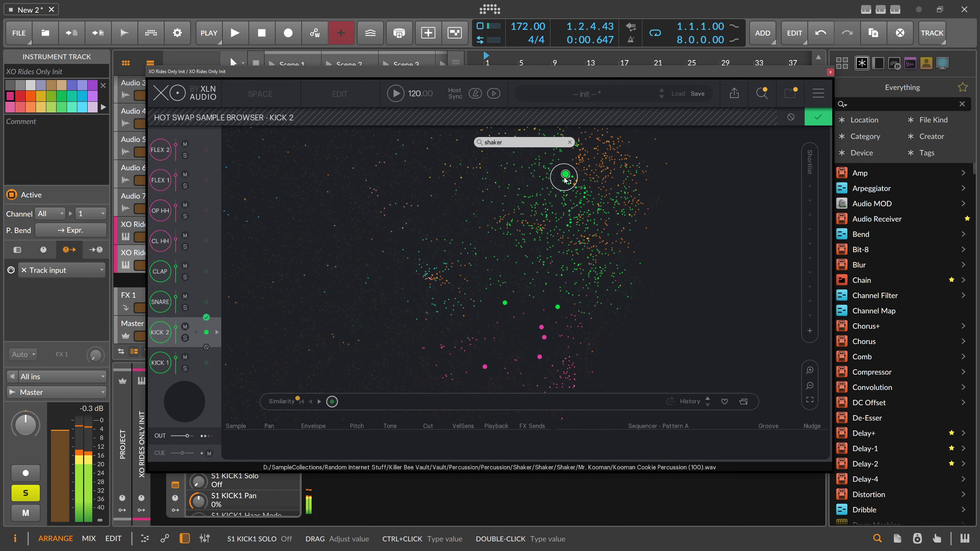
{"action": "left_click", "coordinate": [206, 318]}
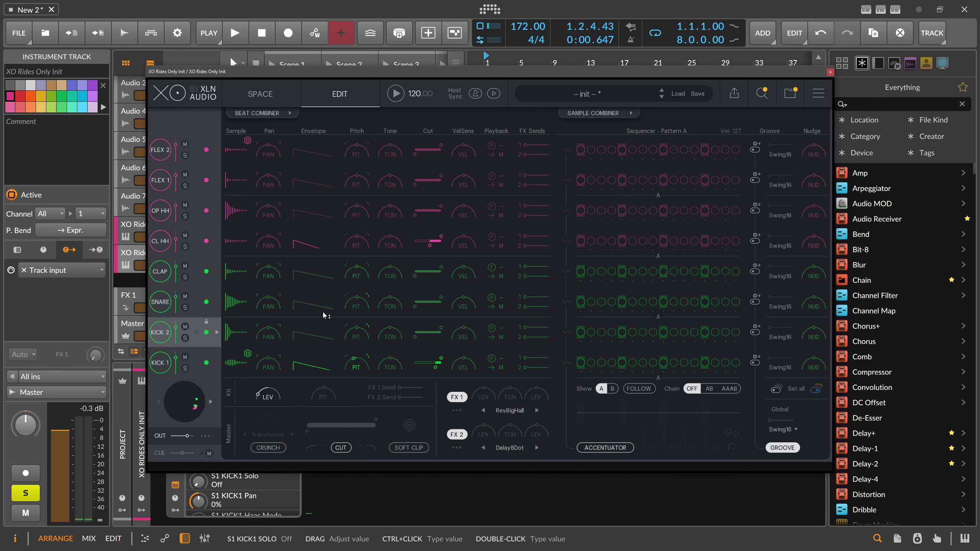
Step: Move the sample start of KICK 1 slightly further into the shaker waveform
{"action": "left_click", "coordinate": [241, 359]}
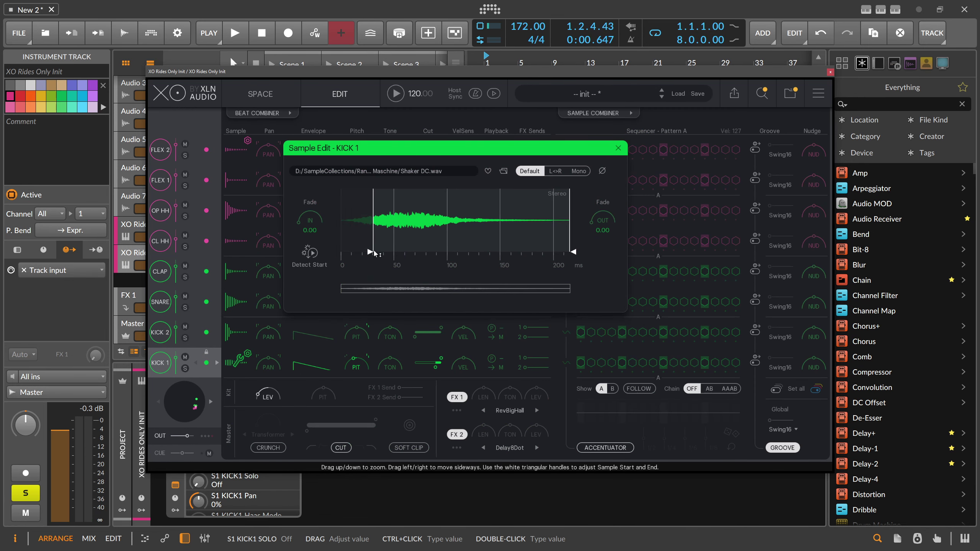
{"action": "left_click_drag", "start_coordinate": [374, 249], "coordinate": [386, 251]}
{"action": "left_click", "coordinate": [619, 148]}
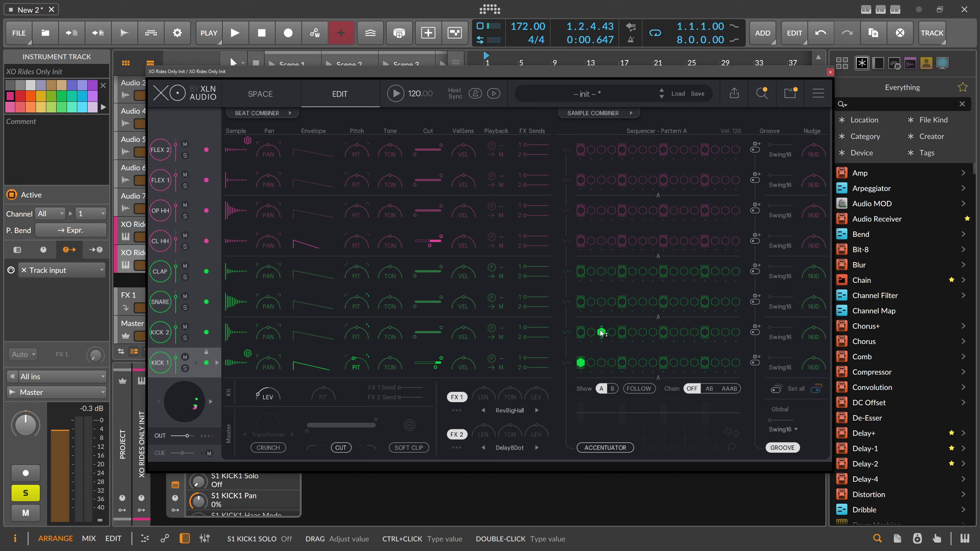
Step: Activate sequencer steps 1 and 5 for KICK 1 and 3 and 7 for KICK 2, audition them and close XO
{"action": "left_click", "coordinate": [643, 332]}
{"action": "key", "text": "space"}
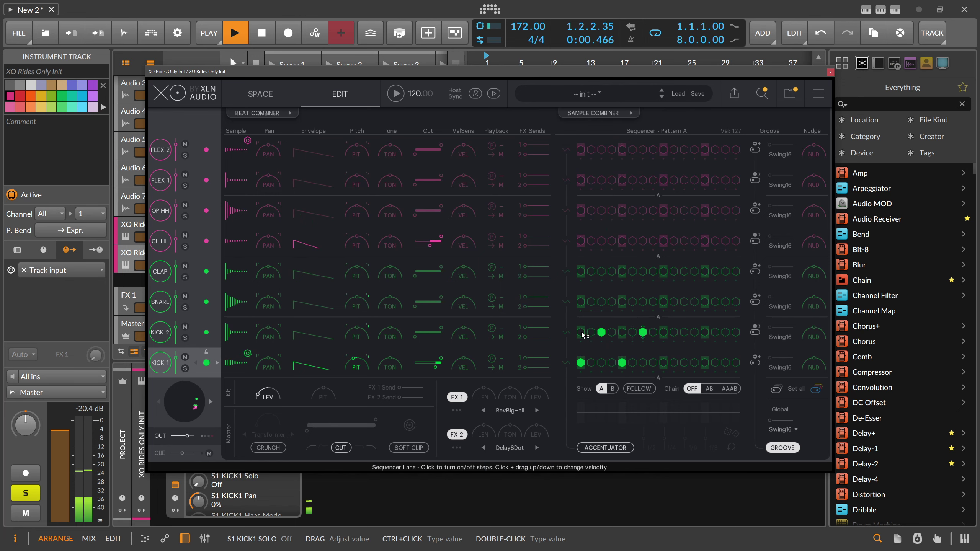
{"action": "left_click", "coordinate": [830, 73]}
Step: Open the copied clip at bar 1 for note editing and delete every note after the first
{"action": "double_click", "coordinate": [518, 260]}
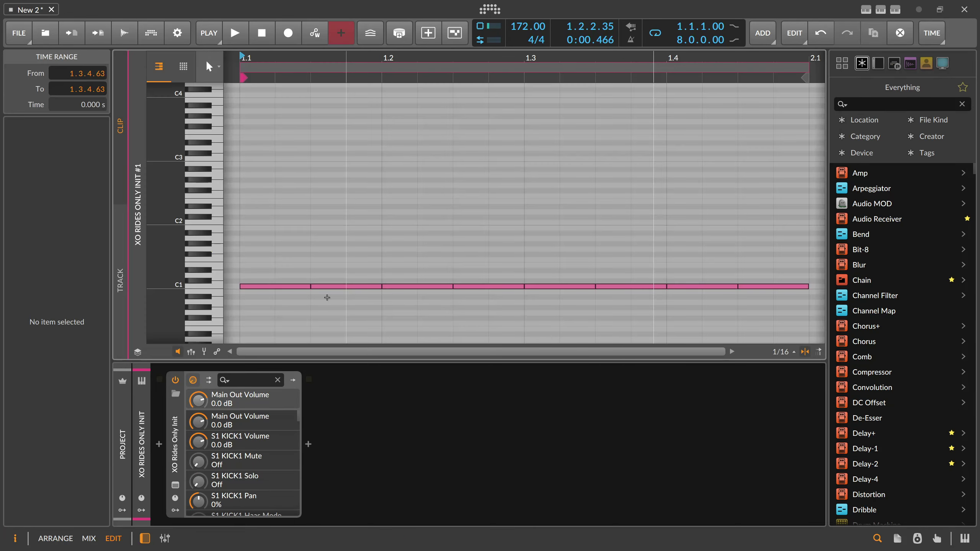
{"action": "left_click_drag", "start_coordinate": [361, 241], "coordinate": [826, 348]}
{"action": "key", "text": "Delete"}
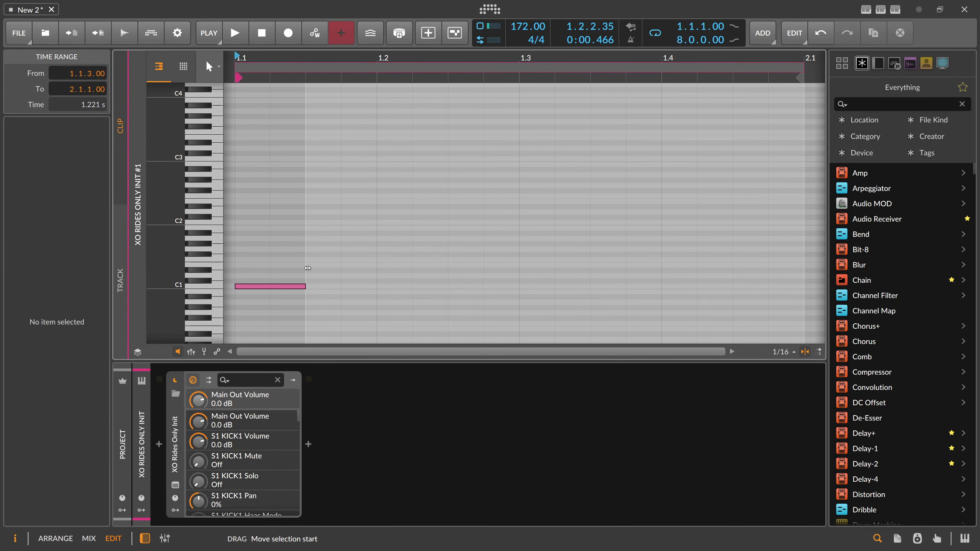
Step: Shape the first eighth into two sixteenth notes, C#1 followed by C1, and audition them
{"action": "mouse_move", "coordinate": [303, 287]}
{"action": "left_mouse_down"}
{"action": "mouse_move", "coordinate": [271, 287]}
{"action": "mouse_move", "coordinate": [296, 286]}
{"action": "left_mouse_up"}
{"action": "double_click", "coordinate": [281, 281]}
{"action": "key", "text": "space"}
{"action": "key", "text": "space"}
{"action": "left_click_drag", "start_coordinate": [295, 282], "coordinate": [263, 282]}
{"action": "key", "text": "space"}
Step: Duplicate the two-note shaker pattern twice and play it
{"action": "key", "text": "ctrl+a"}
{"action": "key", "text": "ctrl+d"}
{"action": "key", "text": "ctrl+d"}
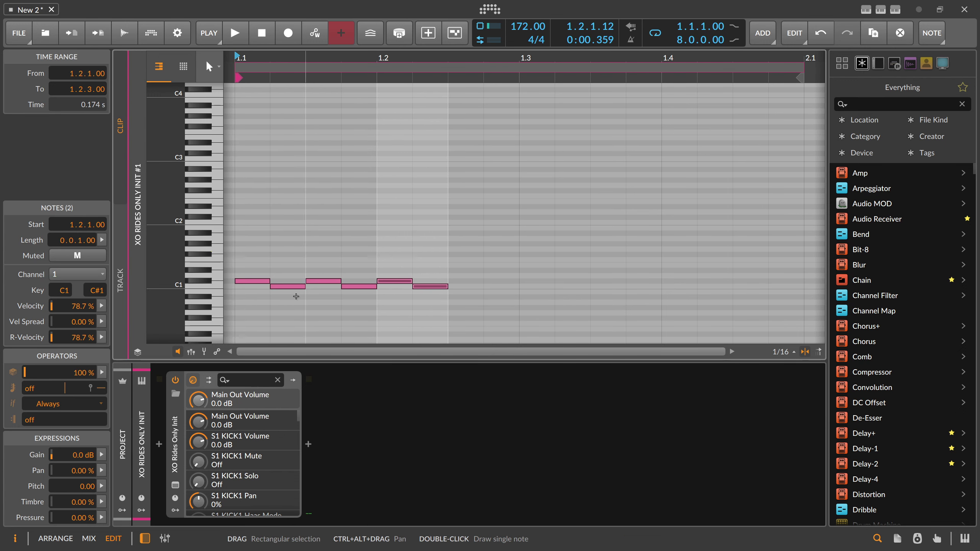
{"action": "key", "text": "space"}
Step: Reverse the pitches of the alternating notes so C1 comes first and C#1 second, and audition the pattern
{"action": "left_click_drag", "start_coordinate": [251, 266], "coordinate": [393, 279]}
{"action": "key", "text": "Down"}
{"action": "key", "text": "Up"}
{"action": "key", "text": "Up"}
{"action": "key", "text": "Up"}
{"action": "key", "text": "Down"}
{"action": "key", "text": "Down"}
{"action": "key", "text": "space"}
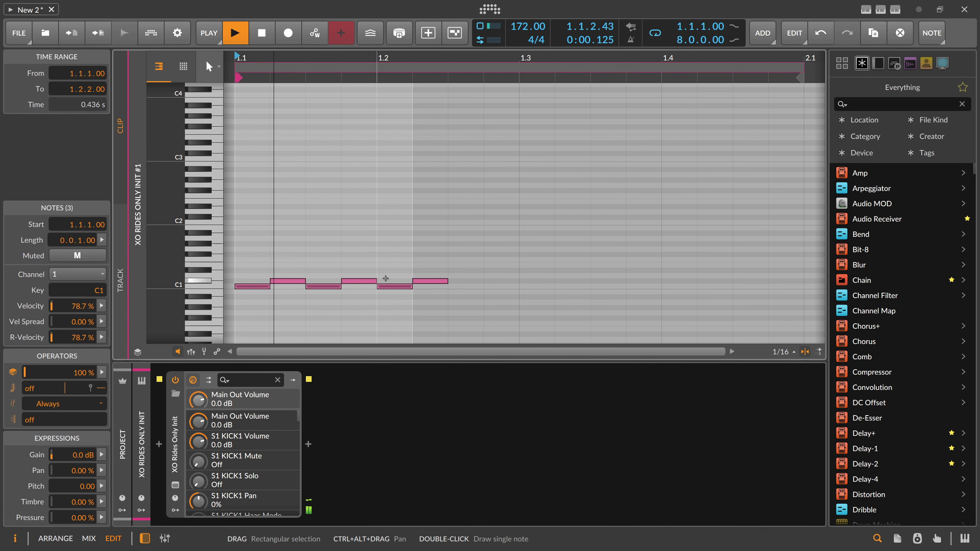
{"action": "key", "text": "space"}
Step: Duplicate the whole six-note pattern twice to fill the bar and return to the arrangement
{"action": "left_click_drag", "start_coordinate": [434, 297], "coordinate": [253, 257]}
{"action": "key", "text": "ctrl+d"}
{"action": "key", "text": "ctrl+d"}
{"action": "key", "text": "Tab"}
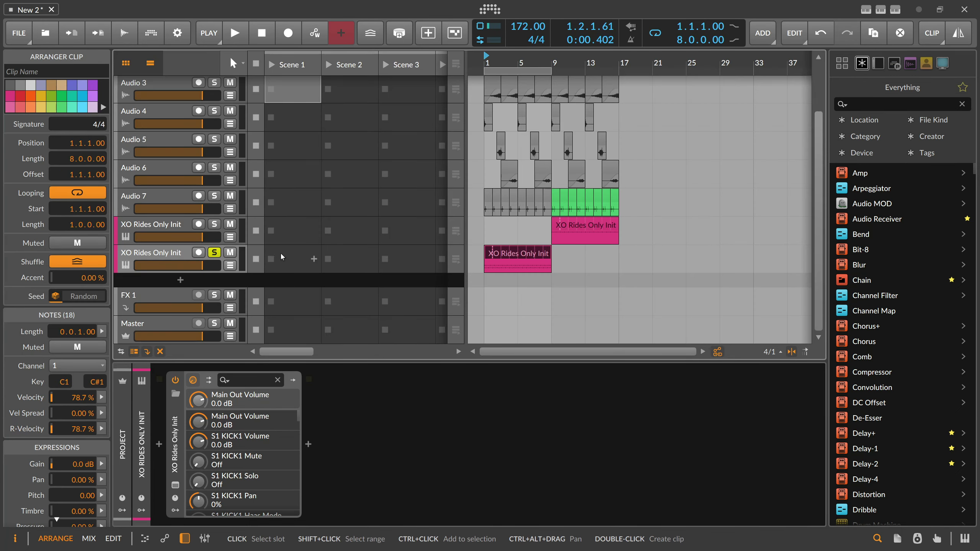
Step: Play the shaker loop and advance KICK 2 in XO through four further samples
{"action": "key", "text": "space"}
{"action": "left_click", "coordinate": [176, 485]}
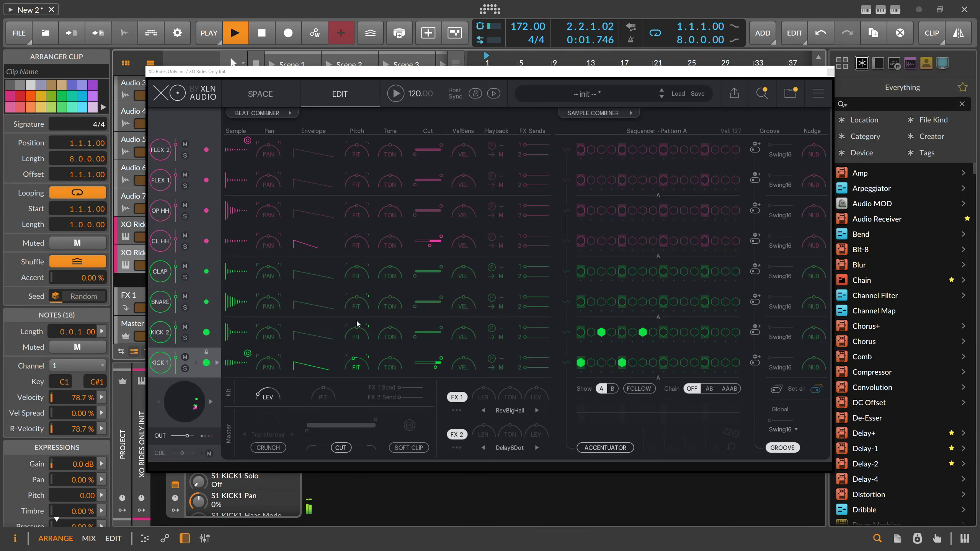
{"action": "left_click", "coordinate": [218, 333]}
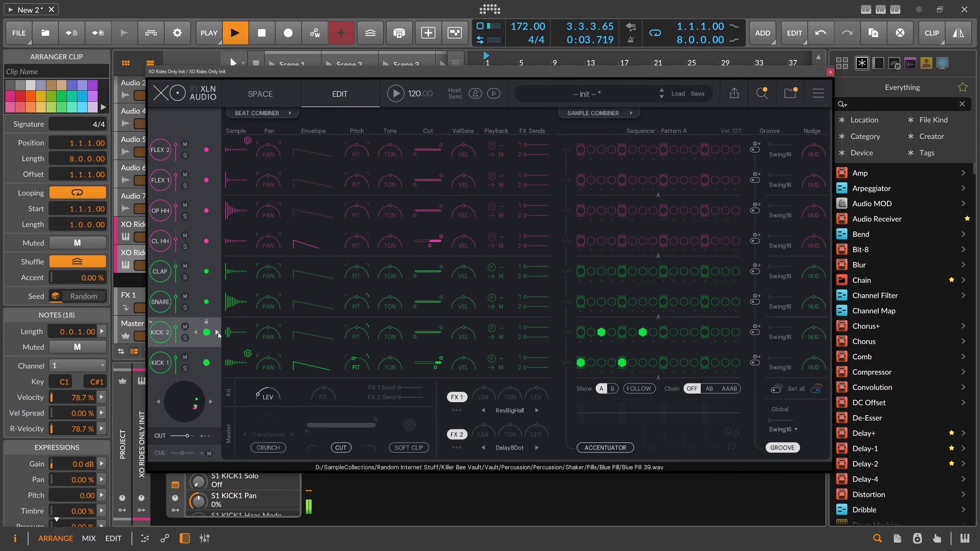
{"action": "left_click", "coordinate": [217, 333]}
{"action": "left_click", "coordinate": [217, 332]}
{"action": "left_click", "coordinate": [217, 333]}
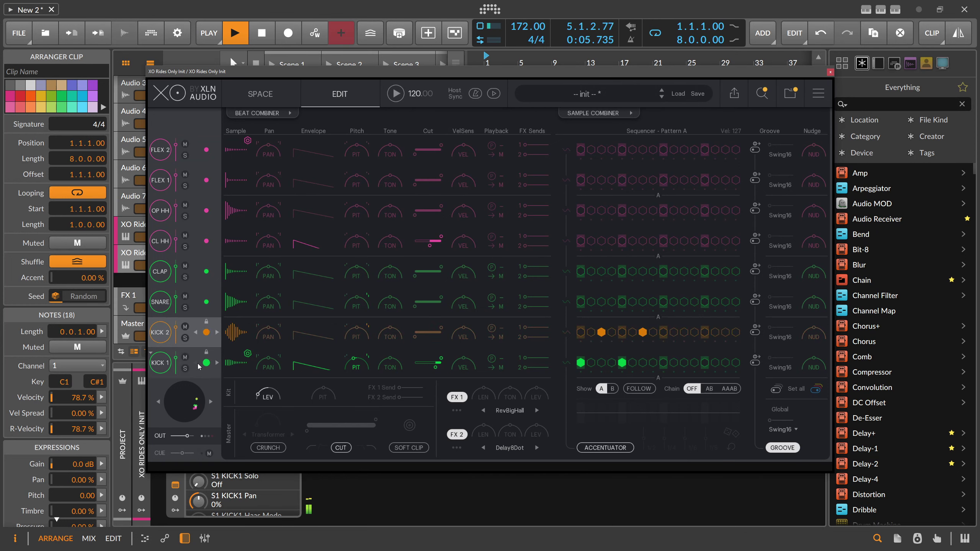
Step: Advance KICK 1 through four further shaker samples and KICK 2 to its next one during playback
{"action": "left_click", "coordinate": [217, 363]}
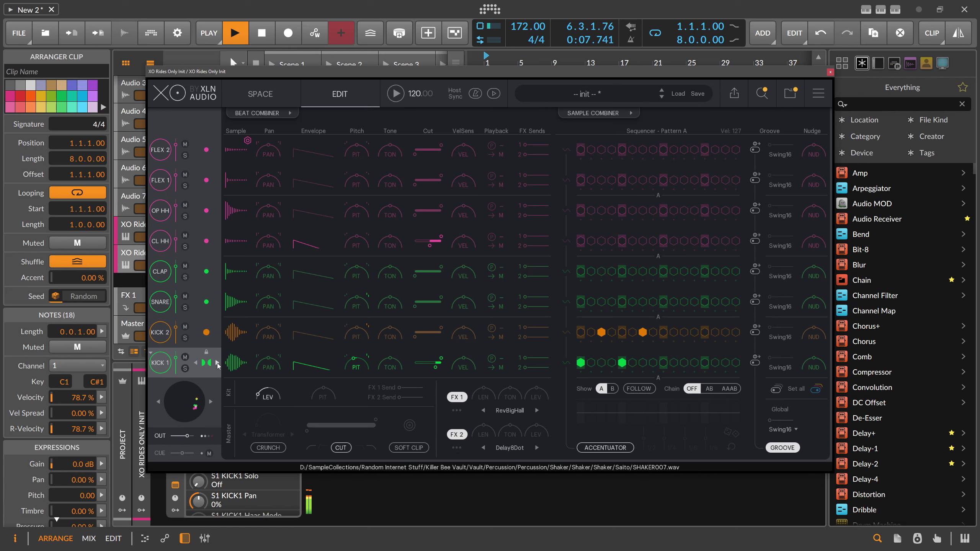
{"action": "left_click", "coordinate": [217, 363]}
{"action": "left_click", "coordinate": [217, 363]}
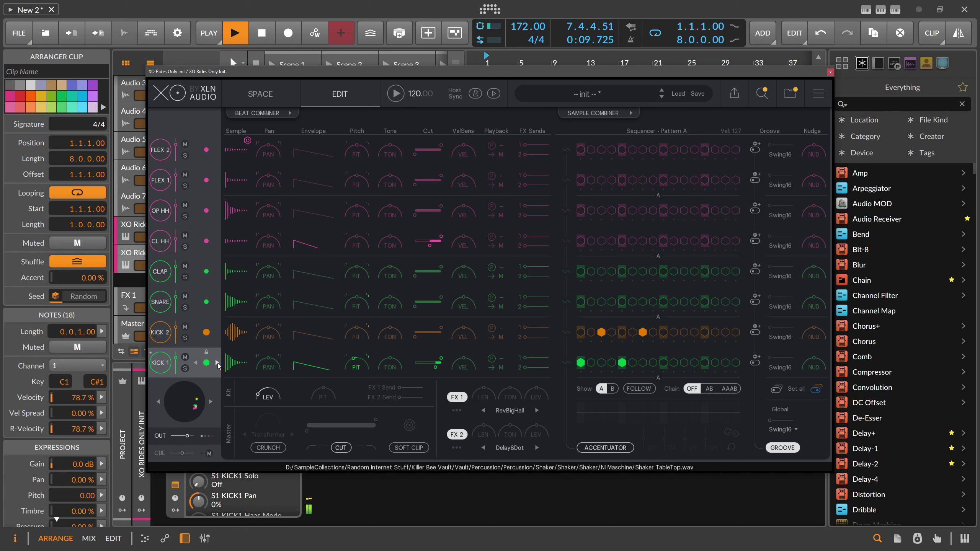
{"action": "left_click", "coordinate": [217, 363]}
{"action": "left_click", "coordinate": [217, 333]}
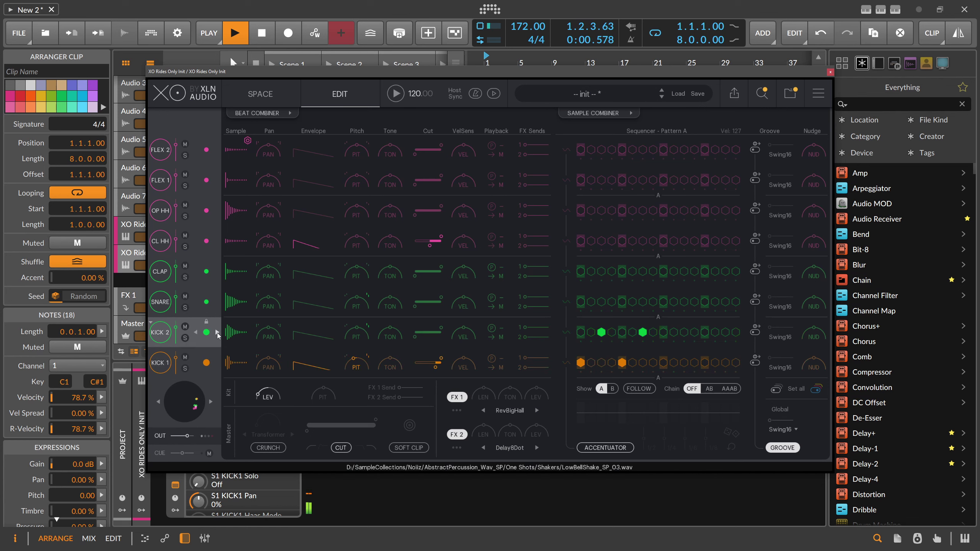
Step: Trim the sample starts of KICK 2 and KICK 1, placing KICK 1's start at about 45 ms
{"action": "left_click", "coordinate": [239, 330]}
{"action": "left_click", "coordinate": [618, 148]}
{"action": "left_click", "coordinate": [240, 361]}
{"action": "left_click_drag", "start_coordinate": [335, 259], "coordinate": [364, 253]}
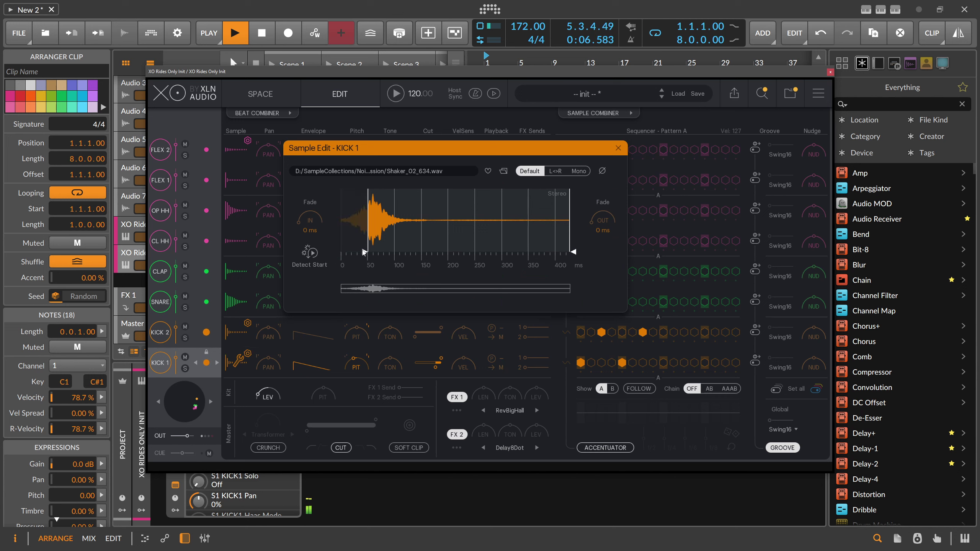
{"action": "left_click", "coordinate": [618, 148]}
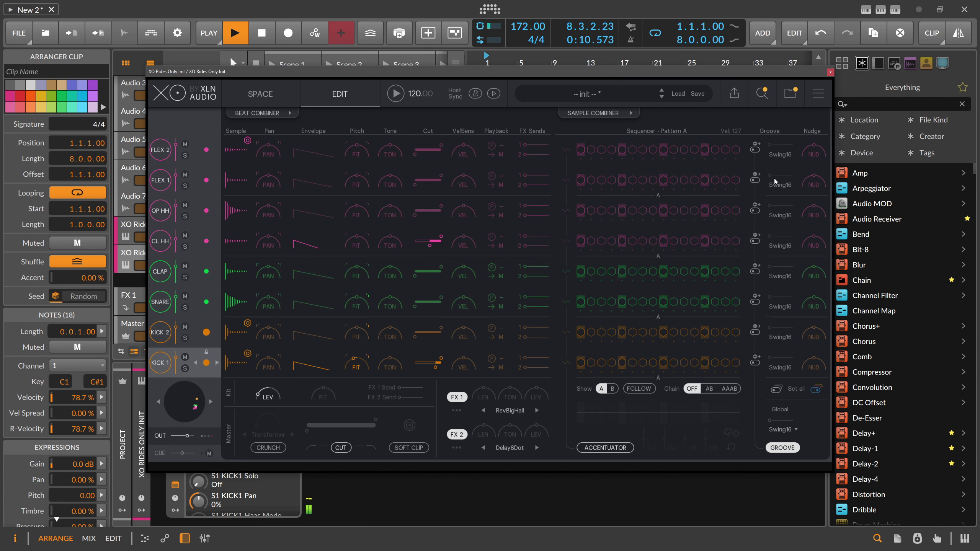
Step: Close the XO window, unsolo the shaker track and restart playback from bar 1
{"action": "left_click", "coordinate": [830, 72]}
{"action": "key", "text": "space"}
{"action": "key", "text": "space"}
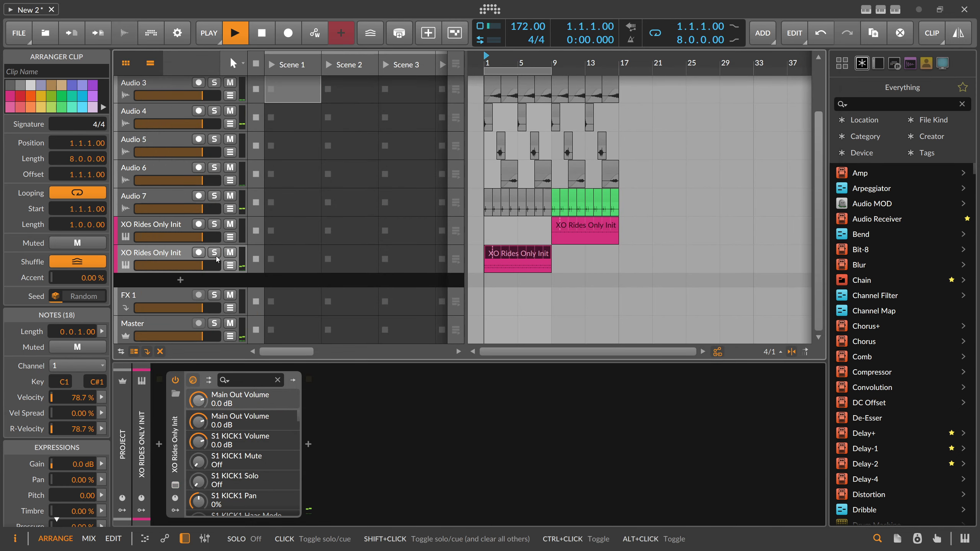
Step: Add a Peak Limiter to the shaker track and set its input gain to +16.9 dB
{"action": "left_click", "coordinate": [294, 381]}
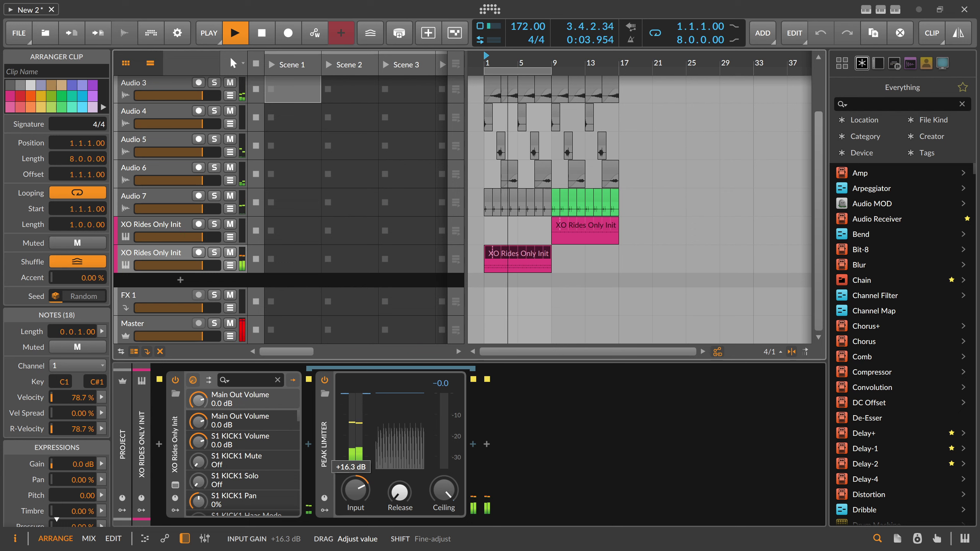
{"action": "left_click_drag", "start_coordinate": [355, 490], "coordinate": [355, 489]}
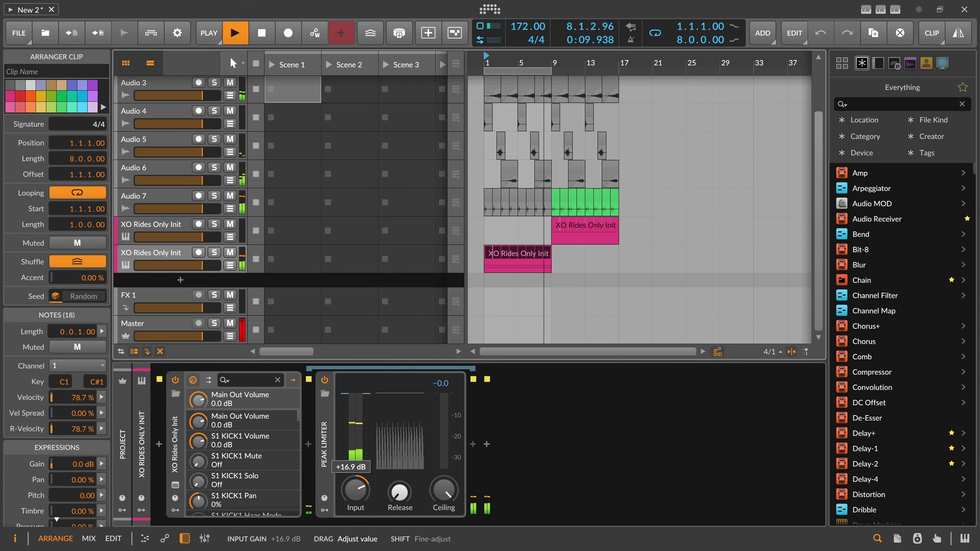
Step: Extend the arranger loop region to 16 bars
{"action": "left_click_drag", "start_coordinate": [551, 72], "coordinate": [618, 72]}
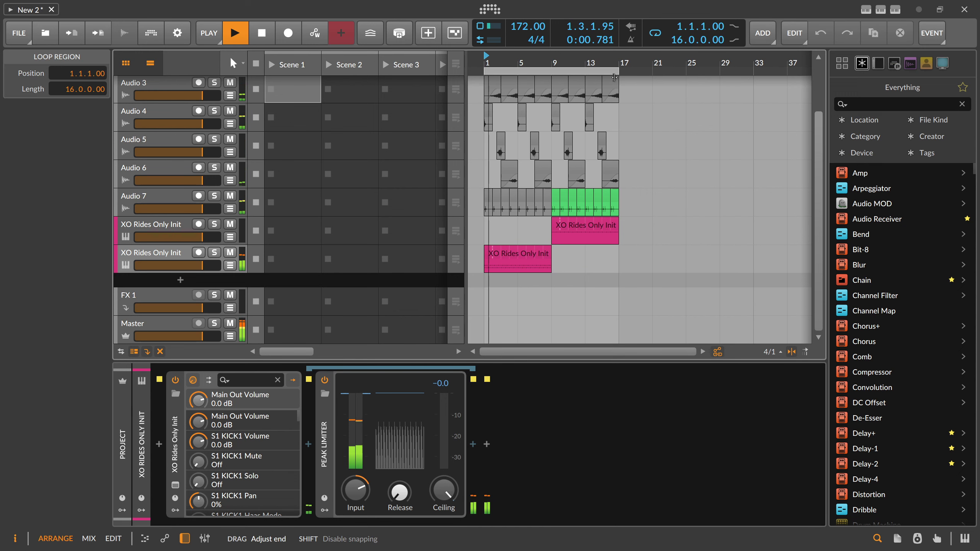
{"action": "mouse_move", "coordinate": [504, 61]}
{"action": "left_mouse_down"}
{"action": "mouse_move", "coordinate": [508, 85]}
{"action": "mouse_move", "coordinate": [508, 55]}
{"action": "left_mouse_up"}
{"action": "scroll", "coordinate": [503, 148], "scroll_direction": "up", "scroll_amount": 3}
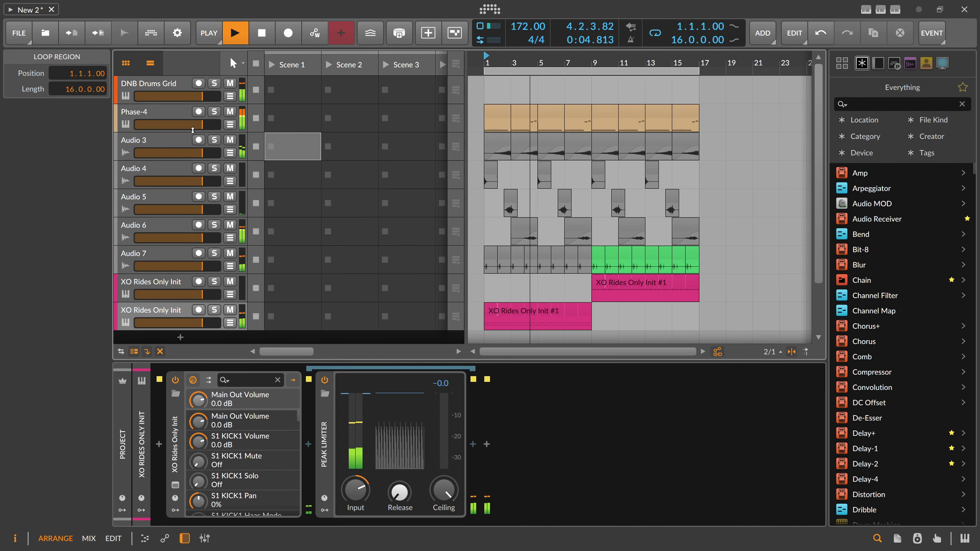
Step: Group tracks Audio 3 to Audio 7 and name the group Synths
{"action": "left_click", "coordinate": [169, 114]}
{"action": "left_click", "coordinate": [165, 140]}
{"action": "left_click", "coordinate": [148, 255], "text": "shift"}
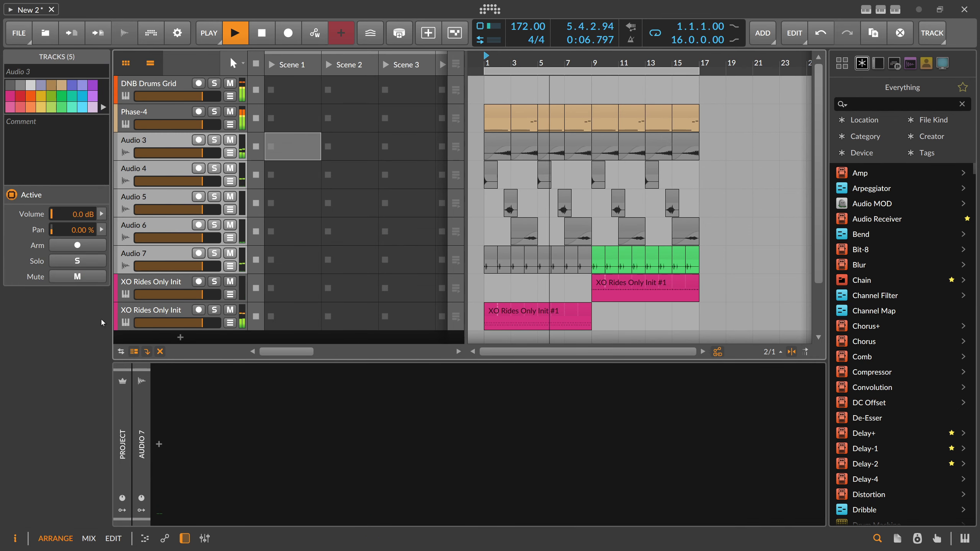
{"action": "key", "text": "ctrl+g"}
{"action": "type", "text": "Synths"}
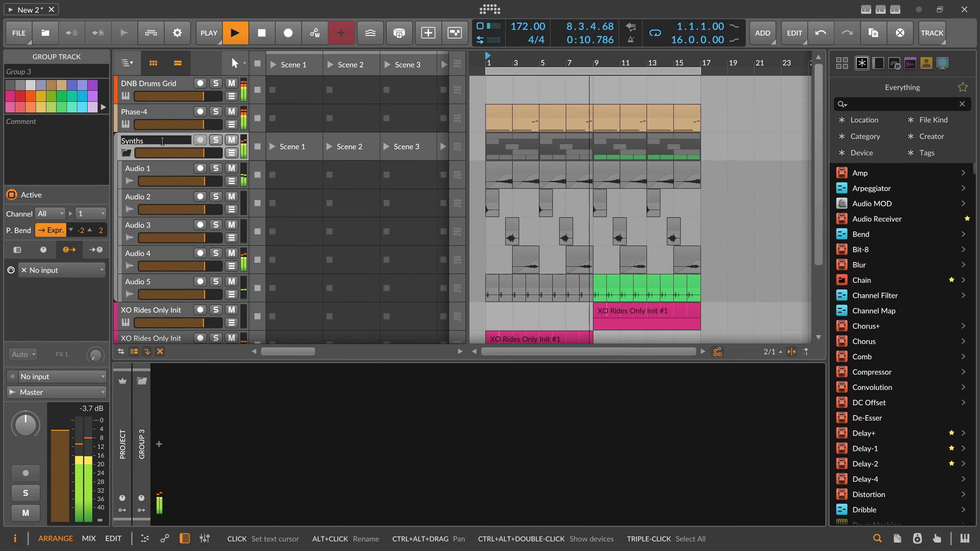
{"action": "key", "text": "Return"}
Step: Stop playback, solo the Synths group and collapse its child tracks
{"action": "key", "text": "space"}
{"action": "left_click", "coordinate": [215, 140]}
{"action": "left_click", "coordinate": [126, 152]}
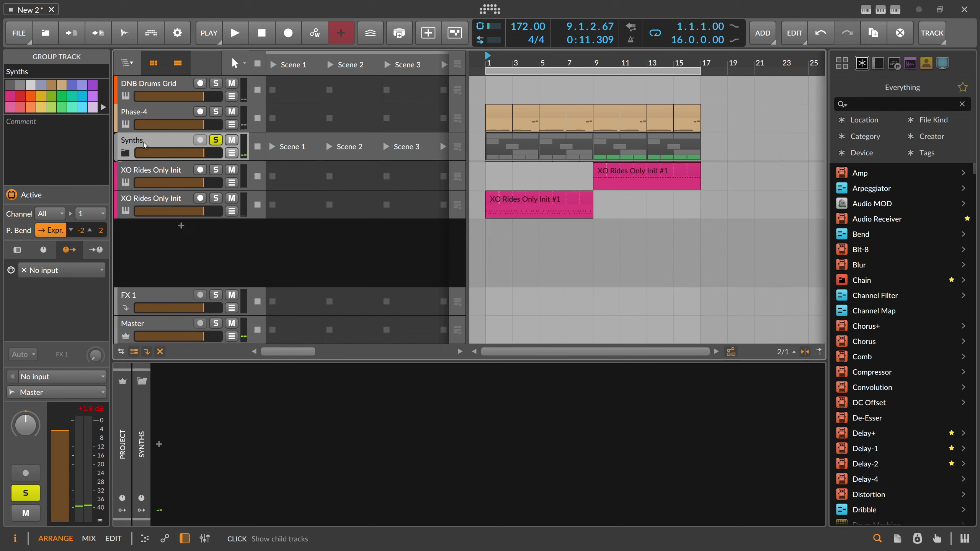
Step: Add an EQ-2 to the Synths group's device chain
{"action": "left_click", "coordinate": [160, 443]}
{"action": "type", "text": "eq"}
{"action": "key", "text": "Down"}
{"action": "key", "text": "Down"}
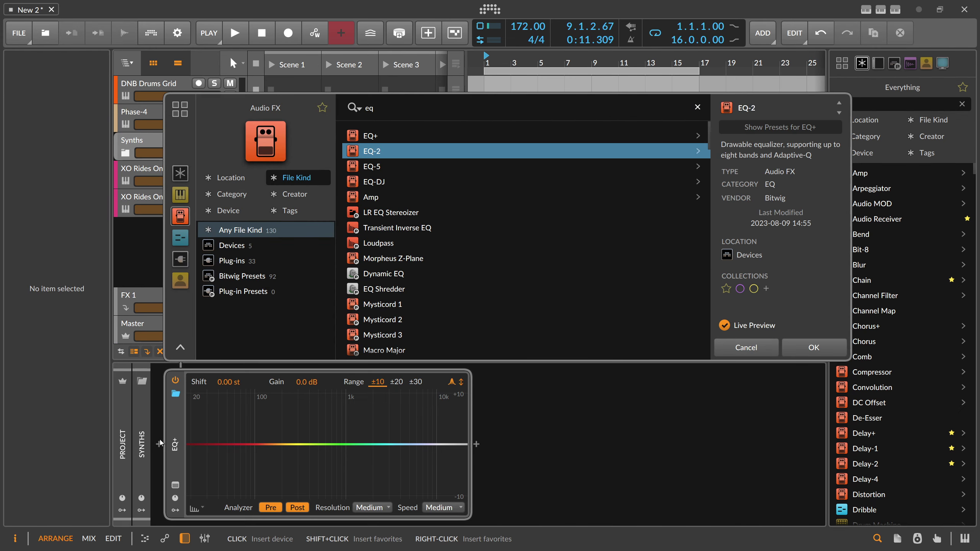
{"action": "key", "text": "Return"}
Step: Set the EQ-2's low band to a low cut at 217 Hz with a Q of 0.40 during playback
{"action": "left_click", "coordinate": [211, 470]}
{"action": "left_click", "coordinate": [266, 496]}
{"action": "key", "text": "space"}
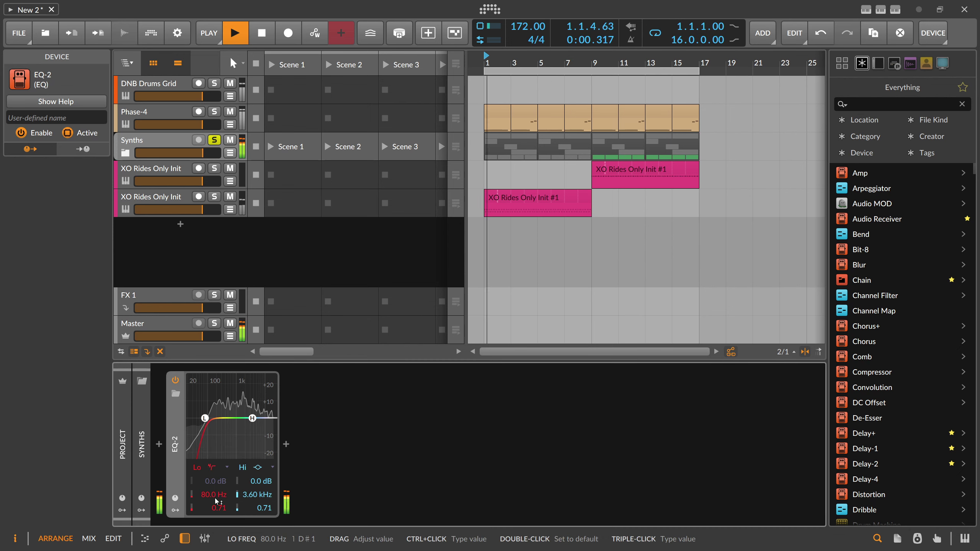
{"action": "left_click_drag", "start_coordinate": [219, 508], "coordinate": [218, 515]}
{"action": "left_click_drag", "start_coordinate": [215, 495], "coordinate": [215, 486]}
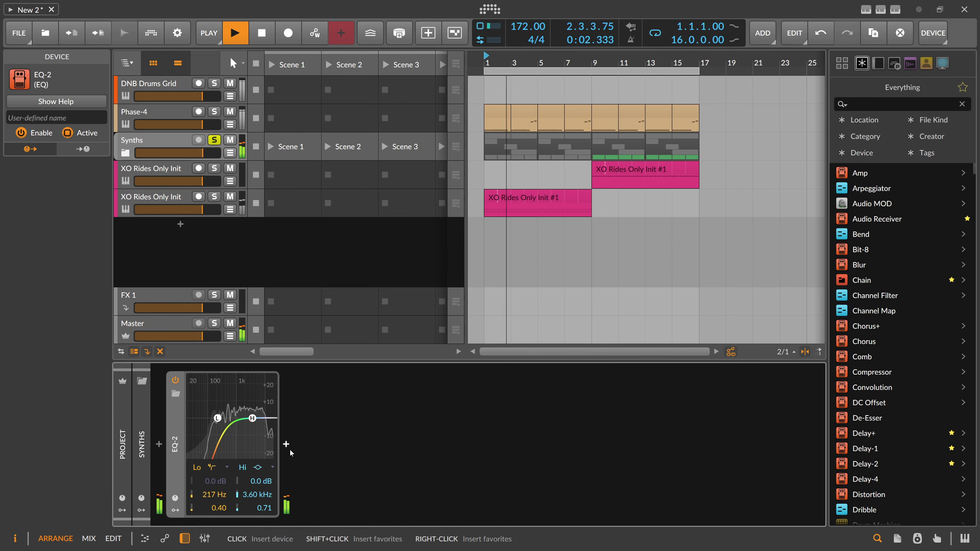
Step: Place a Tool device after the Synths group's EQ-2, as a copy of Phase-4's Tool with its Note Sidechain modulation
{"action": "left_click", "coordinate": [290, 451]}
{"action": "type", "text": "too"}
{"action": "key", "text": "Return"}
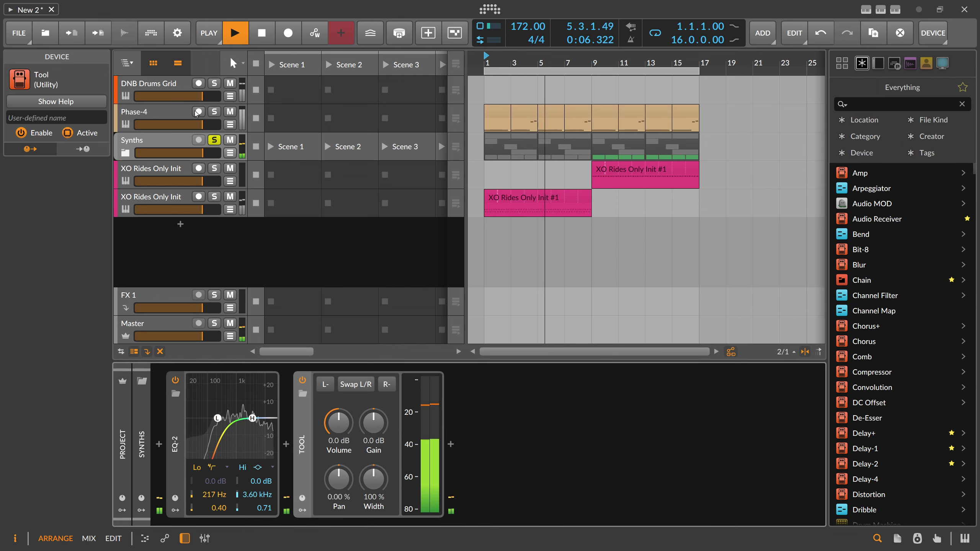
{"action": "left_click", "coordinate": [157, 112]}
{"action": "left_click", "coordinate": [638, 523]}
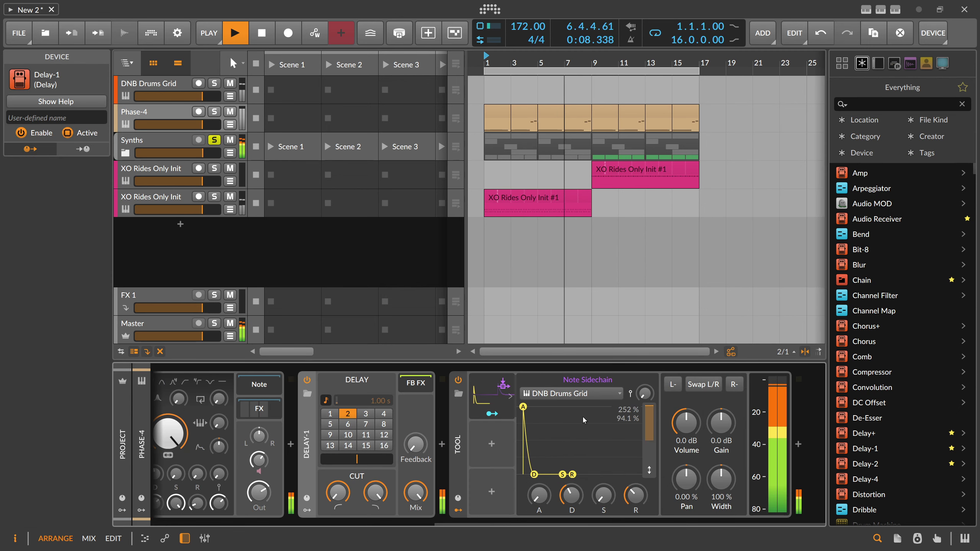
{"action": "key", "text": "space"}
{"action": "left_click_drag", "start_coordinate": [459, 433], "coordinate": [302, 410]}
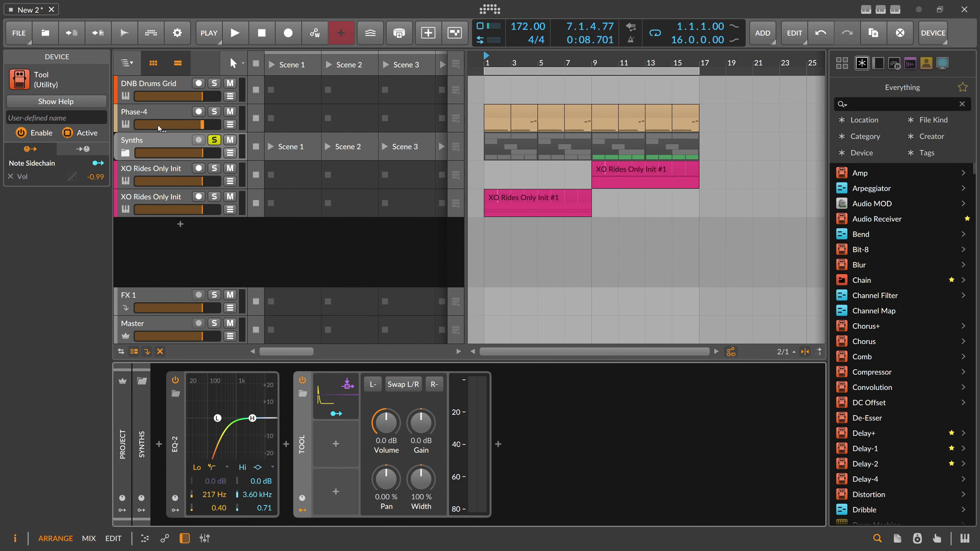
Step: Check Phase-4's device chain, unsolo the Synths group and restart playback from bar 1
{"action": "left_click", "coordinate": [161, 112]}
{"action": "mouse_move", "coordinate": [292, 522]}
{"action": "left_mouse_down"}
{"action": "mouse_move", "coordinate": [699, 505]}
{"action": "mouse_move", "coordinate": [281, 519]}
{"action": "left_mouse_up"}
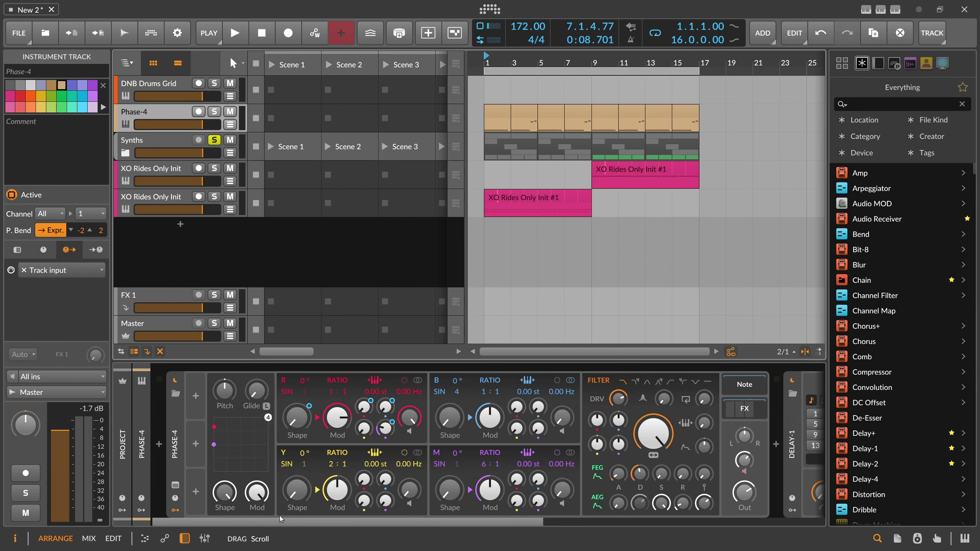
{"action": "left_click", "coordinate": [162, 148]}
{"action": "key", "text": "space"}
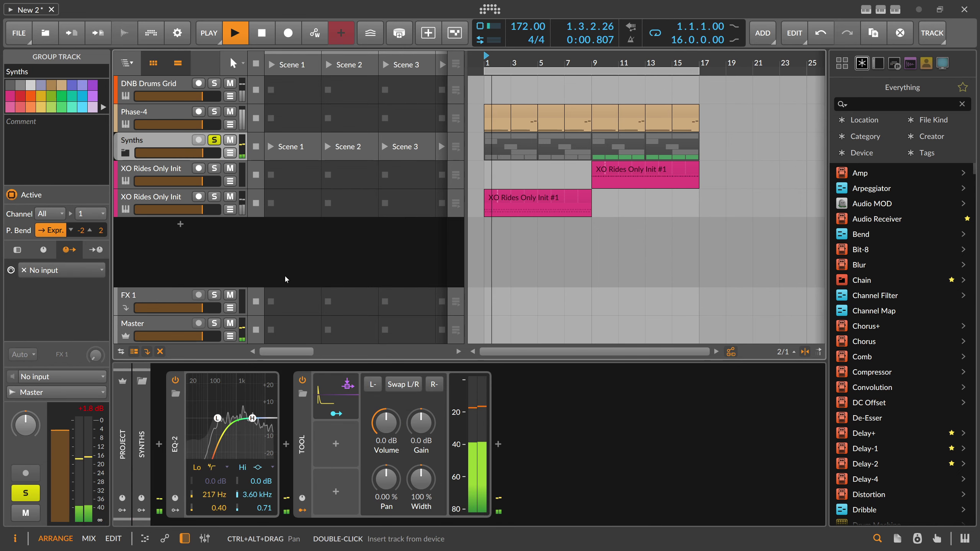
{"action": "key", "text": "space"}
{"action": "left_click", "coordinate": [215, 140]}
{"action": "key", "text": "space"}
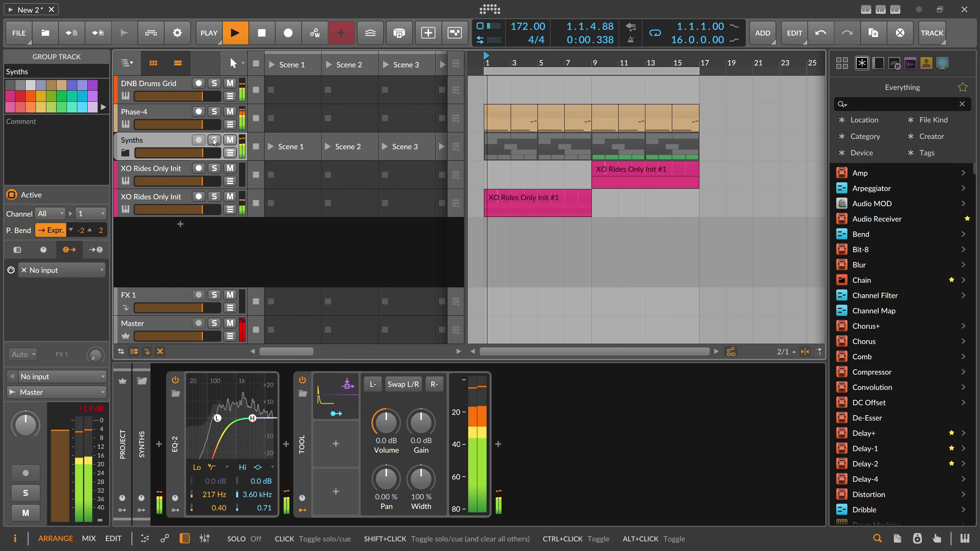
Step: Set the Synths Tool's Note Sidechain source to the DNB Drums Grid device and lengthen its decay slightly
{"action": "left_click", "coordinate": [334, 398]}
{"action": "left_click", "coordinate": [394, 393]}
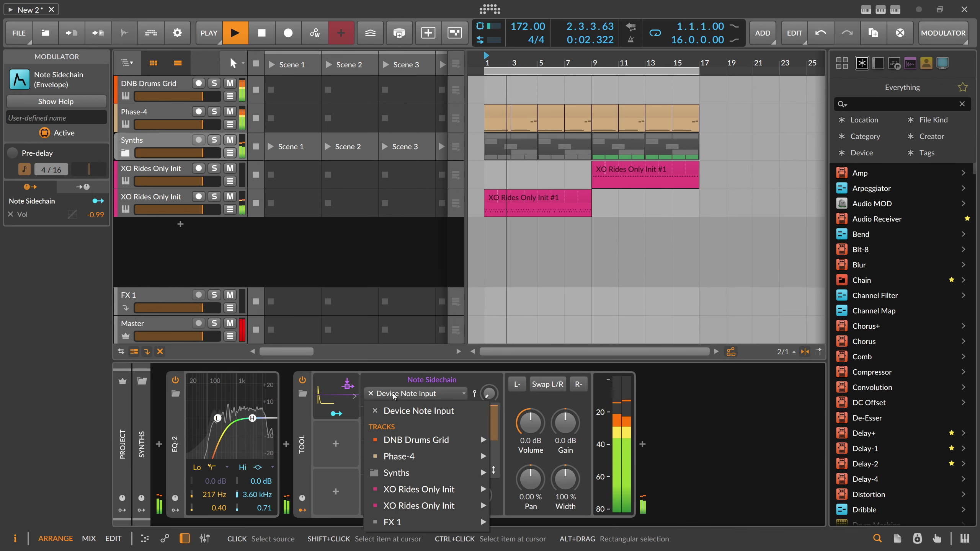
{"action": "mouse_move", "coordinate": [444, 441]}
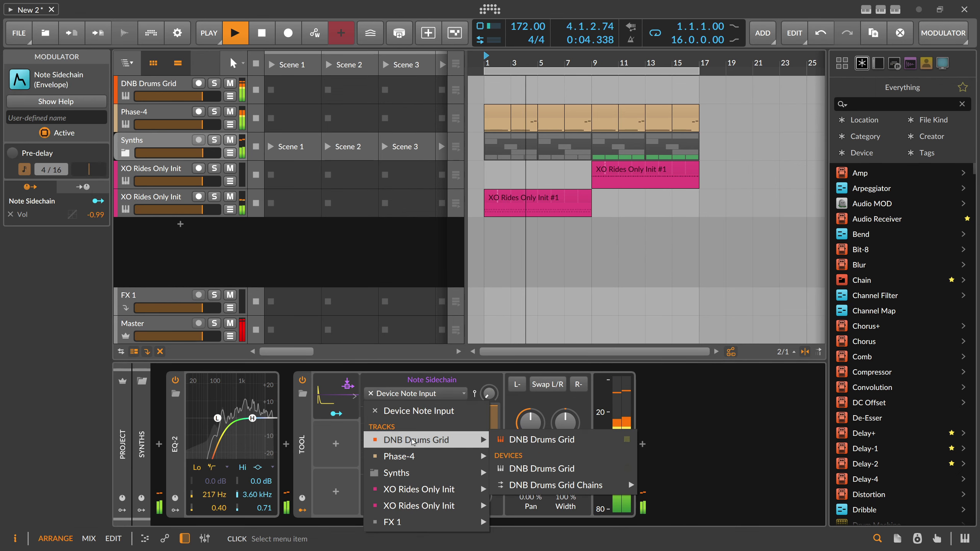
{"action": "left_click", "coordinate": [513, 468]}
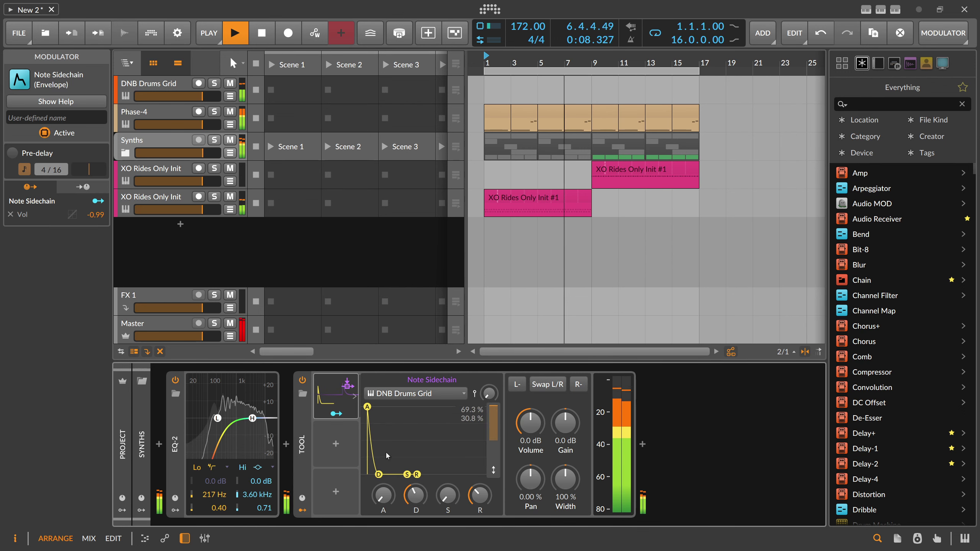
{"action": "left_click_drag", "start_coordinate": [414, 490], "coordinate": [414, 488]}
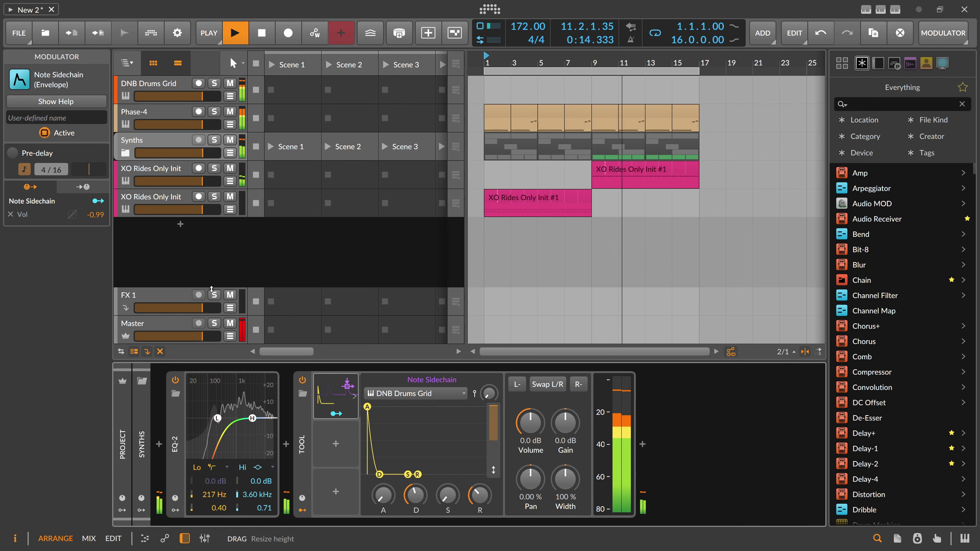
Step: Try the Synths Tool's volume at -4 dB and settle on -3 dB
{"action": "left_click", "coordinate": [533, 432]}
{"action": "type", "text": "- dB"}
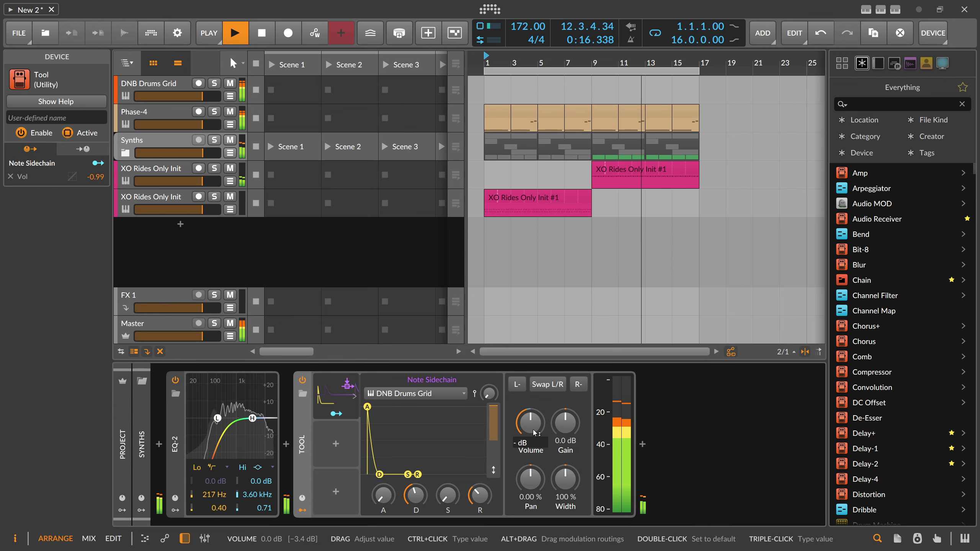
{"action": "type", "text": "4"}
{"action": "key", "text": "Return"}
{"action": "left_click", "coordinate": [534, 431], "text": "ctrl"}
{"action": "type", "text": "-3"}
{"action": "key", "text": "Return"}
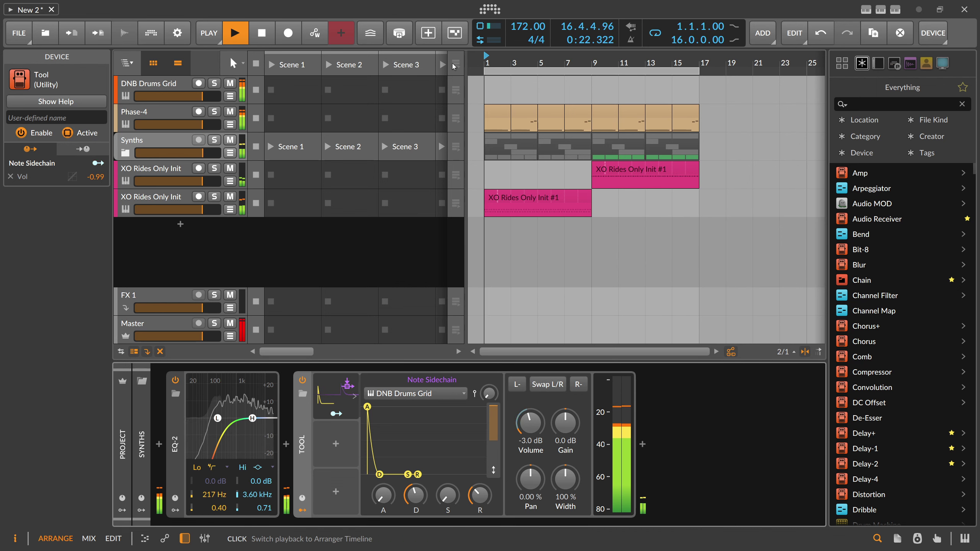
Step: Open the shaker clip in bars 1 to 8, stop playback and delete its notes from beat 2 onward
{"action": "left_click", "coordinate": [182, 197]}
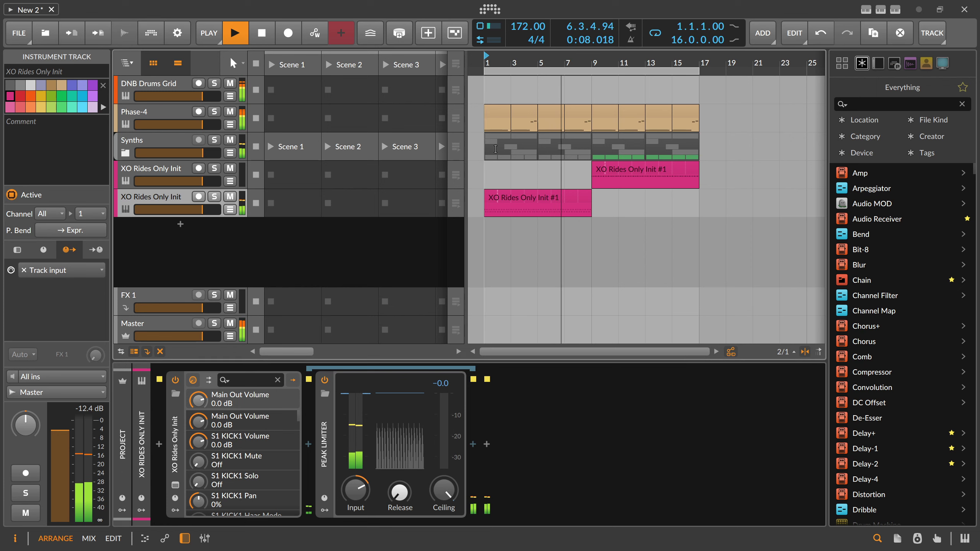
{"action": "double_click", "coordinate": [498, 199]}
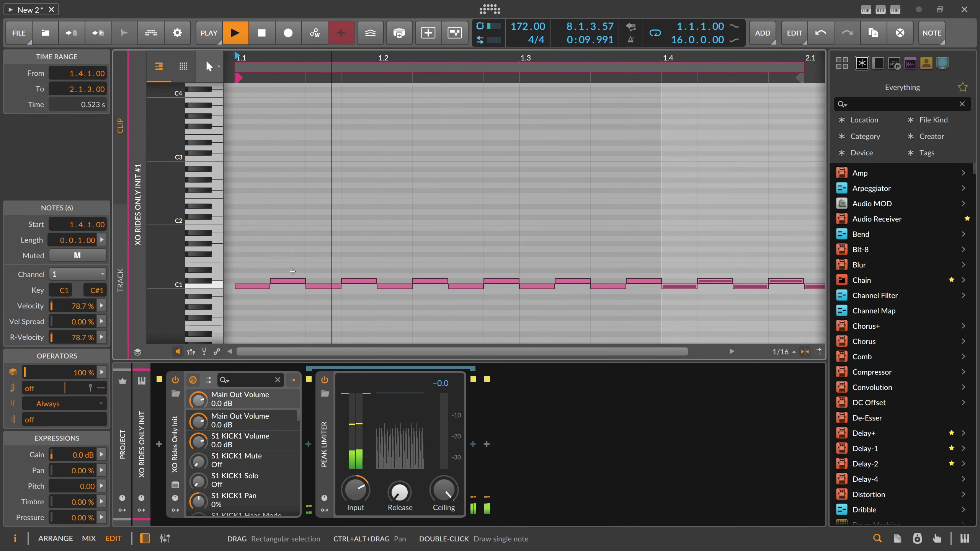
{"action": "key", "text": "space"}
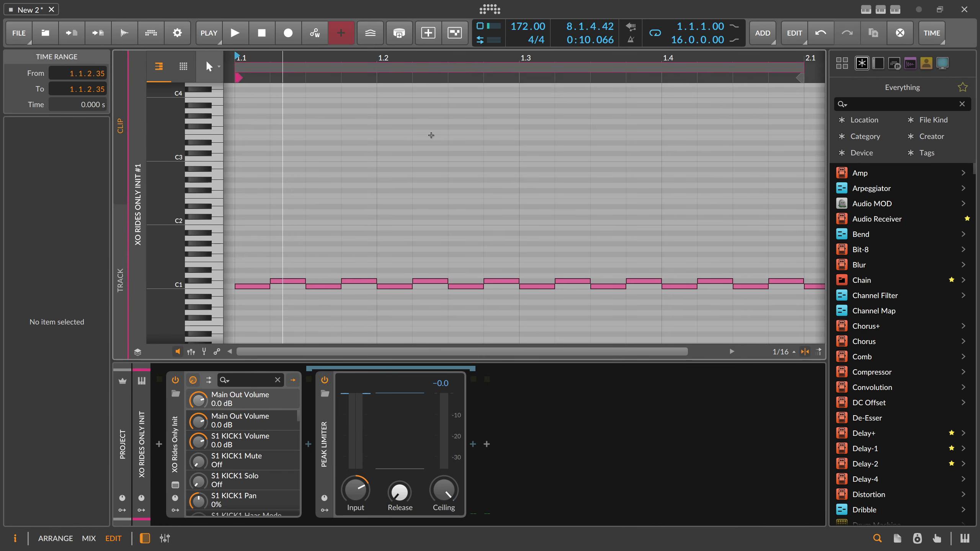
{"action": "left_click_drag", "start_coordinate": [392, 202], "coordinate": [805, 334]}
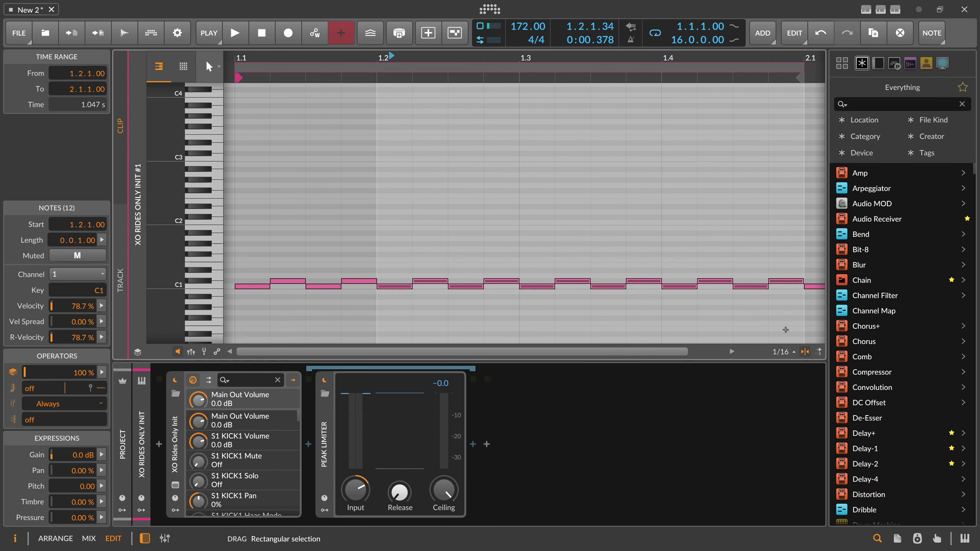
{"action": "key", "text": "Delete"}
{"action": "left_click_drag", "start_coordinate": [739, 246], "coordinate": [753, 309]}
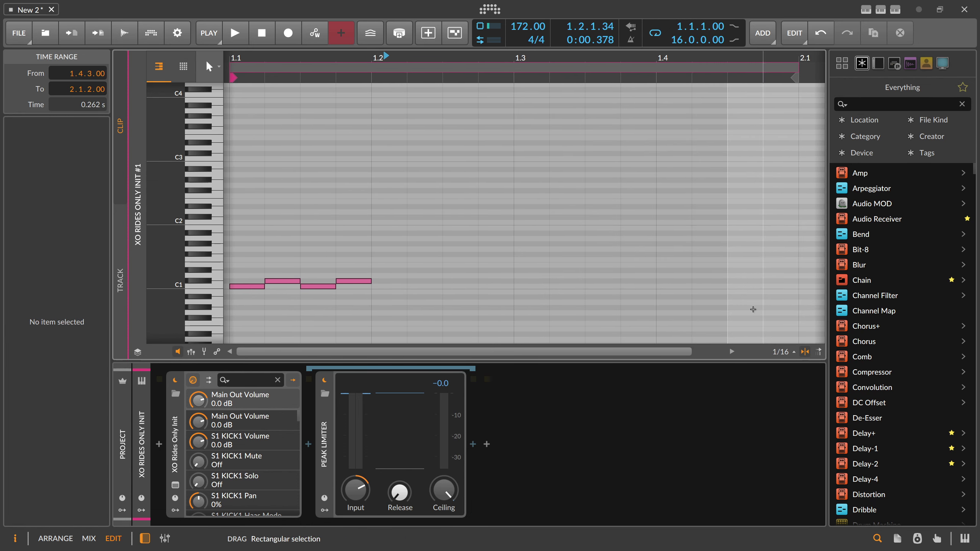
Step: Show the note velocities, lower those of the first and third shaker notes and set the fourth to 78.1 %
{"action": "left_click", "coordinate": [205, 352]}
{"action": "left_click", "coordinate": [229, 294]}
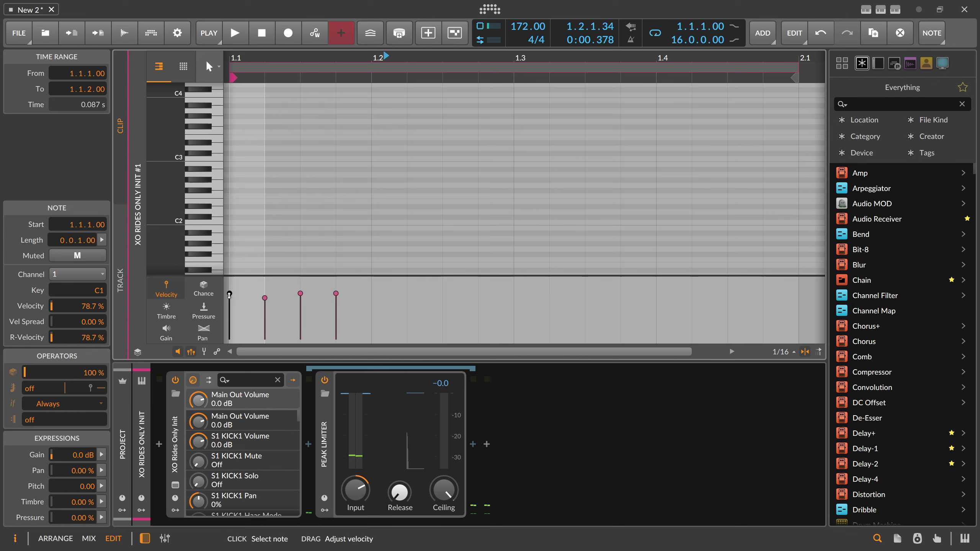
{"action": "left_click_drag", "start_coordinate": [229, 295], "coordinate": [230, 304]}
{"action": "left_click", "coordinate": [265, 298]}
{"action": "left_click_drag", "start_coordinate": [336, 293], "coordinate": [335, 303]}
{"action": "left_click_drag", "start_coordinate": [300, 293], "coordinate": [300, 316]}
{"action": "left_click", "coordinate": [337, 303]}
Step: Play the shaker clip from its start to audition the four notes' velocities
{"action": "key", "text": "space"}
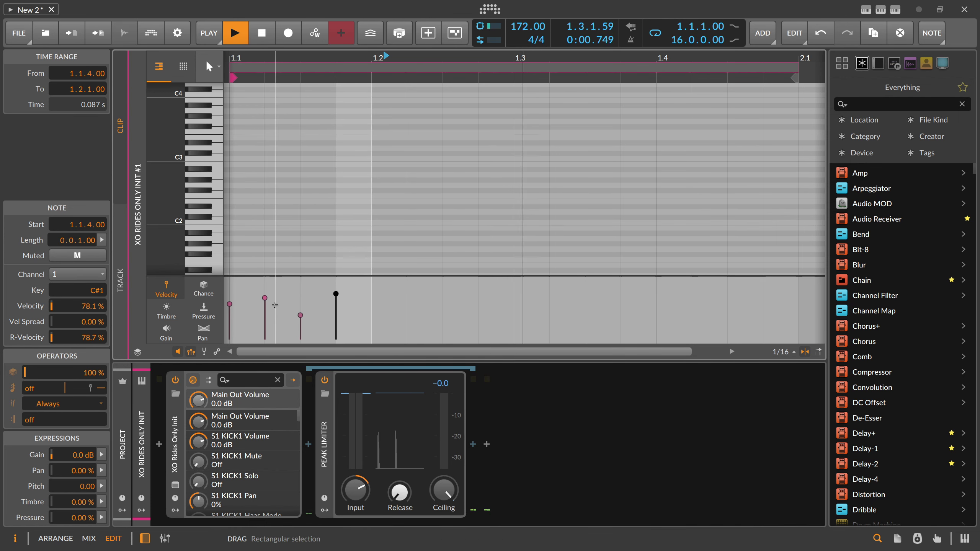
{"action": "key", "text": "space"}
{"action": "key", "text": "space"}
{"action": "key", "text": "space"}
{"action": "left_click", "coordinate": [234, 57]}
{"action": "key", "text": "space"}
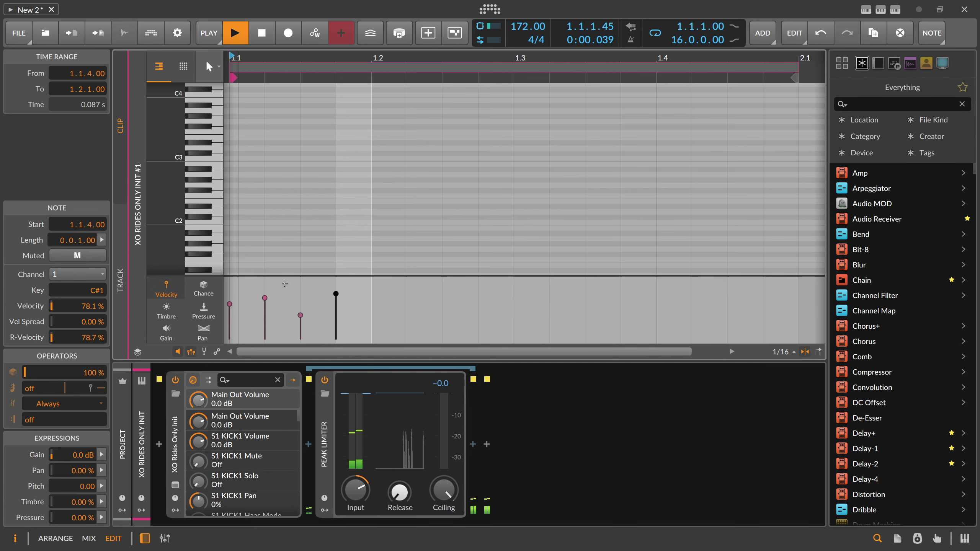
{"action": "key", "text": "space"}
Step: Duplicate the four shaker notes of beat 1 onto beat 2
{"action": "scroll", "coordinate": [311, 214], "scroll_direction": "down", "scroll_amount": 5}
{"action": "left_click_drag", "start_coordinate": [359, 216], "coordinate": [240, 158]}
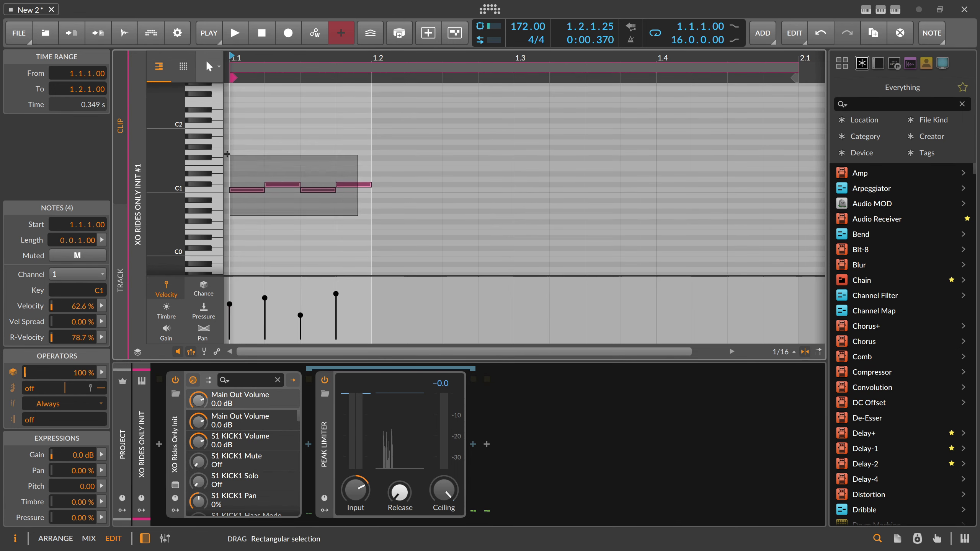
{"action": "key", "text": "ctrl+d"}
Step: Vary the beat 2 velocities: lower the first note, set the second to 70.6 %, raise the fourth, and audition them
{"action": "left_click", "coordinate": [384, 293]}
{"action": "left_click_drag", "start_coordinate": [372, 303], "coordinate": [407, 292]}
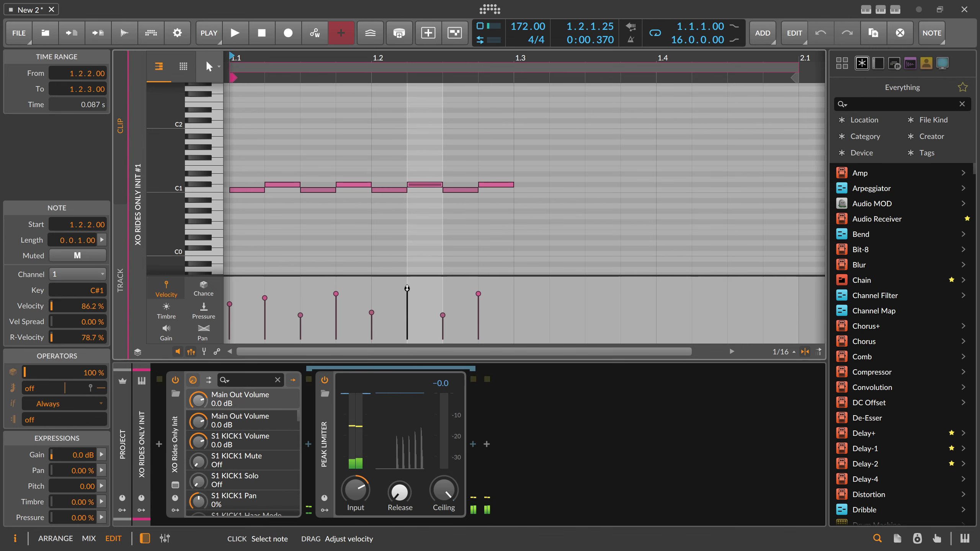
{"action": "left_click_drag", "start_coordinate": [479, 294], "coordinate": [478, 287]}
{"action": "left_click_drag", "start_coordinate": [407, 292], "coordinate": [407, 297]}
{"action": "key", "text": "space"}
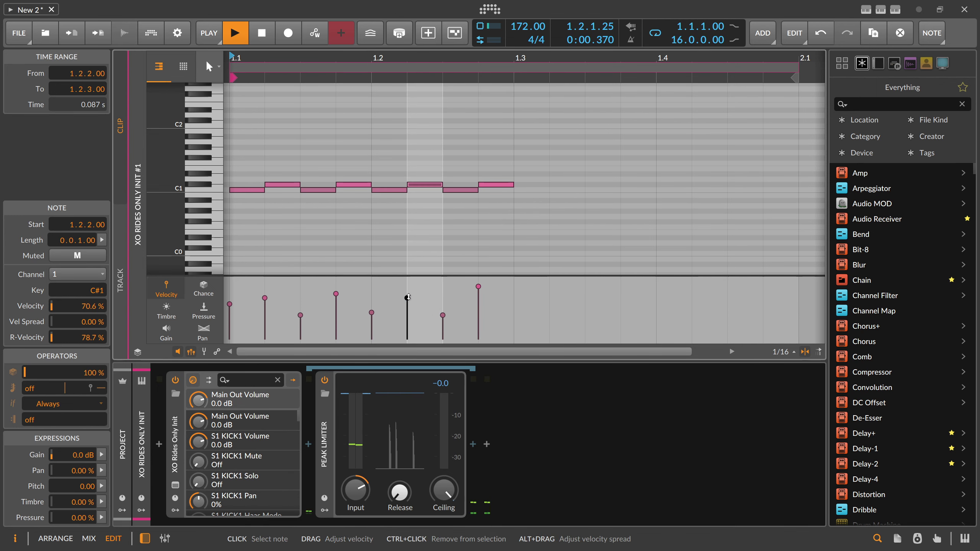
{"action": "key", "text": "space"}
Step: Duplicate the eight shaker notes across beats 3 and 4, and play the result in the arrangement view
{"action": "left_click_drag", "start_coordinate": [499, 221], "coordinate": [252, 137]}
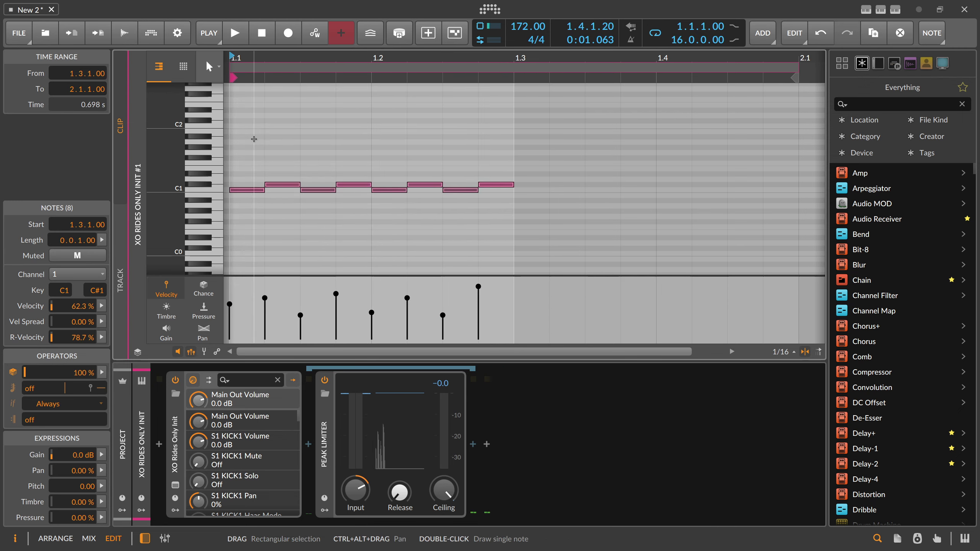
{"action": "key", "text": "ctrl+d"}
{"action": "key", "text": "space"}
{"action": "key", "text": "alt+1"}
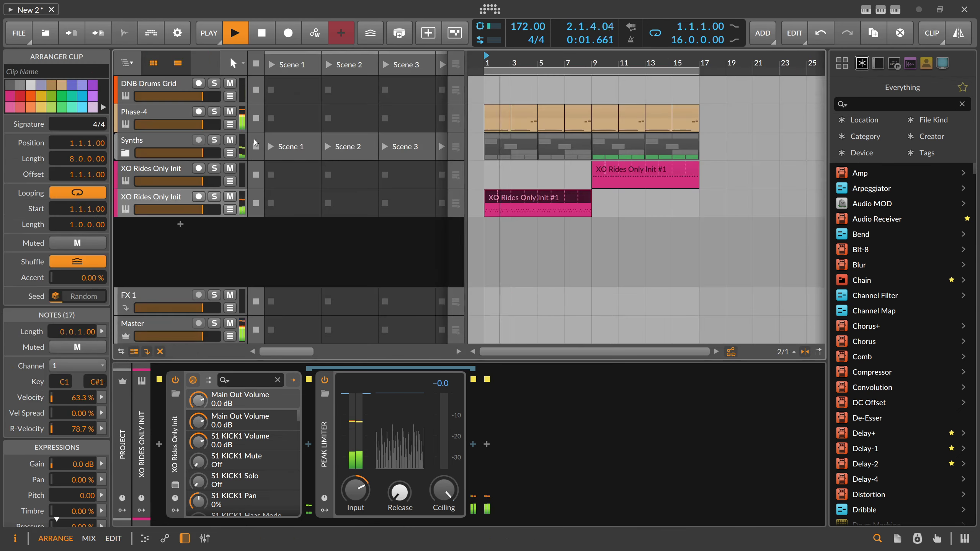
{"action": "key", "text": "space"}
{"action": "key", "text": "space"}
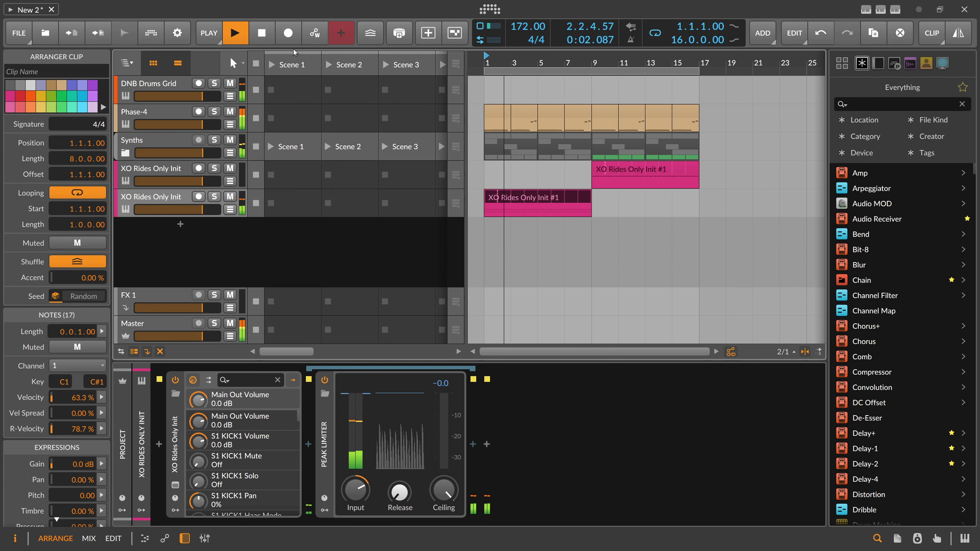
Step: Stop playback and enable the global groove
{"action": "key", "text": "space"}
{"action": "left_click", "coordinate": [209, 33]}
{"action": "left_click", "coordinate": [211, 214]}
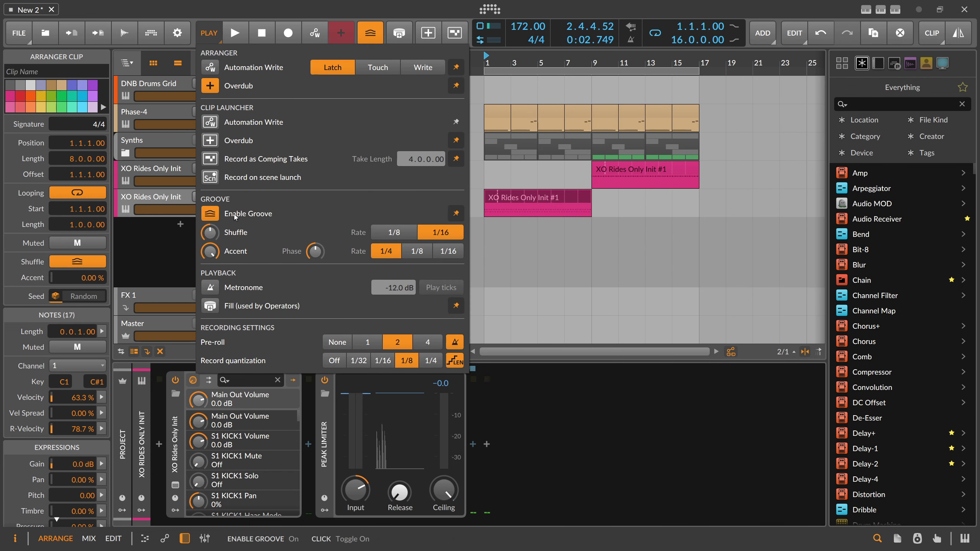
Step: Lower the global groove's shuffle amount to 14.6 % while auditioning the arrangement
{"action": "left_click", "coordinate": [212, 234]}
{"action": "key", "text": "space"}
{"action": "left_click_drag", "start_coordinate": [212, 233], "coordinate": [212, 264]}
{"action": "key", "text": "Escape"}
{"action": "key", "text": "space"}
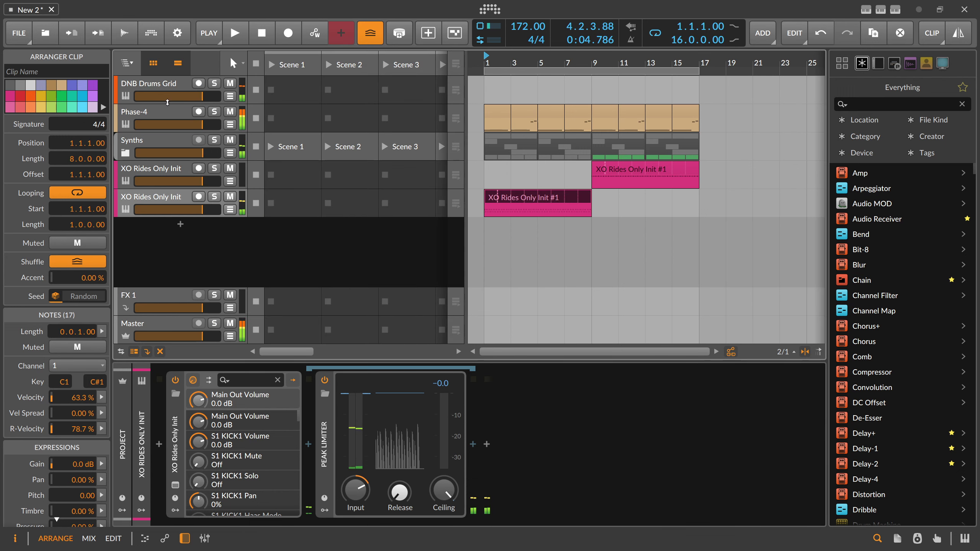
Step: Inspect the DNB Drums Grid device's settings and its Grid patch, and close the patch editor
{"action": "left_click", "coordinate": [159, 89]}
{"action": "left_click", "coordinate": [177, 426]}
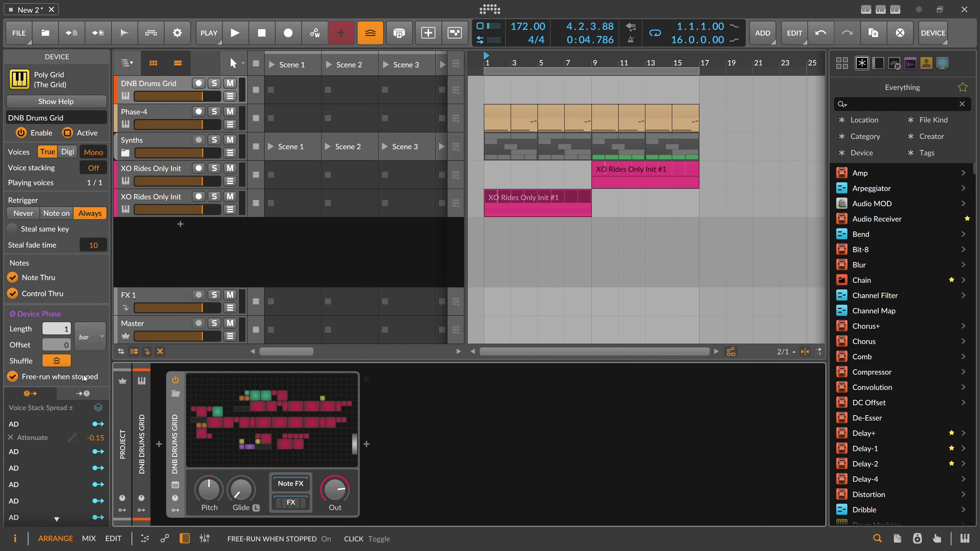
{"action": "double_click", "coordinate": [248, 391]}
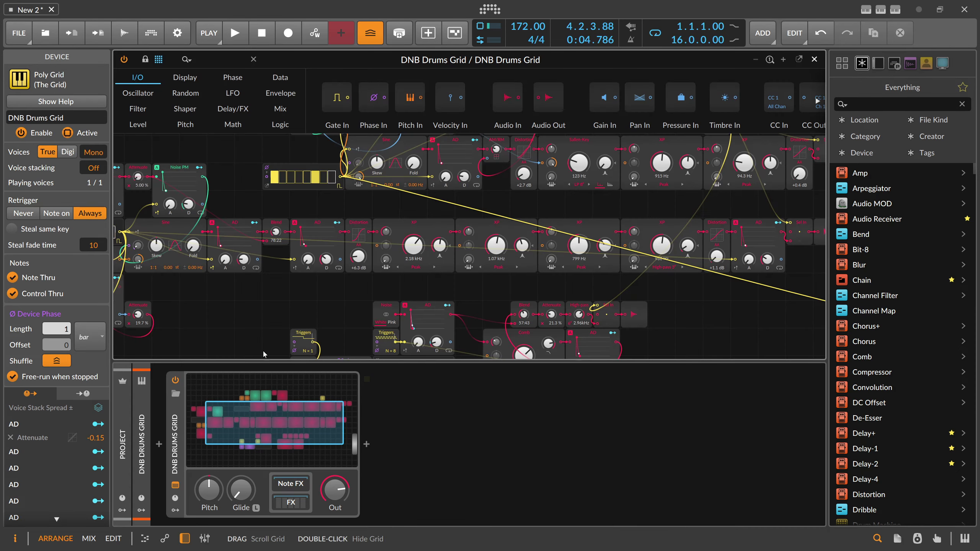
{"action": "left_click", "coordinate": [814, 59]}
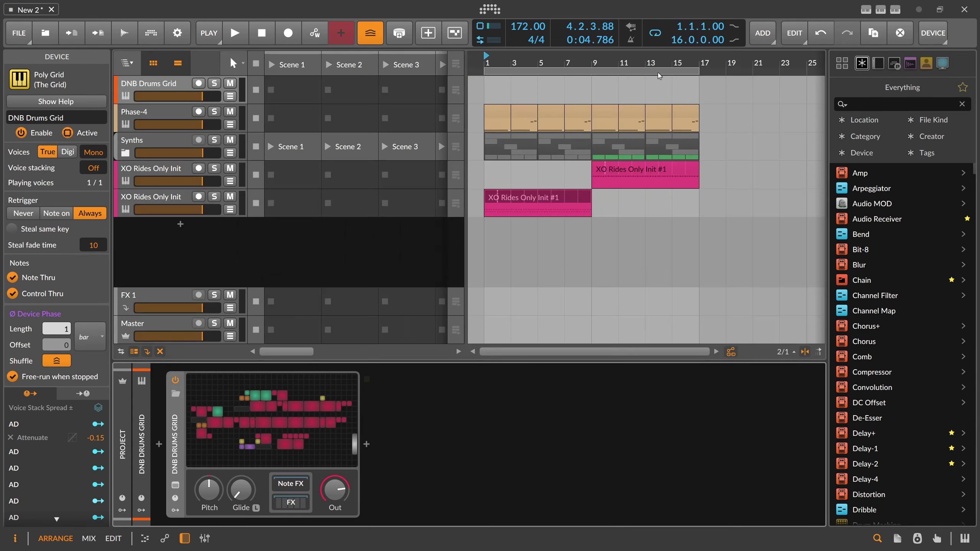
Step: Fine-tune the global groove's shuffle amount to 11.1 % during playback
{"action": "left_click", "coordinate": [211, 33]}
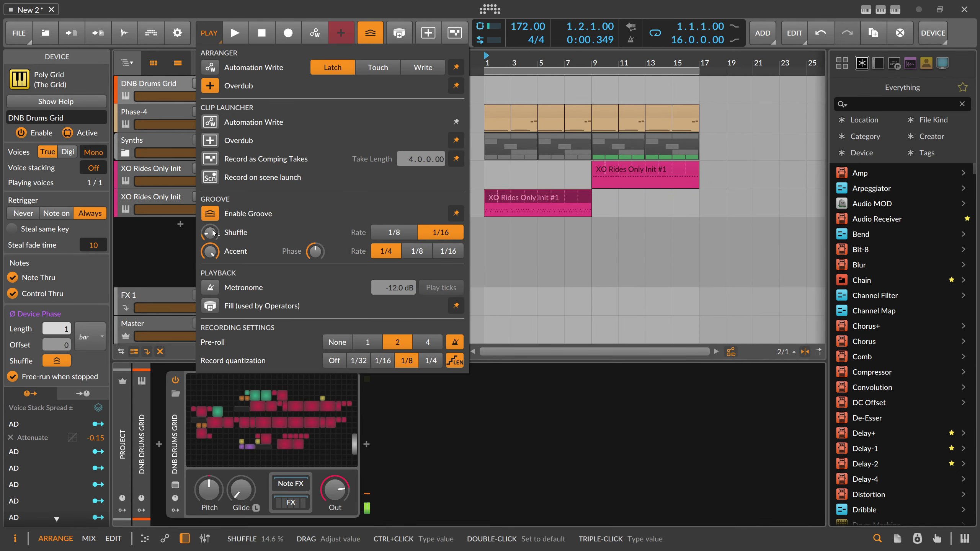
{"action": "key", "text": "space"}
{"action": "left_click_drag", "start_coordinate": [213, 237], "coordinate": [213, 215]}
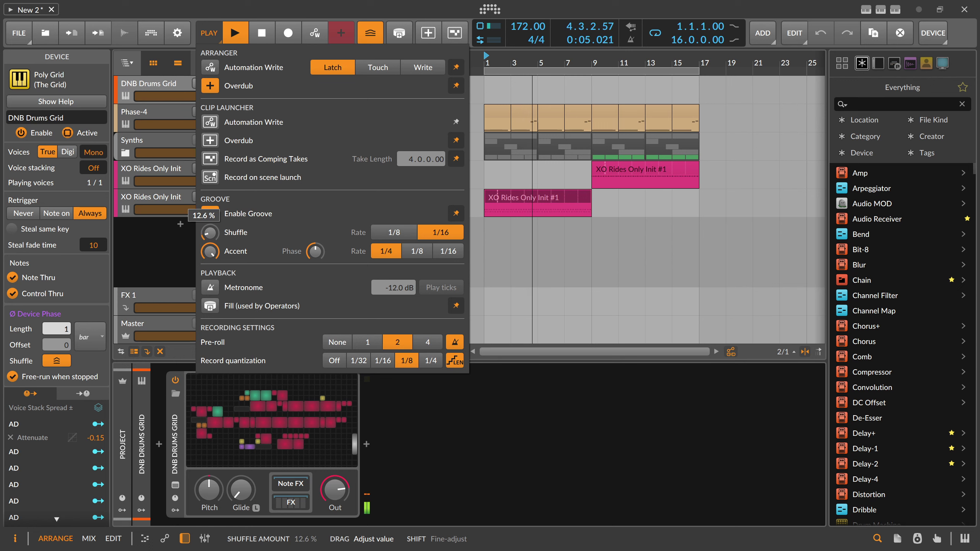
{"action": "left_click_drag", "start_coordinate": [213, 239], "coordinate": [213, 239]}
{"action": "left_click", "coordinate": [213, 236], "text": "ctrl"}
{"action": "type", "text": "1"}
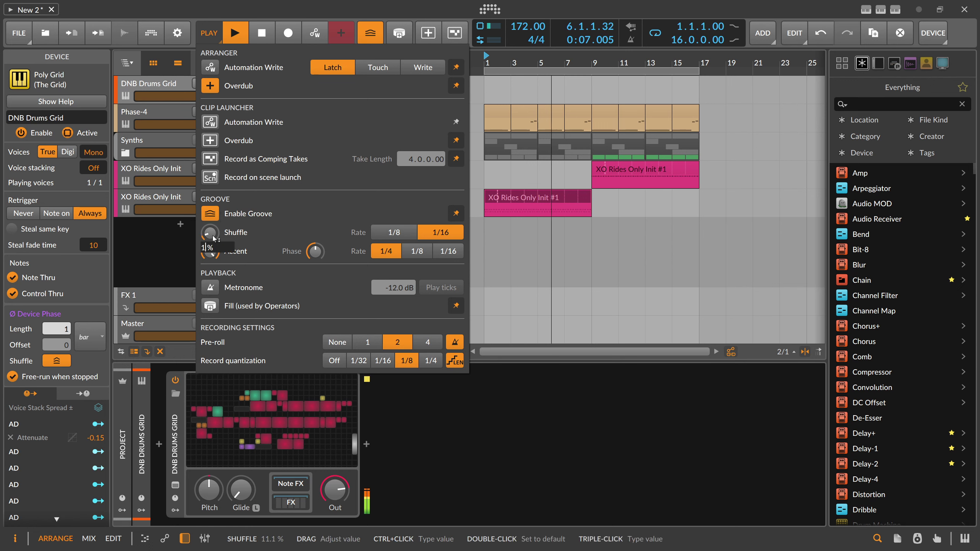
{"action": "key", "text": "Return"}
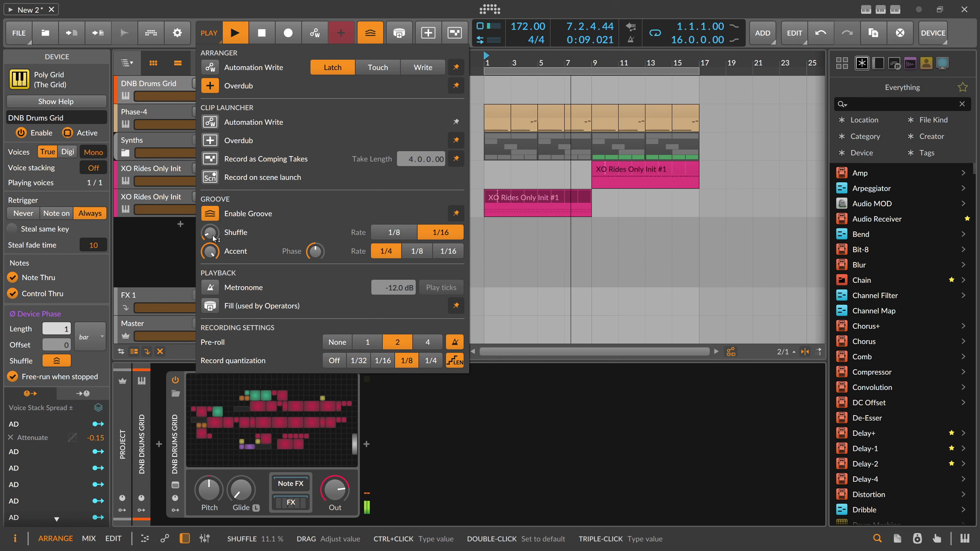
{"action": "left_click", "coordinate": [165, 237]}
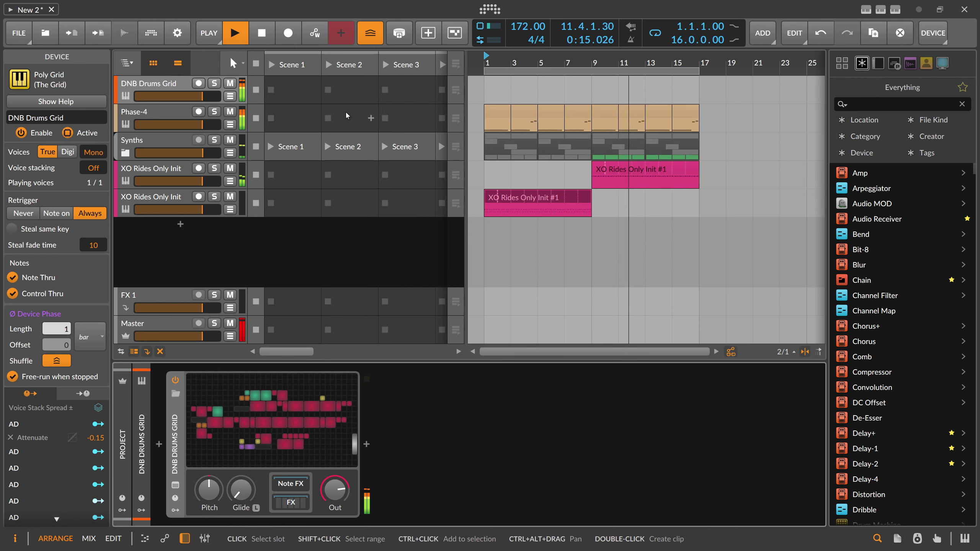
Step: Try different R modulation amounts on the Phase-4 bass during playback, and leave the amount at 800 %
{"action": "left_click", "coordinate": [168, 112]}
{"action": "mouse_move", "coordinate": [337, 417]}
{"action": "left_mouse_down"}
{"action": "mouse_move", "coordinate": [337, 409]}
{"action": "mouse_move", "coordinate": [338, 428]}
{"action": "left_mouse_up"}
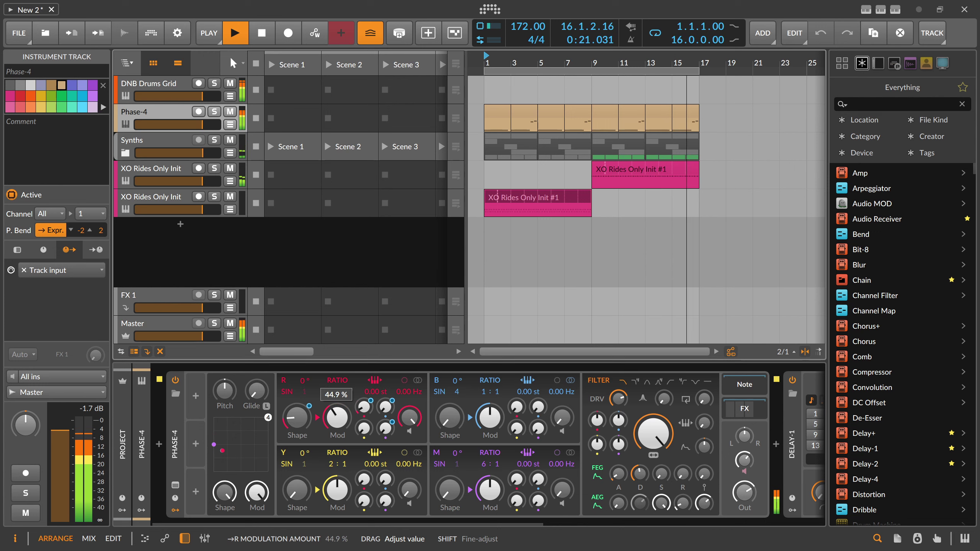
{"action": "left_click_drag", "start_coordinate": [337, 425], "coordinate": [337, 406]}
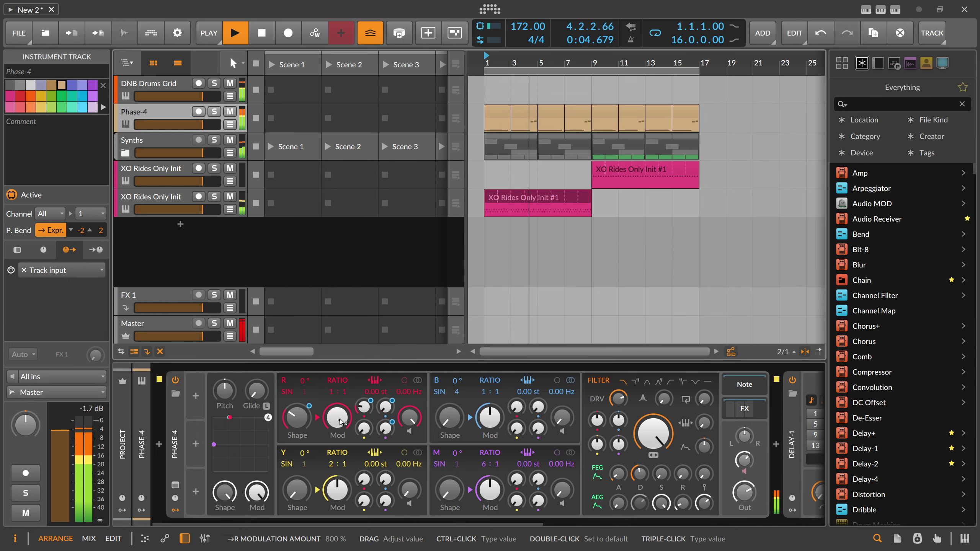
{"action": "left_click_drag", "start_coordinate": [346, 519], "coordinate": [370, 519]}
{"action": "left_click_drag", "start_coordinate": [295, 418], "coordinate": [297, 417]}
{"action": "key", "text": "space"}
Step: Show Phase-4's automation lanes and automate R modulation at 800 % from bar 1, dropping to 169 % at bar 9
{"action": "left_click", "coordinate": [230, 124]}
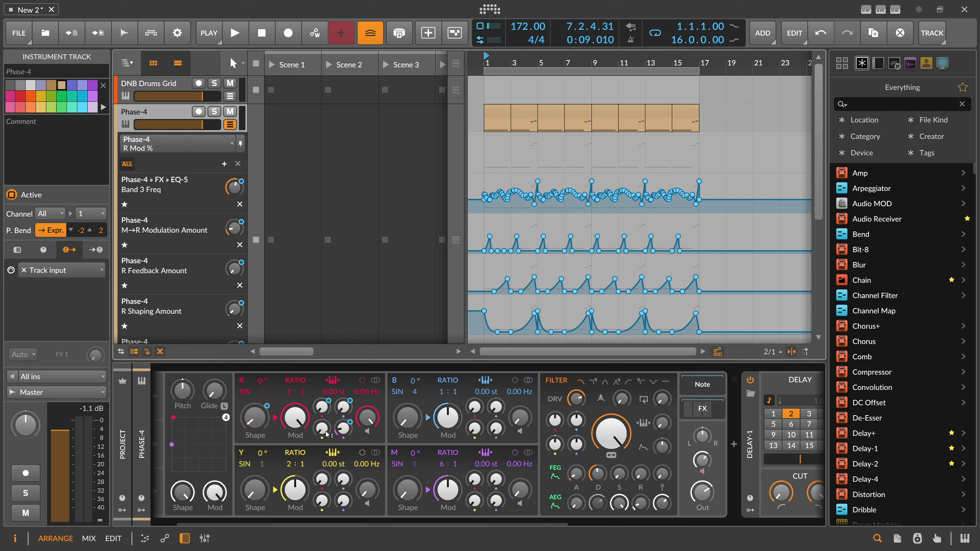
{"action": "left_click_drag", "start_coordinate": [298, 420], "coordinate": [293, 421]}
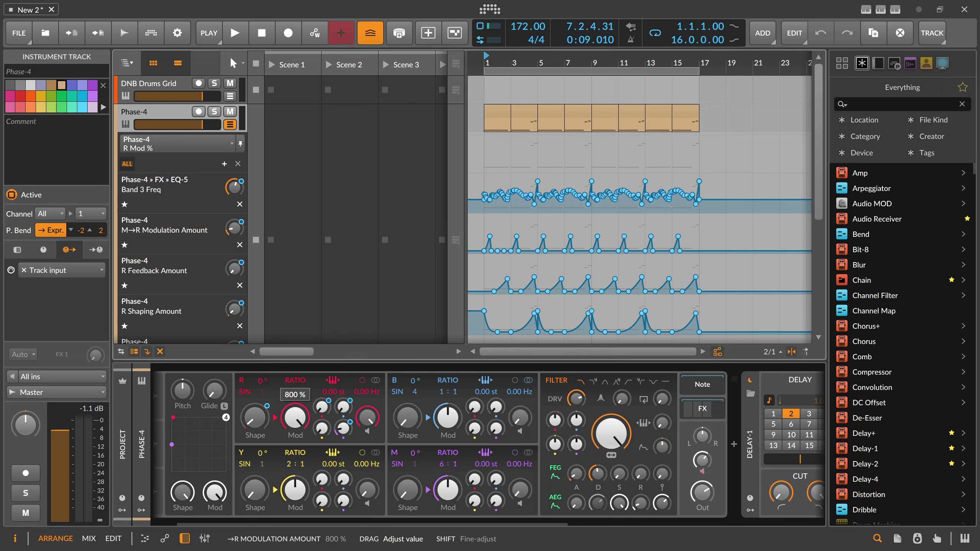
{"action": "left_click", "coordinate": [485, 135]}
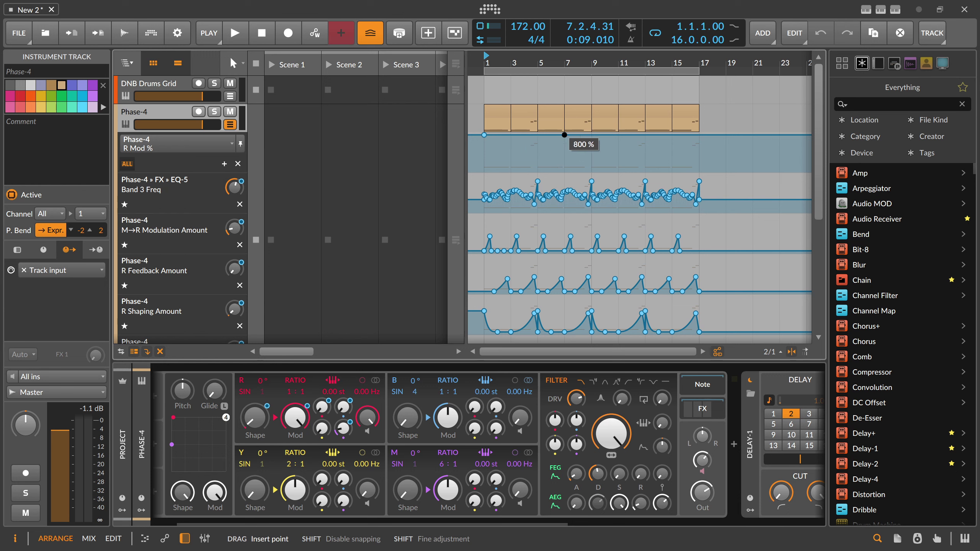
{"action": "mouse_move", "coordinate": [594, 144]}
{"action": "left_mouse_down"}
{"action": "mouse_move", "coordinate": [594, 157]}
{"action": "mouse_move", "coordinate": [591, 148]}
{"action": "left_mouse_up"}
Step: Reshape the R modulation automation into a ramp from a lower point at bar 9 up to bar 17, and play it
{"action": "left_click", "coordinate": [657, 148]}
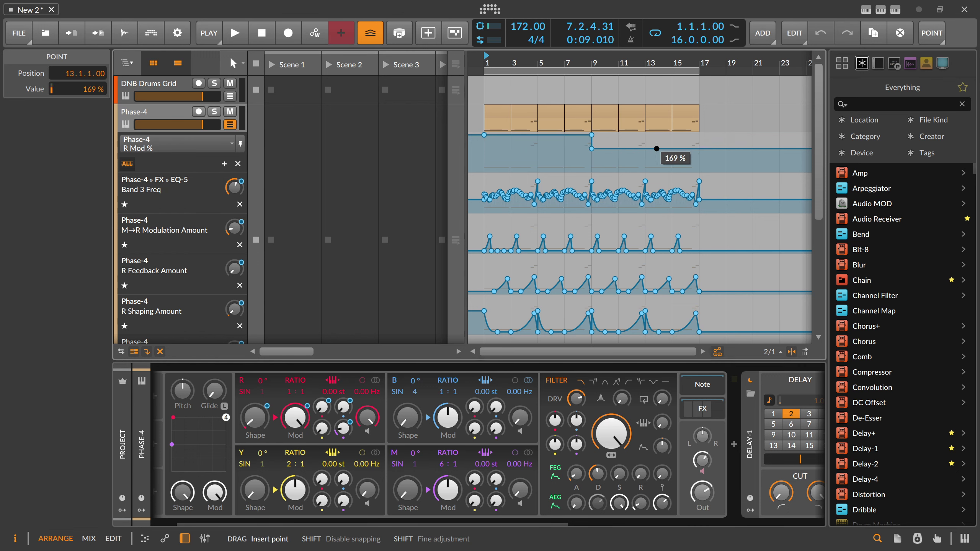
{"action": "left_click_drag", "start_coordinate": [699, 148], "coordinate": [645, 151]}
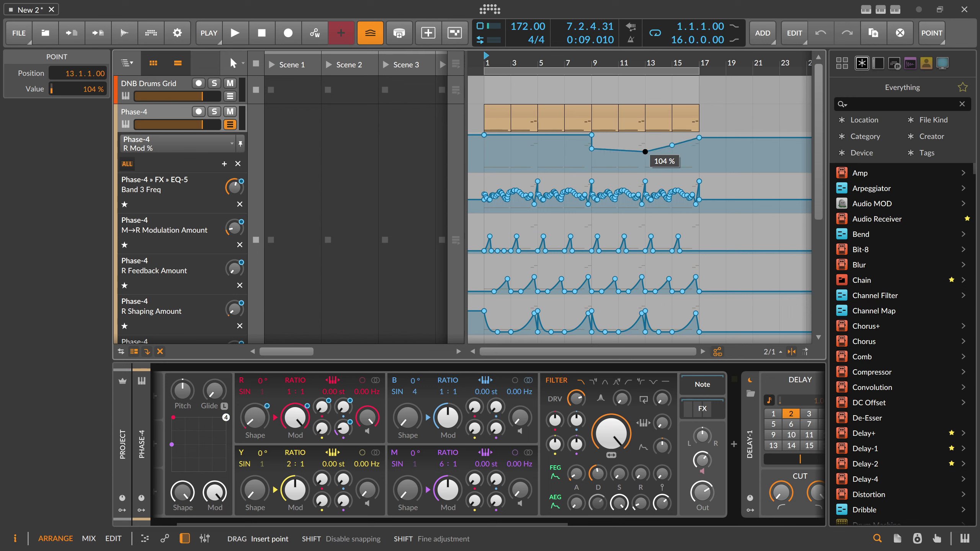
{"action": "left_click", "coordinate": [594, 147]}
{"action": "key", "text": "space"}
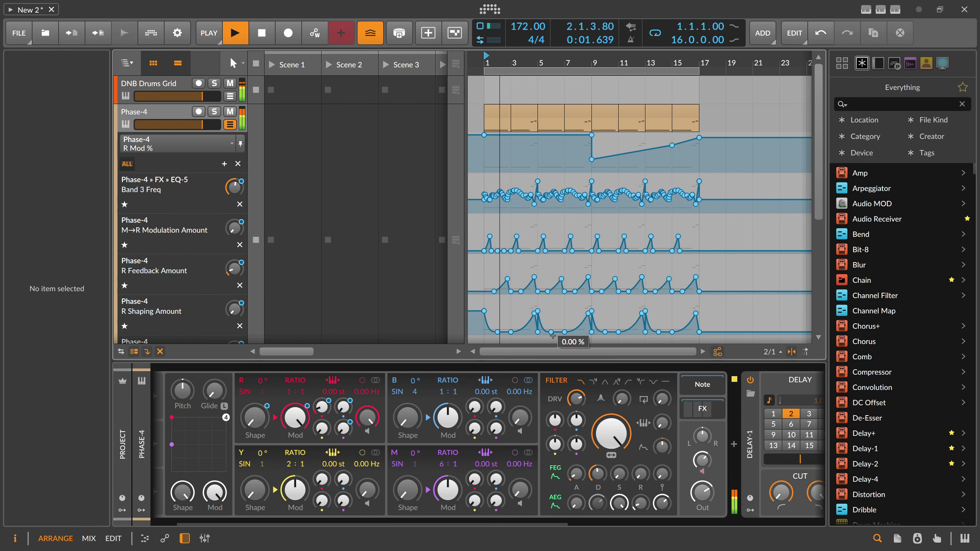
{"action": "left_click_drag", "start_coordinate": [471, 525], "coordinate": [506, 526]}
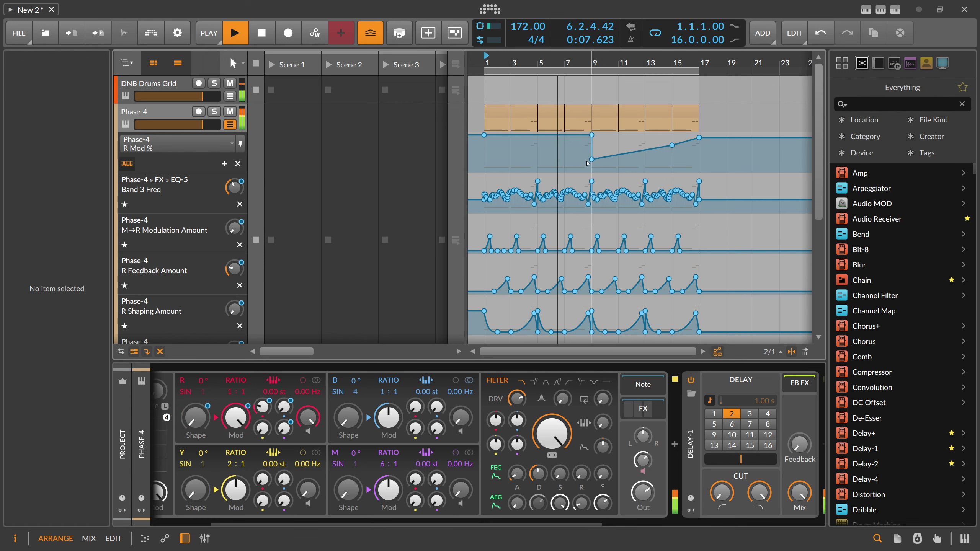
Step: Set the R modulation automation points at bar 1 and the upper one at bar 9 to 524 %, and hide the lanes
{"action": "left_click_drag", "start_coordinate": [600, 148], "coordinate": [476, 134]}
{"action": "left_click_drag", "start_coordinate": [91, 90], "coordinate": [91, 114]}
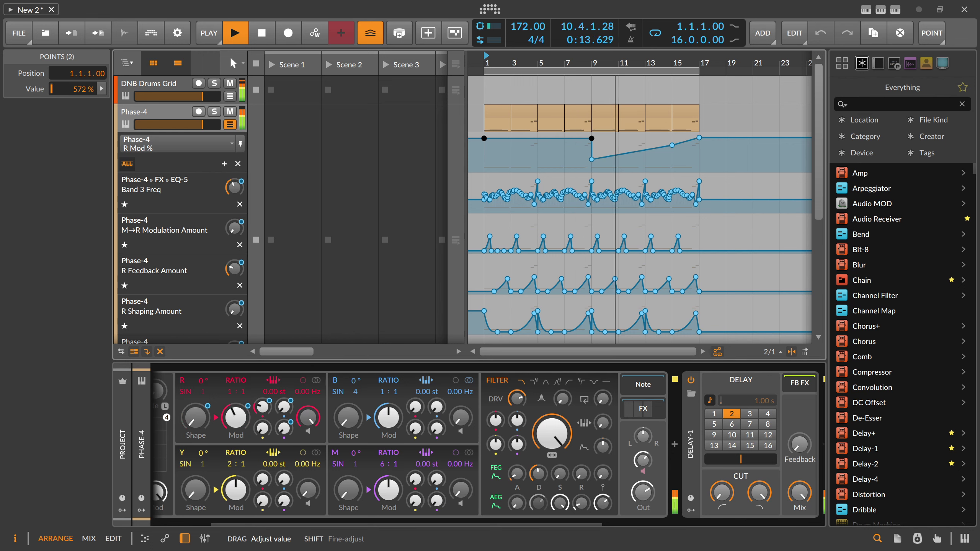
{"action": "left_click_drag", "start_coordinate": [91, 89], "coordinate": [91, 91]}
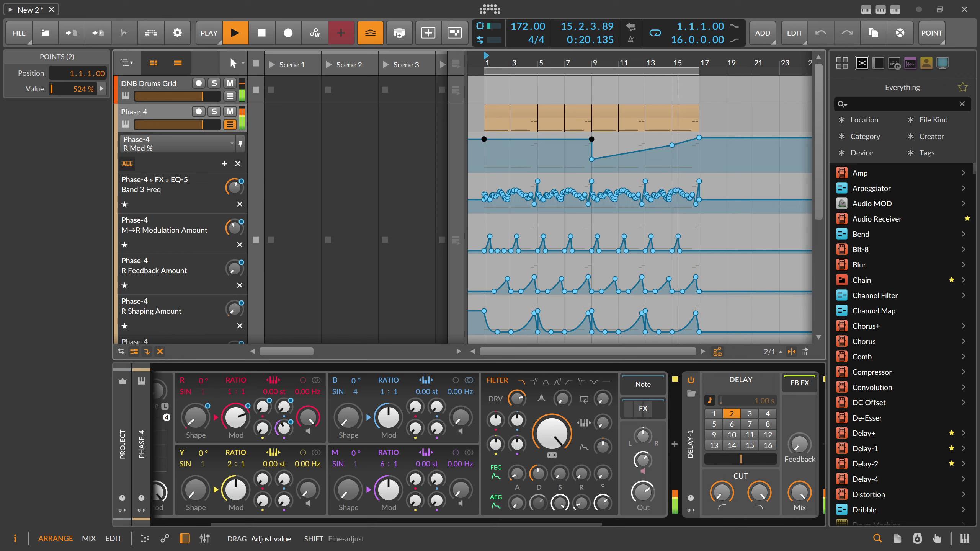
{"action": "left_click", "coordinate": [230, 124]}
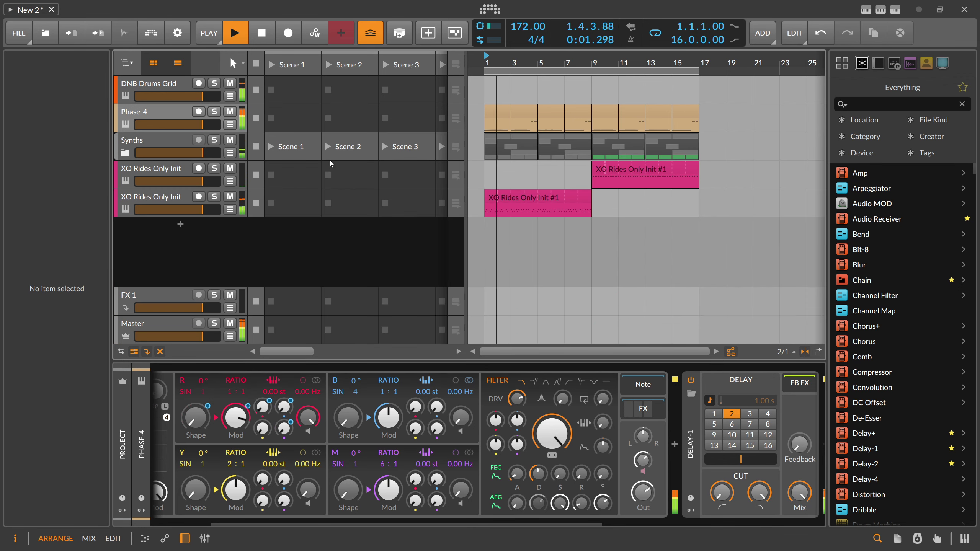
{"action": "left_click", "coordinate": [173, 192]}
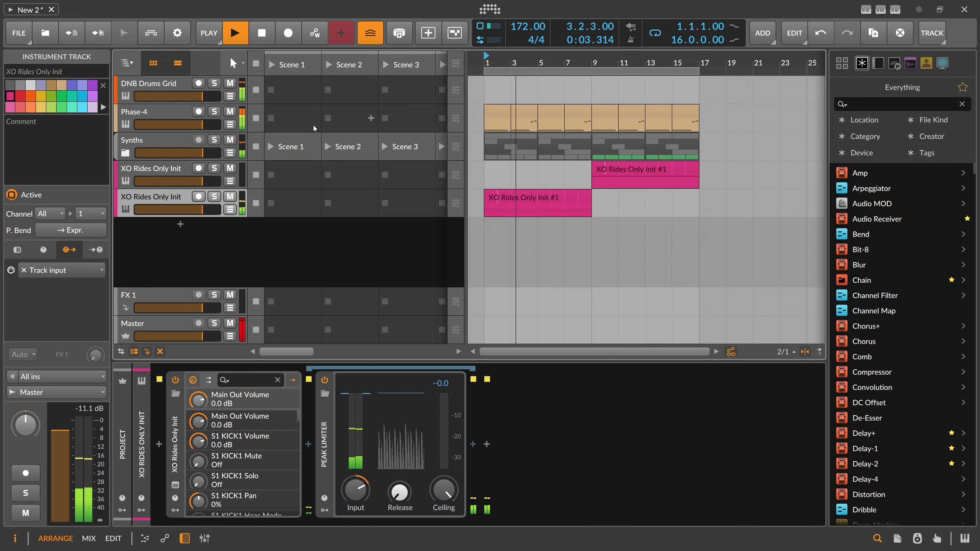
{"action": "left_click", "coordinate": [176, 141]}
{"action": "left_click", "coordinate": [531, 426]}
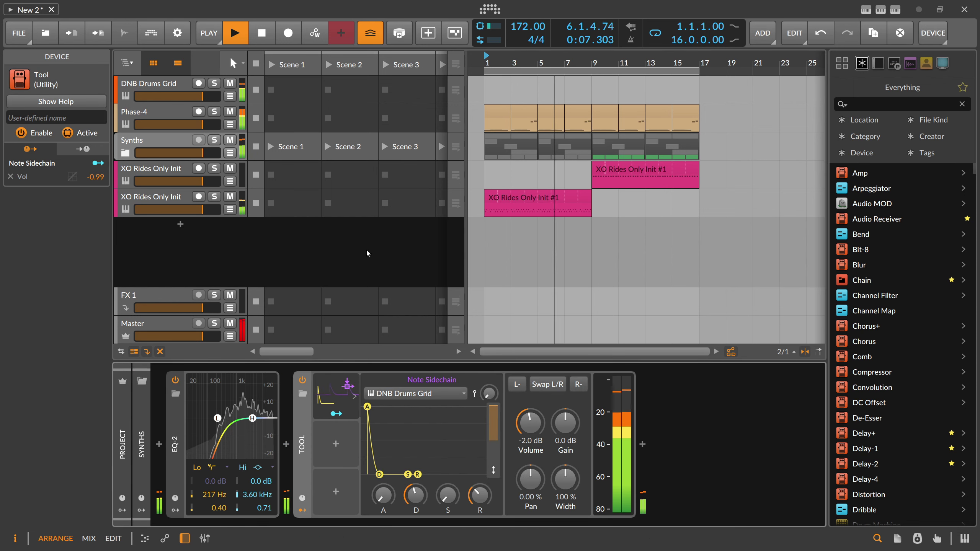
{"action": "left_click", "coordinate": [174, 106]}
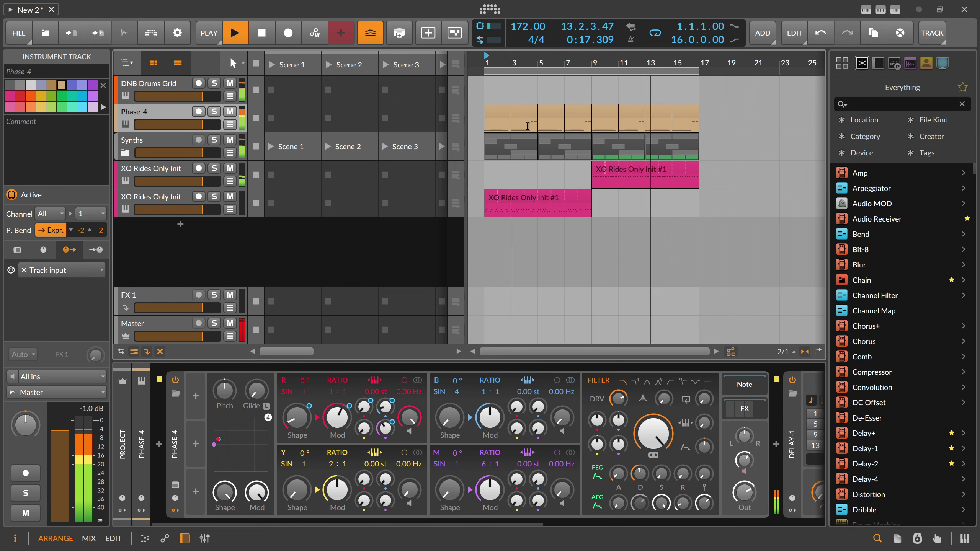
Step: Duplicate all clips of the 16-bar arrangement to bars 17 to 32, and loop the 16 bars starting at bar 17
{"action": "left_click_drag", "start_coordinate": [595, 63], "coordinate": [569, 62]}
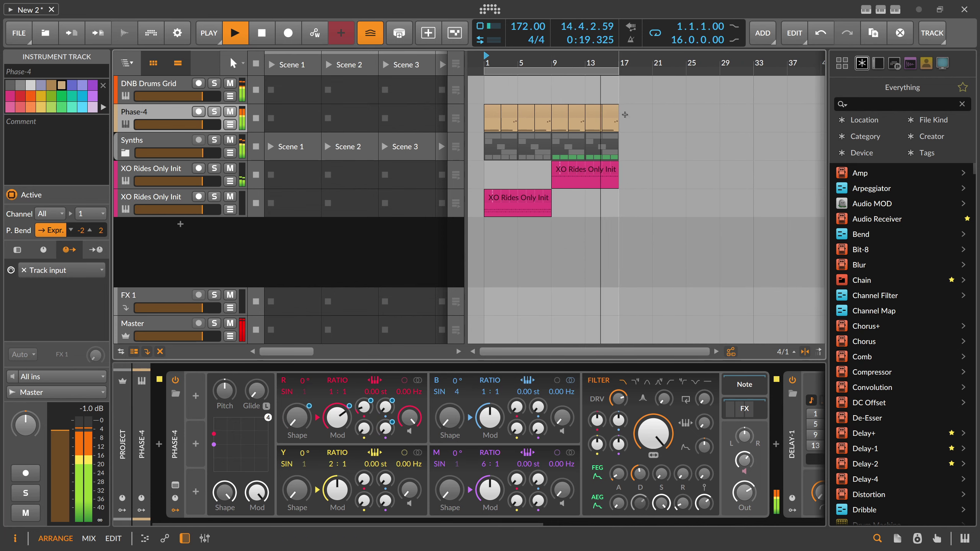
{"action": "key", "text": "ctrl+a"}
{"action": "key", "text": "ctrl+d"}
{"action": "left_click_drag", "start_coordinate": [558, 62], "coordinate": [641, 73]}
{"action": "key", "text": "space"}
{"action": "left_click", "coordinate": [534, 74]}
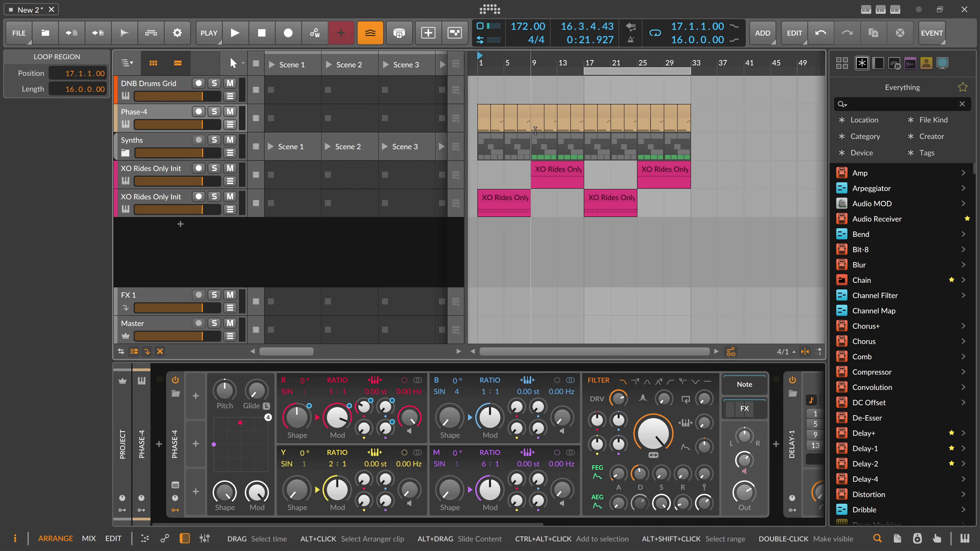
{"action": "left_click", "coordinate": [475, 108]}
{"action": "left_click_drag", "start_coordinate": [475, 108], "coordinate": [496, 109]}
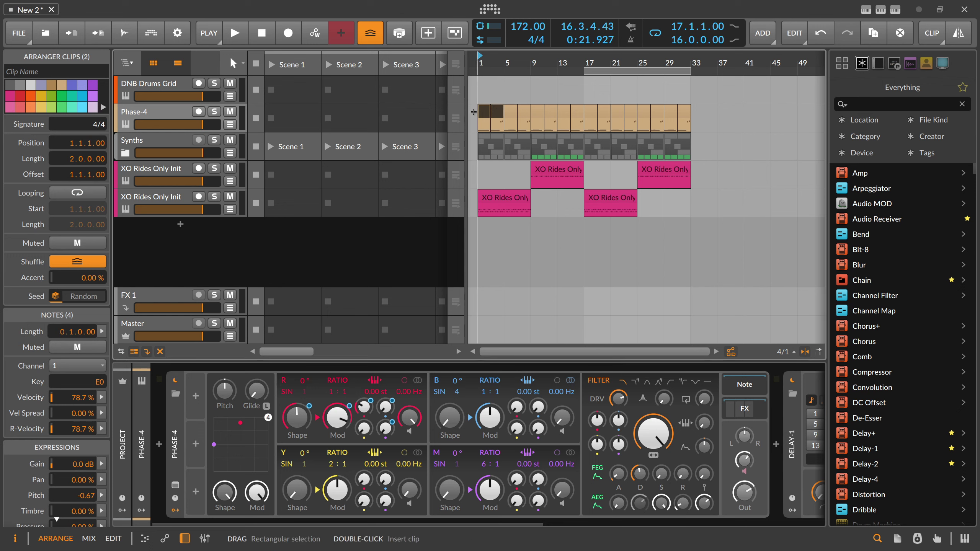
{"action": "left_click_drag", "start_coordinate": [474, 111], "coordinate": [521, 204]}
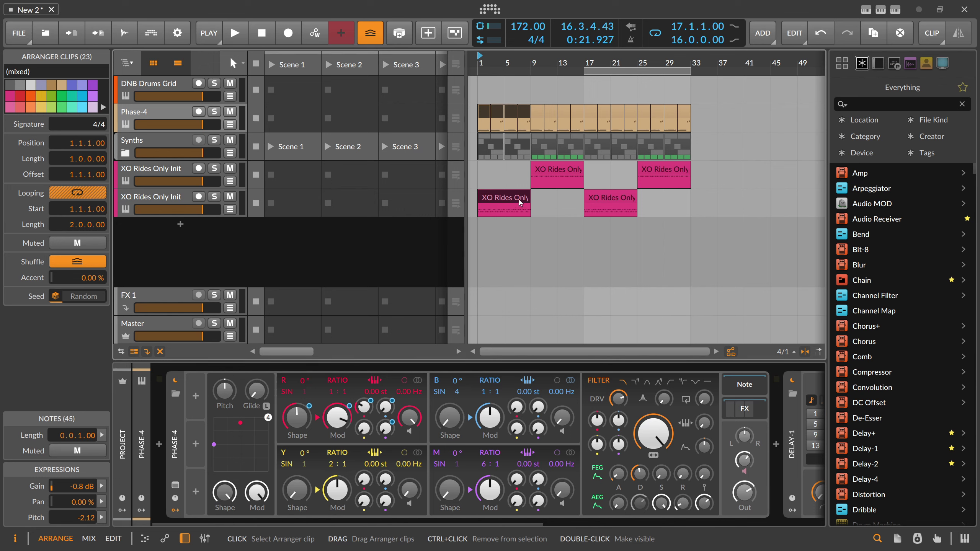
{"action": "left_click_drag", "start_coordinate": [536, 96], "coordinate": [573, 175]}
{"action": "left_click", "coordinate": [575, 170]}
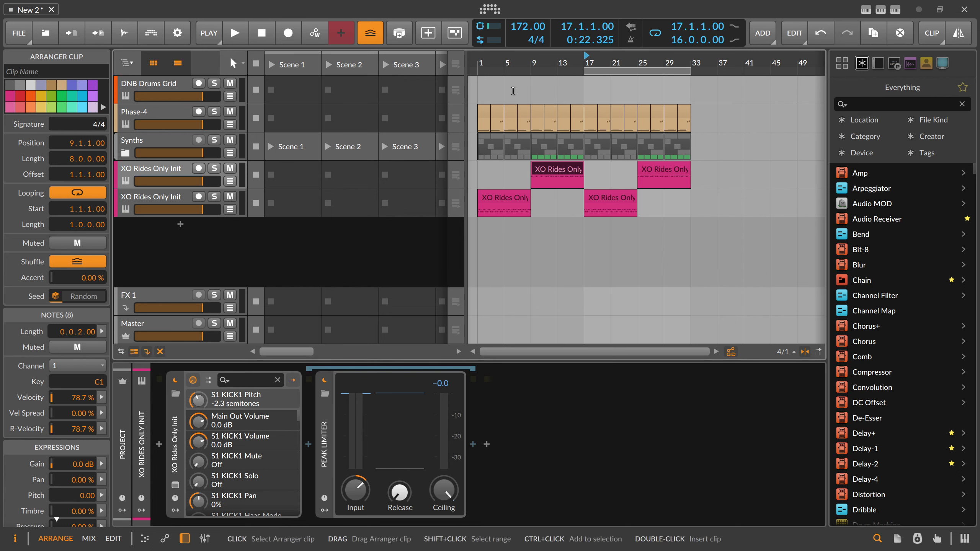
Step: Audition the start of the duplicated section from bar 17
{"action": "left_click", "coordinate": [490, 65]}
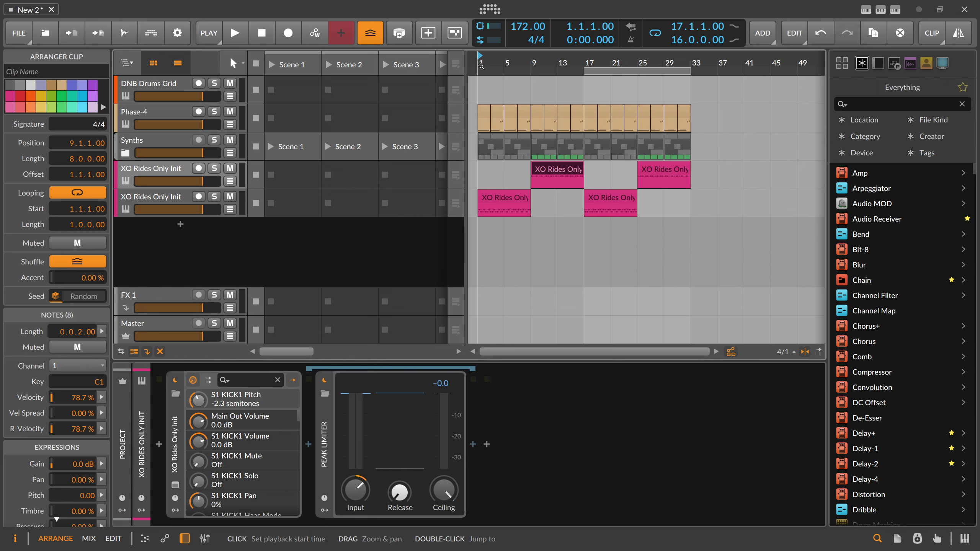
{"action": "key", "text": "space"}
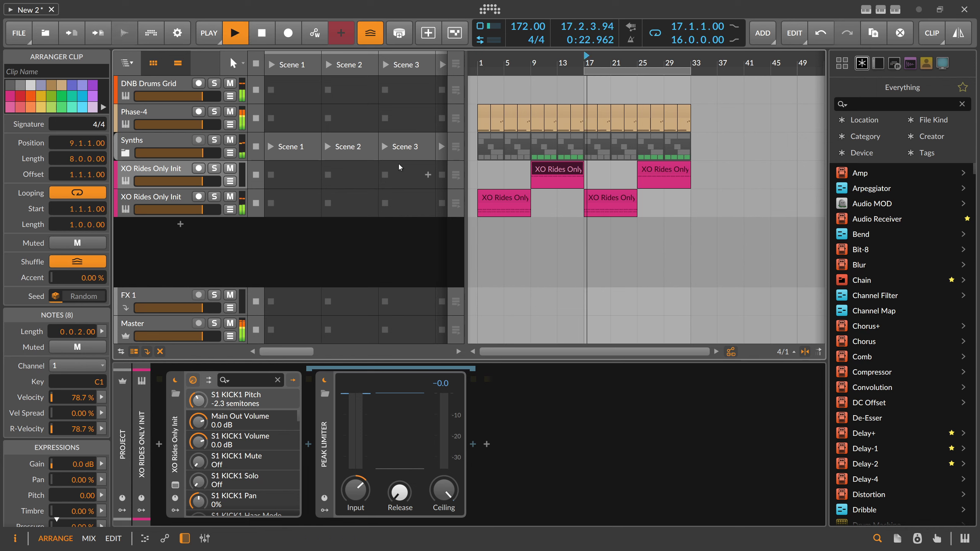
{"action": "key", "text": "space"}
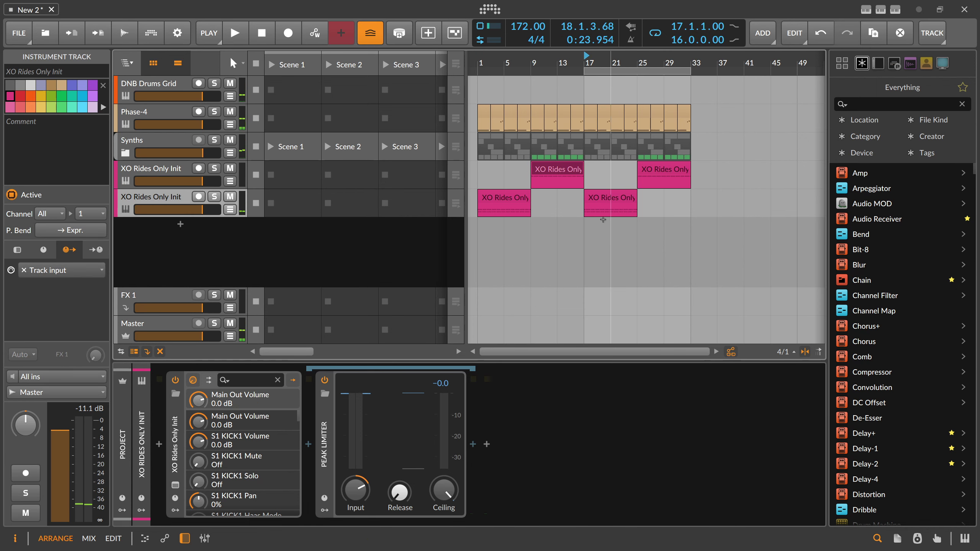
Step: Duplicate the shaker track, then keep only the bar 17 clip on the copy and only the bar 1 clip on the original
{"action": "left_click", "coordinate": [606, 203]}
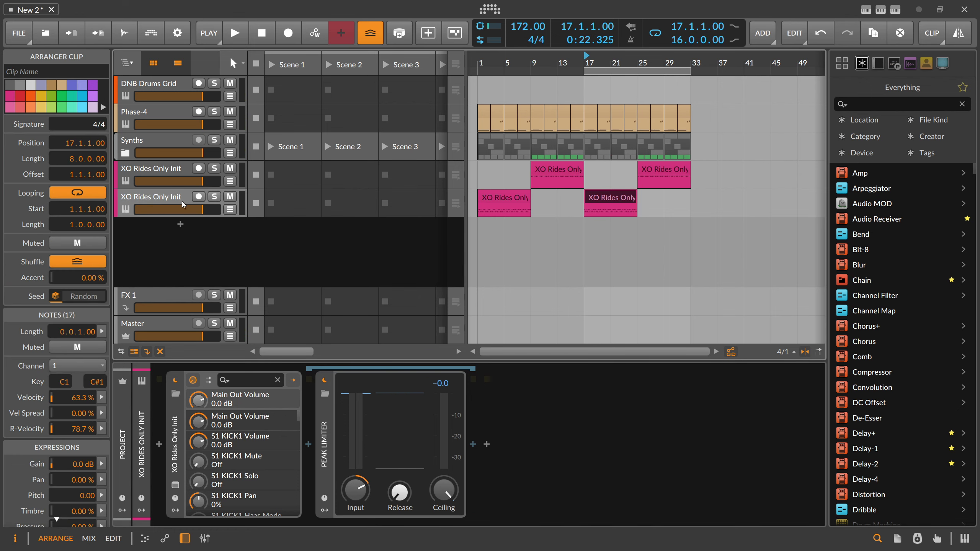
{"action": "left_click", "coordinate": [182, 201]}
{"action": "key", "text": "ctrl+d"}
{"action": "left_click", "coordinate": [514, 222]}
{"action": "key", "text": "Delete"}
{"action": "left_click", "coordinate": [606, 199]}
{"action": "key", "text": "Delete"}
Step: Solo the duplicated shaker track
{"action": "left_click", "coordinate": [200, 225]}
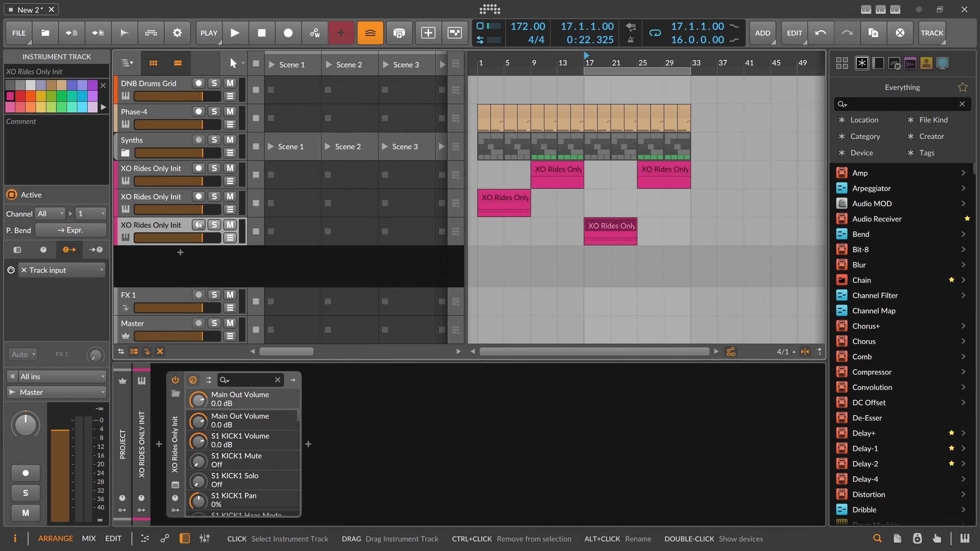
{"action": "left_click", "coordinate": [214, 225]}
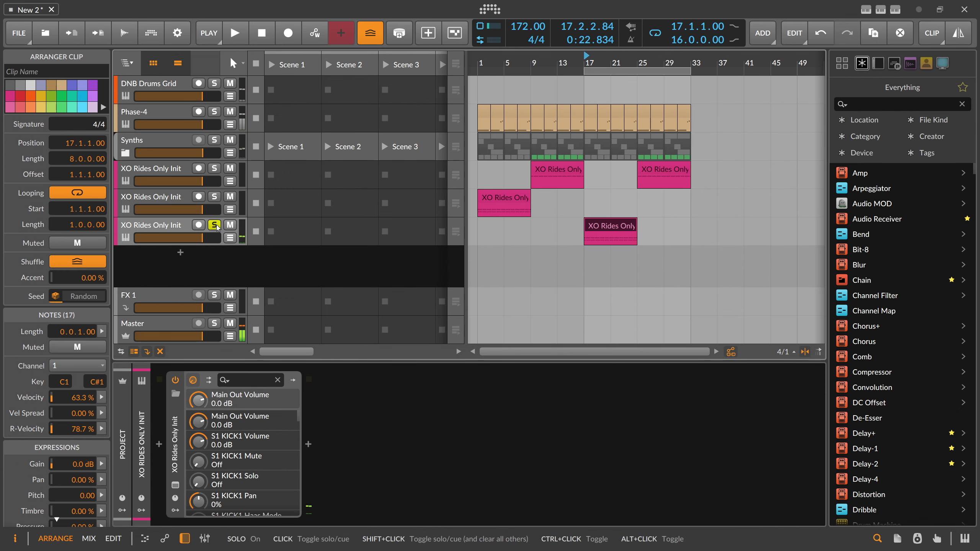
Step: Load DJPR_SHKR_010.wav into KICK 1 and a different sample into KICK 2 of the soloed XO, and trim the start of both samples
{"action": "left_click", "coordinate": [175, 485]}
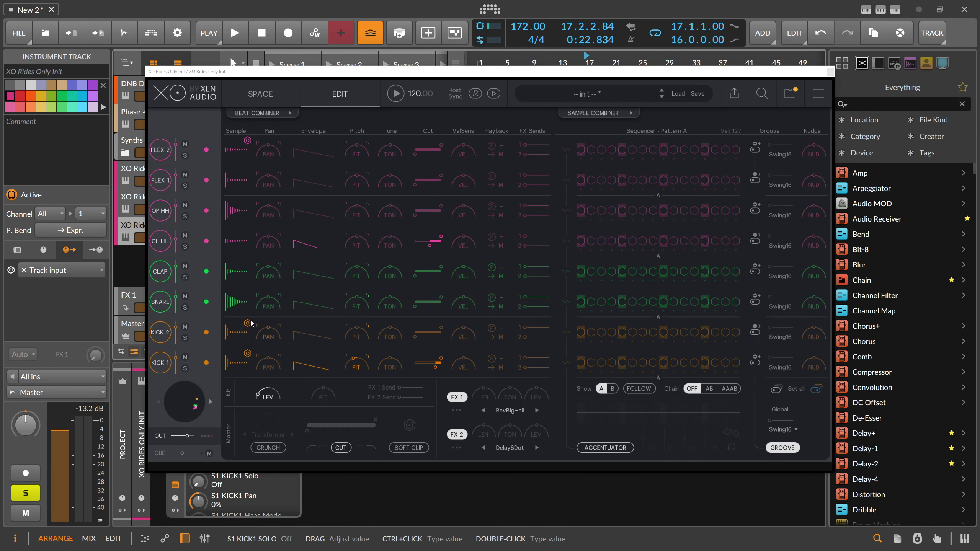
{"action": "key", "text": "space"}
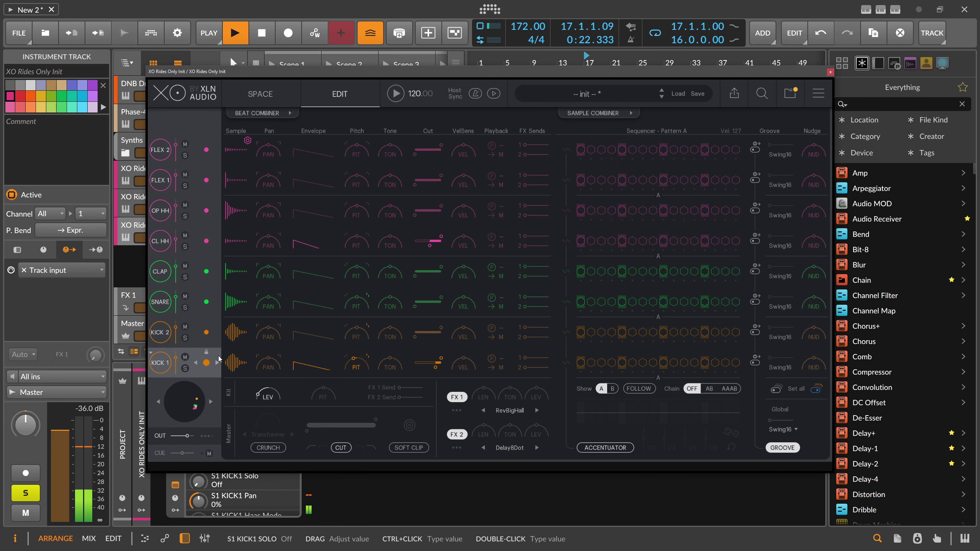
{"action": "key", "text": "space"}
{"action": "left_click", "coordinate": [231, 332]}
{"action": "left_click_drag", "start_coordinate": [337, 252], "coordinate": [413, 253]}
{"action": "left_click", "coordinate": [234, 362]}
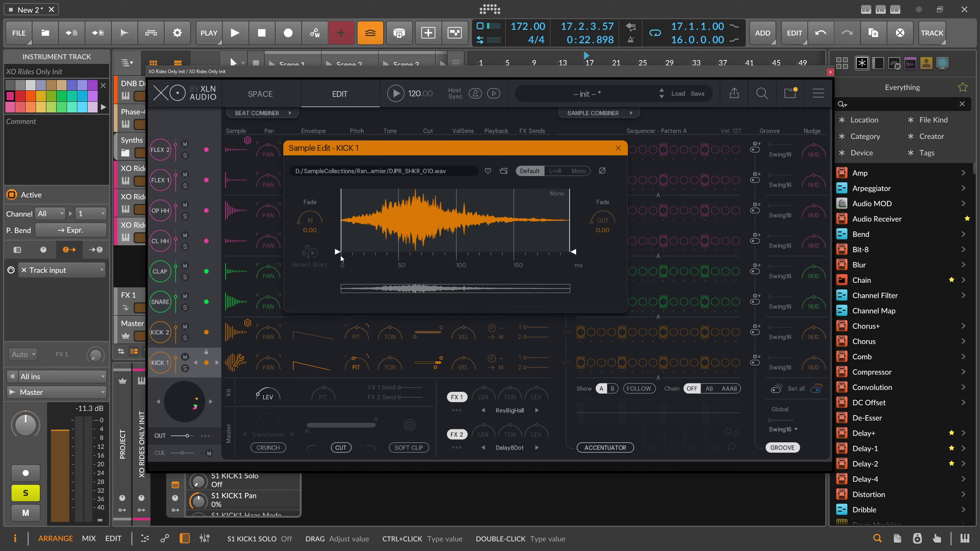
{"action": "left_click_drag", "start_coordinate": [340, 254], "coordinate": [403, 249]}
{"action": "key", "text": "space"}
{"action": "key", "text": "space"}
{"action": "left_click", "coordinate": [618, 148]}
Step: Unsolo the duplicated shaker track and play the full mix from bar 17
{"action": "left_click", "coordinate": [830, 73]}
{"action": "left_click", "coordinate": [211, 228]}
{"action": "key", "text": "space"}
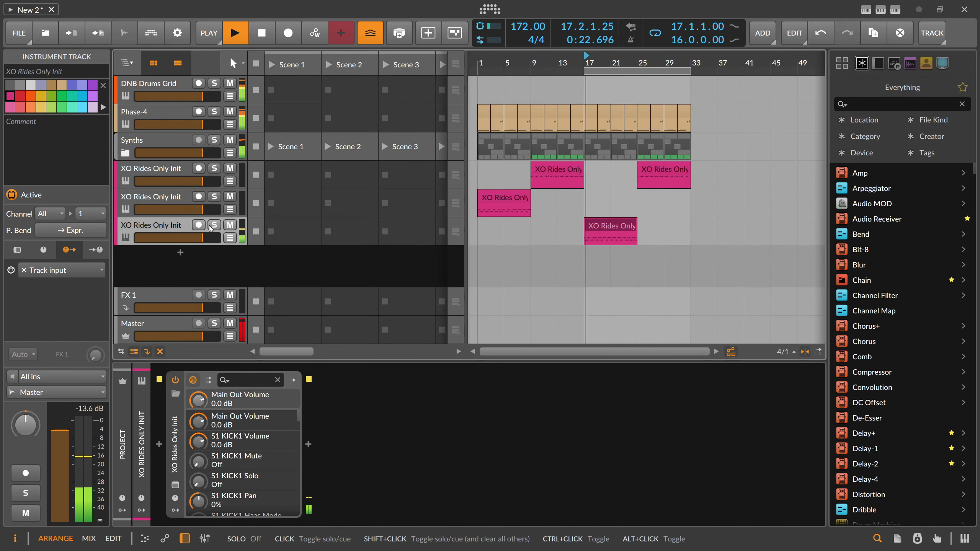
Step: Load Shaker PelleBuys 2.wav into KICK 2 of the duplicated XO and trim its sample start to about 60 ms
{"action": "left_click", "coordinate": [175, 485]}
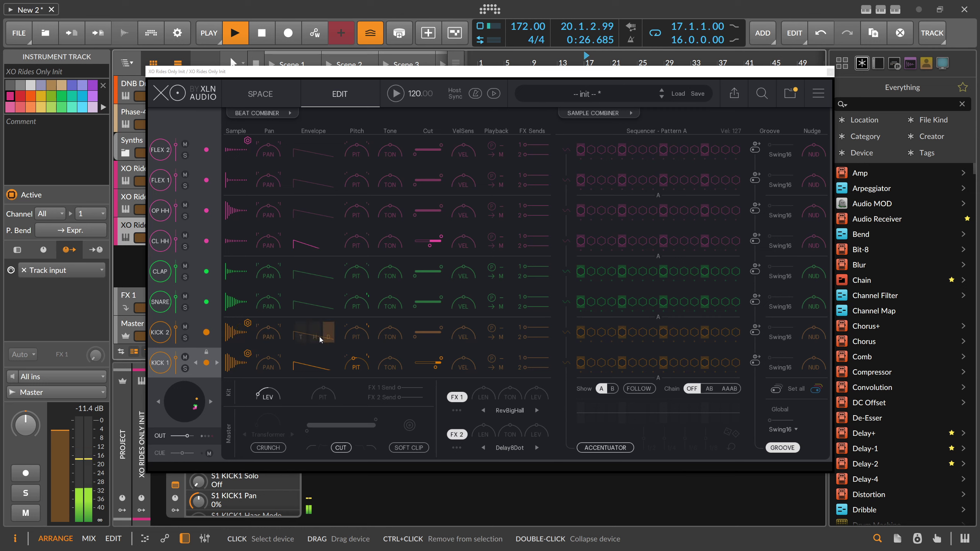
{"action": "left_click", "coordinate": [238, 335]}
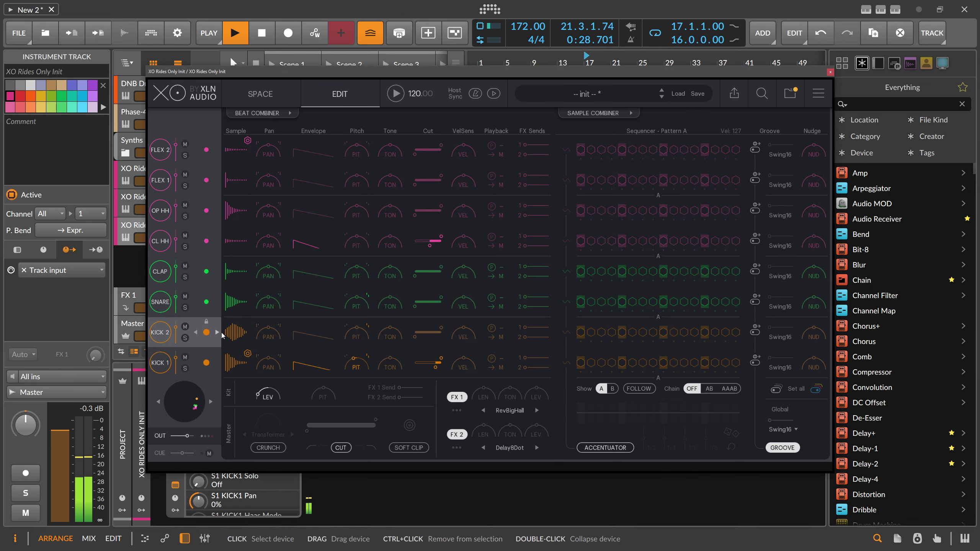
{"action": "left_click", "coordinate": [238, 335]}
{"action": "left_click_drag", "start_coordinate": [340, 253], "coordinate": [409, 250]}
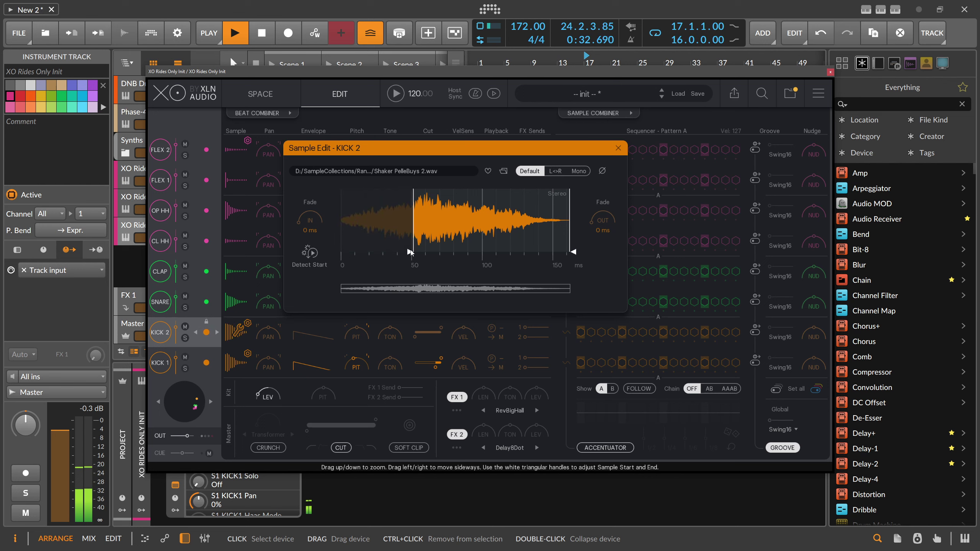
{"action": "key", "text": "space"}
{"action": "key", "text": "space"}
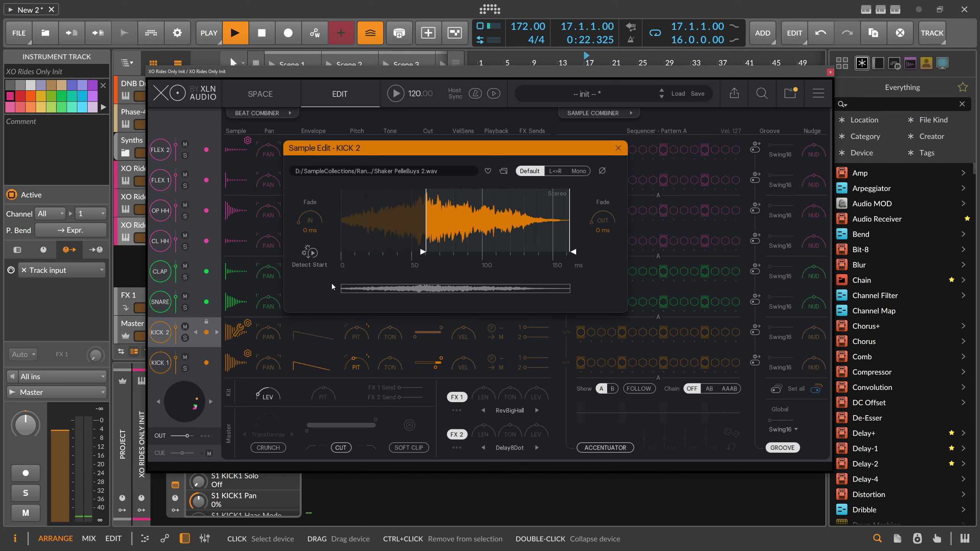
{"action": "left_click", "coordinate": [619, 148]}
Step: Switch KICK 2 to Shaker WestUp 2.wav and trim its sample start to about 110 ms
{"action": "left_click", "coordinate": [218, 332]}
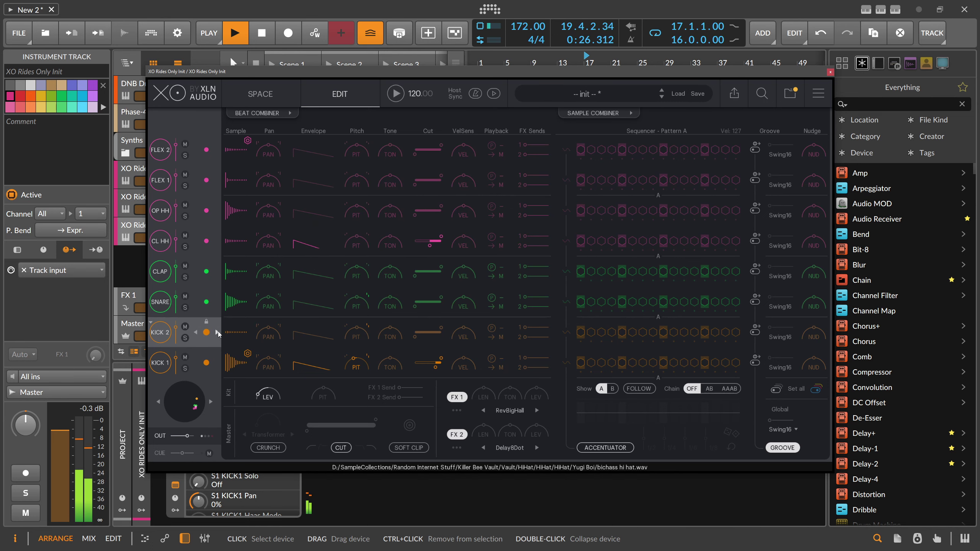
{"action": "left_click", "coordinate": [216, 333]}
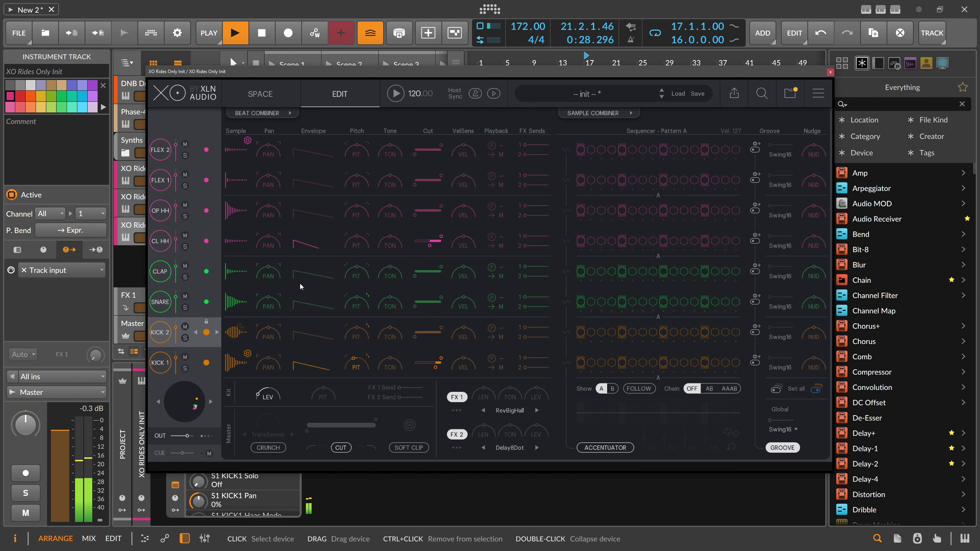
{"action": "left_click", "coordinate": [240, 329]}
{"action": "left_click_drag", "start_coordinate": [342, 251], "coordinate": [419, 250]}
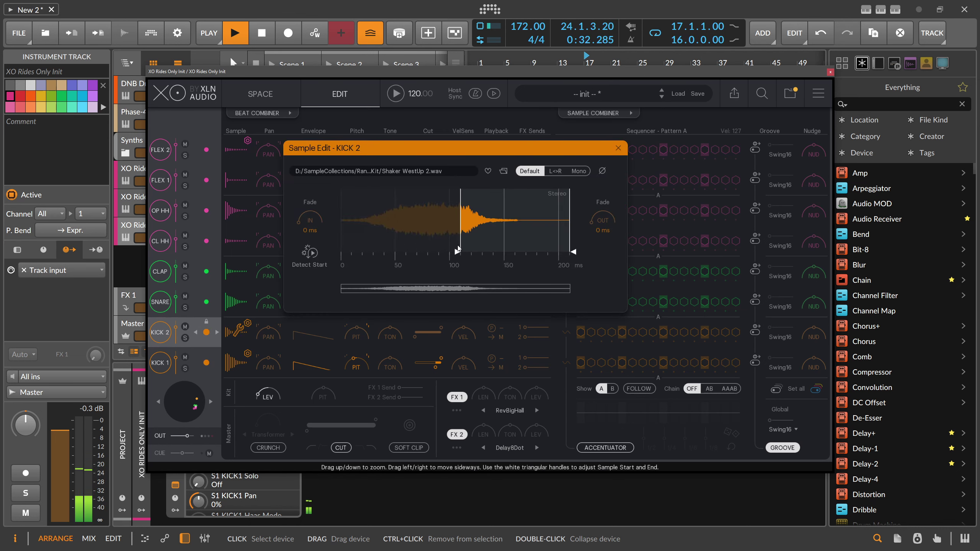
{"action": "left_click_drag", "start_coordinate": [457, 249], "coordinate": [456, 250]}
{"action": "left_click", "coordinate": [618, 148]}
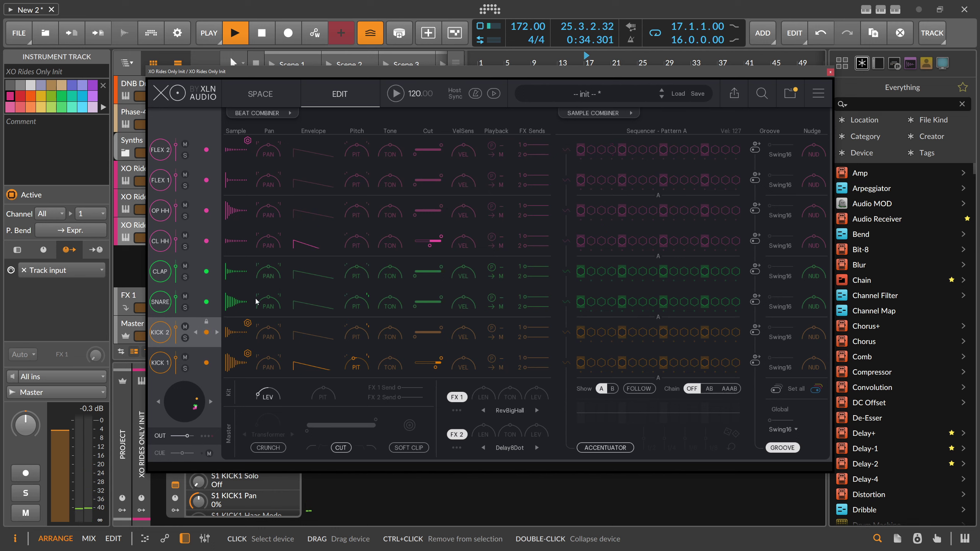
Step: Move the start of KICK 1's sample to about 65 ms and audition it in the mix
{"action": "key", "text": "space"}
{"action": "left_click", "coordinate": [239, 360]}
{"action": "left_click_drag", "start_coordinate": [397, 256], "coordinate": [417, 255]}
{"action": "key", "text": "space"}
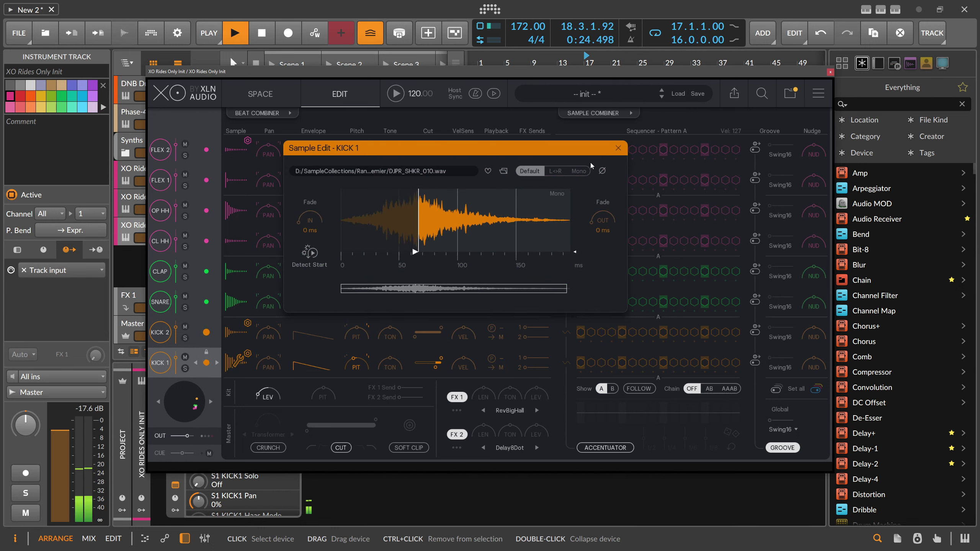
{"action": "left_click", "coordinate": [618, 147]}
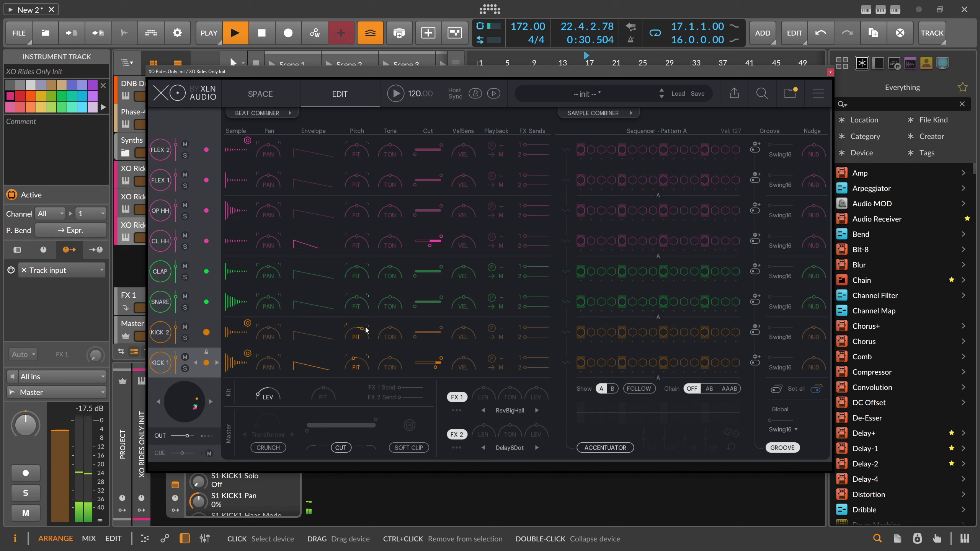
Step: Adjust KICK 2's pitch, set the lower limit of KICK 1's Cut filter to 2211 Hz, and stop playback
{"action": "left_click_drag", "start_coordinate": [436, 367], "coordinate": [434, 369]}
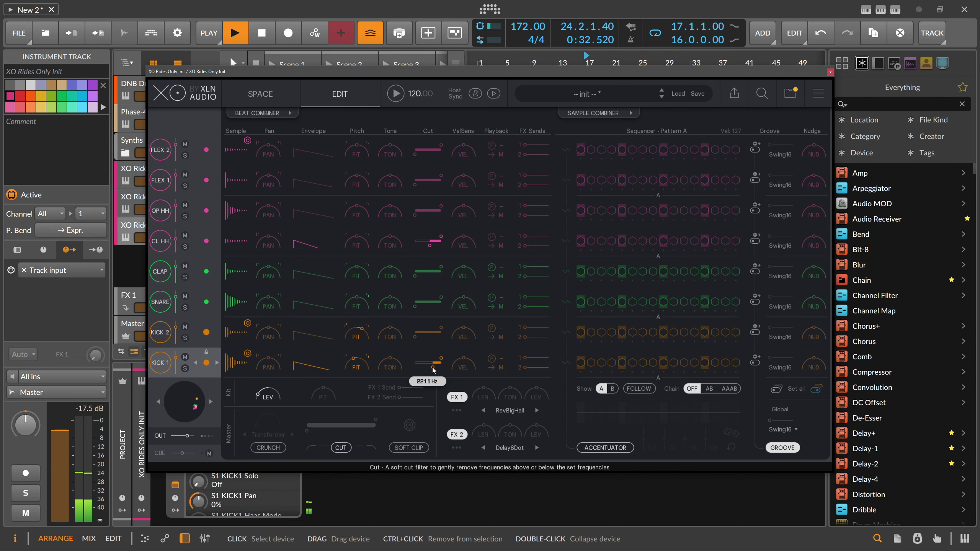
{"action": "left_click", "coordinate": [830, 72]}
{"action": "key", "text": "space"}
Step: Return the play position to bar 17 and select the loop region that starts there
{"action": "left_click", "coordinate": [502, 198]}
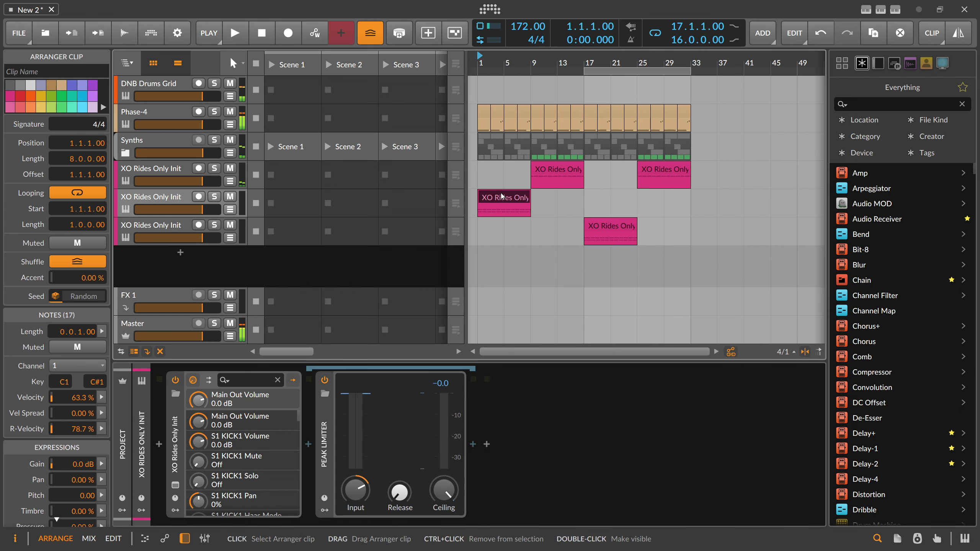
{"action": "left_click", "coordinate": [625, 227]}
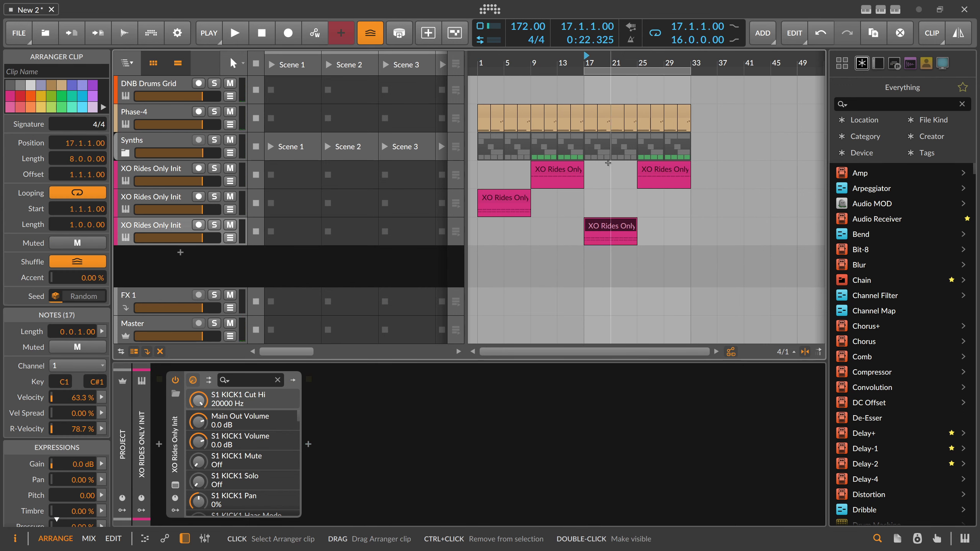
{"action": "left_click", "coordinate": [587, 71]}
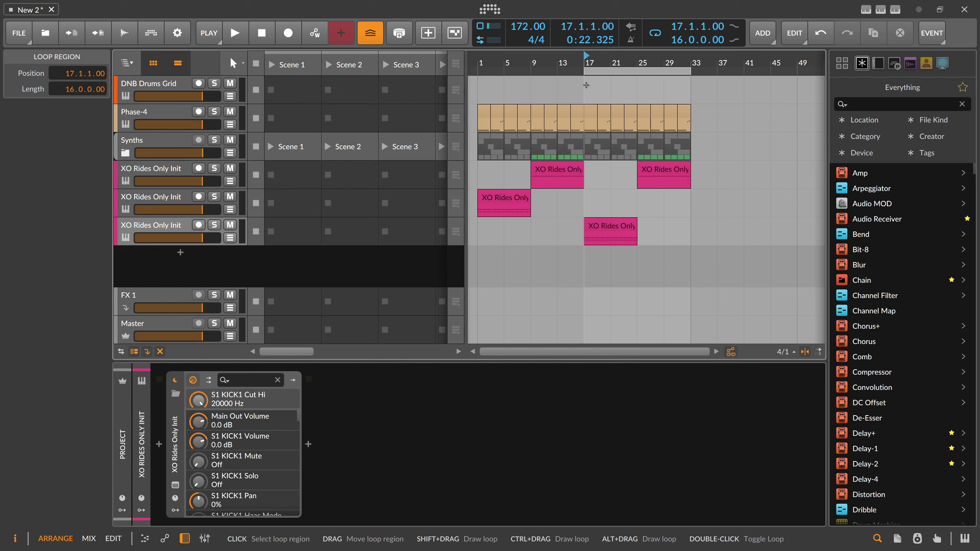
Step: Expand the Synths group track and delete the Audio 4 clips from bar 17 to bar 33
{"action": "left_click", "coordinate": [592, 142]}
{"action": "left_click", "coordinate": [126, 153]}
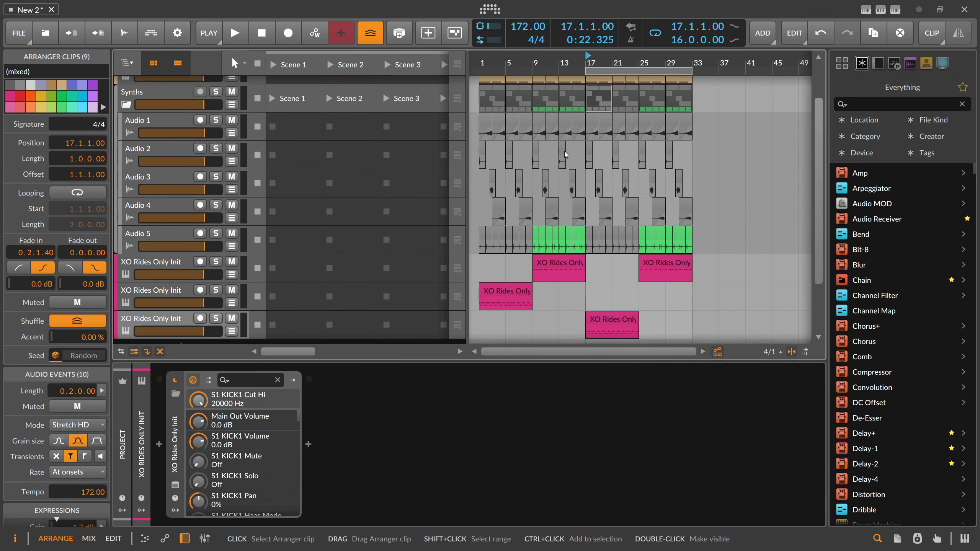
{"action": "scroll", "coordinate": [676, 127], "scroll_direction": "down", "scroll_amount": 2}
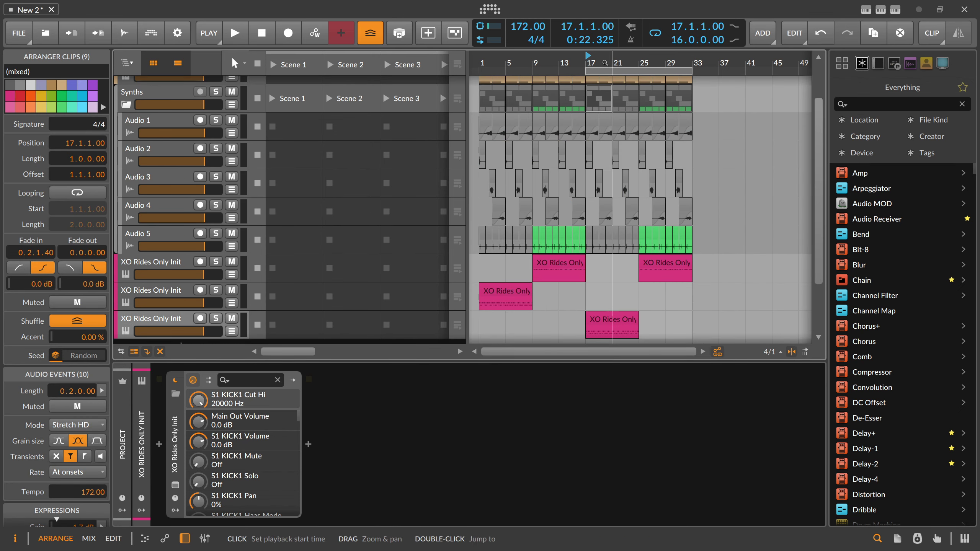
{"action": "left_click_drag", "start_coordinate": [610, 63], "coordinate": [626, 92]}
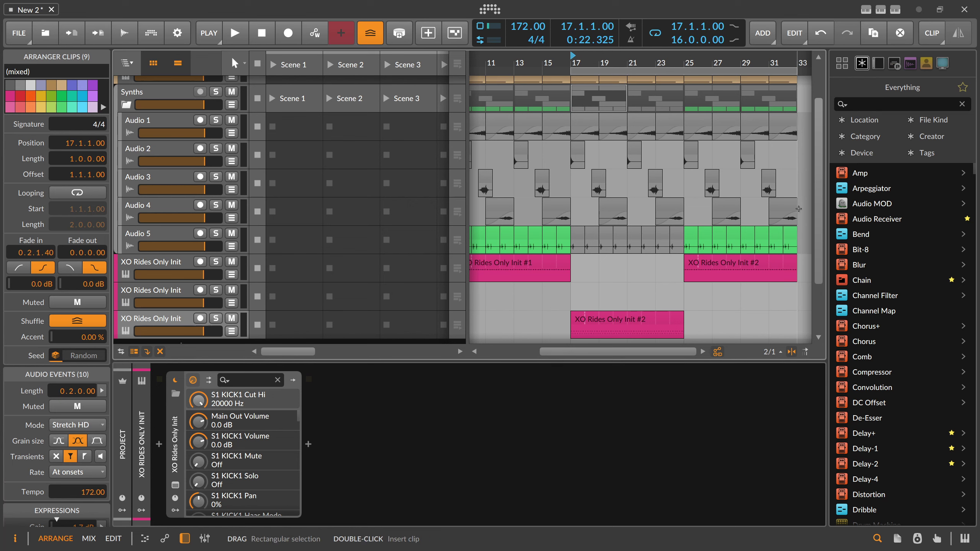
{"action": "left_click_drag", "start_coordinate": [799, 210], "coordinate": [606, 204]}
{"action": "key", "text": "Delete"}
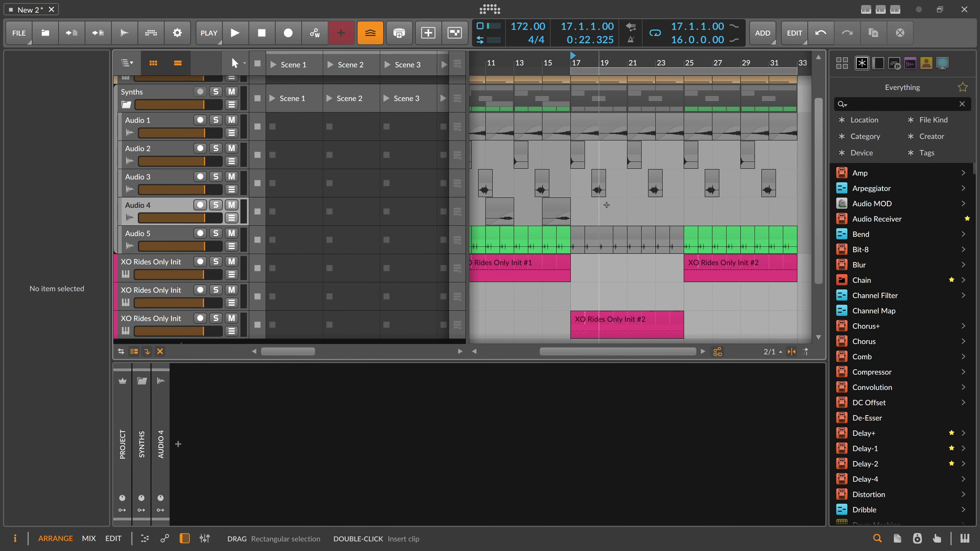
Step: Delete the Audio 3 and Audio 2 clips from bar 17 to bar 33
{"action": "left_click", "coordinate": [601, 179]}
{"action": "left_click_drag", "start_coordinate": [785, 177], "coordinate": [583, 177]}
{"action": "key", "text": "Delete"}
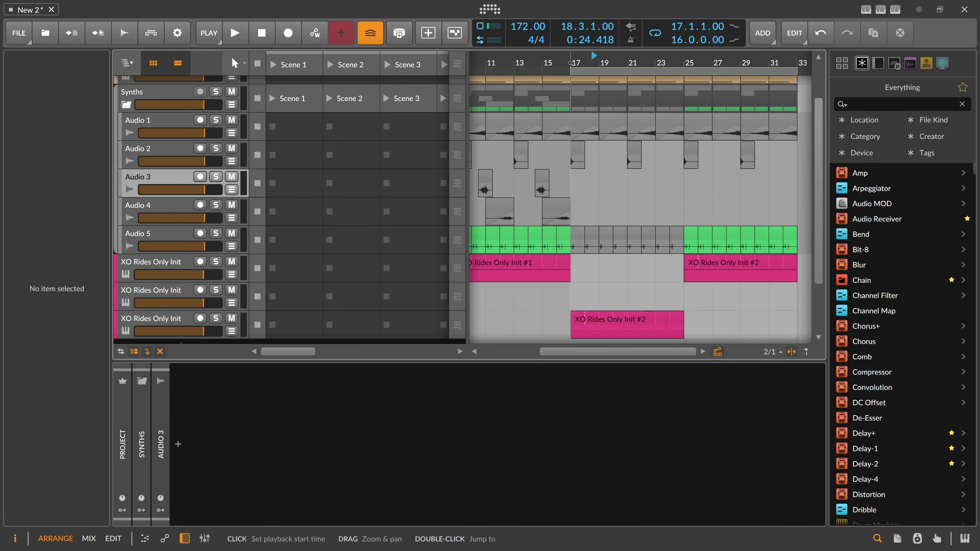
{"action": "key", "text": "space"}
{"action": "key", "text": "space"}
{"action": "left_click_drag", "start_coordinate": [776, 146], "coordinate": [565, 149]}
{"action": "key", "text": "Delete"}
{"action": "left_click", "coordinate": [231, 150]}
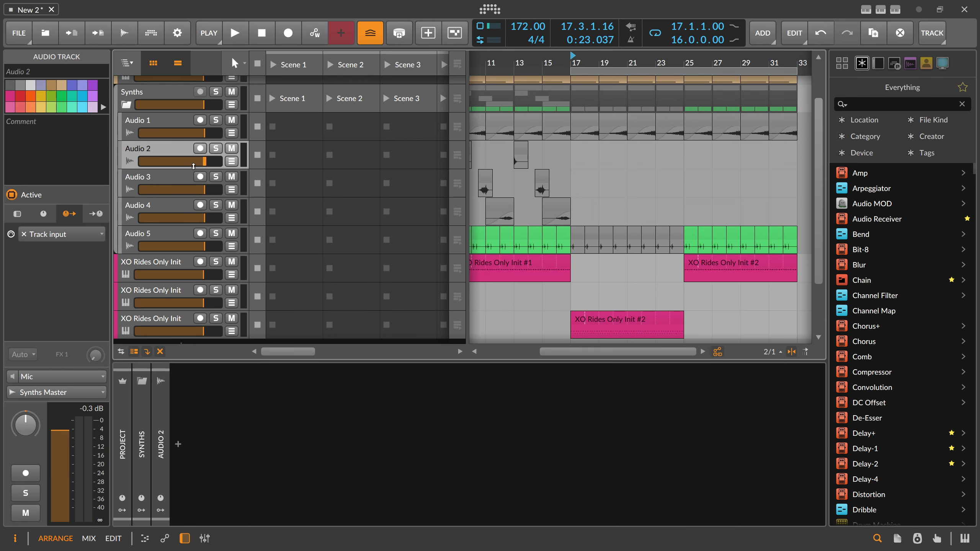
Step: Add an instrument track with the Polysynth device below the last XO Rides Only Init track
{"action": "scroll", "coordinate": [175, 231], "scroll_direction": "down", "scroll_amount": 3}
{"action": "left_click", "coordinate": [181, 281]}
{"action": "type", "text": "s"}
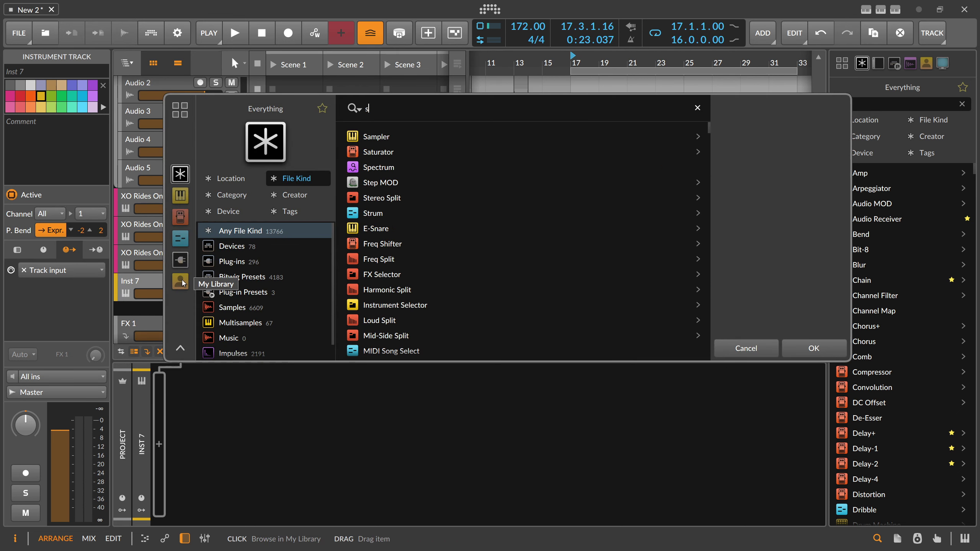
{"action": "type", "text": "polysy"}
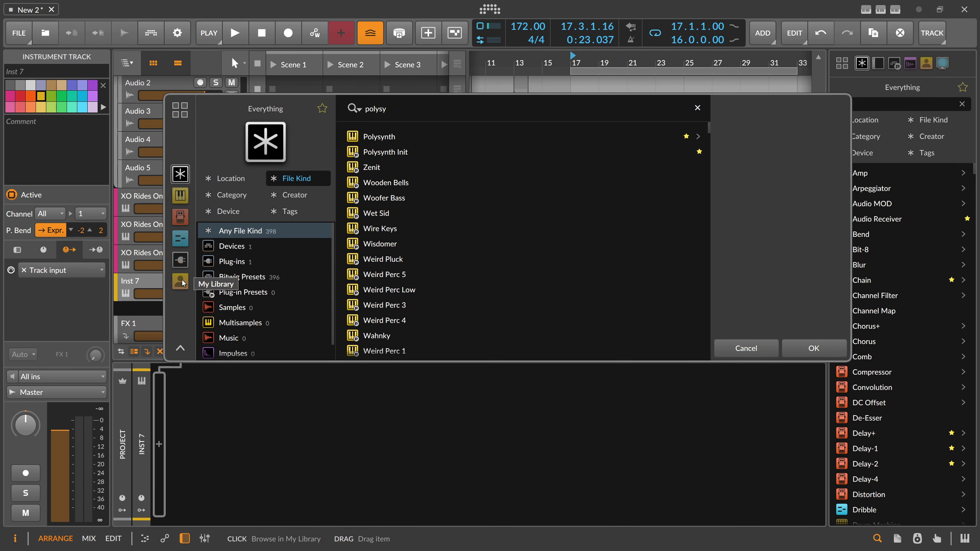
{"action": "key", "text": "Down"}
{"action": "key", "text": "Return"}
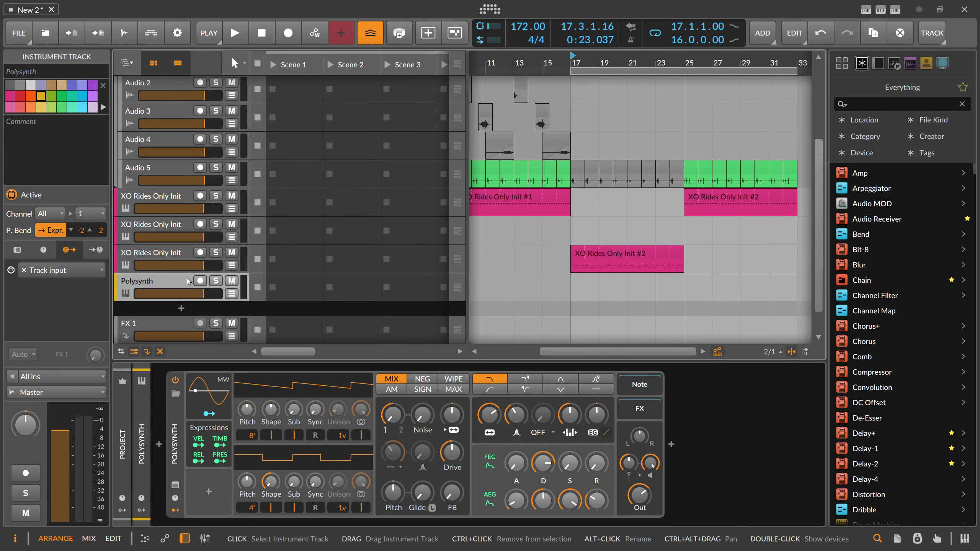
Step: Create a clip on the Polysynth track at bar 17 and loop it out to bar 25
{"action": "double_click", "coordinate": [578, 286]}
{"action": "scroll", "coordinate": [578, 286], "scroll_direction": "up", "scroll_amount": 2}
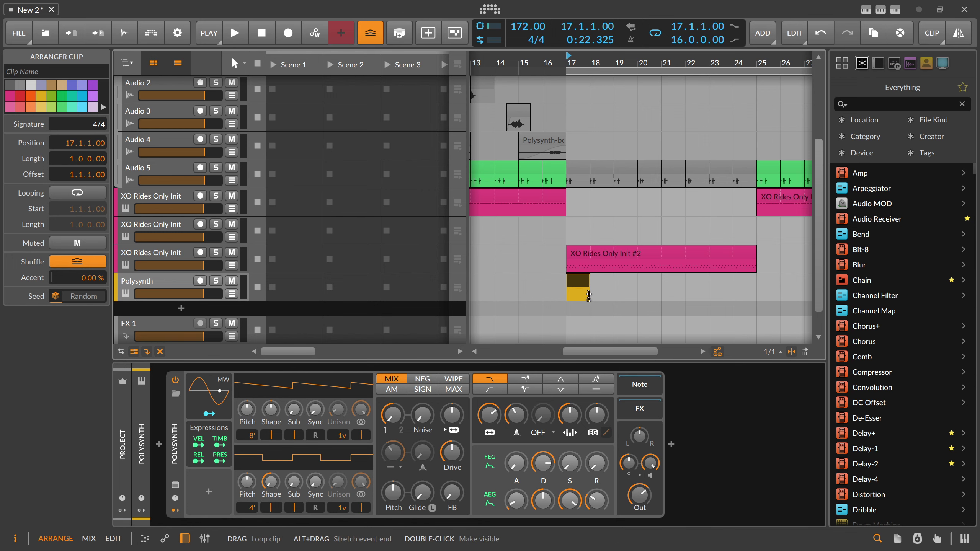
{"action": "left_click_drag", "start_coordinate": [588, 296], "coordinate": [756, 295]}
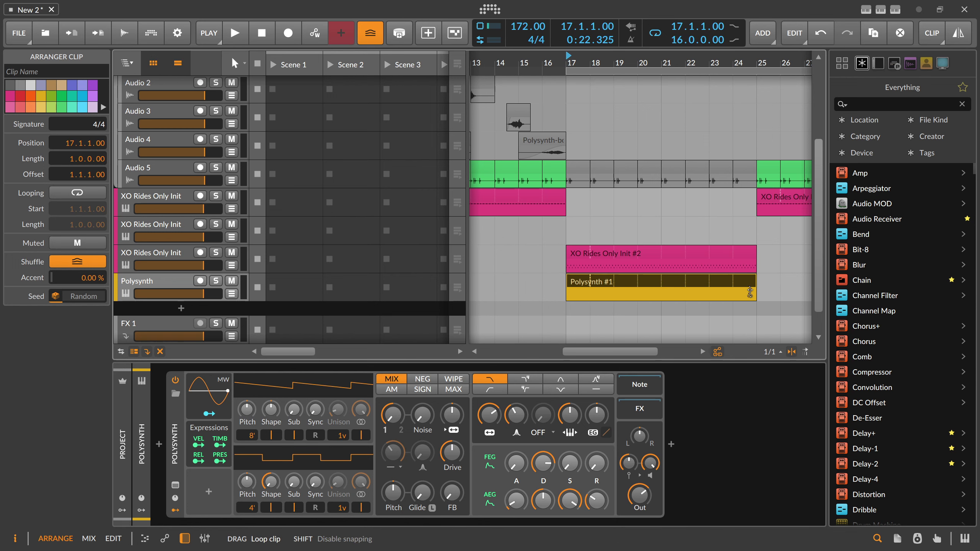
Step: Open the Polysynth clip and draw sixteenth notes at its start on E3, F3, A3, B3 and C4
{"action": "double_click", "coordinate": [577, 284]}
{"action": "double_click", "coordinate": [242, 250]}
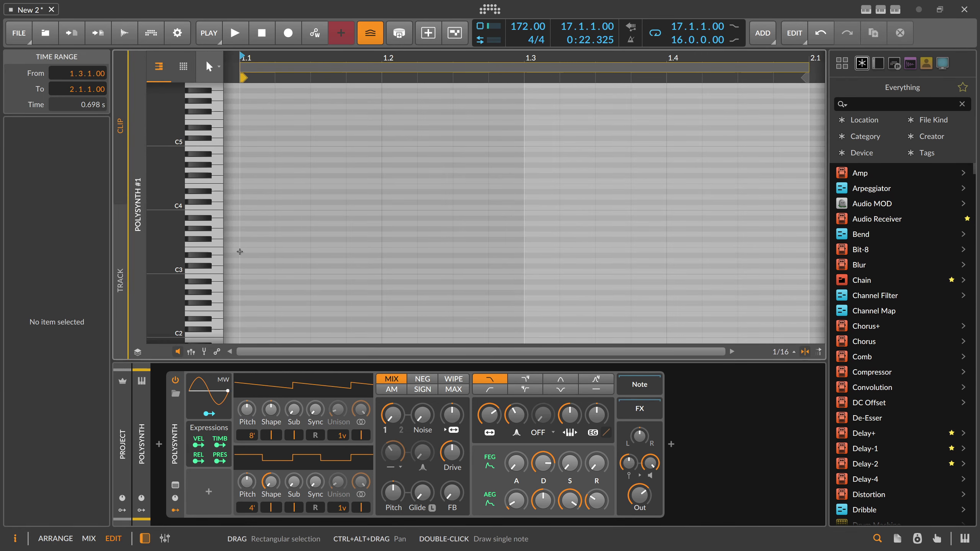
{"action": "double_click", "coordinate": [252, 246]}
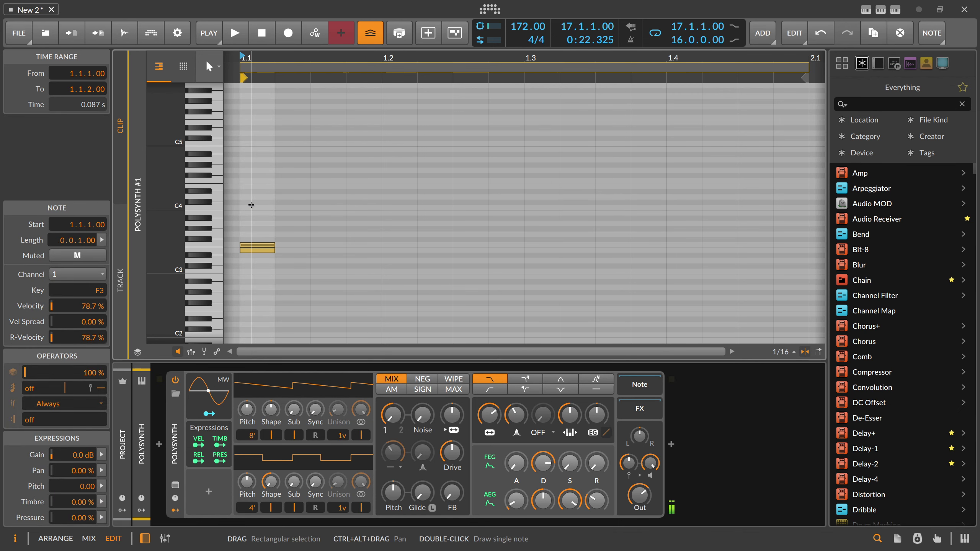
{"action": "double_click", "coordinate": [249, 206]}
{"action": "double_click", "coordinate": [251, 212]}
{"action": "double_click", "coordinate": [265, 224]}
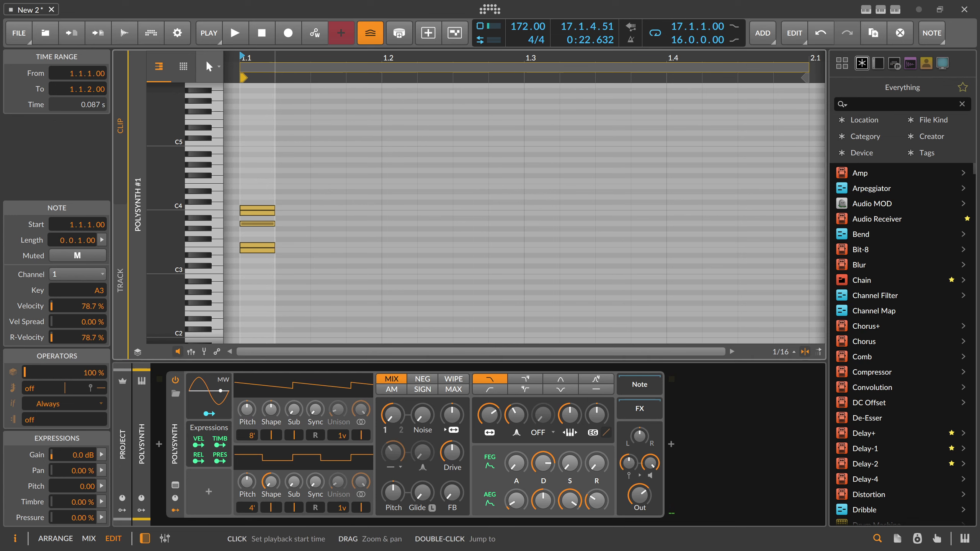
Step: Lengthen all five chord notes to 0.2.2.54 and shift them to start at 1.1.3.00
{"action": "left_click", "coordinate": [263, 187]}
{"action": "key", "text": "ctrl+a"}
{"action": "left_click_drag", "start_coordinate": [274, 248], "coordinate": [615, 247]}
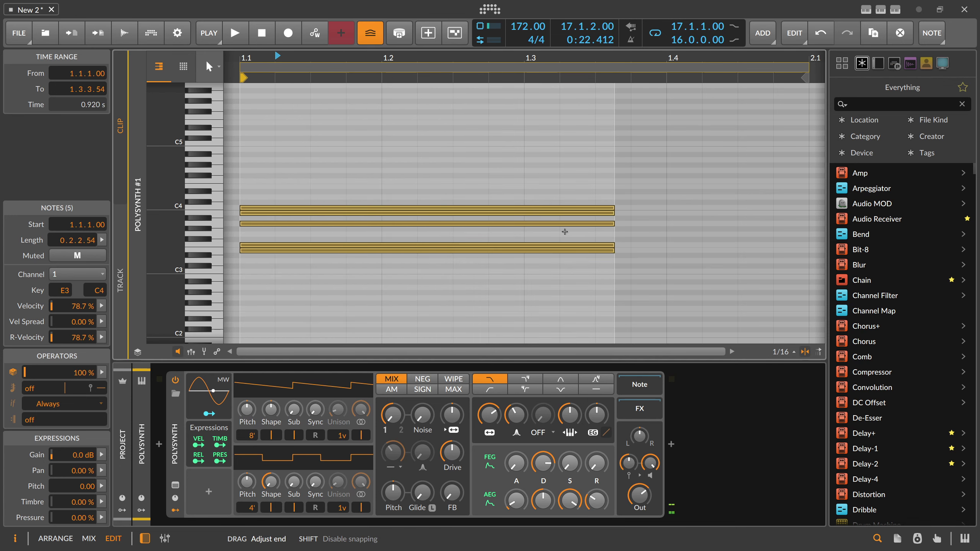
{"action": "left_click_drag", "start_coordinate": [404, 58], "coordinate": [404, 38]}
{"action": "left_click_drag", "start_coordinate": [383, 167], "coordinate": [391, 275]}
{"action": "key", "text": "Right"}
{"action": "key", "text": "Right"}
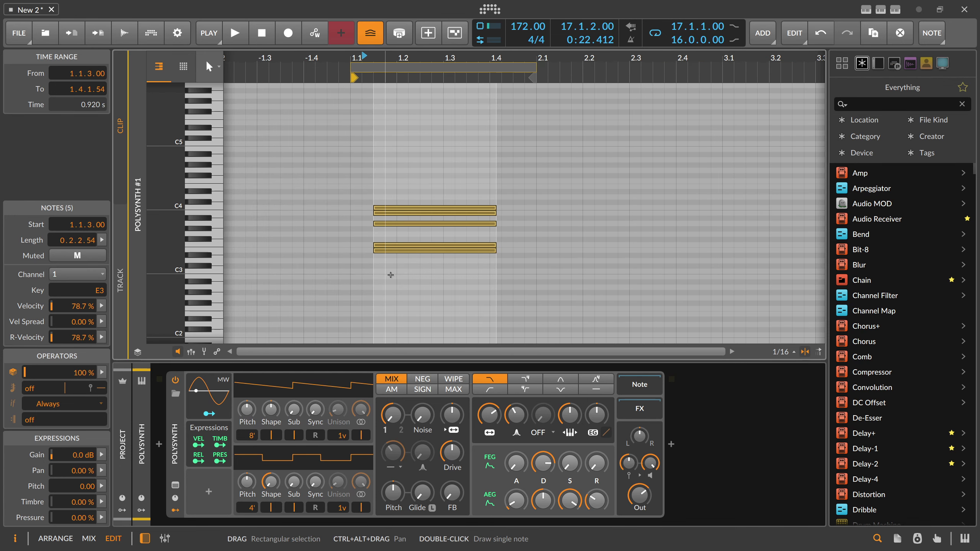
Step: Lower the Polysynth's filter cutoff, raise its resonance and switch the filter to the 4-pole low-pass, auditioning the sound
{"action": "key", "text": "space"}
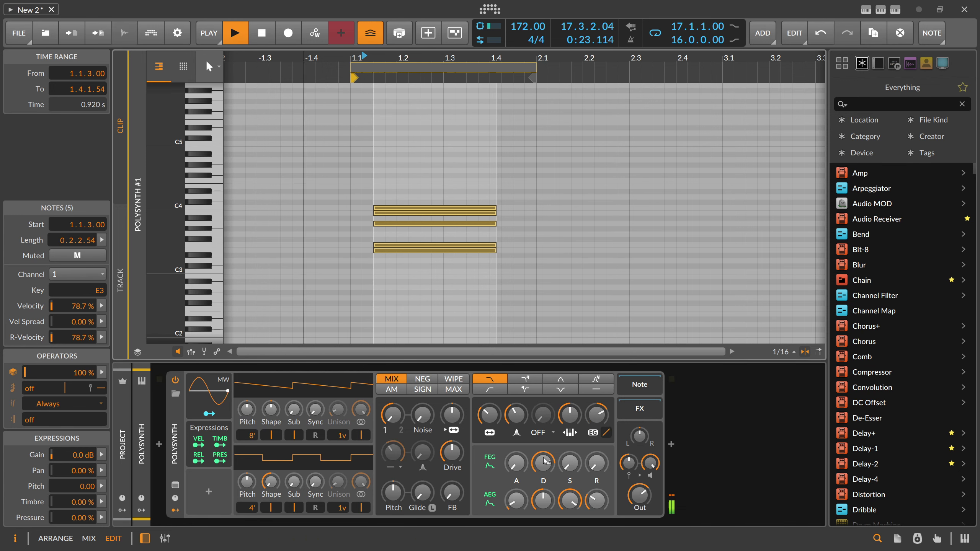
{"action": "key", "text": "space"}
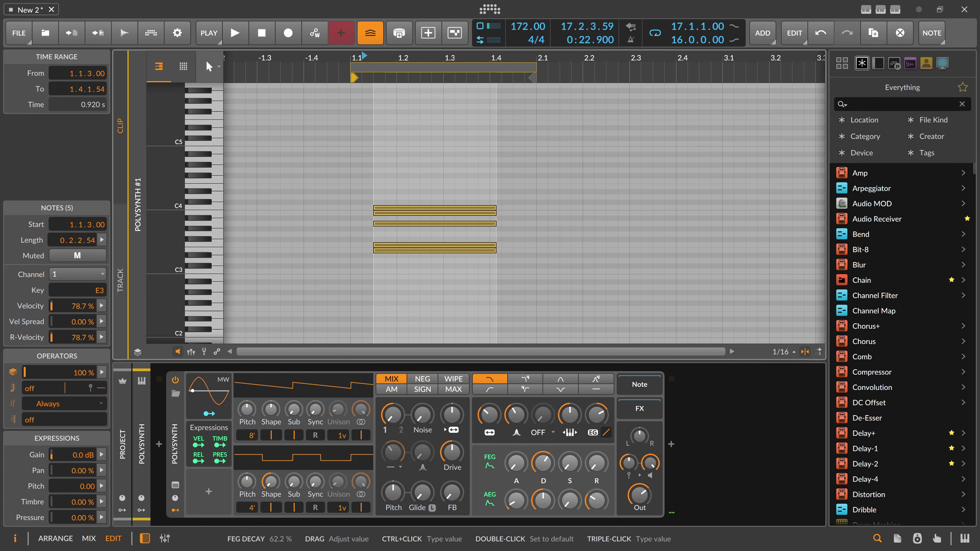
{"action": "left_click_drag", "start_coordinate": [517, 415], "coordinate": [517, 400]}
{"action": "key", "text": "space"}
{"action": "key", "text": "space"}
{"action": "left_click", "coordinate": [523, 380]}
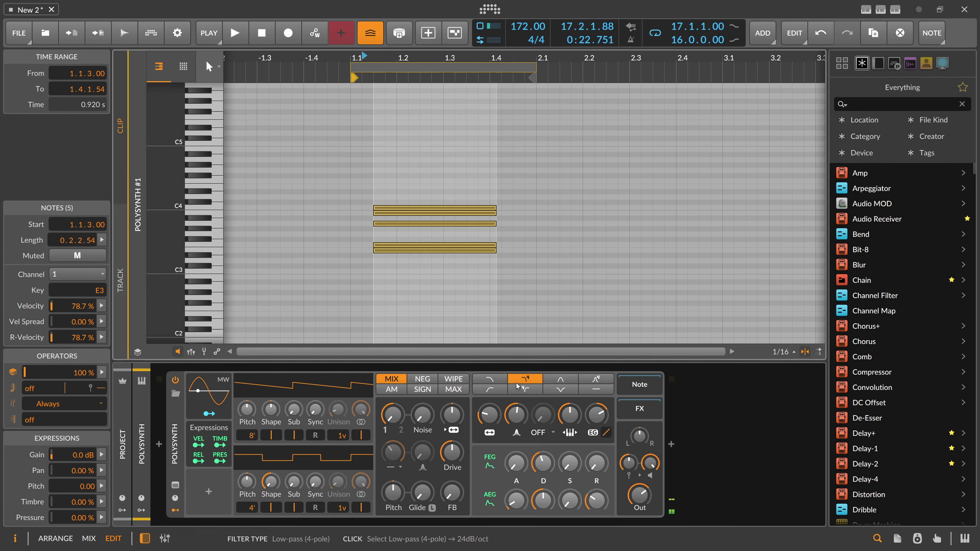
{"action": "key", "text": "space"}
{"action": "key", "text": "space"}
Step: Insert a Delay+ into the Polysynth's FX chain and audition the chord
{"action": "left_click", "coordinate": [652, 411]}
{"action": "left_click", "coordinate": [672, 444]}
{"action": "type", "text": "delay"}
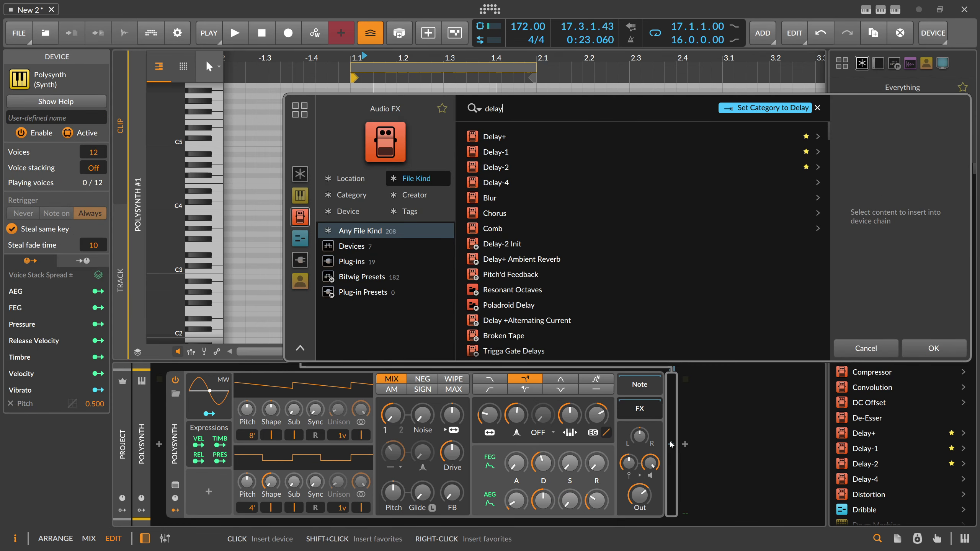
{"action": "key", "text": "Return"}
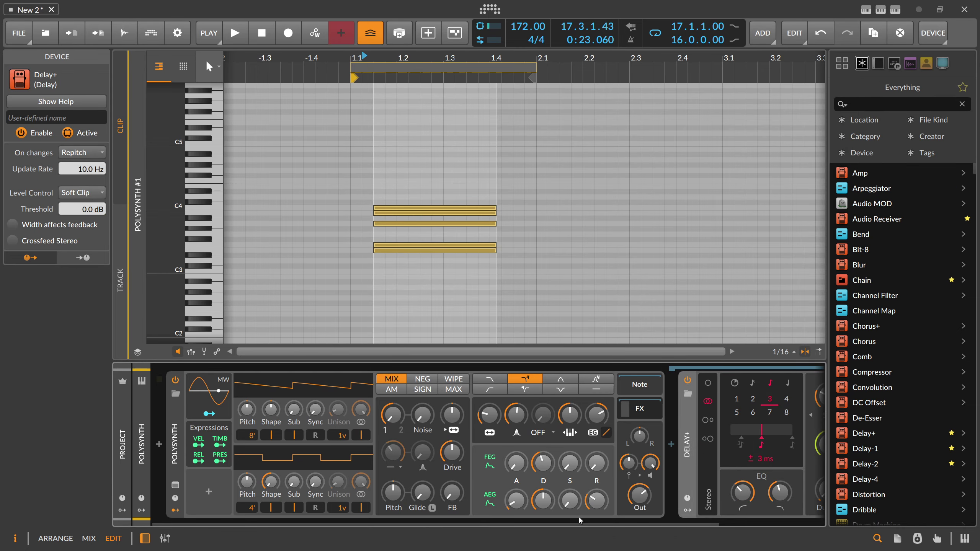
{"action": "key", "text": "space"}
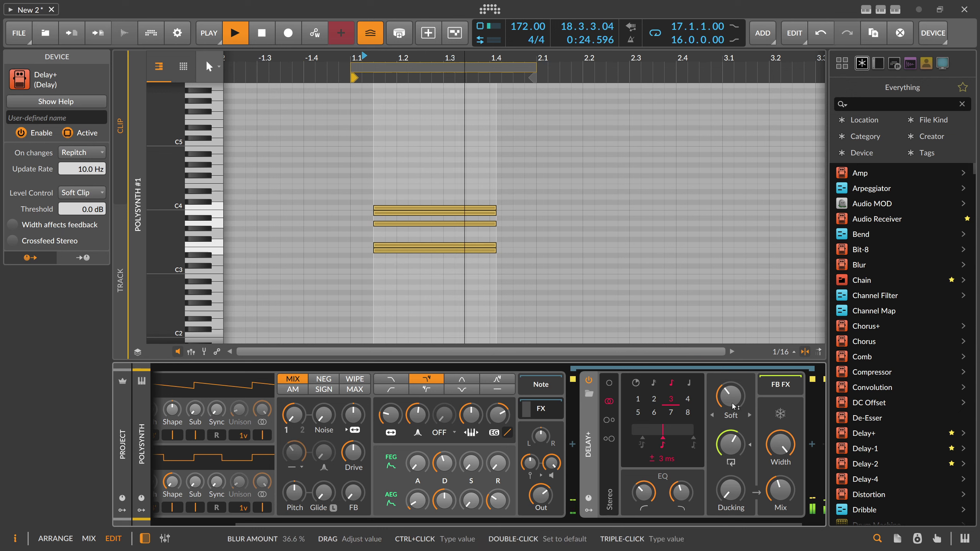
{"action": "key", "text": "space"}
Step: Lengthen the decay of the Polysynth's filter and amplitude envelopes and audition the chord
{"action": "left_click_drag", "start_coordinate": [452, 177], "coordinate": [451, 279]}
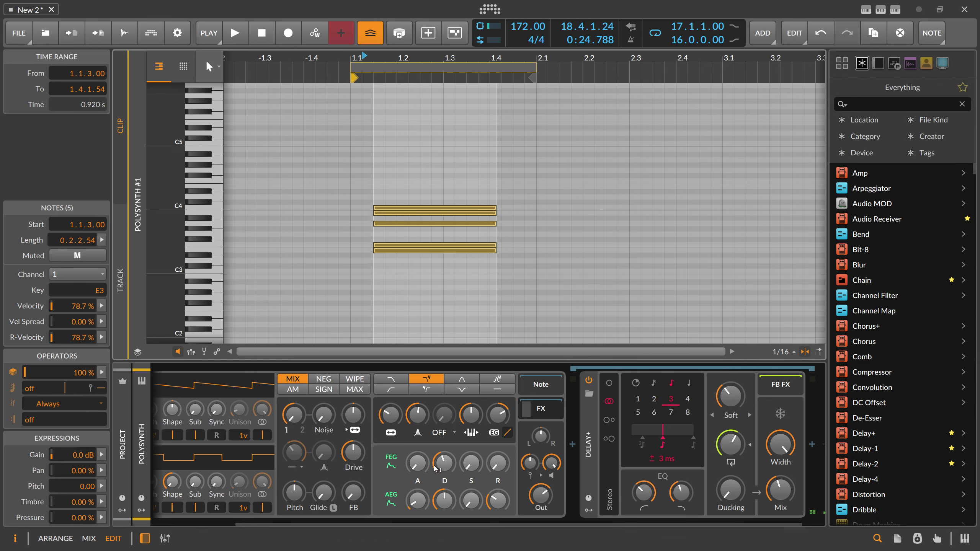
{"action": "left_click_drag", "start_coordinate": [442, 502], "coordinate": [444, 483]}
{"action": "key", "text": "space"}
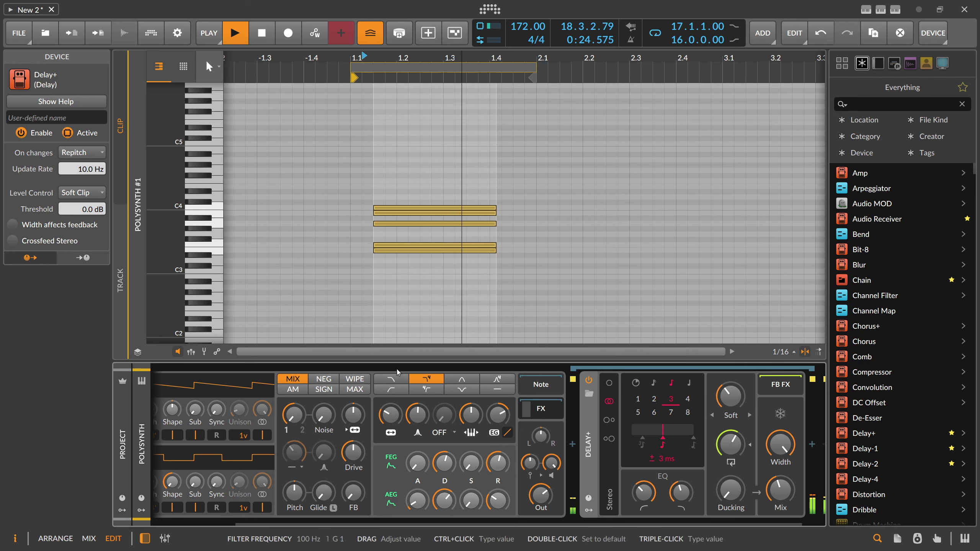
{"action": "key", "text": "space"}
Step: Transpose the five chord notes down one octave and play them back
{"action": "left_click_drag", "start_coordinate": [412, 189], "coordinate": [411, 278]}
{"action": "key", "text": "shift+Down"}
{"action": "key", "text": "space"}
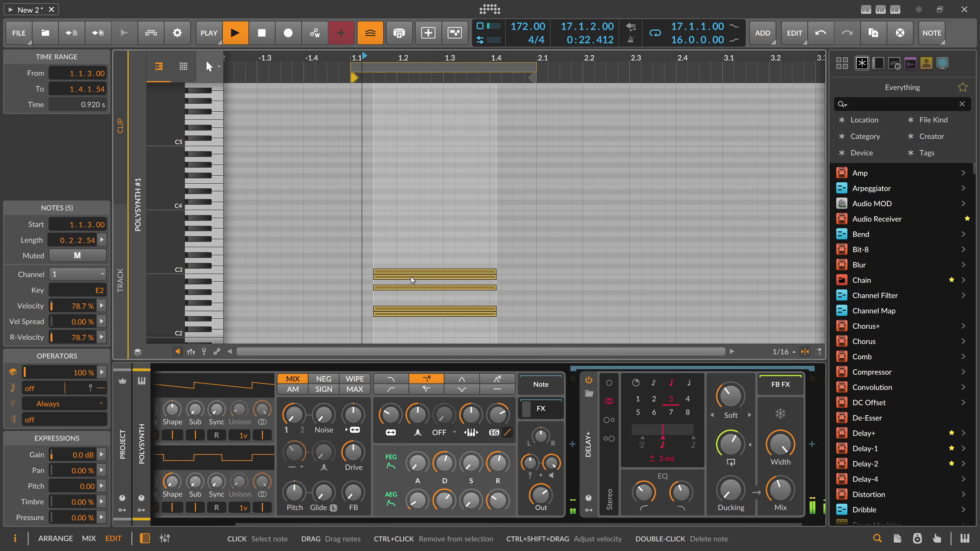
{"action": "left_click", "coordinate": [475, 208]}
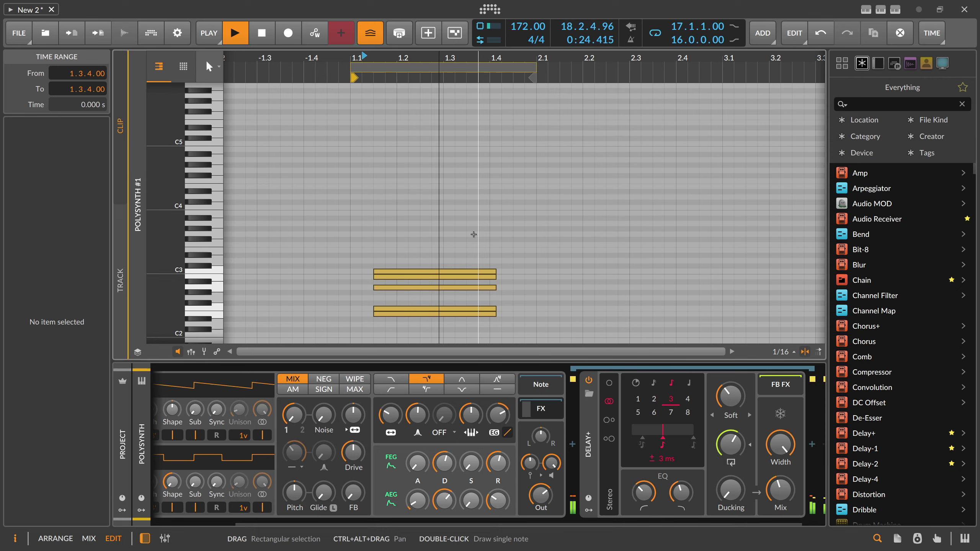
{"action": "key", "text": "space"}
Step: Return to the arrangement, shorten the Polysynth clip to one bar at bar 17 and play the section
{"action": "key", "text": "alt+1"}
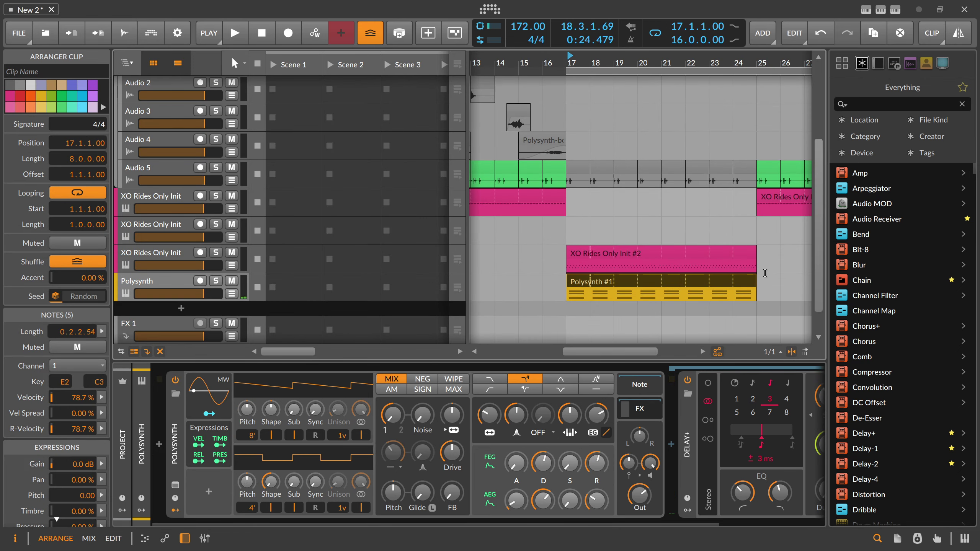
{"action": "left_click_drag", "start_coordinate": [756, 281], "coordinate": [628, 292]}
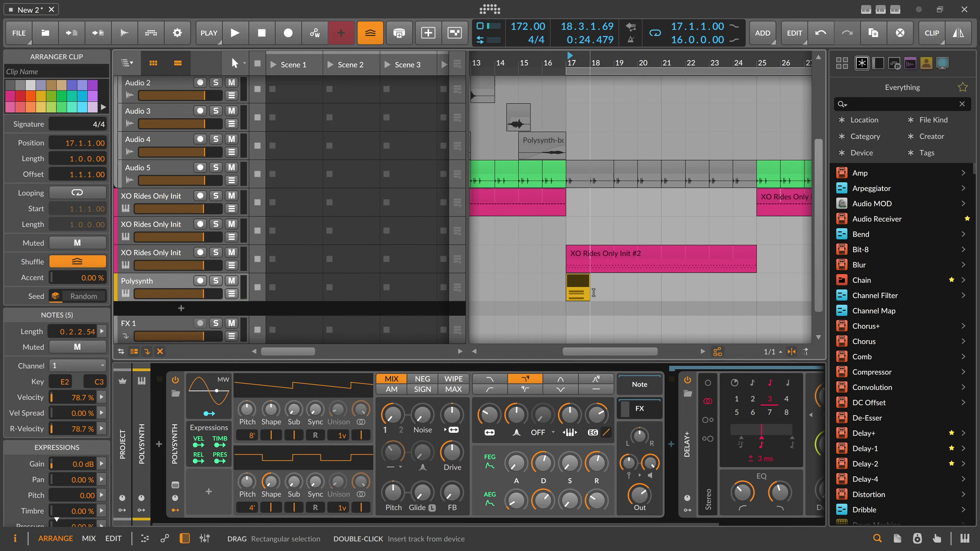
{"action": "key", "text": "space"}
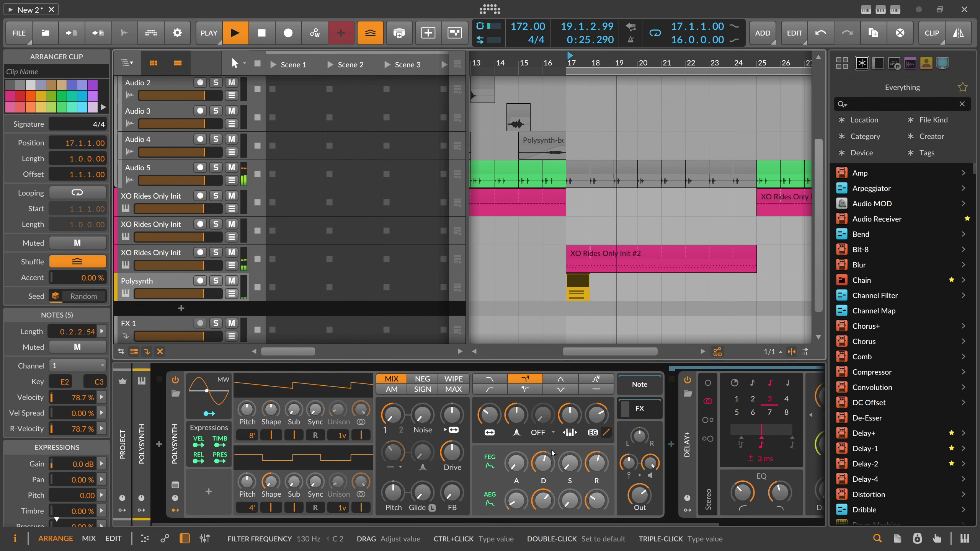
Step: Set the Delay+ to about 90% feedback and 56.9% mix, with more blur and a higher high-cut frequency, and audition it
{"action": "left_click_drag", "start_coordinate": [530, 523], "coordinate": [633, 523]}
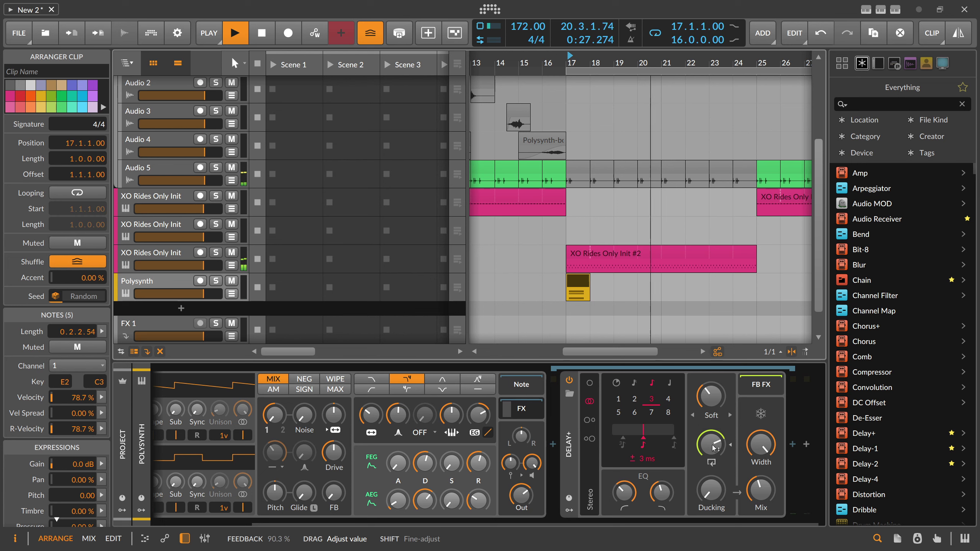
{"action": "key", "text": "space"}
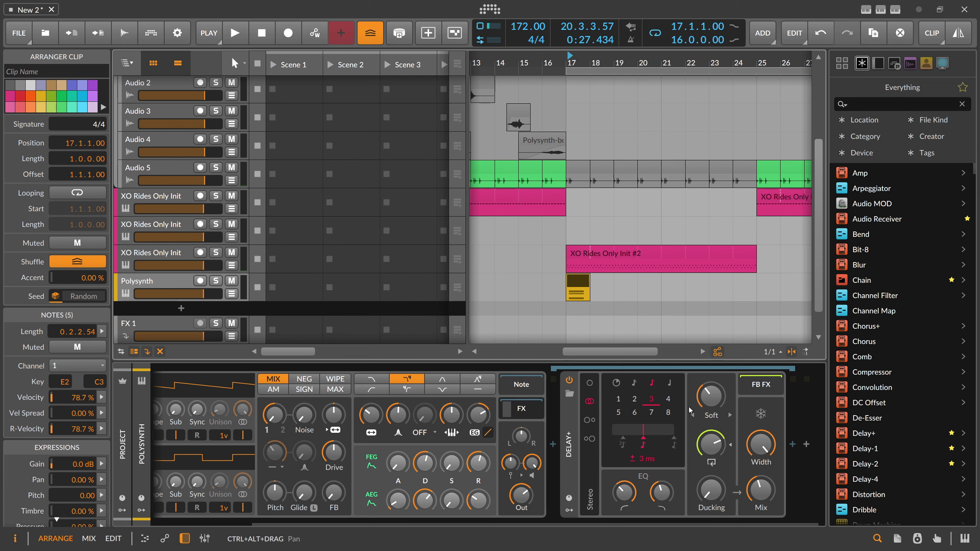
{"action": "left_click_drag", "start_coordinate": [711, 397], "coordinate": [711, 390]}
{"action": "left_click_drag", "start_coordinate": [763, 489], "coordinate": [763, 476]}
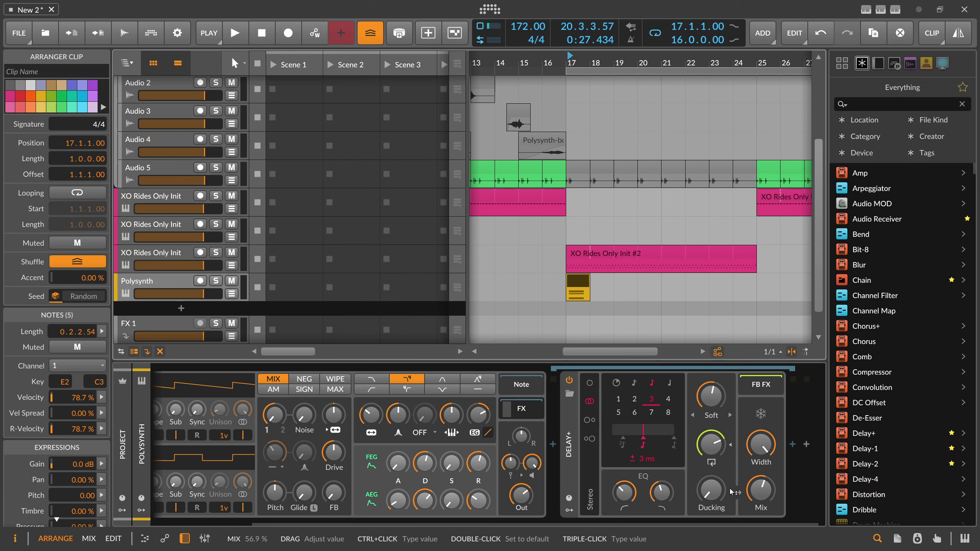
{"action": "left_click_drag", "start_coordinate": [659, 493], "coordinate": [659, 492]}
{"action": "key", "text": "space"}
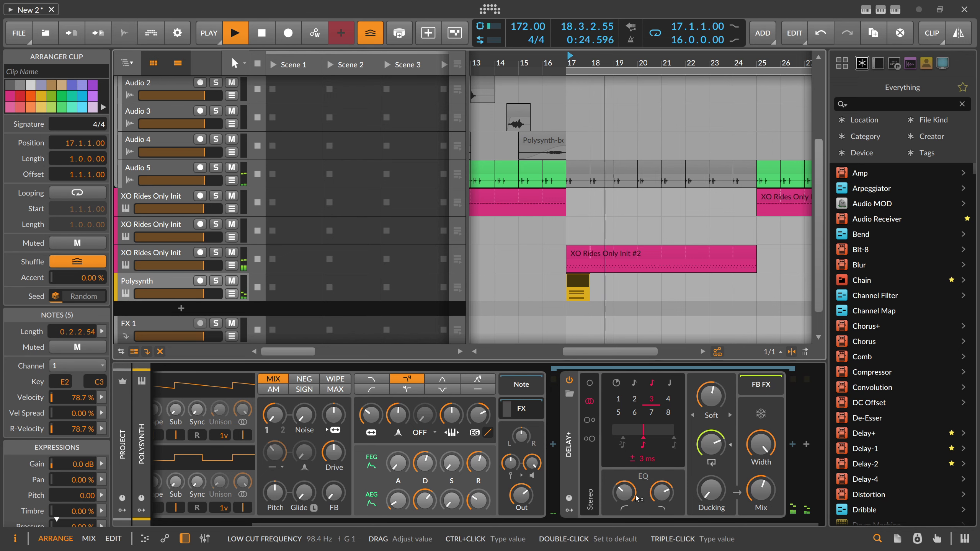
{"action": "key", "text": "space"}
Step: Insert a Peak Limiter after the Delay+ in the Polysynth's FX chain and audition it
{"action": "left_click", "coordinate": [792, 444]}
{"action": "type", "text": "pea"}
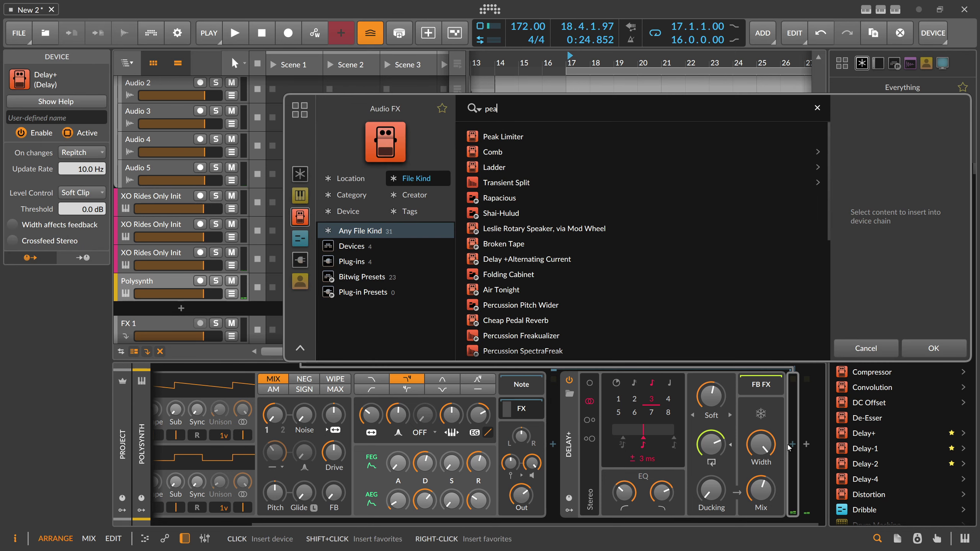
{"action": "type", "text": "k"}
{"action": "key", "text": "Return"}
{"action": "key", "text": "space"}
{"action": "key", "text": "space"}
Step: Raise the Peak Limiter's input gain to about +3.2 dB and play the section
{"action": "left_click_drag", "start_coordinate": [683, 524], "coordinate": [794, 524]}
{"action": "left_click_drag", "start_coordinate": [681, 491], "coordinate": [681, 484]}
{"action": "key", "text": "space"}
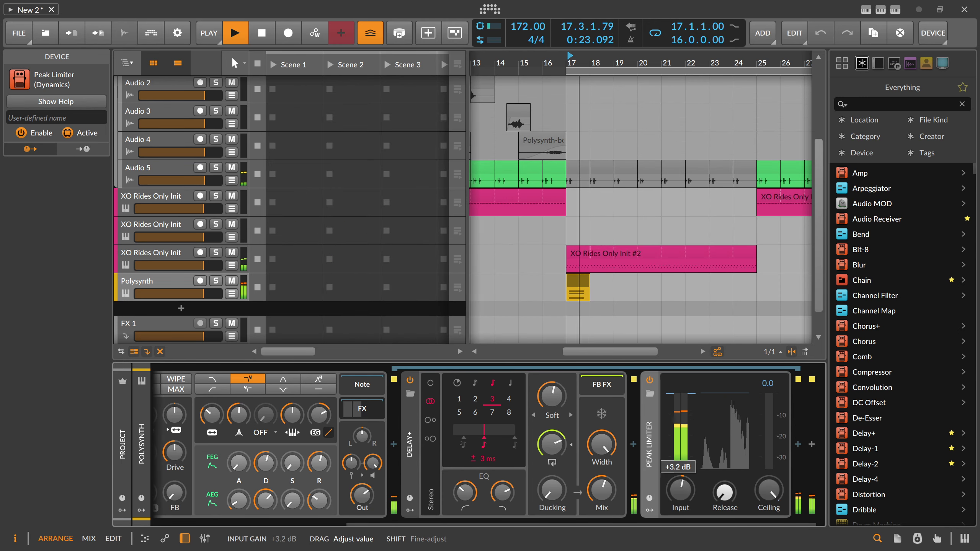
Step: Set the Polysynth's AEG decay to about 61.4% and audition the chord stab
{"action": "key", "text": "space"}
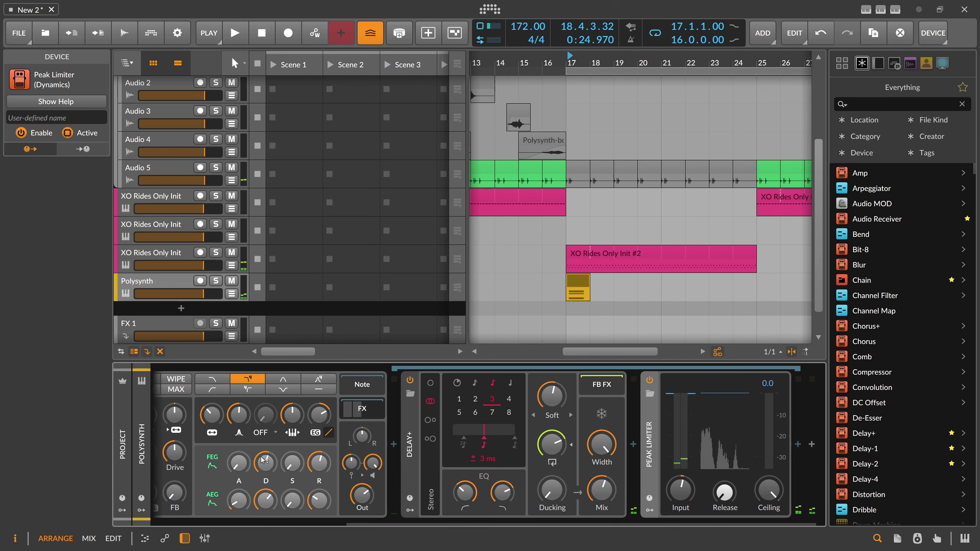
{"action": "key", "text": "space"}
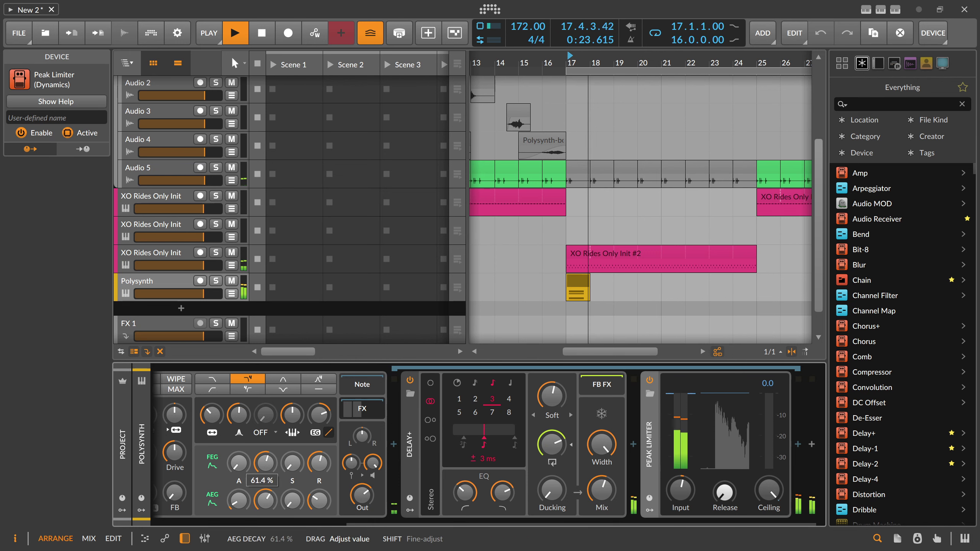
{"action": "key", "text": "space"}
{"action": "key", "text": "space"}
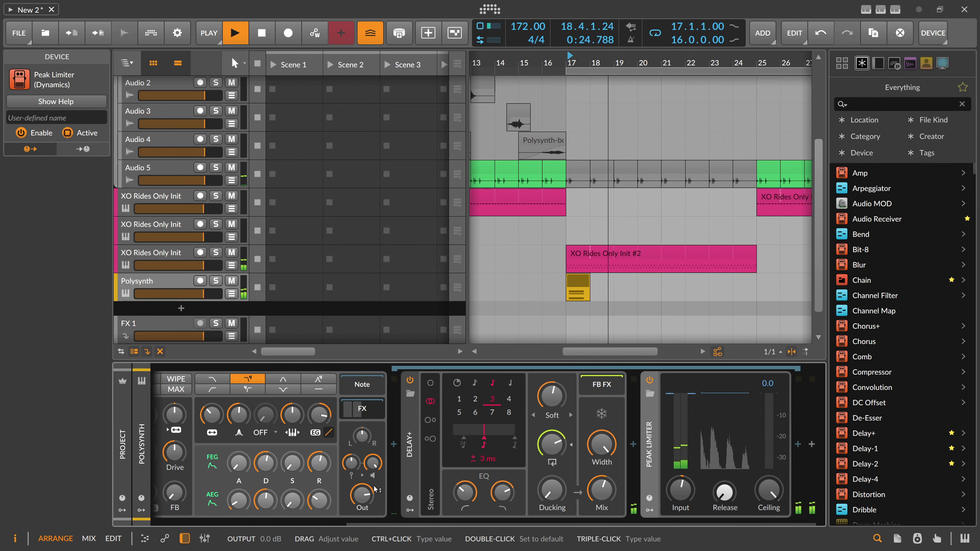
Step: Set the Delay+ time to 6 beats and its blur amount to about 54.9%, and play the section
{"action": "key", "text": "space"}
{"action": "key", "text": "space"}
{"action": "key", "text": "space"}
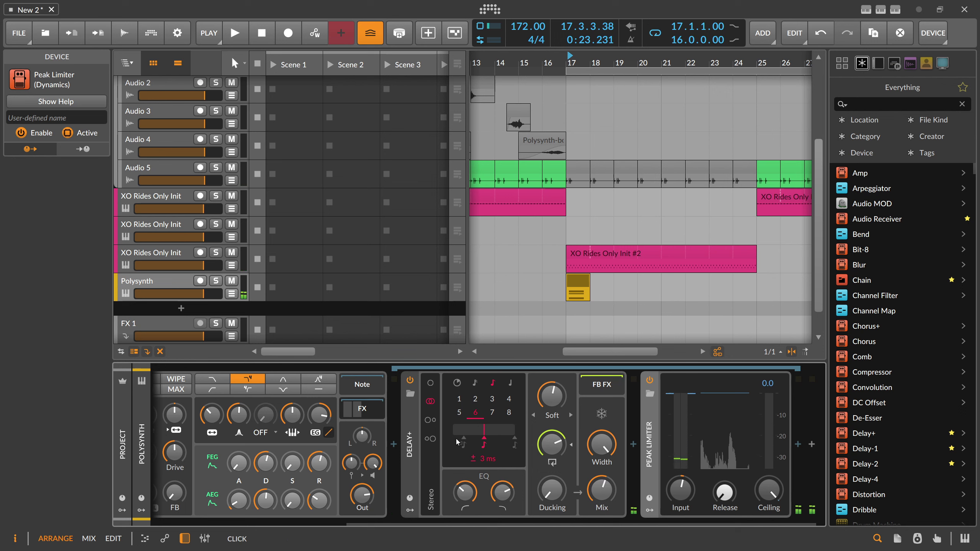
{"action": "key", "text": "space"}
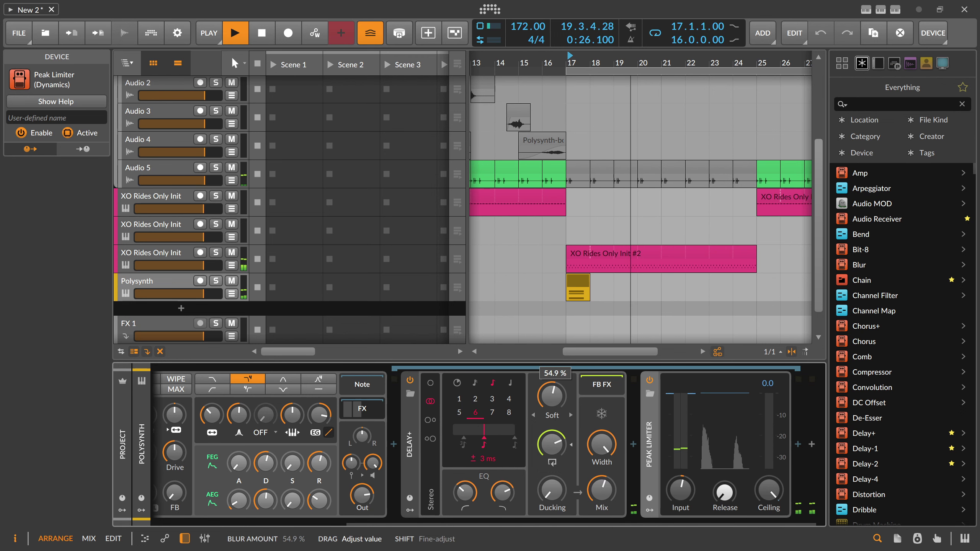
{"action": "key", "text": "space"}
{"action": "key", "text": "space"}
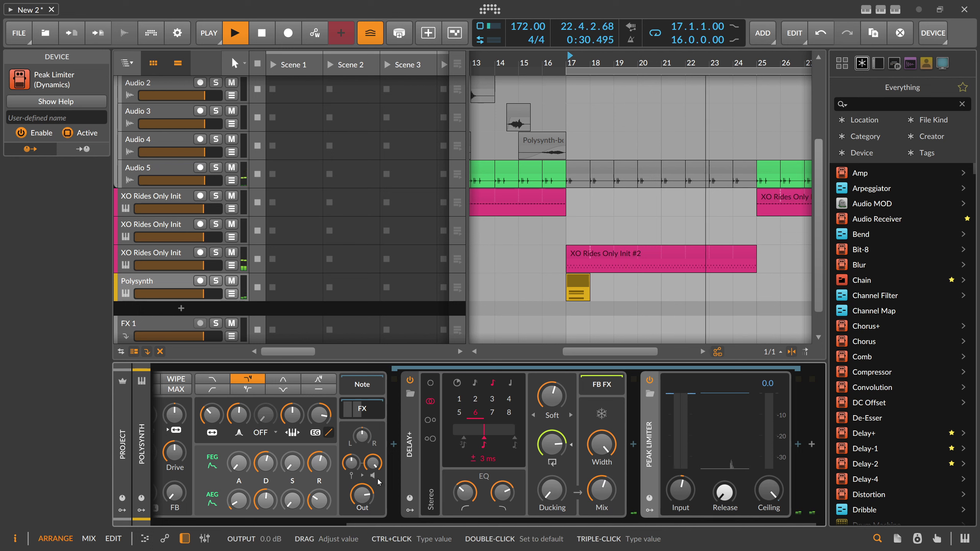
Step: Set the Polysynth's FEG attack to about 60.6%, lower the AEG attack and audition the stab
{"action": "key", "text": "space"}
{"action": "scroll", "coordinate": [316, 486], "scroll_direction": "up", "scroll_amount": 4}
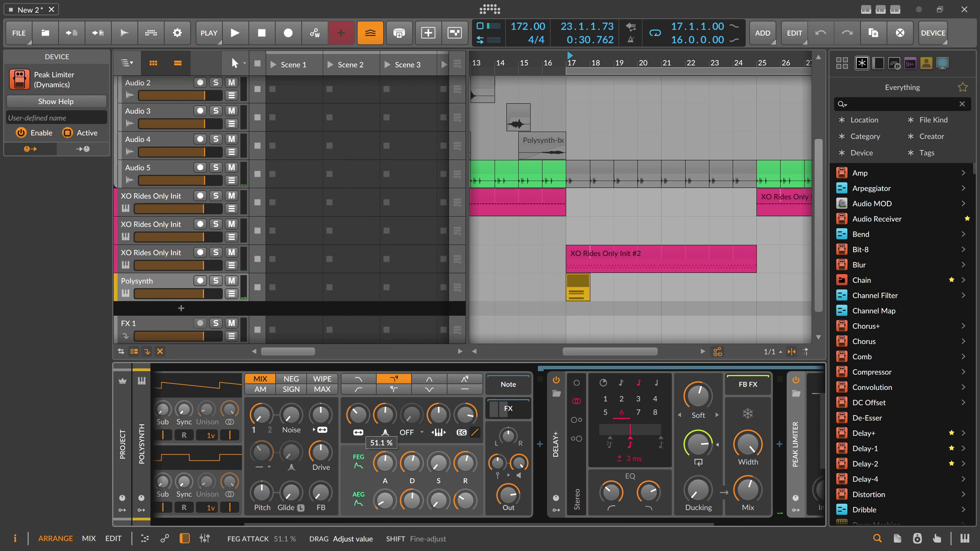
{"action": "key", "text": "space"}
{"action": "left_click", "coordinate": [394, 468]}
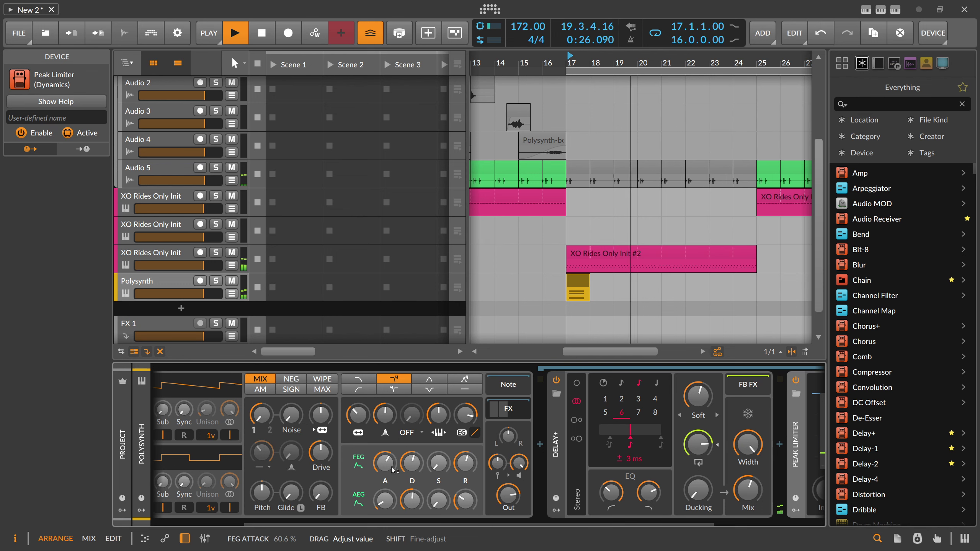
{"action": "left_click_drag", "start_coordinate": [386, 502], "coordinate": [386, 521]}
{"action": "key", "text": "space"}
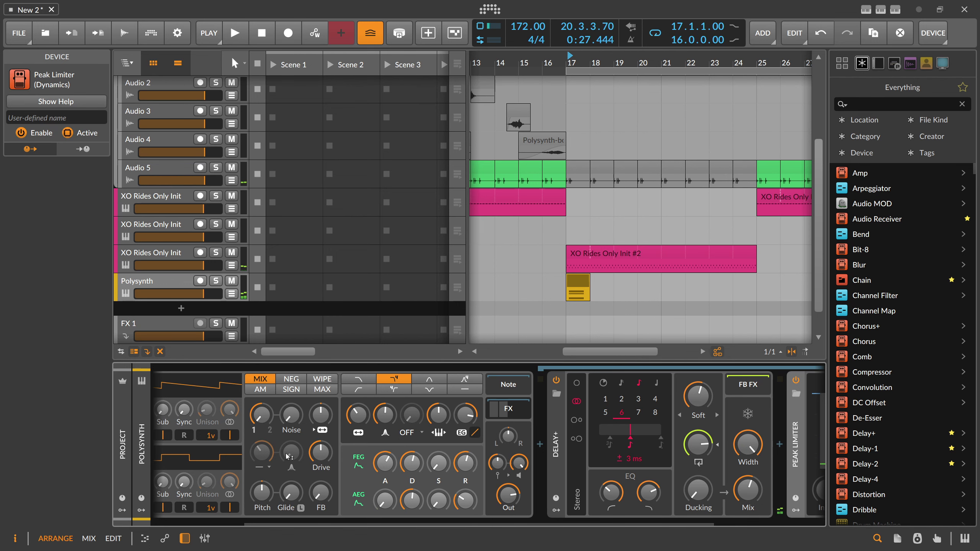
{"action": "scroll", "coordinate": [254, 442], "scroll_direction": "left", "scroll_amount": 3}
{"action": "key", "text": "space"}
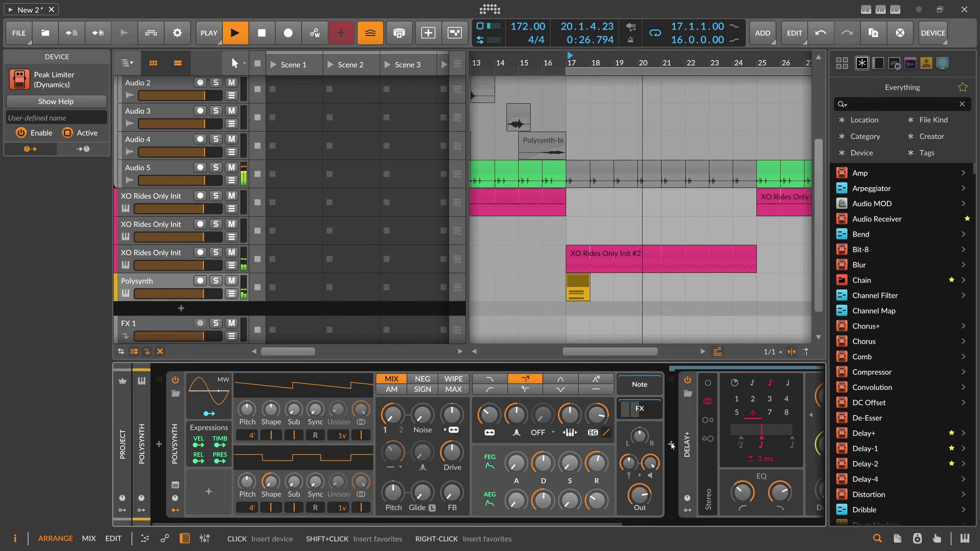
{"action": "key", "text": "space"}
Step: Reset the Delay+ feedback to zero to clear the echoes and set it to about 96%
{"action": "left_click", "coordinate": [595, 288]}
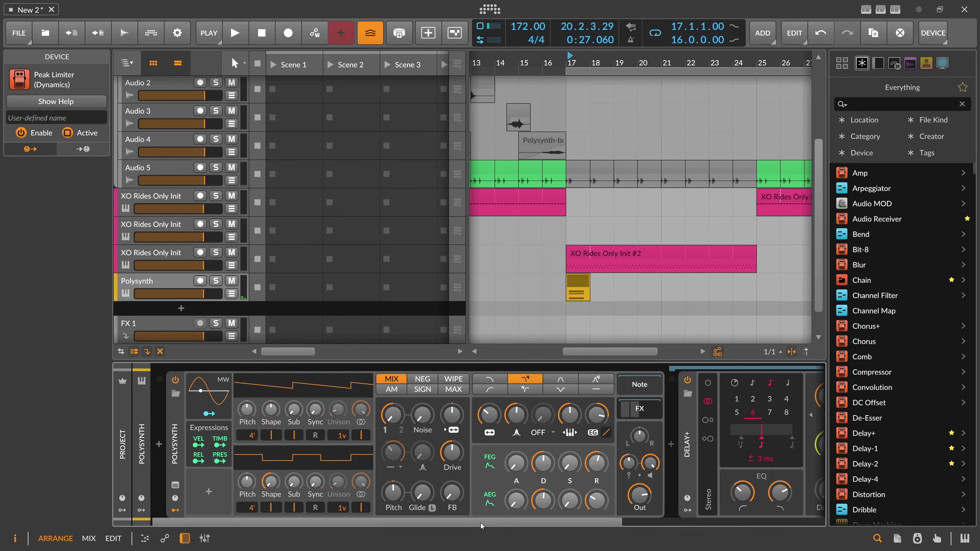
{"action": "scroll", "coordinate": [572, 515], "scroll_direction": "down", "scroll_amount": 3}
{"action": "double_click", "coordinate": [691, 448]}
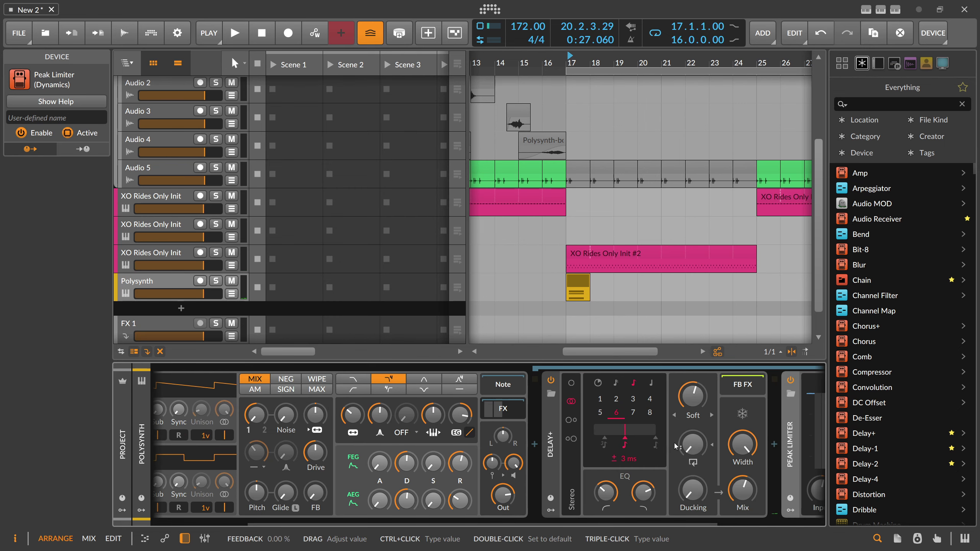
{"action": "left_click_drag", "start_coordinate": [687, 448], "coordinate": [687, 389]}
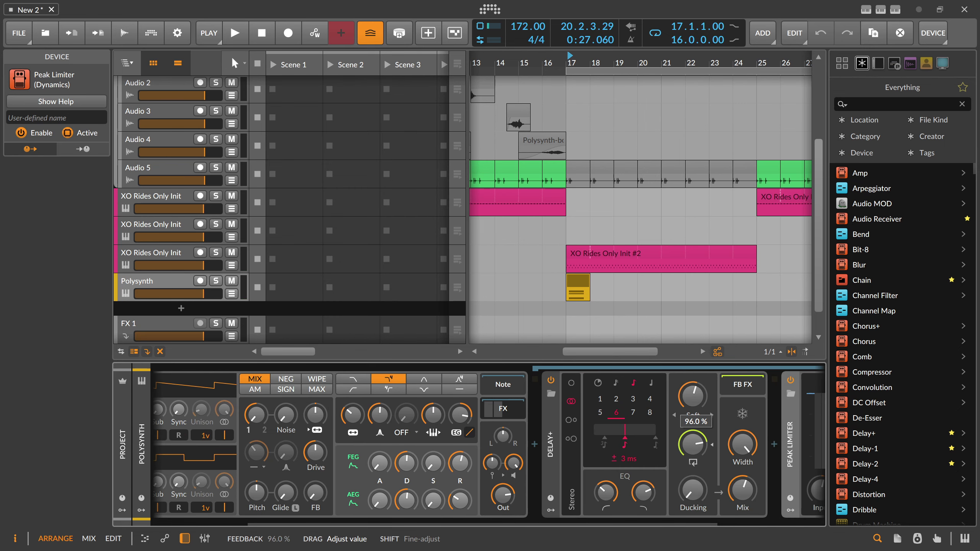
Step: Bounce the Polysynth track from bar 17 to 25 post-fader at 32-bit floating-point and reverse the bounced clip
{"action": "left_click", "coordinate": [624, 281]}
{"action": "left_click_drag", "start_coordinate": [568, 294], "coordinate": [697, 296]}
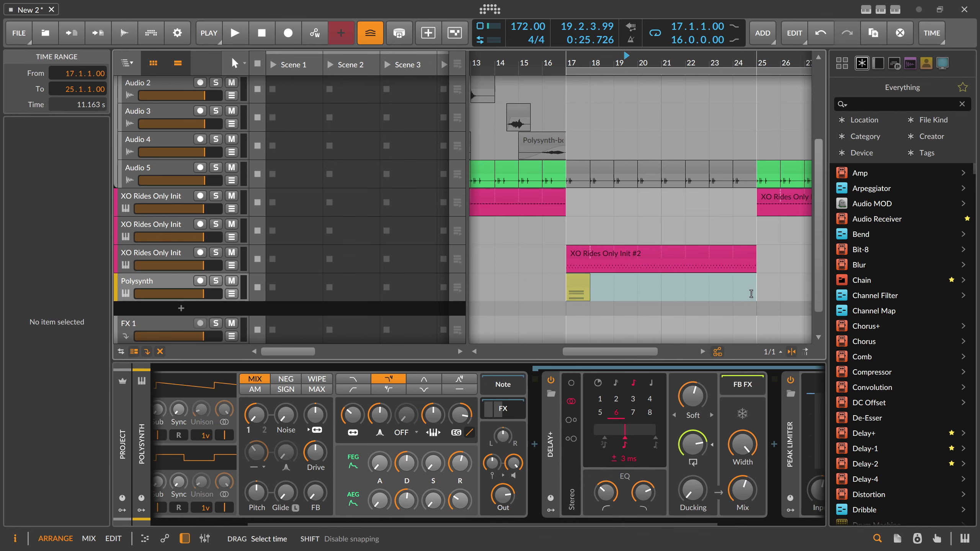
{"action": "right_click", "coordinate": [631, 288]}
{"action": "left_click", "coordinate": [633, 380]}
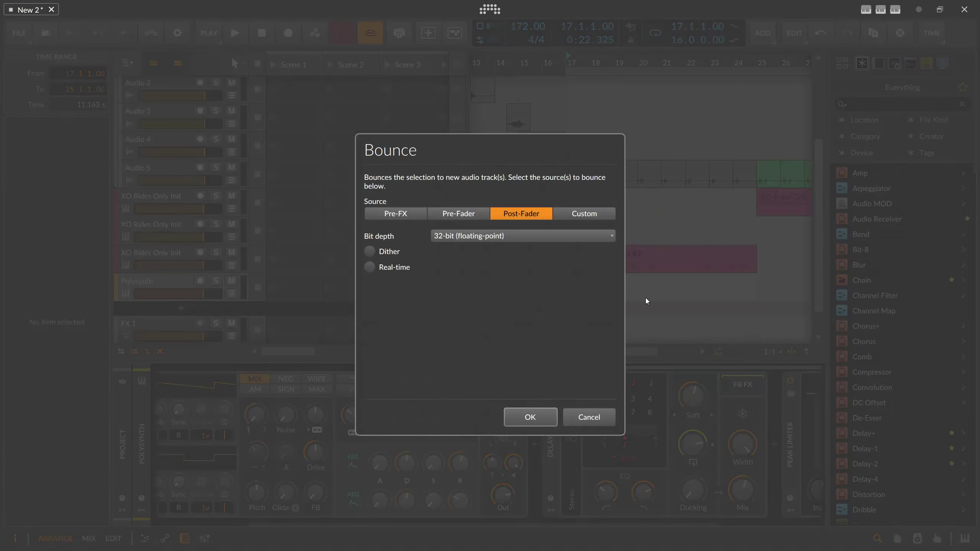
{"action": "left_click", "coordinate": [530, 417]}
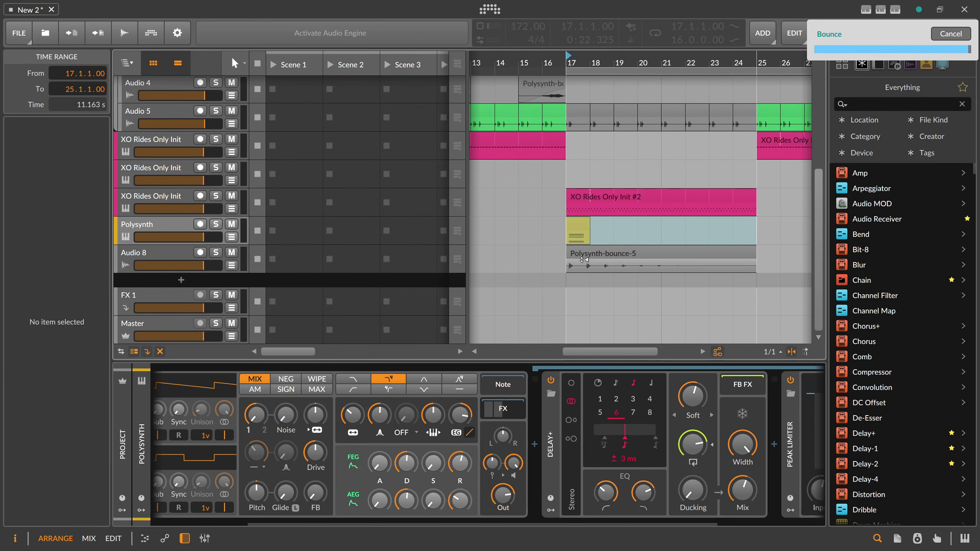
{"action": "left_click", "coordinate": [582, 257]}
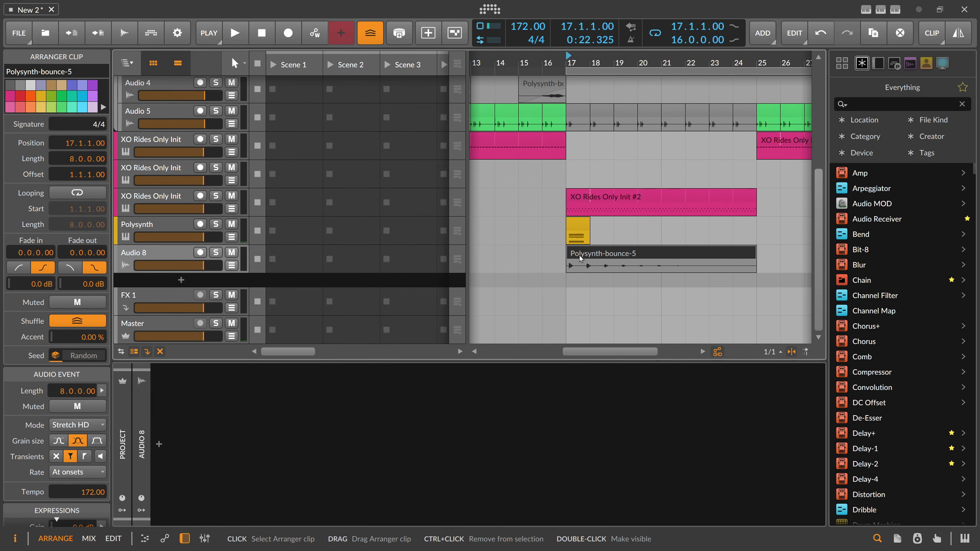
Step: On the Polysynth track, set the Delay+ time to 1 beat and oscillator 1's pitch to 8'
{"action": "left_click", "coordinate": [171, 231]}
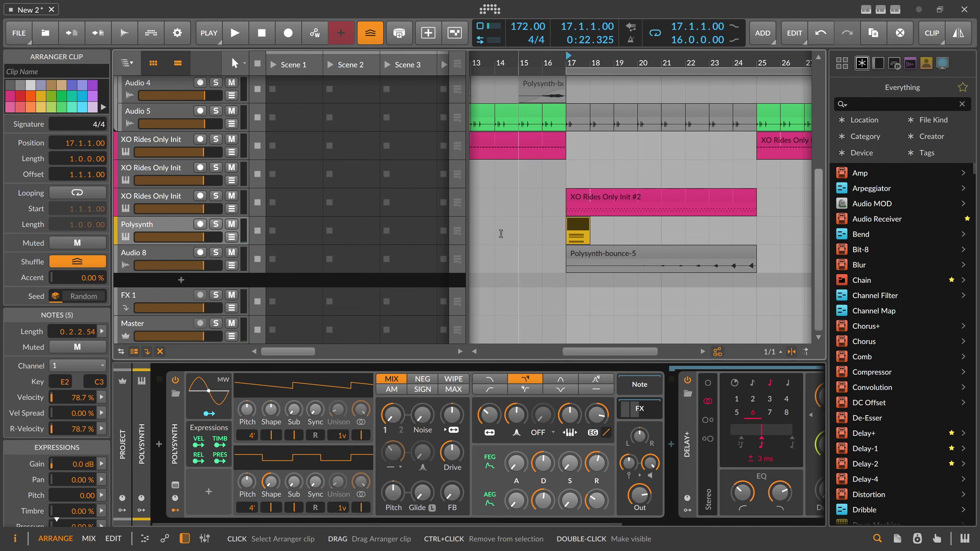
{"action": "left_click_drag", "start_coordinate": [399, 524], "coordinate": [554, 517]}
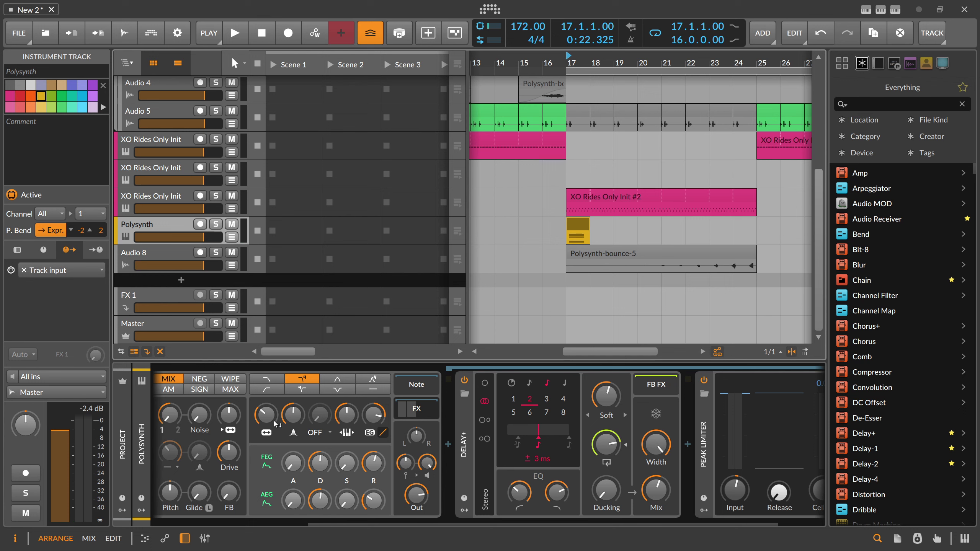
{"action": "scroll", "coordinate": [304, 502], "scroll_direction": "up", "scroll_amount": 4}
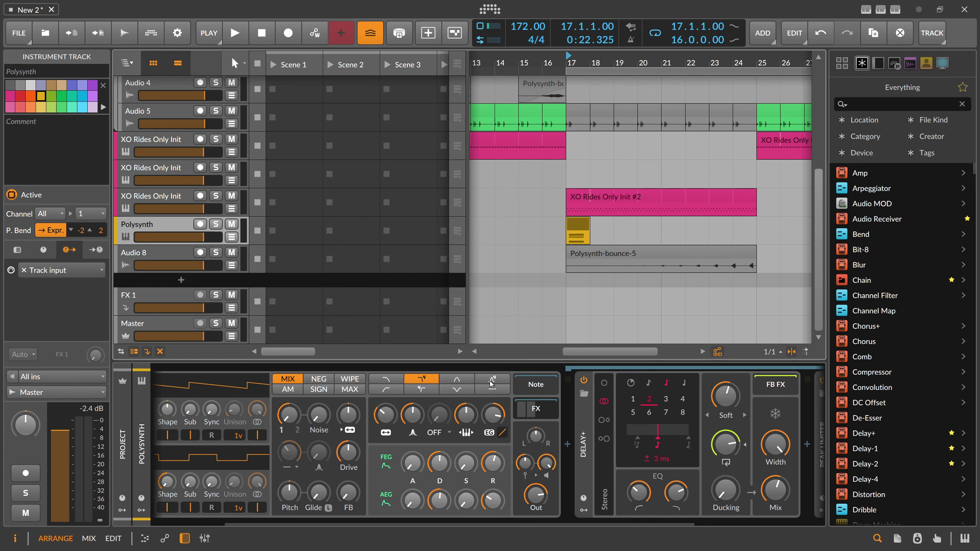
{"action": "key", "text": "space"}
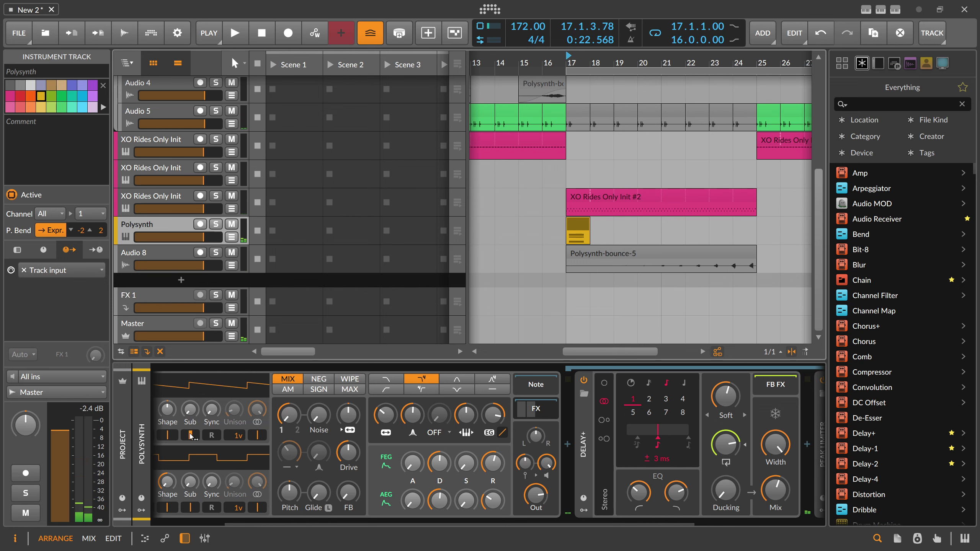
{"action": "scroll", "coordinate": [367, 513], "scroll_direction": "left", "scroll_amount": 3}
Step: Lower the Polysynth's filter frequency to about 35.4 Hz and adjust its resonance during playback
{"action": "key", "text": "space"}
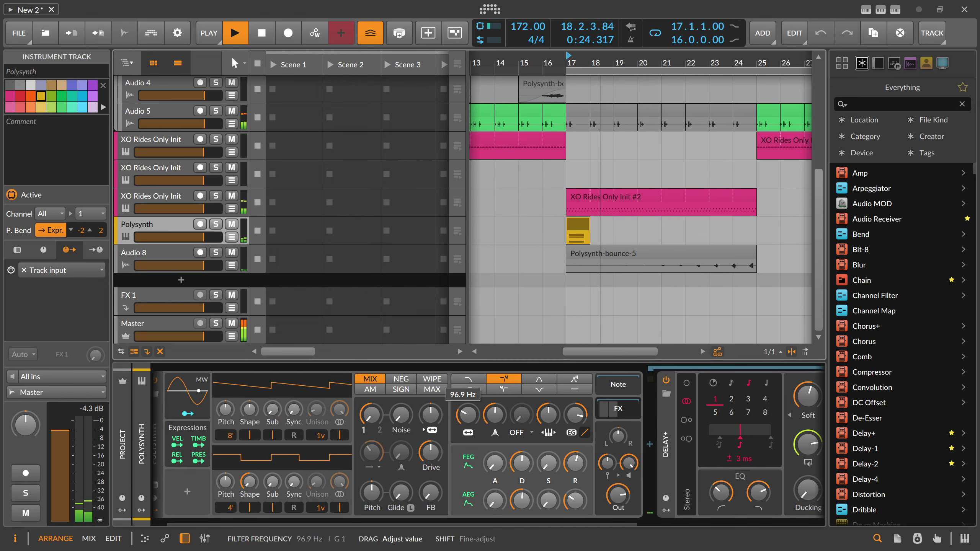
{"action": "key", "text": "space"}
{"action": "key", "text": "space"}
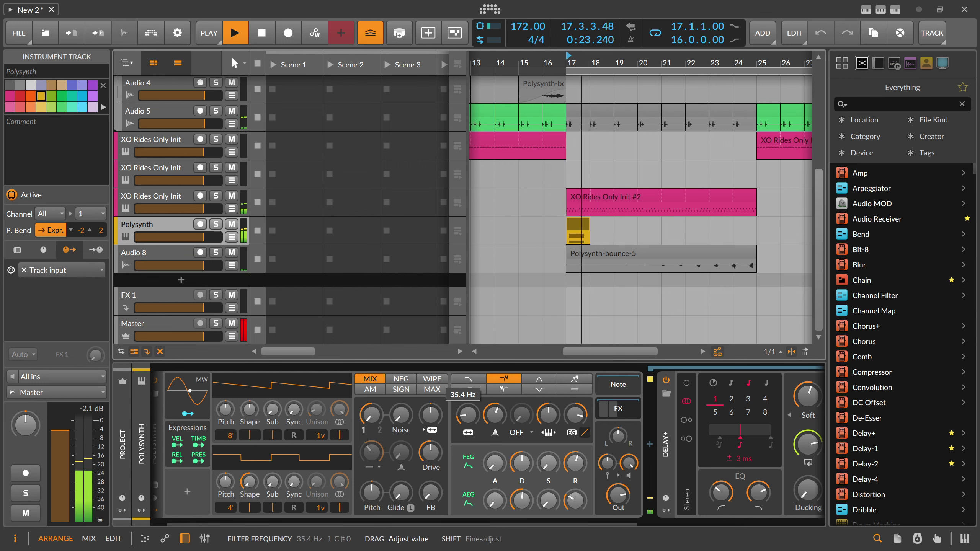
{"action": "left_click_drag", "start_coordinate": [494, 414], "coordinate": [558, 419]}
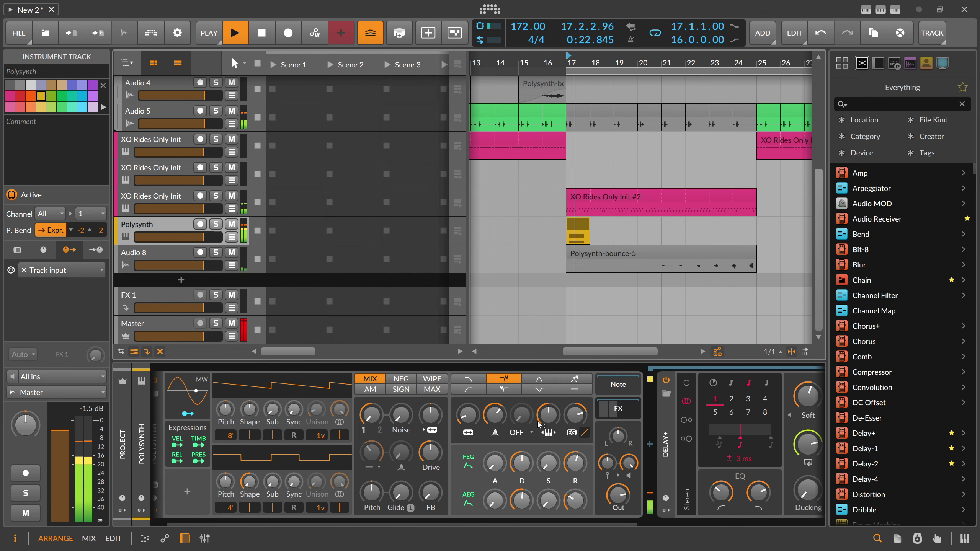
{"action": "key", "text": "space"}
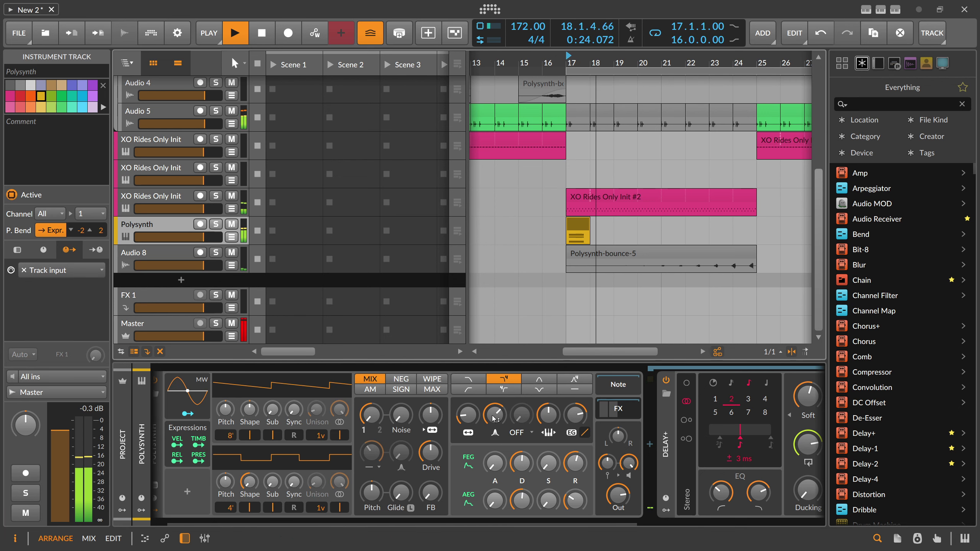
Step: Raise the Polysynth's filter frequency slightly and reduce its resonance while auditioning the stab
{"action": "left_click_drag", "start_coordinate": [468, 416], "coordinate": [468, 411]}
{"action": "key", "text": "space"}
{"action": "left_click_drag", "start_coordinate": [495, 416], "coordinate": [495, 428]}
{"action": "key", "text": "space"}
{"action": "left_click_drag", "start_coordinate": [468, 416], "coordinate": [468, 413]}
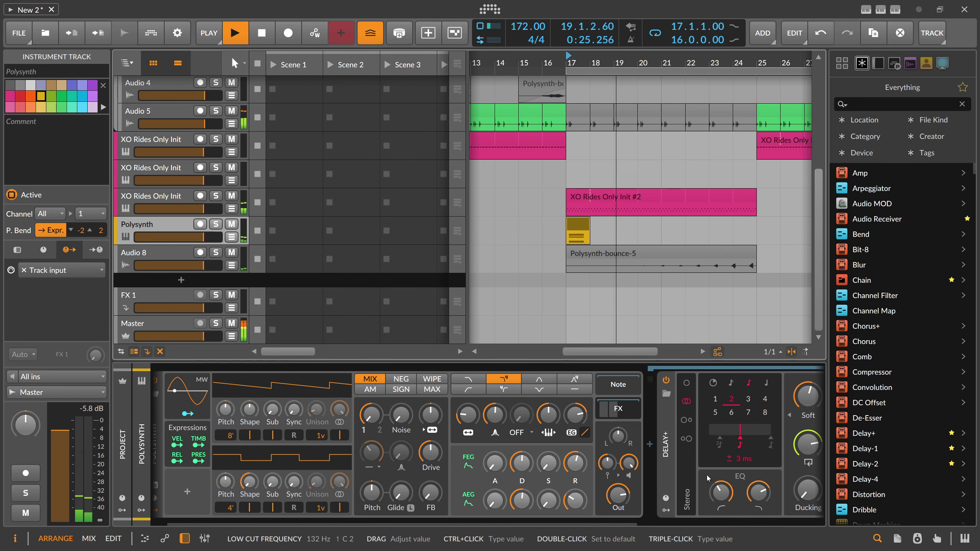
Step: Set the Delay+ time to 3 beats and raise the Polysynth's filter frequency a little more
{"action": "left_click", "coordinate": [753, 405]}
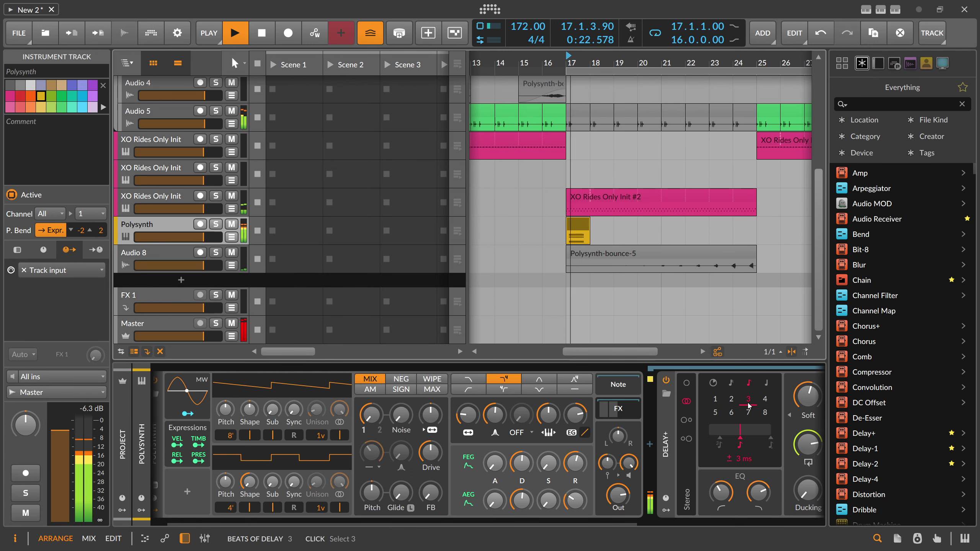
{"action": "key", "text": "space"}
{"action": "key", "text": "space"}
{"action": "left_click_drag", "start_coordinate": [467, 420], "coordinate": [467, 413]}
Step: Set the Polysynth's oscillator 1 to 16 unison voices with 100% width and play the section
{"action": "key", "text": "space"}
{"action": "left_click_drag", "start_coordinate": [319, 435], "coordinate": [325, 422]}
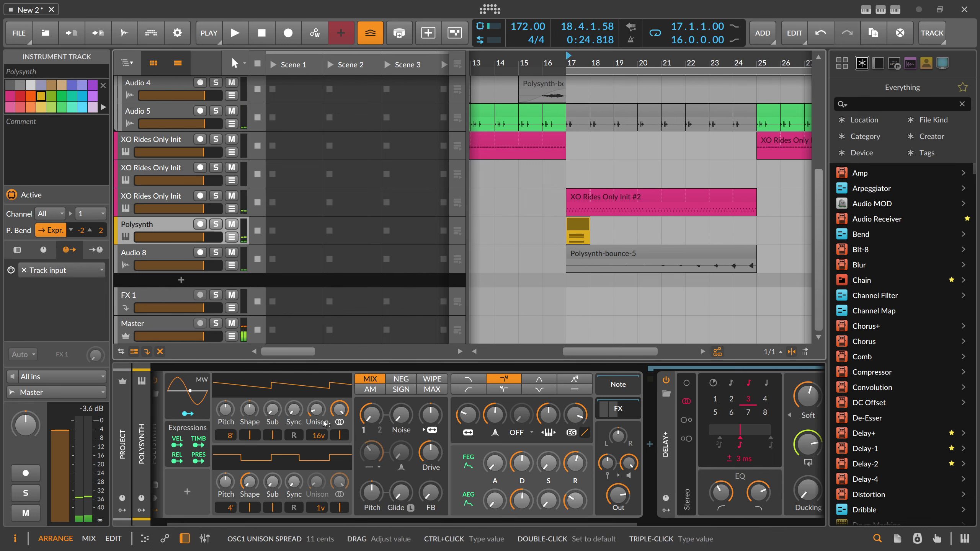
{"action": "key", "text": "space"}
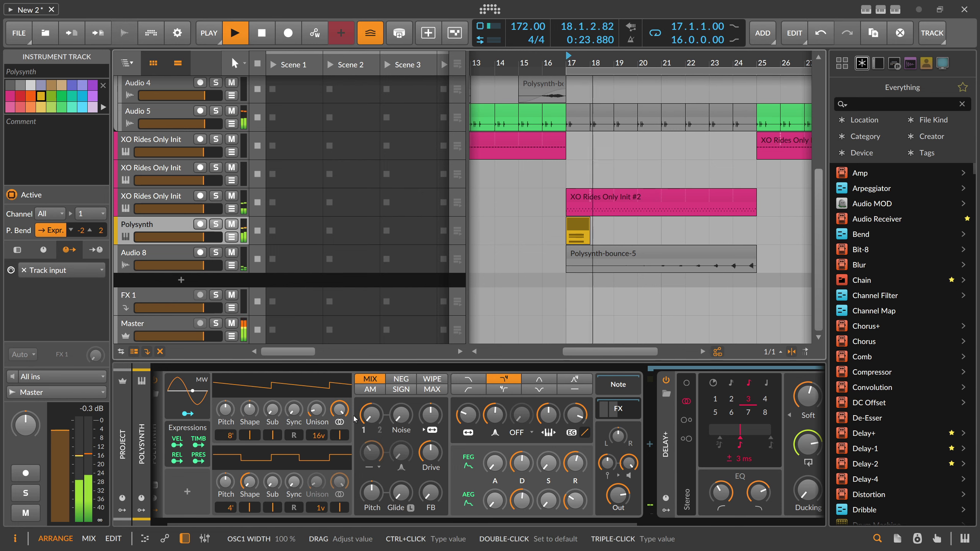
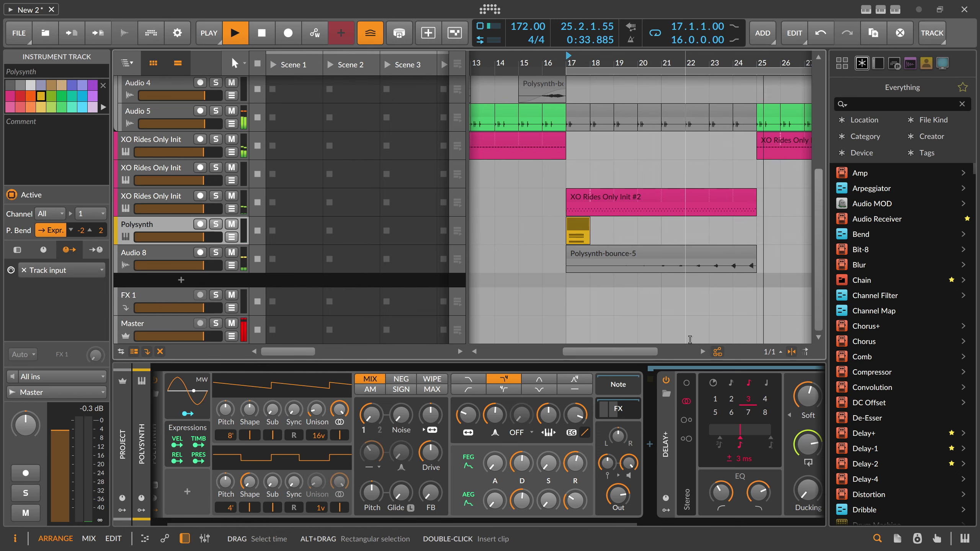
Step: Reverse the bounced Polysynth clip back to its forward direction and play it with the Audio 8 track soloed
{"action": "left_click", "coordinate": [645, 258]}
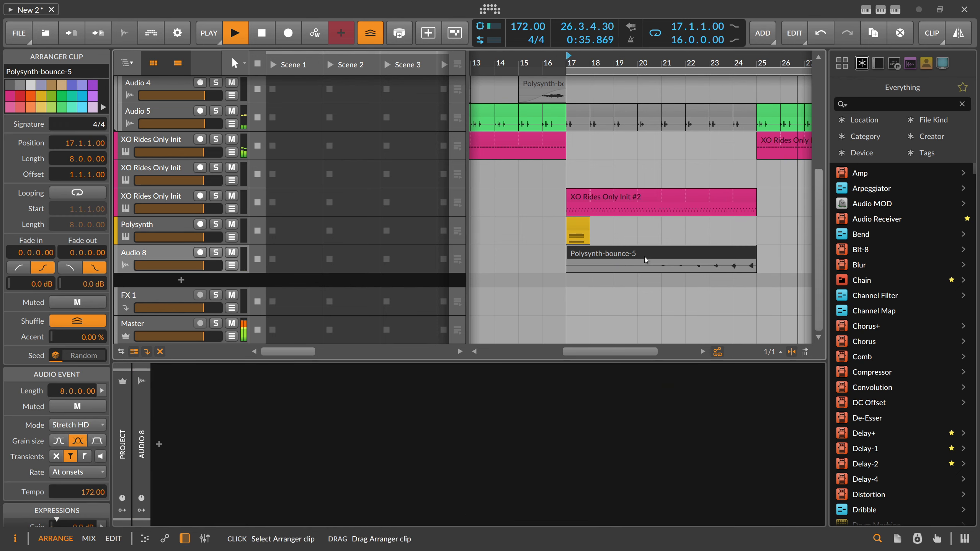
{"action": "key", "text": "space"}
{"action": "left_click", "coordinate": [582, 227]}
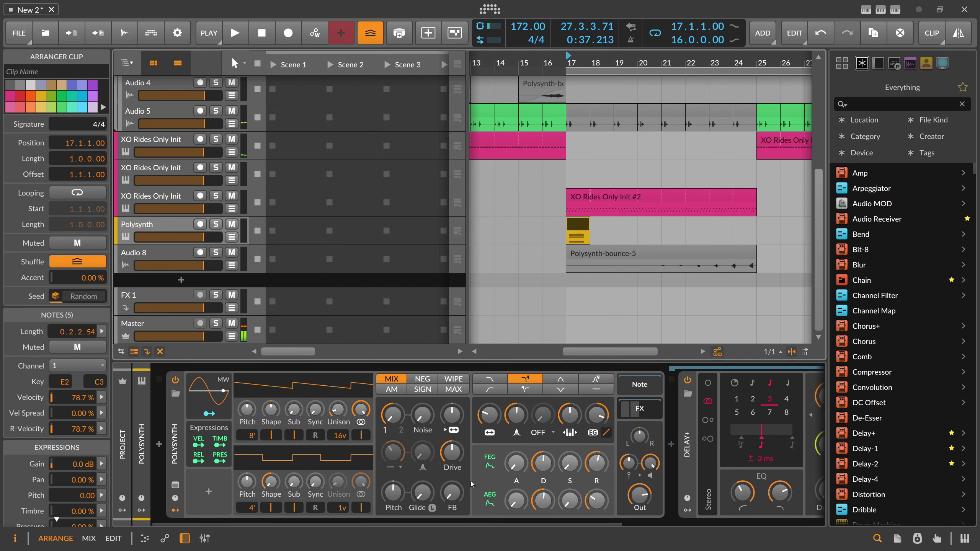
{"action": "left_click_drag", "start_coordinate": [422, 522], "coordinate": [504, 517]}
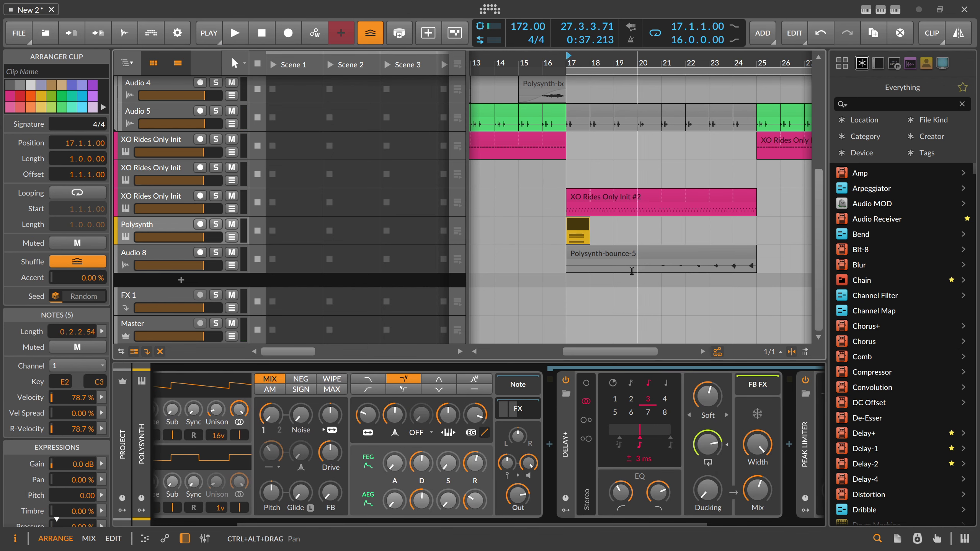
{"action": "left_click", "coordinate": [632, 255]}
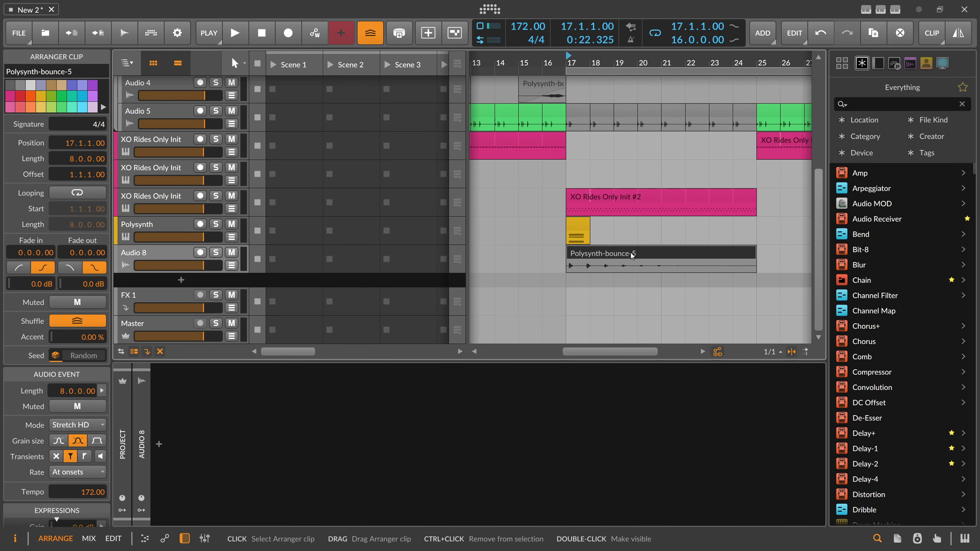
{"action": "key", "text": "space"}
{"action": "left_click", "coordinate": [216, 252]}
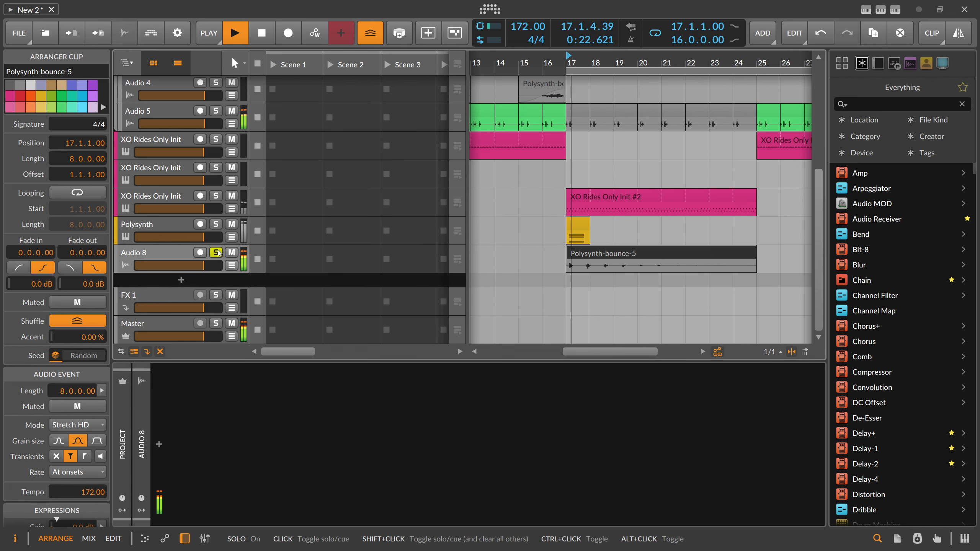
Step: Insert the ValhallaSupermassive reverb on the Audio 8 track
{"action": "left_click", "coordinate": [183, 253]}
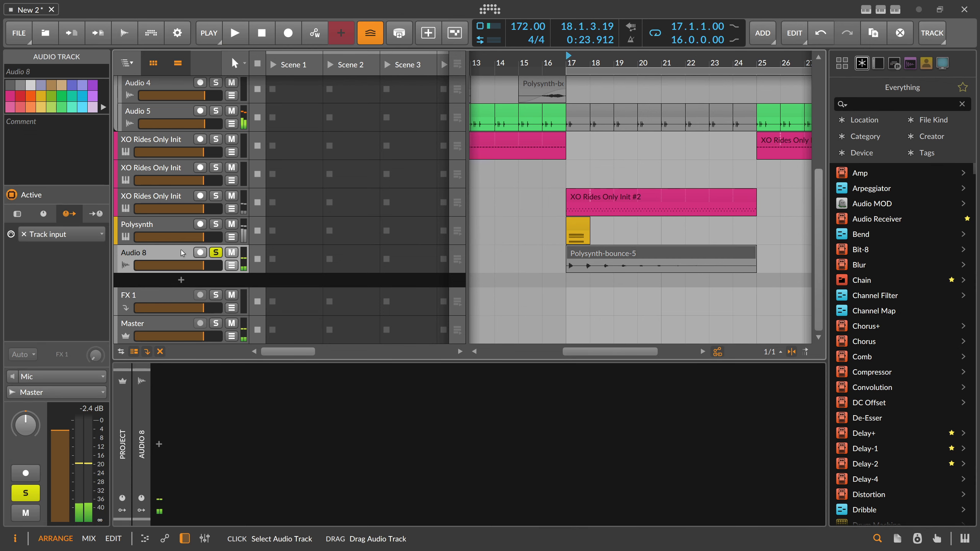
{"action": "left_click", "coordinate": [160, 444]}
{"action": "type", "text": "super"}
{"action": "key", "text": "Down"}
{"action": "key", "text": "Return"}
Step: Audition the soloed clip with the reverb, set ValhallaSupermassive's Mix to 0% and close the plug-in window
{"action": "key", "text": "space"}
{"action": "left_click_drag", "start_coordinate": [363, 250], "coordinate": [364, 266]}
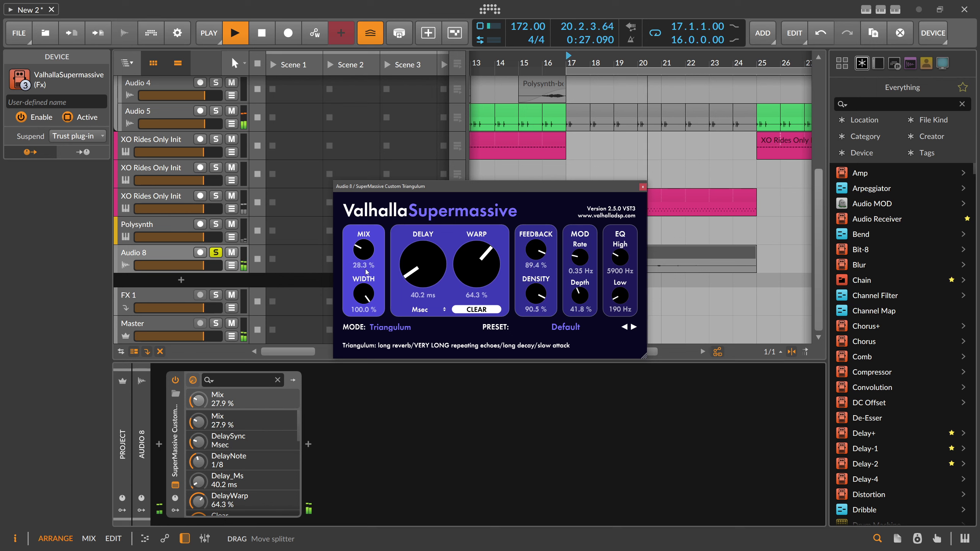
{"action": "left_click_drag", "start_coordinate": [365, 248], "coordinate": [376, 279]}
{"action": "key", "text": "space"}
{"action": "left_click", "coordinate": [643, 187]}
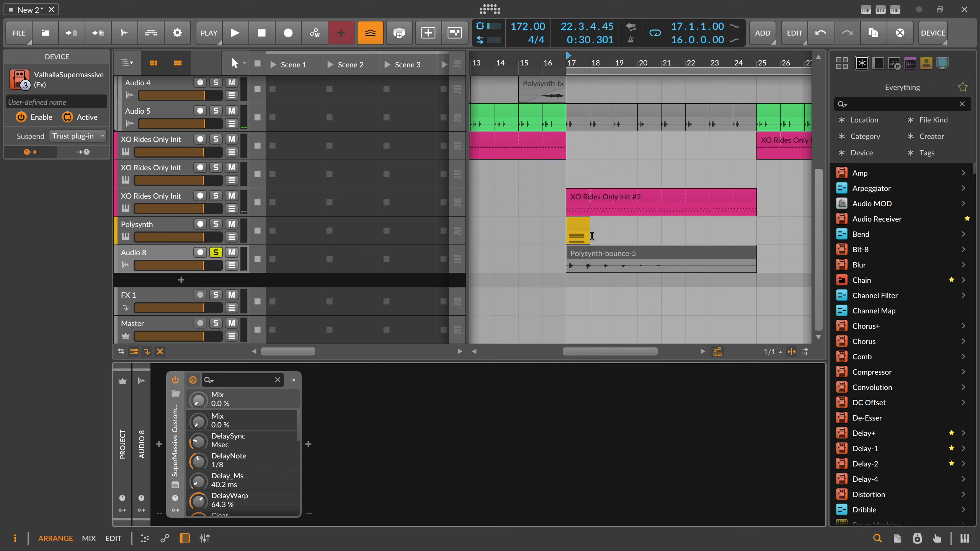
Step: Draw a ValhallaSupermassive Mix automation ramp on Audio 8 rising from 0% at bar 17 to about 87% at bar 25
{"action": "left_click", "coordinate": [231, 265]}
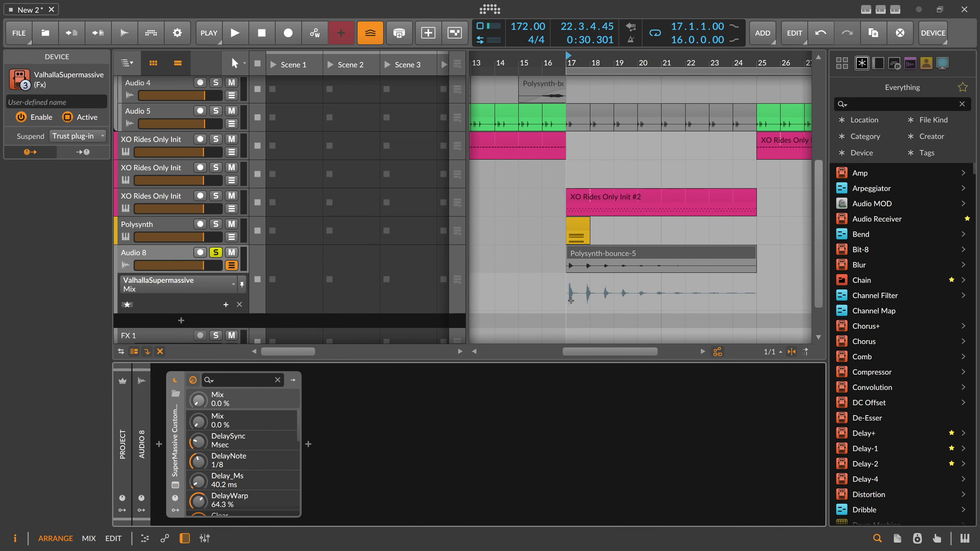
{"action": "left_click_drag", "start_coordinate": [569, 313], "coordinate": [758, 281]}
{"action": "key", "text": "space"}
{"action": "left_click", "coordinate": [691, 294]}
{"action": "left_click", "coordinate": [691, 294]}
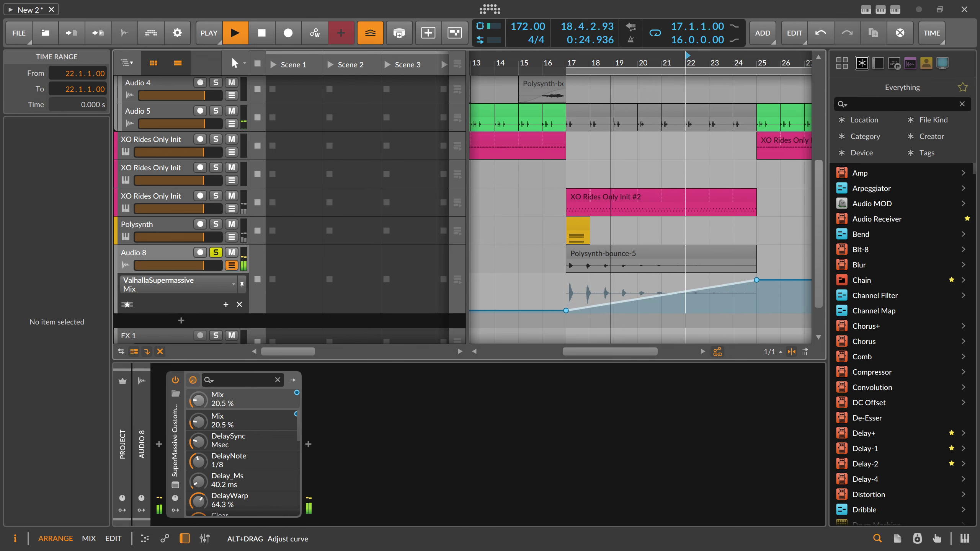
Step: Add a Peak Limiter after ValhallaSupermassive on Audio 8 and raise its input gain slightly
{"action": "left_click", "coordinate": [309, 444]}
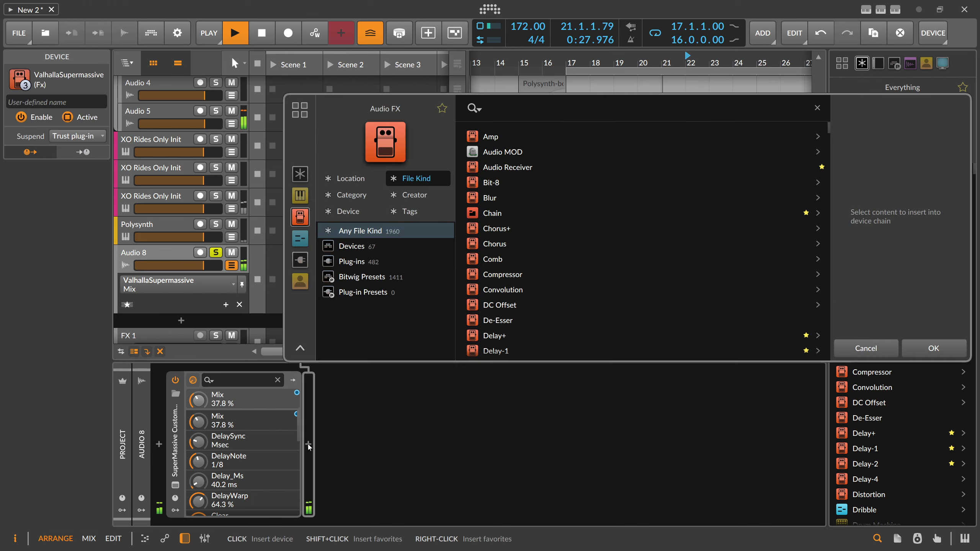
{"action": "type", "text": "peak"}
{"action": "key", "text": "Return"}
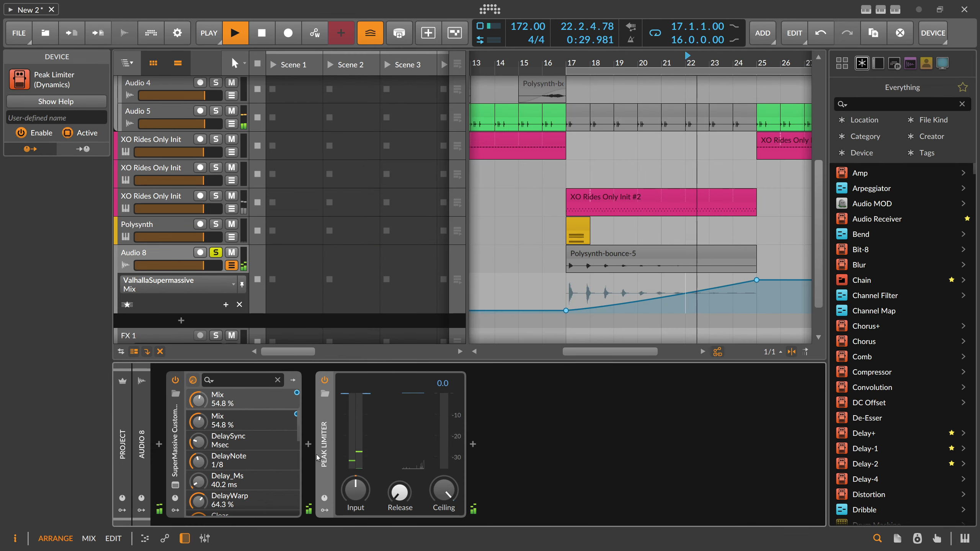
{"action": "mouse_move", "coordinate": [355, 490]}
{"action": "left_mouse_down"}
{"action": "mouse_move", "coordinate": [355, 479]}
{"action": "mouse_move", "coordinate": [350, 488]}
{"action": "left_mouse_up"}
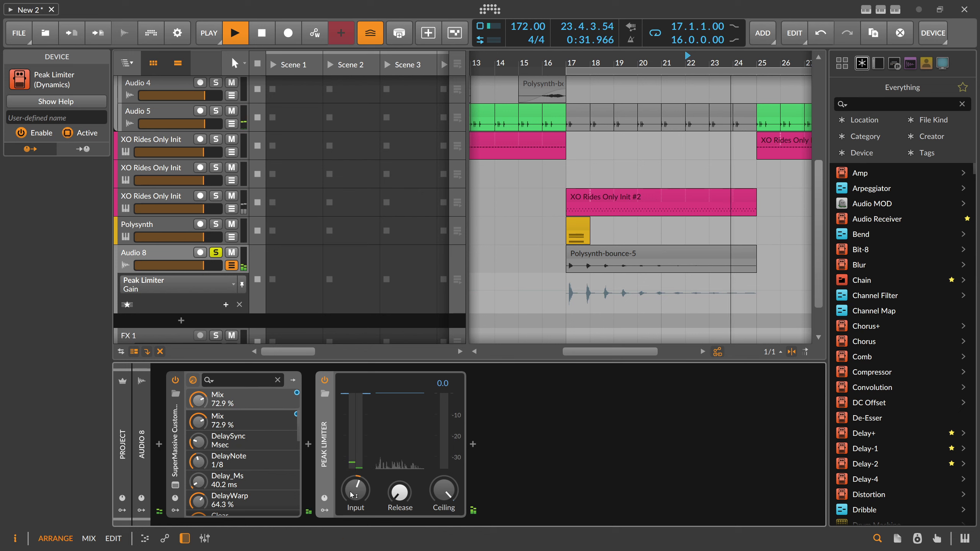
Step: Bring the ValhallaSupermassive Mix automation lane back into view and audition the soloed section from bar 17
{"action": "left_click", "coordinate": [201, 293]}
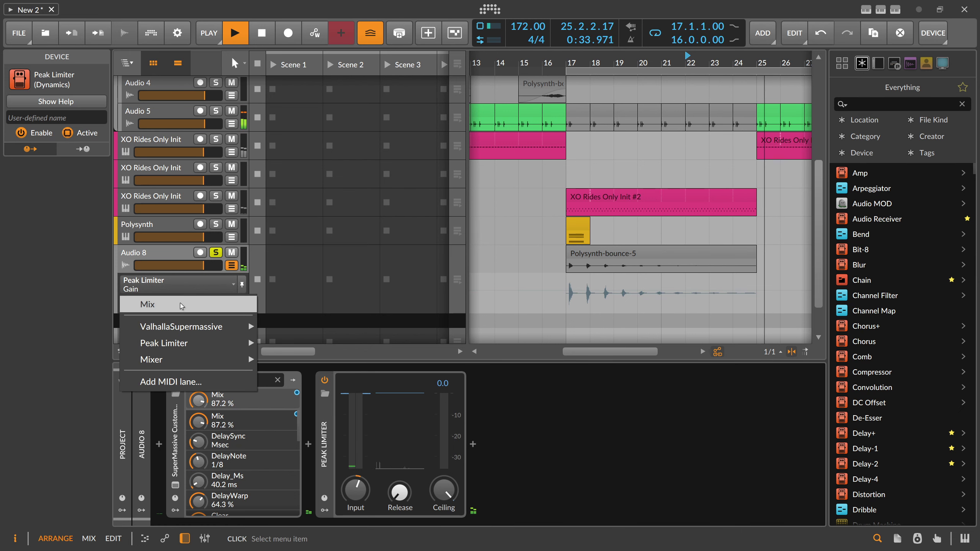
{"action": "left_click", "coordinate": [180, 303]}
{"action": "left_click", "coordinate": [566, 310]}
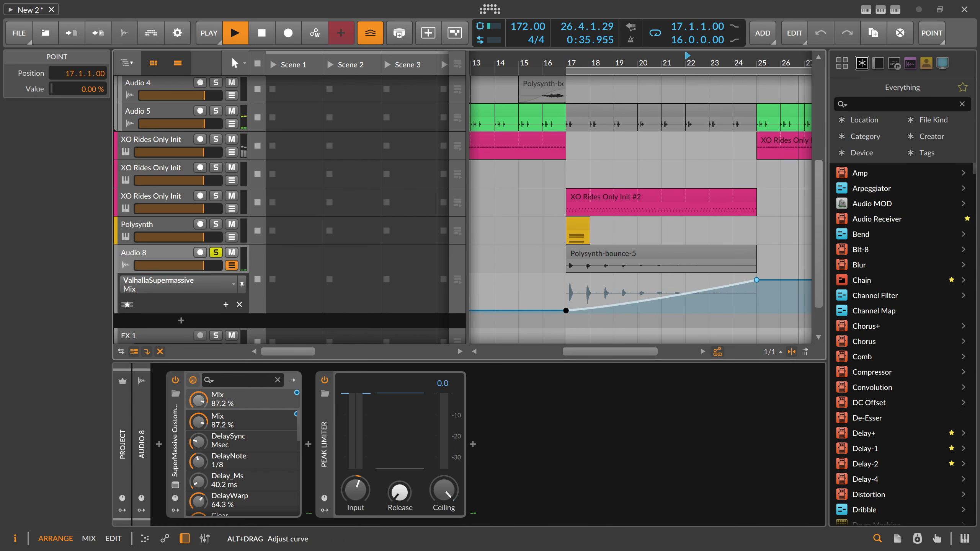
{"action": "key", "text": "space"}
{"action": "key", "text": "space"}
{"action": "key", "text": "space"}
{"action": "key", "text": "space"}
{"action": "left_click", "coordinate": [563, 60]}
{"action": "key", "text": "space"}
{"action": "key", "text": "space"}
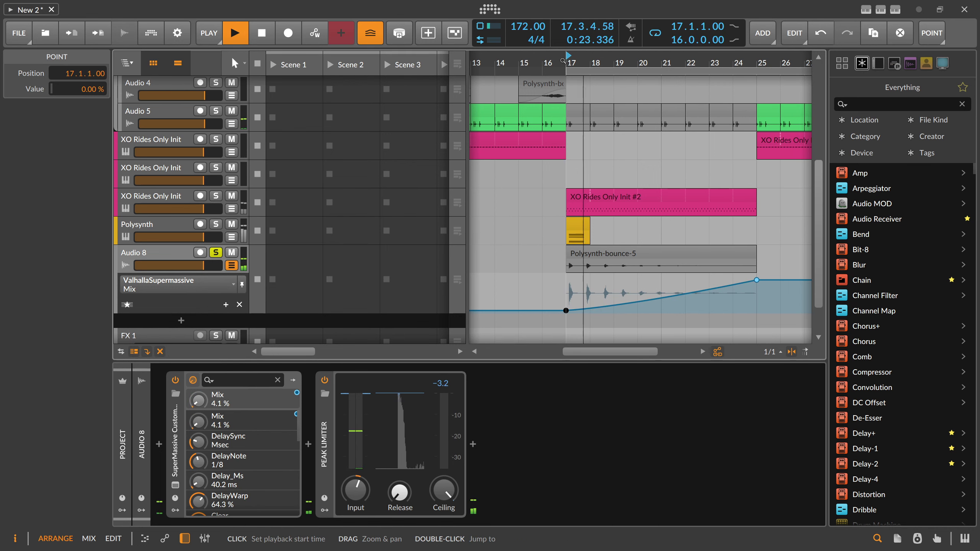
{"action": "key", "text": "space"}
Step: Bounce the Polysynth-bounce-5 clip post-fader at 32-bit floating-point and delete its source track
{"action": "left_click", "coordinate": [598, 257]}
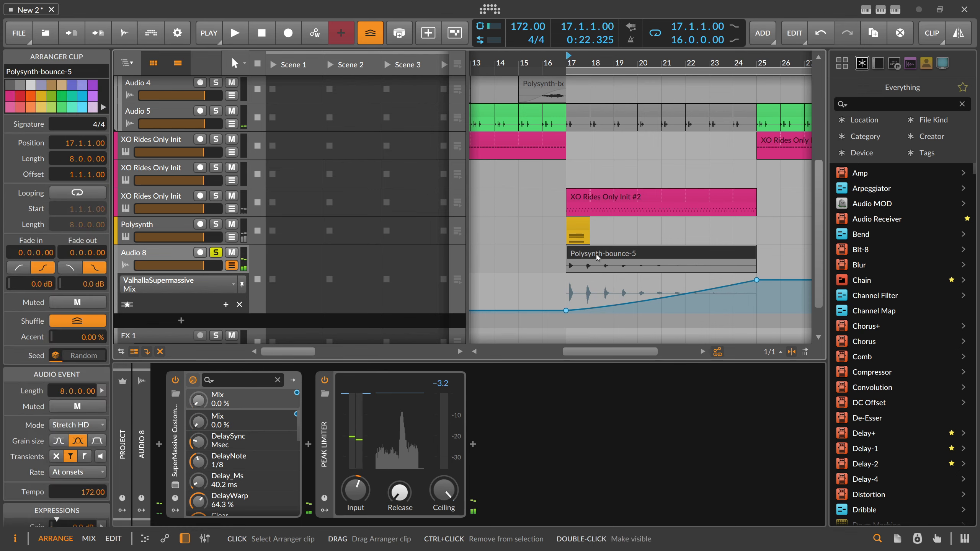
{"action": "right_click", "coordinate": [598, 257]}
{"action": "left_click", "coordinate": [633, 354]}
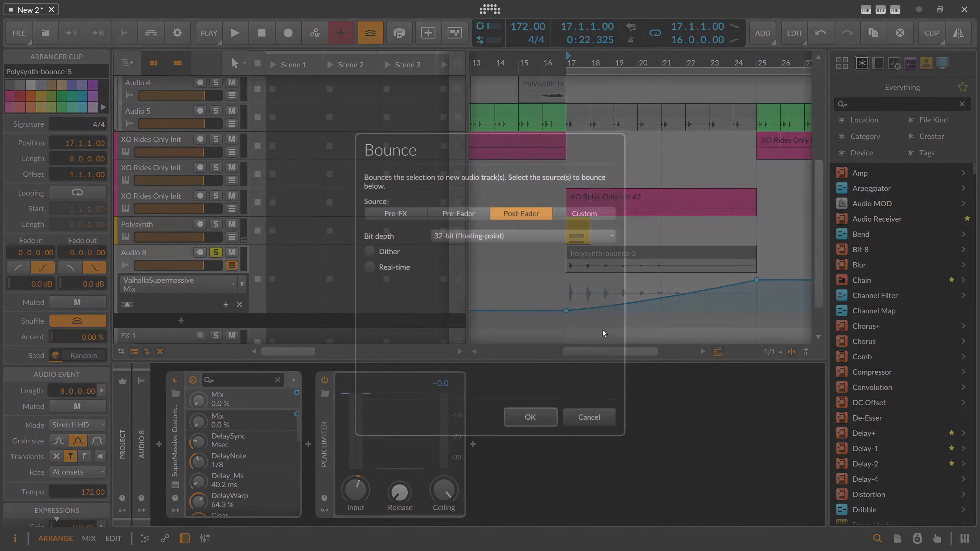
{"action": "left_click", "coordinate": [544, 417]}
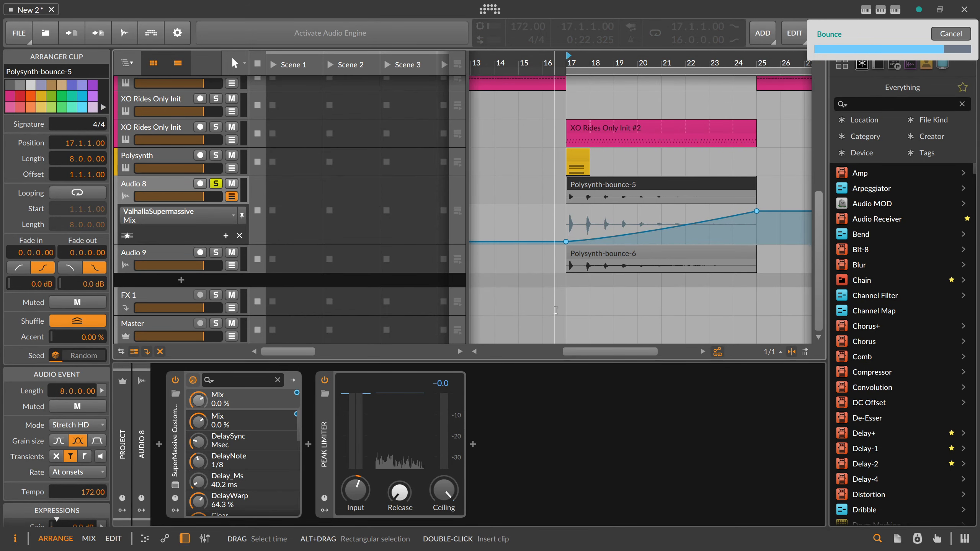
{"action": "left_click", "coordinate": [171, 183]}
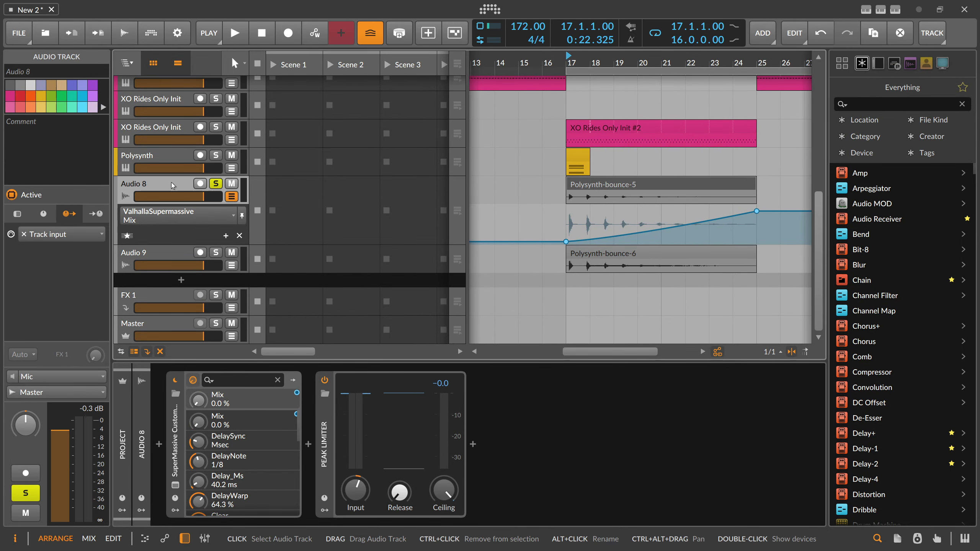
{"action": "key", "text": "Delete"}
Step: Reverse the Polysynth-bounce-6 clip, give it a fade-in of nearly one bar and play it in context
{"action": "left_click", "coordinate": [611, 255]}
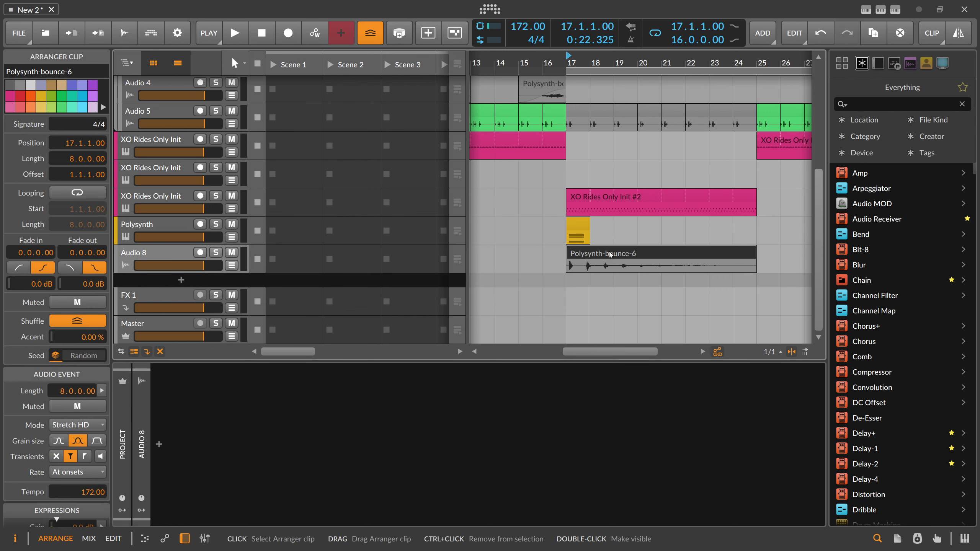
{"action": "left_click", "coordinate": [619, 64]}
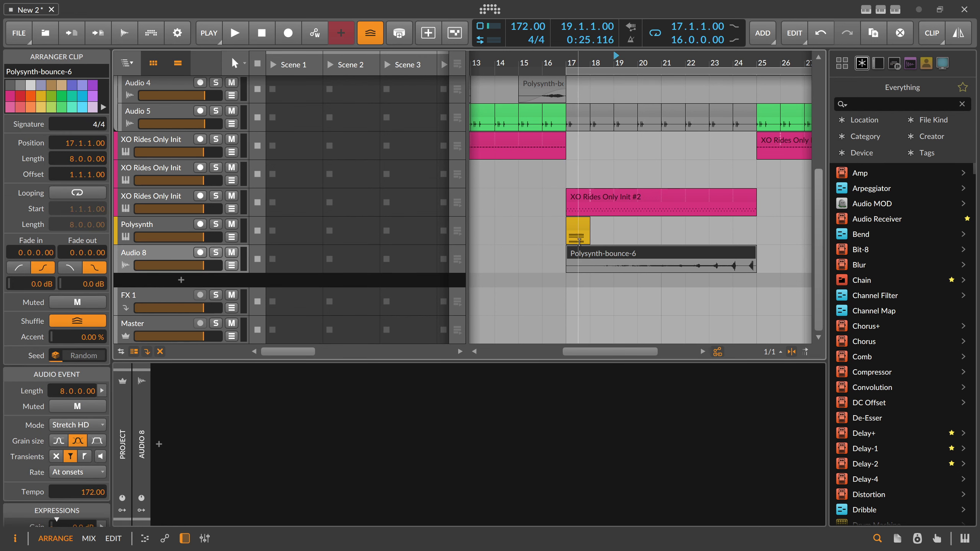
{"action": "left_click_drag", "start_coordinate": [567, 258], "coordinate": [589, 259]}
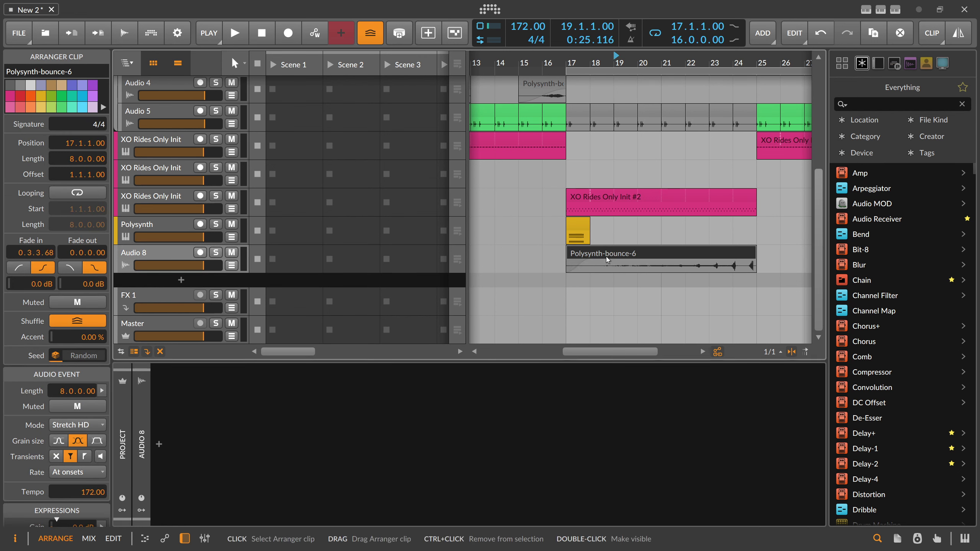
{"action": "key", "text": "space"}
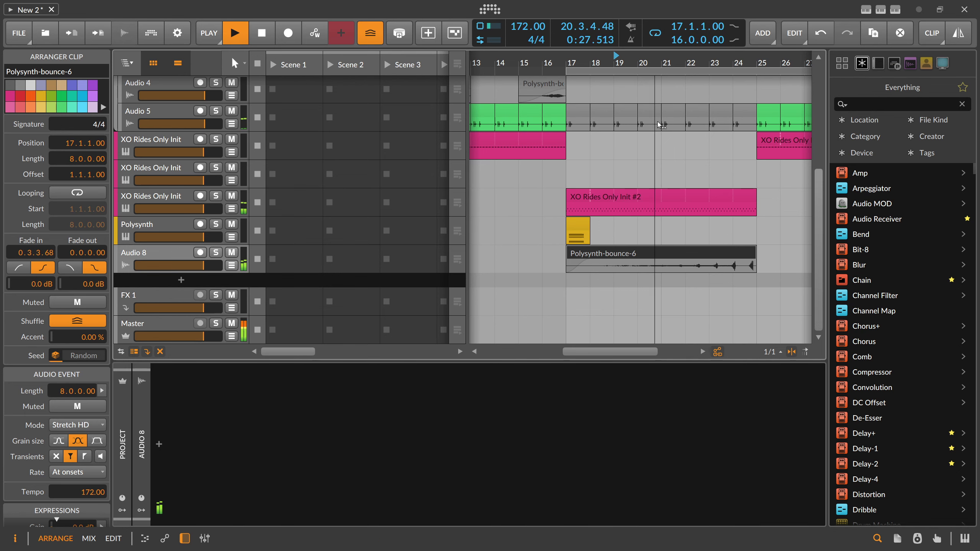
{"action": "left_click_drag", "start_coordinate": [660, 64], "coordinate": [644, 64]}
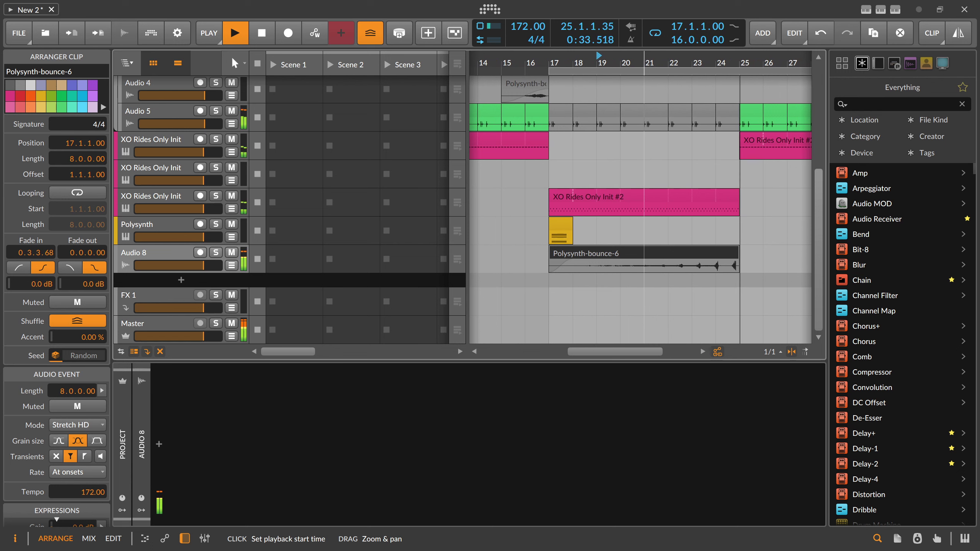
{"action": "left_click_drag", "start_coordinate": [644, 63], "coordinate": [640, 58]}
{"action": "left_click", "coordinate": [591, 223]}
{"action": "left_click", "coordinate": [562, 62]}
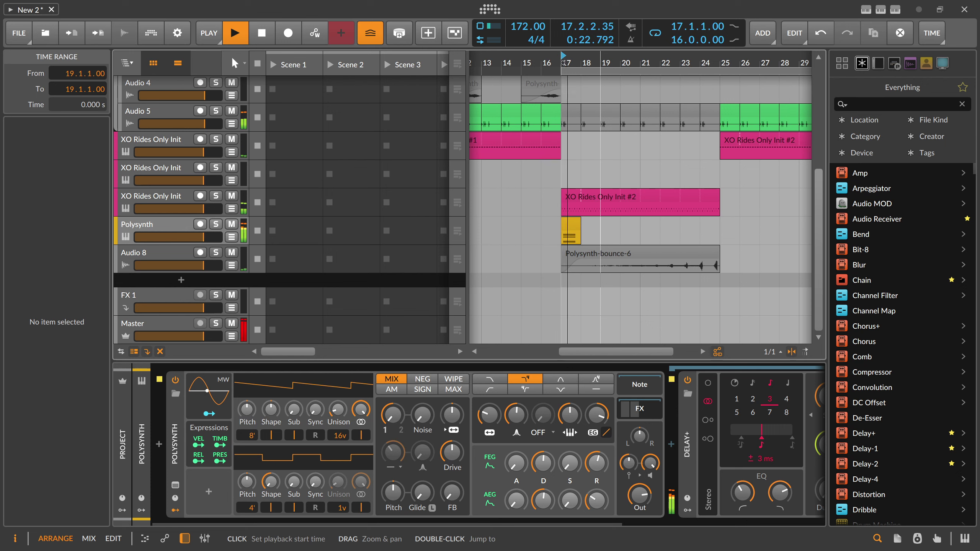
Step: Try a Polysynth filter frequency of 137 Hz with Delay+ times of 4 and 6 while auditioning from bar 17
{"action": "left_click", "coordinate": [174, 224]}
{"action": "left_click_drag", "start_coordinate": [489, 416], "coordinate": [489, 413]}
{"action": "left_click", "coordinate": [787, 399]}
{"action": "key", "text": "space"}
{"action": "key", "text": "space"}
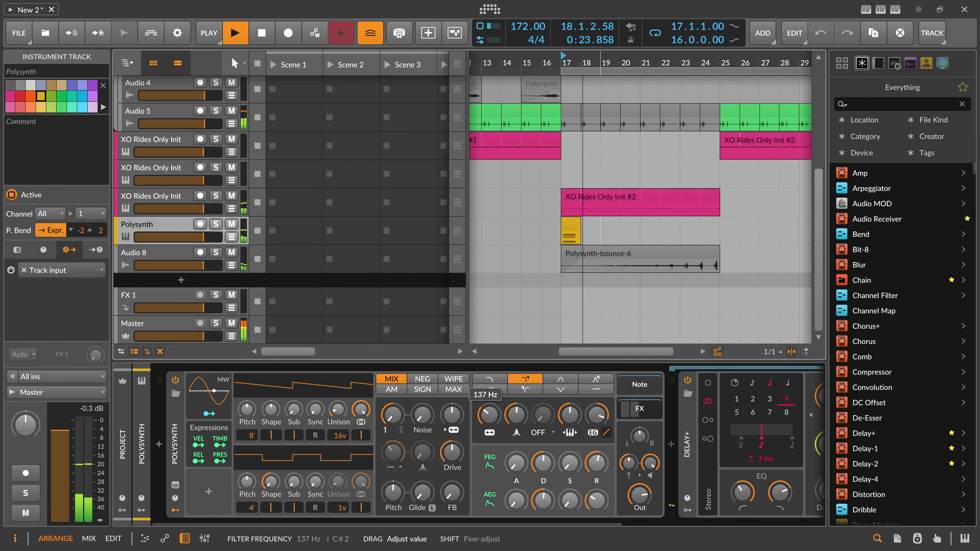
{"action": "left_click", "coordinate": [753, 412]}
{"action": "key", "text": "space"}
{"action": "key", "text": "space"}
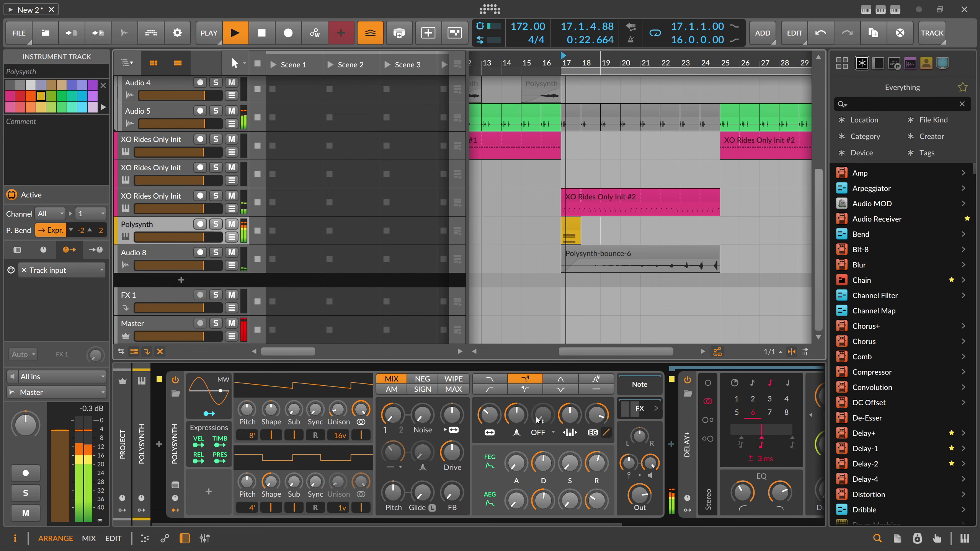
Step: Reduce the Polysynth's filter resonance with its frequency at 522 Hz, and set the Delay+ feedback to about 96%
{"action": "left_click_drag", "start_coordinate": [516, 415], "coordinate": [516, 418]}
{"action": "left_click_drag", "start_coordinate": [489, 415], "coordinate": [489, 400]}
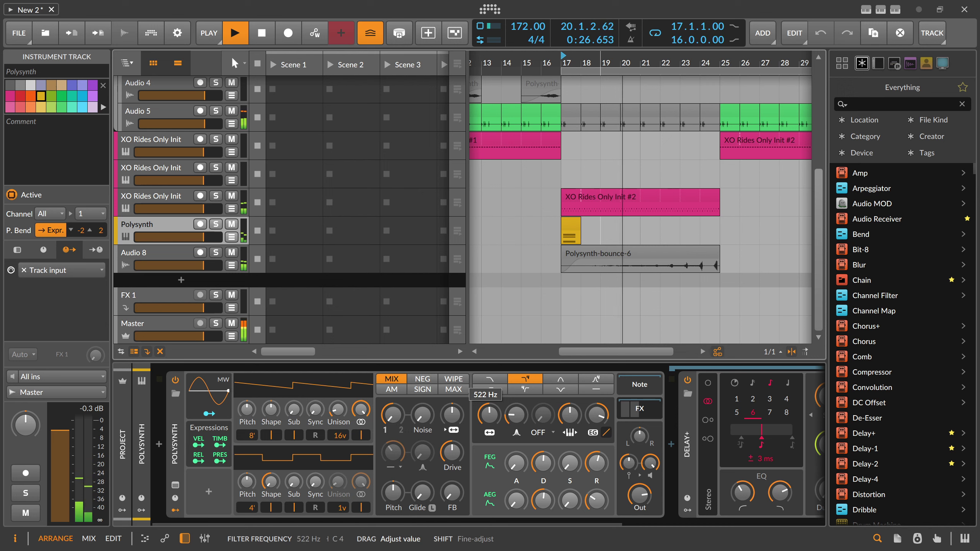
{"action": "left_click_drag", "start_coordinate": [598, 523], "coordinate": [682, 522]}
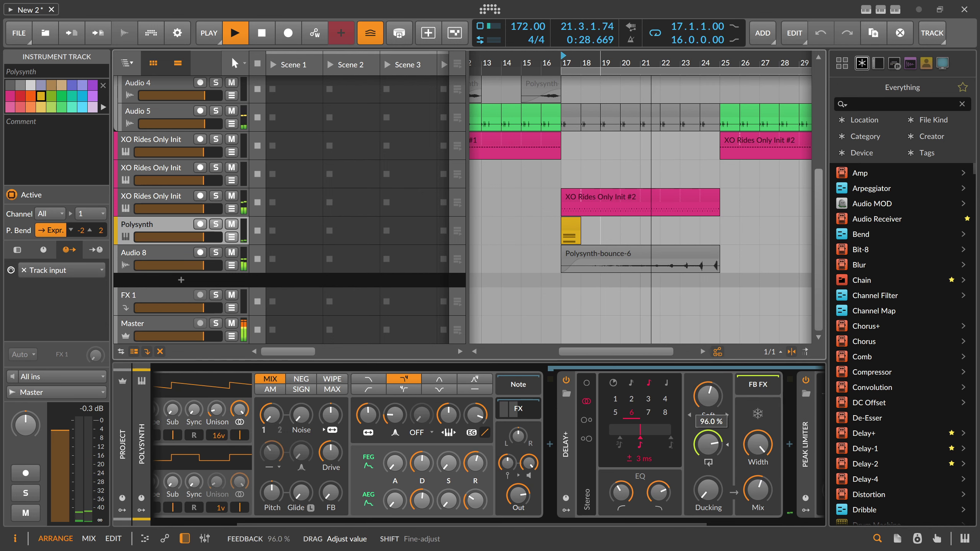
{"action": "key", "text": "space"}
{"action": "key", "text": "space"}
{"action": "key", "text": "space"}
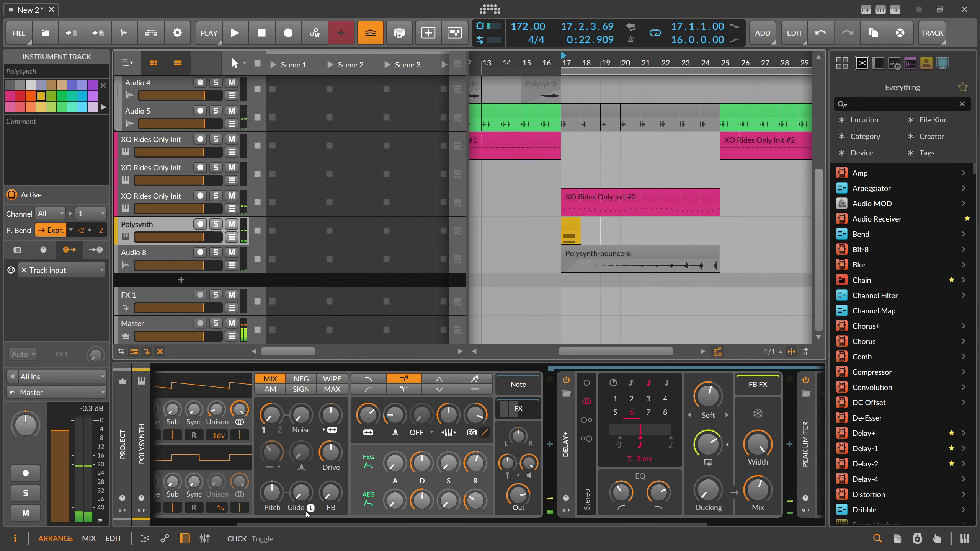
Step: Set the Polysynth's oscillator 1 octave to 4' and audition the stab from bar 17
{"action": "scroll", "coordinate": [225, 498], "scroll_direction": "left", "scroll_amount": 3}
{"action": "key", "text": "space"}
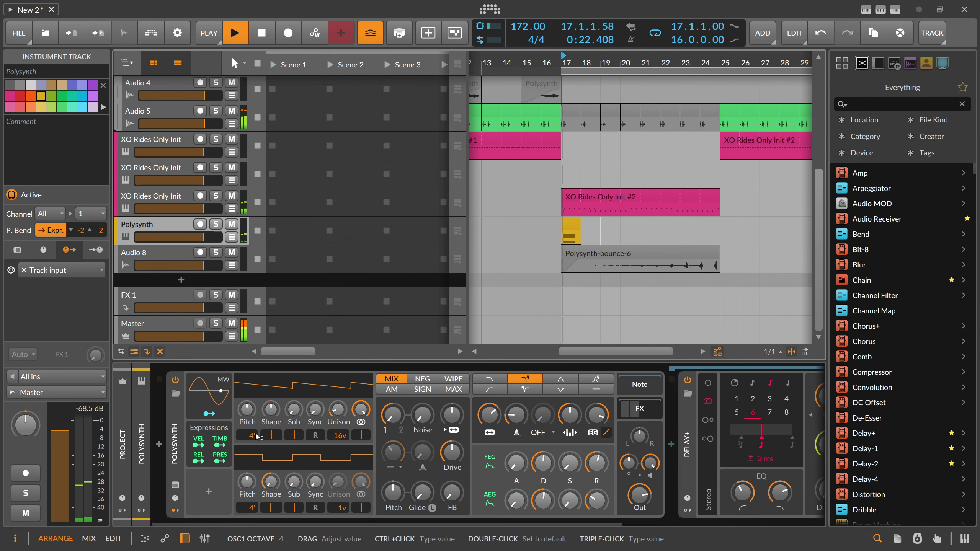
{"action": "key", "text": "space"}
{"action": "key", "text": "space"}
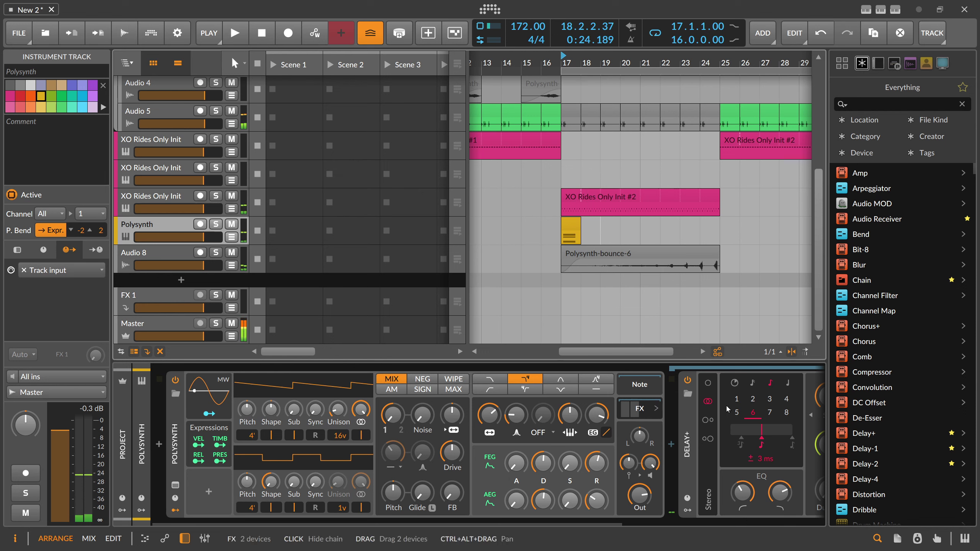
Step: Set the Delay+ time to 1 and adjust its low-cut EQ and mix while replaying the stab
{"action": "key", "text": "space"}
{"action": "key", "text": "space"}
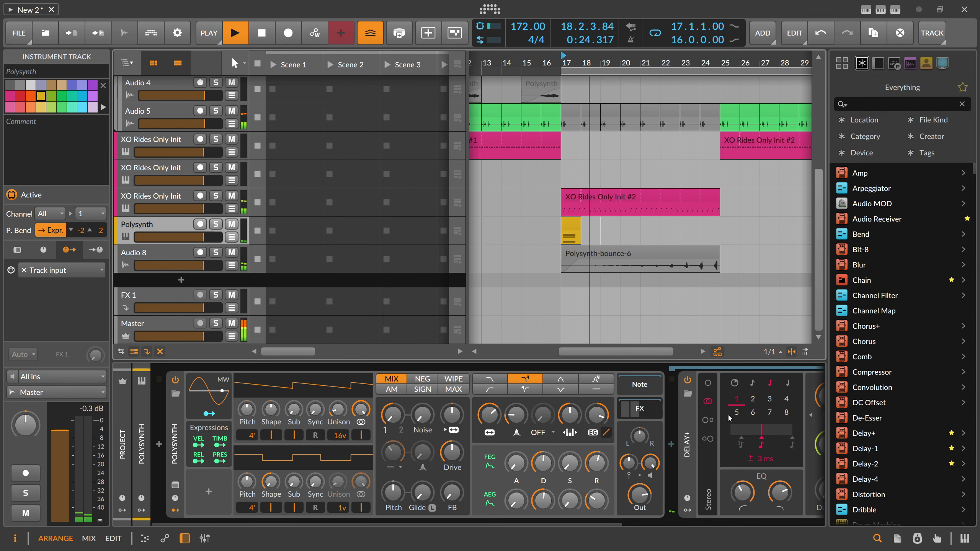
{"action": "scroll", "coordinate": [642, 522], "scroll_direction": "right", "scroll_amount": 3}
{"action": "left_click_drag", "start_coordinate": [590, 493], "coordinate": [590, 490]}
{"action": "mouse_move", "coordinate": [727, 490]}
{"action": "left_mouse_down"}
{"action": "mouse_move", "coordinate": [726, 521]}
{"action": "mouse_move", "coordinate": [726, 489]}
{"action": "left_mouse_up"}
{"action": "key", "text": "space"}
{"action": "key", "text": "space"}
{"action": "key", "text": "space"}
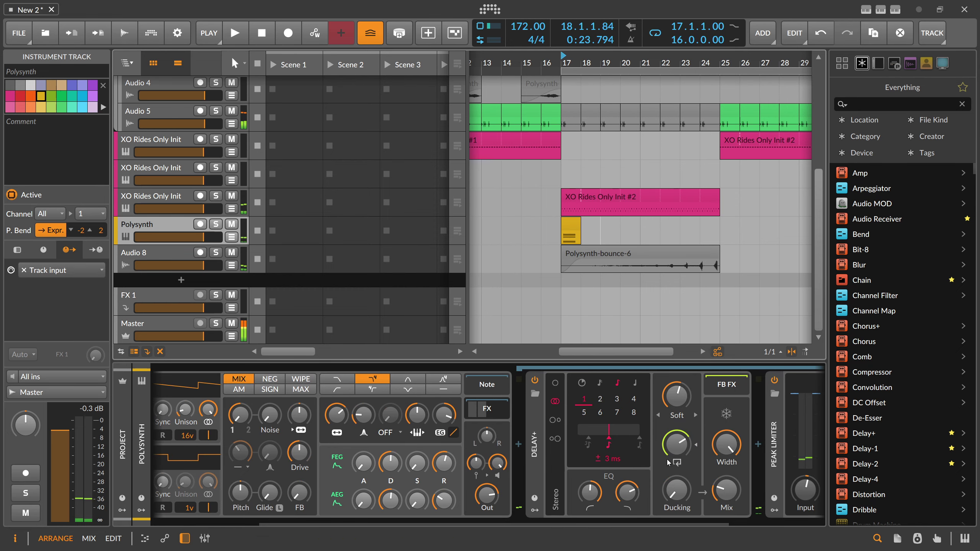
Step: Extend the Polysynth clip at bar 17 to four bars and duplicate it to start at bar 21
{"action": "left_click_drag", "start_coordinate": [574, 64], "coordinate": [576, 93]}
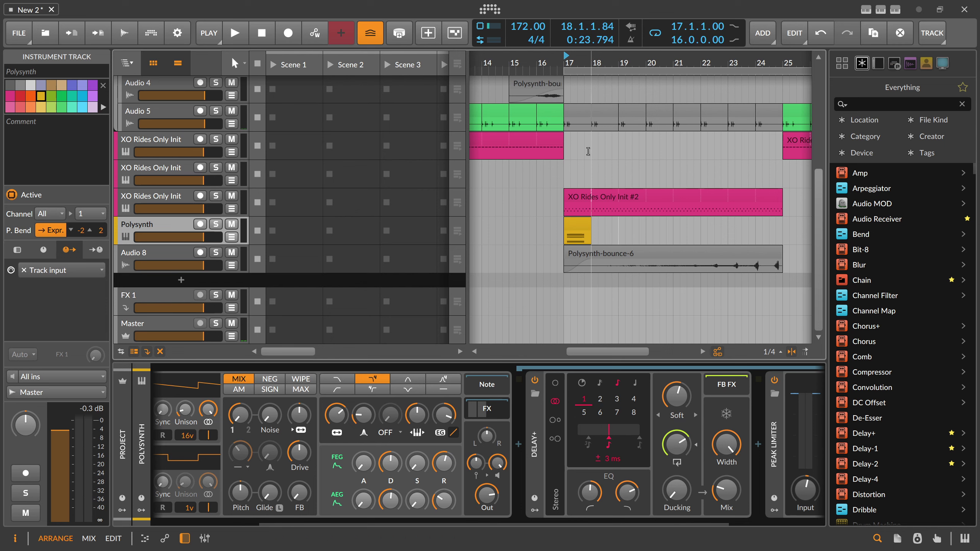
{"action": "left_click", "coordinate": [578, 228]}
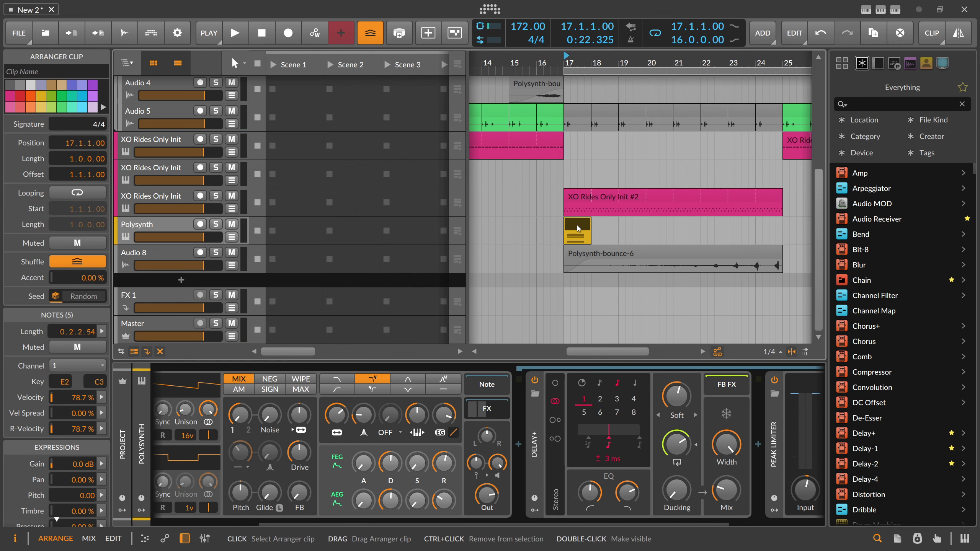
{"action": "key", "text": "space"}
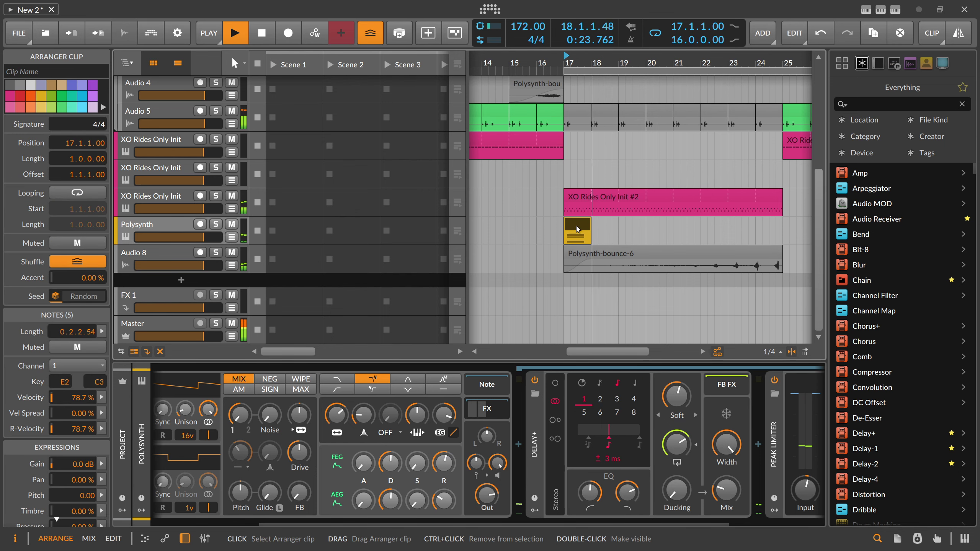
{"action": "left_click_drag", "start_coordinate": [588, 228], "coordinate": [661, 230]}
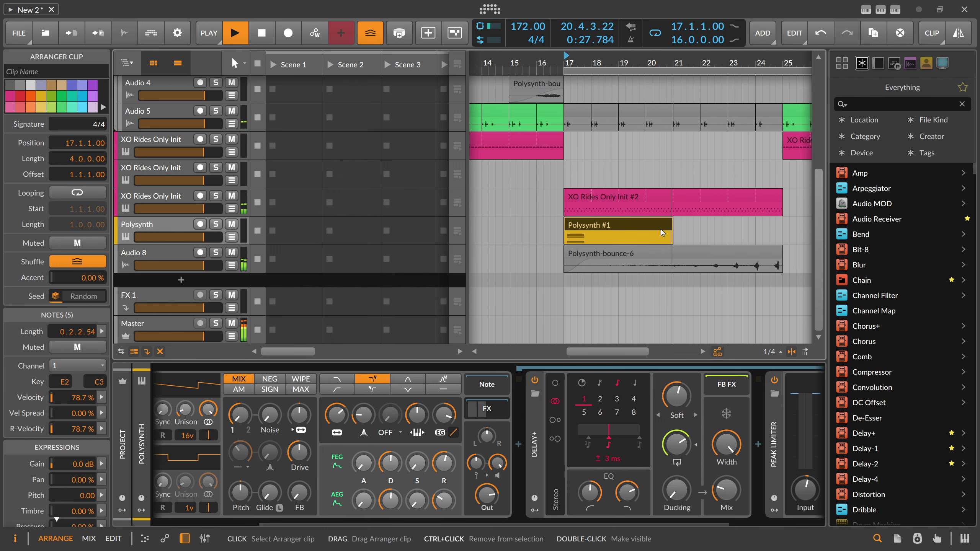
{"action": "key", "text": "ctrl+d"}
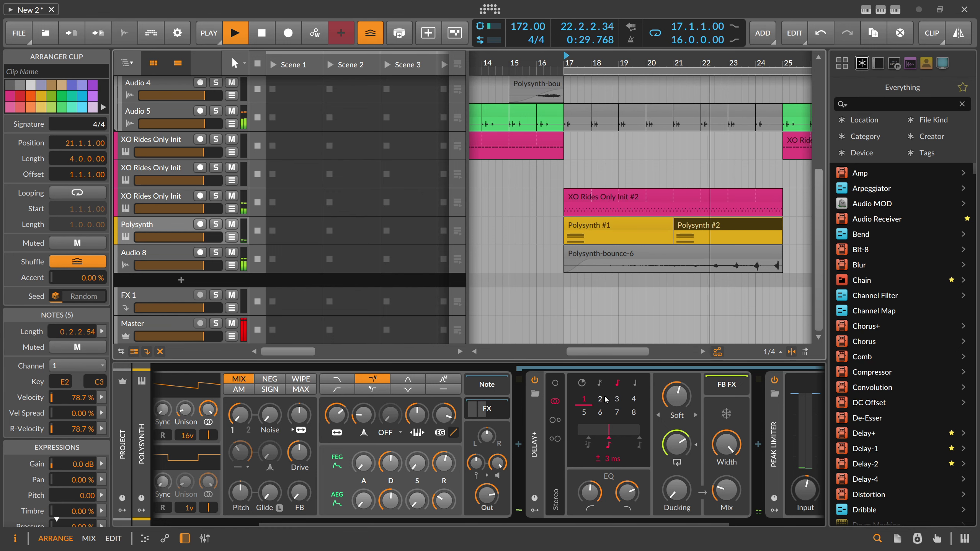
Step: Try a Delay+ time of 2 with feedback around 98%, replaying the stab from bar 17
{"action": "left_click_drag", "start_coordinate": [677, 444], "coordinate": [677, 437]}
{"action": "key", "text": "space"}
{"action": "key", "text": "space"}
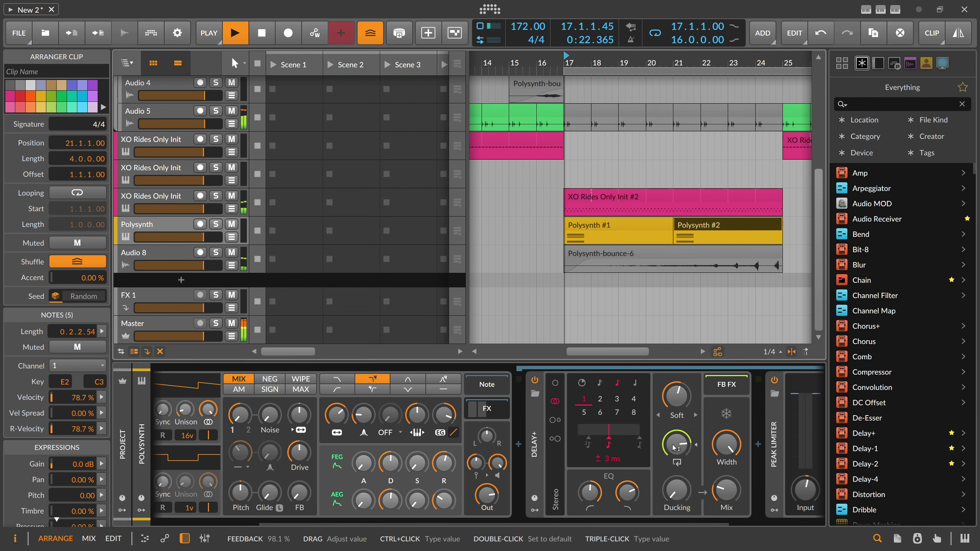
{"action": "left_click", "coordinate": [601, 400]}
{"action": "key", "text": "space"}
{"action": "key", "text": "space"}
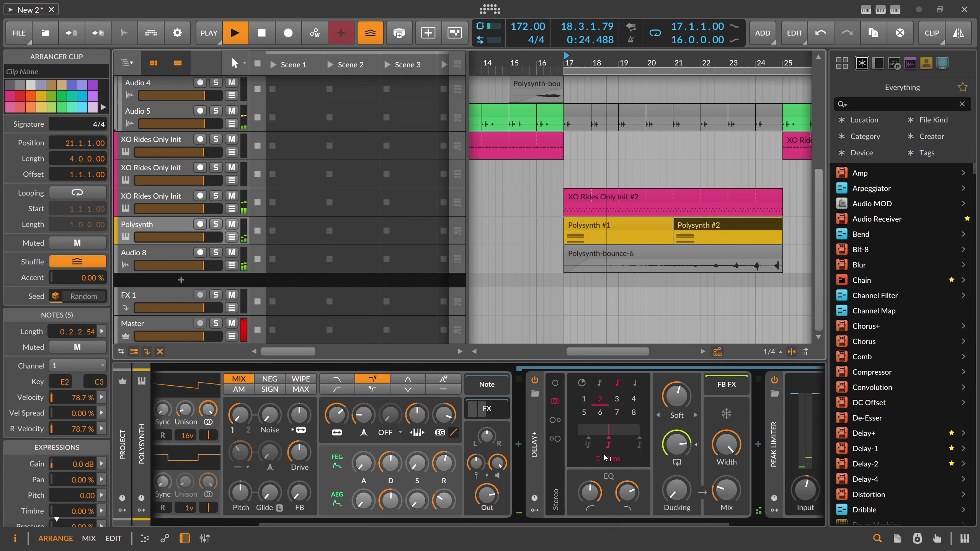
{"action": "key", "text": "space"}
{"action": "key", "text": "space"}
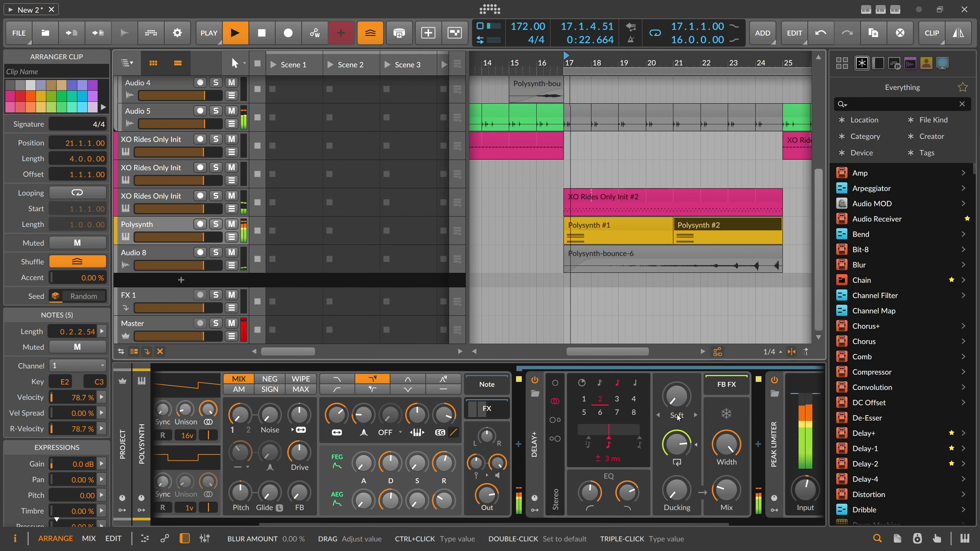
{"action": "left_click_drag", "start_coordinate": [670, 417], "coordinate": [669, 419]}
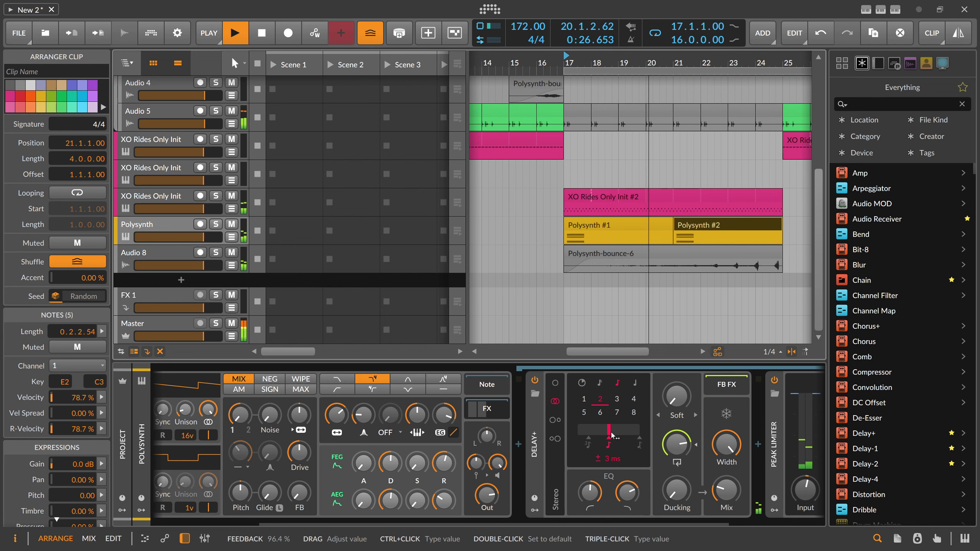
Step: Set the Delay+ time to 3 with feedback at about 95%, and lower the Polysynth's filter frequency to 414 Hz during playback
{"action": "left_click", "coordinate": [617, 400]}
{"action": "key", "text": "space"}
{"action": "key", "text": "space"}
{"action": "left_click_drag", "start_coordinate": [677, 445], "coordinate": [677, 445]}
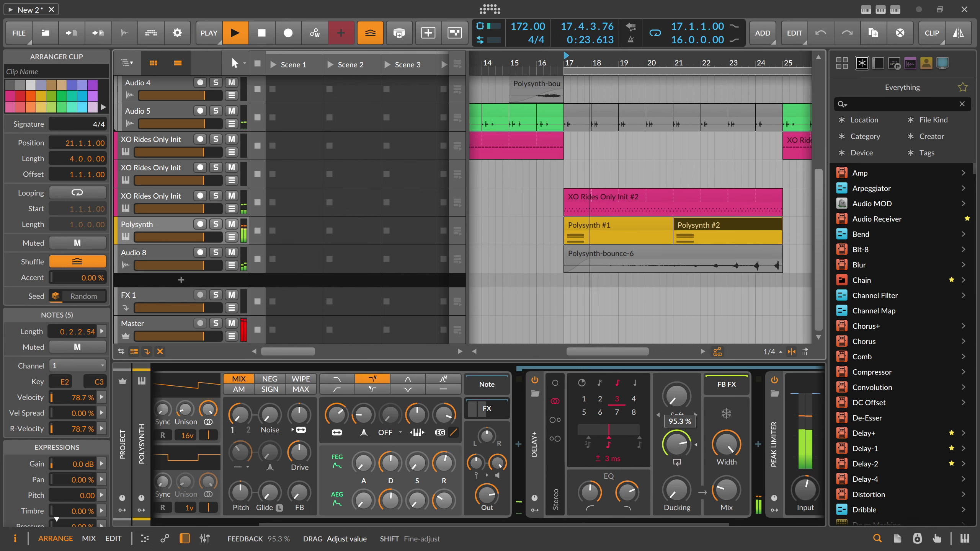
{"action": "left_click_drag", "start_coordinate": [337, 415], "coordinate": [337, 448]}
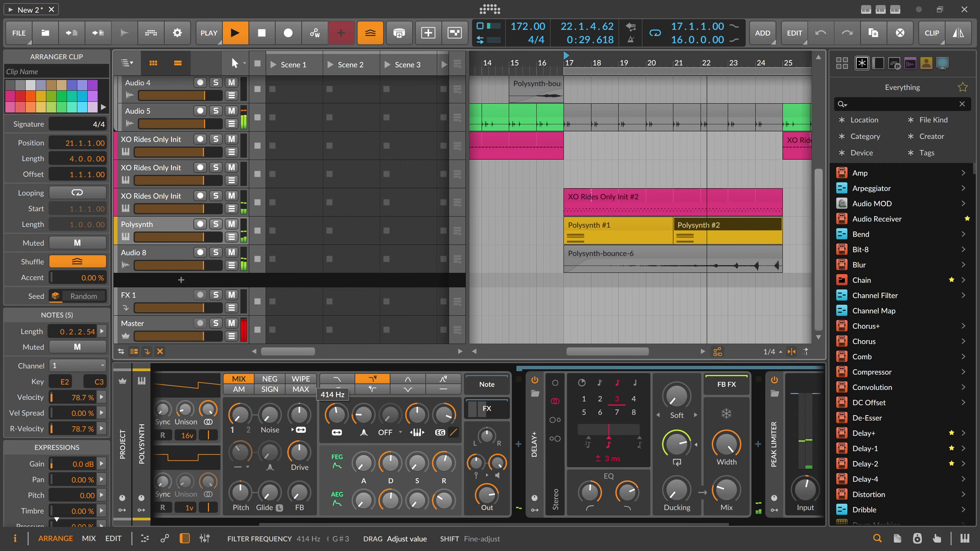
{"action": "left_click_drag", "start_coordinate": [588, 60], "coordinate": [584, 64]}
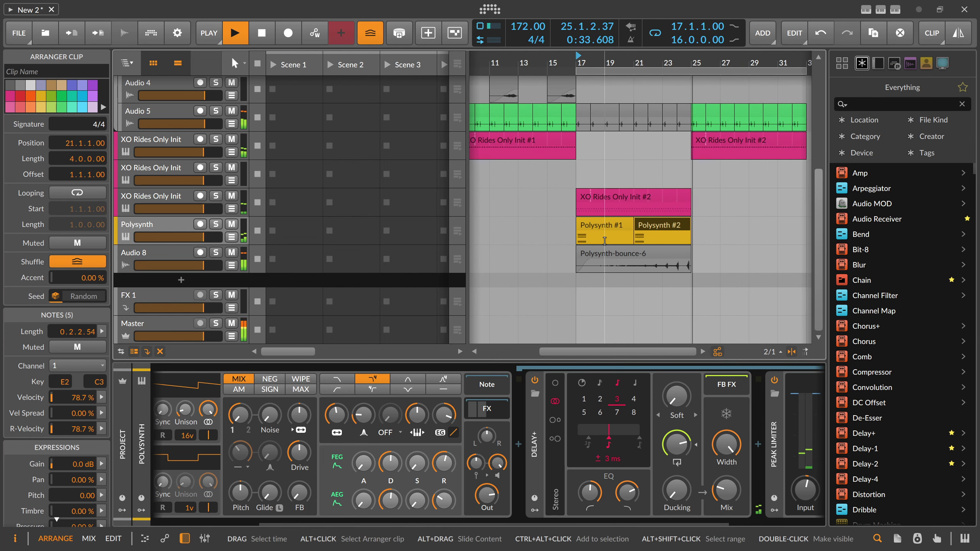
{"action": "key", "text": "space"}
Step: Bounce the four-bar Polysynth clip at bar 17 to a new audio track and remove both Polysynth note clips
{"action": "left_click", "coordinate": [604, 227], "text": "shift"}
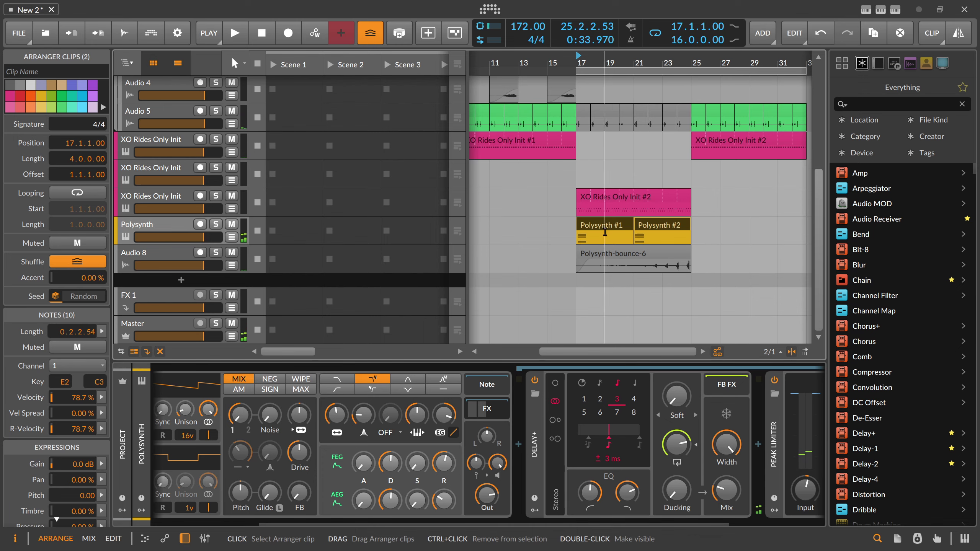
{"action": "left_click", "coordinate": [597, 231]}
{"action": "right_click", "coordinate": [596, 229]}
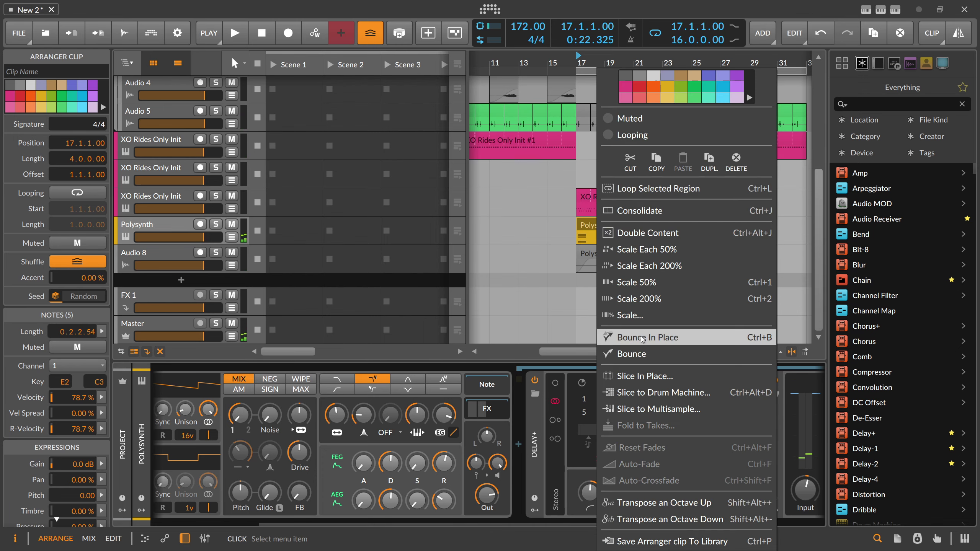
{"action": "left_click", "coordinate": [625, 355]}
{"action": "left_click", "coordinate": [548, 414]}
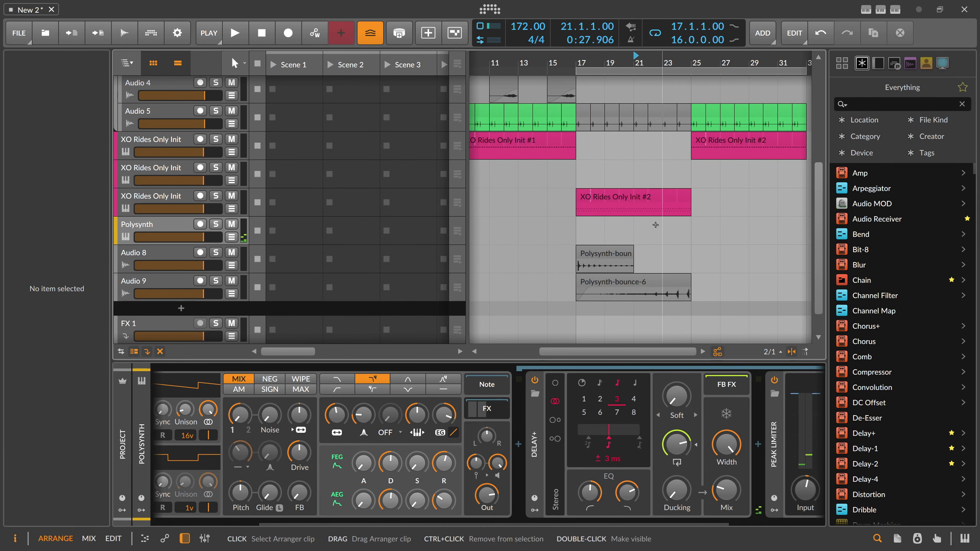
{"action": "left_click", "coordinate": [158, 227]}
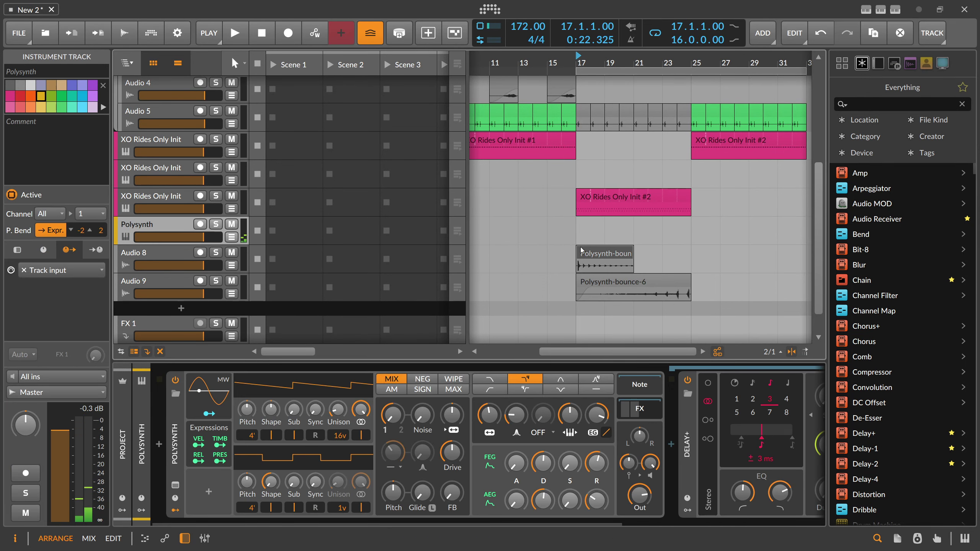
Step: Duplicate the bounced stab on Audio 8 to bar 21 and place another copy at bar 29
{"action": "left_click", "coordinate": [608, 257]}
{"action": "key", "text": "ctrl+d"}
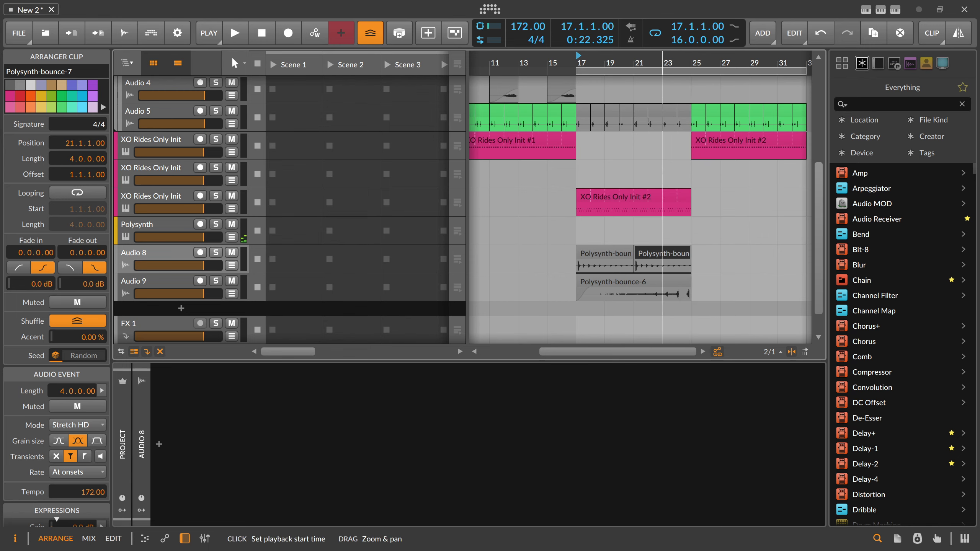
{"action": "left_click_drag", "start_coordinate": [663, 61], "coordinate": [592, 59]}
{"action": "left_click", "coordinate": [635, 227]}
{"action": "left_click", "coordinate": [583, 253]}
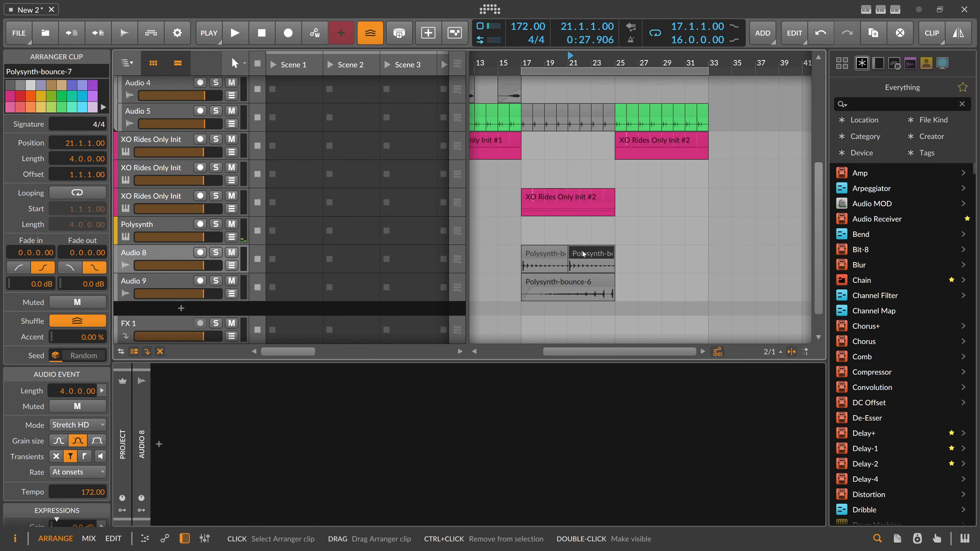
{"action": "left_click_drag", "start_coordinate": [583, 254], "coordinate": [688, 257]}
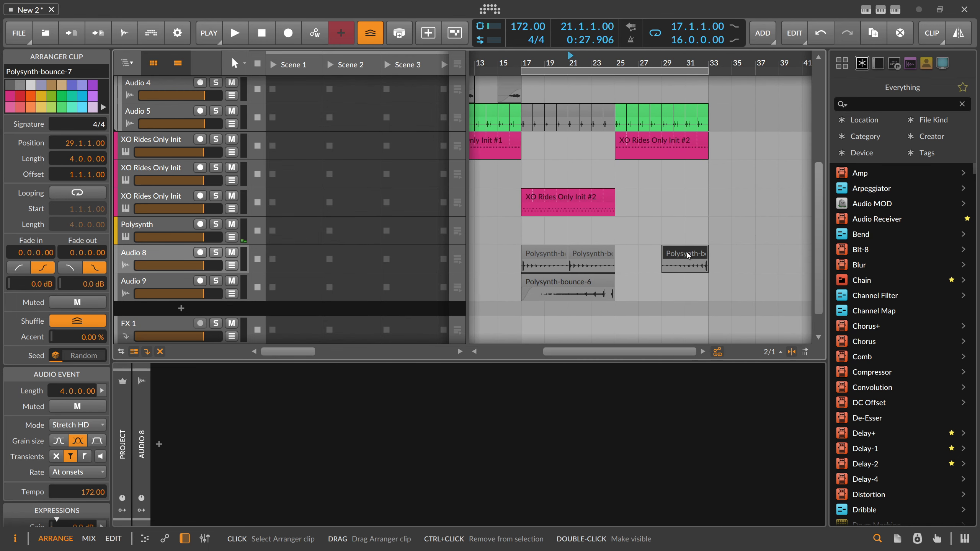
Step: Copy the eight-bar bounce on Audio 9 to bar 25 with its pitch at -12, and audition it from bar 29
{"action": "left_click", "coordinate": [567, 284]}
{"action": "left_click_drag", "start_coordinate": [567, 283], "coordinate": [661, 284]}
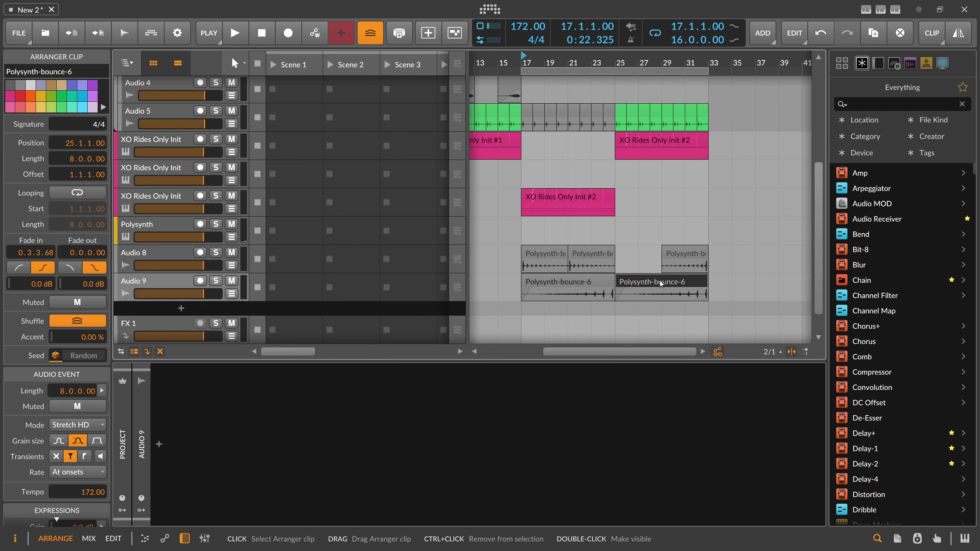
{"action": "left_click", "coordinate": [660, 284]}
{"action": "scroll", "coordinate": [90, 386], "scroll_direction": "down", "scroll_amount": 3}
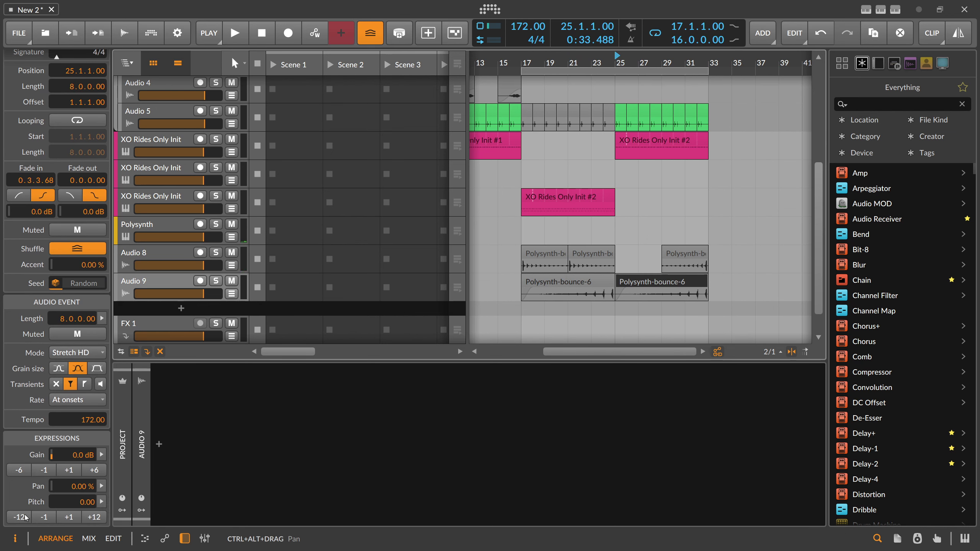
{"action": "left_click", "coordinate": [674, 62]}
{"action": "key", "text": "space"}
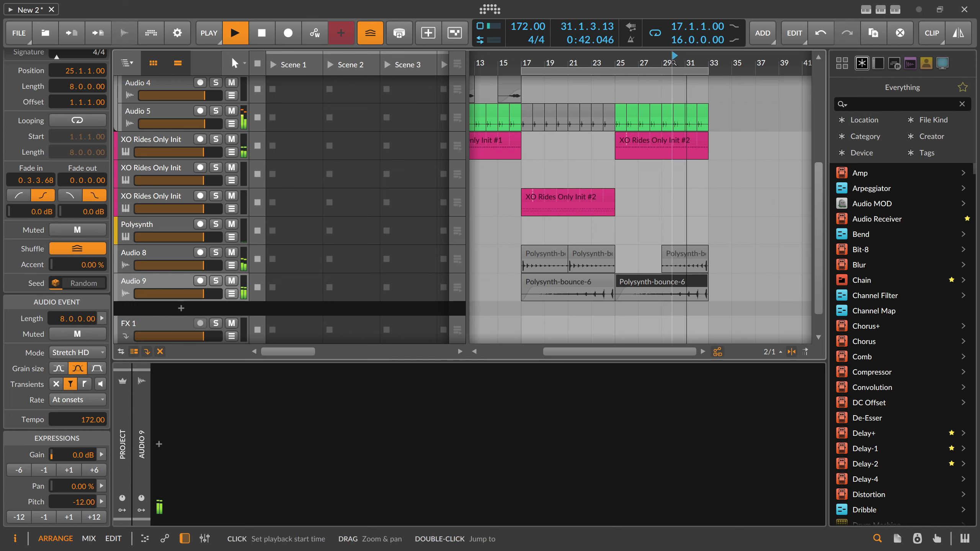
Step: Extend the loop region to 32 bars starting at bar 1 and play the arrangement from the beginning
{"action": "scroll", "coordinate": [622, 65], "scroll_direction": "down", "scroll_amount": 3}
{"action": "left_click_drag", "start_coordinate": [562, 72], "coordinate": [440, 79]}
{"action": "mouse_move", "coordinate": [511, 62]}
{"action": "left_mouse_down"}
{"action": "mouse_move", "coordinate": [511, 43]}
{"action": "mouse_move", "coordinate": [487, 79]}
{"action": "left_mouse_up"}
{"action": "key", "text": "space"}
{"action": "key", "text": "space"}
{"action": "left_click", "coordinate": [487, 62]}
{"action": "key", "text": "space"}
{"action": "key", "text": "space"}
{"action": "scroll", "coordinate": [596, 111], "scroll_direction": "up", "scroll_amount": 5}
{"action": "scroll", "coordinate": [595, 111], "scroll_direction": "down", "scroll_amount": 5}
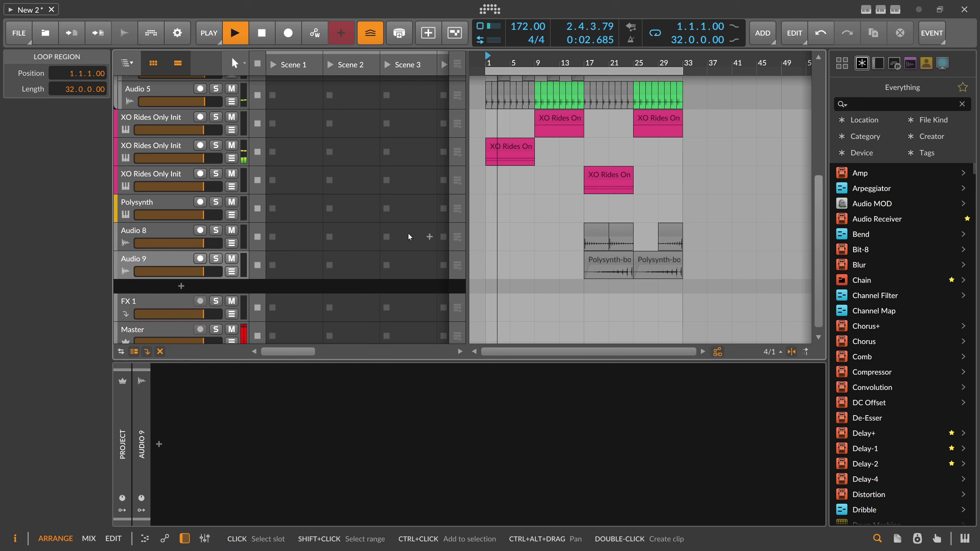
Step: Move the two bounced audio tracks, Audio 8 and Audio 9, into the Synths group below its last audio track
{"action": "left_click", "coordinate": [158, 234], "text": "shift"}
{"action": "left_click_drag", "start_coordinate": [159, 234], "coordinate": [175, 201]}
{"action": "left_click_drag", "start_coordinate": [150, 240], "coordinate": [170, 187]}
{"action": "scroll", "coordinate": [167, 145], "scroll_direction": "up", "scroll_amount": 2}
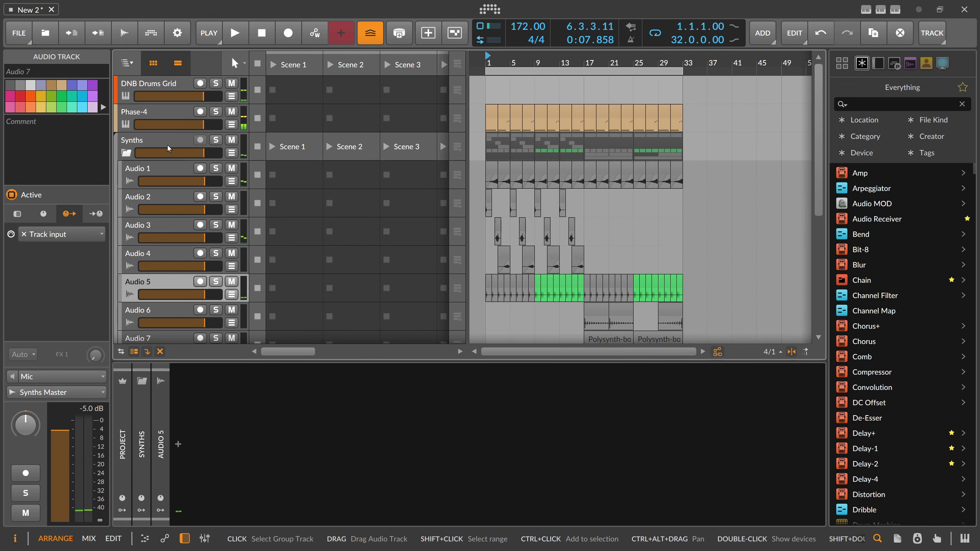
{"action": "scroll", "coordinate": [170, 156], "scroll_direction": "down", "scroll_amount": 4}
Step: Play the full arrangement while reviewing the grouped tracks, and set the playback start to bar 17
{"action": "key", "text": "space"}
{"action": "scroll", "coordinate": [501, 178], "scroll_direction": "up", "scroll_amount": 2}
{"action": "left_click", "coordinate": [635, 57]}
{"action": "scroll", "coordinate": [551, 154], "scroll_direction": "down", "scroll_amount": 2}
{"action": "scroll", "coordinate": [548, 134], "scroll_direction": "up", "scroll_amount": 2}
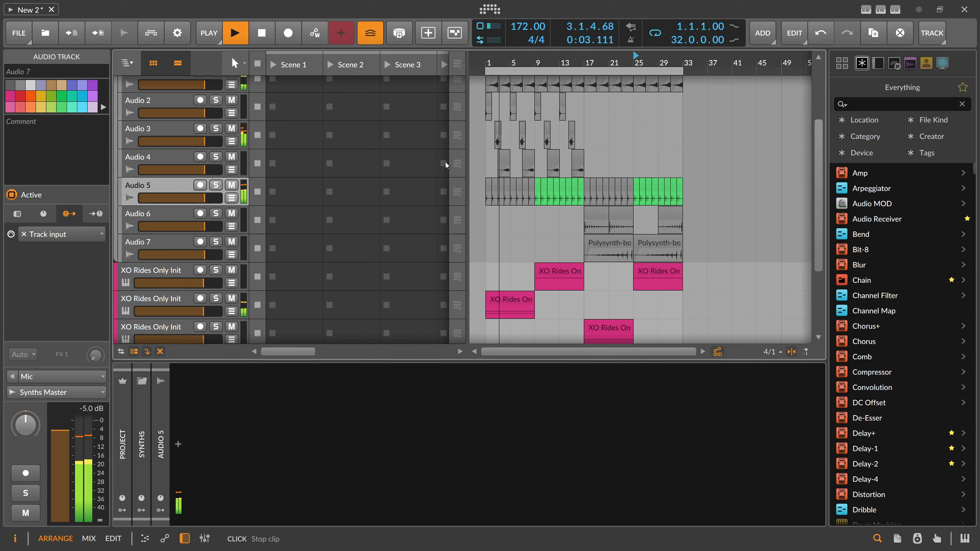
{"action": "scroll", "coordinate": [513, 182], "scroll_direction": "up", "scroll_amount": 3}
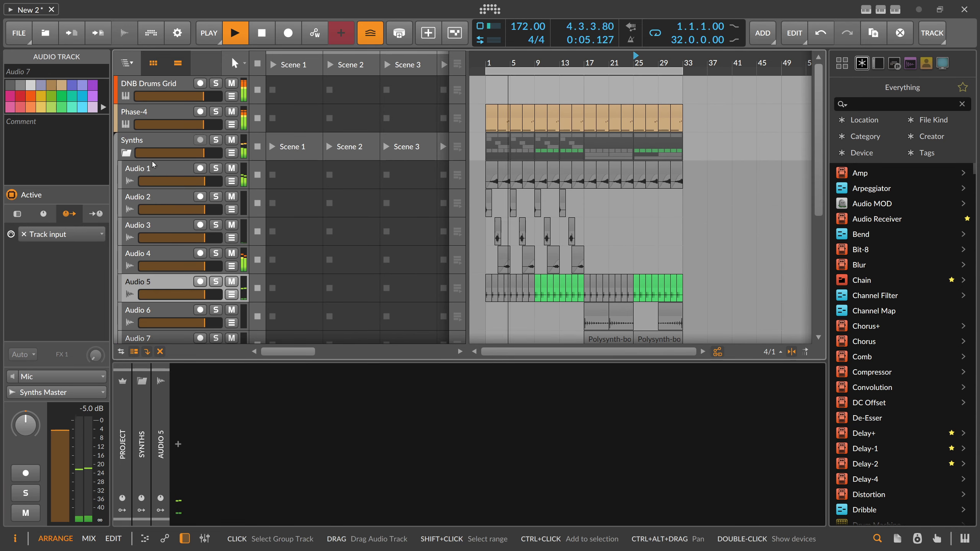
{"action": "mouse_move", "coordinate": [588, 63]}
{"action": "left_mouse_down"}
{"action": "mouse_move", "coordinate": [614, 79]}
{"action": "mouse_move", "coordinate": [625, 70]}
{"action": "mouse_move", "coordinate": [601, 52]}
{"action": "left_mouse_up"}
{"action": "scroll", "coordinate": [485, 157], "scroll_direction": "down", "scroll_amount": 2}
{"action": "scroll", "coordinate": [485, 157], "scroll_direction": "up", "scroll_amount": 2}
Step: Collapse the Synths group and set the volume of its Tool device to -4 dB
{"action": "left_click", "coordinate": [126, 153]}
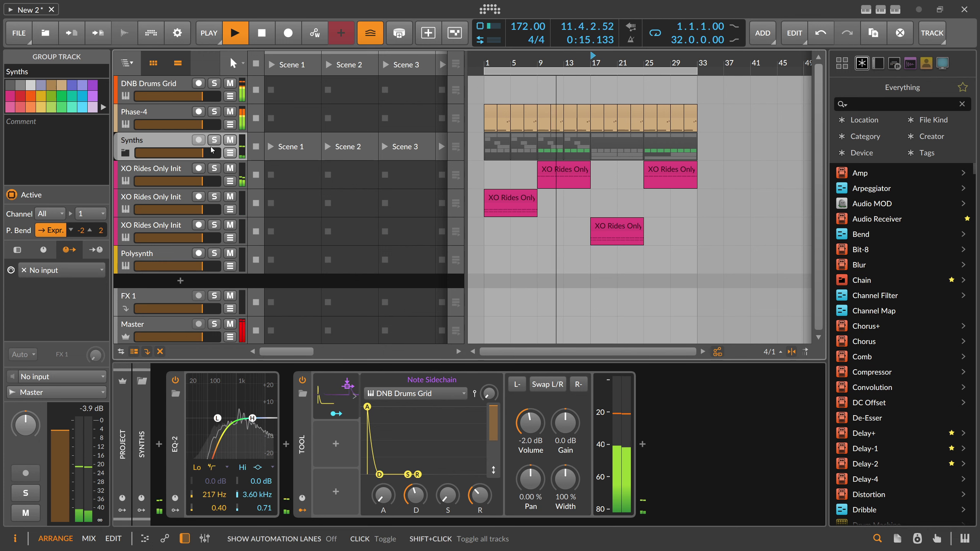
{"action": "left_click", "coordinate": [531, 424], "text": "ctrl"}
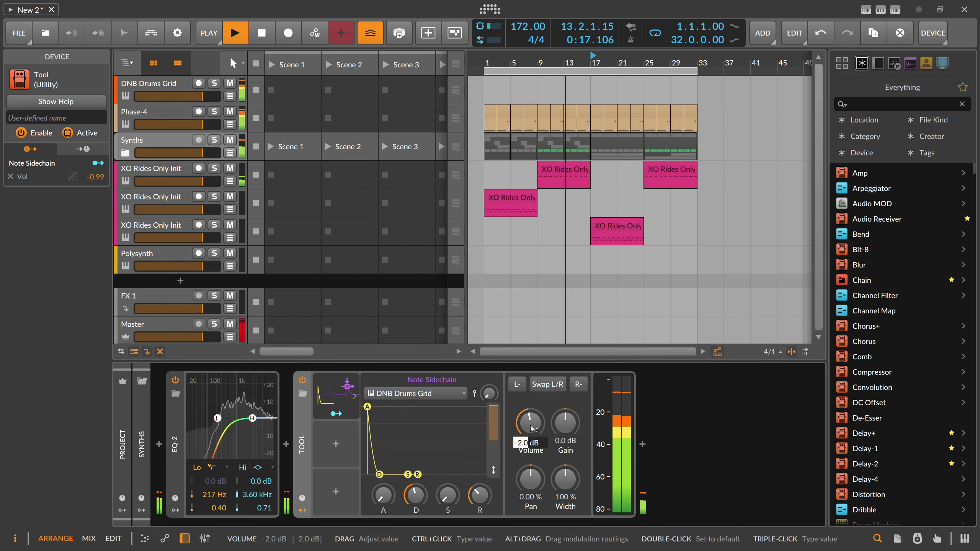
{"action": "type", "text": "-4"}
{"action": "key", "text": "Return"}
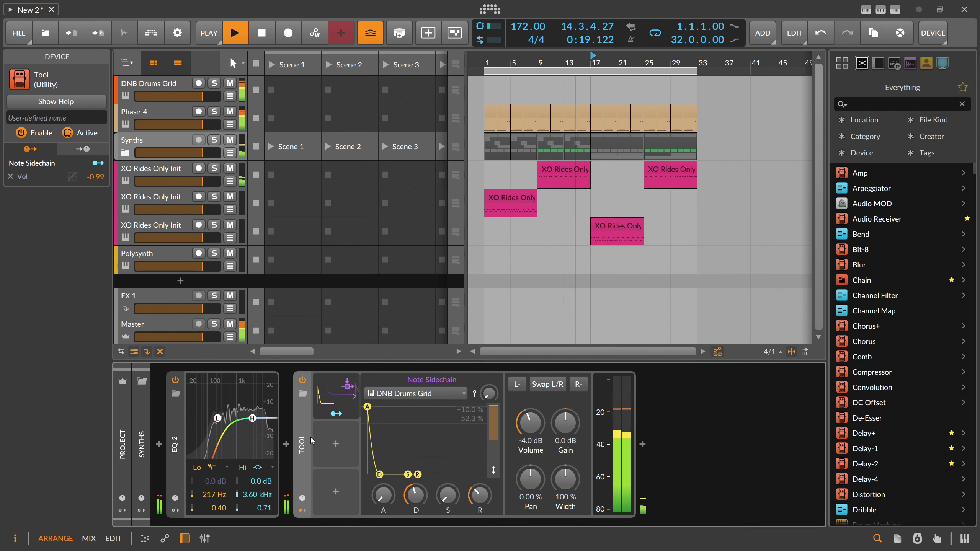
Step: Insert a Peak Limiter between the EQ-2 and the Tool on the Synths group
{"action": "left_click", "coordinate": [286, 445]}
{"action": "type", "text": "peak"}
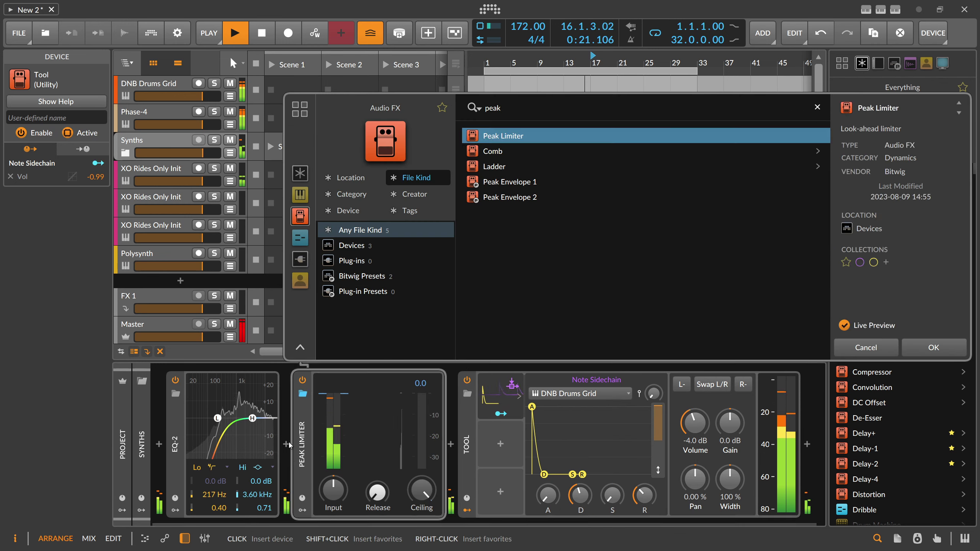
{"action": "key", "text": "Return"}
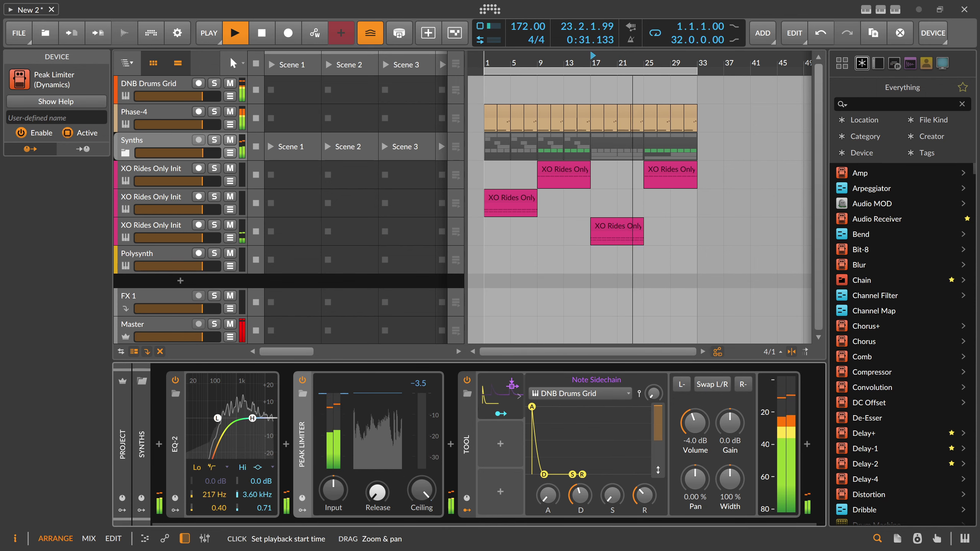
{"action": "left_click_drag", "start_coordinate": [487, 61], "coordinate": [487, 71]}
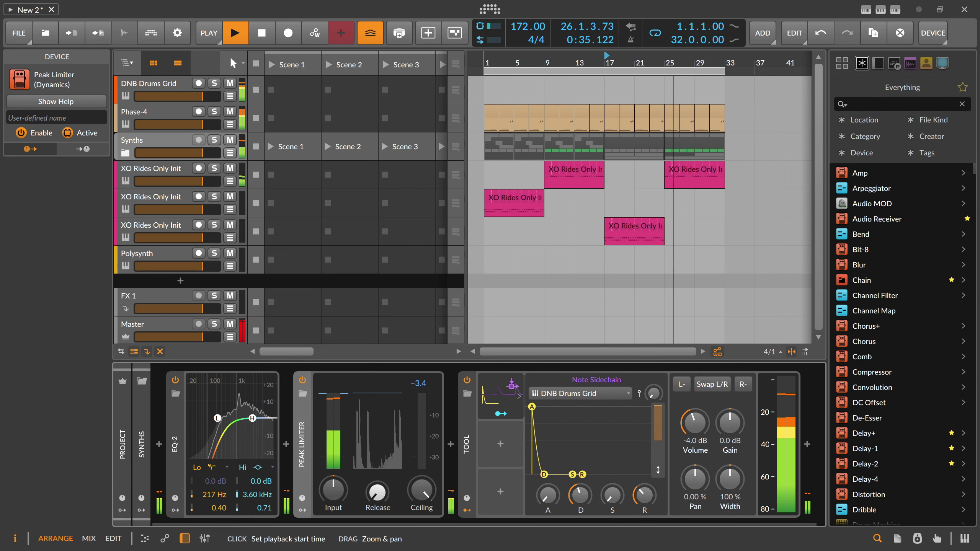
Step: Insert a Distortion device on the Phase-4 track between Multiband FX-2 and the Peak Limiter
{"action": "left_click", "coordinate": [213, 108]}
{"action": "scroll", "coordinate": [405, 510], "scroll_direction": "right", "scroll_amount": 6}
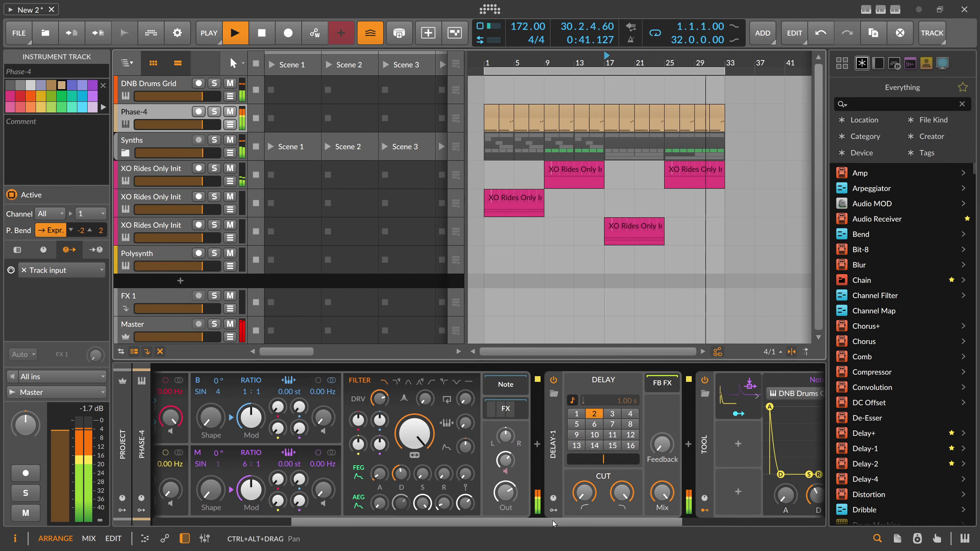
{"action": "scroll", "coordinate": [585, 519], "scroll_direction": "right", "scroll_amount": 2}
{"action": "left_click", "coordinate": [477, 411]}
{"action": "scroll", "coordinate": [647, 516], "scroll_direction": "right", "scroll_amount": 10}
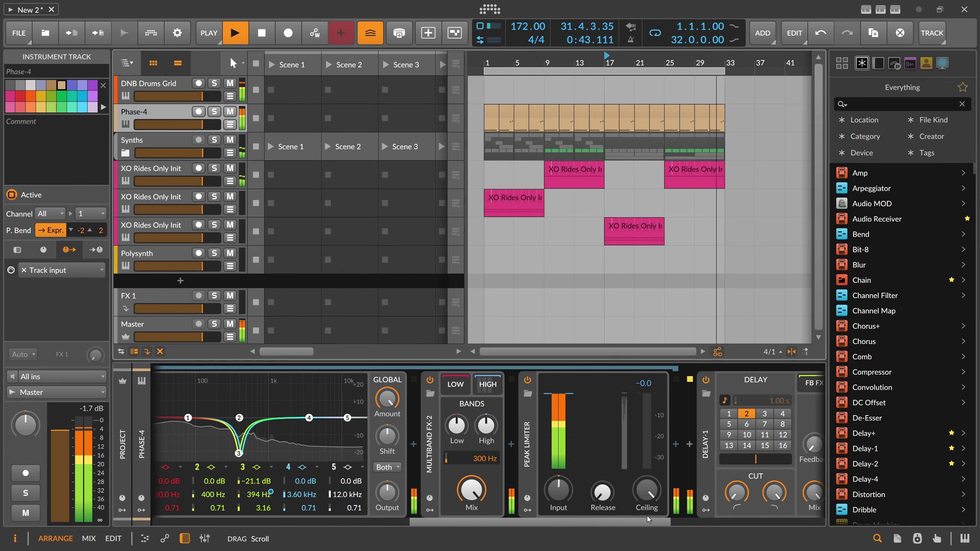
{"action": "scroll", "coordinate": [640, 518], "scroll_direction": "left", "scroll_amount": 15}
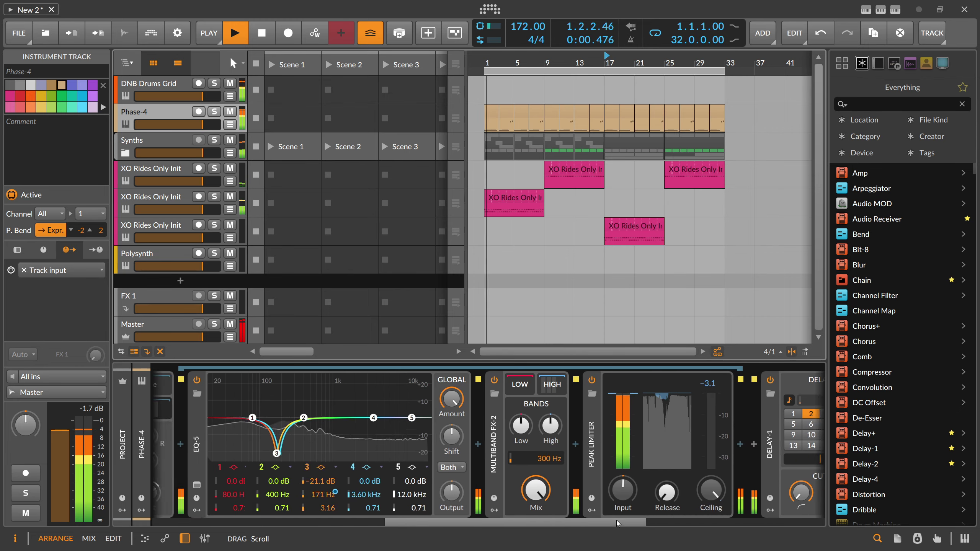
{"action": "scroll", "coordinate": [607, 526], "scroll_direction": "right", "scroll_amount": 8}
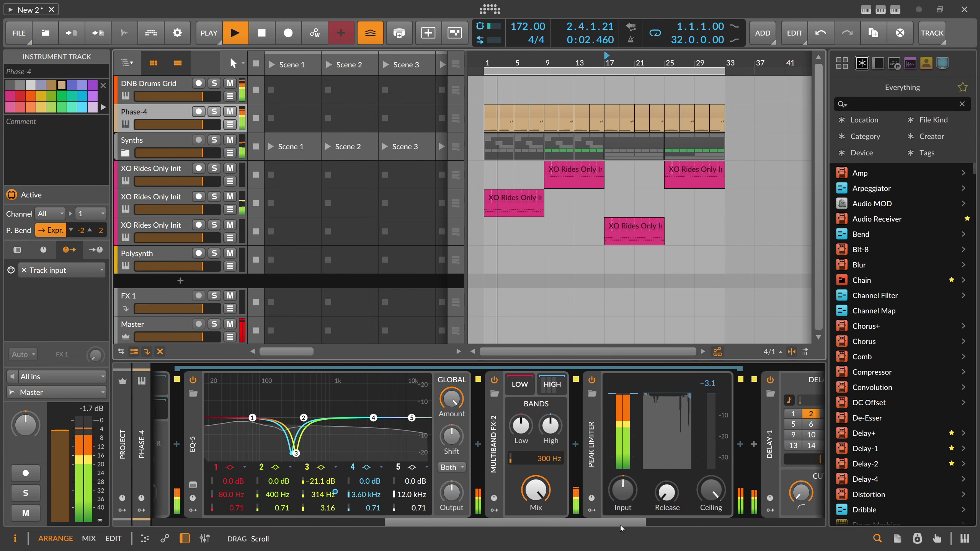
{"action": "key", "text": "space"}
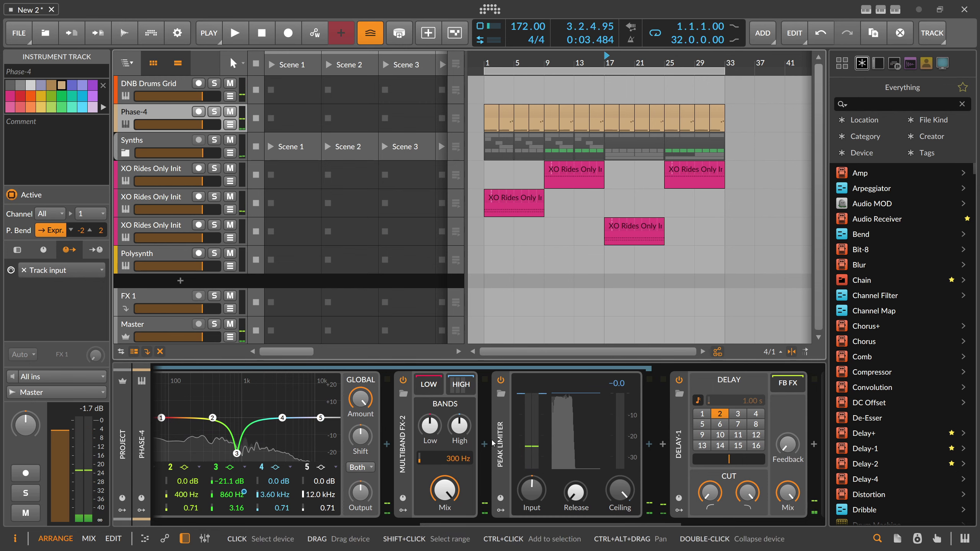
{"action": "left_click", "coordinate": [485, 445]}
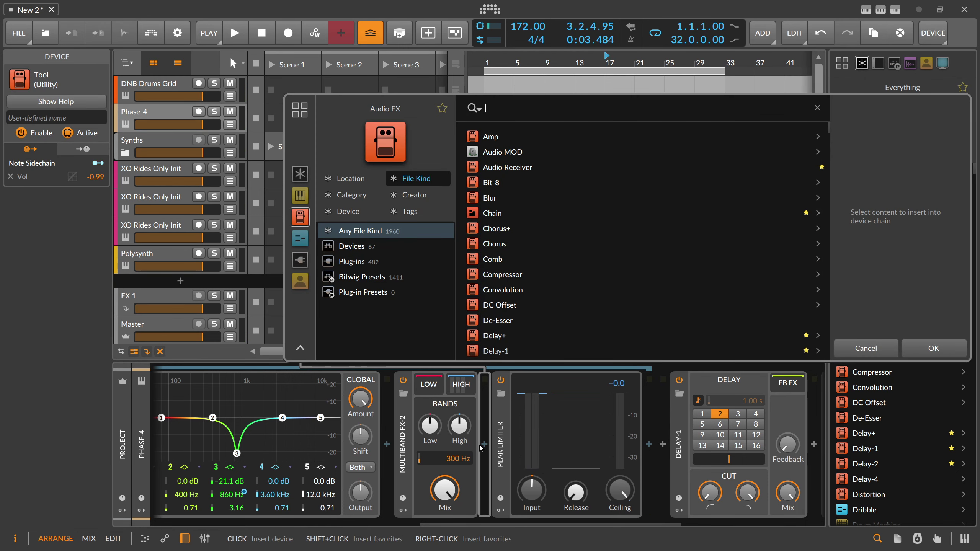
{"action": "type", "text": "dist"}
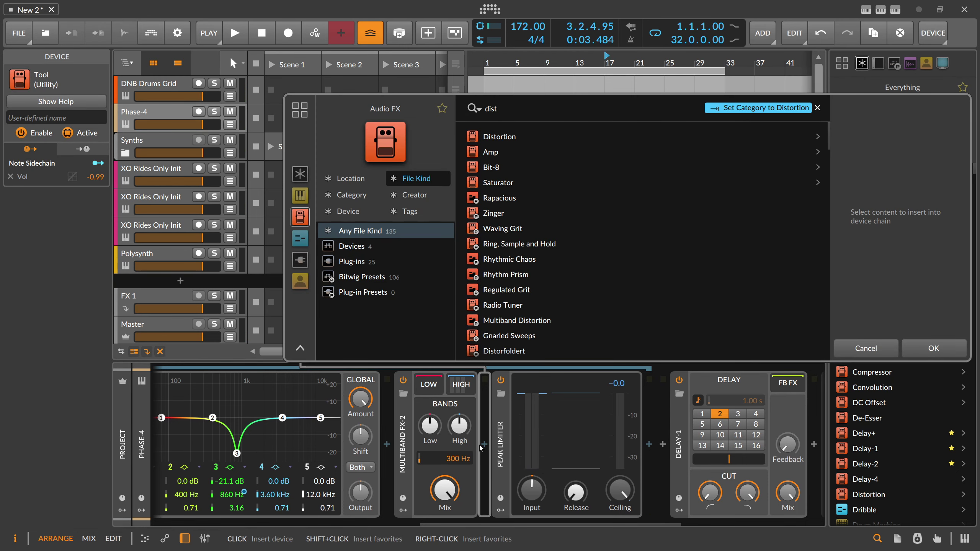
{"action": "key", "text": "Return"}
Step: Lower the Distortion's pre-EQ bell to -18.8 dB at 440 Hz and replay the arrangement from bar 17
{"action": "key", "text": "space"}
{"action": "left_click_drag", "start_coordinate": [581, 415], "coordinate": [598, 437]}
{"action": "key", "text": "space"}
{"action": "key", "text": "space"}
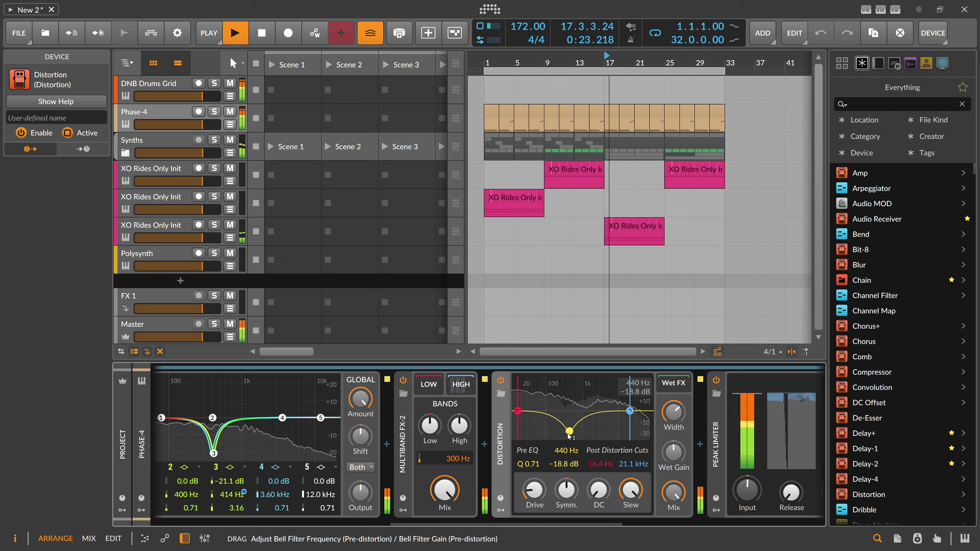
Step: Replay the arrangement from bar 25 while tuning the Distortion's pre-EQ bell to -24 dB at 134 Hz with a Q of 2.00
{"action": "key", "text": "space"}
{"action": "left_click", "coordinate": [666, 59]}
{"action": "key", "text": "space"}
{"action": "key", "text": "space"}
{"action": "key", "text": "space"}
{"action": "mouse_move", "coordinate": [597, 436]}
{"action": "left_mouse_down"}
{"action": "mouse_move", "coordinate": [586, 436]}
{"action": "mouse_move", "coordinate": [599, 434]}
{"action": "left_mouse_up"}
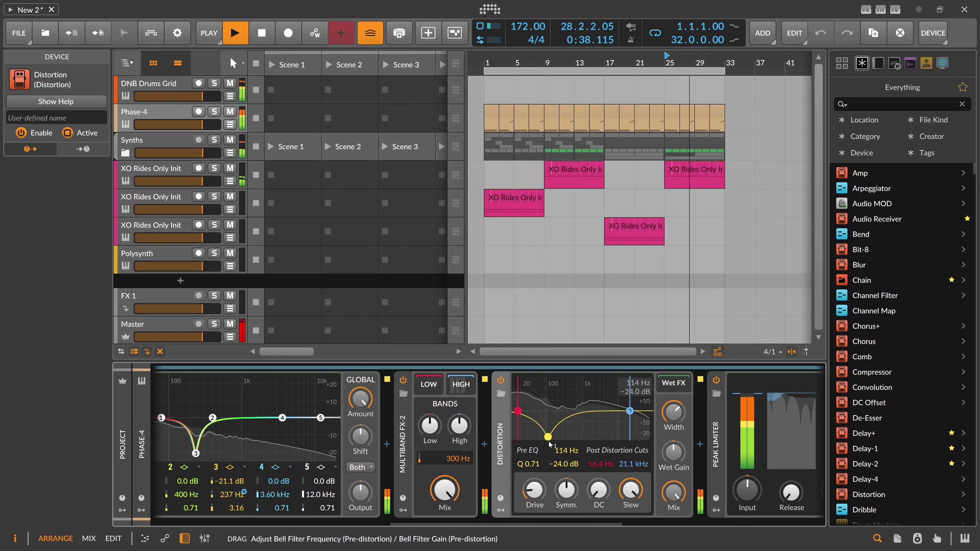
{"action": "left_click_drag", "start_coordinate": [549, 441], "coordinate": [549, 440]}
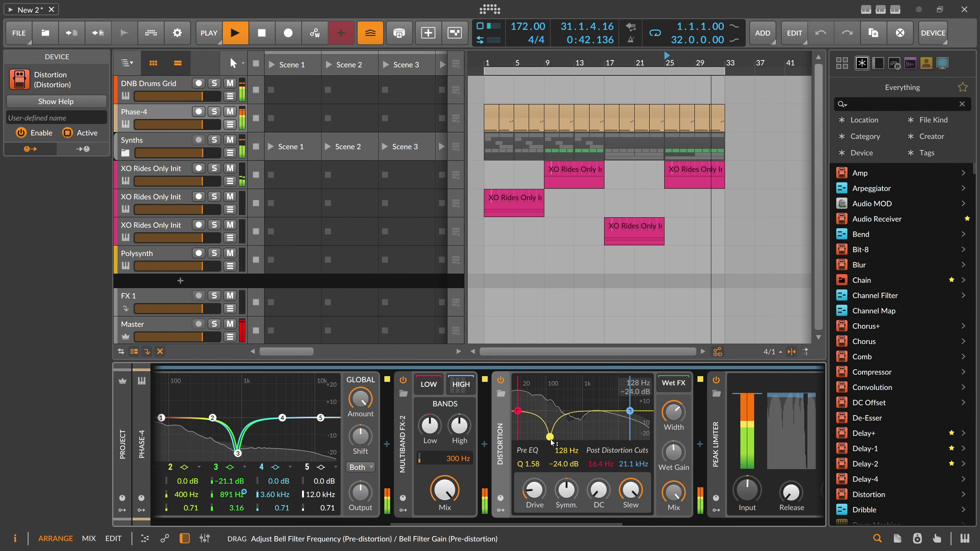
{"action": "left_click", "coordinate": [534, 489]}
{"action": "left_click_drag", "start_coordinate": [747, 489], "coordinate": [748, 489]}
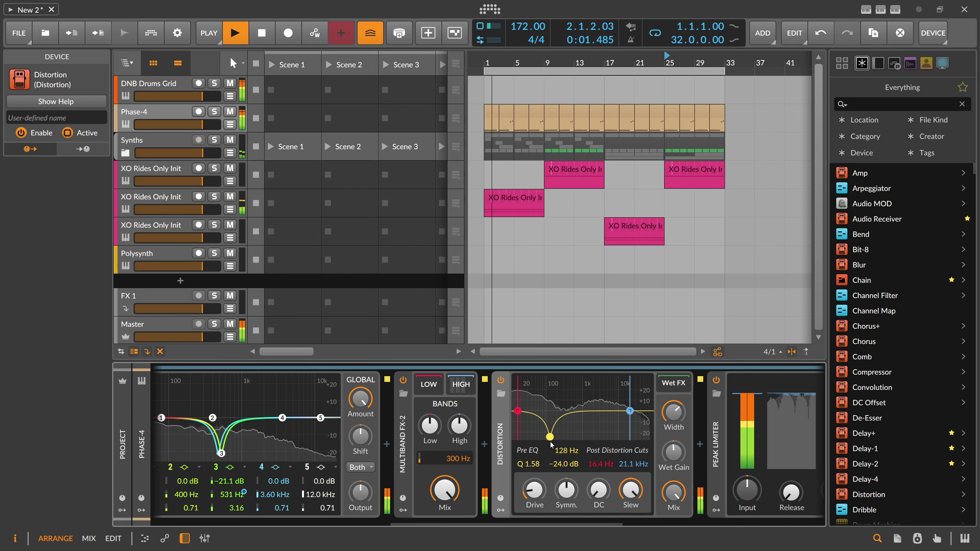
{"action": "left_click_drag", "start_coordinate": [551, 443], "coordinate": [554, 440]}
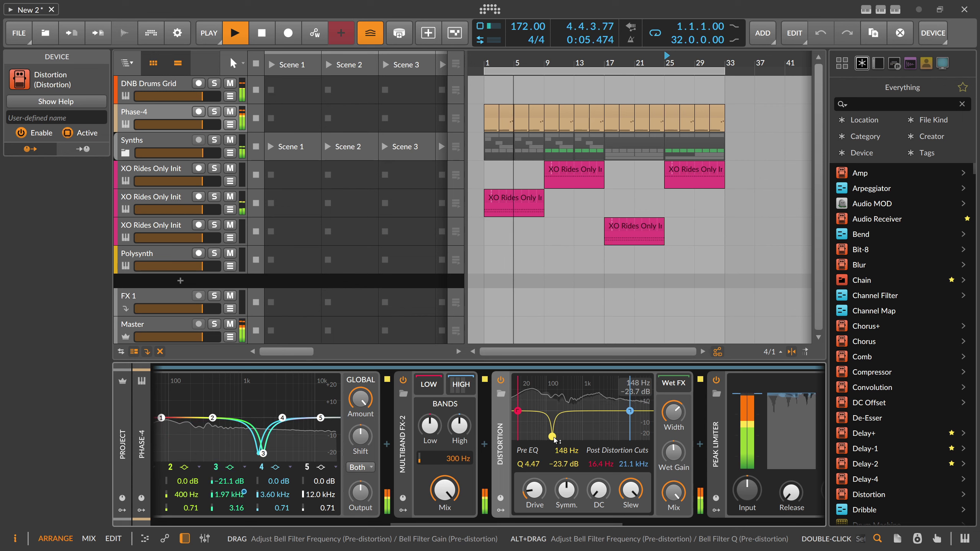
{"action": "left_click_drag", "start_coordinate": [555, 441], "coordinate": [554, 441]}
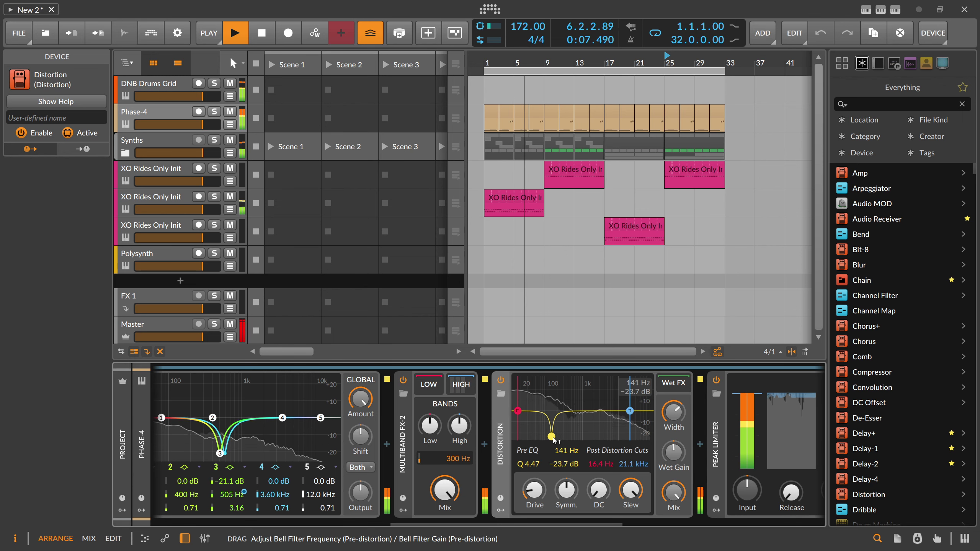
{"action": "key", "text": "space"}
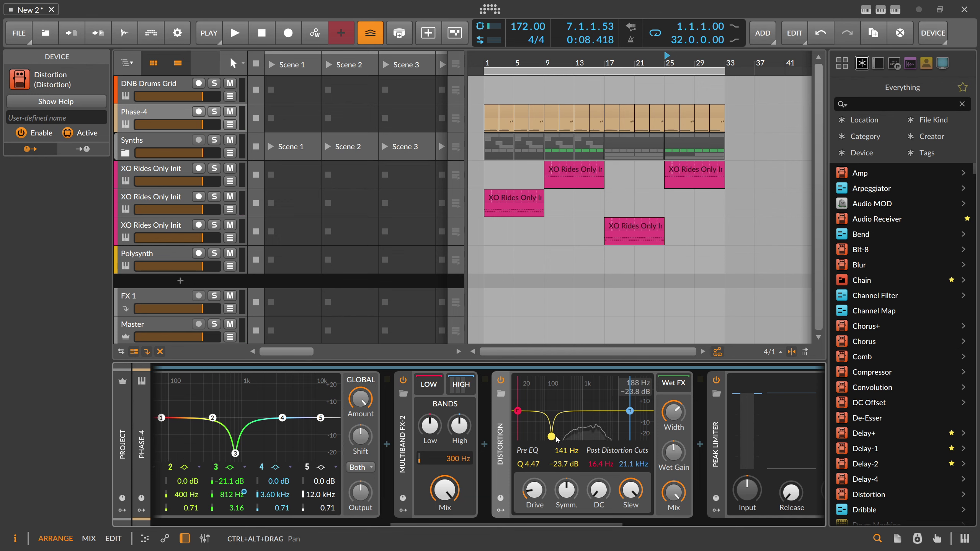
{"action": "key", "text": "space"}
{"action": "left_click_drag", "start_coordinate": [580, 440], "coordinate": [554, 441]}
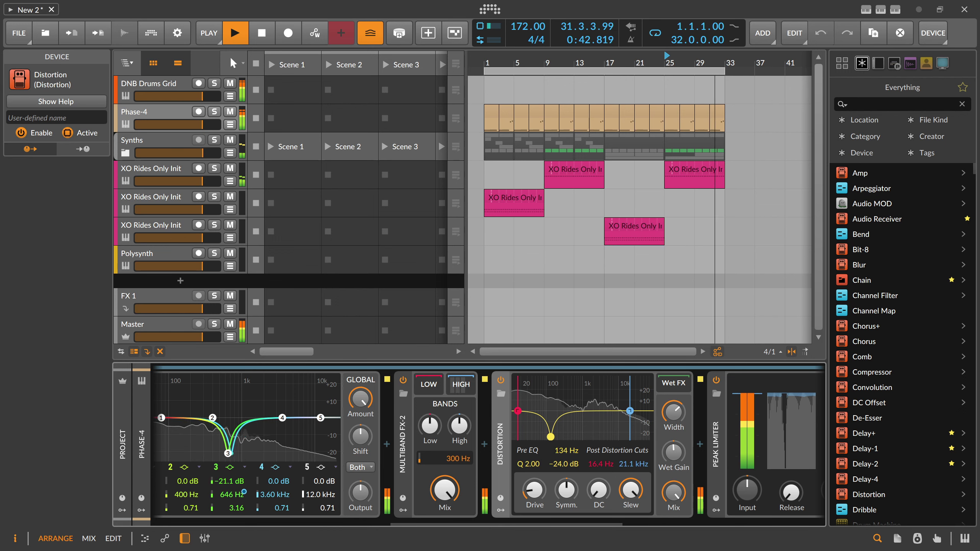
Step: In Multiband FX-2's High band, raise the Distortion's drive and set its pre-EQ bell to 0 dB at 988 Hz
{"action": "left_click_drag", "start_coordinate": [496, 519], "coordinate": [520, 527]}
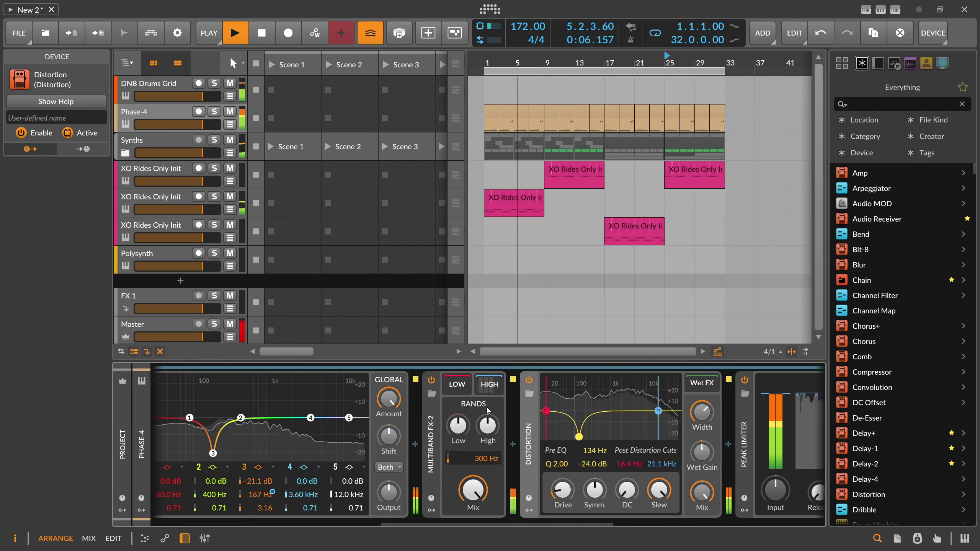
{"action": "left_click", "coordinate": [484, 391]}
{"action": "left_click_drag", "start_coordinate": [563, 491], "coordinate": [562, 482]}
{"action": "left_click_drag", "start_coordinate": [605, 401], "coordinate": [612, 419]}
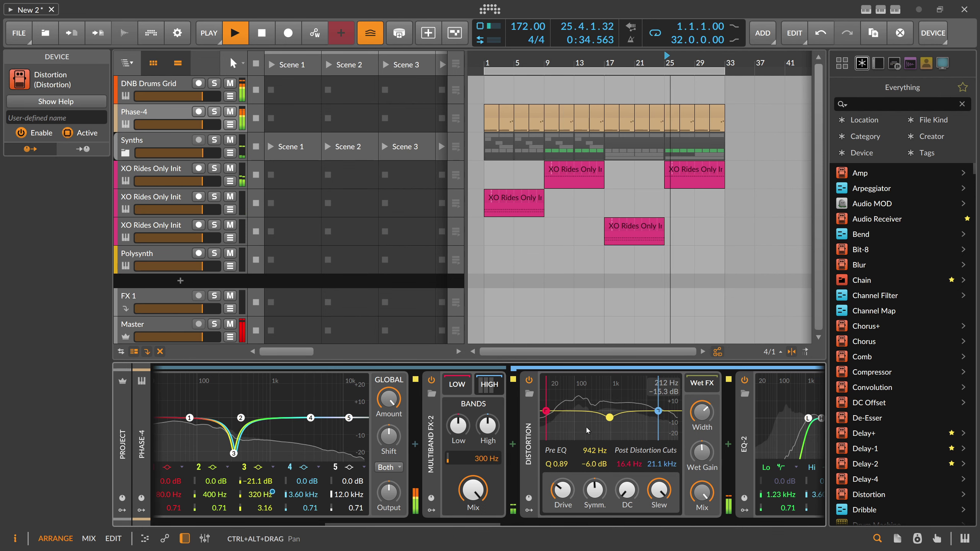
{"action": "left_click_drag", "start_coordinate": [609, 417], "coordinate": [610, 411]}
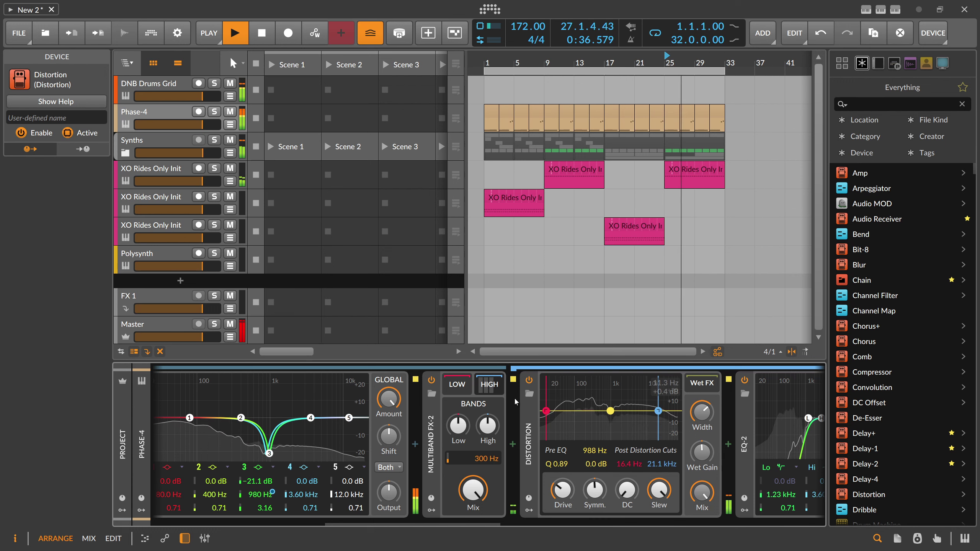
{"action": "left_click", "coordinate": [490, 386]}
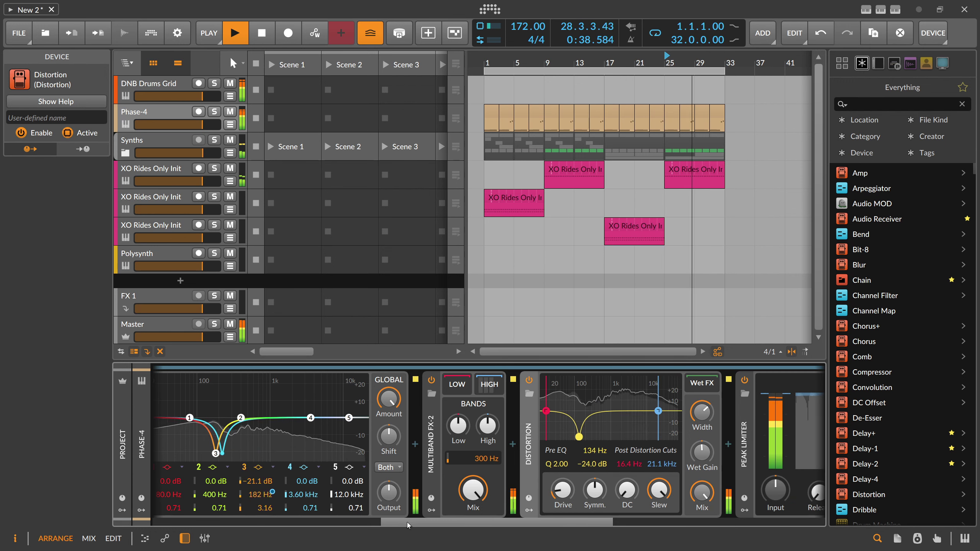
Step: Hide the FX chain of the Phase-4 device and rename the Phase-4 track to Bass
{"action": "left_click_drag", "start_coordinate": [407, 525], "coordinate": [96, 530]}
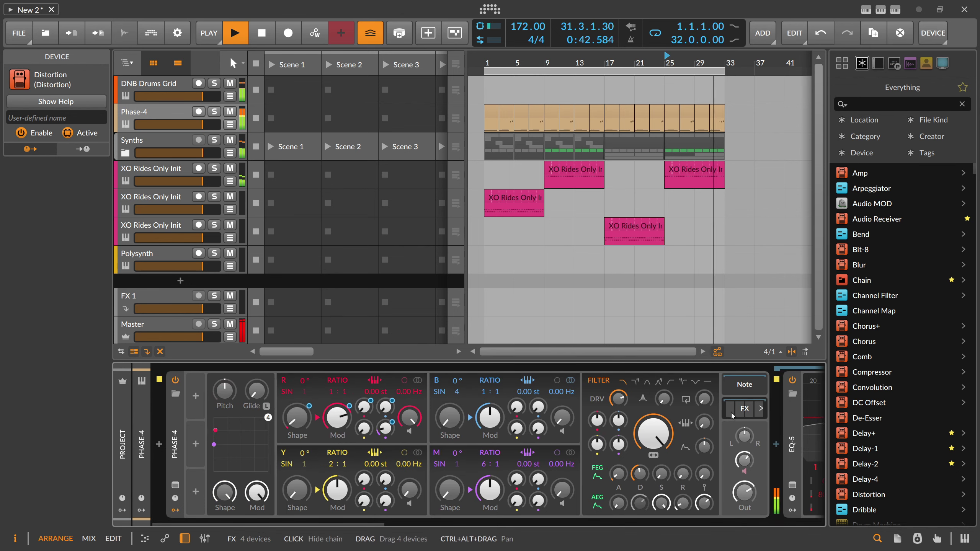
{"action": "left_click", "coordinate": [745, 409]}
{"action": "left_click", "coordinate": [136, 113]}
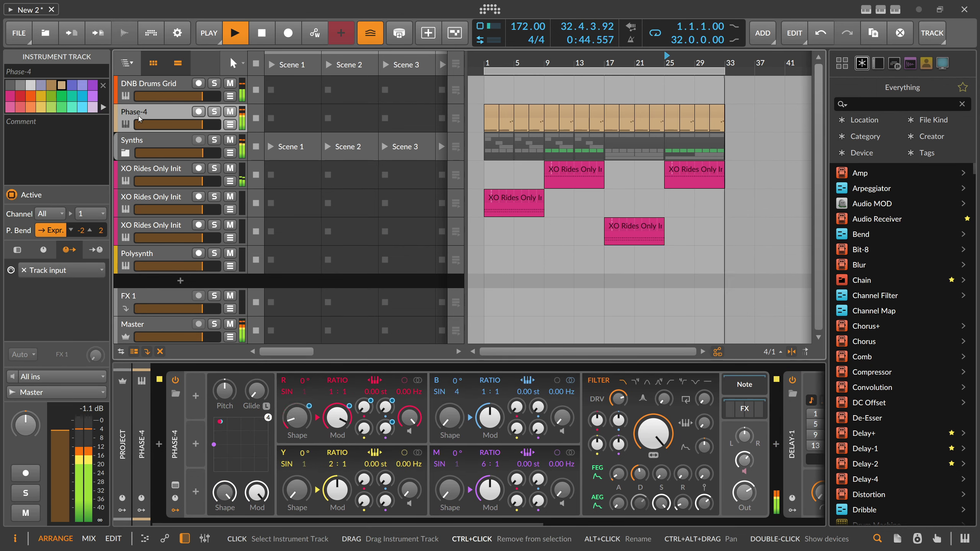
{"action": "double_click", "coordinate": [139, 112]}
{"action": "type", "text": "Bass"}
{"action": "key", "text": "Return"}
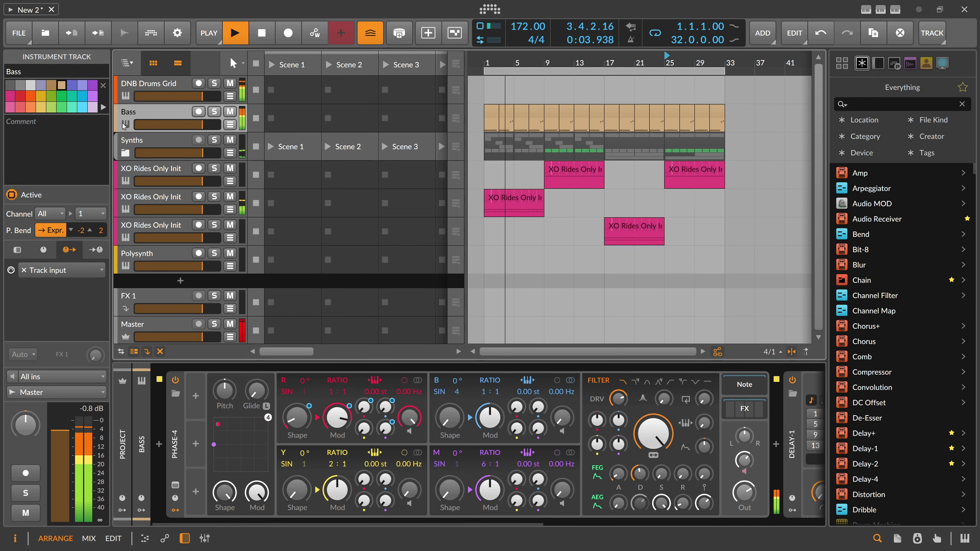
Step: Bounce the first bar of the XO Rides clip at bar 1 to a new audio track, post-fader at 32-bit floating-point
{"action": "left_click", "coordinate": [146, 152]}
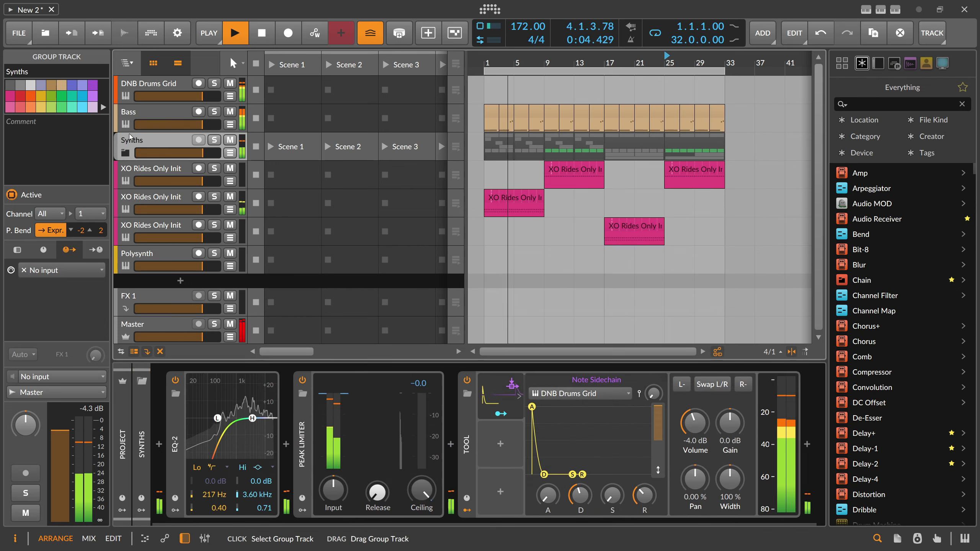
{"action": "left_click", "coordinate": [152, 169]}
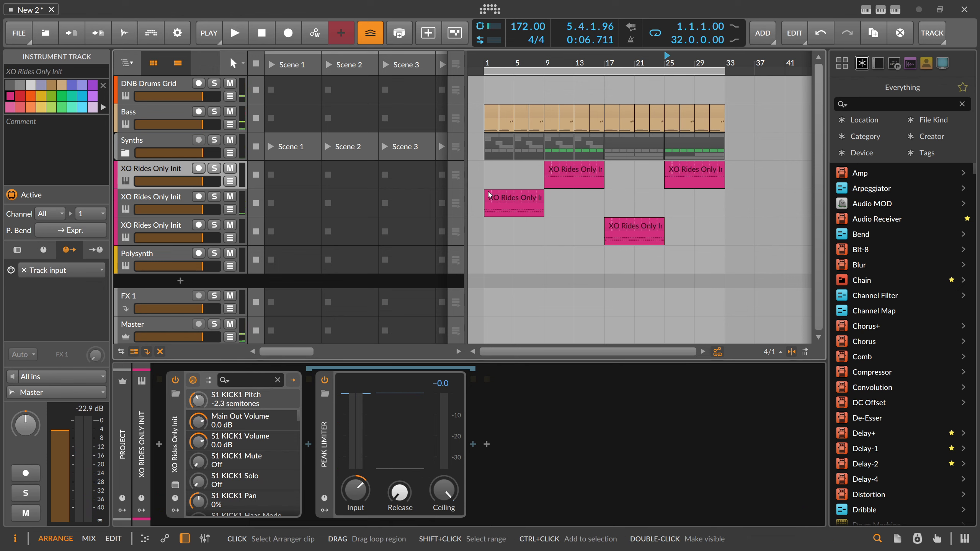
{"action": "left_click", "coordinate": [526, 201]}
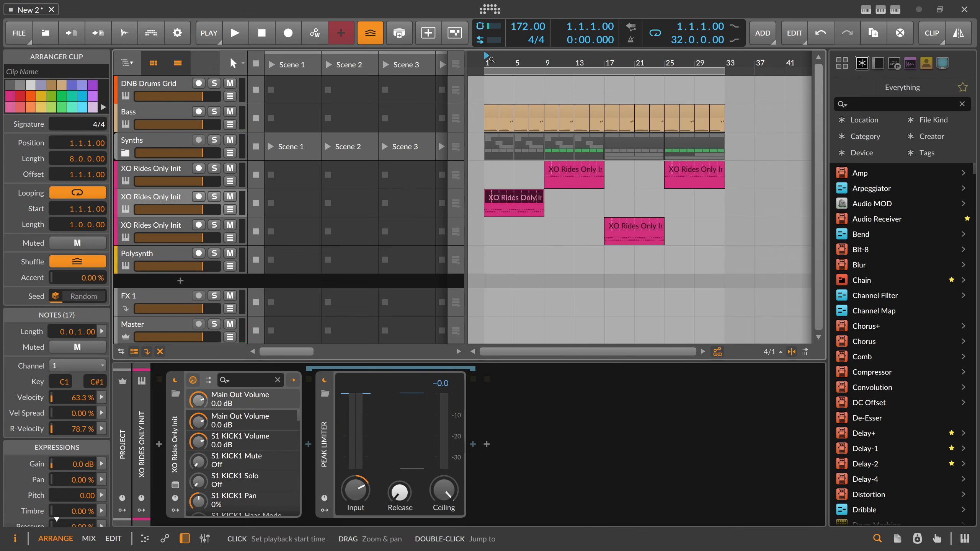
{"action": "left_click_drag", "start_coordinate": [485, 63], "coordinate": [485, 120]}
{"action": "left_click", "coordinate": [514, 180]}
{"action": "left_click", "coordinate": [497, 198]}
{"action": "left_click_drag", "start_coordinate": [485, 211], "coordinate": [520, 211]}
{"action": "right_click", "coordinate": [503, 208]}
{"action": "left_click", "coordinate": [539, 300]}
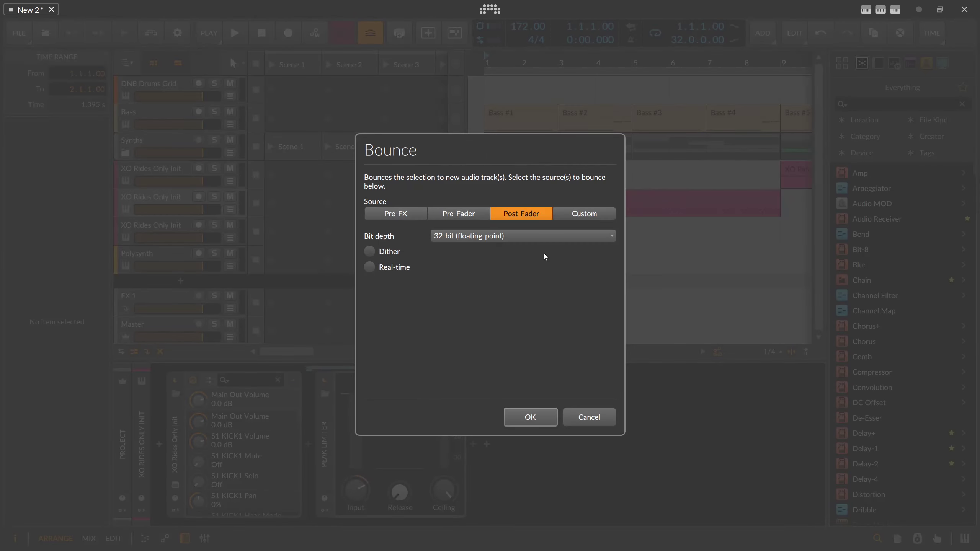
{"action": "left_click", "coordinate": [531, 417]}
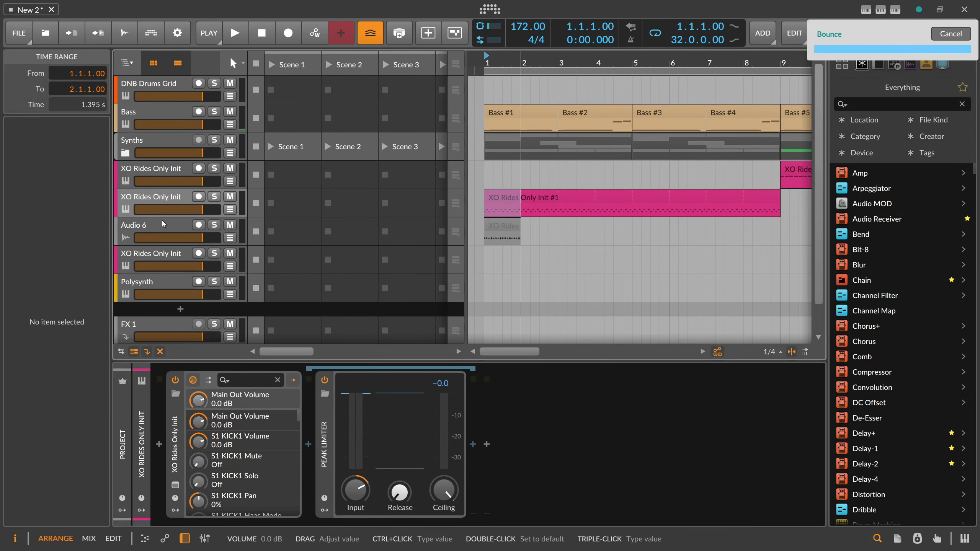
Step: Rename the new audio track holding the bounced clip as Shakers
{"action": "left_click", "coordinate": [160, 230]}
{"action": "key", "text": "ctrl+r"}
{"action": "type", "text": "Shake"}
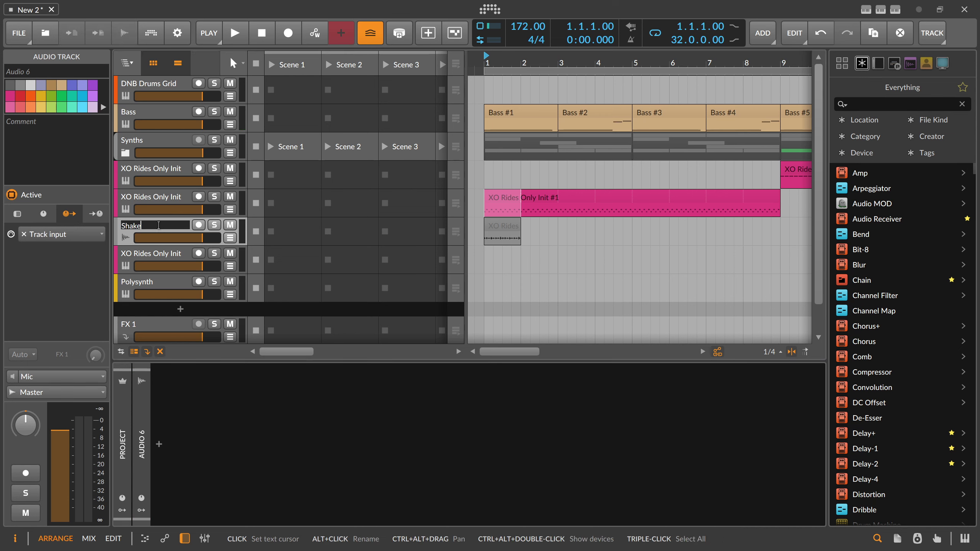
{"action": "type", "text": "rs"}
{"action": "key", "text": "Return"}
Step: Bounce the first bar of the XO Rides clip at bar 17 to a new audio track
{"action": "left_click_drag", "start_coordinate": [510, 62], "coordinate": [497, 81]}
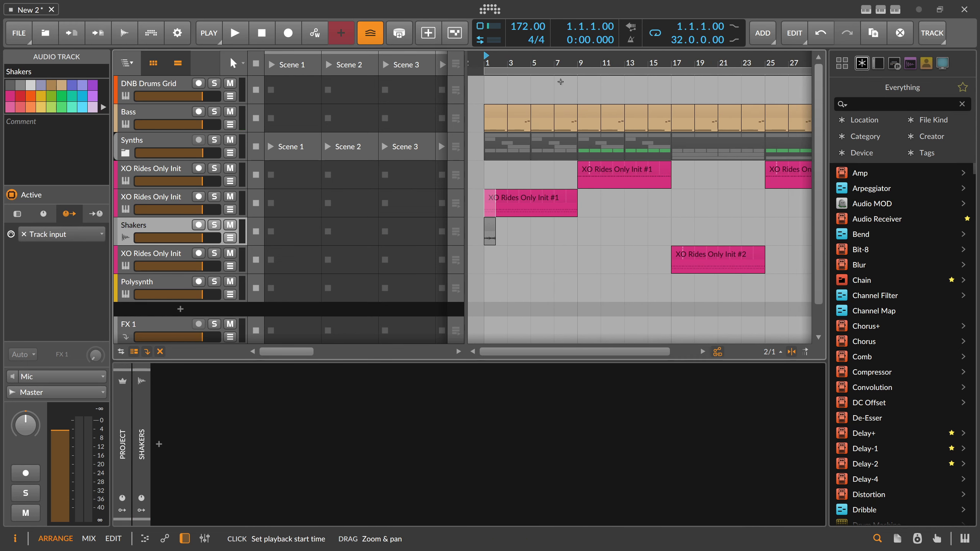
{"action": "left_click", "coordinate": [681, 258]}
{"action": "left_click_drag", "start_coordinate": [674, 269], "coordinate": [684, 269]}
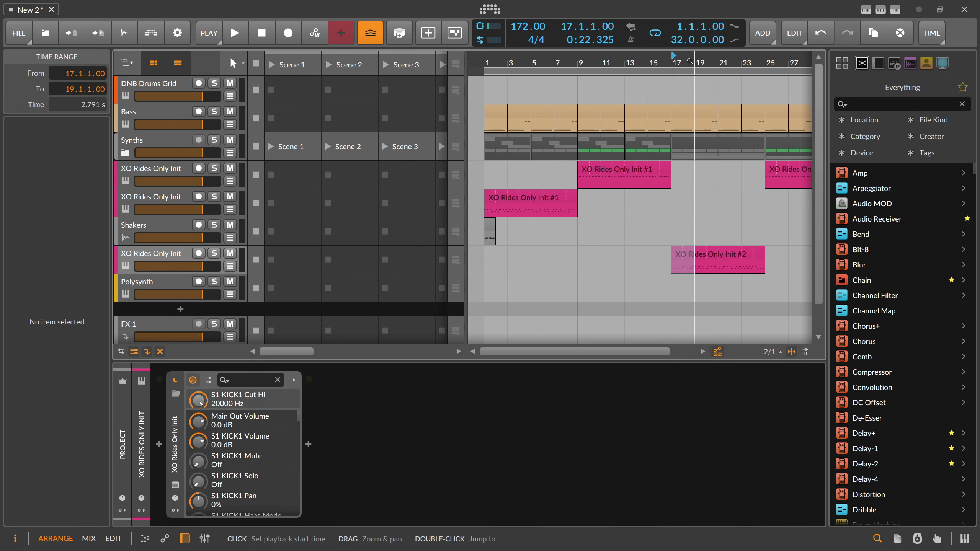
{"action": "left_click_drag", "start_coordinate": [689, 61], "coordinate": [674, 112]}
{"action": "left_click", "coordinate": [640, 203]}
{"action": "left_click_drag", "start_coordinate": [607, 266], "coordinate": [650, 267]}
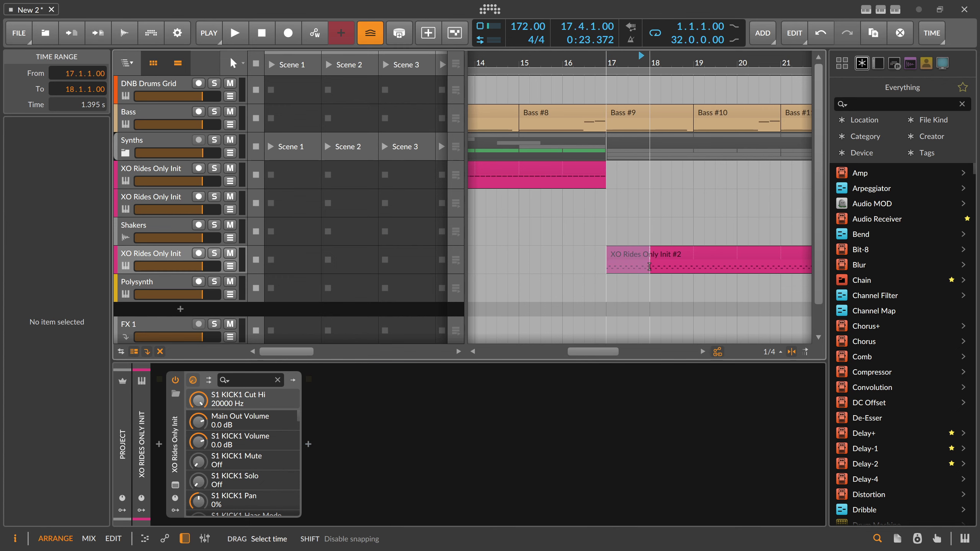
{"action": "right_click", "coordinate": [650, 267]}
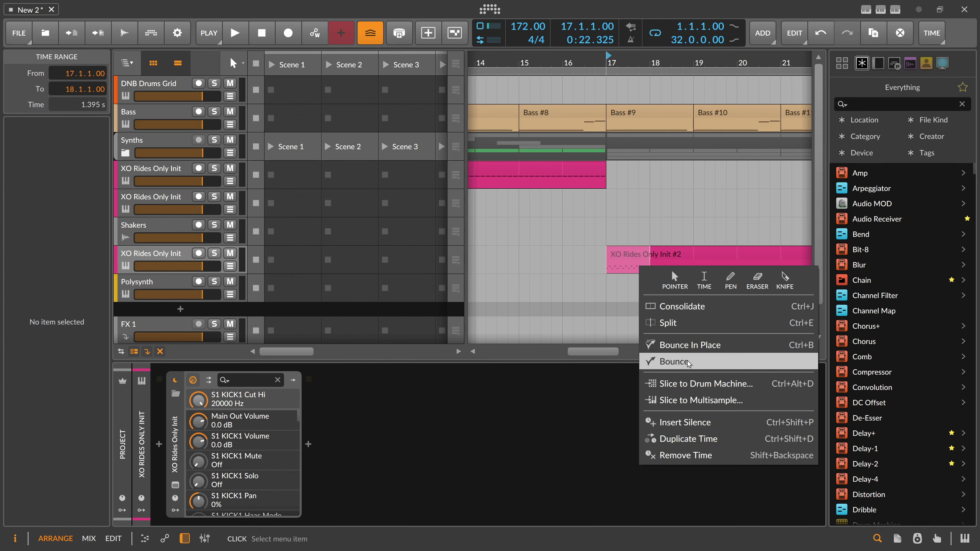
{"action": "left_click", "coordinate": [676, 362]}
{"action": "left_click", "coordinate": [552, 411]}
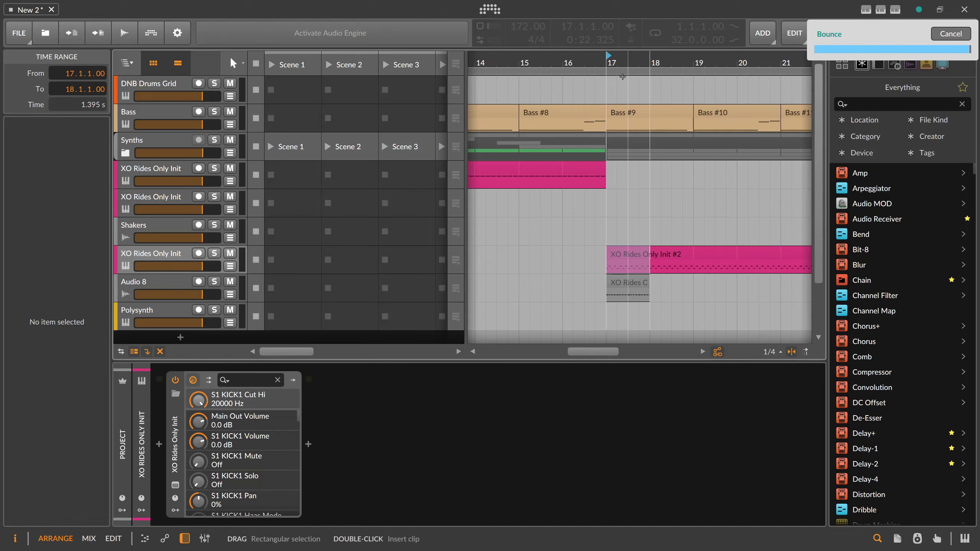
Step: Move the clip bounced at bar 17 onto the Shakers track, keeping its position
{"action": "left_click_drag", "start_coordinate": [633, 62], "coordinate": [657, 133]}
{"action": "double_click", "coordinate": [649, 281]}
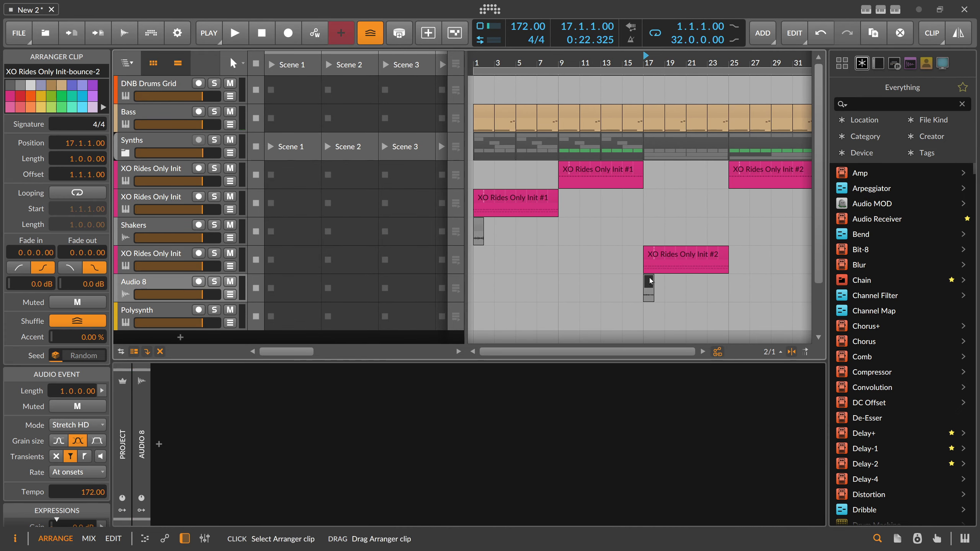
{"action": "left_click_drag", "start_coordinate": [650, 282], "coordinate": [650, 227]}
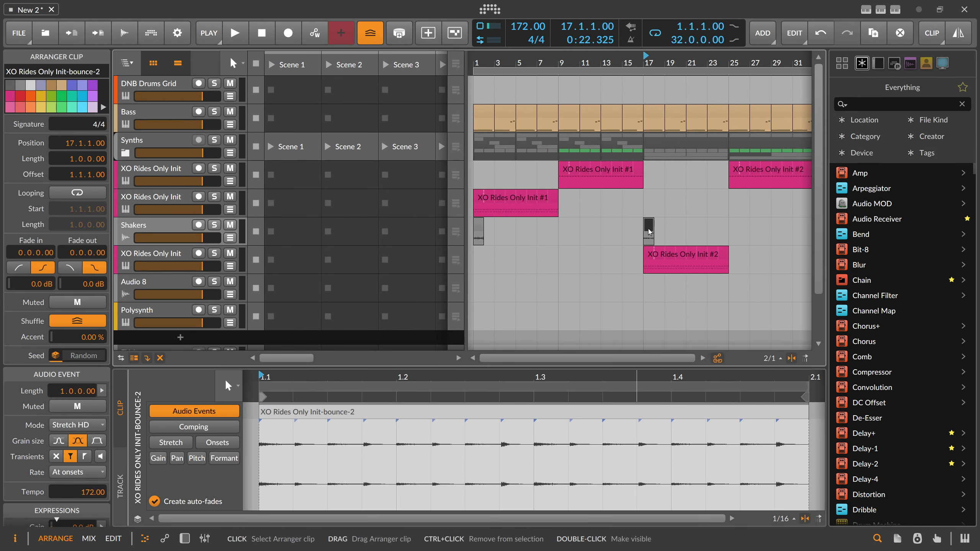
Step: Delete the two XO Rides instrument tracks directly above and below the Shakers track
{"action": "left_click", "coordinate": [652, 254]}
{"action": "left_click", "coordinate": [169, 255]}
{"action": "key", "text": "Delete"}
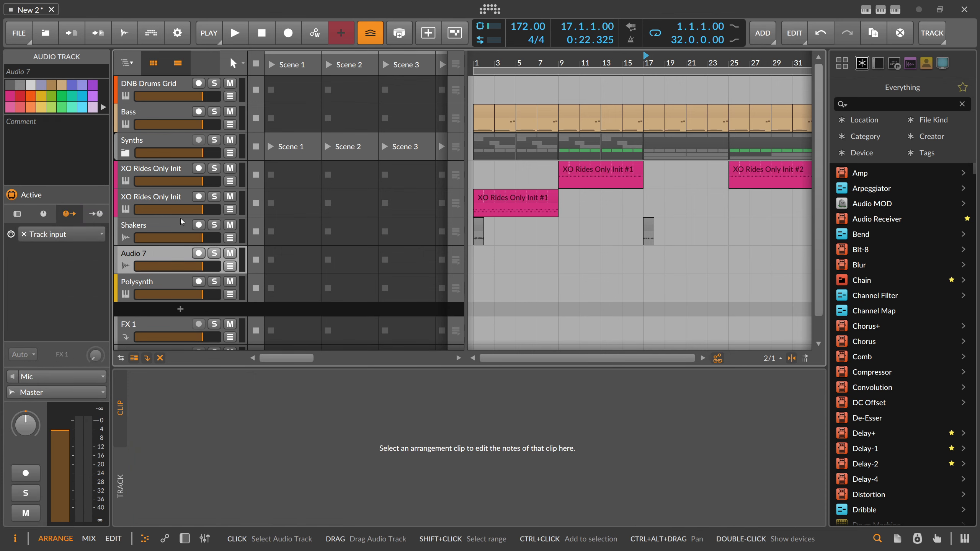
{"action": "left_click", "coordinate": [170, 198]}
{"action": "key", "text": "Delete"}
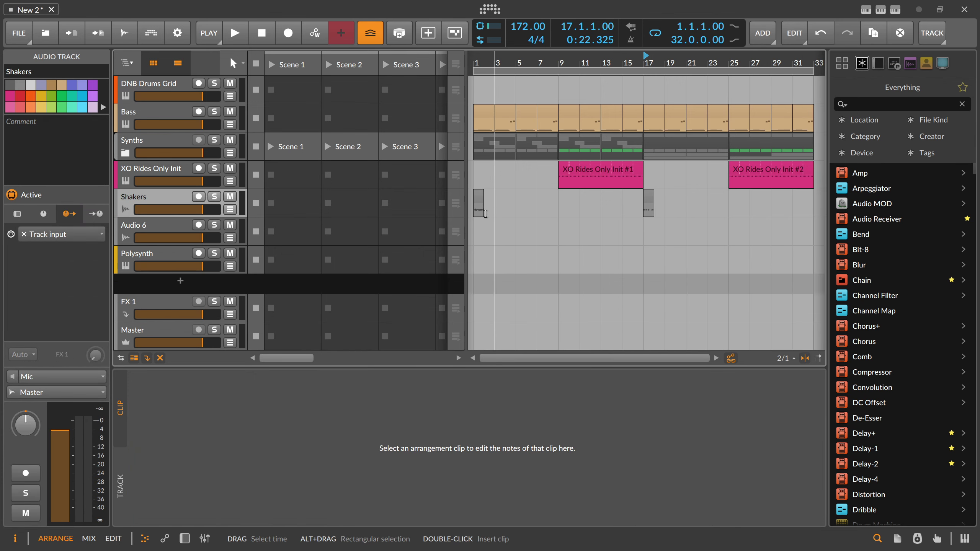
Step: Loop both Shakers clips out to eight bars each and colour the clip at bar 17 green
{"action": "left_click_drag", "start_coordinate": [483, 213], "coordinate": [555, 215]}
{"action": "left_click_drag", "start_coordinate": [652, 211], "coordinate": [729, 215]}
{"action": "left_click", "coordinate": [64, 97]}
Step: Audition the arrangement from bar 9 and bounce the first bar of the XO Rides clip there to a new audio track
{"action": "left_click_drag", "start_coordinate": [589, 60], "coordinate": [568, 55]}
{"action": "left_click", "coordinate": [545, 61]}
{"action": "key", "text": "space"}
{"action": "key", "text": "space"}
{"action": "left_click_drag", "start_coordinate": [548, 61], "coordinate": [577, 99]}
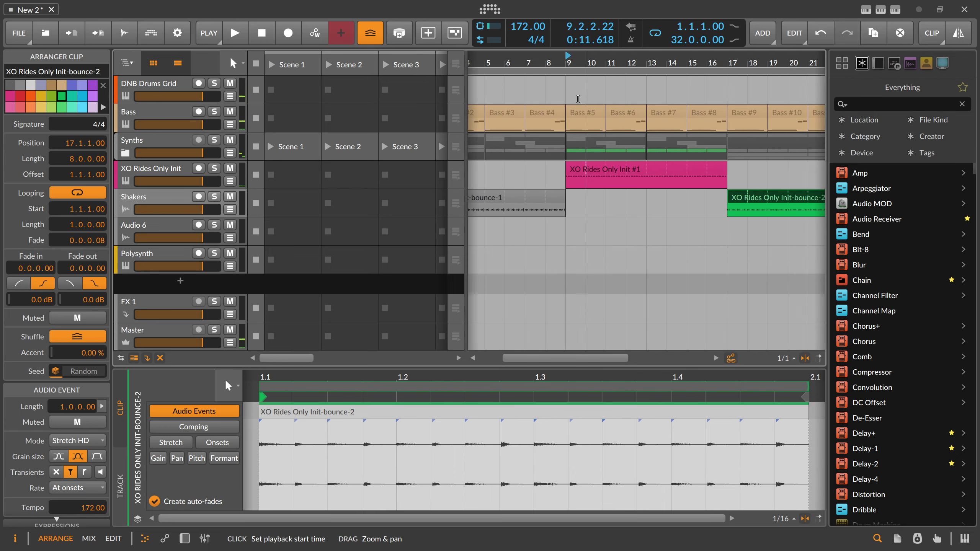
{"action": "left_click", "coordinate": [583, 169]}
{"action": "left_click_drag", "start_coordinate": [569, 182], "coordinate": [582, 182]}
{"action": "right_click", "coordinate": [581, 181]}
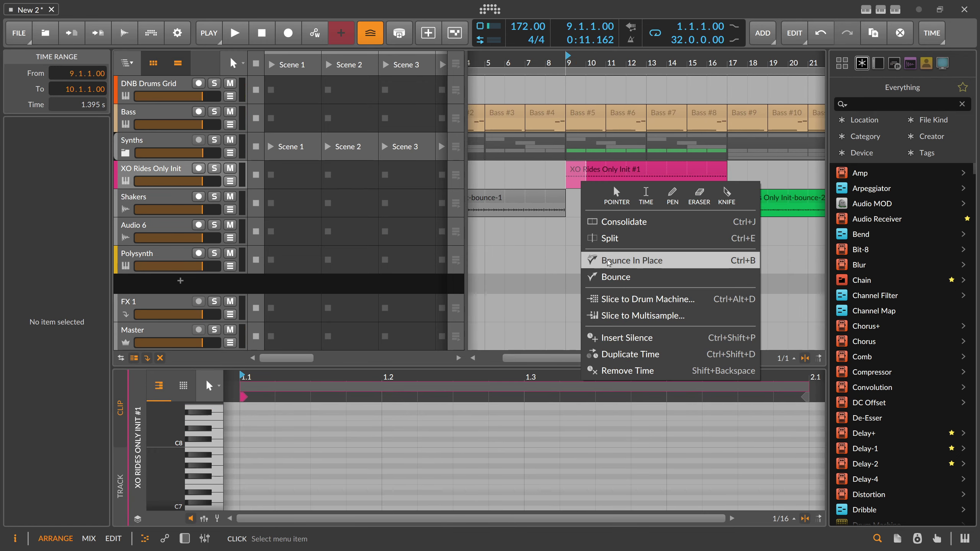
{"action": "left_click", "coordinate": [614, 277]}
{"action": "left_click", "coordinate": [523, 416]}
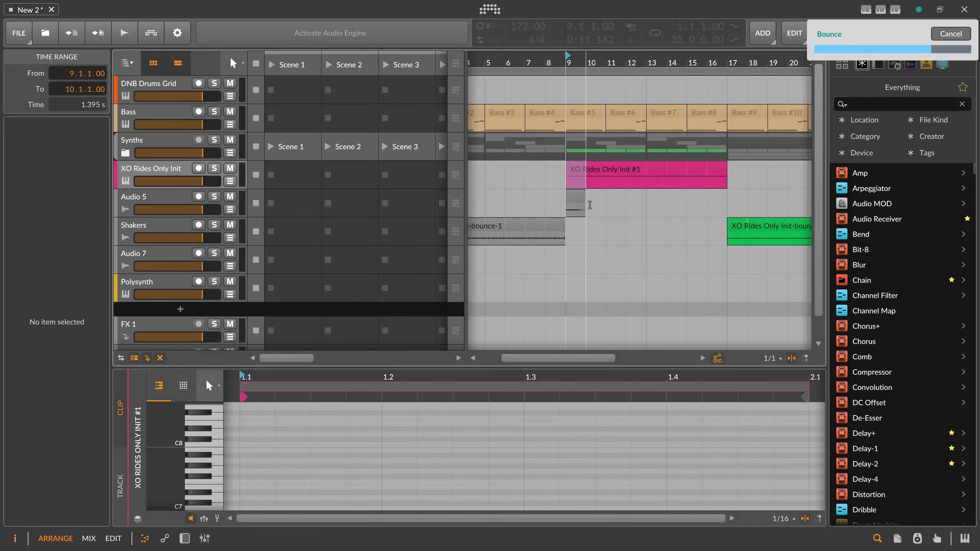
Step: Loop the clip bounced at bar 9 out to bar 17 and select the remaining XO Rides track
{"action": "left_click", "coordinate": [582, 212]}
{"action": "left_click", "coordinate": [642, 169]}
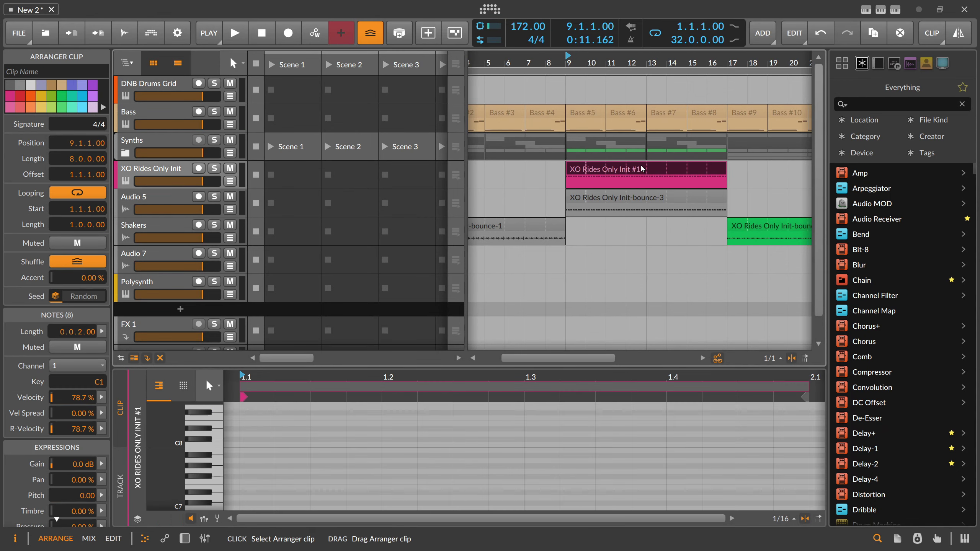
{"action": "left_click", "coordinate": [175, 169]}
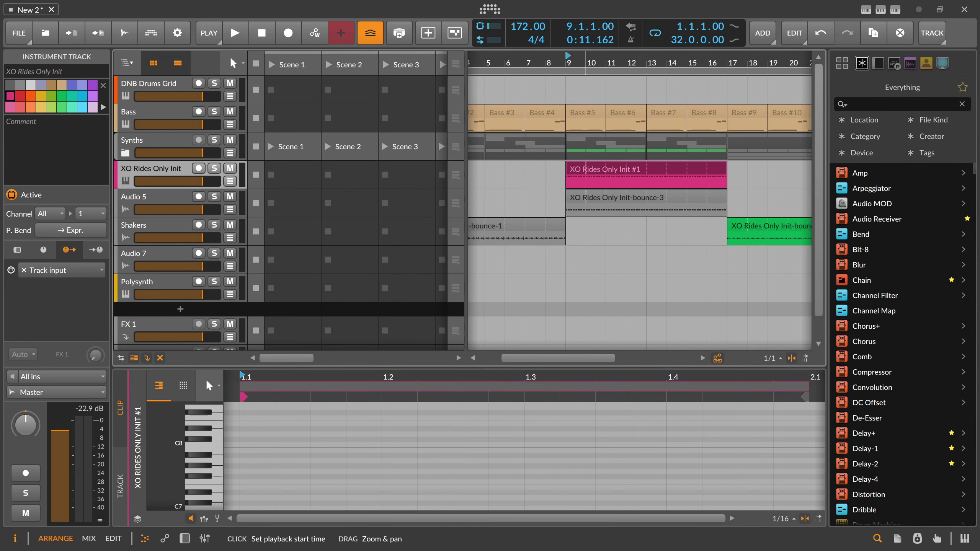
{"action": "left_click_drag", "start_coordinate": [580, 62], "coordinate": [577, 37]}
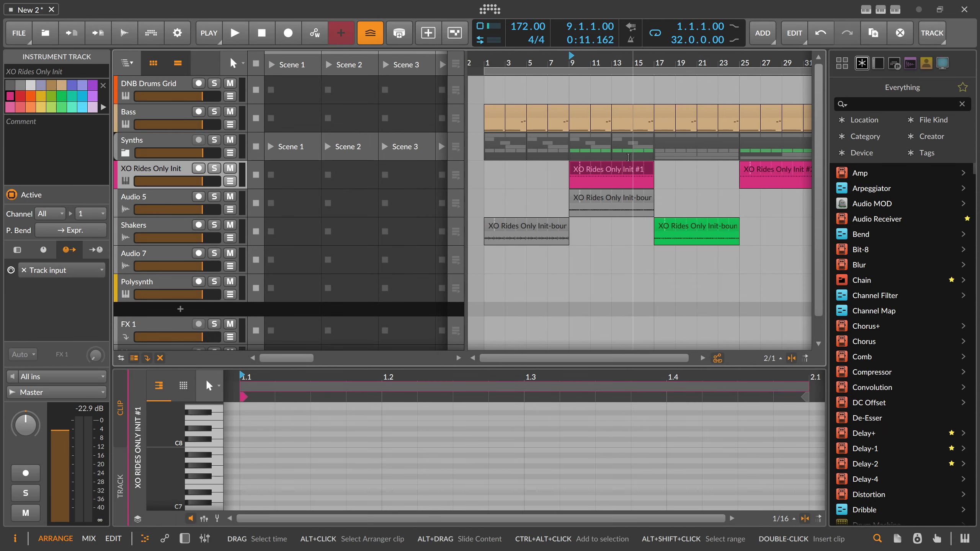
Step: Delete the XO Rides instrument clip at bar 9 and copy the bounced ride audio clip to bar 25
{"action": "left_click", "coordinate": [600, 173]}
{"action": "key", "text": "Delete"}
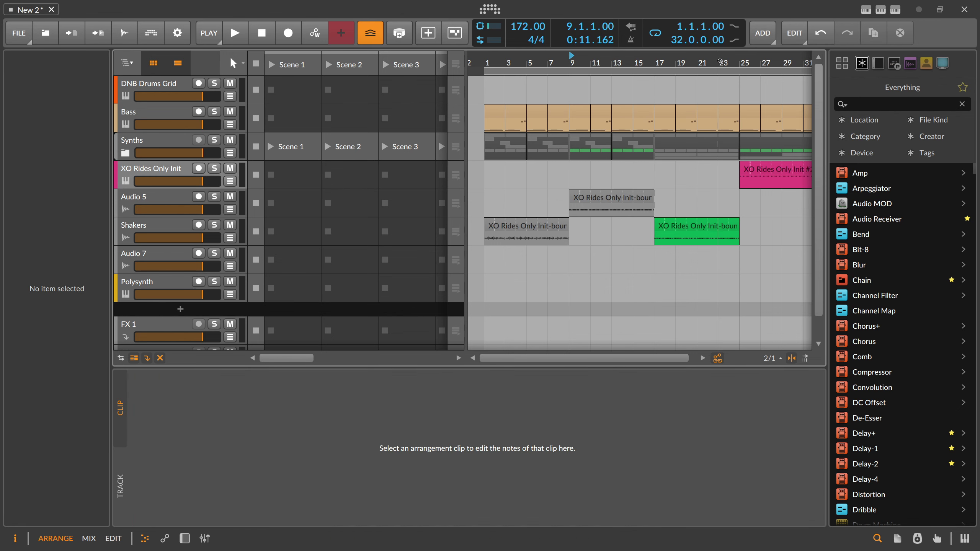
{"action": "left_click_drag", "start_coordinate": [719, 61], "coordinate": [718, 38]}
{"action": "left_click_drag", "start_coordinate": [631, 62], "coordinate": [638, 72]}
{"action": "left_click_drag", "start_coordinate": [571, 197], "coordinate": [700, 198]}
Step: Delete the XO Rides instrument clip at bar 25 and the emptied XO Rides Only Init track
{"action": "left_click", "coordinate": [697, 171]}
{"action": "key", "text": "Delete"}
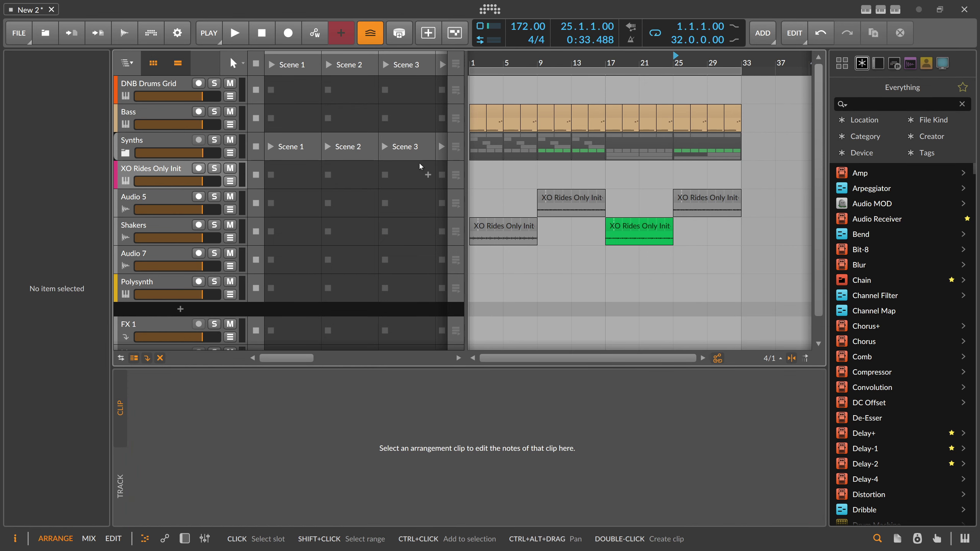
{"action": "left_click", "coordinate": [160, 171]}
{"action": "key", "text": "Delete"}
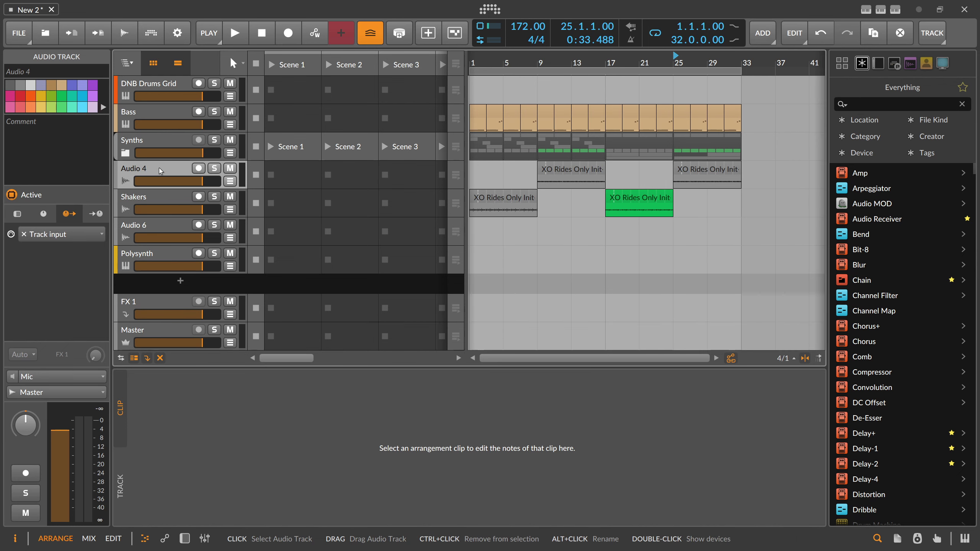
Step: Start playback from bar 1 and rename the audio track above Shakers to Rides
{"action": "left_click_drag", "start_coordinate": [487, 64], "coordinate": [479, 61]}
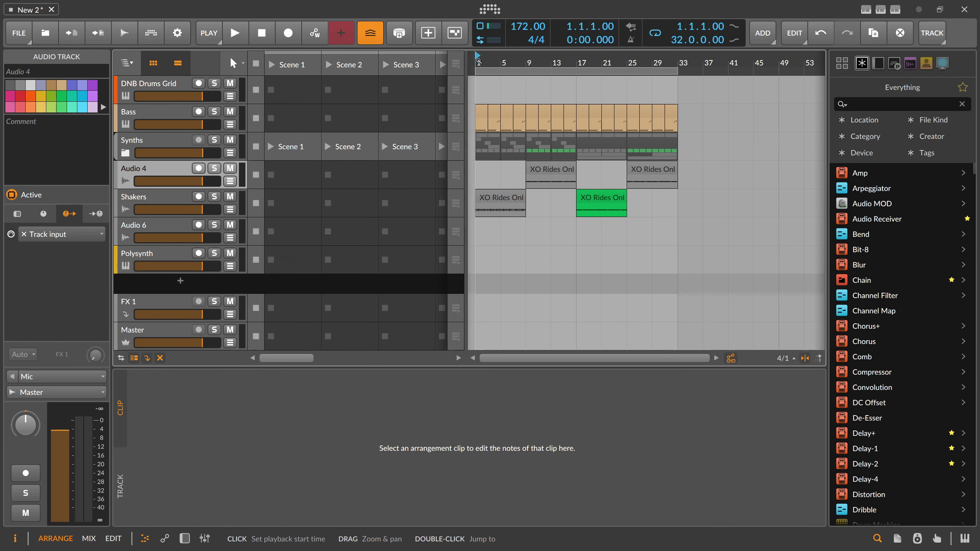
{"action": "key", "text": "space"}
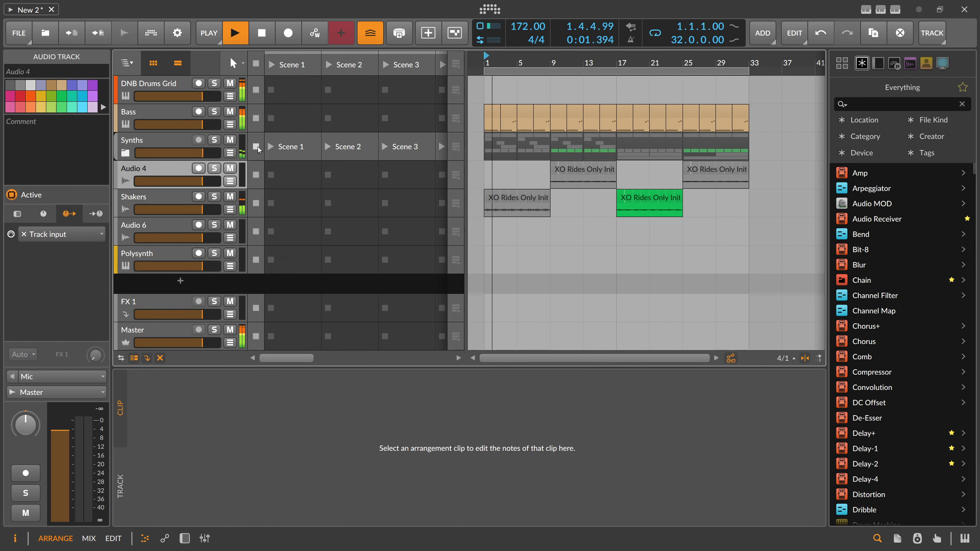
{"action": "double_click", "coordinate": [179, 170]}
{"action": "type", "text": "S"}
{"action": "key", "text": "BackSpace"}
{"action": "type", "text": "Rides"}
{"action": "key", "text": "Return"}
Step: Move the Rides and Shakers tracks together to directly below the DNB Drums Grid track
{"action": "left_click", "coordinate": [166, 200]}
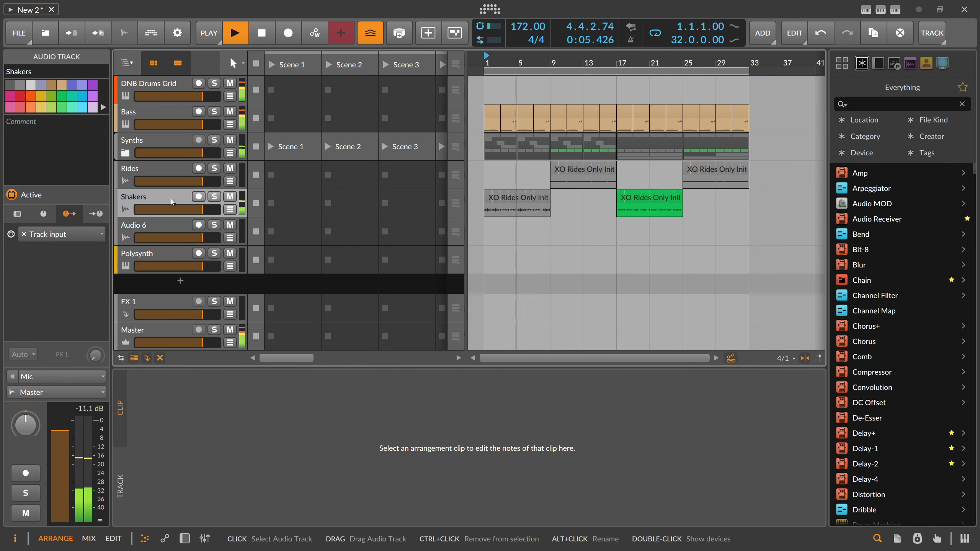
{"action": "left_click", "coordinate": [149, 186]}
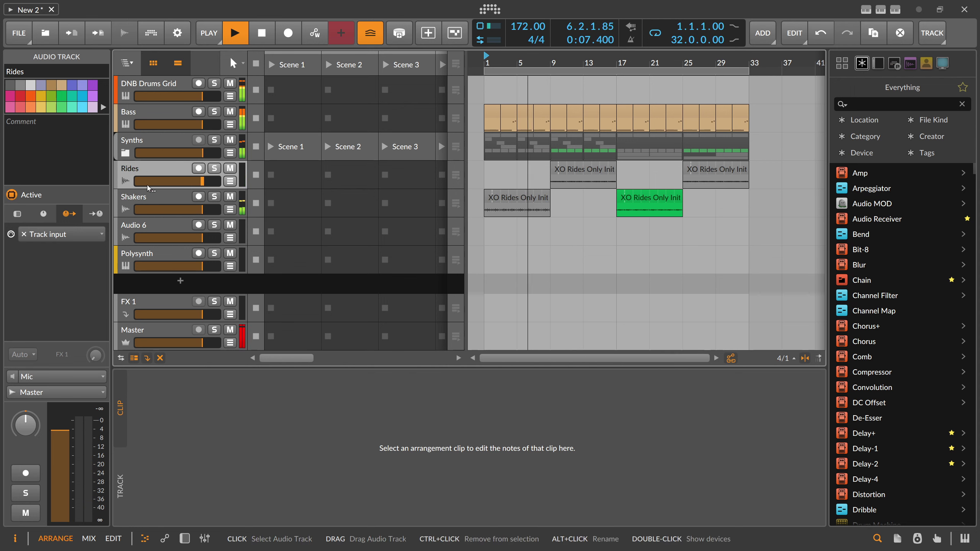
{"action": "left_click", "coordinate": [150, 196], "text": "shift"}
{"action": "left_click_drag", "start_coordinate": [149, 196], "coordinate": [150, 103]}
Step: Group the DNB Drums Grid, Rides and Shakers tracks and name the group Drums
{"action": "left_click", "coordinate": [150, 88], "text": "shift"}
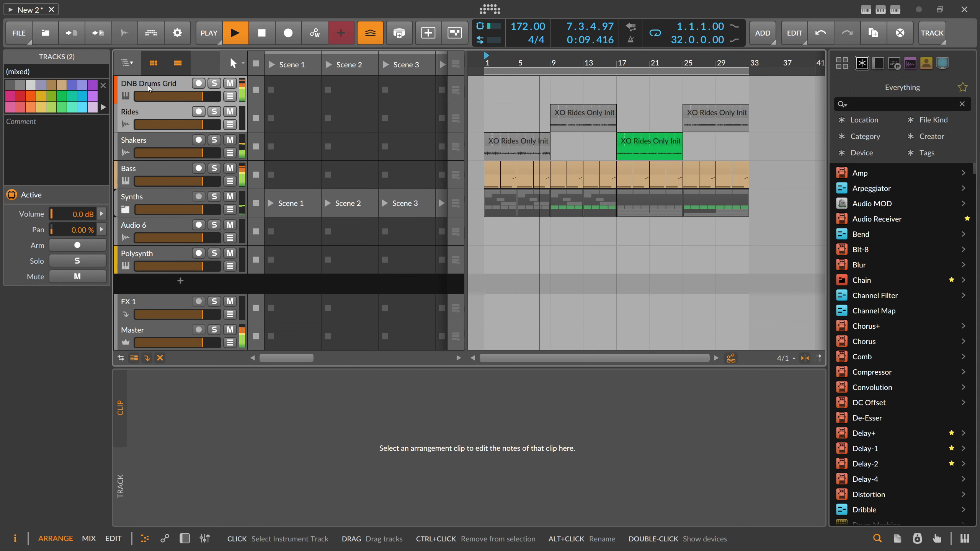
{"action": "left_click", "coordinate": [149, 88]}
{"action": "left_click", "coordinate": [141, 141], "text": "shift"}
{"action": "key", "text": "ctrl+g"}
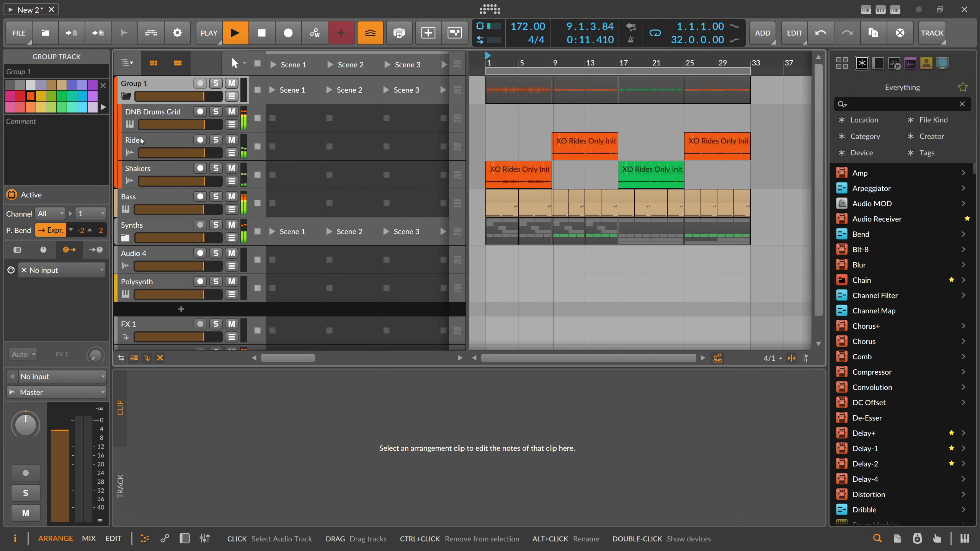
{"action": "key", "text": "ctrl+r"}
{"action": "type", "text": "Dr"}
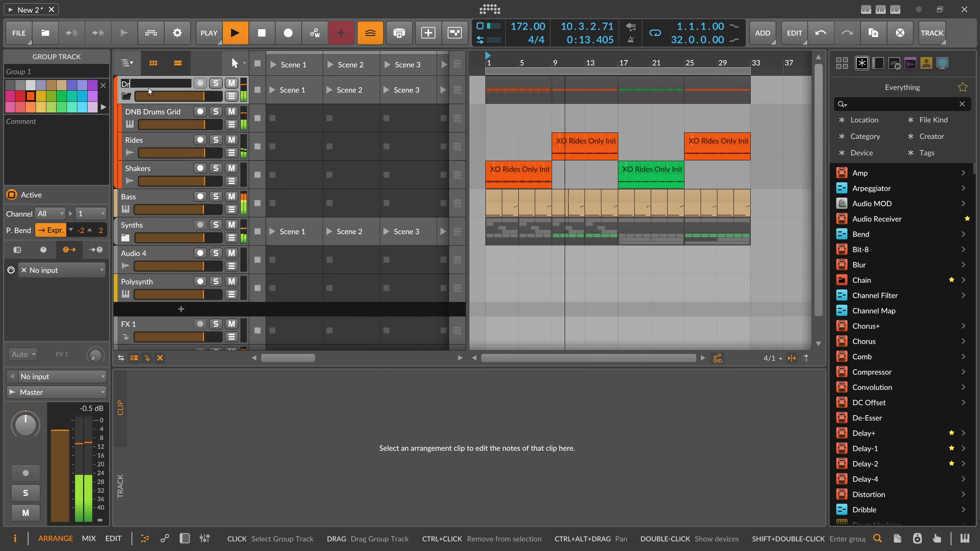
{"action": "type", "text": "ums"}
{"action": "key", "text": "Return"}
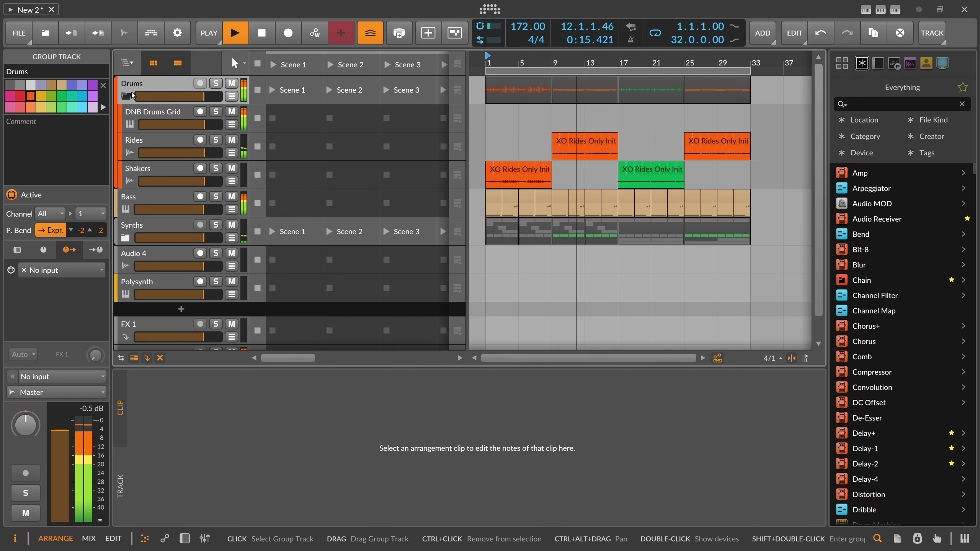
Step: Collapse the Drums group and delete the empty audio track between Synths and Polysynth
{"action": "left_click", "coordinate": [132, 95]}
{"action": "left_click", "coordinate": [149, 114]}
{"action": "left_click", "coordinate": [149, 142]}
{"action": "left_click", "coordinate": [149, 171]}
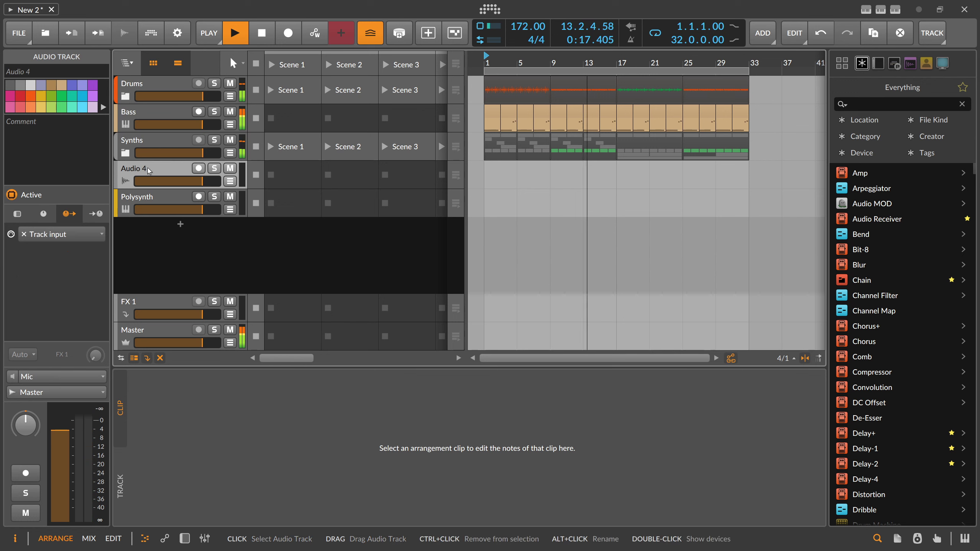
{"action": "key", "text": "Delete"}
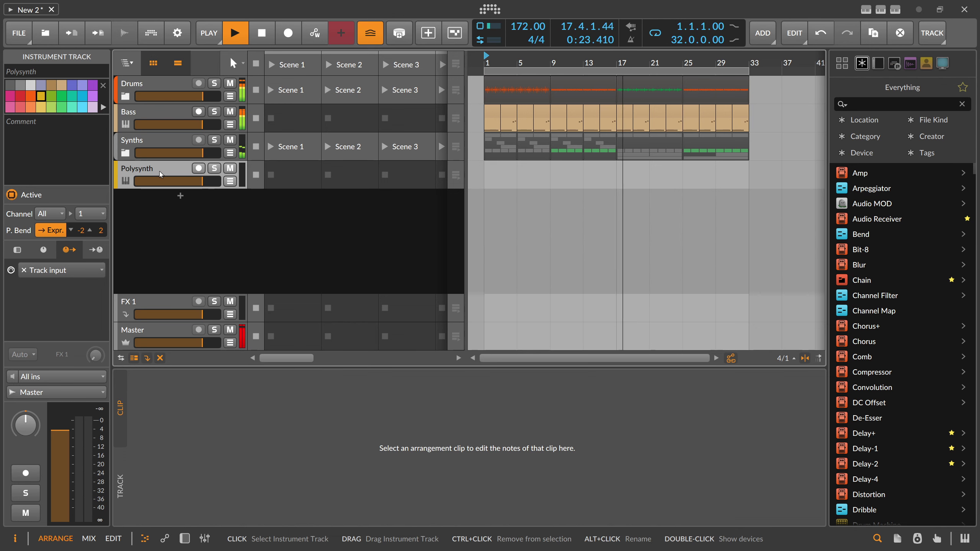
Step: Expand the Synths group and lower the gain of the three Audio 6 clips to -3.0 dB
{"action": "left_click", "coordinate": [127, 153]}
{"action": "scroll", "coordinate": [322, 179], "scroll_direction": "down", "scroll_amount": 3}
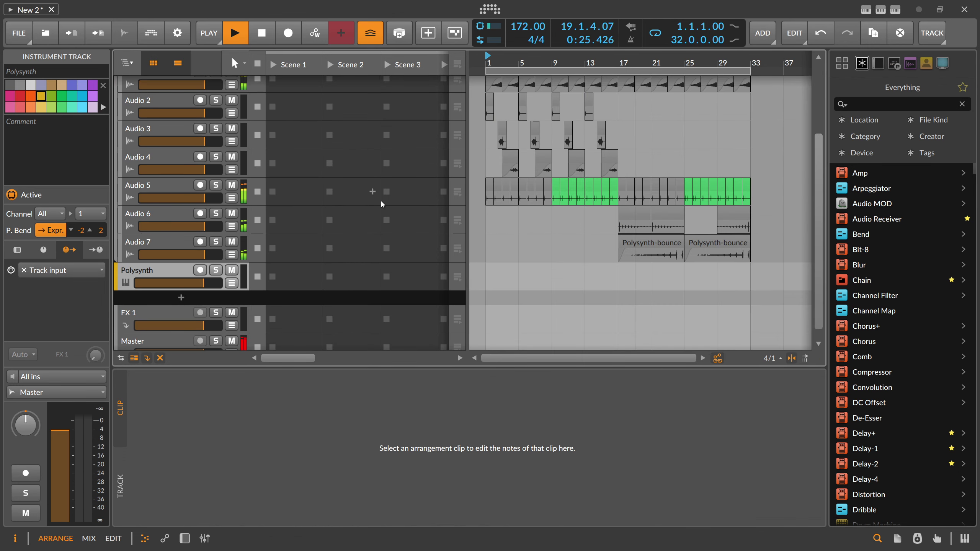
{"action": "left_click_drag", "start_coordinate": [603, 219], "coordinate": [687, 219]}
{"action": "left_click", "coordinate": [688, 219]}
{"action": "left_click_drag", "start_coordinate": [760, 216], "coordinate": [619, 220]}
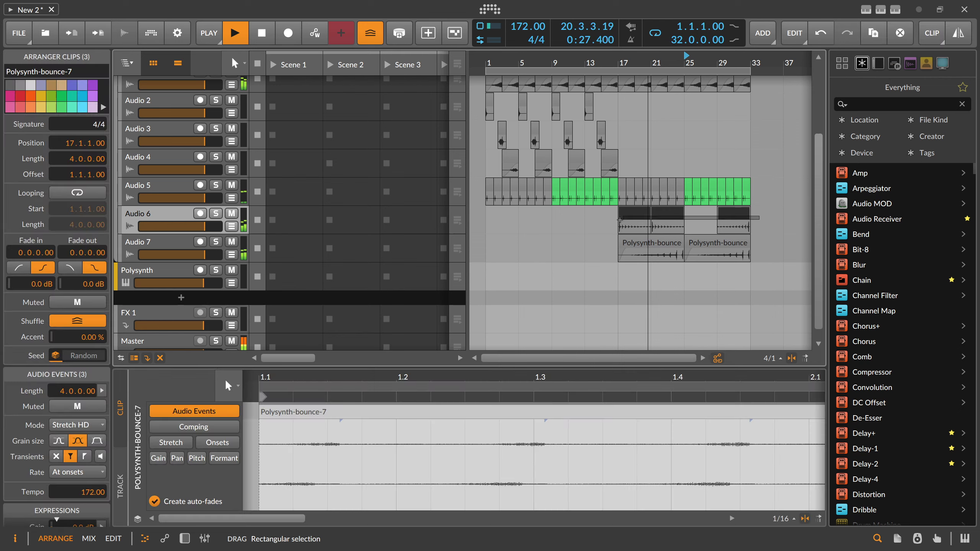
{"action": "scroll", "coordinate": [43, 471], "scroll_direction": "down", "scroll_amount": 3}
{"action": "left_click", "coordinate": [42, 471]}
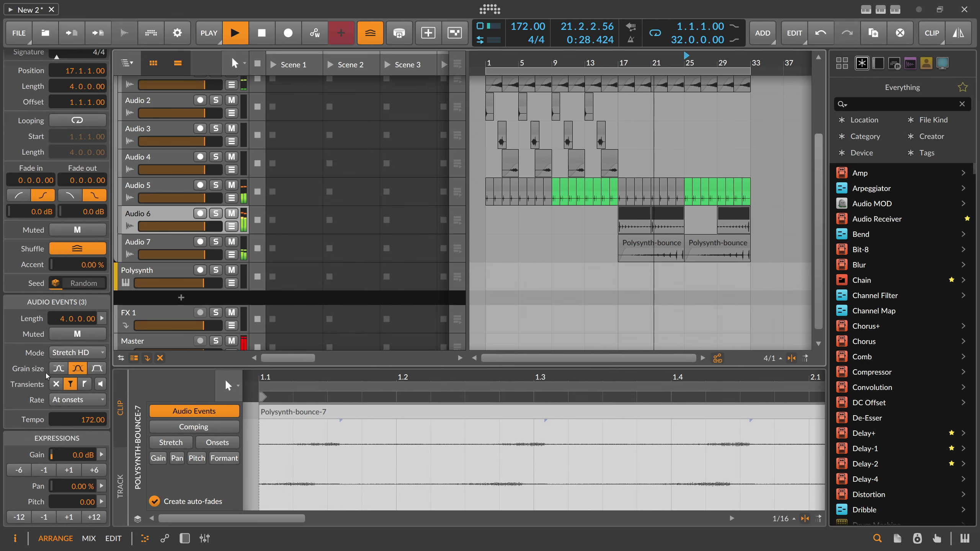
{"action": "left_click", "coordinate": [42, 471]}
{"action": "left_click", "coordinate": [43, 471]}
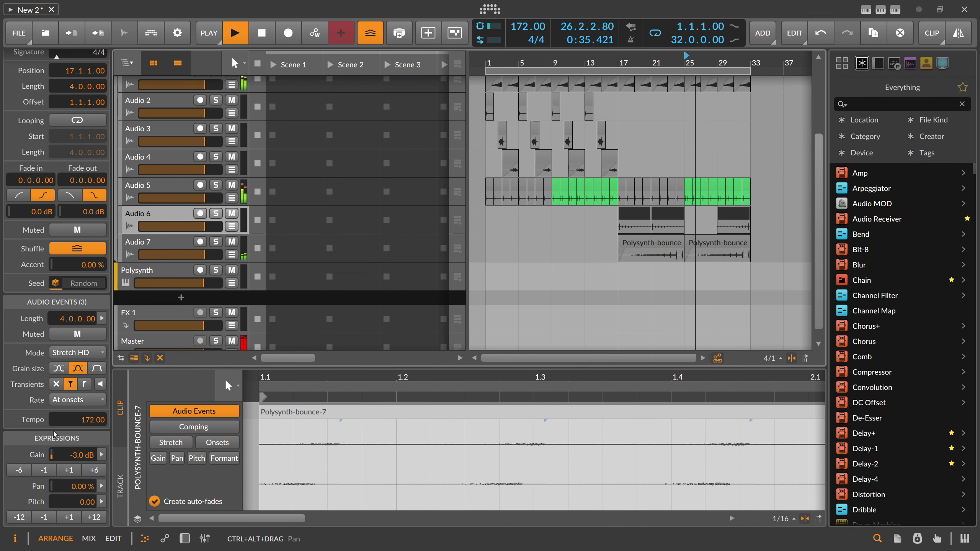
Step: Listen through the arrangement while checking the synth tracks, collapse the Synths group and stop playback
{"action": "scroll", "coordinate": [544, 133], "scroll_direction": "up", "scroll_amount": 4}
{"action": "left_click_drag", "start_coordinate": [518, 63], "coordinate": [516, 53]}
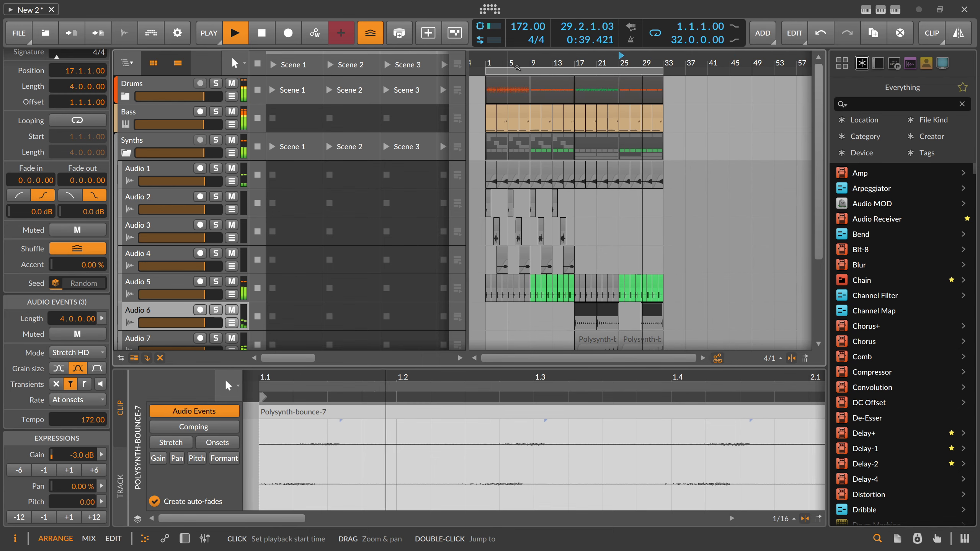
{"action": "scroll", "coordinate": [526, 98], "scroll_direction": "down", "scroll_amount": 2}
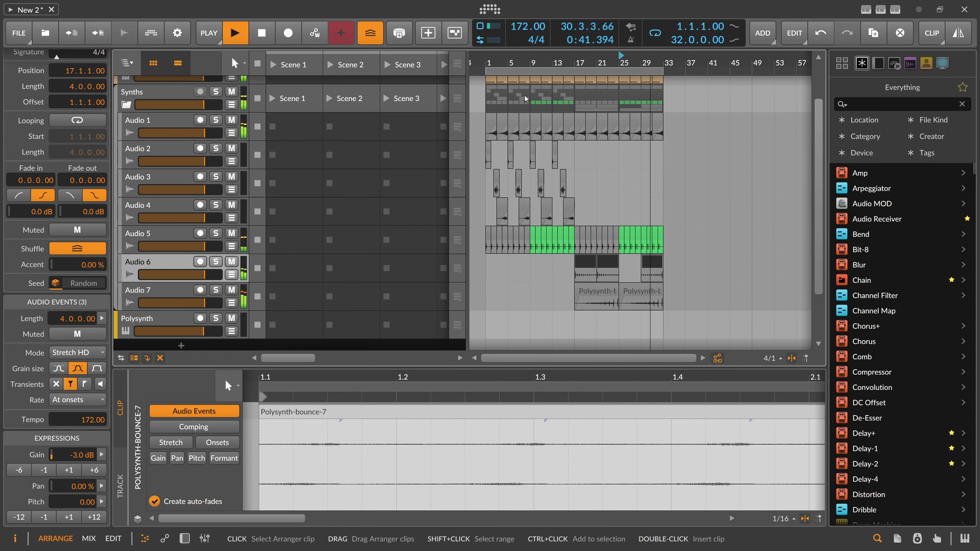
{"action": "scroll", "coordinate": [526, 98], "scroll_direction": "down", "scroll_amount": 2}
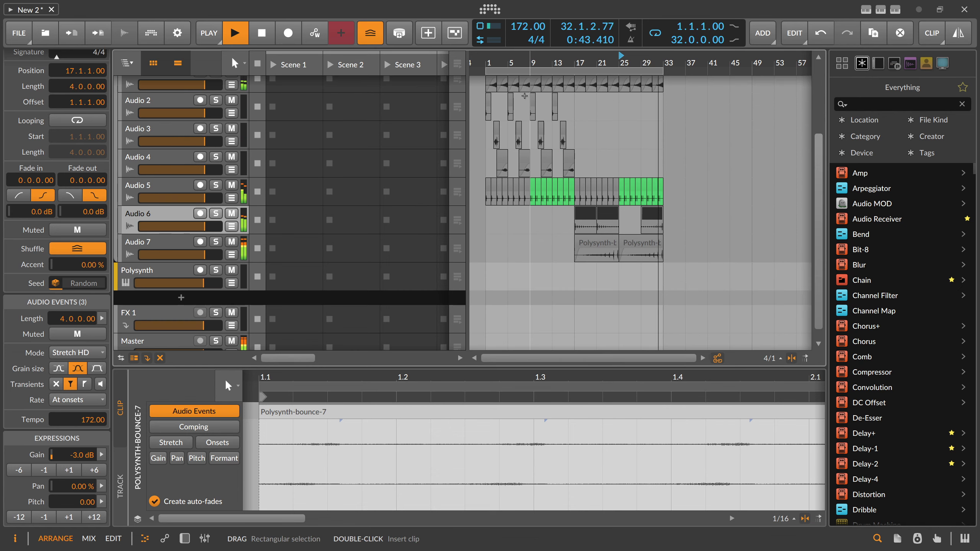
{"action": "scroll", "coordinate": [524, 96], "scroll_direction": "up", "scroll_amount": 4}
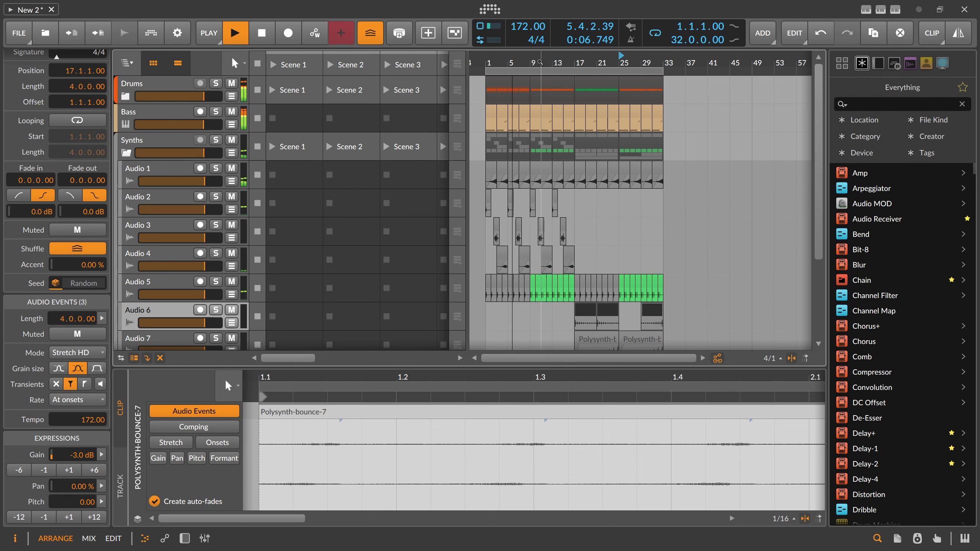
{"action": "left_click", "coordinate": [144, 143]}
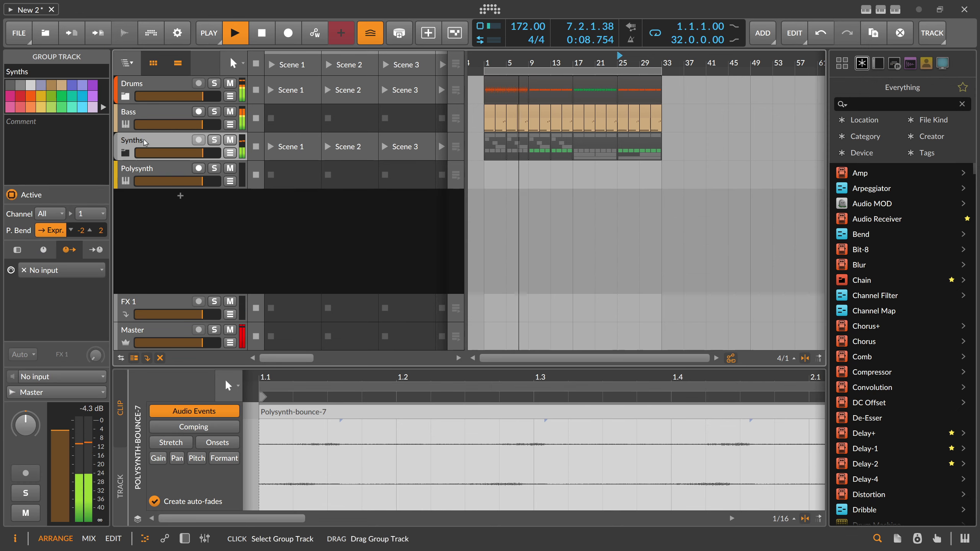
{"action": "key", "text": "space"}
Step: Select all clips in the arrangement and move them so they start at bar 65
{"action": "left_click_drag", "start_coordinate": [673, 72], "coordinate": [601, 88]}
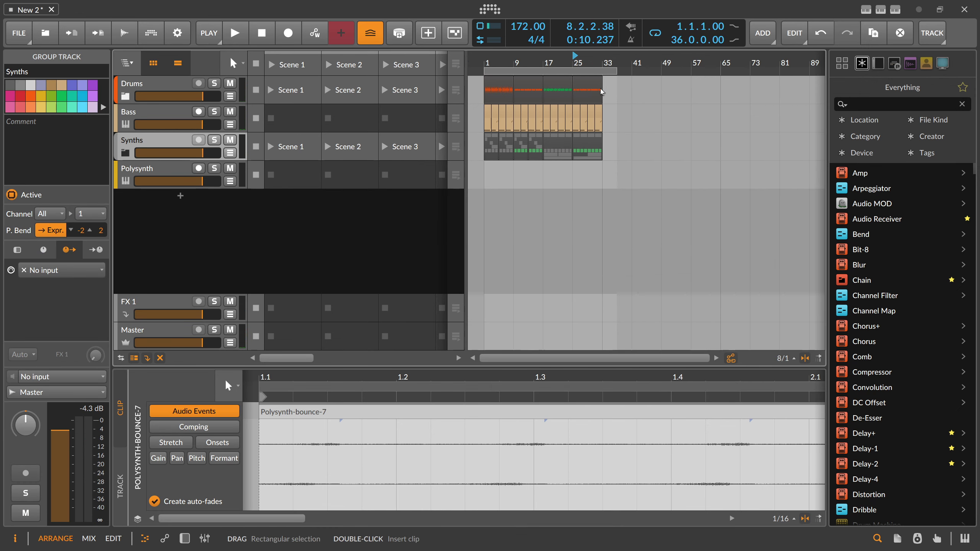
{"action": "left_click", "coordinate": [601, 92]}
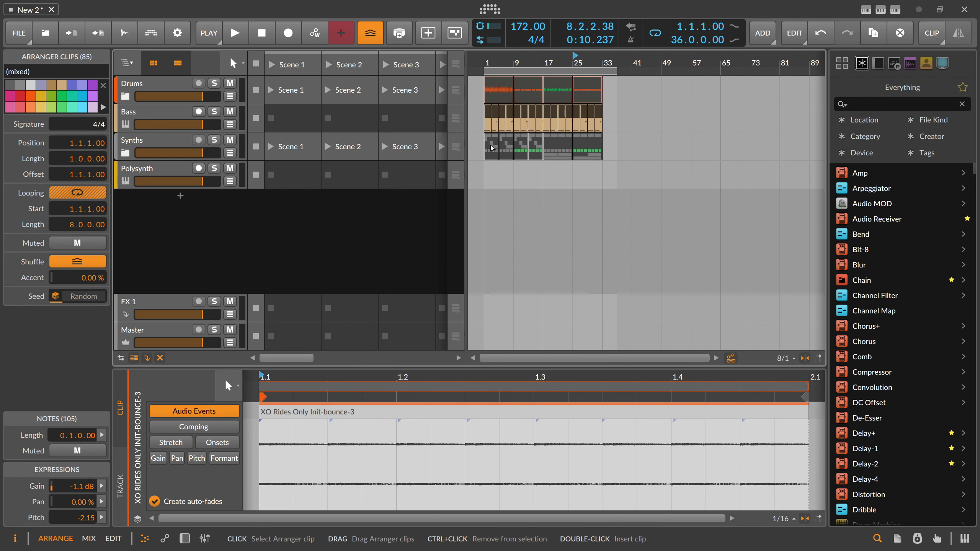
{"action": "left_click_drag", "start_coordinate": [492, 148], "coordinate": [721, 142]}
{"action": "left_click_drag", "start_coordinate": [721, 62], "coordinate": [604, 62]}
{"action": "left_click", "coordinate": [603, 61]}
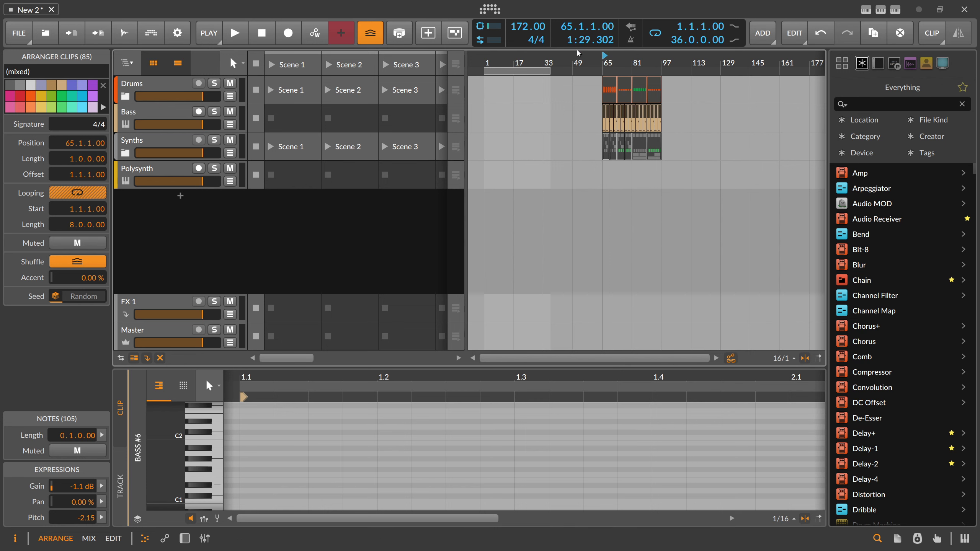
Step: Set the loop region to start at bar 1 with a length of 64 bars and briefly play from bar 65
{"action": "left_click_drag", "start_coordinate": [513, 58], "coordinate": [541, 58]}
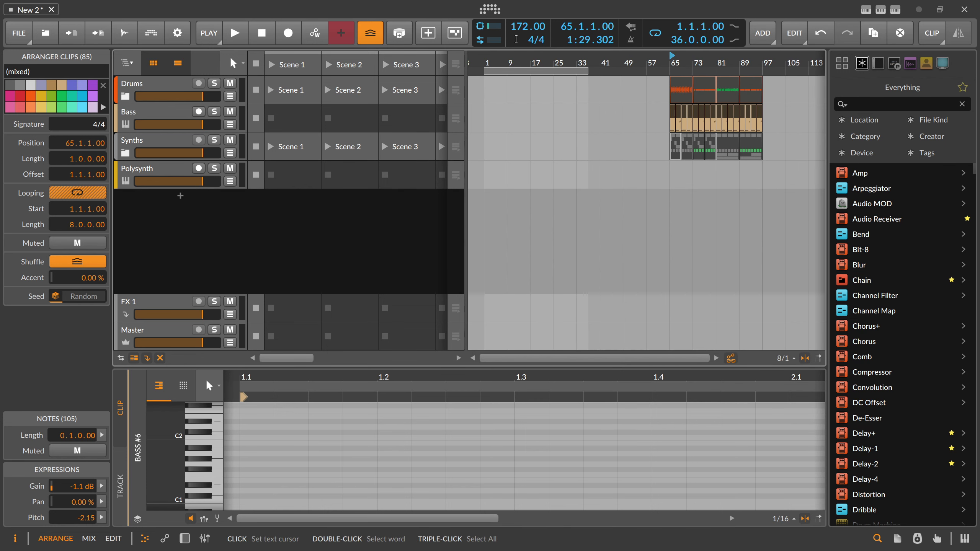
{"action": "left_click", "coordinate": [511, 63]}
{"action": "left_click_drag", "start_coordinate": [585, 73], "coordinate": [517, 76]}
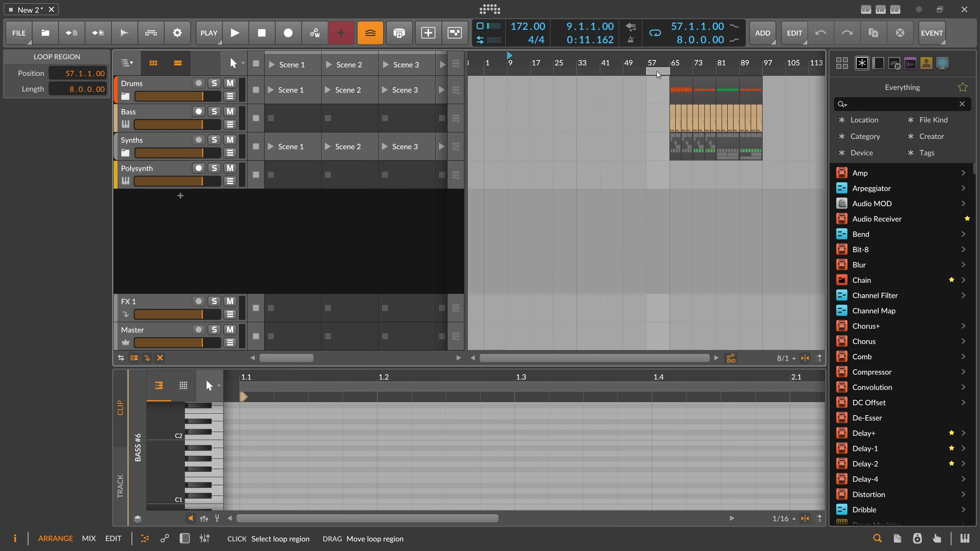
{"action": "left_click_drag", "start_coordinate": [521, 73], "coordinate": [594, 60]}
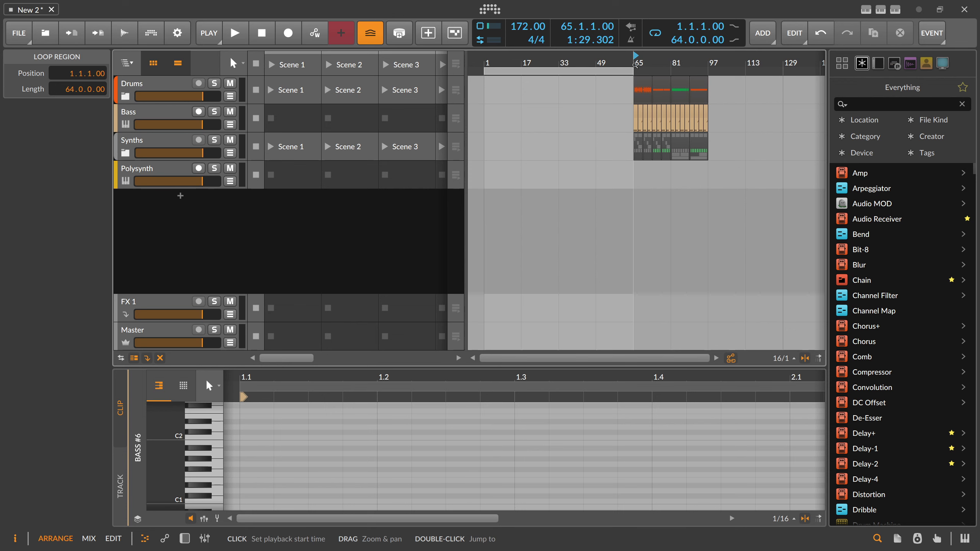
{"action": "key", "text": "space"}
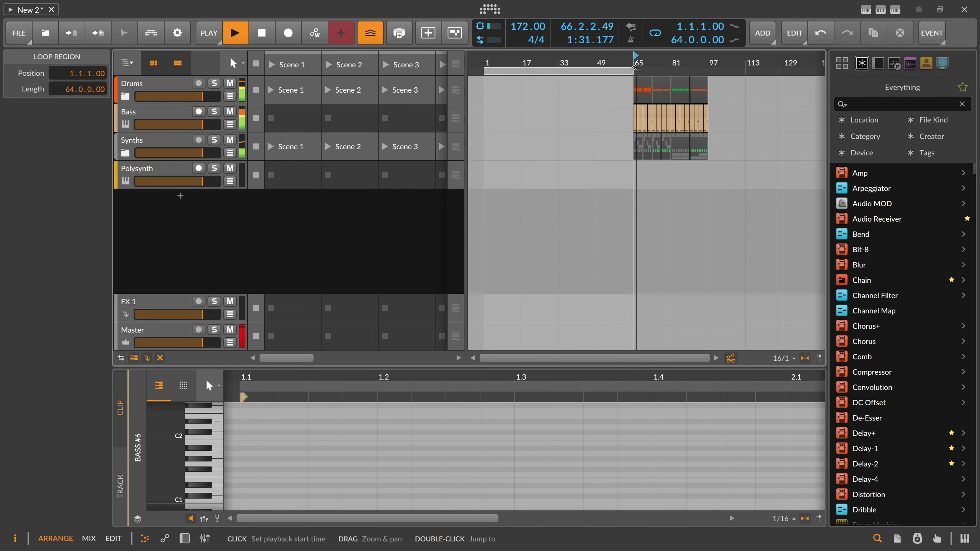
{"action": "key", "text": "space"}
Step: Select all clips of the 32-bar section and duplicate them to follow on from bar 97
{"action": "left_click_drag", "start_coordinate": [635, 67], "coordinate": [673, 62]}
{"action": "left_click_drag", "start_coordinate": [741, 89], "coordinate": [603, 164]}
{"action": "left_click", "coordinate": [624, 174]}
{"action": "key", "text": "ctrl+a"}
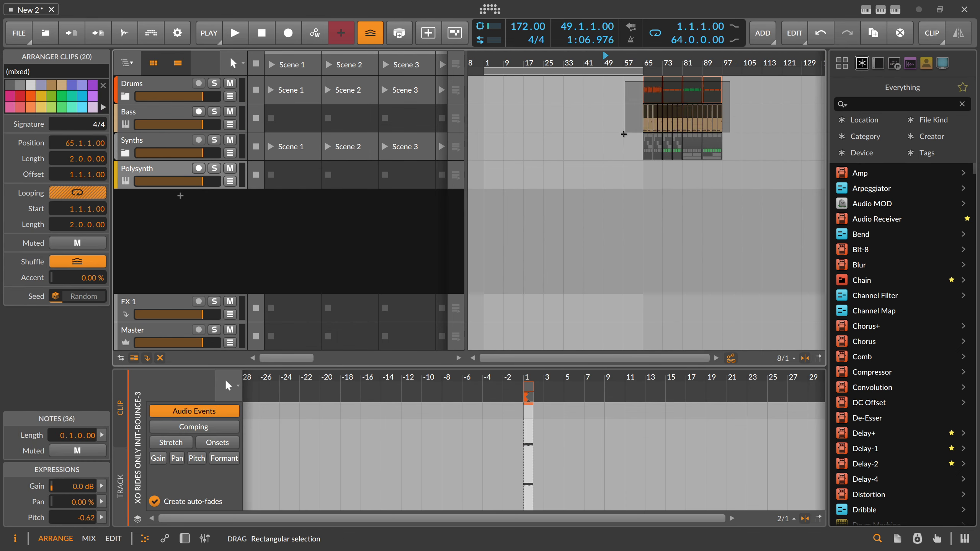
{"action": "key", "text": "ctrl+d"}
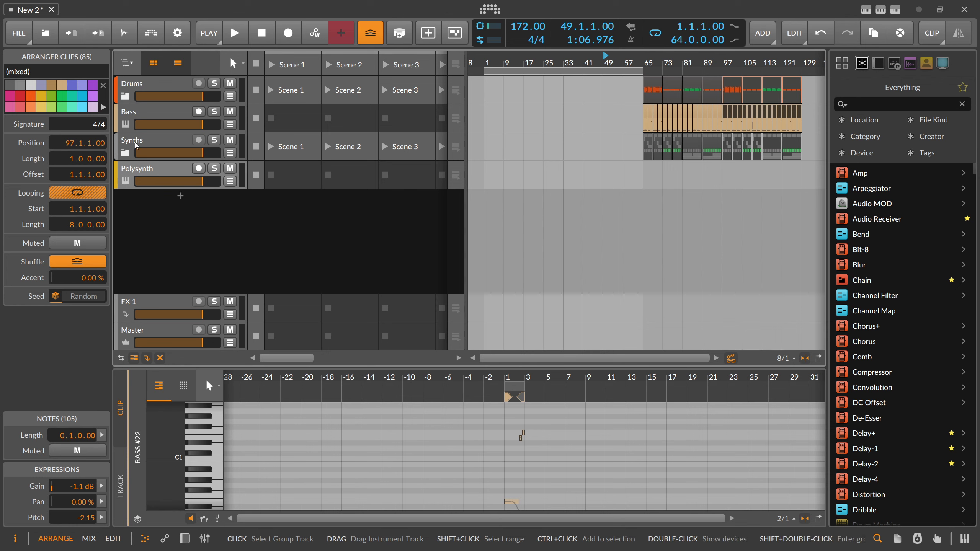
Step: Expand the Drums group, play from bar 65 and delete the Shakers clip at bar 65
{"action": "left_click", "coordinate": [126, 96]}
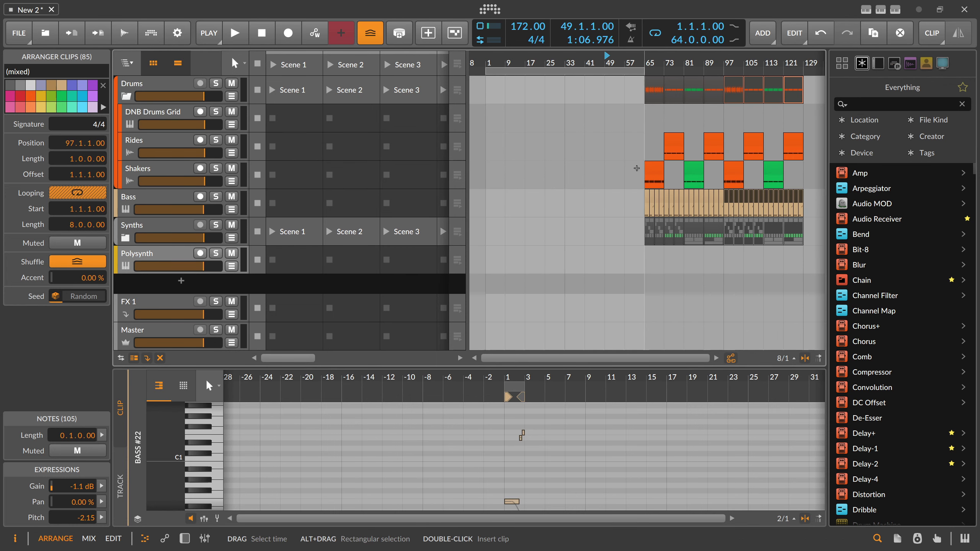
{"action": "left_click", "coordinate": [652, 169]}
{"action": "key", "text": "space"}
{"action": "key", "text": "Delete"}
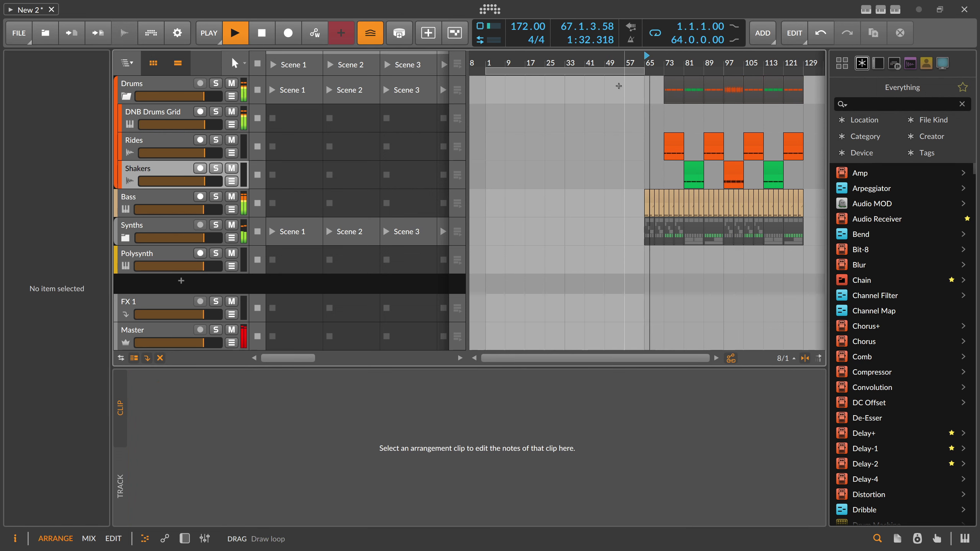
Step: Expand the Synths group and delete its clips in bars 65 to 68
{"action": "left_click", "coordinate": [126, 238]}
{"action": "scroll", "coordinate": [152, 234], "scroll_direction": "down", "scroll_amount": 2}
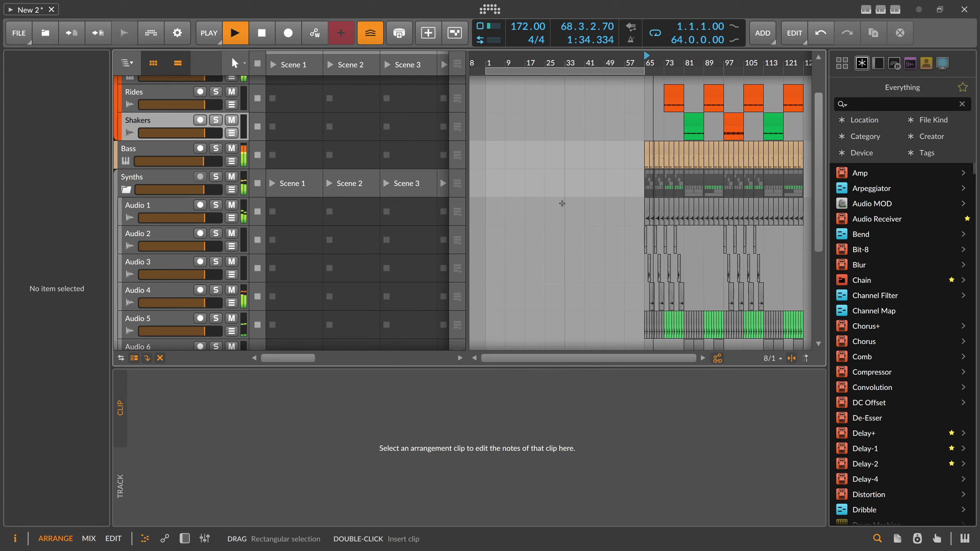
{"action": "scroll", "coordinate": [633, 147], "scroll_direction": "down", "scroll_amount": 2}
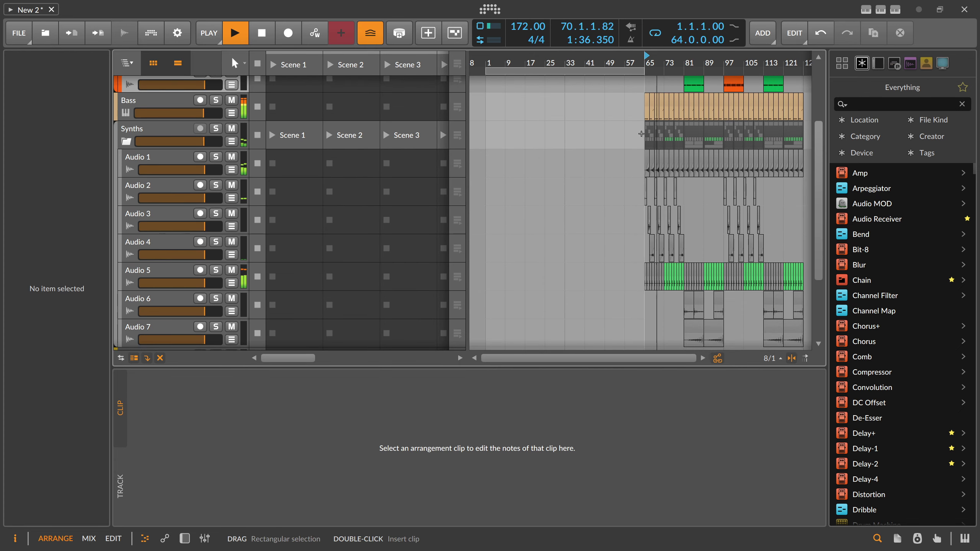
{"action": "left_click", "coordinate": [649, 134]}
{"action": "key", "text": "Delete"}
Step: Delete the Audio 1, Audio 2, Audio 3 and Audio 5 clips in bars 69 to 72, keeping the Audio 4 clip
{"action": "left_click", "coordinate": [658, 135]}
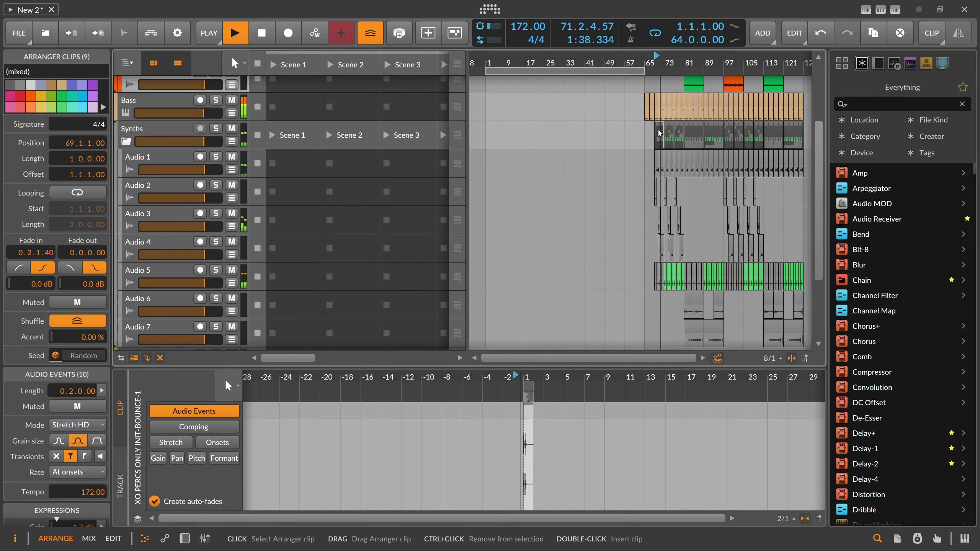
{"action": "left_click_drag", "start_coordinate": [659, 63], "coordinate": [658, 104]}
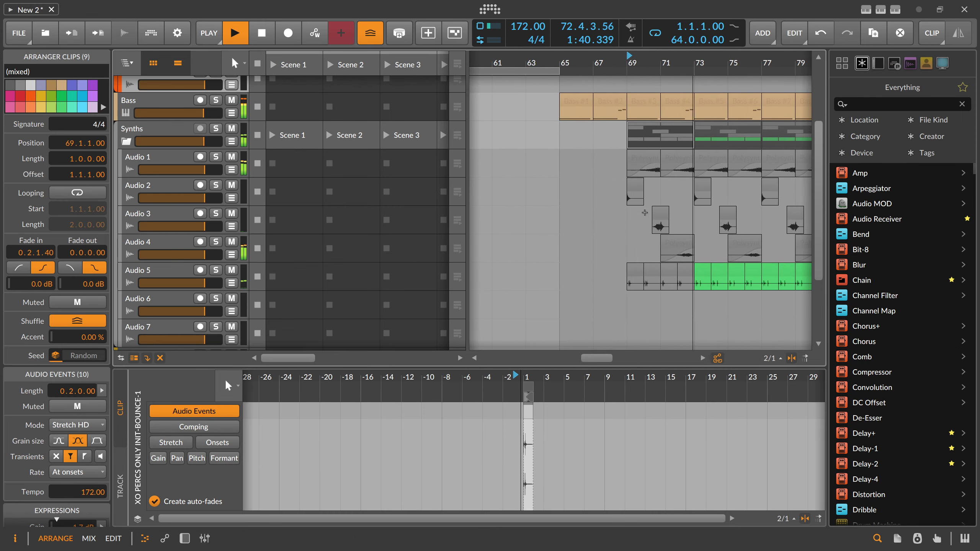
{"action": "left_click_drag", "start_coordinate": [604, 158], "coordinate": [690, 231]}
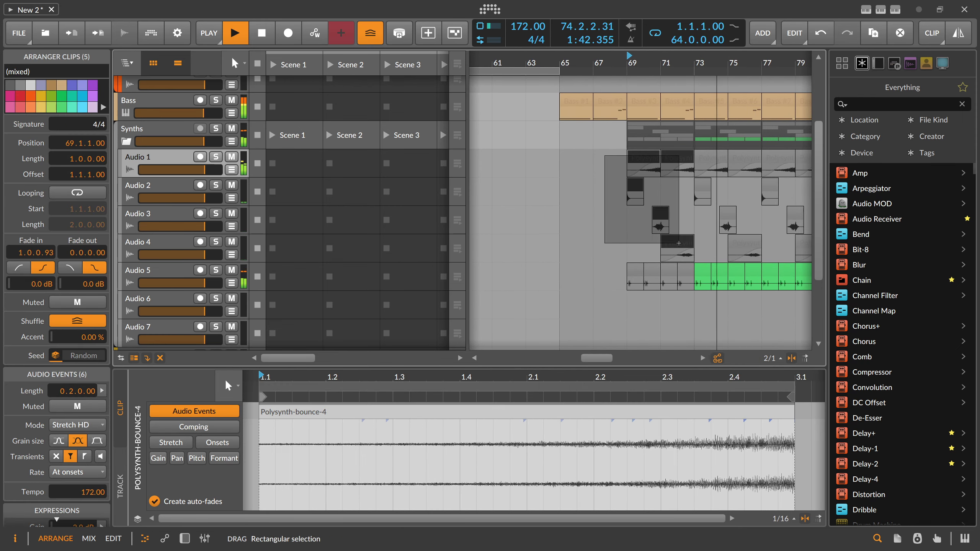
{"action": "key", "text": "Delete"}
{"action": "left_click_drag", "start_coordinate": [597, 273], "coordinate": [686, 277]}
{"action": "key", "text": "Delete"}
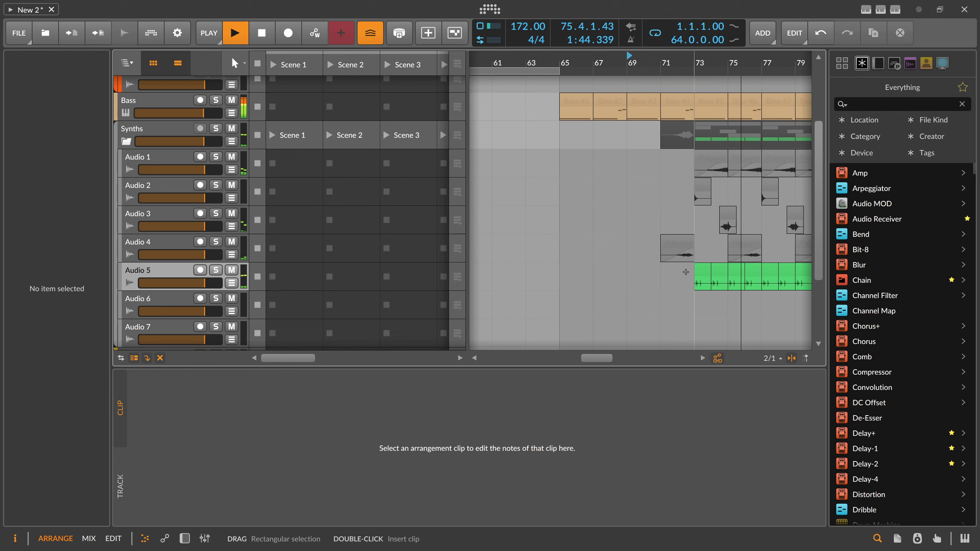
Step: Play the arrangement from bar 65 to check the thinned-out opening
{"action": "left_click_drag", "start_coordinate": [649, 65], "coordinate": [647, 49]}
{"action": "left_click", "coordinate": [599, 61]}
{"action": "key", "text": "space"}
{"action": "key", "text": "space"}
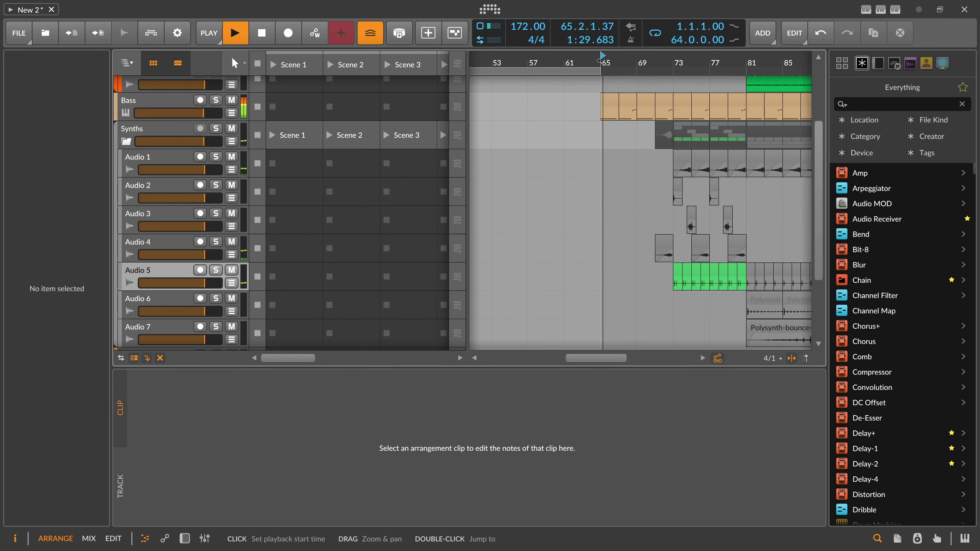
{"action": "key", "text": "ctrl+s"}
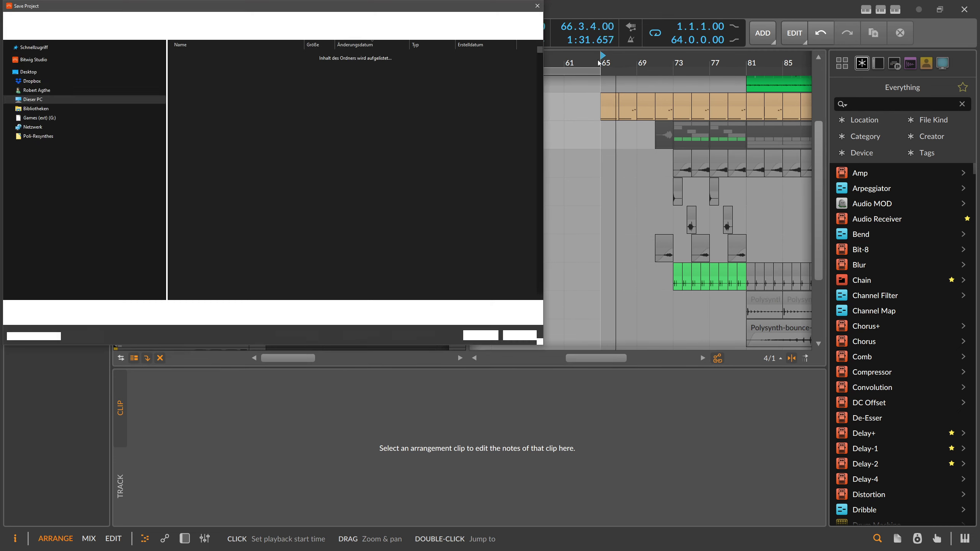
{"action": "key", "text": "Escape"}
{"action": "left_click_drag", "start_coordinate": [602, 66], "coordinate": [602, 61]}
{"action": "key", "text": "space"}
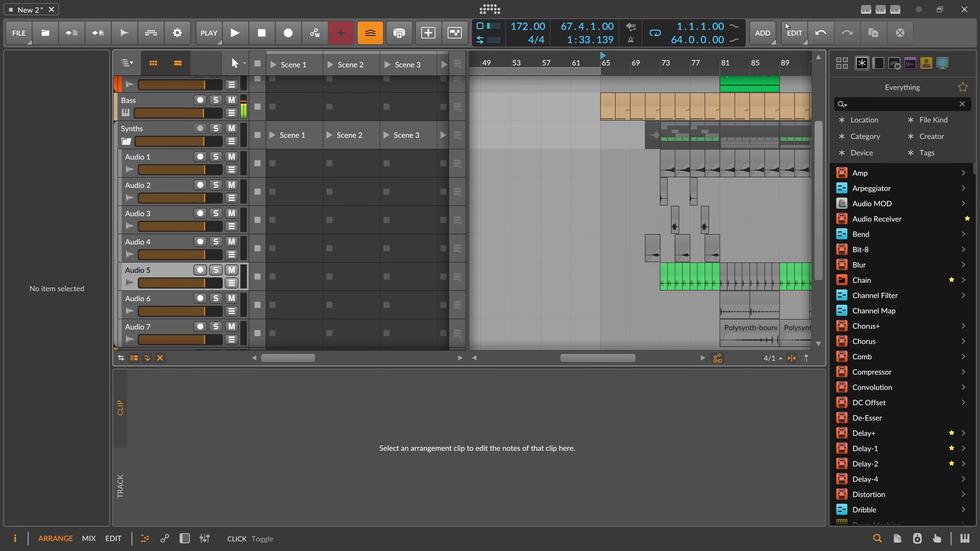
Step: Open the Randomizer, copy its generated filename and close it again
{"action": "left_click", "coordinate": [882, 9]}
{"action": "left_click", "coordinate": [881, 9]}
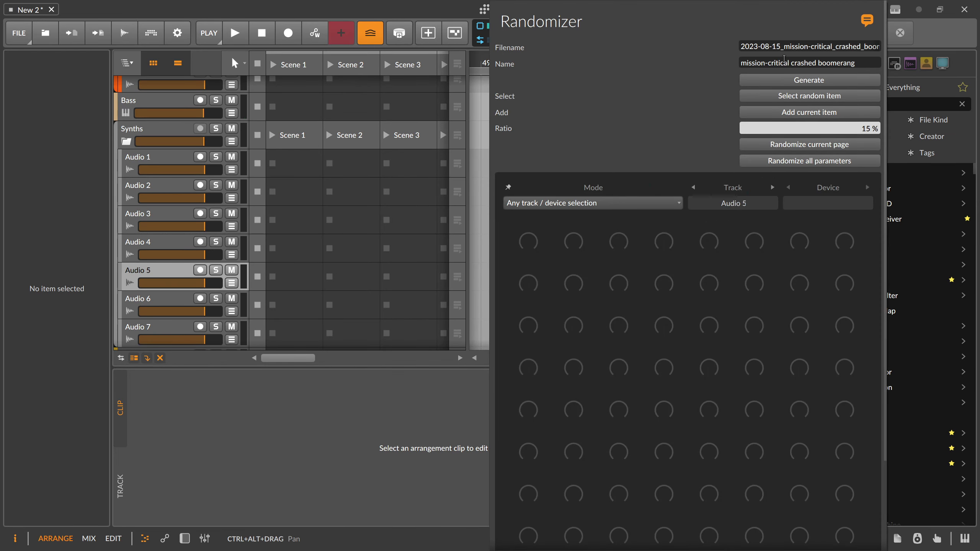
{"action": "left_click", "coordinate": [829, 49]}
{"action": "key", "text": "ctrl+c"}
{"action": "key", "text": "Escape"}
Step: Save the project under the name 2023-08-15_DNB_mission-critical_crashed_boomerang
{"action": "left_click", "coordinate": [23, 36]}
{"action": "left_click", "coordinate": [46, 114]}
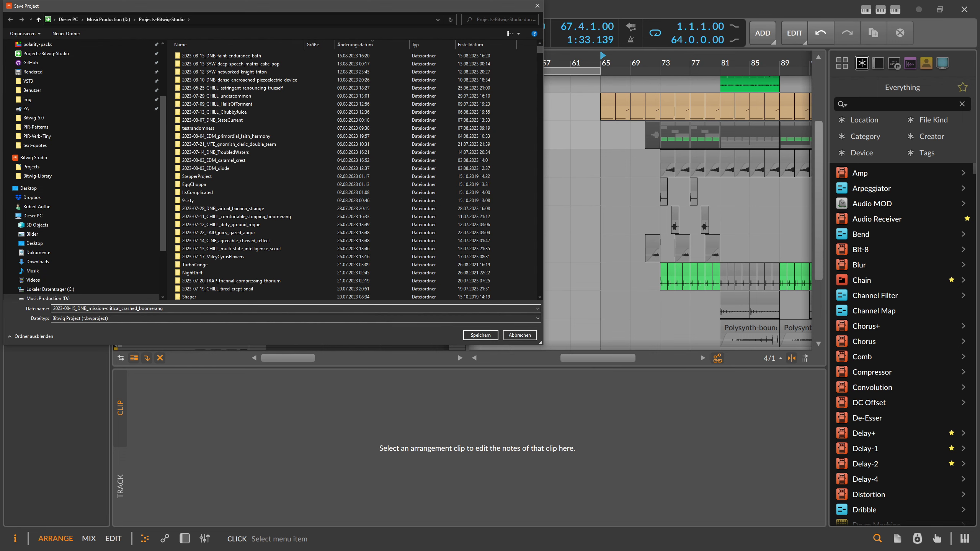
{"action": "key", "text": "Return"}
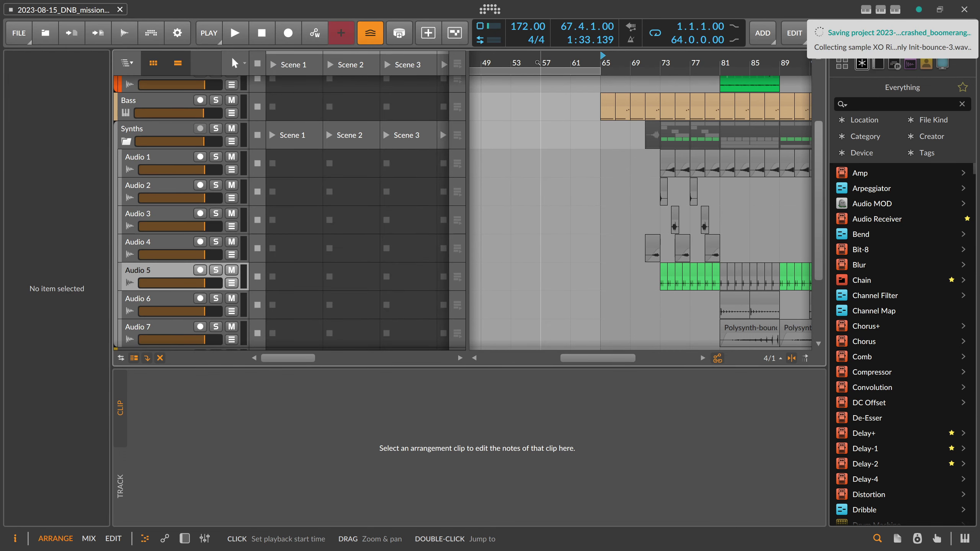
Step: Play from bar 65 and hide the clip editor to enlarge the arrangement view
{"action": "left_click_drag", "start_coordinate": [536, 60], "coordinate": [607, 38]}
{"action": "left_click", "coordinate": [616, 64]}
{"action": "key", "text": "space"}
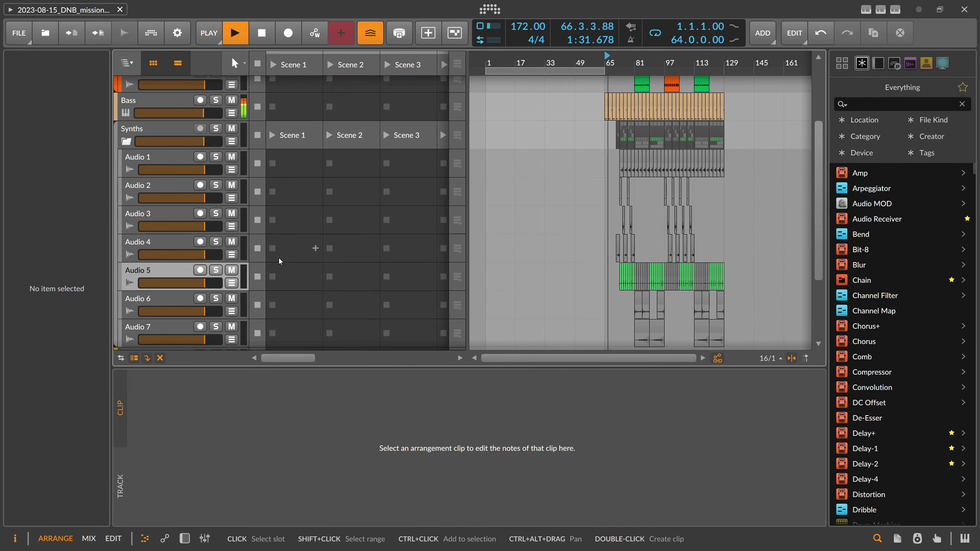
{"action": "left_click", "coordinate": [185, 535]}
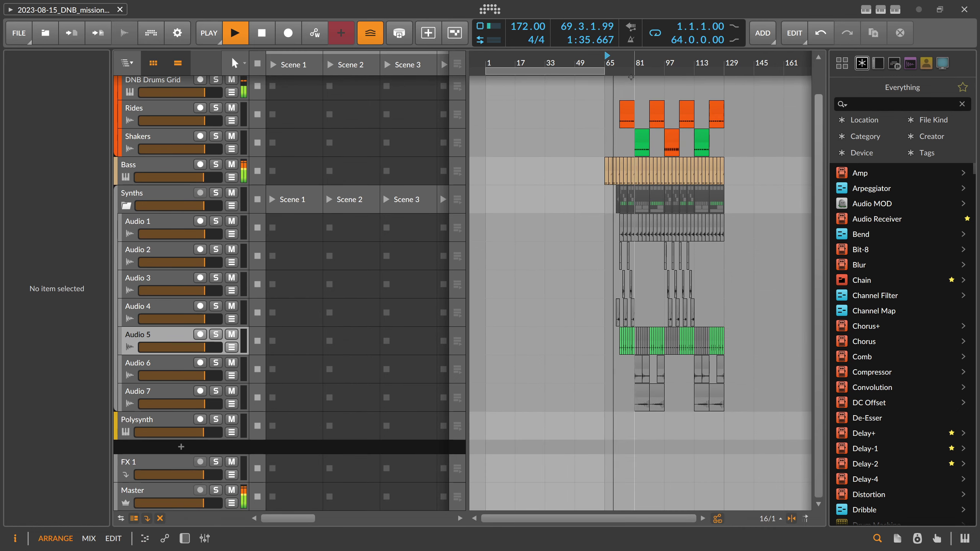
Step: Extend the loop region to 128 bars and delete the Rides clip at bar 73
{"action": "left_click_drag", "start_coordinate": [605, 71], "coordinate": [724, 72]}
{"action": "left_click_drag", "start_coordinate": [575, 61], "coordinate": [508, 64]}
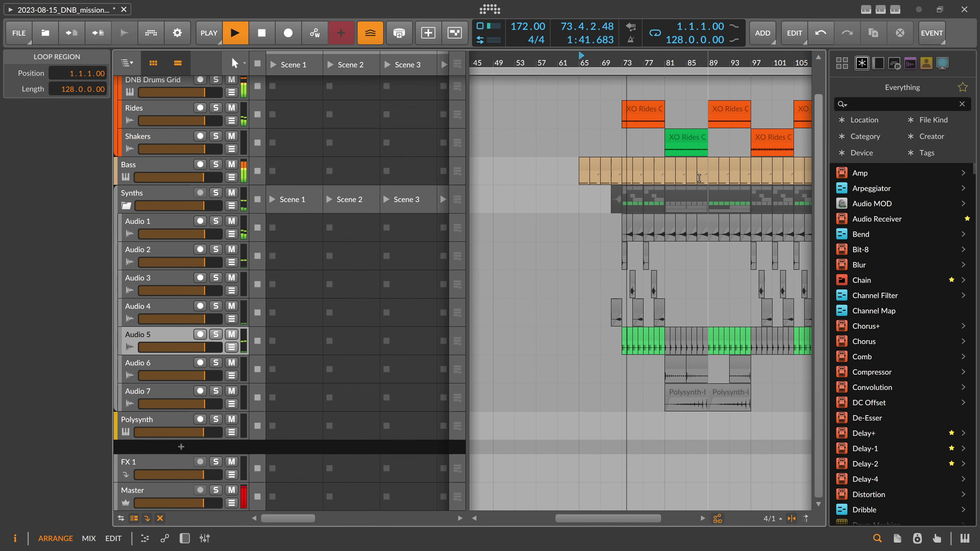
{"action": "left_click", "coordinate": [643, 112]}
{"action": "key", "text": "Delete"}
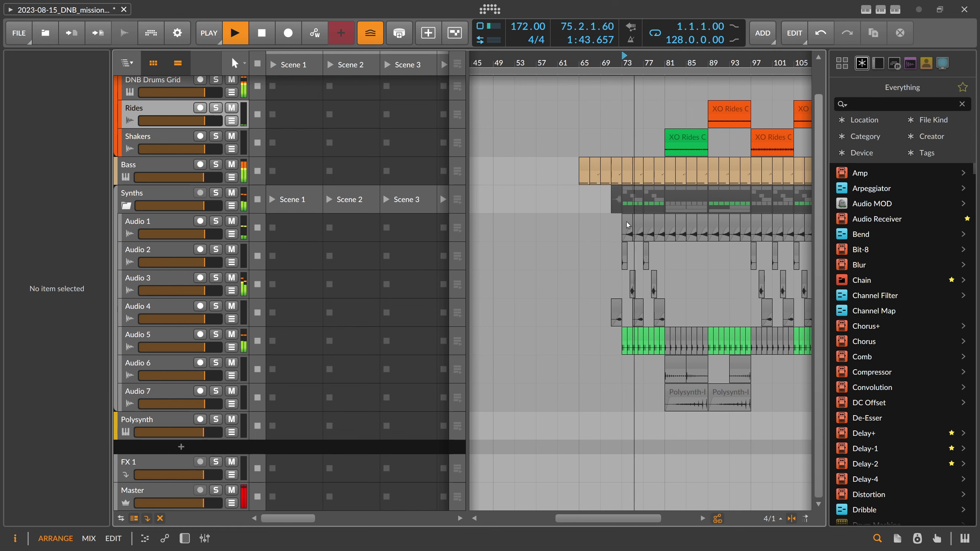
Step: Delete the green Audio 5 clips in bars 73 to 80 and the first Audio 3 clip after bar 73
{"action": "left_click_drag", "start_coordinate": [613, 335], "coordinate": [658, 336]}
{"action": "key", "text": "Delete"}
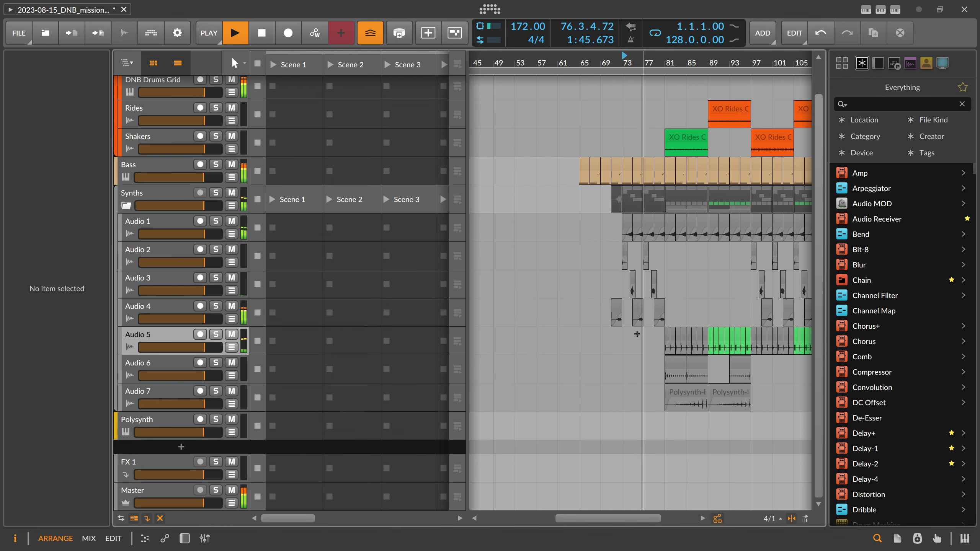
{"action": "left_click", "coordinate": [632, 288]}
{"action": "key", "text": "Delete"}
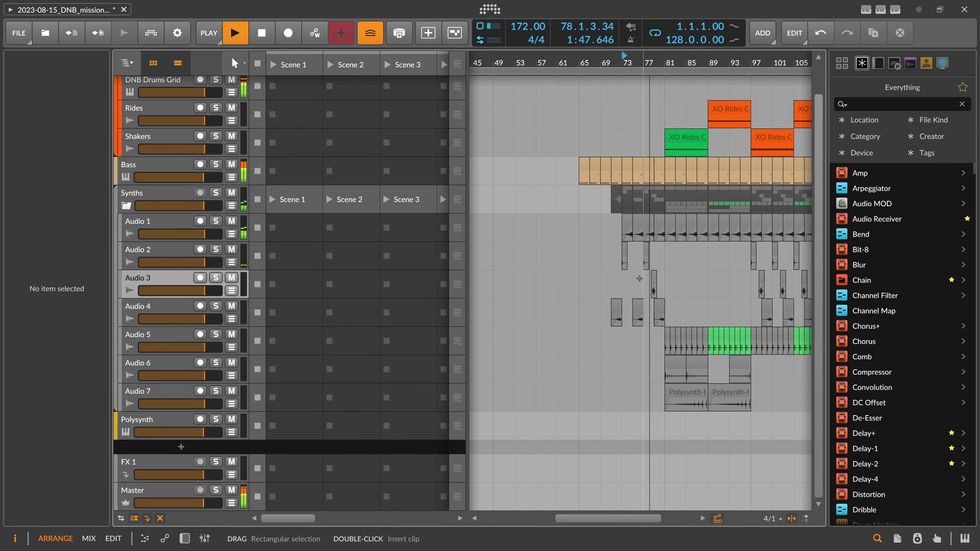
Step: Delete the Audio 5 clips in bars 81 to 96 and the Audio 7 clip at bar 81
{"action": "left_click_drag", "start_coordinate": [699, 61], "coordinate": [655, 154]}
{"action": "left_click", "coordinate": [659, 340]}
{"action": "key", "text": "Delete"}
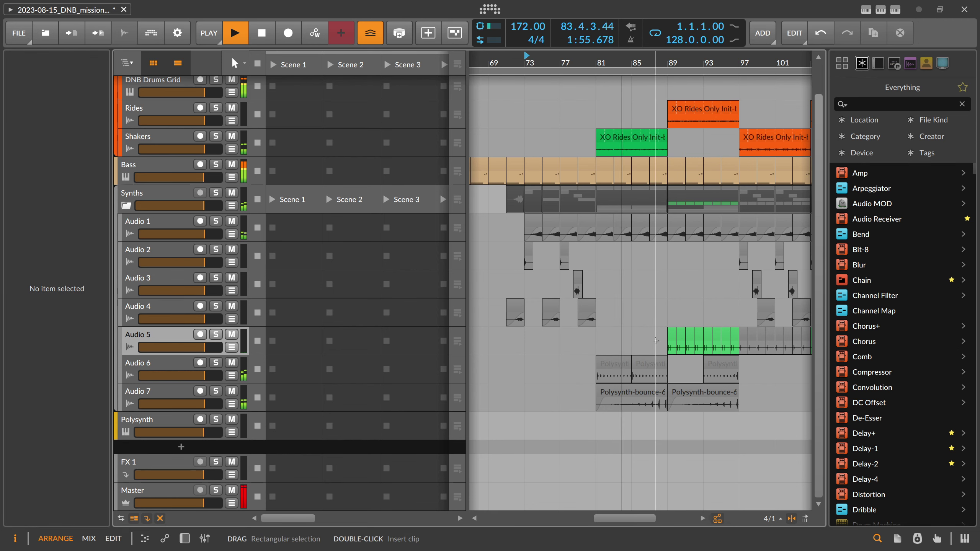
{"action": "left_click_drag", "start_coordinate": [660, 338], "coordinate": [732, 337]}
{"action": "key", "text": "Delete"}
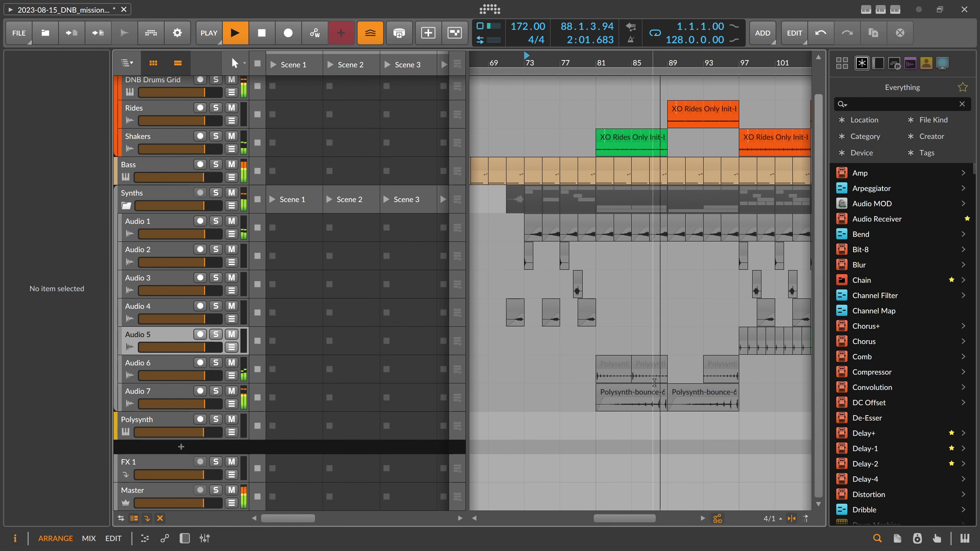
{"action": "left_click", "coordinate": [660, 394]}
{"action": "key", "text": "Delete"}
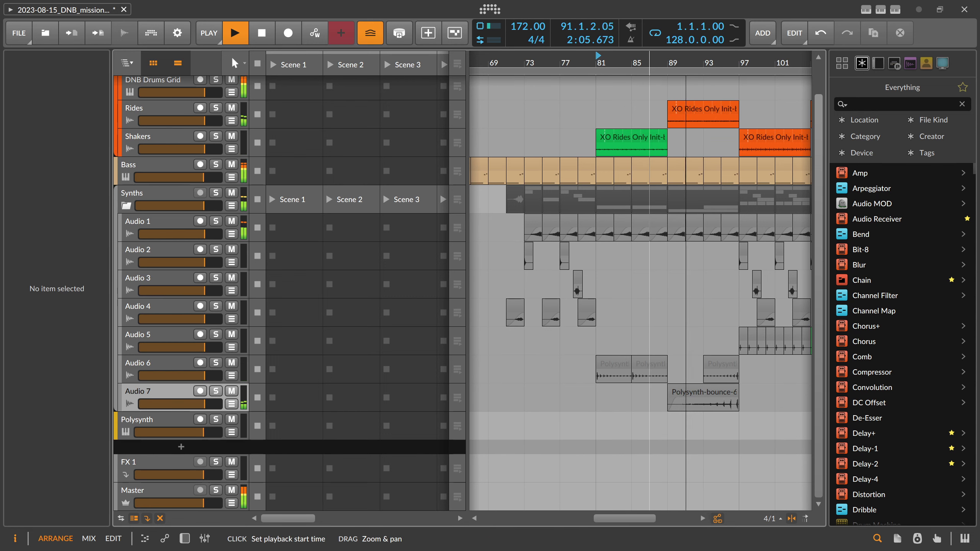
Step: Stop playback and review the Audio 1 clips in bars 73 to 96 and the first two Audio 6 clips
{"action": "left_click_drag", "start_coordinate": [649, 60], "coordinate": [639, 38]}
{"action": "key", "text": "space"}
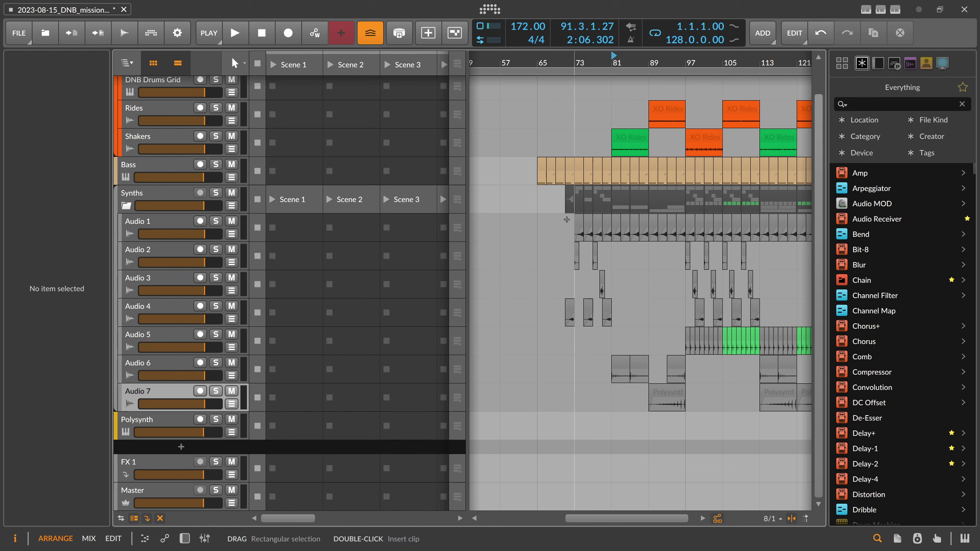
{"action": "left_click_drag", "start_coordinate": [568, 219], "coordinate": [684, 234]}
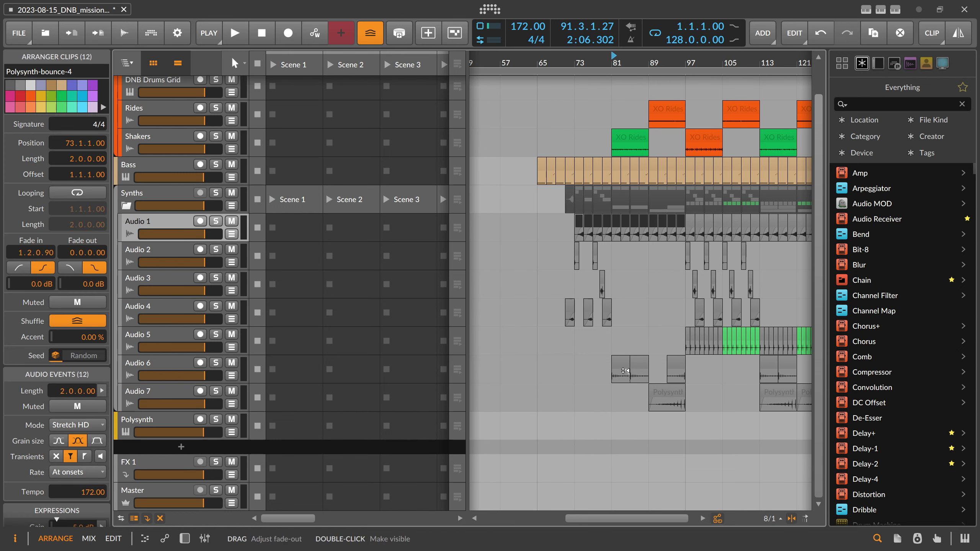
{"action": "left_click_drag", "start_coordinate": [621, 369], "coordinate": [642, 379]}
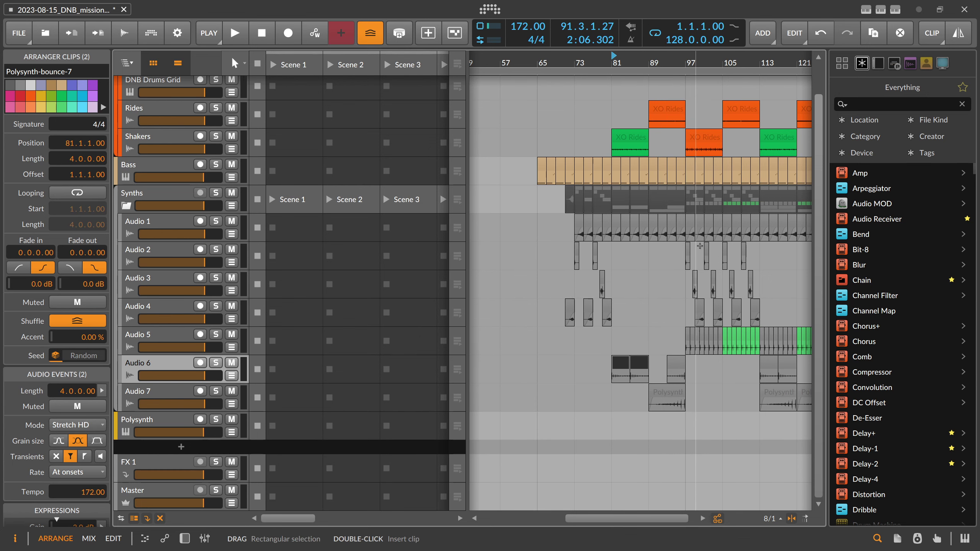
{"action": "left_click_drag", "start_coordinate": [649, 63], "coordinate": [580, 83]}
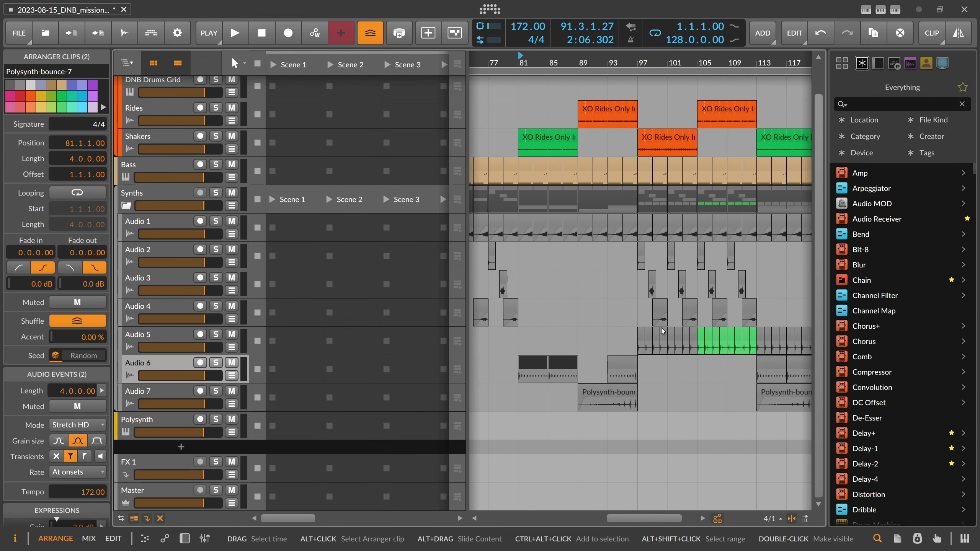
Step: Delete the Audio 3 clips in bars 97 to 112 and start playback from bar 97
{"action": "left_click", "coordinate": [641, 335]}
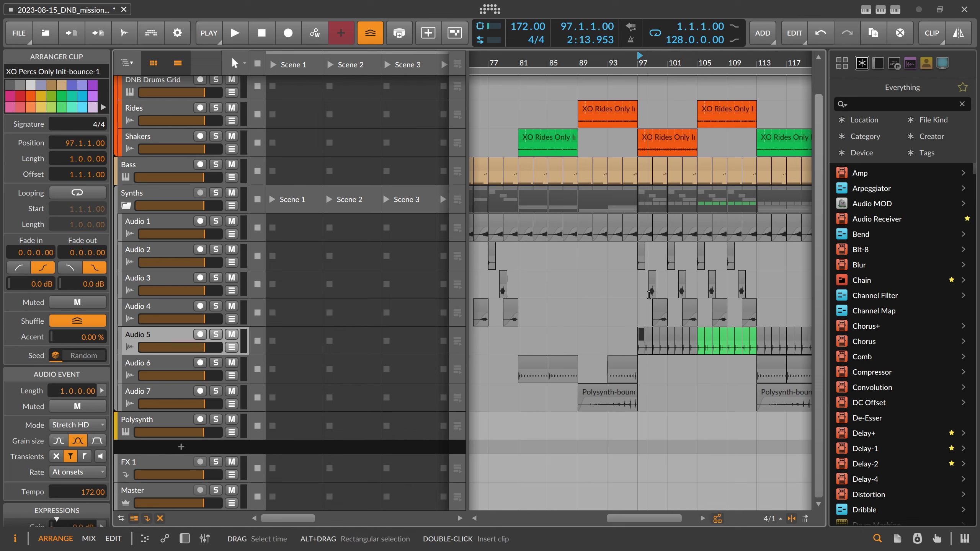
{"action": "left_click_drag", "start_coordinate": [632, 283], "coordinate": [769, 282]}
{"action": "key", "text": "Delete"}
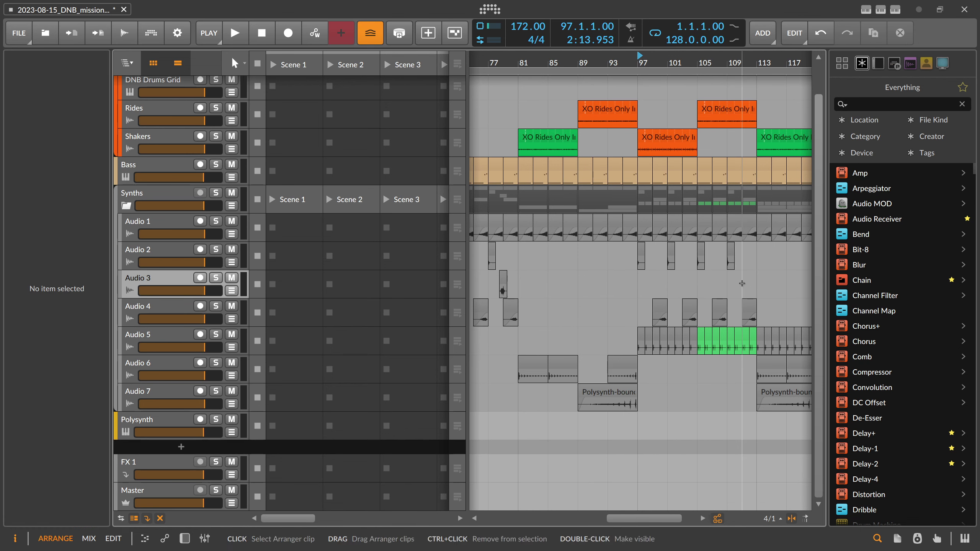
{"action": "left_click_drag", "start_coordinate": [648, 63], "coordinate": [589, 57]}
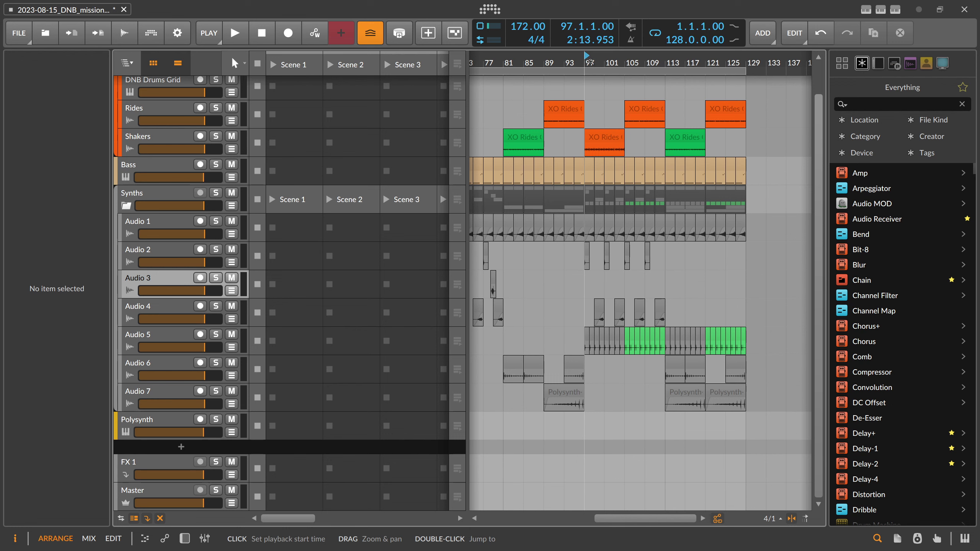
{"action": "key", "text": "space"}
{"action": "left_click_drag", "start_coordinate": [588, 58], "coordinate": [737, 241]}
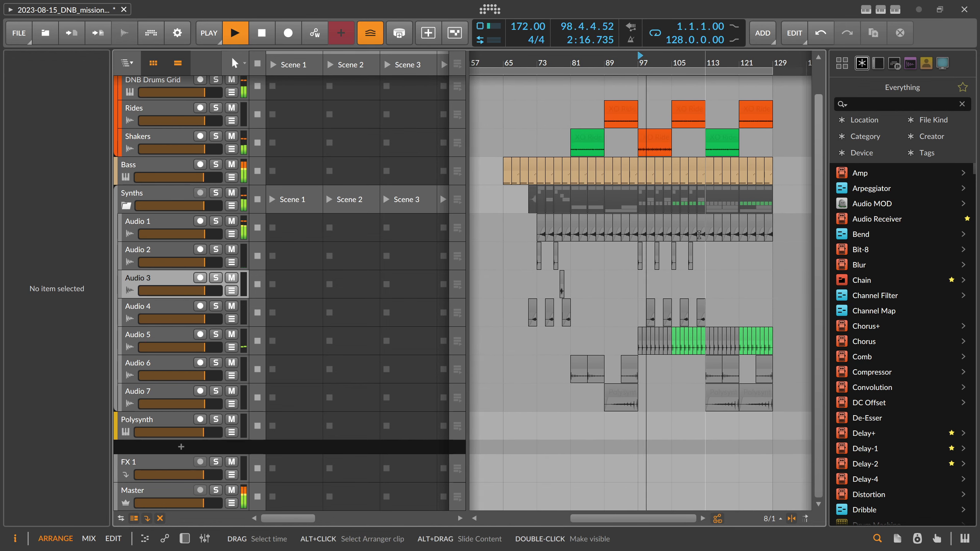
Step: Delete the two Audio 2 clips at bars 105 and 109
{"action": "left_click_drag", "start_coordinate": [670, 60], "coordinate": [671, 109]}
{"action": "left_click", "coordinate": [668, 334]}
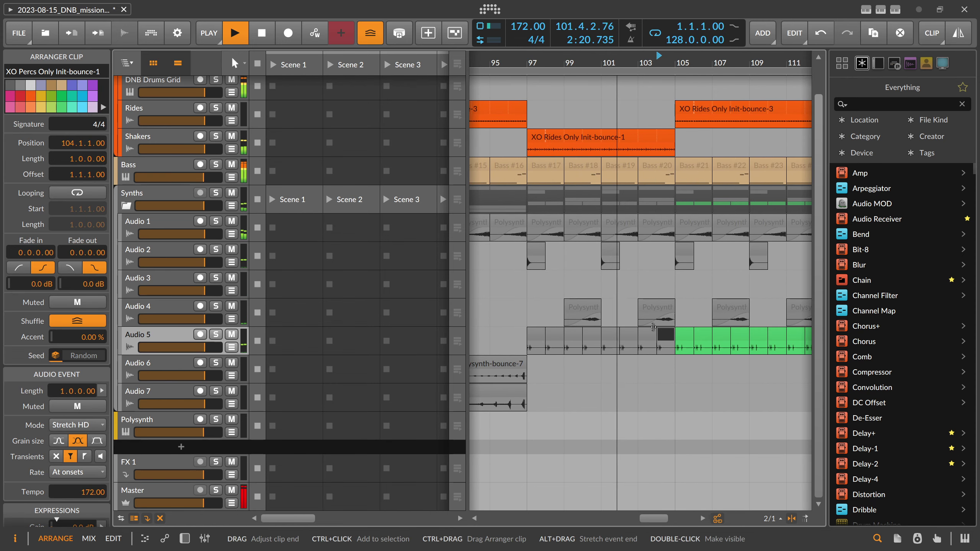
{"action": "left_click", "coordinate": [683, 334]}
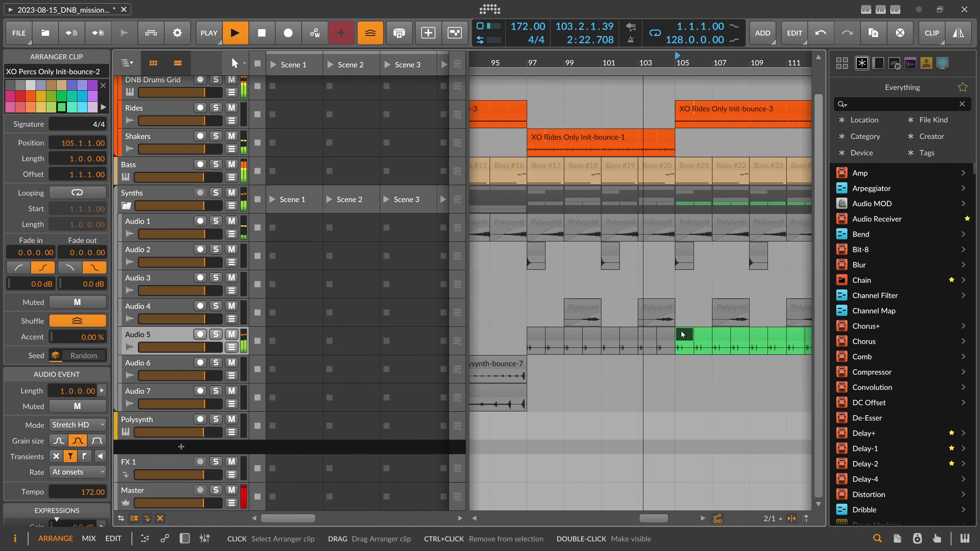
{"action": "left_click_drag", "start_coordinate": [670, 249], "coordinate": [759, 251]}
{"action": "key", "text": "Delete"}
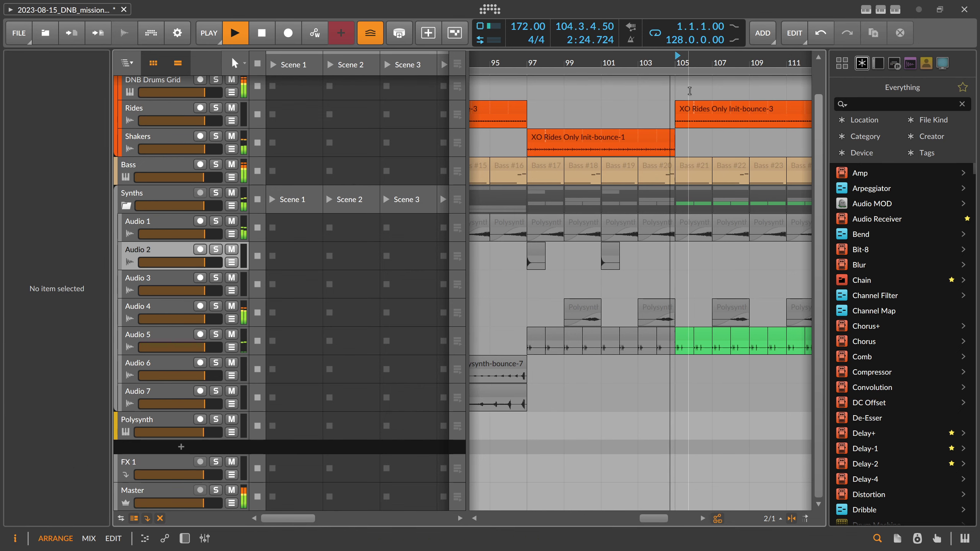
Step: Delete all Audio 1 clips in bars 105 to 112
{"action": "left_click_drag", "start_coordinate": [692, 61], "coordinate": [611, 44]}
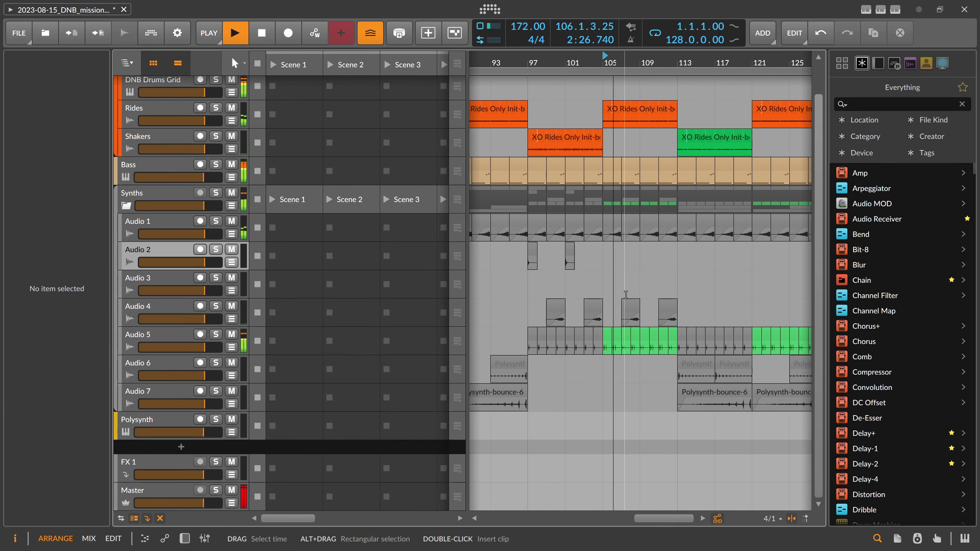
{"action": "left_click", "coordinate": [614, 223]}
{"action": "key", "text": "Delete"}
{"action": "left_click_drag", "start_coordinate": [631, 207], "coordinate": [667, 222]}
{"action": "key", "text": "Delete"}
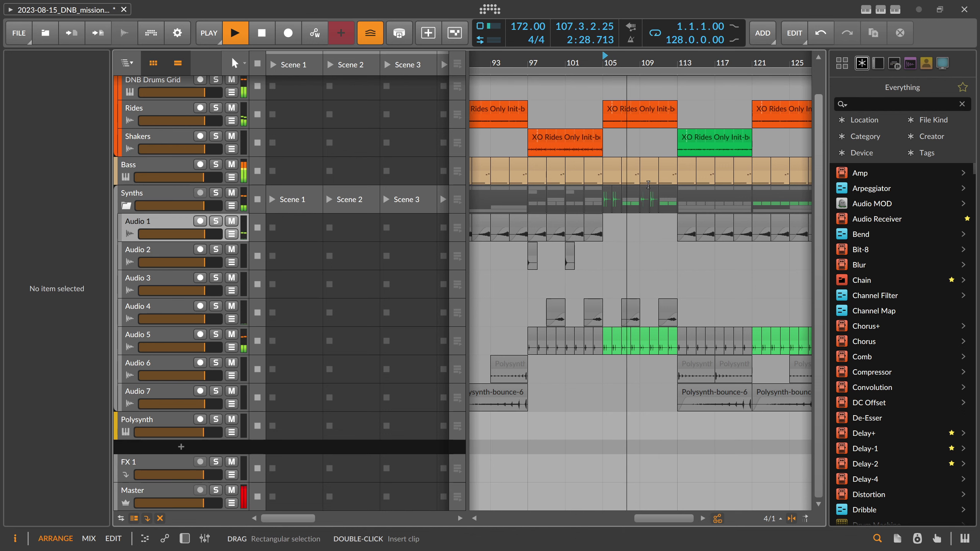
{"action": "left_click_drag", "start_coordinate": [580, 61], "coordinate": [689, 39]}
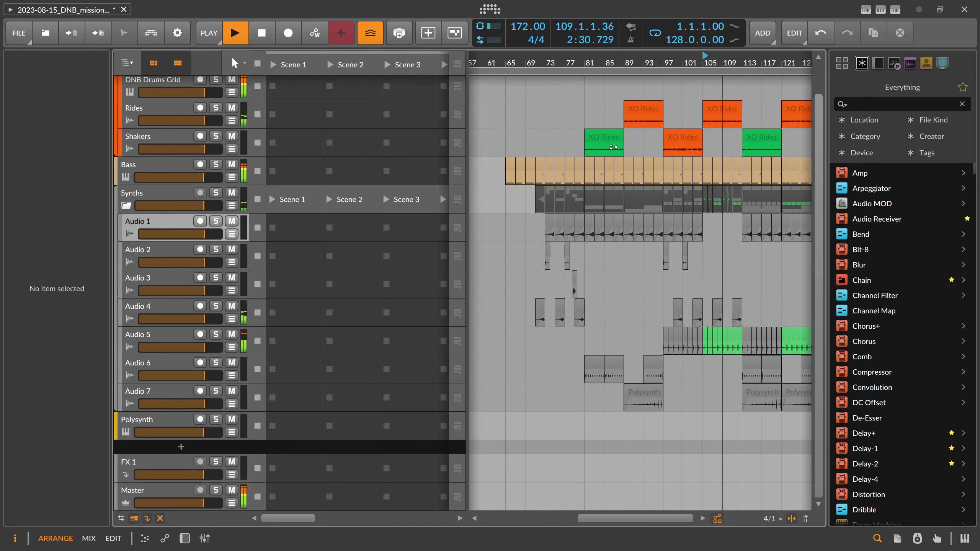
Step: Delete the Audio 1 clips from bars 73 to 94, keeping only the clips at bars 79 and 87
{"action": "left_click_drag", "start_coordinate": [537, 217], "coordinate": [575, 219]}
{"action": "key", "text": "Delete"}
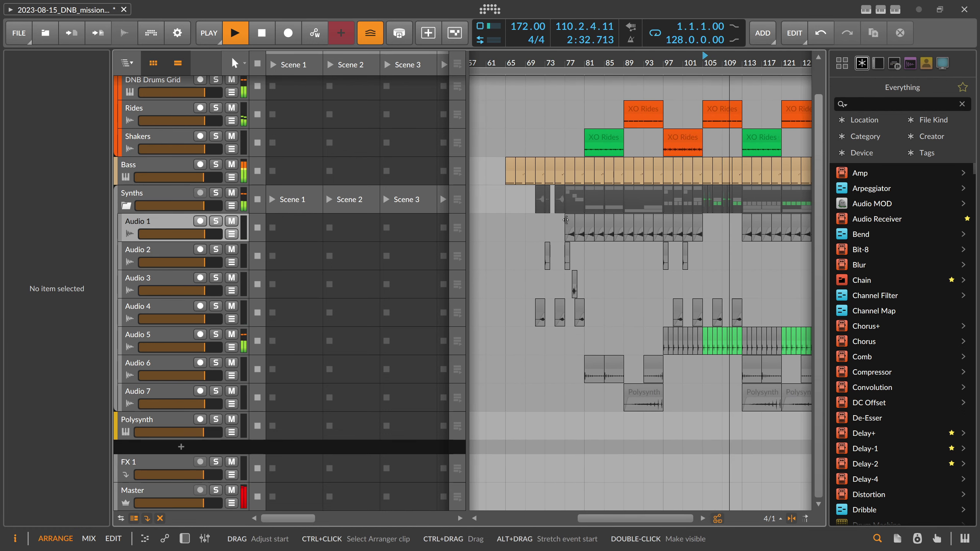
{"action": "left_click_drag", "start_coordinate": [590, 221], "coordinate": [648, 225]}
{"action": "key", "text": "Delete"}
{"action": "key", "text": "Delete"}
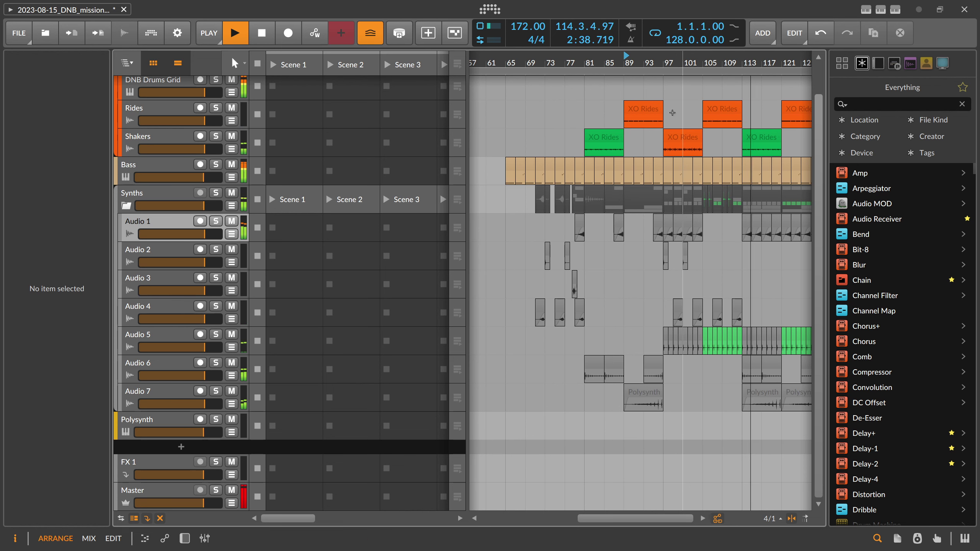
Step: Check the thinned-out arrangement by playing it from bar 65 and from bar 97
{"action": "key", "text": "space"}
{"action": "left_click_drag", "start_coordinate": [644, 60], "coordinate": [638, 63]}
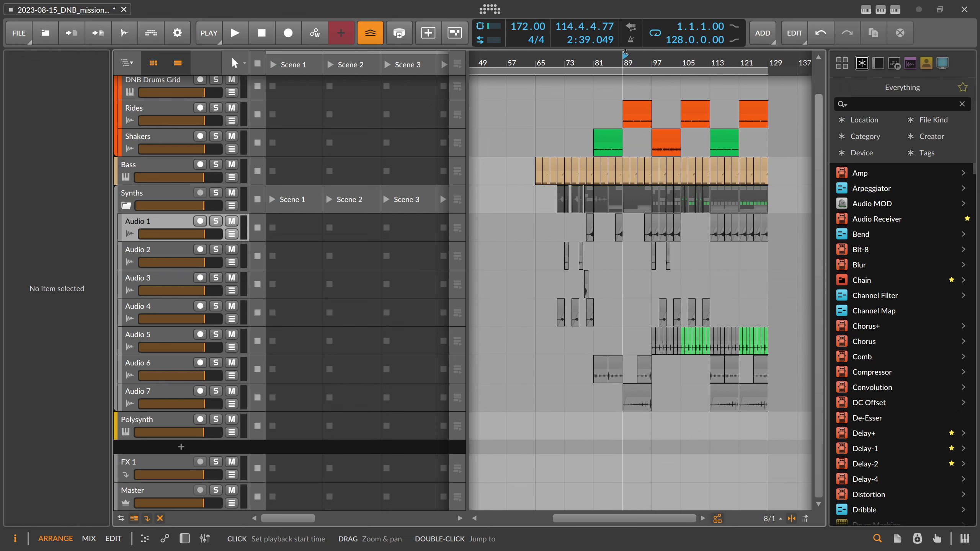
{"action": "left_click", "coordinate": [551, 57]}
{"action": "key", "text": "space"}
{"action": "left_click", "coordinate": [538, 58]}
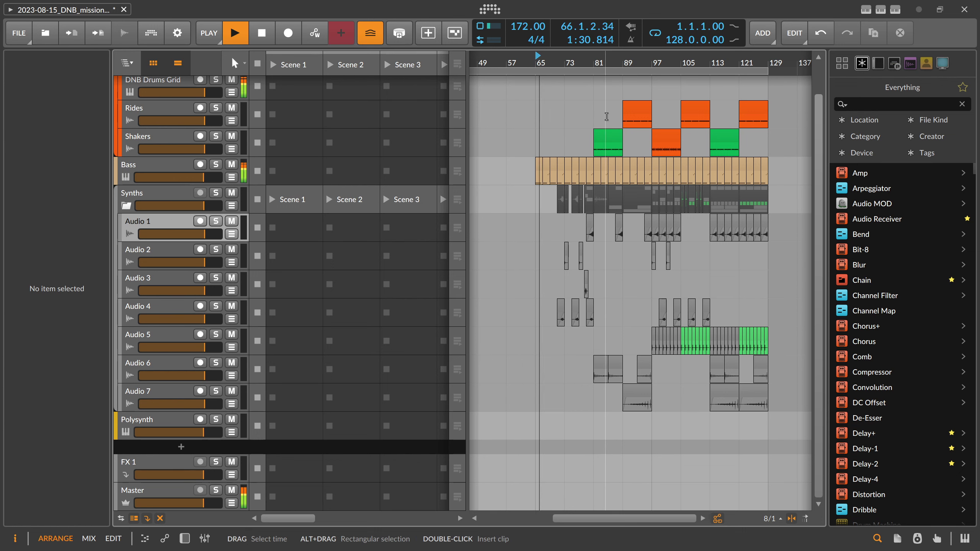
{"action": "left_click", "coordinate": [653, 60]}
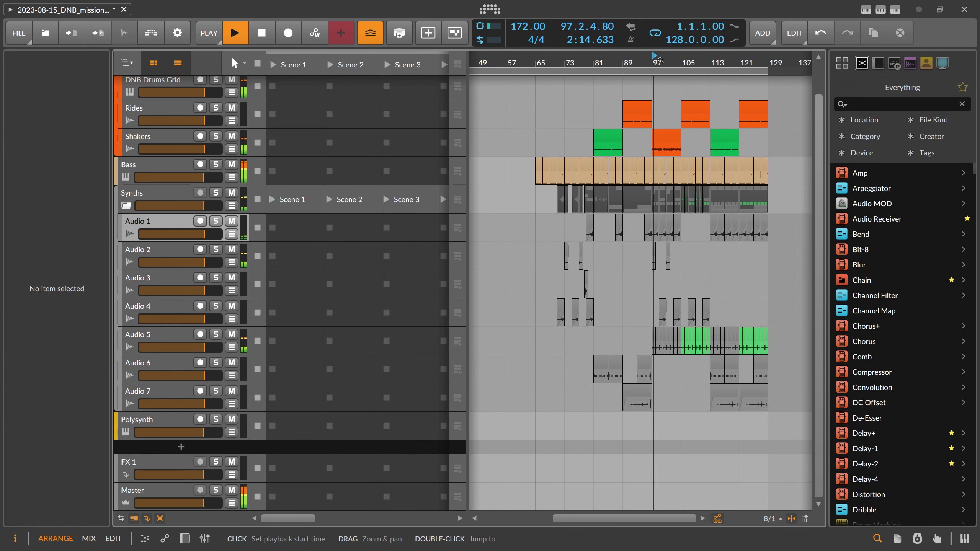
Step: Collapse the Synths group track and listen to the intro from bar 1
{"action": "scroll", "coordinate": [129, 237], "scroll_direction": "up", "scroll_amount": 1}
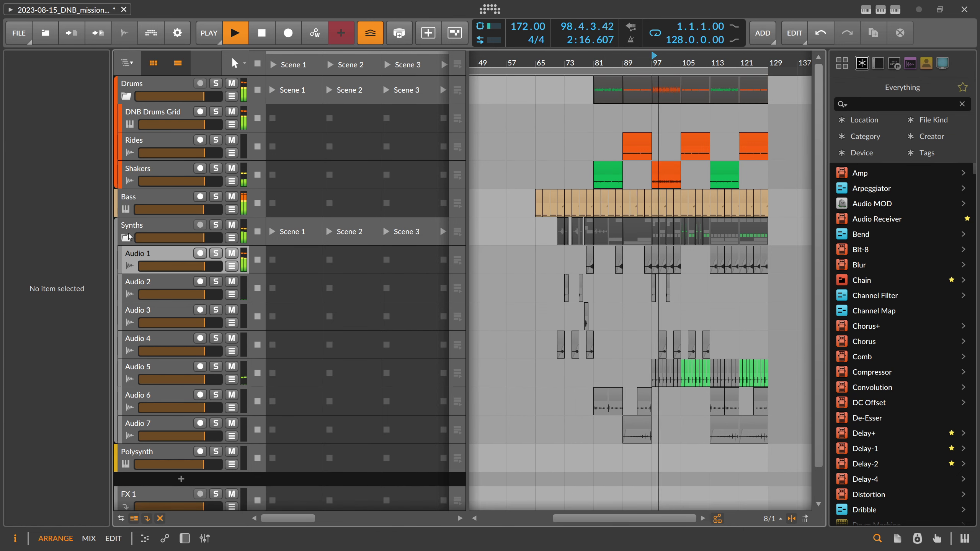
{"action": "left_click", "coordinate": [128, 237]}
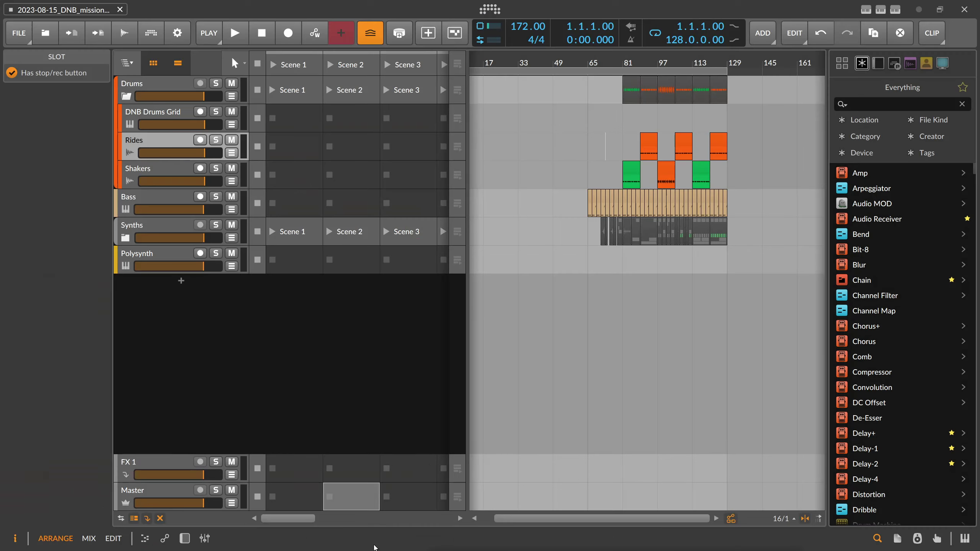
{"action": "left_click_drag", "start_coordinate": [574, 63], "coordinate": [580, 55]}
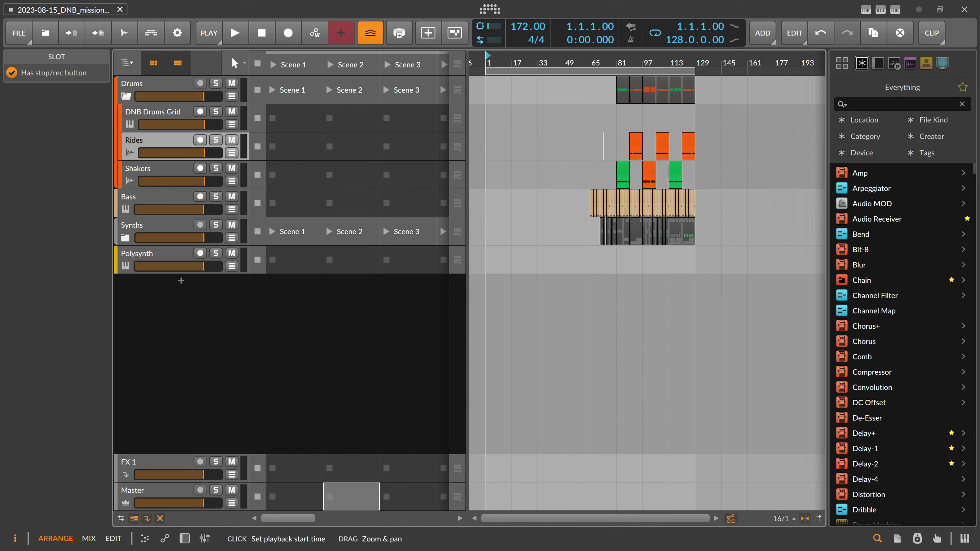
{"action": "left_click_drag", "start_coordinate": [486, 62], "coordinate": [474, 77]}
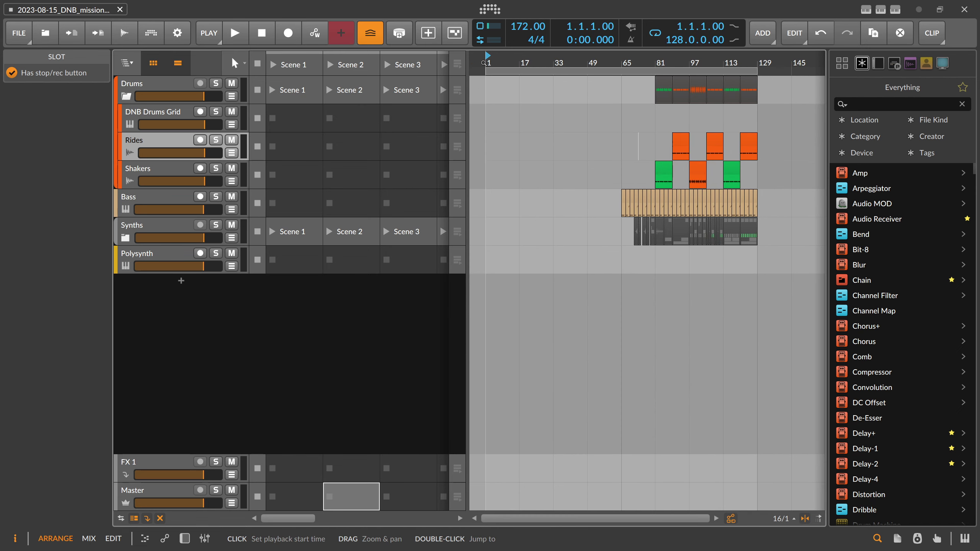
{"action": "key", "text": "space"}
{"action": "left_click_drag", "start_coordinate": [484, 62], "coordinate": [495, 63]}
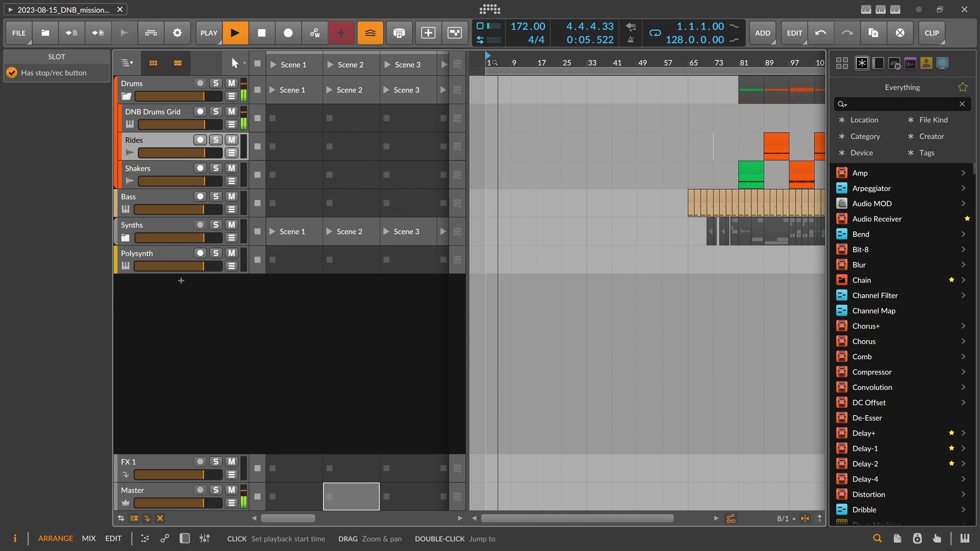
{"action": "key", "text": "space"}
Step: Add an EQ-2 device after the Poly Grid on the DNB Drums Grid track
{"action": "left_click", "coordinate": [176, 112]}
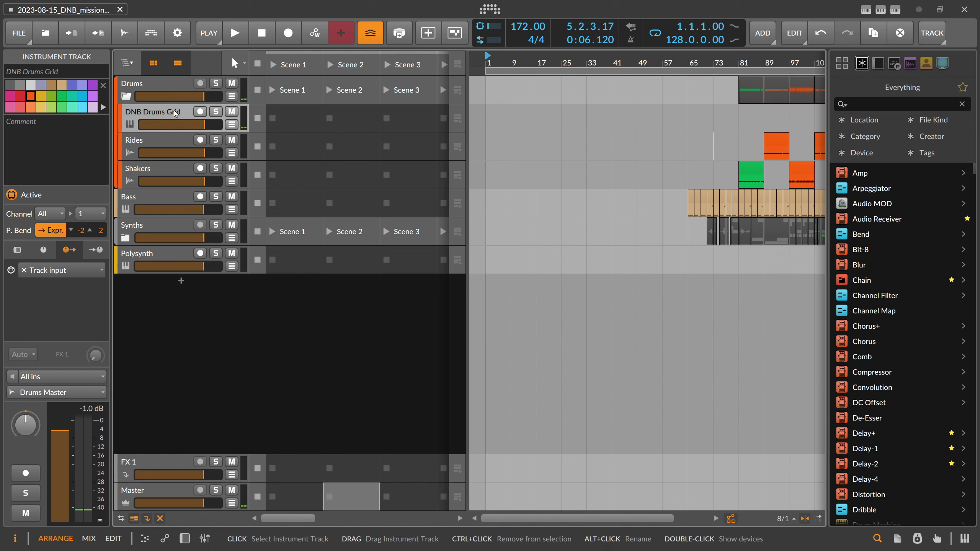
{"action": "key", "text": "d"}
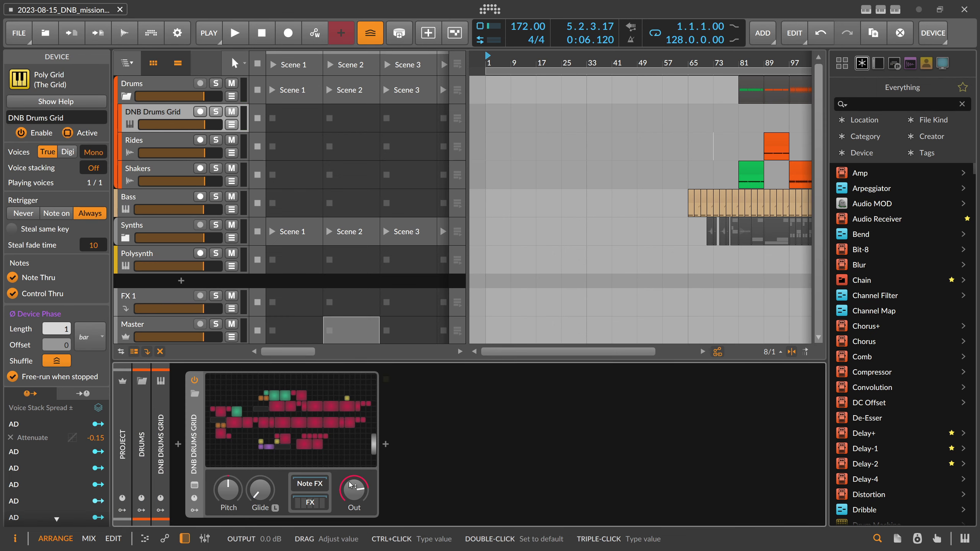
{"action": "left_click", "coordinate": [384, 453]}
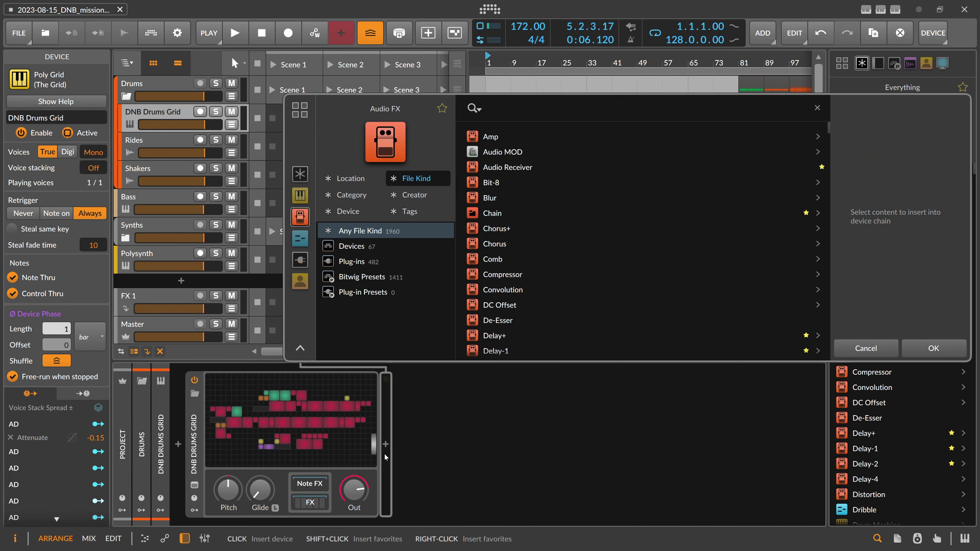
{"action": "type", "text": "eq"}
{"action": "key", "text": "Down"}
{"action": "key", "text": "Return"}
Step: Set the EQ-2 low band to a low-cut filter and raise its frequency to 2.86 kHz while listening
{"action": "left_click", "coordinate": [441, 468]}
{"action": "left_click", "coordinate": [442, 496]}
{"action": "key", "text": "space"}
{"action": "left_click_drag", "start_coordinate": [443, 496], "coordinate": [442, 424]}
{"action": "key", "text": "space"}
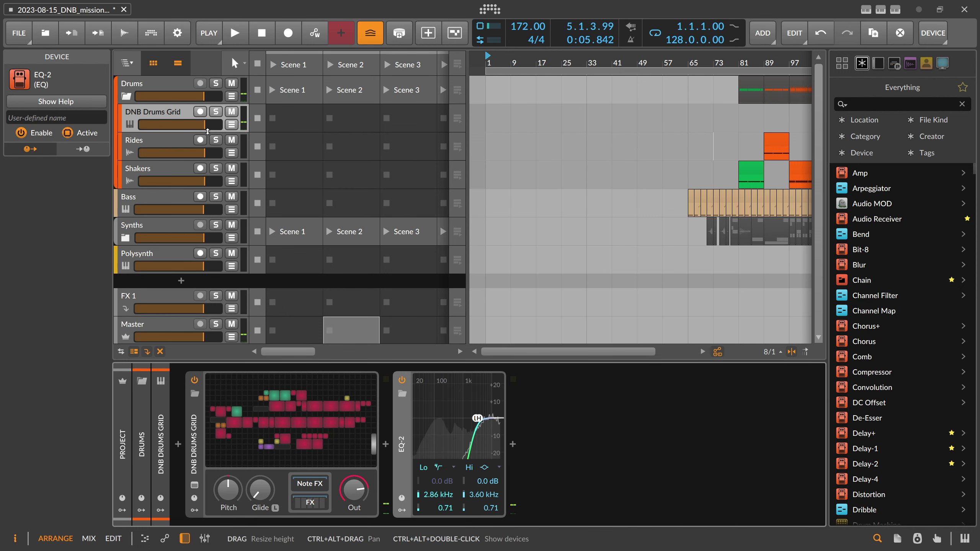
Step: Show the EQ-2 Lo Freq automation lane for DNB Drums Grid and add a vertical drop from 2.86 kHz to about 438 Hz at bar 80
{"action": "left_click", "coordinate": [231, 125]}
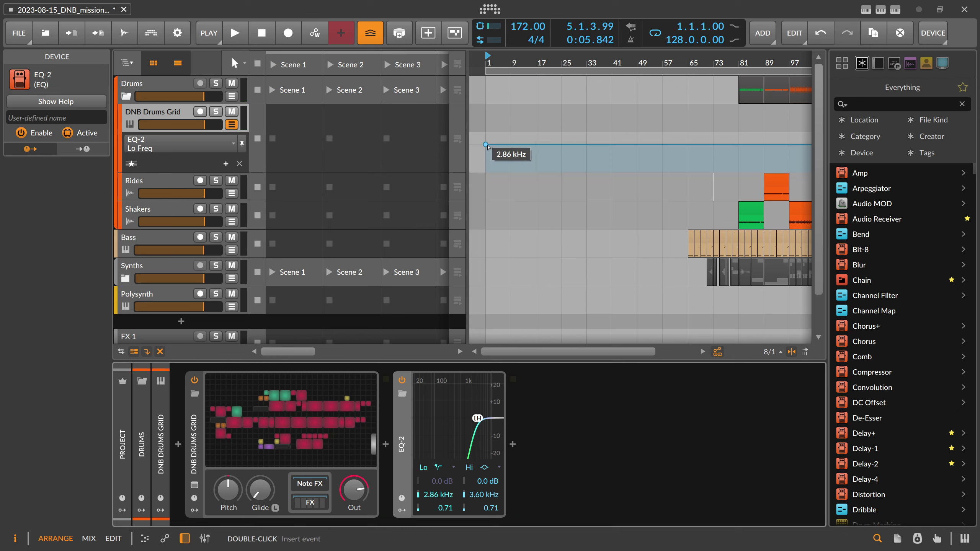
{"action": "left_click_drag", "start_coordinate": [736, 57], "coordinate": [740, 65]}
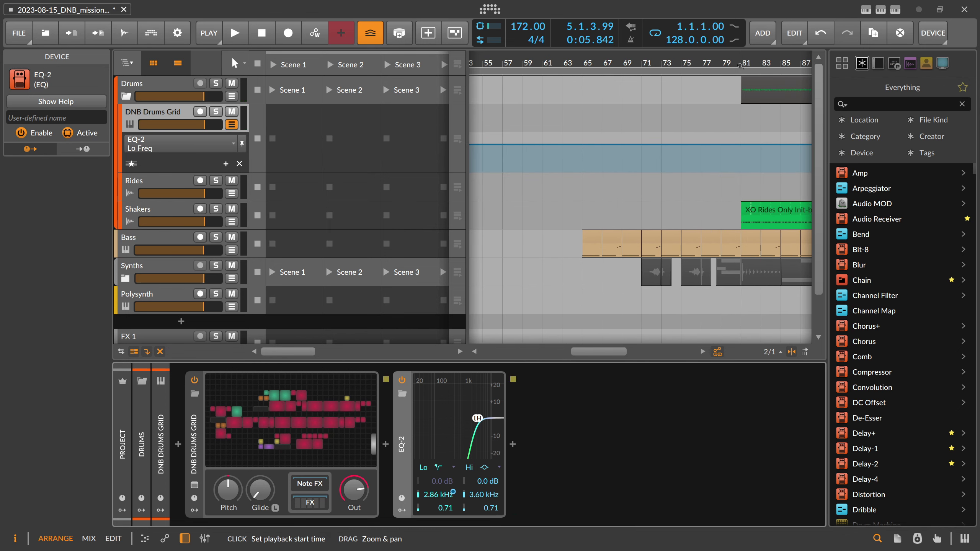
{"action": "left_click", "coordinate": [731, 143]}
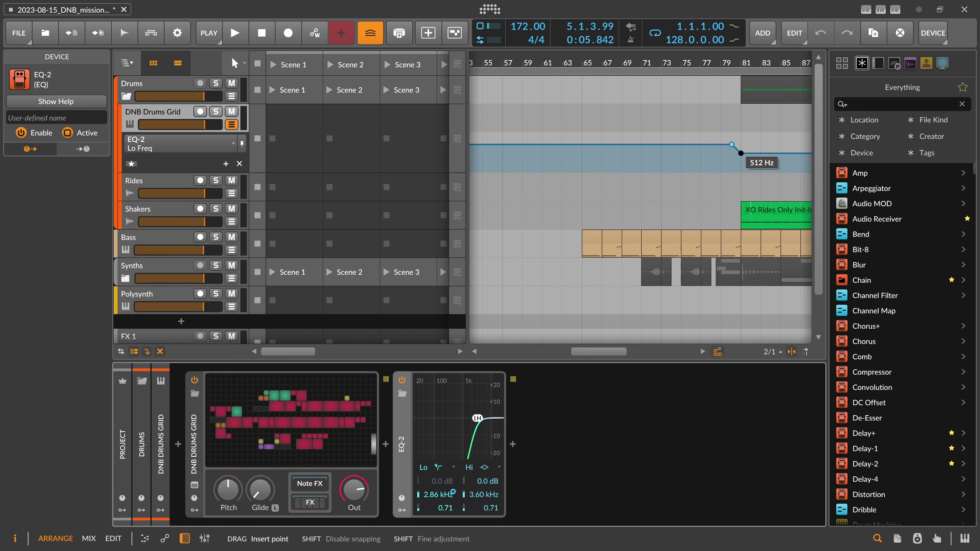
{"action": "left_click_drag", "start_coordinate": [741, 154], "coordinate": [731, 154]}
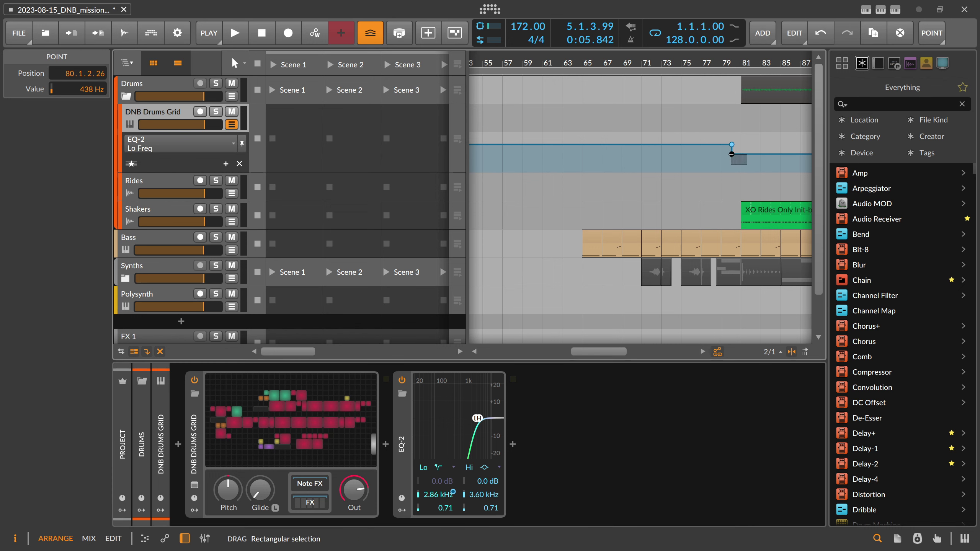
Step: Set the lower automation point to 20.0 Hz, move it to 81.1.1.00, and listen from bar 81
{"action": "double_click", "coordinate": [94, 84]}
{"action": "key", "text": "Escape"}
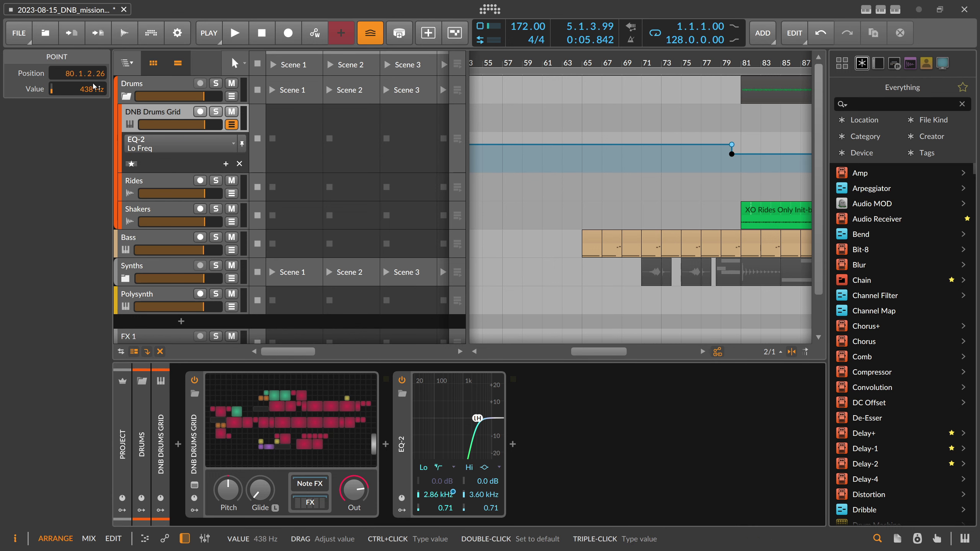
{"action": "left_click_drag", "start_coordinate": [94, 88], "coordinate": [93, 128]}
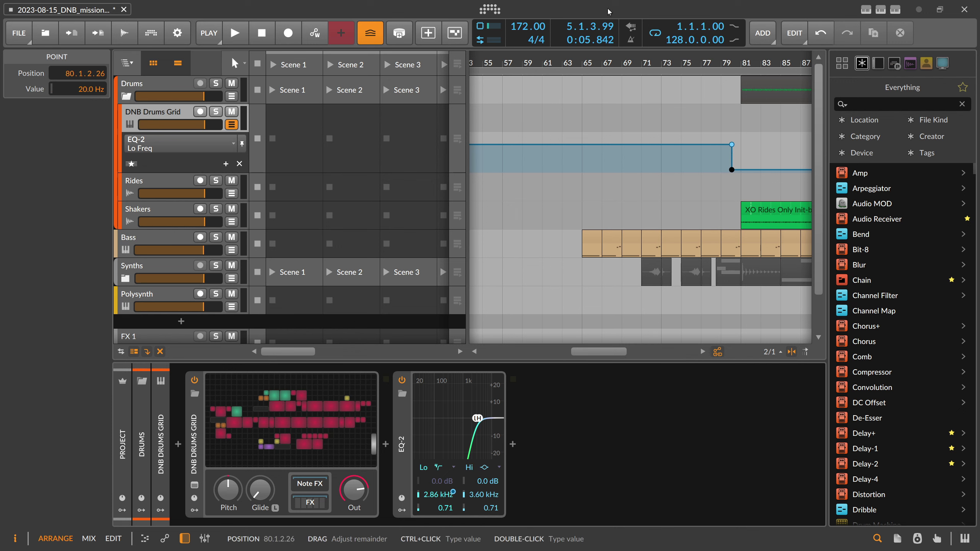
{"action": "left_click_drag", "start_coordinate": [733, 170], "coordinate": [741, 170]}
{"action": "key", "text": "space"}
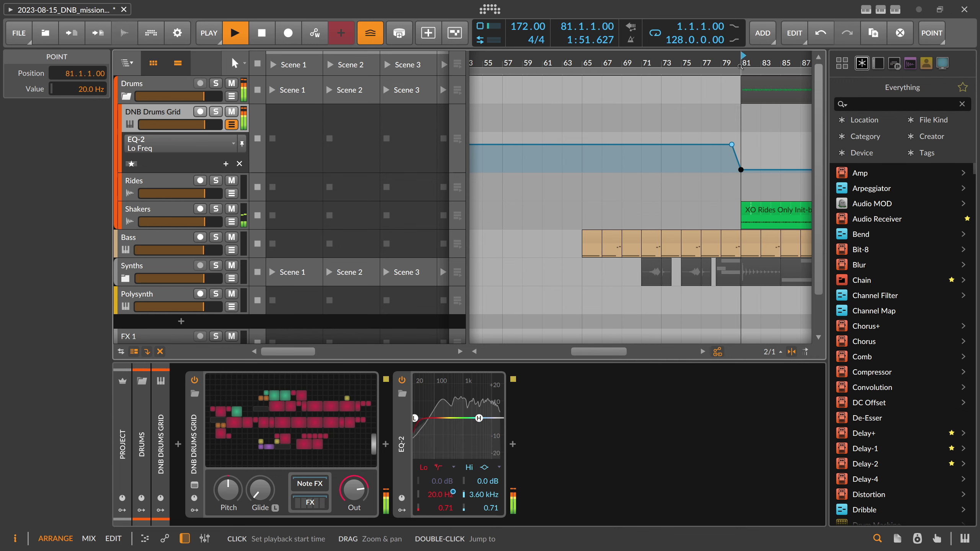
{"action": "key", "text": "space"}
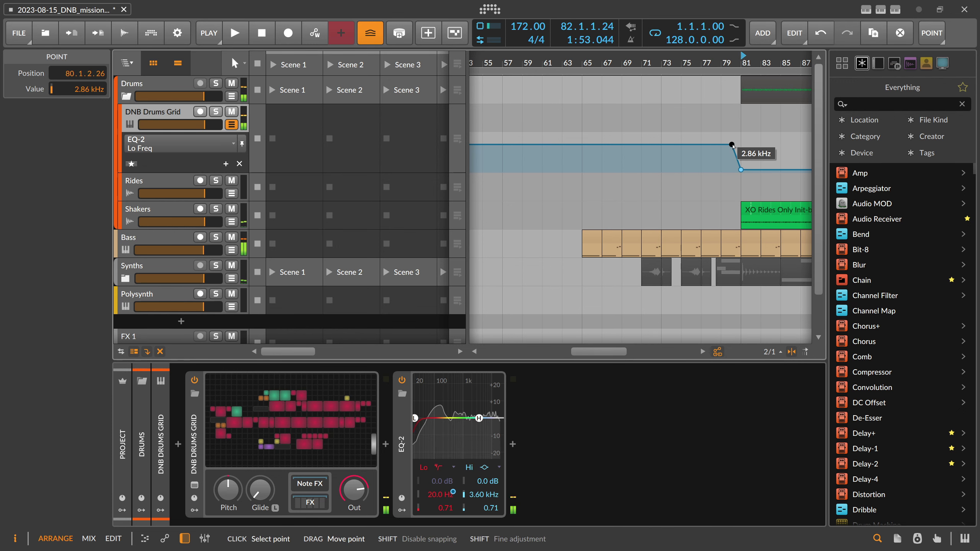
Step: Move the Lo Freq automation ramp so it falls from 63.1.1.00 to bar 65, where the bass starts
{"action": "left_click_drag", "start_coordinate": [731, 145], "coordinate": [582, 145]}
{"action": "left_click_drag", "start_coordinate": [741, 170], "coordinate": [562, 145]}
{"action": "scroll", "coordinate": [574, 83], "scroll_direction": "up", "scroll_amount": 3}
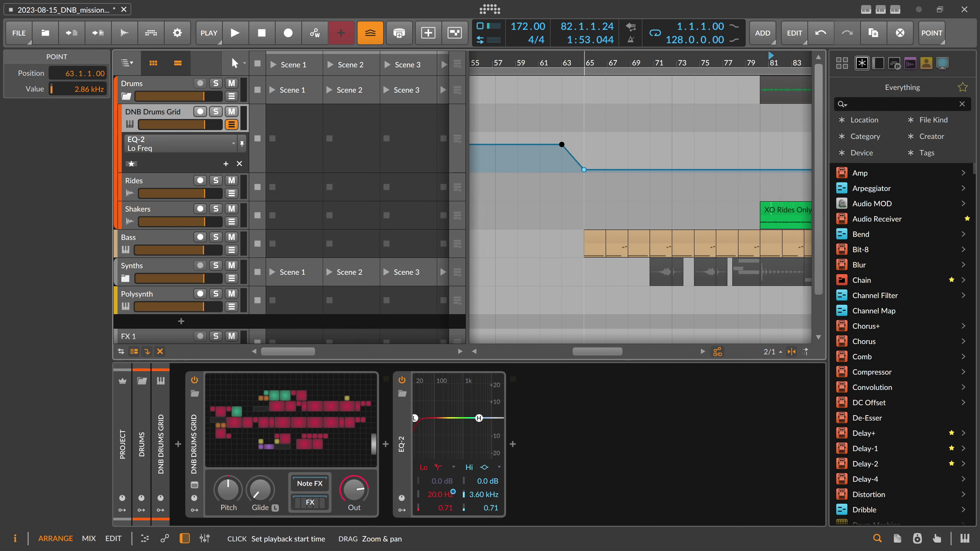
Step: Bend the Lo Freq ramp between bars 63 and 65 upward into a curve, without an extra point on it
{"action": "left_click", "coordinate": [573, 148]}
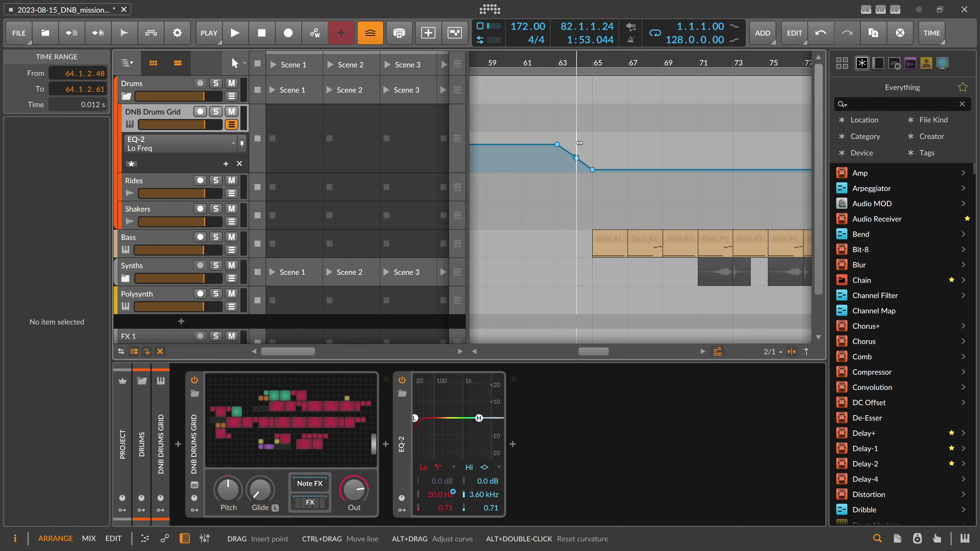
{"action": "key", "text": "ctrl+z"}
{"action": "left_click", "coordinate": [584, 142]}
{"action": "left_click_drag", "start_coordinate": [574, 157], "coordinate": [574, 149]}
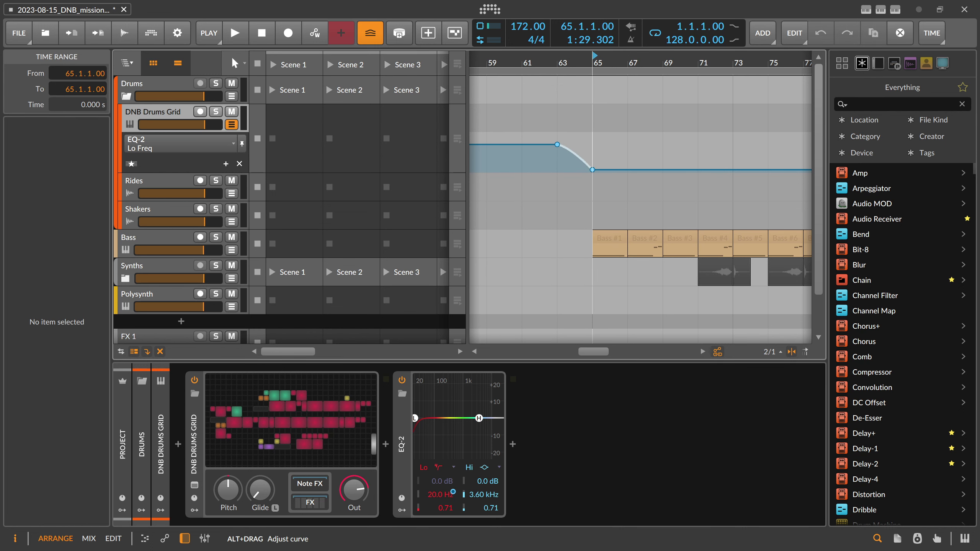
Step: Listen to the filter drop from bar 63 and move the 2.86 kHz automation point to 64.3.1.00
{"action": "key", "text": "space"}
{"action": "left_click_drag", "start_coordinate": [575, 63], "coordinate": [589, 80]}
{"action": "left_click", "coordinate": [571, 63]}
{"action": "key", "text": "space"}
{"action": "key", "text": "space"}
{"action": "left_click_drag", "start_coordinate": [560, 144], "coordinate": [605, 145]}
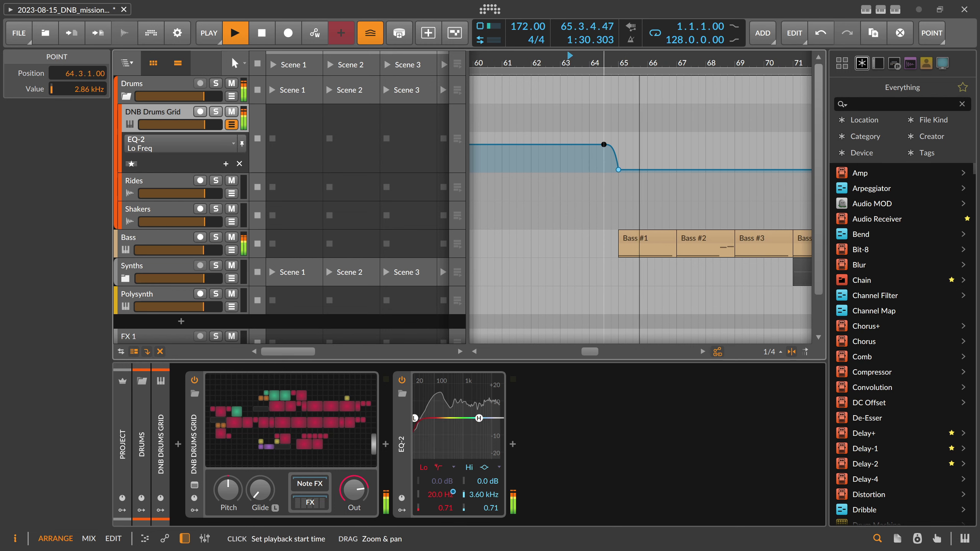
Step: Play the intro from bar 1 and shorten the arranger loop region to 8 bars starting at bar 1
{"action": "left_click_drag", "start_coordinate": [604, 63], "coordinate": [639, 17]}
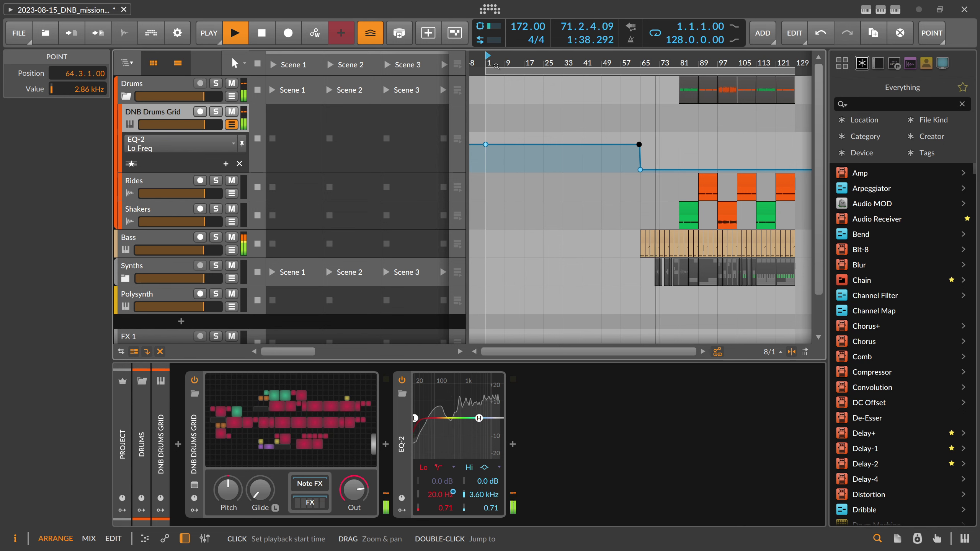
{"action": "key", "text": "space"}
{"action": "key", "text": "space"}
{"action": "mouse_move", "coordinate": [490, 66]}
{"action": "left_mouse_down"}
{"action": "mouse_move", "coordinate": [489, 112]}
{"action": "mouse_move", "coordinate": [490, 66]}
{"action": "left_mouse_up"}
{"action": "left_click_drag", "start_coordinate": [803, 72], "coordinate": [487, 106]}
{"action": "key", "text": "space"}
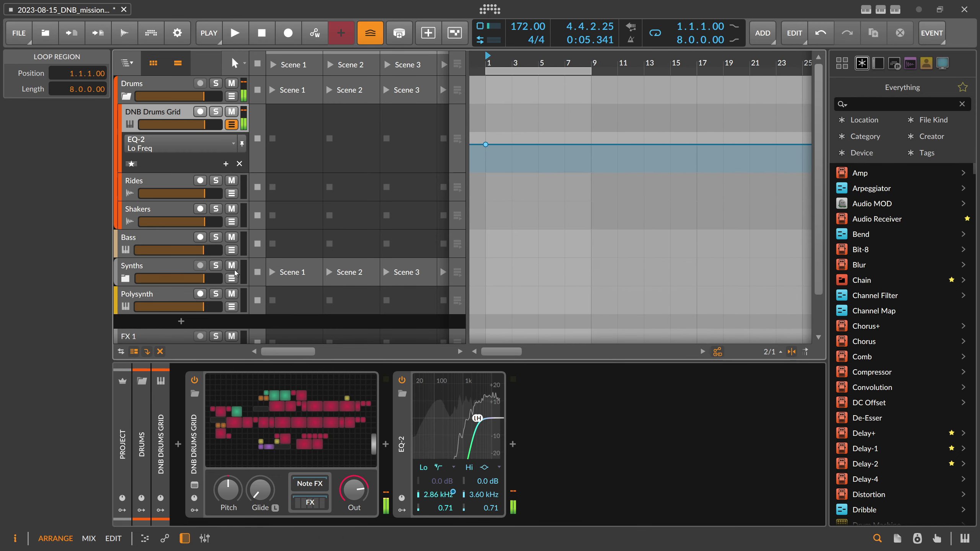
Step: Select the Polysynth track, arm it for recording and solo it
{"action": "left_click", "coordinate": [171, 293]}
{"action": "left_click_drag", "start_coordinate": [509, 63], "coordinate": [504, 97]}
{"action": "scroll", "coordinate": [521, 101], "scroll_direction": "down", "scroll_amount": 2}
{"action": "left_click", "coordinate": [200, 253]}
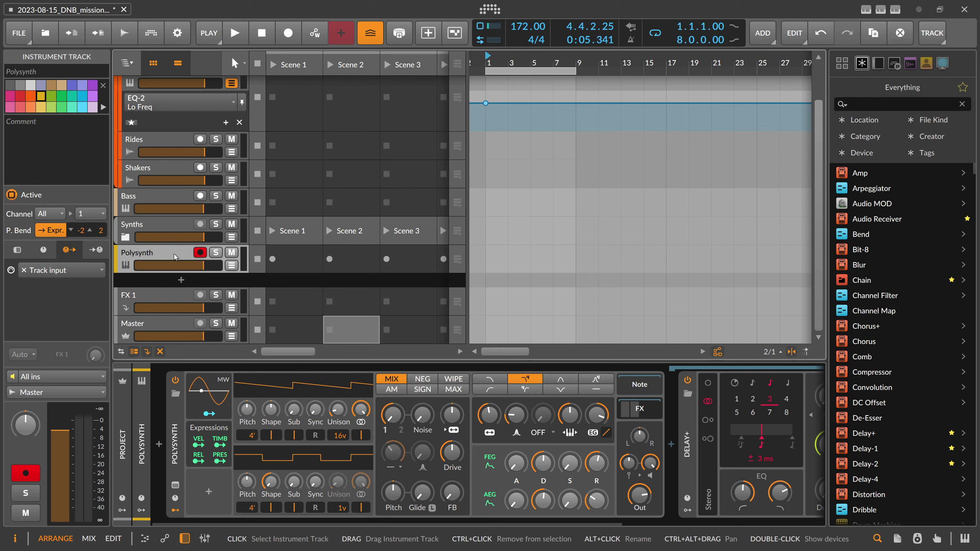
{"action": "left_click", "coordinate": [216, 252]}
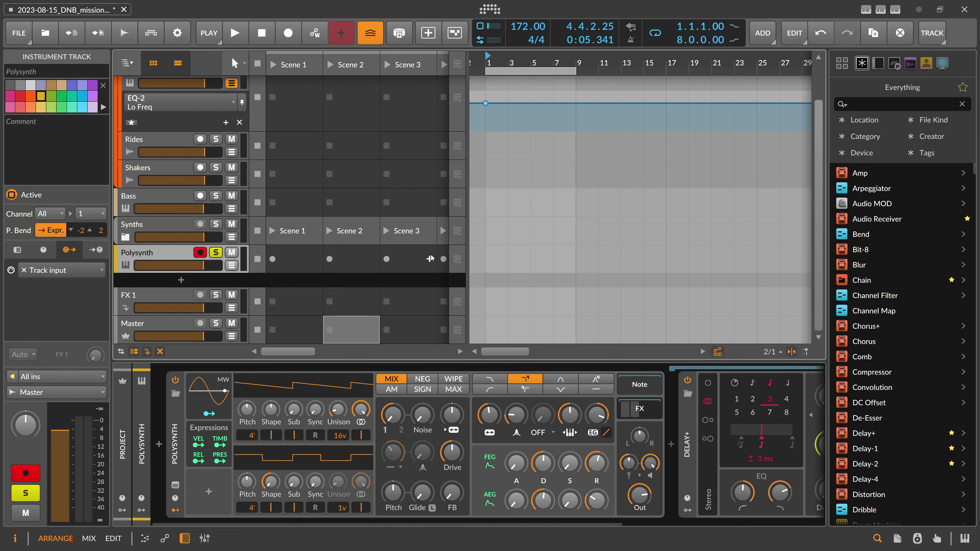
Step: Insert an empty one-bar clip on the Polysynth track at bar 1
{"action": "left_click", "coordinate": [495, 247]}
{"action": "double_click", "coordinate": [495, 247]}
{"action": "left_click_drag", "start_coordinate": [490, 63], "coordinate": [505, 241]}
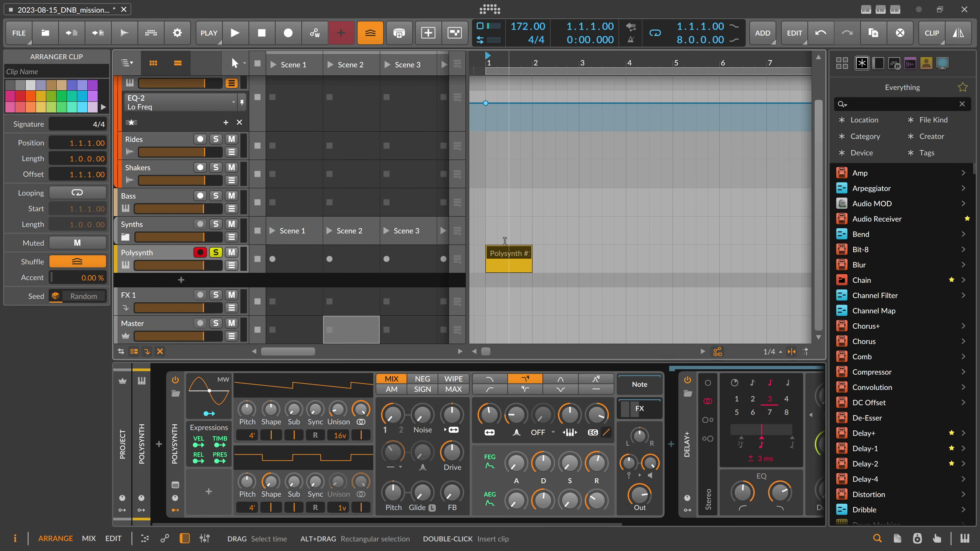
Step: Draw E3 and B3 notes in the new Polysynth clip, both from 1.1.1.00 to 1.3.3.54
{"action": "double_click", "coordinate": [505, 254]}
{"action": "left_click_drag", "start_coordinate": [242, 250], "coordinate": [615, 250]}
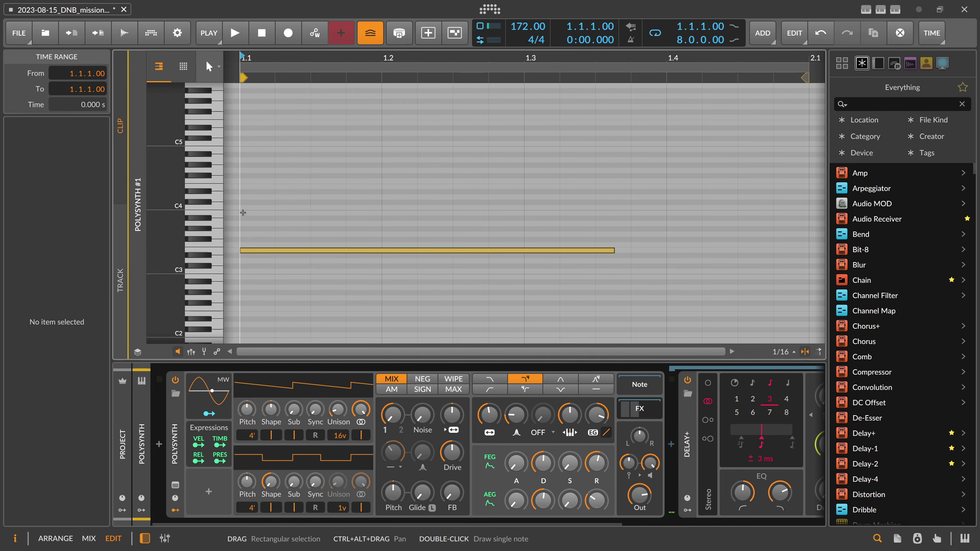
{"action": "double_click", "coordinate": [242, 213]}
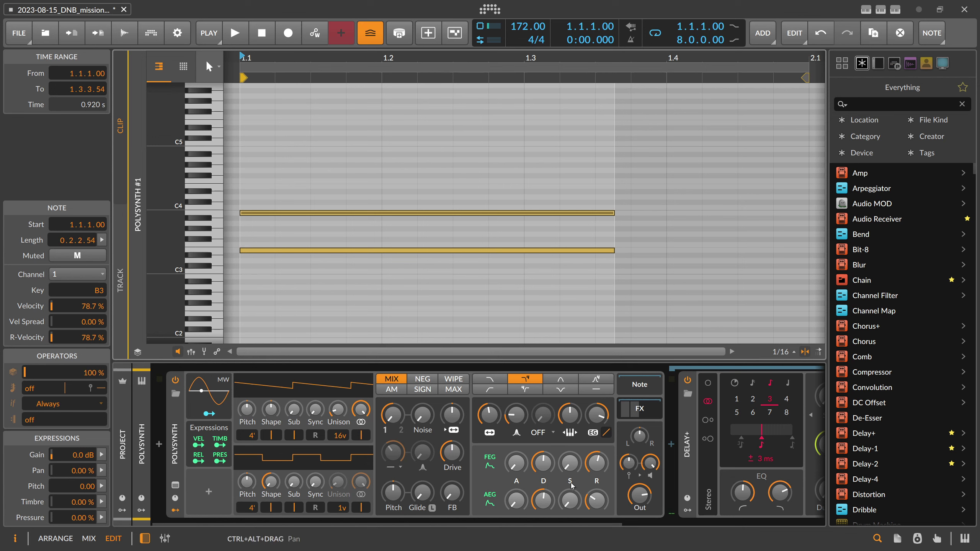
Step: Raise the Polysynth's envelope sustain and audition the two-note chord
{"action": "left_click_drag", "start_coordinate": [571, 465], "coordinate": [570, 463]}
{"action": "key", "text": "space"}
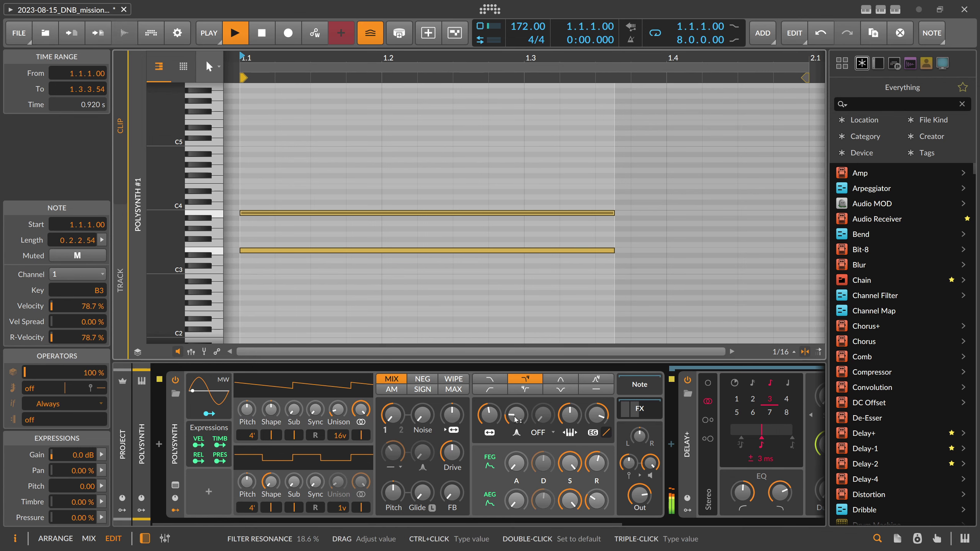
{"action": "key", "text": "space"}
{"action": "left_click_drag", "start_coordinate": [346, 58], "coordinate": [348, 28]}
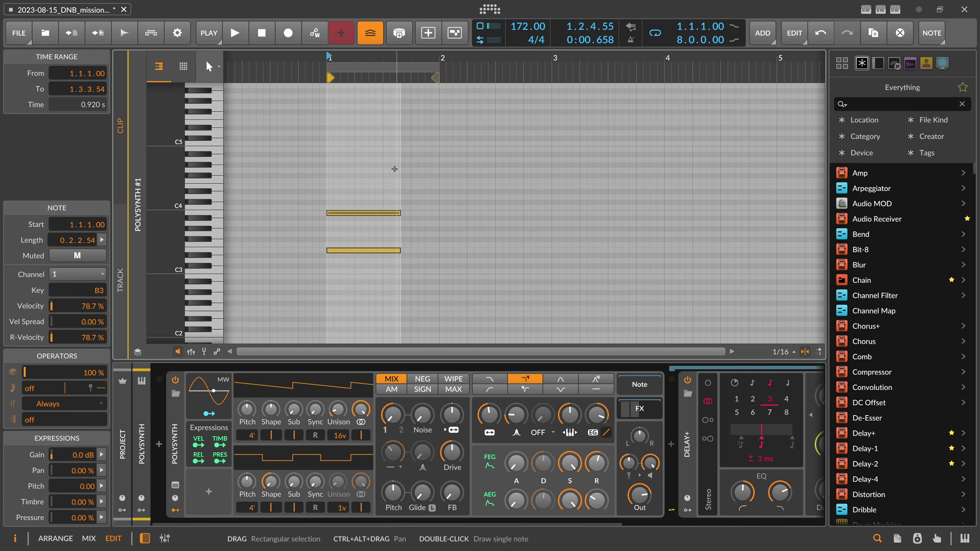
Step: Extend the Polysynth clip's E3 and B3 notes to end at 2.1.1.00, filling the whole bar
{"action": "left_click_drag", "start_coordinate": [394, 169], "coordinate": [383, 292]}
{"action": "left_click_drag", "start_coordinate": [400, 251], "coordinate": [433, 255]}
{"action": "left_click", "coordinate": [384, 275]}
{"action": "left_click", "coordinate": [340, 252]}
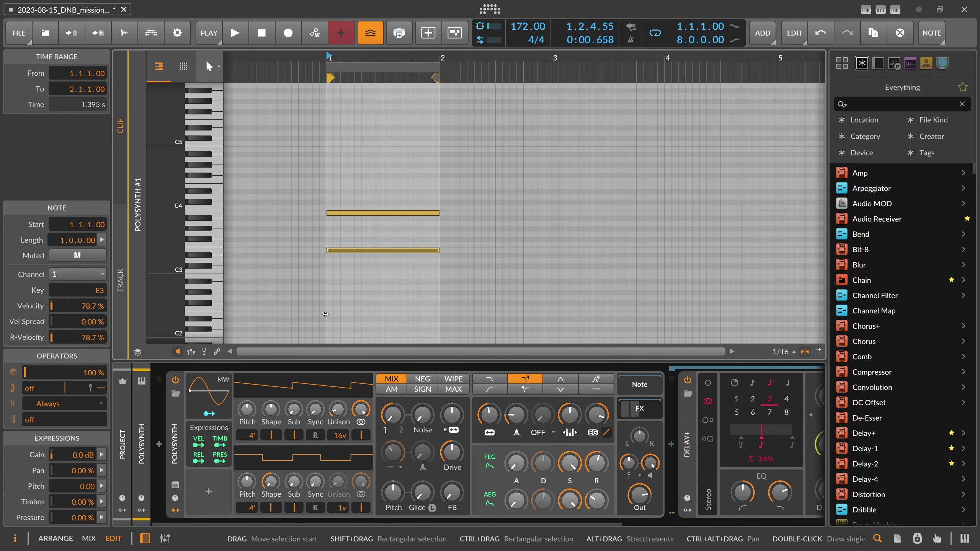
Step: Add one-bar E2 and E1 notes at 1.1.1.00 below the Polysynth chord, removing the stray F1 note
{"action": "double_click", "coordinate": [328, 314]}
{"action": "key", "text": "space"}
{"action": "key", "text": "space"}
{"action": "scroll", "coordinate": [350, 305], "scroll_direction": "down", "scroll_amount": 5}
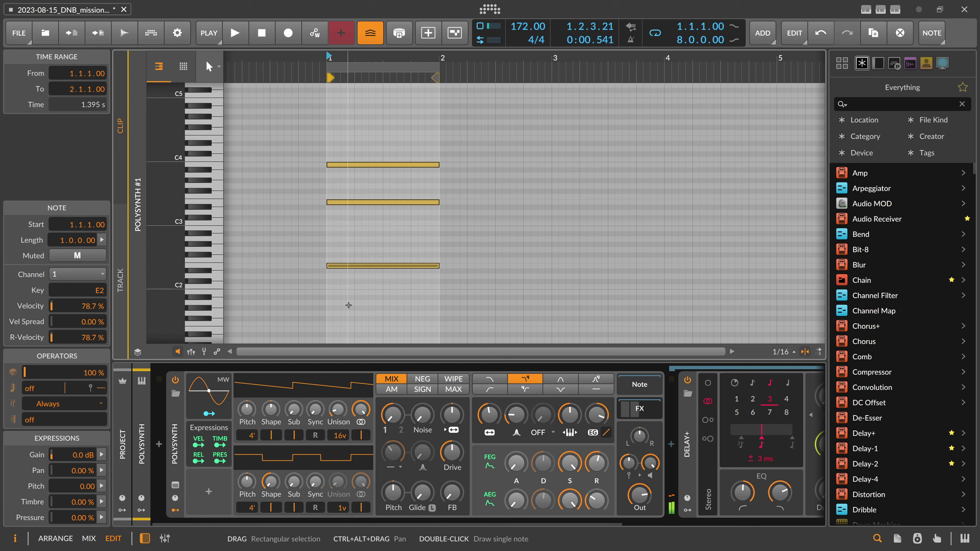
{"action": "double_click", "coordinate": [337, 232]}
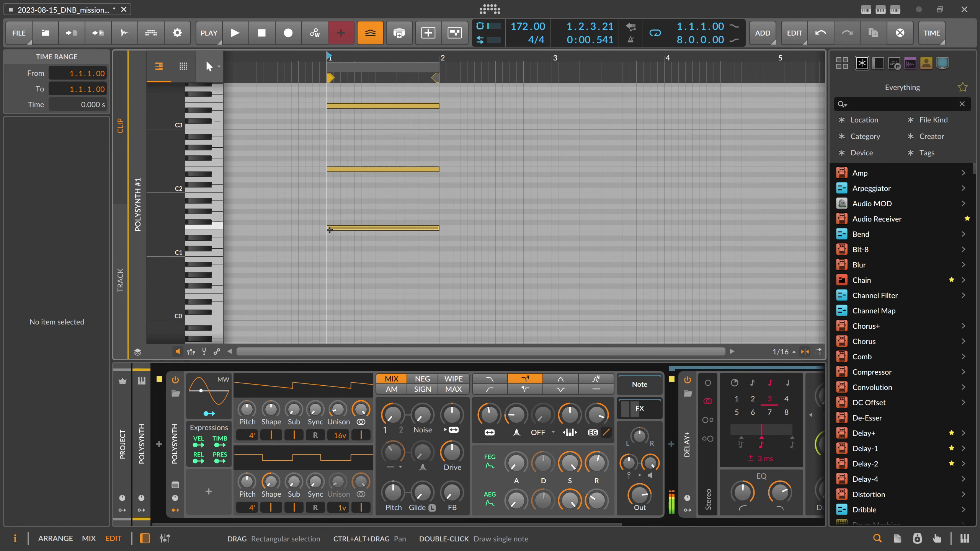
{"action": "double_click", "coordinate": [331, 228]}
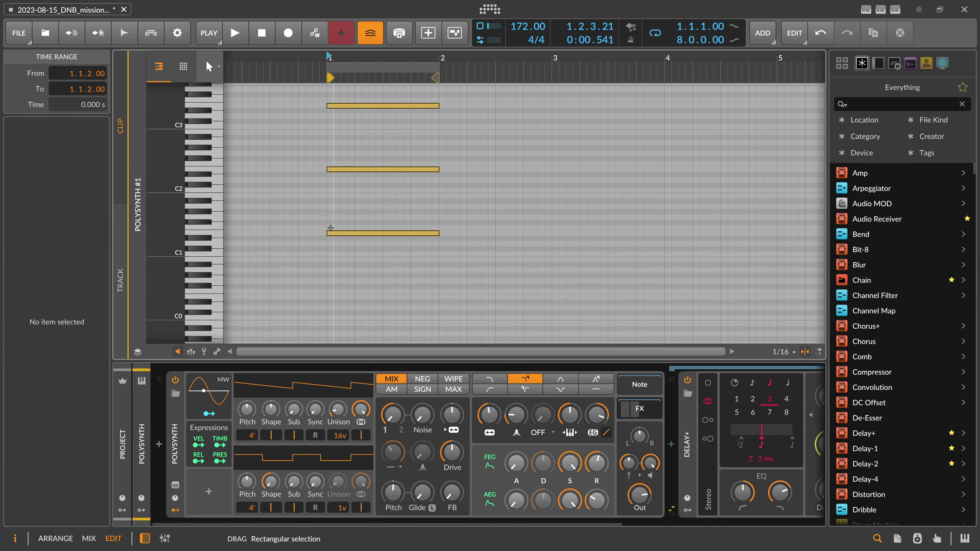
Step: Add one-bar F2 and F3 notes at 1.1.1.00 to the Polysynth chord and audition it
{"action": "left_click_drag", "start_coordinate": [339, 229], "coordinate": [339, 165]}
{"action": "scroll", "coordinate": [339, 166], "scroll_direction": "up", "scroll_amount": 4}
{"action": "key", "text": "space"}
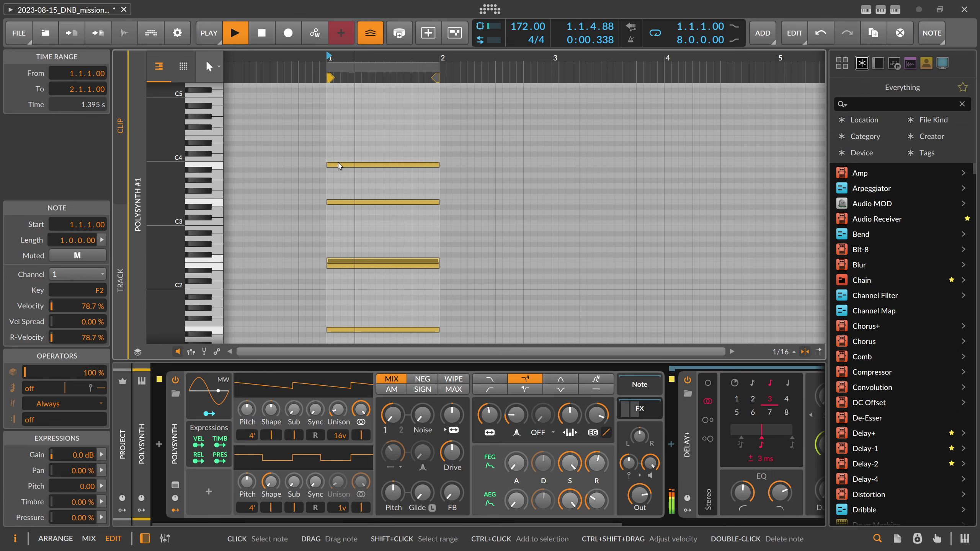
{"action": "key", "text": "space"}
{"action": "double_click", "coordinate": [332, 197]}
{"action": "key", "text": "space"}
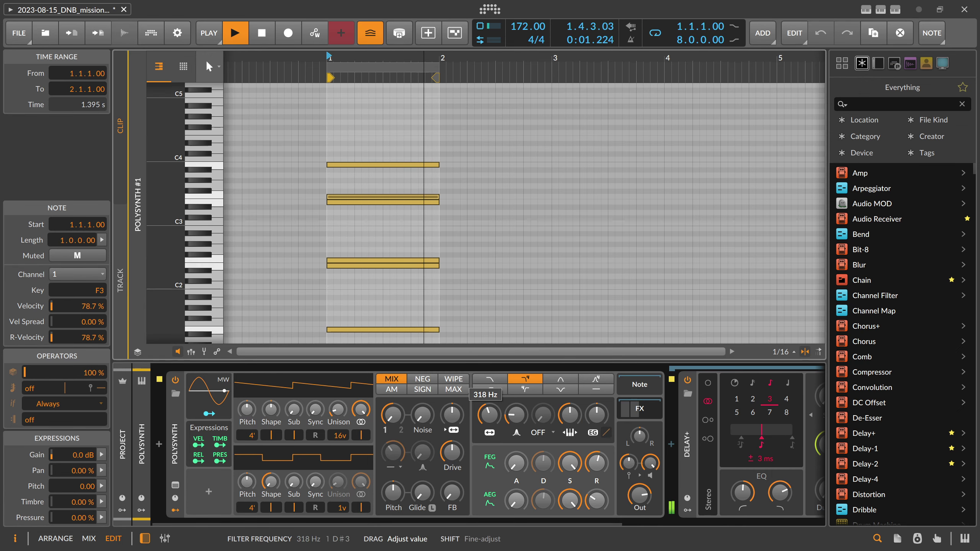
{"action": "key", "text": "space"}
Step: Lengthen the Polysynth clip in the arrangement to eight bars
{"action": "key", "text": "alt+1"}
{"action": "left_click_drag", "start_coordinate": [531, 270], "coordinate": [768, 271]}
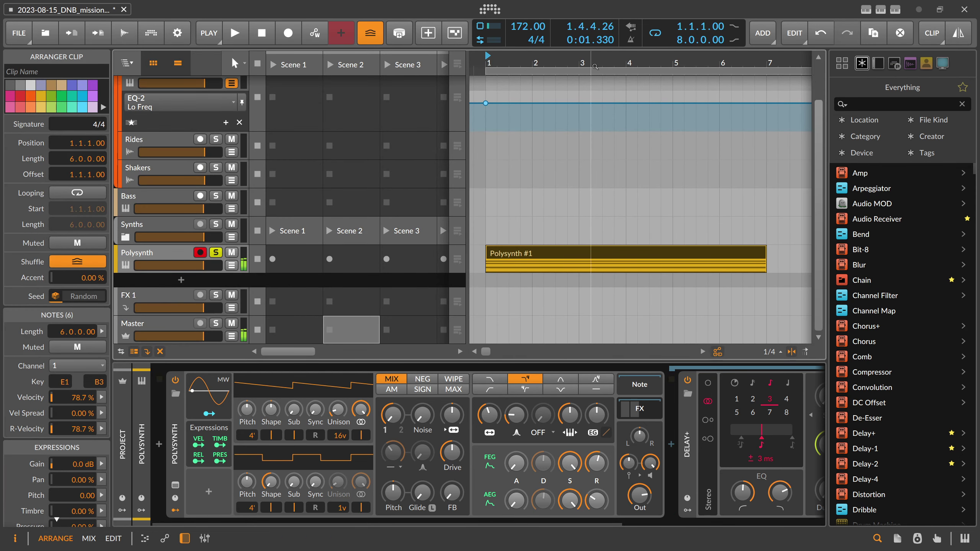
{"action": "left_click_drag", "start_coordinate": [591, 63], "coordinate": [506, 62]}
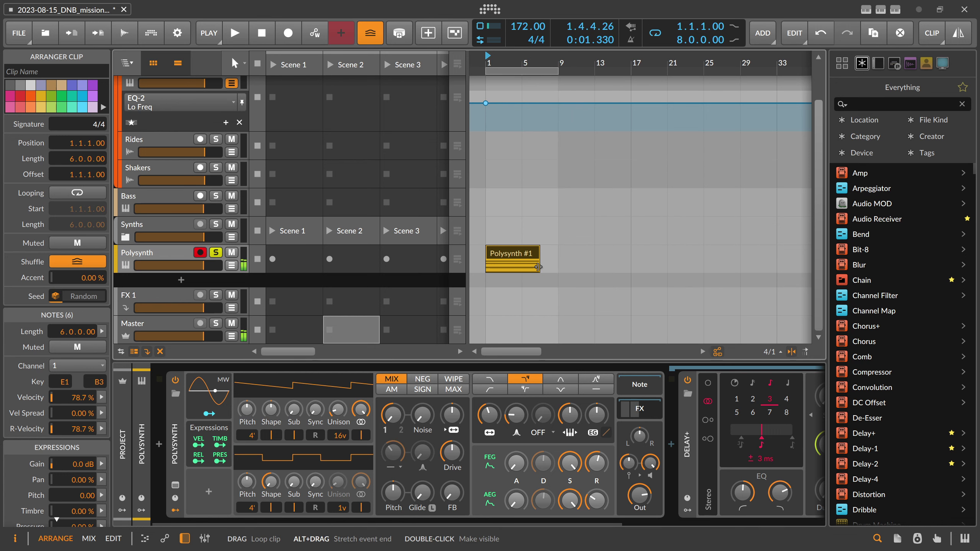
{"action": "left_click_drag", "start_coordinate": [538, 267], "coordinate": [554, 267]}
{"action": "left_click_drag", "start_coordinate": [536, 62], "coordinate": [518, 111]}
{"action": "scroll", "coordinate": [516, 130], "scroll_direction": "up", "scroll_amount": 2}
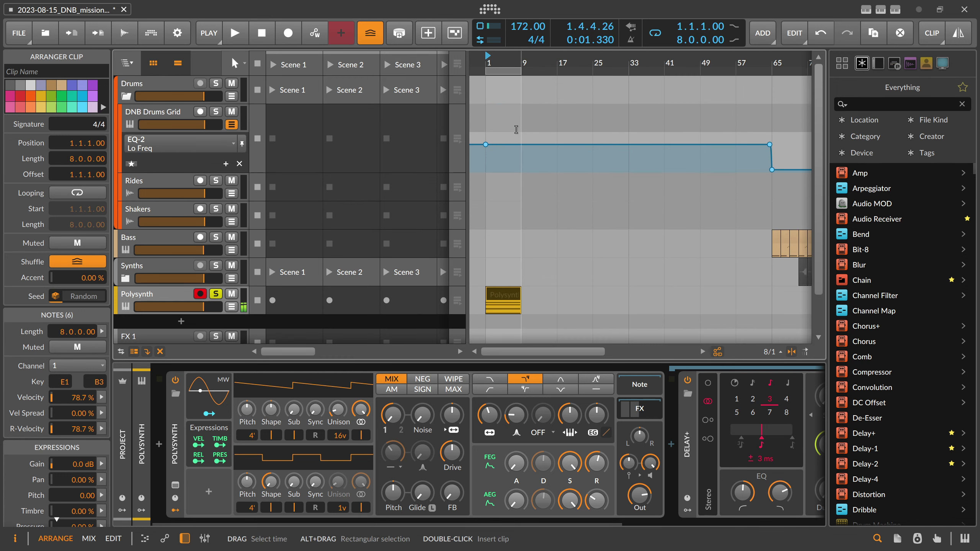
Step: Play the arrangement and raise the Polysynth's filter frequency to 457 Hz
{"action": "key", "text": "space"}
{"action": "left_click_drag", "start_coordinate": [498, 61], "coordinate": [504, 91]}
{"action": "left_click_drag", "start_coordinate": [489, 416], "coordinate": [489, 409]}
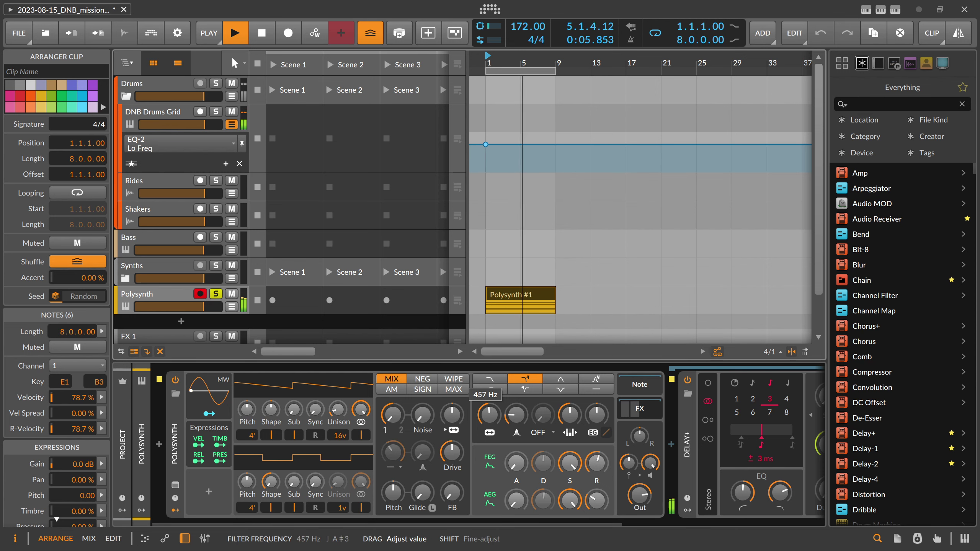
Step: Add an LFO modulator to the Polysynth and route it to the filter frequency with an amount of 20.29
{"action": "left_click", "coordinate": [209, 492]}
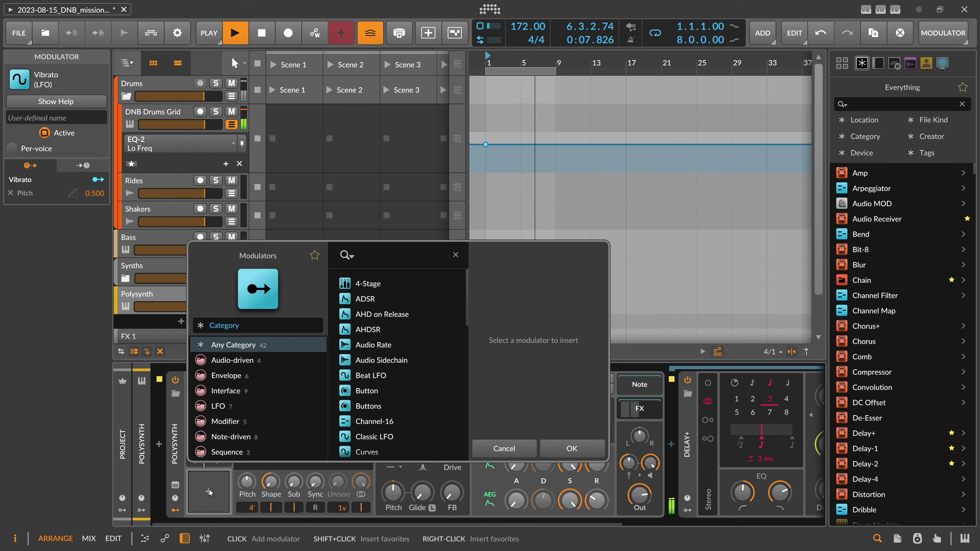
{"action": "type", "text": "LFO"}
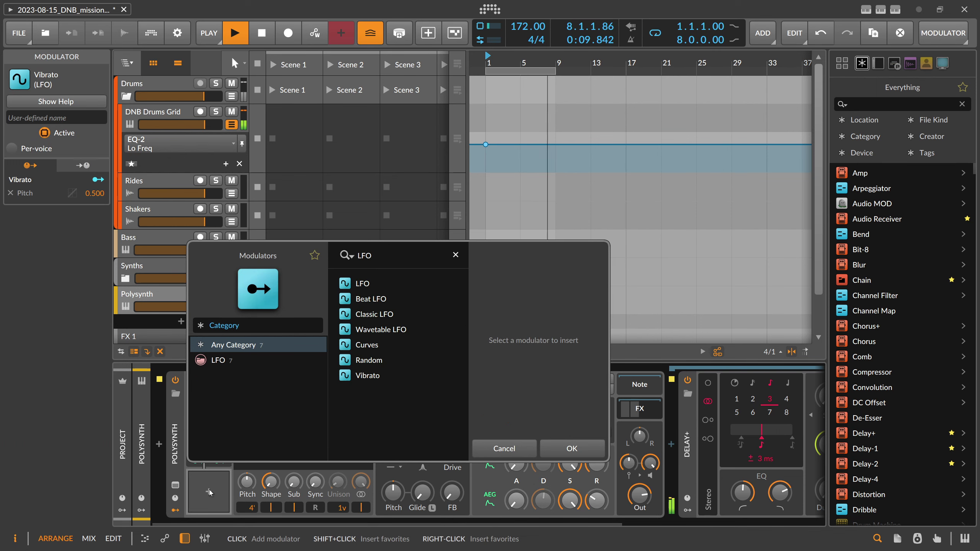
{"action": "key", "text": "Return"}
{"action": "left_click", "coordinate": [227, 493]}
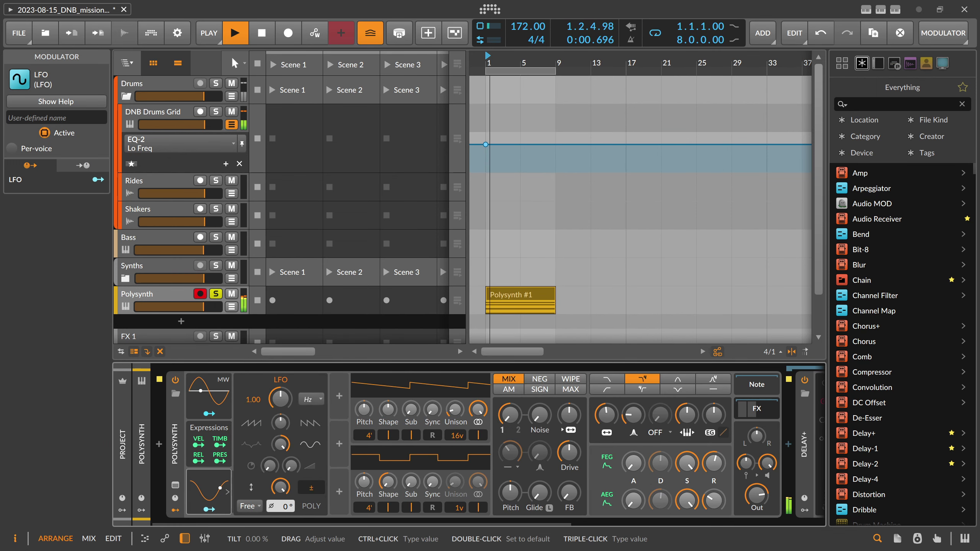
{"action": "left_click", "coordinate": [215, 510]}
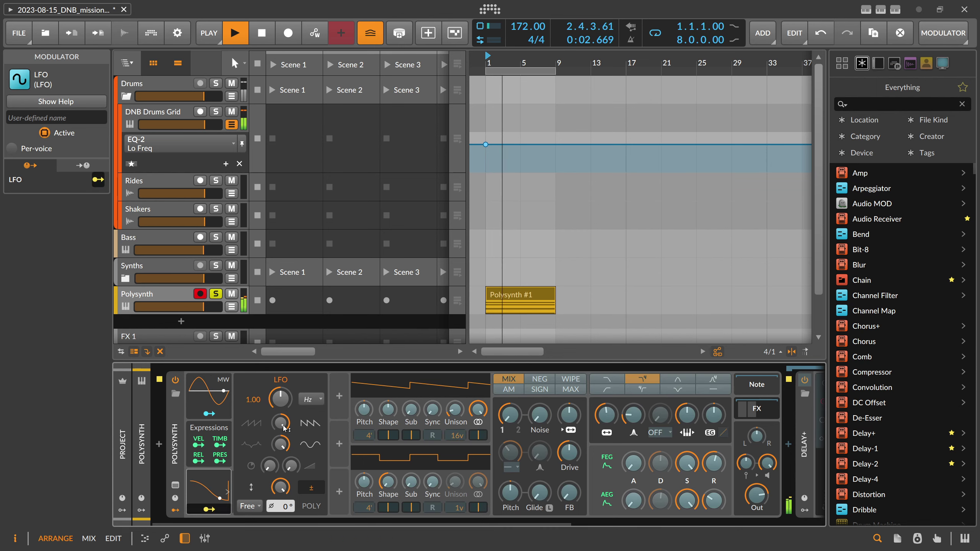
{"action": "left_click_drag", "start_coordinate": [606, 414], "coordinate": [606, 413]}
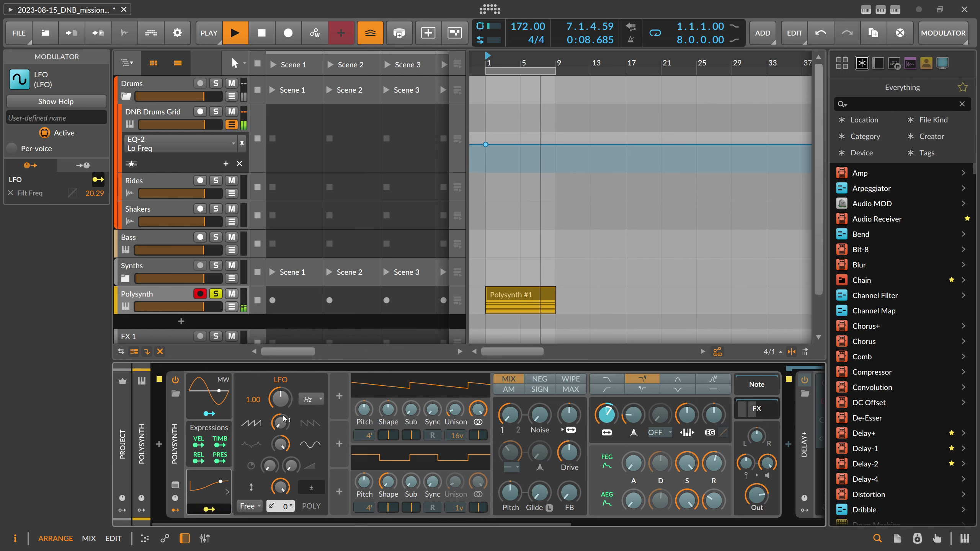
Step: Switch the LFO rate from Hz to a note-based timebase and set its tilt to -30.3 %
{"action": "left_click", "coordinate": [305, 400]}
{"action": "left_click", "coordinate": [354, 205]}
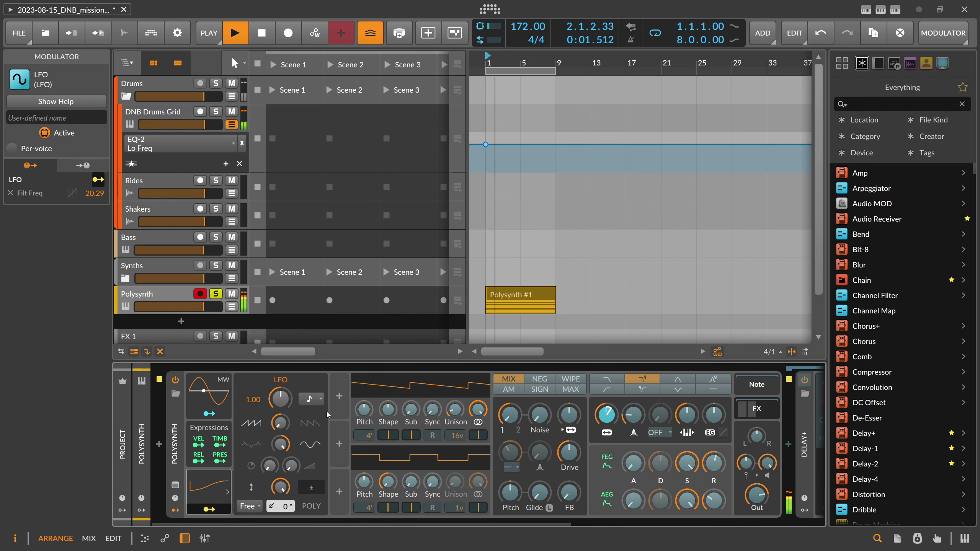
{"action": "left_click_drag", "start_coordinate": [289, 429], "coordinate": [289, 464]}
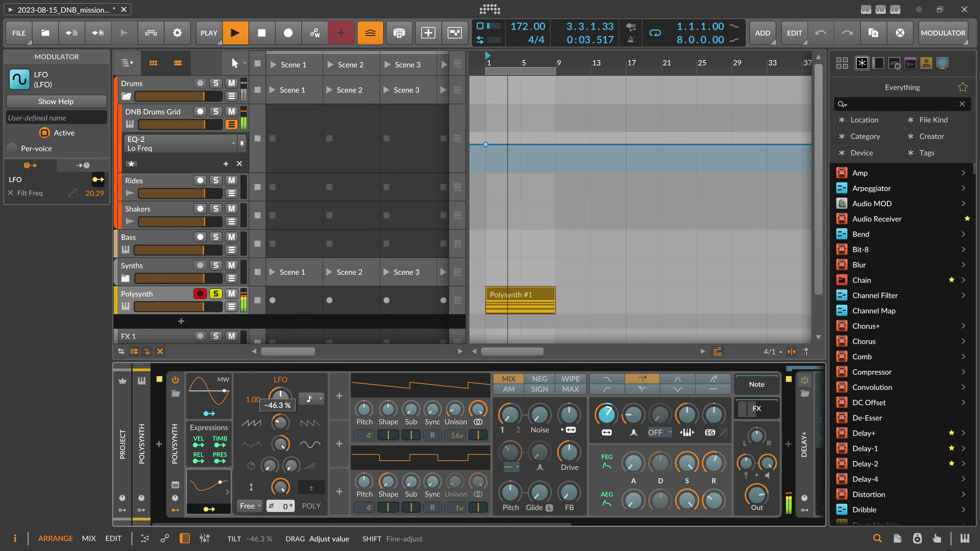
{"action": "left_click", "coordinate": [314, 402]}
{"action": "left_click", "coordinate": [351, 189]}
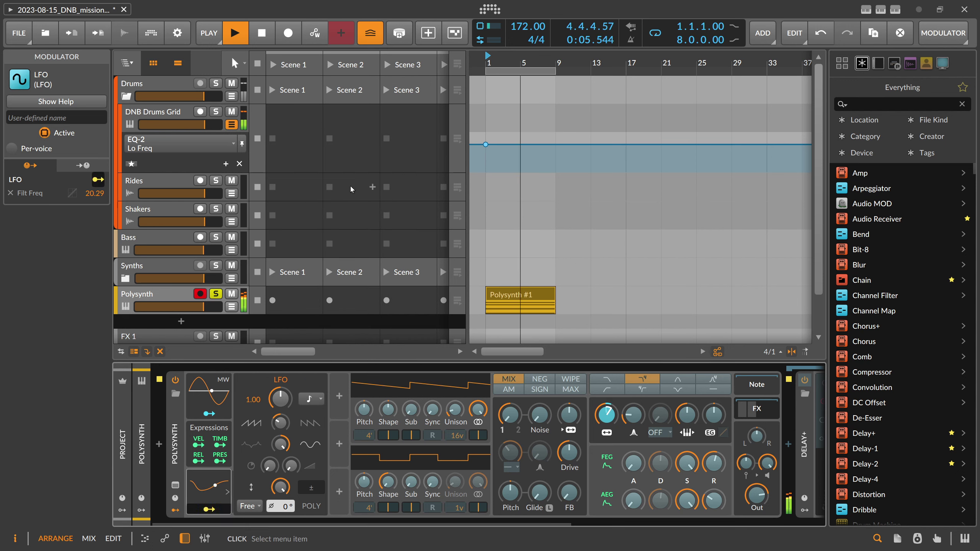
{"action": "left_click_drag", "start_coordinate": [284, 424], "coordinate": [284, 416]}
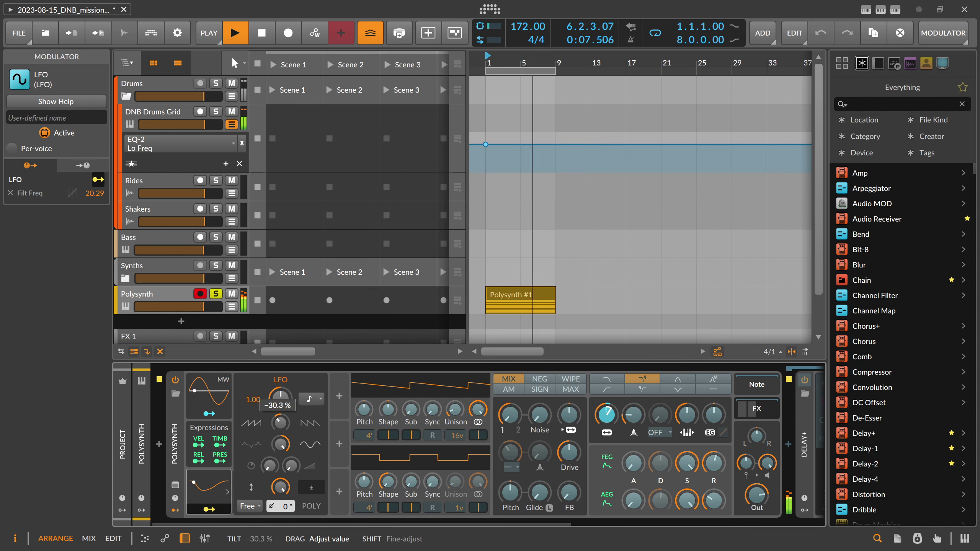
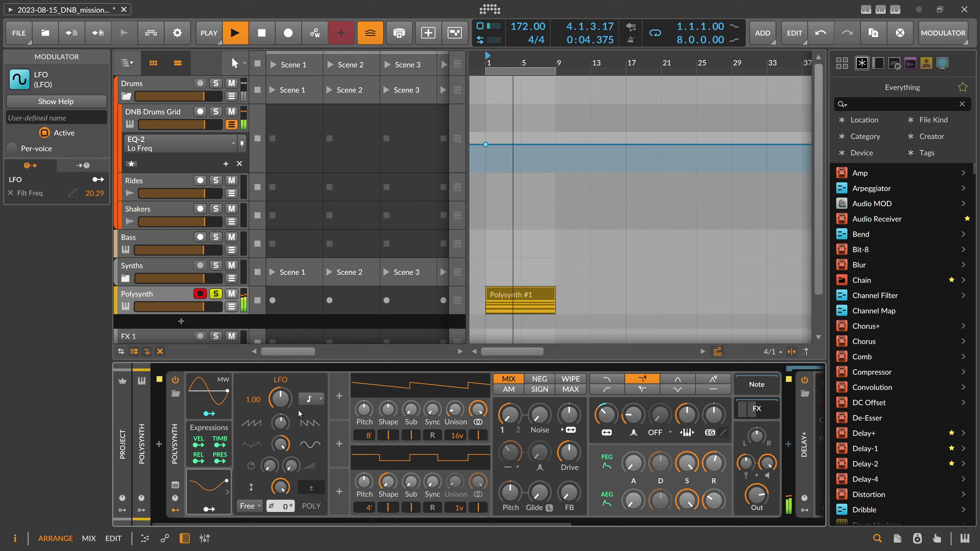
Step: Set the LFO's timebase to quarter notes and take the Polysynth track off solo
{"action": "left_click", "coordinate": [310, 399]}
{"action": "left_click", "coordinate": [353, 183]}
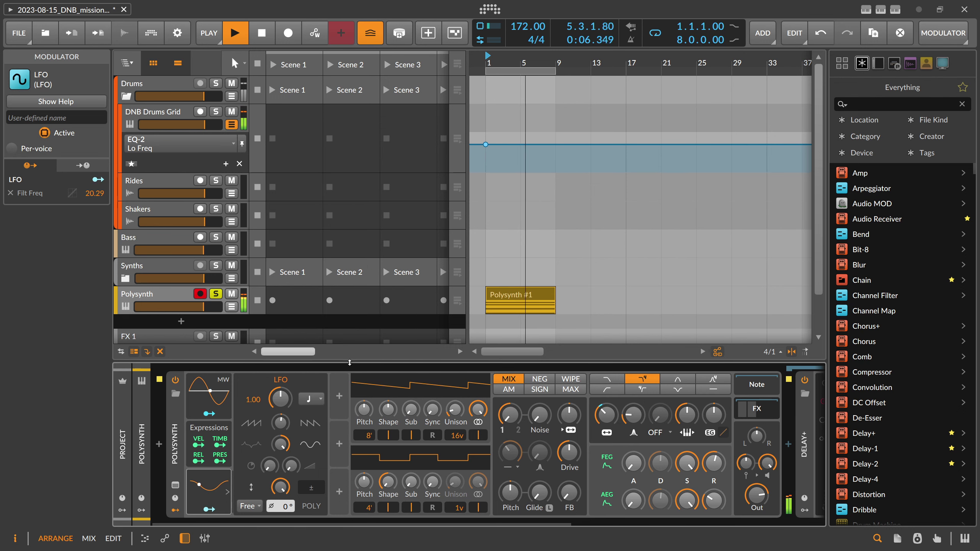
{"action": "left_click_drag", "start_coordinate": [280, 399], "coordinate": [286, 404]}
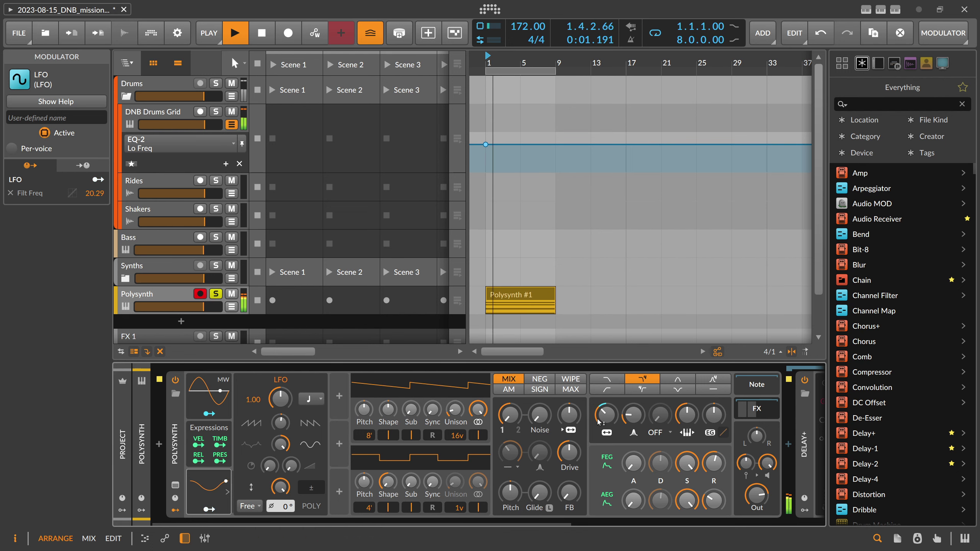
{"action": "double_click", "coordinate": [291, 507]}
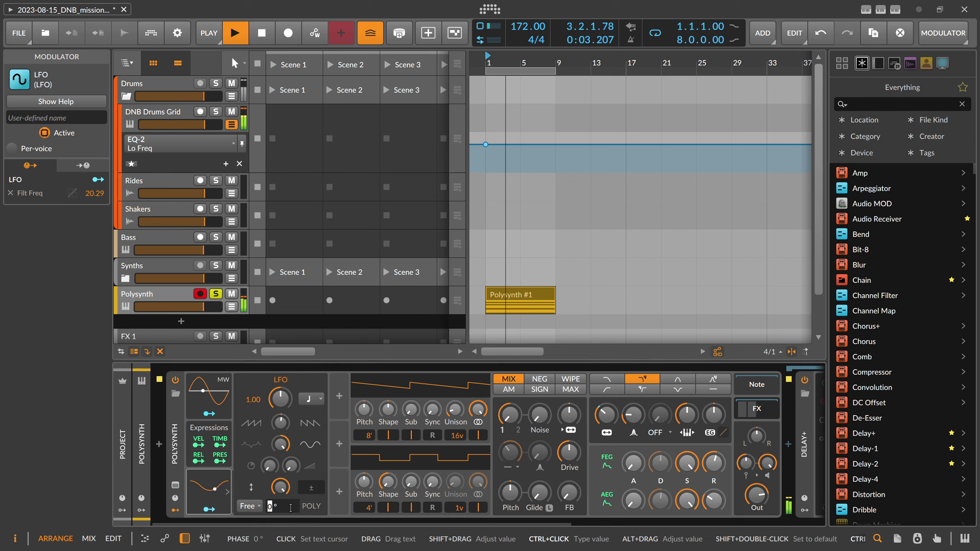
{"action": "key", "text": "Escape"}
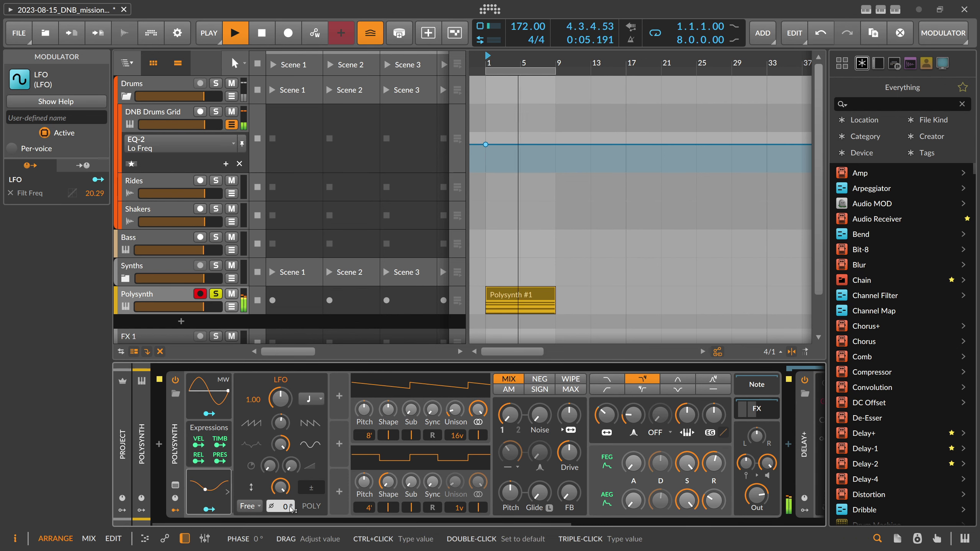
{"action": "left_click_drag", "start_coordinate": [515, 58], "coordinate": [520, 66]}
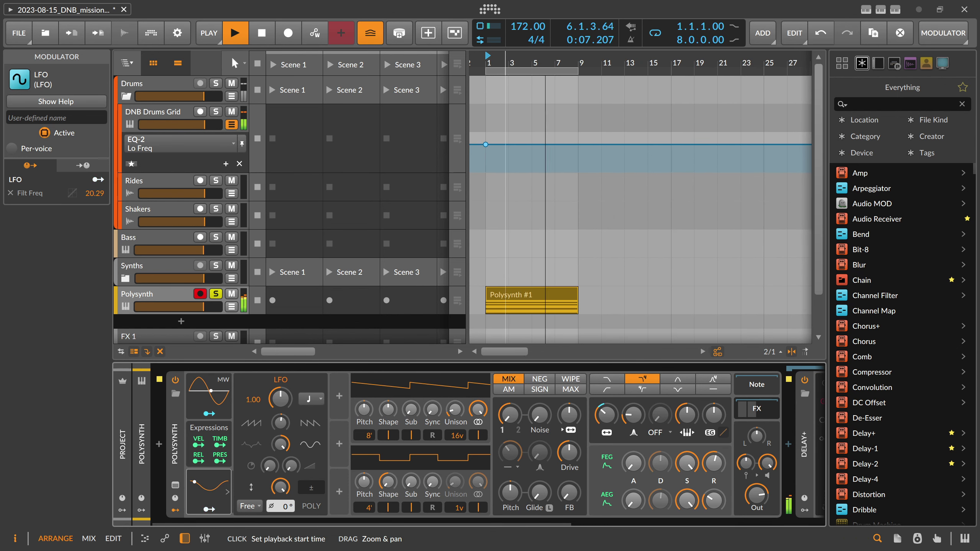
{"action": "left_click", "coordinate": [220, 295]}
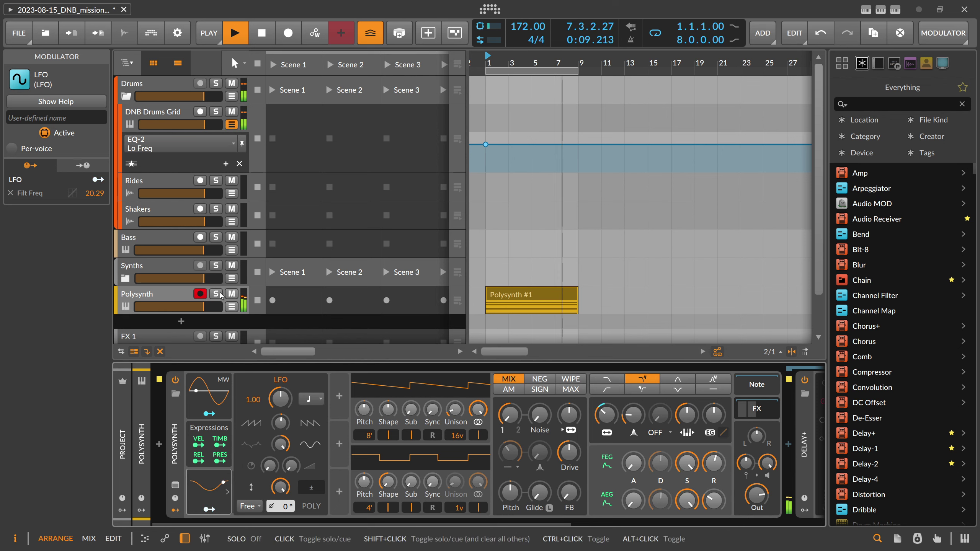
{"action": "double_click", "coordinate": [287, 507]}
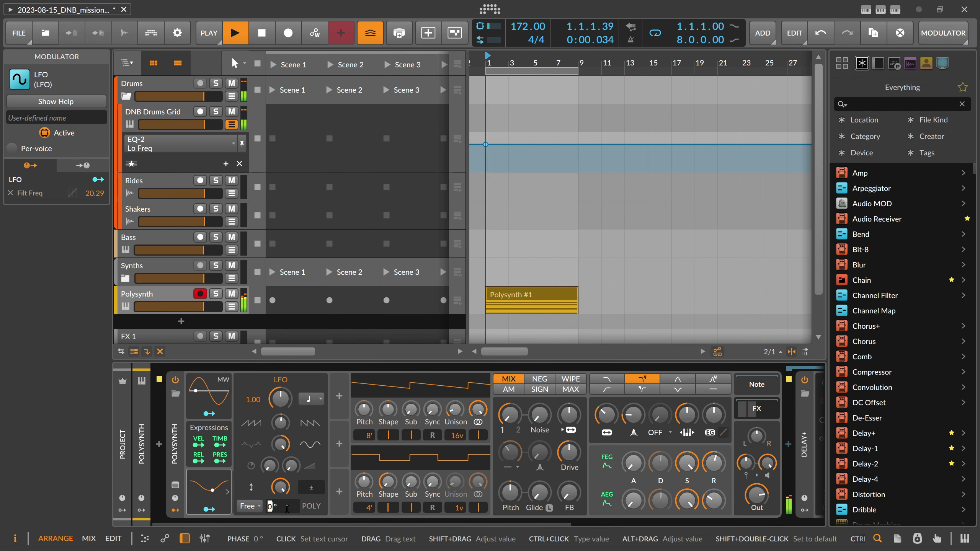
{"action": "key", "text": "Escape"}
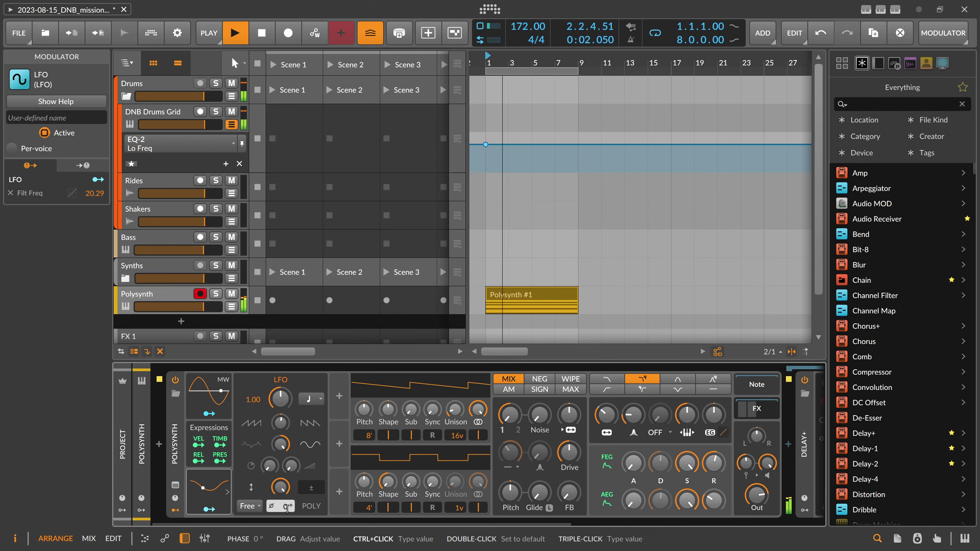
{"action": "triple_click", "coordinate": [286, 507]}
{"action": "type", "text": "171"}
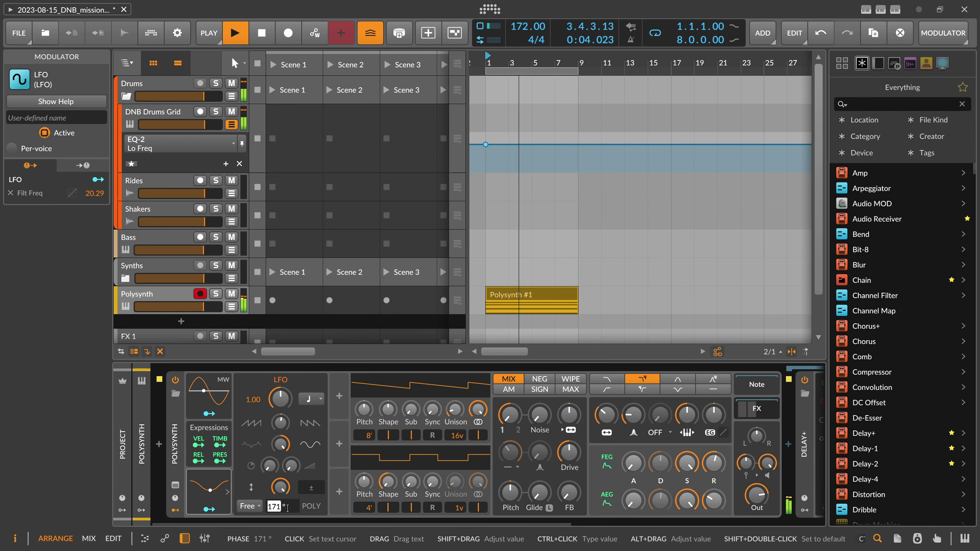
{"action": "key", "text": "Escape"}
{"action": "triple_click", "coordinate": [287, 508]}
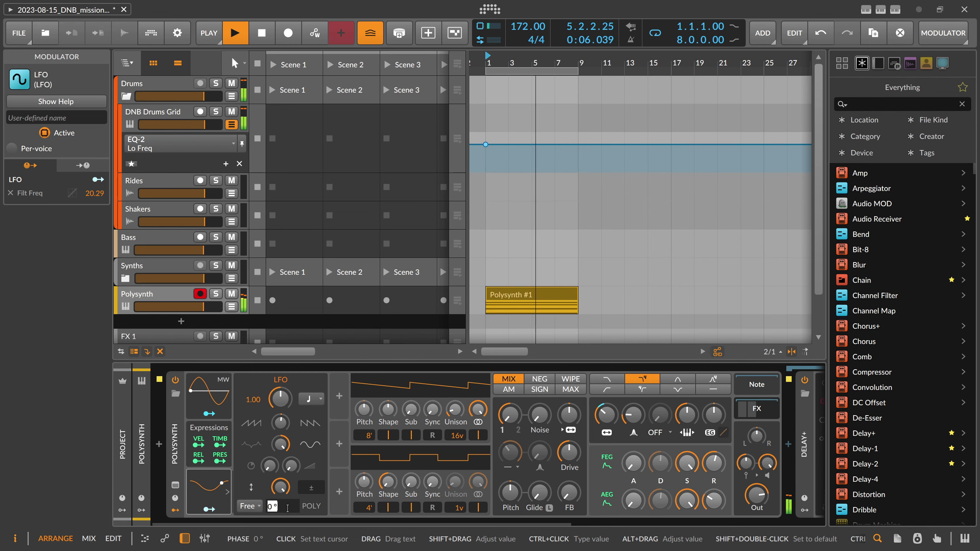
{"action": "key", "text": "Escape"}
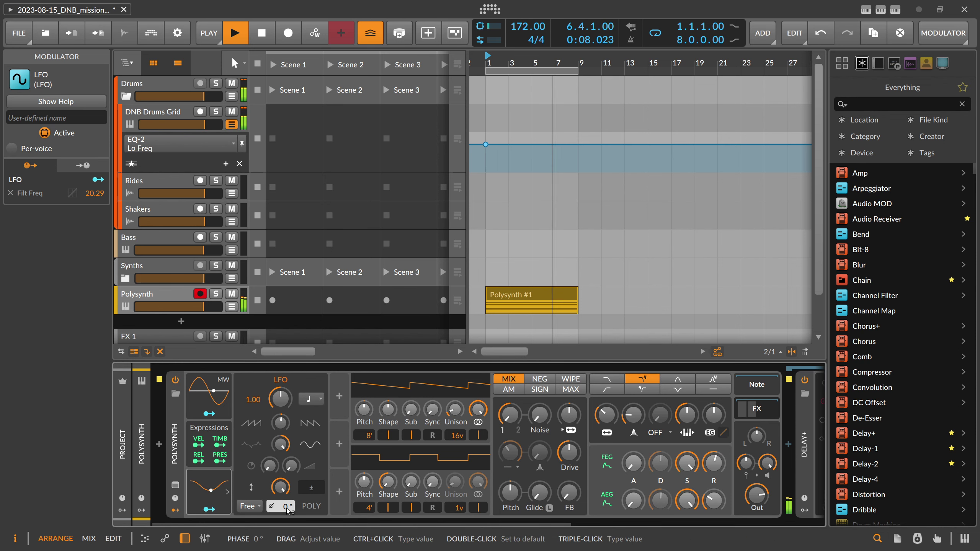
Step: Set the LFO's phase to 90° and lower the Polysynth's filter frequency to 107 Hz
{"action": "triple_click", "coordinate": [287, 508]}
{"action": "type", "text": "90"}
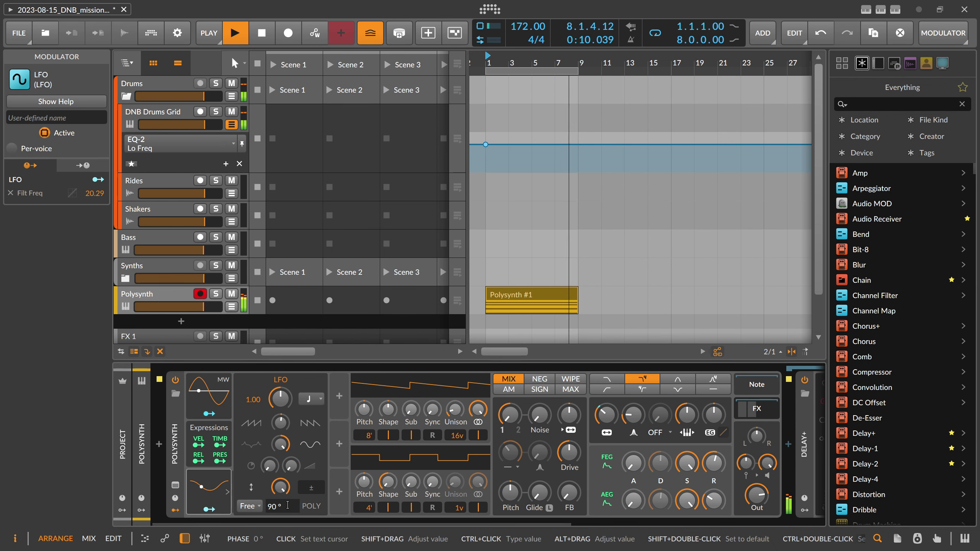
{"action": "key", "text": "Return"}
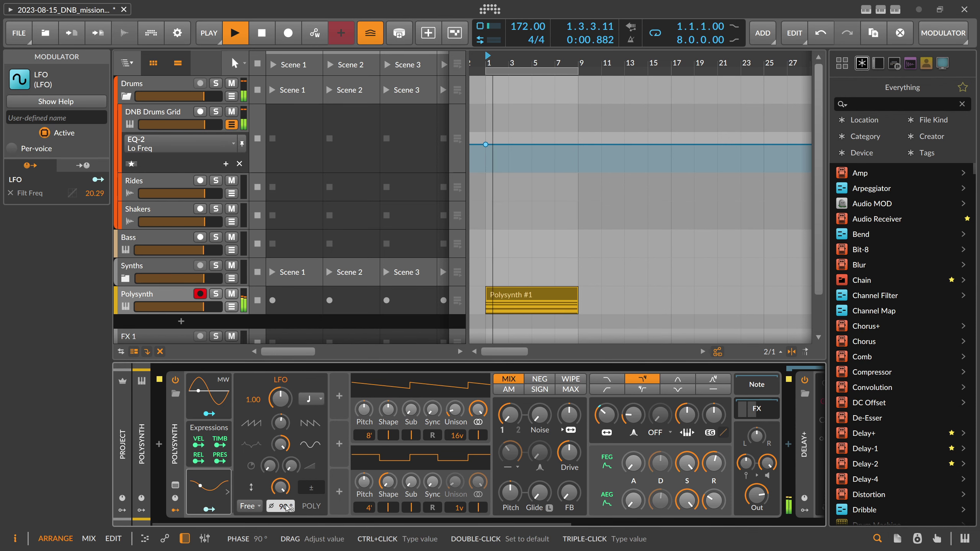
{"action": "left_click_drag", "start_coordinate": [605, 415], "coordinate": [604, 424]}
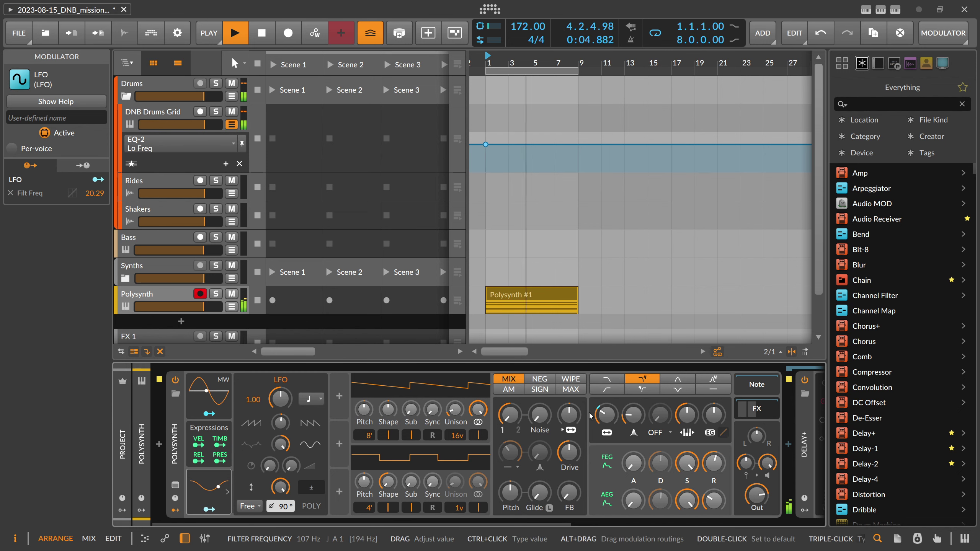
Step: Set the Polysynth LFO's rate to 1.50 and adjust its tilt
{"action": "left_click", "coordinate": [280, 404], "text": "ctrl"}
{"action": "type", "text": "0"}
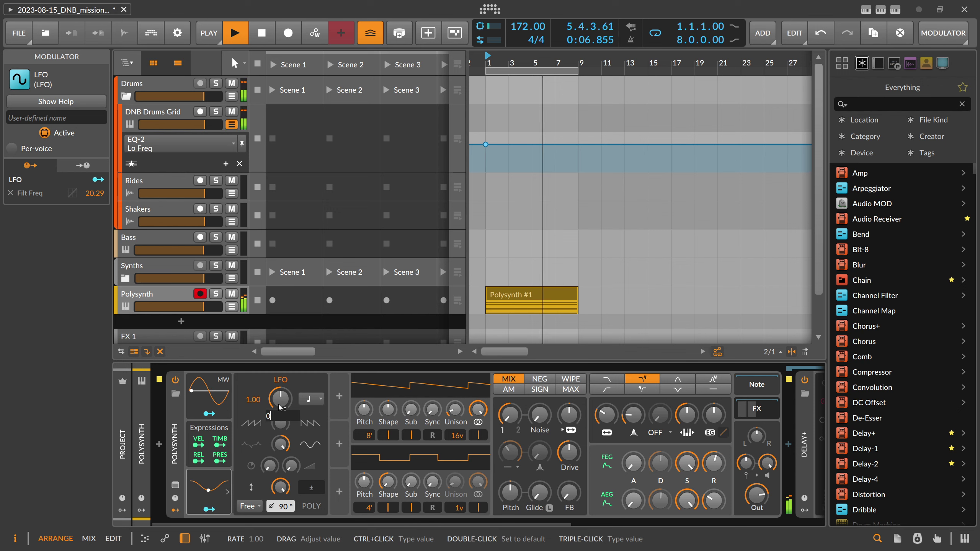
{"action": "type", "text": ".5"}
{"action": "key", "text": "Return"}
{"action": "left_click", "coordinate": [280, 406], "text": "ctrl"}
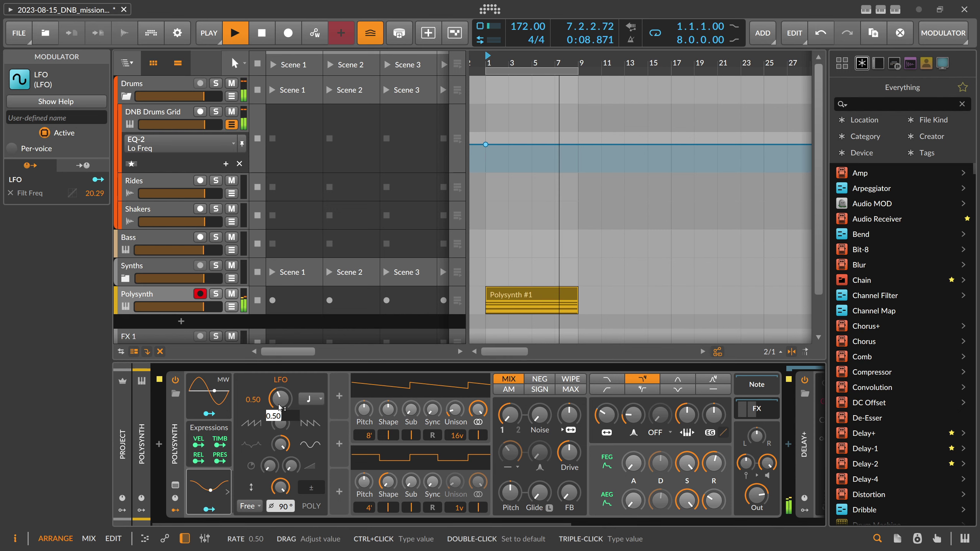
{"action": "type", "text": "1.5"}
{"action": "key", "text": "Return"}
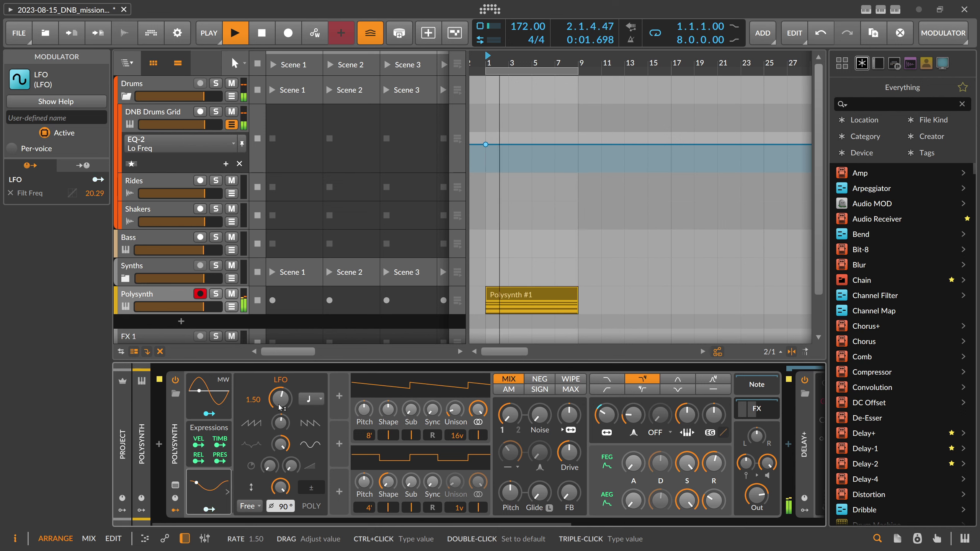
{"action": "left_click_drag", "start_coordinate": [289, 415], "coordinate": [289, 415]}
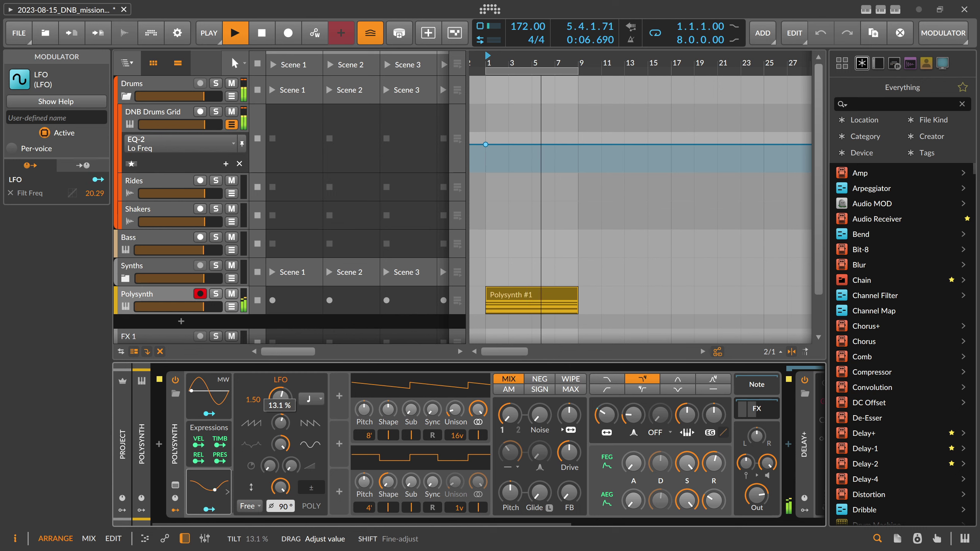
Step: Raise the LFO's modulation of the filter frequency to 60.29, lower the LFO's amount and stop playback
{"action": "left_click", "coordinate": [209, 509]}
{"action": "left_click_drag", "start_coordinate": [607, 416], "coordinate": [606, 410]}
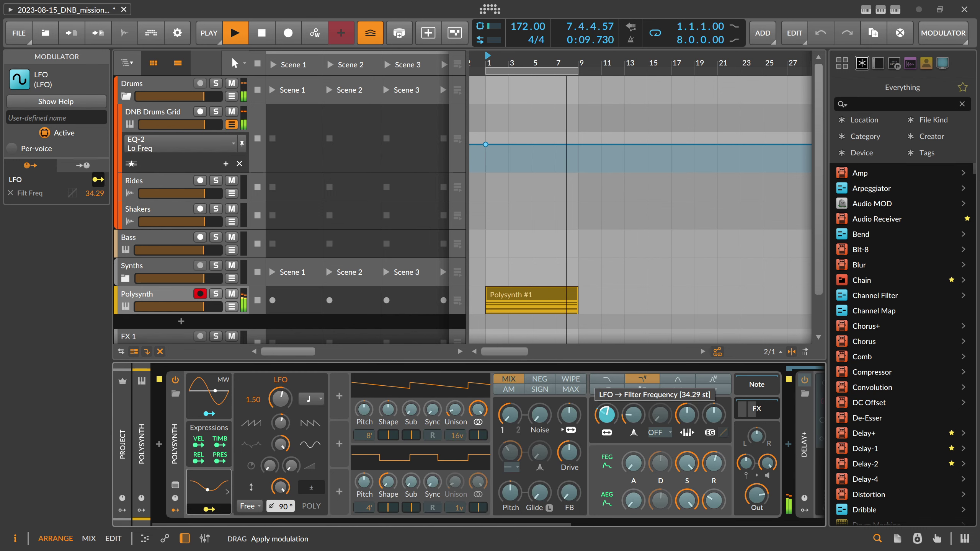
{"action": "left_click_drag", "start_coordinate": [606, 409], "coordinate": [606, 402]}
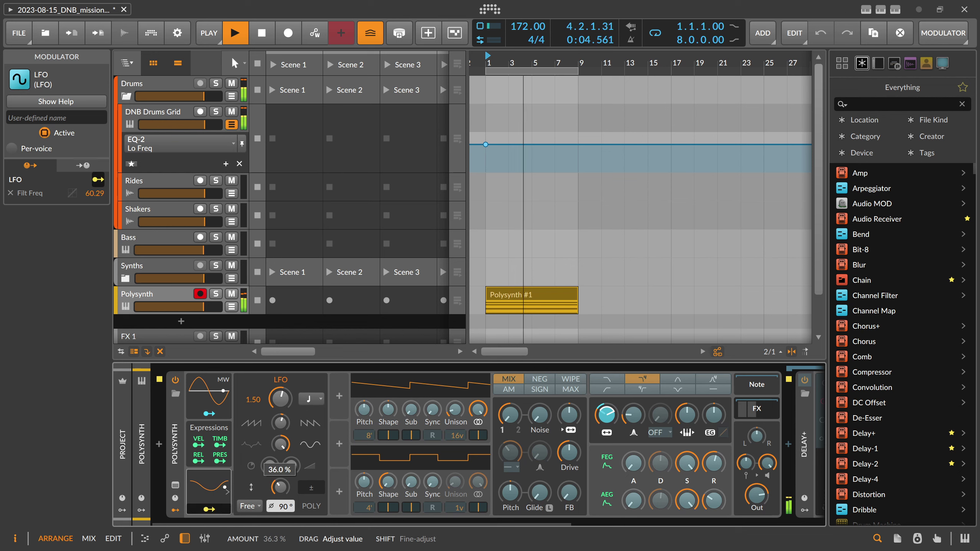
{"action": "left_click_drag", "start_coordinate": [286, 489], "coordinate": [286, 498]}
{"action": "key", "text": "space"}
Step: Extend the Polysynth #1 clip to 64 bars so it ends at the bar 65 drop
{"action": "left_click_drag", "start_coordinate": [521, 62], "coordinate": [521, 44]}
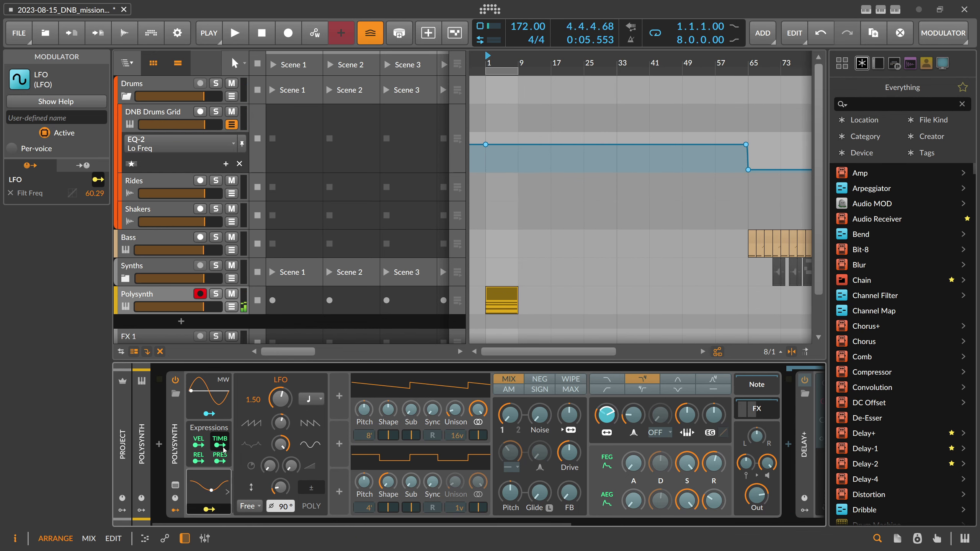
{"action": "left_click", "coordinate": [515, 306]}
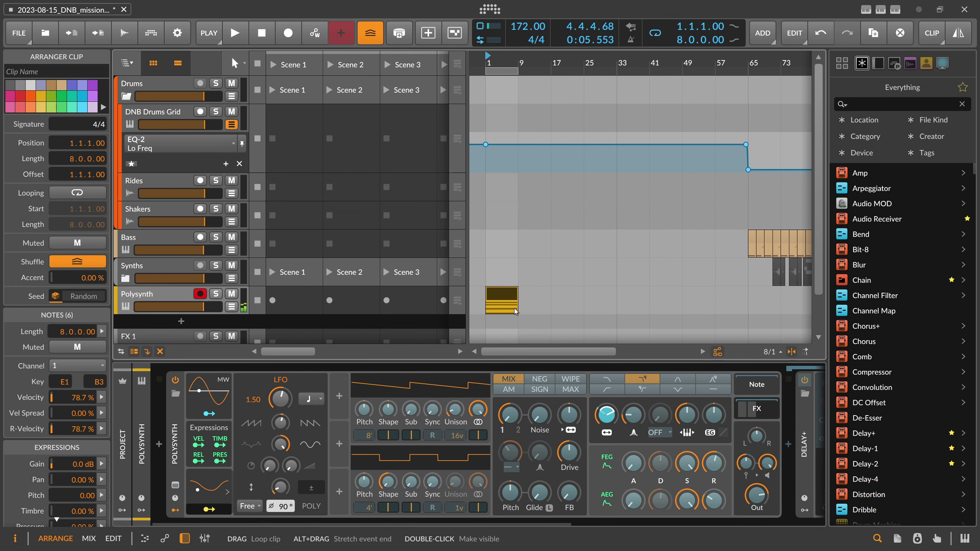
{"action": "left_click_drag", "start_coordinate": [515, 309], "coordinate": [741, 312]}
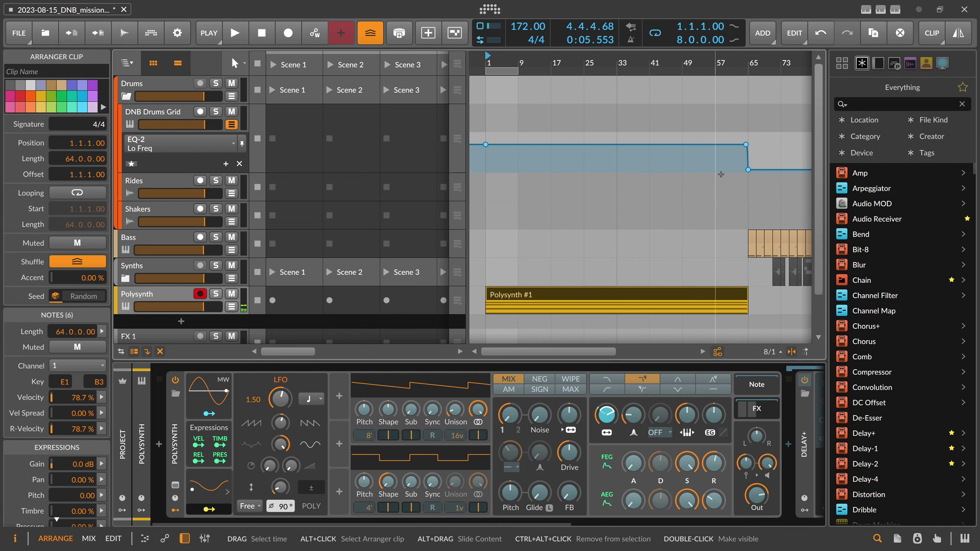
Step: Automate the Polysynth's LFO amount as a curved rise from bar 1 to bar 65, with a 13.6 % point at bar 49
{"action": "scroll", "coordinate": [590, 296], "scroll_direction": "down", "scroll_amount": 2}
{"action": "left_click", "coordinate": [232, 266]}
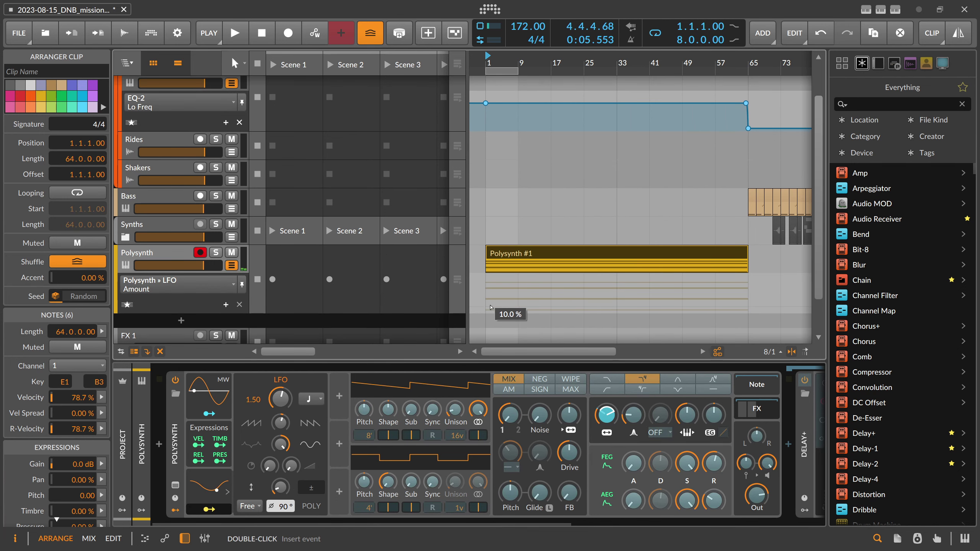
{"action": "left_click", "coordinate": [504, 320]}
{"action": "left_click_drag", "start_coordinate": [504, 311], "coordinate": [682, 301]}
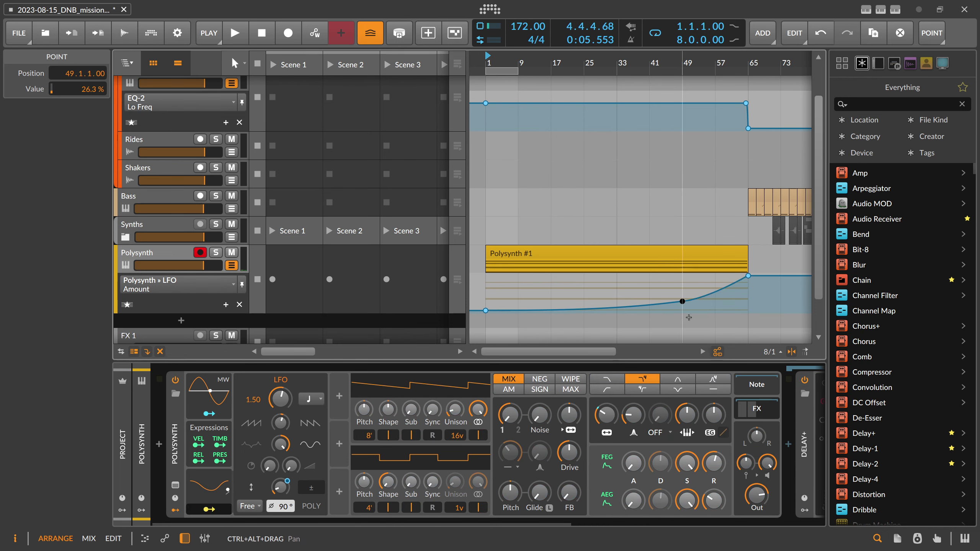
{"action": "left_click_drag", "start_coordinate": [682, 301], "coordinate": [682, 306]}
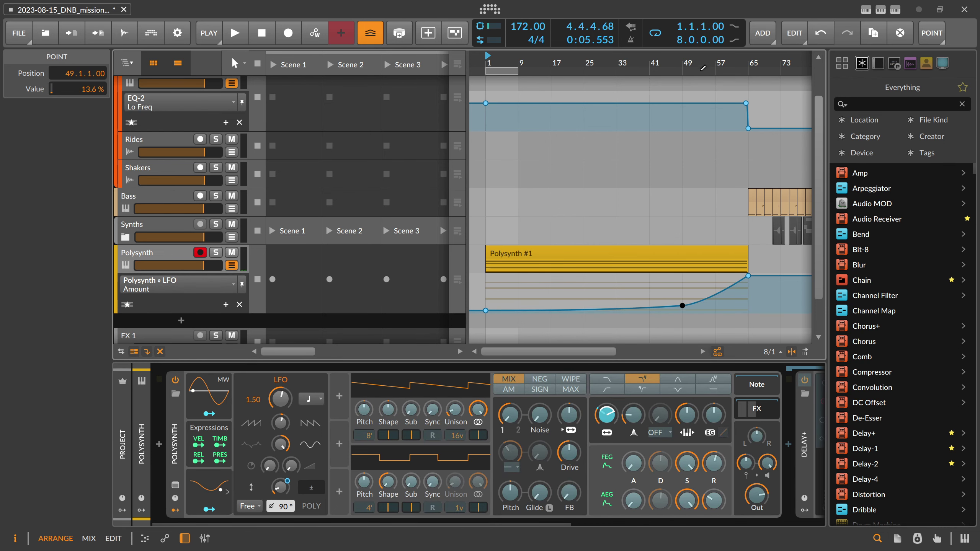
Step: Play the build-up from about bar 57 and extend the loop region from bar 1 to a length of 64 bars
{"action": "left_click", "coordinate": [717, 62]}
{"action": "key", "text": "space"}
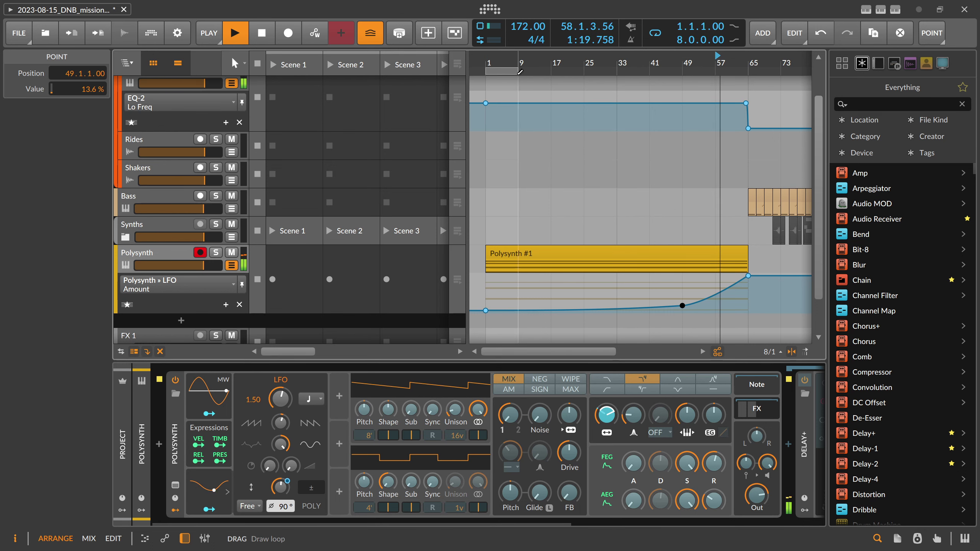
{"action": "left_click_drag", "start_coordinate": [518, 71], "coordinate": [747, 71]}
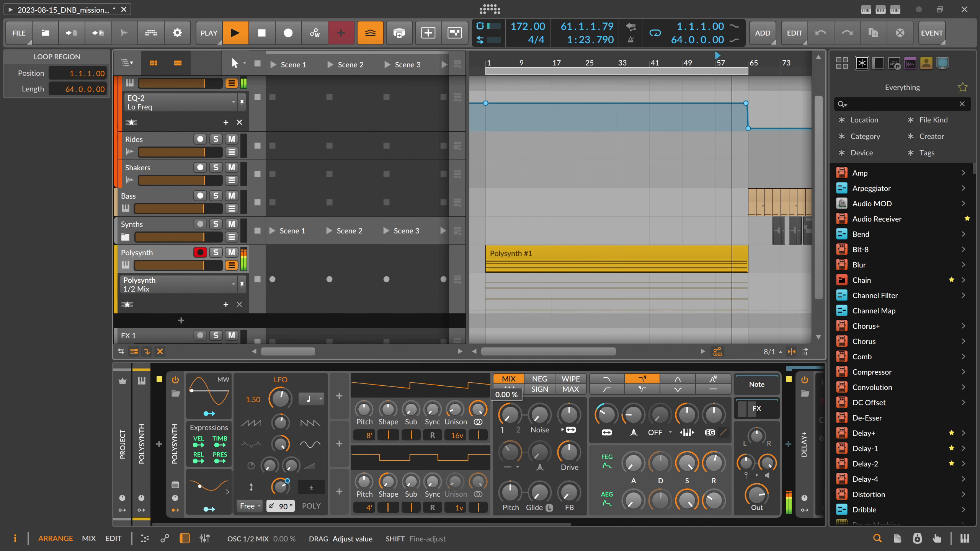
Step: Audition the Polysynth's oscillator 1/2 mix and automate it to rise from bar 33 to 50.1 % at bar 65
{"action": "left_click", "coordinate": [510, 415]}
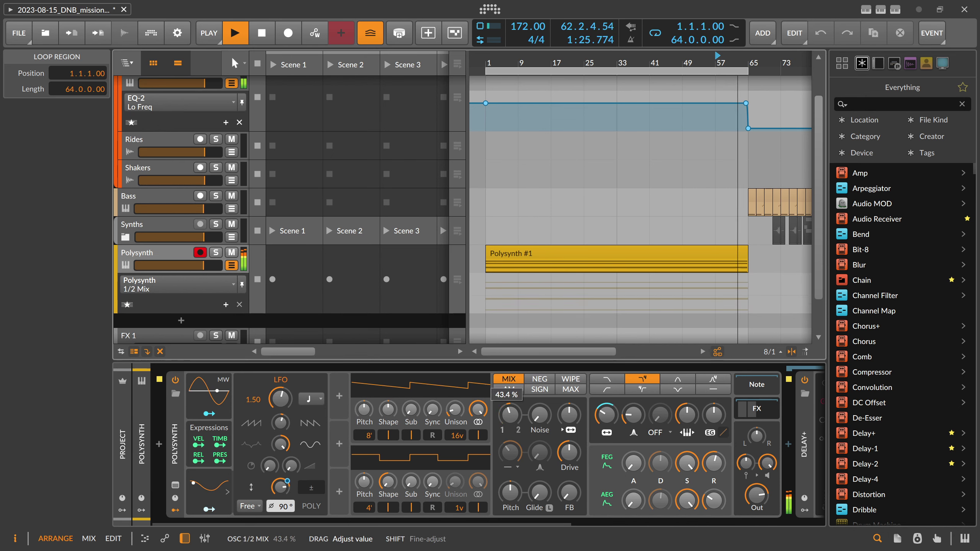
{"action": "left_click_drag", "start_coordinate": [509, 415], "coordinate": [514, 421]}
{"action": "key", "text": "space"}
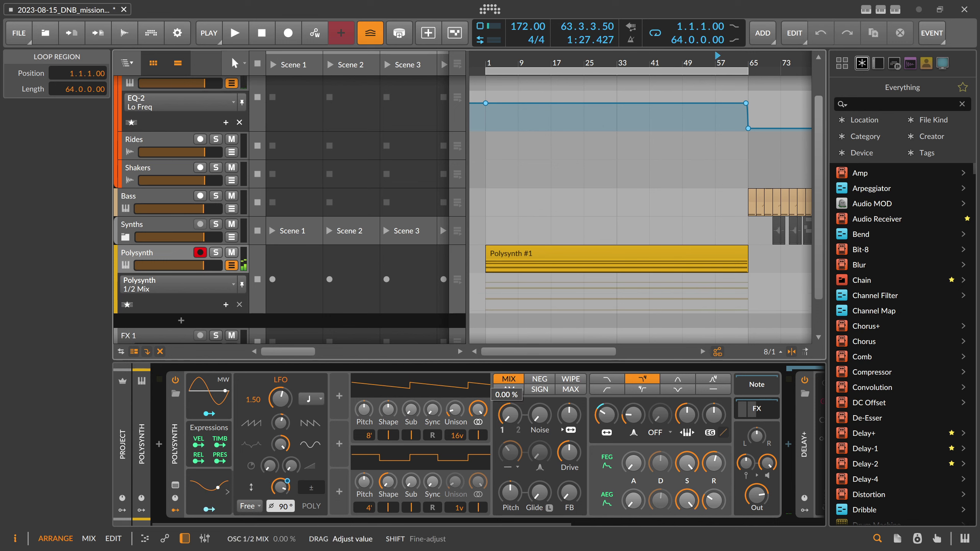
{"action": "left_click", "coordinate": [631, 311]}
{"action": "left_click_drag", "start_coordinate": [631, 311], "coordinate": [747, 289]}
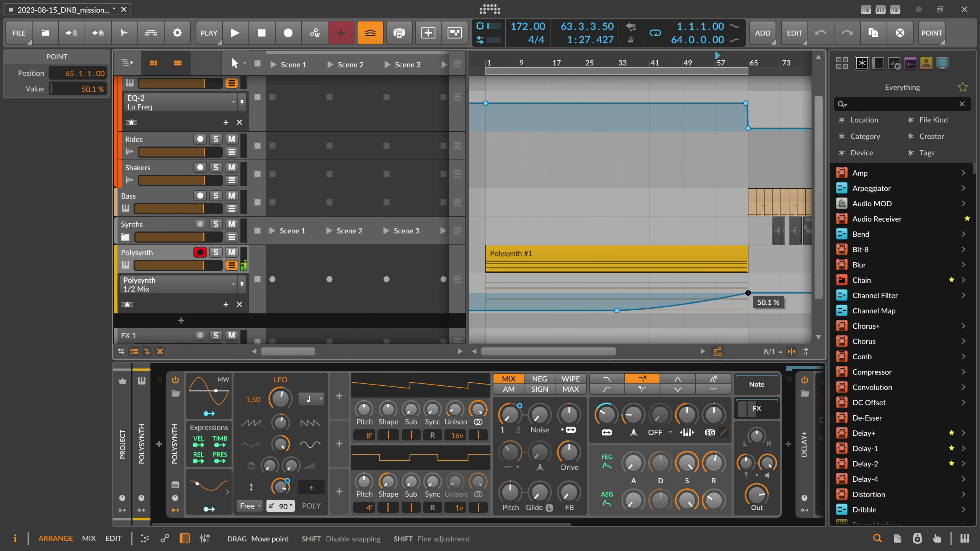
Step: Set the Polysynth 1/2 Mix automation point at bar 65 to 50.0 %
{"action": "double_click", "coordinate": [100, 93]}
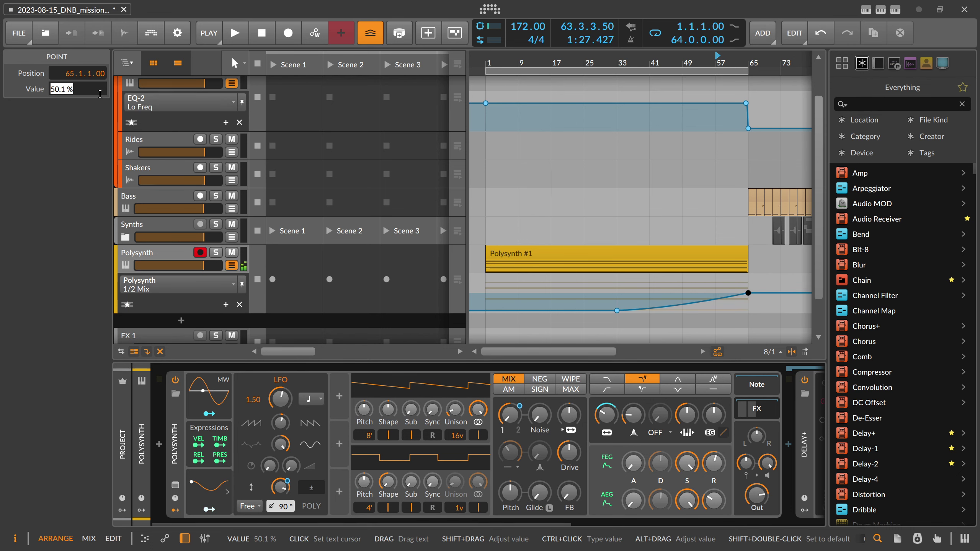
{"action": "type", "text": "50"}
{"action": "key", "text": "Return"}
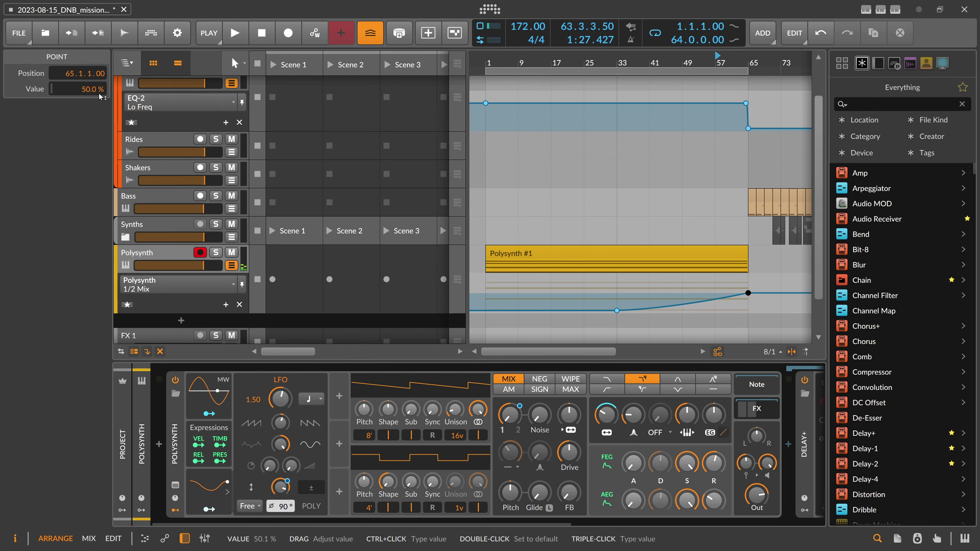
Step: Add Polysynth Filt Freq automation points at bars 49 and 65 so the filter rises slightly towards bar 65, and audition it
{"action": "left_click", "coordinate": [610, 417]}
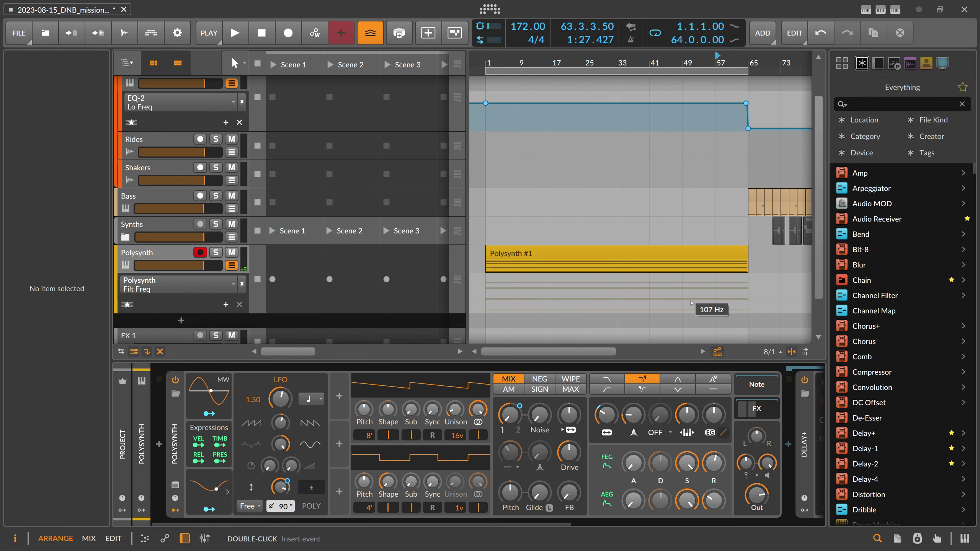
{"action": "left_click", "coordinate": [682, 300]}
{"action": "left_click", "coordinate": [749, 297]}
{"action": "key", "text": "space"}
{"action": "left_click_drag", "start_coordinate": [748, 293], "coordinate": [748, 290]}
Step: Add Polysynth Output automation that holds 0.0 dB until bar 65 and drops straight to the minimum there
{"action": "left_click", "coordinate": [756, 496]}
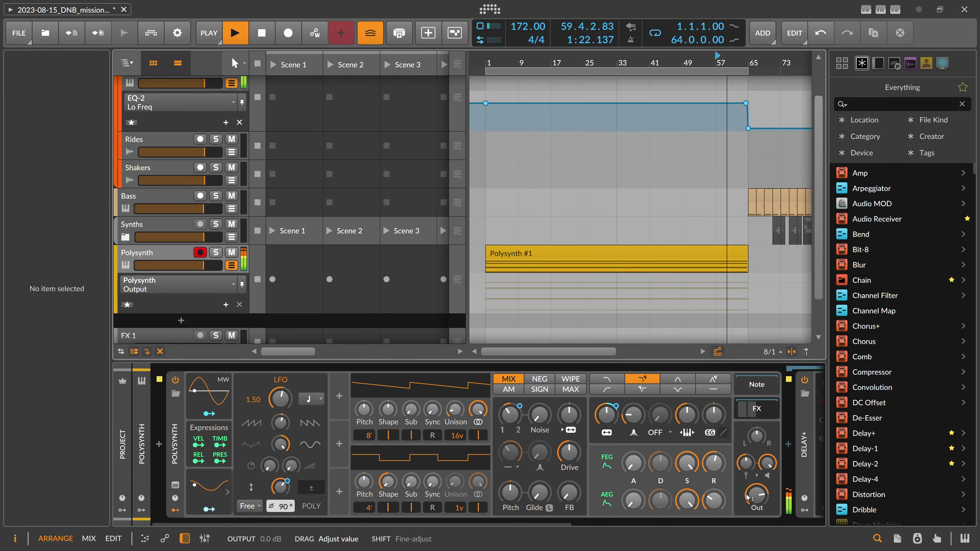
{"action": "key", "text": "space"}
{"action": "double_click", "coordinate": [749, 283]}
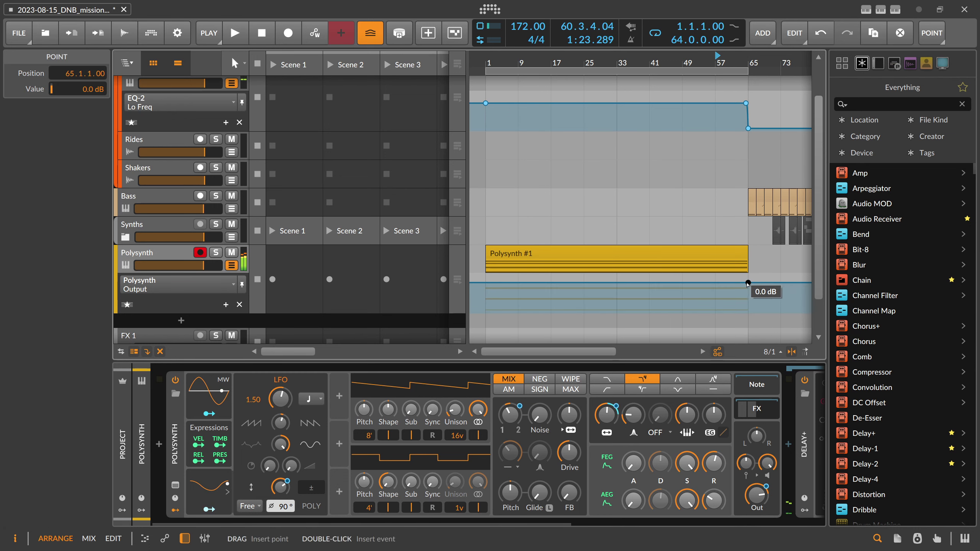
{"action": "left_click_drag", "start_coordinate": [762, 283], "coordinate": [749, 312]}
Step: Move the 0.0 dB Output automation point to 64.2.1.00 for a curved fade into bar 65
{"action": "left_click", "coordinate": [748, 284]}
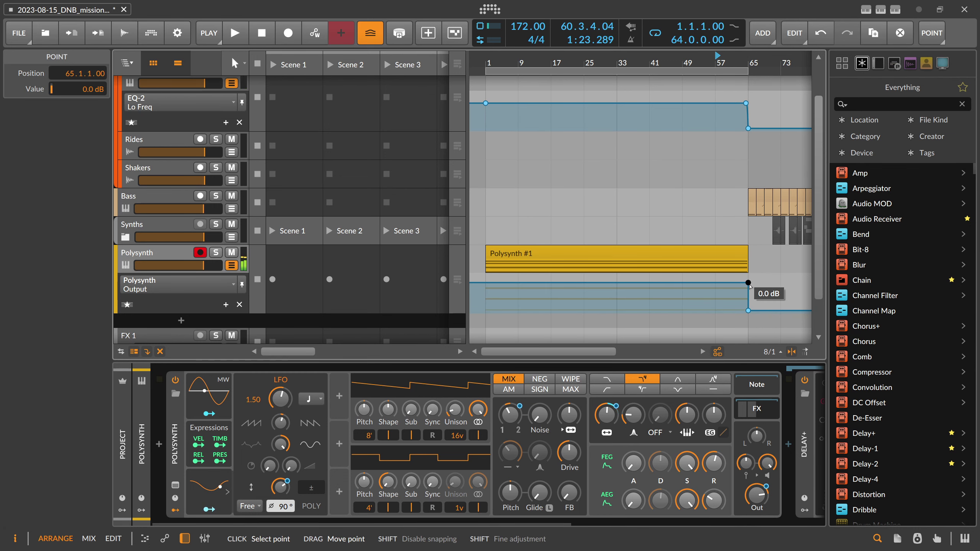
{"action": "left_click_drag", "start_coordinate": [747, 63], "coordinate": [752, 126]}
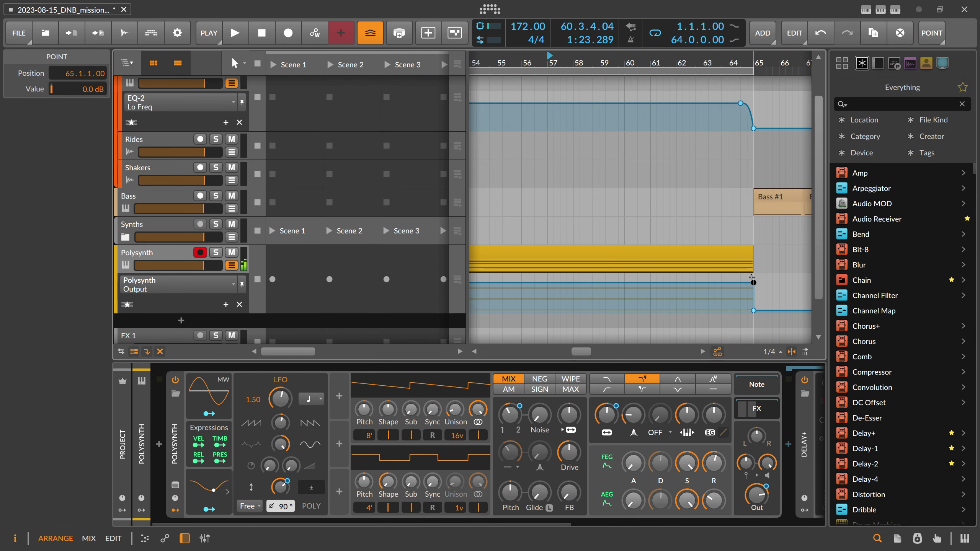
{"action": "left_click_drag", "start_coordinate": [754, 283], "coordinate": [734, 283]}
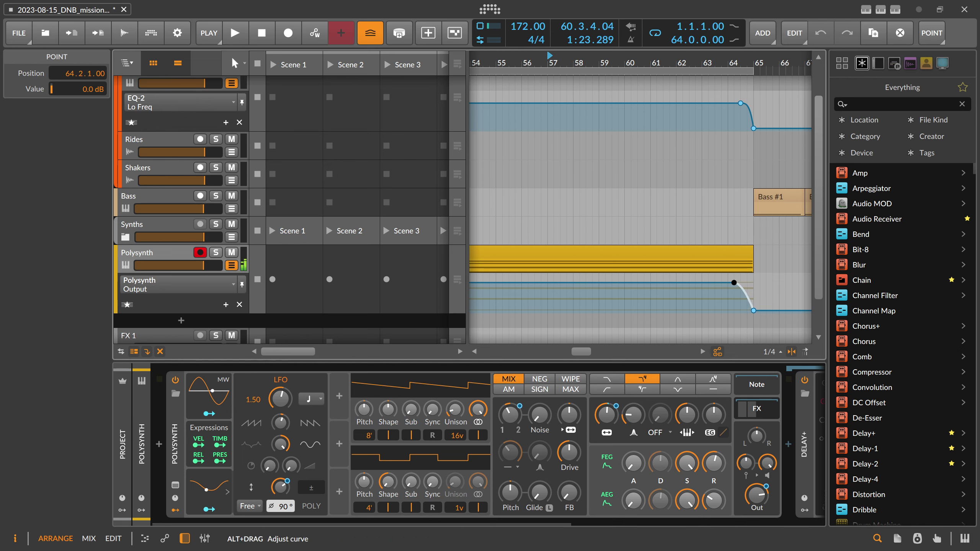
Step: Play the transition into bar 65 and extend the arranger loop region to a length of 86.1.3.89
{"action": "key", "text": "space"}
{"action": "left_click_drag", "start_coordinate": [633, 64], "coordinate": [568, 12]}
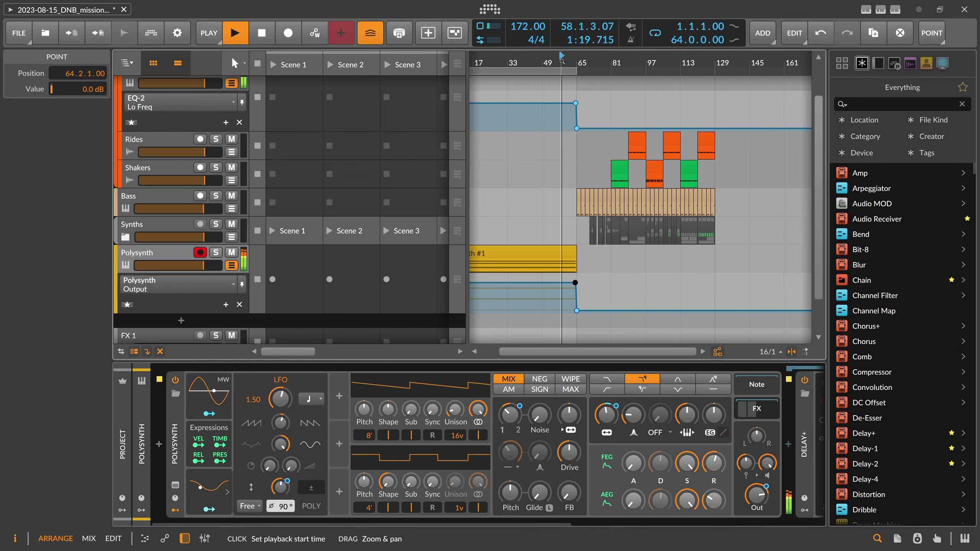
{"action": "left_click_drag", "start_coordinate": [574, 70], "coordinate": [562, 40]}
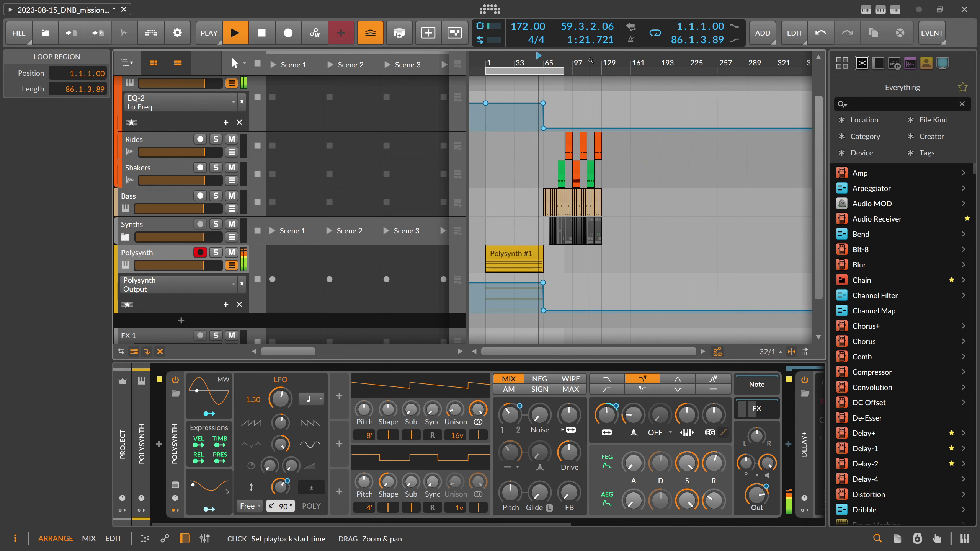
Step: Lower the Polysynth's voice gain to -20 dB
{"action": "left_click", "coordinate": [757, 435]}
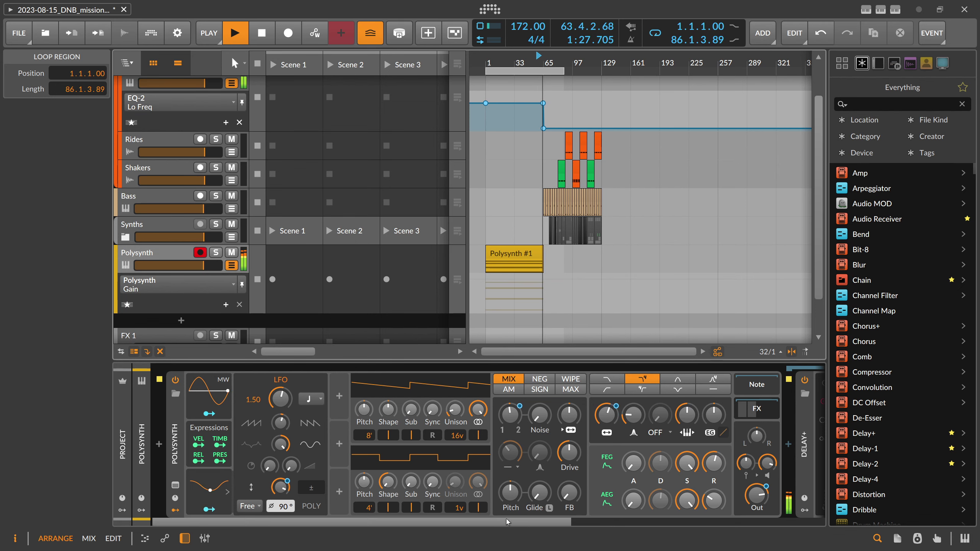
{"action": "scroll", "coordinate": [506, 519], "scroll_direction": "right", "scroll_amount": 5}
{"action": "left_click_drag", "start_coordinate": [548, 495], "coordinate": [548, 513]}
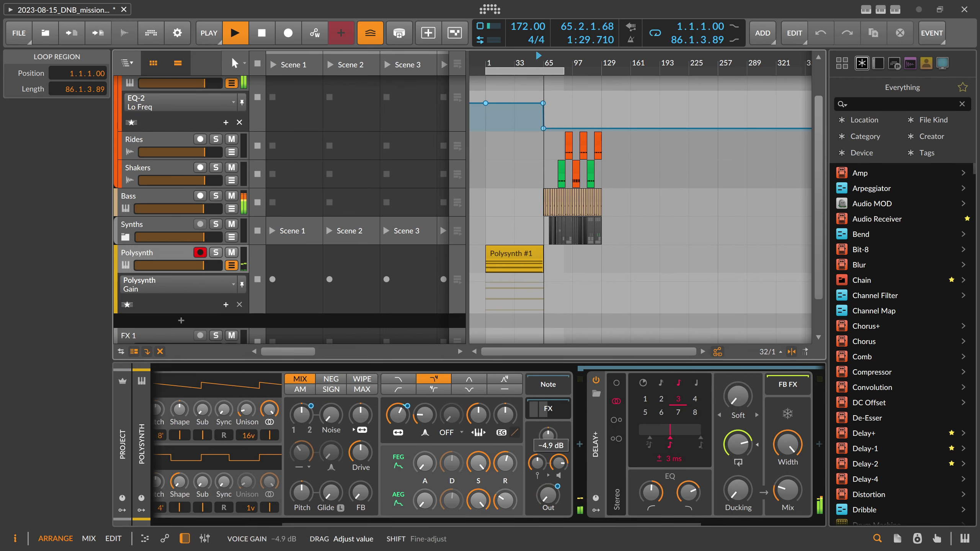
{"action": "key", "text": "space"}
{"action": "left_click_drag", "start_coordinate": [562, 467], "coordinate": [562, 480]}
{"action": "left_click", "coordinate": [562, 467], "text": "ctrl"}
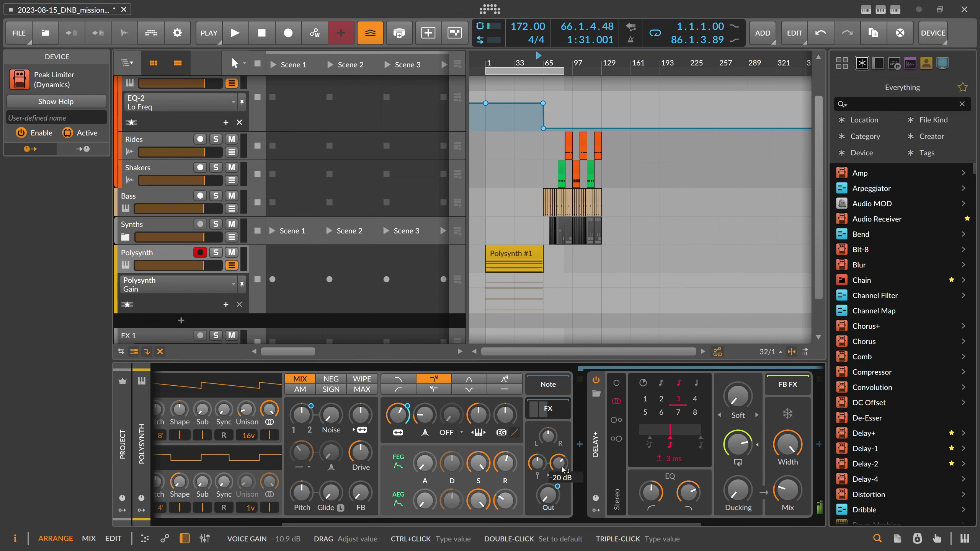
{"action": "type", "text": "-20"}
{"action": "key", "text": "Return"}
Step: During playback, adjust the Delay+ mix and change its blur character to Space with a blur amount of 100 %
{"action": "key", "text": "space"}
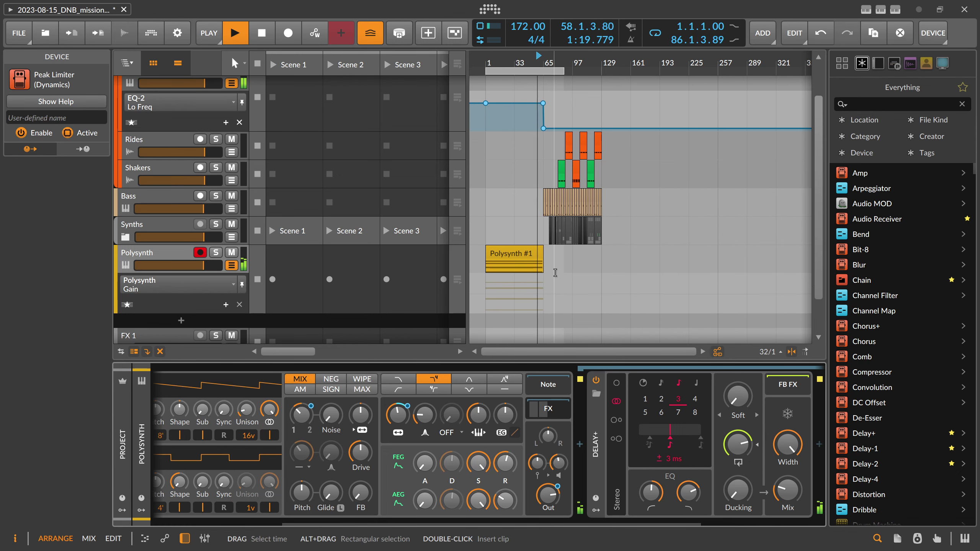
{"action": "left_click", "coordinate": [780, 493]}
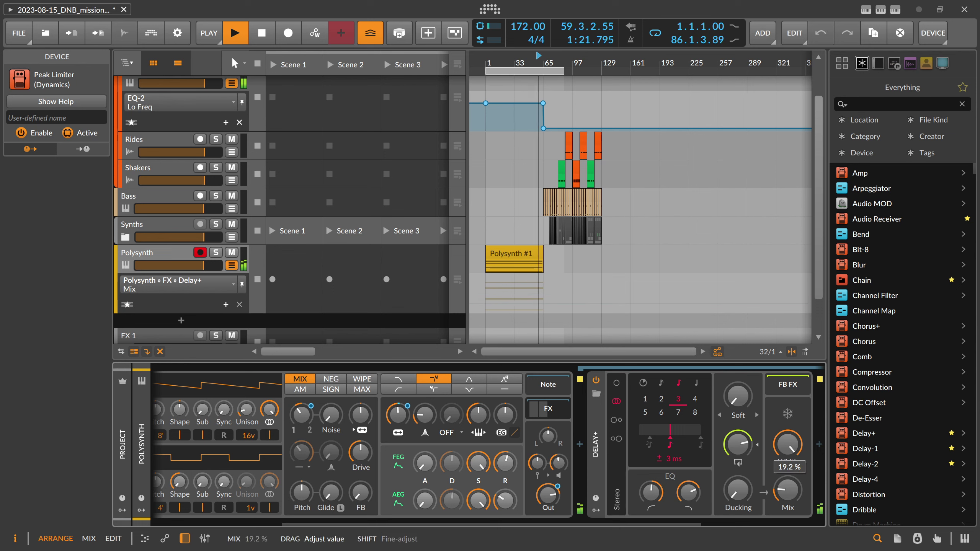
{"action": "left_click_drag", "start_coordinate": [779, 493], "coordinate": [780, 493]}
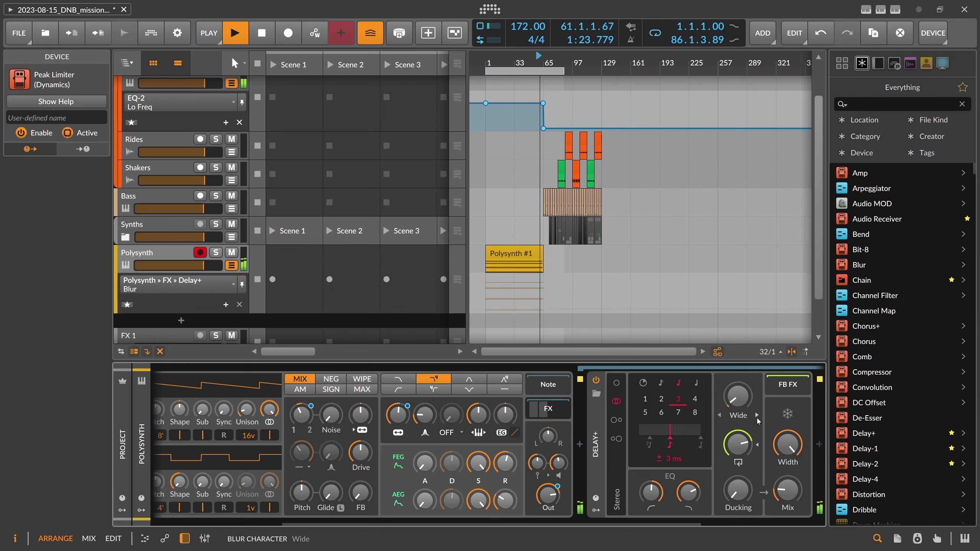
{"action": "left_click", "coordinate": [756, 415]}
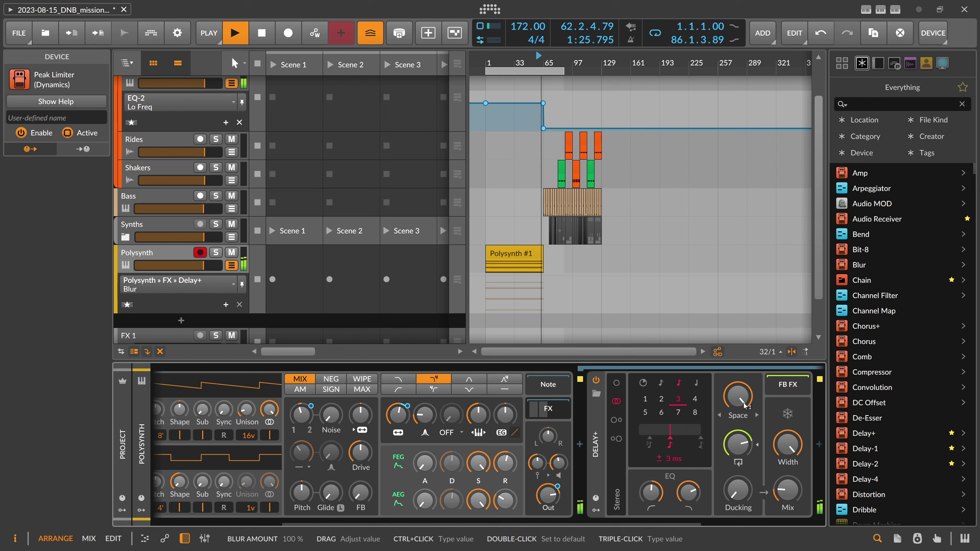
{"action": "left_click_drag", "start_coordinate": [787, 489], "coordinate": [788, 488]}
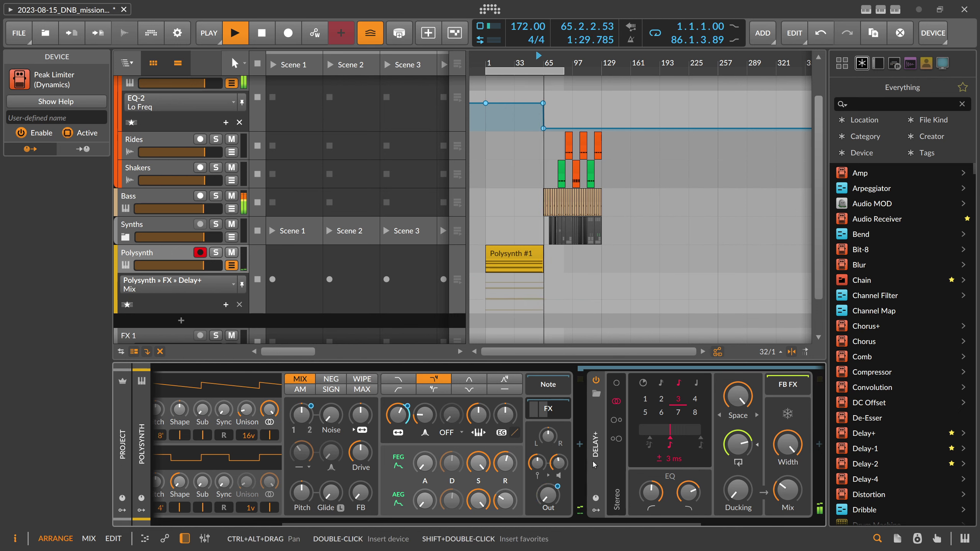
Step: Stop playback and move the EQ-2 Lo Freq automation point just before bar 65 to 64.4.4.00
{"action": "left_click_drag", "start_coordinate": [544, 62], "coordinate": [575, 71]}
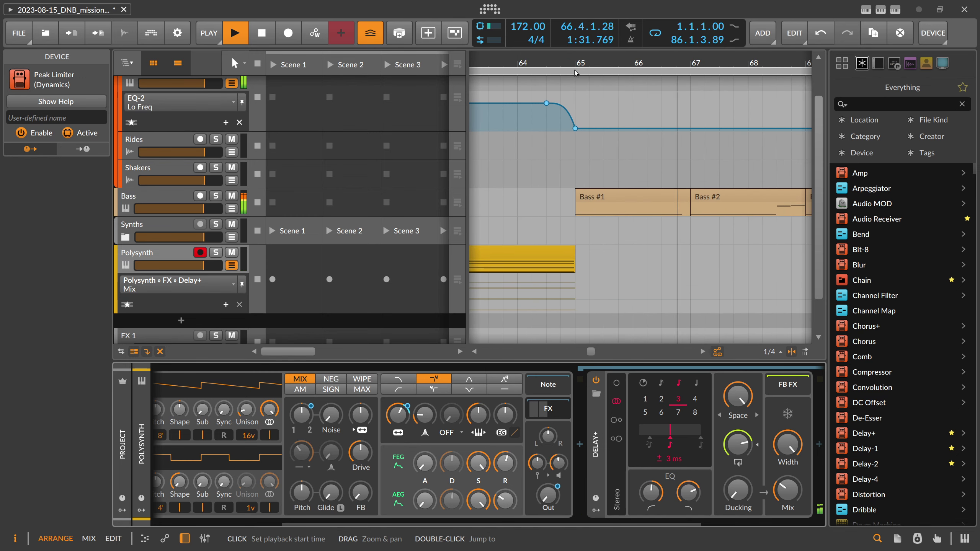
{"action": "key", "text": "space"}
{"action": "left_click_drag", "start_coordinate": [546, 103], "coordinate": [561, 103]}
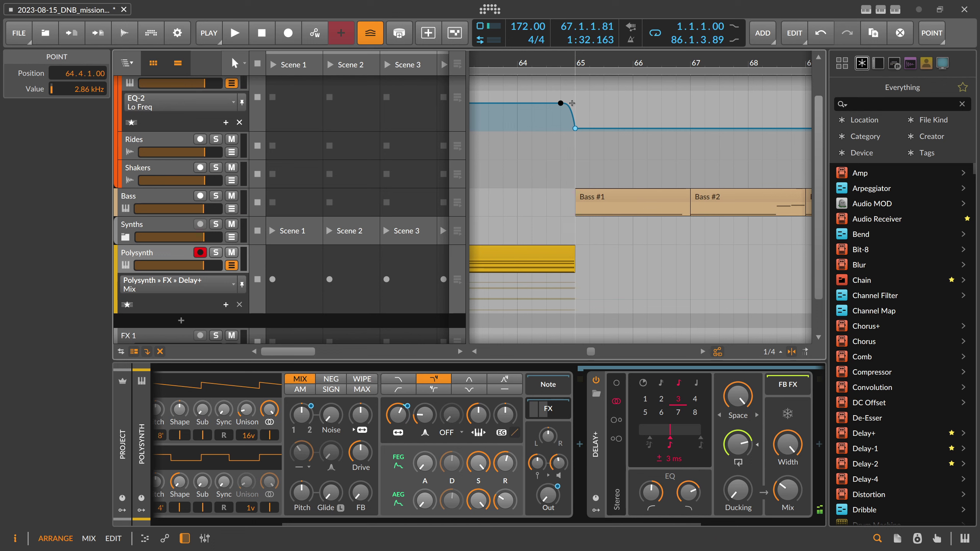
{"action": "left_click_drag", "start_coordinate": [576, 62], "coordinate": [631, 103]}
Step: Set the playback start to 64.3 and audition the transition into bar 65
{"action": "left_click", "coordinate": [543, 62]}
{"action": "key", "text": "space"}
{"action": "key", "text": "space"}
{"action": "key", "text": "space"}
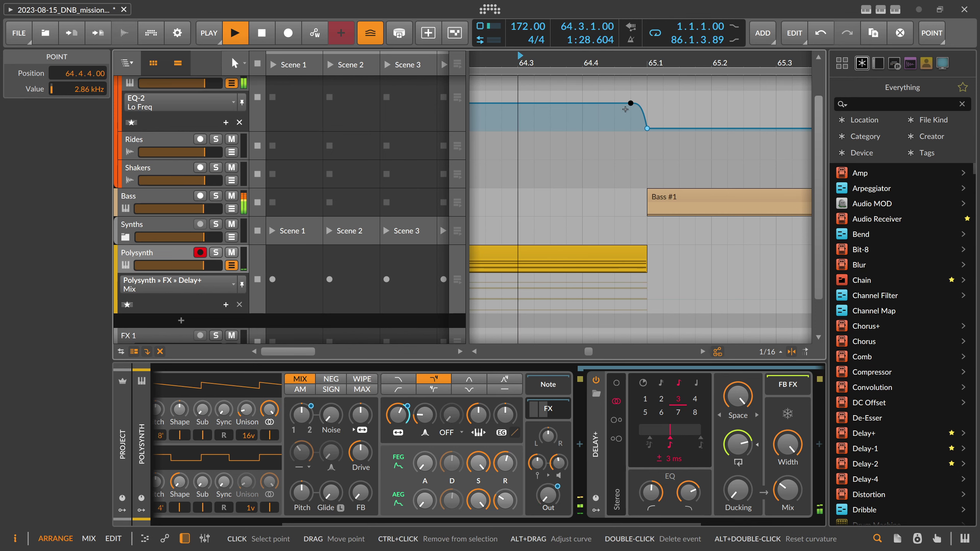
{"action": "key", "text": "space"}
Step: Show the Polysynth Output automation, move its 0.0 dB point to 64.4.4.00, and play the transition
{"action": "left_click", "coordinate": [201, 287]}
{"action": "left_click", "coordinate": [194, 304]}
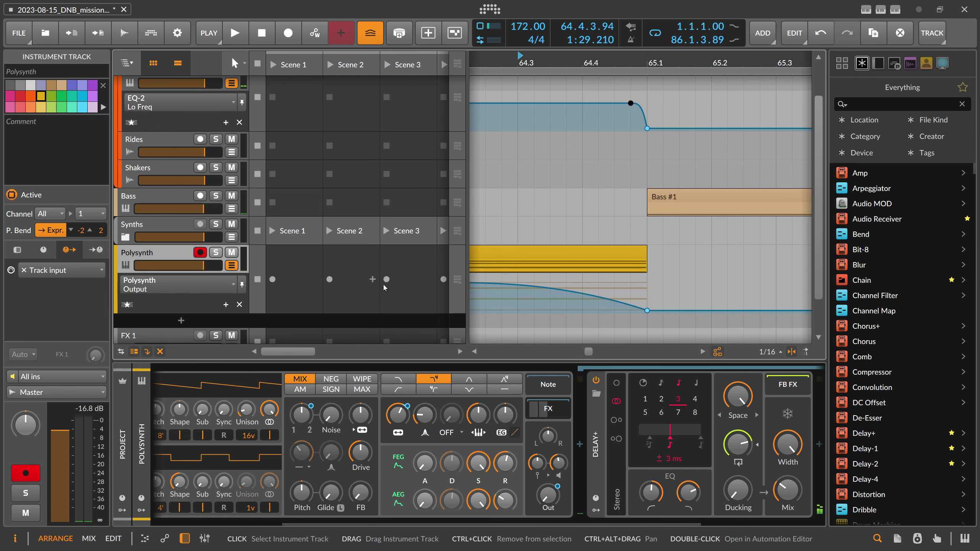
{"action": "scroll", "coordinate": [565, 224], "scroll_direction": "down", "scroll_amount": 3}
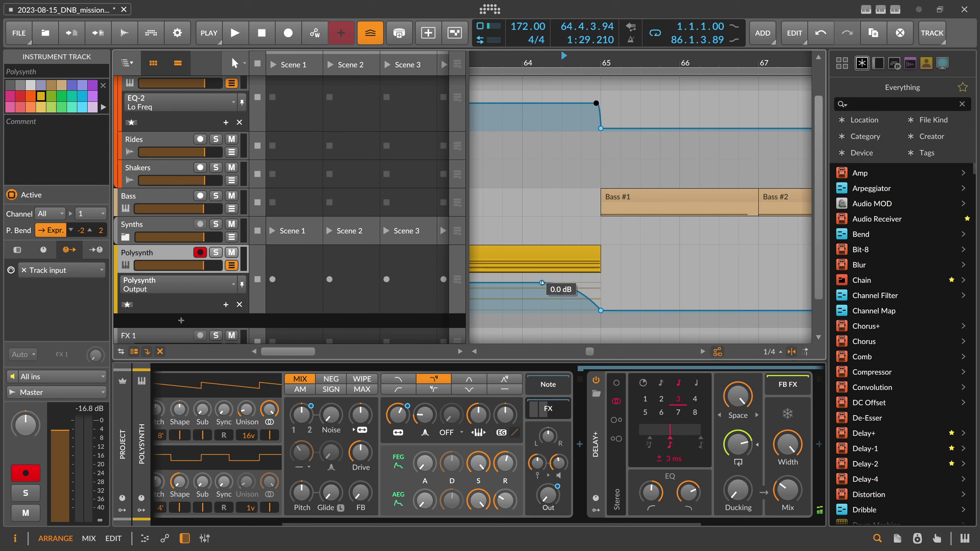
{"action": "left_click", "coordinate": [581, 282]}
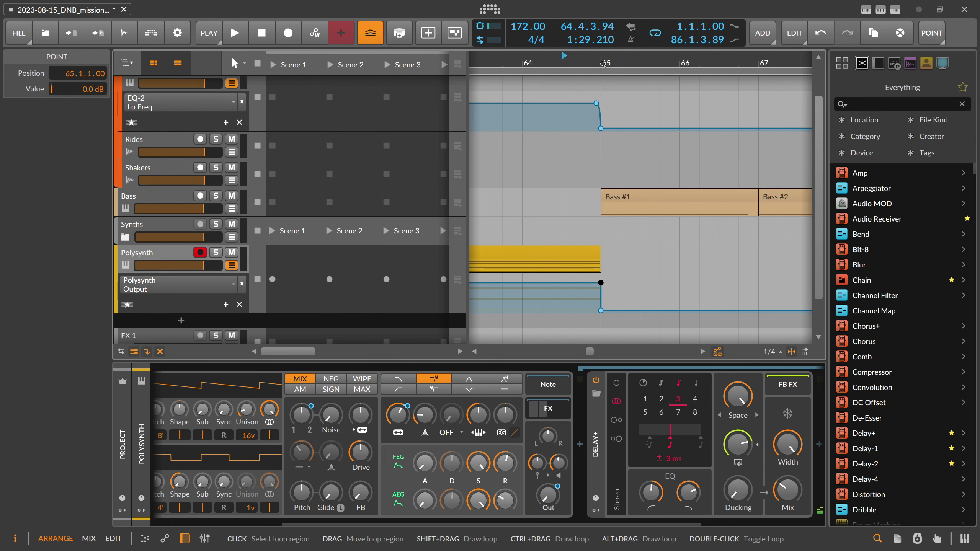
{"action": "scroll", "coordinate": [596, 284], "scroll_direction": "up", "scroll_amount": 3}
{"action": "left_click_drag", "start_coordinate": [610, 282], "coordinate": [600, 285]}
{"action": "key", "text": "space"}
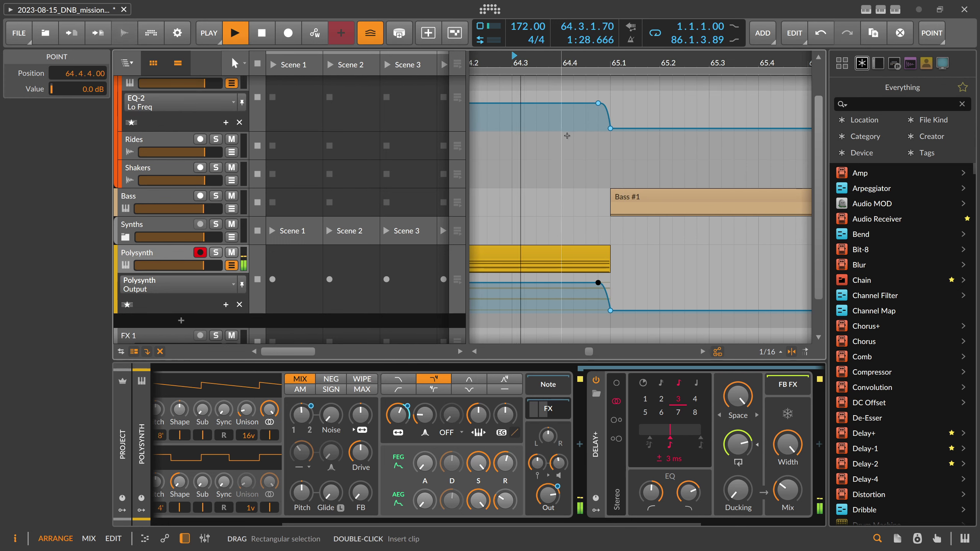
{"action": "scroll", "coordinate": [554, 73], "scroll_direction": "down", "scroll_amount": 10}
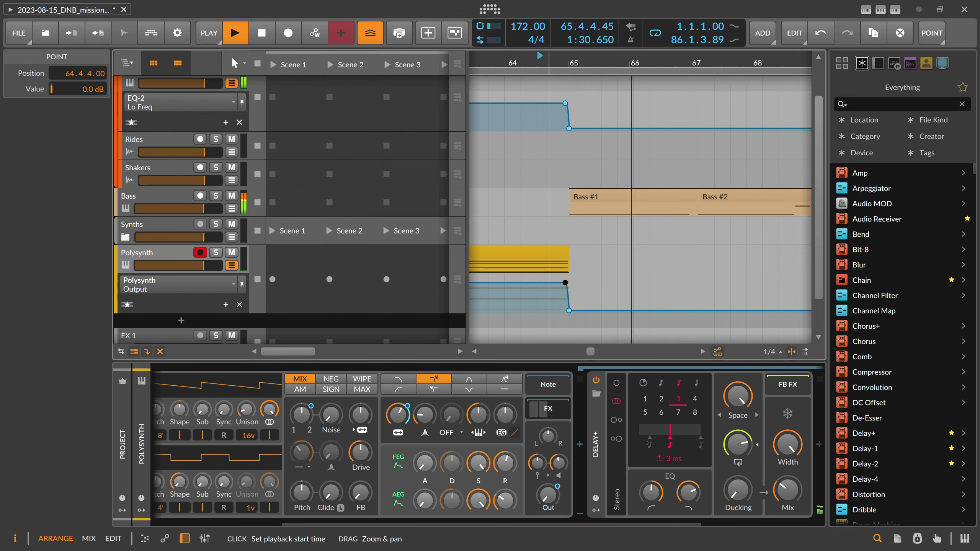
Step: Hide the Polysynth automation lane and play the arrangement from bar 1
{"action": "left_click", "coordinate": [234, 266]}
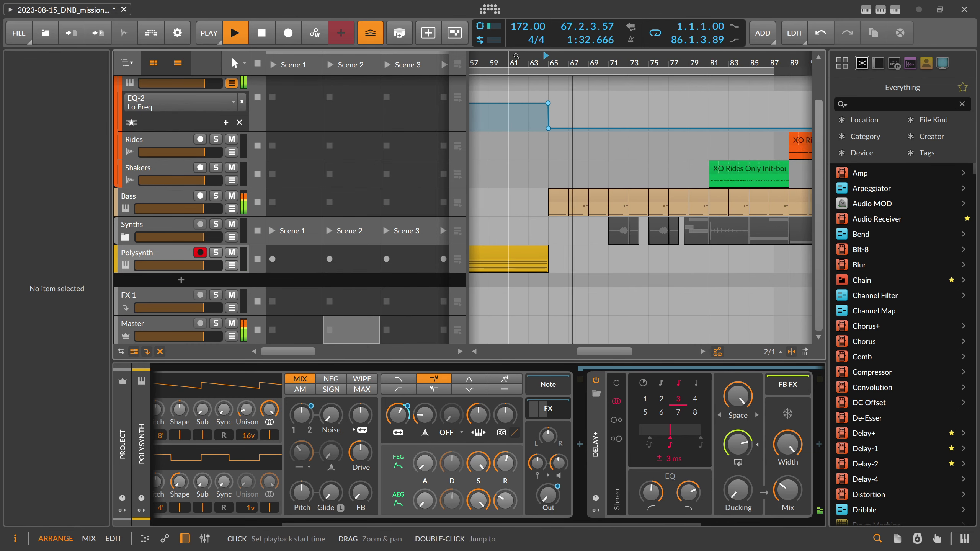
{"action": "scroll", "coordinate": [548, 61], "scroll_direction": "down", "scroll_amount": 4}
{"action": "key", "text": "space"}
{"action": "key", "text": "space"}
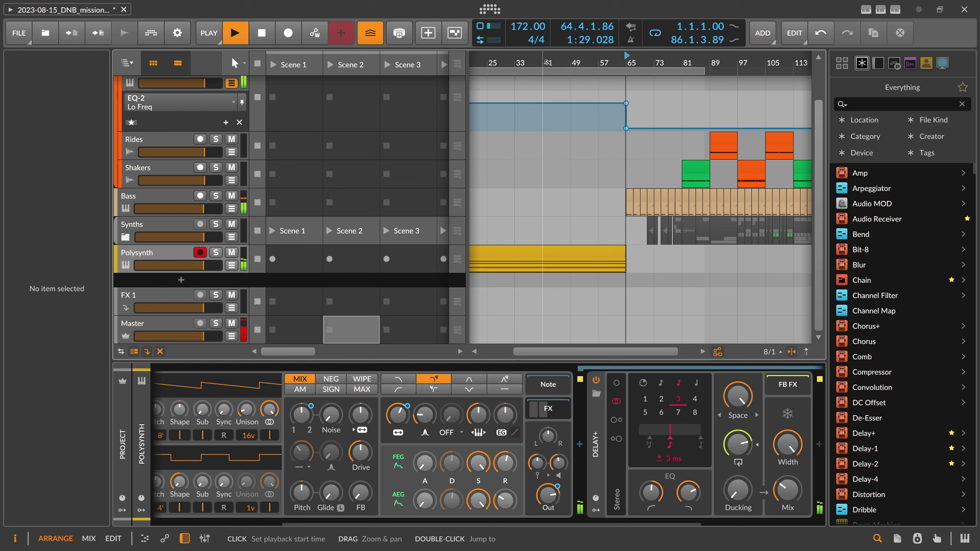
{"action": "scroll", "coordinate": [498, 66], "scroll_direction": "down", "scroll_amount": 4}
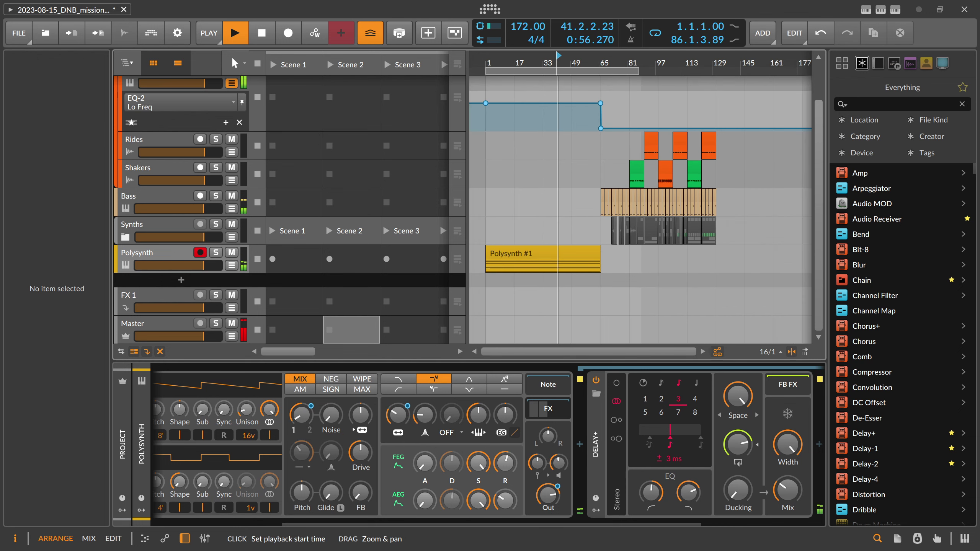
{"action": "left_click", "coordinate": [498, 66]}
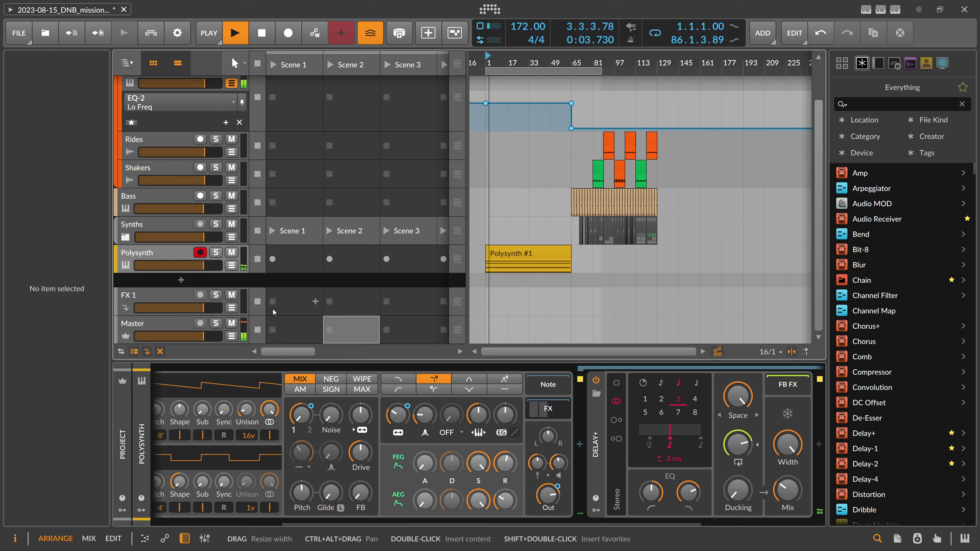
Step: Toggle the Delay+ device off and on repeatedly to compare the Polysynth with and without it
{"action": "left_click", "coordinate": [596, 380]}
{"action": "left_click", "coordinate": [597, 380]}
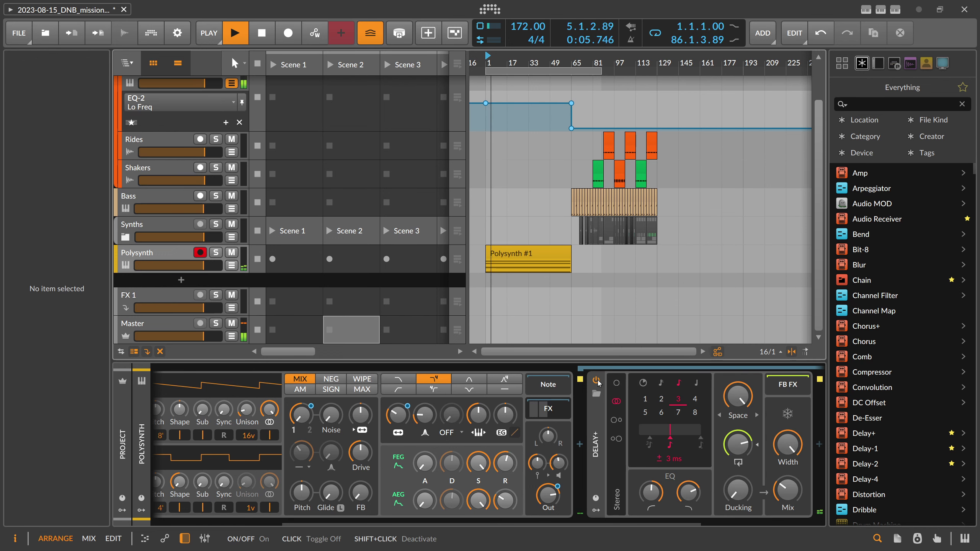
{"action": "left_click", "coordinate": [597, 381]}
{"action": "left_click", "coordinate": [596, 380]}
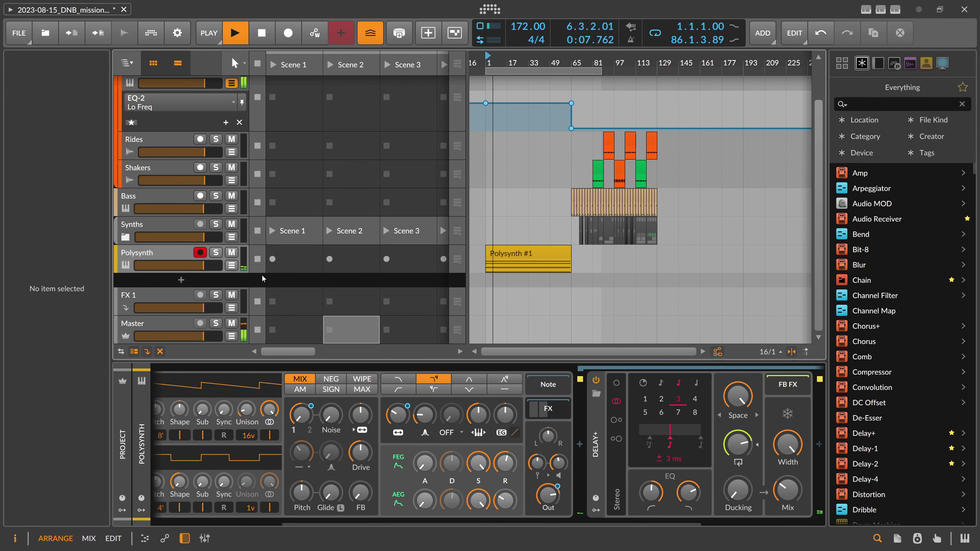
Step: Show the Polysynth Filter Frequency automation, set its point at 49.1.1.00 to 363 Hz, and disarm the track's recording
{"action": "left_click", "coordinate": [232, 265]}
{"action": "left_click", "coordinate": [214, 285]}
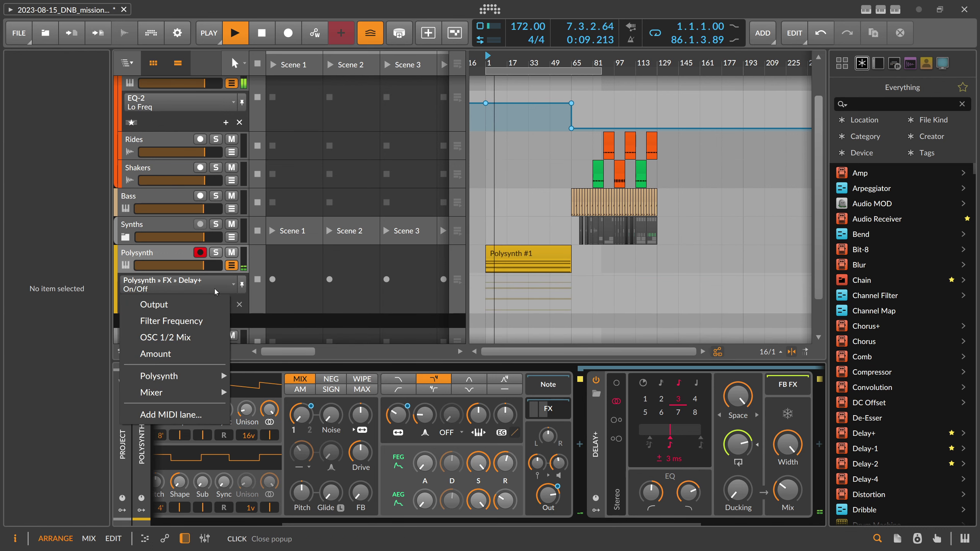
{"action": "left_click", "coordinate": [200, 321]}
{"action": "left_click", "coordinate": [550, 300]}
{"action": "left_click_drag", "start_coordinate": [79, 90], "coordinate": [79, 83]}
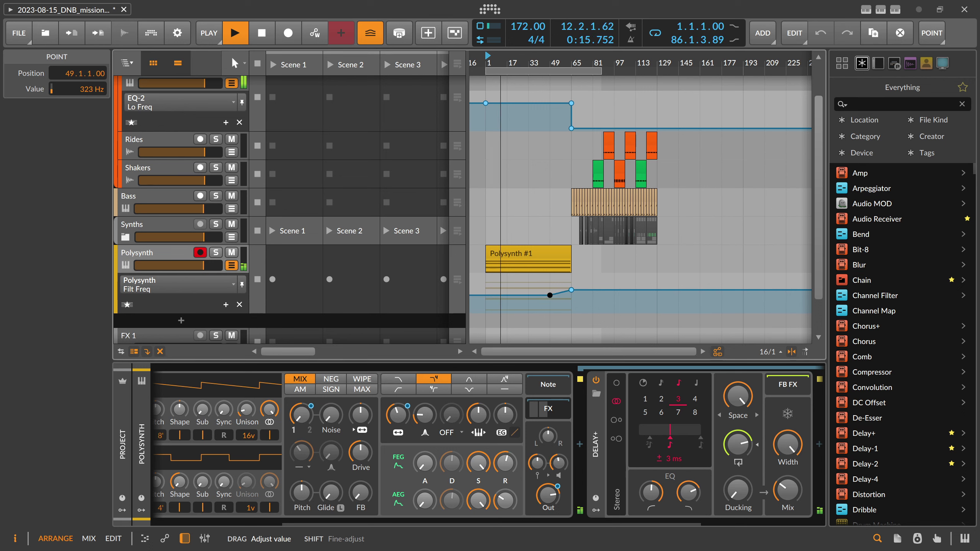
{"action": "left_click_drag", "start_coordinate": [79, 83], "coordinate": [79, 83]}
{"action": "left_click", "coordinate": [200, 252]}
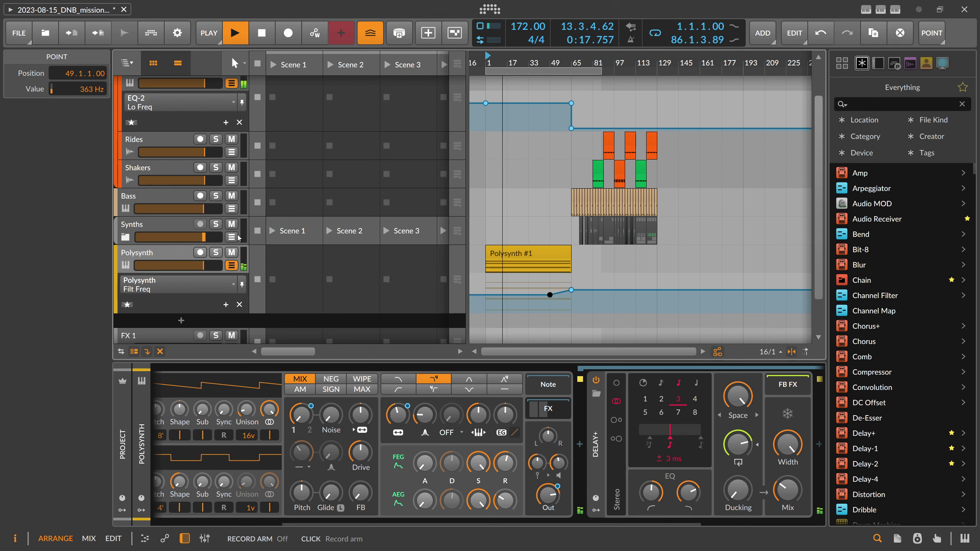
Step: Select the Polysynth track and hide its automation lane in the arrangement
{"action": "left_click_drag", "start_coordinate": [506, 56], "coordinate": [548, 65]}
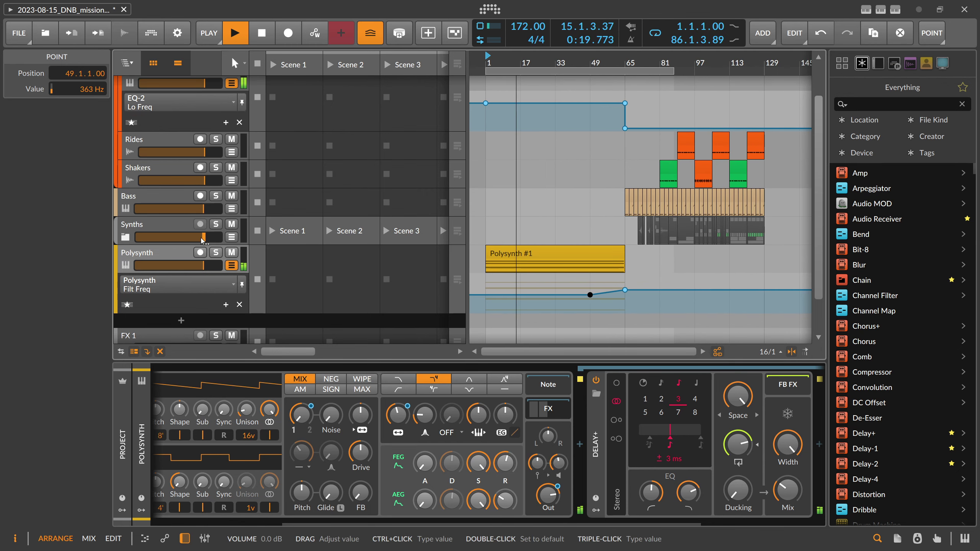
{"action": "left_click", "coordinate": [178, 253]}
{"action": "left_click", "coordinate": [231, 265]}
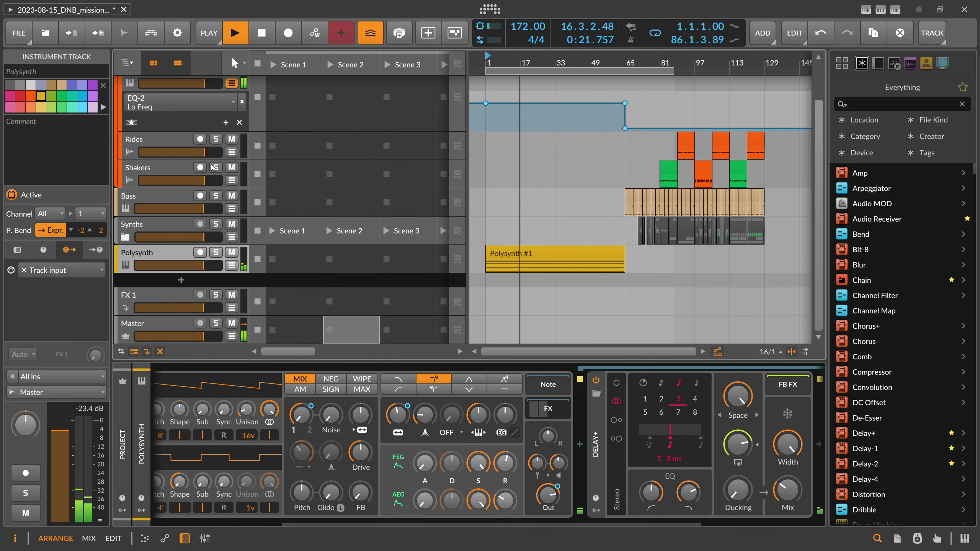
{"action": "scroll", "coordinate": [298, 191], "scroll_direction": "up", "scroll_amount": 2}
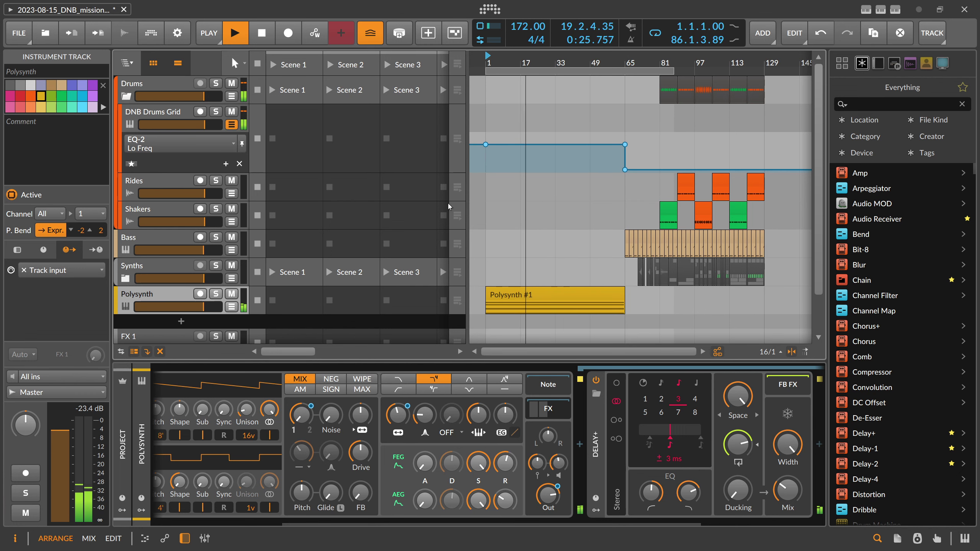
{"action": "scroll", "coordinate": [676, 234], "scroll_direction": "down", "scroll_amount": 2}
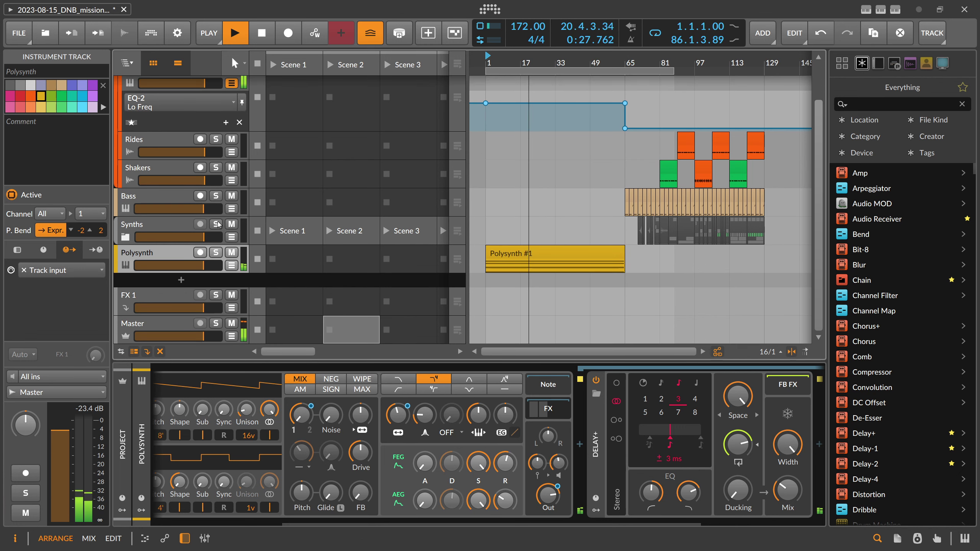
Step: Expand the Synths group and copy the Audio 5 percussion clips starting at bar 97 so they begin at bar 17
{"action": "left_click", "coordinate": [126, 237]}
{"action": "scroll", "coordinate": [686, 217], "scroll_direction": "down", "scroll_amount": 3}
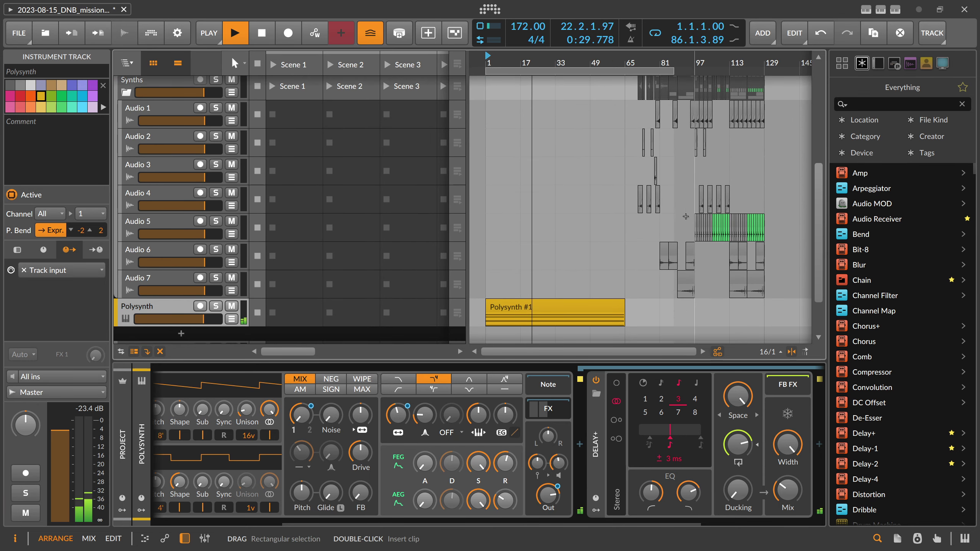
{"action": "left_click_drag", "start_coordinate": [689, 220], "coordinate": [774, 224]}
{"action": "left_click_drag", "start_coordinate": [685, 216], "coordinate": [766, 223]}
{"action": "left_click_drag", "start_coordinate": [704, 222], "coordinate": [531, 222]}
{"action": "left_click_drag", "start_coordinate": [534, 62], "coordinate": [559, 104]}
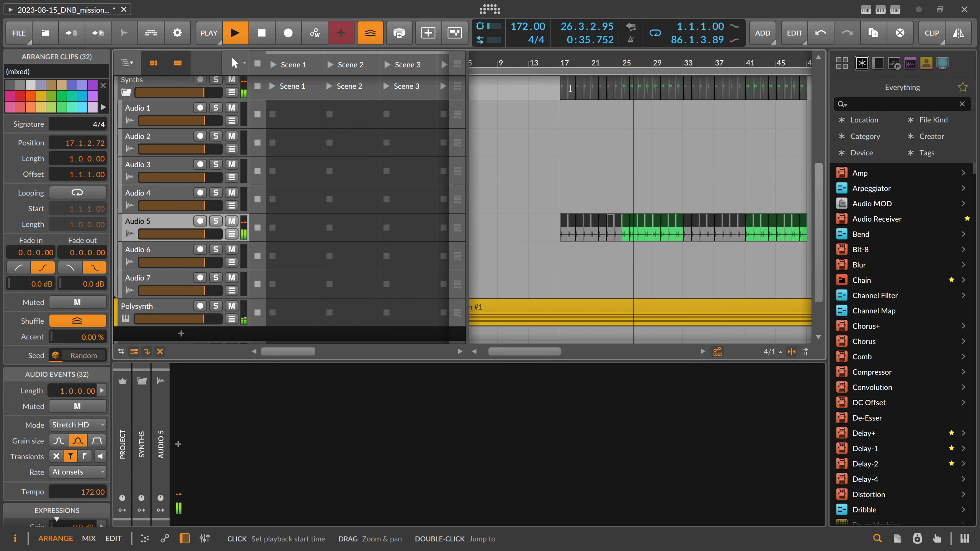
{"action": "left_click_drag", "start_coordinate": [566, 220], "coordinate": [564, 220]}
{"action": "left_click", "coordinate": [590, 151]}
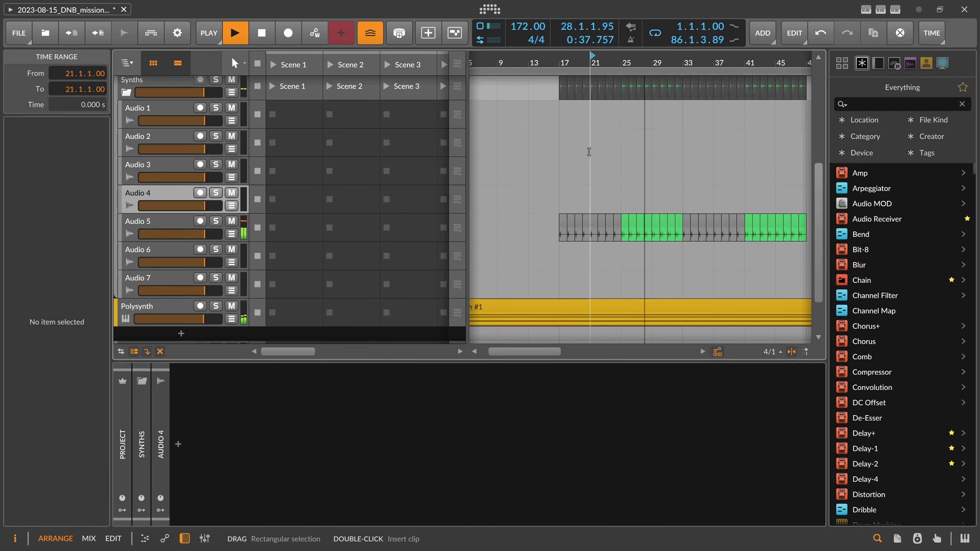
Step: Delete the copied Audio 5 clips in bars 18 to 24 and 26 to 32, and stop playback
{"action": "left_click_drag", "start_coordinate": [587, 63], "coordinate": [580, 27]}
{"action": "left_click_drag", "start_coordinate": [632, 218], "coordinate": [611, 223]}
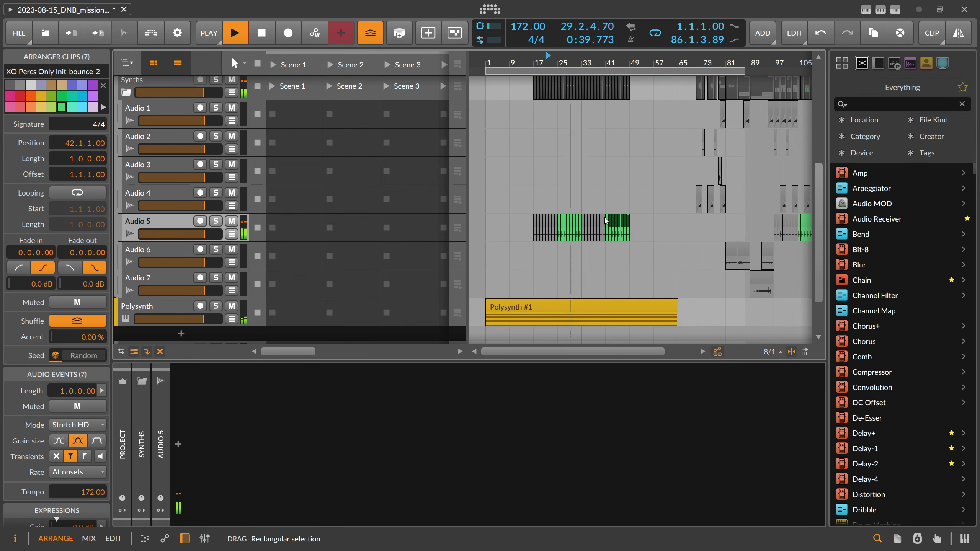
{"action": "left_click", "coordinate": [535, 204]}
{"action": "left_click_drag", "start_coordinate": [537, 247], "coordinate": [565, 228]}
{"action": "key", "text": "Delete"}
{"action": "left_click_drag", "start_coordinate": [562, 248], "coordinate": [581, 226]}
{"action": "key", "text": "Delete"}
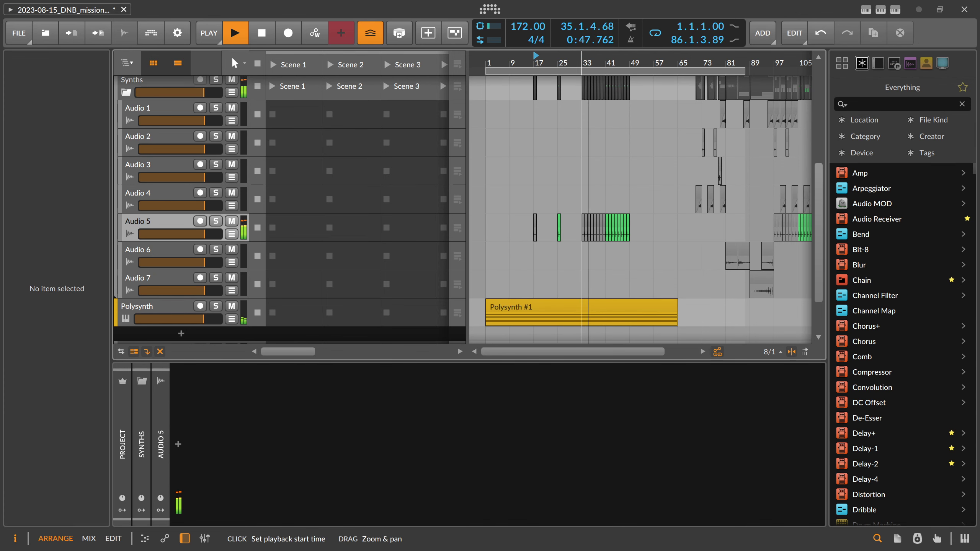
{"action": "key", "text": "space"}
Step: Rename the Polysynth track as Pads
{"action": "scroll", "coordinate": [185, 240], "scroll_direction": "down", "scroll_amount": 3}
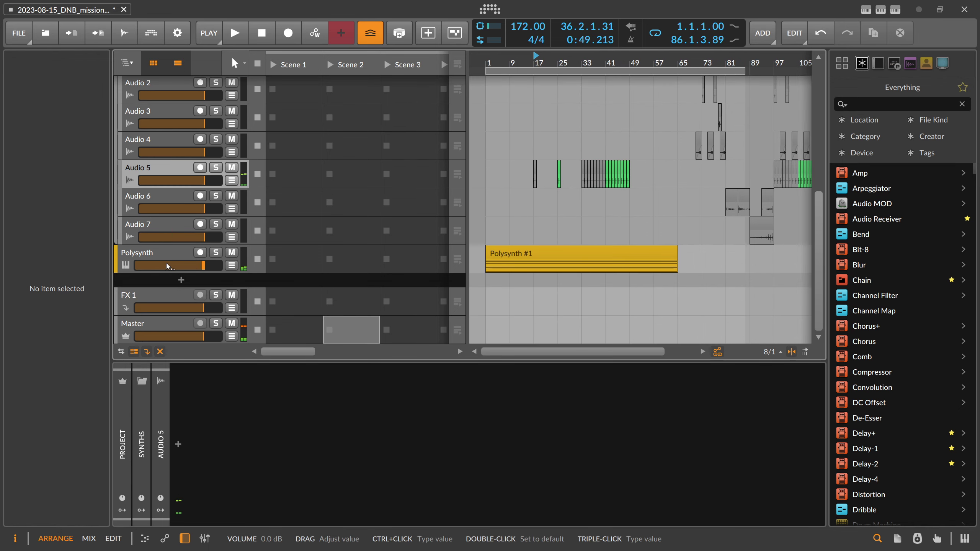
{"action": "left_click", "coordinate": [164, 255]}
{"action": "left_click", "coordinate": [162, 253]}
{"action": "left_click", "coordinate": [163, 253]}
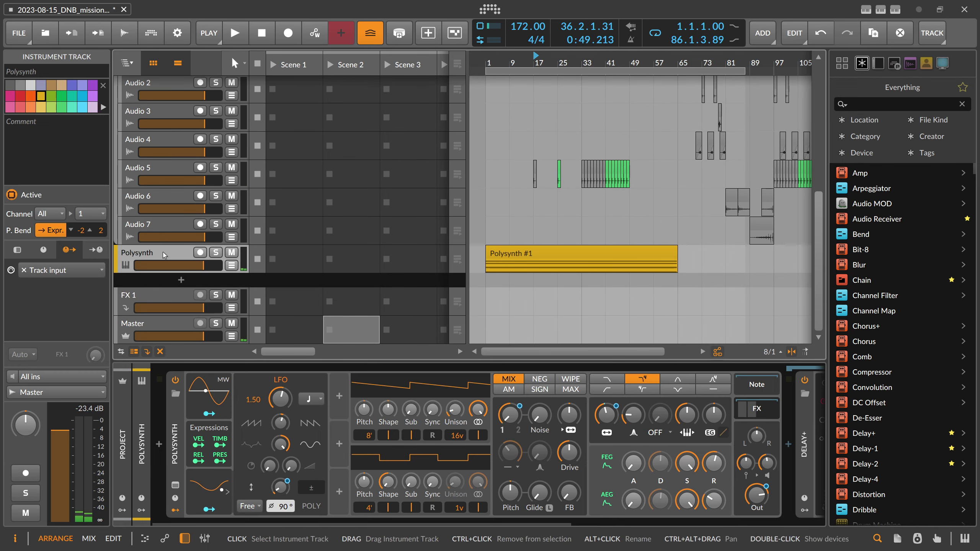
{"action": "left_click", "coordinate": [162, 252]}
{"action": "type", "text": "Pads"}
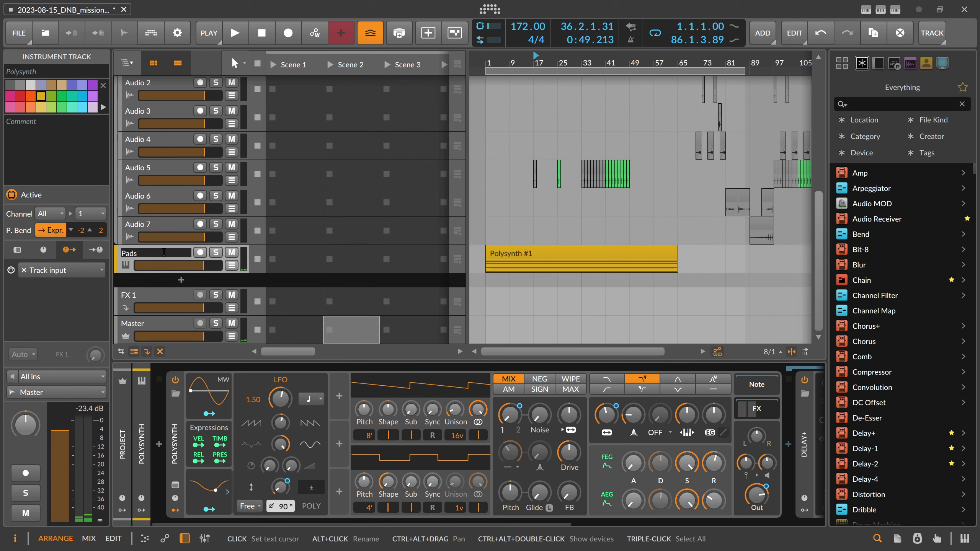
{"action": "key", "text": "Return"}
Step: Add an instrument track below Pads and load the Phase-4 synth on it
{"action": "right_click", "coordinate": [172, 277]}
{"action": "left_click", "coordinate": [164, 278]}
{"action": "left_click", "coordinate": [178, 282]}
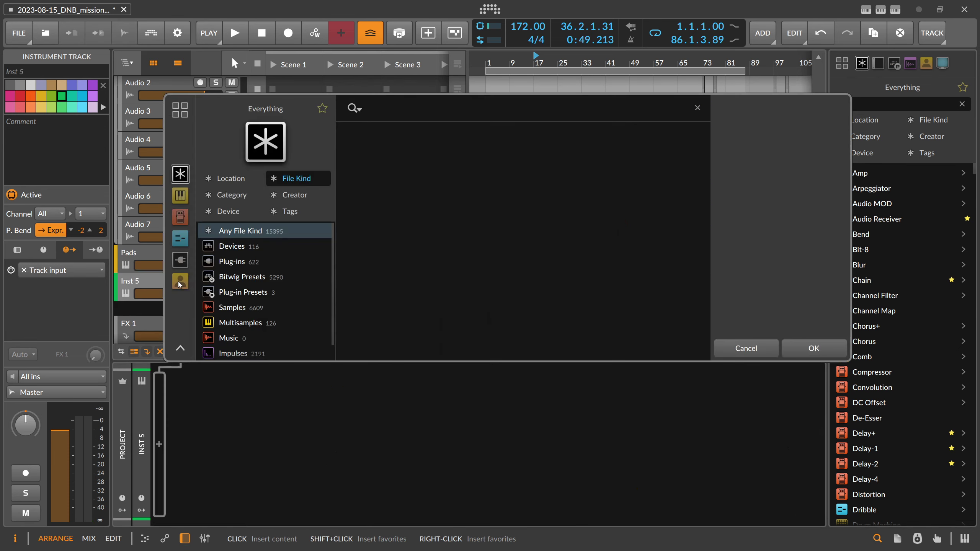
{"action": "type", "text": "poly"}
{"action": "key", "text": "BackSpace"}
{"action": "key", "text": "BackSpace"}
{"action": "key", "text": "BackSpace"}
{"action": "type", "text": "p"}
{"action": "key", "text": "BackSpace"}
{"action": "type", "text": "p"}
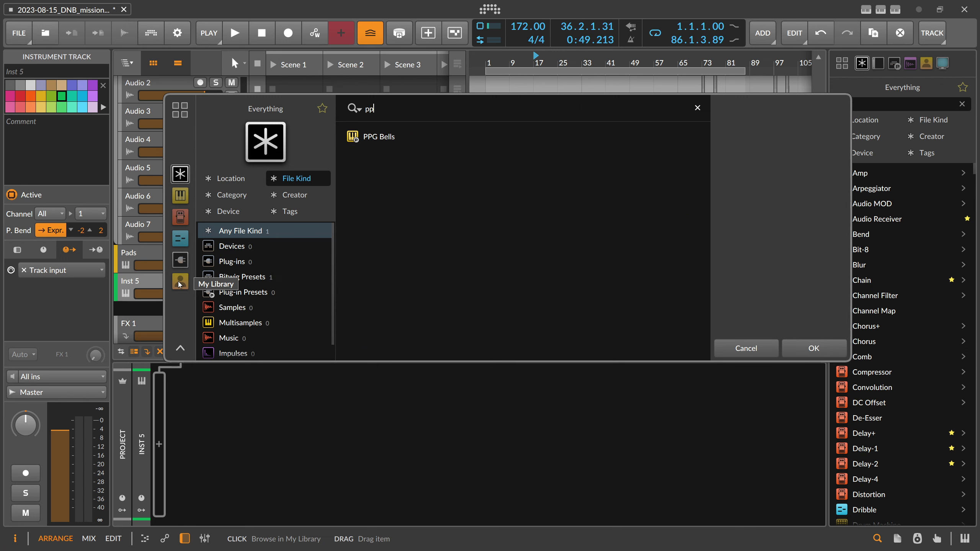
{"action": "key", "text": "BackSpace"}
{"action": "type", "text": "hase"}
{"action": "key", "text": "Return"}
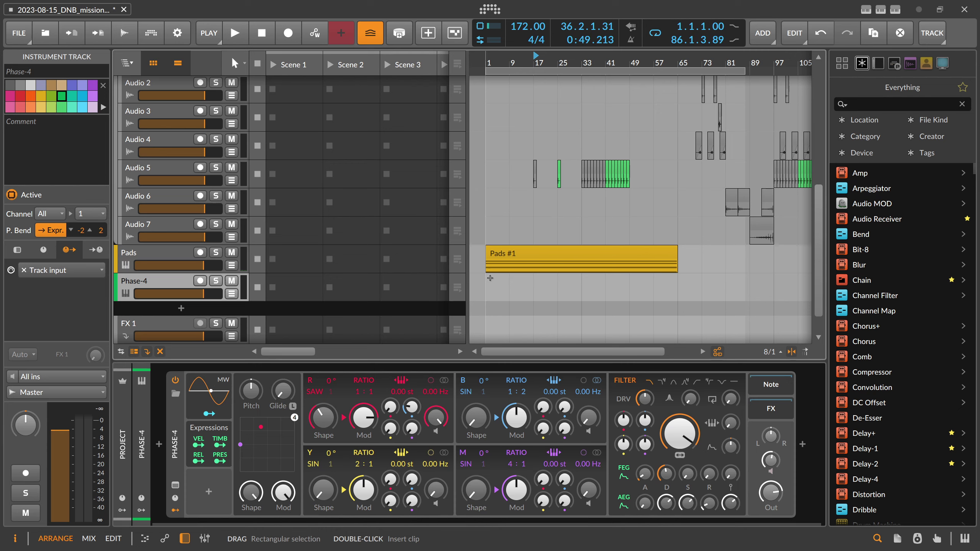
Step: Copy the Pads clip onto the Phase-4 track at bar 1 and audition that track soloed
{"action": "left_click_drag", "start_coordinate": [498, 256], "coordinate": [501, 283]}
{"action": "left_click", "coordinate": [216, 281]}
{"action": "key", "text": "space"}
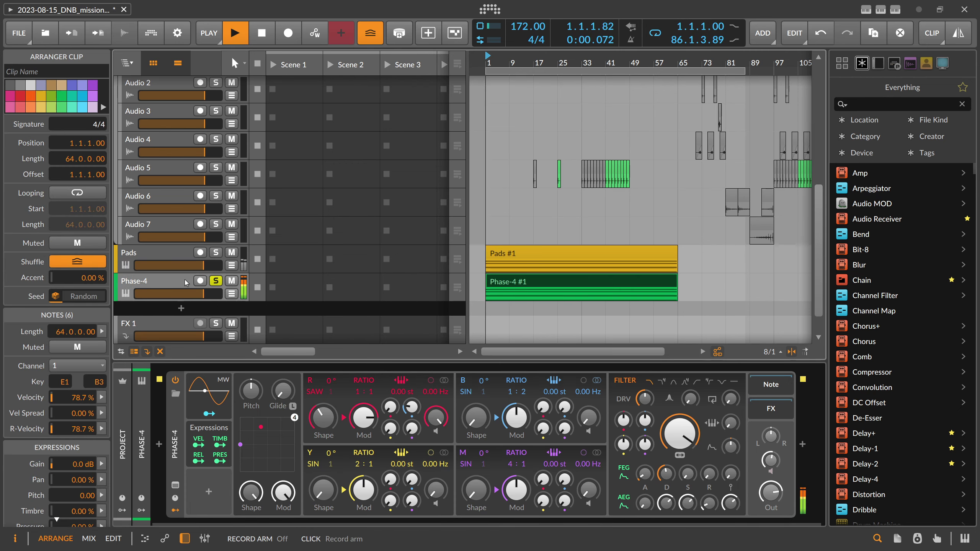
{"action": "left_click", "coordinate": [185, 283]}
{"action": "key", "text": "space"}
Step: Insert an Arpeggiator before Phase-4 with the Blossom Down pattern and a 1/8 rate, auditioning it during playback
{"action": "left_click", "coordinate": [159, 444]}
{"action": "type", "text": "ar"}
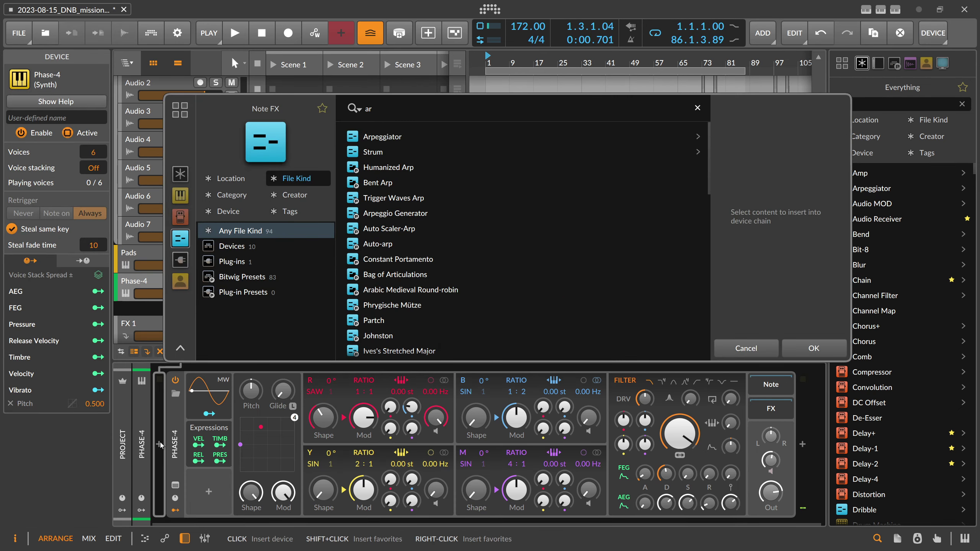
{"action": "key", "text": "Return"}
{"action": "key", "text": "space"}
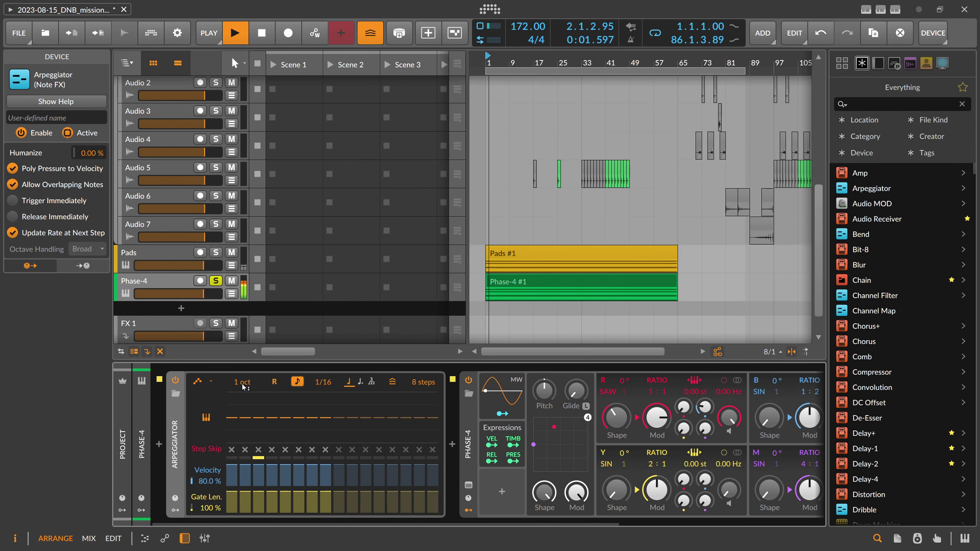
{"action": "left_click", "coordinate": [204, 381]}
{"action": "left_click", "coordinate": [347, 334]}
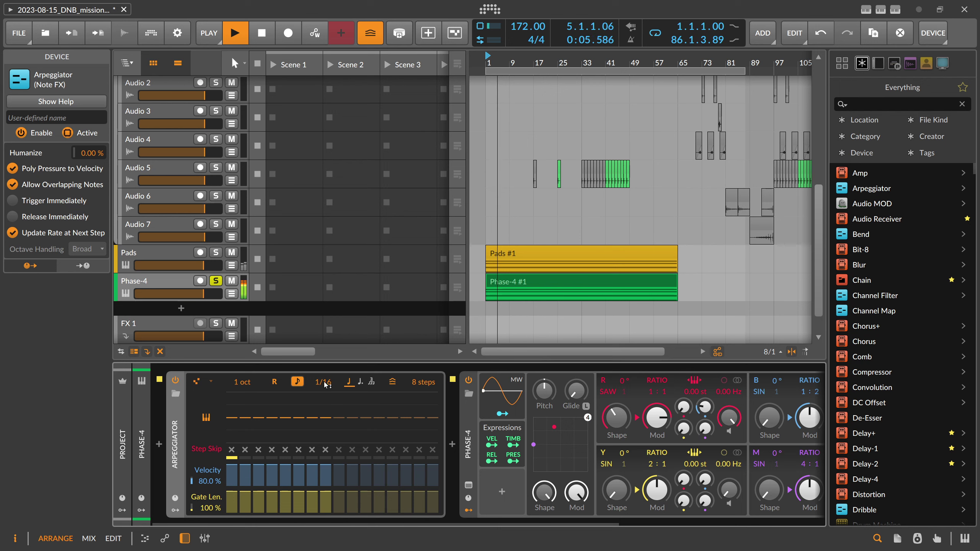
{"action": "left_click_drag", "start_coordinate": [325, 383], "coordinate": [324, 402]}
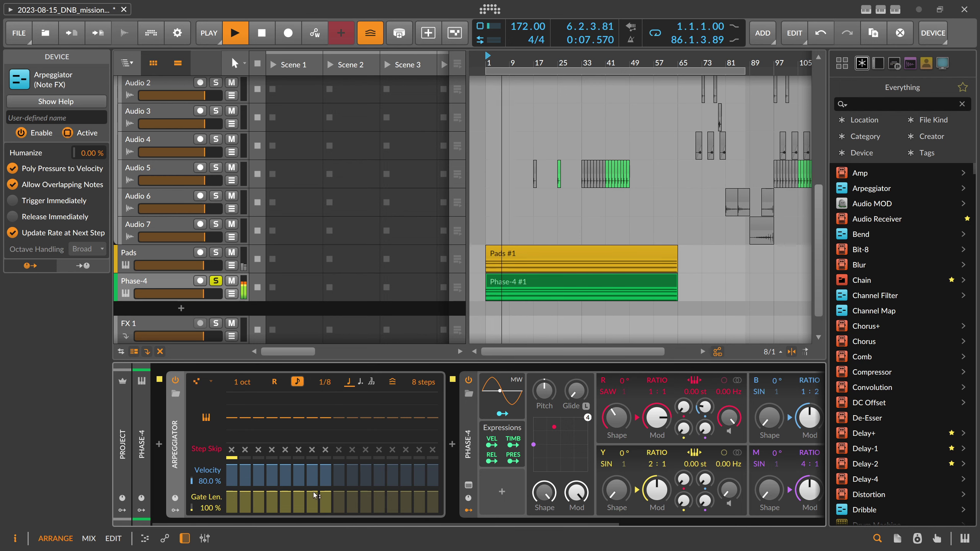
Step: Shape Phase-4 into a plucky sound by adjusting its amp and filter envelopes, and set oscillator B's ratio to 2:1
{"action": "scroll", "coordinate": [389, 516], "scroll_direction": "right", "scroll_amount": 5}
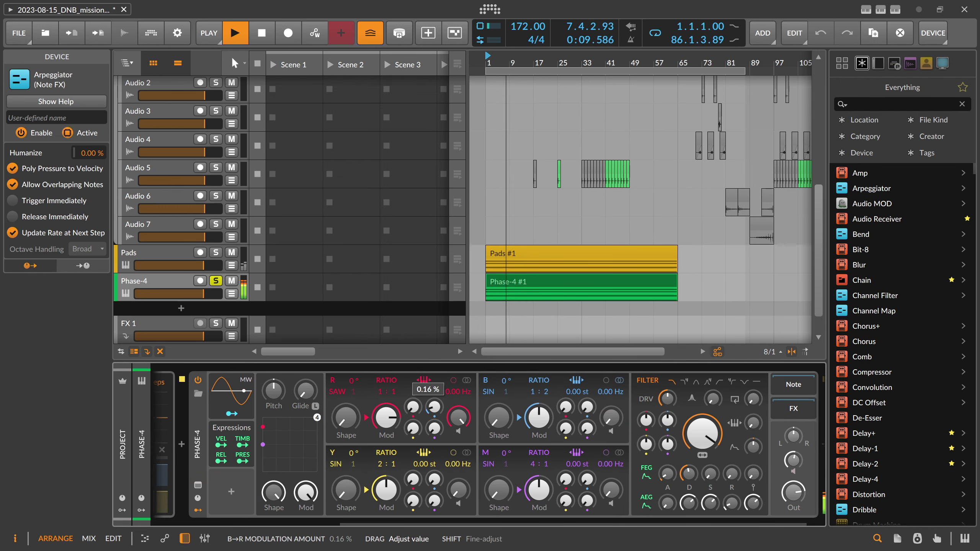
{"action": "left_click_drag", "start_coordinate": [710, 503], "coordinate": [710, 538]}
{"action": "left_click_drag", "start_coordinate": [689, 473], "coordinate": [668, 485]}
{"action": "left_click_drag", "start_coordinate": [689, 473], "coordinate": [689, 470]}
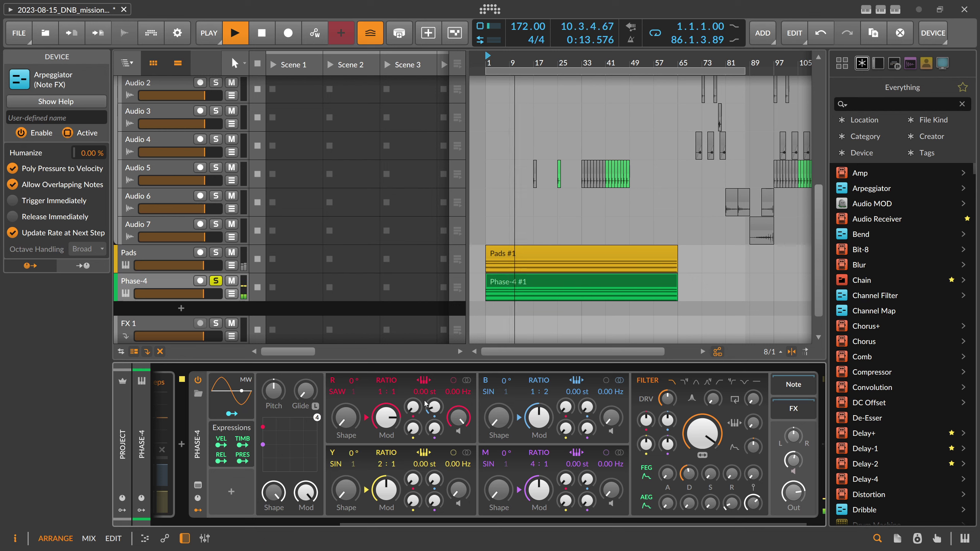
{"action": "left_click_drag", "start_coordinate": [544, 395], "coordinate": [544, 399]}
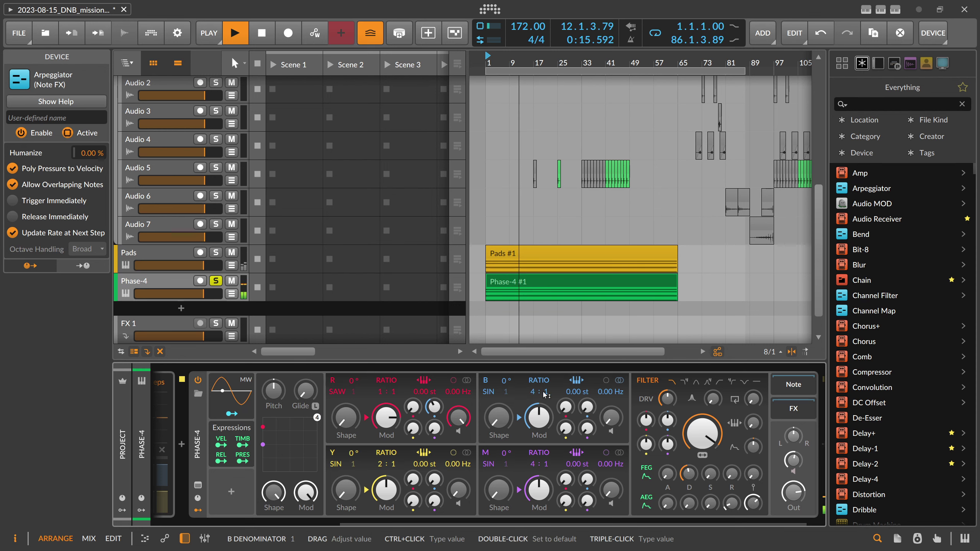
{"action": "left_click_drag", "start_coordinate": [689, 503], "coordinate": [689, 510]}
Step: Modulate Phase-4's B→R modulation amount by 0.463 from the FEG, set the FEG decay to 443 ms, and unsolo the track
{"action": "left_click_drag", "start_coordinate": [435, 406], "coordinate": [434, 404]}
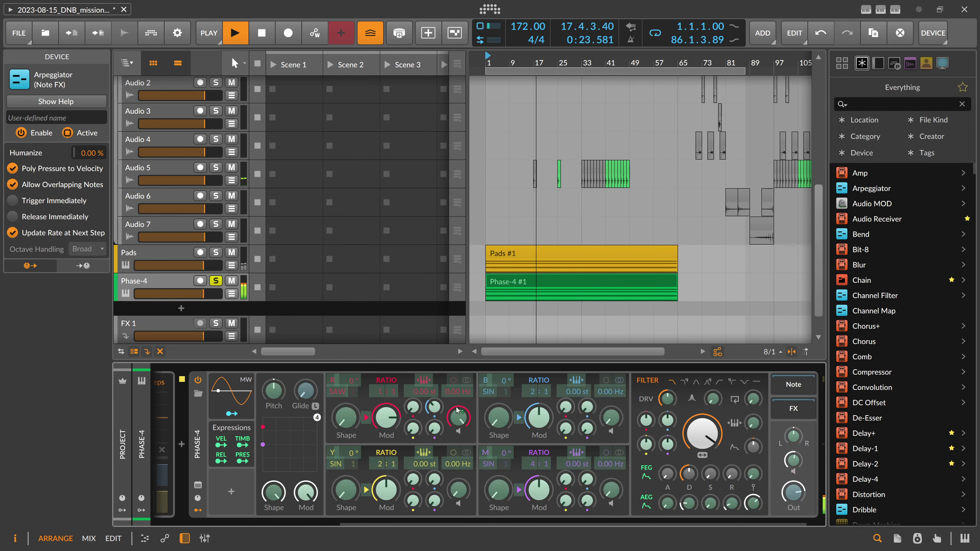
{"action": "key", "text": "space"}
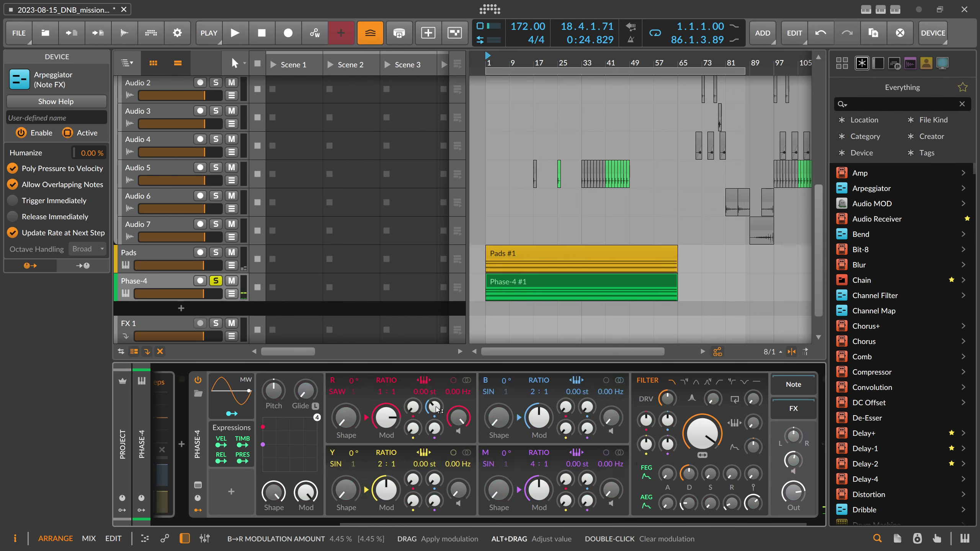
{"action": "left_click_drag", "start_coordinate": [436, 407], "coordinate": [435, 402]}
{"action": "key", "text": "space"}
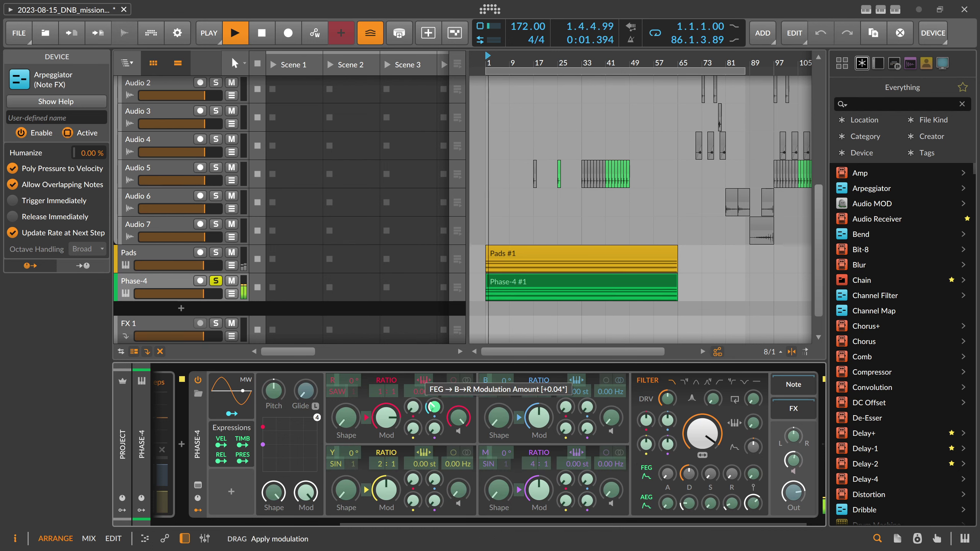
{"action": "left_click_drag", "start_coordinate": [689, 473], "coordinate": [689, 477]}
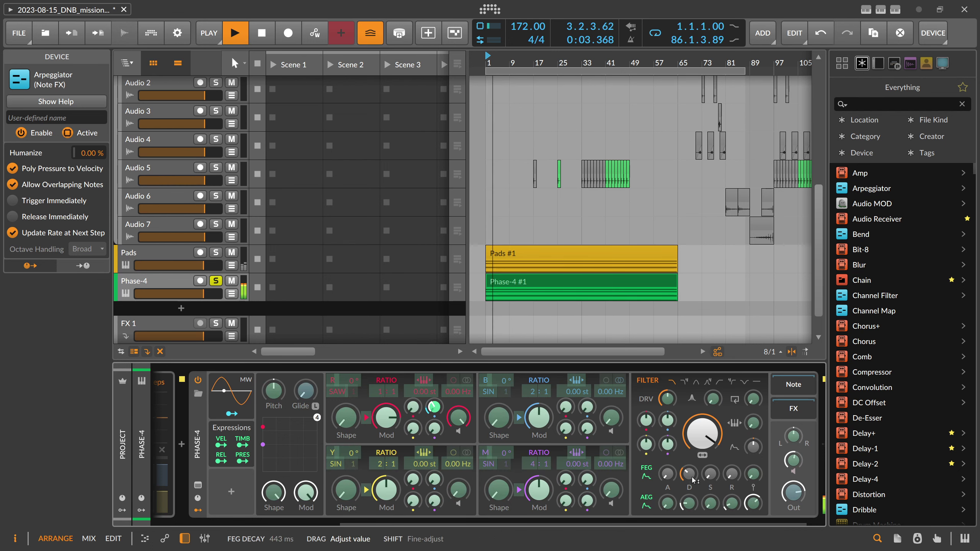
{"action": "left_click_drag", "start_coordinate": [439, 408], "coordinate": [438, 405]}
{"action": "key", "text": "Escape"}
{"action": "left_click", "coordinate": [217, 281]}
Step: Try the Low&Up pattern on the Arpeggiator, stop playback, and delete the Arpeggiator from the Phase-4 track
{"action": "left_click_drag", "start_coordinate": [406, 522], "coordinate": [217, 520]}
{"action": "left_click", "coordinate": [207, 385]}
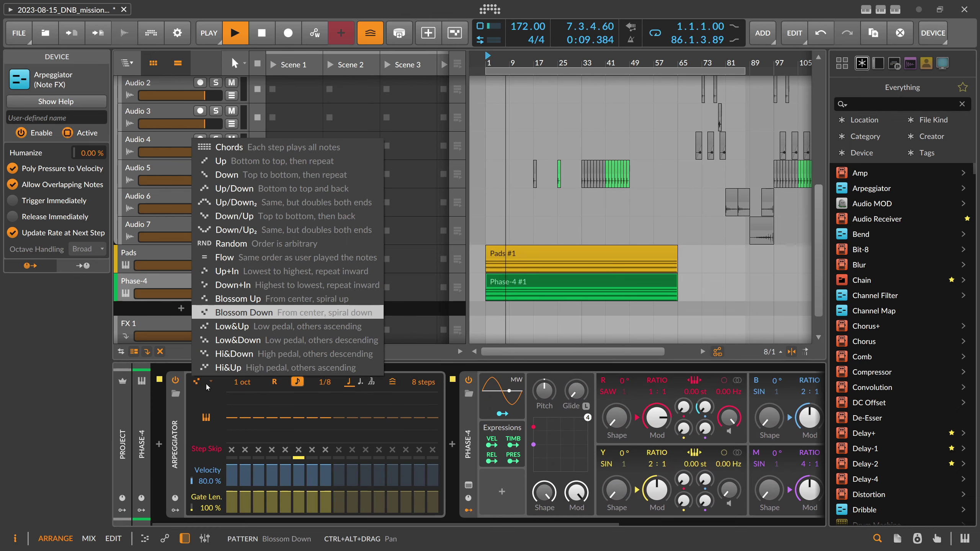
{"action": "left_click", "coordinate": [236, 329]}
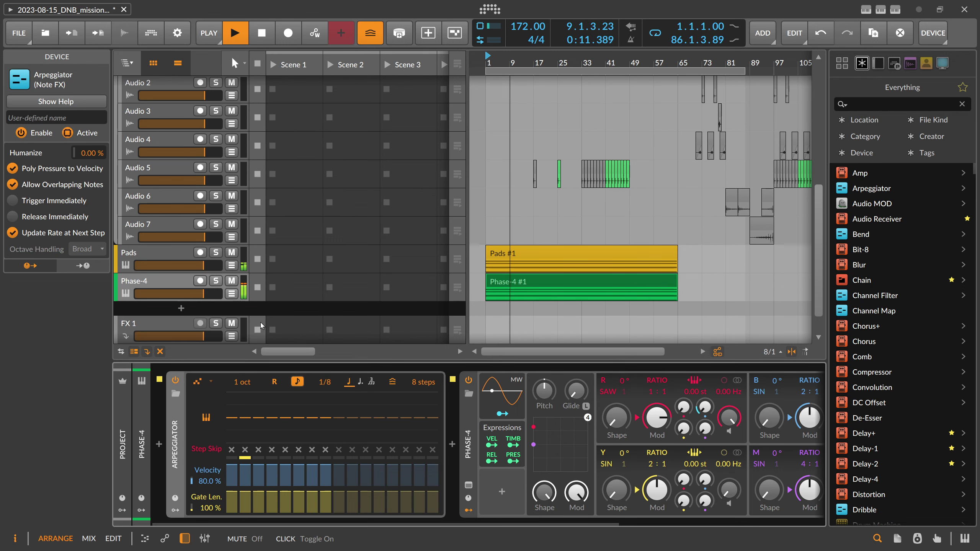
{"action": "left_click", "coordinate": [498, 282]}
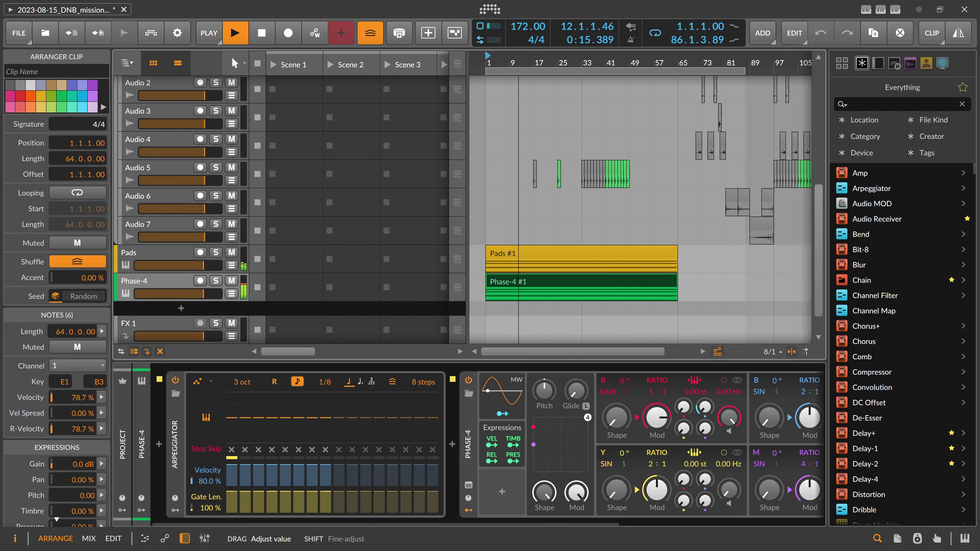
{"action": "key", "text": "space"}
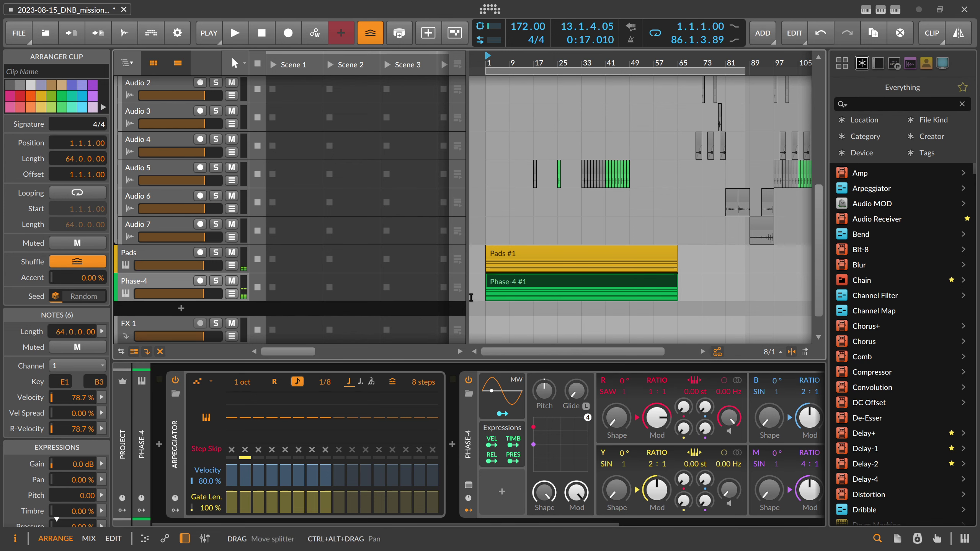
{"action": "left_click", "coordinate": [176, 430]}
{"action": "key", "text": "Delete"}
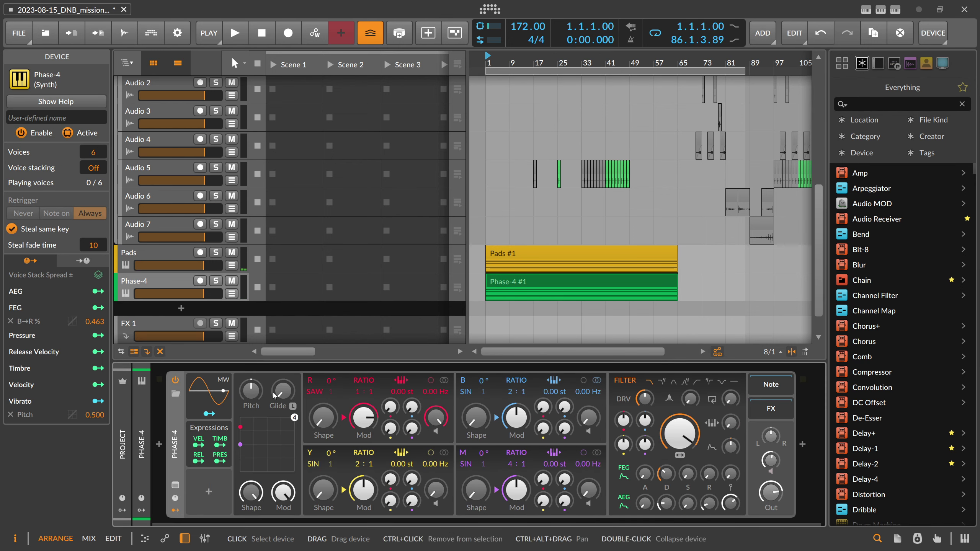
Step: Open the Phase-4 clip in the note editor and delete all its long chord notes
{"action": "double_click", "coordinate": [510, 282]}
{"action": "scroll", "coordinate": [284, 257], "scroll_direction": "down", "scroll_amount": 2}
{"action": "left_click_drag", "start_coordinate": [252, 263], "coordinate": [258, 296]}
{"action": "key", "text": "Delete"}
{"action": "left_click_drag", "start_coordinate": [255, 248], "coordinate": [259, 224]}
{"action": "key", "text": "Delete"}
{"action": "key", "text": "Delete"}
{"action": "left_click_drag", "start_coordinate": [264, 169], "coordinate": [267, 101]}
{"action": "key", "text": "Delete"}
Step: Draw 1/16 notes E3 at 1.1.1, B3 at 1.2.2 and C4 at 1.2.3 in the Phase-4 clip and play them
{"action": "double_click", "coordinate": [244, 160]}
{"action": "scroll", "coordinate": [284, 213], "scroll_direction": "up", "scroll_amount": 3}
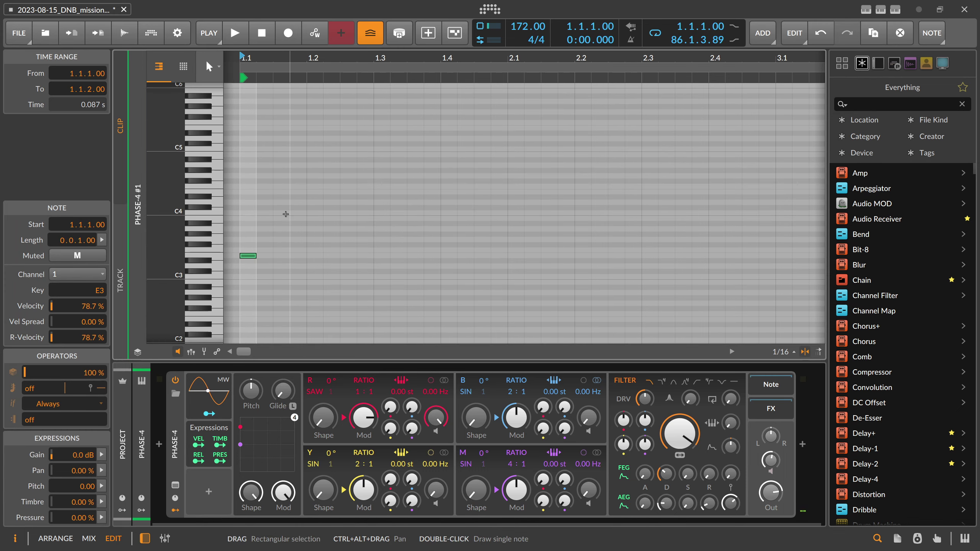
{"action": "double_click", "coordinate": [331, 219]}
{"action": "double_click", "coordinate": [348, 214]}
{"action": "key", "text": "space"}
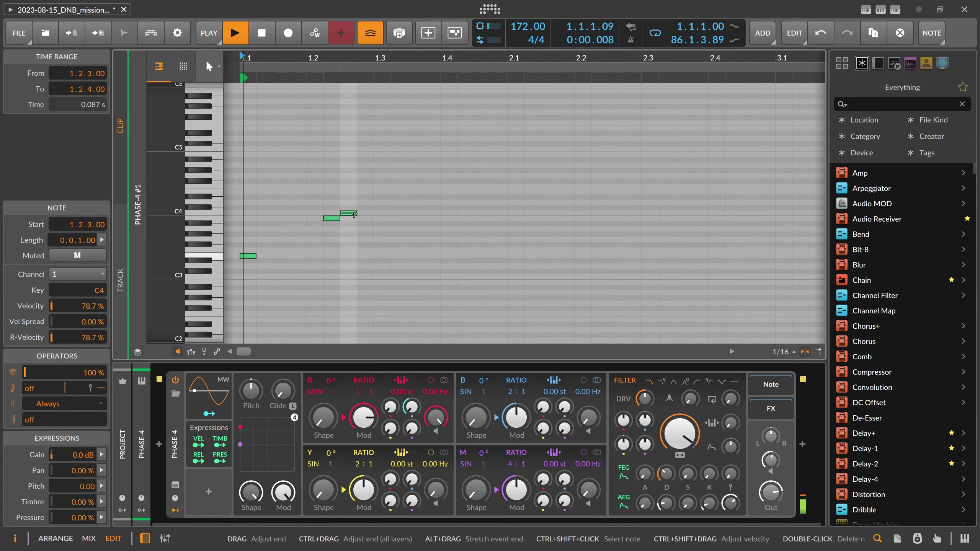
Step: Move the B3 and C4 notes one sixteenth later, to 1.2.3 and 1.2.4
{"action": "left_click", "coordinate": [332, 211]}
{"action": "left_click_drag", "start_coordinate": [332, 211], "coordinate": [350, 228]}
{"action": "key", "text": "Right"}
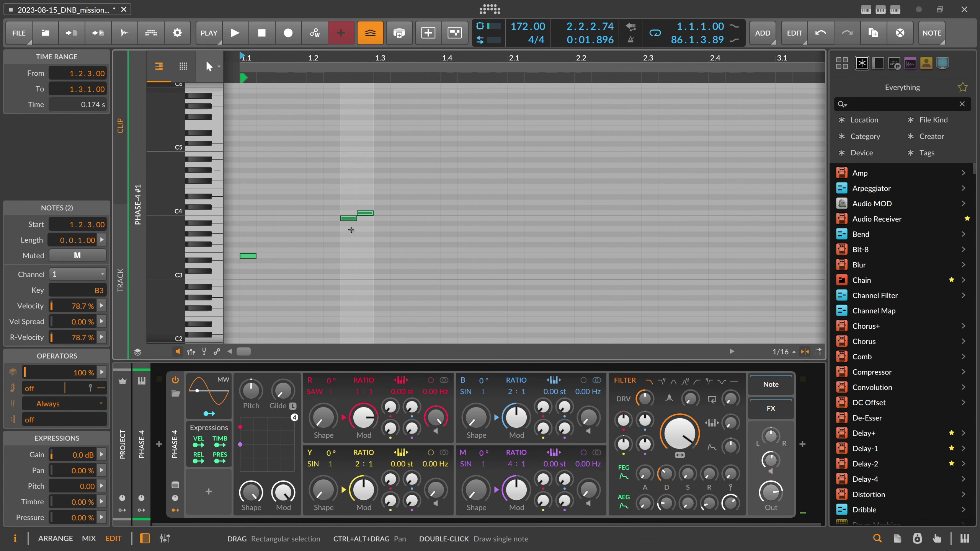
Step: Move the C4 note in the Phase-4 clip to 1.3.1 while auditioning other sixteenth positions during playback
{"action": "left_click", "coordinate": [370, 213]}
{"action": "key", "text": "Right"}
{"action": "key", "text": "Right"}
{"action": "key", "text": "Right"}
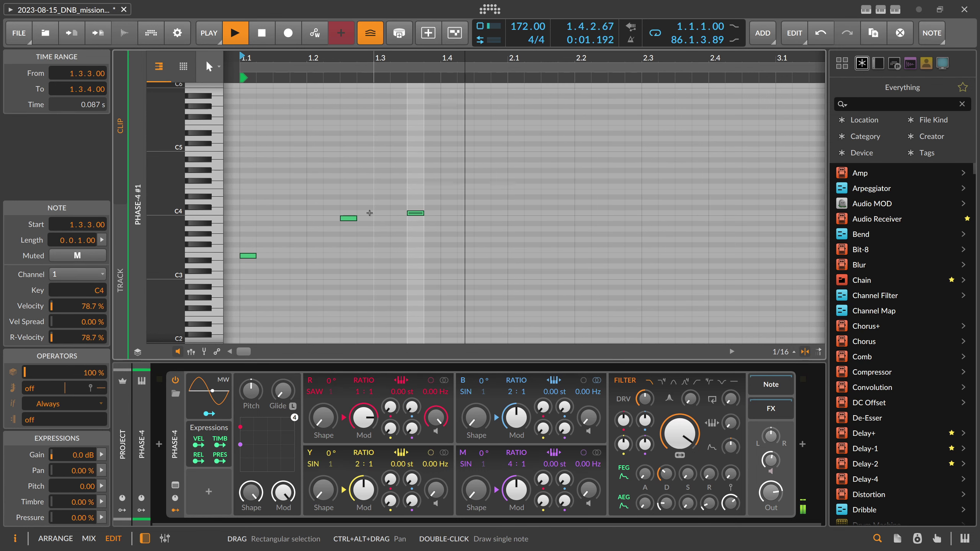
{"action": "key", "text": "Left"}
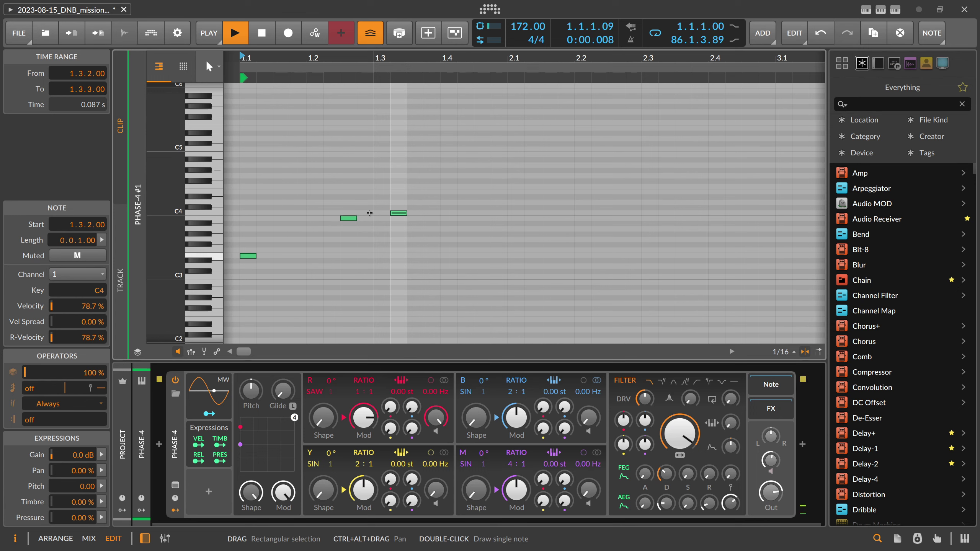
{"action": "key", "text": "Left"}
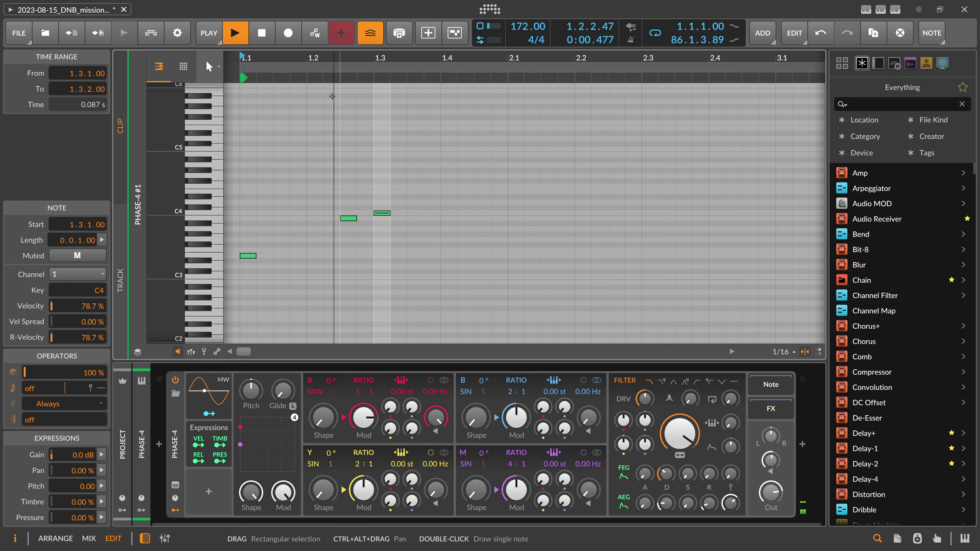
{"action": "key", "text": "space"}
Step: Duplicate the three-note E3, B3, C4 phrase so the copy starts at 1.4.1, and play it
{"action": "scroll", "coordinate": [323, 169], "scroll_direction": "down", "scroll_amount": 3}
{"action": "left_click_drag", "start_coordinate": [271, 190], "coordinate": [394, 291]}
{"action": "key", "text": "ctrl+d"}
{"action": "key", "text": "space"}
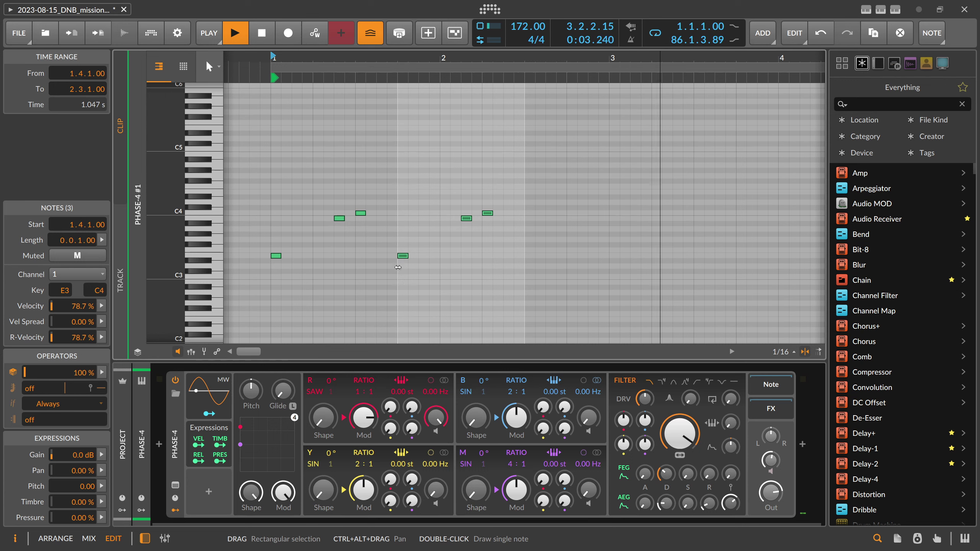
{"action": "key", "text": "space"}
Step: Duplicate all six notes so the copy starts at 3.1.1, and play the clip from the beginning
{"action": "left_click_drag", "start_coordinate": [277, 179], "coordinate": [606, 303]}
{"action": "key", "text": "ctrl+d"}
{"action": "left_click_drag", "start_coordinate": [501, 68], "coordinate": [444, 81]}
{"action": "key", "text": "space"}
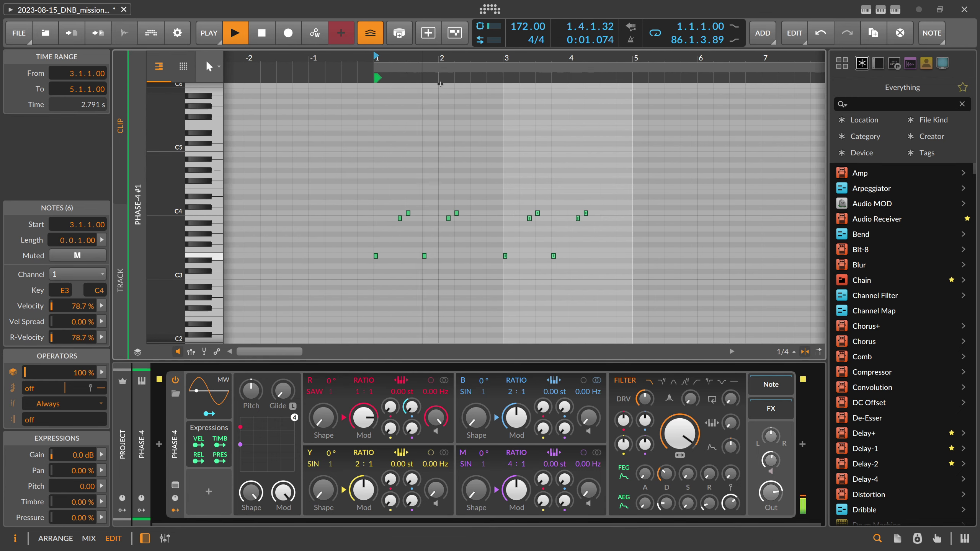
Step: Add a 1/16 F3 note at 4.3.1 at the end of the Phase-4 melody and play it back
{"action": "left_click_drag", "start_coordinate": [517, 63], "coordinate": [516, 78]}
{"action": "left_click", "coordinate": [671, 213]}
{"action": "double_click", "coordinate": [676, 219]}
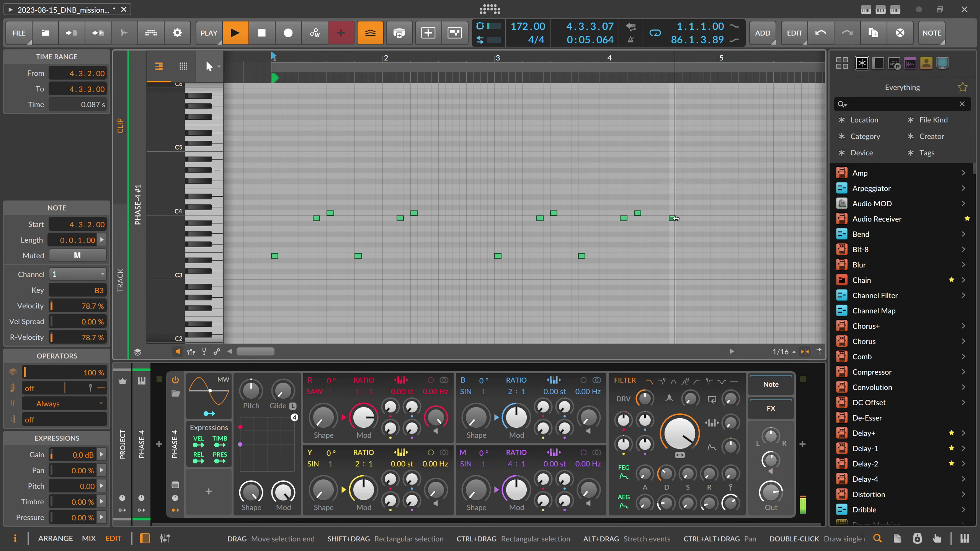
{"action": "key", "text": "space"}
{"action": "key", "text": "Down"}
{"action": "key", "text": "Down"}
{"action": "key", "text": "Down"}
{"action": "key", "text": "Down"}
{"action": "key", "text": "Left"}
{"action": "key", "text": "space"}
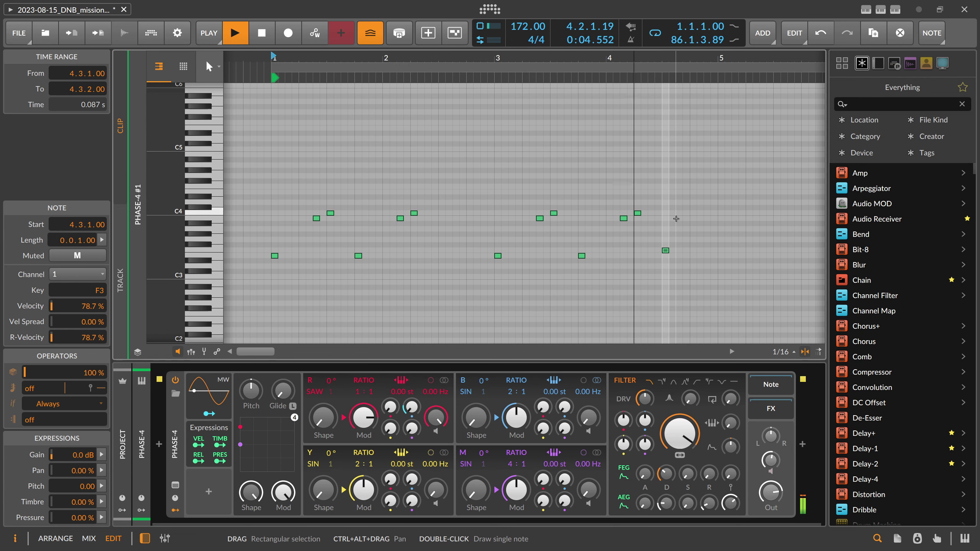
{"action": "key", "text": "space"}
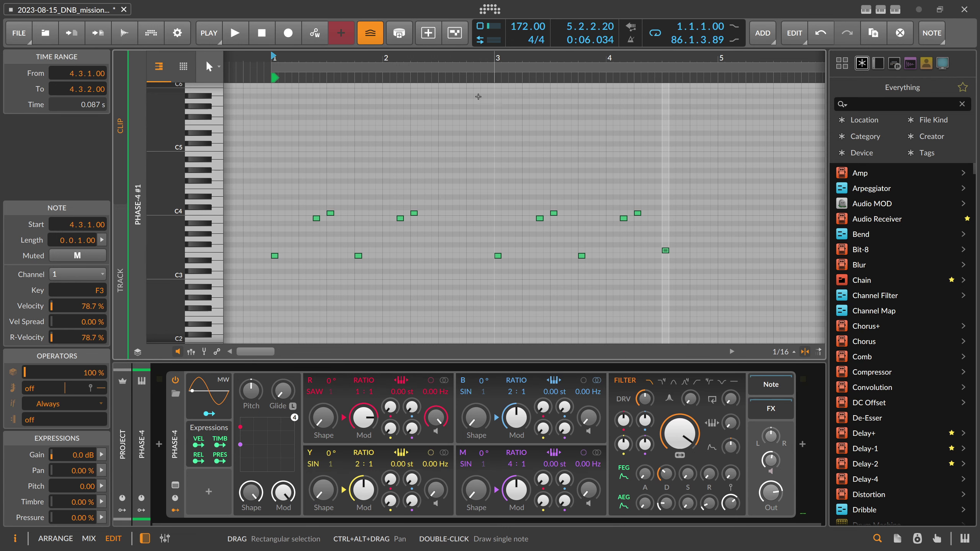
Step: Return to the arrangement, shorten the Phase-4 clip to 4 bars, and start playback
{"action": "key", "text": "alt+1"}
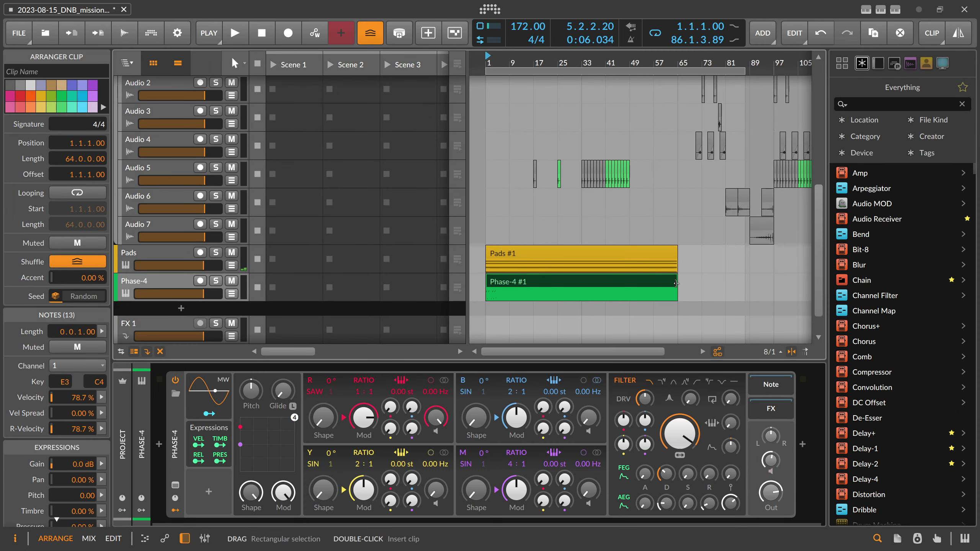
{"action": "left_click_drag", "start_coordinate": [676, 283], "coordinate": [532, 280]}
{"action": "left_click_drag", "start_coordinate": [496, 63], "coordinate": [539, 104]}
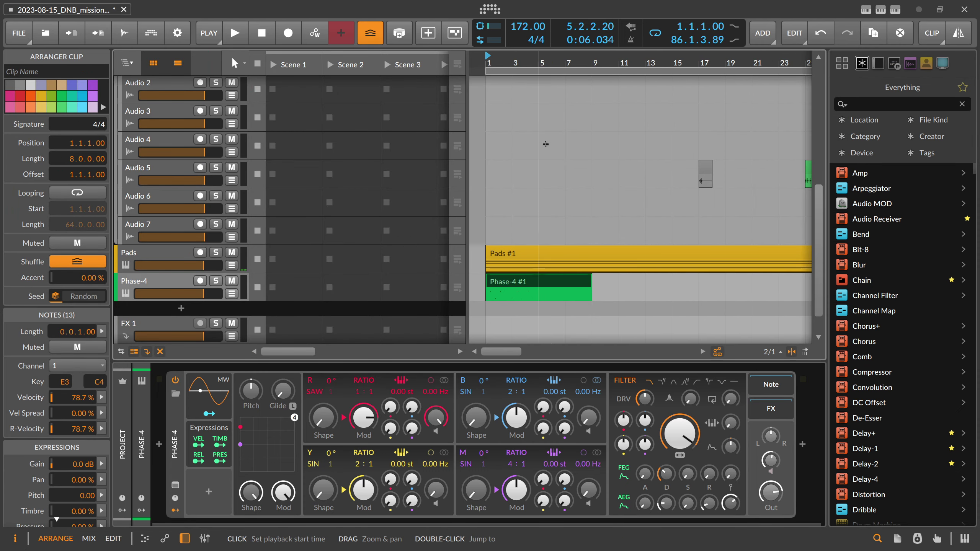
{"action": "left_click_drag", "start_coordinate": [588, 281], "coordinate": [538, 280]}
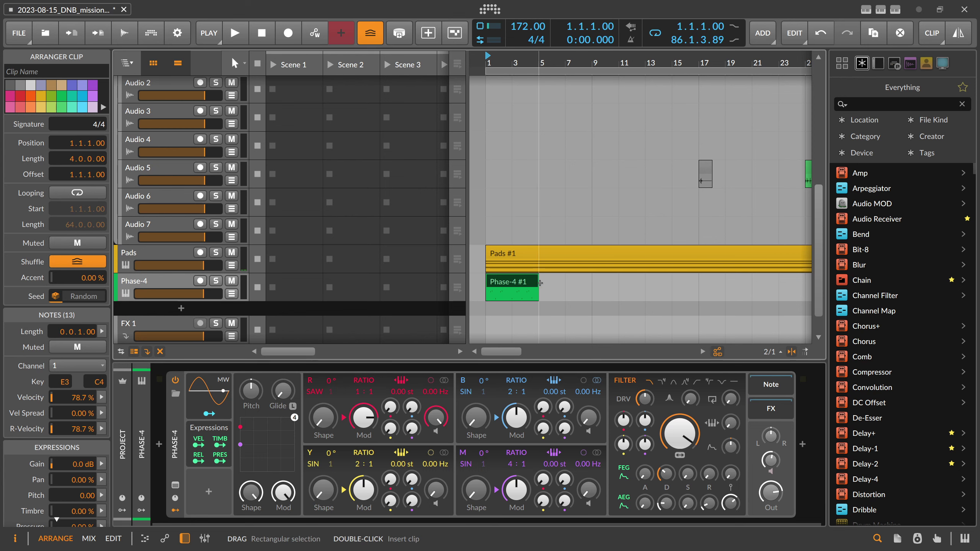
{"action": "key", "text": "space"}
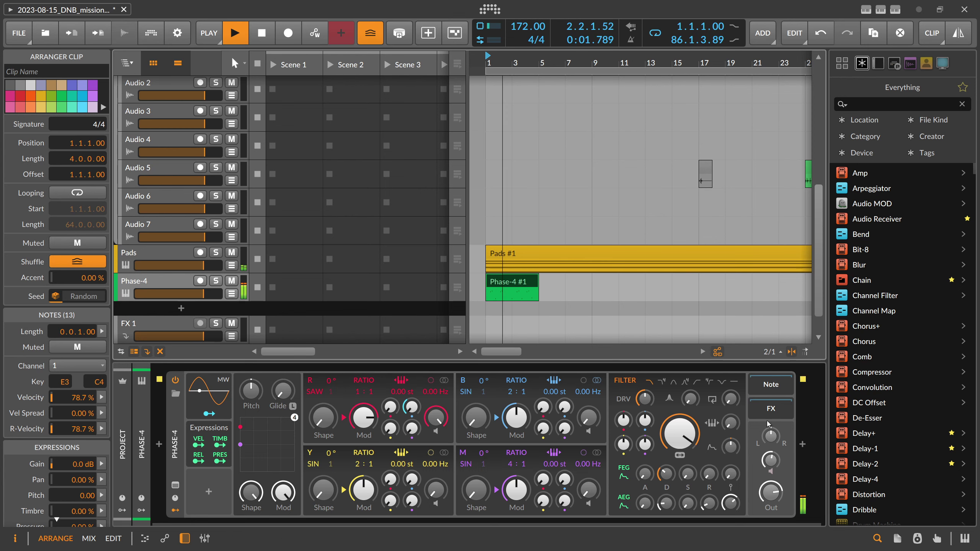
Step: Search the audio effects for delay and insert Delay+ after the Phase-4 synth
{"action": "left_click", "coordinate": [802, 444]}
{"action": "key", "text": "Escape"}
{"action": "left_click", "coordinate": [786, 411]}
{"action": "left_click", "coordinate": [802, 445]}
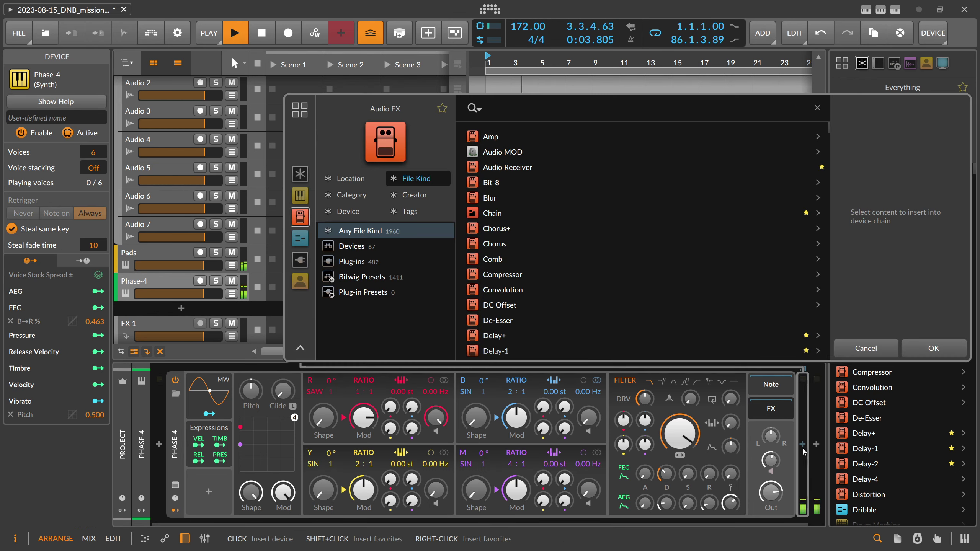
{"action": "type", "text": "delay"}
{"action": "key", "text": "Down"}
{"action": "key", "text": "Up"}
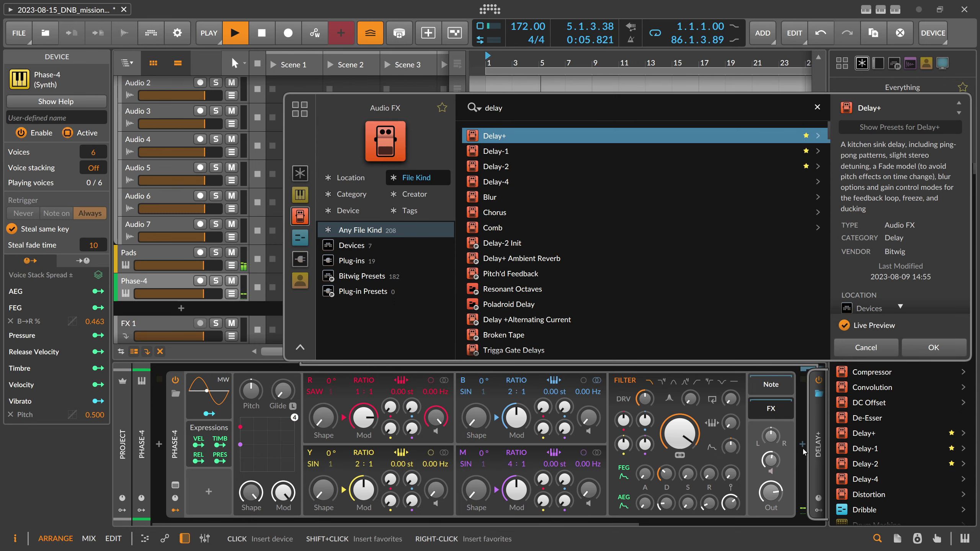
{"action": "key", "text": "Return"}
Step: Restart playback and loop the 4-bar Phase-4 clip out to bar 23
{"action": "key", "text": "space"}
{"action": "key", "text": "space"}
{"action": "left_click_drag", "start_coordinate": [538, 297], "coordinate": [778, 297]}
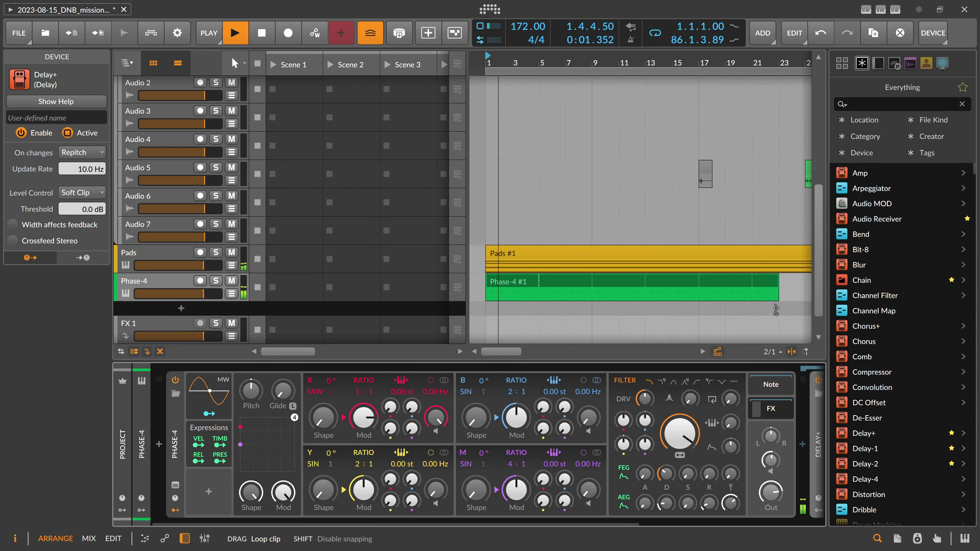
Step: Set Delay+ to a 0.00 ms free time with the Space blur character, and adjust its blur, feedback, EQ and mix
{"action": "left_click_drag", "start_coordinate": [520, 521], "coordinate": [700, 463]}
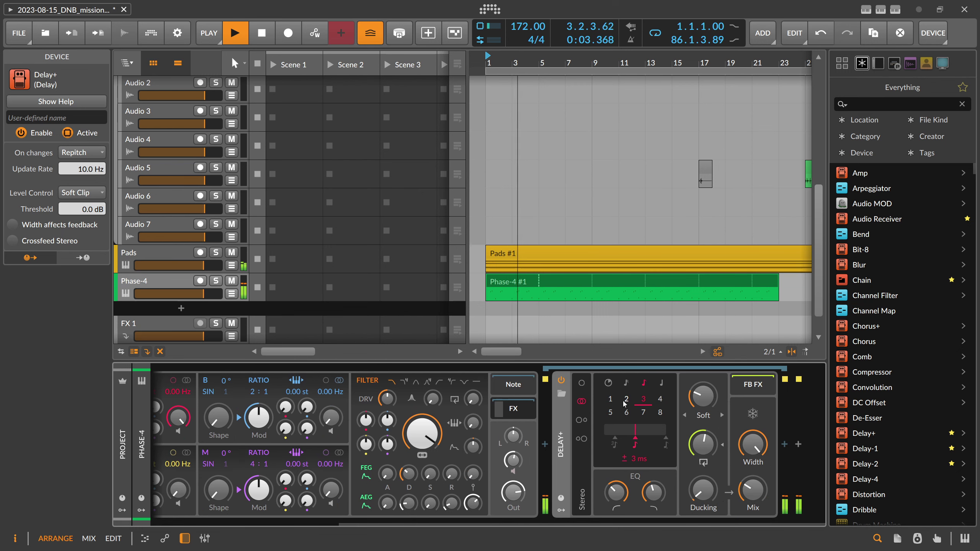
{"action": "left_click", "coordinate": [608, 383]}
{"action": "left_click", "coordinate": [723, 416]}
{"action": "left_click_drag", "start_coordinate": [712, 403], "coordinate": [711, 388]}
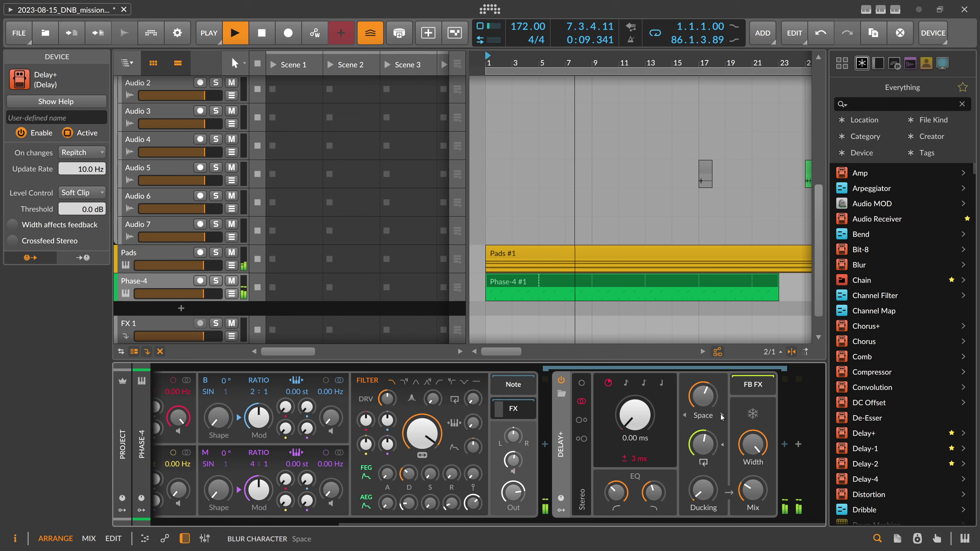
{"action": "left_click", "coordinate": [721, 416]}
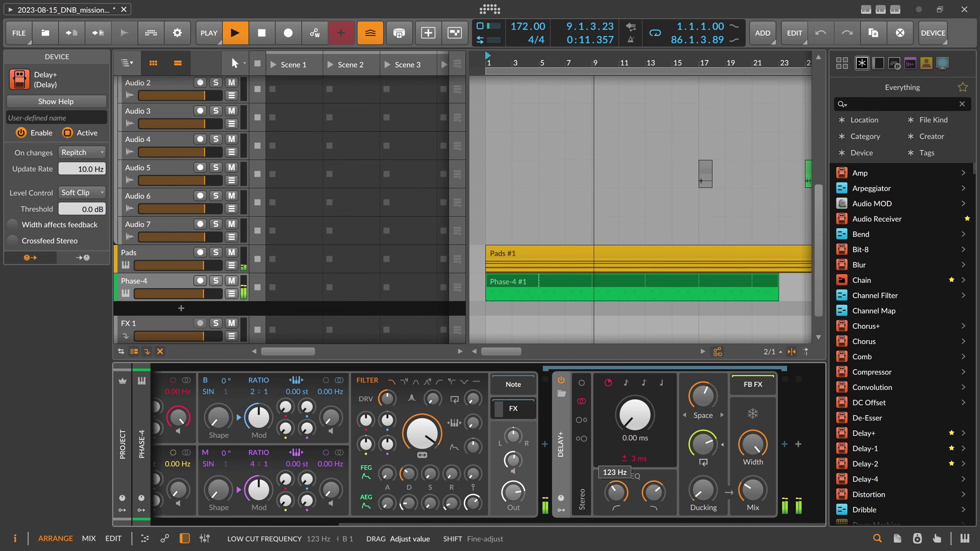
Step: Insert Delay-2 after Delay+ on the Phase-4 track and adjust its low cut and mix
{"action": "left_click", "coordinate": [784, 445]}
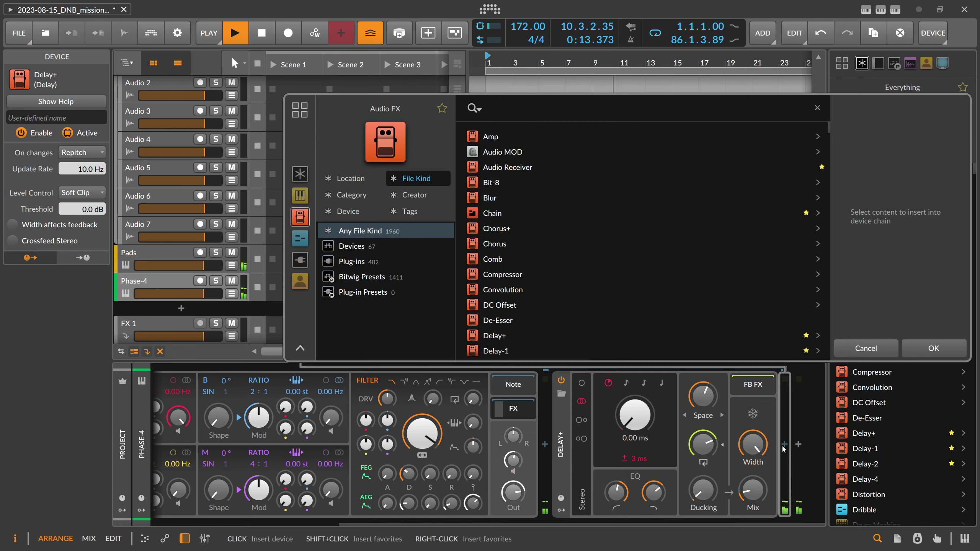
{"action": "type", "text": "delay"}
{"action": "key", "text": "Down"}
{"action": "key", "text": "Down"}
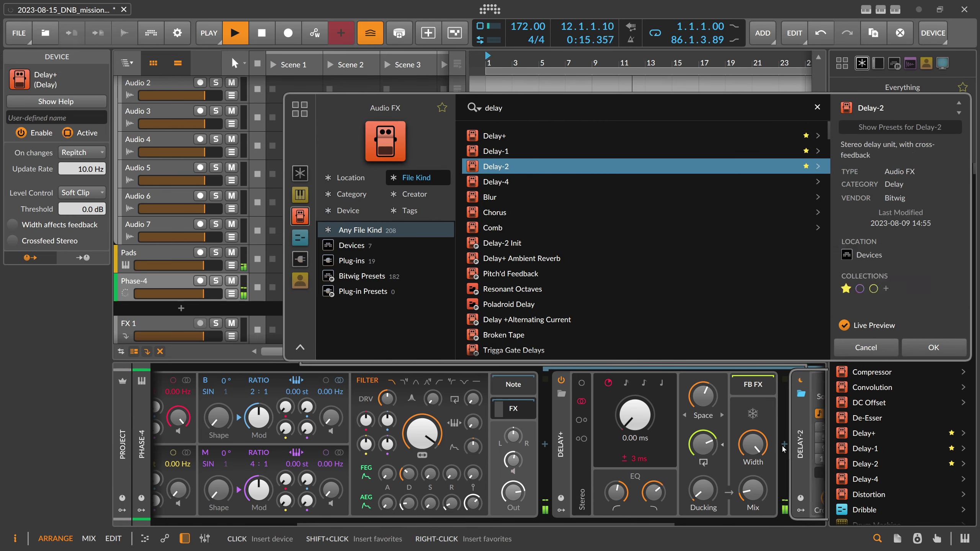
{"action": "key", "text": "Return"}
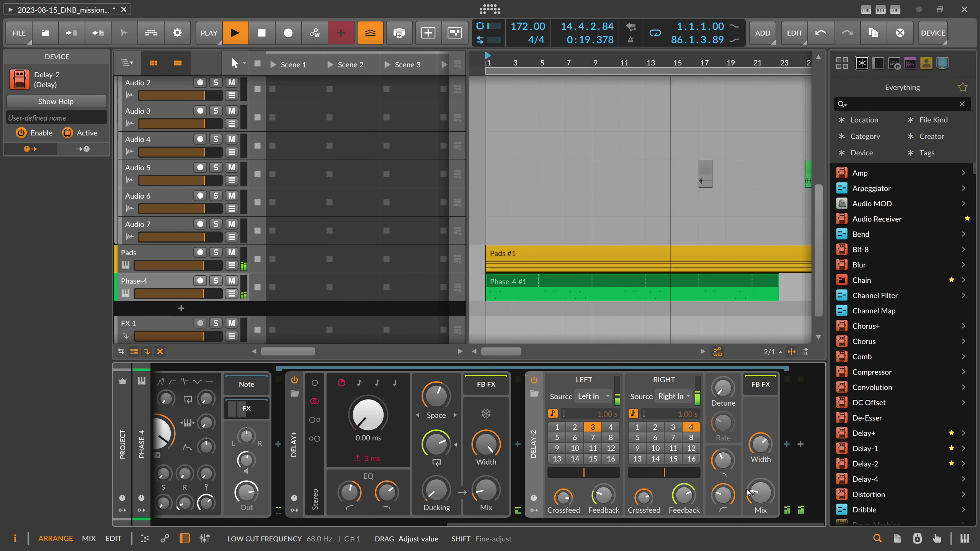
Step: Set Phase-4's amplitude envelope release to about 2.03 s and its filter envelope release to 312 ms
{"action": "left_click_drag", "start_coordinate": [642, 524], "coordinate": [410, 525]}
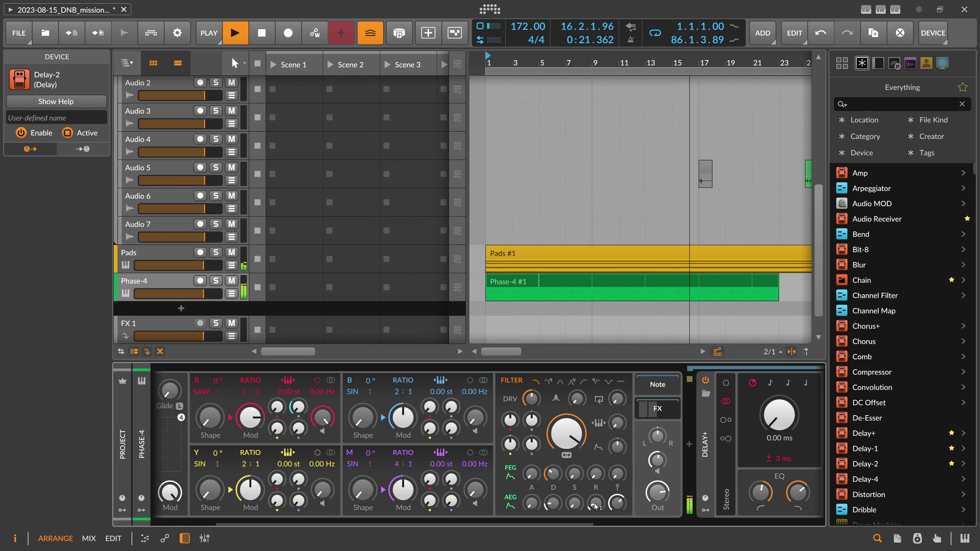
{"action": "mouse_move", "coordinate": [596, 503]}
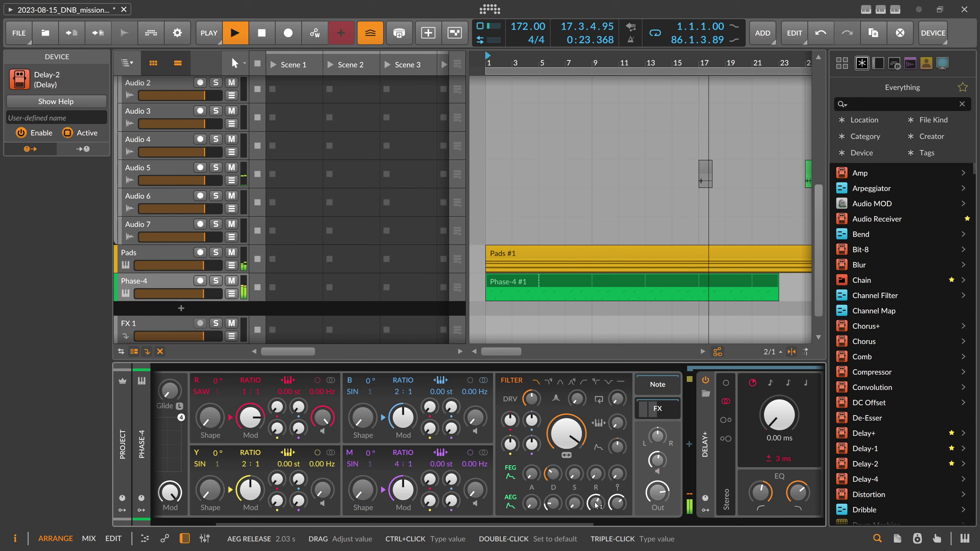
{"action": "mouse_move", "coordinate": [595, 474]}
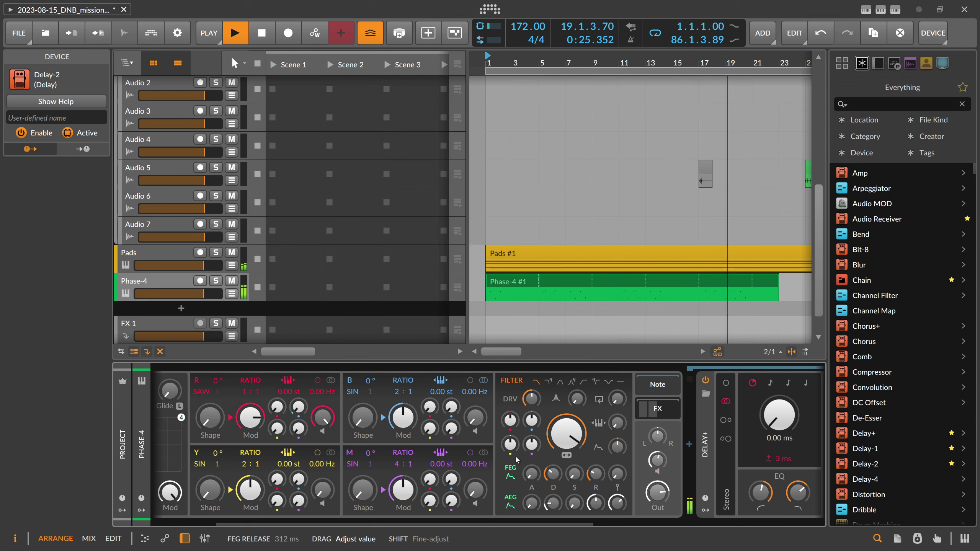
Step: Set the ratios of Phase-4's R and B operators to 1:2 and raise B's modulation of R during playback
{"action": "mouse_move", "coordinate": [298, 407]}
{"action": "left_click_drag", "start_coordinate": [370, 394], "coordinate": [370, 380]}
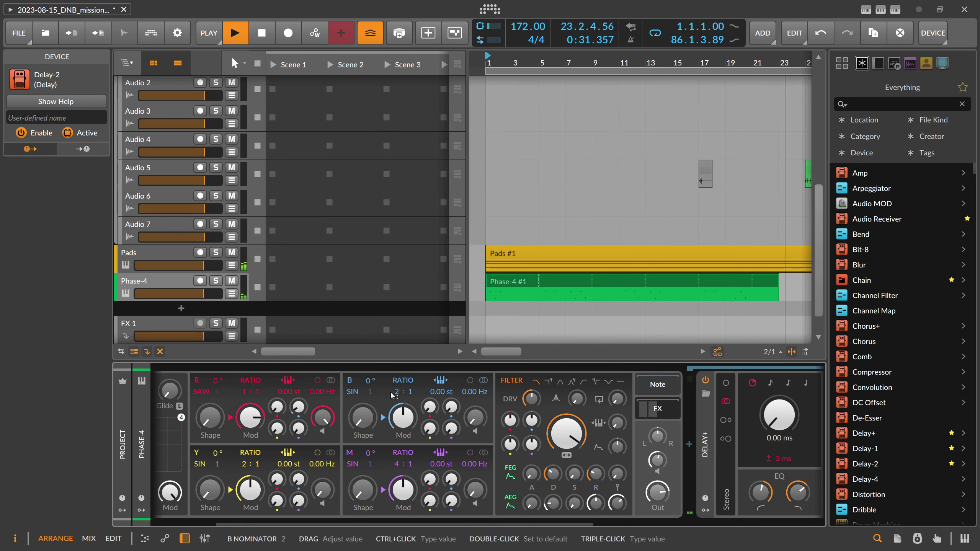
{"action": "key", "text": "space"}
{"action": "left_click_drag", "start_coordinate": [394, 394], "coordinate": [411, 387]}
{"action": "key", "text": "space"}
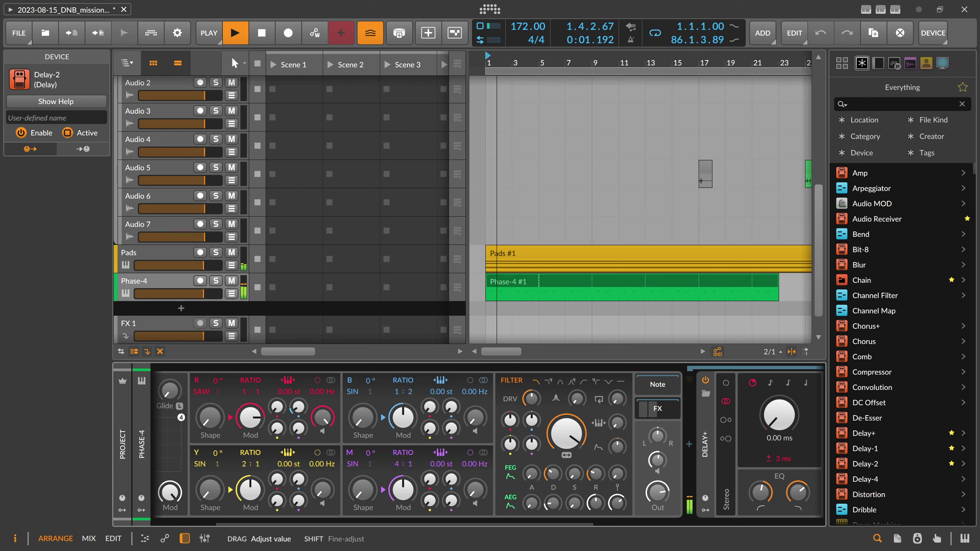
{"action": "left_click_drag", "start_coordinate": [299, 407], "coordinate": [258, 387]}
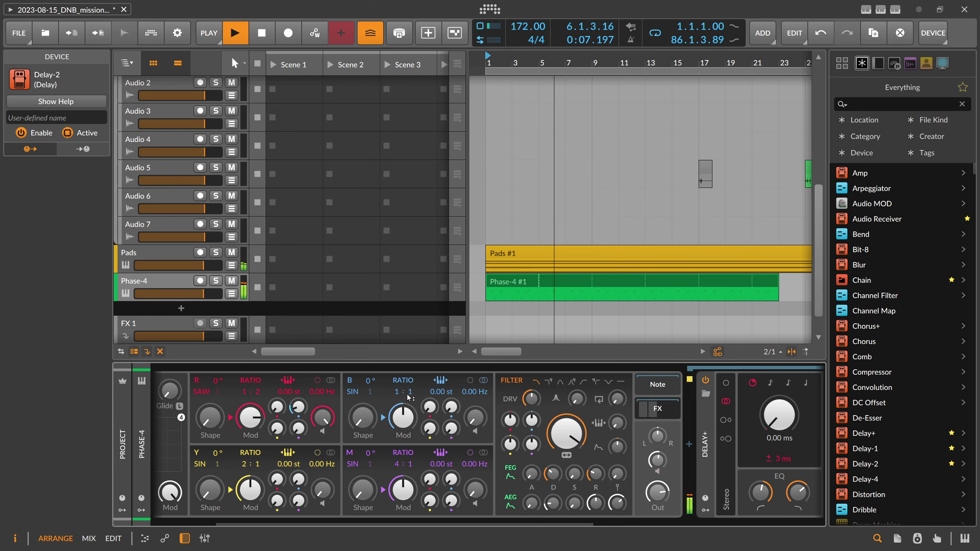
{"action": "left_click_drag", "start_coordinate": [408, 395], "coordinate": [408, 389]}
Step: Lower Phase-4's global modulation amount to about 19.2 %
{"action": "left_click_drag", "start_coordinate": [210, 417], "coordinate": [210, 421]}
{"action": "left_click_drag", "start_coordinate": [308, 523], "coordinate": [231, 515]}
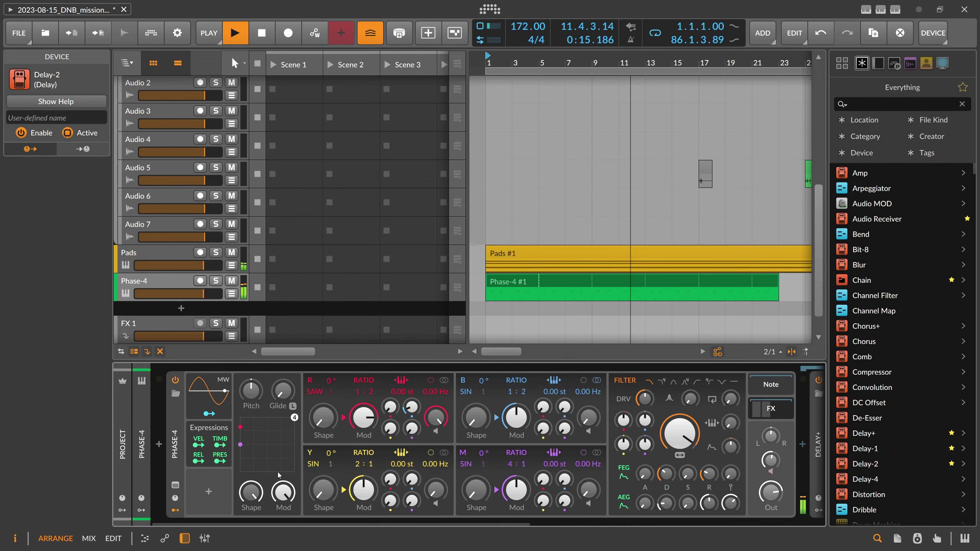
{"action": "left_click_drag", "start_coordinate": [283, 491], "coordinate": [283, 502]}
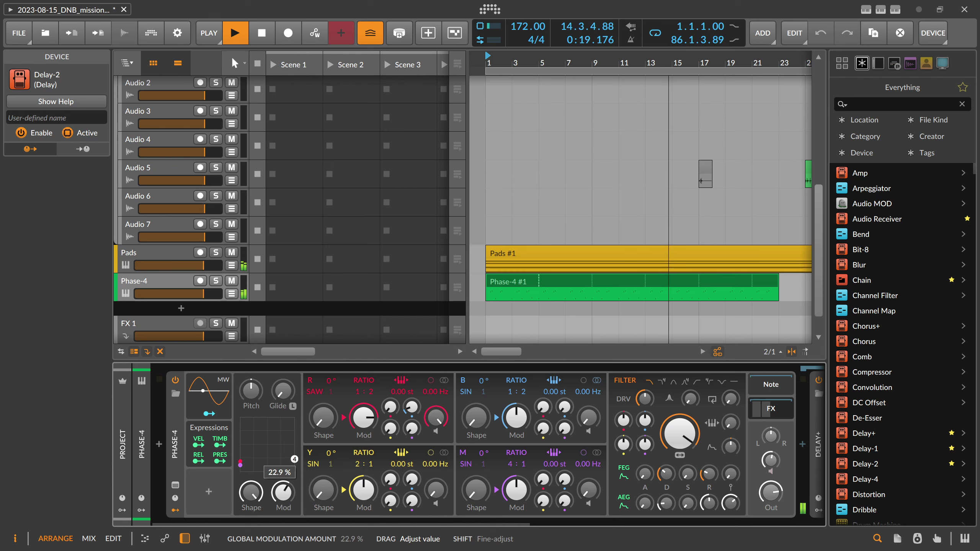
Step: Extend the looped Phase-4 clip to 32 bars and stop playback
{"action": "left_click_drag", "start_coordinate": [557, 63], "coordinate": [579, 27]}
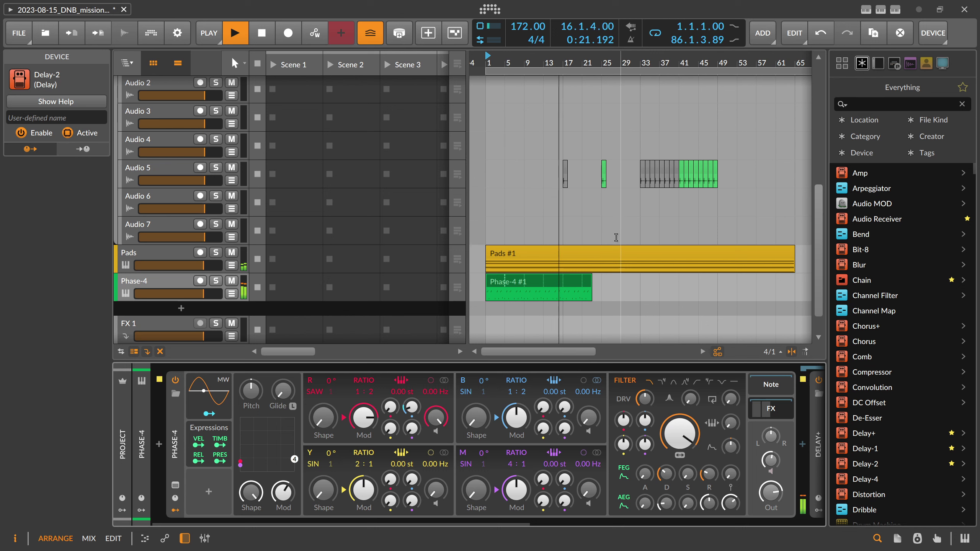
{"action": "left_click_drag", "start_coordinate": [591, 287], "coordinate": [624, 285]}
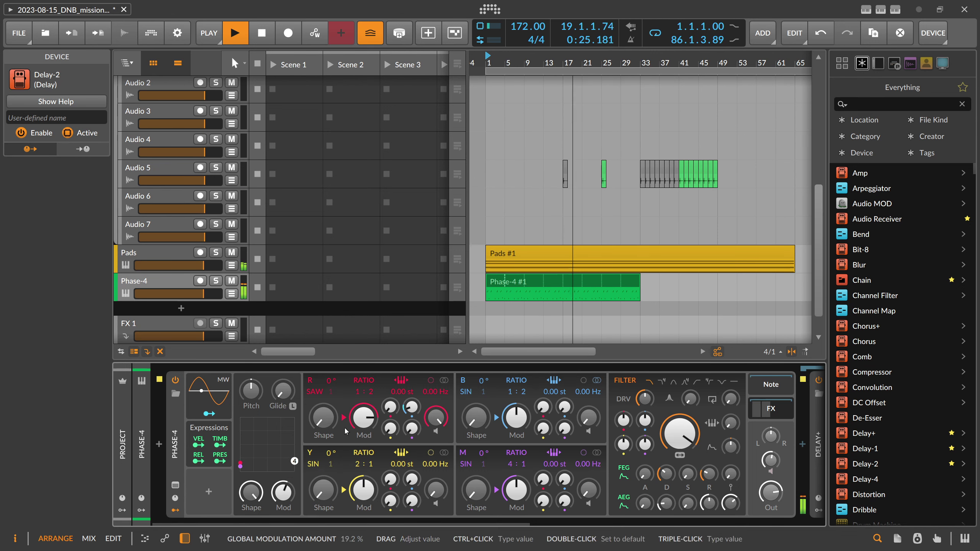
{"action": "key", "text": "space"}
Step: Show Phase-4's Mod % automation and draw a rising curve from 3.69 % at bar 1 to a higher point at bar 33
{"action": "left_click", "coordinate": [232, 293]}
{"action": "scroll", "coordinate": [502, 276], "scroll_direction": "down", "scroll_amount": 2}
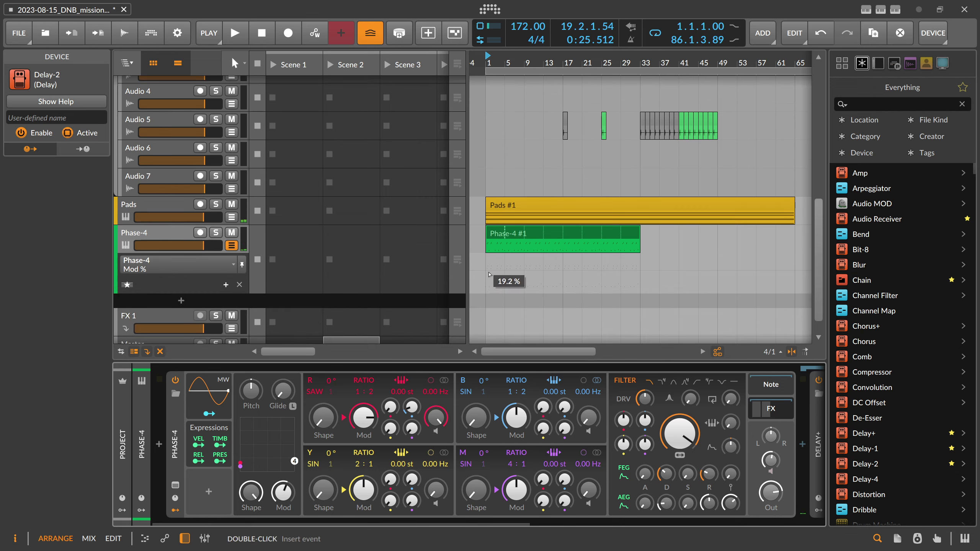
{"action": "double_click", "coordinate": [486, 271]}
{"action": "left_click_drag", "start_coordinate": [619, 271], "coordinate": [633, 263]}
{"action": "key", "text": "space"}
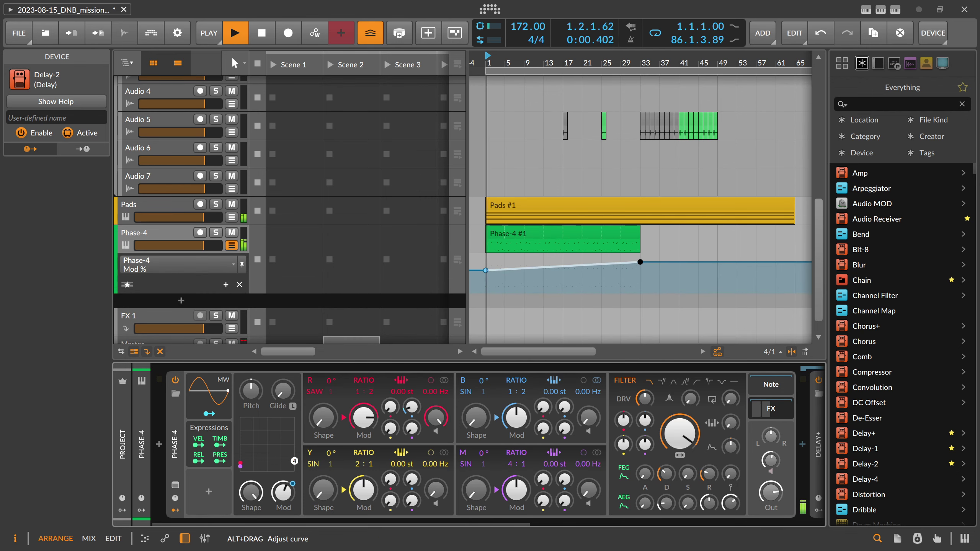
{"action": "left_click_drag", "start_coordinate": [486, 271], "coordinate": [486, 279]}
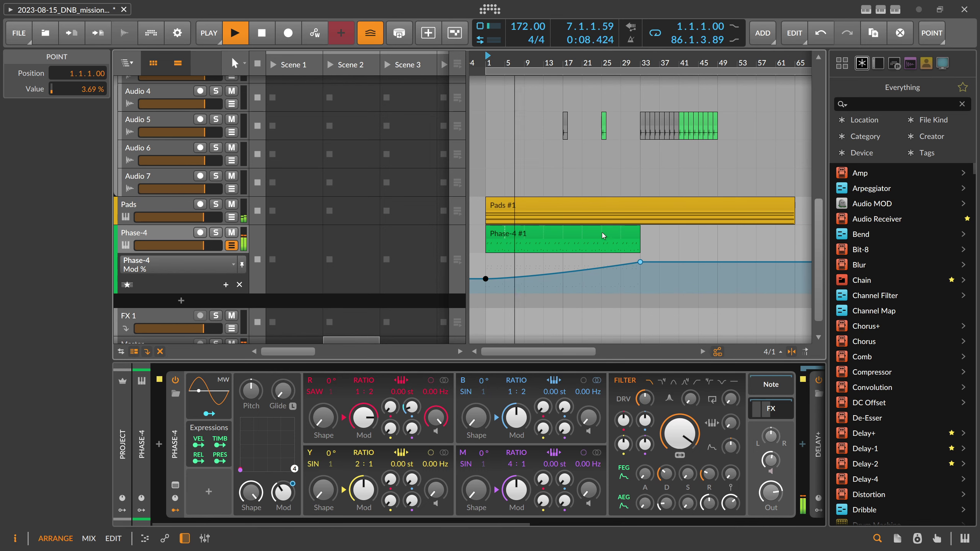
Step: Shorten the looped Phase-4 clip so it ends at bar 17
{"action": "left_click", "coordinate": [614, 236]}
{"action": "left_click_drag", "start_coordinate": [637, 232], "coordinate": [563, 232]}
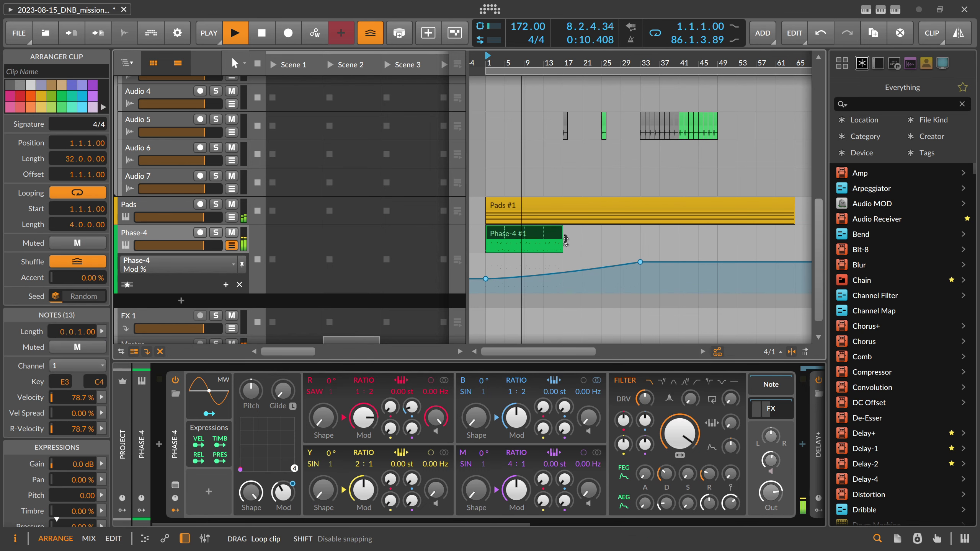
Step: Duplicate the Phase-4 clip to bar 17 and join its Mod % automation into one continuous rise to 54.2 % at bar 33
{"action": "key", "text": "ctrl+d"}
{"action": "double_click", "coordinate": [576, 237]}
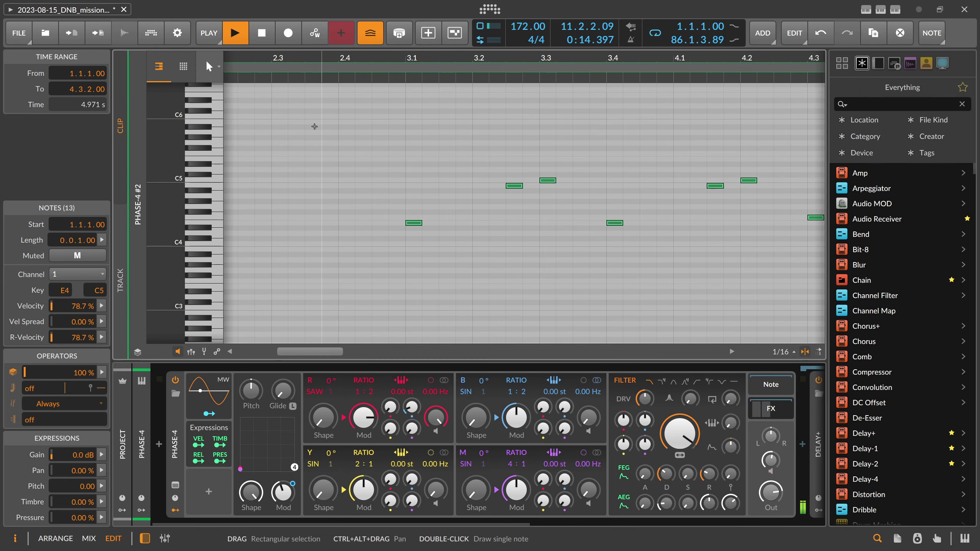
{"action": "key", "text": "alt+1"}
{"action": "left_click", "coordinate": [563, 279]}
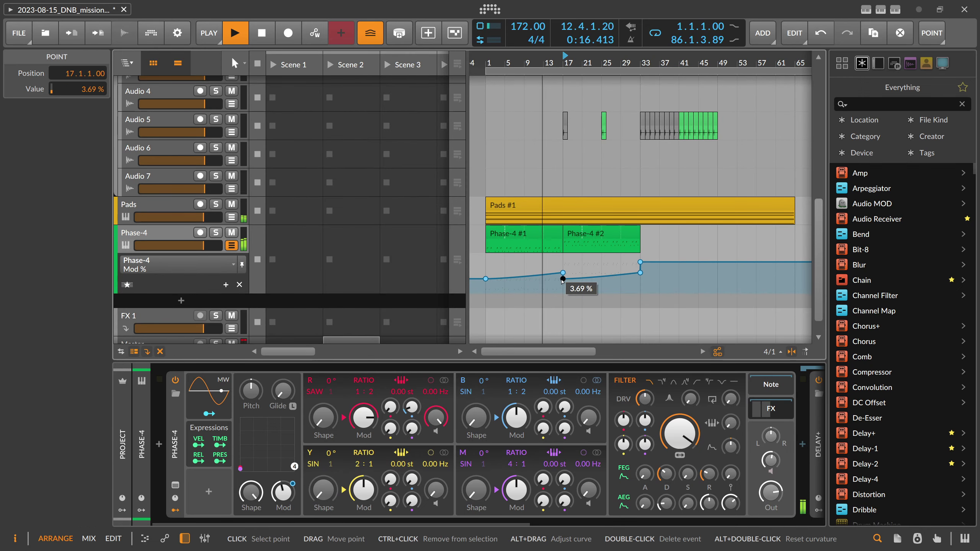
{"action": "key", "text": "Delete"}
{"action": "left_click_drag", "start_coordinate": [641, 273], "coordinate": [641, 262]}
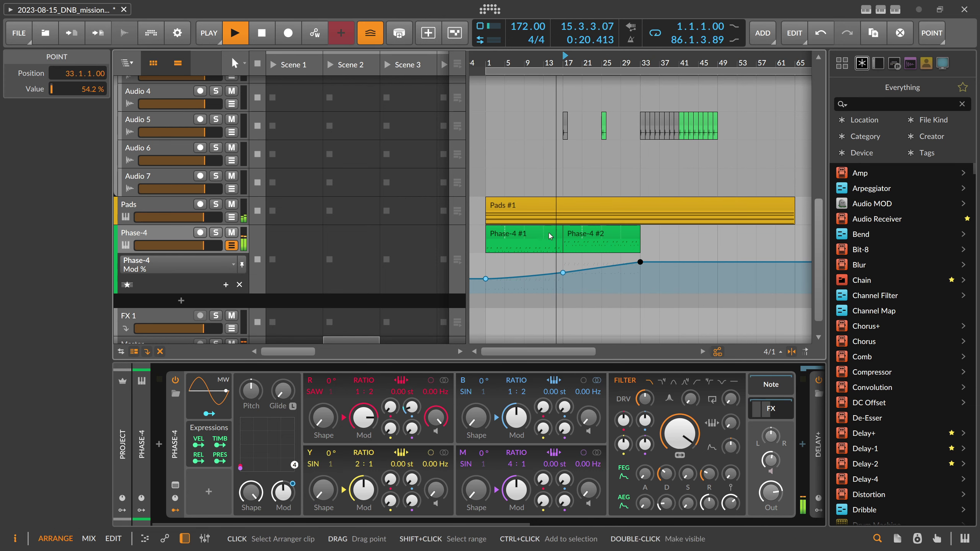
Step: Colour the second Phase-4 clip blue and add a Mod % jump to 43.8 % at bar 17
{"action": "left_click", "coordinate": [570, 234]}
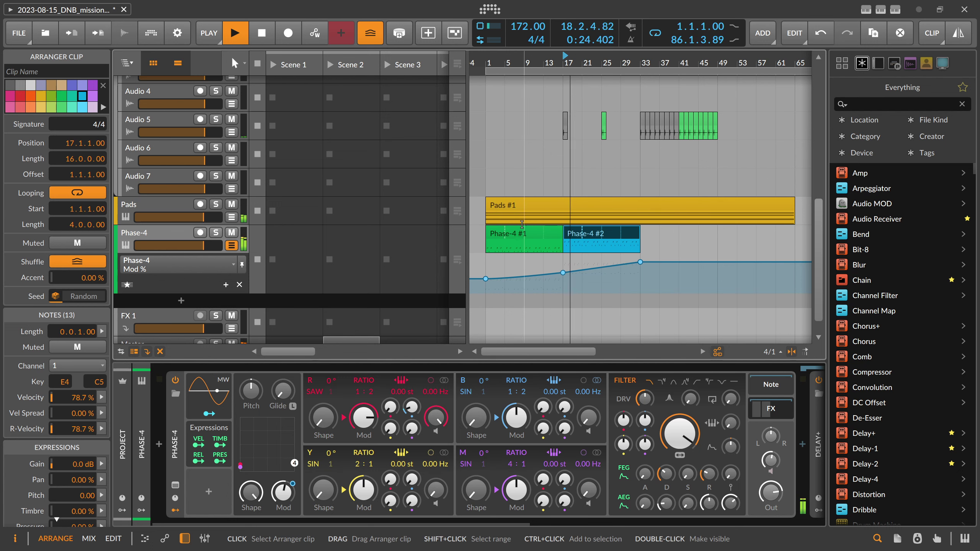
{"action": "left_click_drag", "start_coordinate": [589, 271], "coordinate": [563, 264]}
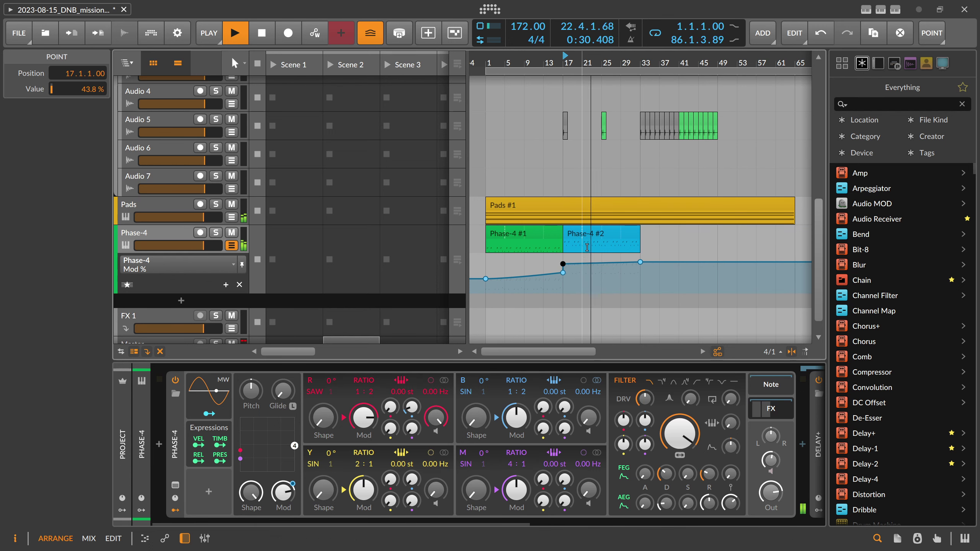
Step: Copy the Polysynth-bounce-7 clip on Audio 6 to bar 21 and the Polysynth-bounce-6 clip on Audio 7 to bar 9
{"action": "scroll", "coordinate": [586, 98], "scroll_direction": "down", "scroll_amount": 5}
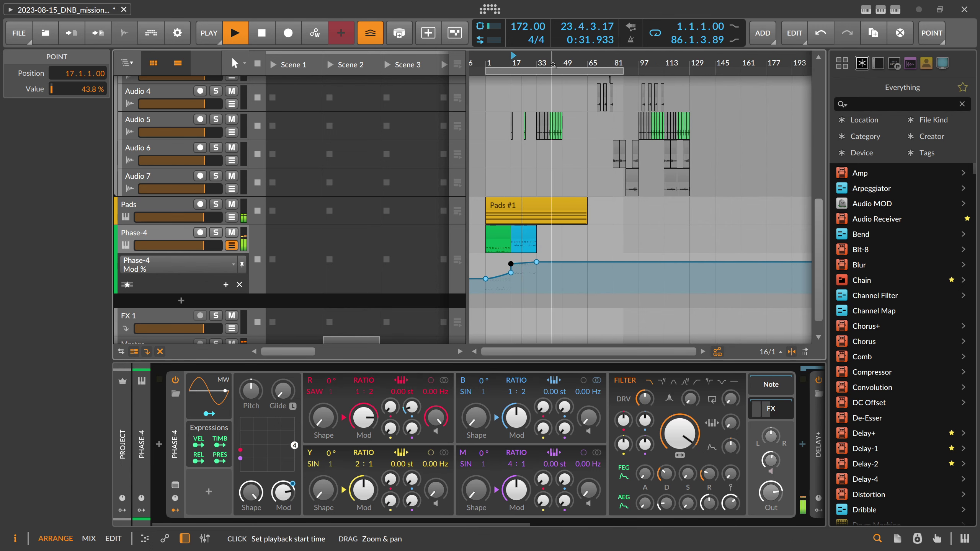
{"action": "left_click", "coordinate": [618, 151]}
{"action": "left_click_drag", "start_coordinate": [617, 150], "coordinate": [541, 148]}
{"action": "left_click_drag", "start_coordinate": [541, 62], "coordinate": [589, 94]}
{"action": "left_click_drag", "start_coordinate": [591, 147], "coordinate": [521, 156]}
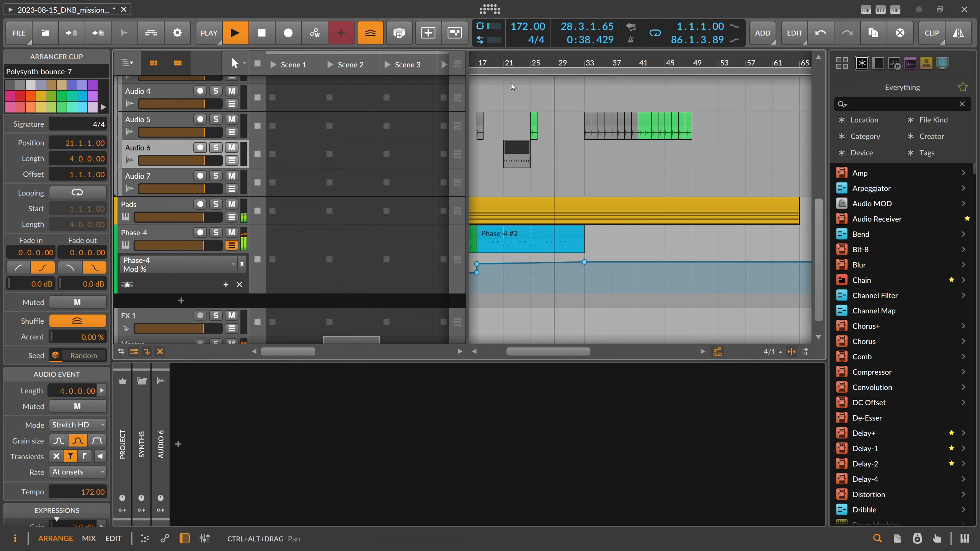
{"action": "left_click_drag", "start_coordinate": [515, 63], "coordinate": [541, 40]}
{"action": "left_click_drag", "start_coordinate": [725, 181], "coordinate": [517, 182]}
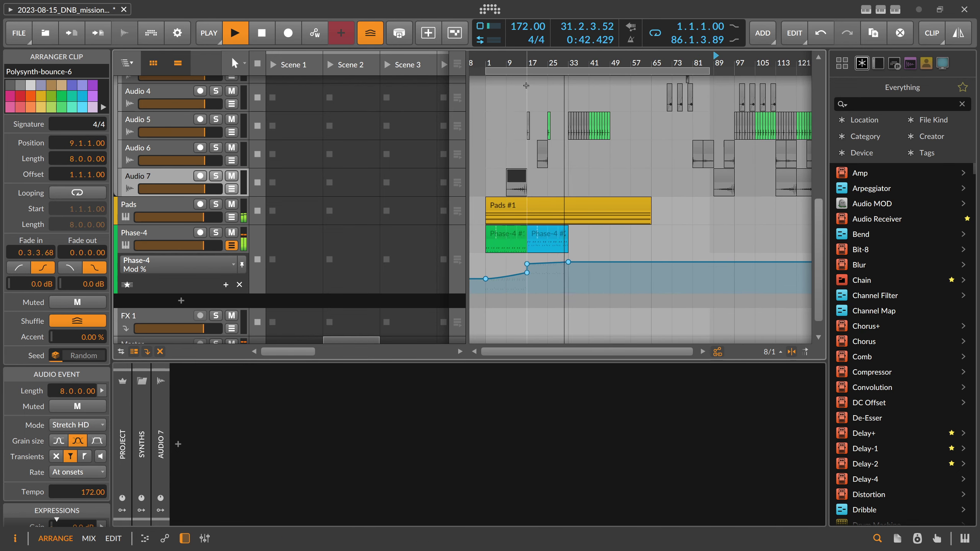
Step: Play the arrangement from bar 9 to audition the copied synth clips, reset the playback start to bar 1 and stop
{"action": "left_click", "coordinate": [511, 64]}
{"action": "left_click_drag", "start_coordinate": [511, 64], "coordinate": [535, 77]}
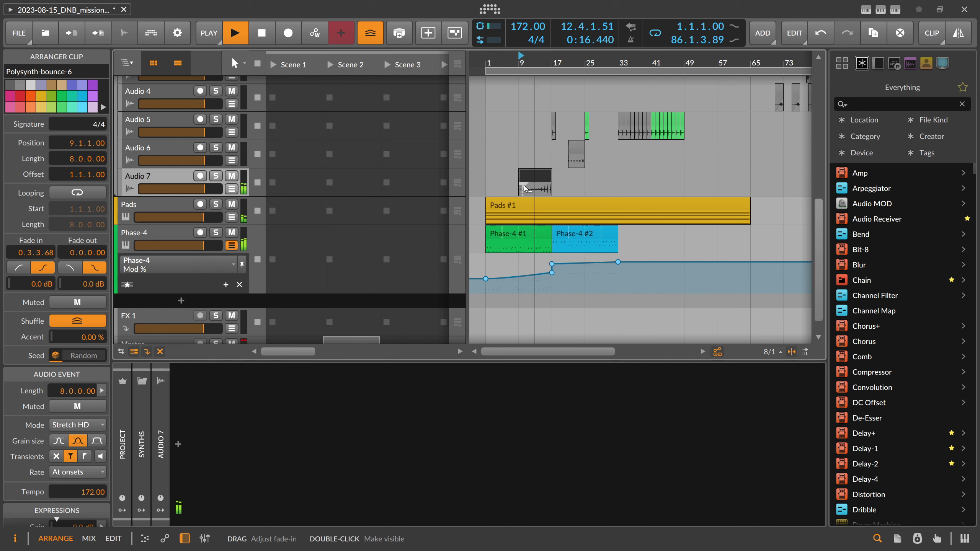
{"action": "scroll", "coordinate": [538, 176], "scroll_direction": "up", "scroll_amount": 5}
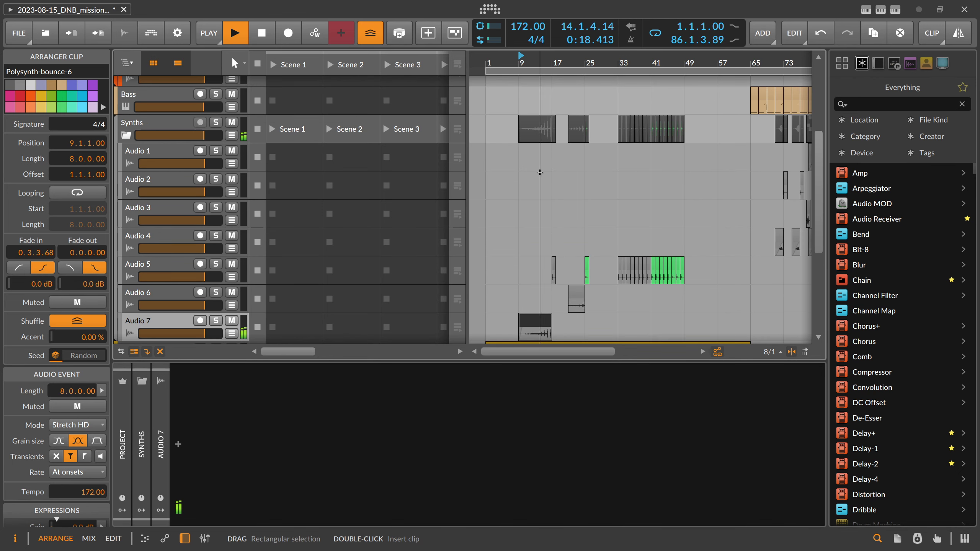
{"action": "scroll", "coordinate": [540, 173], "scroll_direction": "down", "scroll_amount": 5}
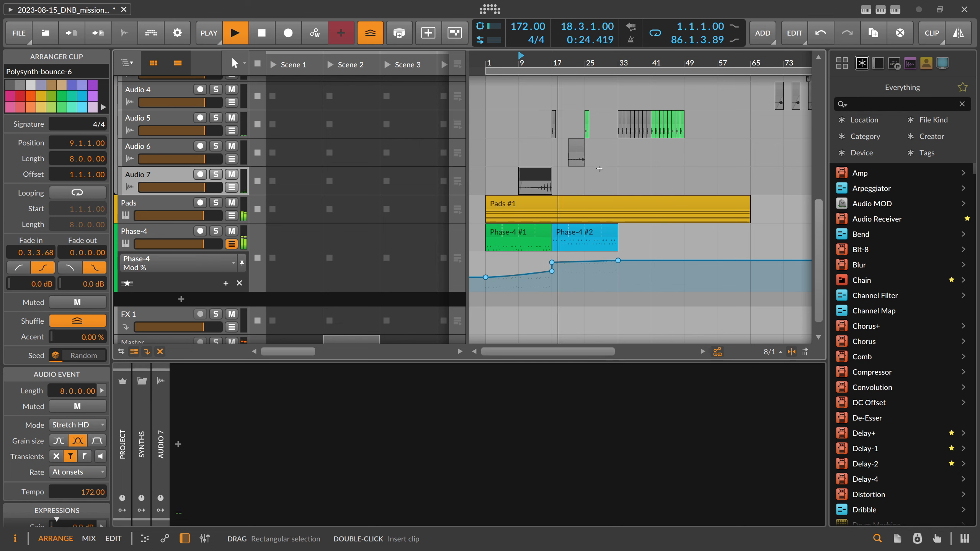
{"action": "scroll", "coordinate": [583, 63], "scroll_direction": "down", "scroll_amount": 2}
{"action": "left_click", "coordinate": [489, 62]}
{"action": "key", "text": "space"}
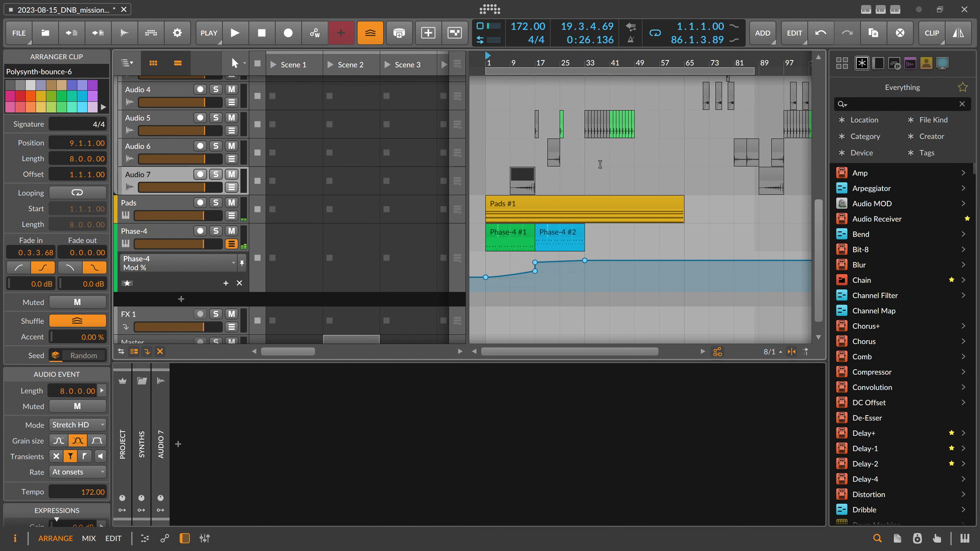
Step: Duplicate both Phase-4 clips together with their Mod % automation to bar 33
{"action": "left_click_drag", "start_coordinate": [599, 232], "coordinate": [499, 234]}
{"action": "key", "text": "ctrl+d"}
{"action": "left_click", "coordinate": [595, 268]}
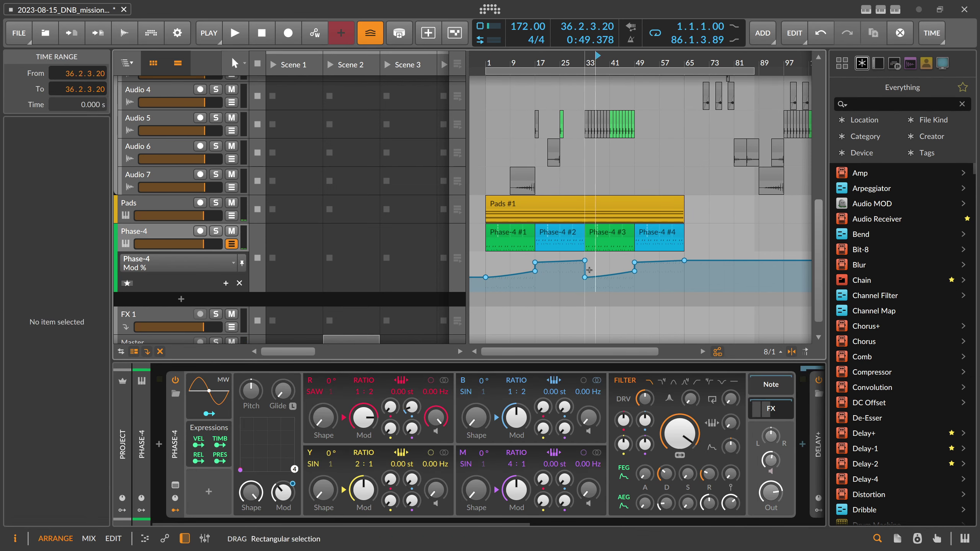
Step: Delete the copied low Mod % points at bars 33 and 49 and the point at bar 65, raising the remaining bar 49 point
{"action": "left_click", "coordinate": [585, 277]}
{"action": "key", "text": "Delete"}
{"action": "left_click", "coordinate": [634, 272]}
{"action": "key", "text": "Delete"}
{"action": "left_click", "coordinate": [634, 263]}
{"action": "left_click", "coordinate": [585, 260]}
{"action": "left_click", "coordinate": [634, 262]}
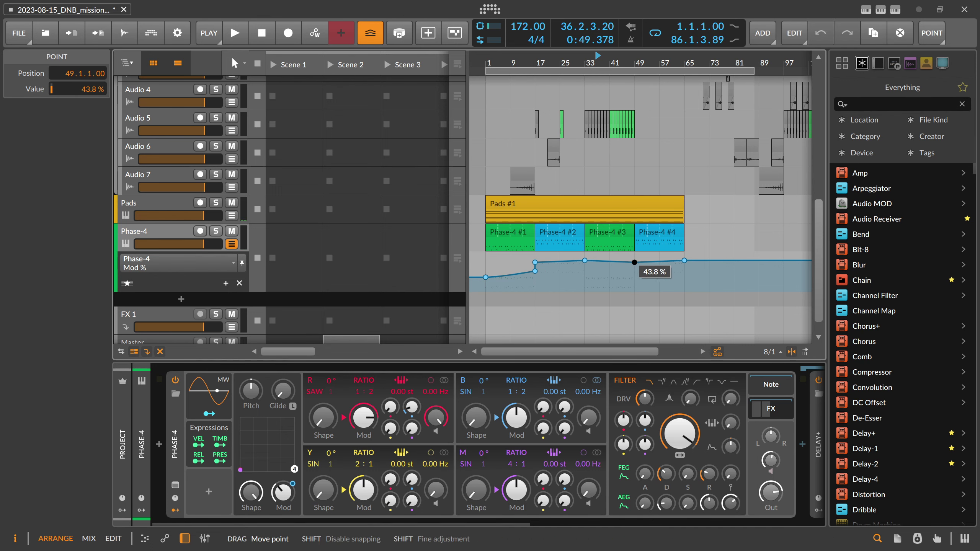
{"action": "double_click", "coordinate": [684, 260]}
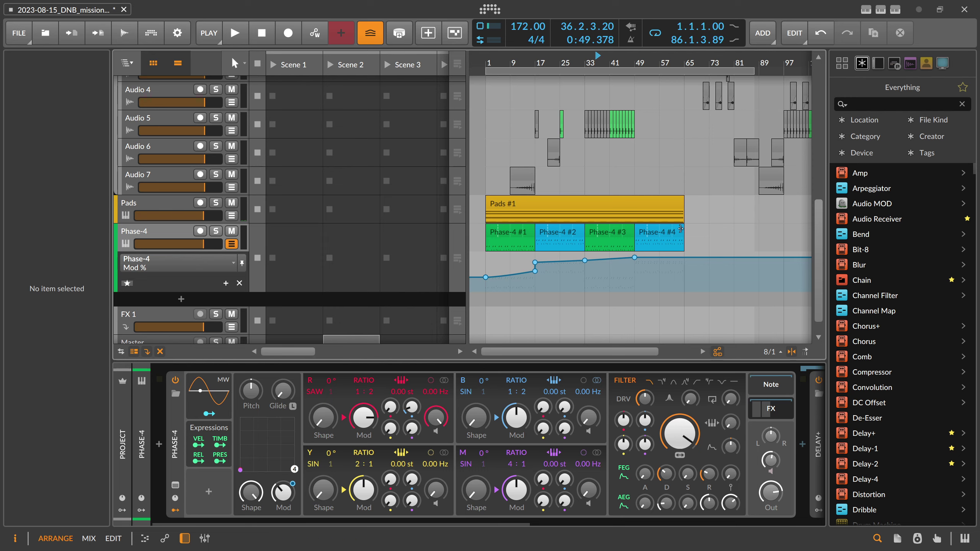
Step: Start playback at bar 49 and duplicate the 16 one-bar Audio 5 clips starting at bar 33 to bar 49
{"action": "scroll", "coordinate": [647, 109], "scroll_direction": "up", "scroll_amount": 4}
{"action": "scroll", "coordinate": [648, 110], "scroll_direction": "down", "scroll_amount": 2}
{"action": "left_click", "coordinate": [641, 62]}
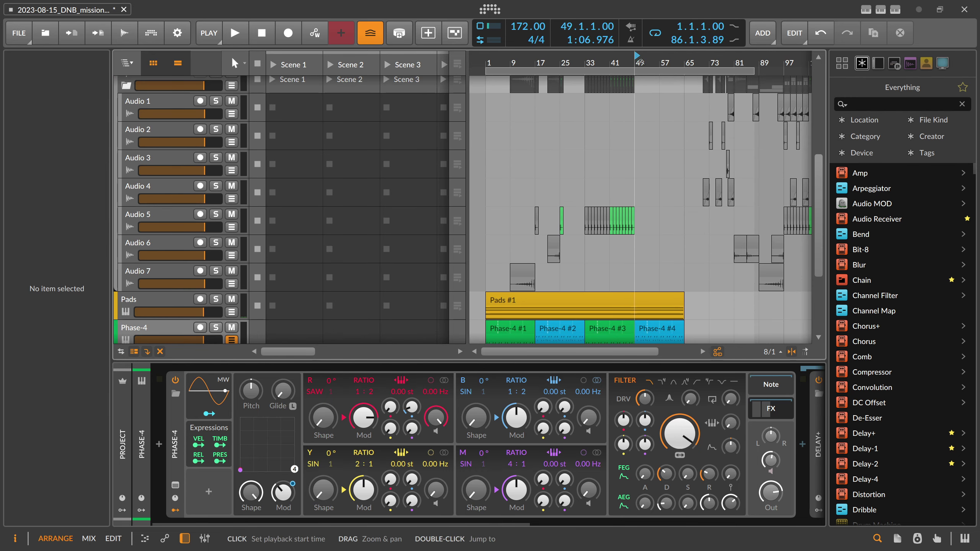
{"action": "key", "text": "space"}
{"action": "scroll", "coordinate": [641, 109], "scroll_direction": "down", "scroll_amount": 3}
{"action": "left_click_drag", "start_coordinate": [646, 123], "coordinate": [580, 118]}
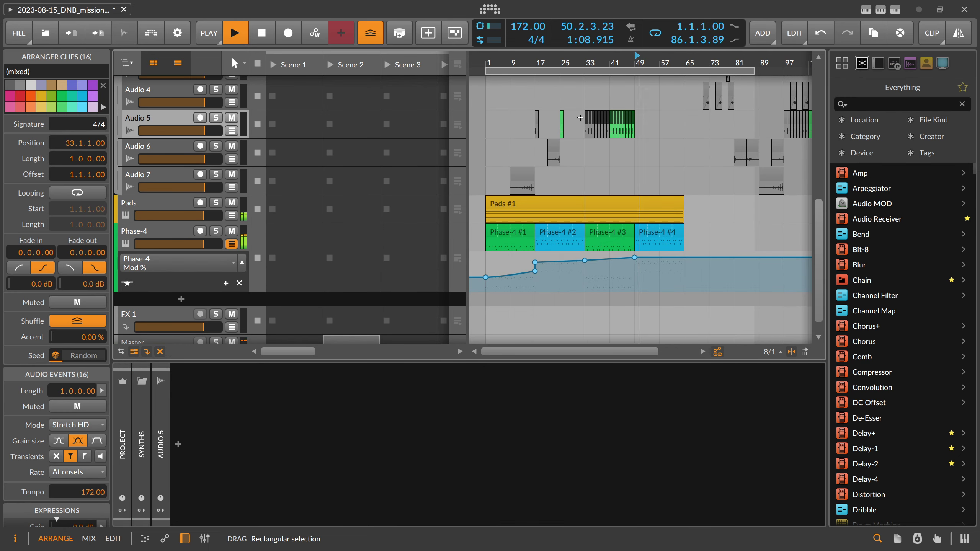
{"action": "key", "text": "ctrl+d"}
Step: Copy the two-bar Polysynth-bounce-1 clip on Audio 4 from bar 99 to bar 63
{"action": "scroll", "coordinate": [658, 123], "scroll_direction": "up", "scroll_amount": 5}
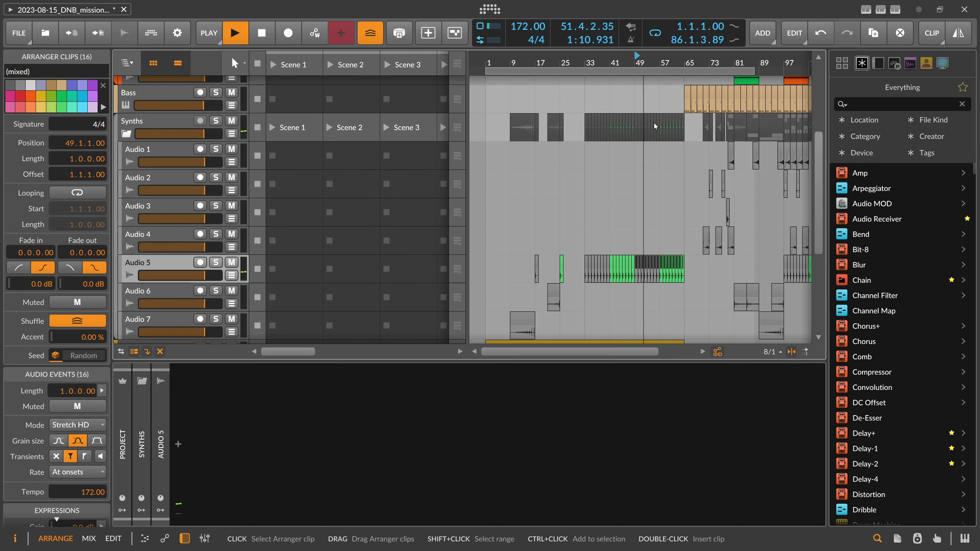
{"action": "left_click", "coordinate": [674, 184]}
{"action": "scroll", "coordinate": [673, 246], "scroll_direction": "down", "scroll_amount": 3}
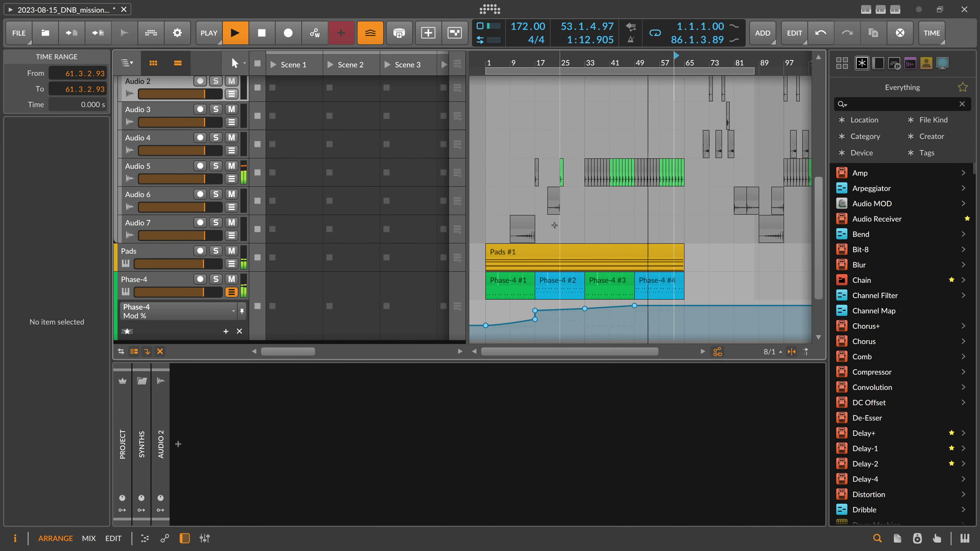
{"action": "left_click_drag", "start_coordinate": [728, 79], "coordinate": [599, 79]}
{"action": "left_click_drag", "start_coordinate": [671, 143], "coordinate": [634, 141]}
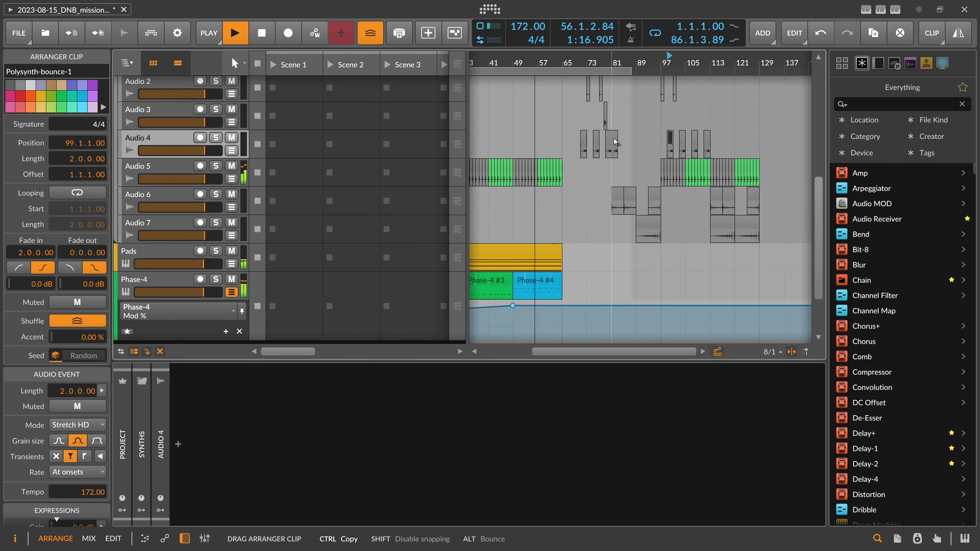
{"action": "left_click_drag", "start_coordinate": [562, 144], "coordinate": [562, 144]}
{"action": "left_click_drag", "start_coordinate": [566, 62], "coordinate": [589, 139]}
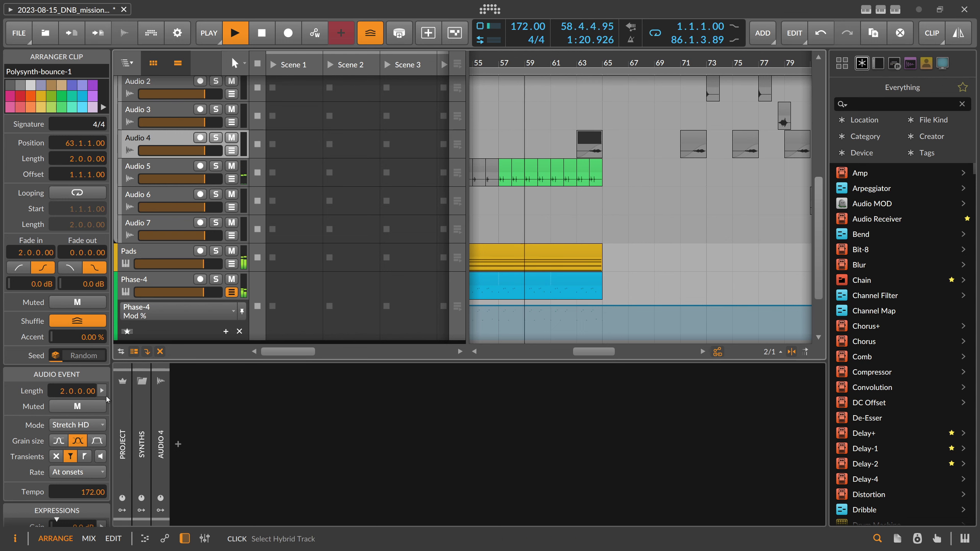
Step: Set the gain of the Audio 4 clip at bar 63 to -4.0 dB and its pitch to 0.00
{"action": "scroll", "coordinate": [104, 424], "scroll_direction": "down", "scroll_amount": 3}
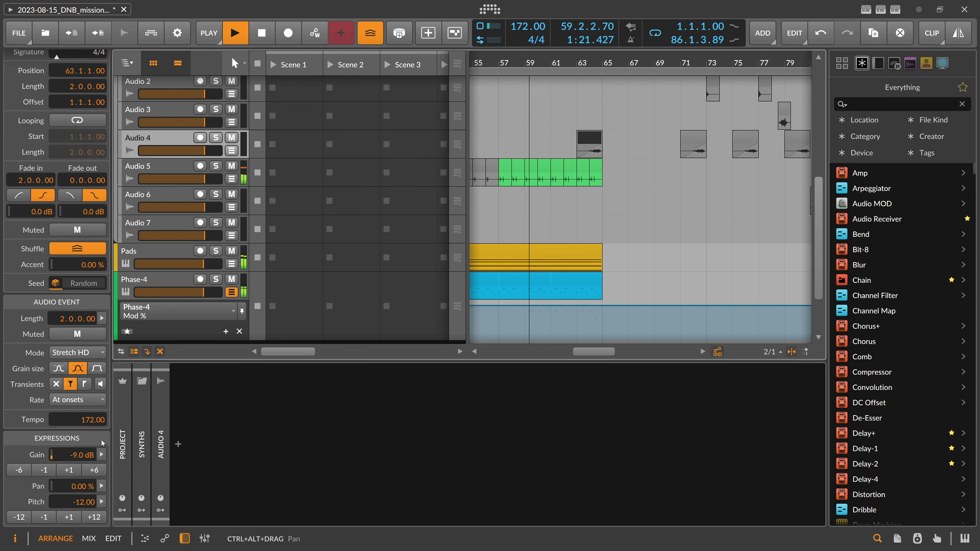
{"action": "left_click", "coordinate": [75, 472]}
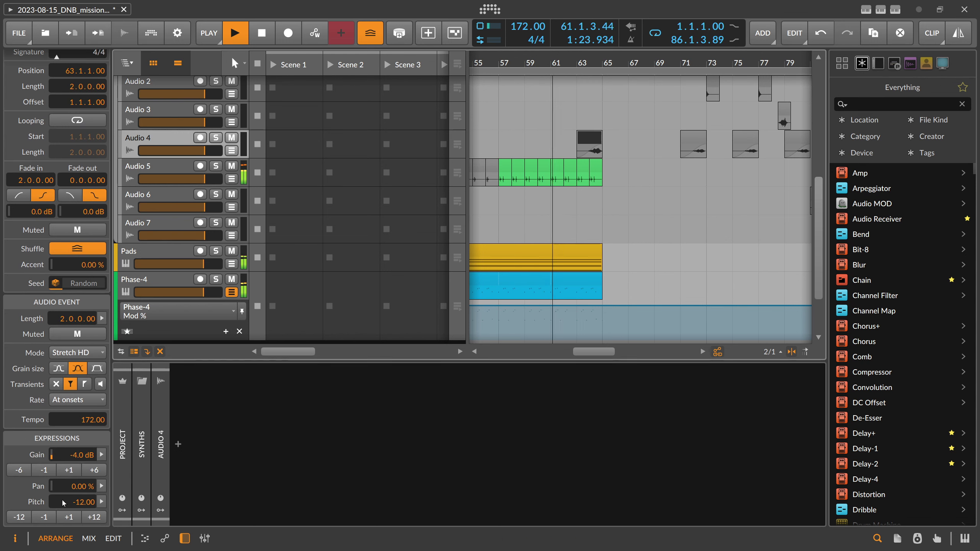
{"action": "left_click", "coordinate": [89, 516]}
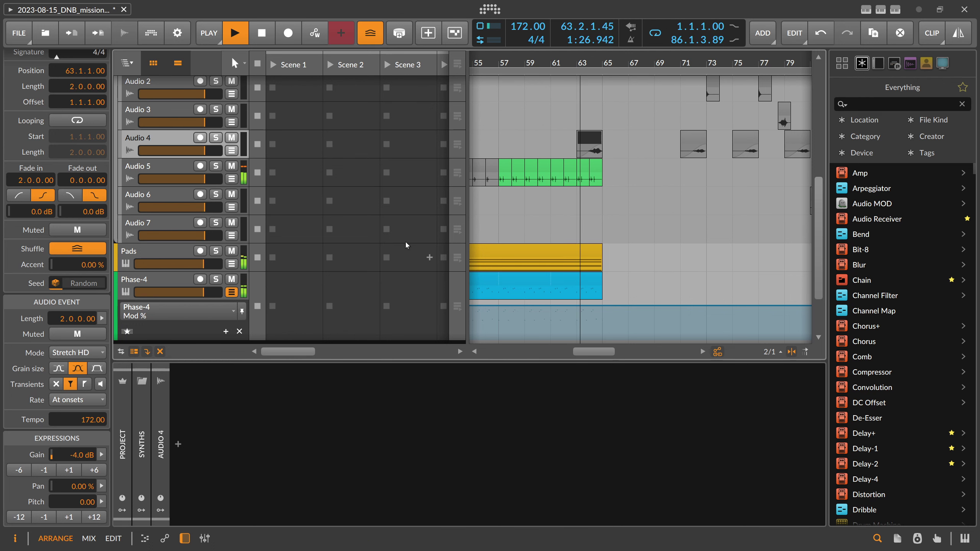
Step: Listen through the transition at bar 65 while examining the synth and drum tracks and Phase-4's device chain
{"action": "scroll", "coordinate": [521, 211], "scroll_direction": "up", "scroll_amount": 5}
{"action": "scroll", "coordinate": [522, 211], "scroll_direction": "down", "scroll_amount": 2}
{"action": "scroll", "coordinate": [523, 212], "scroll_direction": "up", "scroll_amount": 2}
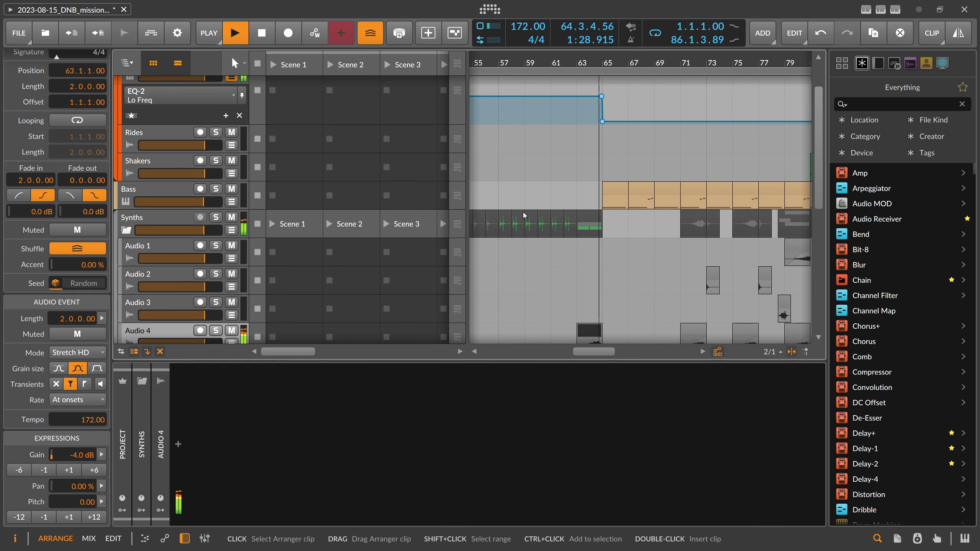
{"action": "scroll", "coordinate": [533, 213], "scroll_direction": "down", "scroll_amount": 4}
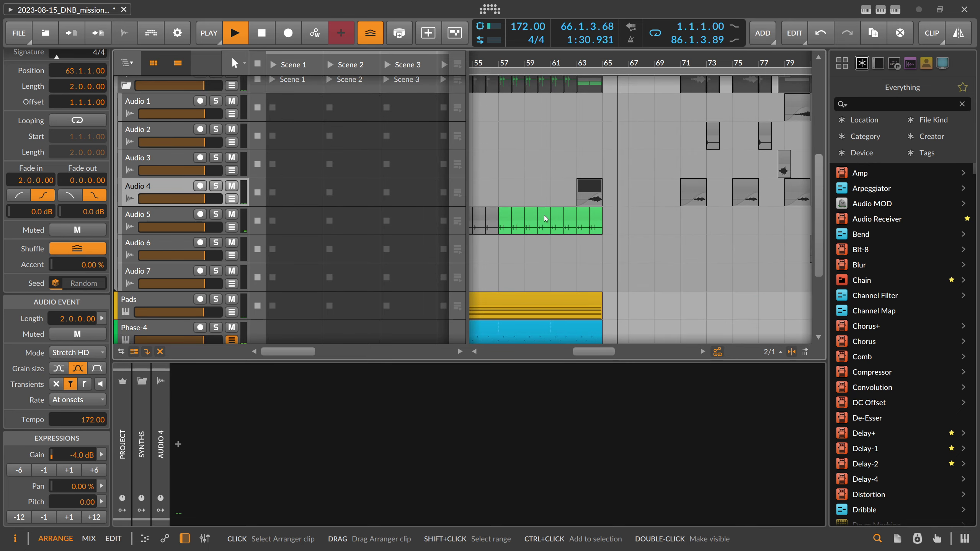
{"action": "scroll", "coordinate": [544, 216], "scroll_direction": "down", "scroll_amount": 3}
{"action": "left_click", "coordinate": [187, 215]}
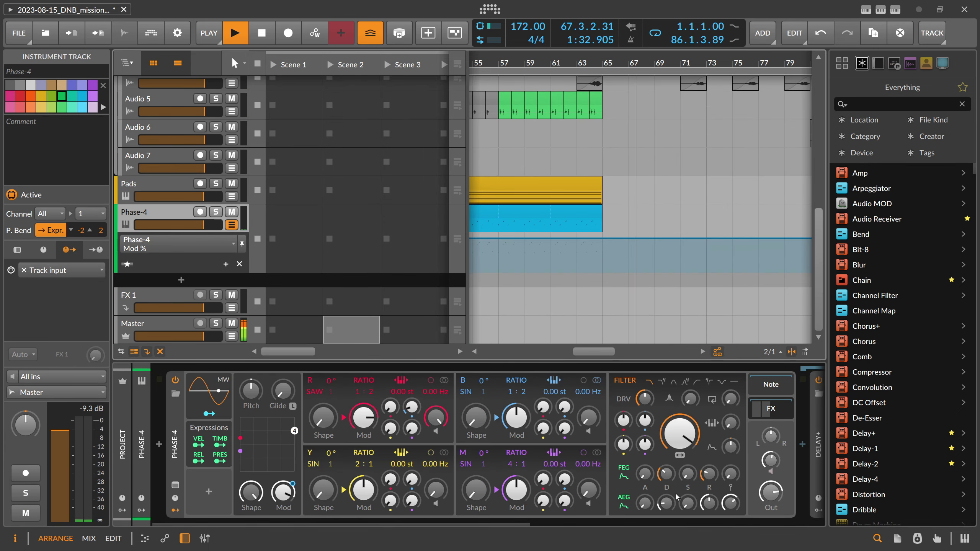
{"action": "scroll", "coordinate": [479, 498], "scroll_direction": "right", "scroll_amount": 5}
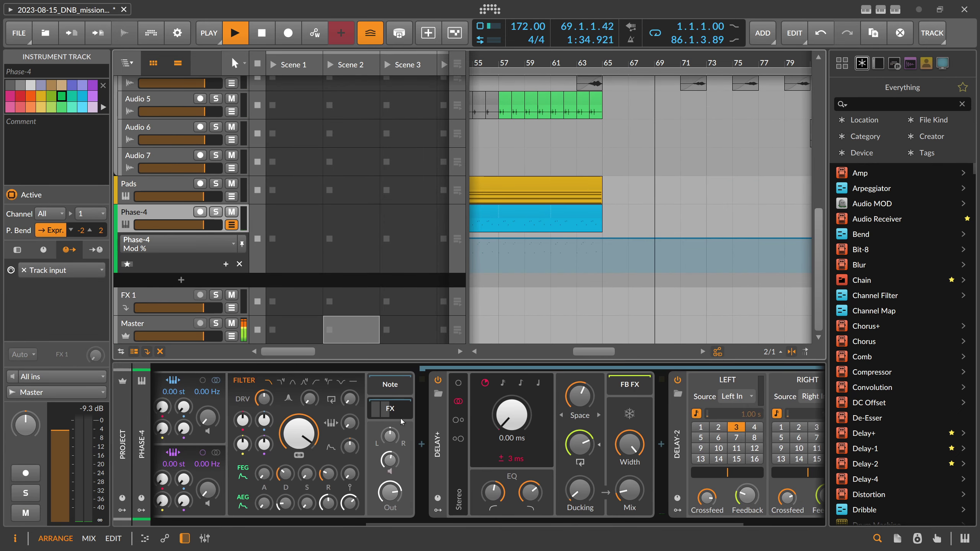
{"action": "scroll", "coordinate": [413, 415], "scroll_direction": "left", "scroll_amount": 5}
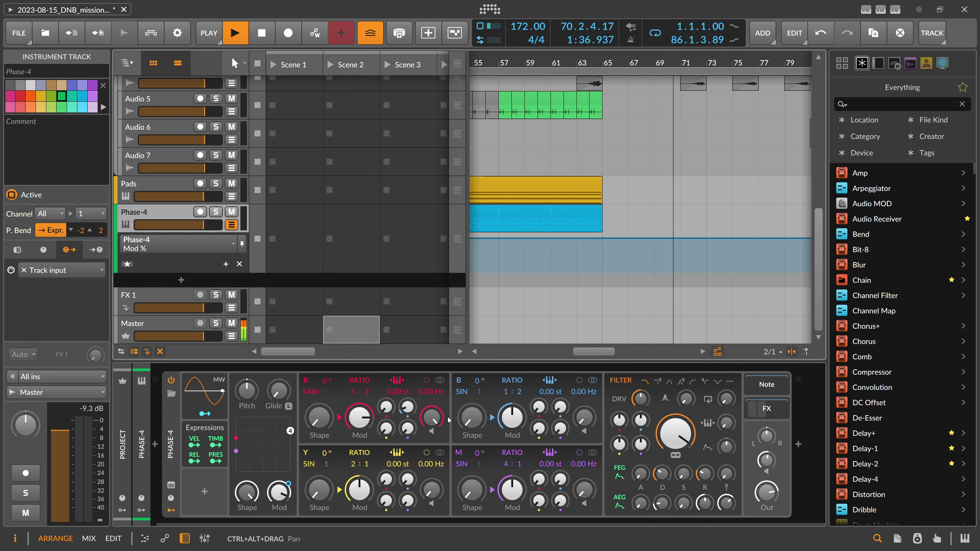
{"action": "scroll", "coordinate": [596, 151], "scroll_direction": "down", "scroll_amount": 4}
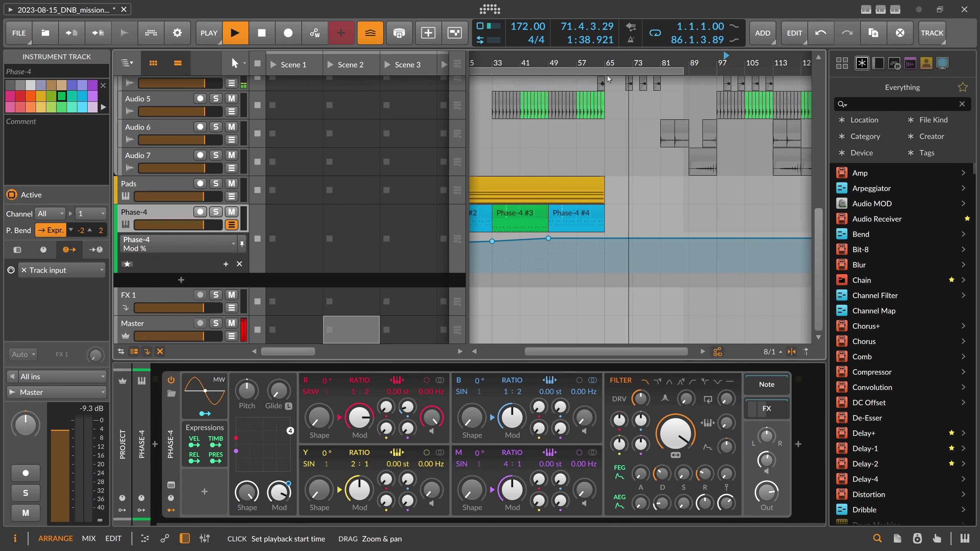
{"action": "scroll", "coordinate": [596, 152], "scroll_direction": "up", "scroll_amount": 6}
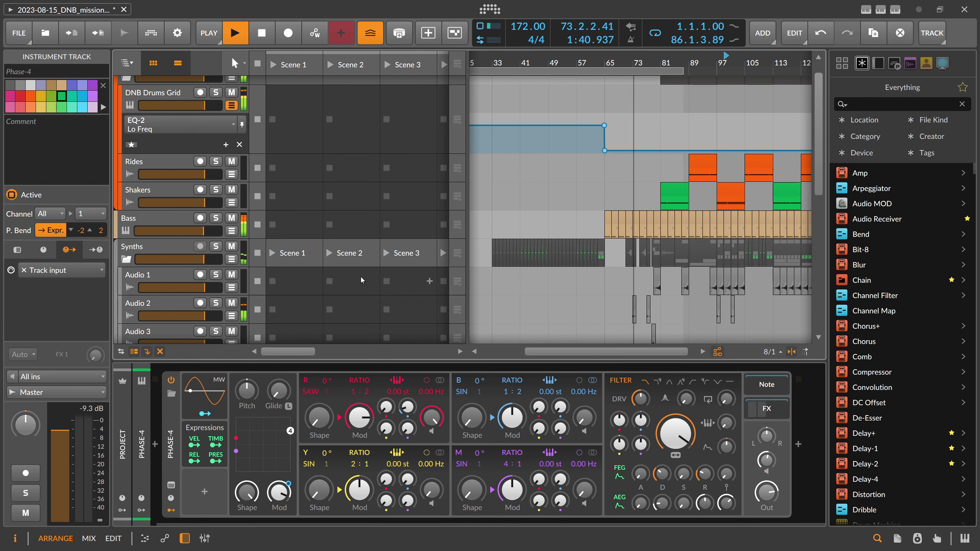
{"action": "scroll", "coordinate": [165, 178], "scroll_direction": "up", "scroll_amount": 1}
Step: Set the filter drive of the Bass track's Phase-4 to about +1.0 dB, check its effect chain and stop playback
{"action": "left_click", "coordinate": [160, 236]}
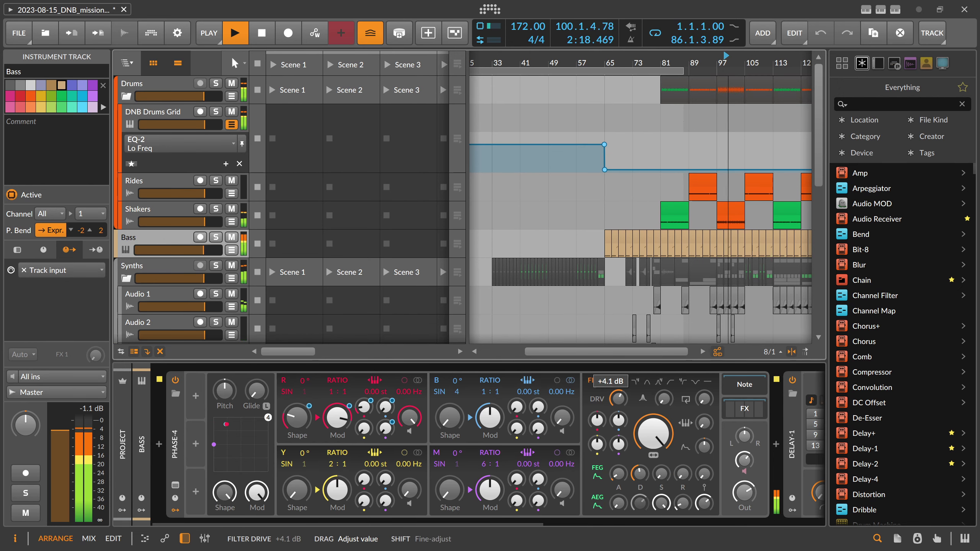
{"action": "left_click_drag", "start_coordinate": [619, 399], "coordinate": [619, 401]}
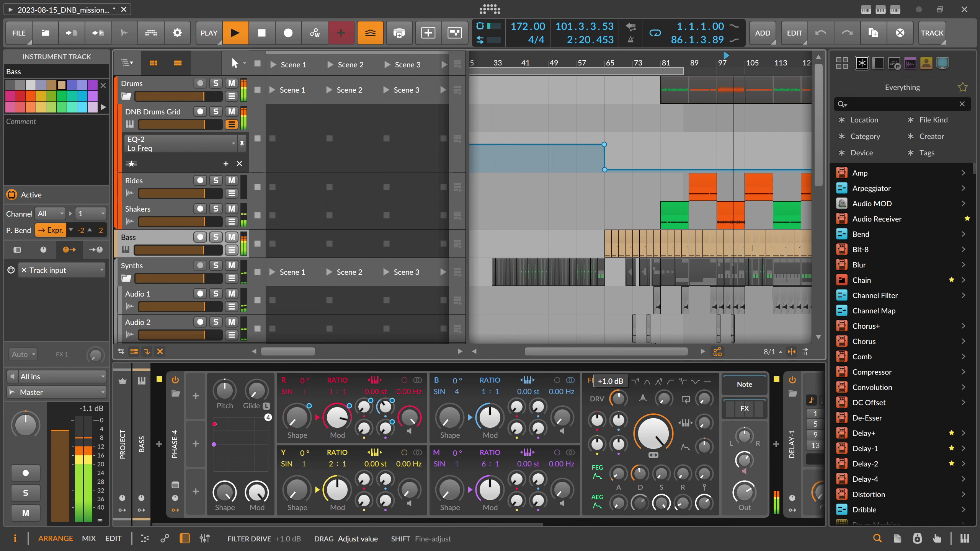
{"action": "left_click", "coordinate": [744, 460]}
{"action": "scroll", "coordinate": [529, 522], "scroll_direction": "right", "scroll_amount": 6}
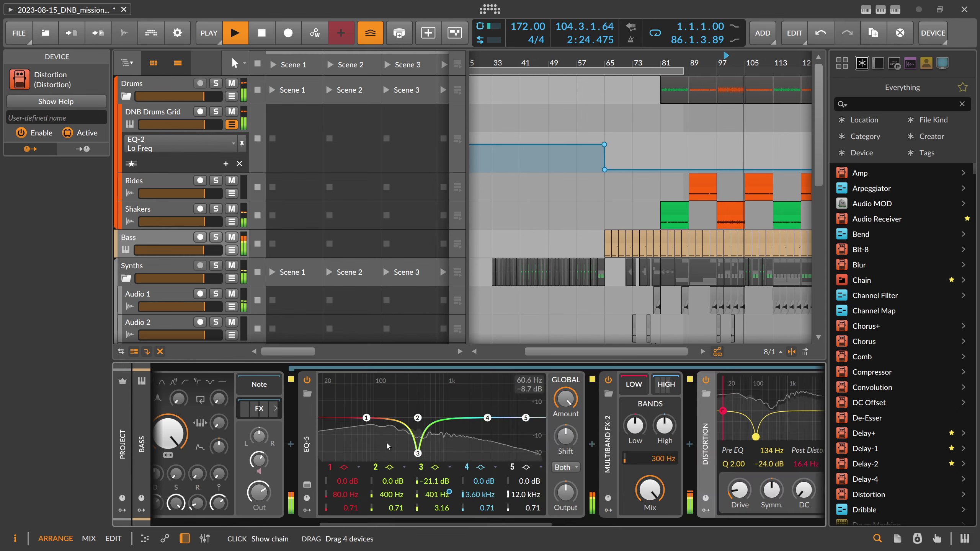
{"action": "key", "text": "space"}
{"action": "scroll", "coordinate": [515, 530], "scroll_direction": "left", "scroll_amount": 4}
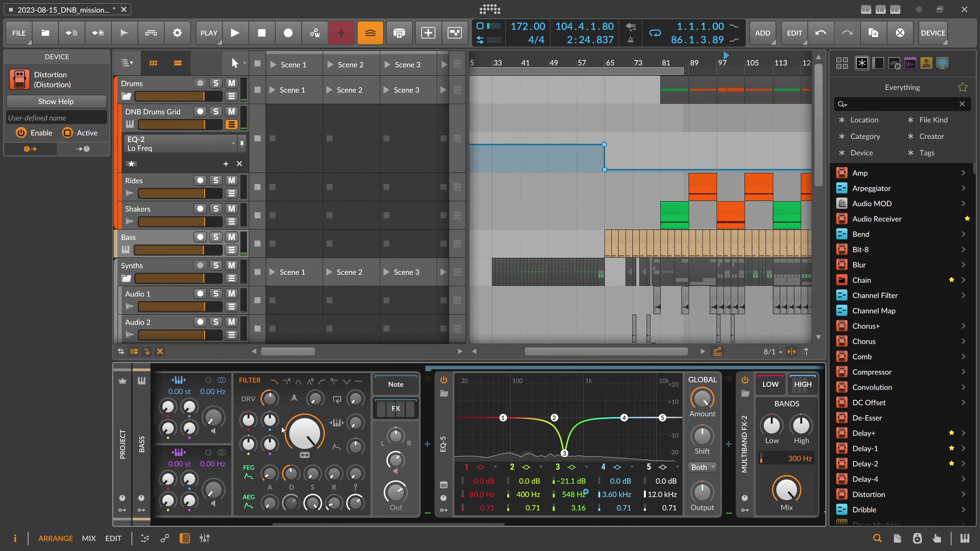
Step: Fine-tune the input gain of the Peak Limiter in the Bass track's FX chain during playback
{"action": "scroll", "coordinate": [476, 516], "scroll_direction": "right", "scroll_amount": 8}
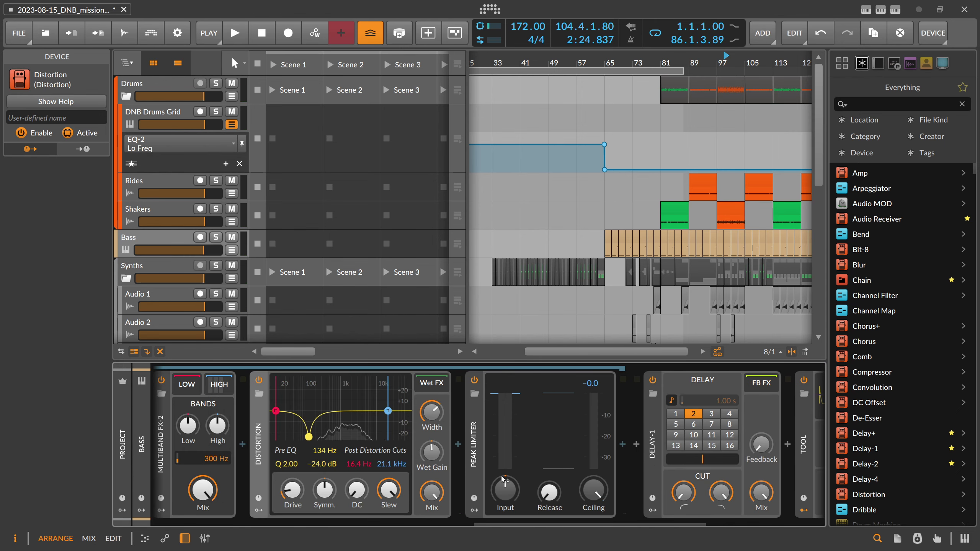
{"action": "left_click", "coordinate": [511, 495], "text": "ctrl"}
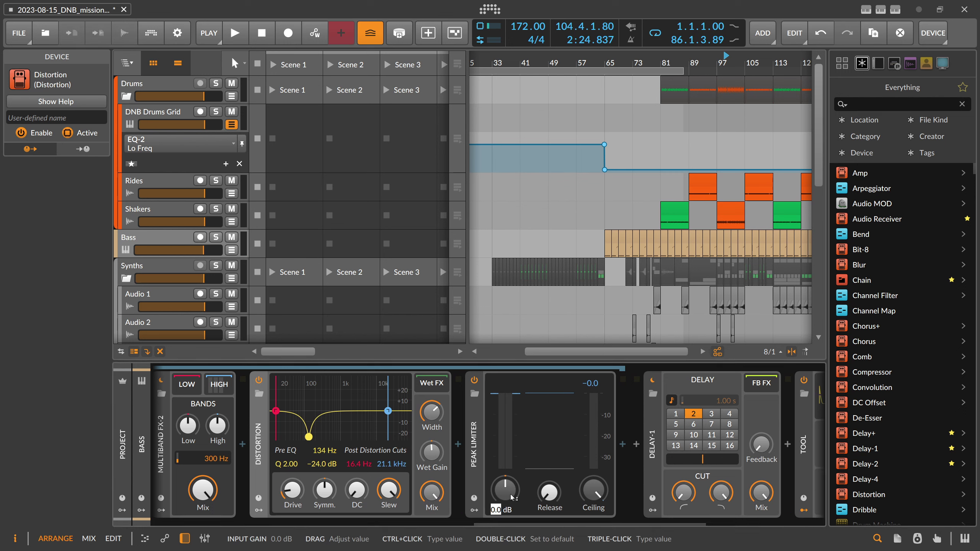
{"action": "key", "text": "space"}
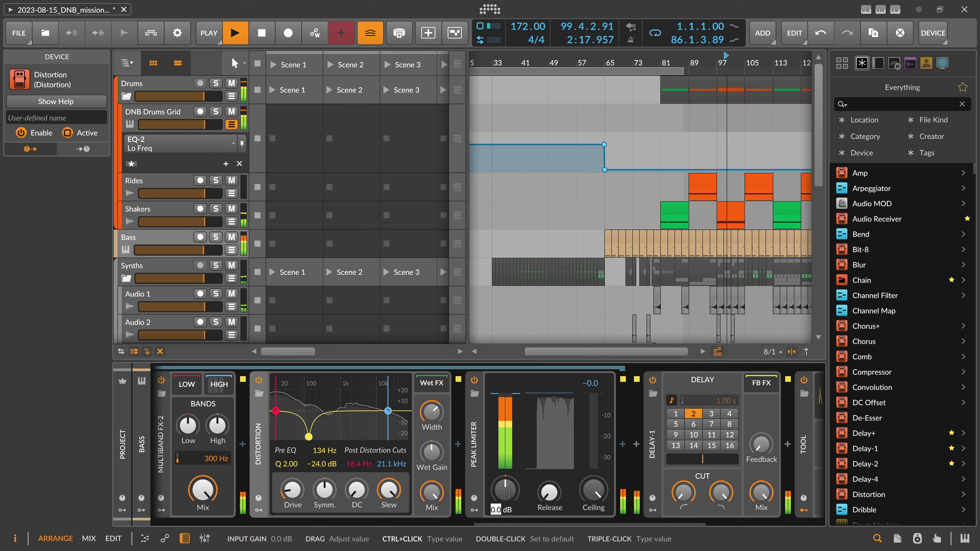
{"action": "left_click_drag", "start_coordinate": [509, 497], "coordinate": [509, 487]}
Step: Hide the FX chain of the Bass track's Phase-4 and check the Delay-1 and Tool devices after it
{"action": "left_click_drag", "start_coordinate": [499, 522], "coordinate": [294, 520]}
{"action": "left_click", "coordinate": [485, 409]}
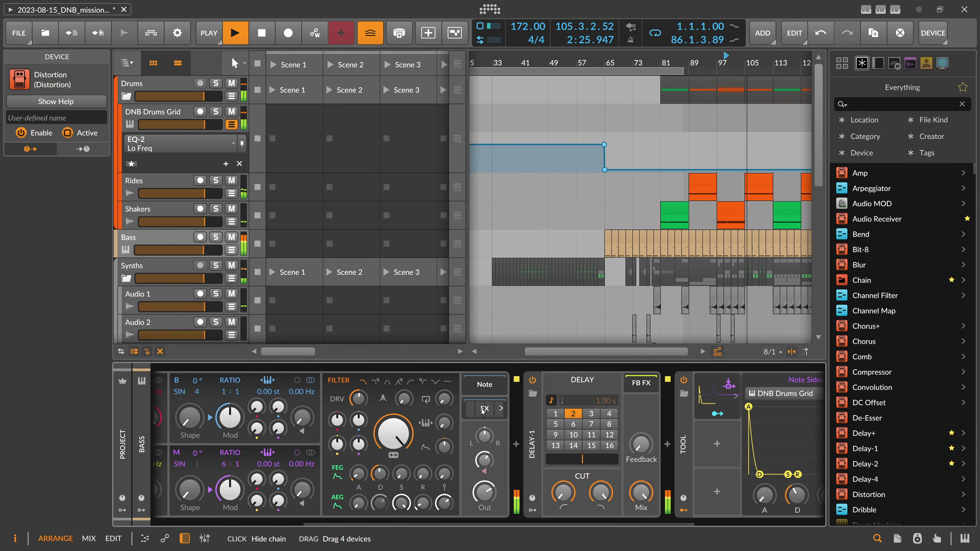
{"action": "left_click", "coordinate": [479, 520]}
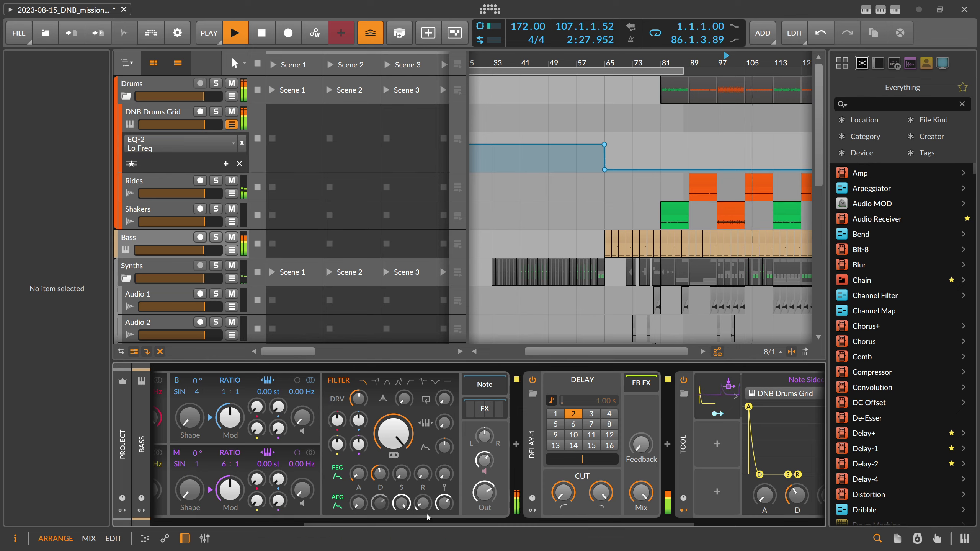
{"action": "left_click_drag", "start_coordinate": [483, 523], "coordinate": [656, 524]}
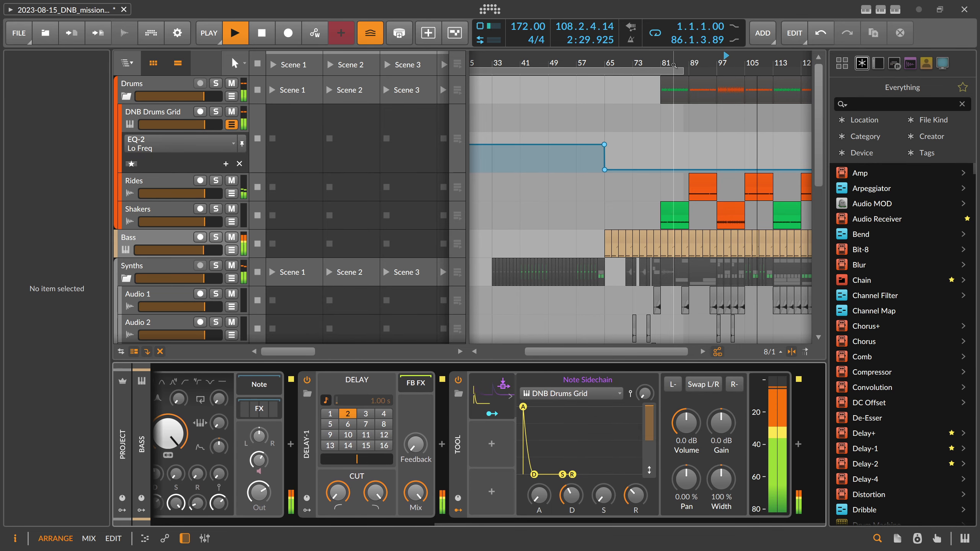
Step: Extend the loop region from bar 1 to a length of 128 bars and save the project
{"action": "left_click_drag", "start_coordinate": [707, 60], "coordinate": [609, 74]}
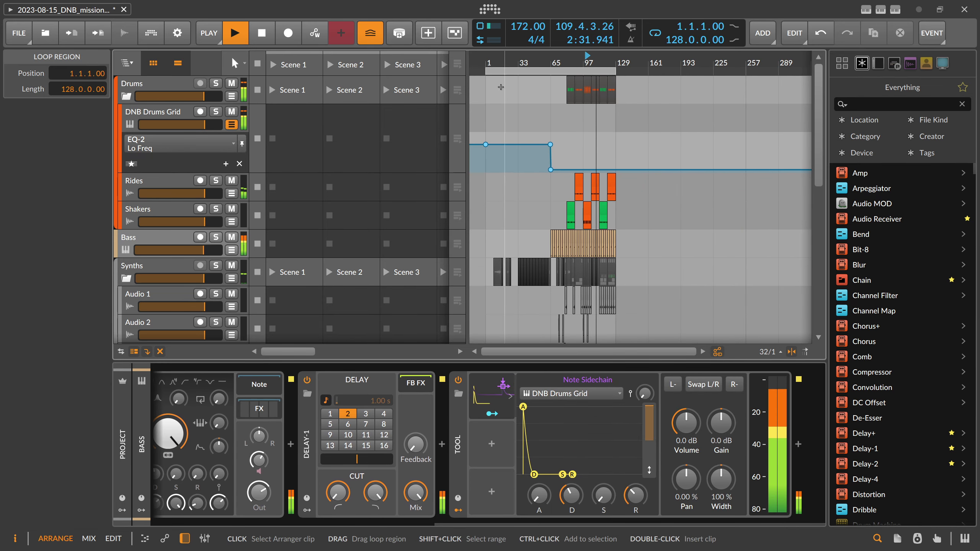
{"action": "key", "text": "ctrl+s"}
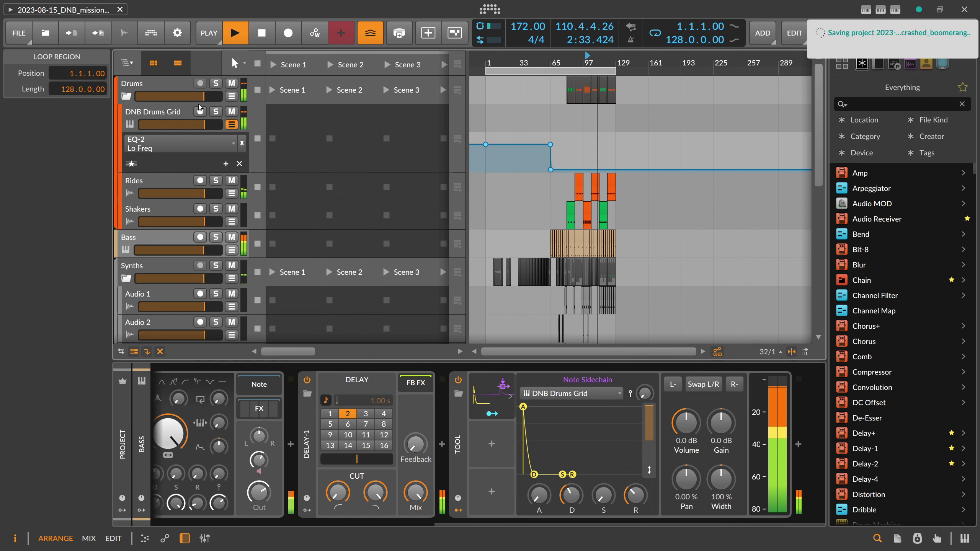
Step: Collapse the Drums group and start playback from bar 1
{"action": "left_click", "coordinate": [130, 99]}
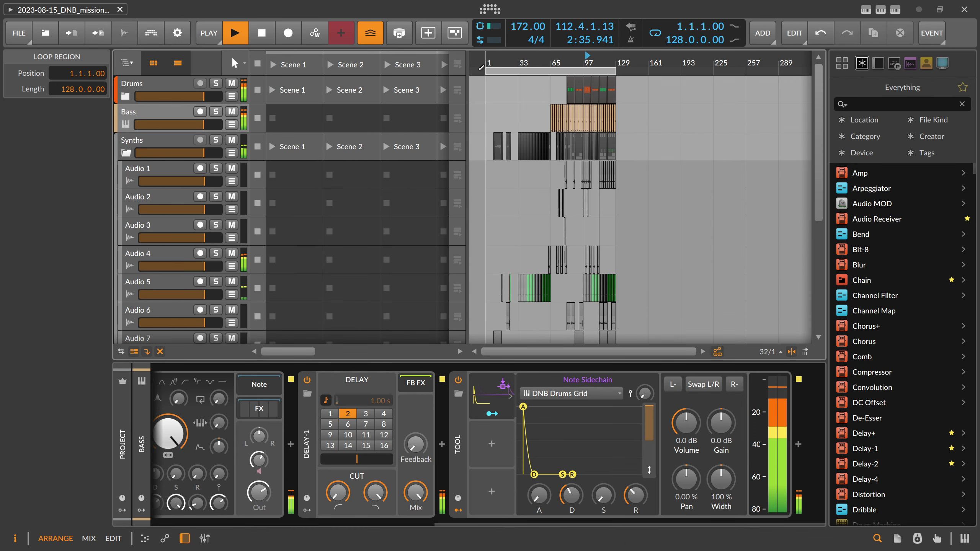
{"action": "scroll", "coordinate": [339, 156], "scroll_direction": "down", "scroll_amount": 3}
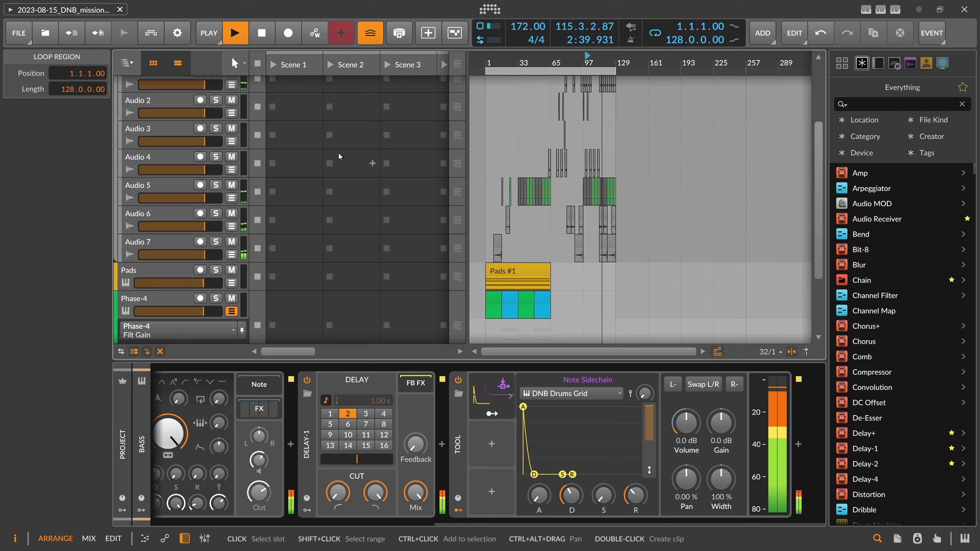
{"action": "left_click", "coordinate": [487, 66]}
{"action": "double_click", "coordinate": [487, 66]}
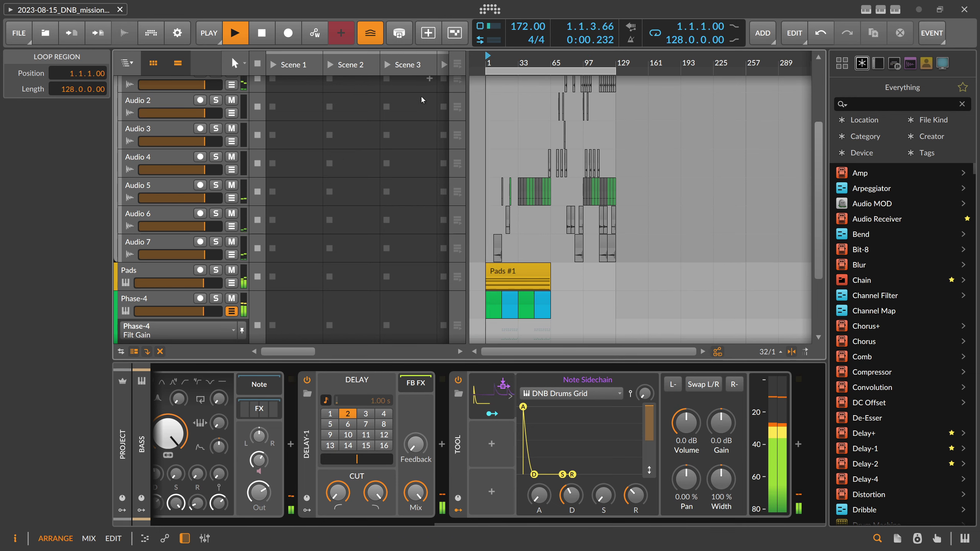
Step: Examine the arrangement of the Synths, Pads and Phase-4 tracks around the bar 65 drop while the intro plays
{"action": "scroll", "coordinate": [372, 118], "scroll_direction": "up", "scroll_amount": 3}
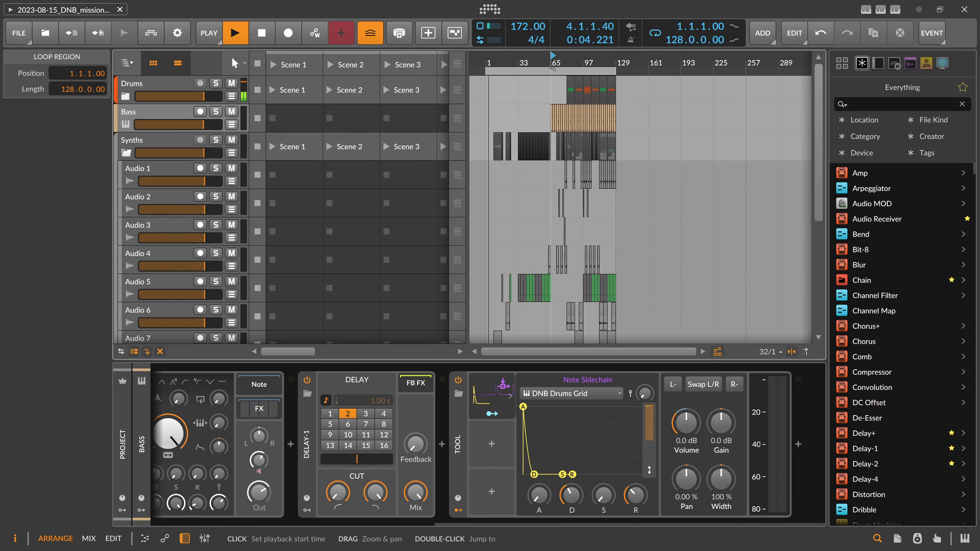
{"action": "left_click_drag", "start_coordinate": [551, 64], "coordinate": [578, 115]}
{"action": "scroll", "coordinate": [652, 127], "scroll_direction": "down", "scroll_amount": 4}
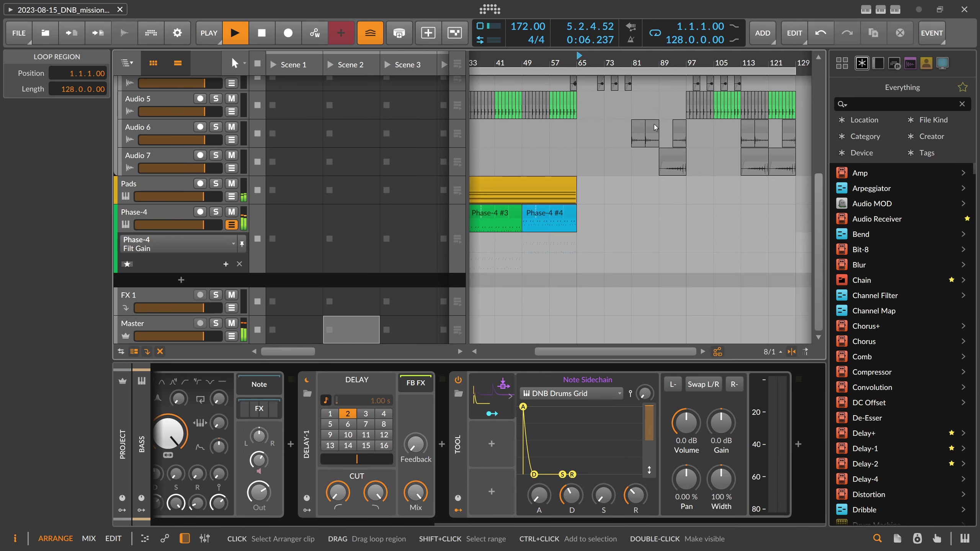
{"action": "scroll", "coordinate": [578, 163], "scroll_direction": "up", "scroll_amount": 2}
{"action": "scroll", "coordinate": [578, 162], "scroll_direction": "up", "scroll_amount": 2}
{"action": "left_click_drag", "start_coordinate": [520, 64], "coordinate": [617, 59]}
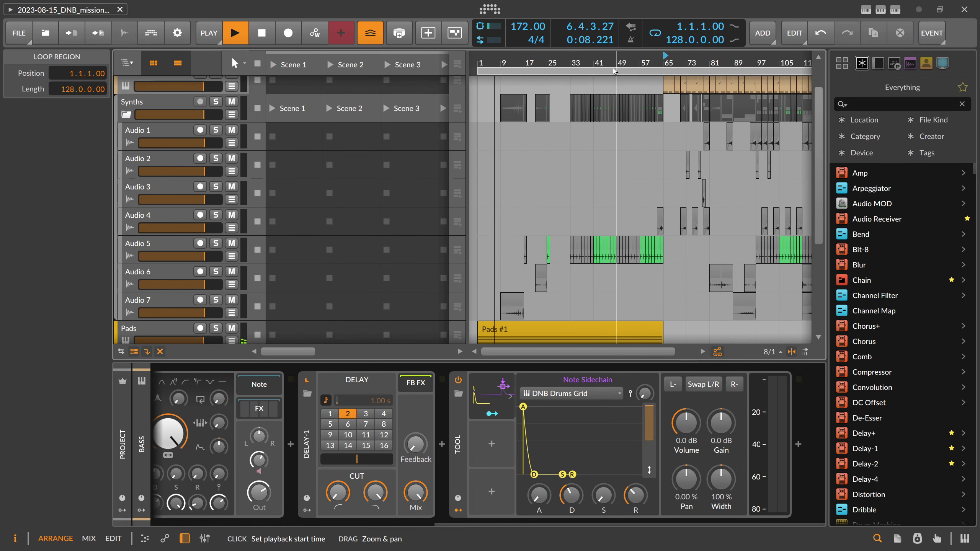
{"action": "scroll", "coordinate": [318, 278], "scroll_direction": "down", "scroll_amount": 3}
{"action": "scroll", "coordinate": [474, 281], "scroll_direction": "up", "scroll_amount": 3}
{"action": "scroll", "coordinate": [474, 281], "scroll_direction": "down", "scroll_amount": 3}
{"action": "scroll", "coordinate": [199, 195], "scroll_direction": "up", "scroll_amount": 4}
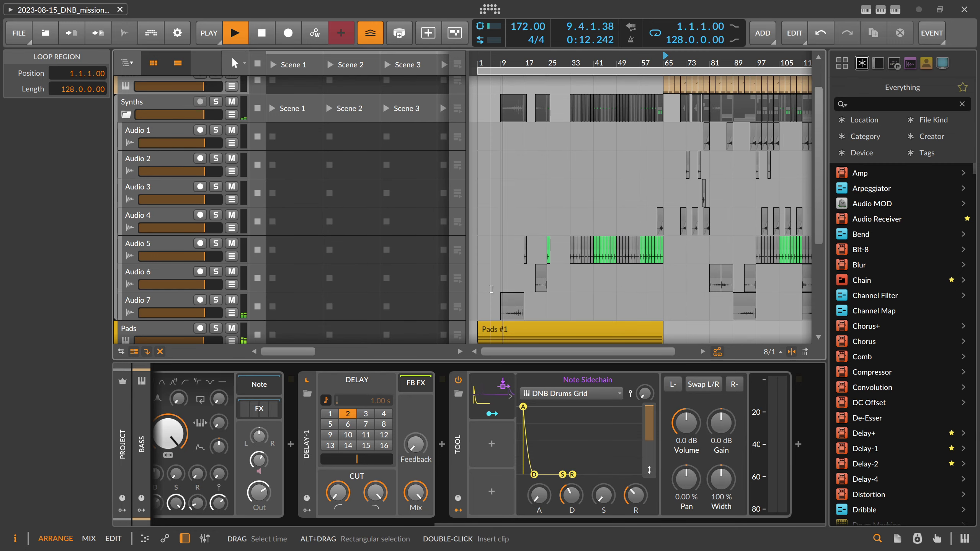
Step: Collapse the Synths group and hide the automation lane of the Phase-4 track
{"action": "left_click", "coordinate": [126, 153]}
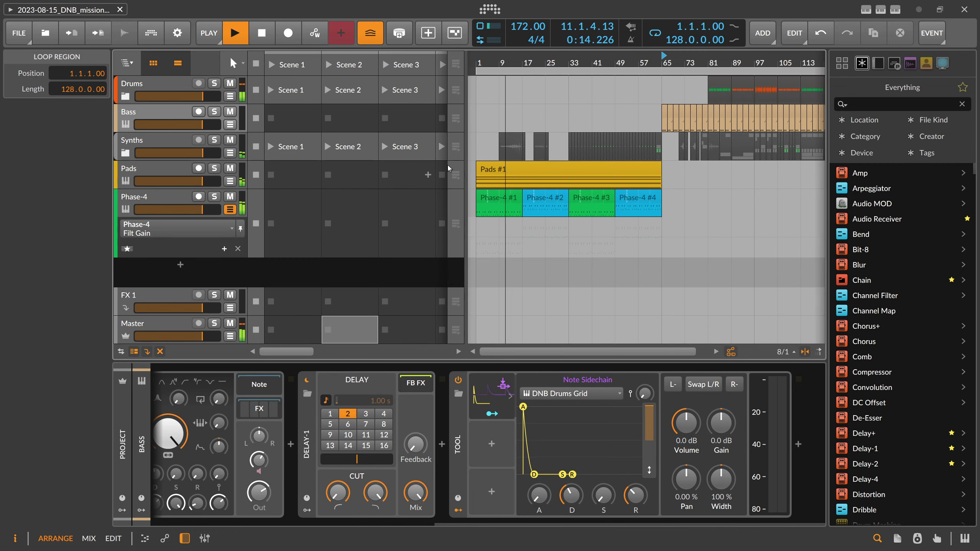
{"action": "left_click", "coordinate": [521, 174]}
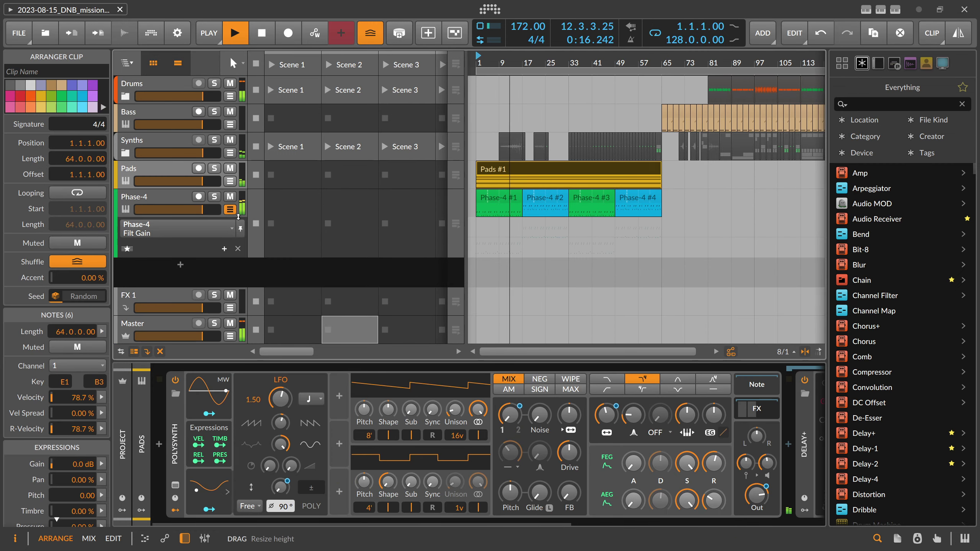
{"action": "left_click", "coordinate": [181, 200]}
{"action": "left_click", "coordinate": [230, 210]}
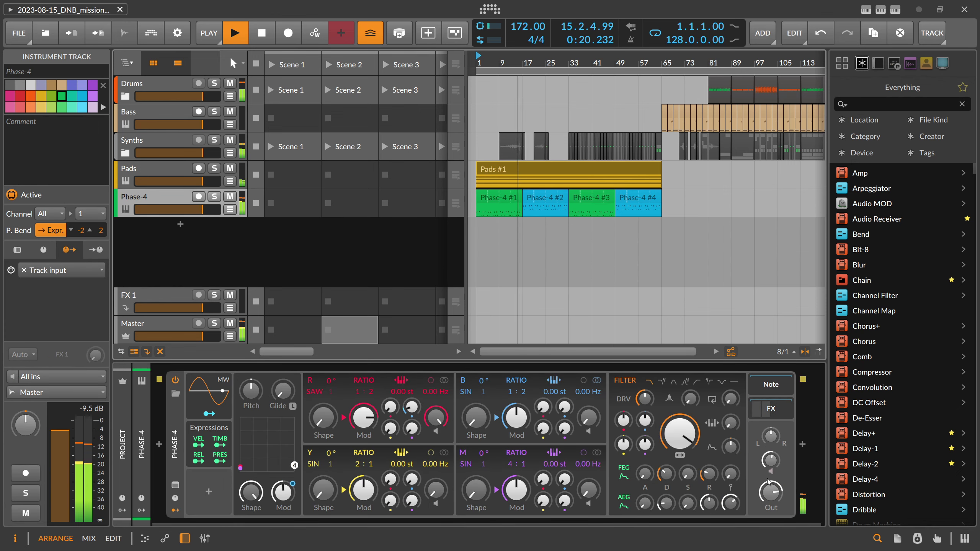
Step: Lower the level in Phase-4's output section slightly and replay the intro from bar 1
{"action": "left_click_drag", "start_coordinate": [769, 460], "coordinate": [770, 464]}
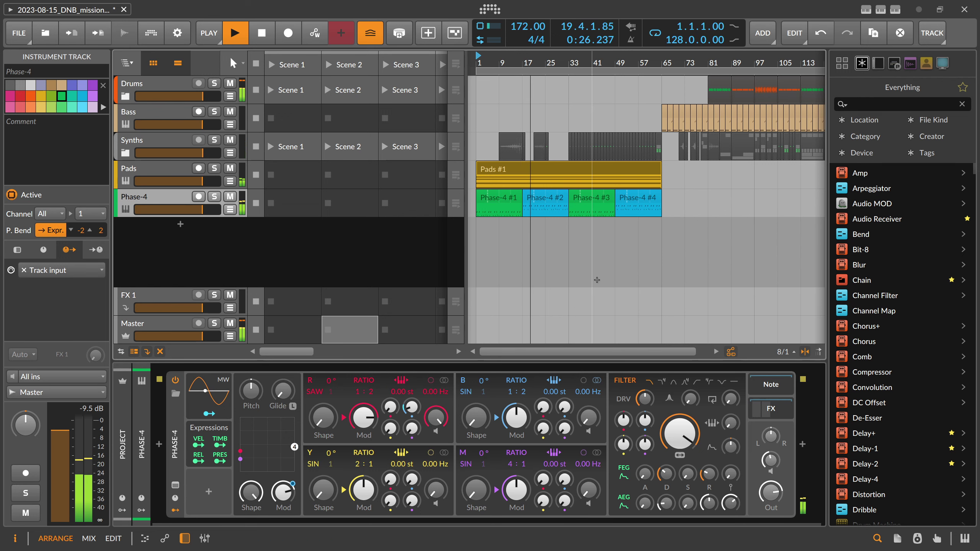
{"action": "key", "text": "space"}
{"action": "key", "text": "space"}
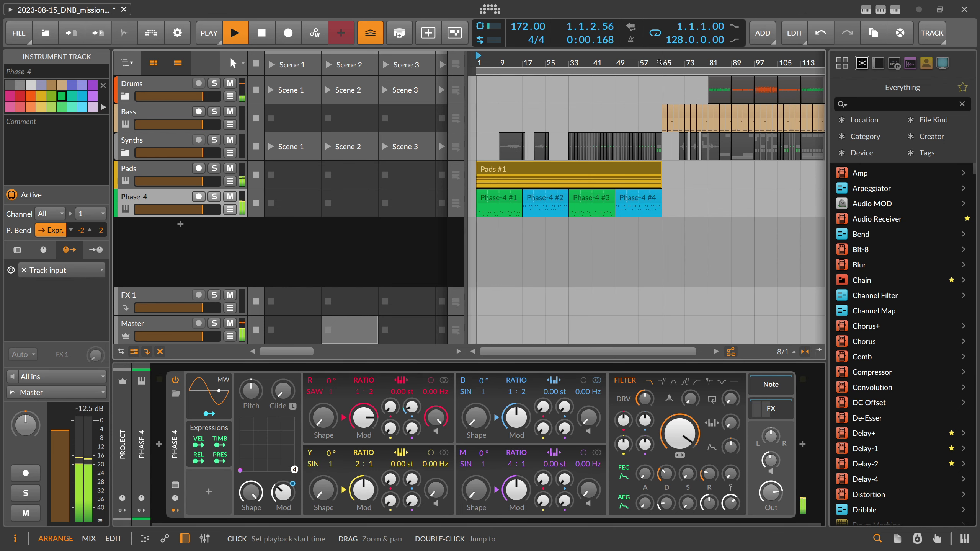
{"action": "key", "text": "space"}
{"action": "key", "text": "space"}
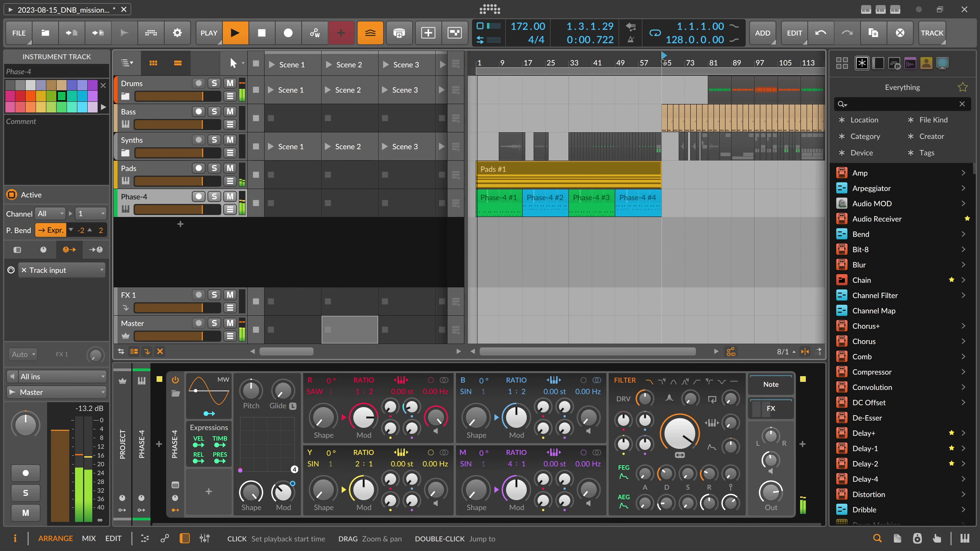
Step: Play from the drop at bar 65 and save the project
{"action": "left_click", "coordinate": [665, 61]}
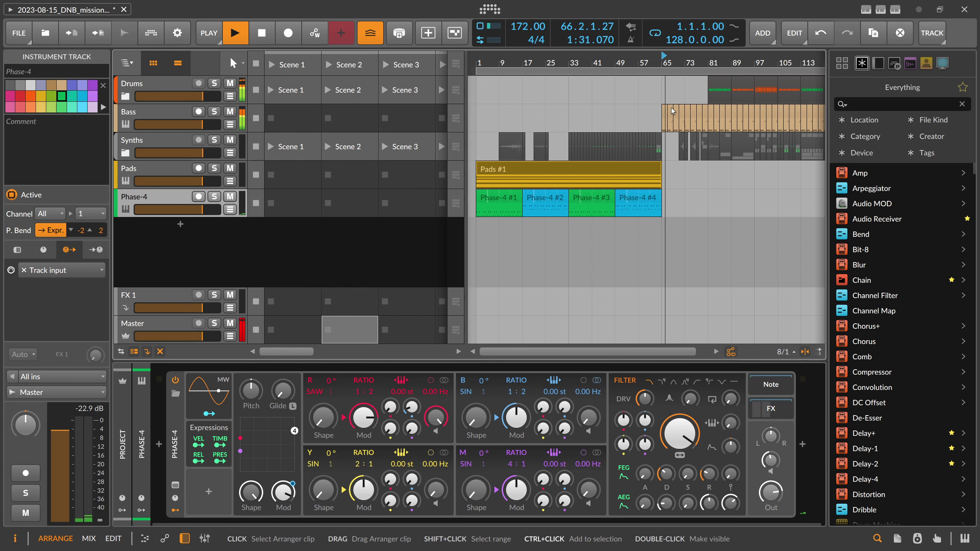
{"action": "key", "text": "ctrl+s"}
Step: Group the Drums and Bass tracks and name the new group track "Db"
{"action": "left_click", "coordinate": [161, 89], "text": "ctrl"}
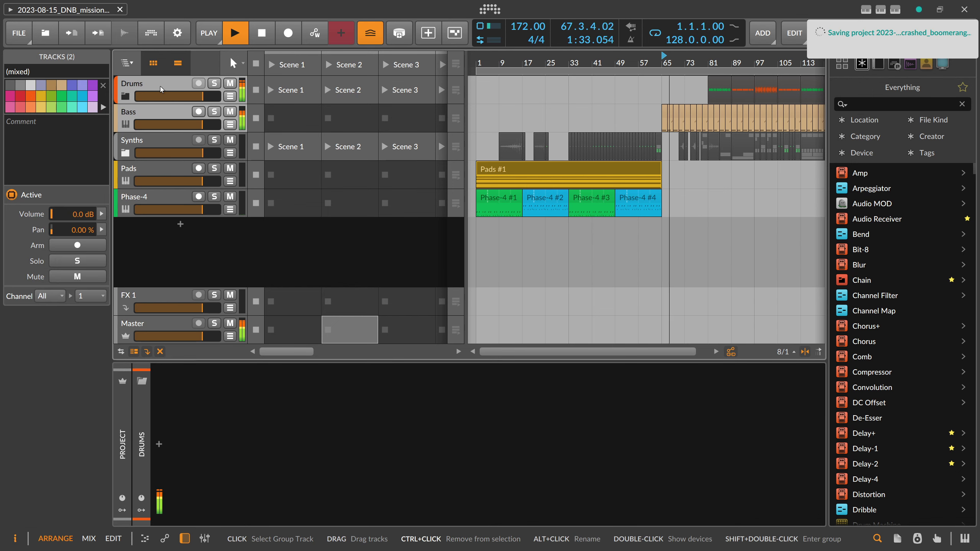
{"action": "key", "text": "ctrl+g"}
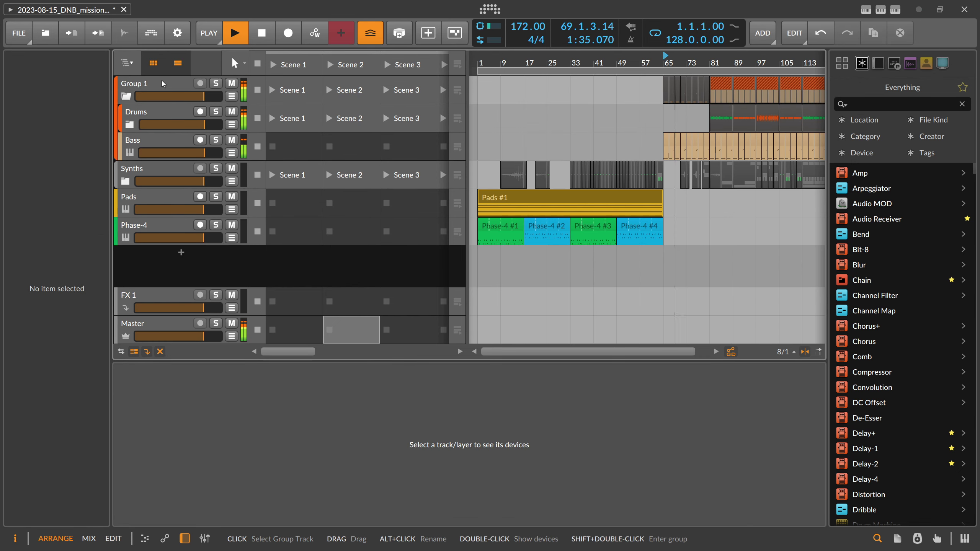
{"action": "left_click", "coordinate": [162, 80]}
{"action": "key", "text": "ctrl+r"}
{"action": "type", "text": "DBV"}
{"action": "key", "text": "Return"}
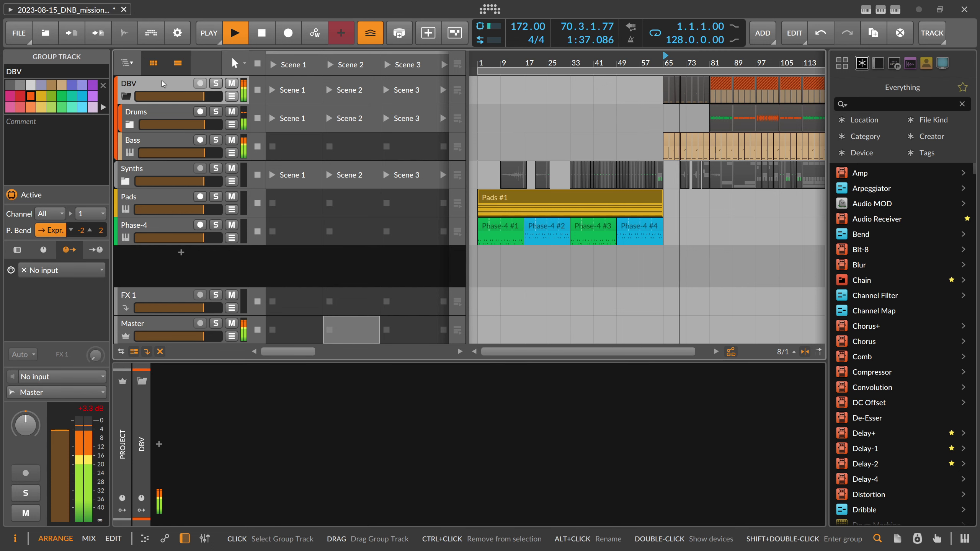
{"action": "key", "text": "ctrl+r"}
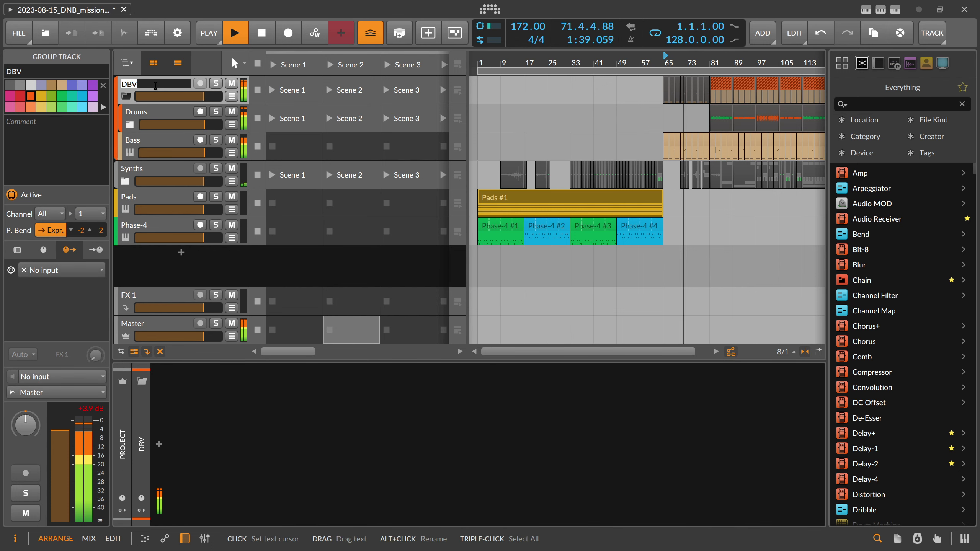
{"action": "type", "text": "Db"}
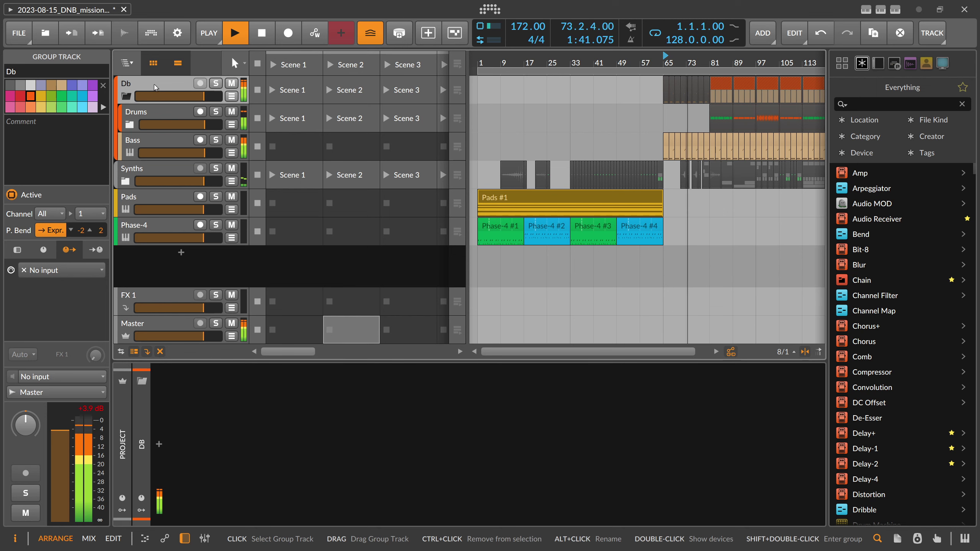
Step: Solo the Db group and insert a Transient Control device on it
{"action": "left_click", "coordinate": [26, 493]}
{"action": "left_click", "coordinate": [159, 445]}
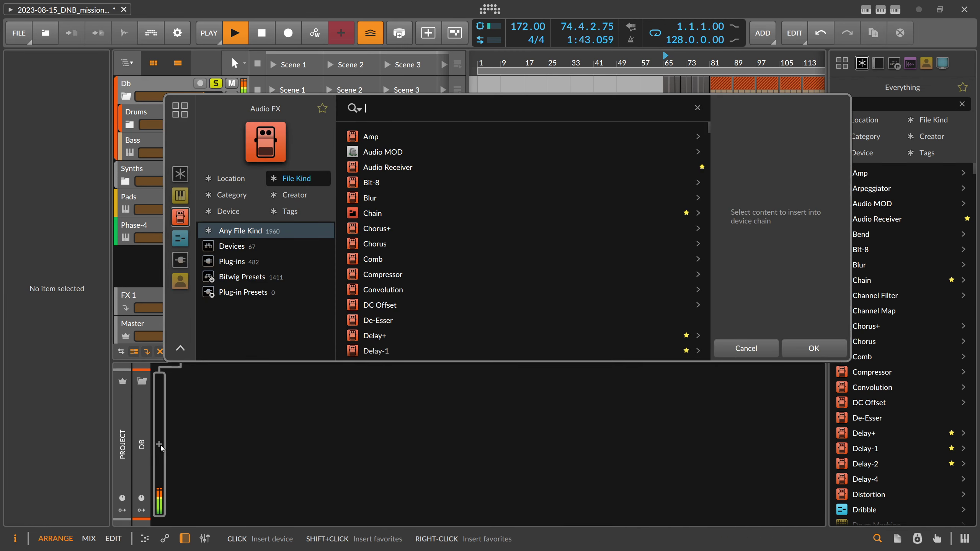
{"action": "type", "text": "trans"}
{"action": "key", "text": "Return"}
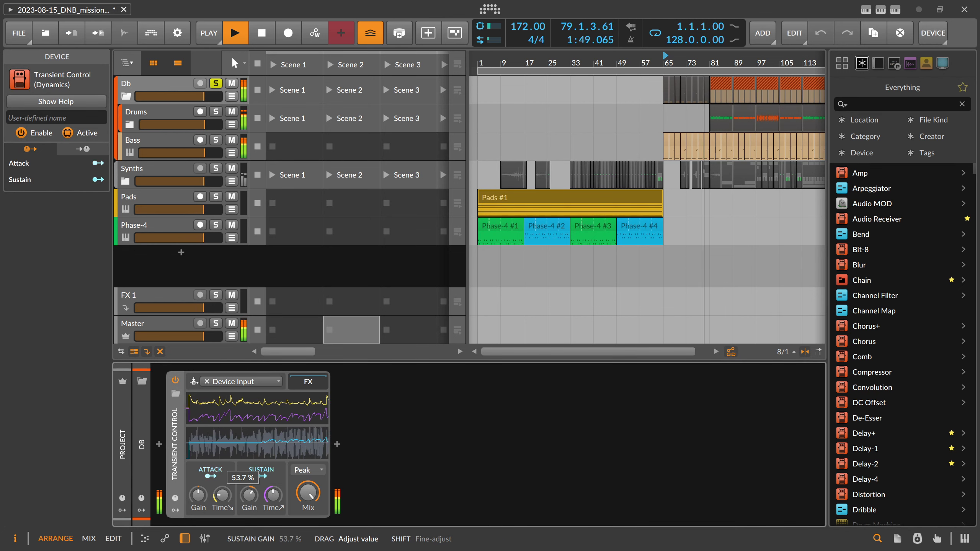
Step: Set the sustain gain of Transient Control to 10 % and nudge the sustain setting down
{"action": "left_click", "coordinate": [255, 497], "text": "ctrl"}
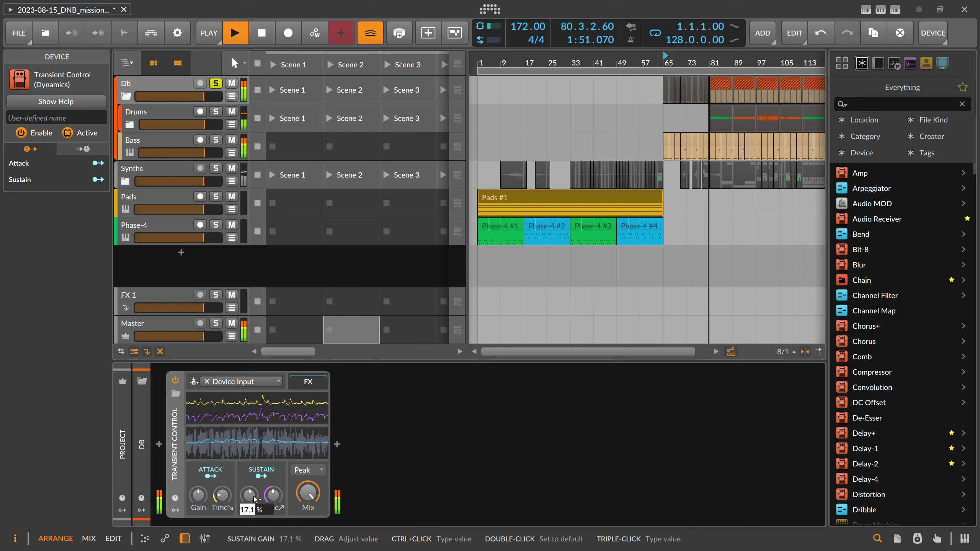
{"action": "type", "text": "10"}
{"action": "key", "text": "Return"}
{"action": "left_click_drag", "start_coordinate": [266, 497], "coordinate": [266, 504]}
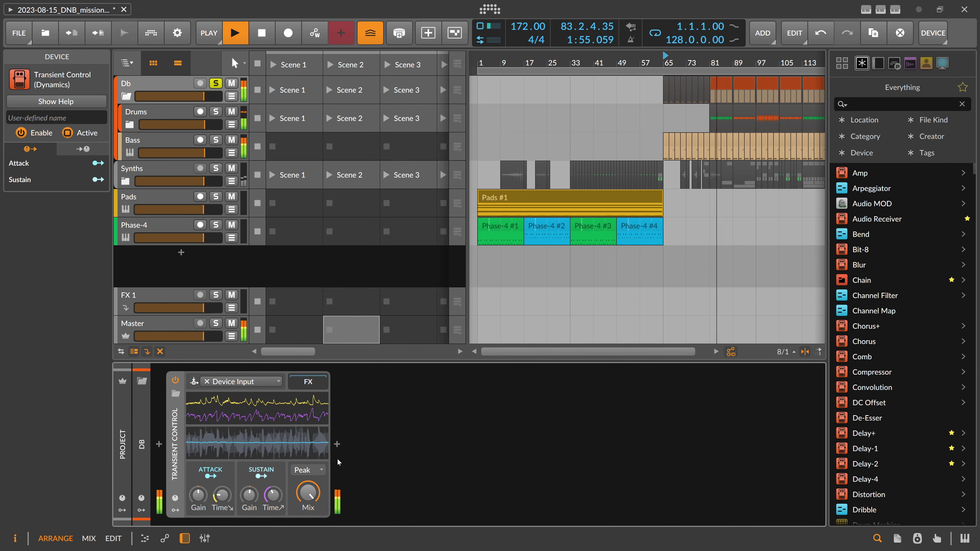
Step: Add the "Crossover dpMeter TP 0 Clip" preset after Transient Control and set its Clip knob to -1
{"action": "left_click", "coordinate": [339, 446]}
{"action": "type", "text": "crossover"}
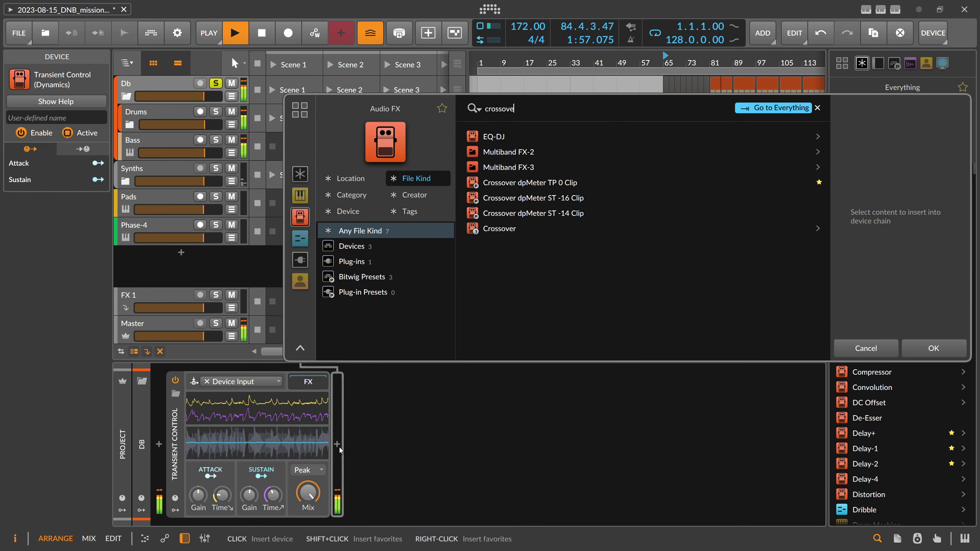
{"action": "double_click", "coordinate": [509, 183]}
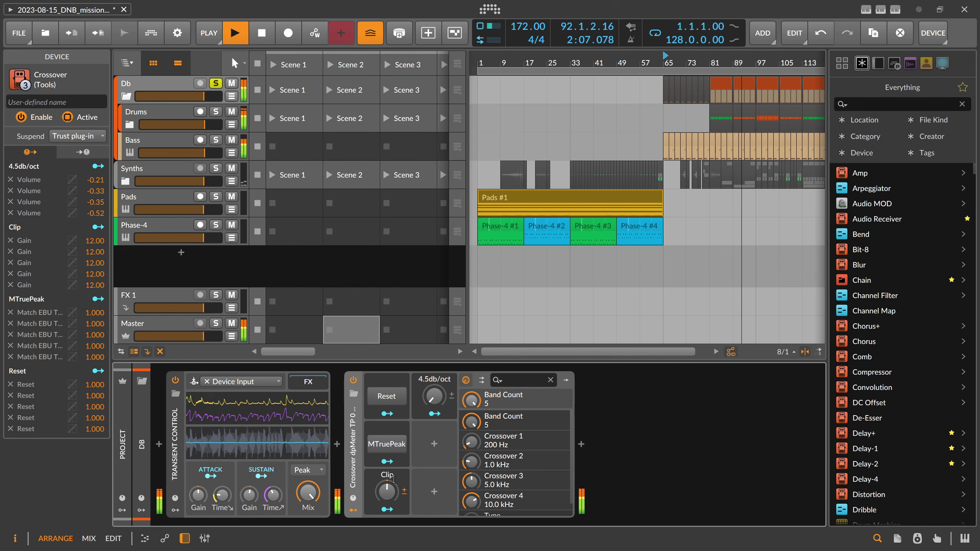
{"action": "left_click", "coordinate": [391, 490], "text": "ctrl"}
{"action": "type", "text": "-1"}
{"action": "key", "text": "Return"}
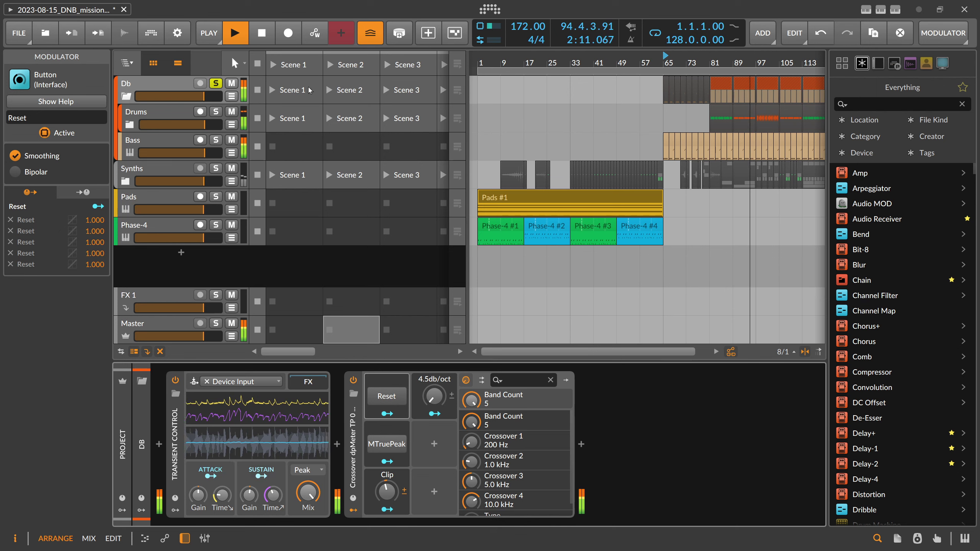
Step: Unsolo and collapse the Db group, and select the Synths group to show its device chain
{"action": "left_click", "coordinate": [216, 84]}
{"action": "left_click", "coordinate": [126, 97]}
{"action": "left_click", "coordinate": [136, 111]}
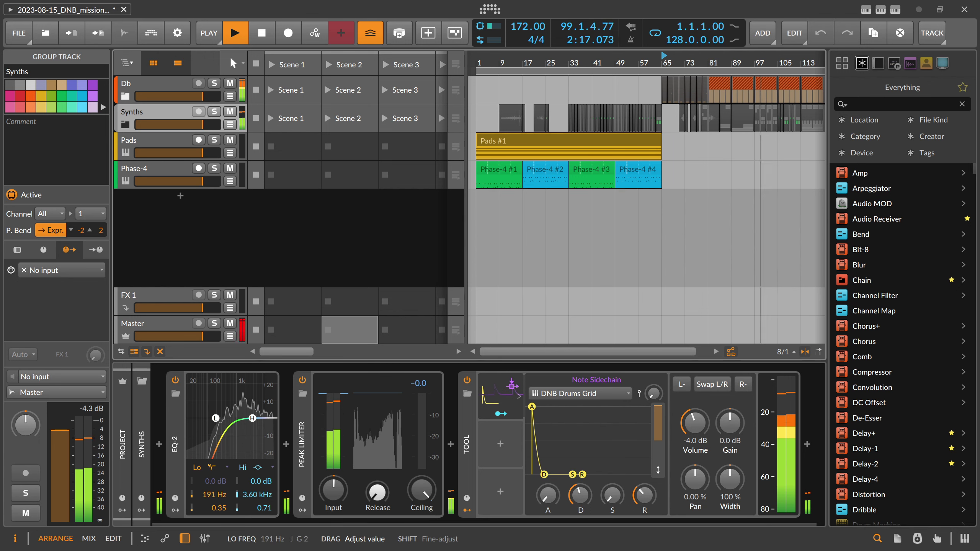
Step: Change the low band of the Synths group's EQ-2 to a gentler low cut at 144 Hz with Q 0.24, and save the project
{"action": "left_click_drag", "start_coordinate": [337, 493], "coordinate": [337, 491]}
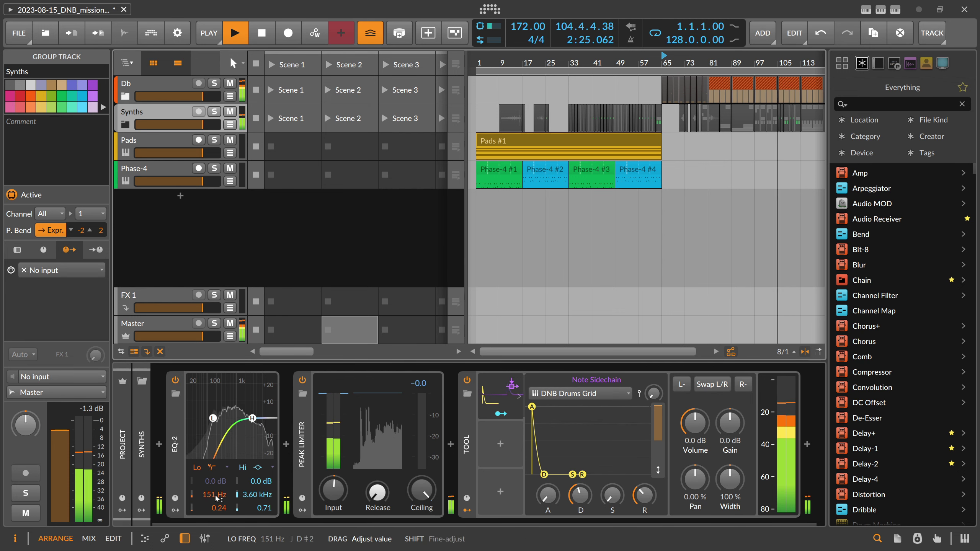
{"action": "left_click", "coordinate": [218, 467]}
{"action": "left_click", "coordinate": [221, 480]}
{"action": "left_click_drag", "start_coordinate": [215, 495], "coordinate": [214, 499]}
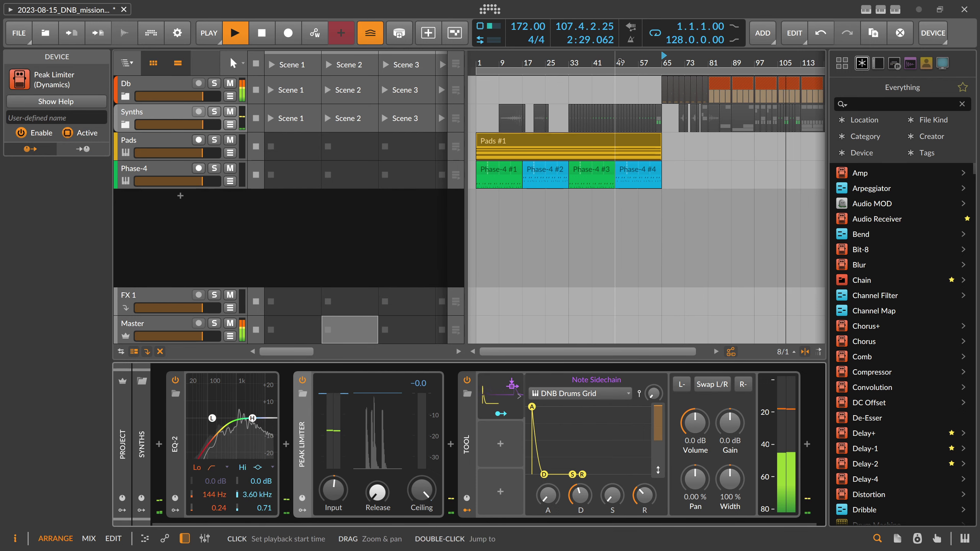
{"action": "left_click_drag", "start_coordinate": [658, 62], "coordinate": [609, 62]}
{"action": "key", "text": "ctrl+s"}
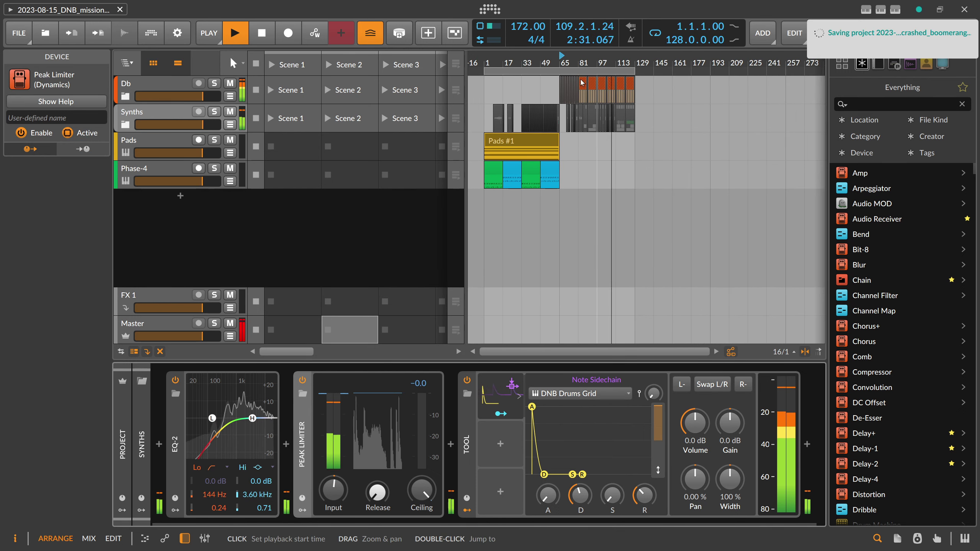
Step: Move the Pads and Phase-4 tracks into the Synths group and collapse the group
{"action": "left_click", "coordinate": [155, 149]}
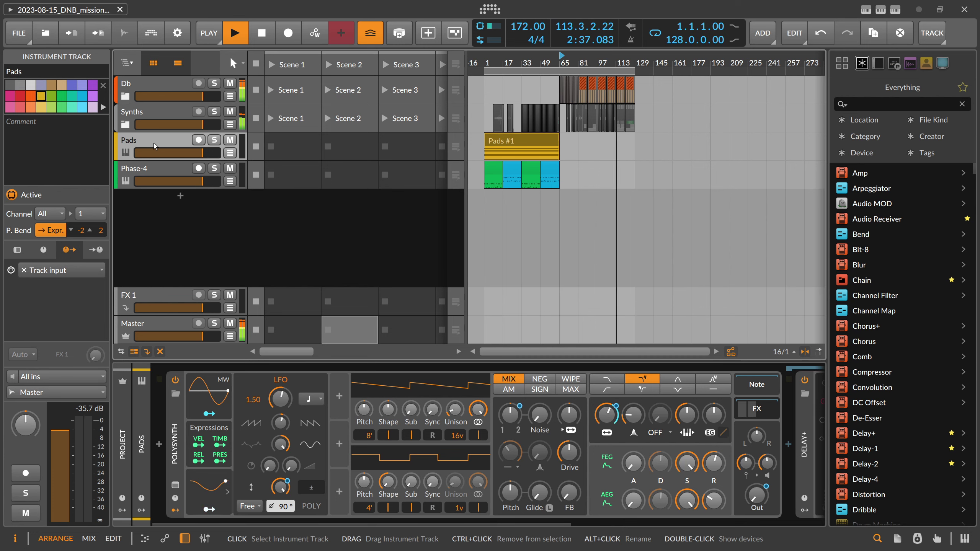
{"action": "key", "text": "shift+Down"}
{"action": "left_click_drag", "start_coordinate": [145, 142], "coordinate": [137, 116]}
{"action": "left_click", "coordinate": [125, 124]}
{"action": "left_click", "coordinate": [126, 124]}
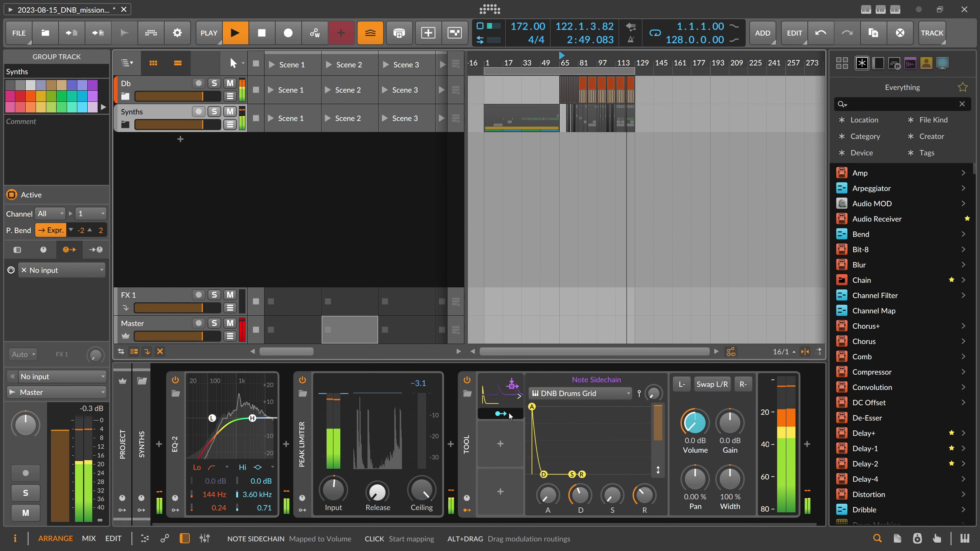
Step: Insert the Newfangled Elevate plug-in on the Master track
{"action": "left_click", "coordinate": [192, 327]}
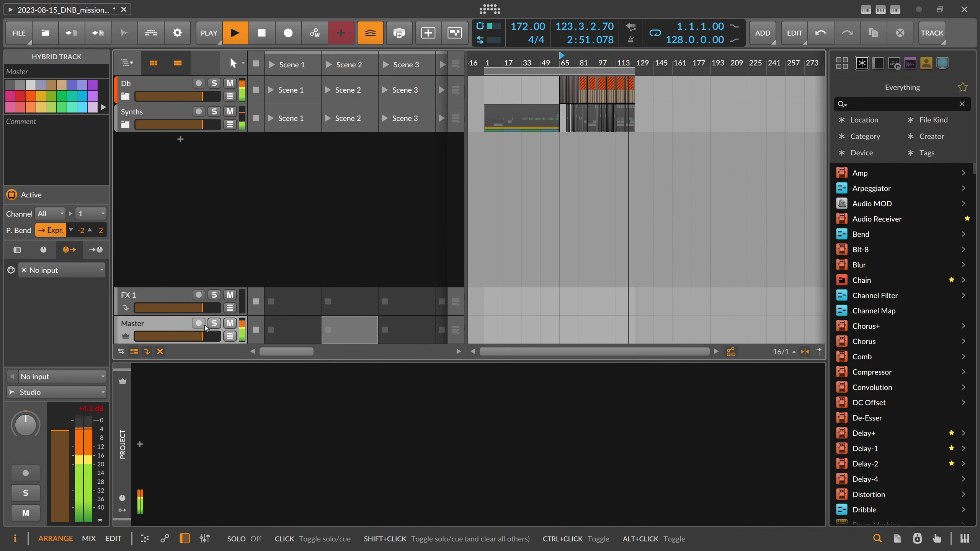
{"action": "left_click", "coordinate": [140, 445]}
{"action": "type", "text": "elve"}
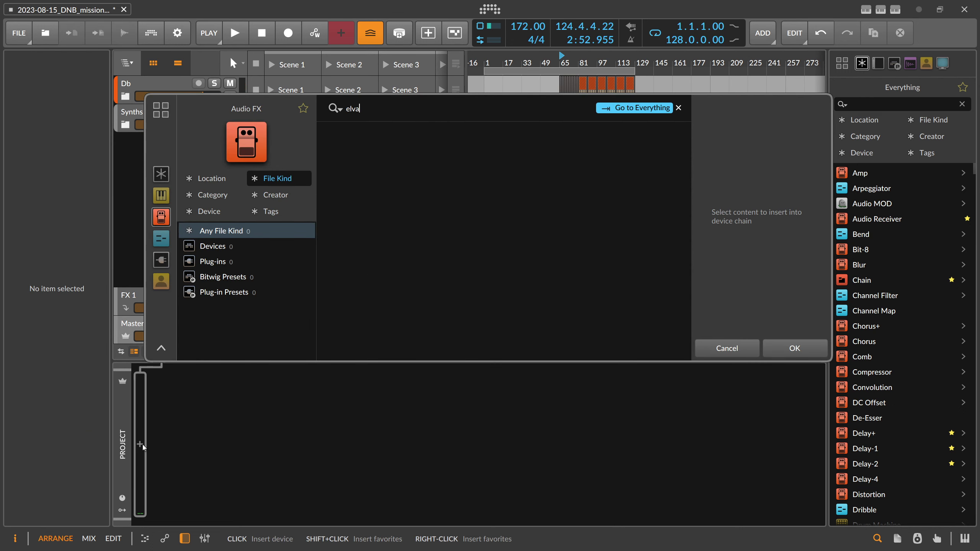
{"action": "key", "text": "BackSpace"}
{"action": "key", "text": "BackSpace"}
{"action": "key", "text": "BackSpace"}
{"action": "type", "text": "e"}
{"action": "key", "text": "BackSpace"}
{"action": "type", "text": "levat"}
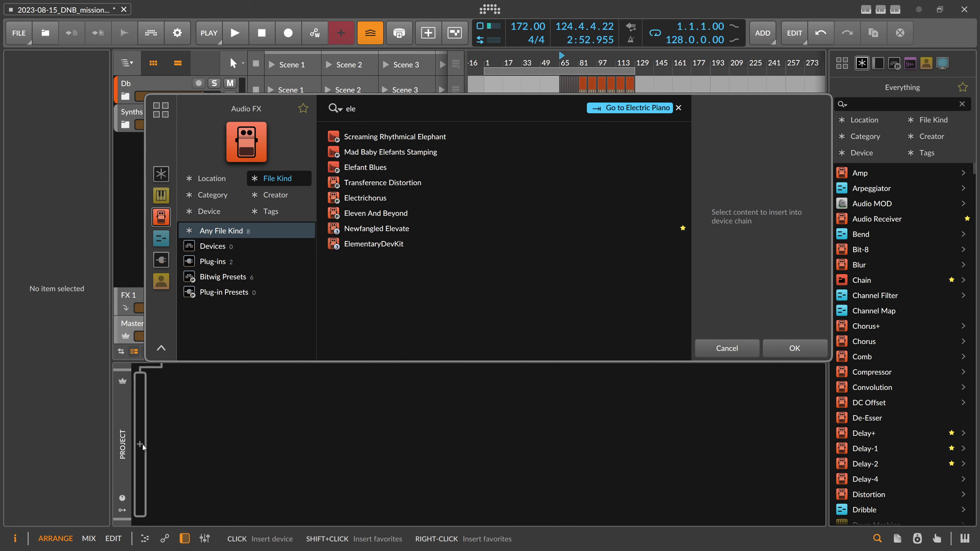
{"action": "key", "text": "Return"}
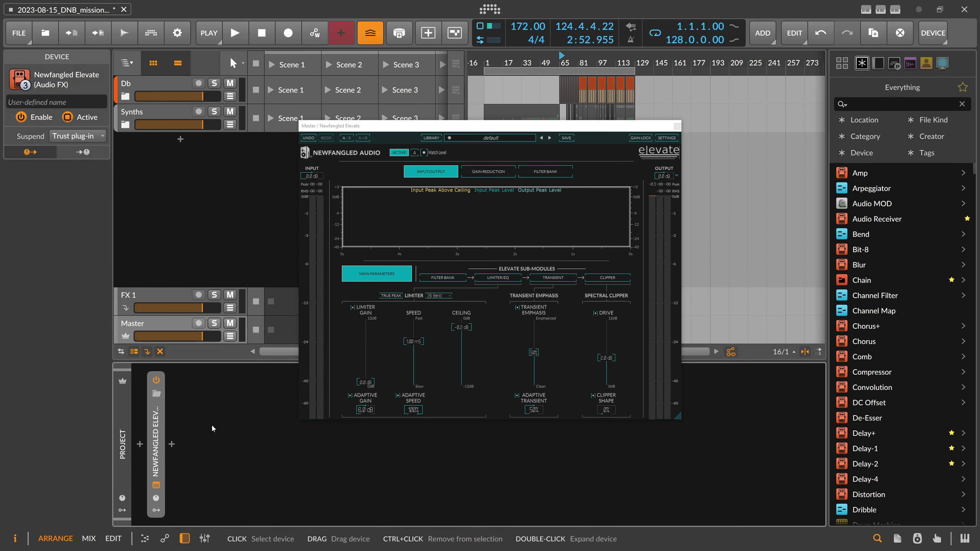
Step: Play the drop from bar 81 to check the master level through Elevate, and close the plug-in window
{"action": "key", "text": "space"}
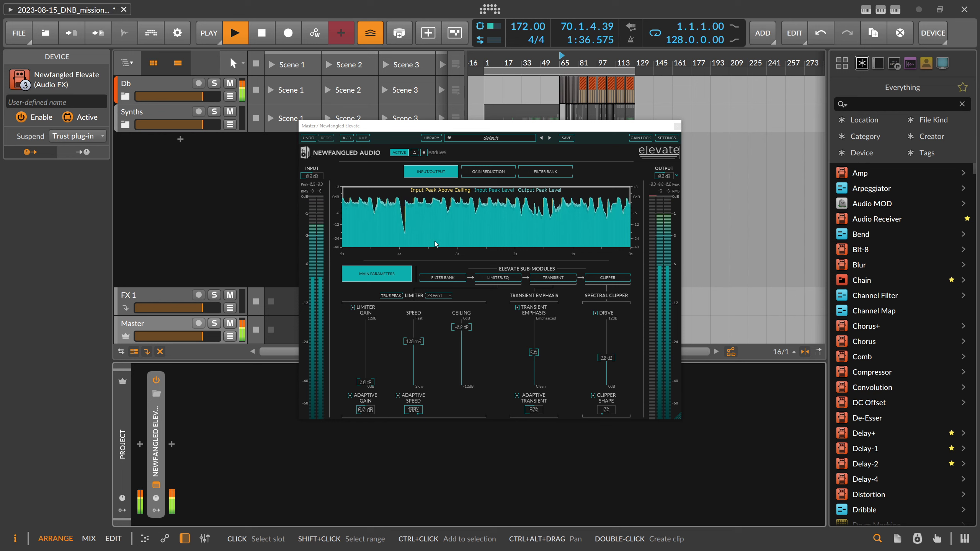
{"action": "left_click", "coordinate": [579, 56]}
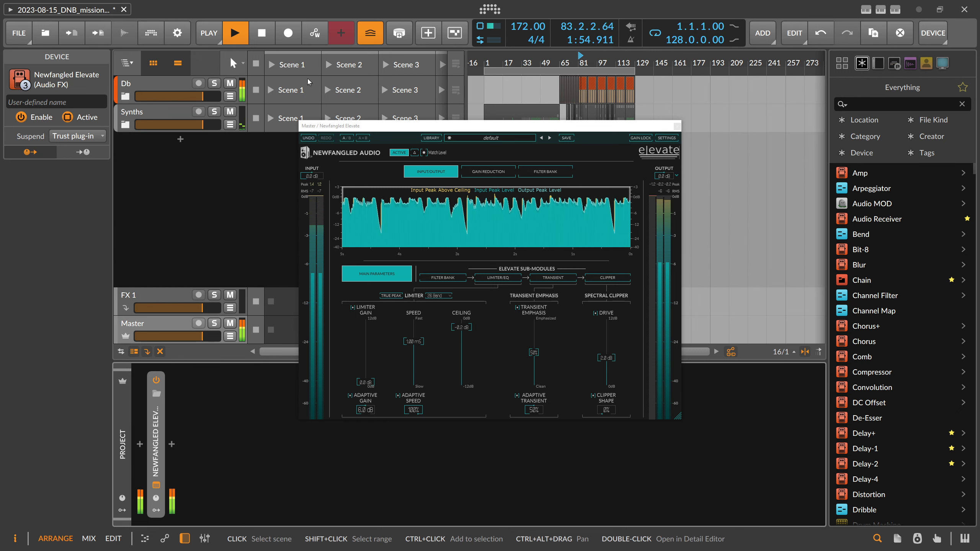
{"action": "left_click", "coordinate": [166, 326]}
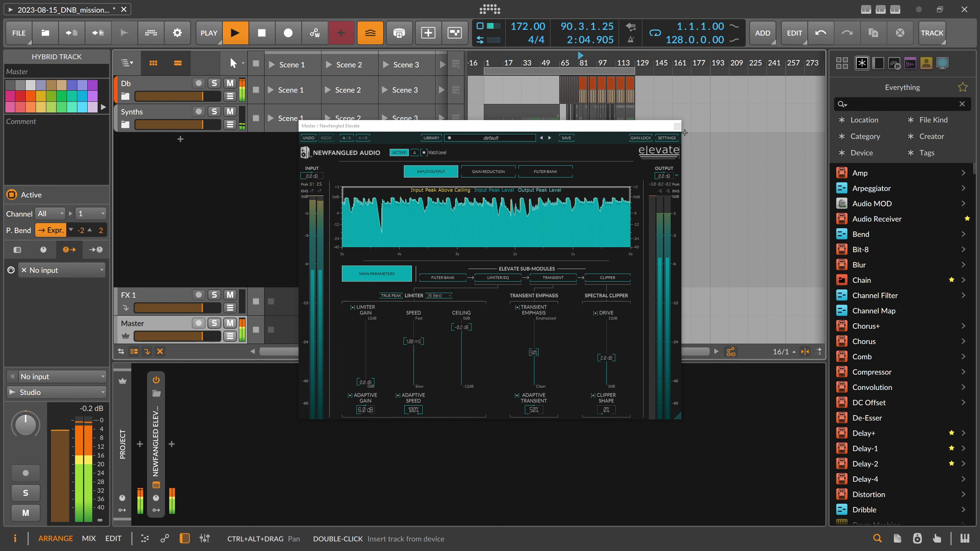
{"action": "left_click", "coordinate": [677, 126]}
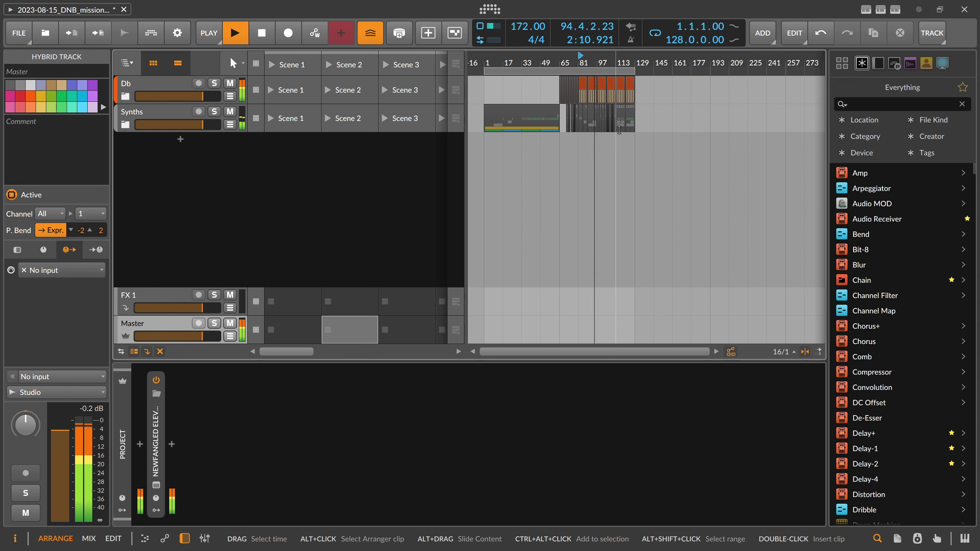
Step: Expand the Db and Drums groups, try a lower volume on the Shakers track, and save the project
{"action": "left_click_drag", "start_coordinate": [516, 65], "coordinate": [511, 74]}
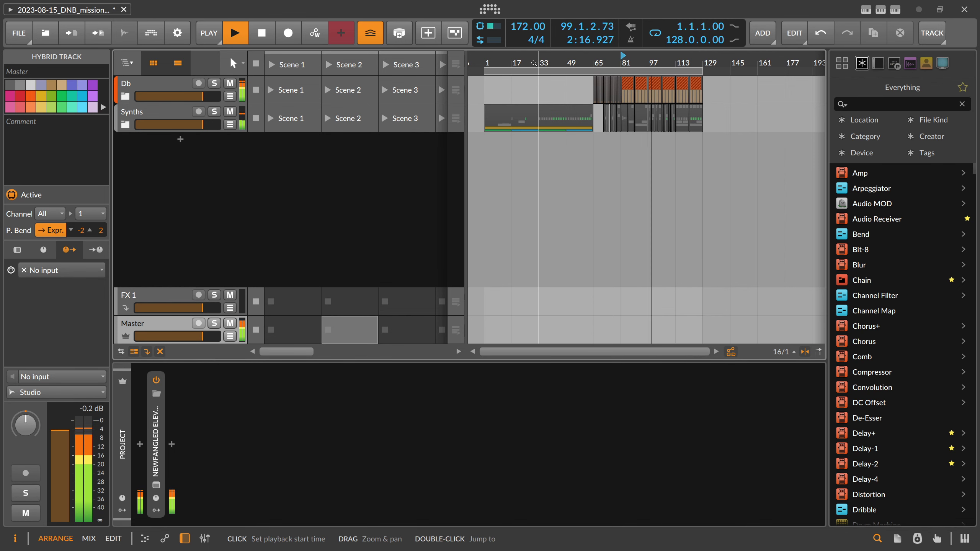
{"action": "left_click", "coordinate": [125, 96]}
{"action": "left_click", "coordinate": [133, 125]}
{"action": "scroll", "coordinate": [139, 128], "scroll_direction": "down", "scroll_amount": 2}
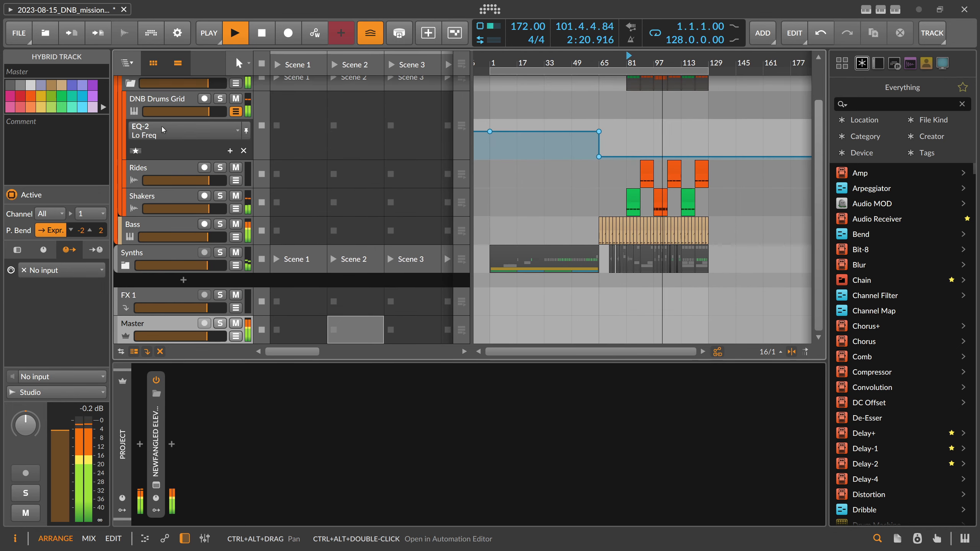
{"action": "left_click", "coordinate": [171, 196]}
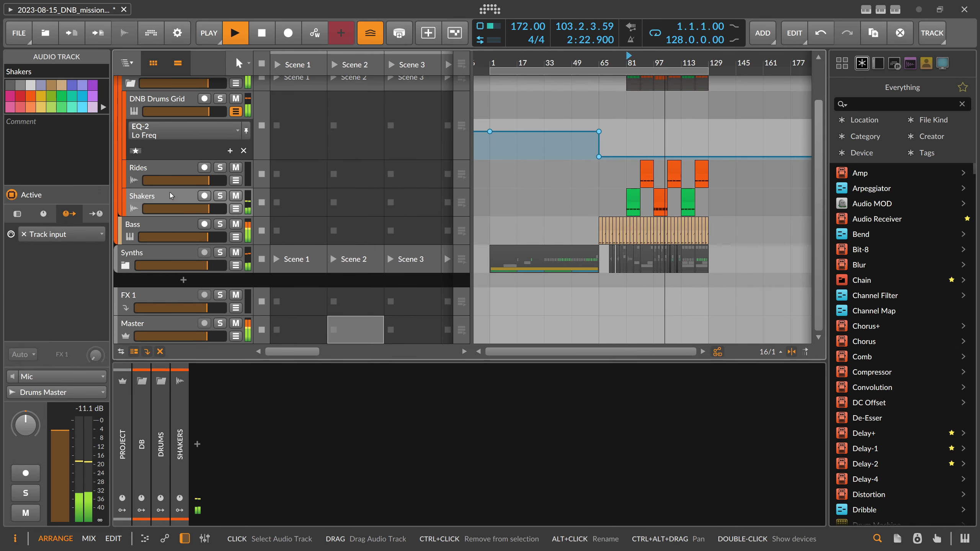
{"action": "left_click_drag", "start_coordinate": [211, 209], "coordinate": [186, 211]}
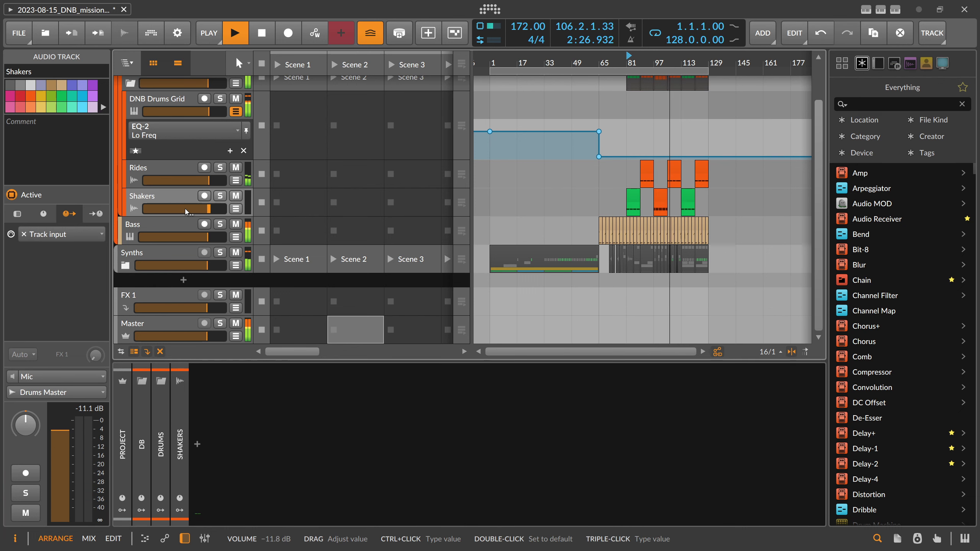
{"action": "key", "text": "ctrl+s"}
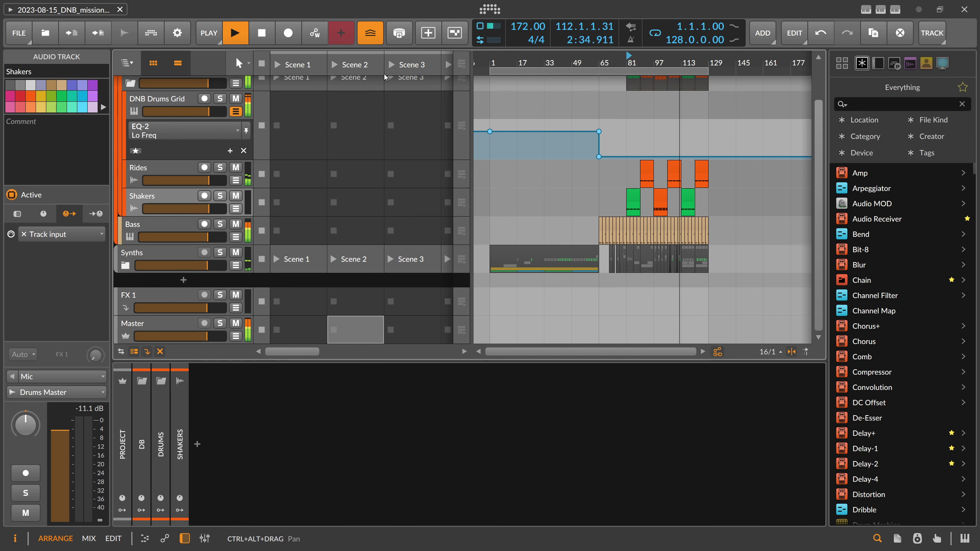
Step: Collapse the Drums group, expand the Synths group, and play its audio tracks from bar 113
{"action": "scroll", "coordinate": [186, 112], "scroll_direction": "up", "scroll_amount": 2}
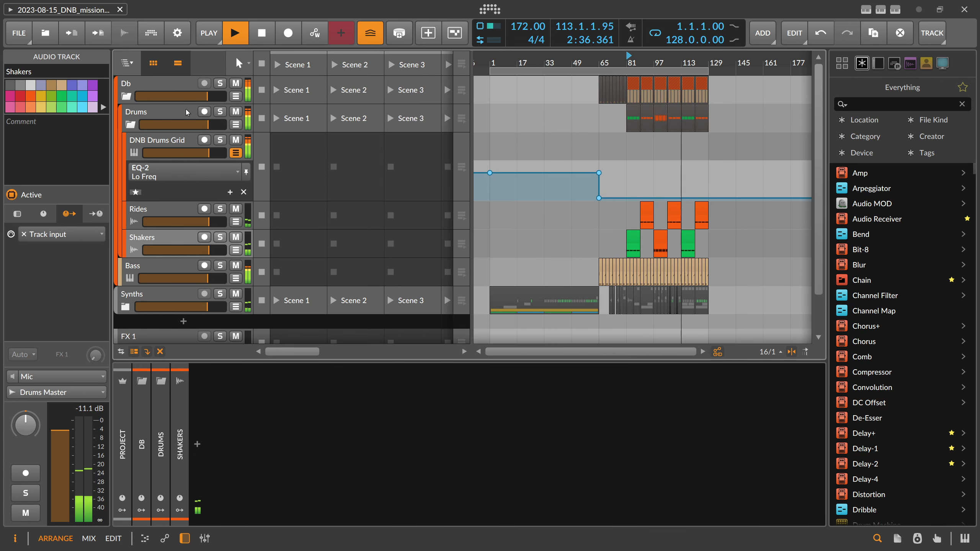
{"action": "left_click", "coordinate": [130, 125]}
{"action": "key", "text": "space"}
{"action": "left_click", "coordinate": [129, 184]}
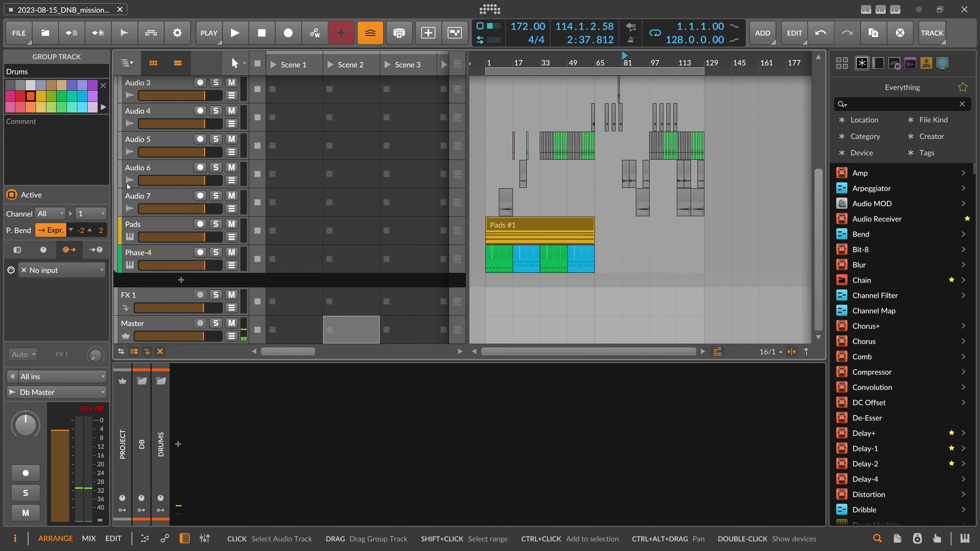
{"action": "mouse_move", "coordinate": [658, 62]}
{"action": "left_mouse_down"}
{"action": "mouse_move", "coordinate": [699, 103]}
{"action": "mouse_move", "coordinate": [603, 64]}
{"action": "mouse_move", "coordinate": [645, 91]}
{"action": "left_mouse_up"}
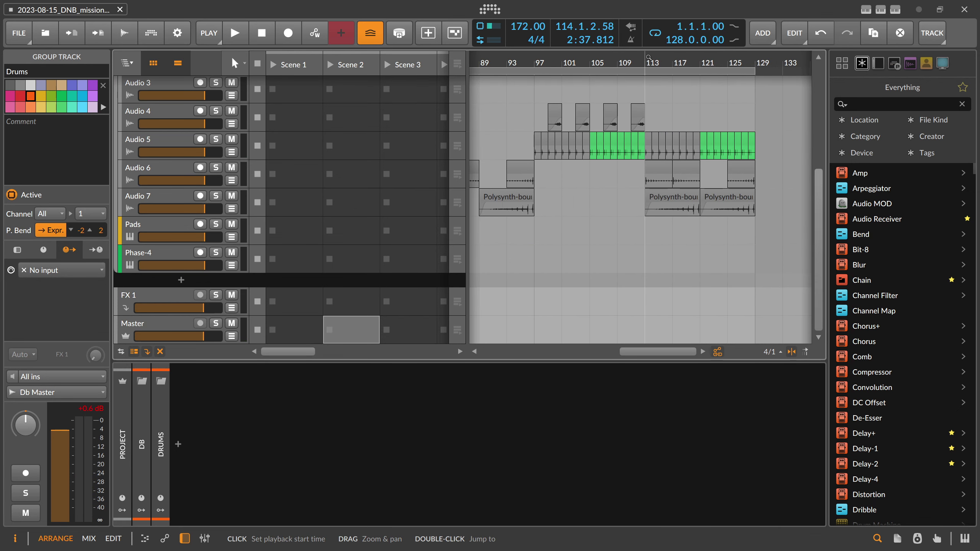
{"action": "key", "text": "space"}
{"action": "key", "text": "space"}
{"action": "left_click", "coordinate": [645, 64]}
{"action": "key", "text": "space"}
{"action": "key", "text": "space"}
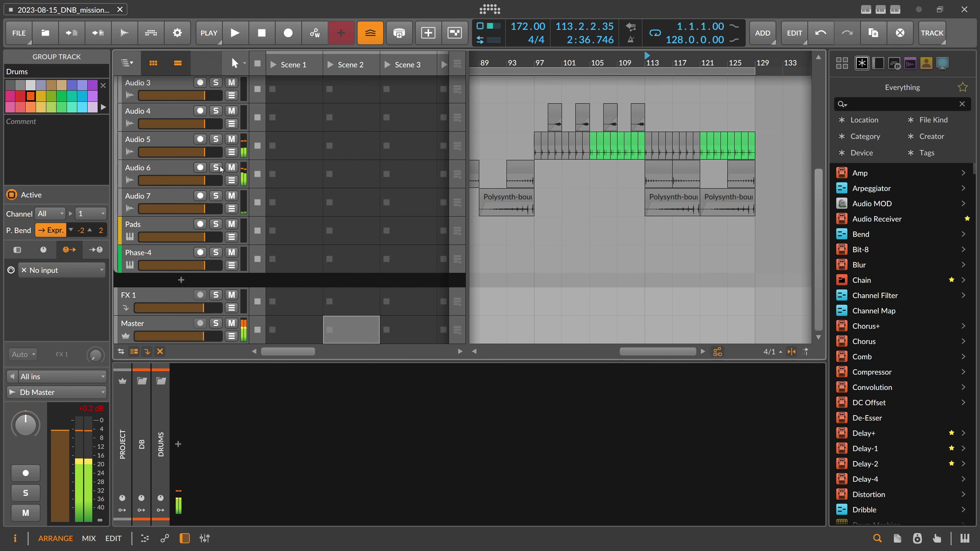
Step: Solo Audio 6, select its three clips from bar 113 onward, and set their gain to -6 dB
{"action": "left_click", "coordinate": [215, 168]}
{"action": "left_click", "coordinate": [697, 169]}
{"action": "left_click_drag", "start_coordinate": [697, 169], "coordinate": [662, 169]}
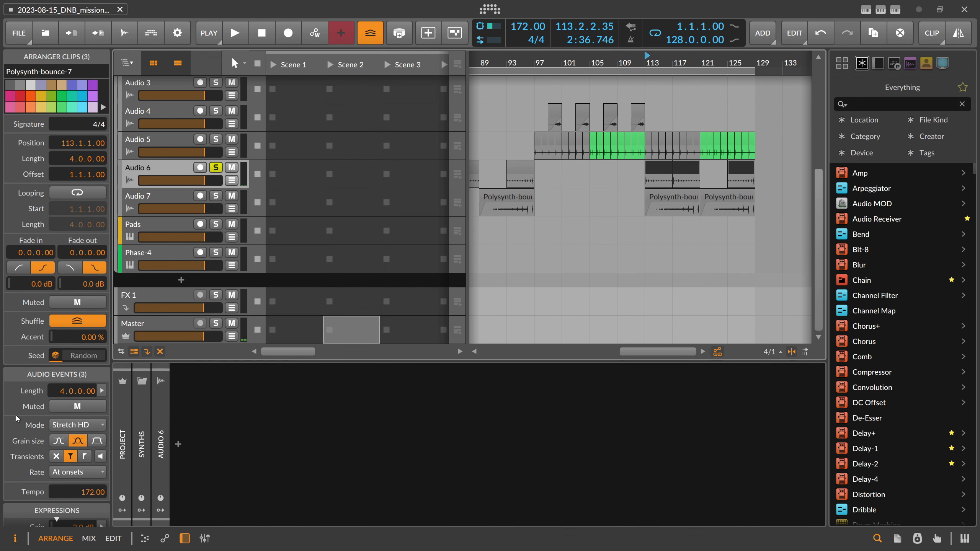
{"action": "scroll", "coordinate": [61, 470], "scroll_direction": "down", "scroll_amount": 3}
{"action": "left_click", "coordinate": [42, 470]}
{"action": "left_click", "coordinate": [43, 470]}
{"action": "left_click", "coordinate": [42, 470]}
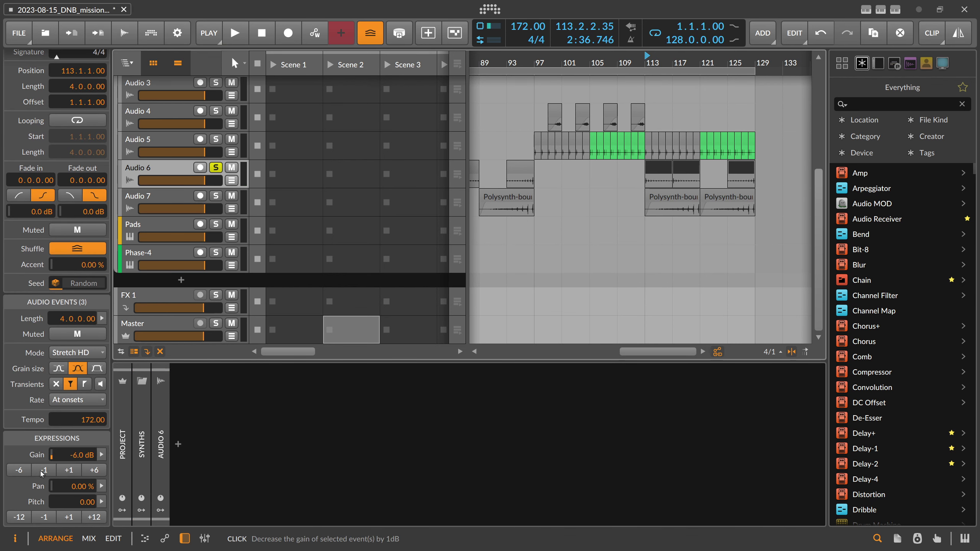
Step: Lower the selected Audio 6 clips' gain to -9 dB and audition them from bar 113
{"action": "key", "text": "space"}
{"action": "left_click", "coordinate": [41, 472]}
{"action": "left_click", "coordinate": [42, 472]}
{"action": "left_click", "coordinate": [41, 471]}
{"action": "key", "text": "space"}
{"action": "key", "text": "space"}
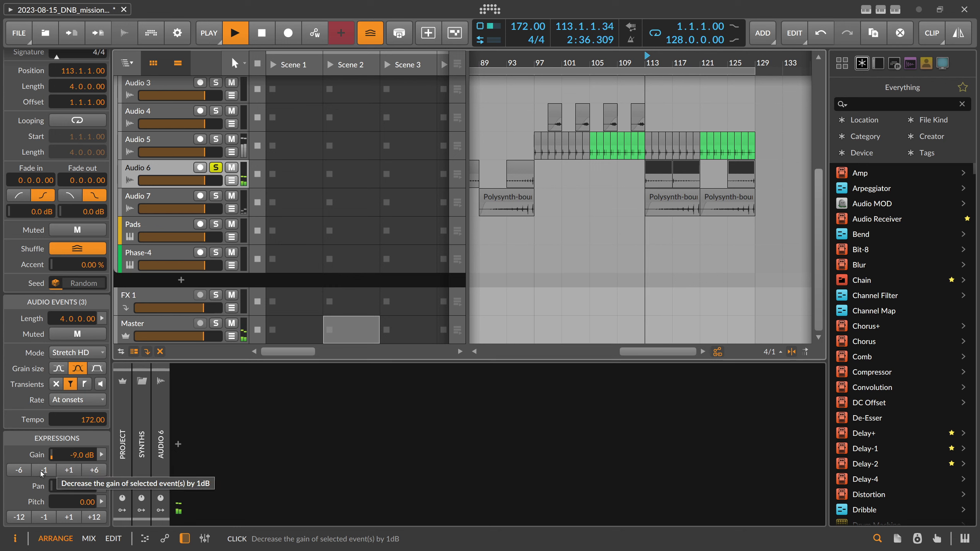
Step: Set the selected Audio 6 clips' gain to -7 dB and replay them from bar 113
{"action": "left_click", "coordinate": [88, 472]}
{"action": "left_click", "coordinate": [44, 470]}
{"action": "left_click", "coordinate": [44, 470]}
{"action": "left_click", "coordinate": [43, 470]}
{"action": "left_click", "coordinate": [44, 470]}
{"action": "key", "text": "space"}
{"action": "key", "text": "space"}
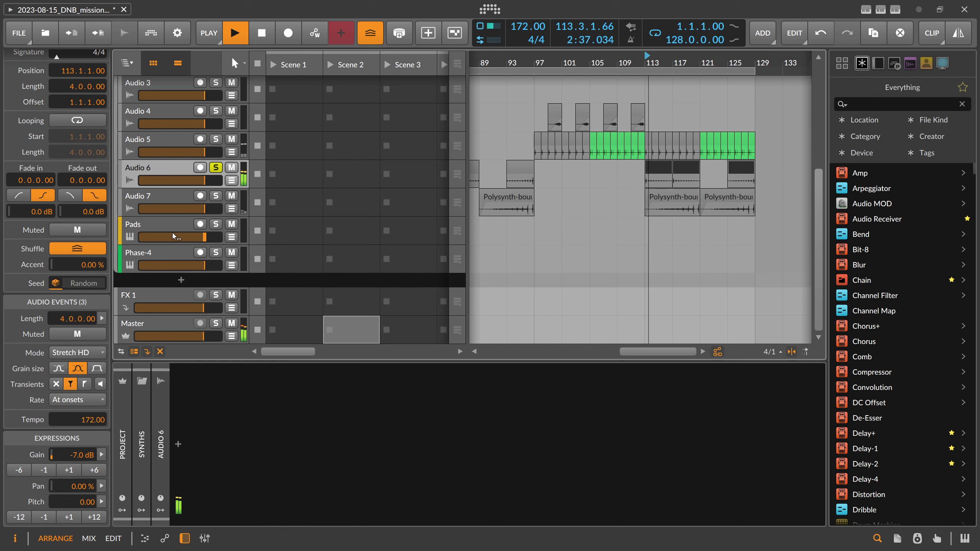
Step: Unsolo Audio 6 and set its selected clips' gain to -10 dB while playing in the full mix
{"action": "left_click", "coordinate": [211, 170]}
{"action": "key", "text": "space"}
{"action": "key", "text": "space"}
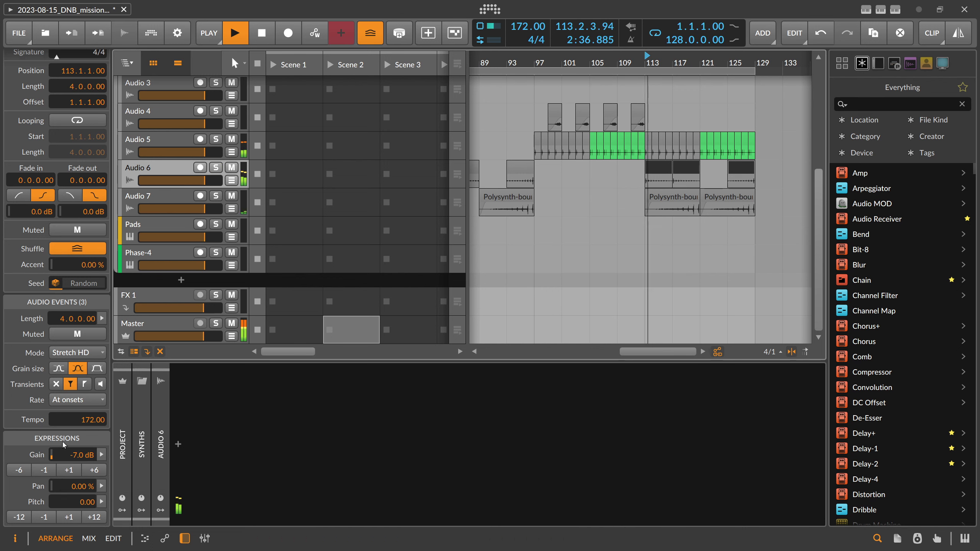
{"action": "left_click", "coordinate": [44, 470]}
{"action": "left_click", "coordinate": [44, 470]}
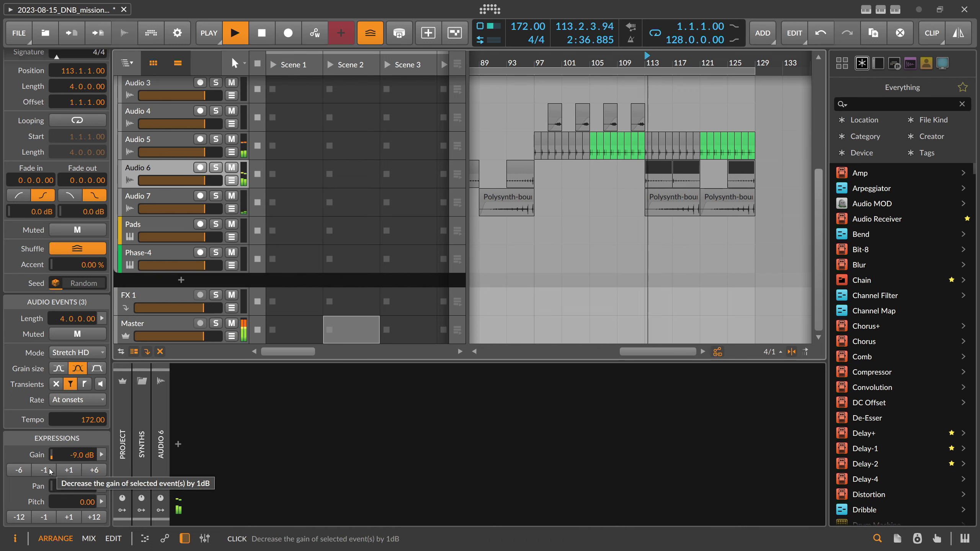
{"action": "left_click", "coordinate": [50, 471]}
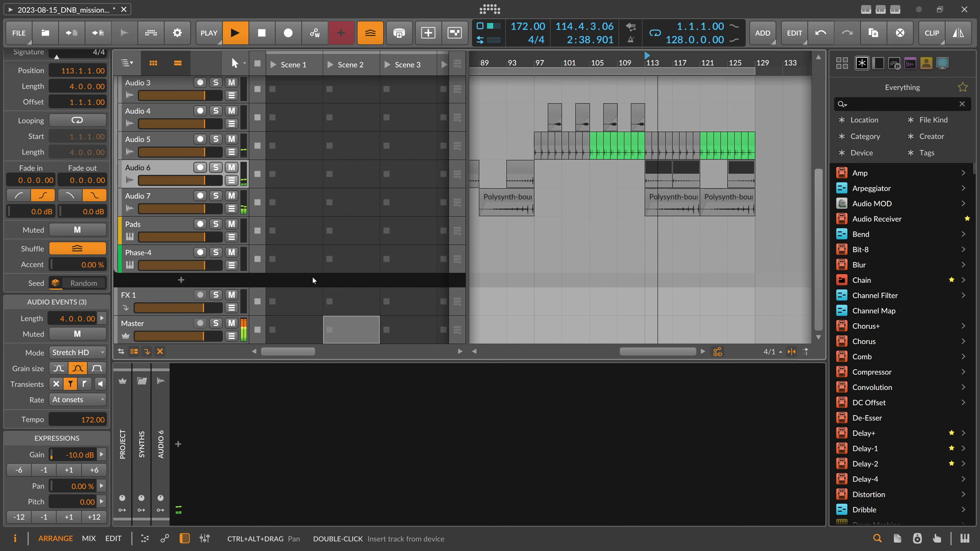
Step: Collapse the Synths group, jump playback to bar 1, and save the project
{"action": "key", "text": "ctrl+s"}
{"action": "scroll", "coordinate": [212, 255], "scroll_direction": "up", "scroll_amount": 5}
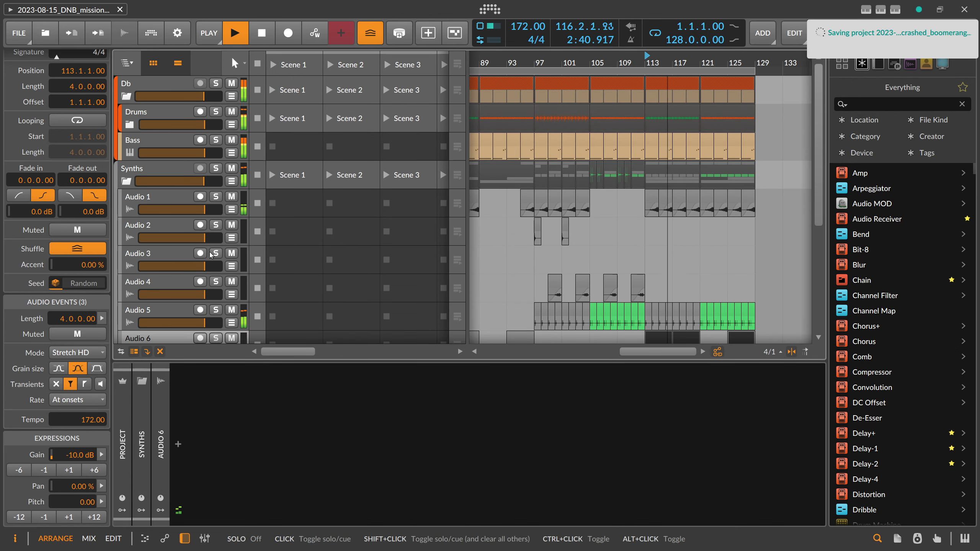
{"action": "left_click", "coordinate": [126, 182]}
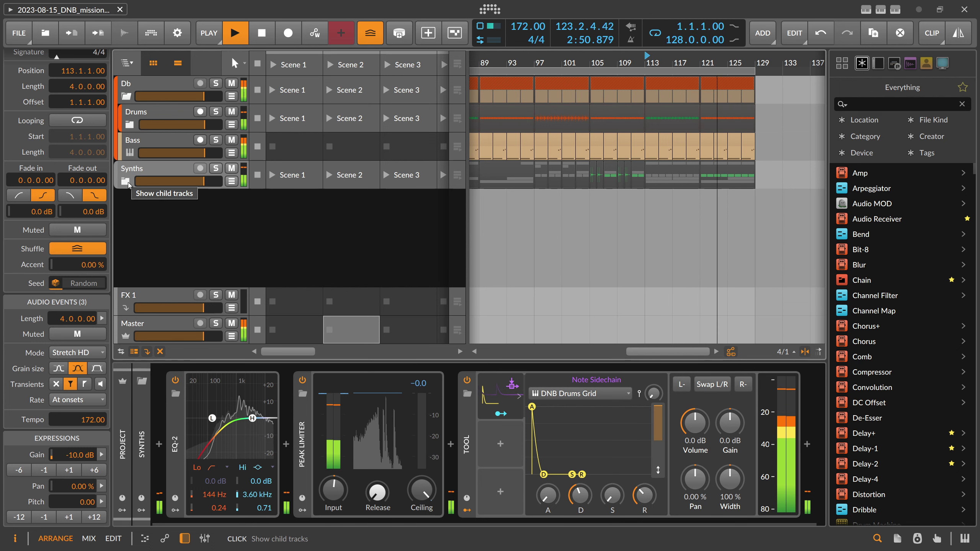
{"action": "mouse_move", "coordinate": [494, 62]}
{"action": "left_mouse_down"}
{"action": "mouse_move", "coordinate": [570, 54]}
{"action": "mouse_move", "coordinate": [492, 67]}
{"action": "left_mouse_up"}
{"action": "key", "text": "ctrl+s"}
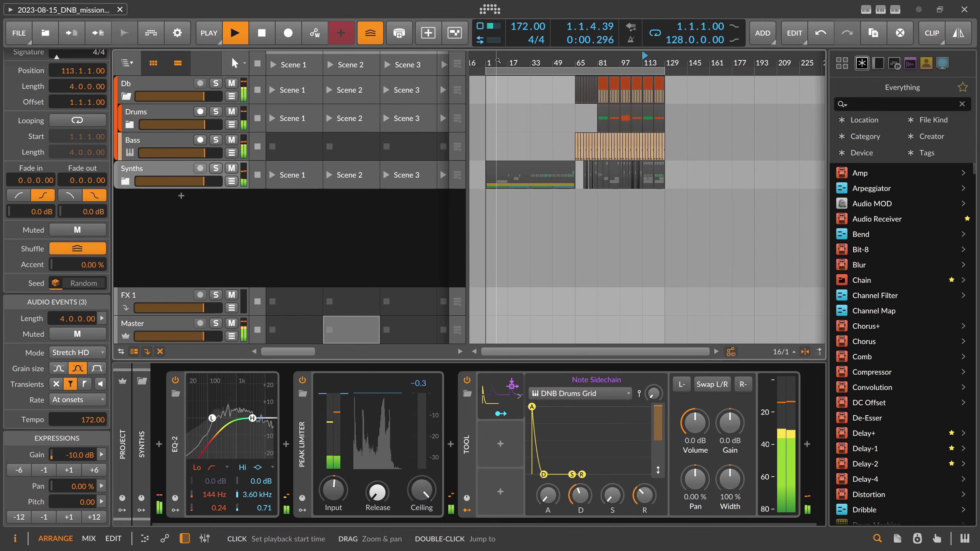
Step: Expand the Drums group and show the Output automation lane of the DNB Drums Grid track
{"action": "left_click", "coordinate": [136, 119]}
{"action": "left_click", "coordinate": [136, 120]}
{"action": "left_click", "coordinate": [136, 120]}
{"action": "left_click", "coordinate": [141, 112]}
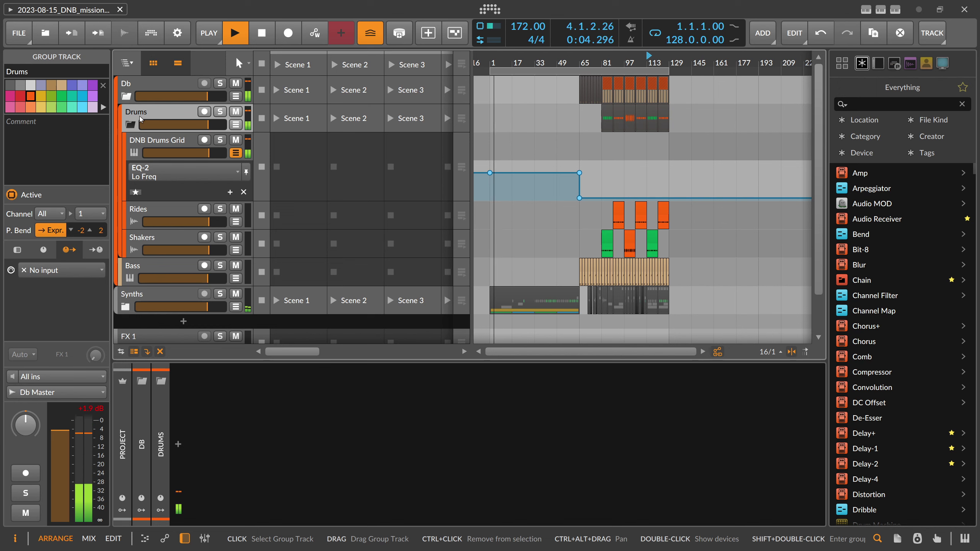
{"action": "left_click", "coordinate": [160, 141]}
{"action": "left_click", "coordinate": [374, 490]}
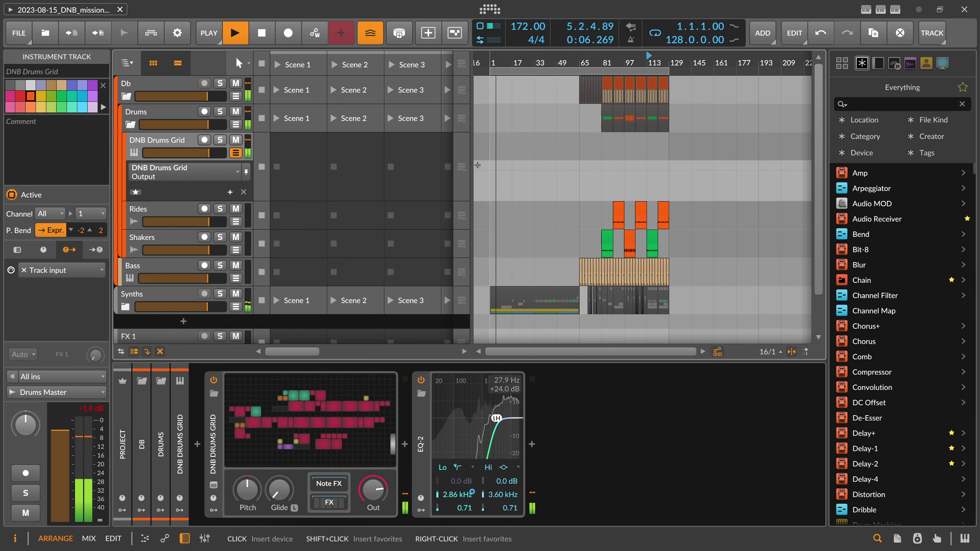
Step: Add 0.0 dB Output automation points on DNB Drums Grid at bar 1, bar 65 and just before it at 64.4.1.00
{"action": "left_click", "coordinate": [490, 170]}
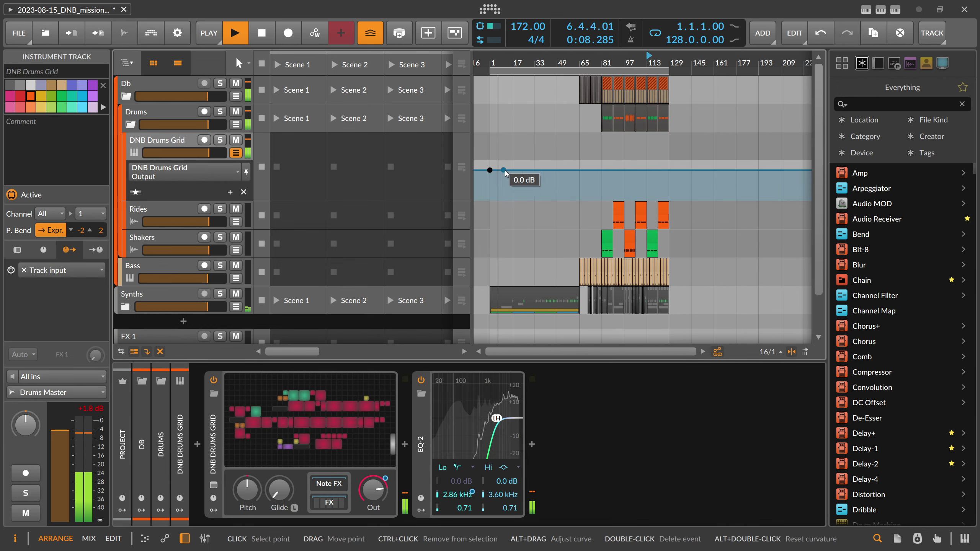
{"action": "left_click", "coordinate": [576, 171]}
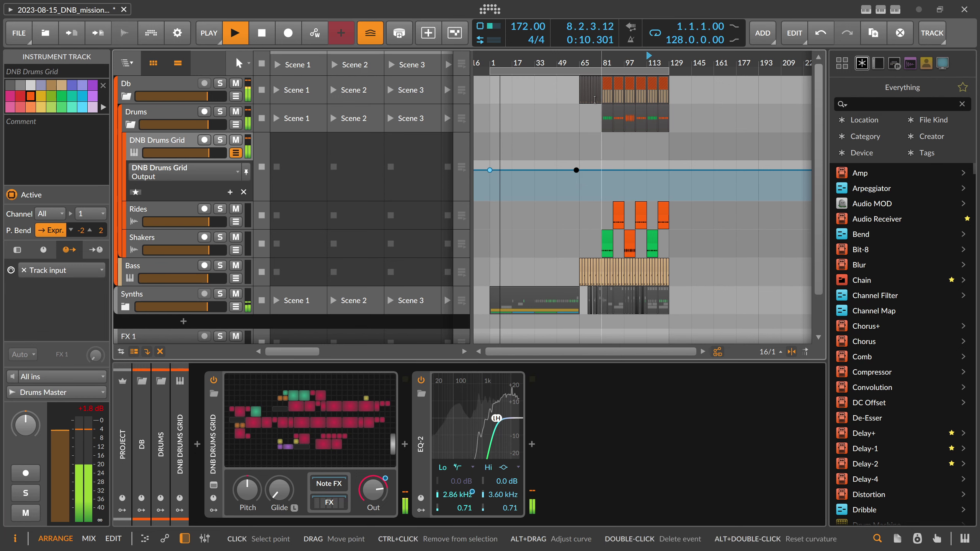
{"action": "left_click_drag", "start_coordinate": [580, 57], "coordinate": [593, 77]}
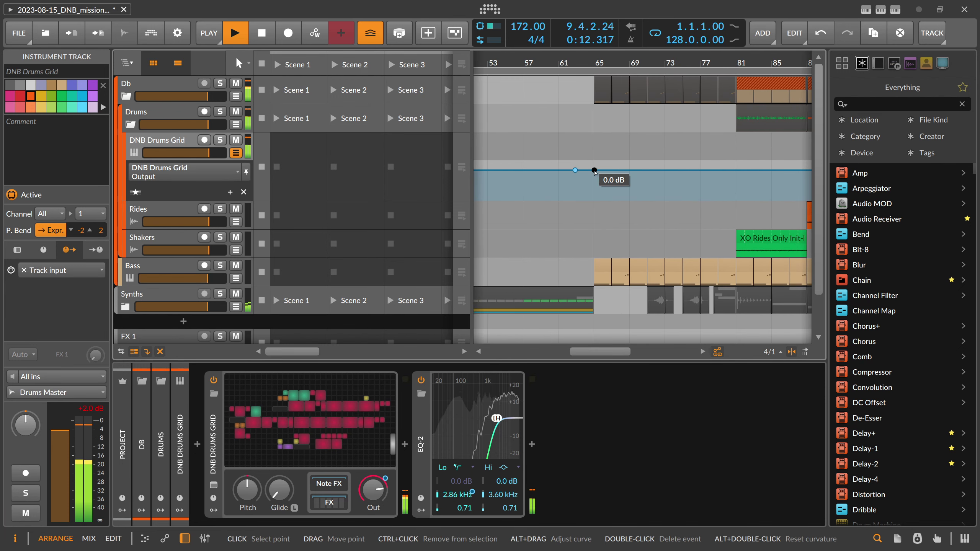
{"action": "left_click", "coordinate": [594, 170]}
{"action": "left_click", "coordinate": [576, 170]}
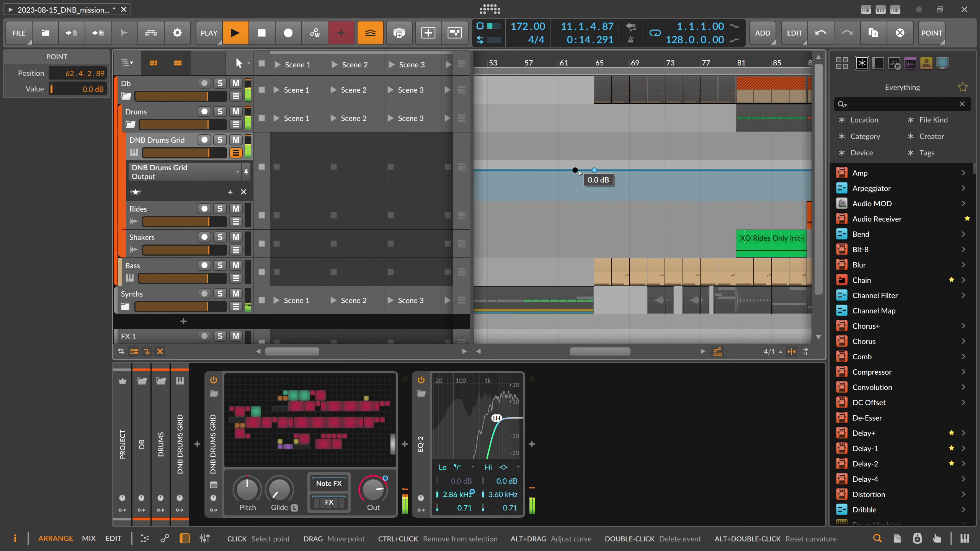
{"action": "left_click_drag", "start_coordinate": [576, 170], "coordinate": [582, 170]}
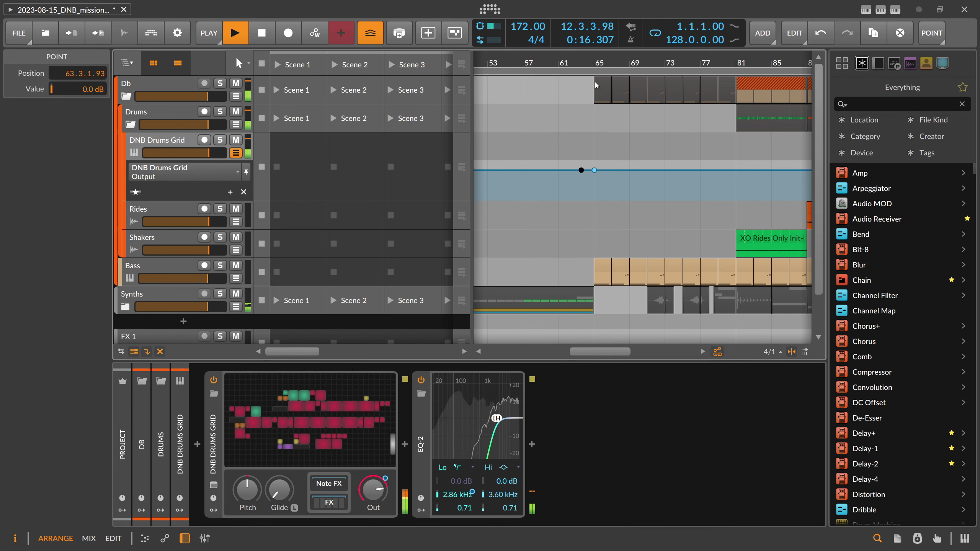
{"action": "left_click_drag", "start_coordinate": [592, 60], "coordinate": [599, 129]}
{"action": "left_click_drag", "start_coordinate": [554, 170], "coordinate": [602, 170]}
Step: Try a -9.3 dB Output point at bar 1, and delete both automation points there
{"action": "left_click_drag", "start_coordinate": [583, 62], "coordinate": [577, 9]}
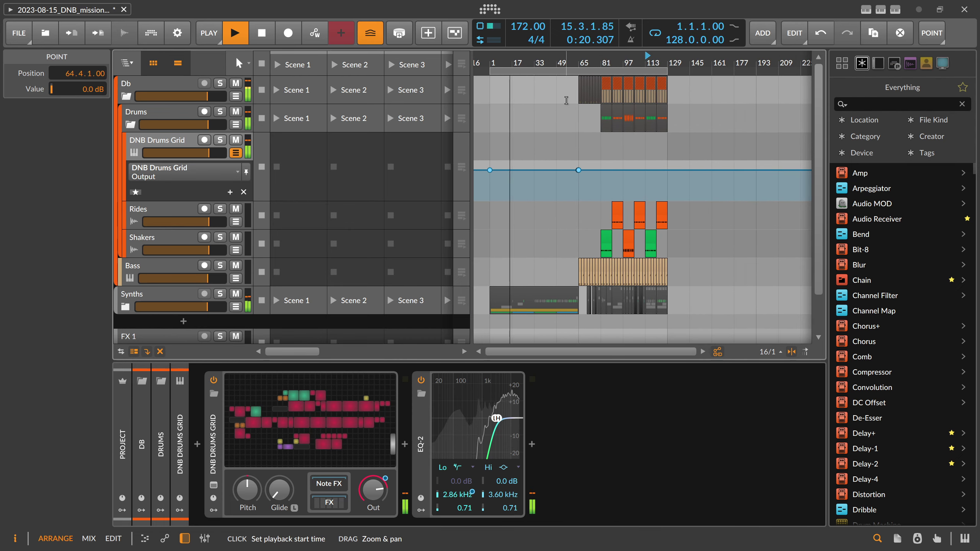
{"action": "left_click", "coordinate": [492, 167]}
{"action": "left_click", "coordinate": [498, 176]}
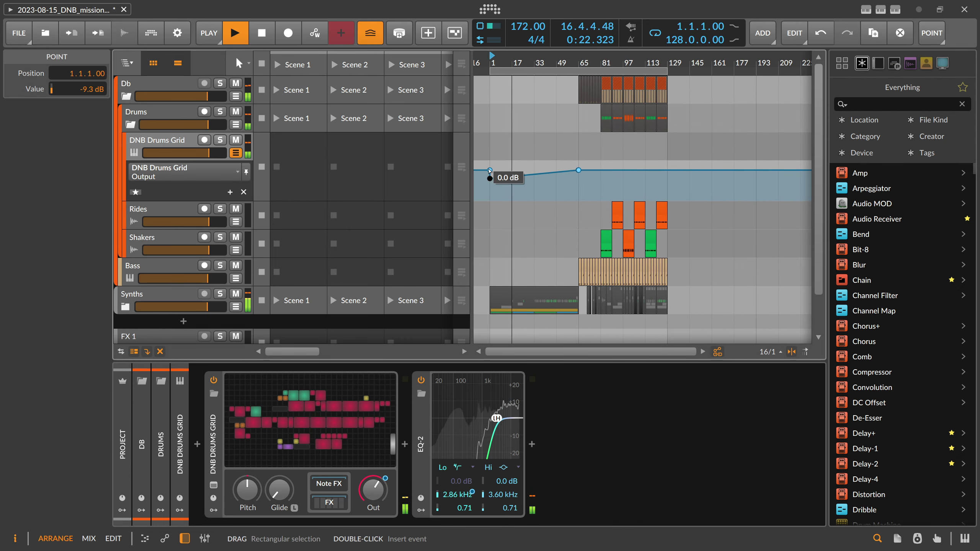
{"action": "double_click", "coordinate": [490, 170]}
{"action": "left_click", "coordinate": [490, 178]}
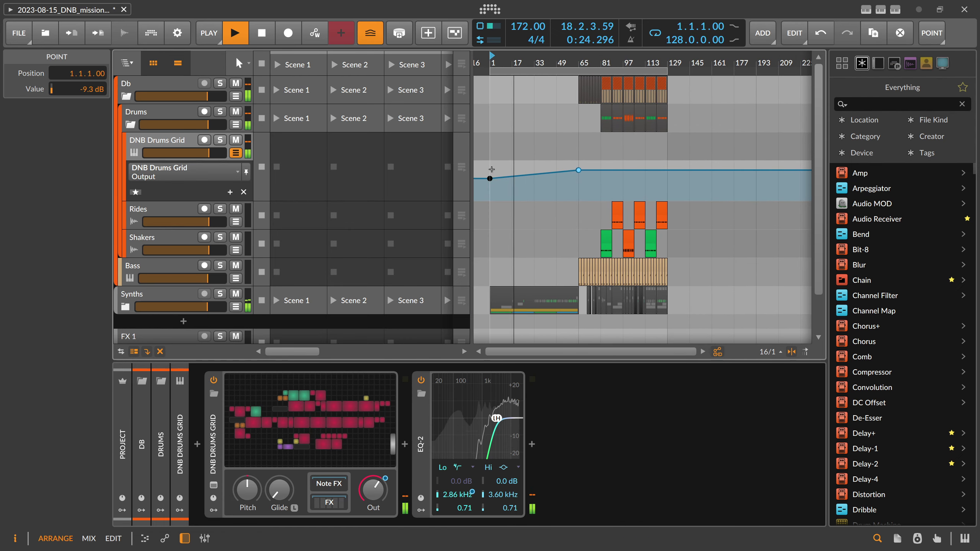
{"action": "double_click", "coordinate": [489, 178]}
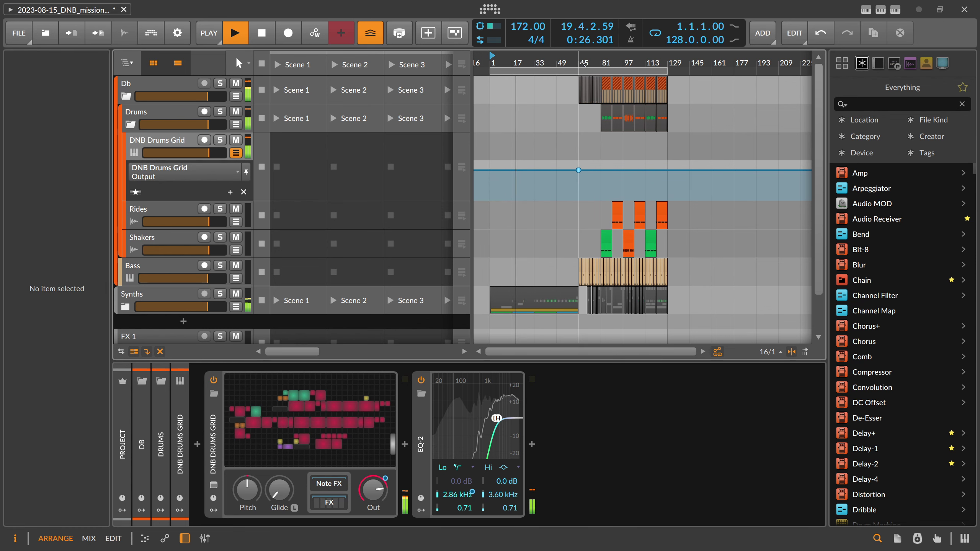
Step: Set the DNB Drums Grid Output automation point at 64.4.1.00 to -8 dB and save the project
{"action": "left_click_drag", "start_coordinate": [583, 64], "coordinate": [629, 166]}
{"action": "left_click", "coordinate": [617, 171]}
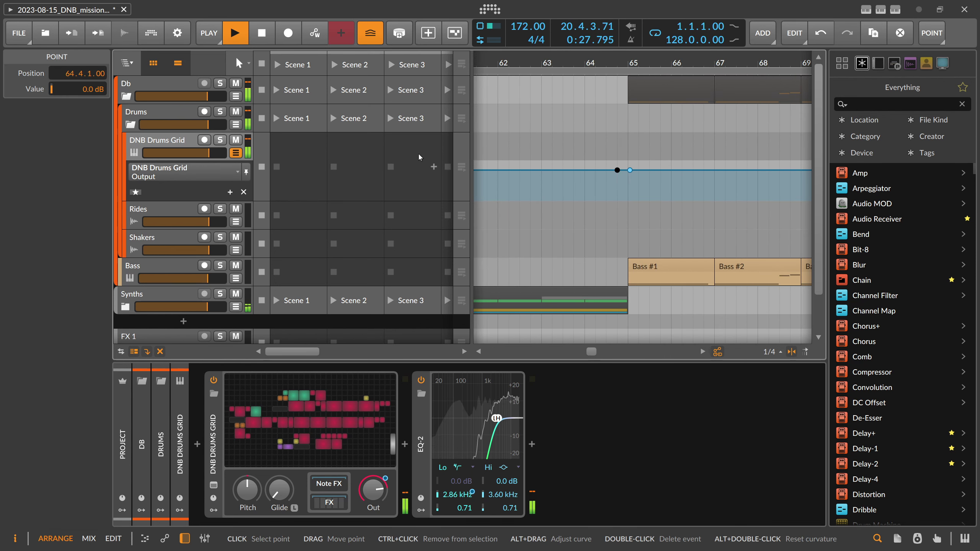
{"action": "left_click_drag", "start_coordinate": [92, 91], "coordinate": [91, 94]}
{"action": "left_click", "coordinate": [92, 95], "text": "ctrl"}
{"action": "key", "text": "Return"}
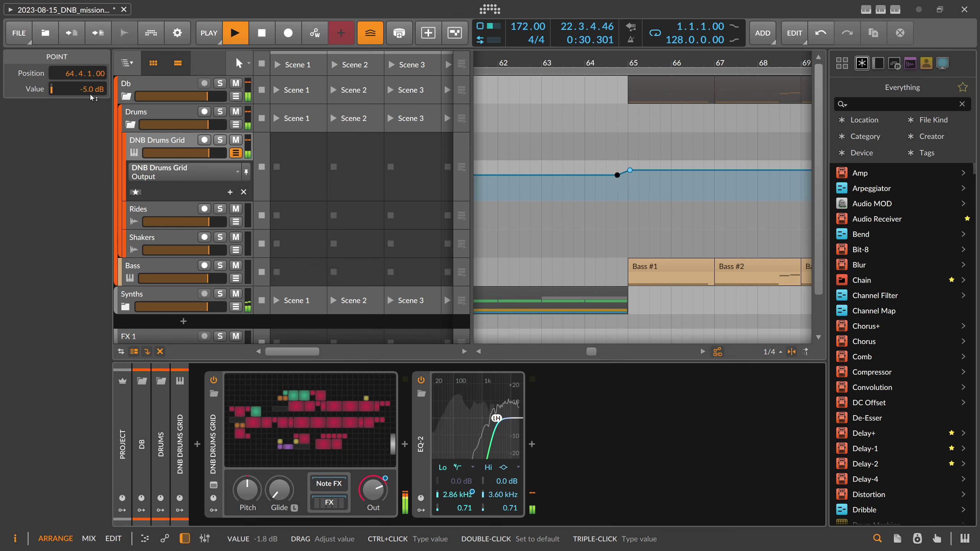
{"action": "left_click", "coordinate": [95, 93], "text": "ctrl"}
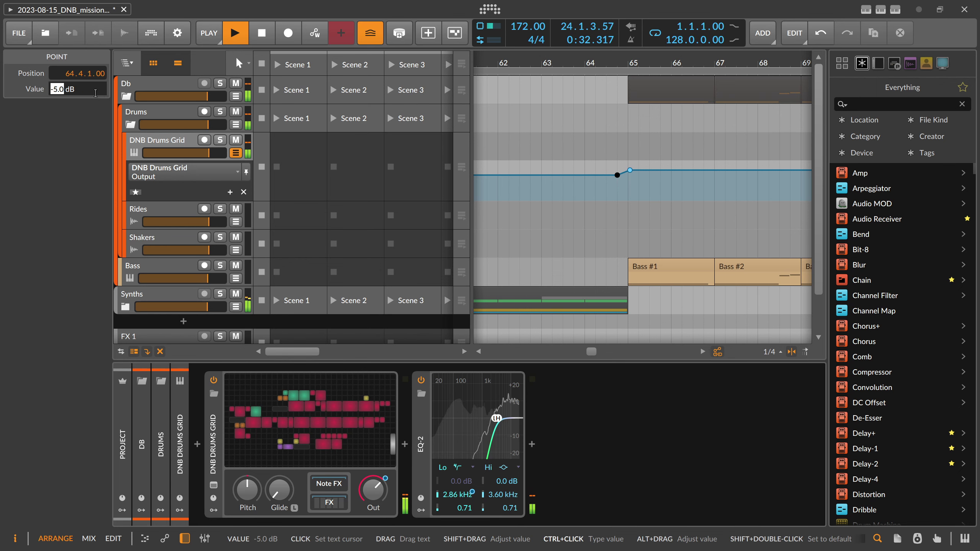
{"action": "type", "text": "-8"}
{"action": "key", "text": "Return"}
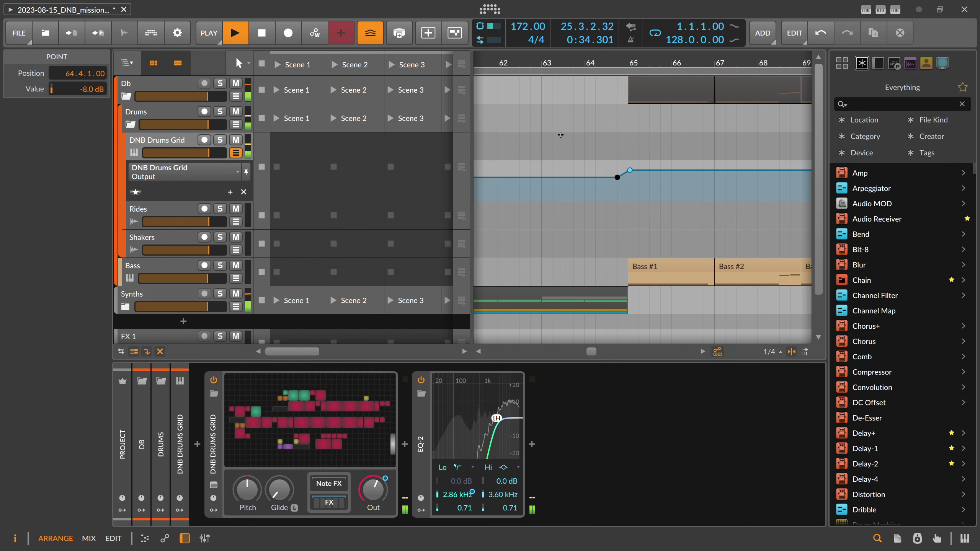
{"action": "left_click_drag", "start_coordinate": [615, 64], "coordinate": [590, 38]}
{"action": "key", "text": "ctrl+s"}
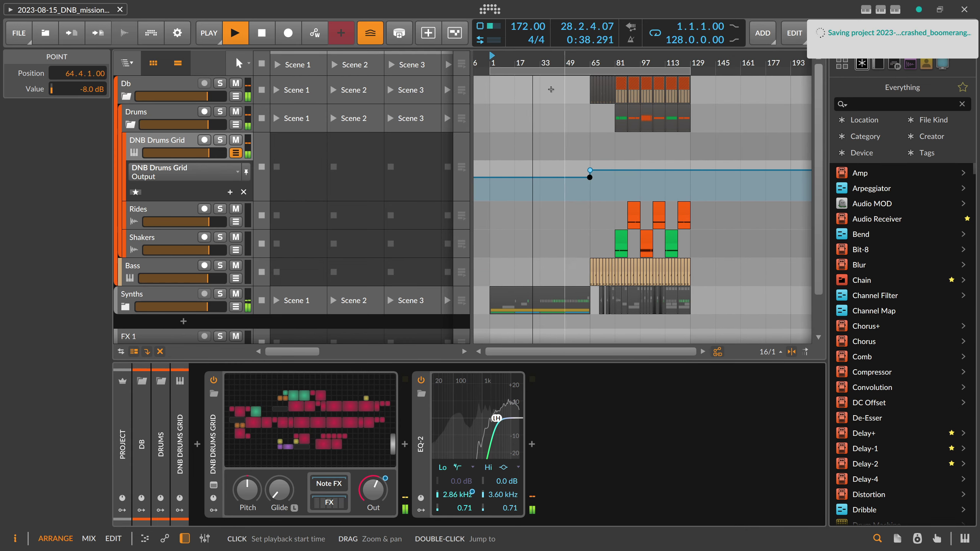
Step: Expand the Synths group and show the Polysynth filter frequency automation lane on the Pads track
{"action": "left_click", "coordinate": [126, 307]}
{"action": "scroll", "coordinate": [147, 289], "scroll_direction": "down", "scroll_amount": 6}
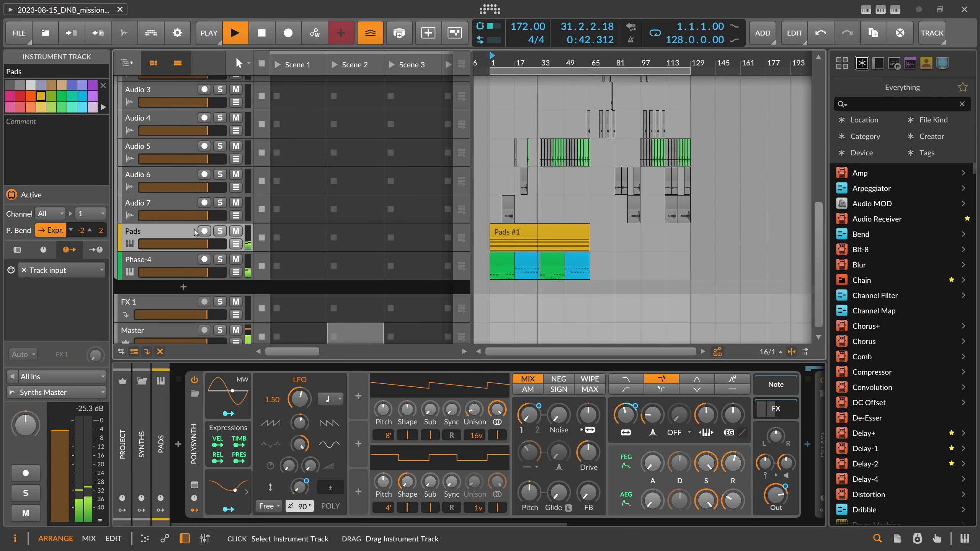
{"action": "left_click", "coordinate": [187, 239]}
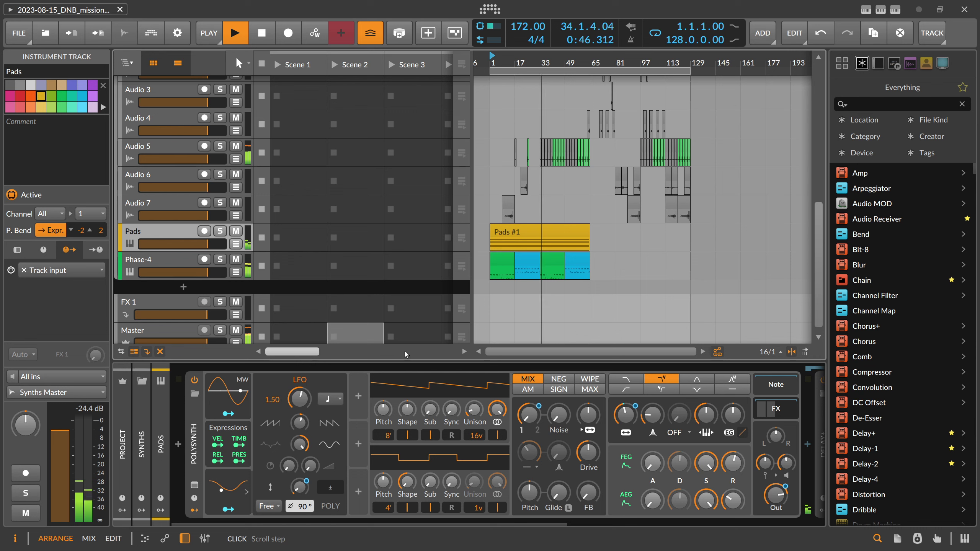
{"action": "left_click", "coordinate": [236, 244]}
{"action": "left_click", "coordinate": [205, 266]}
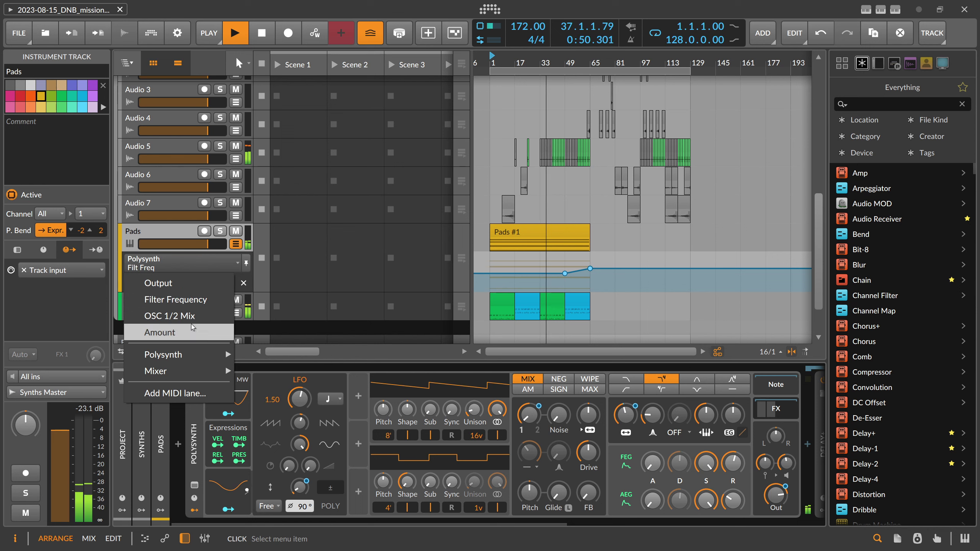
{"action": "left_click", "coordinate": [199, 301]}
Step: Raise the Pads filter frequency automation points at bars 49 and 65, setting the bar 49 point to 900 Hz
{"action": "left_click", "coordinate": [571, 280]}
{"action": "left_click", "coordinate": [565, 274]}
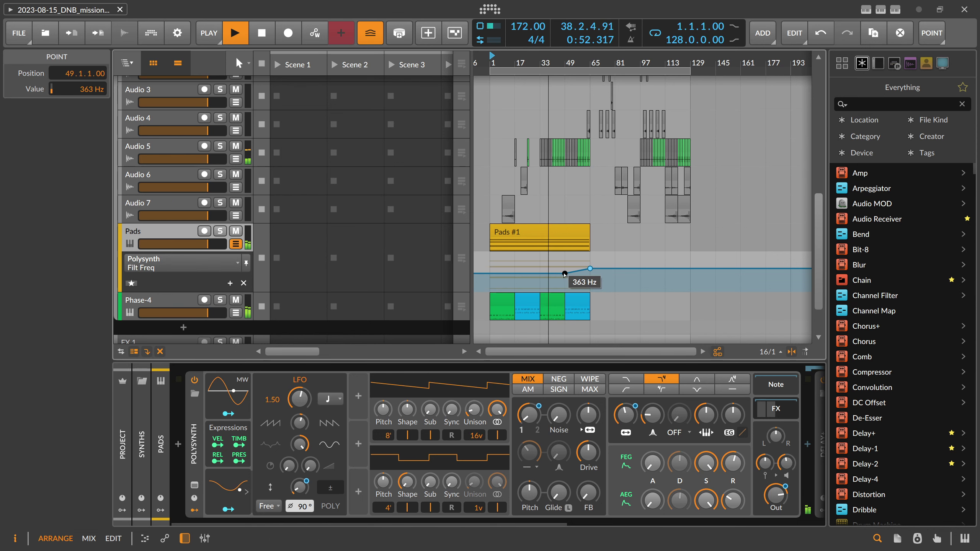
{"action": "left_click", "coordinate": [590, 269]}
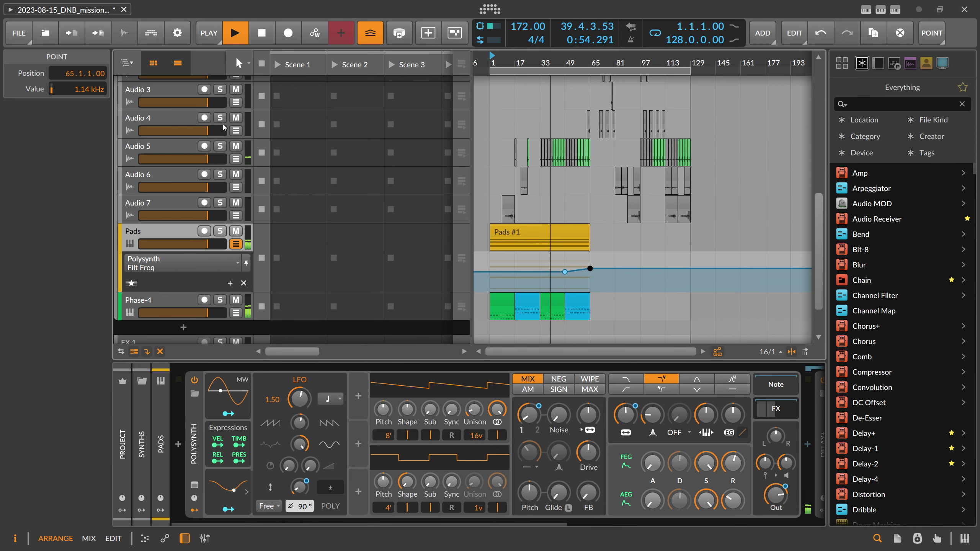
{"action": "left_click_drag", "start_coordinate": [96, 90], "coordinate": [93, 83]}
{"action": "left_click", "coordinate": [565, 272]}
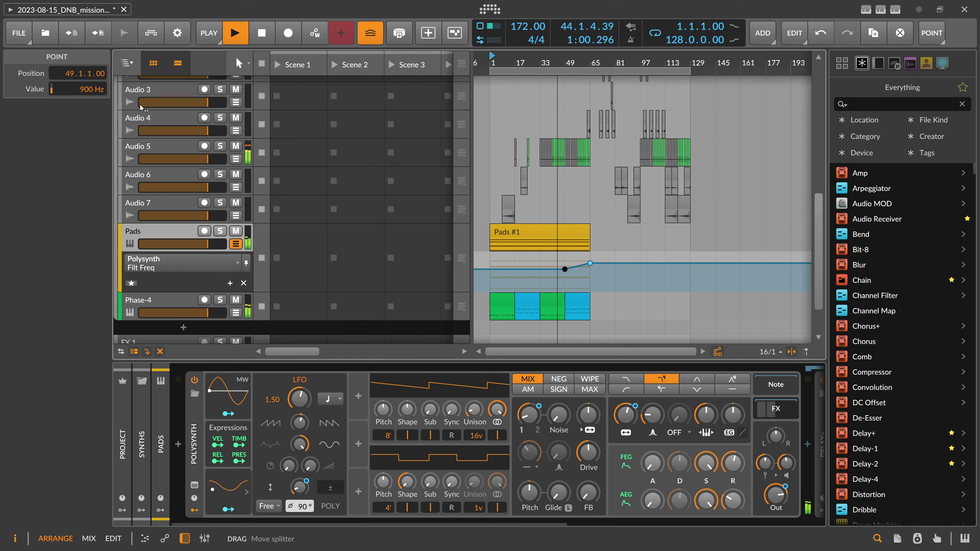
Step: Add a Pads filter frequency automation point at bar 1, set it to 548 Hz, and save the project
{"action": "left_click", "coordinate": [489, 269]}
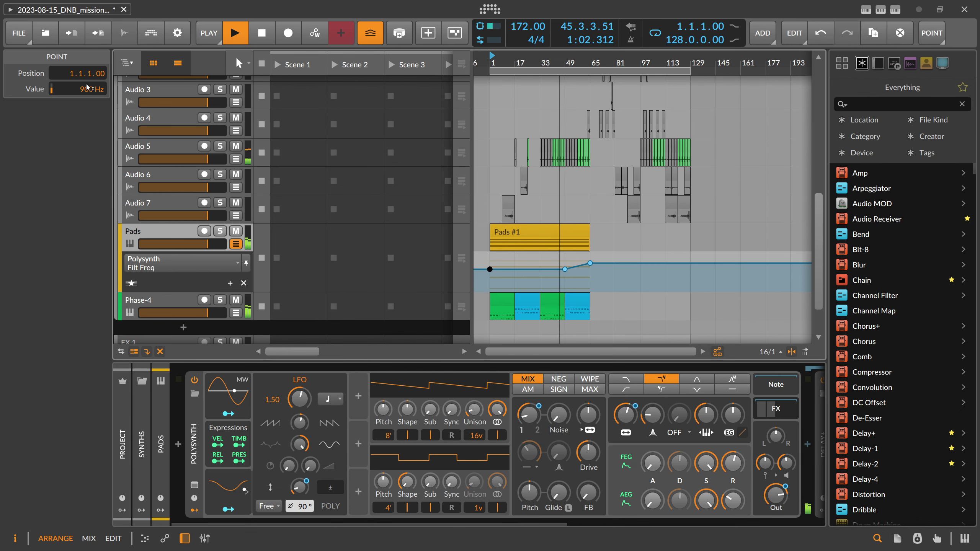
{"action": "left_click_drag", "start_coordinate": [93, 89], "coordinate": [92, 96]}
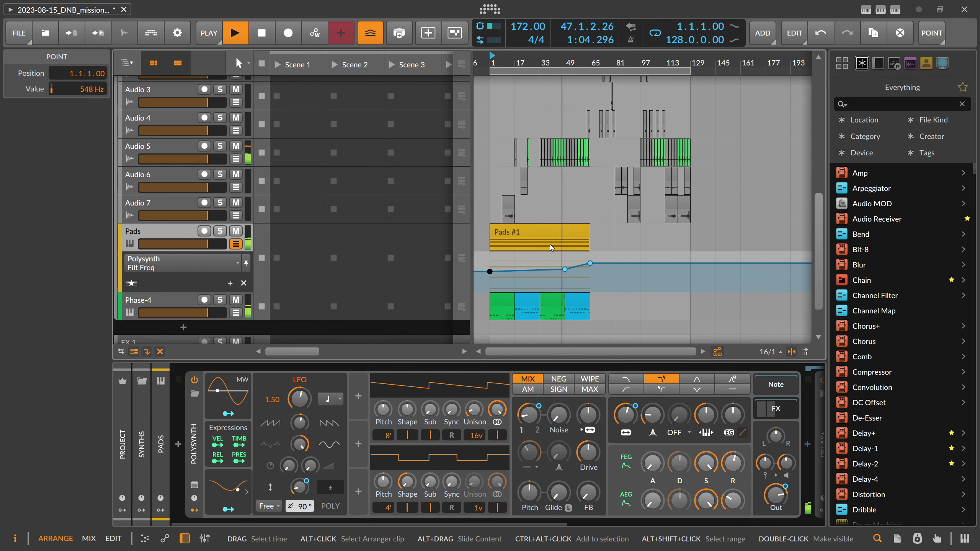
{"action": "key", "text": "ctrl+s"}
Step: Set the Pads filter frequency automation point at bar 65 to 3.02 kHz
{"action": "left_click_drag", "start_coordinate": [515, 62], "coordinate": [510, 73]}
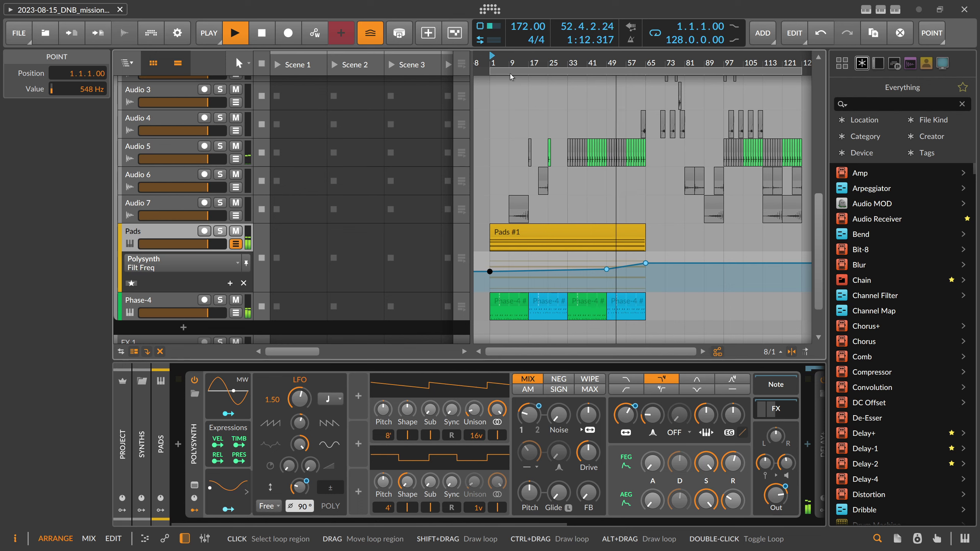
{"action": "left_click_drag", "start_coordinate": [532, 63], "coordinate": [500, 60]}
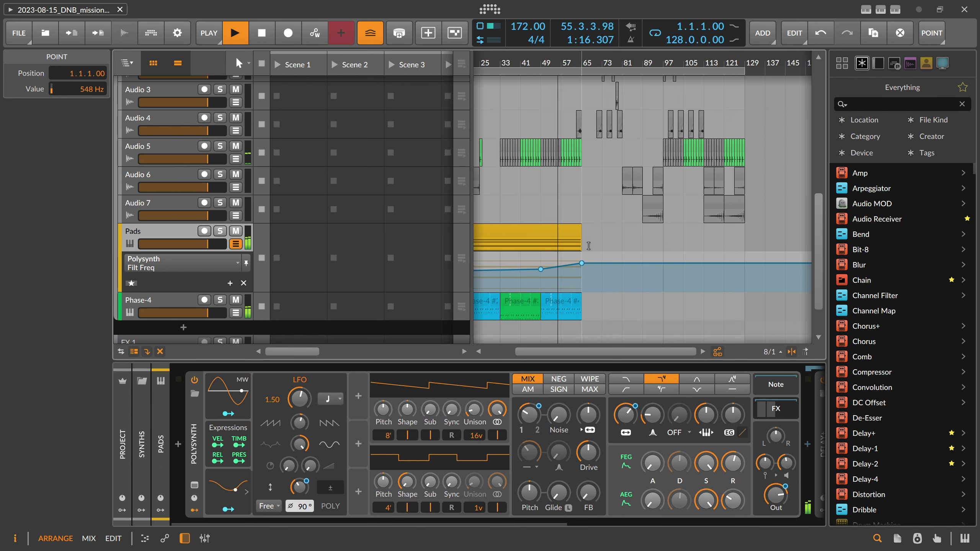
{"action": "left_click", "coordinate": [582, 264]}
{"action": "left_click_drag", "start_coordinate": [86, 94], "coordinate": [86, 104]}
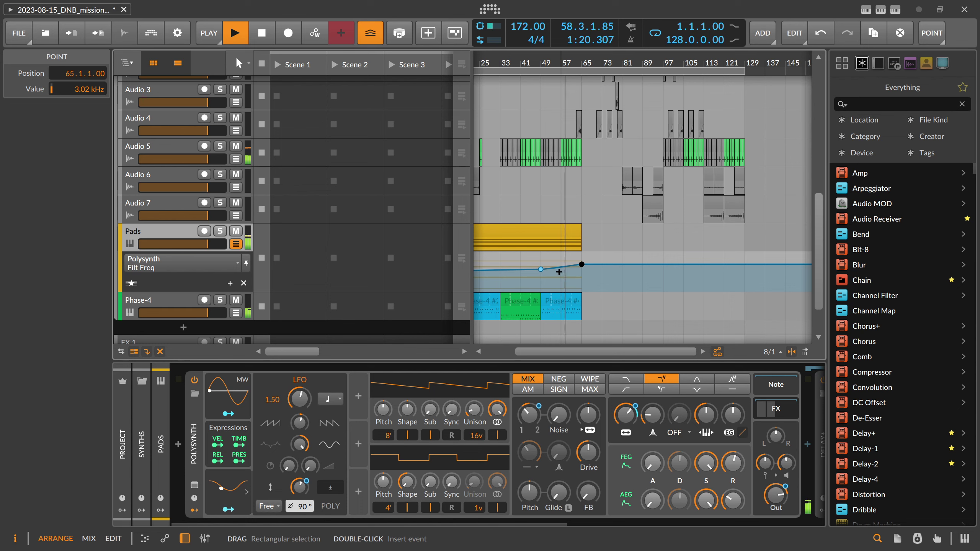
Step: Inspect the Phase-4 clip at bar 49 and the Audio 5 track while the intro plays into the drop
{"action": "left_click", "coordinate": [561, 299]}
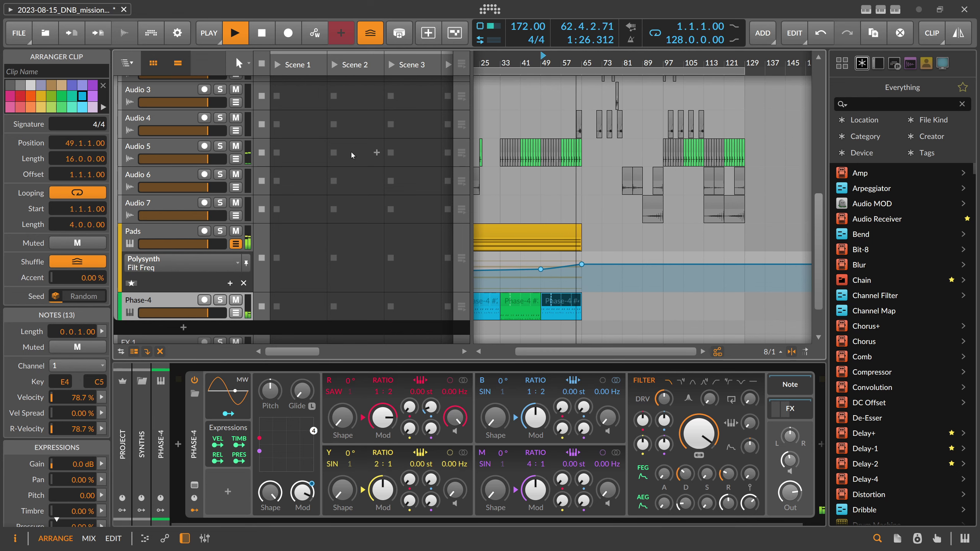
{"action": "scroll", "coordinate": [444, 245], "scroll_direction": "up", "scroll_amount": 3}
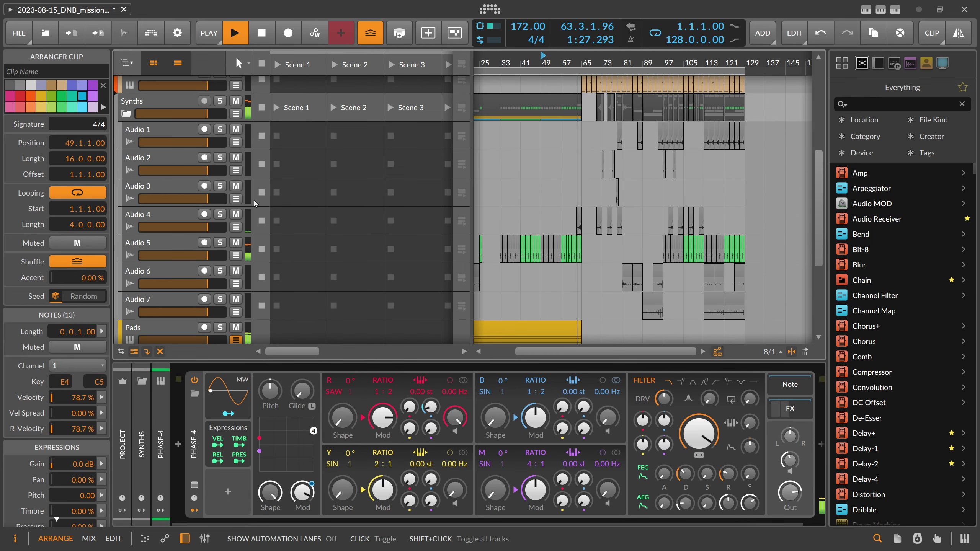
{"action": "left_click", "coordinate": [162, 241]}
{"action": "scroll", "coordinate": [232, 234], "scroll_direction": "down", "scroll_amount": 3}
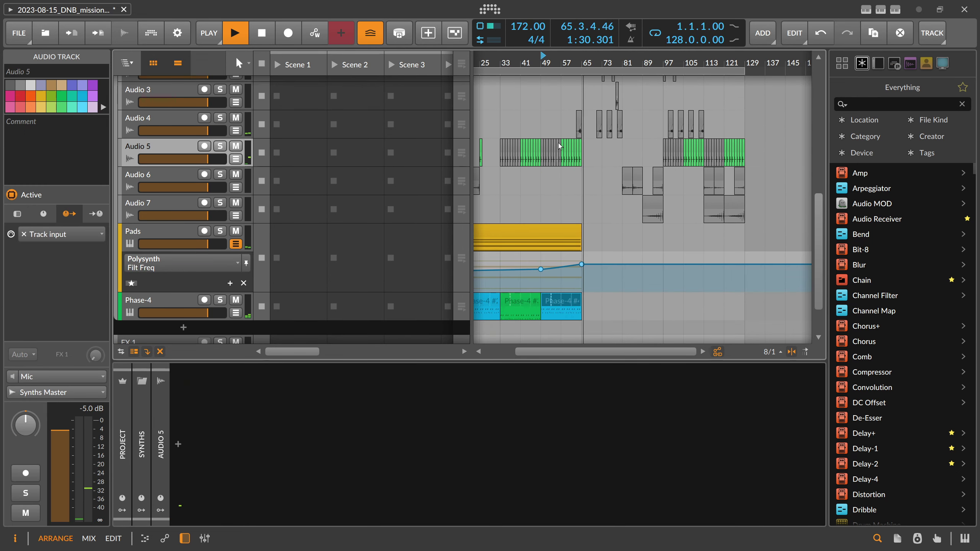
Step: Hide the clip launcher and enlarge the arrangement to show the intro and drop across the full width
{"action": "scroll", "coordinate": [567, 123], "scroll_direction": "up", "scroll_amount": 6}
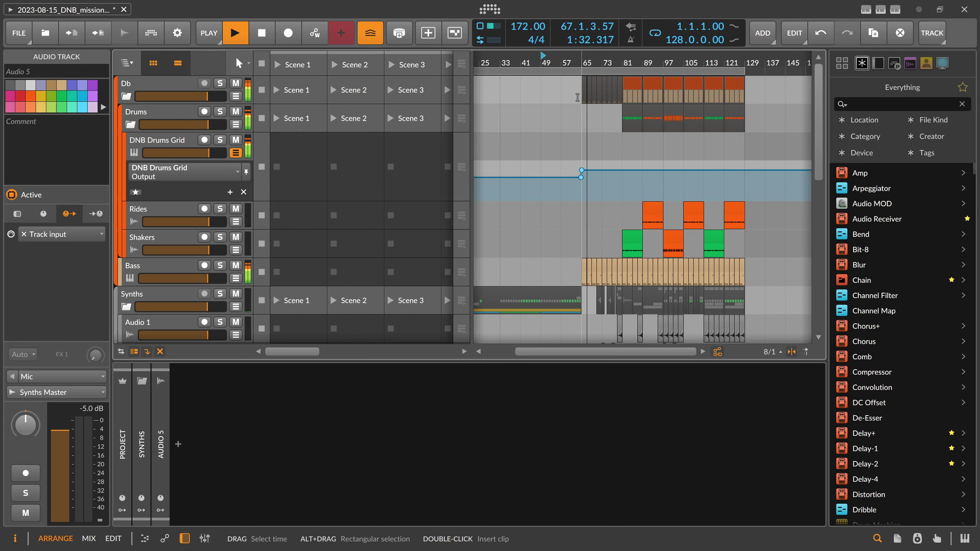
{"action": "left_click_drag", "start_coordinate": [562, 62], "coordinate": [562, 40]}
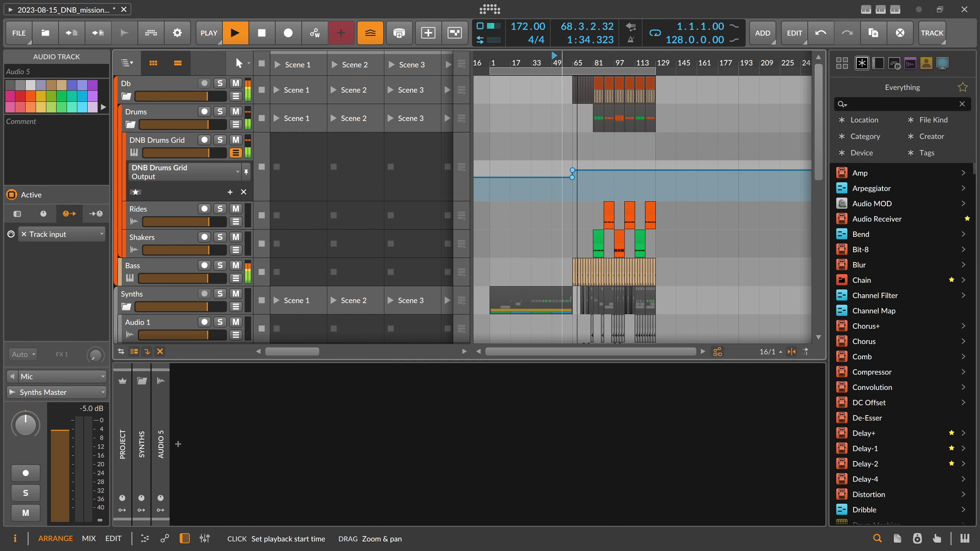
{"action": "left_click_drag", "start_coordinate": [496, 62], "coordinate": [496, 70]}
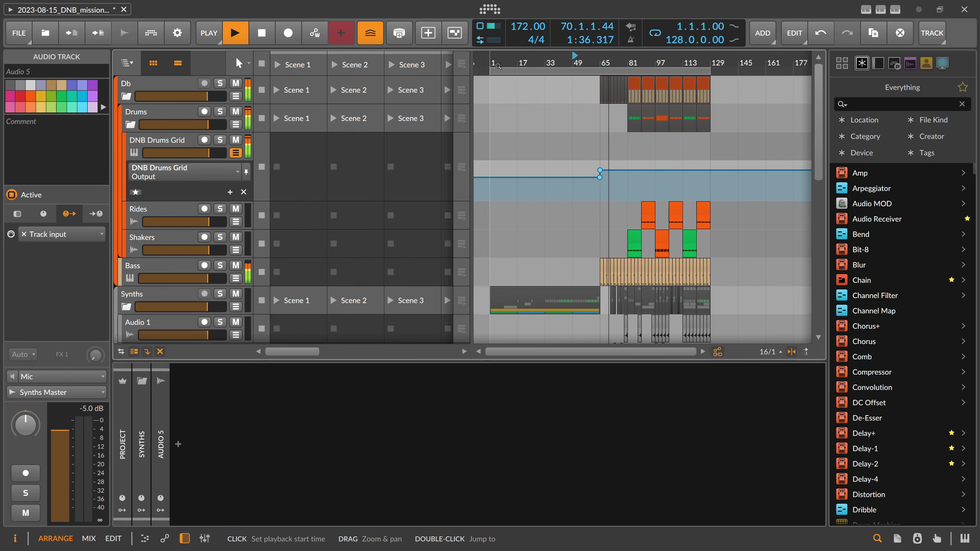
{"action": "left_click", "coordinate": [153, 63]}
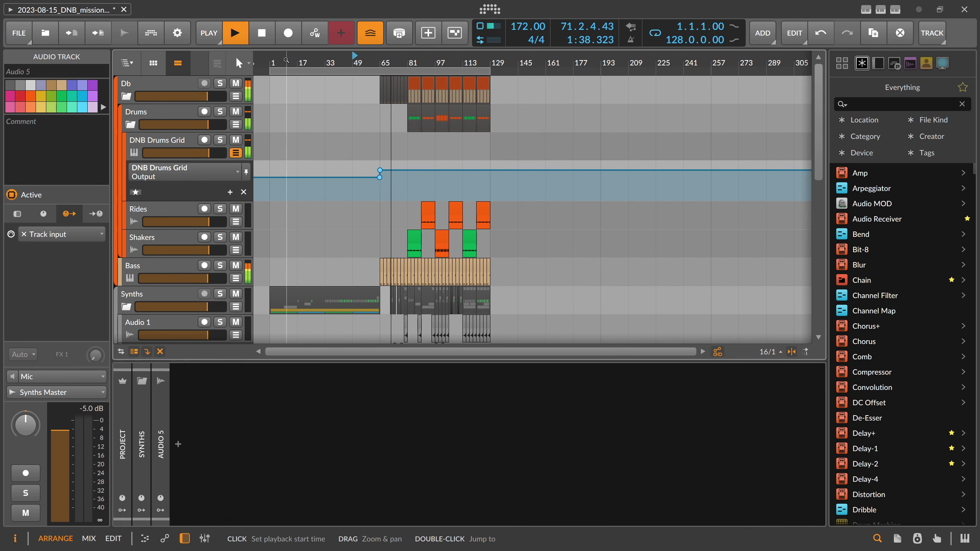
{"action": "left_click_drag", "start_coordinate": [286, 63], "coordinate": [340, 71]}
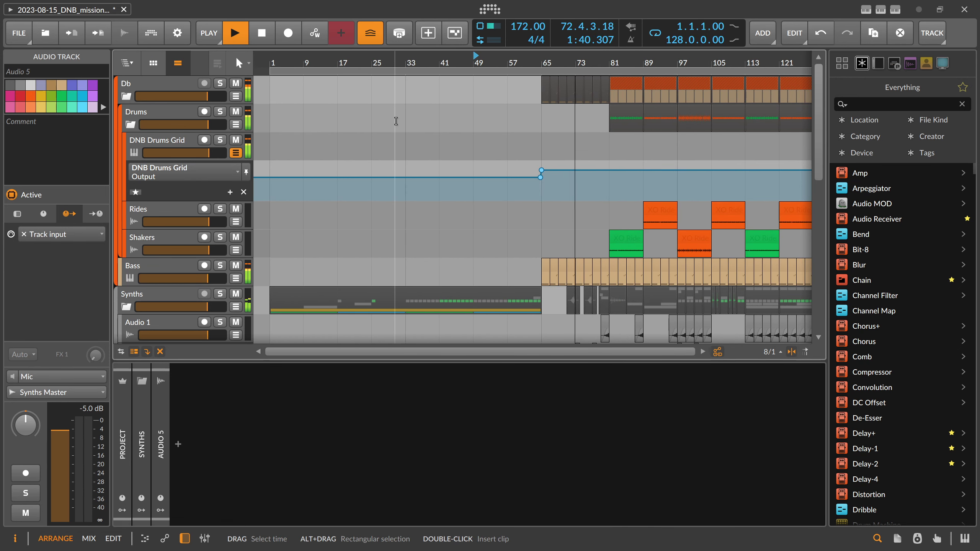
Step: Save the project and add a three-point dip to the DNB Drums Grid Output automation just before bar 81
{"action": "key", "text": "ctrl+s"}
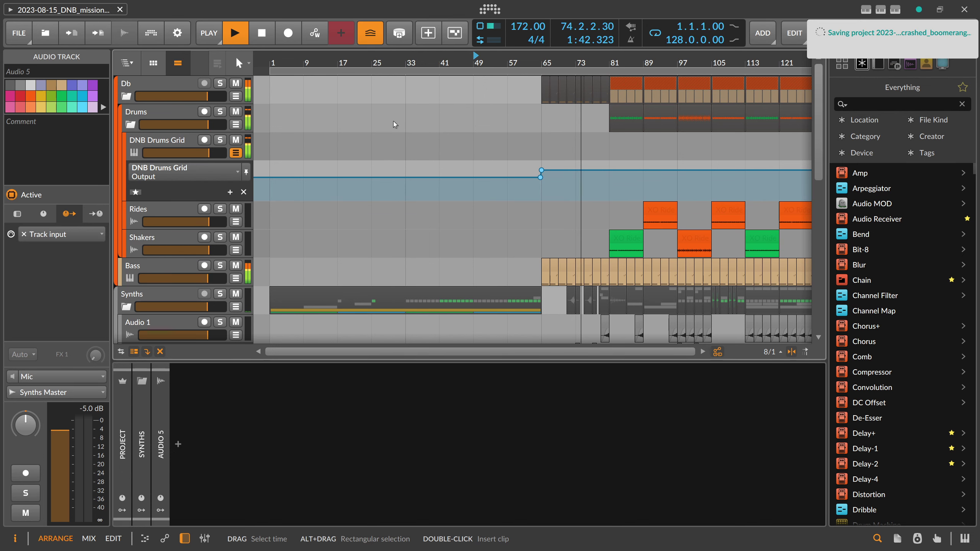
{"action": "left_click_drag", "start_coordinate": [370, 66], "coordinate": [369, 57]}
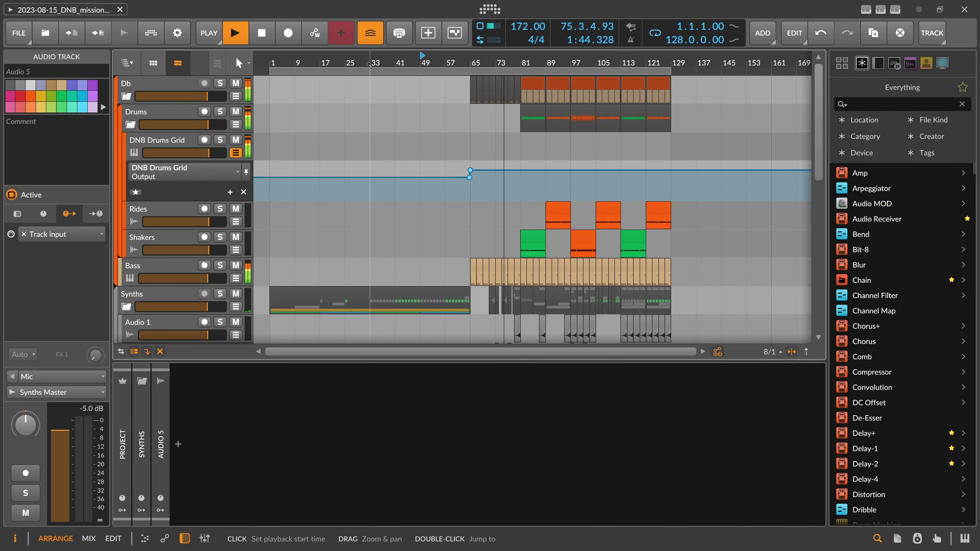
{"action": "left_click_drag", "start_coordinate": [509, 59], "coordinate": [488, 87]}
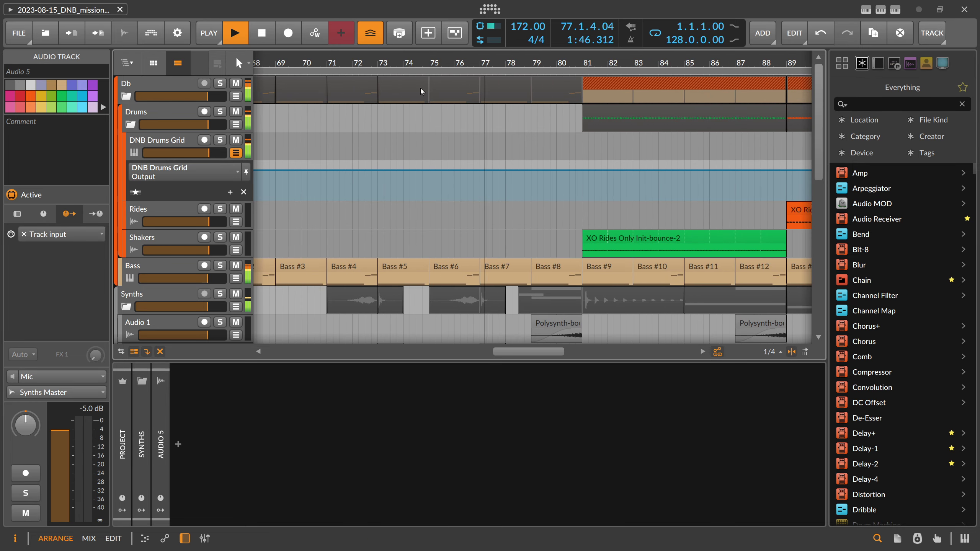
{"action": "left_click", "coordinate": [235, 125]}
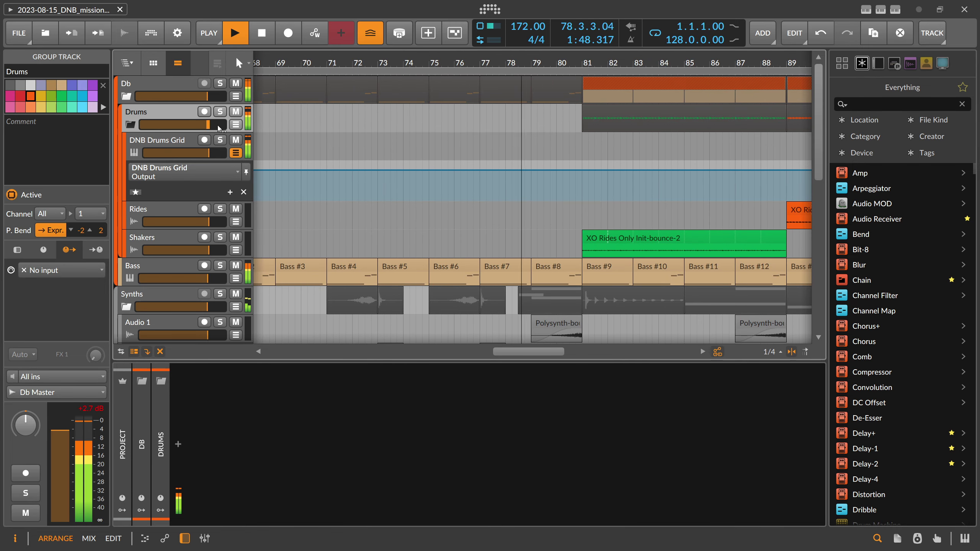
{"action": "left_click", "coordinate": [569, 211]}
{"action": "left_click", "coordinate": [585, 211]}
{"action": "left_click_drag", "start_coordinate": [578, 211], "coordinate": [578, 239]}
{"action": "scroll", "coordinate": [570, 211], "scroll_direction": "up", "scroll_amount": 5}
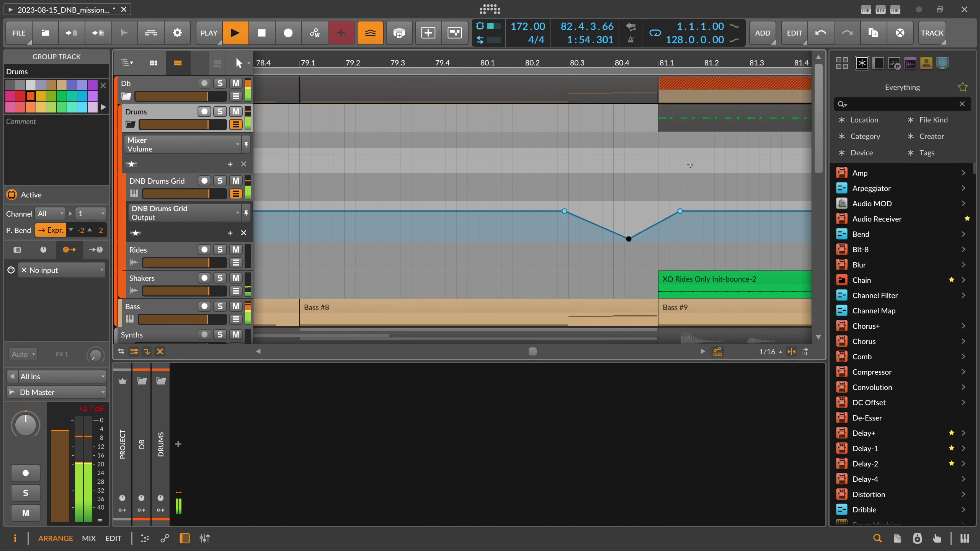
Step: Reshape the drum output dip into a square cut at -Inf dB from 80.4.1 to 81.1.1 and play it back
{"action": "left_click_drag", "start_coordinate": [680, 213], "coordinate": [659, 239]}
{"action": "left_click", "coordinate": [515, 58]}
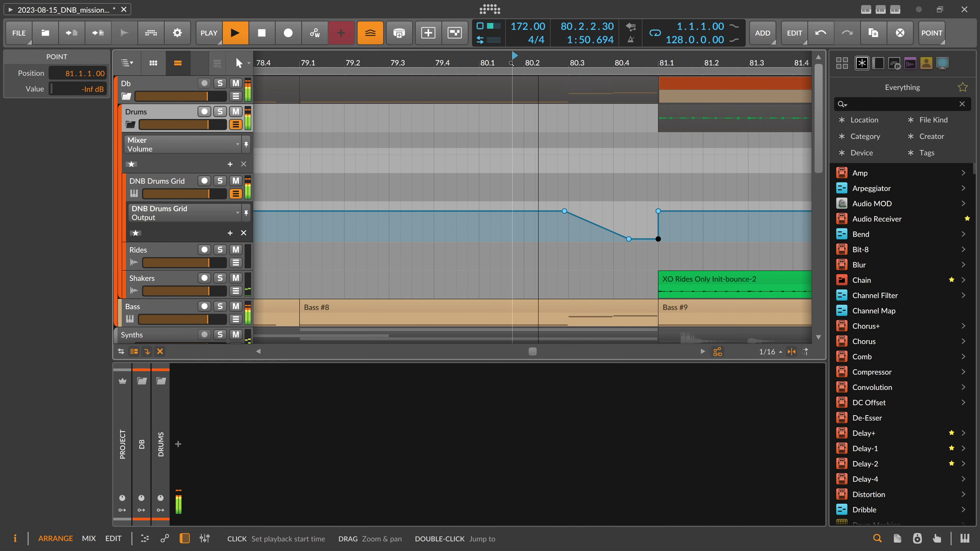
{"action": "mouse_move", "coordinate": [565, 211]}
{"action": "left_mouse_down"}
{"action": "mouse_move", "coordinate": [614, 211]}
{"action": "mouse_move", "coordinate": [614, 240]}
{"action": "left_mouse_up"}
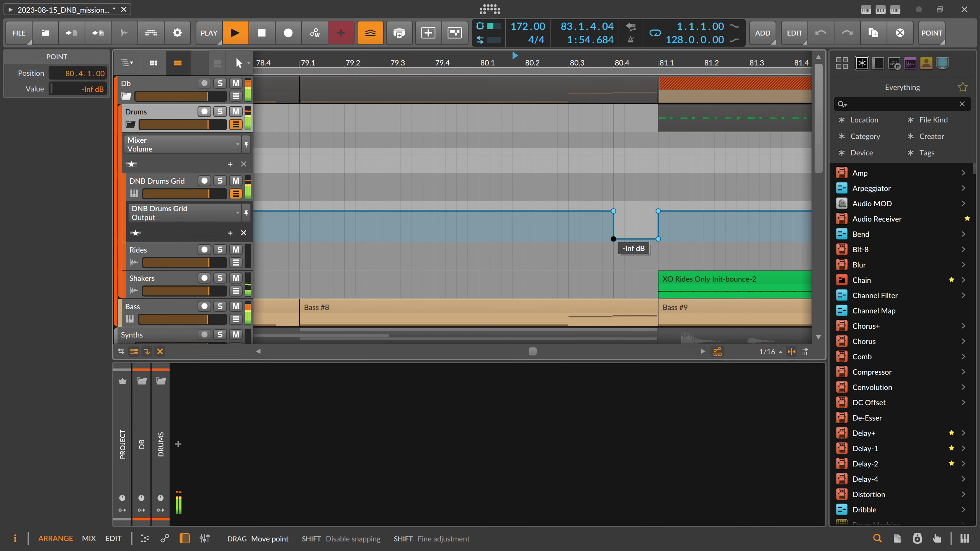
{"action": "key", "text": "space"}
{"action": "key", "text": "space"}
{"action": "left_click_drag", "start_coordinate": [546, 62], "coordinate": [495, 15]}
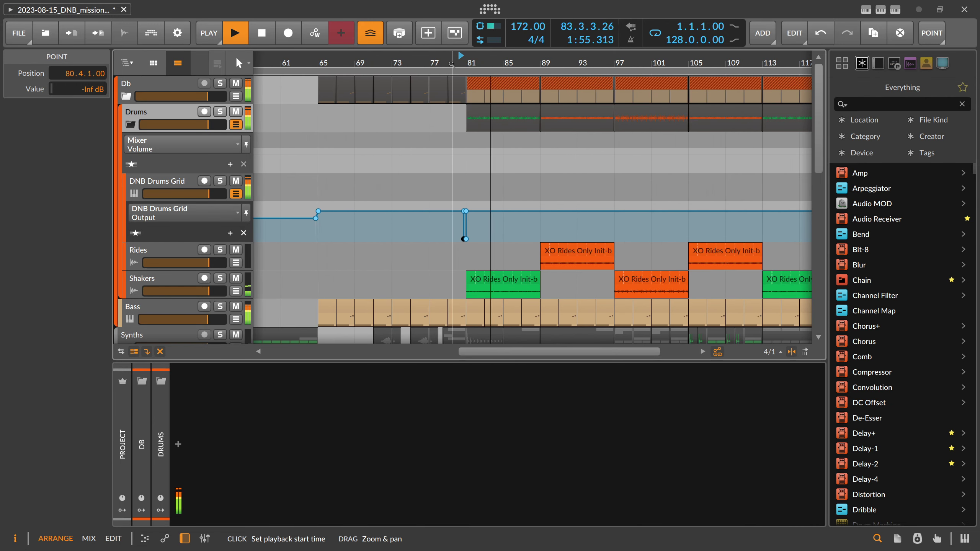
Step: Hide the Drums group's volume automation lane and view the whole arrangement from bar 1
{"action": "left_click", "coordinate": [180, 114]}
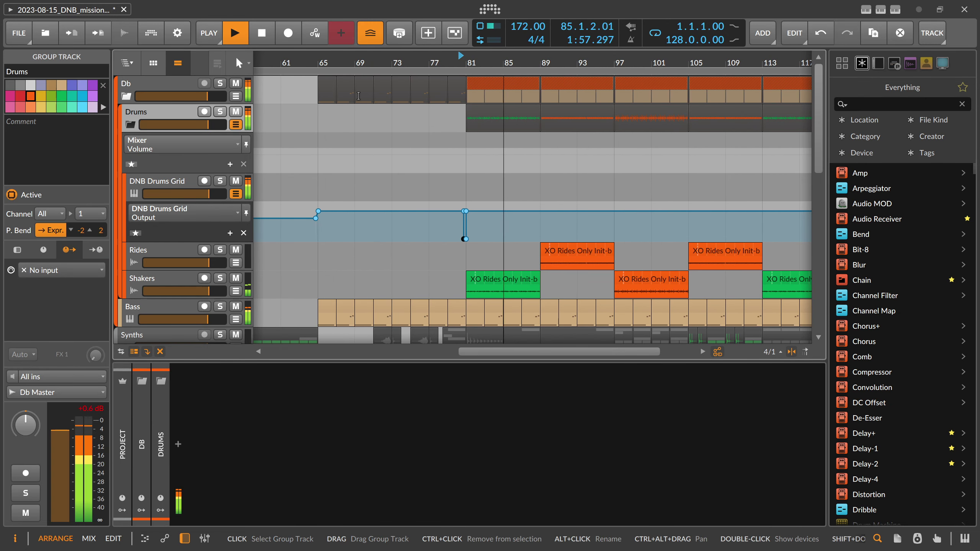
{"action": "left_click_drag", "start_coordinate": [435, 67], "coordinate": [435, 64]}
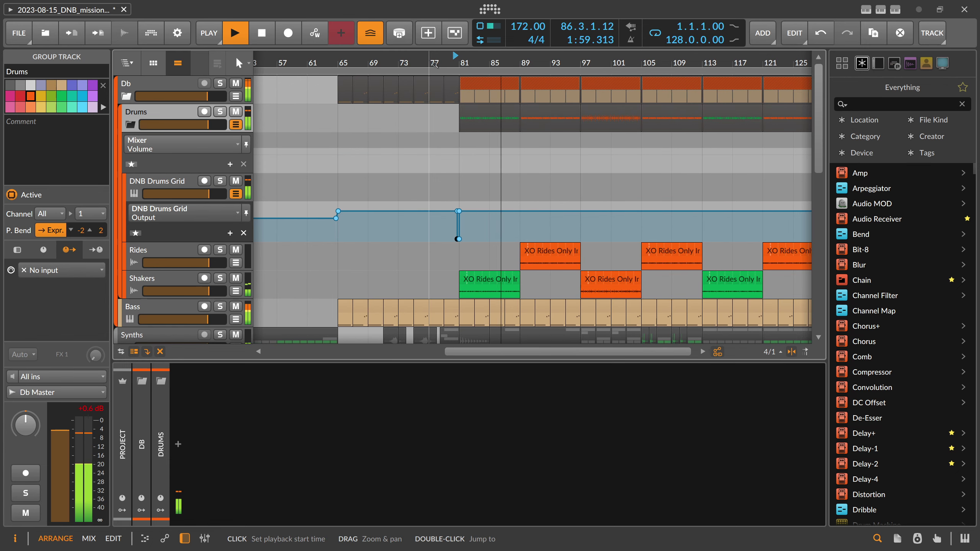
{"action": "key", "text": "a"}
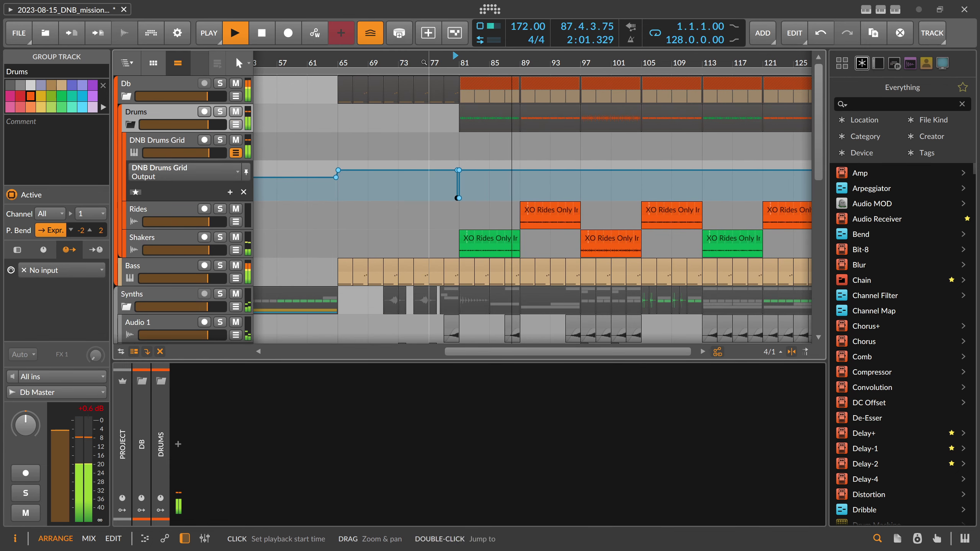
{"action": "left_click_drag", "start_coordinate": [425, 62], "coordinate": [464, 60]}
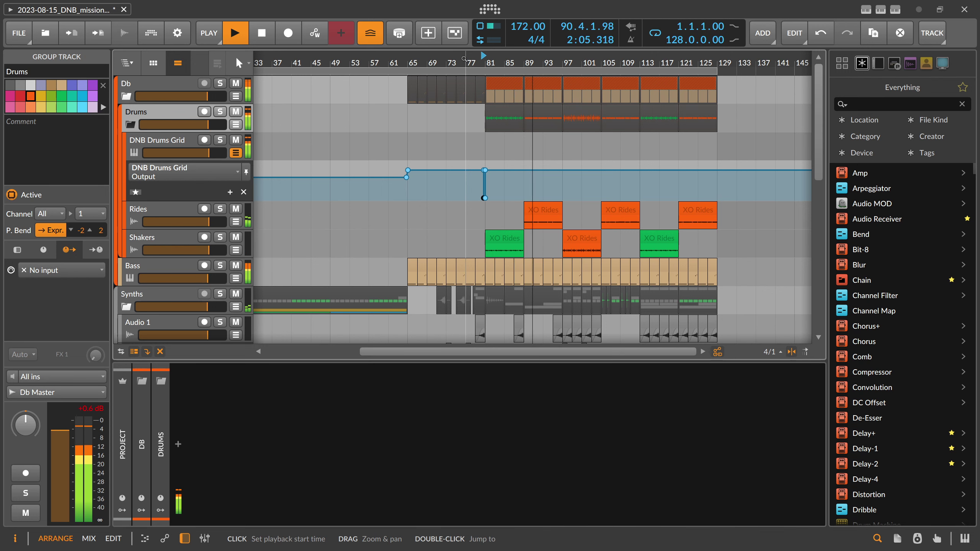
{"action": "left_click_drag", "start_coordinate": [291, 64], "coordinate": [374, 55]}
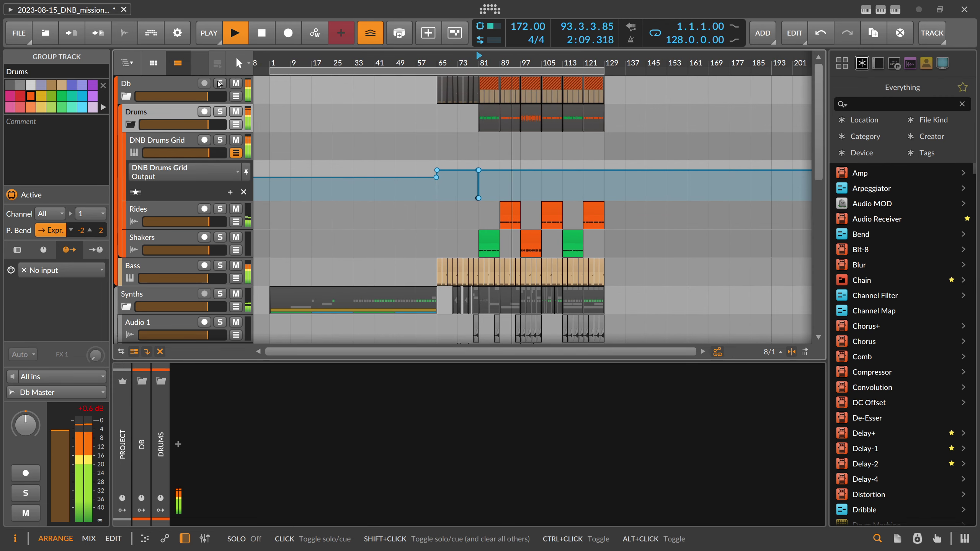
Step: Fold the Db and Synths groups, stop playback and select the Master track's device chain
{"action": "double_click", "coordinate": [146, 83]}
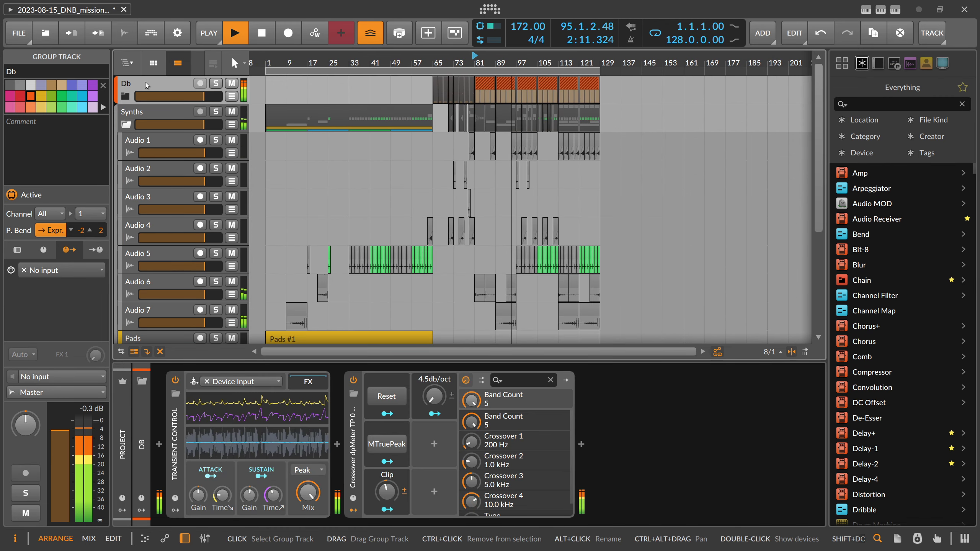
{"action": "double_click", "coordinate": [142, 112]}
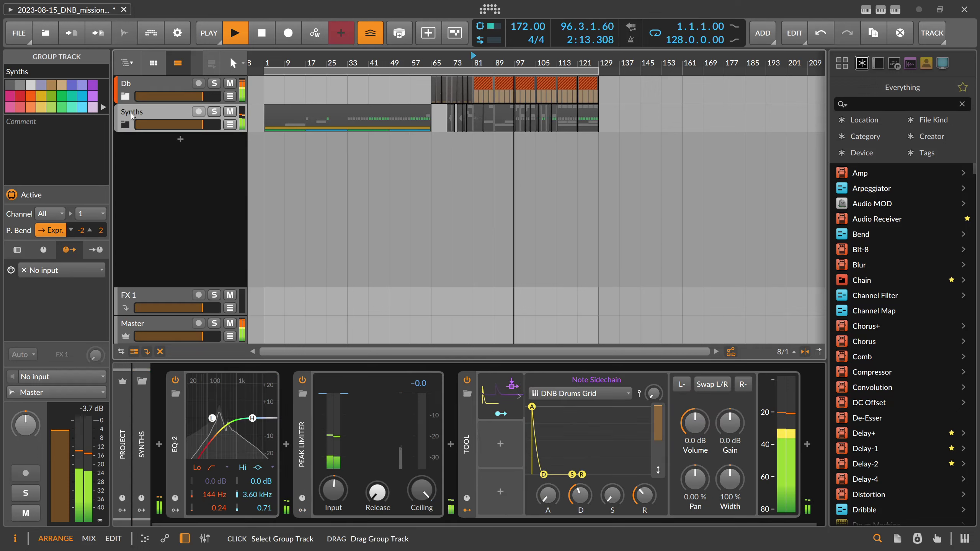
{"action": "left_click", "coordinate": [148, 323]}
{"action": "key", "text": "space"}
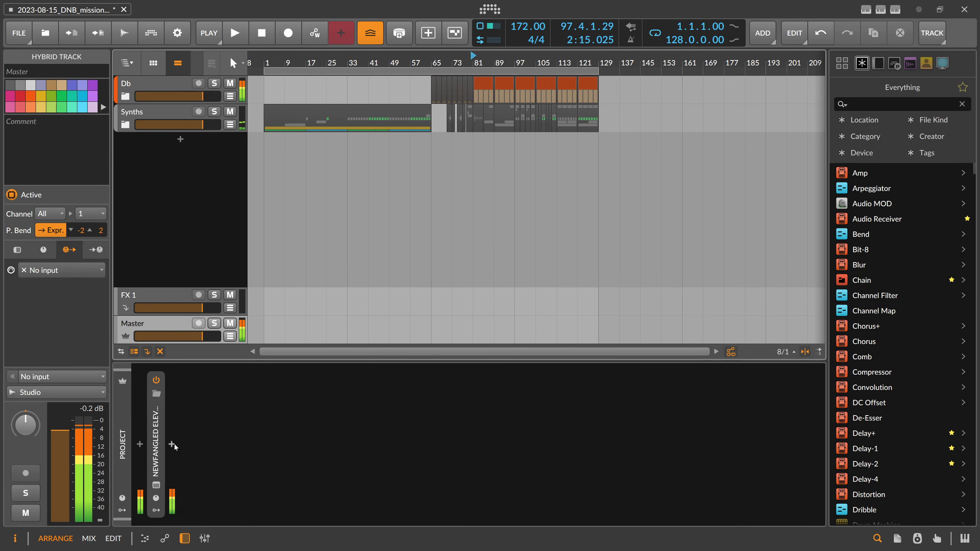
Step: Try the Crossover dpMeter TP 0 Clip preset after Newfangled Elevate on the Master track, and remove it
{"action": "left_click", "coordinate": [172, 444]}
{"action": "type", "text": "dp"}
{"action": "key", "text": "Down"}
{"action": "key", "text": "Down"}
{"action": "key", "text": "Down"}
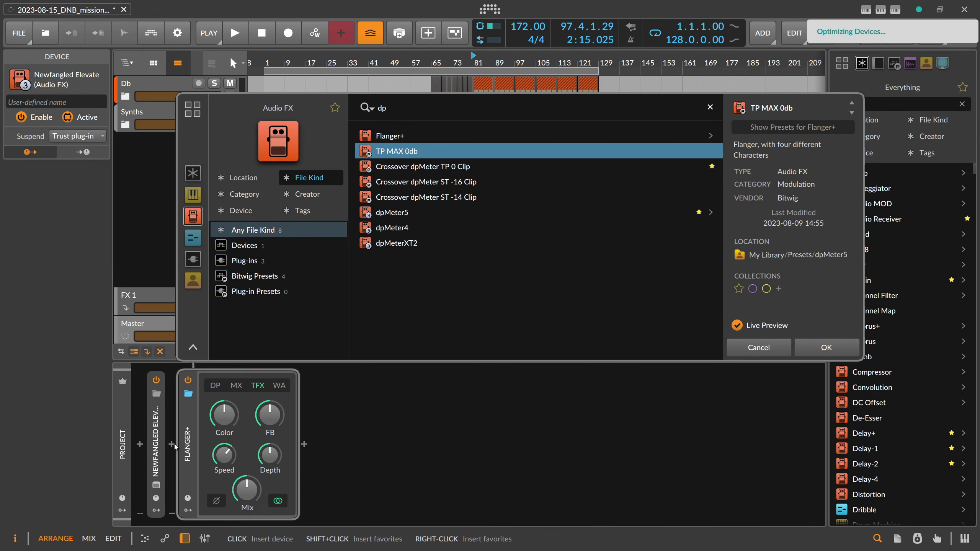
{"action": "key", "text": "Return"}
{"action": "key", "text": "space"}
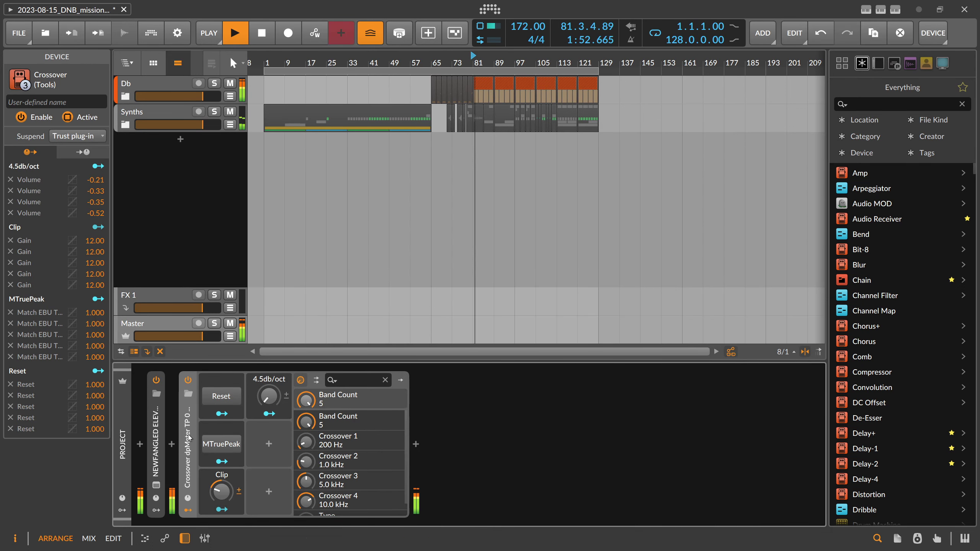
{"action": "key", "text": "Delete"}
Step: Insert the dpMeter5 plug-in after Newfangled Elevate on the Master track
{"action": "left_click", "coordinate": [172, 445]}
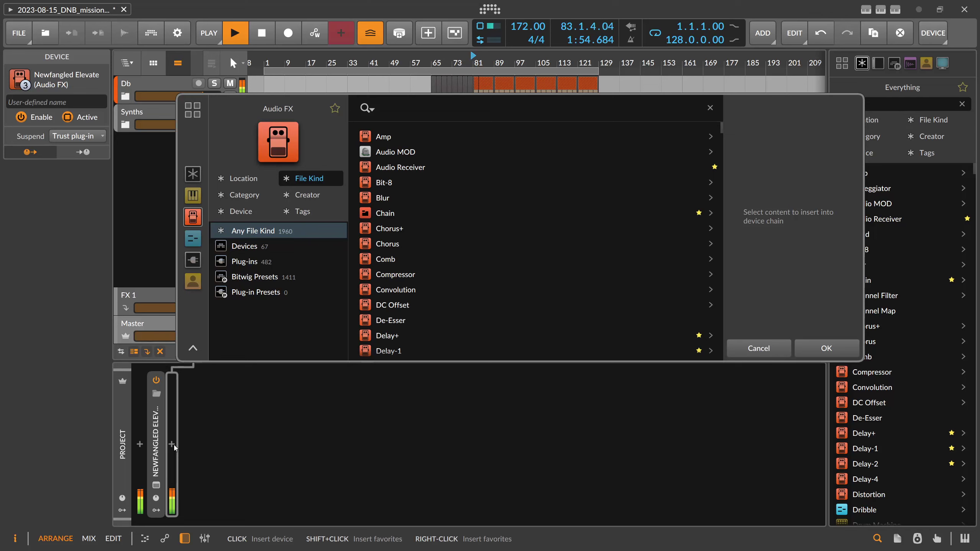
{"action": "type", "text": "dpme"}
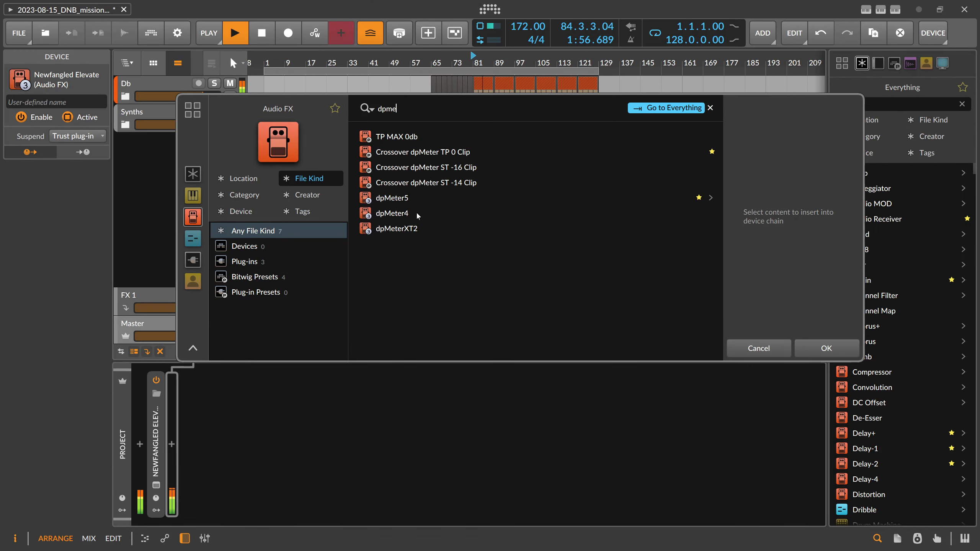
{"action": "double_click", "coordinate": [392, 198]}
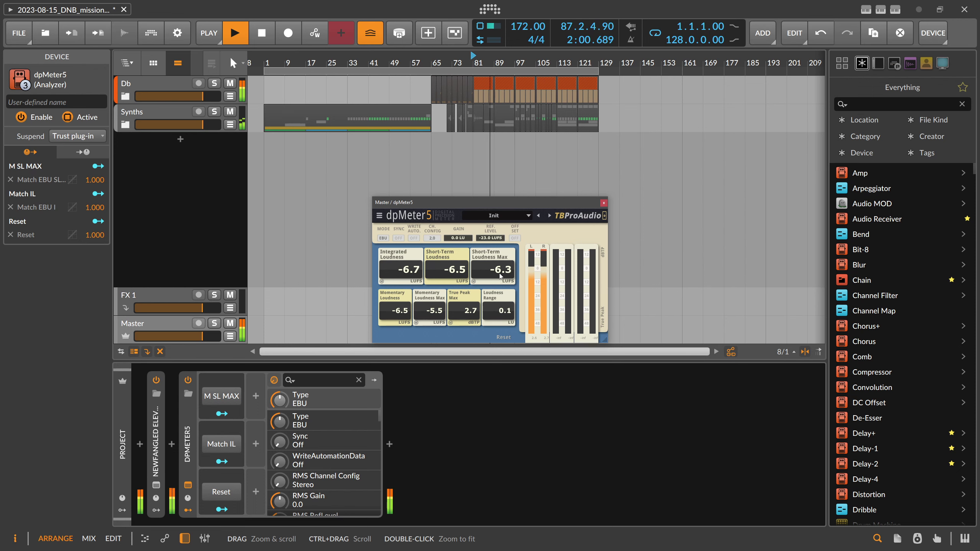
Step: Open the Newfangled Elevate limiter and check its peak levels and settings during the drop, closing it when done
{"action": "left_click", "coordinate": [156, 485]}
{"action": "left_click_drag", "start_coordinate": [499, 127], "coordinate": [444, 130]}
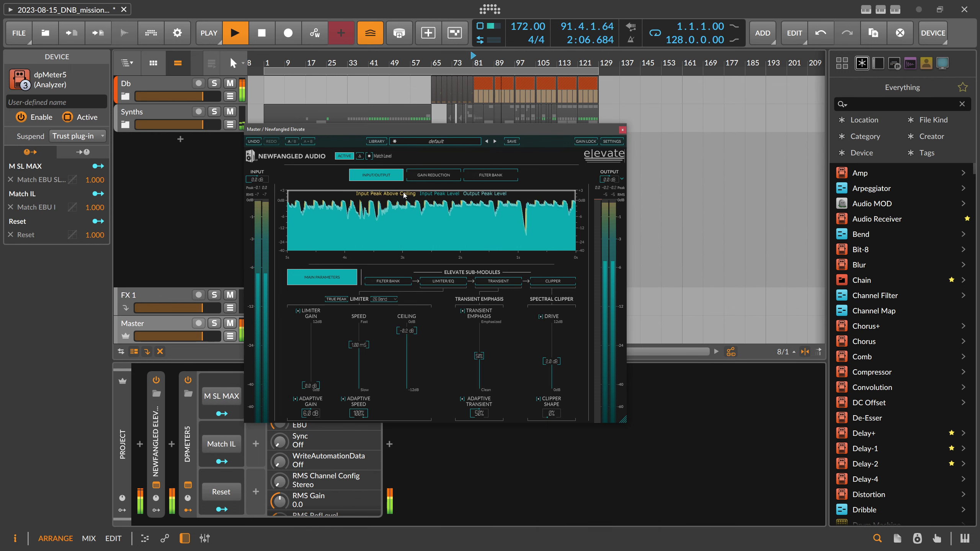
{"action": "left_click_drag", "start_coordinate": [479, 131], "coordinate": [363, 139]}
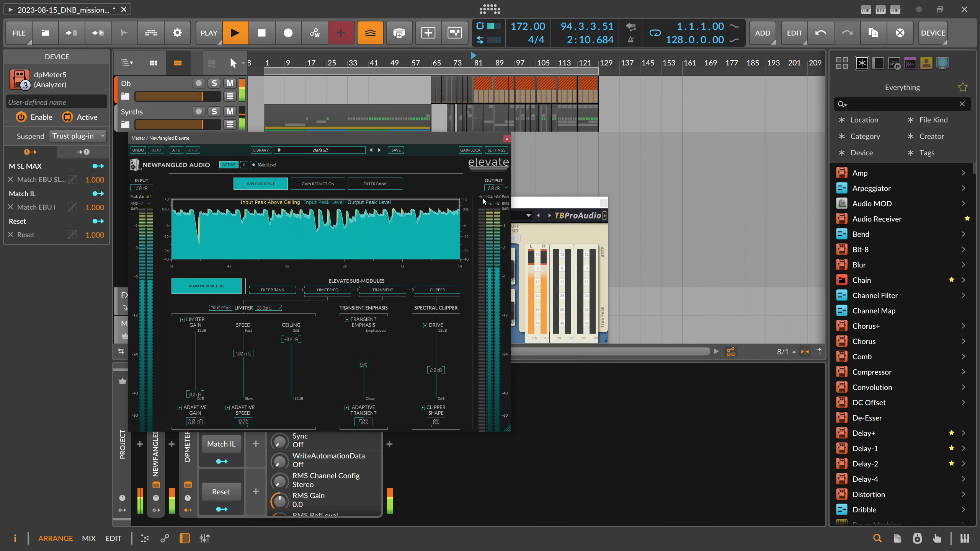
{"action": "left_click", "coordinate": [507, 138]}
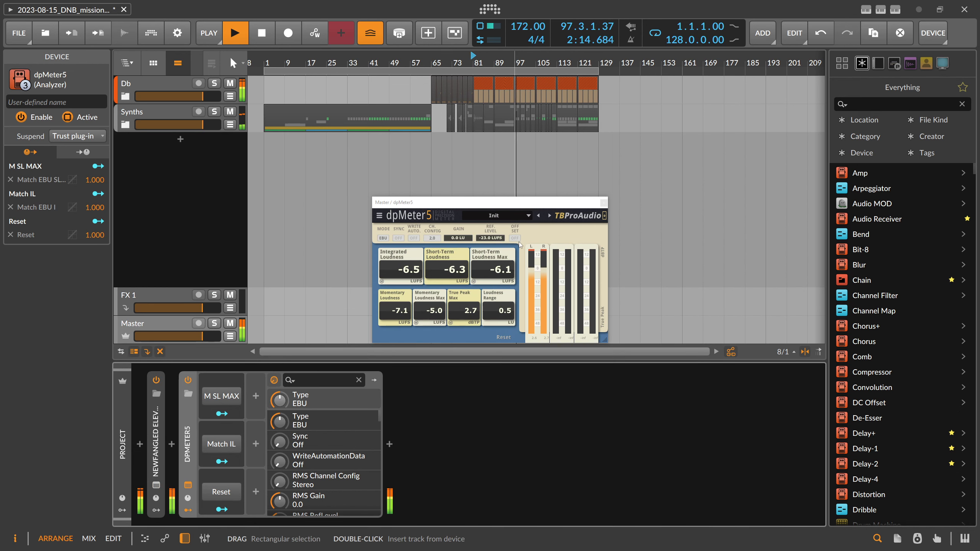
Step: Select the Master track and save the project with the loudness meter in place
{"action": "left_click", "coordinate": [121, 368]}
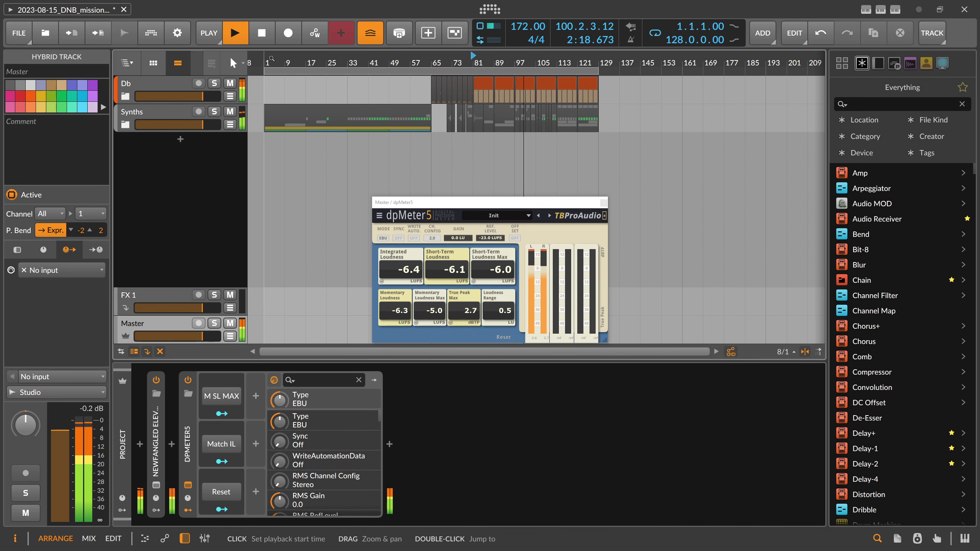
{"action": "left_click_drag", "start_coordinate": [272, 59], "coordinate": [273, 63]}
{"action": "key", "text": "ctrl+s"}
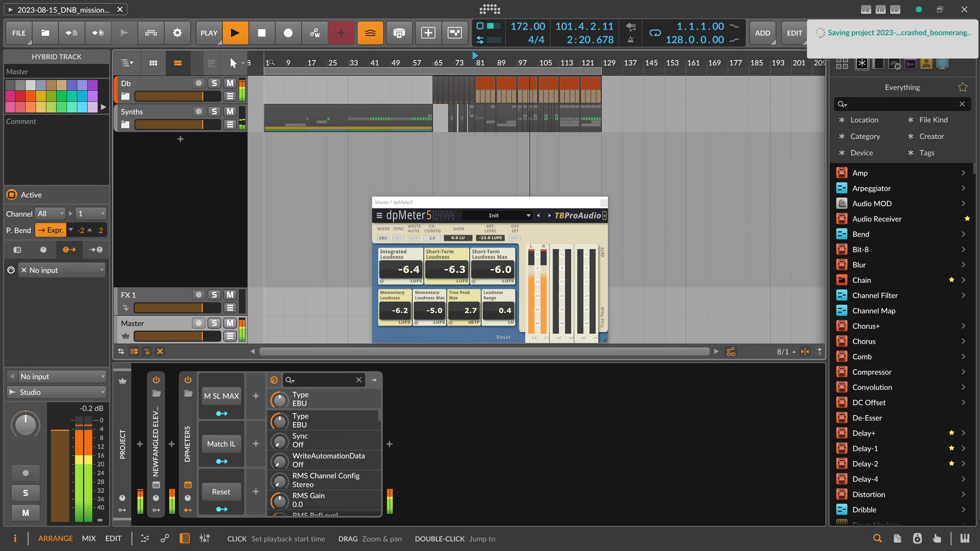
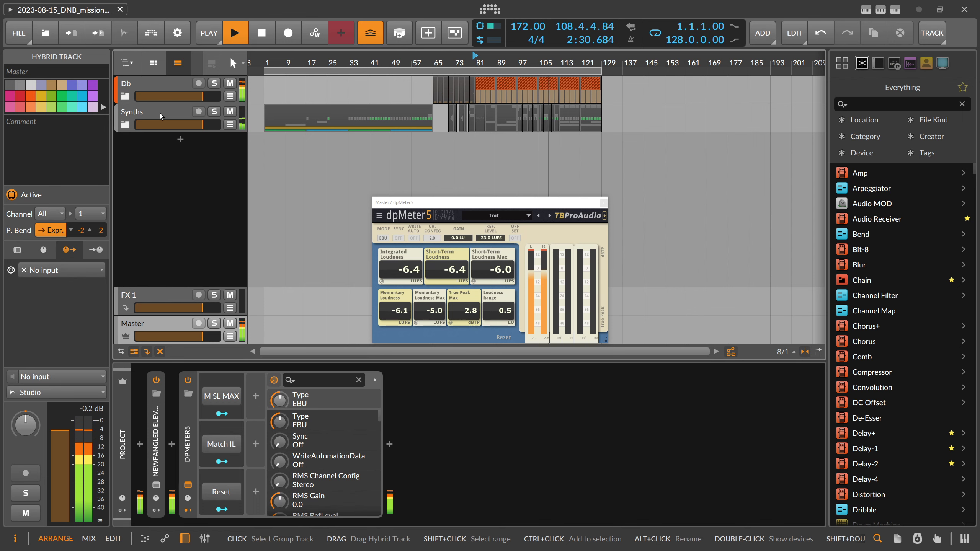
Step: Unfold the Db group and audition the Drums group briefly in solo
{"action": "left_click", "coordinate": [126, 96]}
{"action": "left_click", "coordinate": [145, 111]}
{"action": "left_click", "coordinate": [216, 110]}
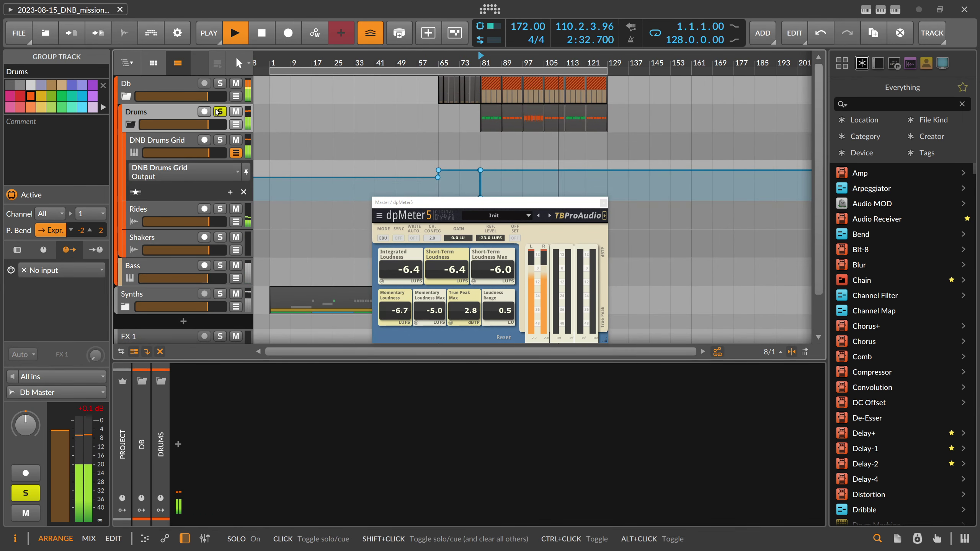
{"action": "left_click", "coordinate": [218, 111]}
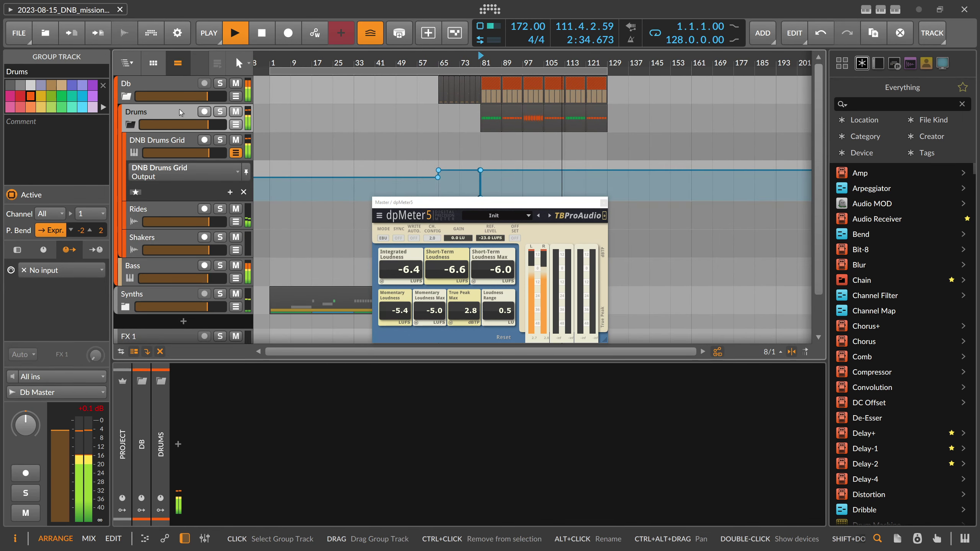
Step: Stop playback, save the project and close the dpMeter5 window
{"action": "key", "text": "space"}
{"action": "key", "text": "ctrl+s"}
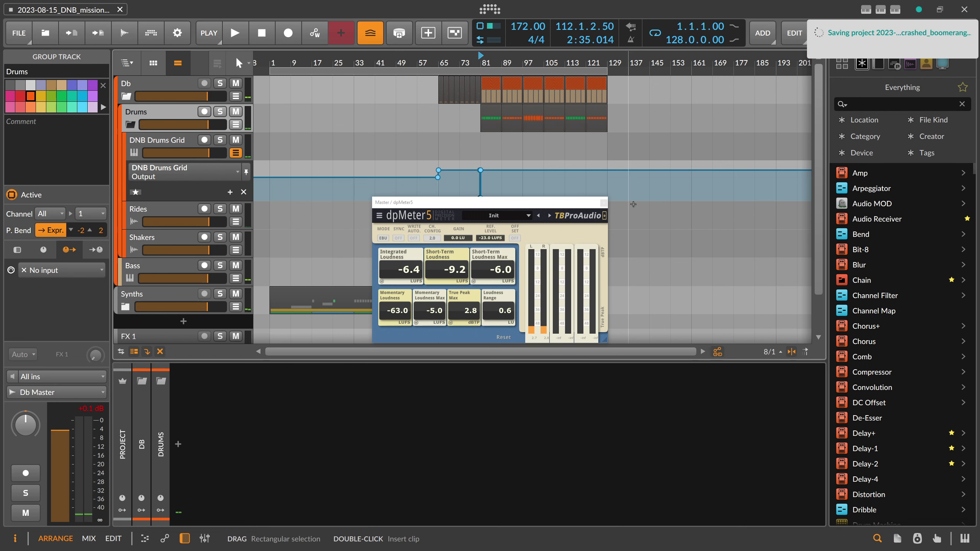
{"action": "left_click", "coordinate": [604, 203]}
Step: Unfold the Synths group, review the arrangement's tracks, and play from the drop at bar 65
{"action": "left_click_drag", "start_coordinate": [293, 63], "coordinate": [293, 83]}
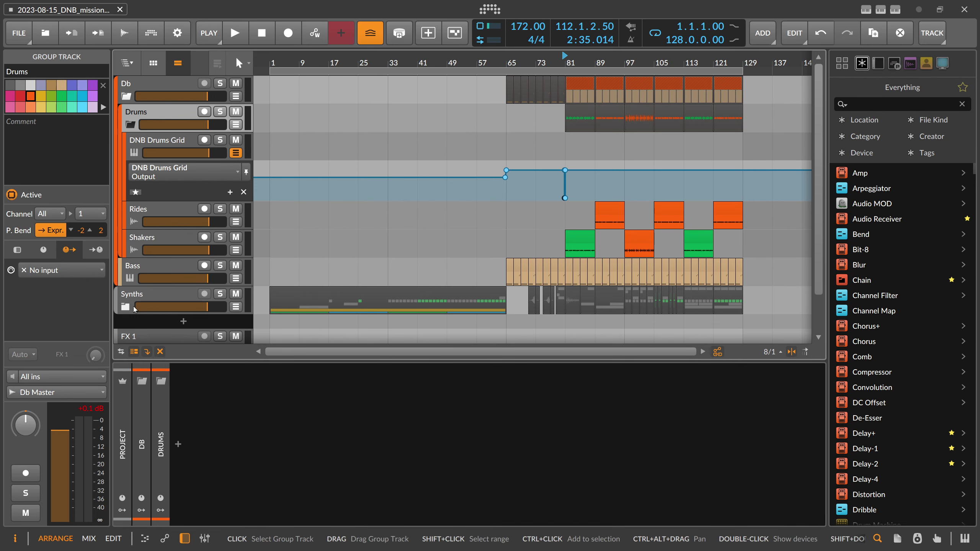
{"action": "scroll", "coordinate": [404, 206], "scroll_direction": "down", "scroll_amount": 5}
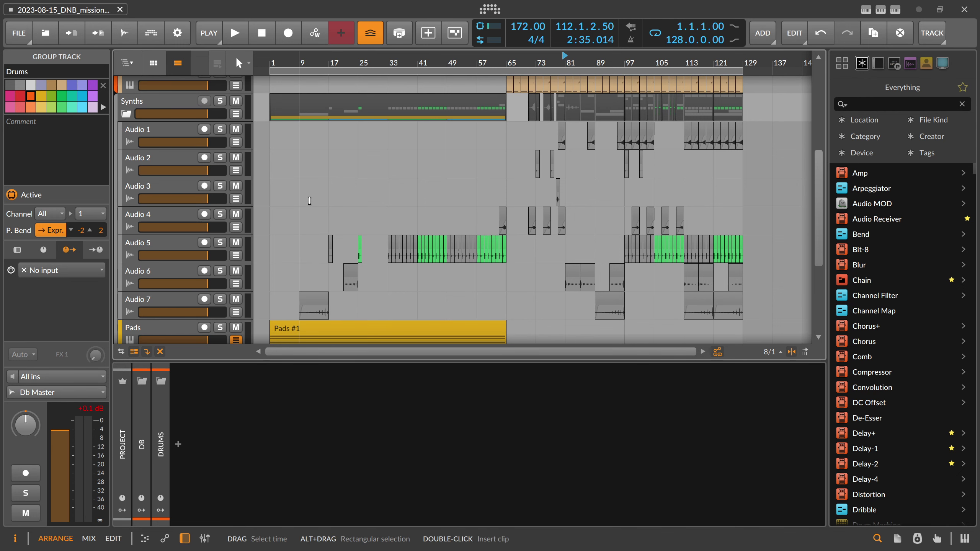
{"action": "scroll", "coordinate": [309, 202], "scroll_direction": "down", "scroll_amount": 3}
{"action": "scroll", "coordinate": [401, 235], "scroll_direction": "up", "scroll_amount": 5}
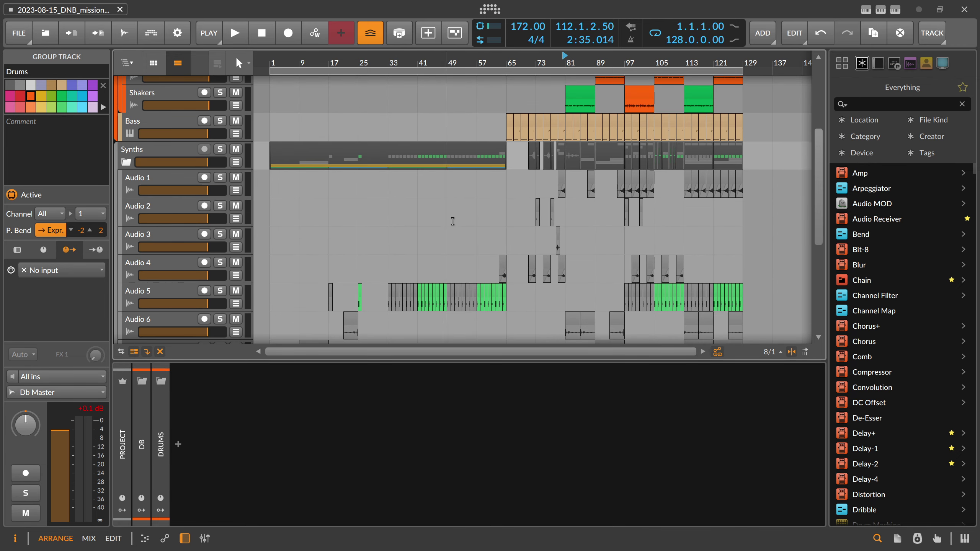
{"action": "scroll", "coordinate": [475, 210], "scroll_direction": "up", "scroll_amount": 4}
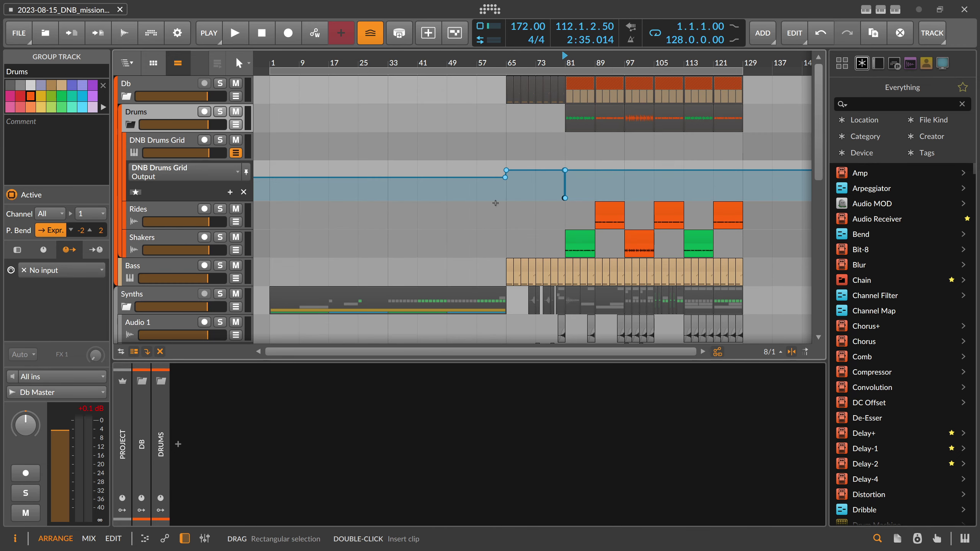
{"action": "left_click", "coordinate": [509, 61]}
{"action": "key", "text": "space"}
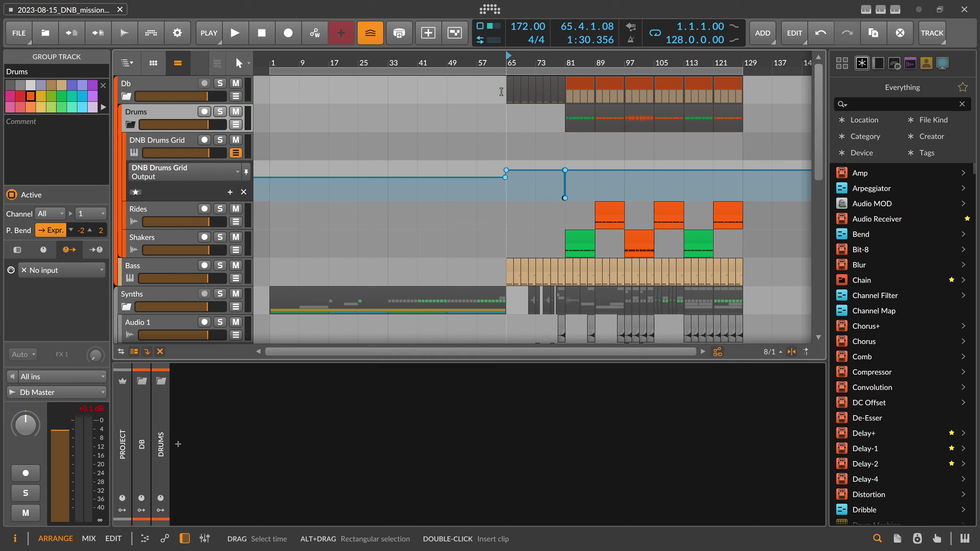
Step: Review the clips on the Rides and Shakers tracks from bar 81 to bar 97
{"action": "scroll", "coordinate": [562, 189], "scroll_direction": "down", "scroll_amount": 2}
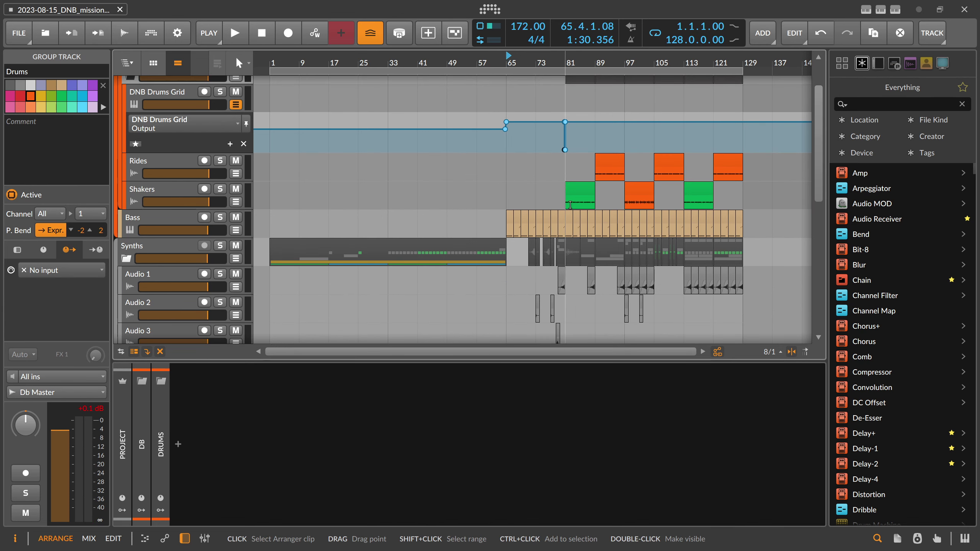
{"action": "left_click", "coordinate": [575, 192]}
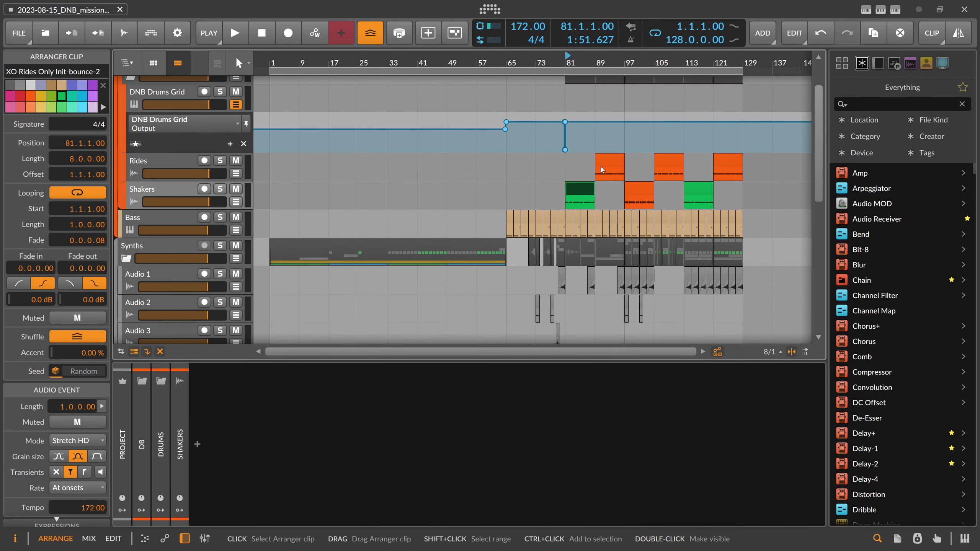
{"action": "left_click", "coordinate": [606, 163]}
{"action": "left_click", "coordinate": [635, 184]}
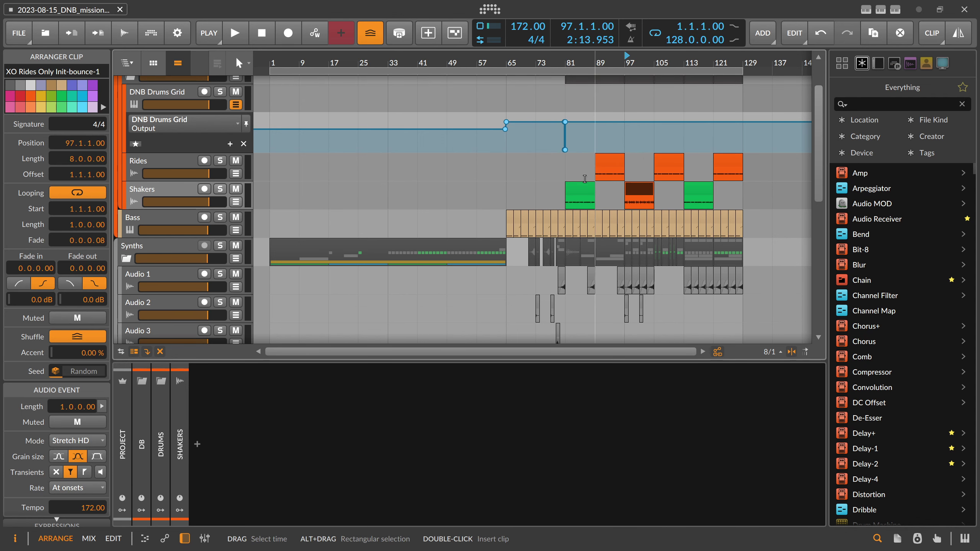
{"action": "scroll", "coordinate": [571, 187], "scroll_direction": "up", "scroll_amount": 2}
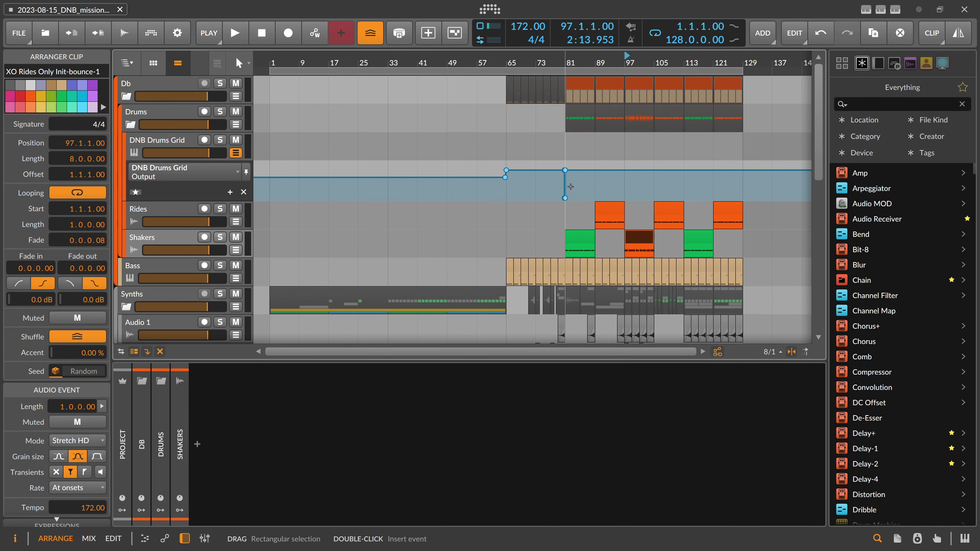
Step: Set the loop to the first bass clip at bar 65 and audition it briefly
{"action": "left_click", "coordinate": [507, 63]}
{"action": "left_click", "coordinate": [510, 265]}
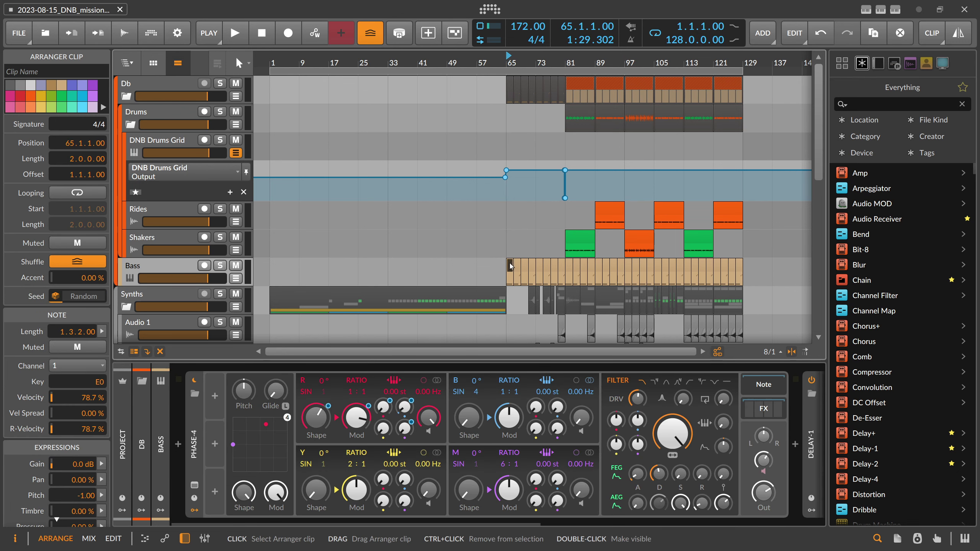
{"action": "key", "text": "ctrl+l"}
{"action": "left_click_drag", "start_coordinate": [507, 63], "coordinate": [522, 119]}
{"action": "key", "text": "space"}
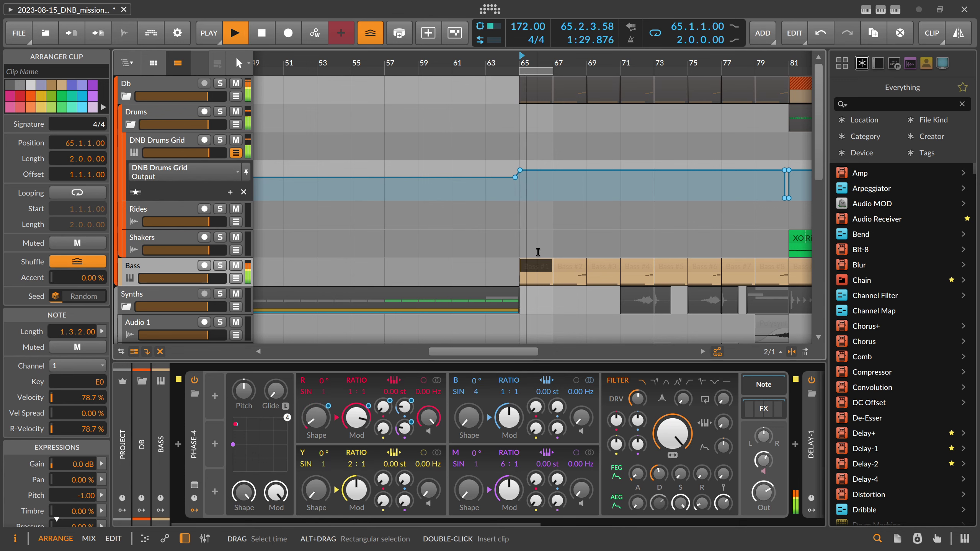
{"action": "key", "text": "space"}
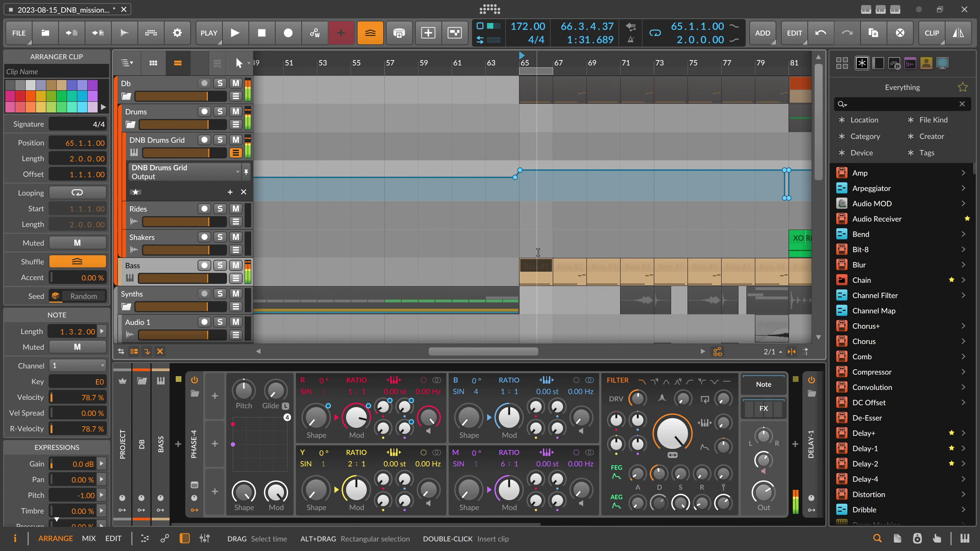
{"action": "scroll", "coordinate": [537, 261], "scroll_direction": "down", "scroll_amount": 5}
{"action": "scroll", "coordinate": [536, 266], "scroll_direction": "up", "scroll_amount": 5}
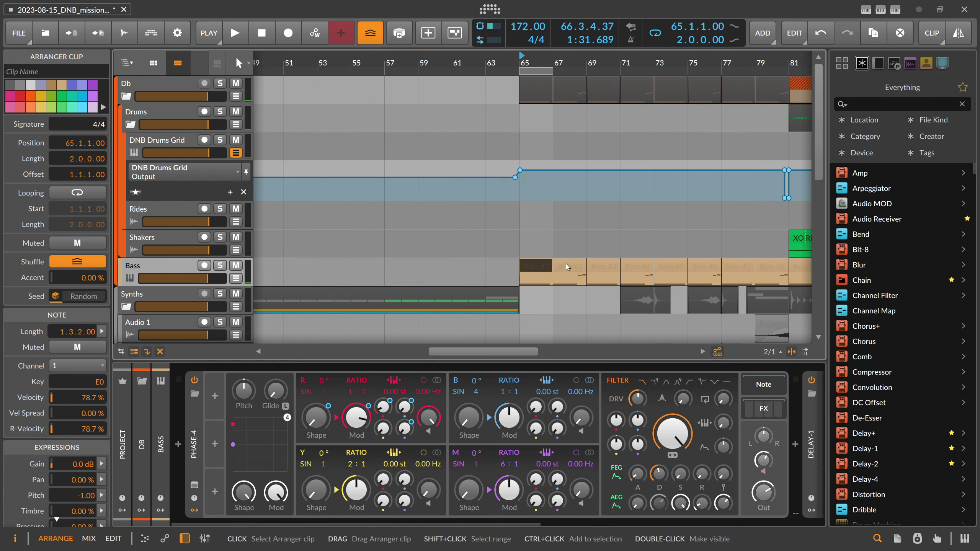
Step: Extend the loop region from bar 65 to a length of 36 bars
{"action": "left_click_drag", "start_coordinate": [538, 63], "coordinate": [538, 19]}
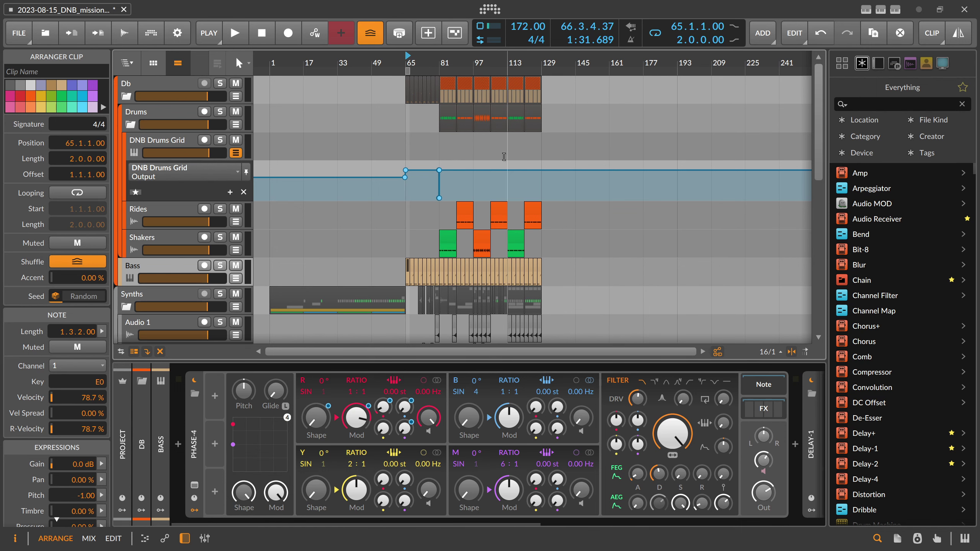
{"action": "left_click_drag", "start_coordinate": [413, 62], "coordinate": [652, 74]}
{"action": "left_click_drag", "start_coordinate": [545, 63], "coordinate": [332, 102]}
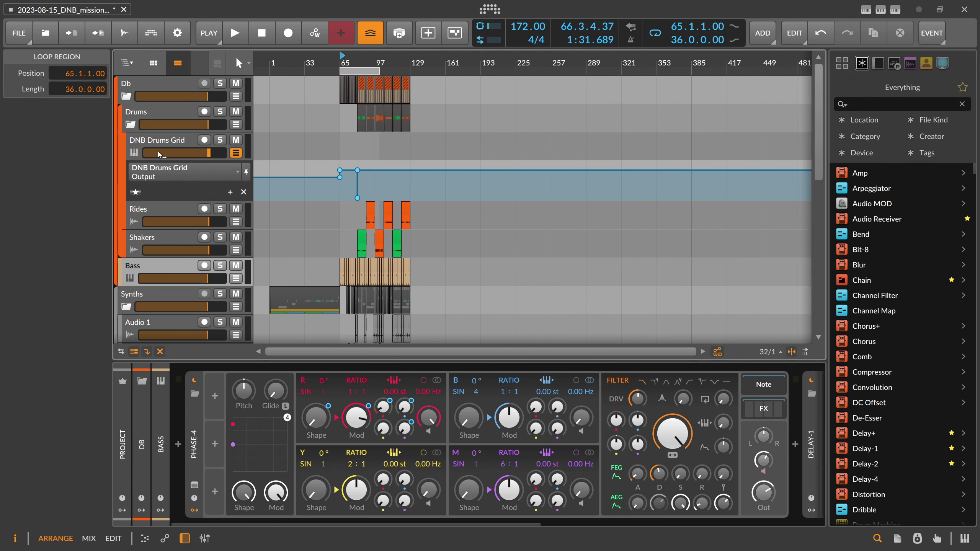
Step: Hide the DNB Drums Grid track's automation lane, and fold and unfold the Drums group
{"action": "left_click", "coordinate": [174, 145]}
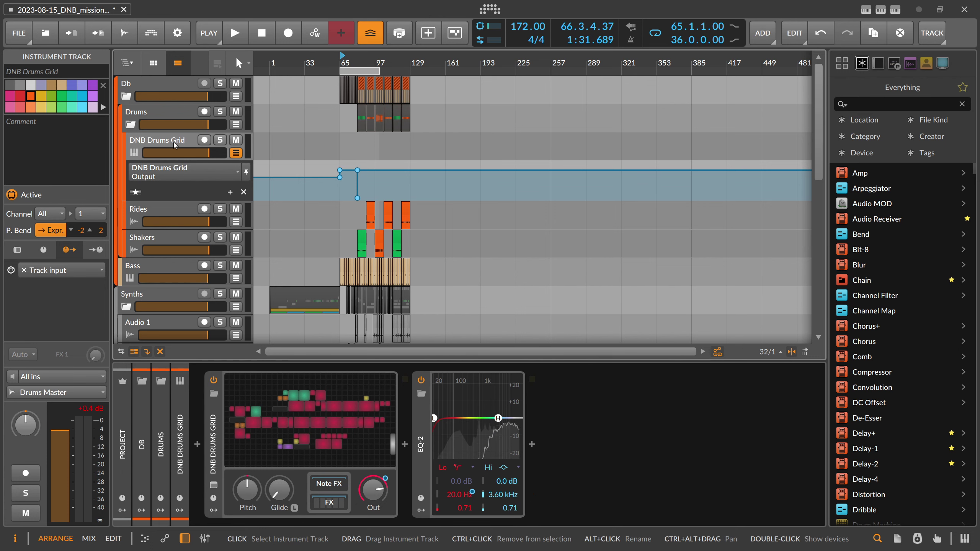
{"action": "left_click", "coordinate": [234, 153]}
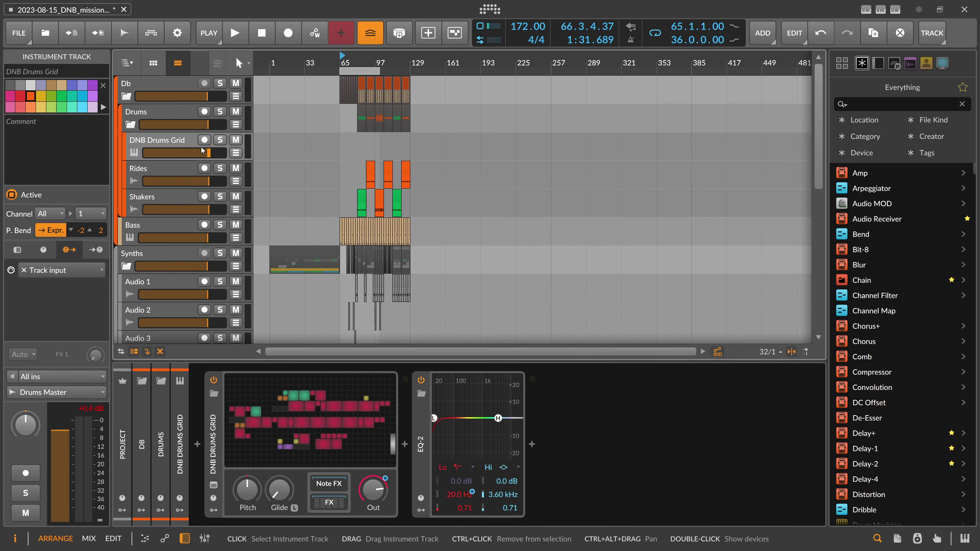
{"action": "left_click", "coordinate": [155, 118]}
{"action": "left_click", "coordinate": [131, 125]}
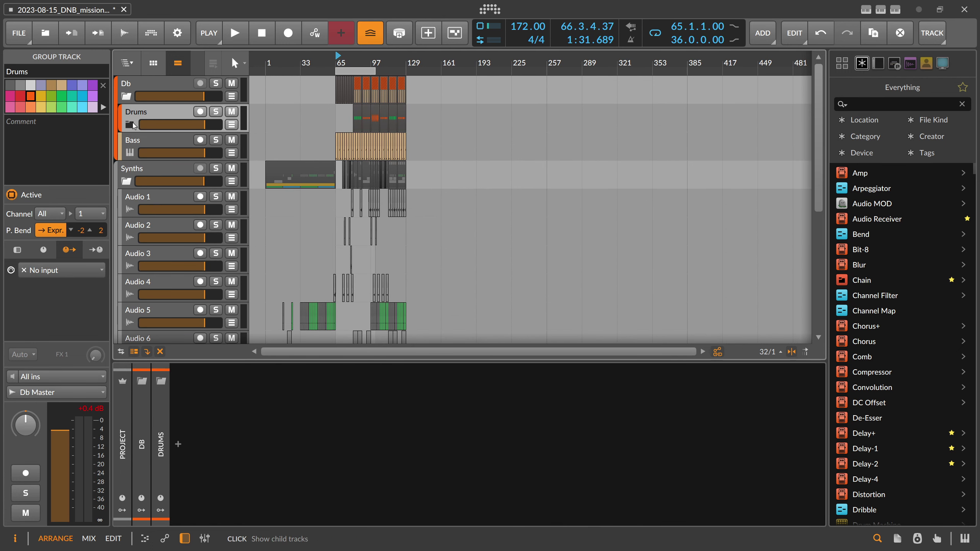
{"action": "left_click", "coordinate": [131, 125]}
Step: Inspect the nested FX chain of the DNB Drums Grid device
{"action": "left_click", "coordinate": [170, 145]}
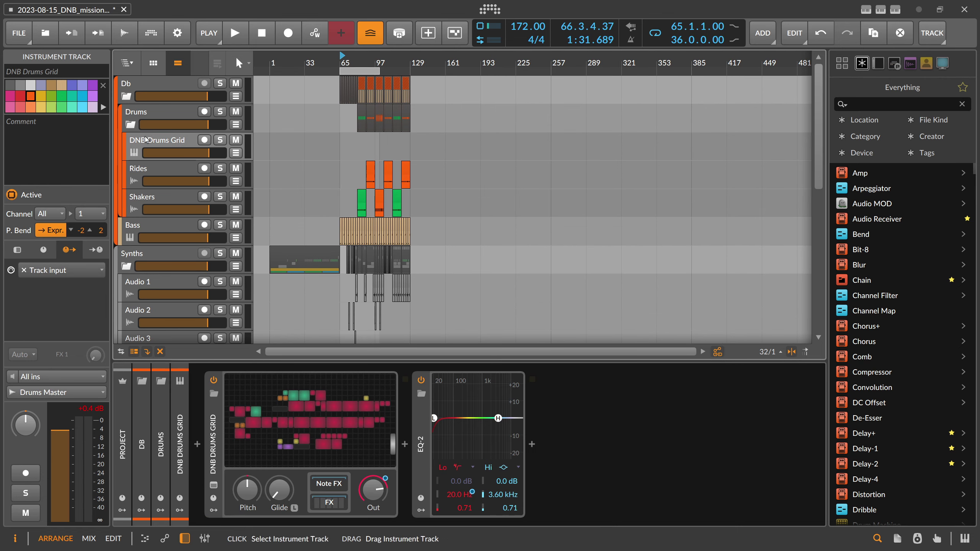
{"action": "left_click", "coordinate": [335, 507]}
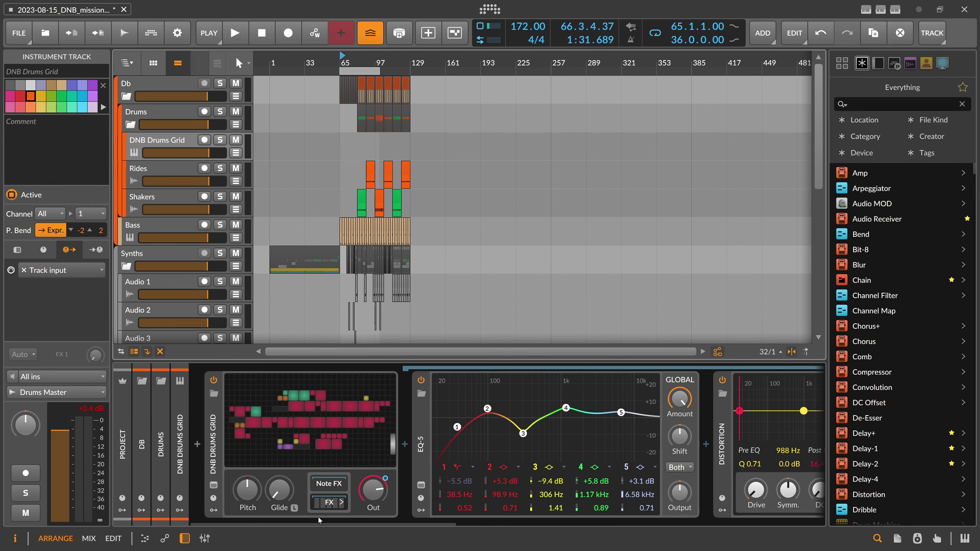
{"action": "left_click_drag", "start_coordinate": [538, 526], "coordinate": [230, 533]}
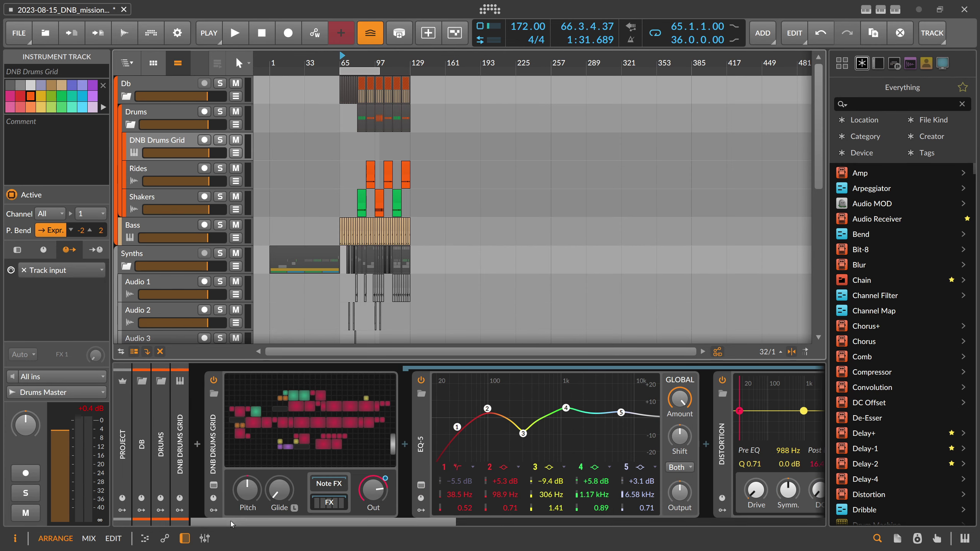
{"action": "left_click", "coordinate": [327, 507]}
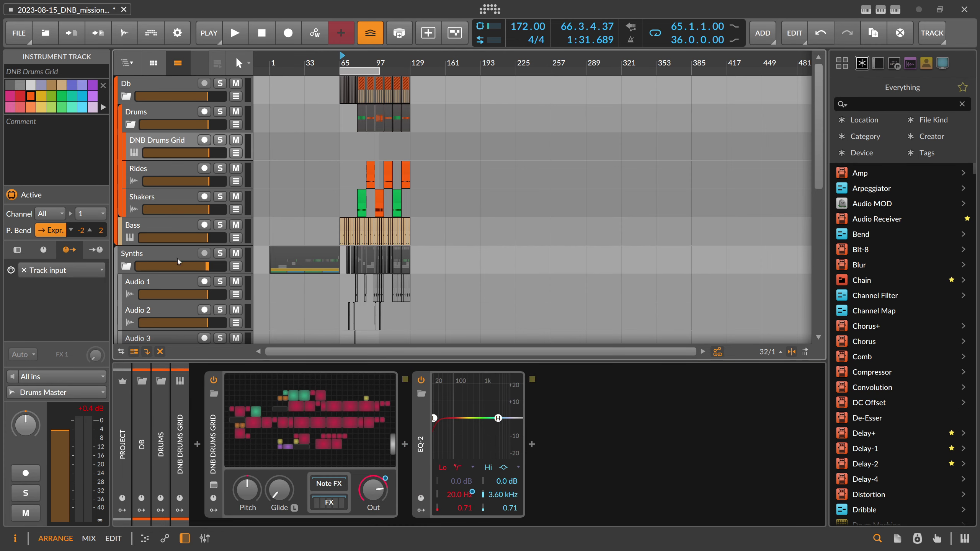
Step: Fold the Drums group and set the loop region to start at bar 1 with a length of 128 bars
{"action": "left_click", "coordinate": [131, 124]}
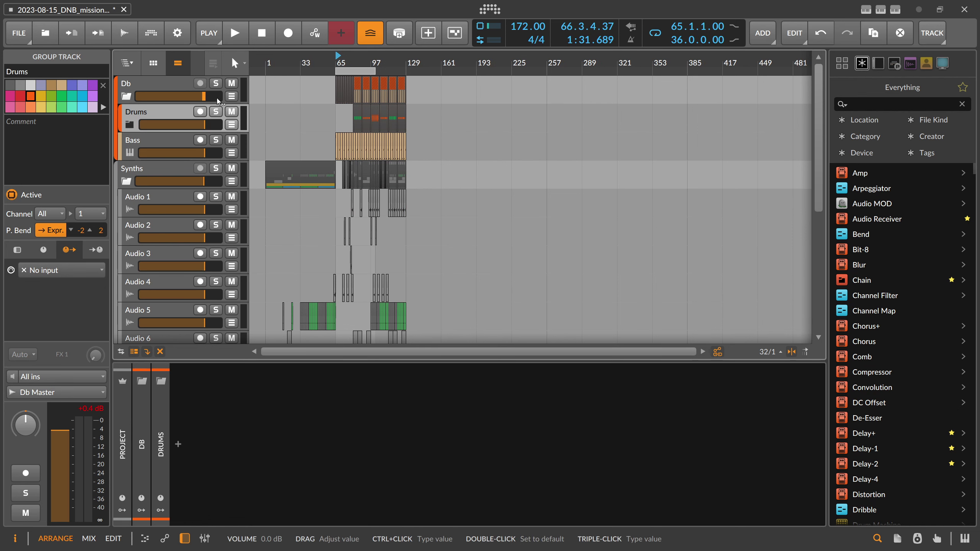
{"action": "left_click_drag", "start_coordinate": [336, 71], "coordinate": [266, 71]}
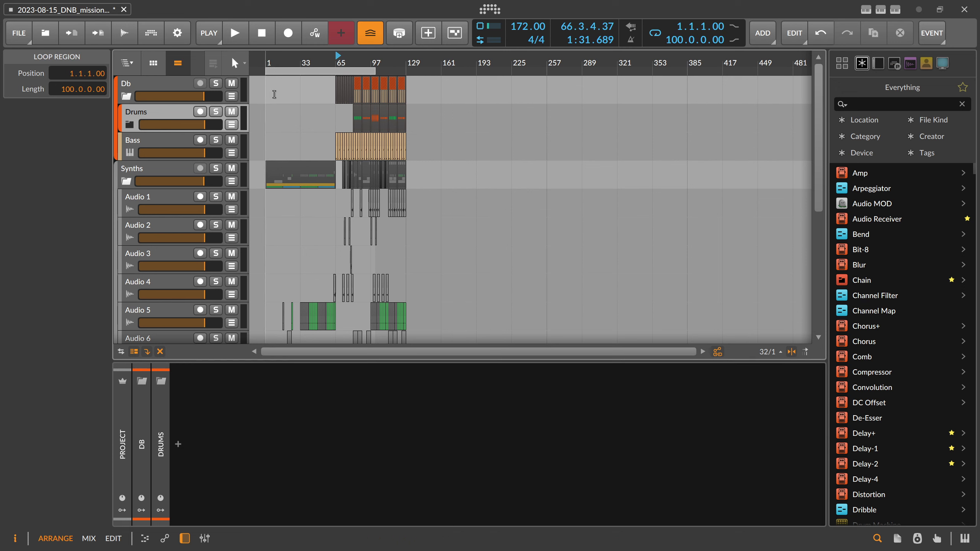
{"action": "left_click_drag", "start_coordinate": [375, 71], "coordinate": [405, 72]}
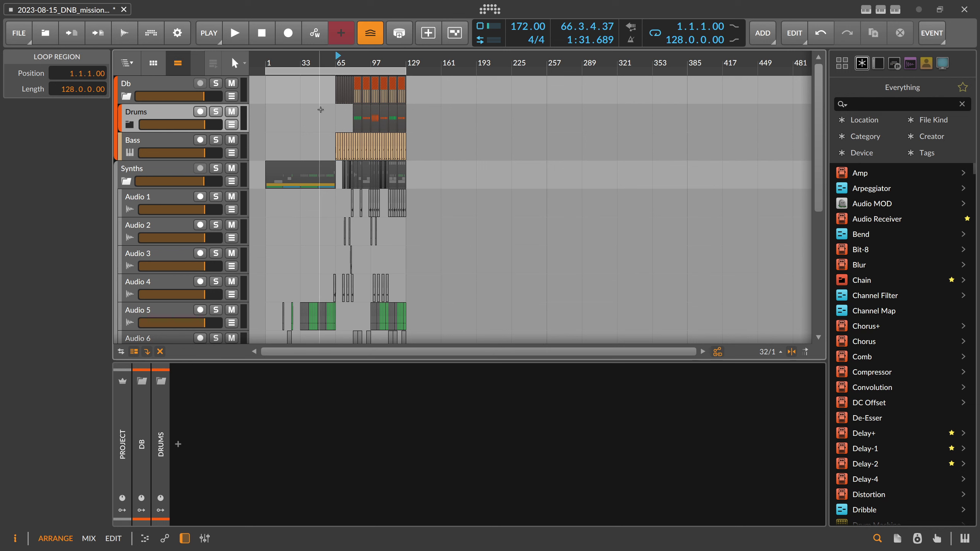
Step: Loop the two-bar bass clip at bar 79 and start playback
{"action": "scroll", "coordinate": [351, 71], "scroll_direction": "up", "scroll_amount": 3}
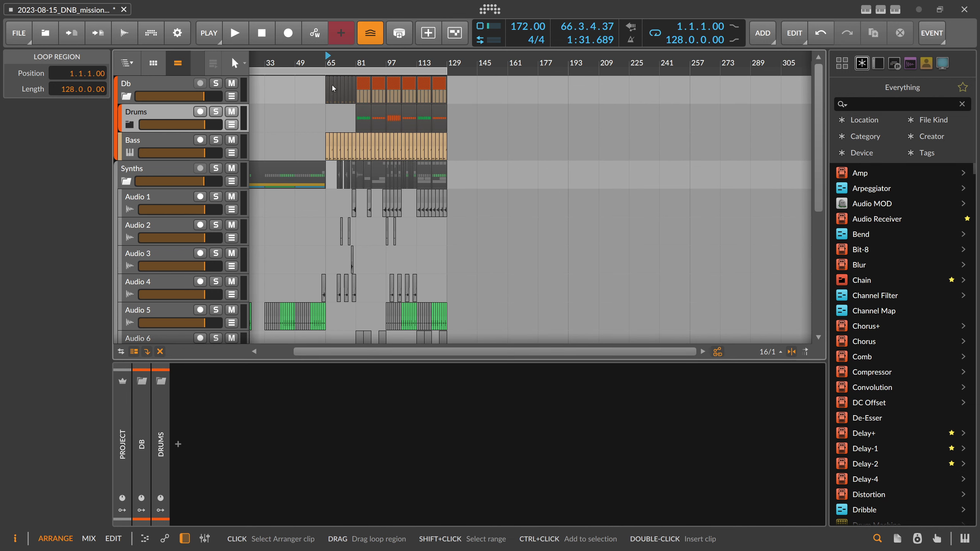
{"action": "left_click_drag", "start_coordinate": [358, 61], "coordinate": [398, 87]}
{"action": "left_click", "coordinate": [378, 143]}
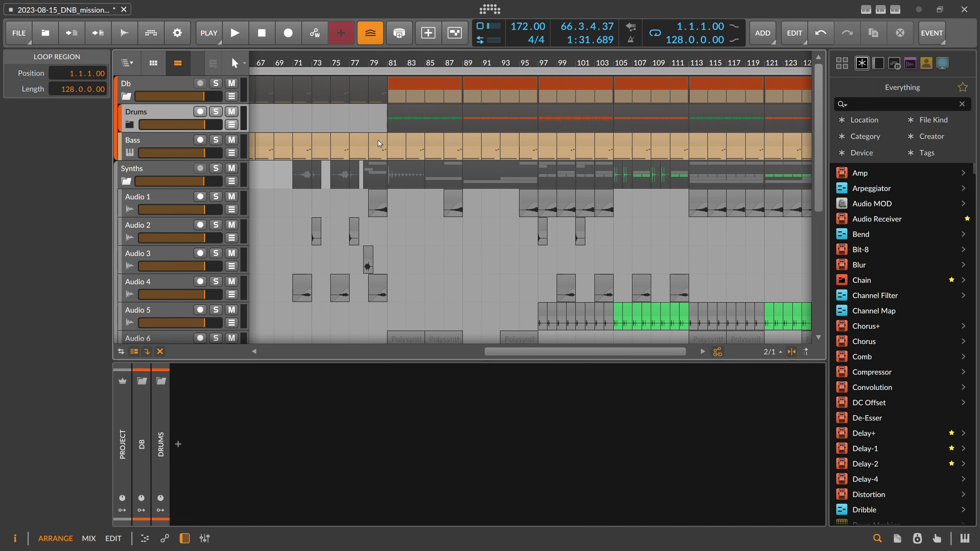
{"action": "key", "text": "ctrl+l"}
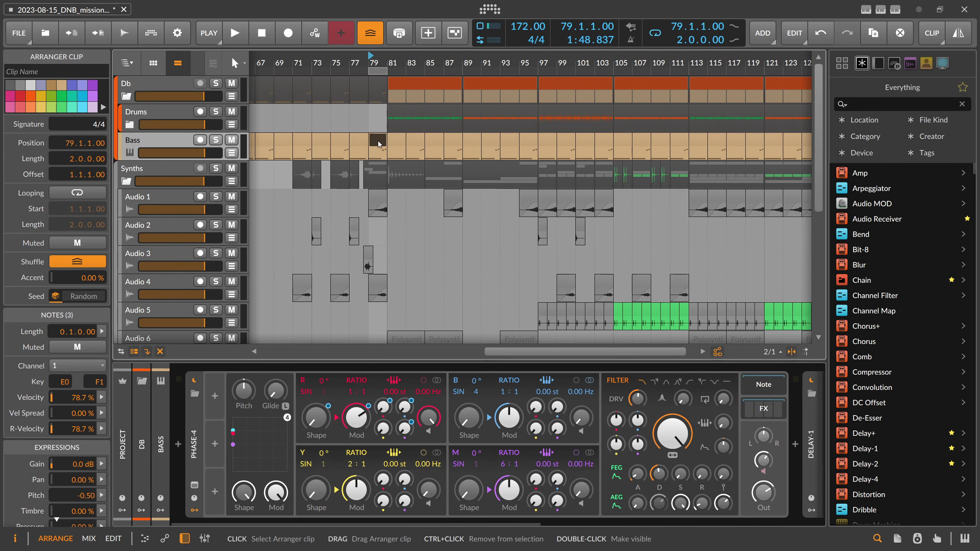
{"action": "key", "text": "space"}
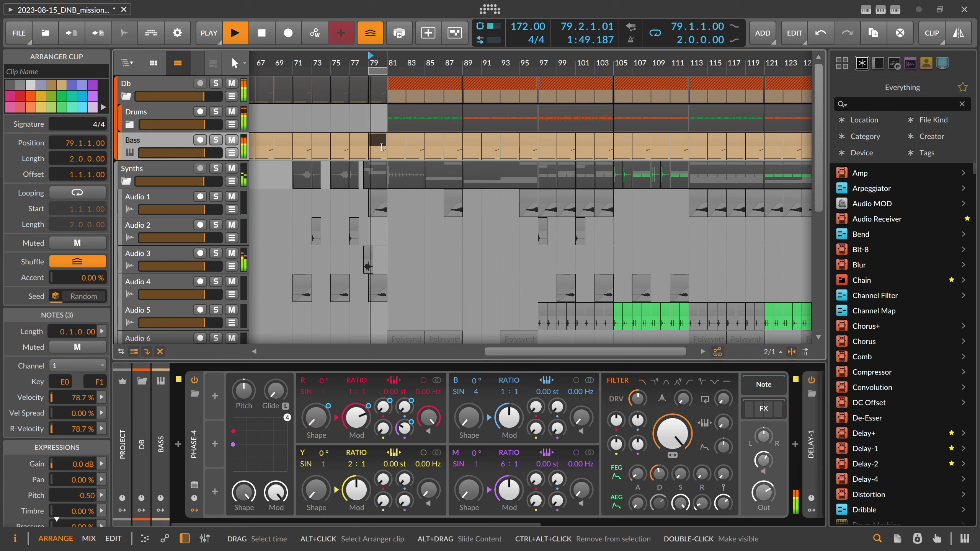
Step: Open the bar 79 bass clip for note editing and raise the E1 note at 2.3 one octave to E2
{"action": "double_click", "coordinate": [381, 143]}
{"action": "scroll", "coordinate": [451, 181], "scroll_direction": "down", "scroll_amount": 10}
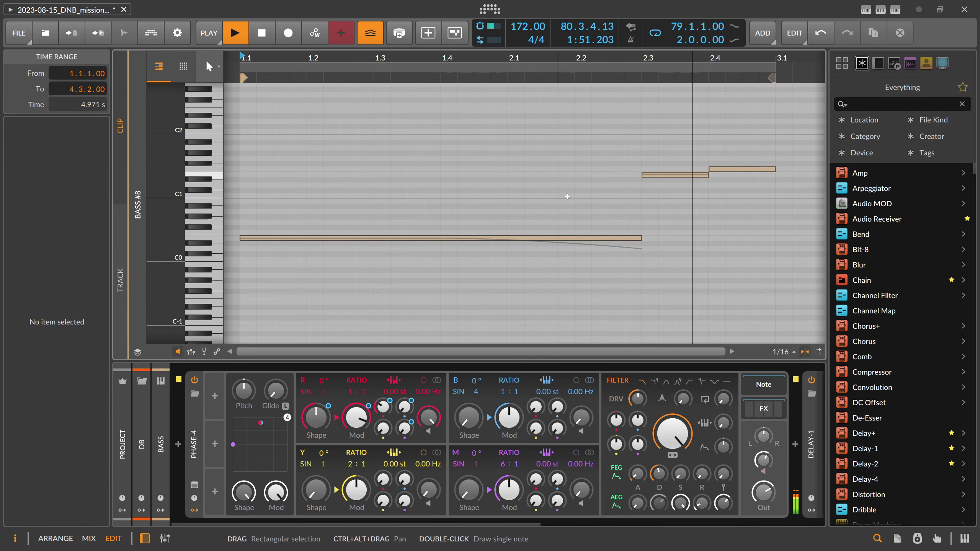
{"action": "key", "text": "space"}
{"action": "left_click_drag", "start_coordinate": [696, 149], "coordinate": [748, 210]}
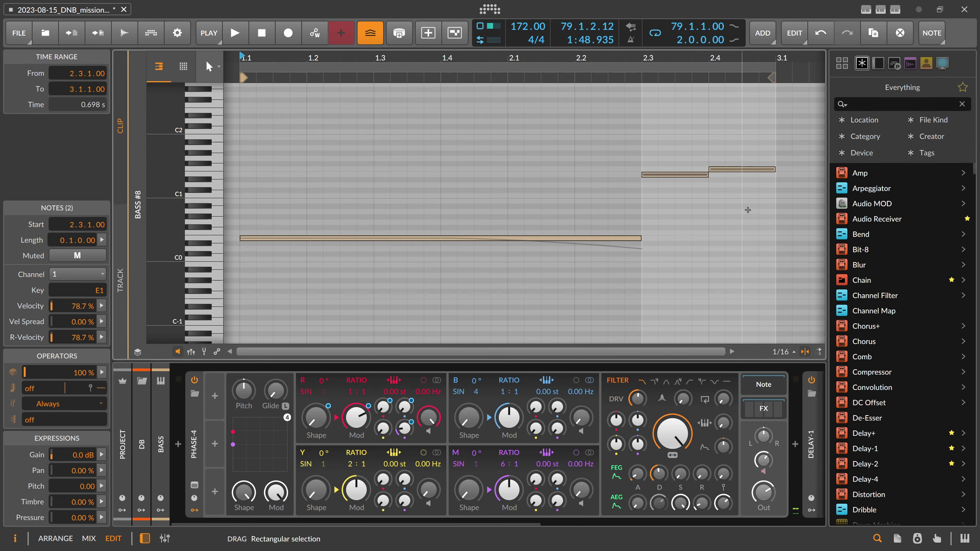
{"action": "left_click_drag", "start_coordinate": [667, 146], "coordinate": [678, 208]}
{"action": "key", "text": "shift+Up"}
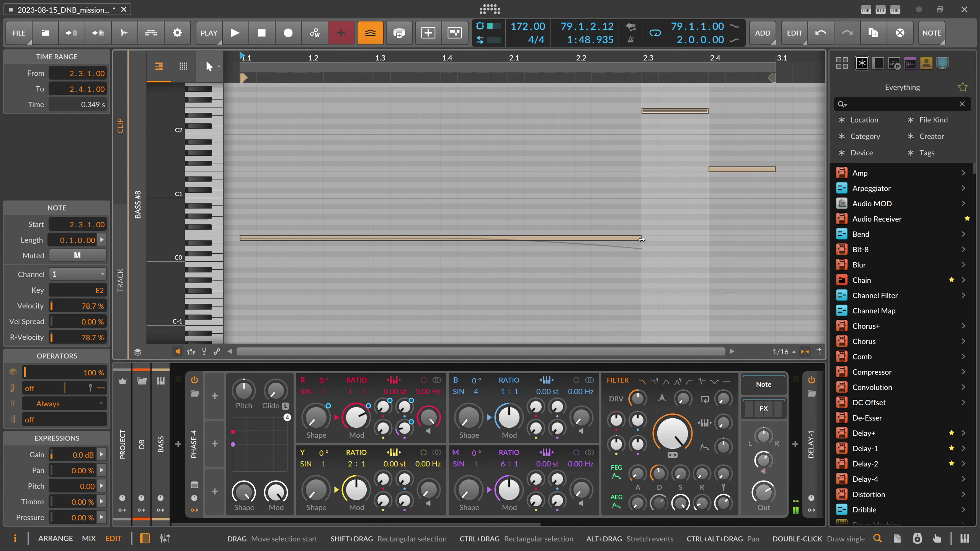
Step: Shorten the long E0 note to end at 2.2 and add a one-beat E0 note from 2.2 to 2.3
{"action": "left_click_drag", "start_coordinate": [642, 238], "coordinate": [576, 238]}
{"action": "double_click", "coordinate": [579, 239]}
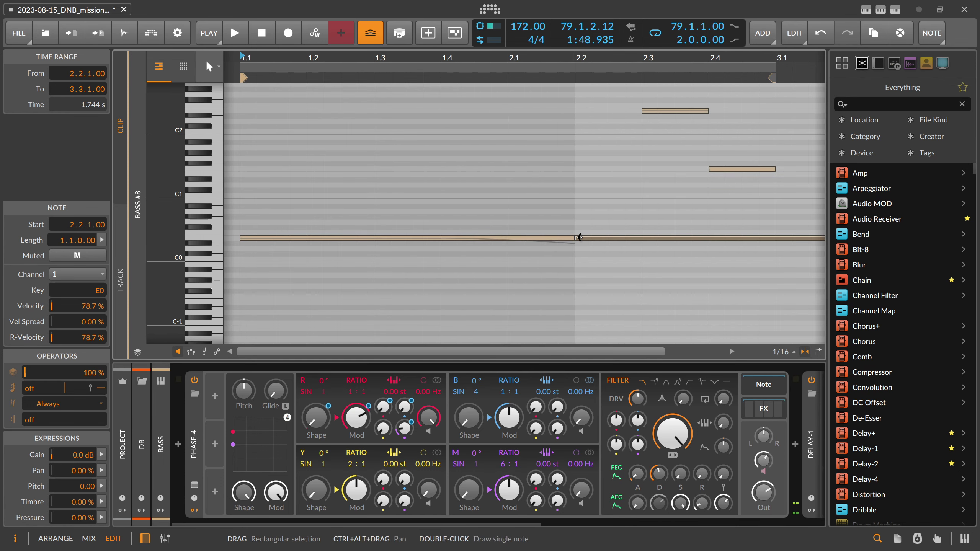
{"action": "left_click_drag", "start_coordinate": [641, 58], "coordinate": [618, 31]}
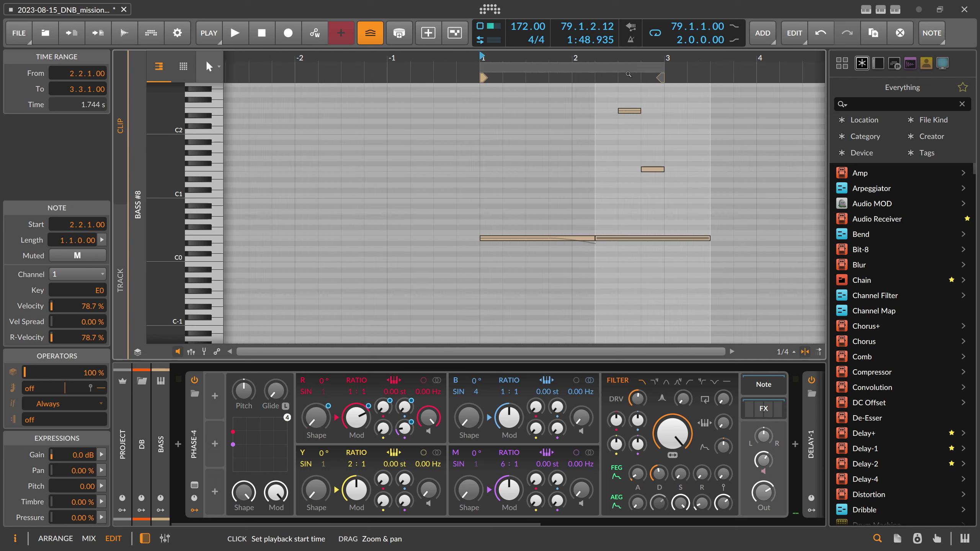
{"action": "left_click_drag", "start_coordinate": [709, 237], "coordinate": [620, 238]}
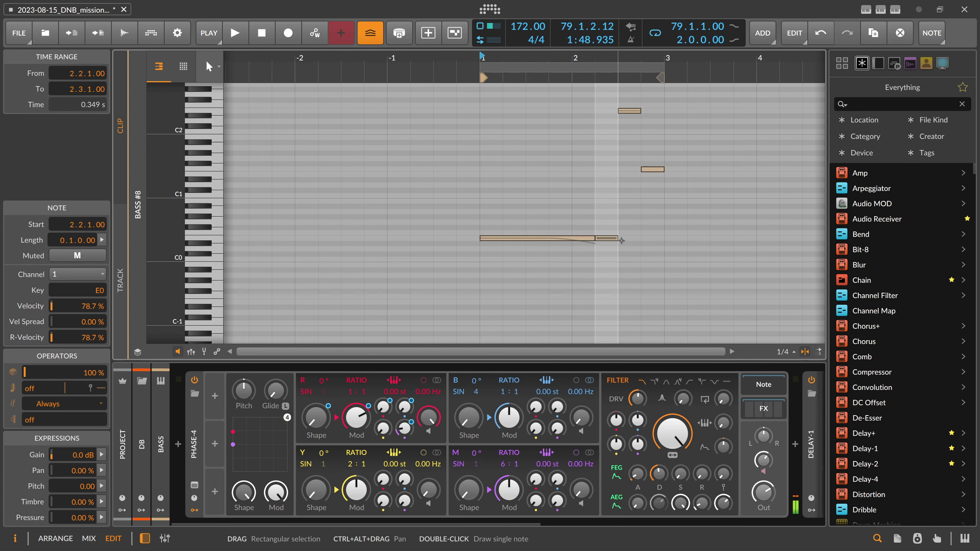
Step: Raise the new note at 2.2 one octave to E1 and play the clip
{"action": "key", "text": "Up"}
{"action": "key", "text": "Up"}
{"action": "key", "text": "Up"}
{"action": "key", "text": "Up"}
{"action": "key", "text": "Up"}
{"action": "key", "text": "Up"}
{"action": "key", "text": "Up"}
{"action": "key", "text": "Up"}
{"action": "key", "text": "Up"}
{"action": "key", "text": "Up"}
{"action": "key", "text": "Up"}
{"action": "key", "text": "Up"}
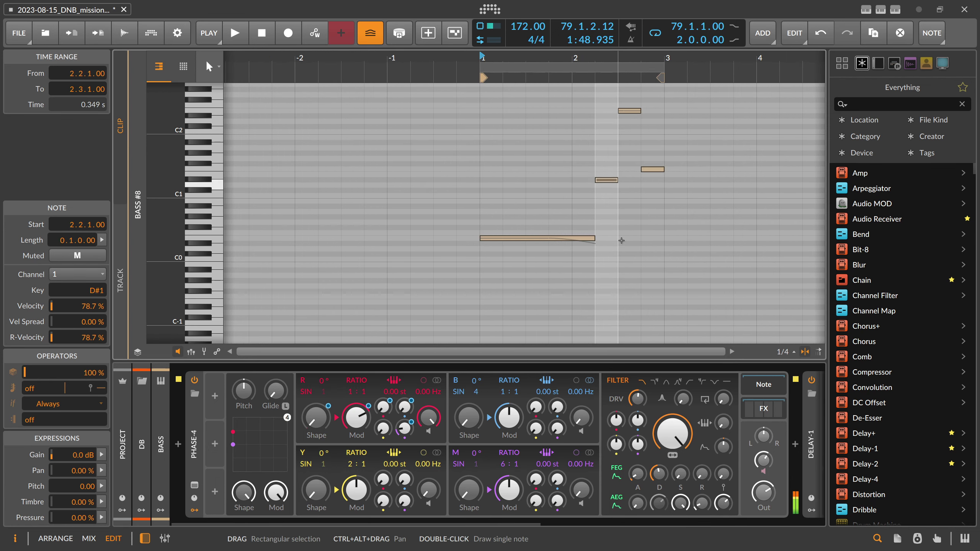
{"action": "key", "text": "space"}
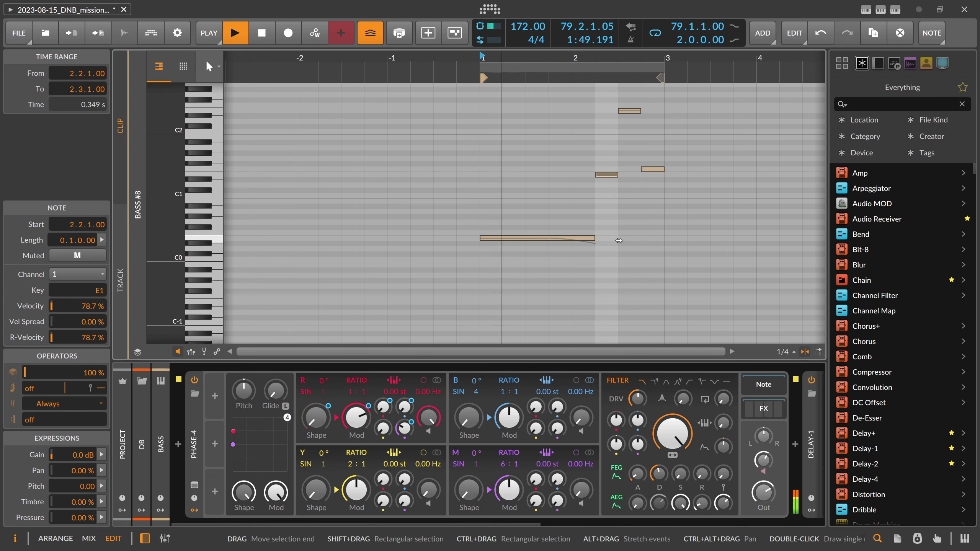
Step: Stop playback and delete the F1 note at 2.4
{"action": "left_click", "coordinate": [652, 169]}
{"action": "key", "text": "space"}
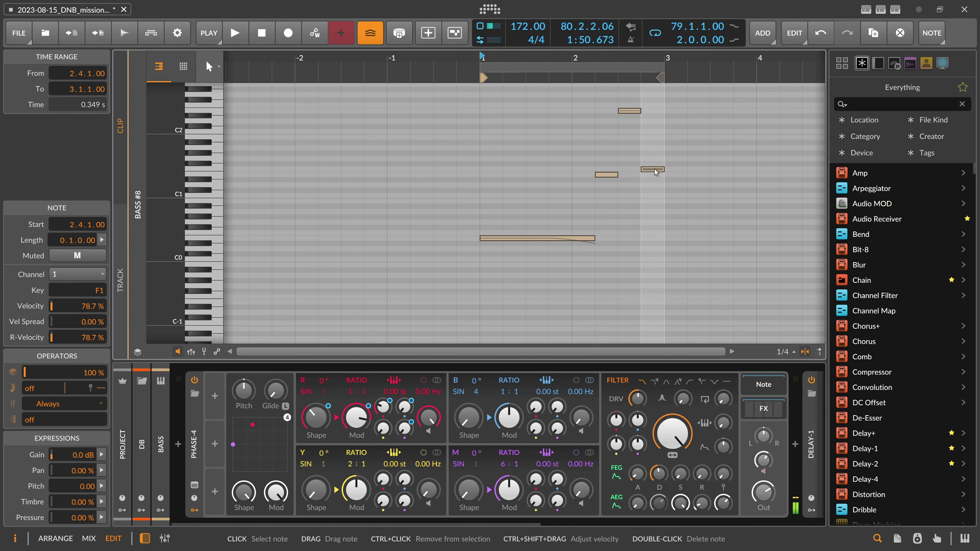
{"action": "key", "text": "Delete"}
Step: Extend the E2 note to the clip's end with a pitch curve falling to -24, and play it back in the arrangement
{"action": "left_click_drag", "start_coordinate": [639, 110], "coordinate": [664, 239]}
{"action": "left_click_drag", "start_coordinate": [641, 165], "coordinate": [641, 135]}
{"action": "key", "text": "space"}
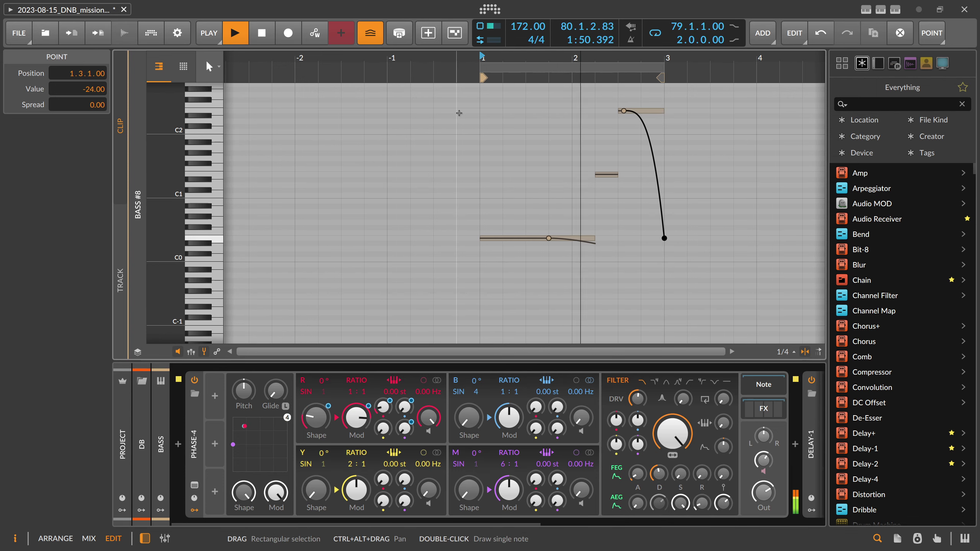
{"action": "key", "text": "Tab"}
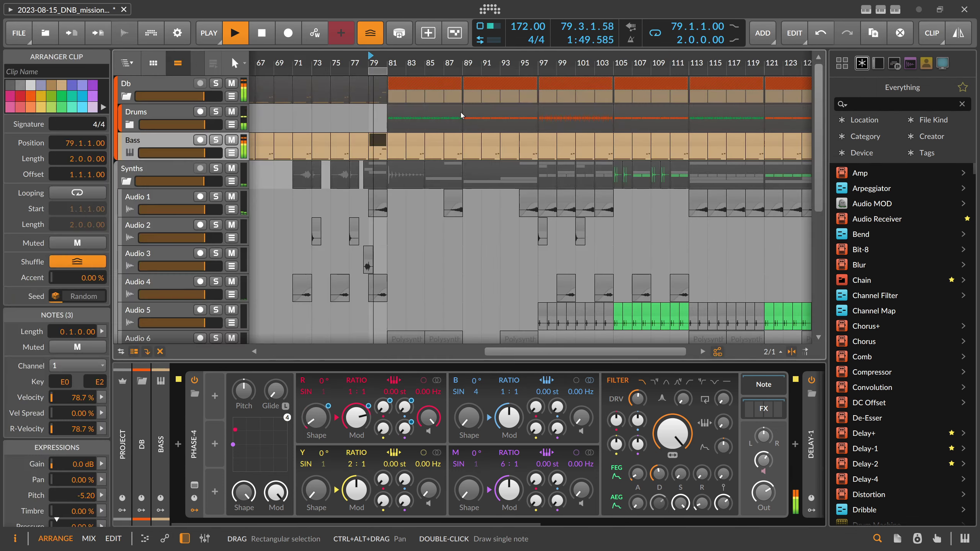
Step: Extend the arrangement's loop region to span 26 bars starting at bar 65
{"action": "key", "text": "Tab"}
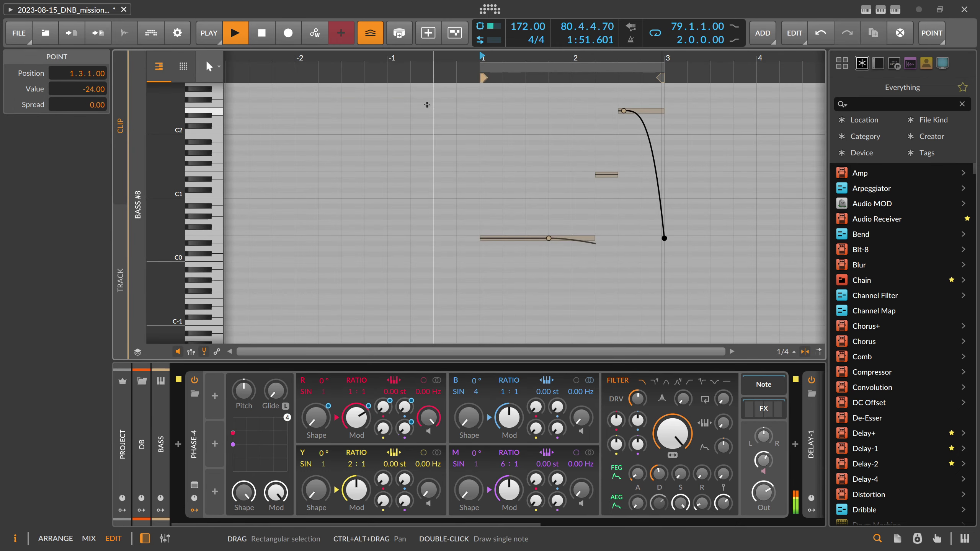
{"action": "key", "text": "Tab"}
{"action": "left_click_drag", "start_coordinate": [392, 66], "coordinate": [482, 71]}
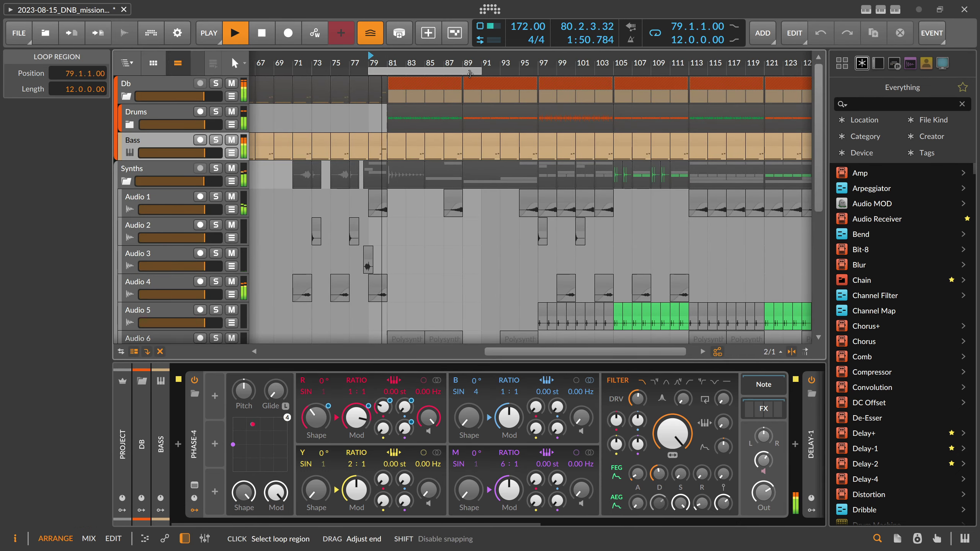
{"action": "scroll", "coordinate": [415, 69], "scroll_direction": "down", "scroll_amount": 2}
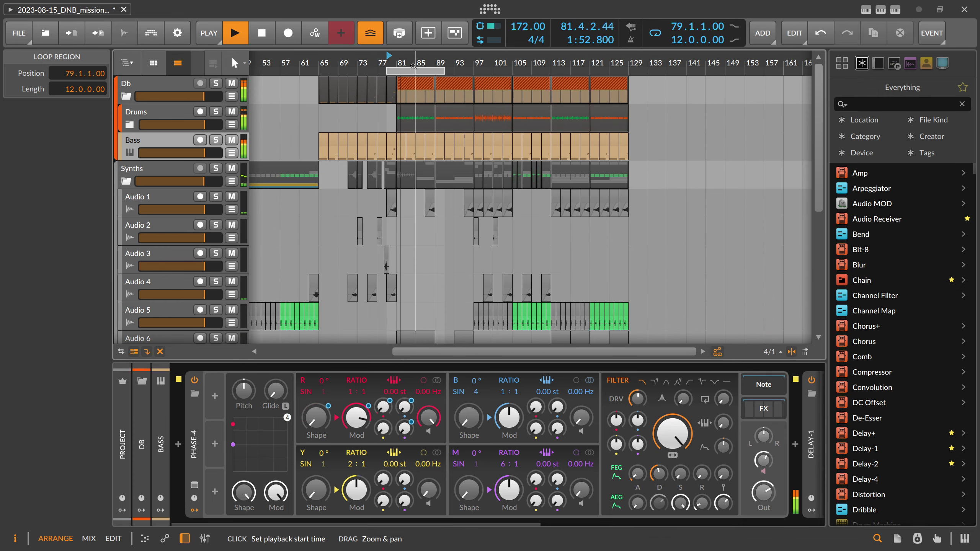
{"action": "left_click_drag", "start_coordinate": [387, 71], "coordinate": [319, 73]}
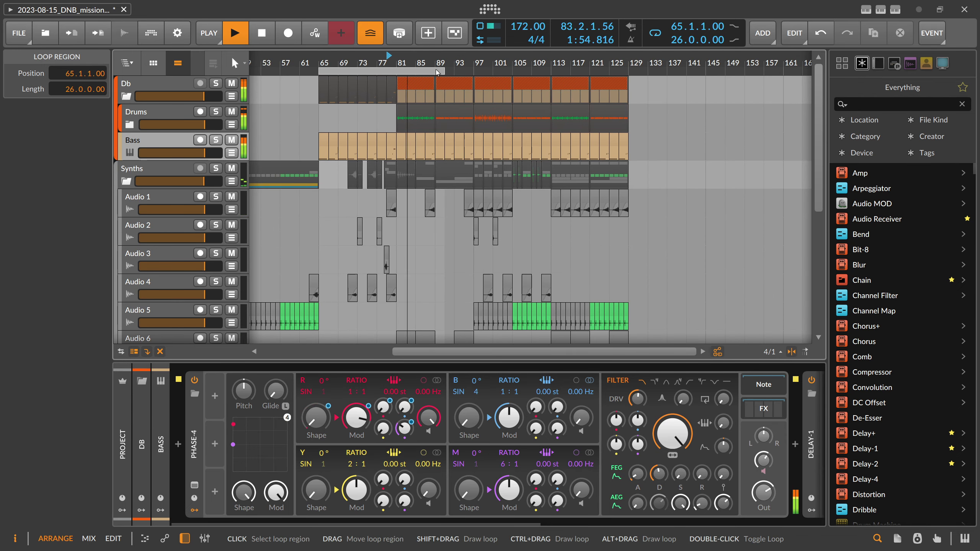
Step: Stop playback and save the project, and move the playback start to bar 65 at the first Bass clip
{"action": "key", "text": "space"}
{"action": "key", "text": "ctrl+s"}
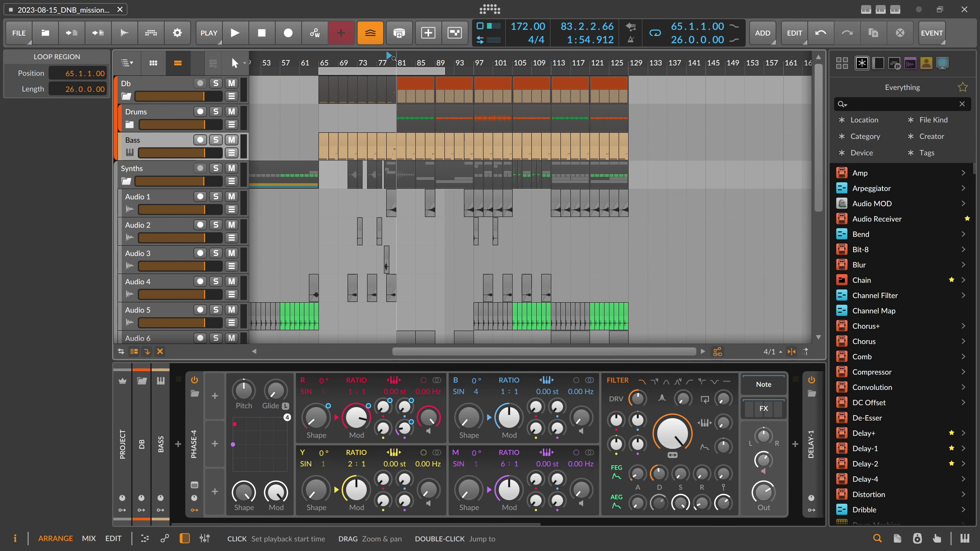
{"action": "left_click_drag", "start_coordinate": [324, 62], "coordinate": [360, 118]}
{"action": "left_click", "coordinate": [370, 145]}
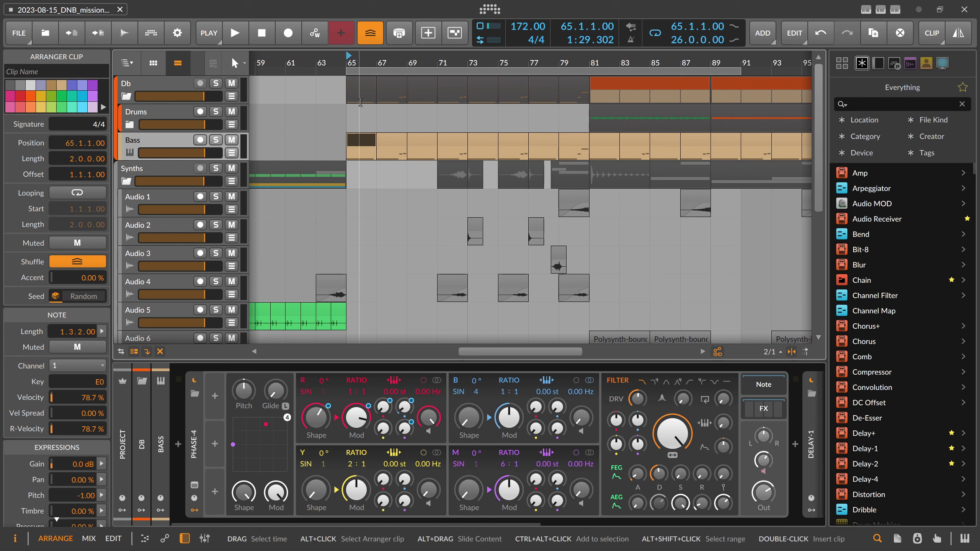
Step: Extend the loop region over the whole track, starting at bar 1 with a length of 128 bars
{"action": "left_click_drag", "start_coordinate": [362, 62], "coordinate": [377, 60]}
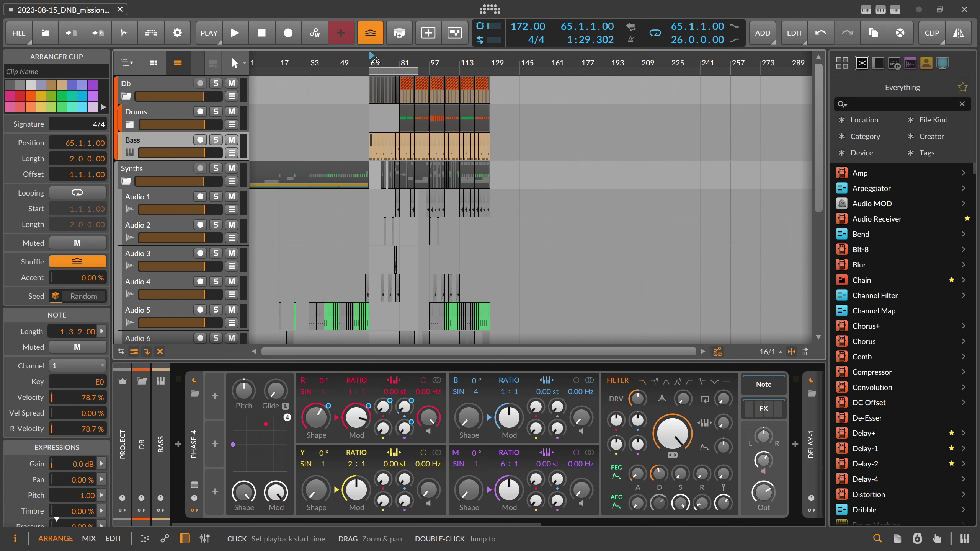
{"action": "left_click_drag", "start_coordinate": [377, 60], "coordinate": [382, 59]}
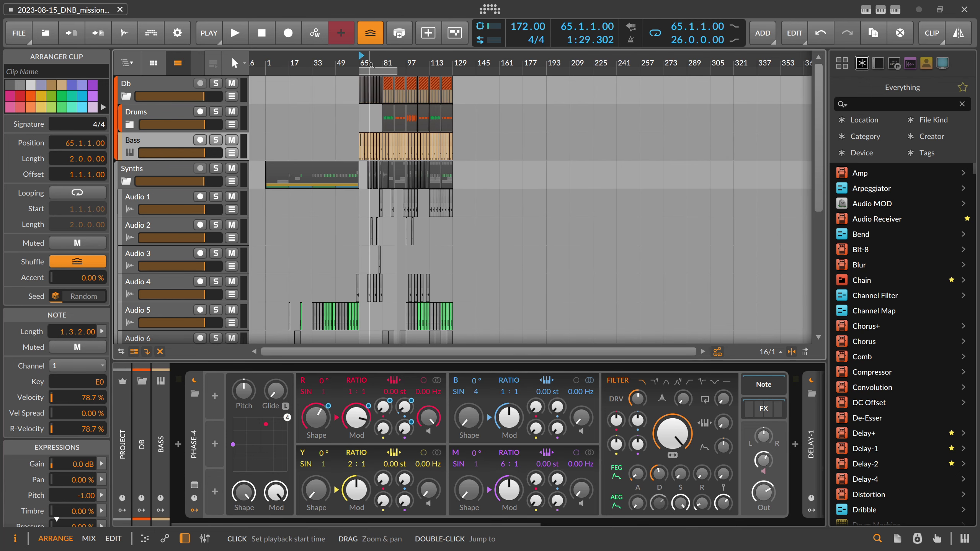
{"action": "left_click_drag", "start_coordinate": [360, 72], "coordinate": [265, 72]}
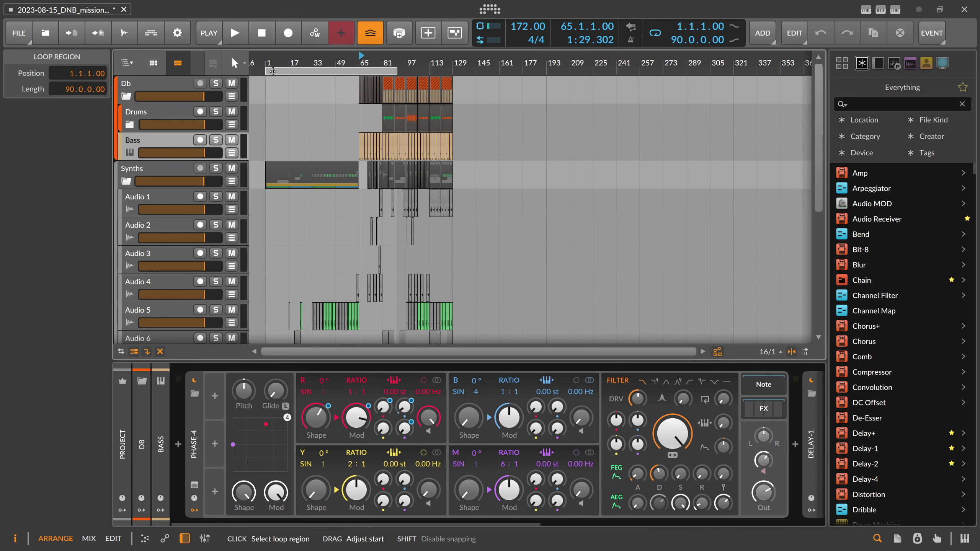
{"action": "left_click_drag", "start_coordinate": [394, 71], "coordinate": [460, 70]}
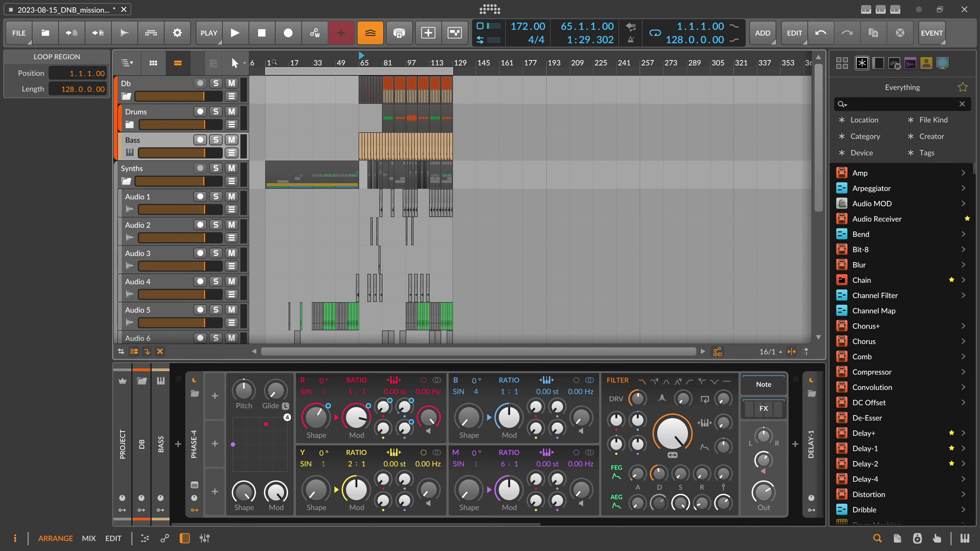
{"action": "left_click_drag", "start_coordinate": [313, 60], "coordinate": [316, 62]}
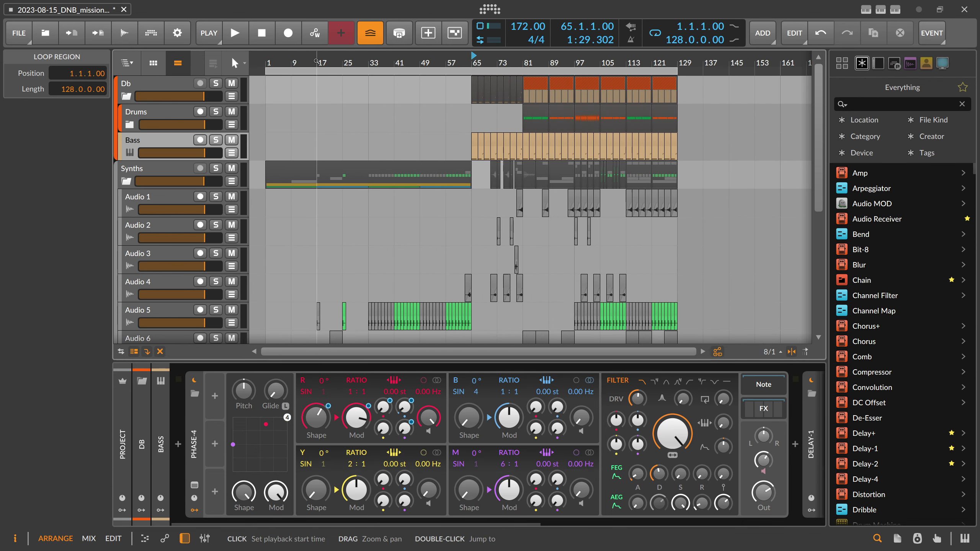
Step: Expand the Drums group and select its DNB Drums Grid track to show the device chain
{"action": "left_click", "coordinate": [167, 112]}
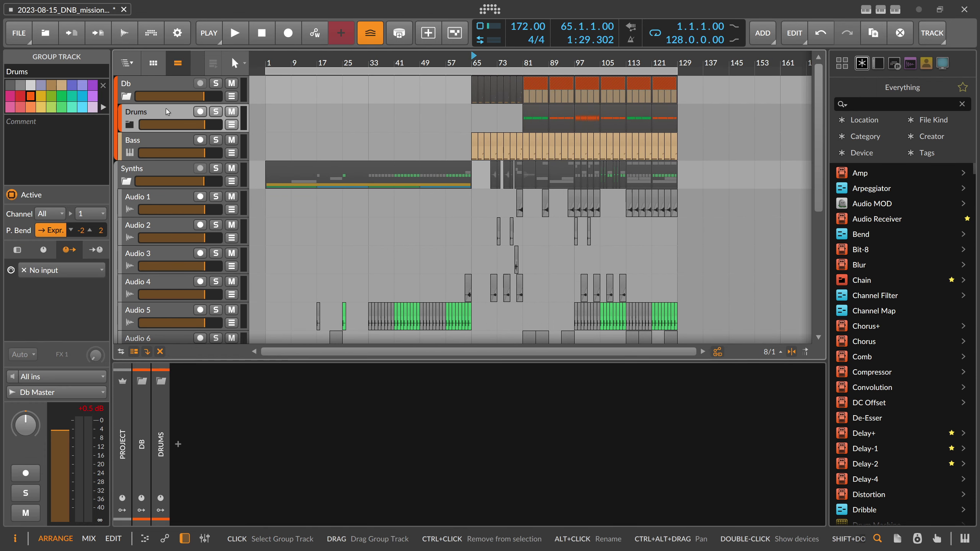
{"action": "left_click", "coordinate": [130, 124]}
{"action": "left_click", "coordinate": [162, 145]}
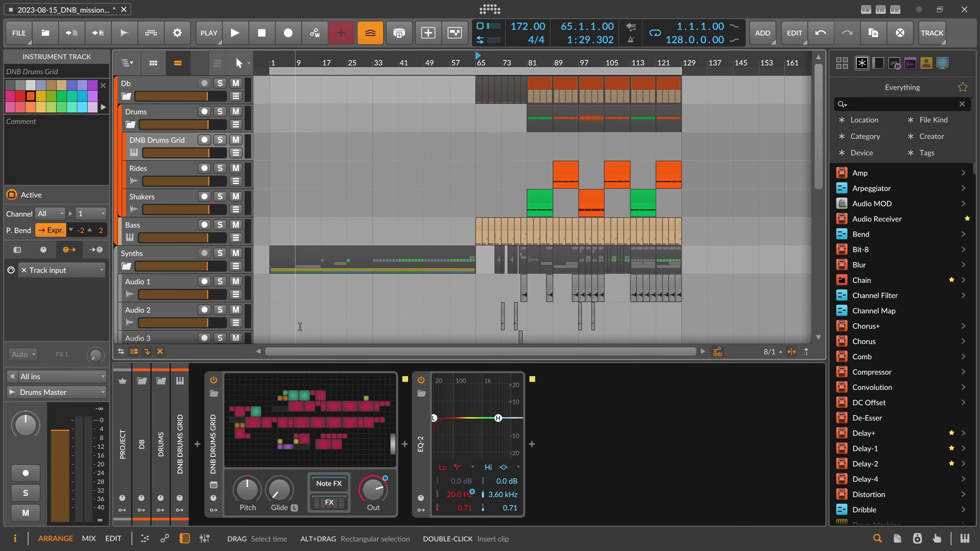
Step: Look over the arrangement's tracks and set the playback start to bar 1
{"action": "scroll", "coordinate": [356, 234], "scroll_direction": "down", "scroll_amount": 10}
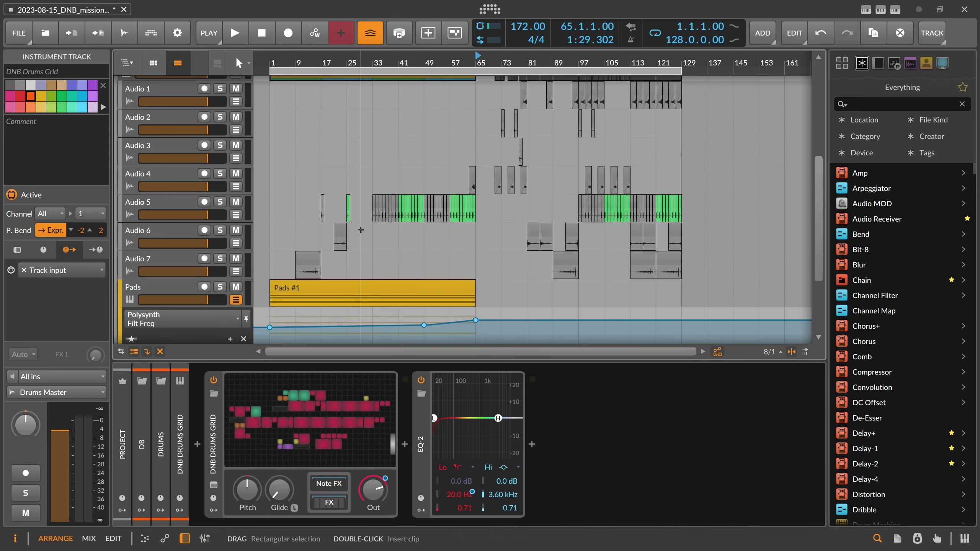
{"action": "scroll", "coordinate": [357, 235], "scroll_direction": "up", "scroll_amount": 10}
{"action": "scroll", "coordinate": [356, 234], "scroll_direction": "up", "scroll_amount": 1}
{"action": "left_click_drag", "start_coordinate": [284, 67], "coordinate": [283, 64]}
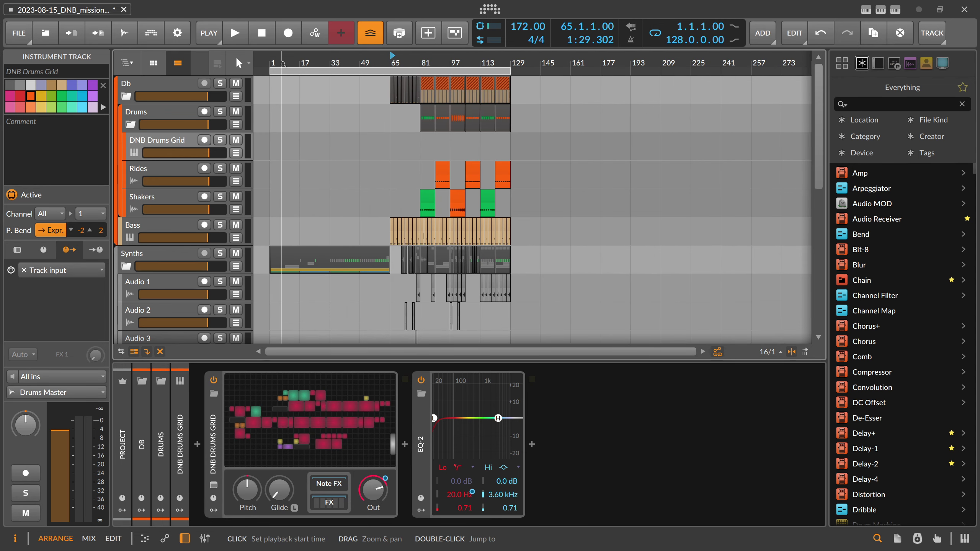
{"action": "left_click", "coordinate": [272, 64]}
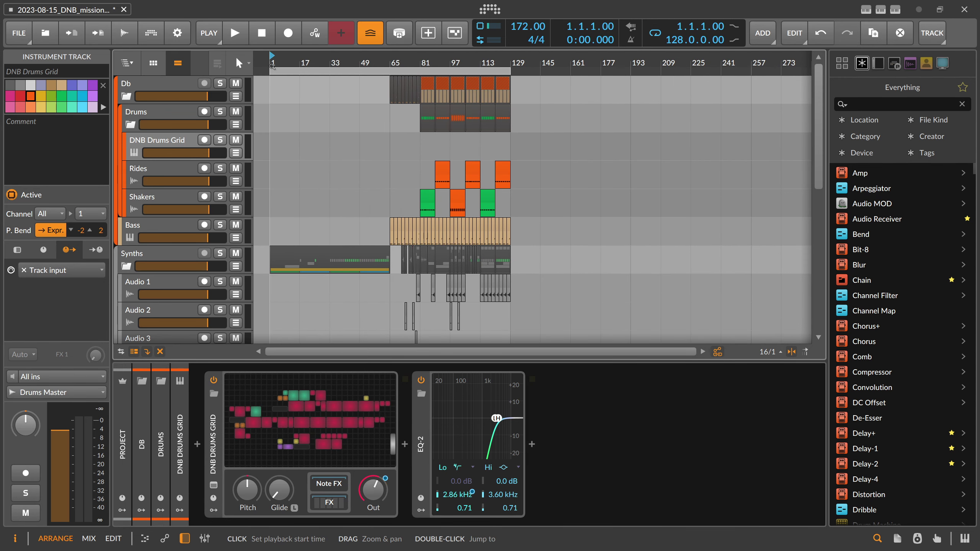